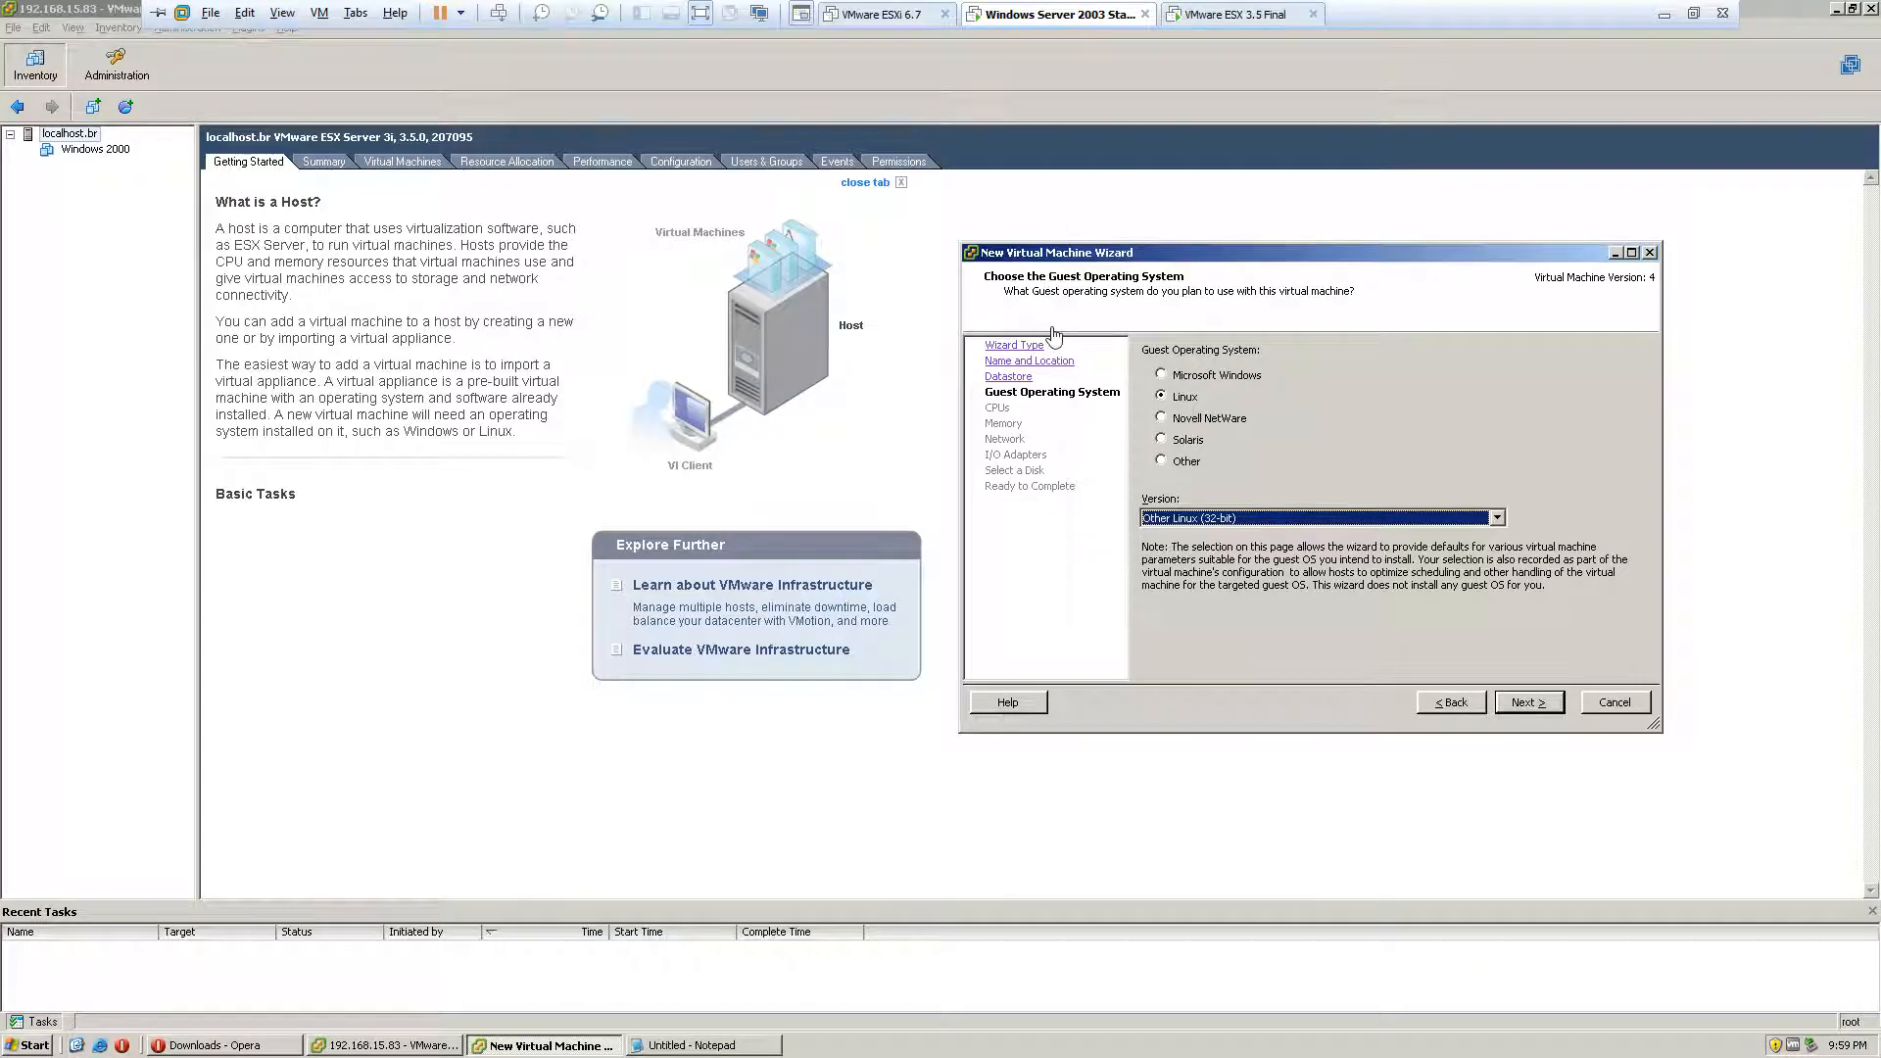
Step: Keep Linux with the Other Linux (32-bit) version as the guest operating system and continue to the CPU settings
{"action": "left_click_drag", "start_coordinate": [1178, 251], "coordinate": [931, 227]}
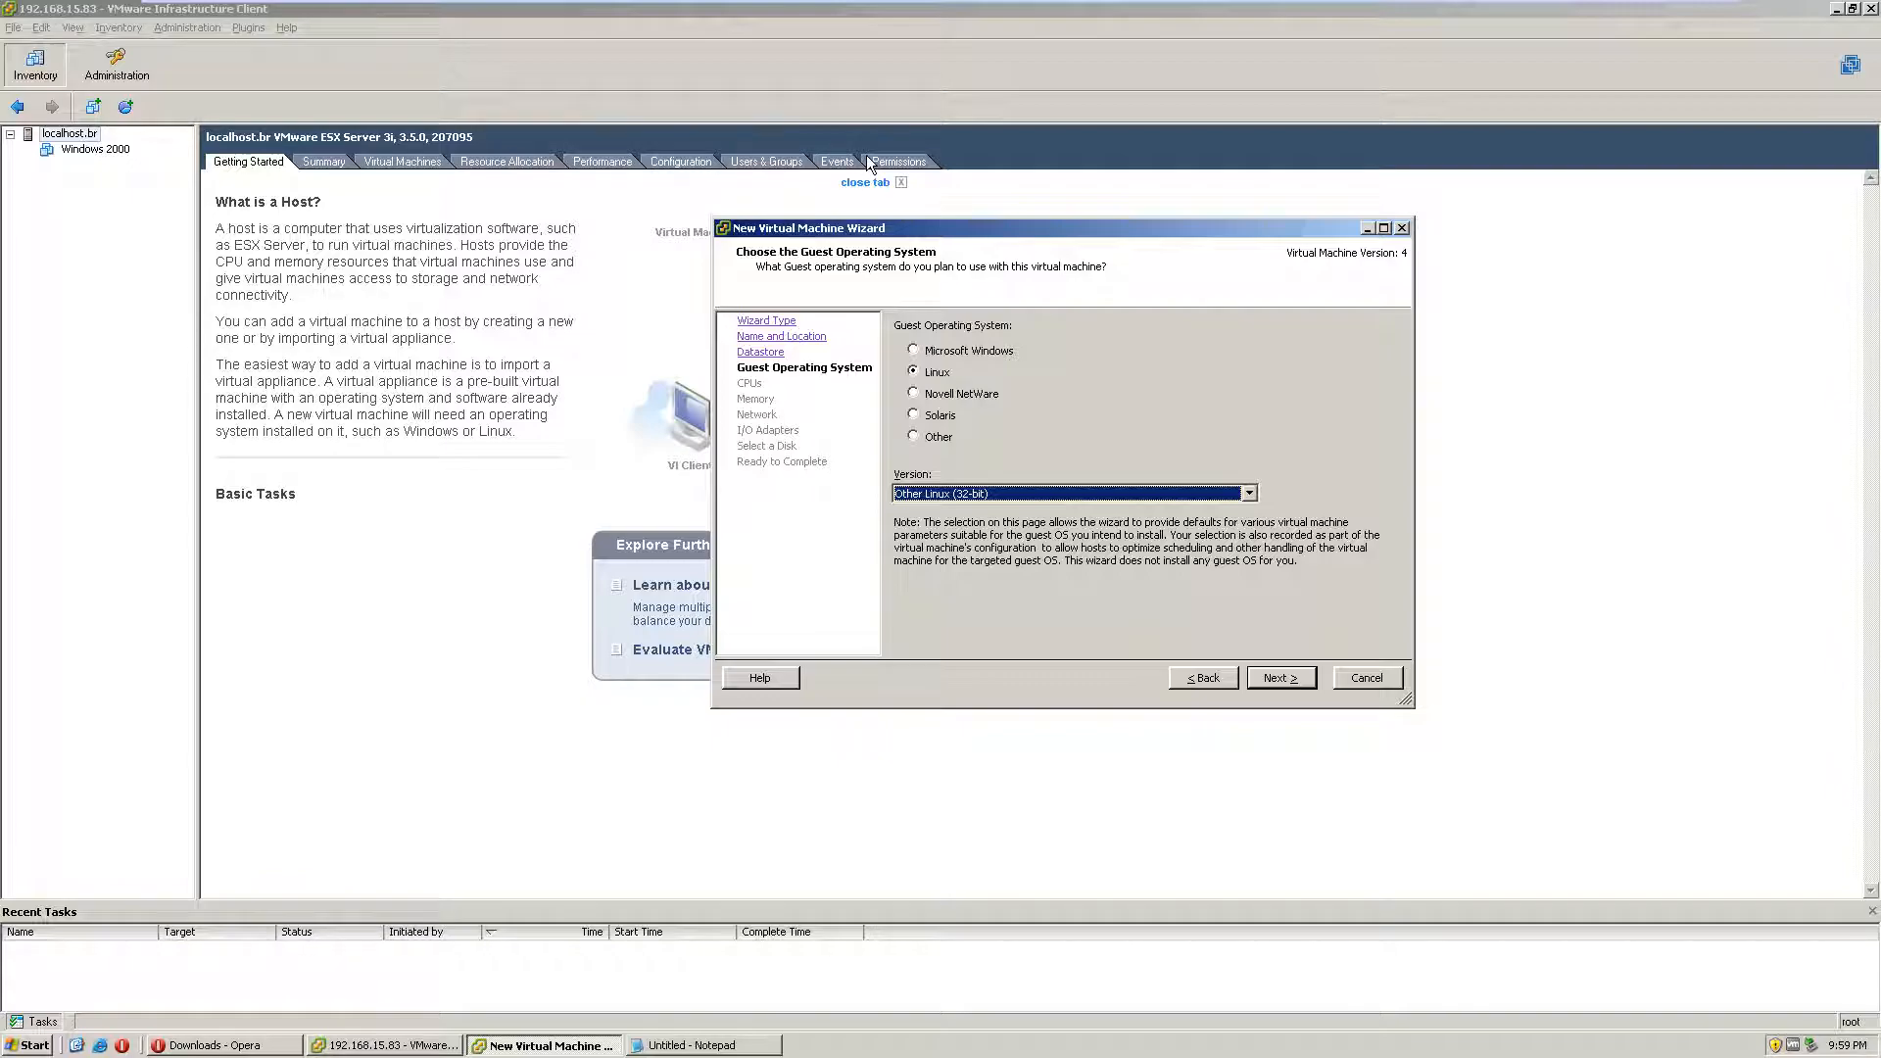
{"action": "left_click_drag", "start_coordinate": [1011, 227], "coordinate": [839, 210]}
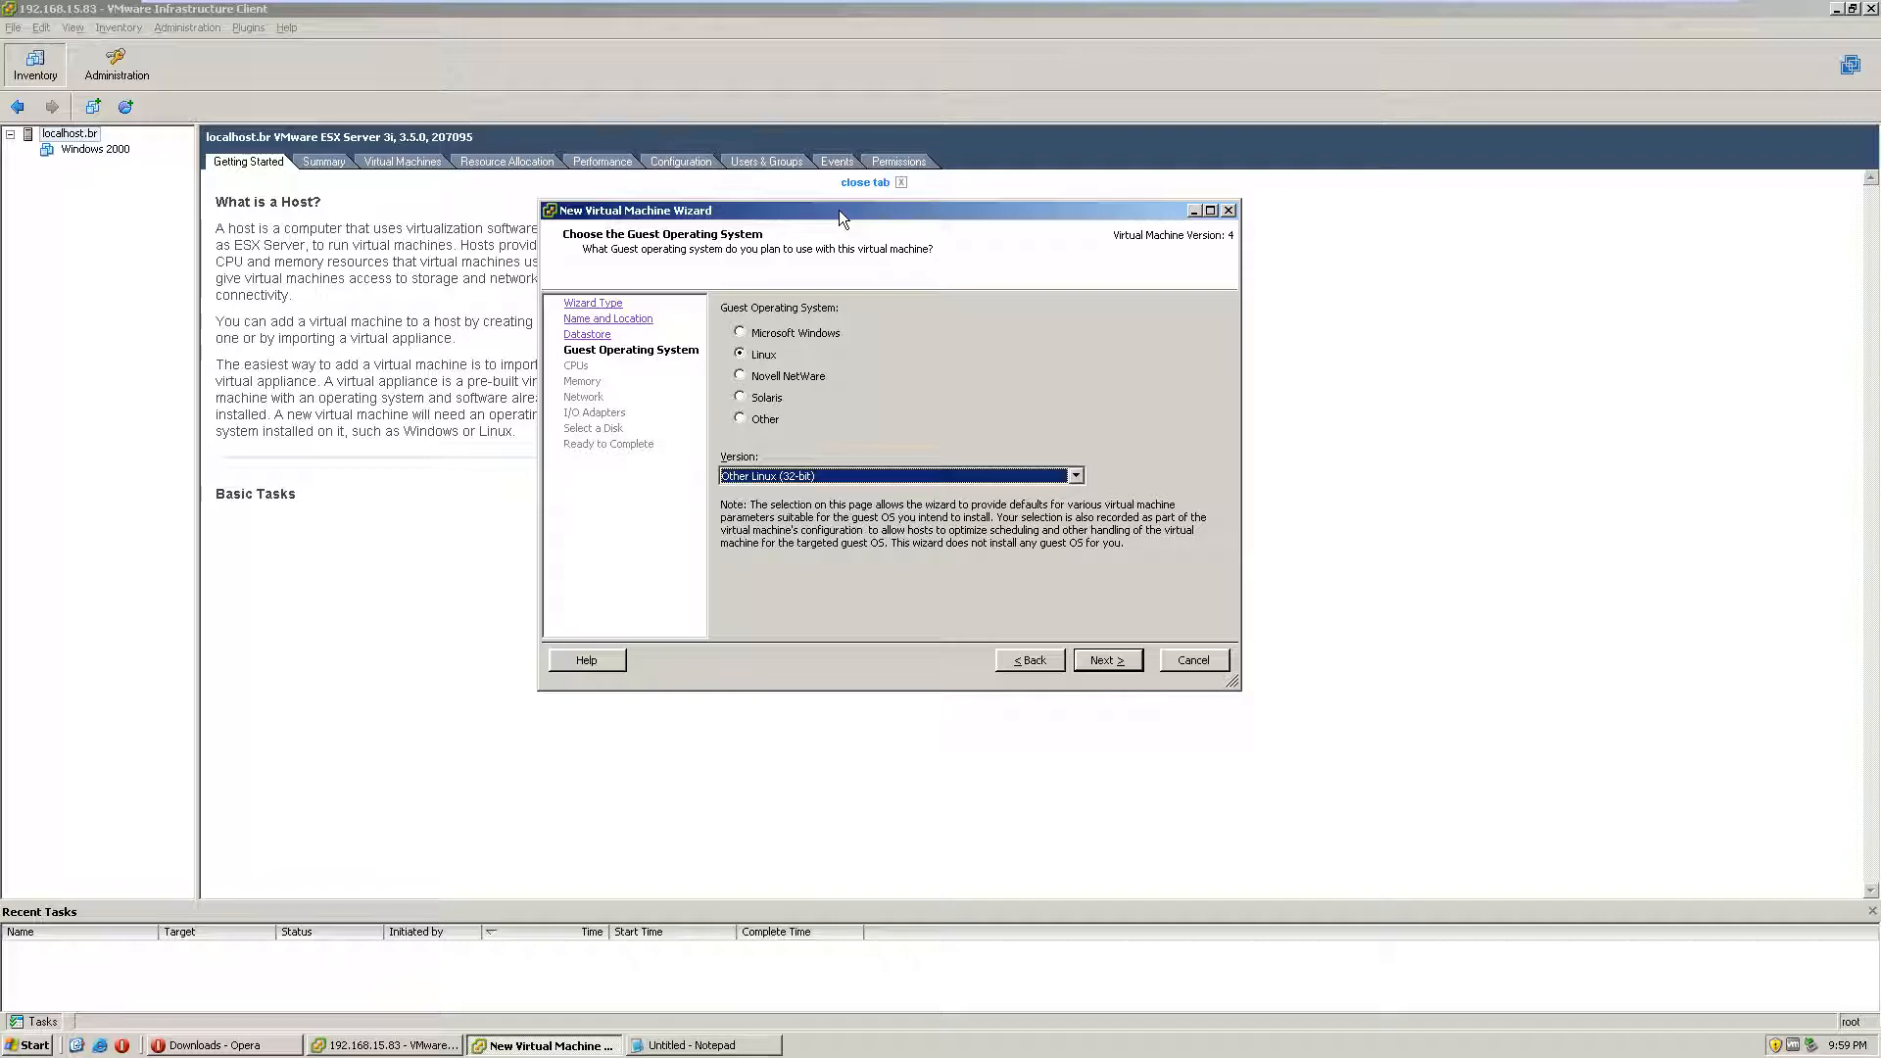
{"action": "left_click_drag", "start_coordinate": [838, 210], "coordinate": [905, 259]}
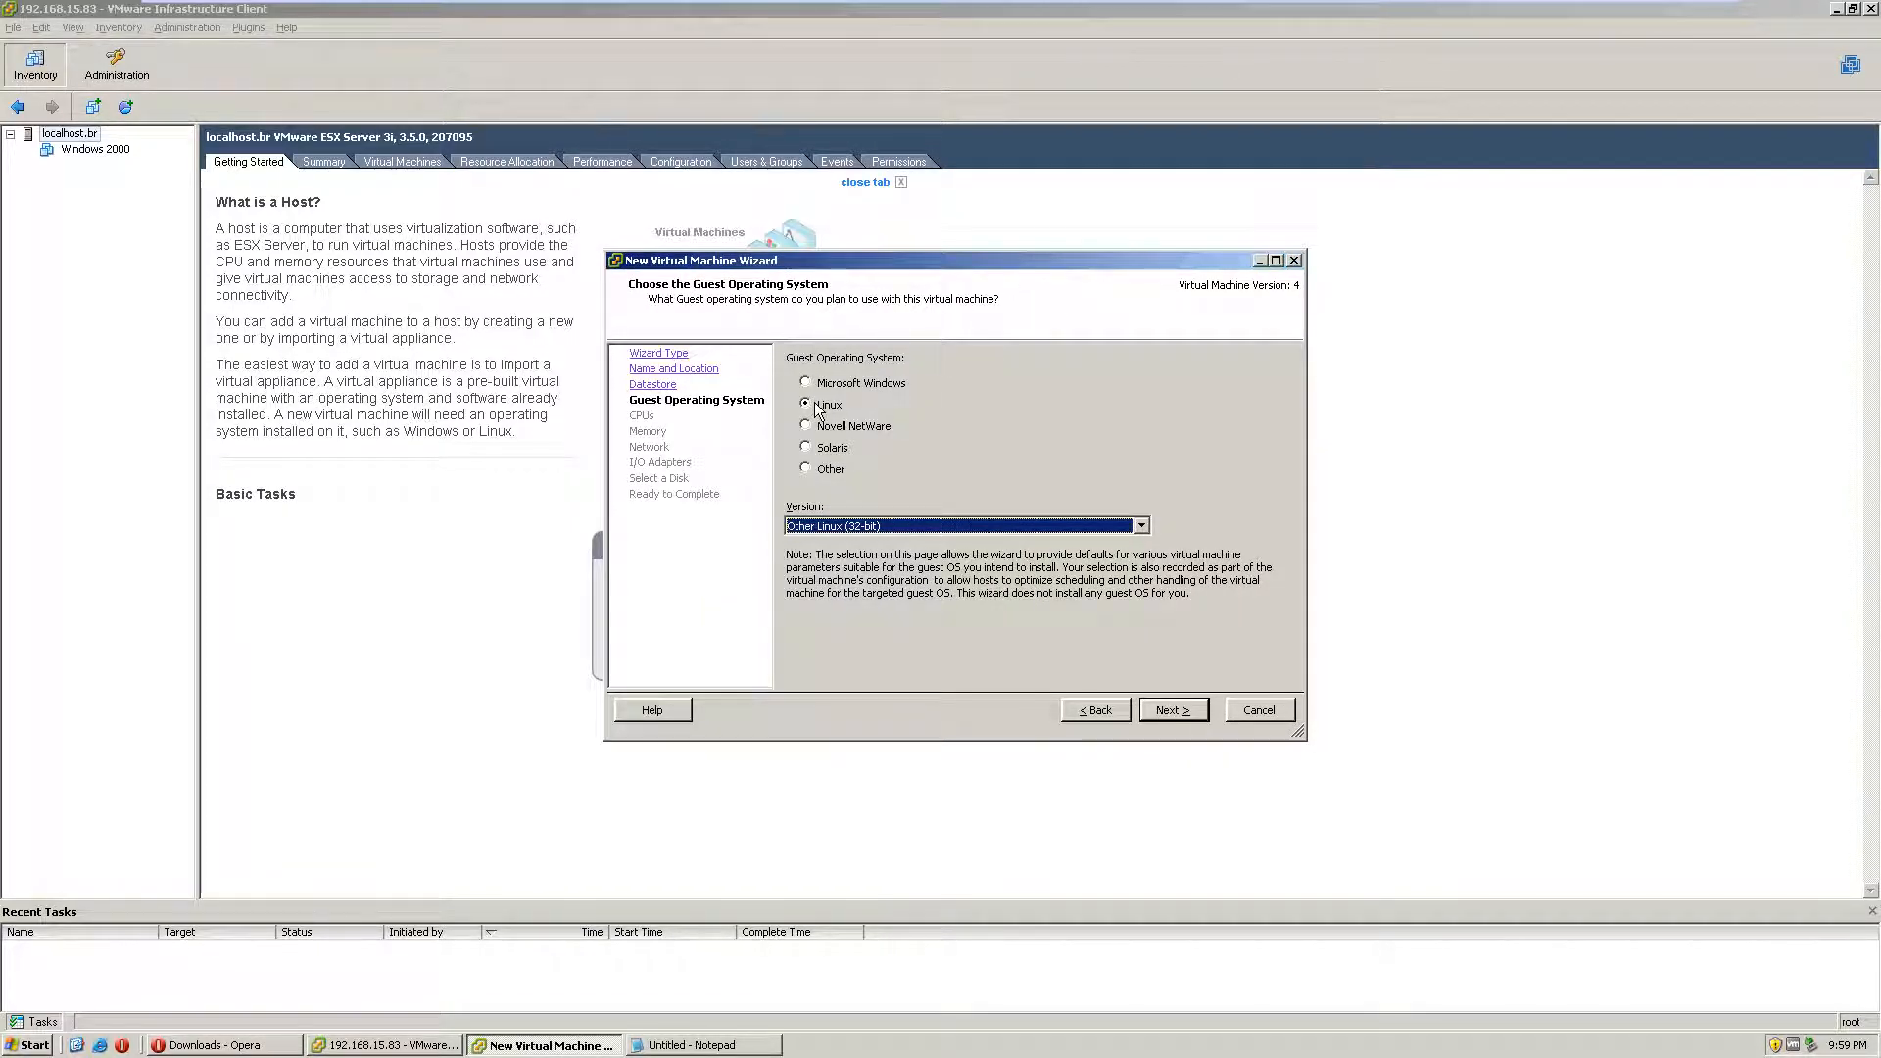
{"action": "left_click", "coordinate": [863, 526]}
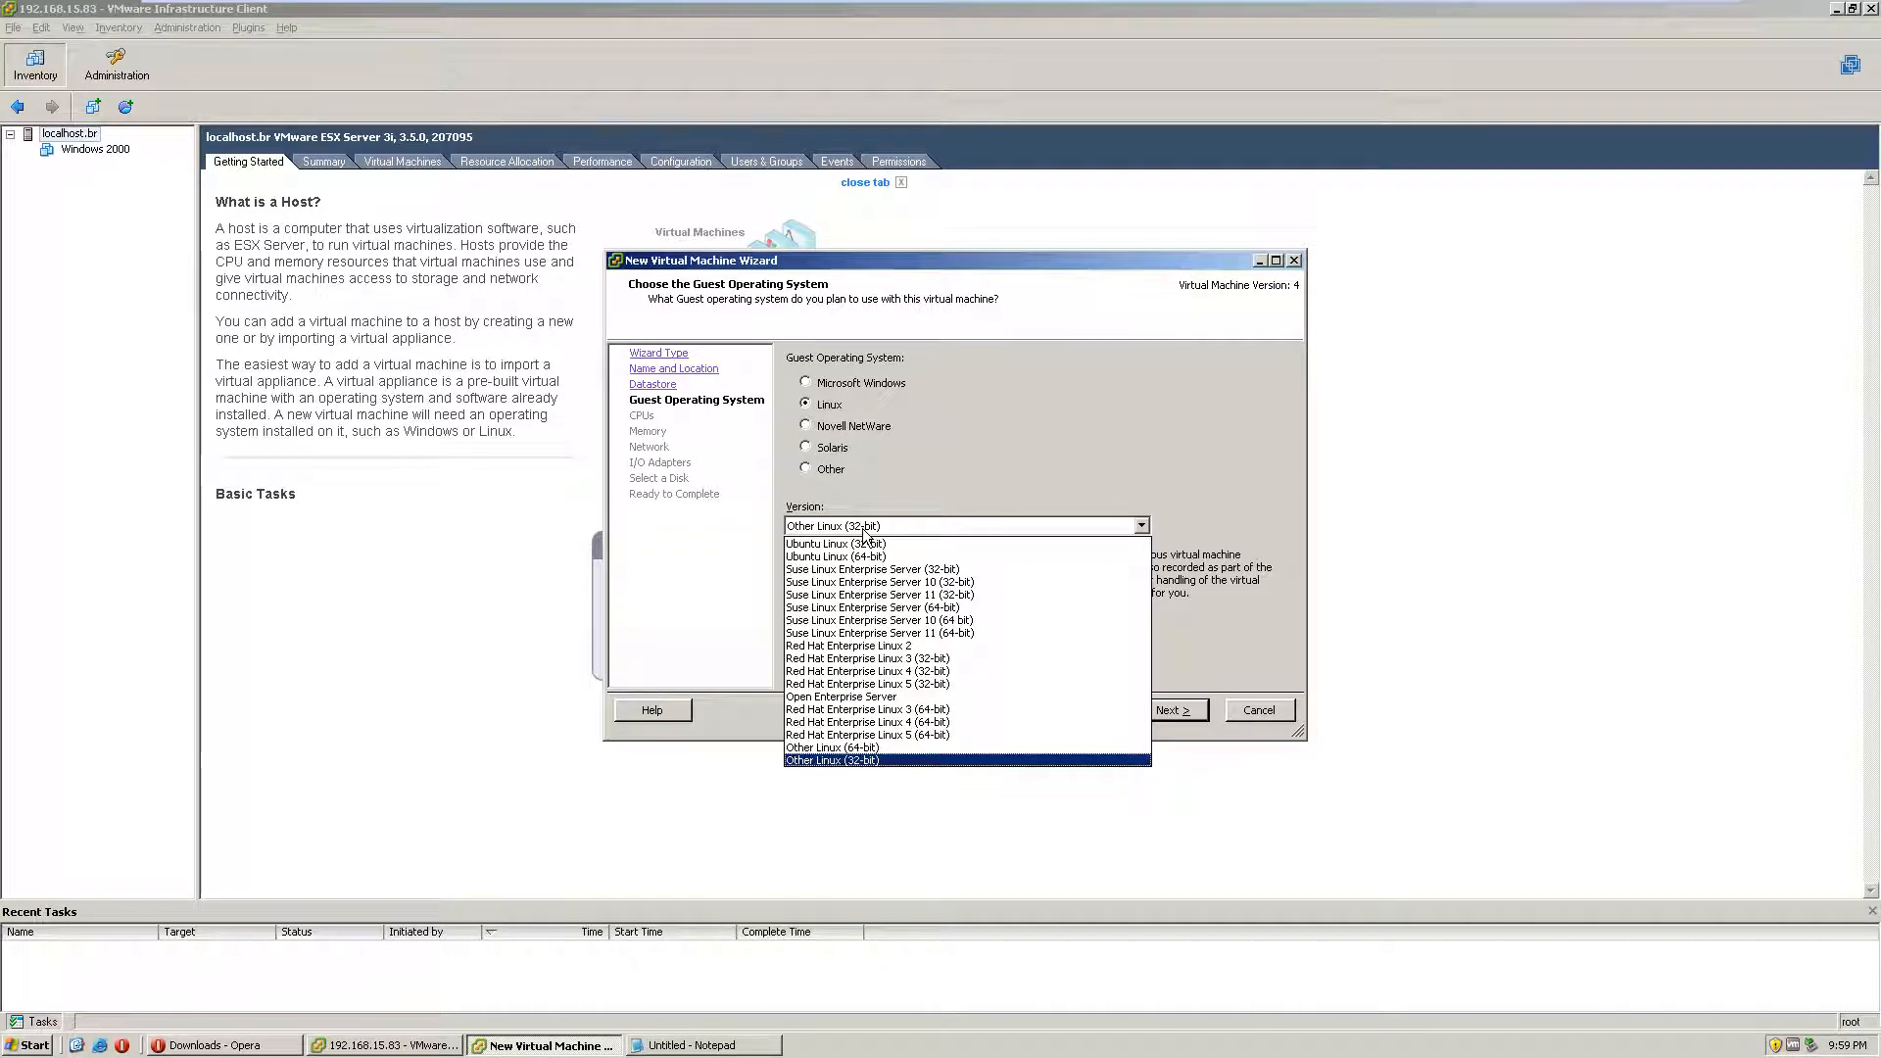
{"action": "left_click", "coordinate": [979, 529]}
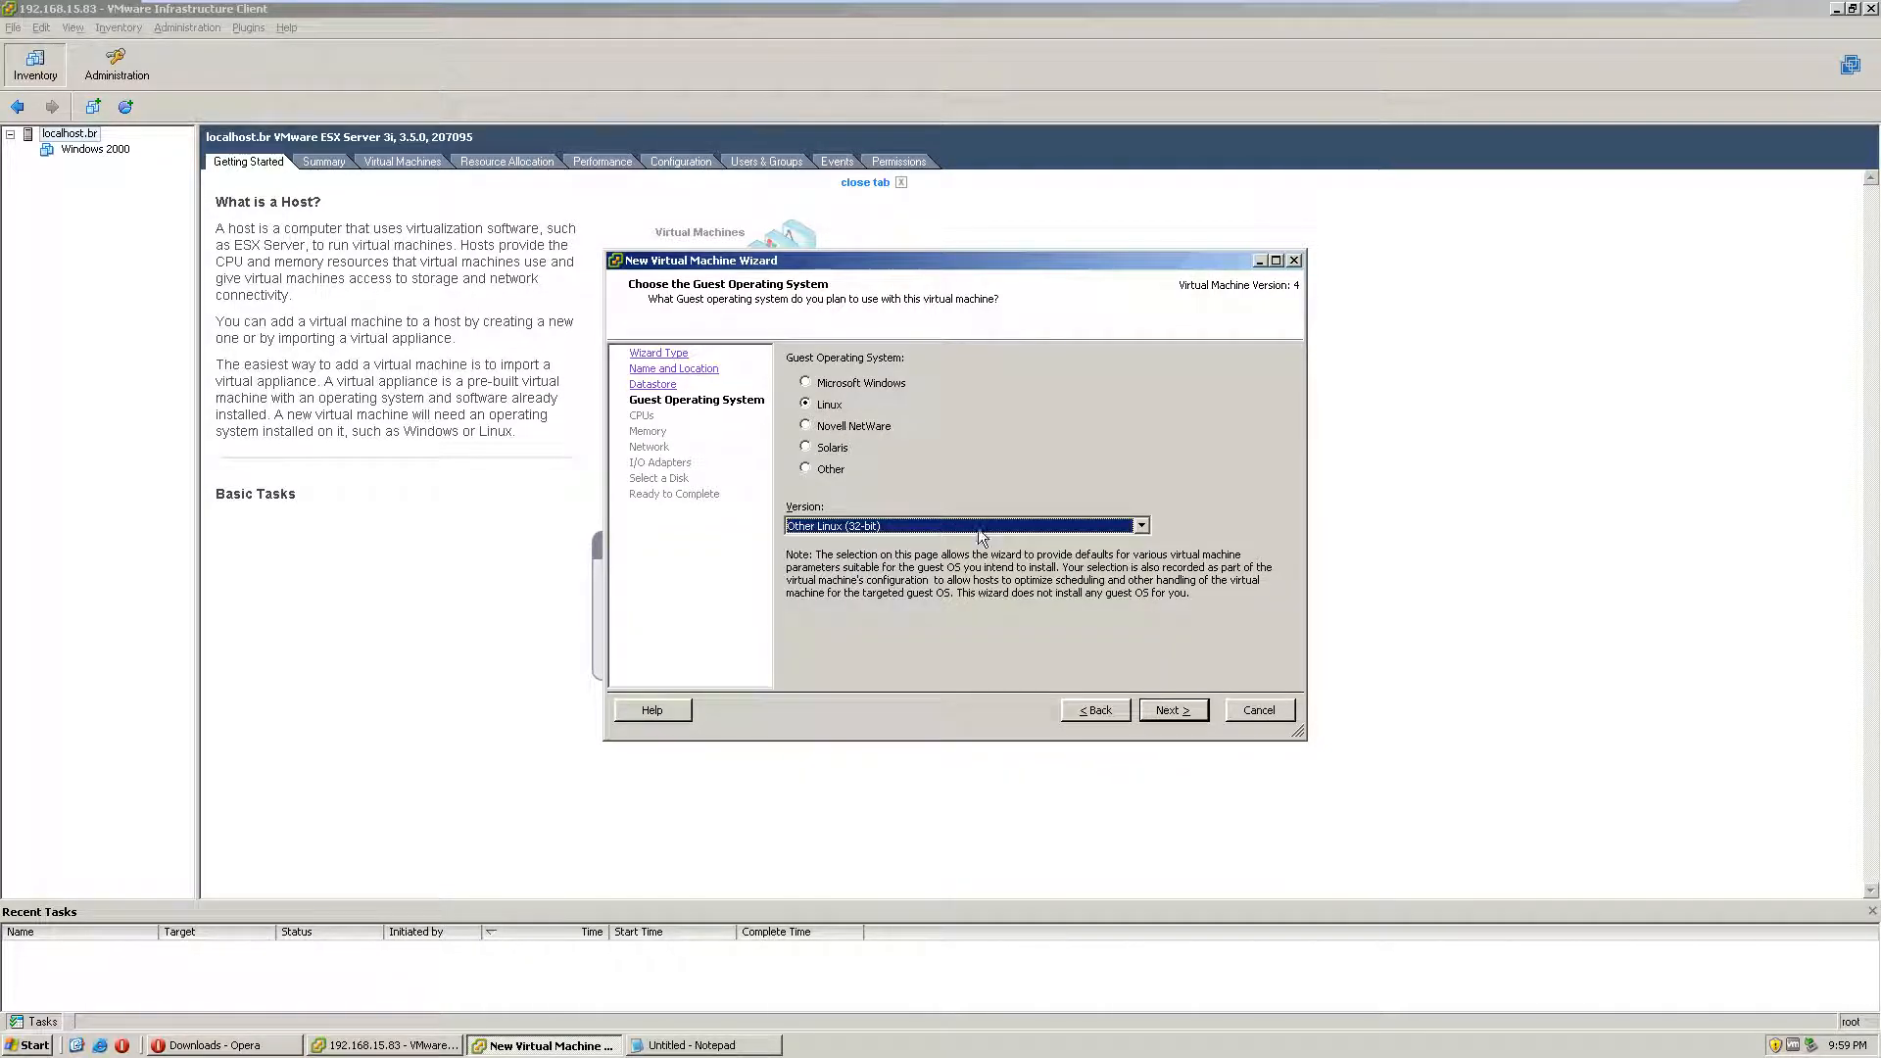
{"action": "left_click", "coordinate": [1182, 712]}
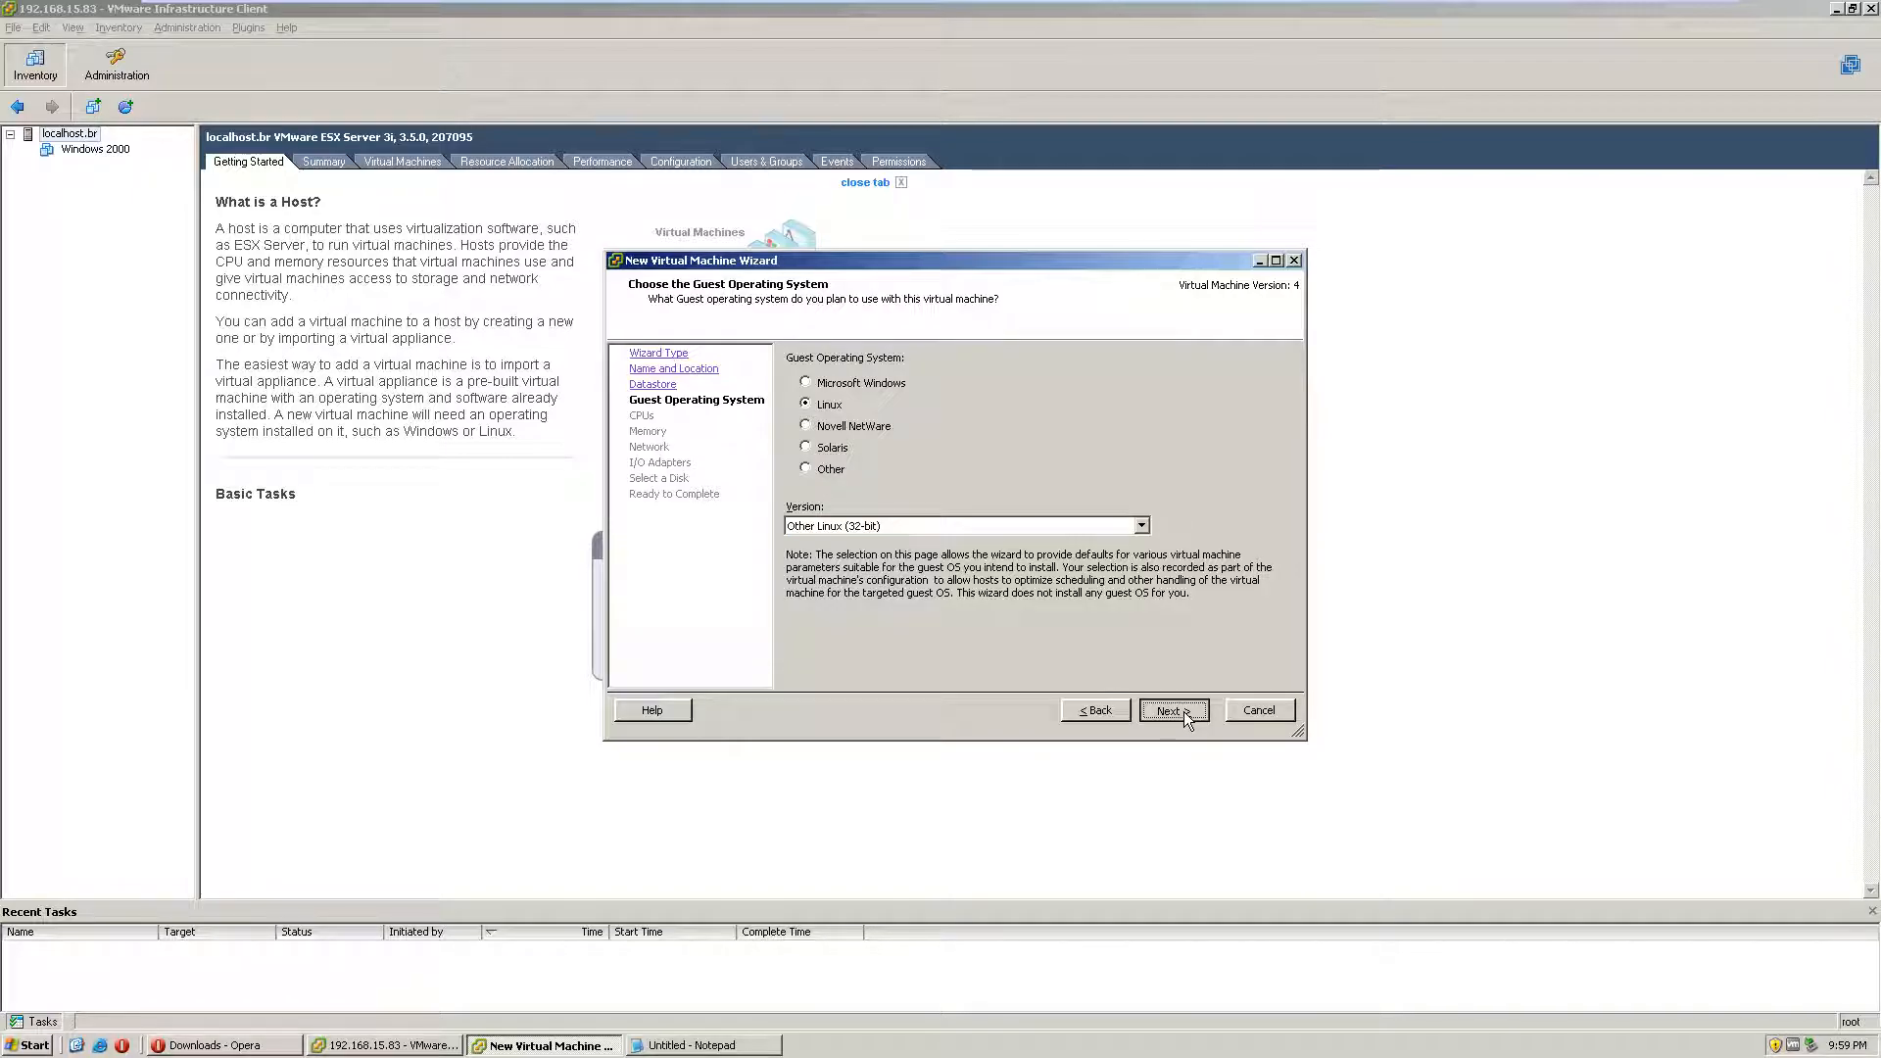
Step: Set the number of virtual processors to 2 and continue to the memory settings
{"action": "left_click", "coordinate": [1031, 370]}
{"action": "left_click", "coordinate": [1017, 399]}
{"action": "left_click", "coordinate": [1031, 369]}
{"action": "left_click", "coordinate": [1015, 399]}
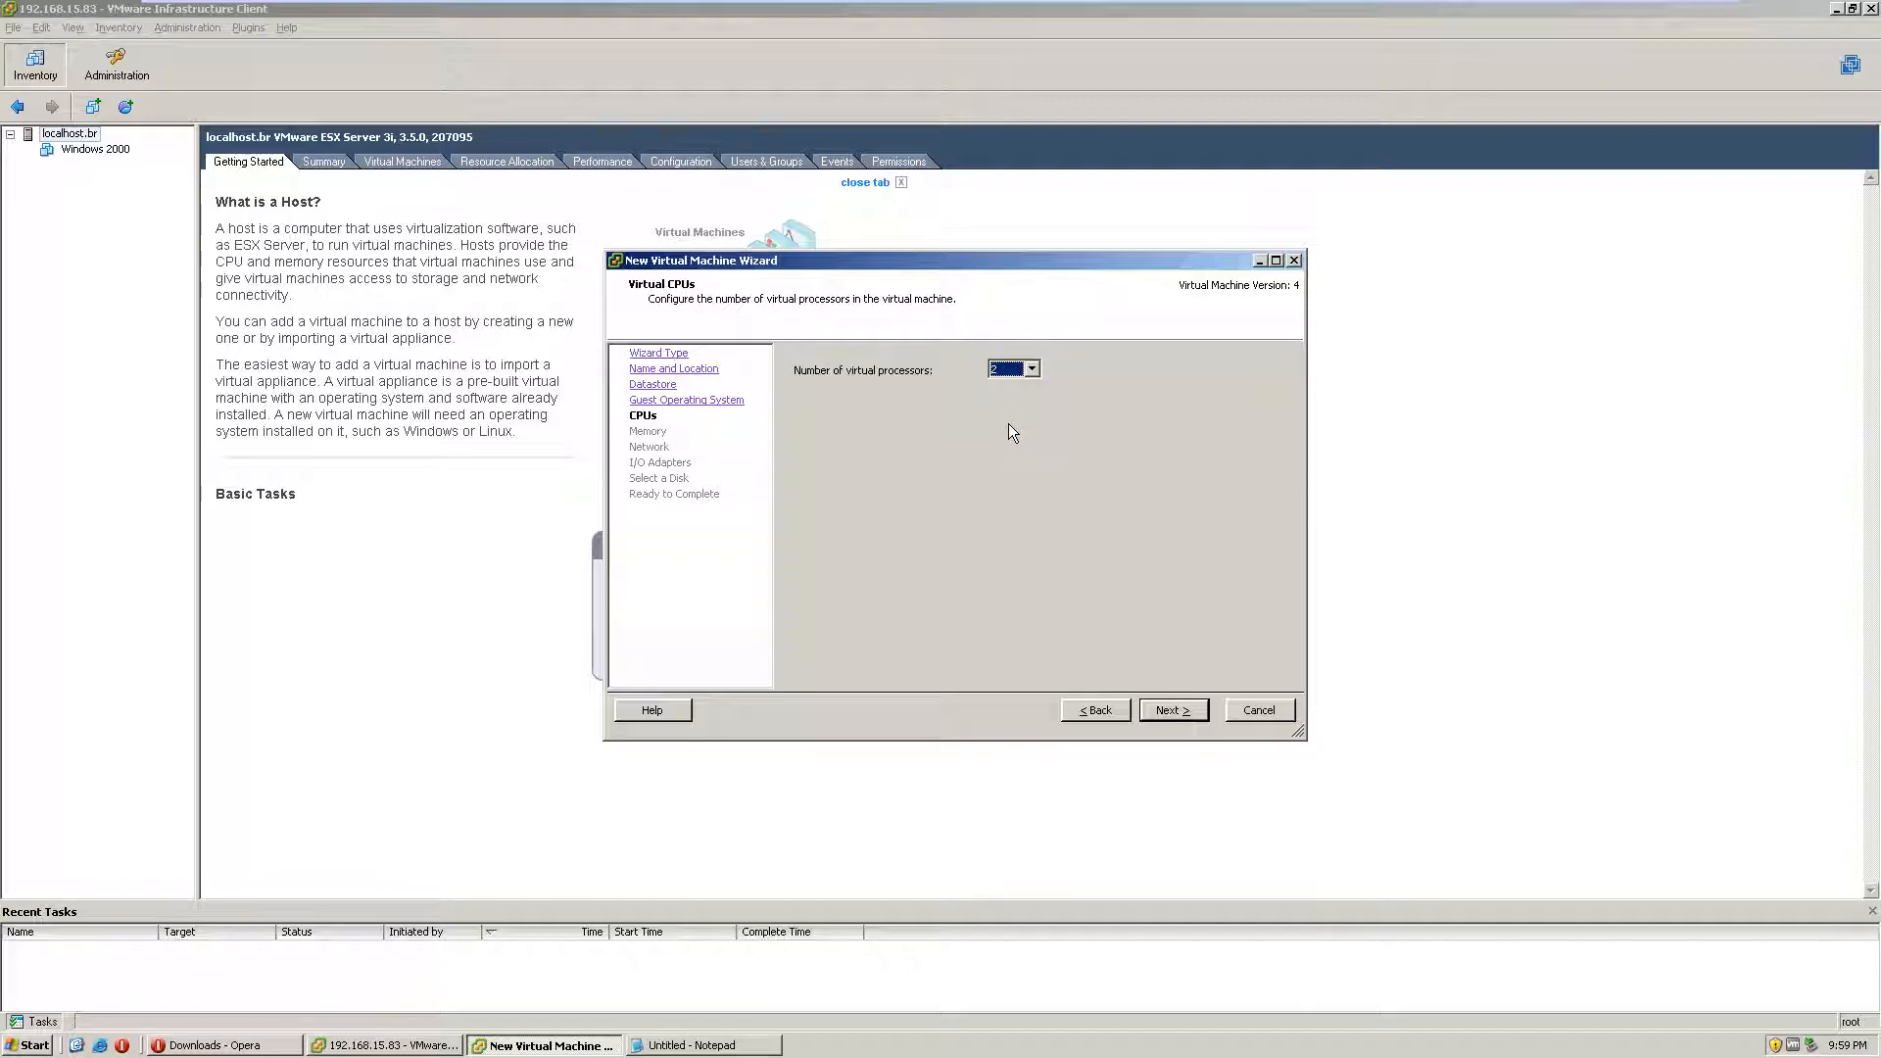
{"action": "left_click", "coordinate": [1013, 370]}
{"action": "left_click", "coordinate": [1015, 401]}
{"action": "left_click", "coordinate": [1179, 707]}
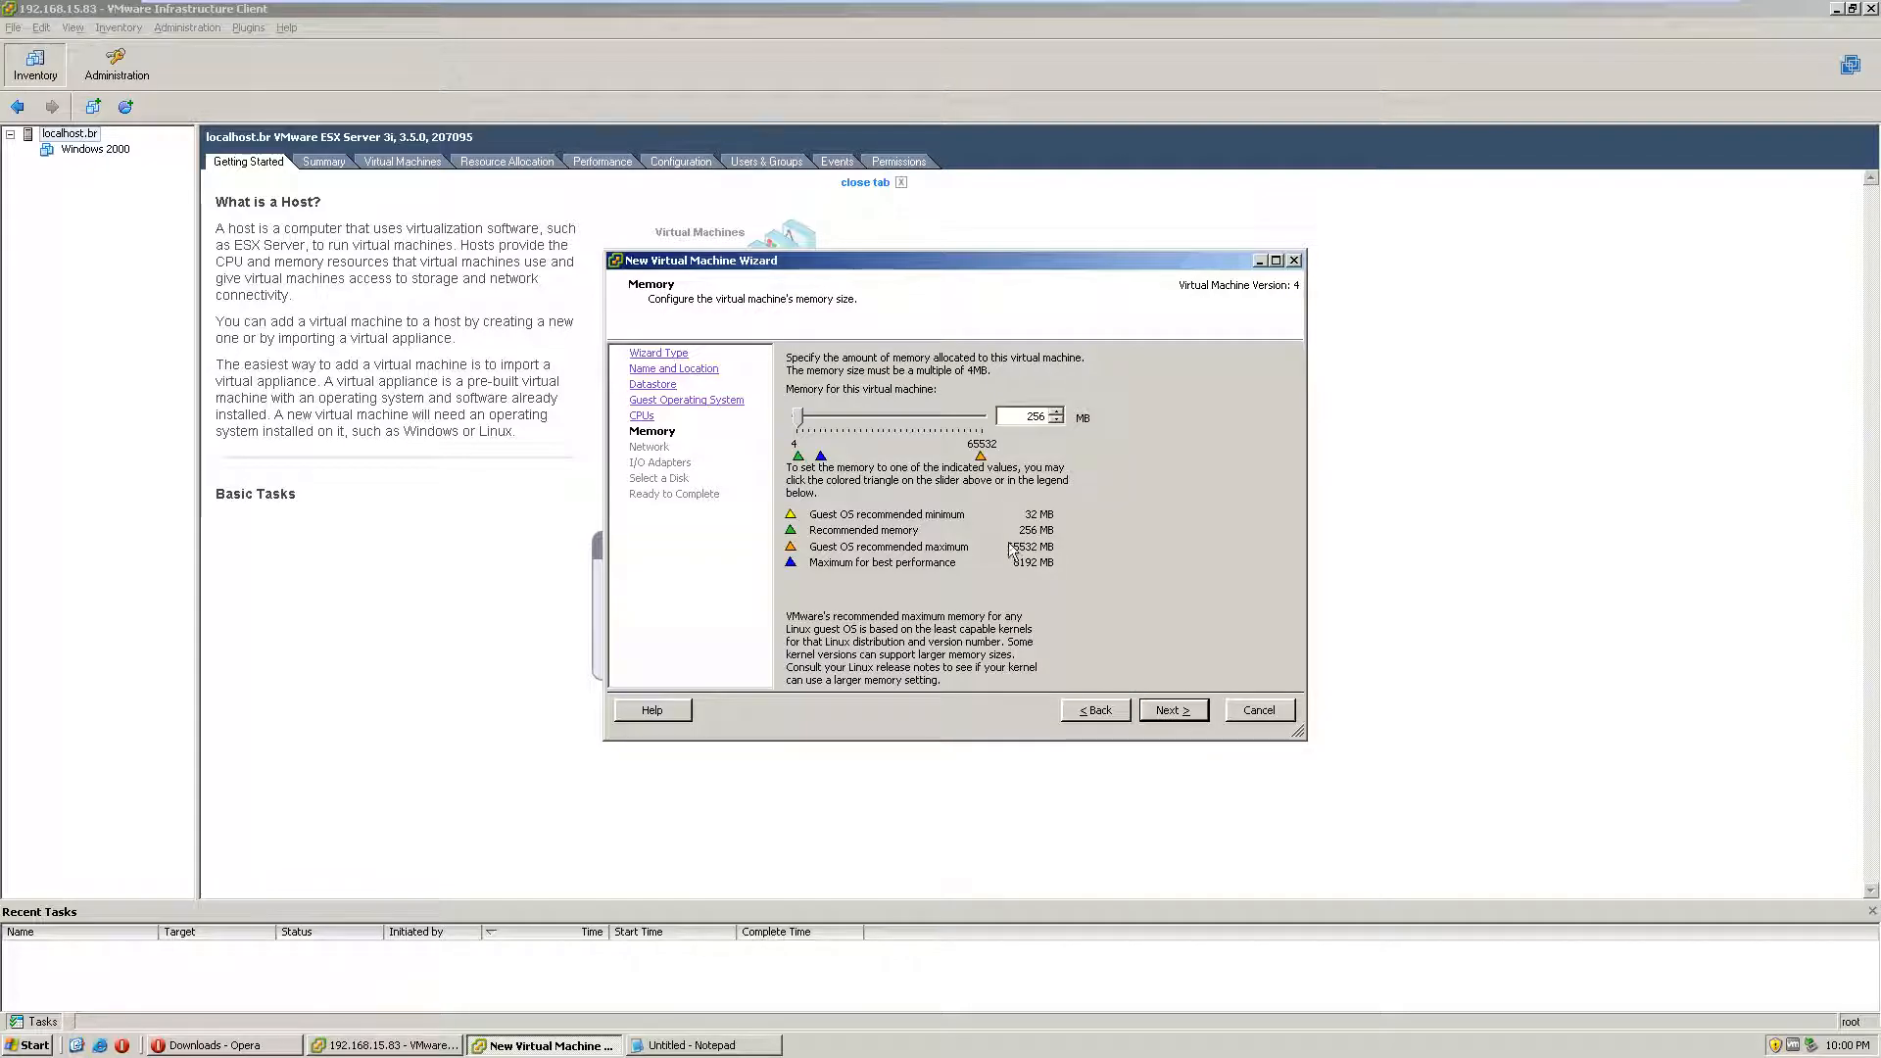
Step: Allocate 512 MB of memory to the new virtual machine and continue to the network settings
{"action": "left_click_drag", "start_coordinate": [1023, 416], "coordinate": [1165, 414]}
{"action": "type", "text": "512"}
{"action": "left_click", "coordinate": [1158, 713]}
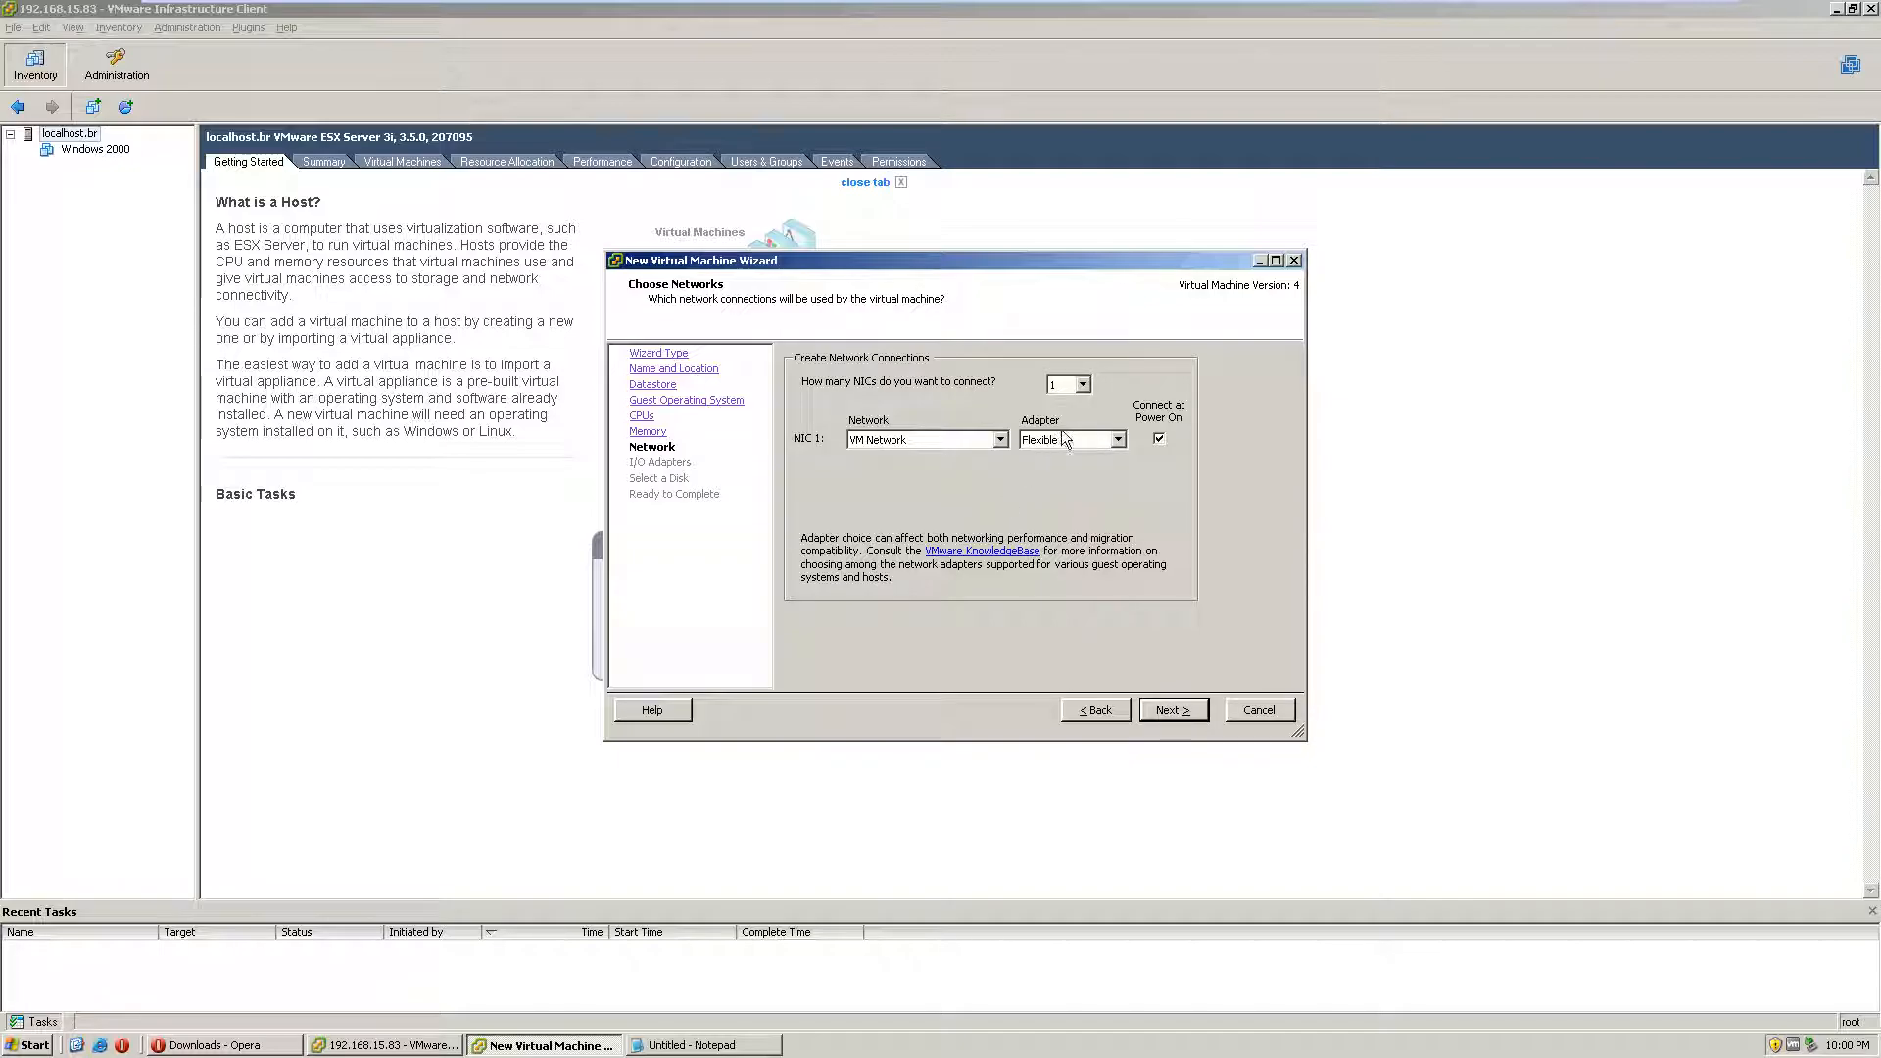
Step: Connect one NIC to VM Network and accept the LSI Logic SCSI adapter
{"action": "left_click", "coordinate": [1083, 385]}
{"action": "left_click", "coordinate": [1075, 400]}
{"action": "left_click", "coordinate": [1172, 710]}
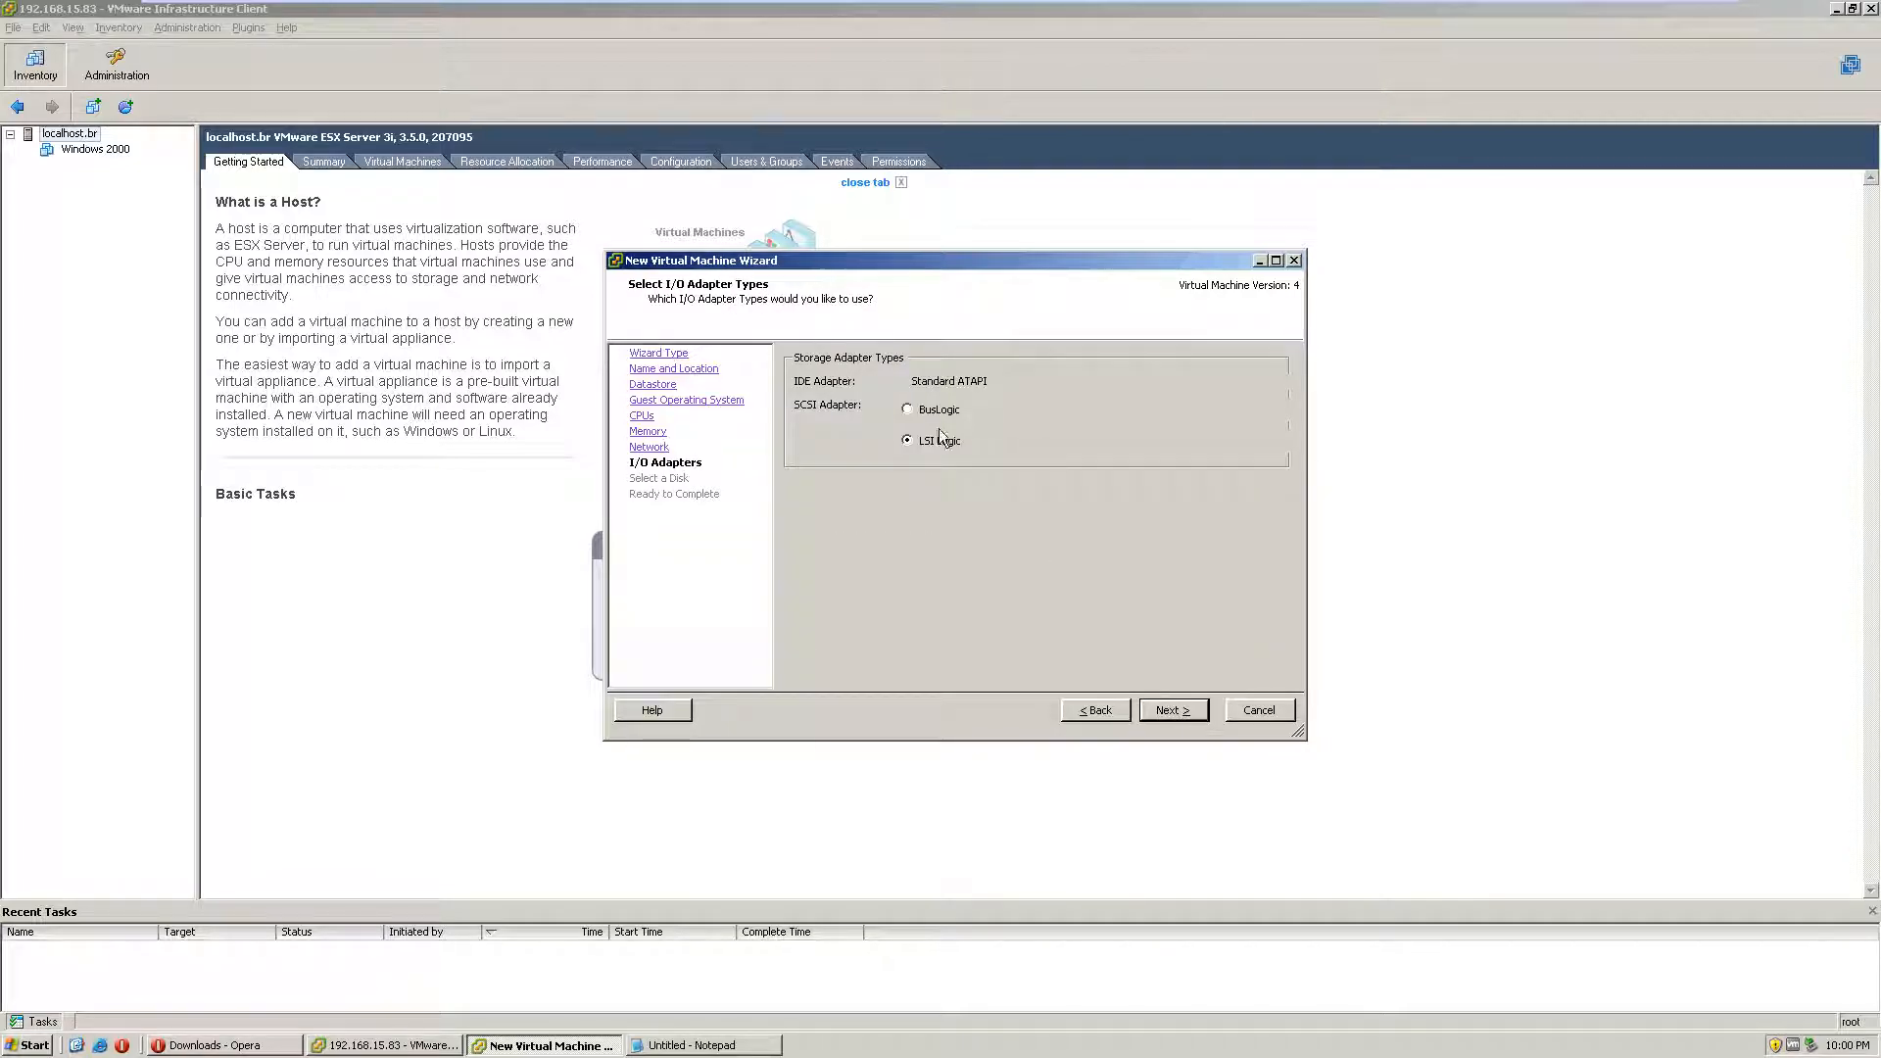
{"action": "left_click", "coordinate": [1166, 710]}
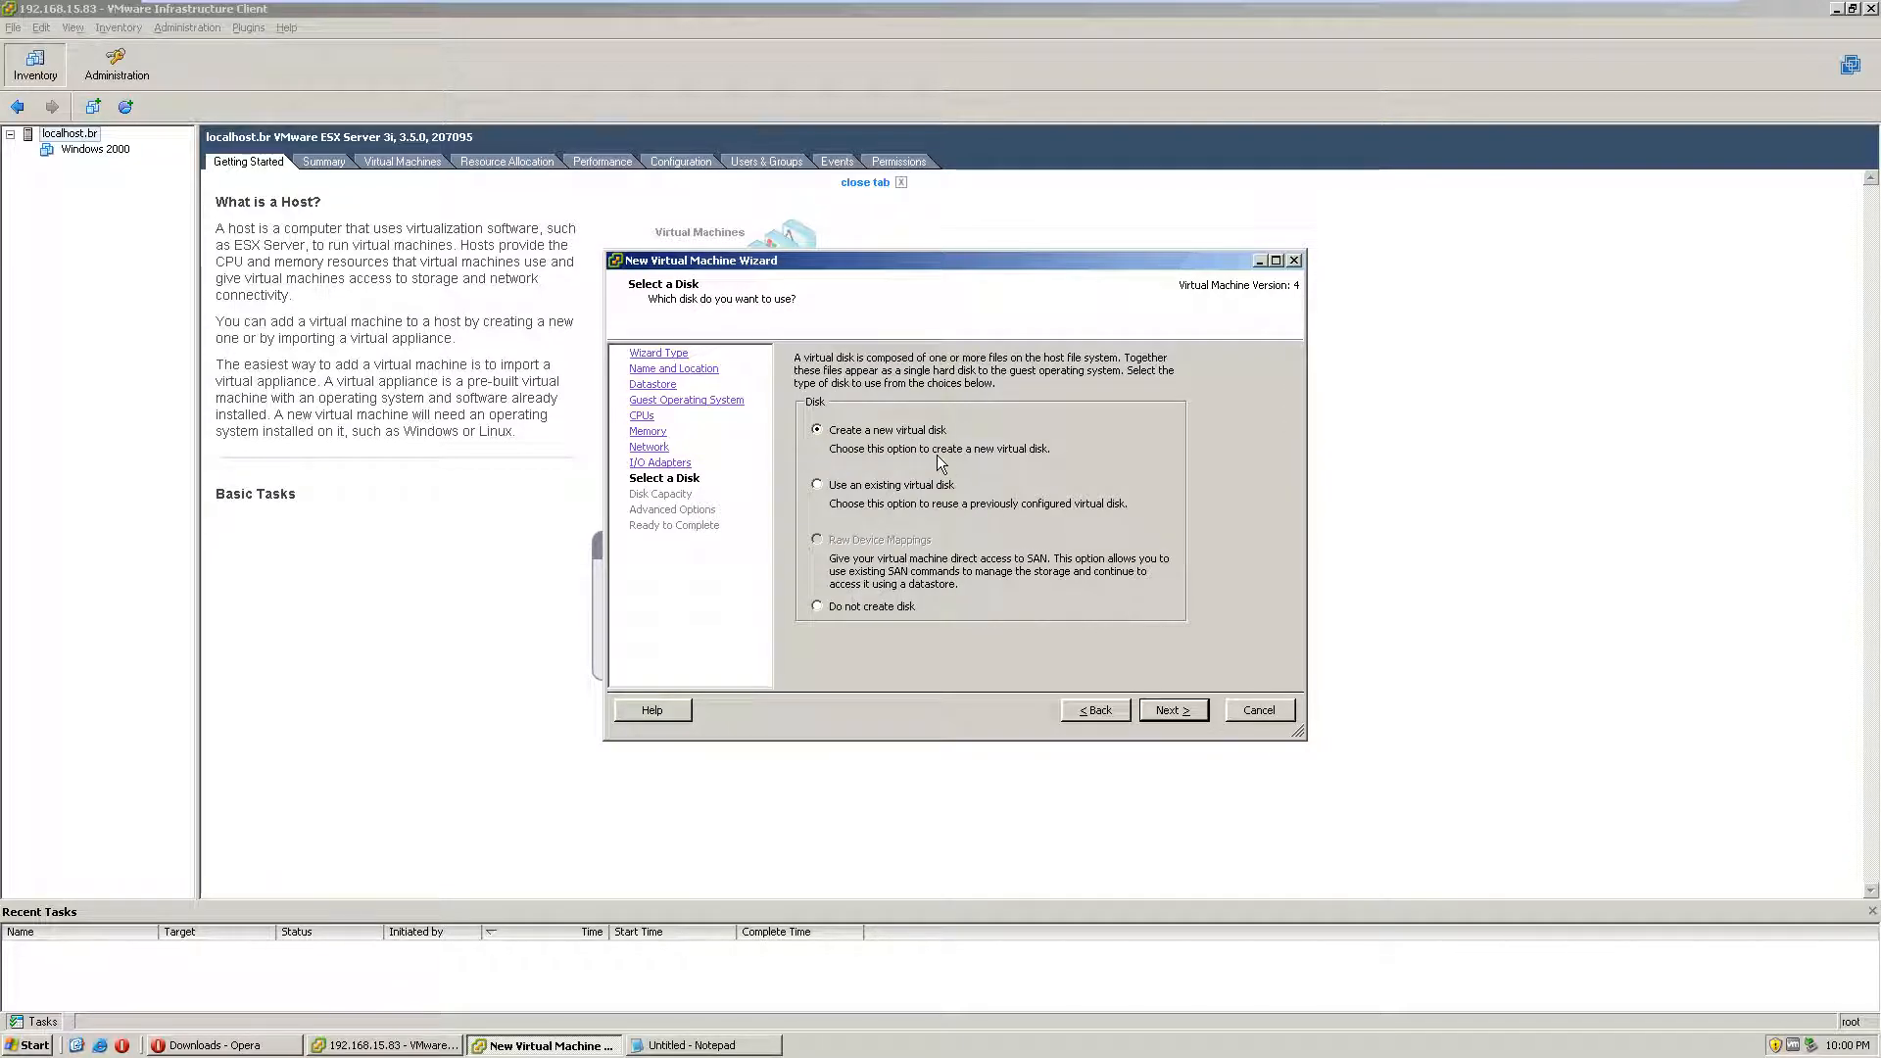
Step: Create a new 3 GB virtual disk stored with the virtual machine, accepting the SCSI (0:0) device node
{"action": "left_click", "coordinate": [1170, 709]}
{"action": "left_click_drag", "start_coordinate": [878, 385], "coordinate": [1009, 426]}
{"action": "type", "text": "3"}
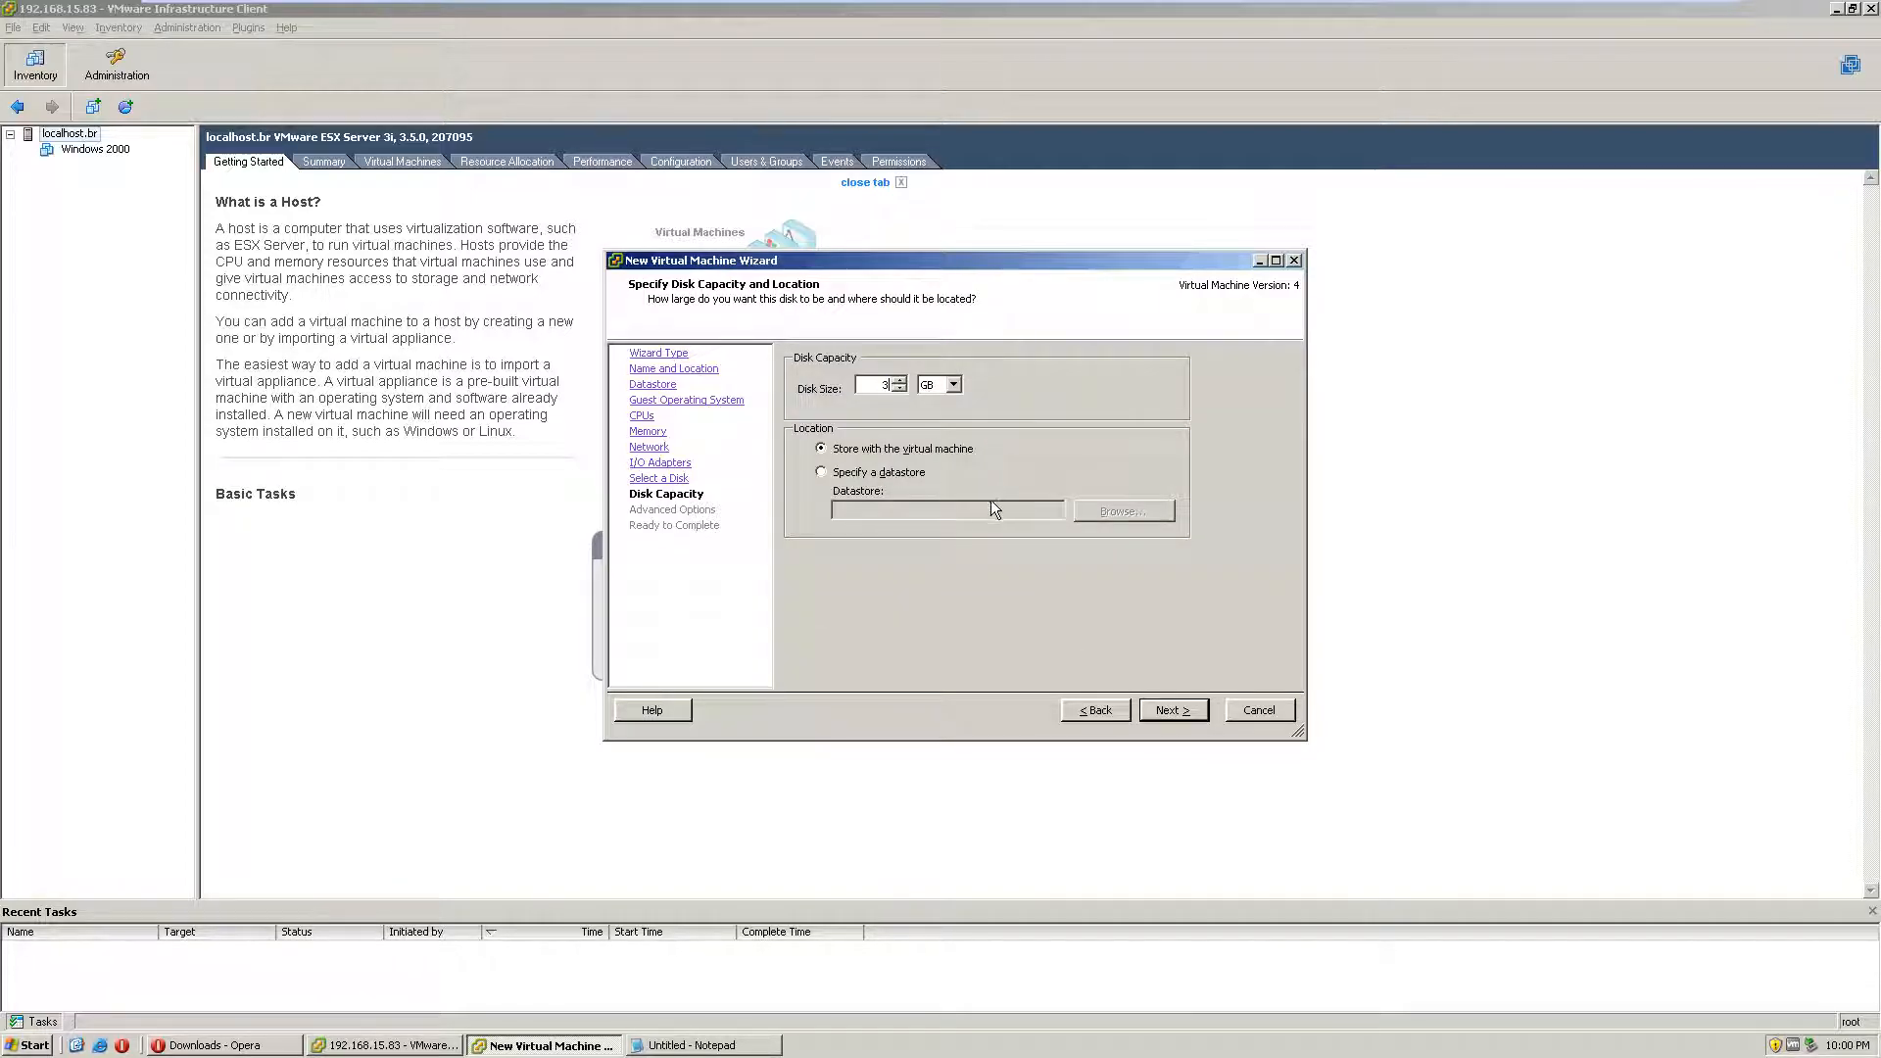
{"action": "left_click", "coordinate": [1184, 713]}
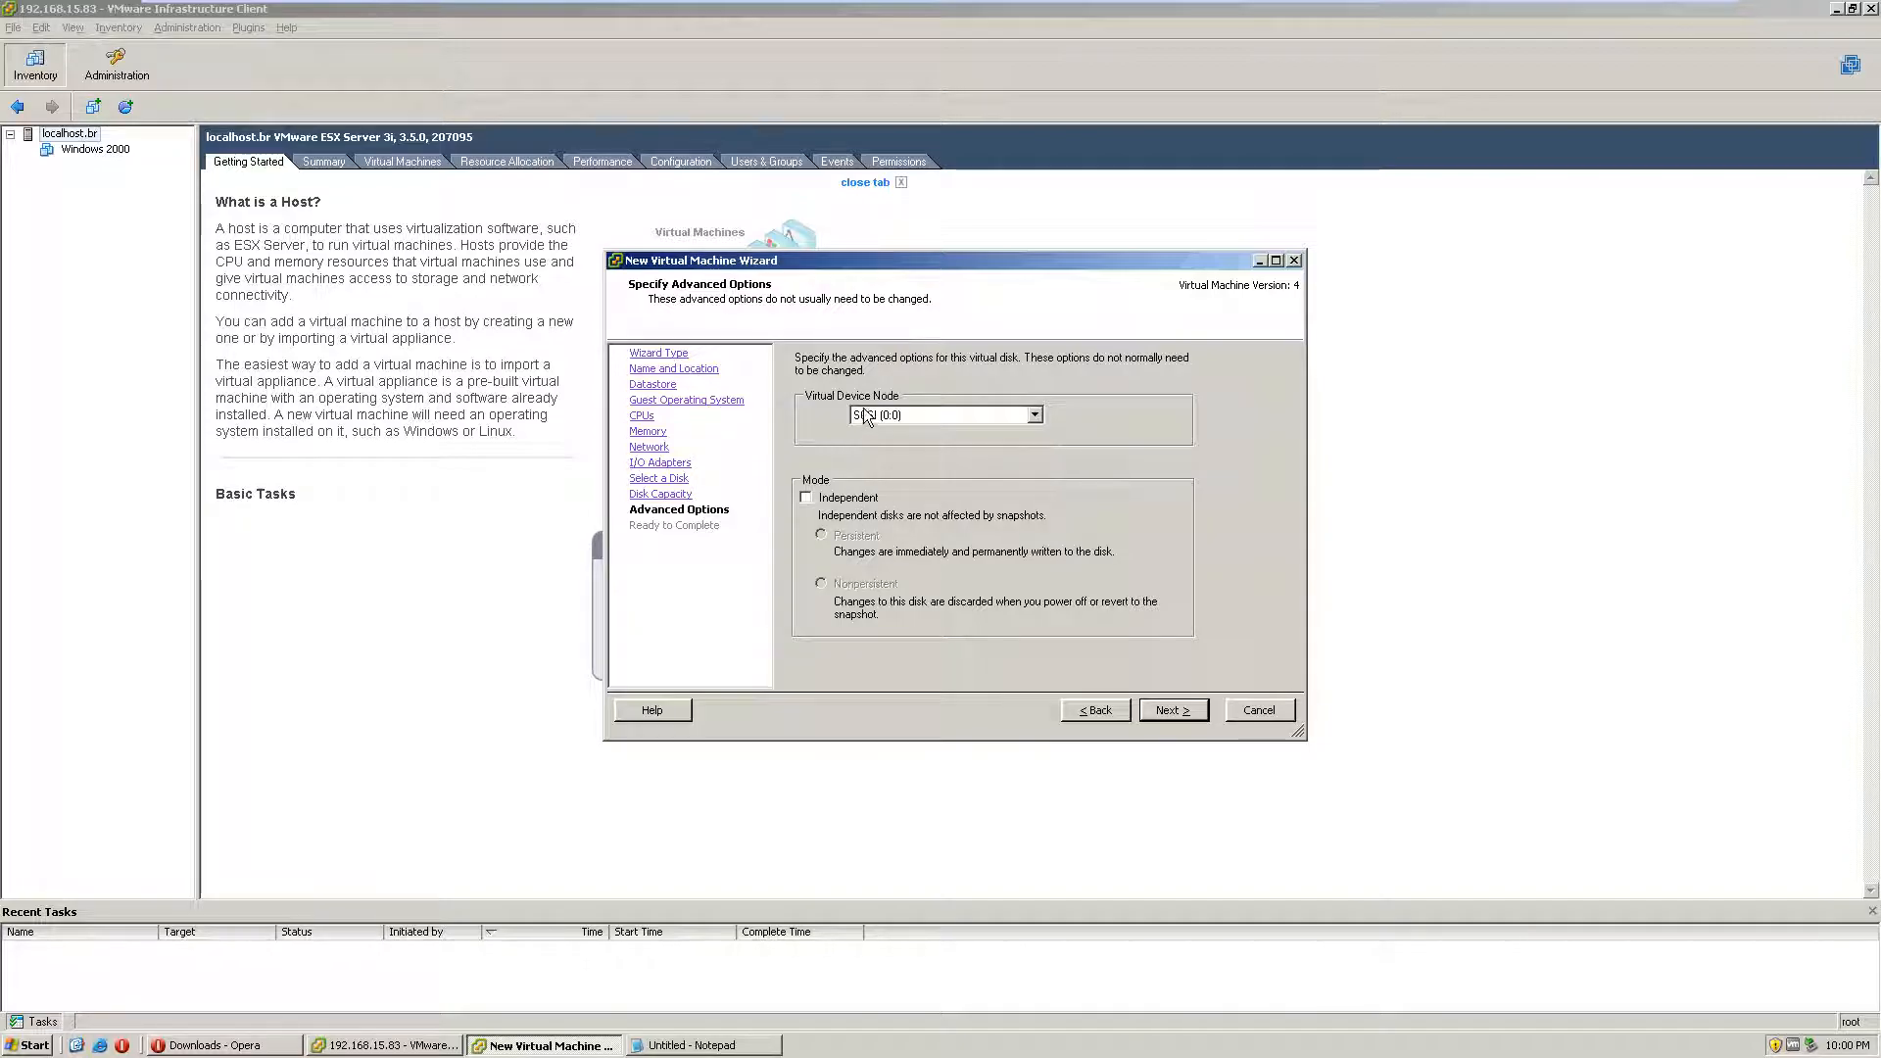
{"action": "left_click", "coordinate": [1173, 709]}
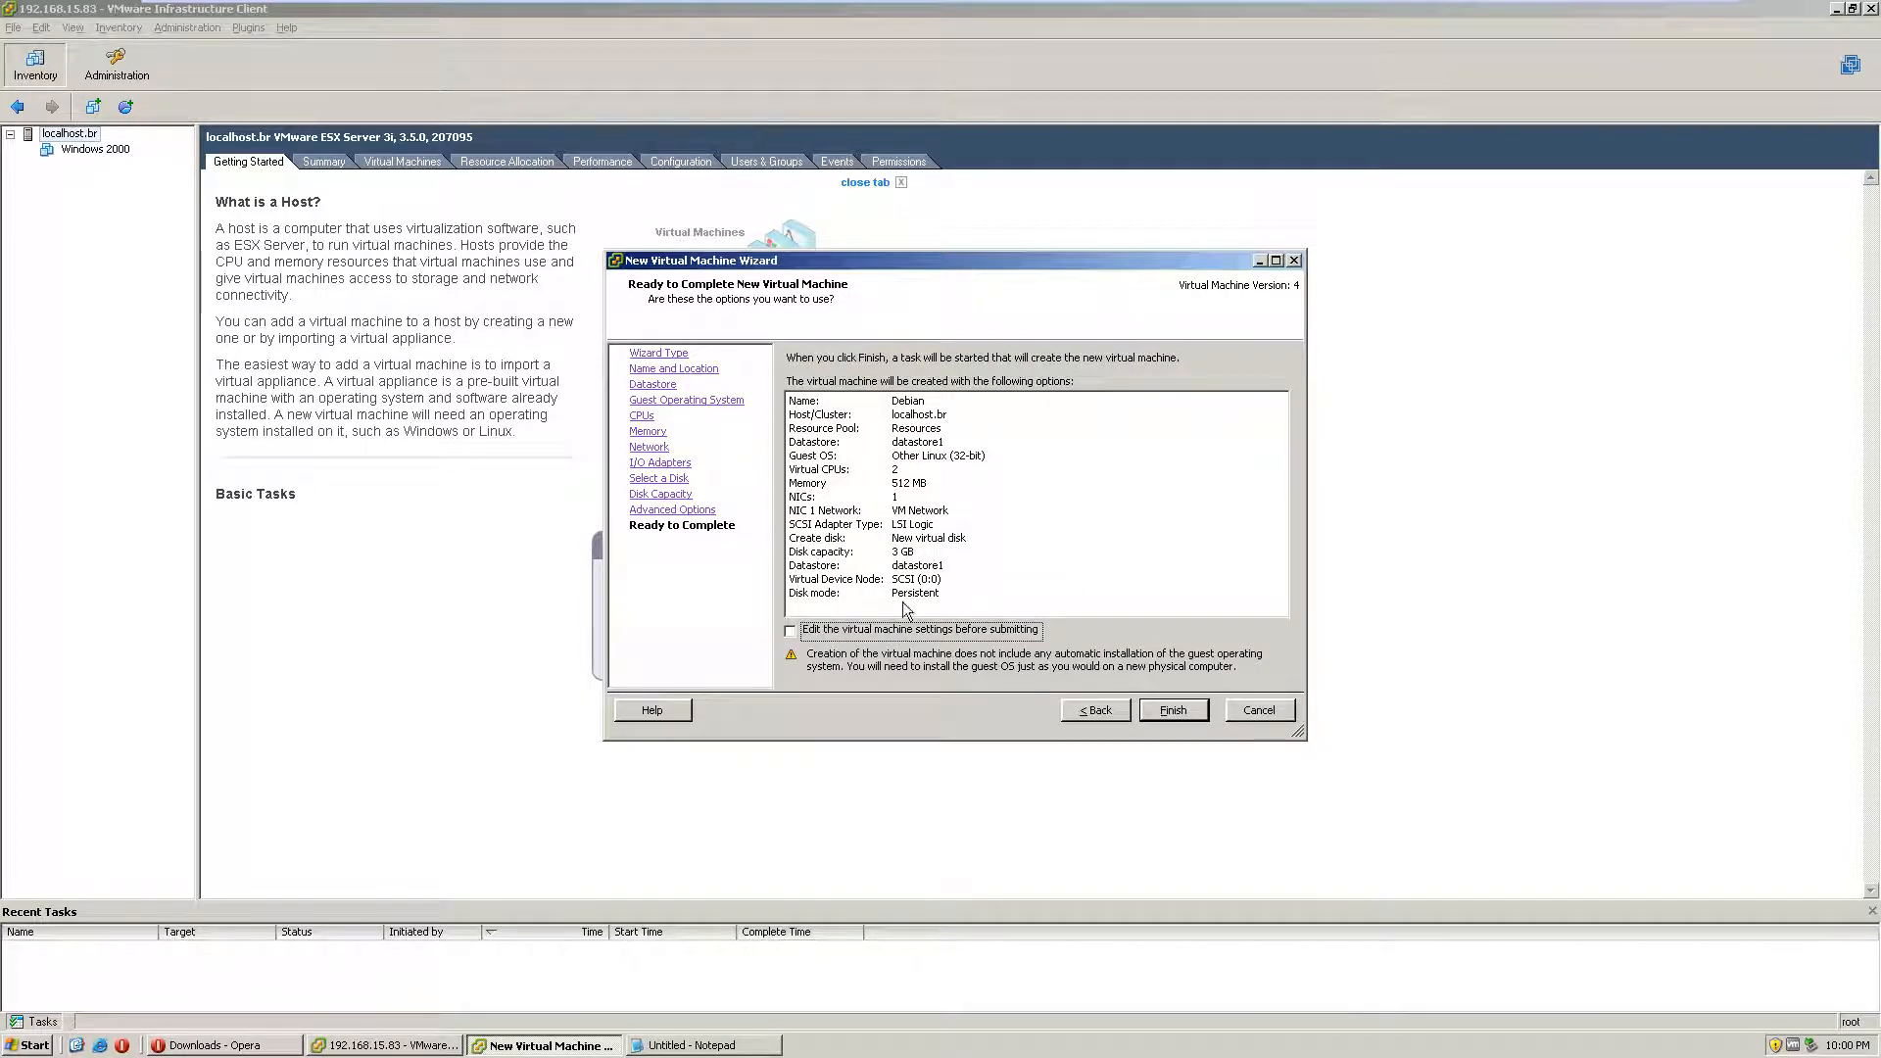
Step: Choose to edit the virtual machine settings before submitting and continue to the Debian machine's properties
{"action": "left_click", "coordinate": [916, 403]}
{"action": "left_click", "coordinate": [915, 430]}
{"action": "left_click", "coordinate": [850, 613]}
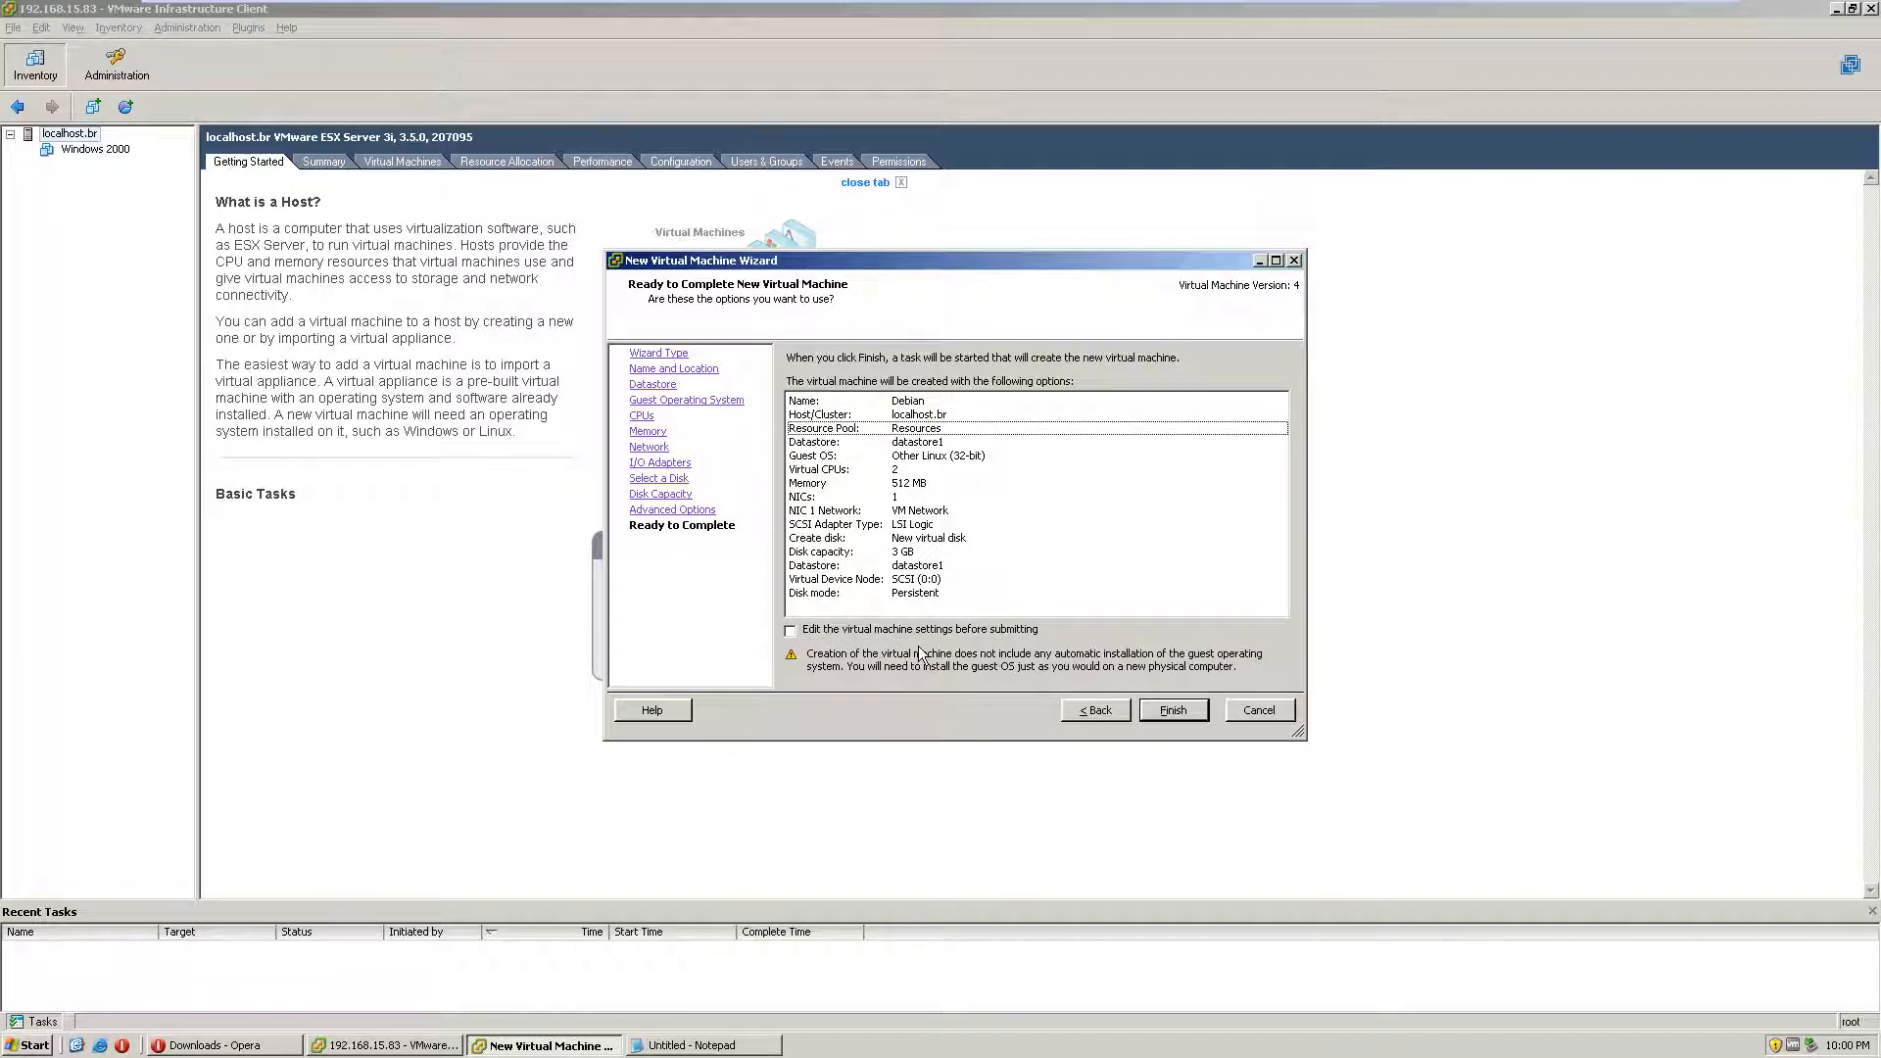
{"action": "left_click", "coordinate": [886, 630]}
{"action": "left_click", "coordinate": [1140, 709]}
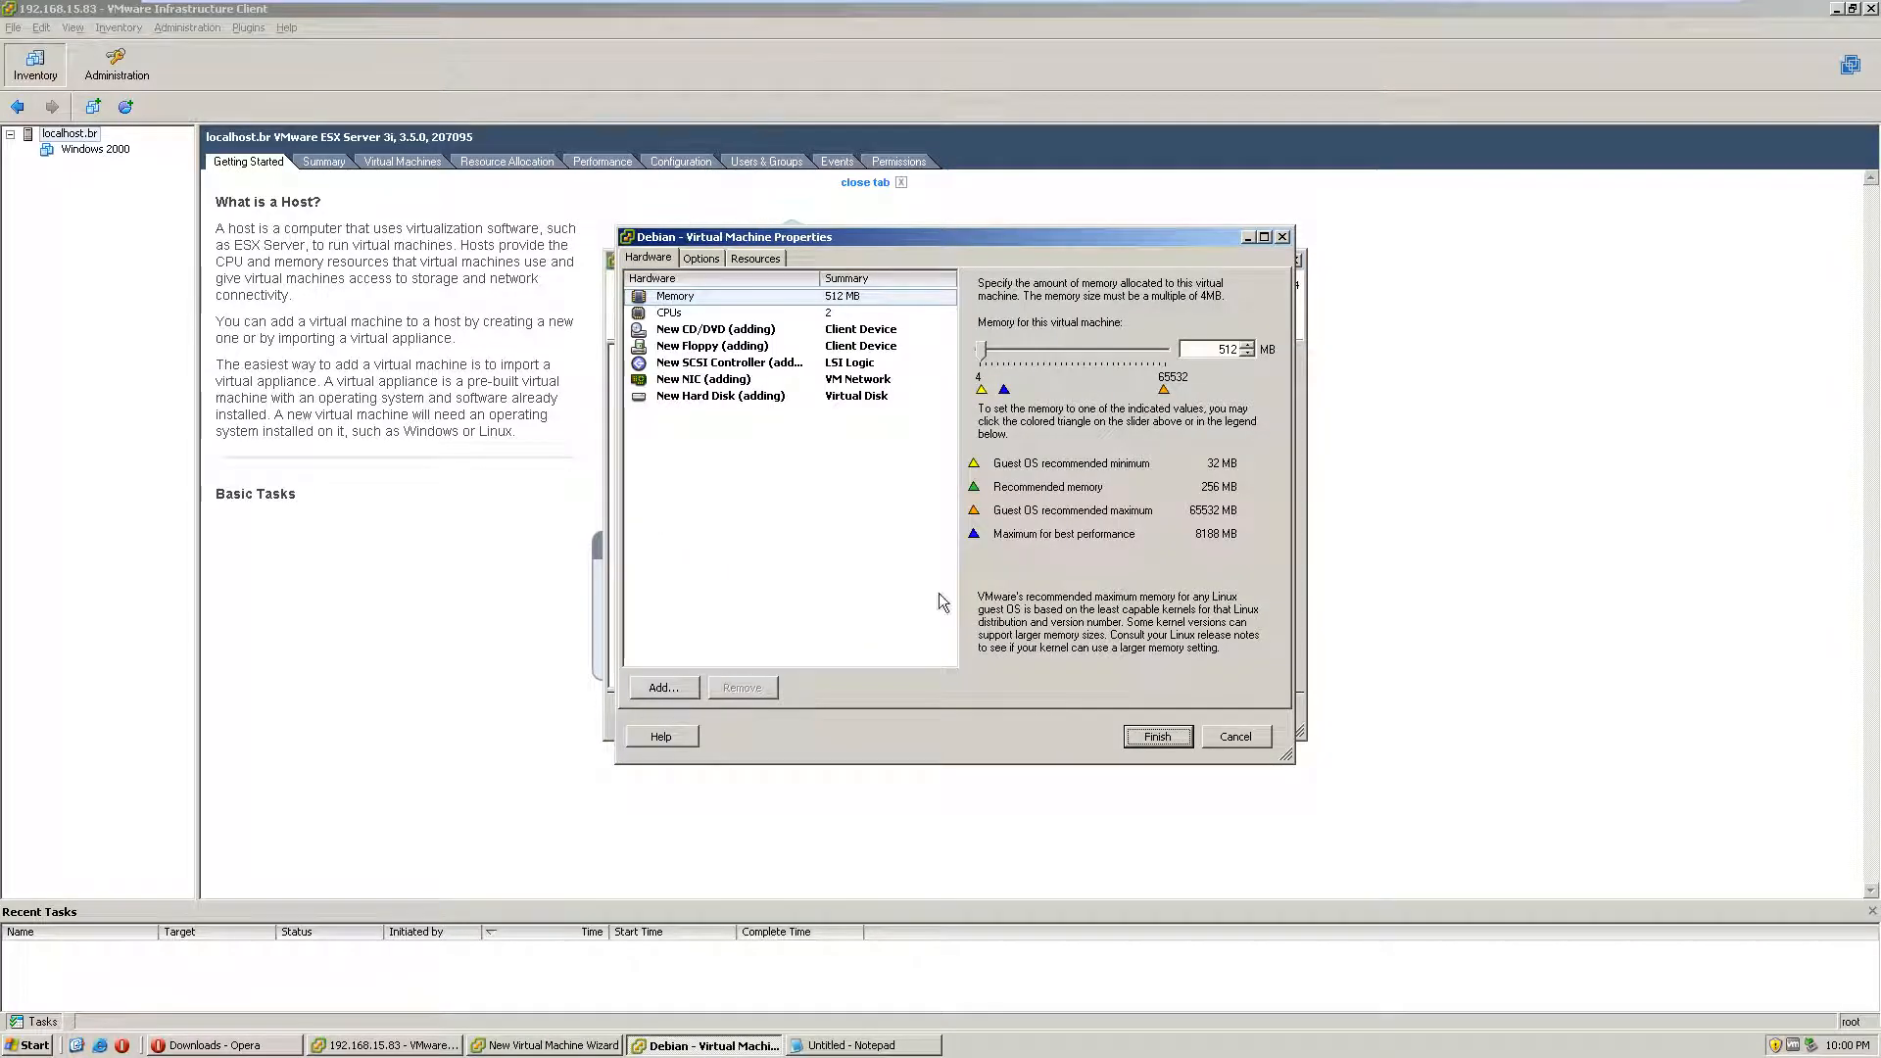
Step: Set the new CD/DVD drive to use the host device and finish creating the Debian virtual machine
{"action": "left_click", "coordinate": [774, 364]}
{"action": "left_click", "coordinate": [779, 333]}
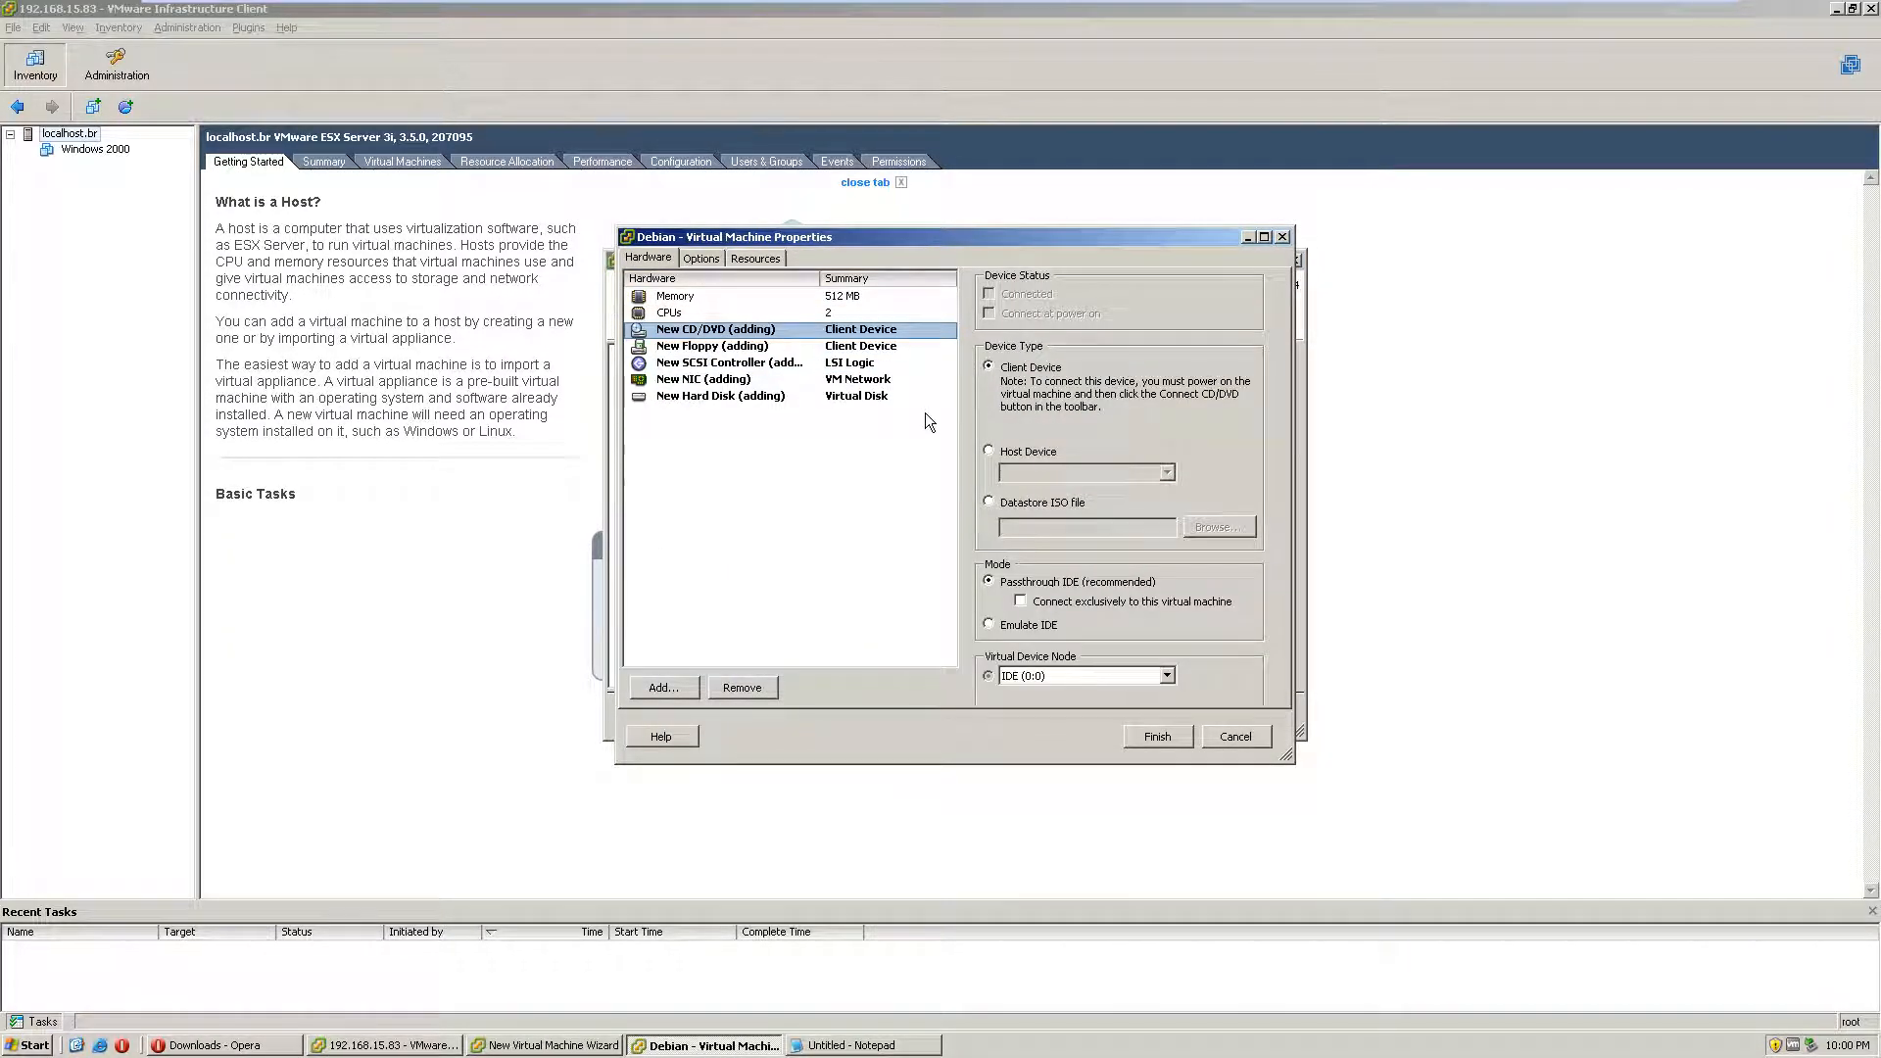
{"action": "left_click", "coordinate": [1013, 451]}
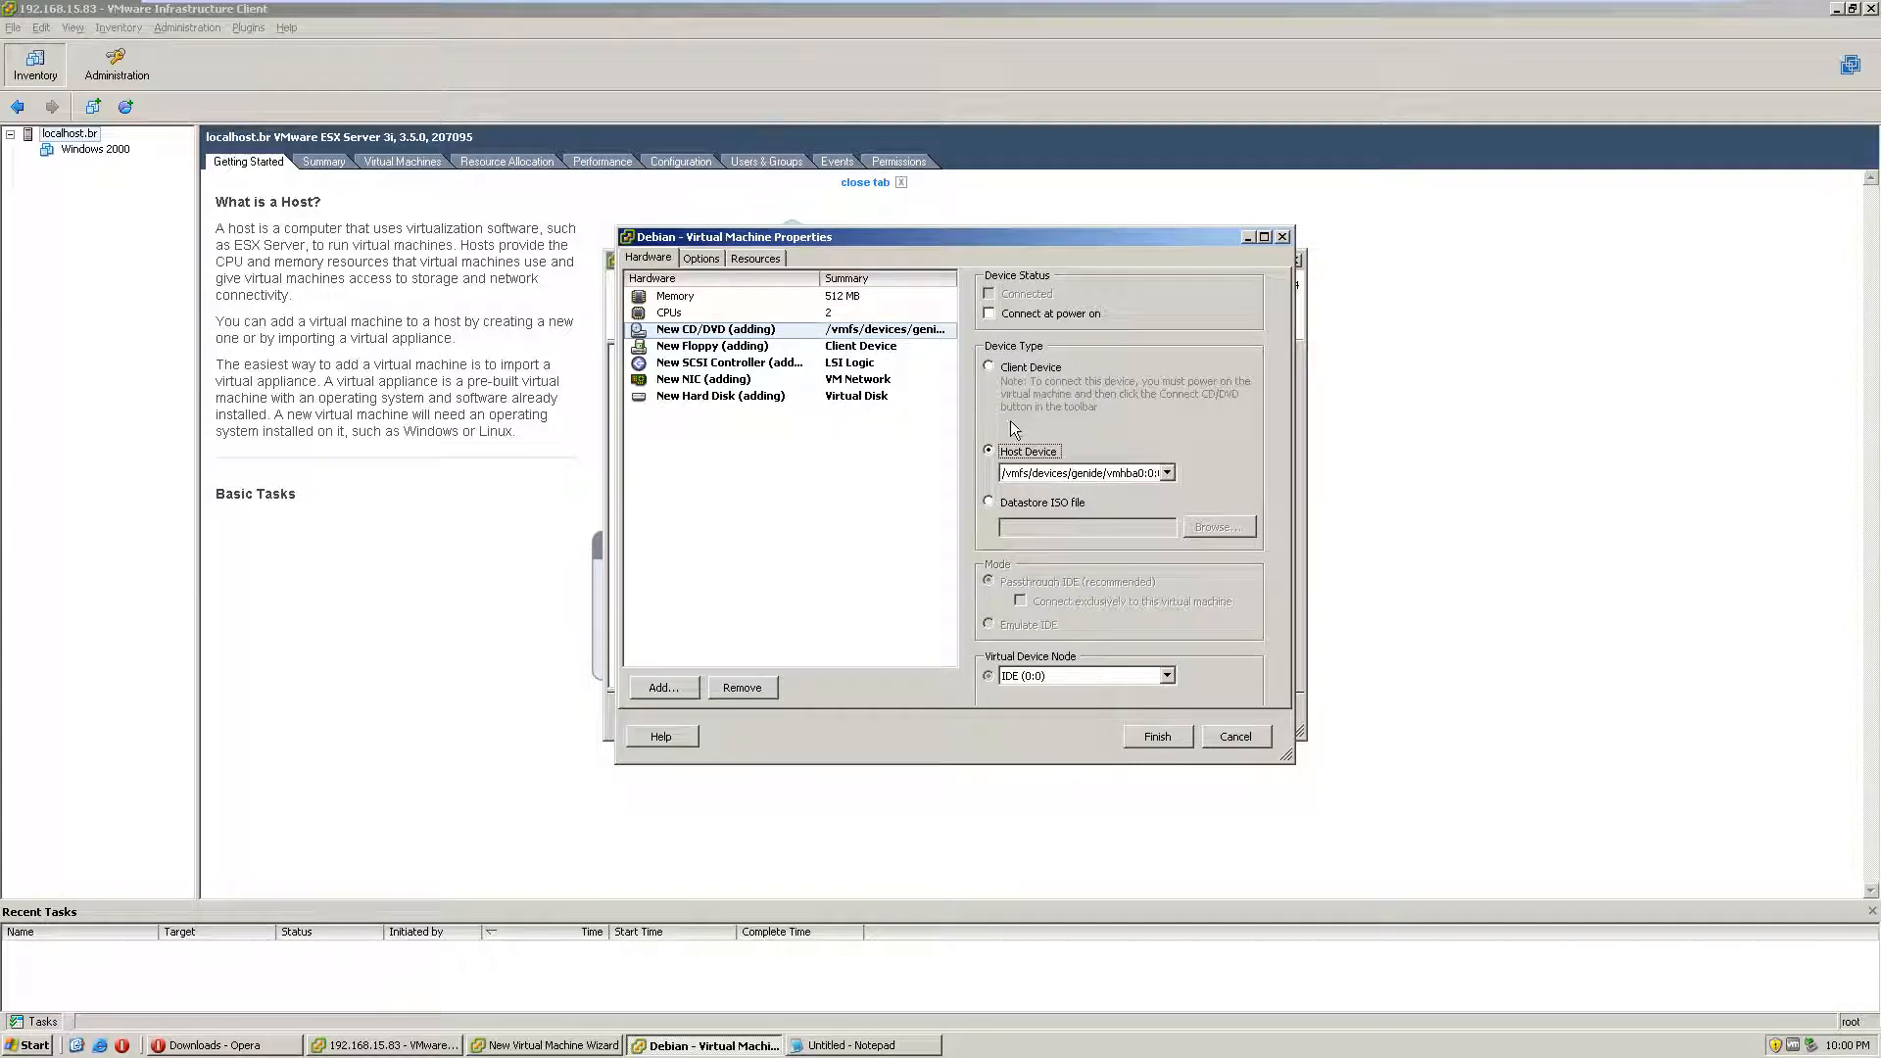
{"action": "left_click", "coordinate": [1092, 472]}
{"action": "left_click", "coordinate": [1113, 491]}
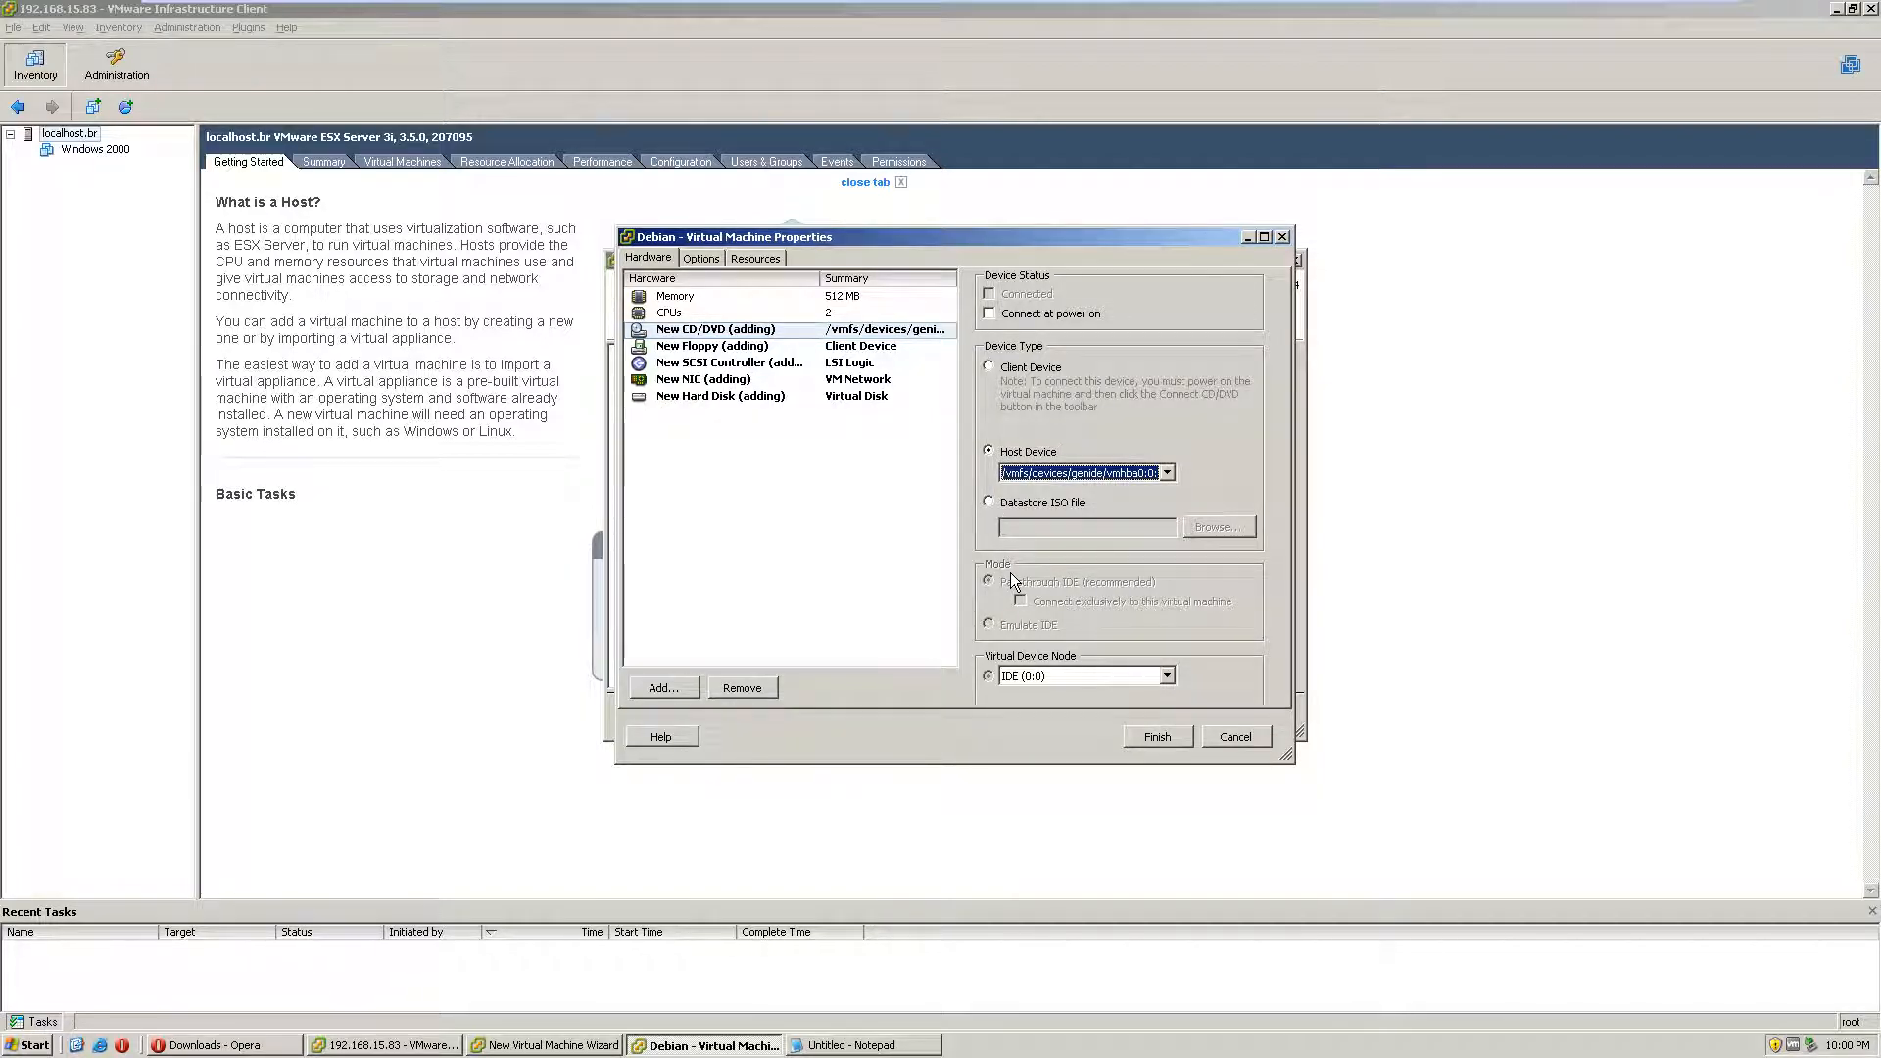
{"action": "left_click_drag", "start_coordinate": [870, 236], "coordinate": [940, 309]}
{"action": "left_click", "coordinate": [905, 370]}
{"action": "left_click", "coordinate": [912, 400]}
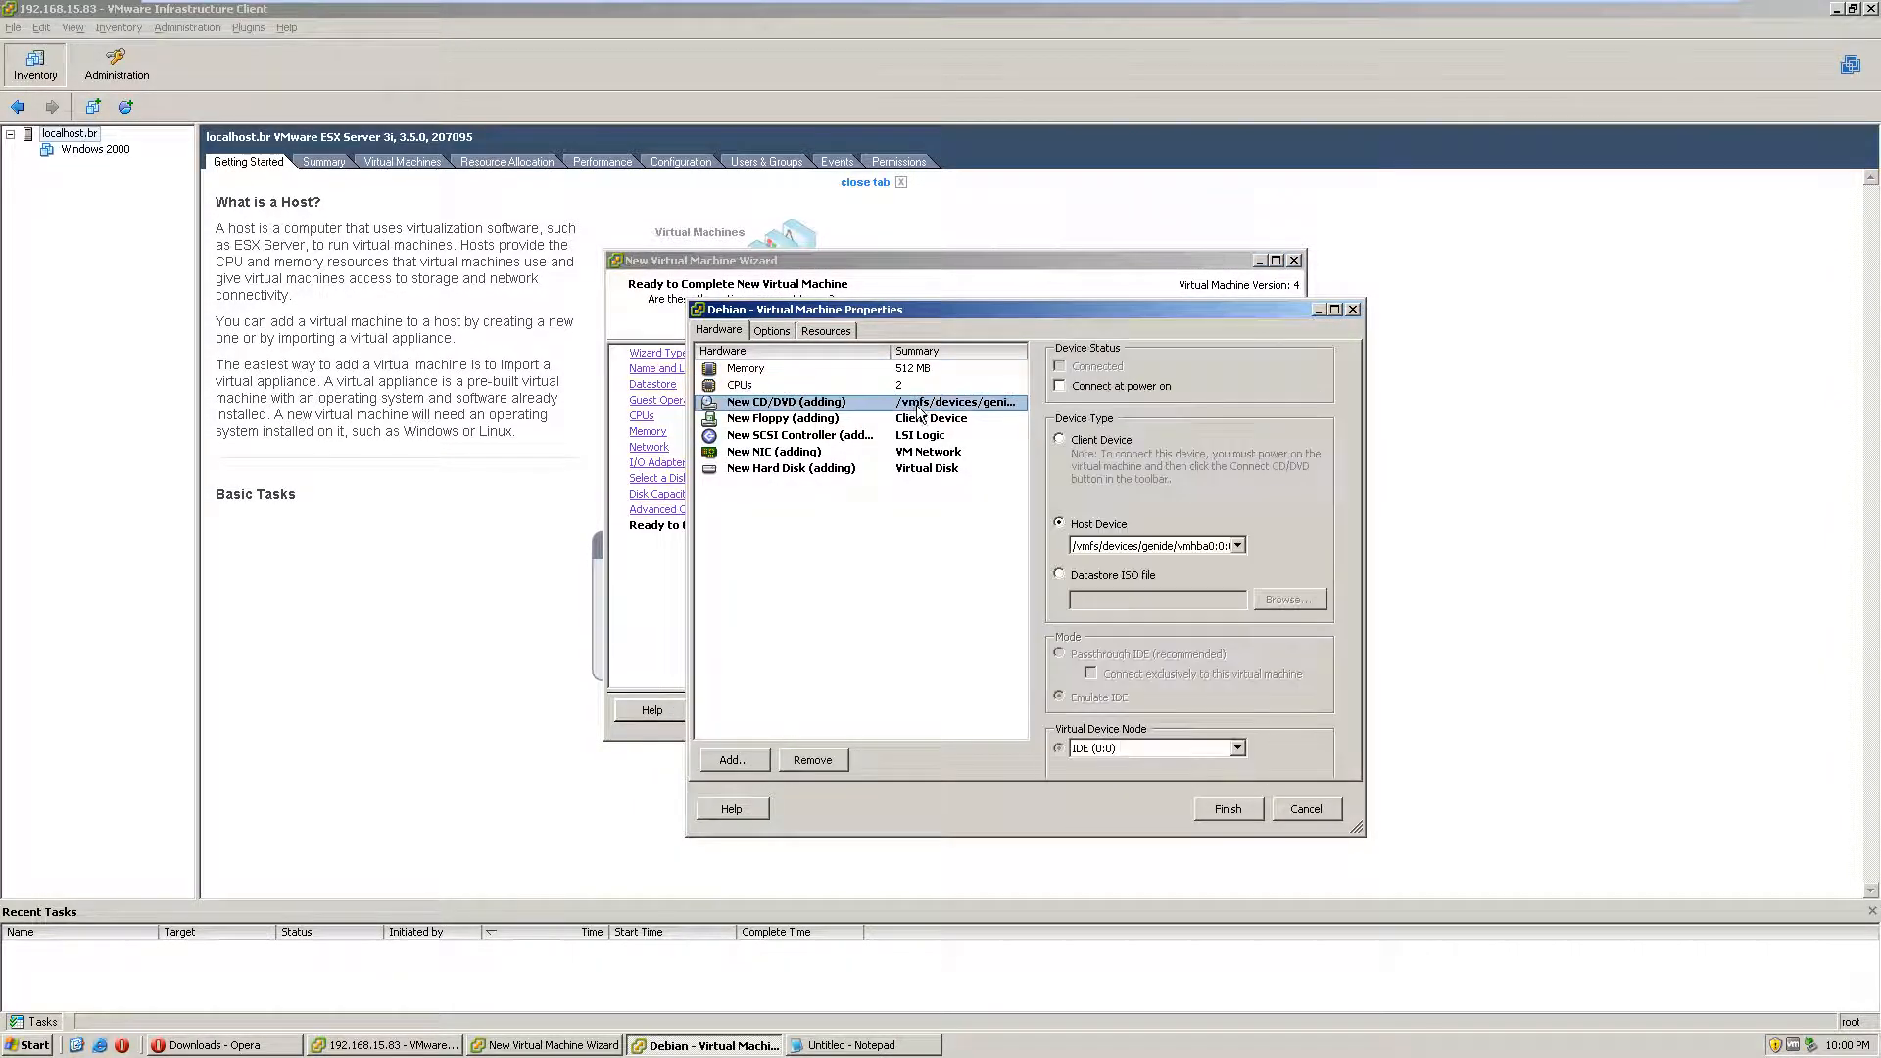
{"action": "left_click", "coordinate": [1227, 809]}
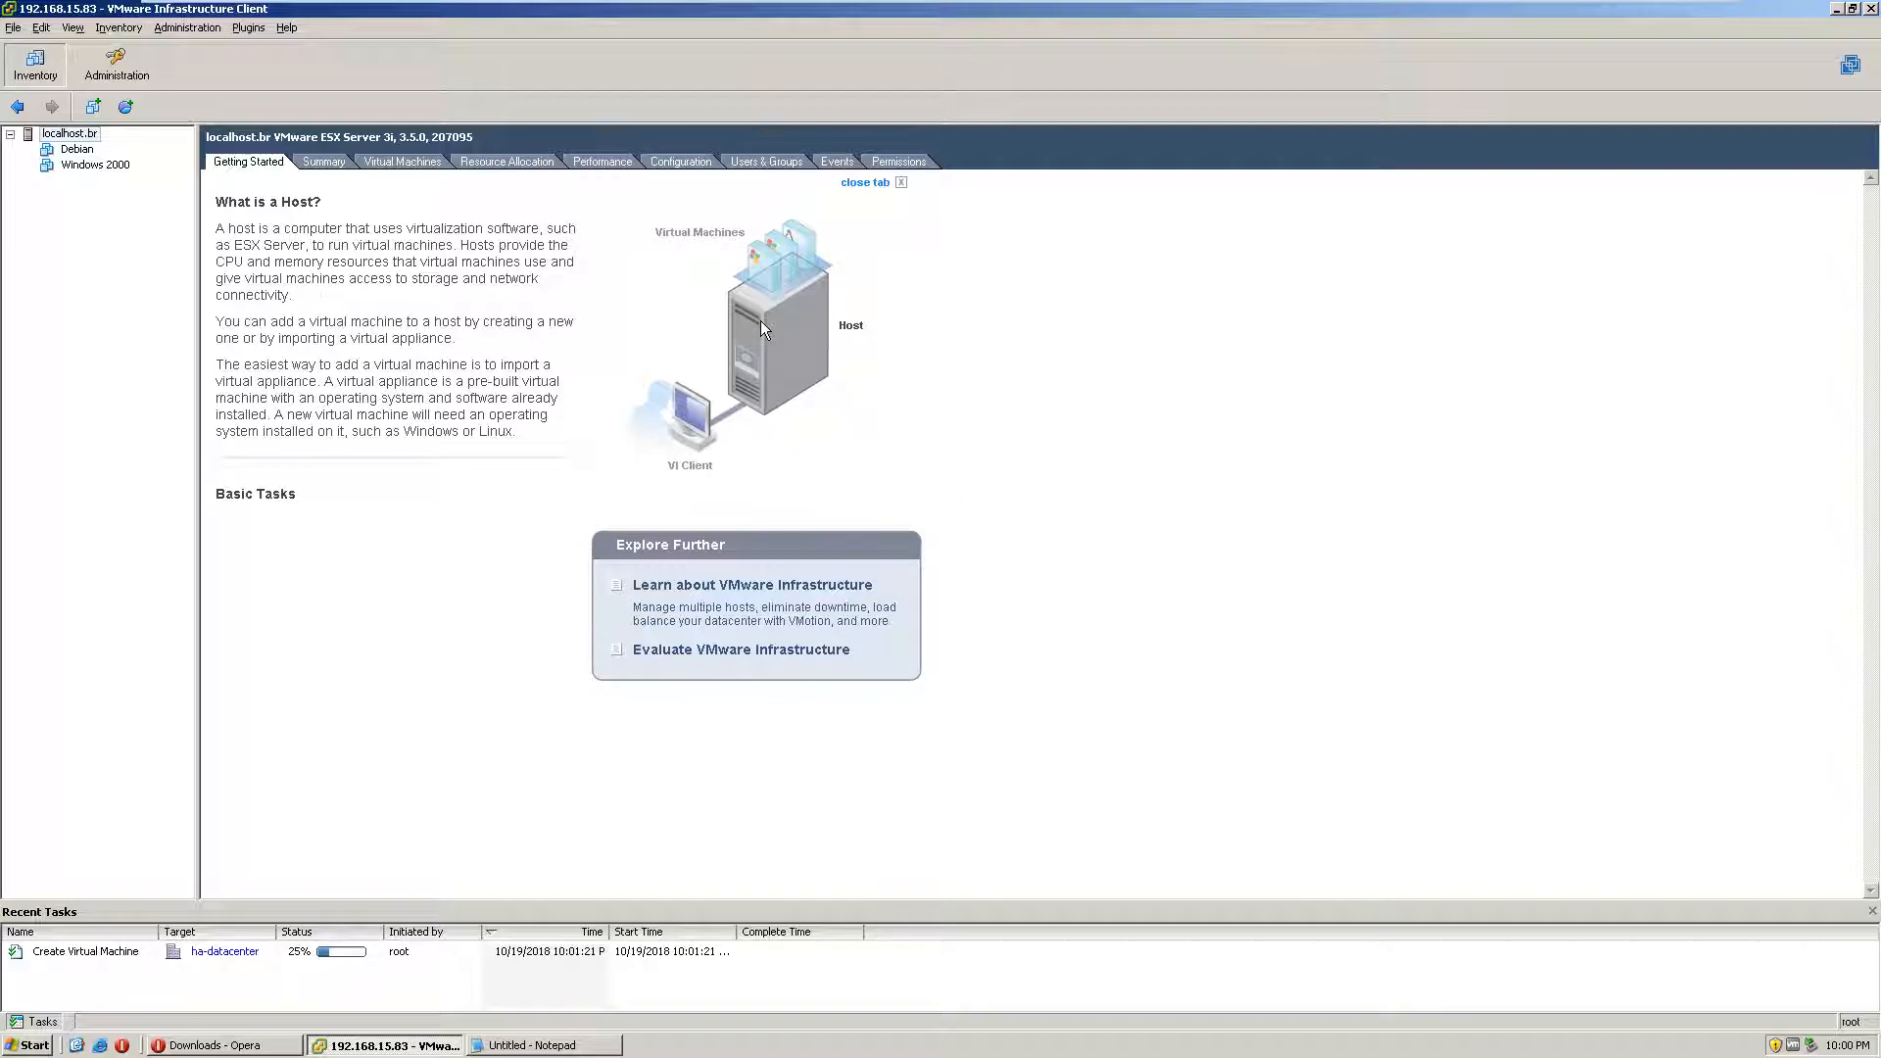
Step: View the VMware ESX 3.5 host's console screen and return to the Windows Server 2003 machine
{"action": "left_click", "coordinate": [1205, 17]}
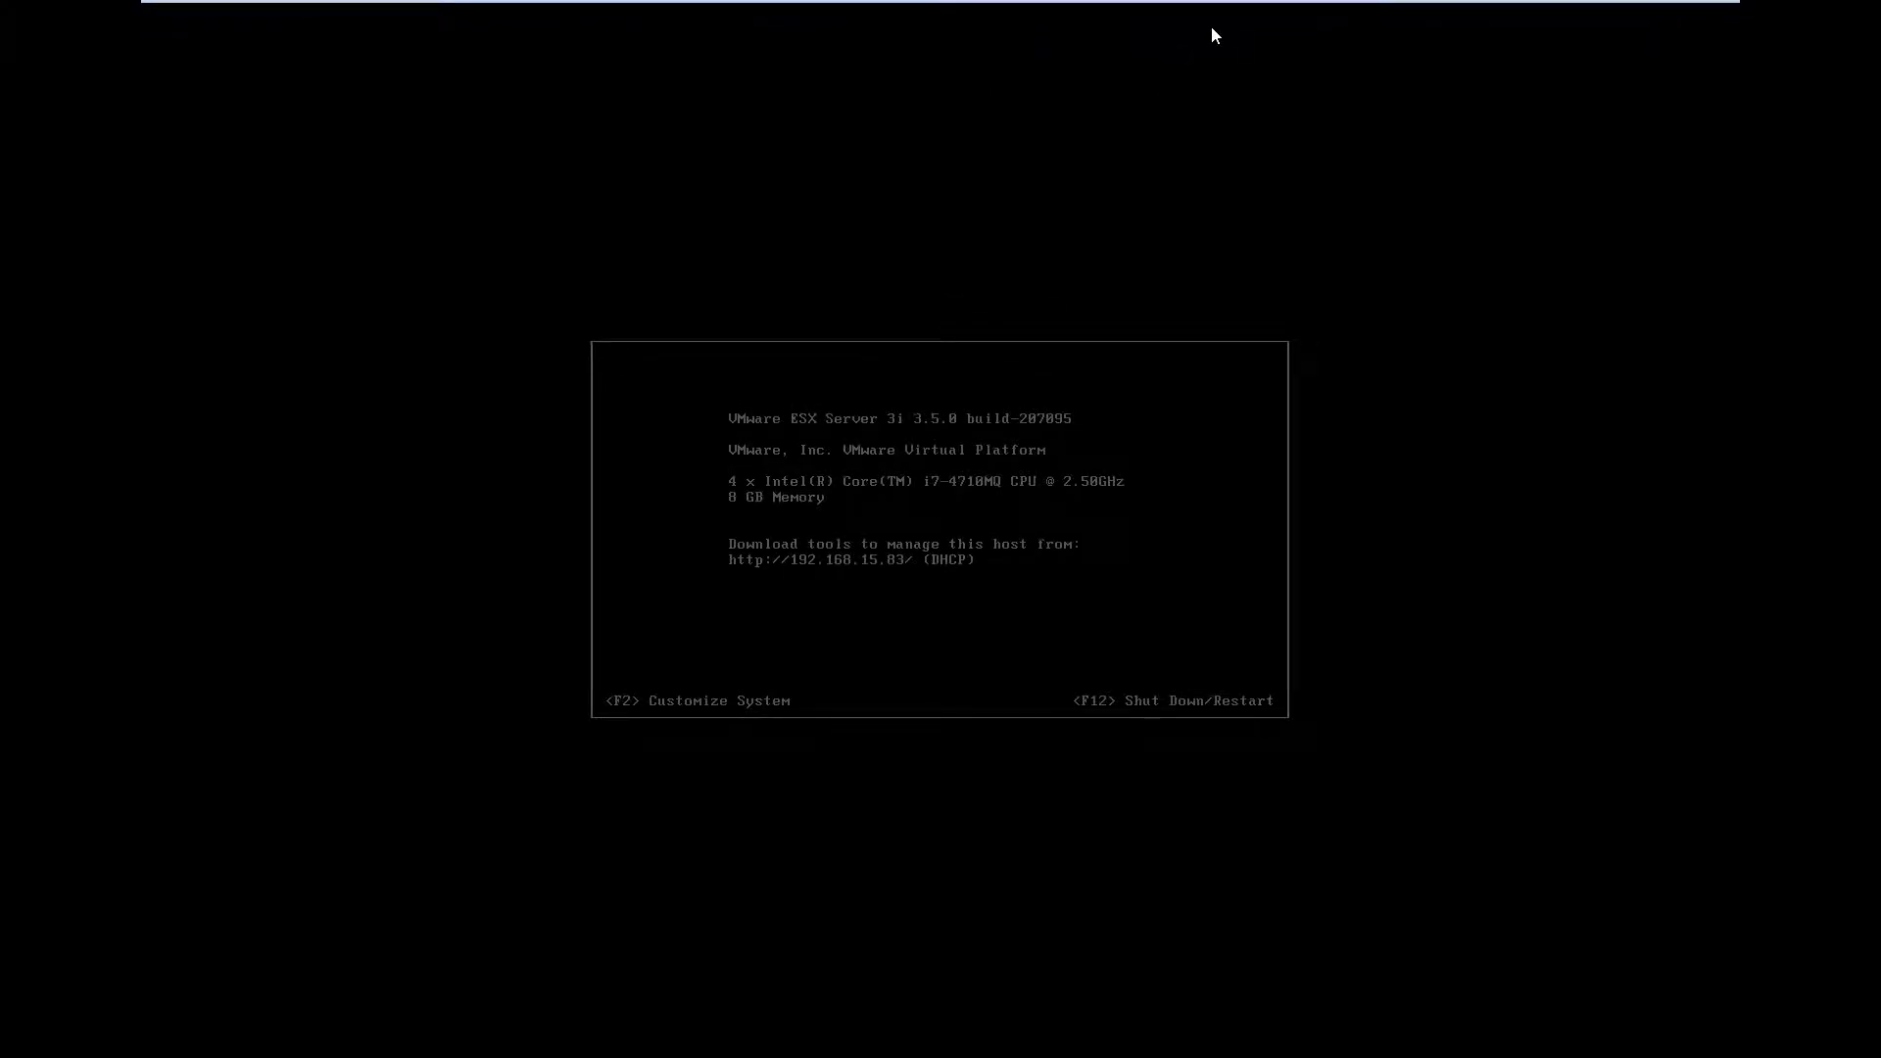
{"action": "mouse_move", "coordinate": [1197, 8]}
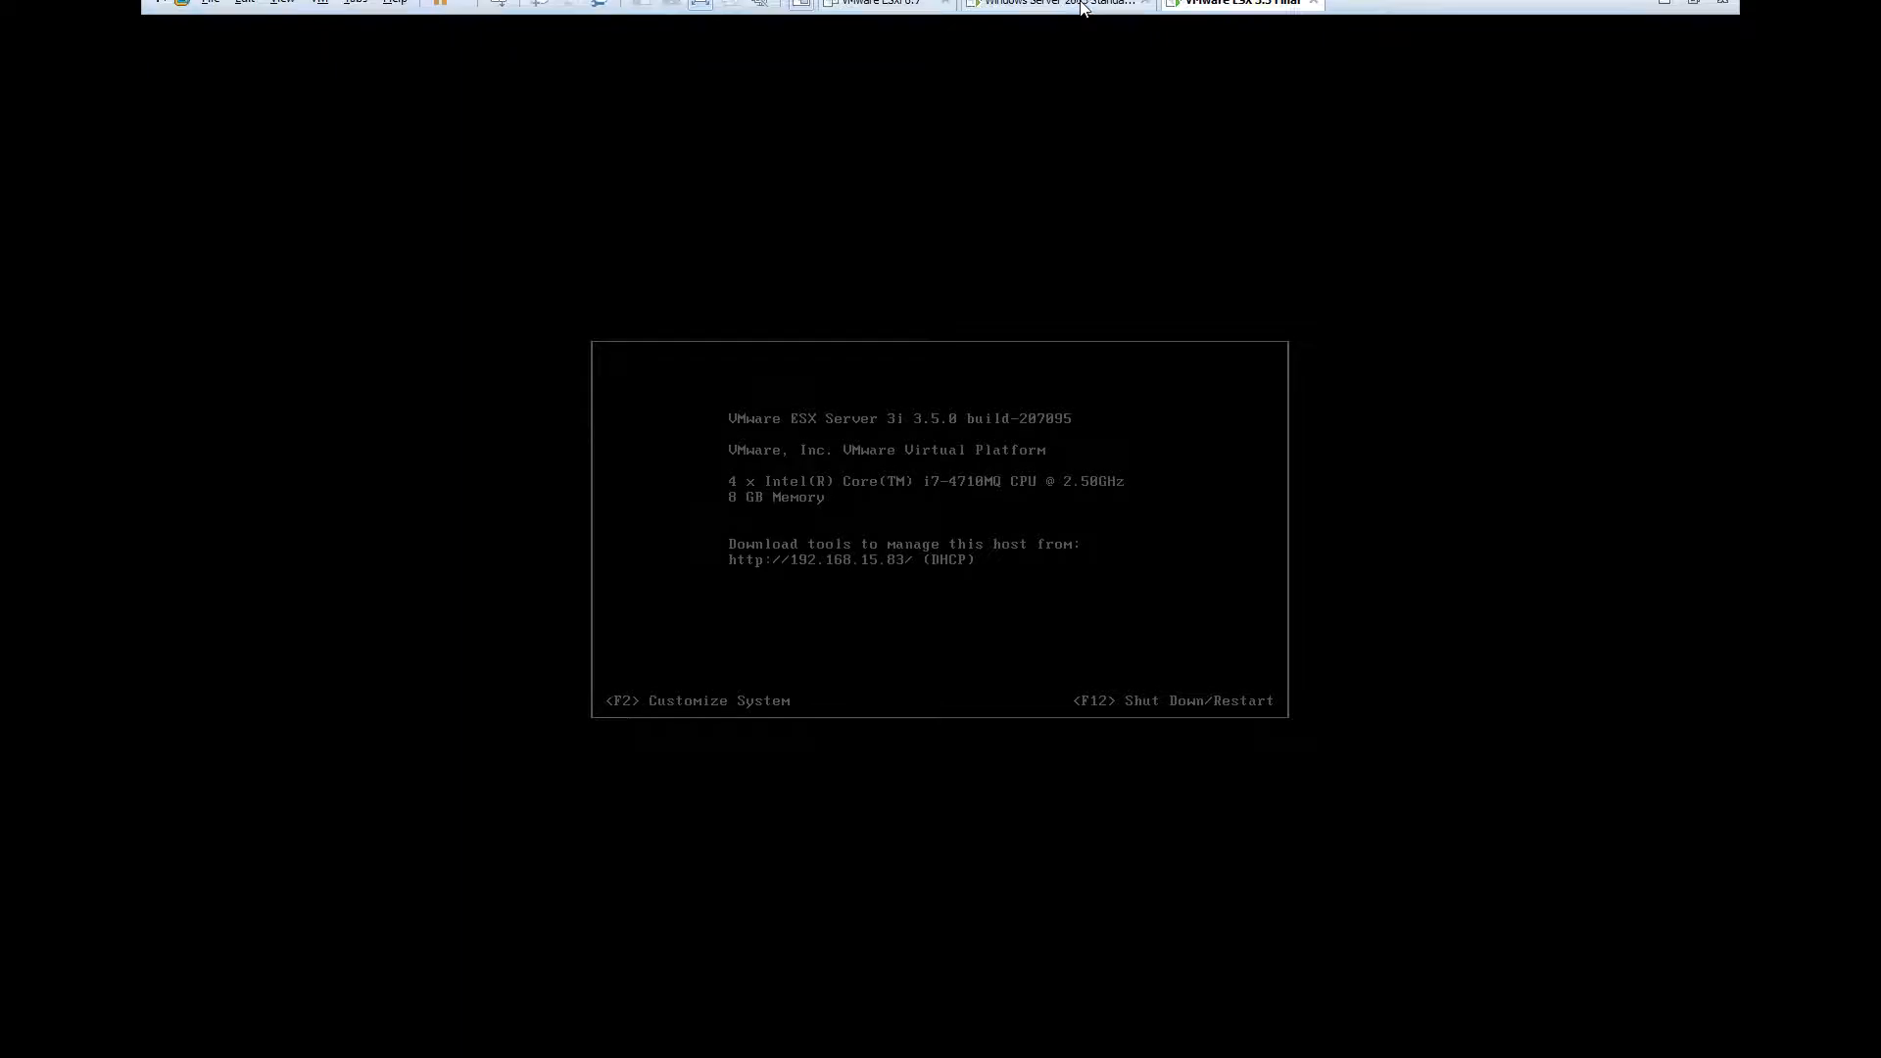
{"action": "left_click", "coordinate": [1038, 17]}
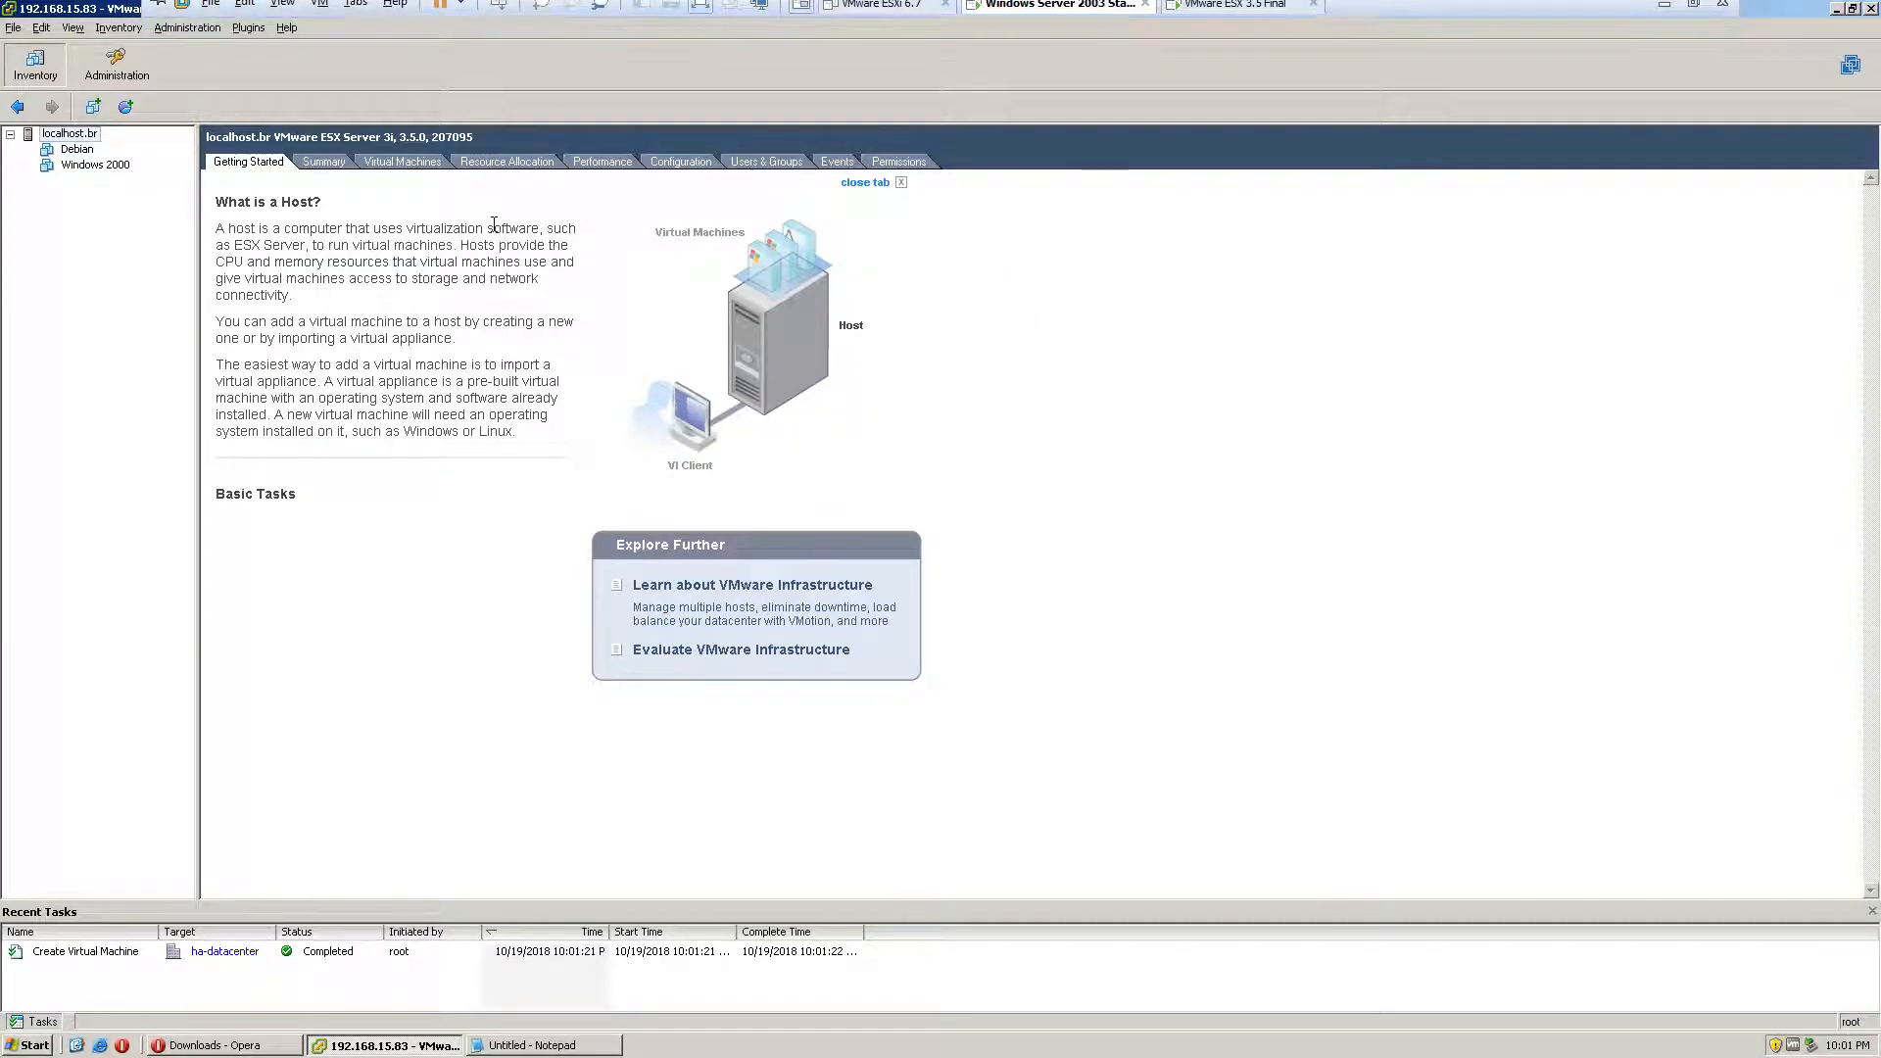
Step: Open the Debian virtual machine's console in its own window and power the machine on
{"action": "left_click", "coordinate": [78, 152]}
{"action": "right_click", "coordinate": [80, 155]}
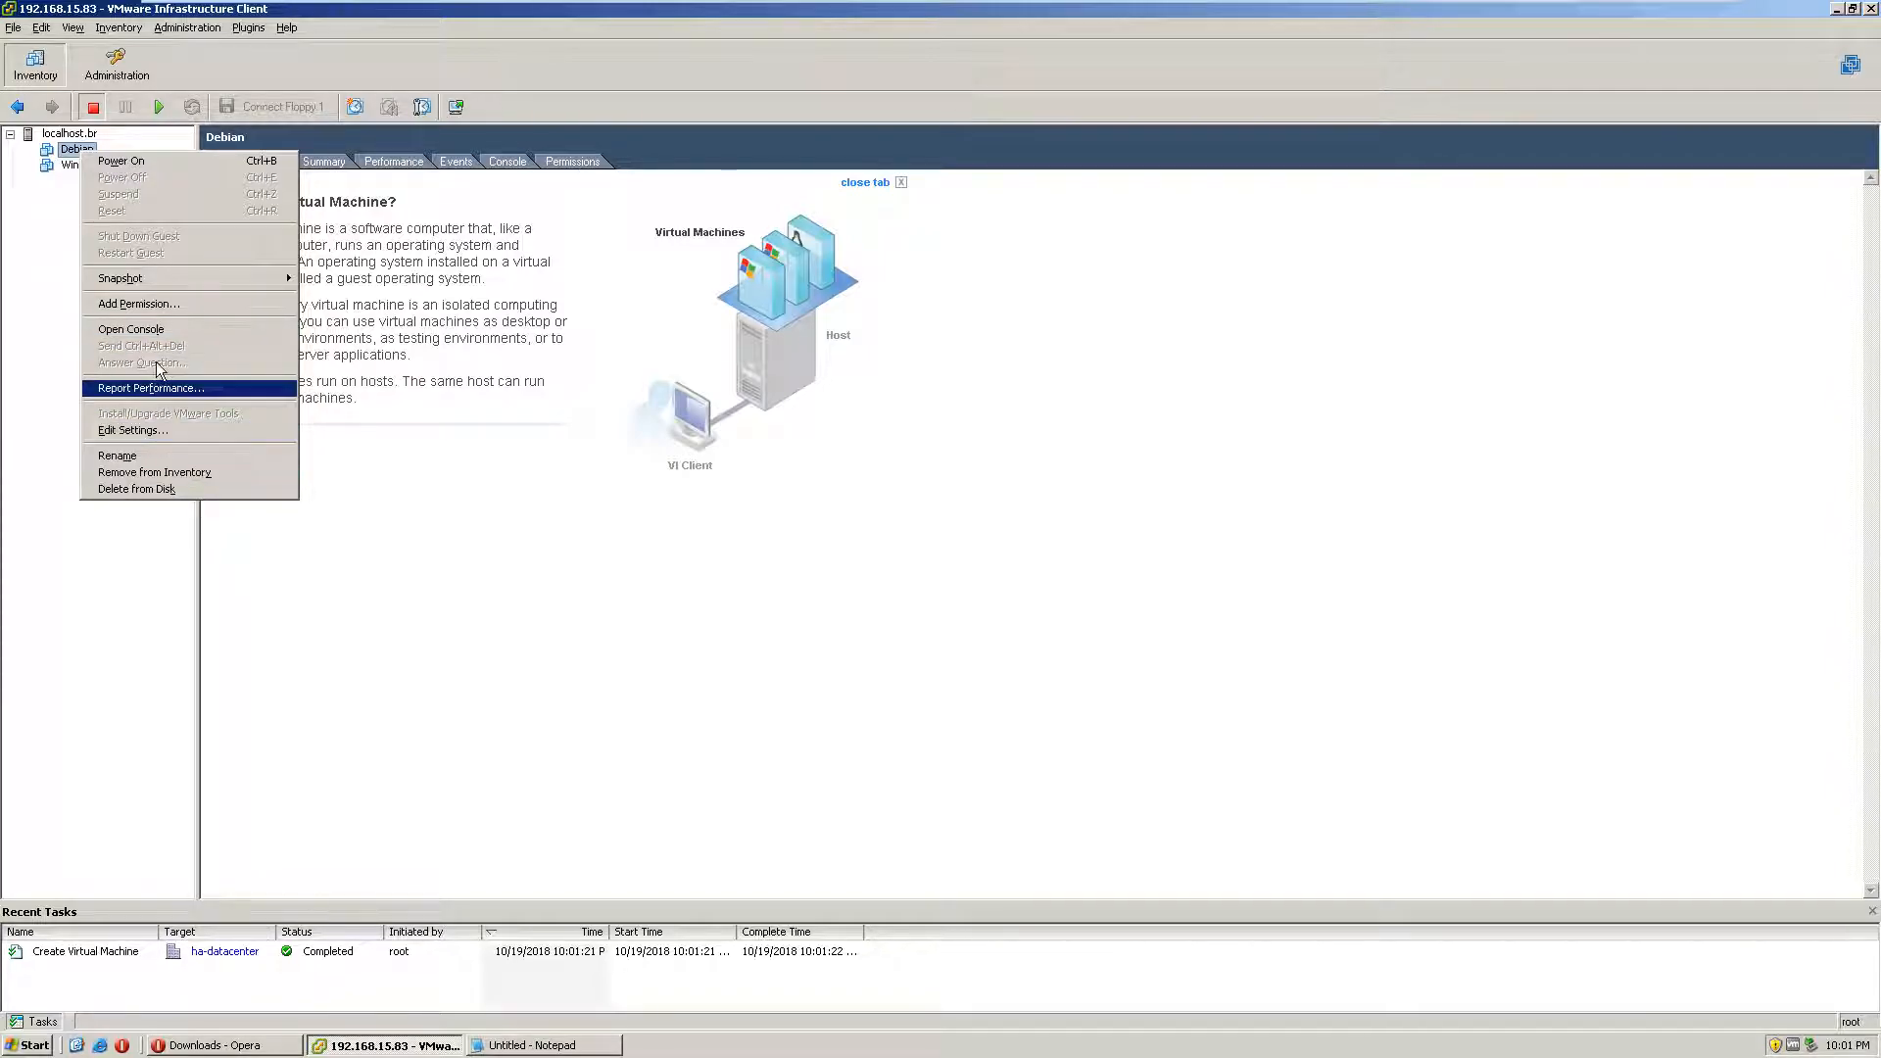
{"action": "left_click", "coordinate": [179, 331]}
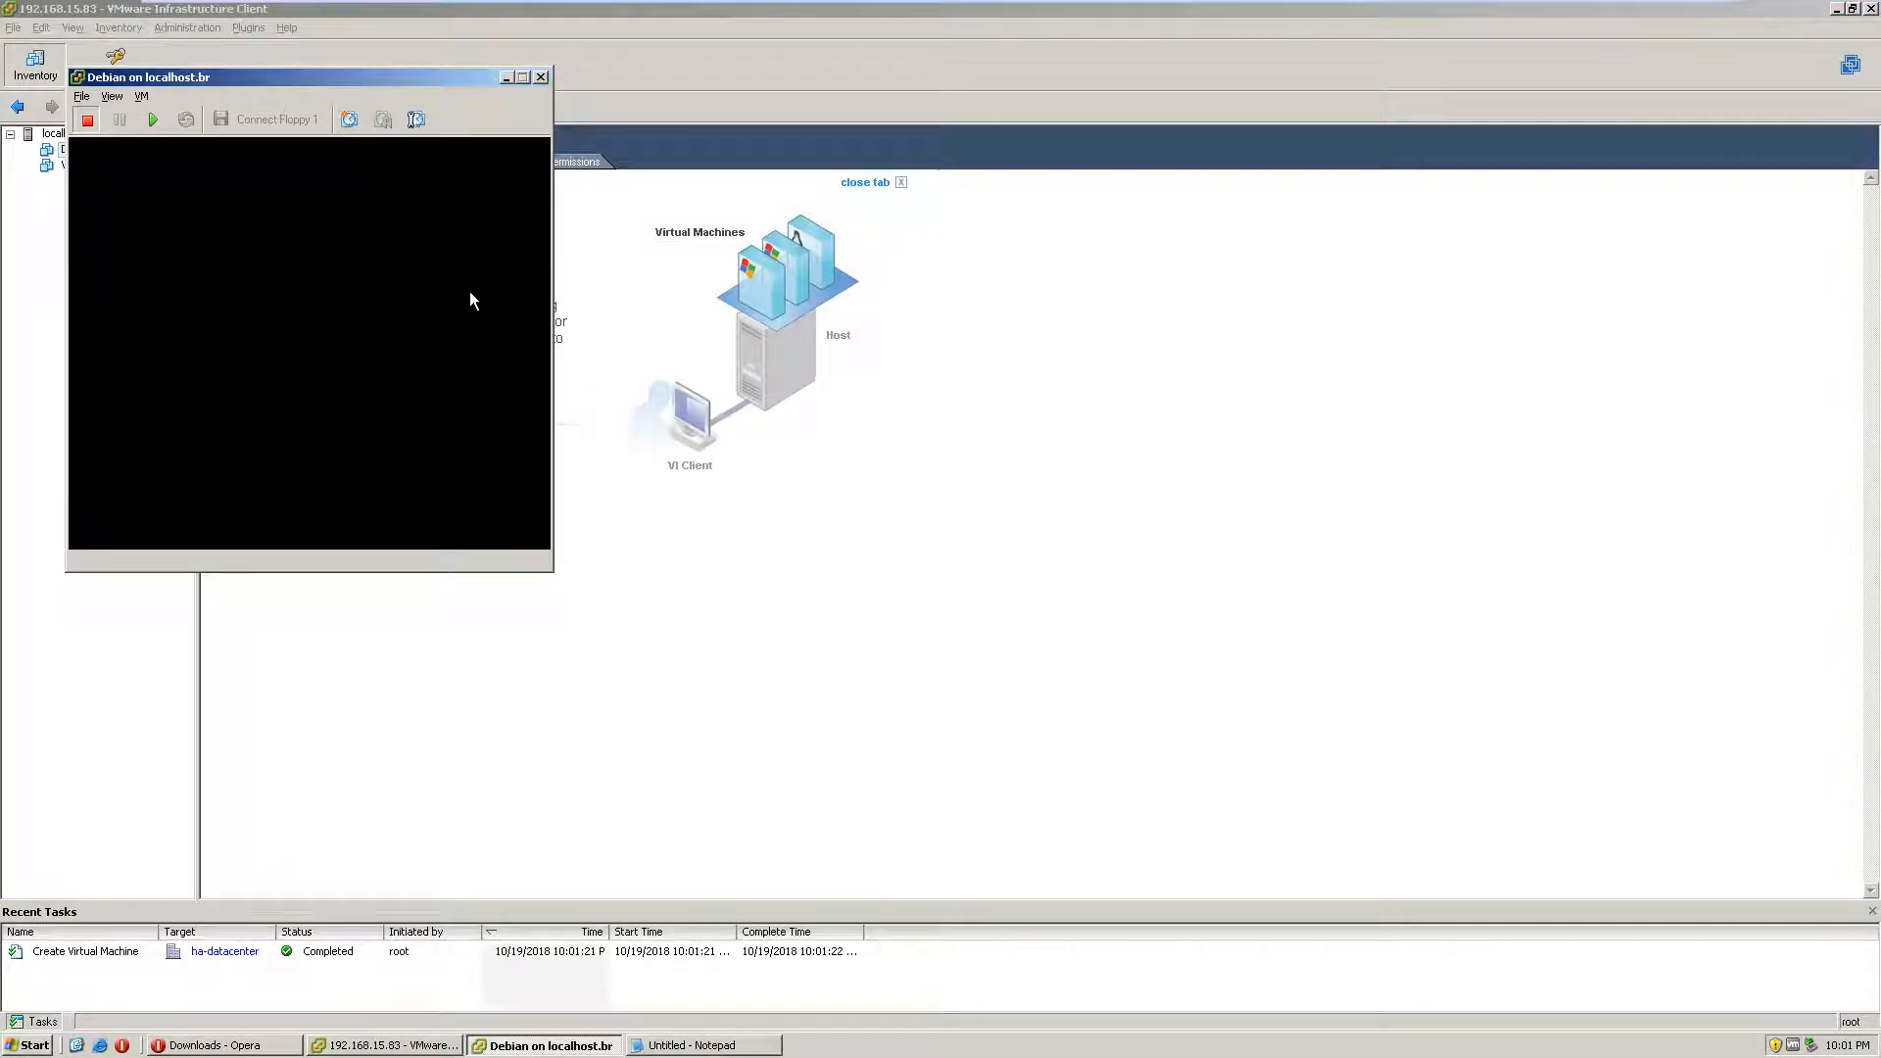
{"action": "left_click_drag", "start_coordinate": [390, 83], "coordinate": [1088, 276]}
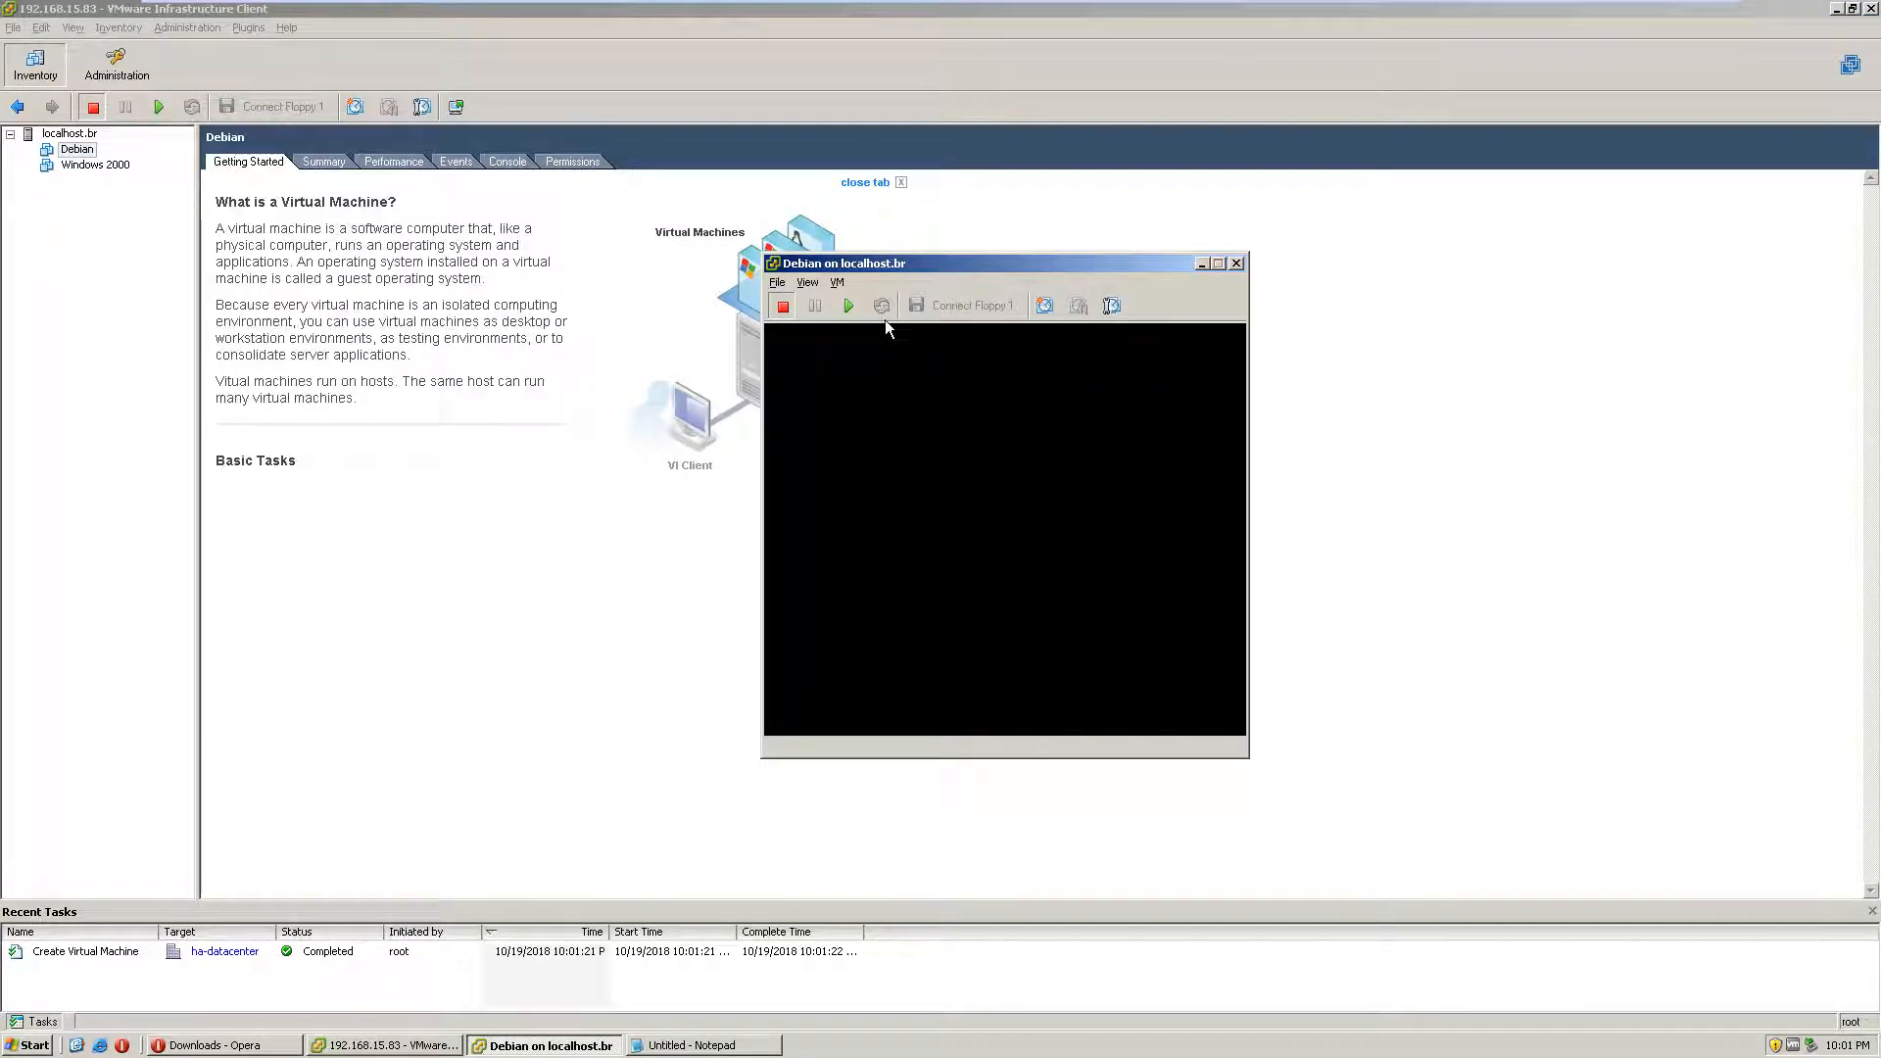
{"action": "key", "text": "ctrl+b"}
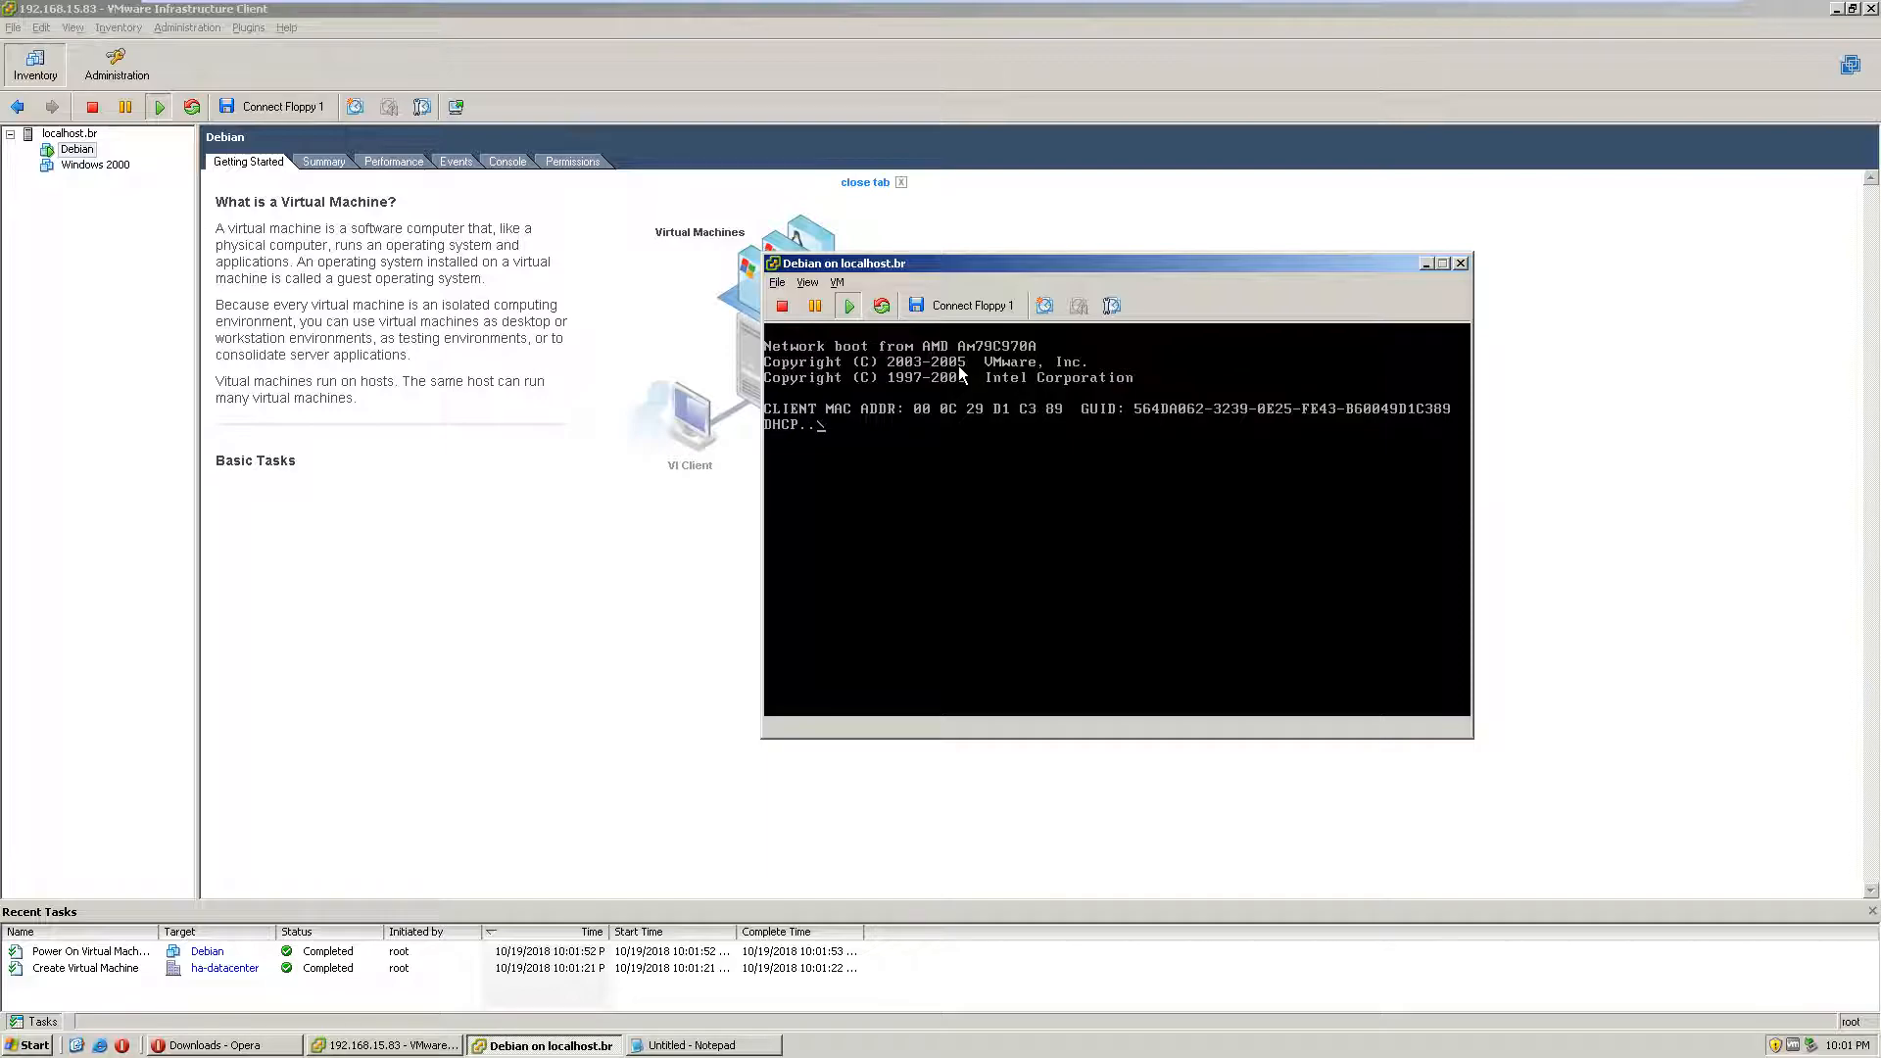
Step: Close the Debian console window and power off the Debian virtual machine
{"action": "left_click", "coordinate": [777, 282]}
{"action": "left_click", "coordinate": [789, 303]}
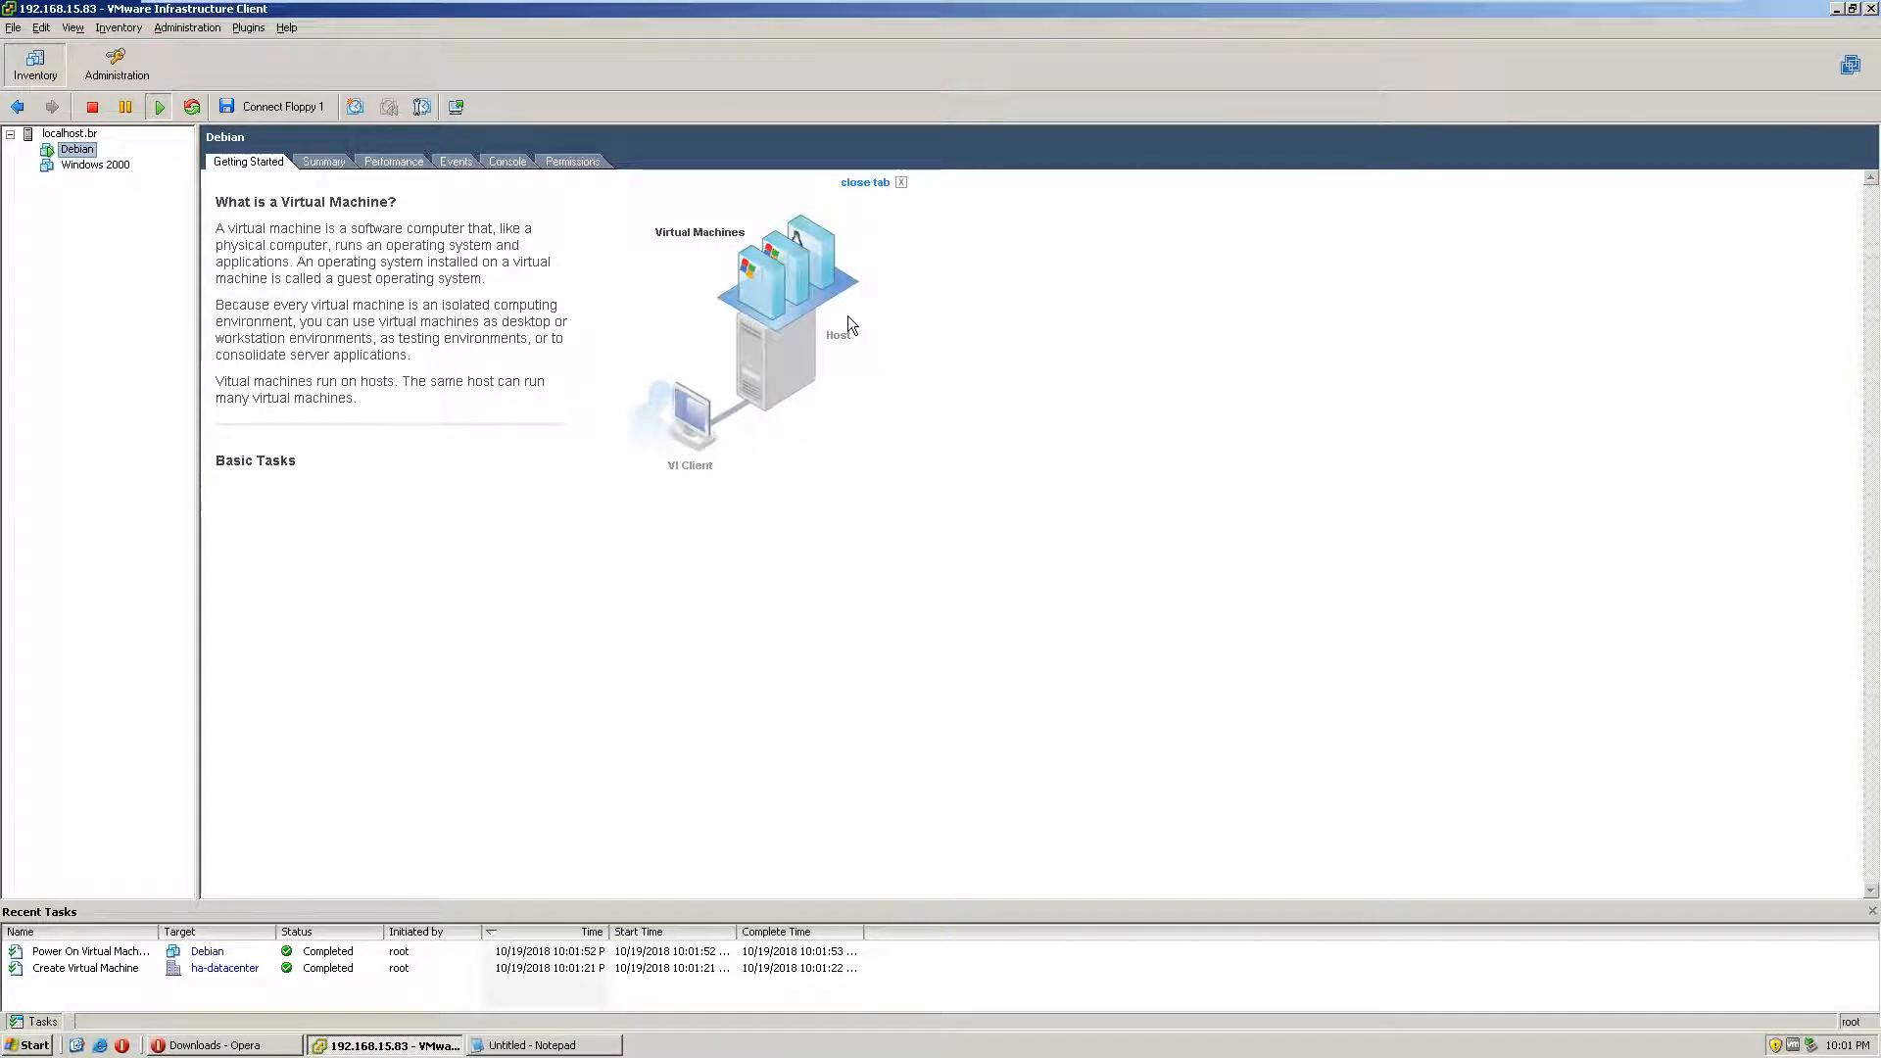
{"action": "right_click", "coordinate": [83, 153]}
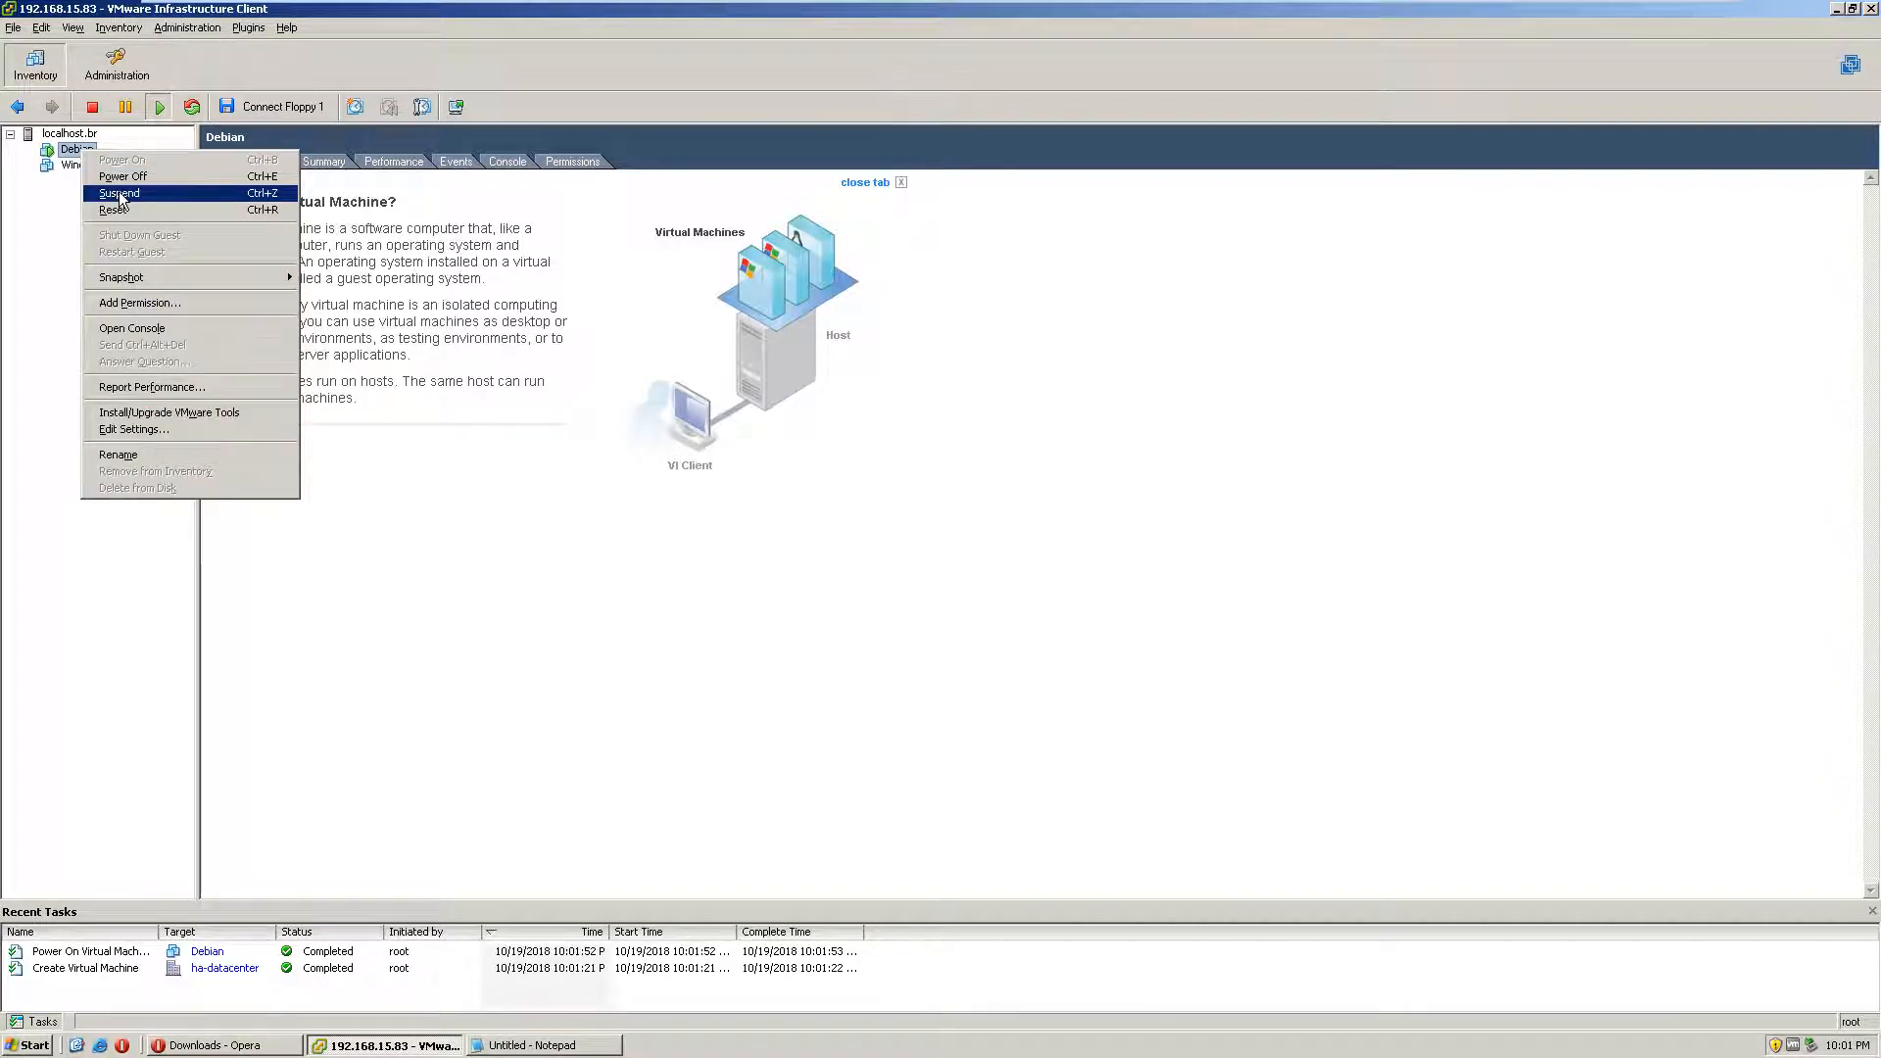
{"action": "left_click", "coordinate": [124, 176]}
{"action": "left_click", "coordinate": [902, 569]}
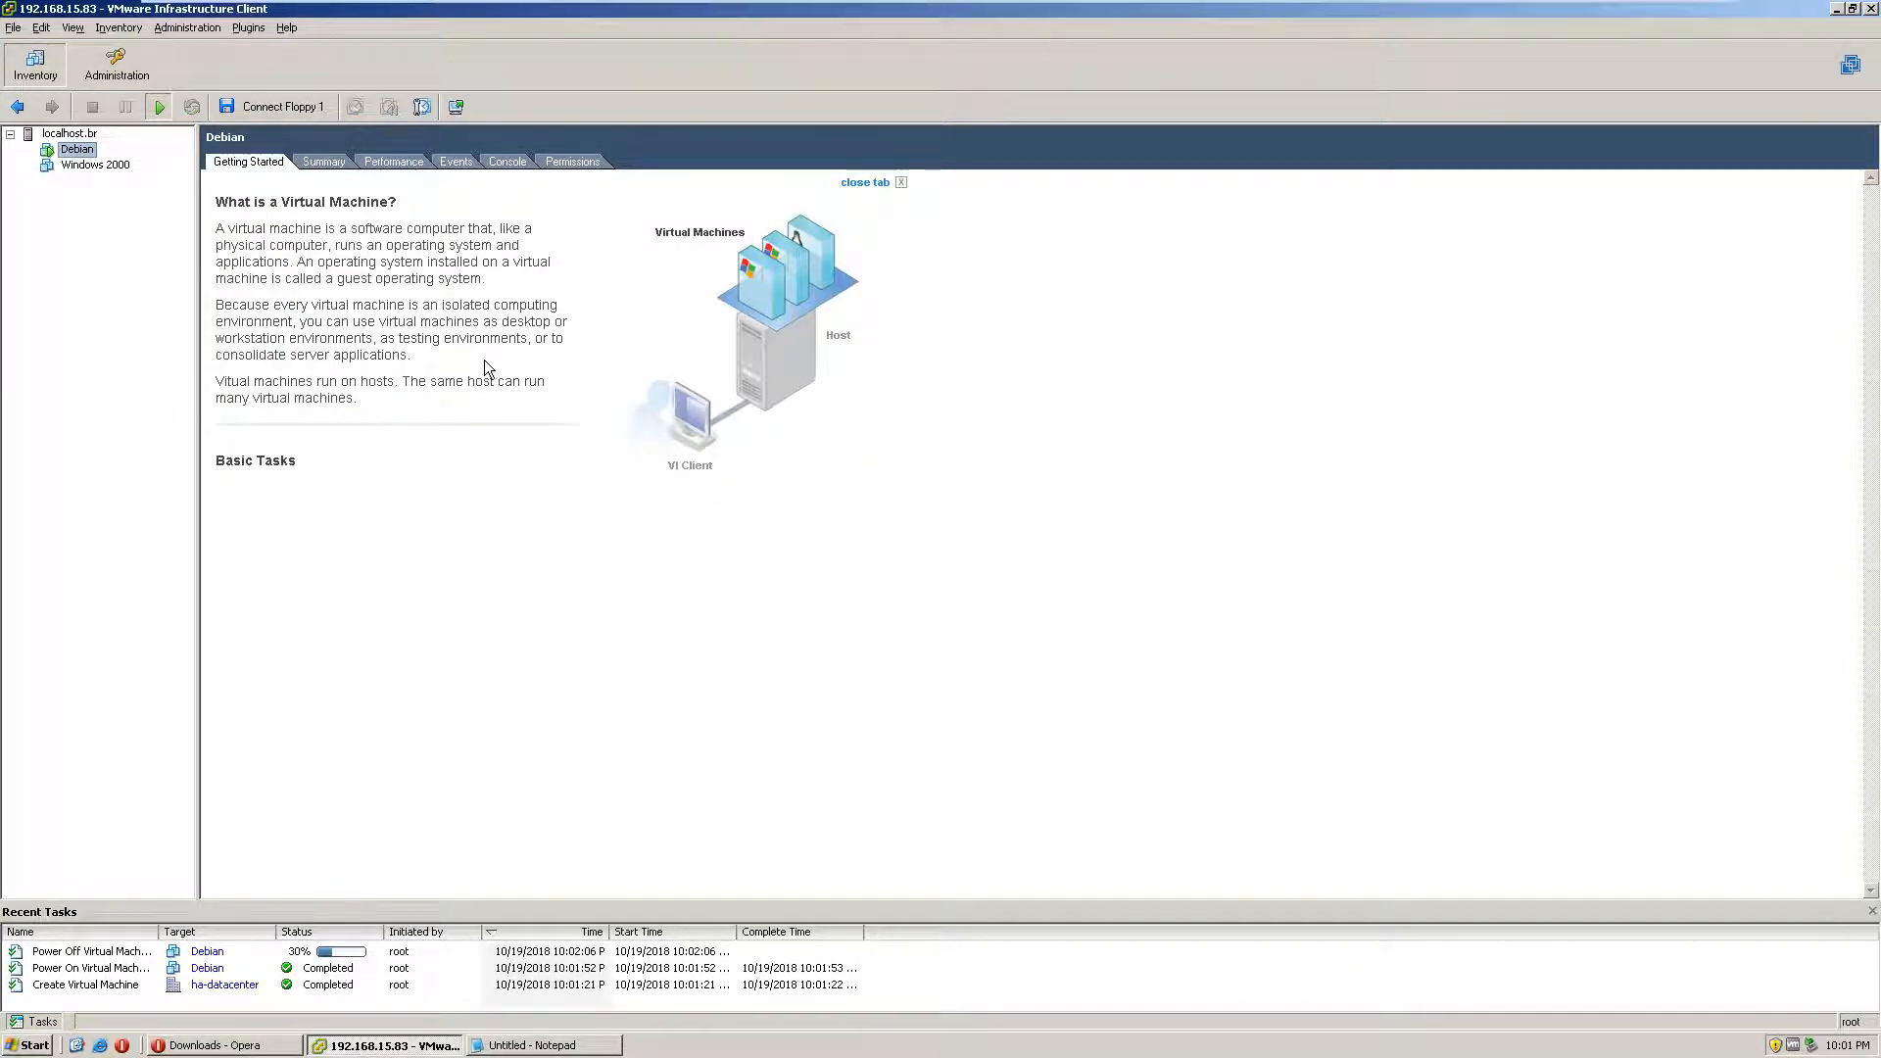
Step: Open the Debian virtual machine's settings and review its hard disk and network adapter options
{"action": "right_click", "coordinate": [95, 144]}
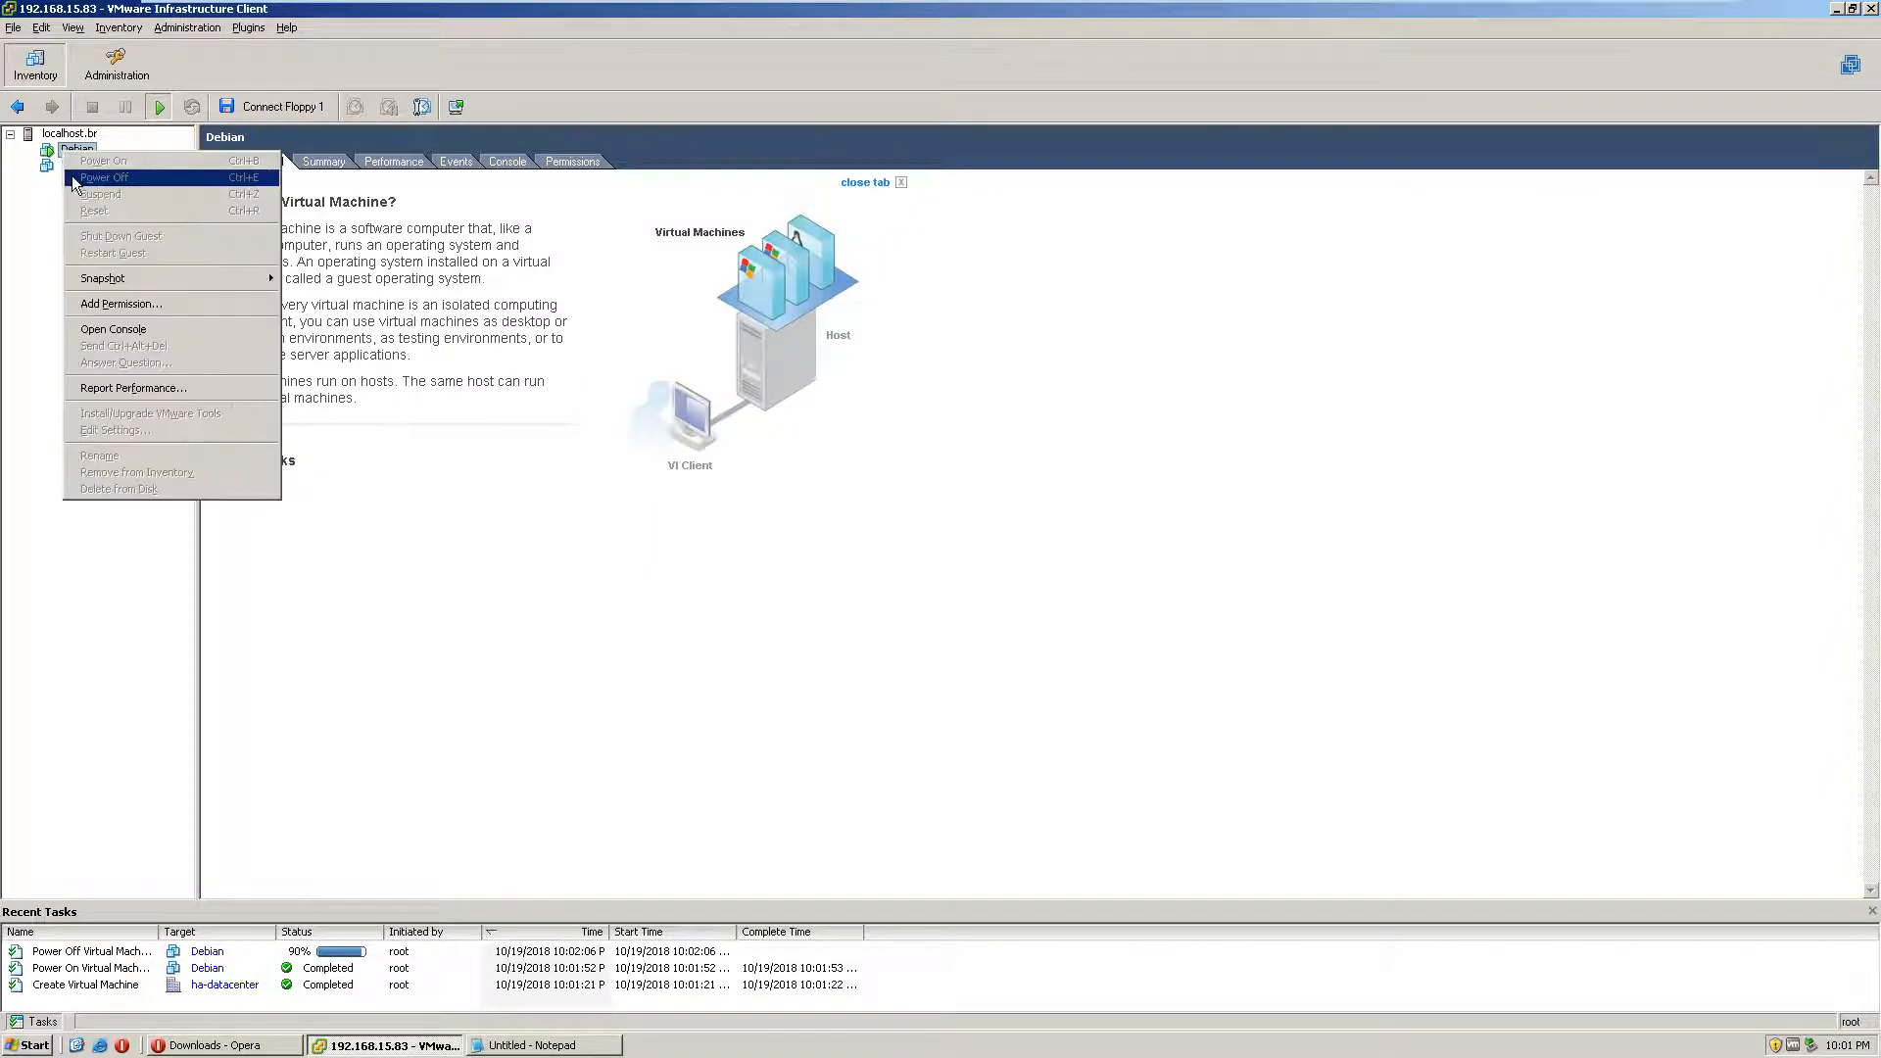
{"action": "left_click", "coordinate": [974, 356]}
{"action": "right_click", "coordinate": [76, 149]}
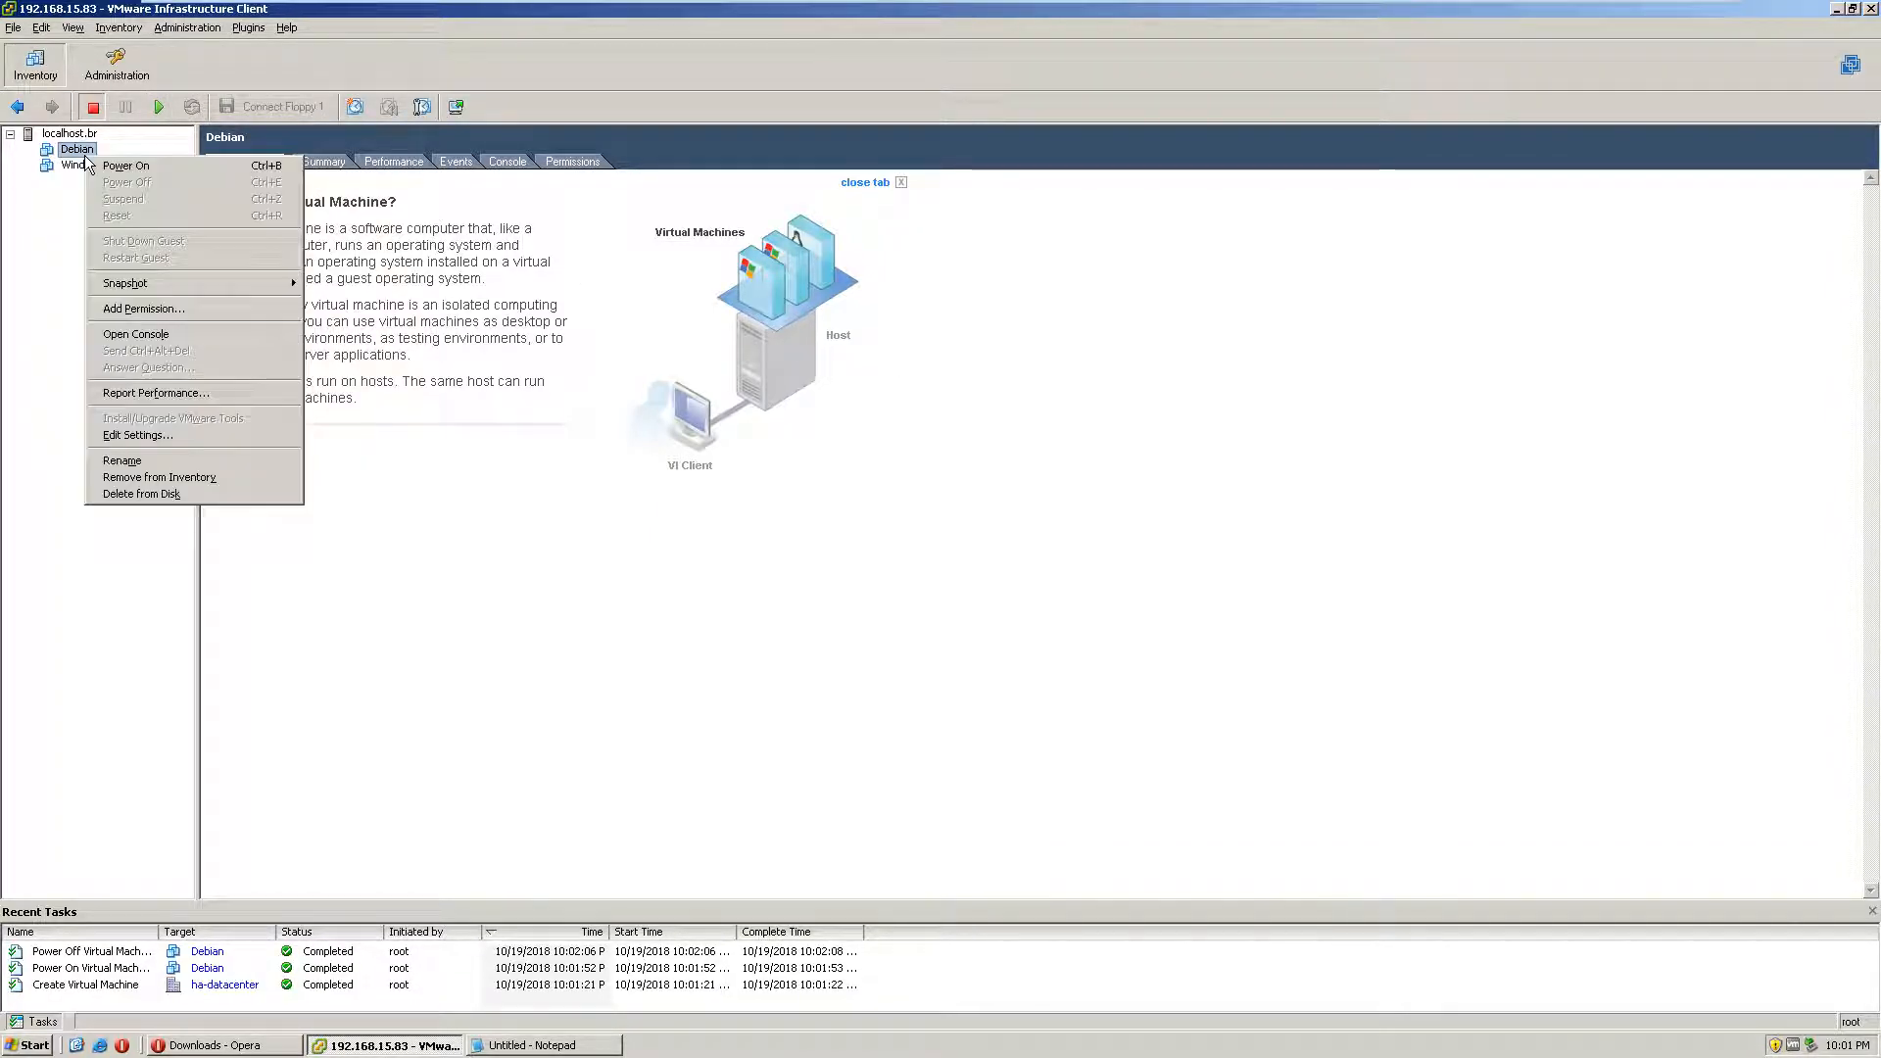
{"action": "left_click", "coordinate": [151, 434]}
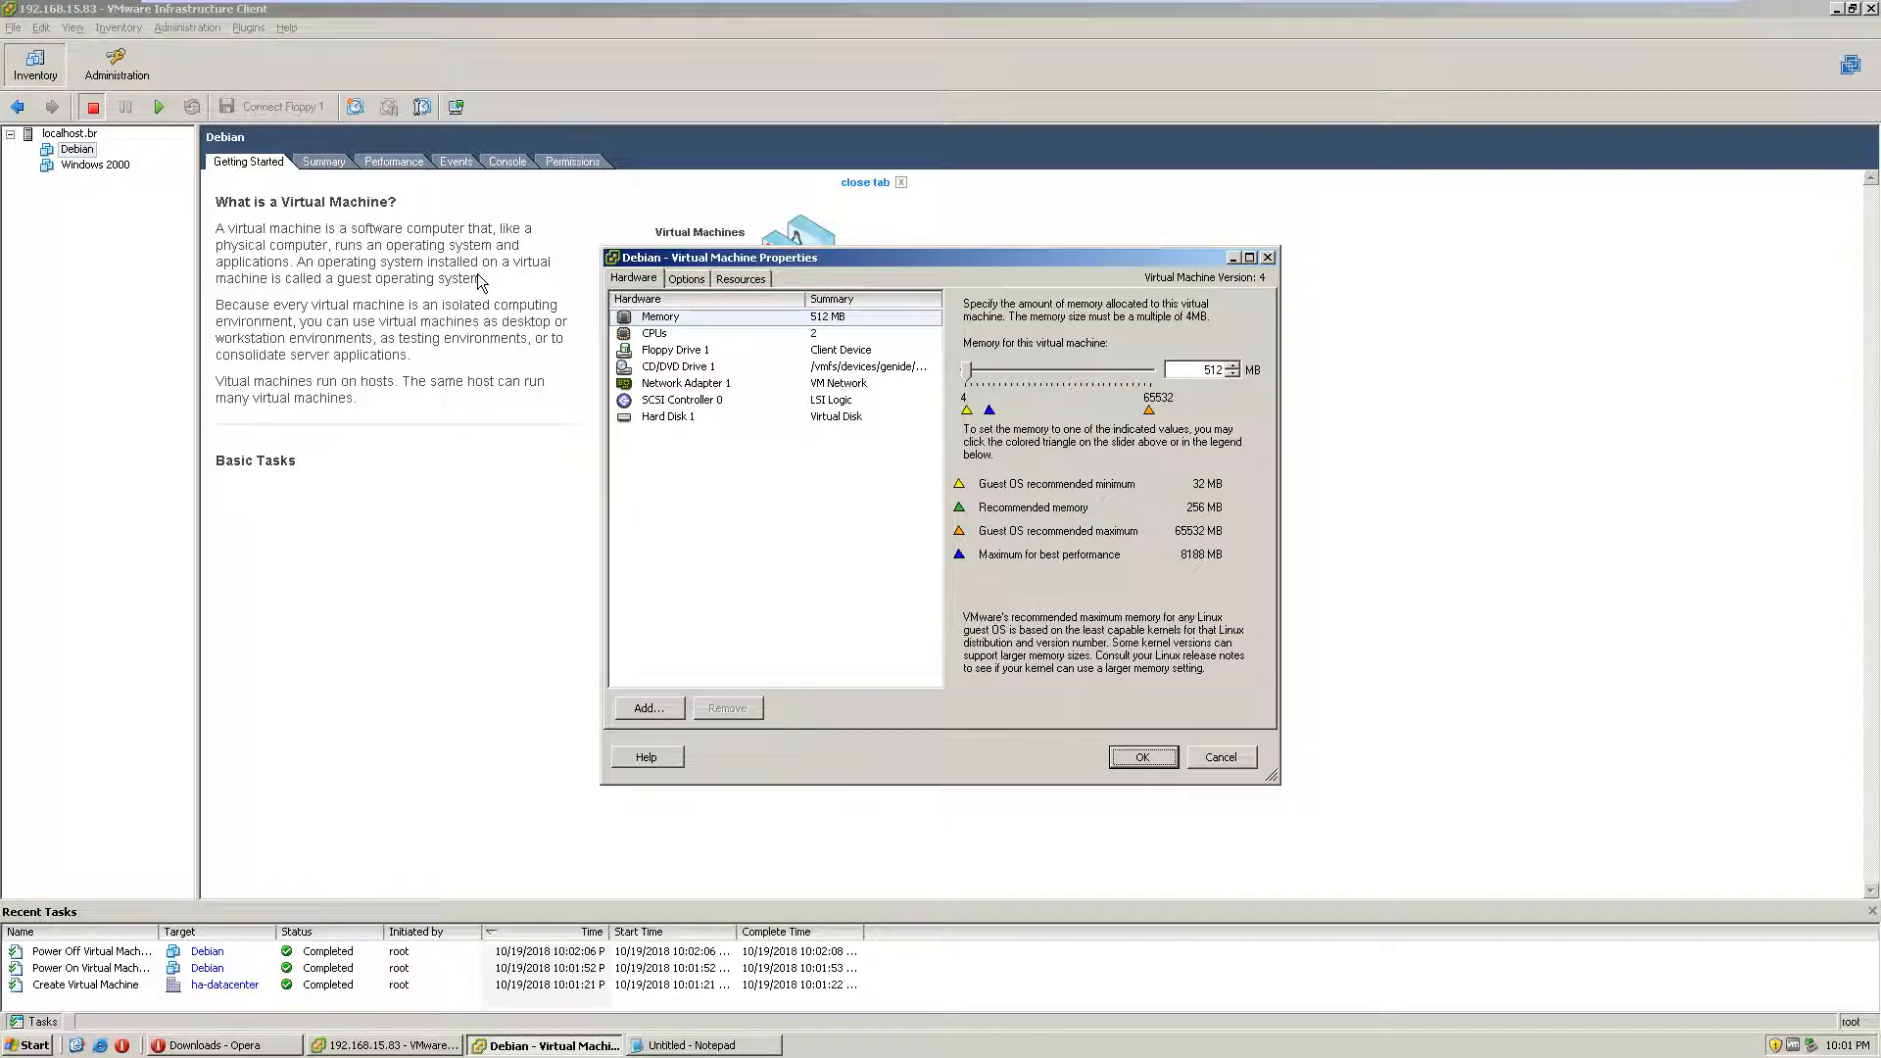
{"action": "left_click", "coordinate": [752, 415]}
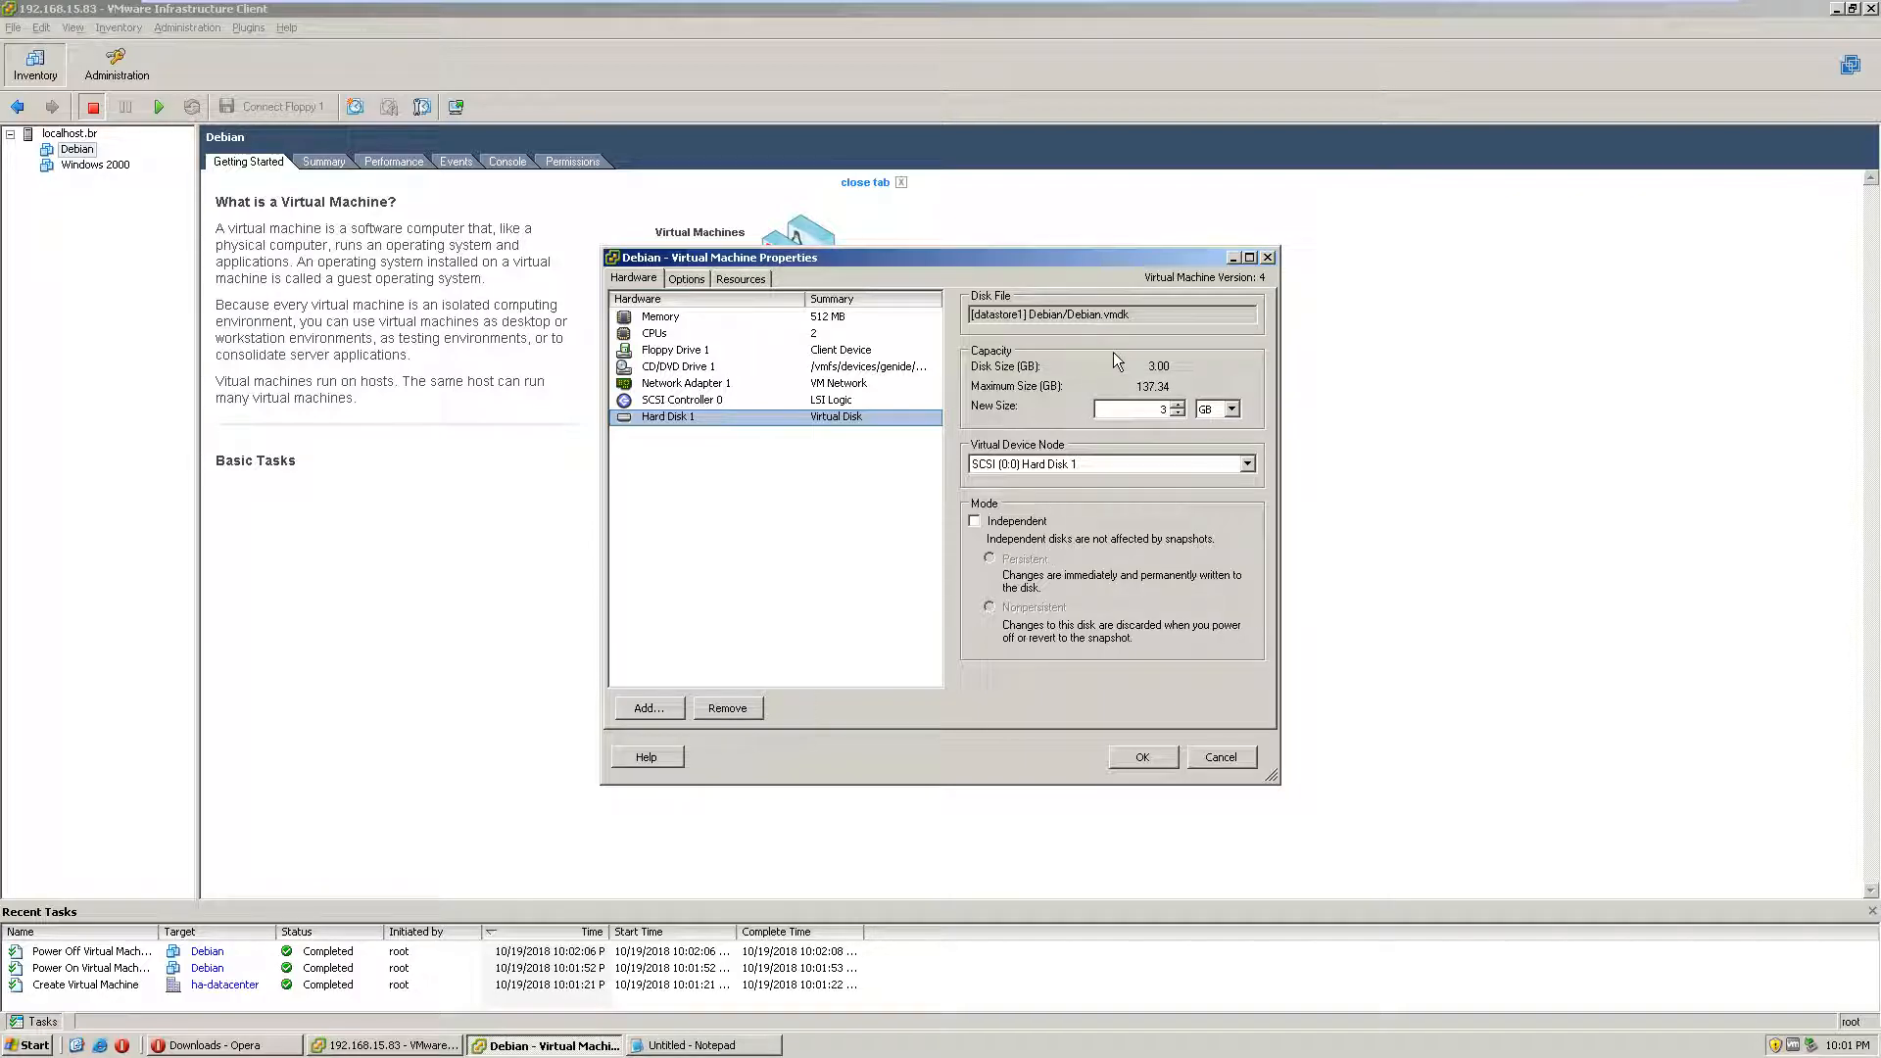
{"action": "left_click_drag", "start_coordinate": [1009, 257], "coordinate": [1148, 280]}
{"action": "left_click", "coordinate": [1003, 410]}
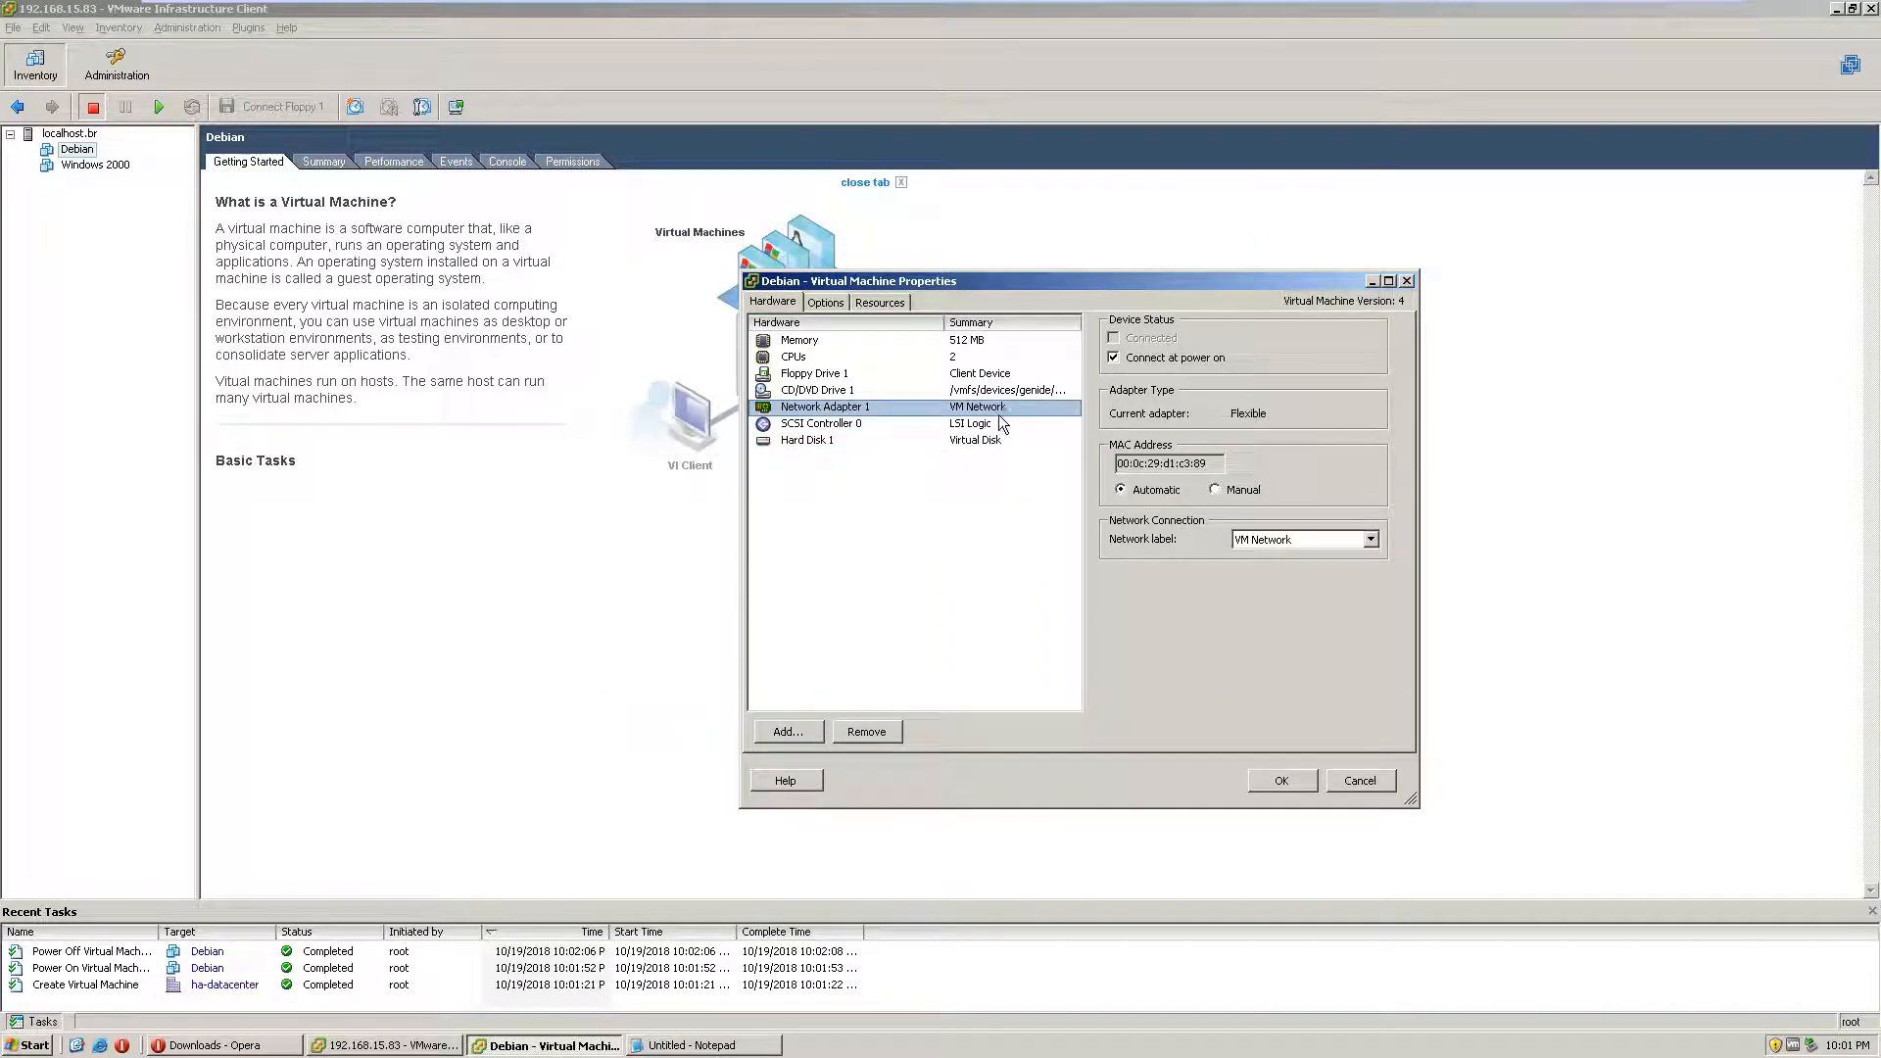
{"action": "left_click", "coordinate": [1254, 540]}
{"action": "left_click", "coordinate": [1259, 555]}
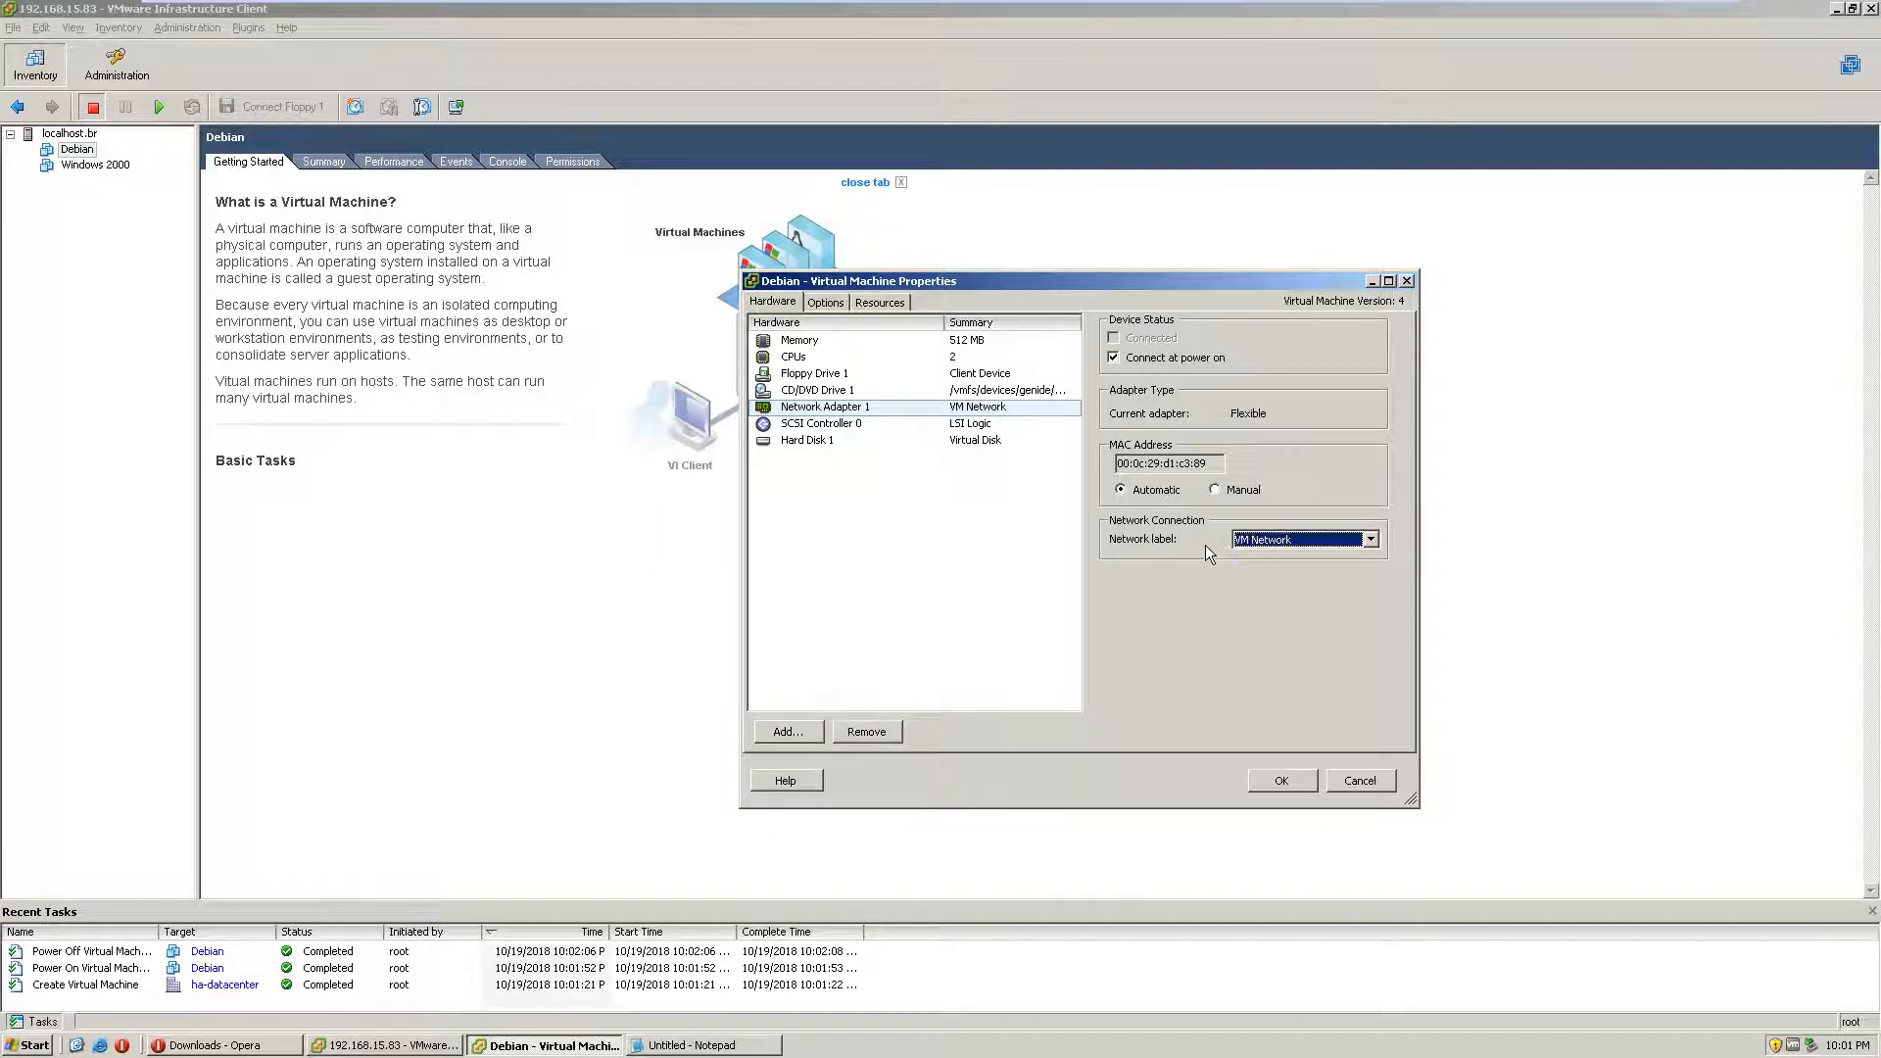
{"action": "left_click", "coordinate": [896, 391]}
{"action": "left_click", "coordinate": [867, 405]}
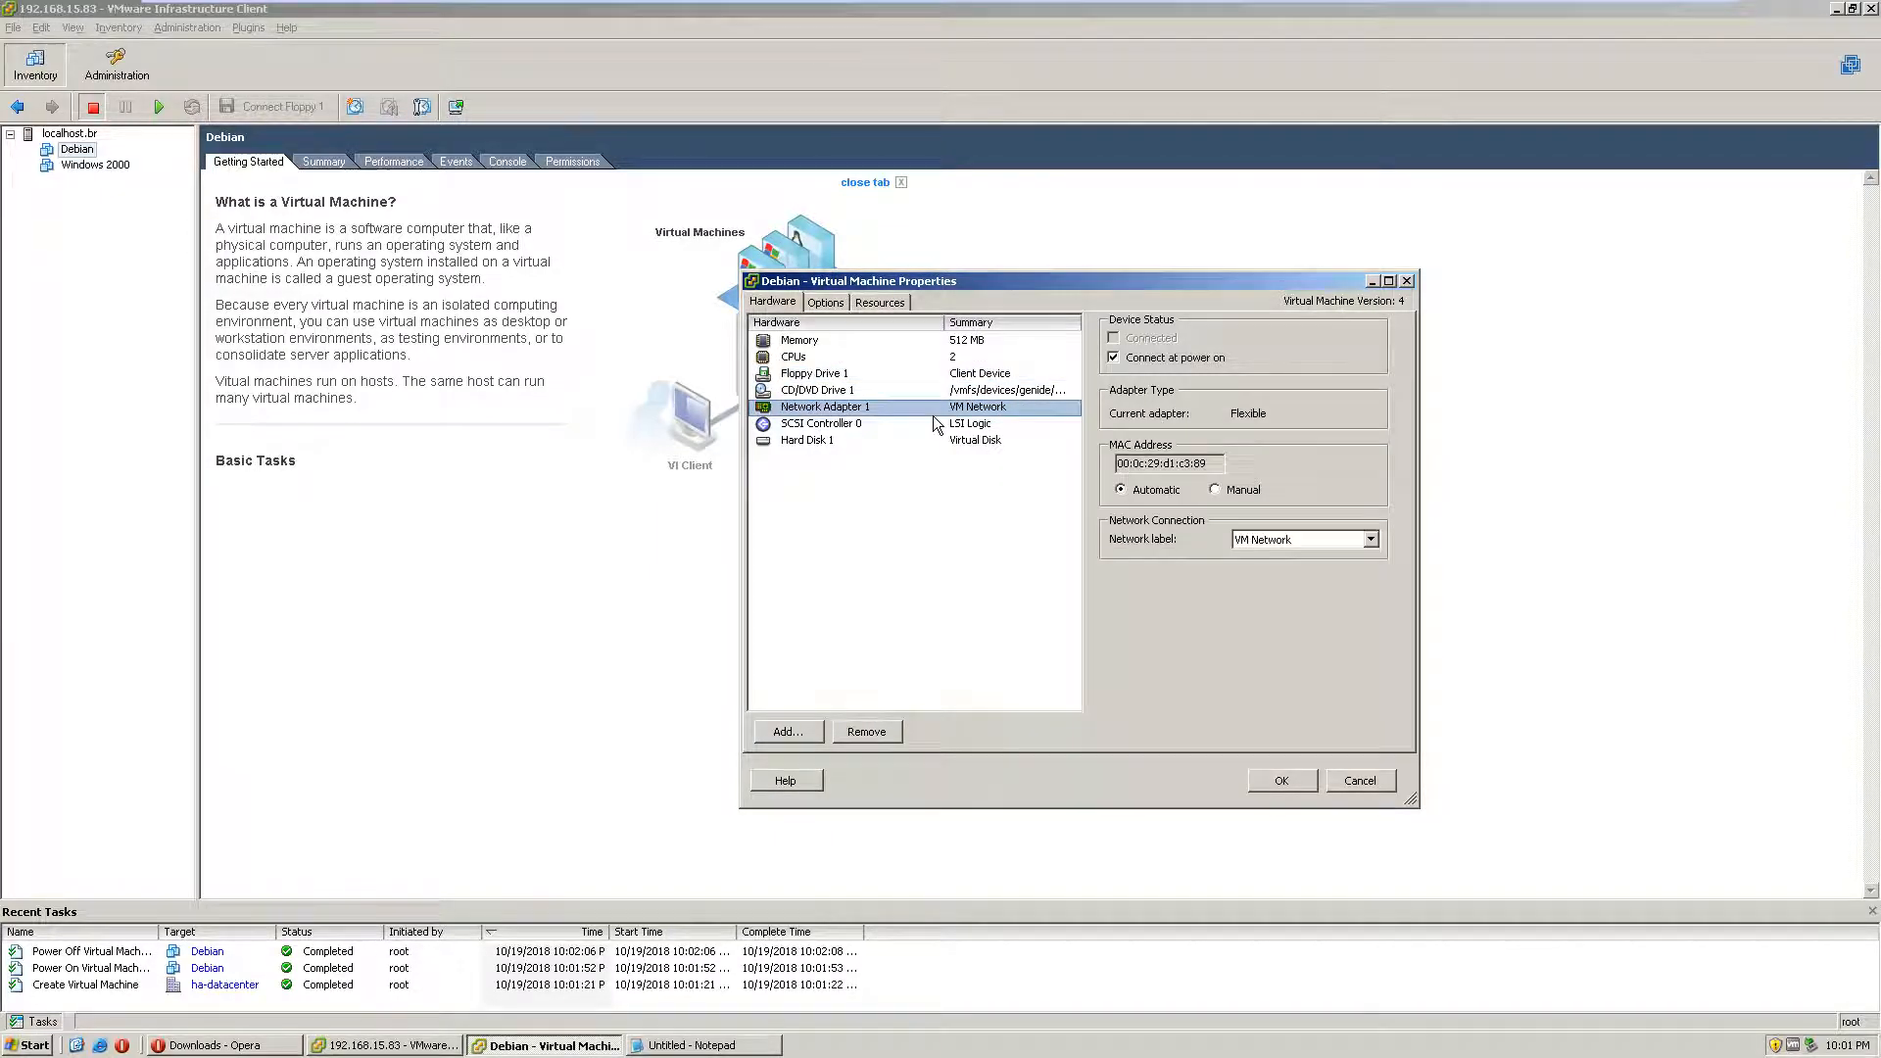
Step: Enable the Debian machine's CD/DVD drive to connect at power on and apply the settings
{"action": "left_click", "coordinate": [863, 392]}
{"action": "left_click", "coordinate": [1122, 358]}
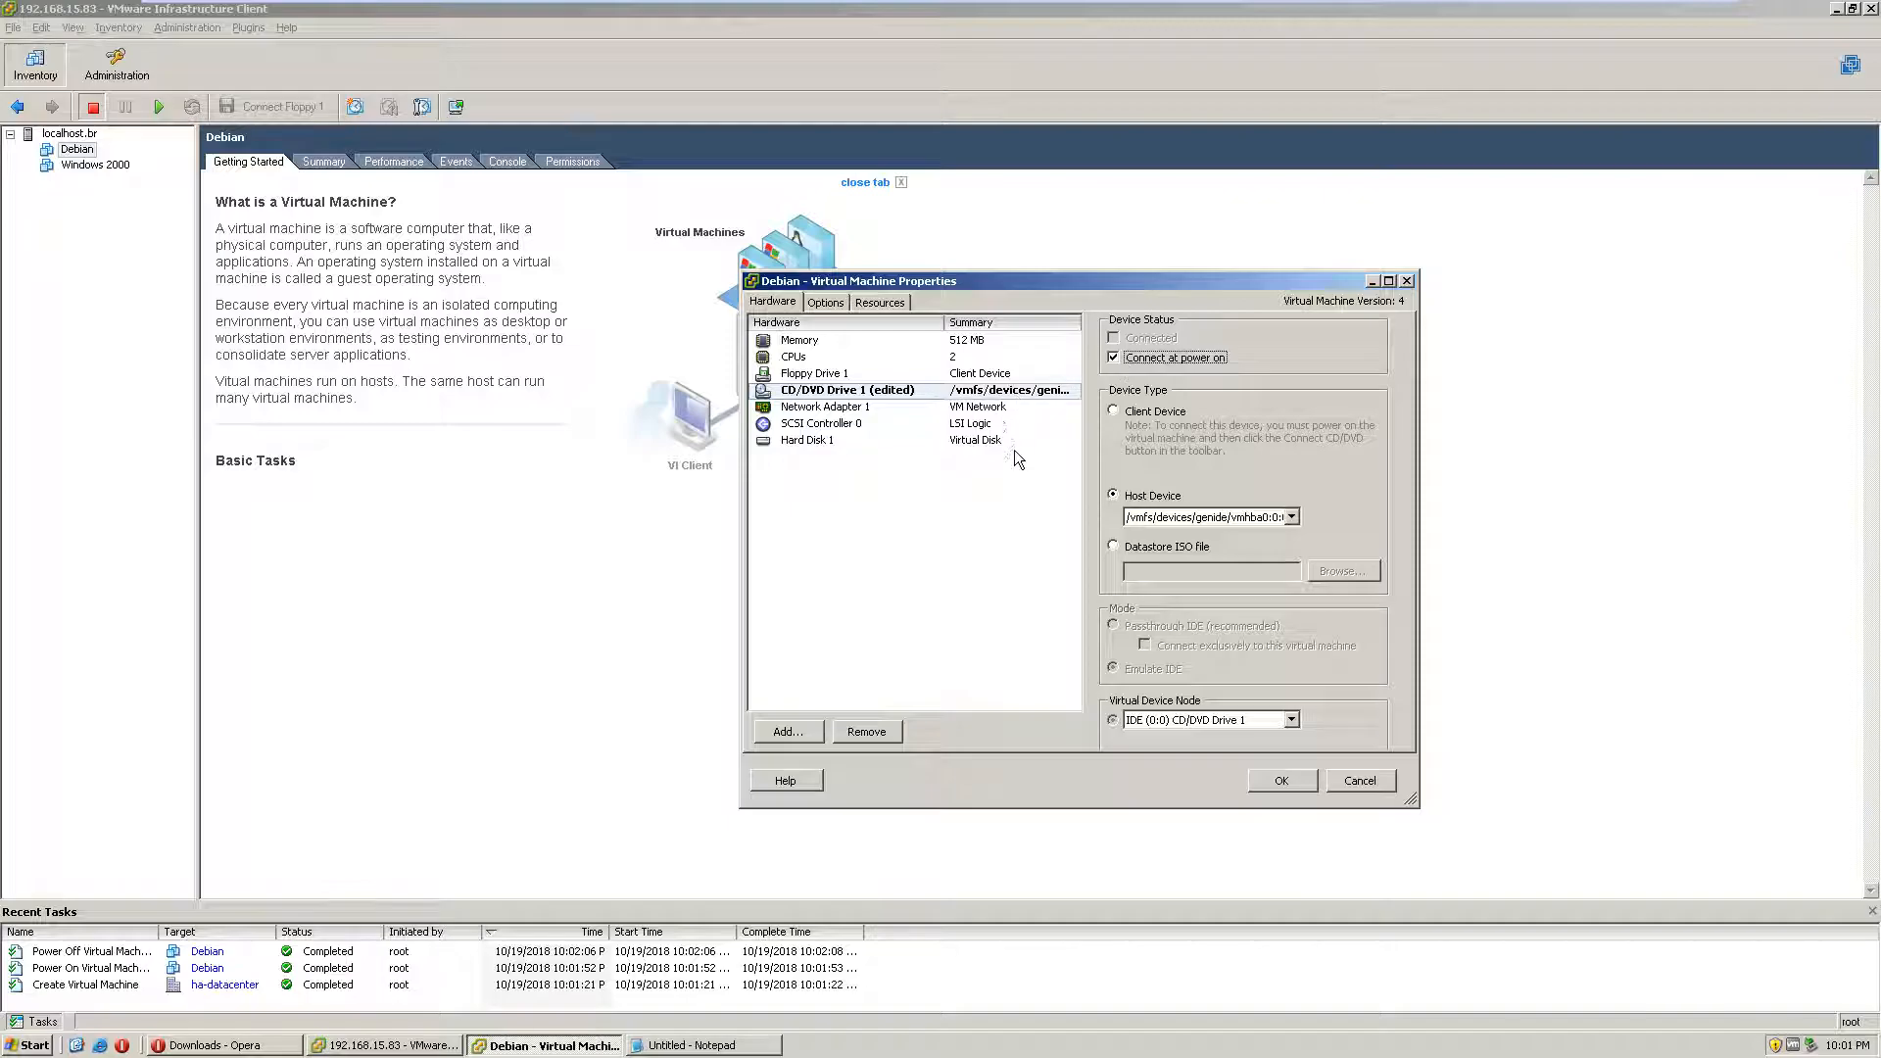
{"action": "left_click", "coordinate": [1283, 780]}
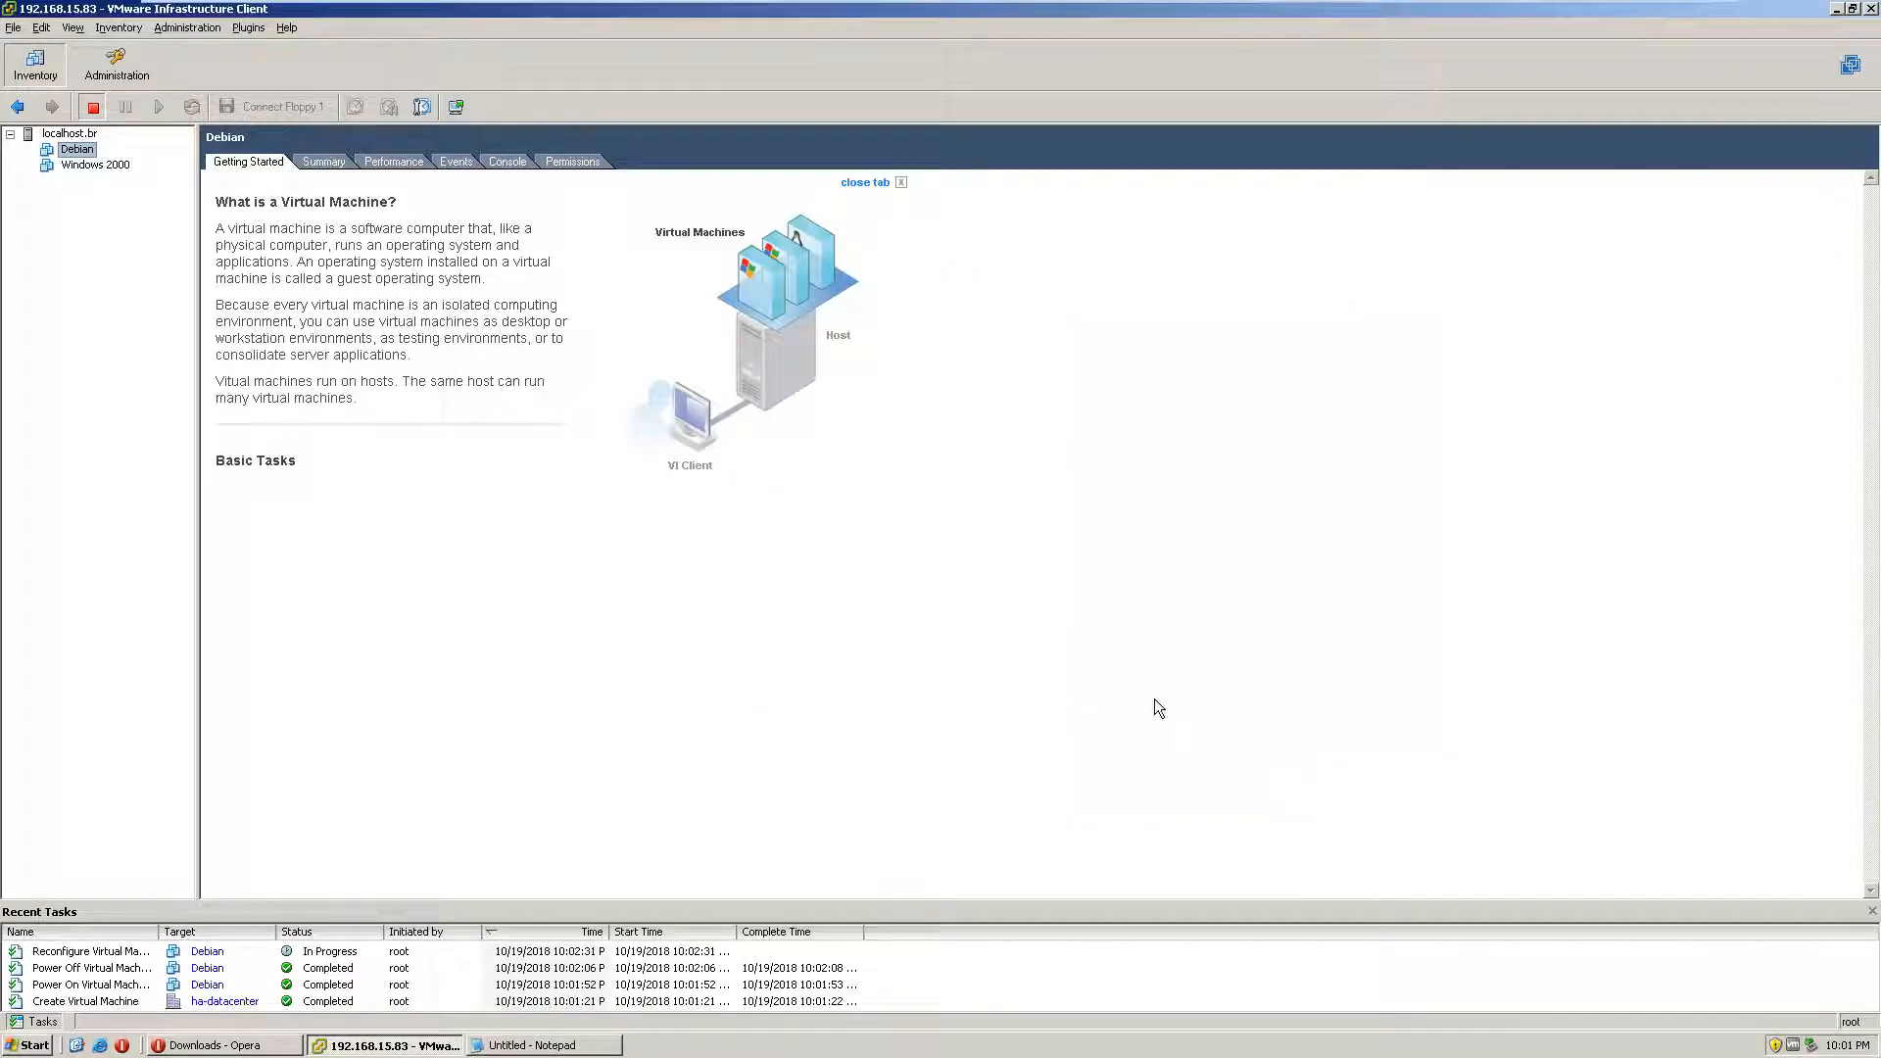
Step: Open the Debian machine's console in its own window and power it on again
{"action": "right_click", "coordinate": [86, 160]}
{"action": "left_click", "coordinate": [177, 340]}
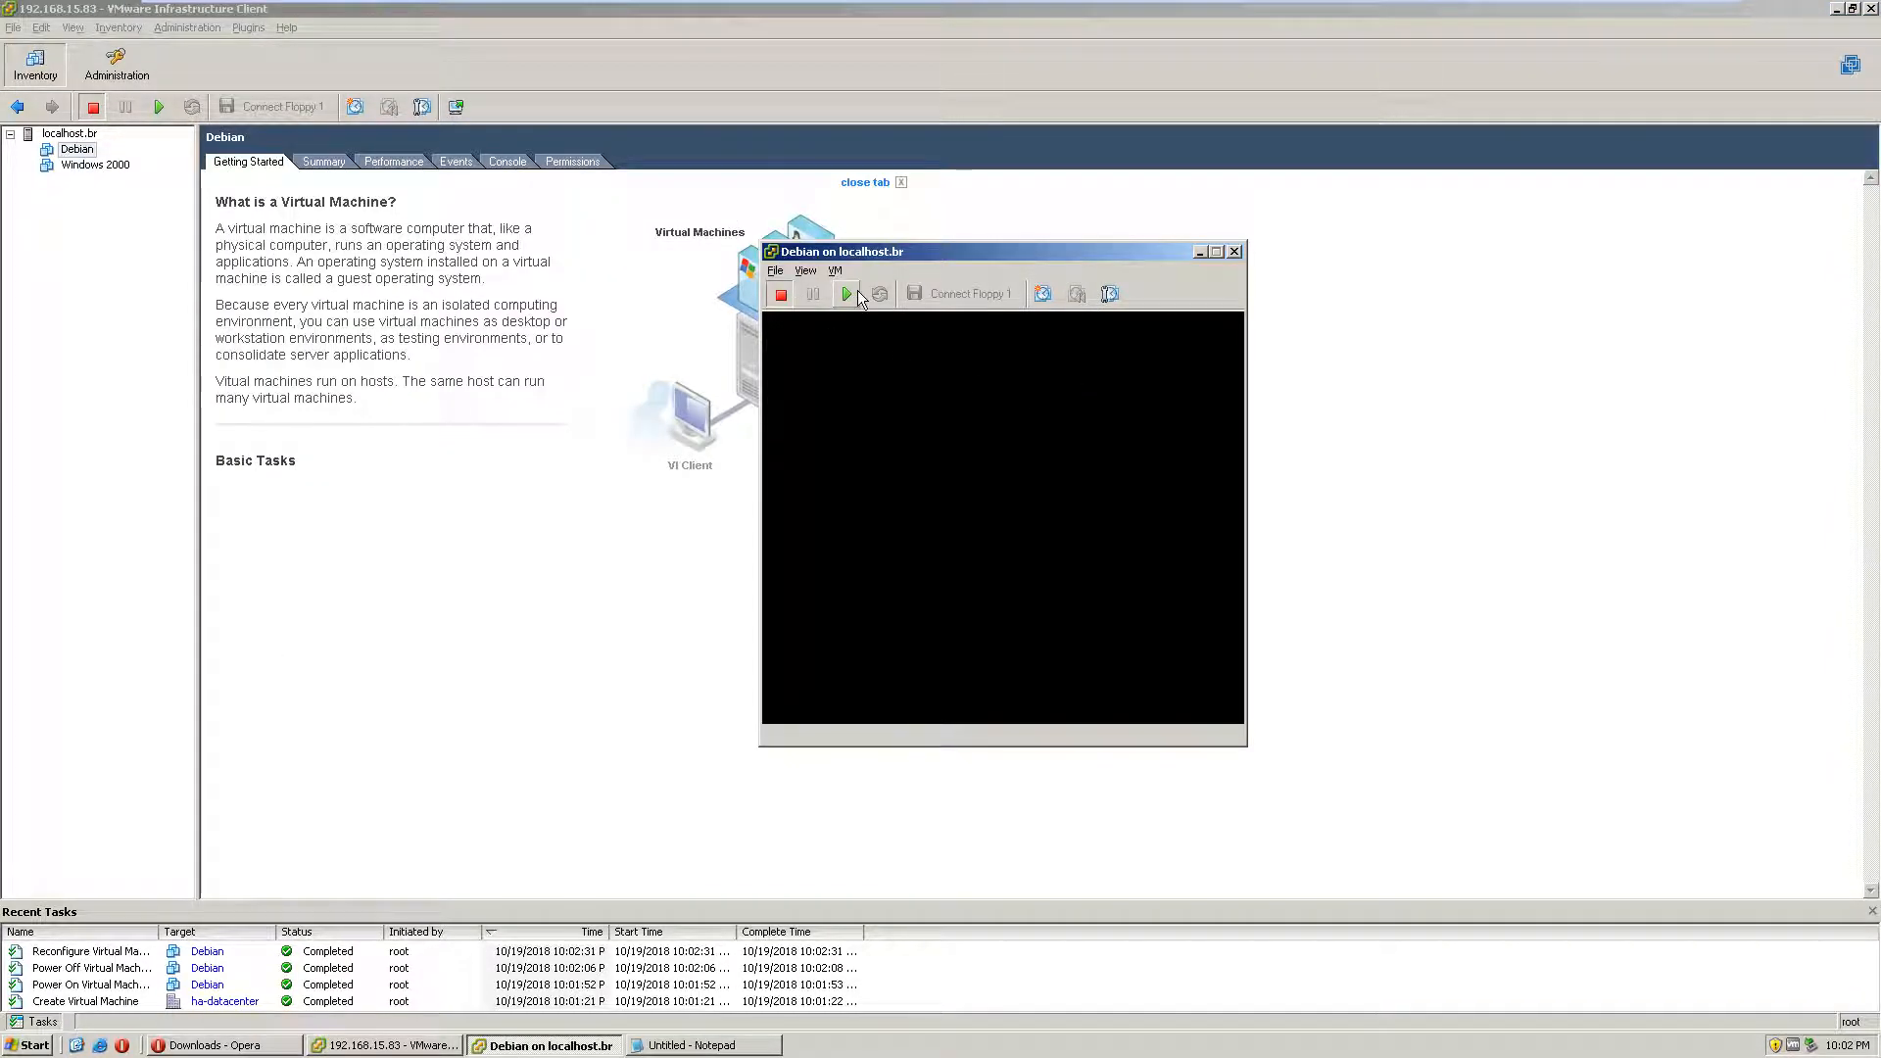
{"action": "left_click", "coordinate": [834, 270]}
{"action": "left_click", "coordinate": [837, 288]}
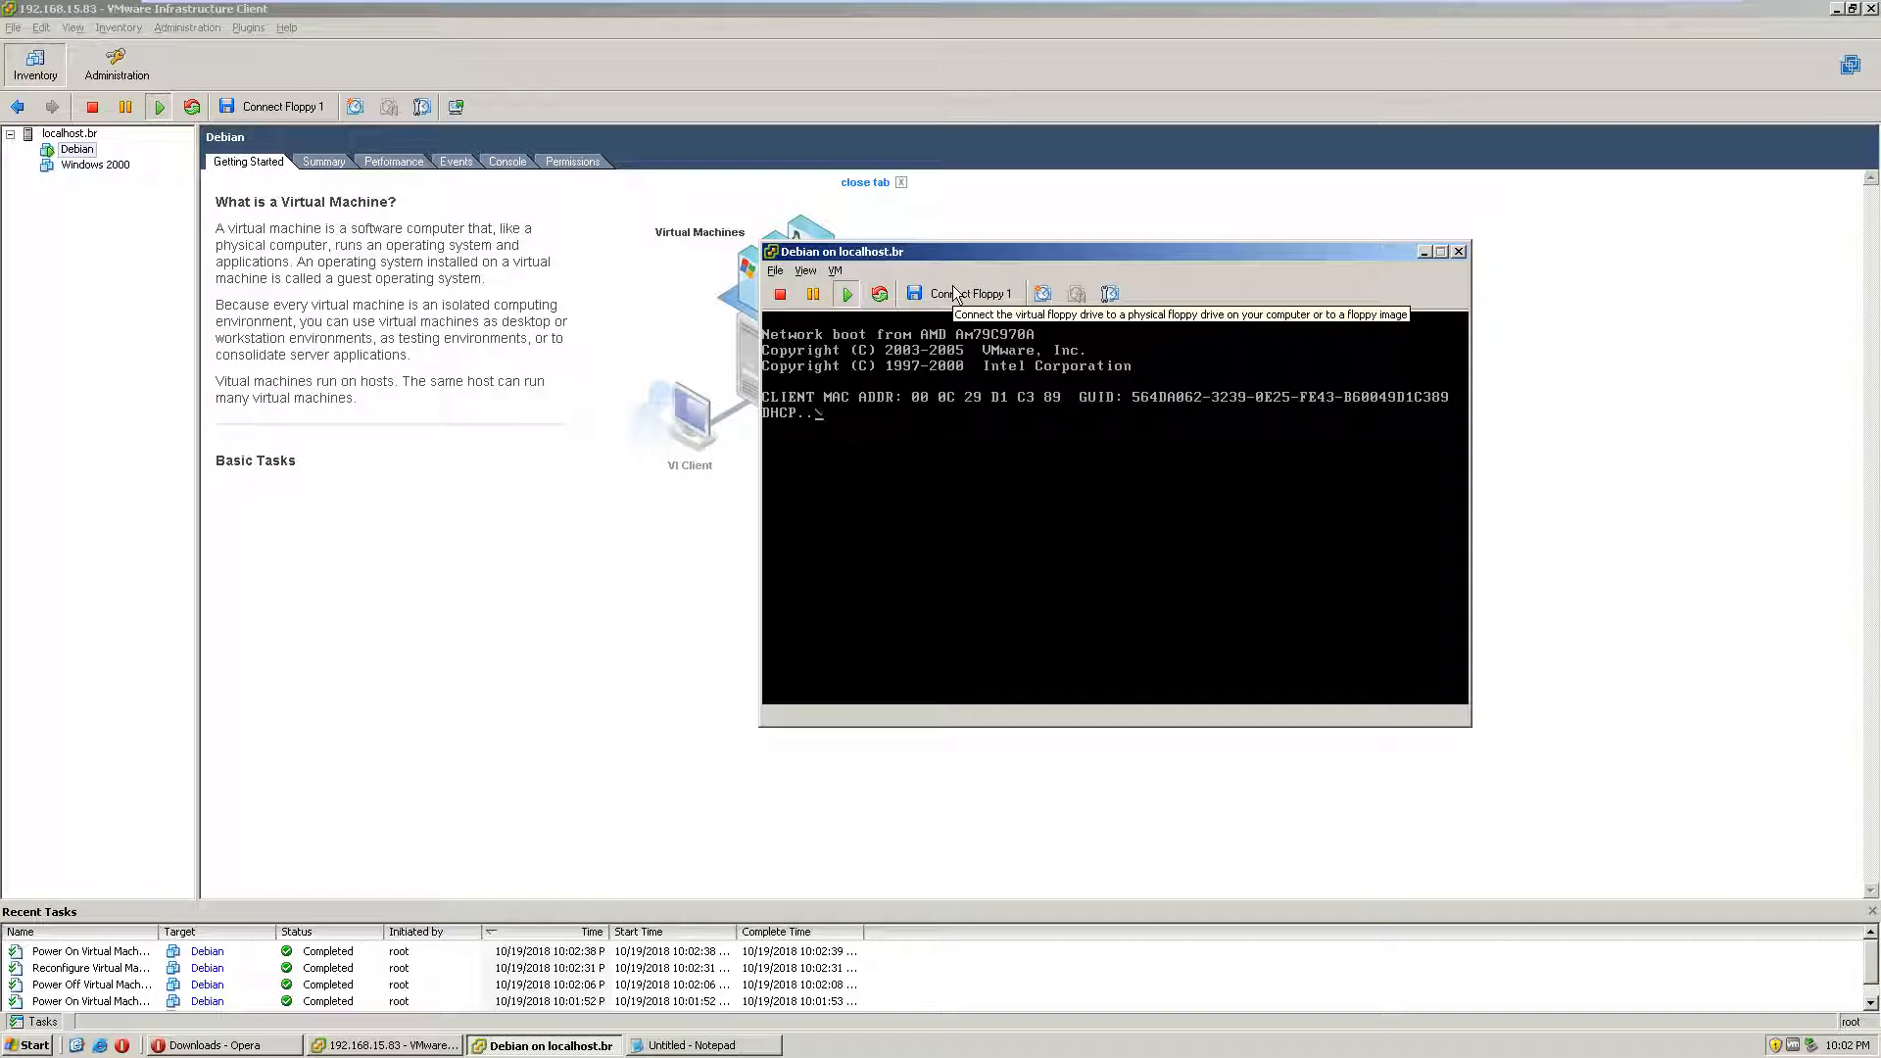
Step: Exit the Debian console window and power off the virtual machine, confirming the shutdown
{"action": "left_click", "coordinate": [781, 274]}
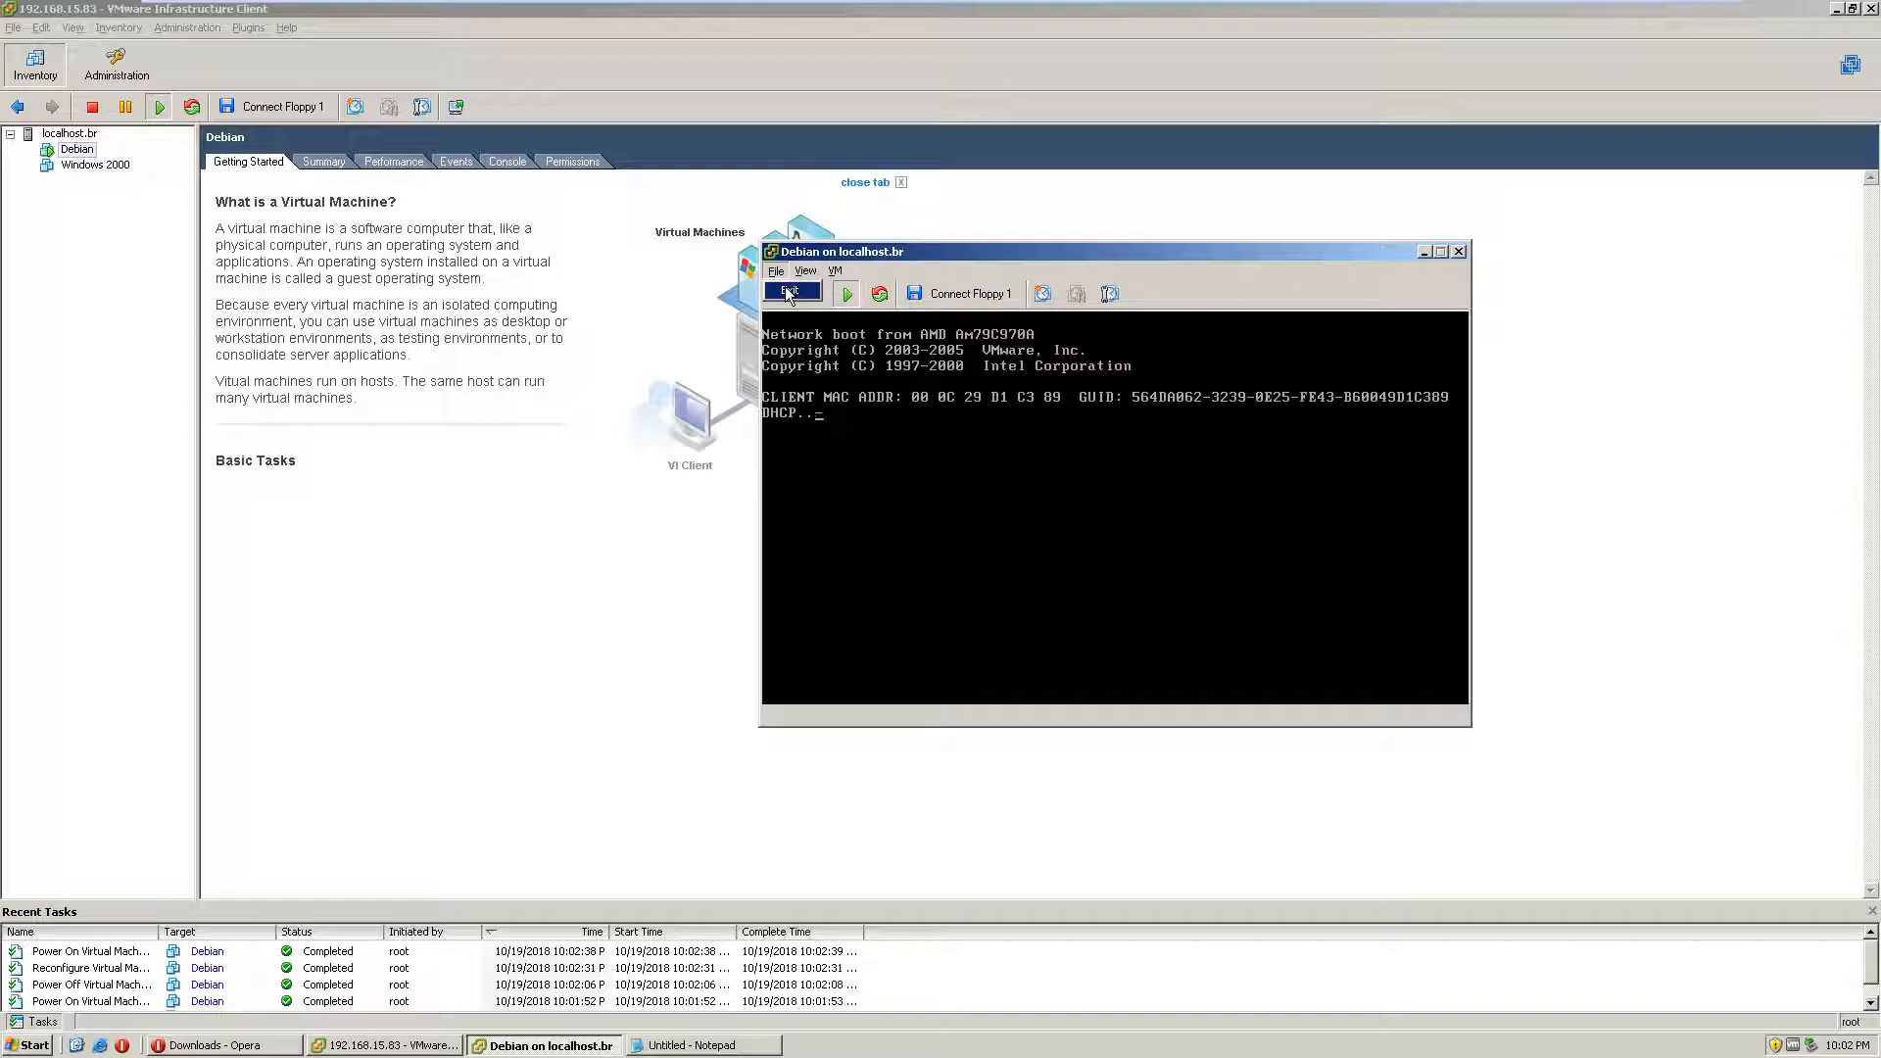
{"action": "left_click", "coordinate": [790, 290]}
{"action": "right_click", "coordinate": [75, 152]}
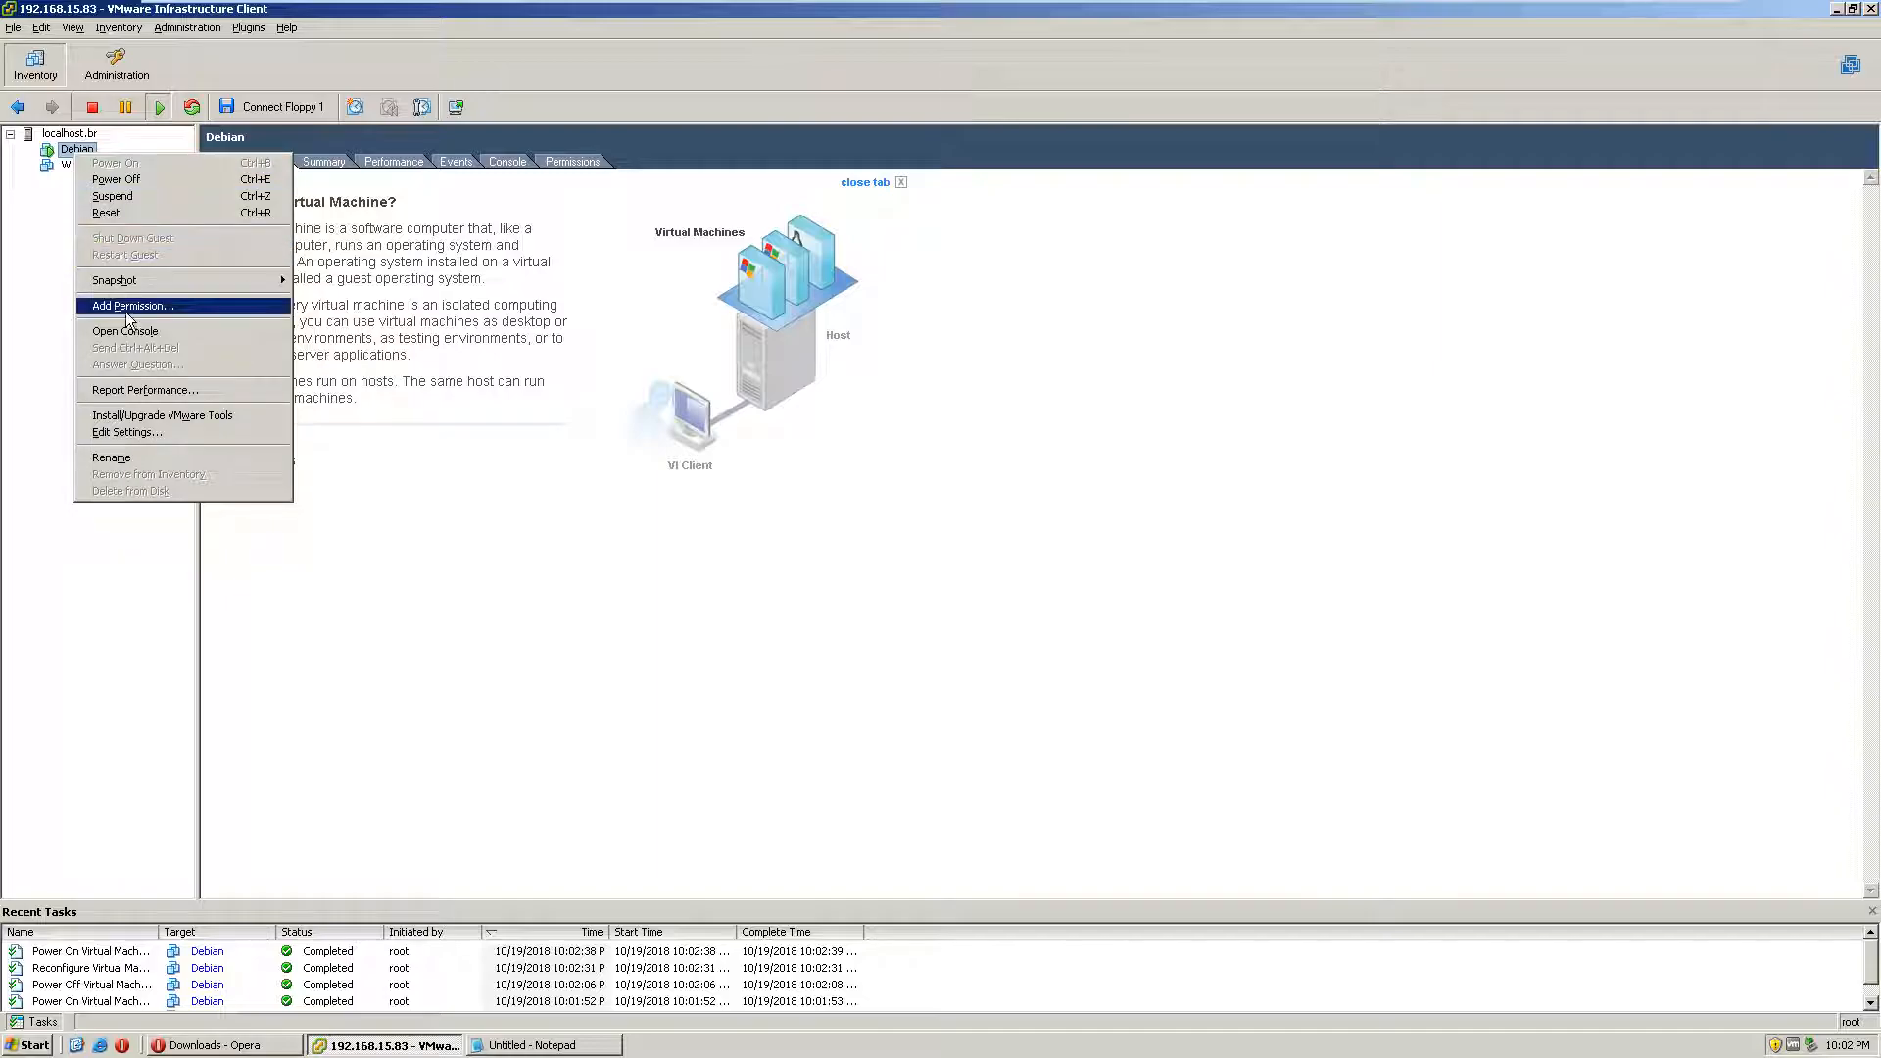
{"action": "left_click", "coordinate": [128, 180]}
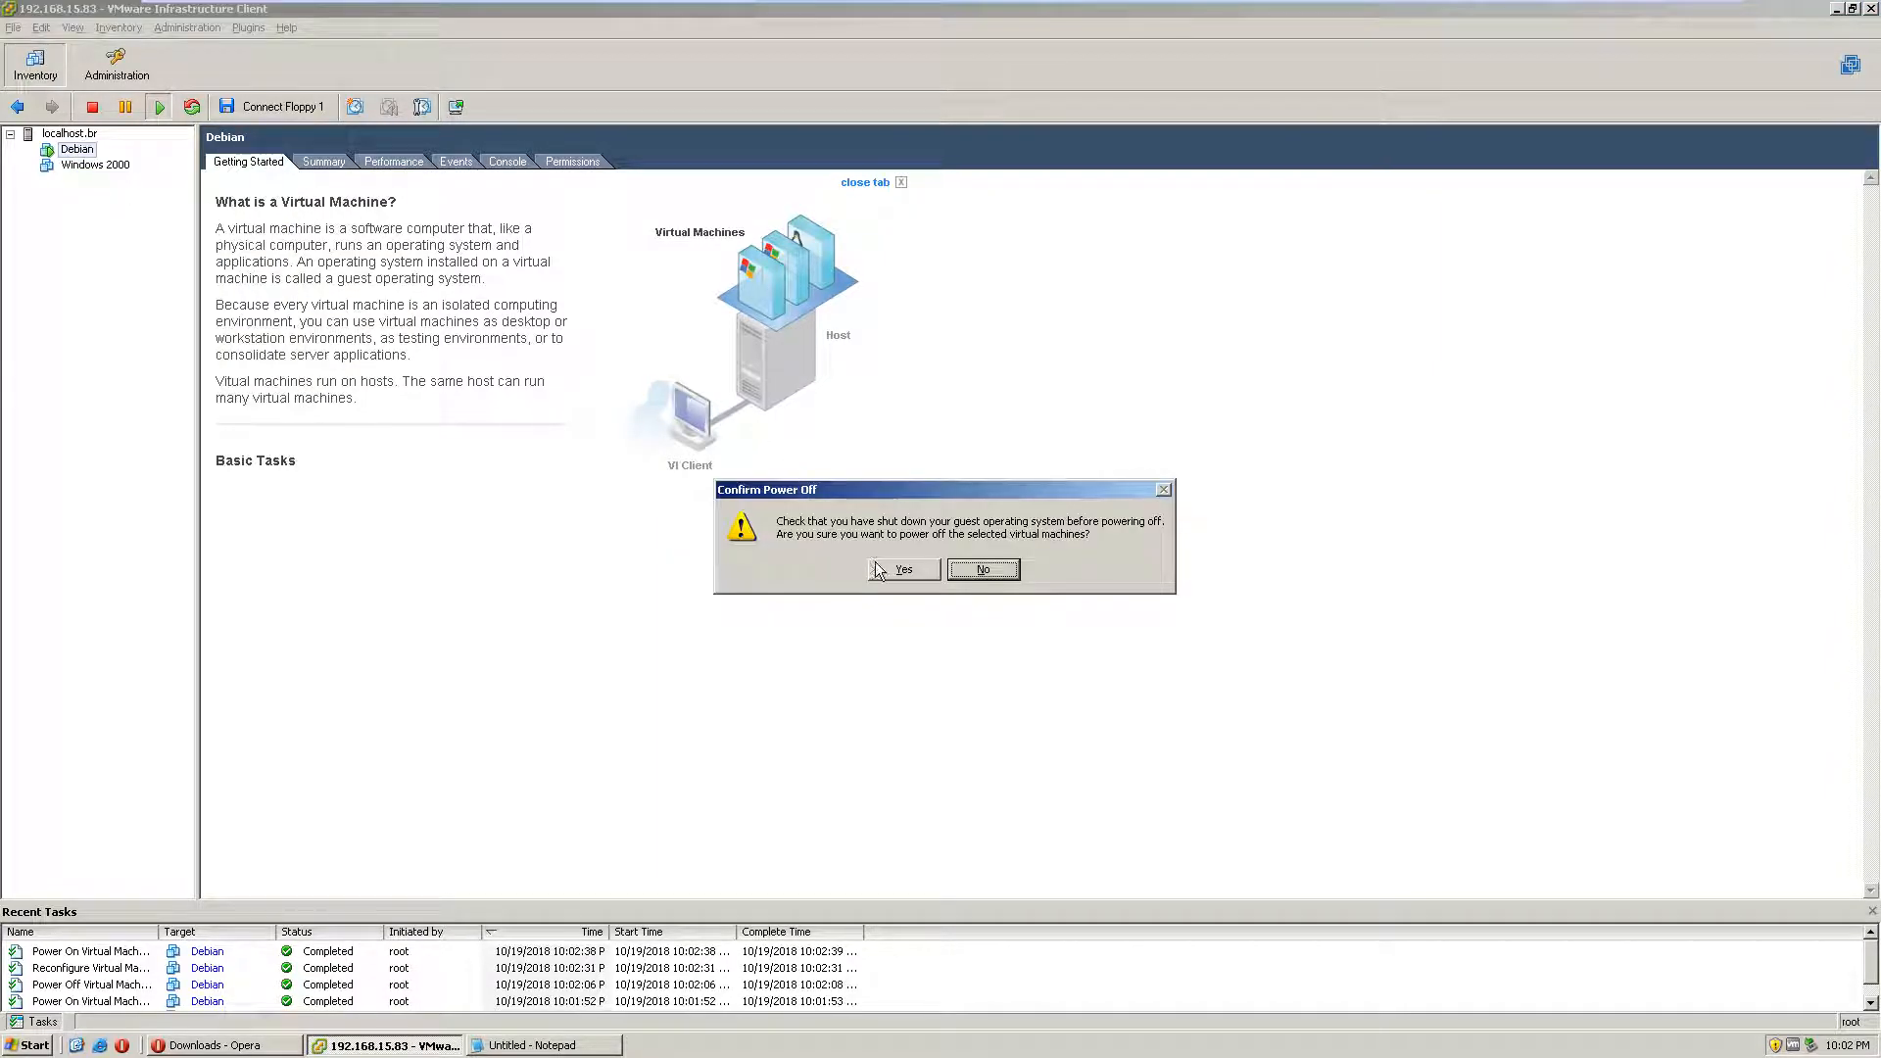
{"action": "left_click", "coordinate": [887, 570]}
Step: Reopen the Debian machine's settings and set its CD/DVD drive to the host device /vmfs/devices/genide/vmhba0:0:0
{"action": "right_click", "coordinate": [76, 151]}
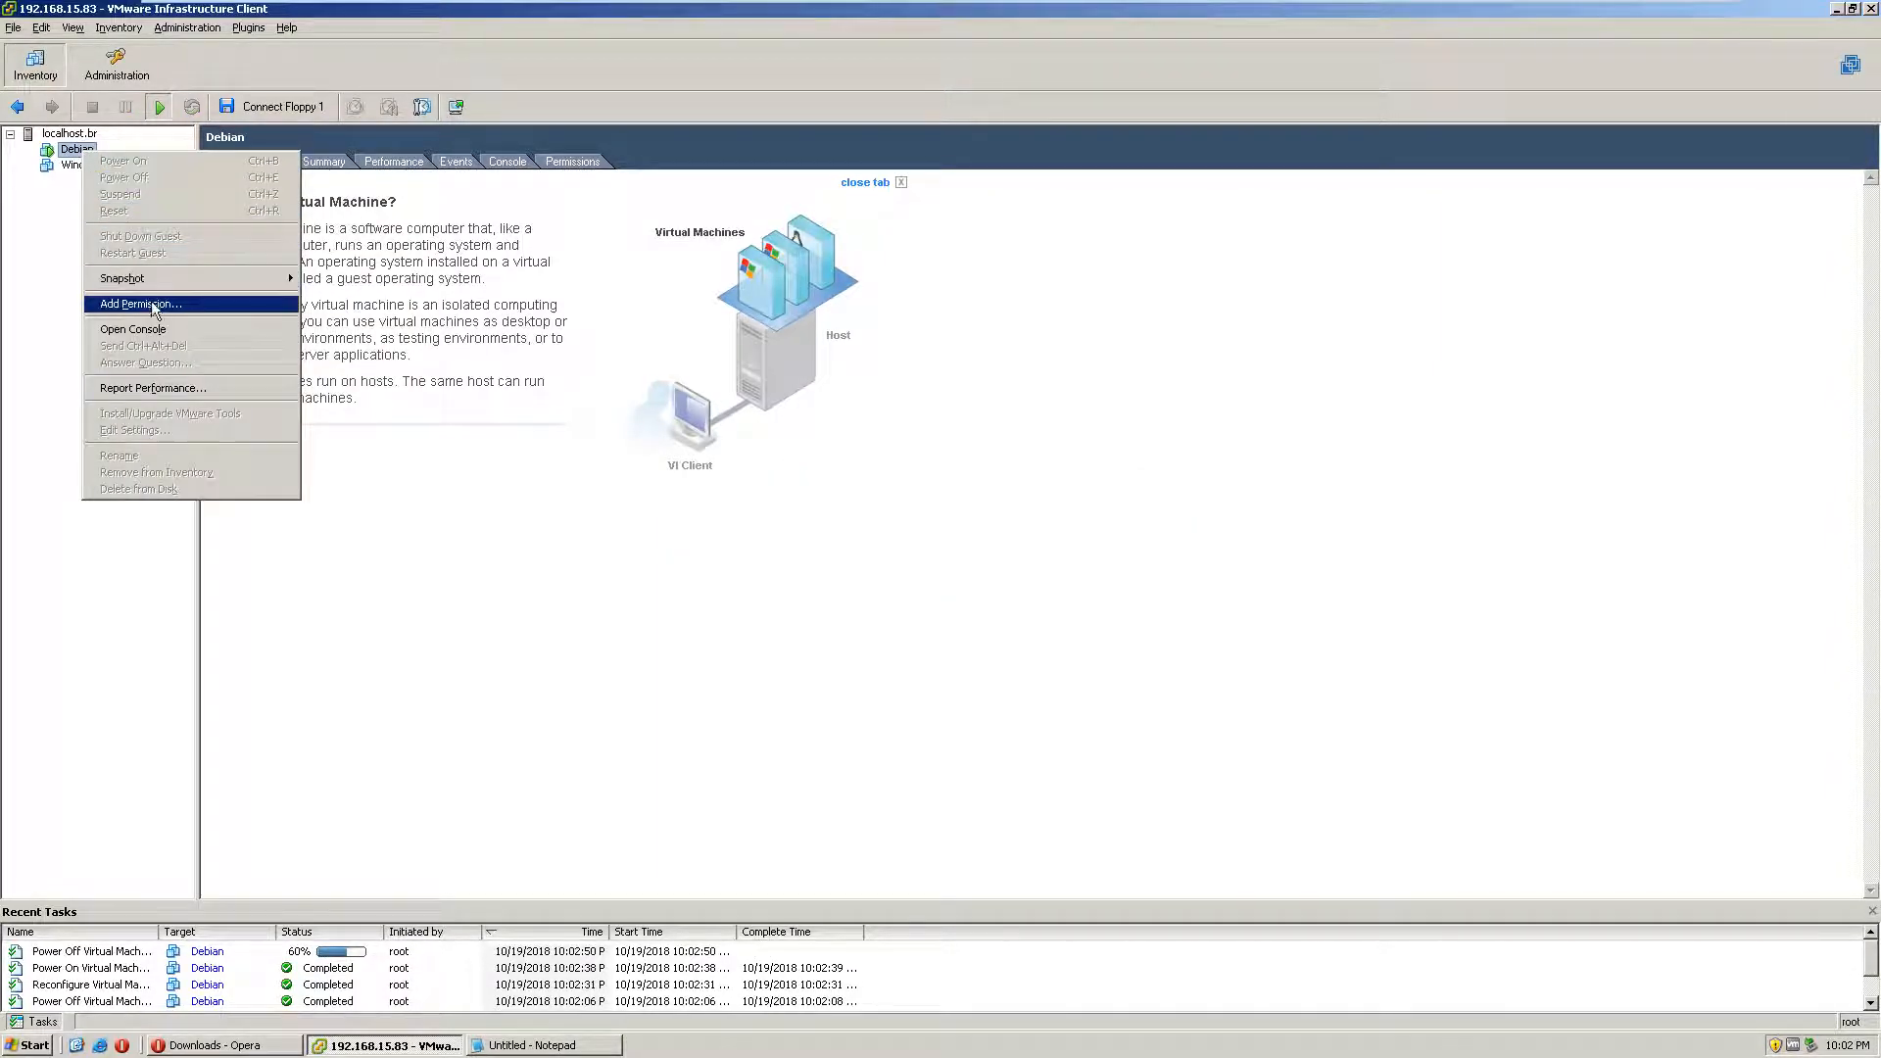
{"action": "left_click", "coordinate": [73, 154]}
{"action": "right_click", "coordinate": [75, 155]}
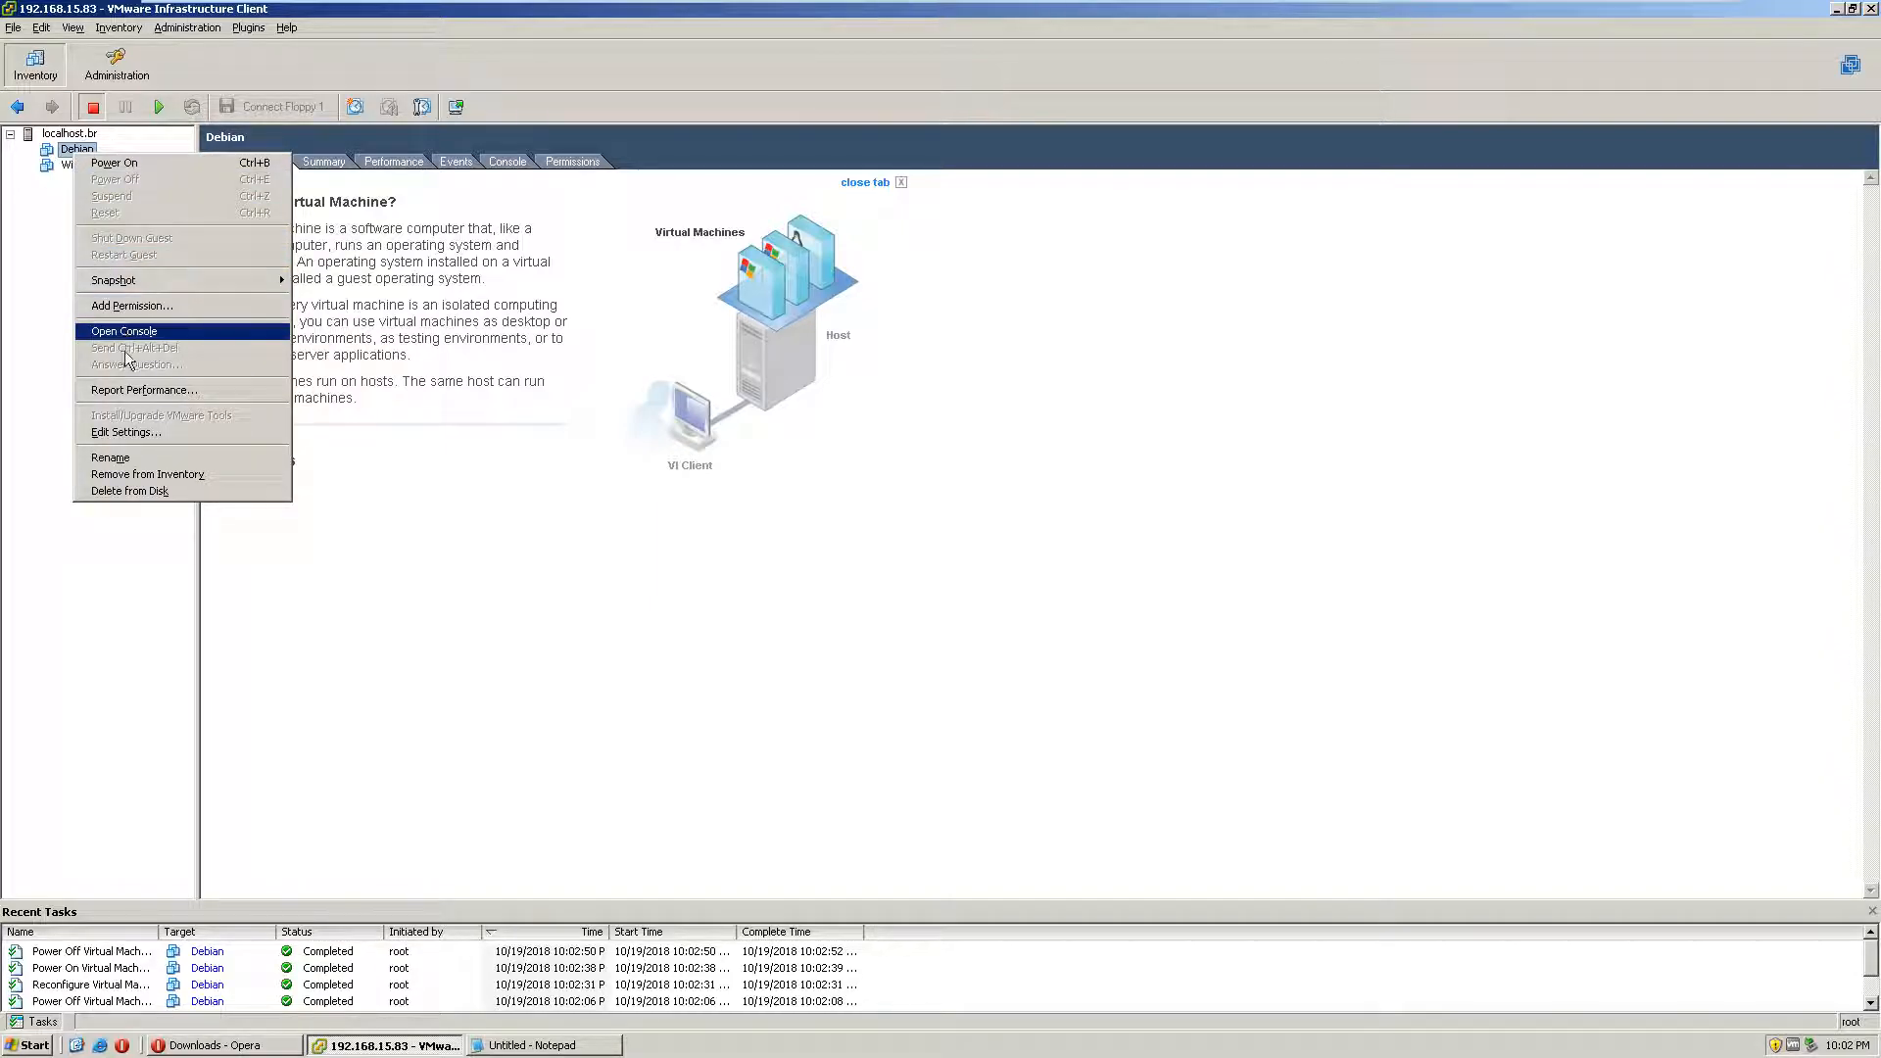
{"action": "left_click", "coordinate": [132, 430]}
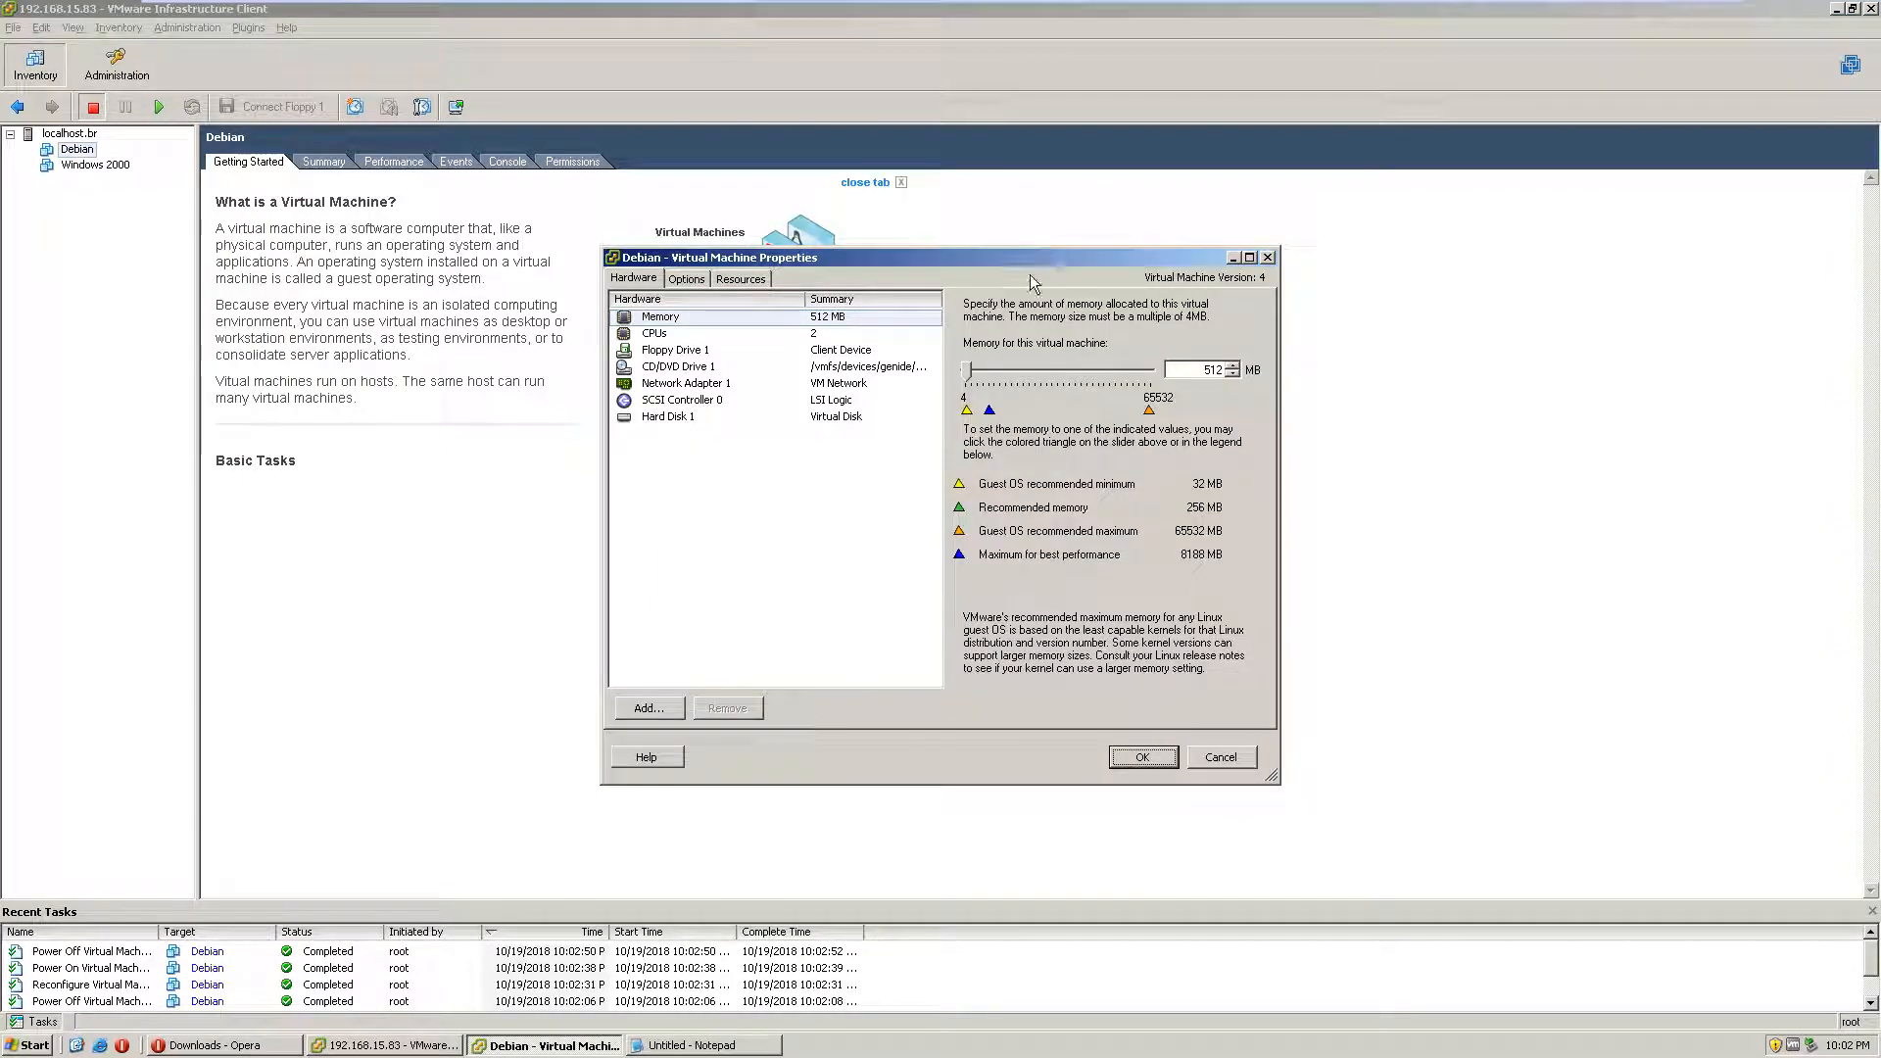
{"action": "left_click", "coordinate": [683, 368]}
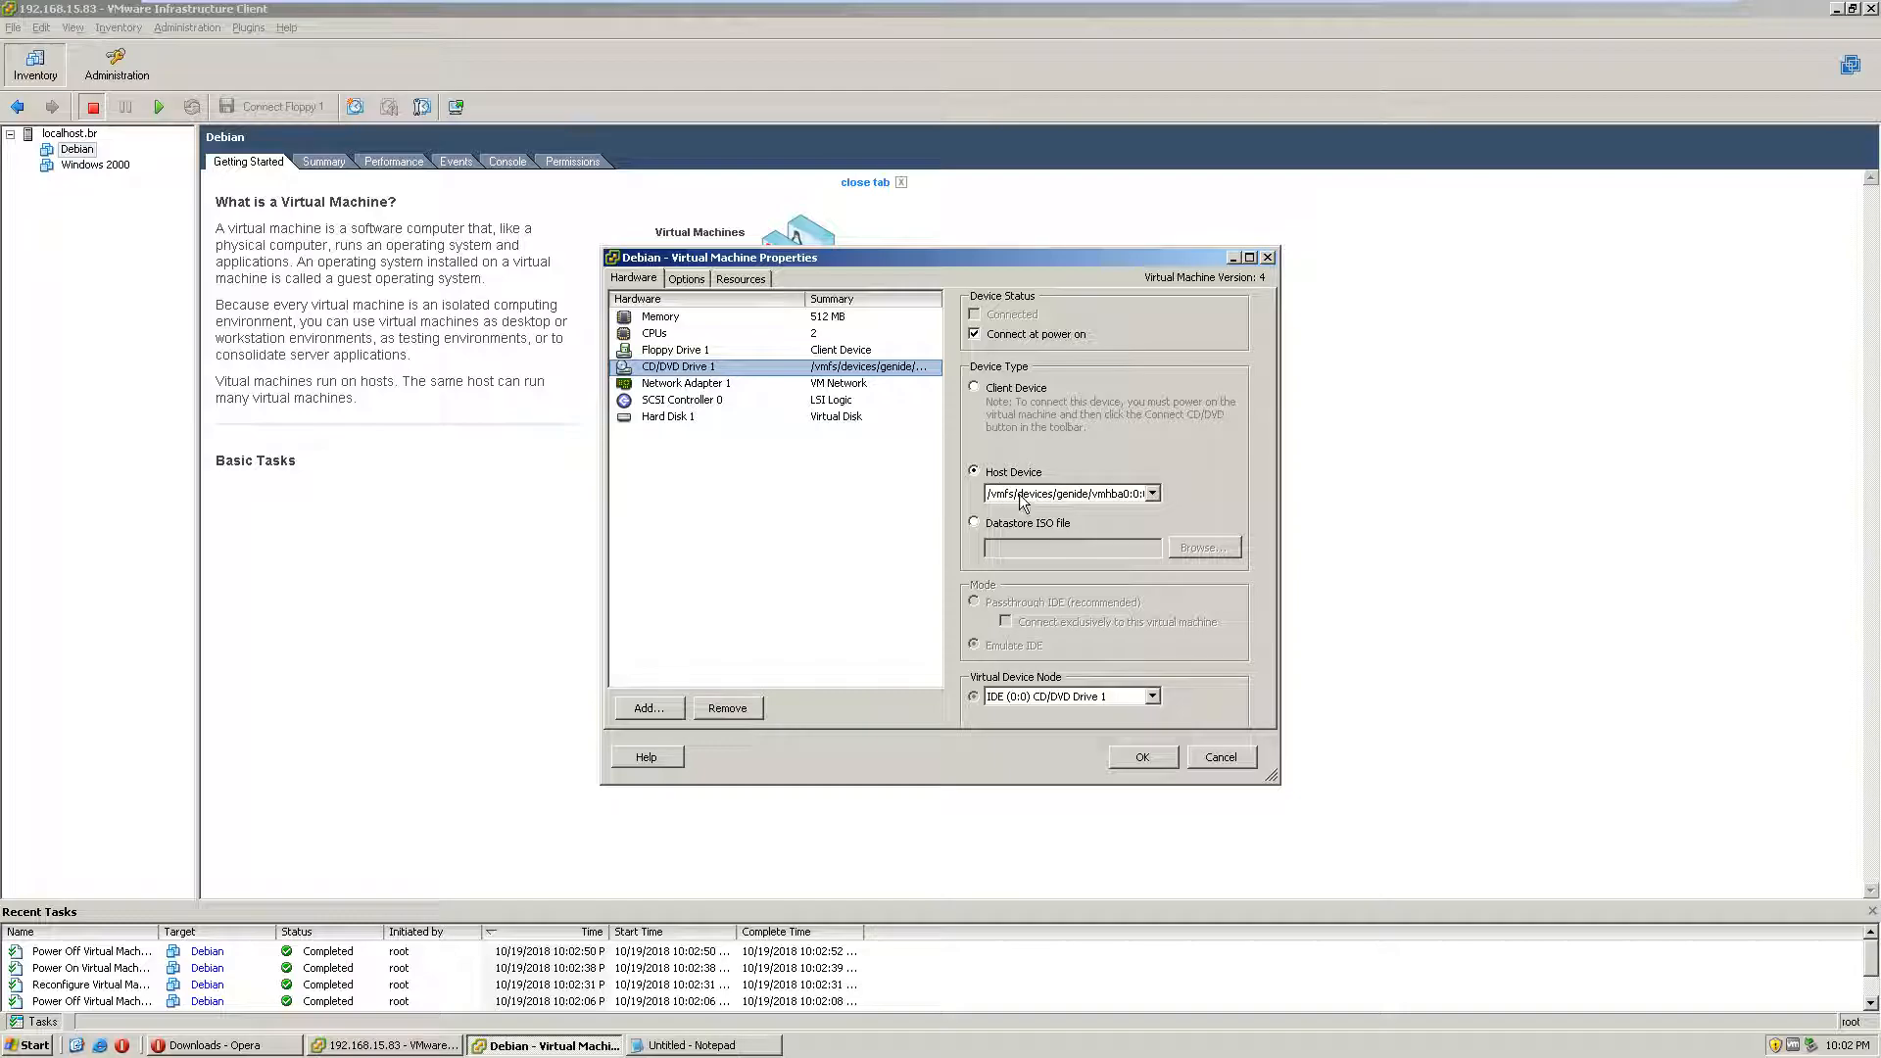
{"action": "left_click", "coordinate": [1009, 529]}
{"action": "left_click", "coordinate": [1014, 389]}
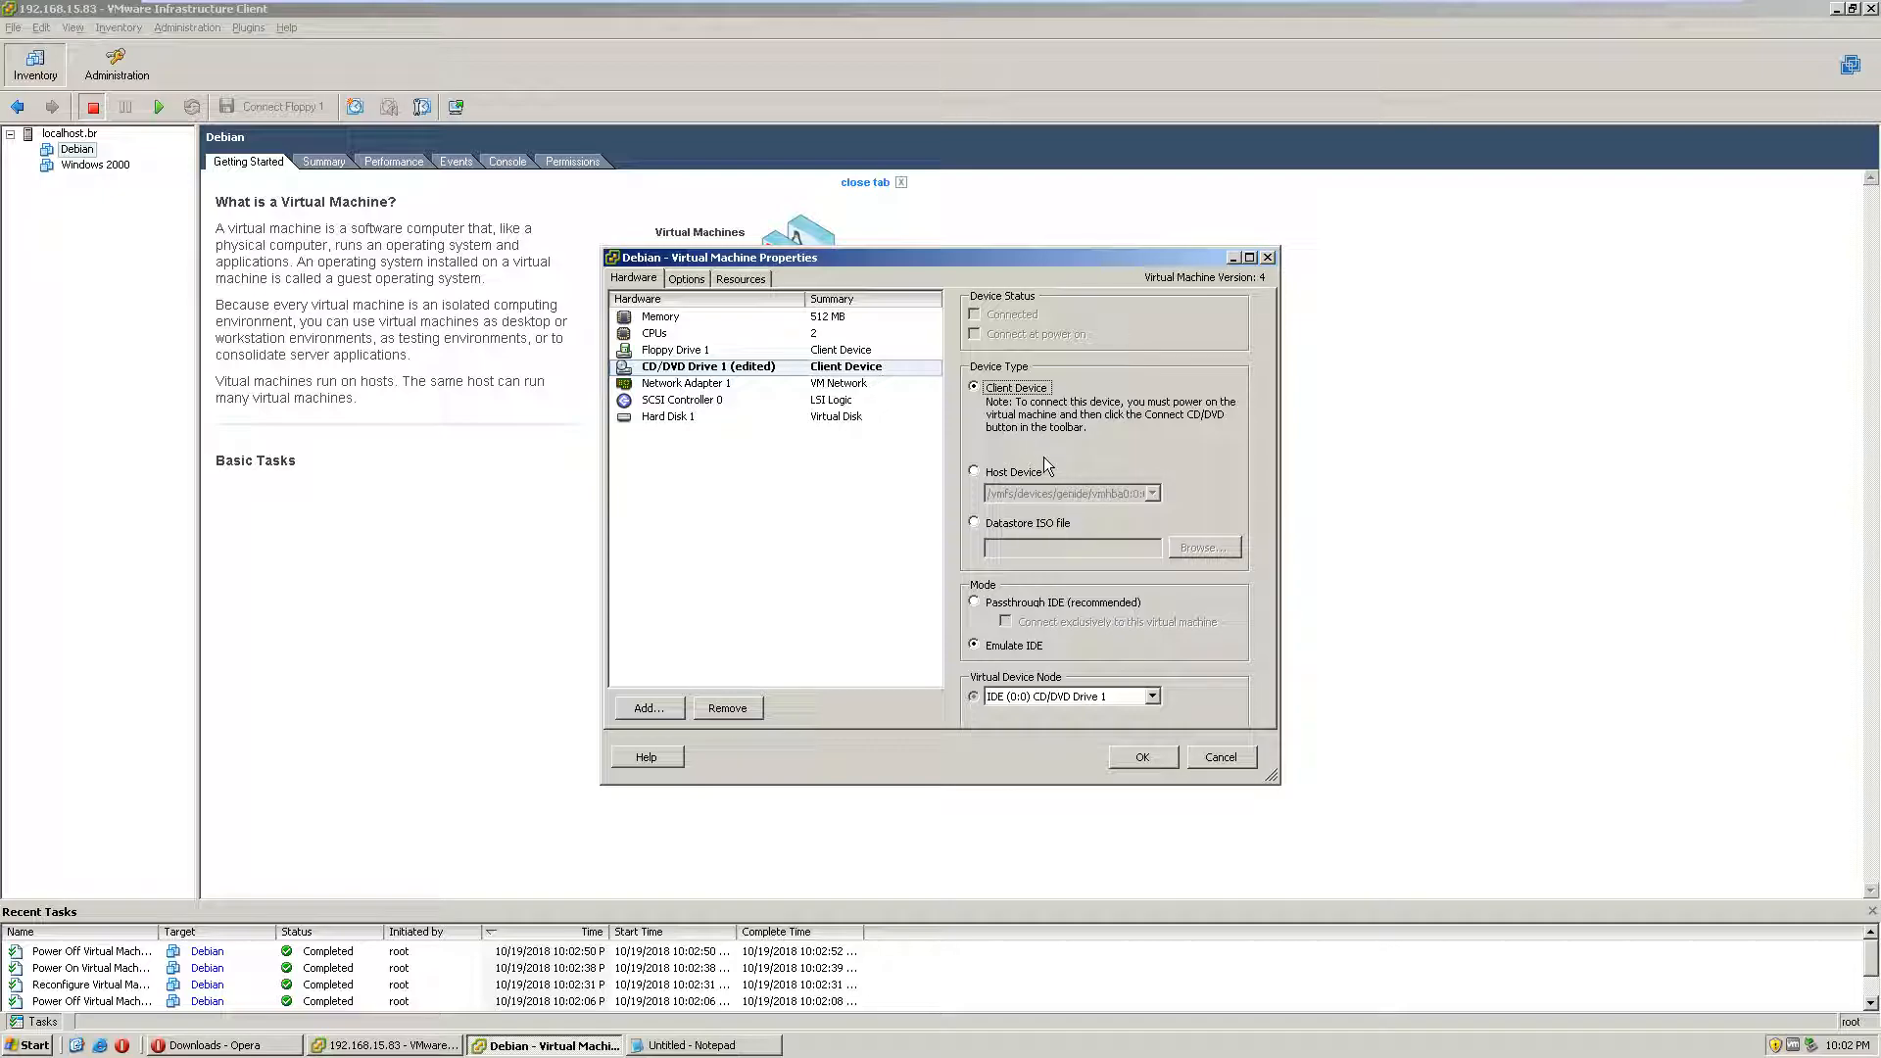
{"action": "left_click", "coordinate": [1004, 471]}
{"action": "left_click", "coordinate": [1127, 492]}
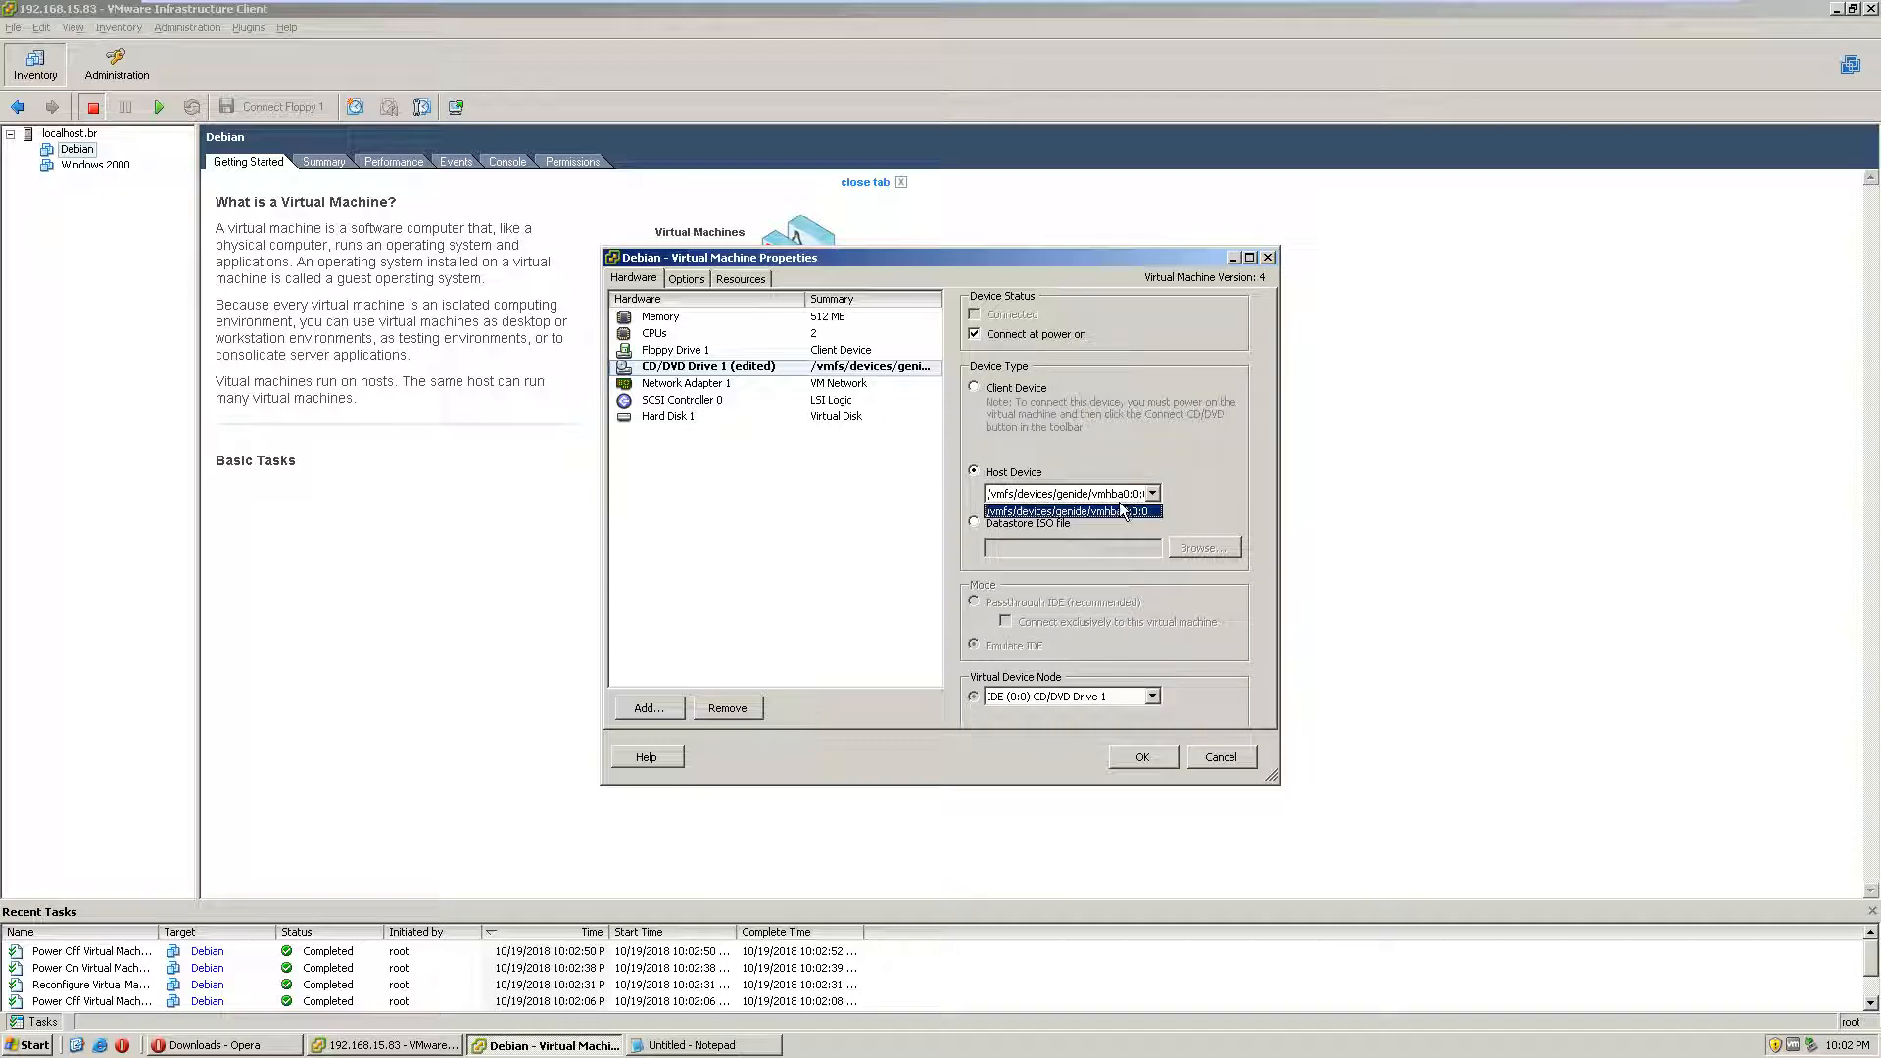
{"action": "left_click", "coordinate": [1087, 510]}
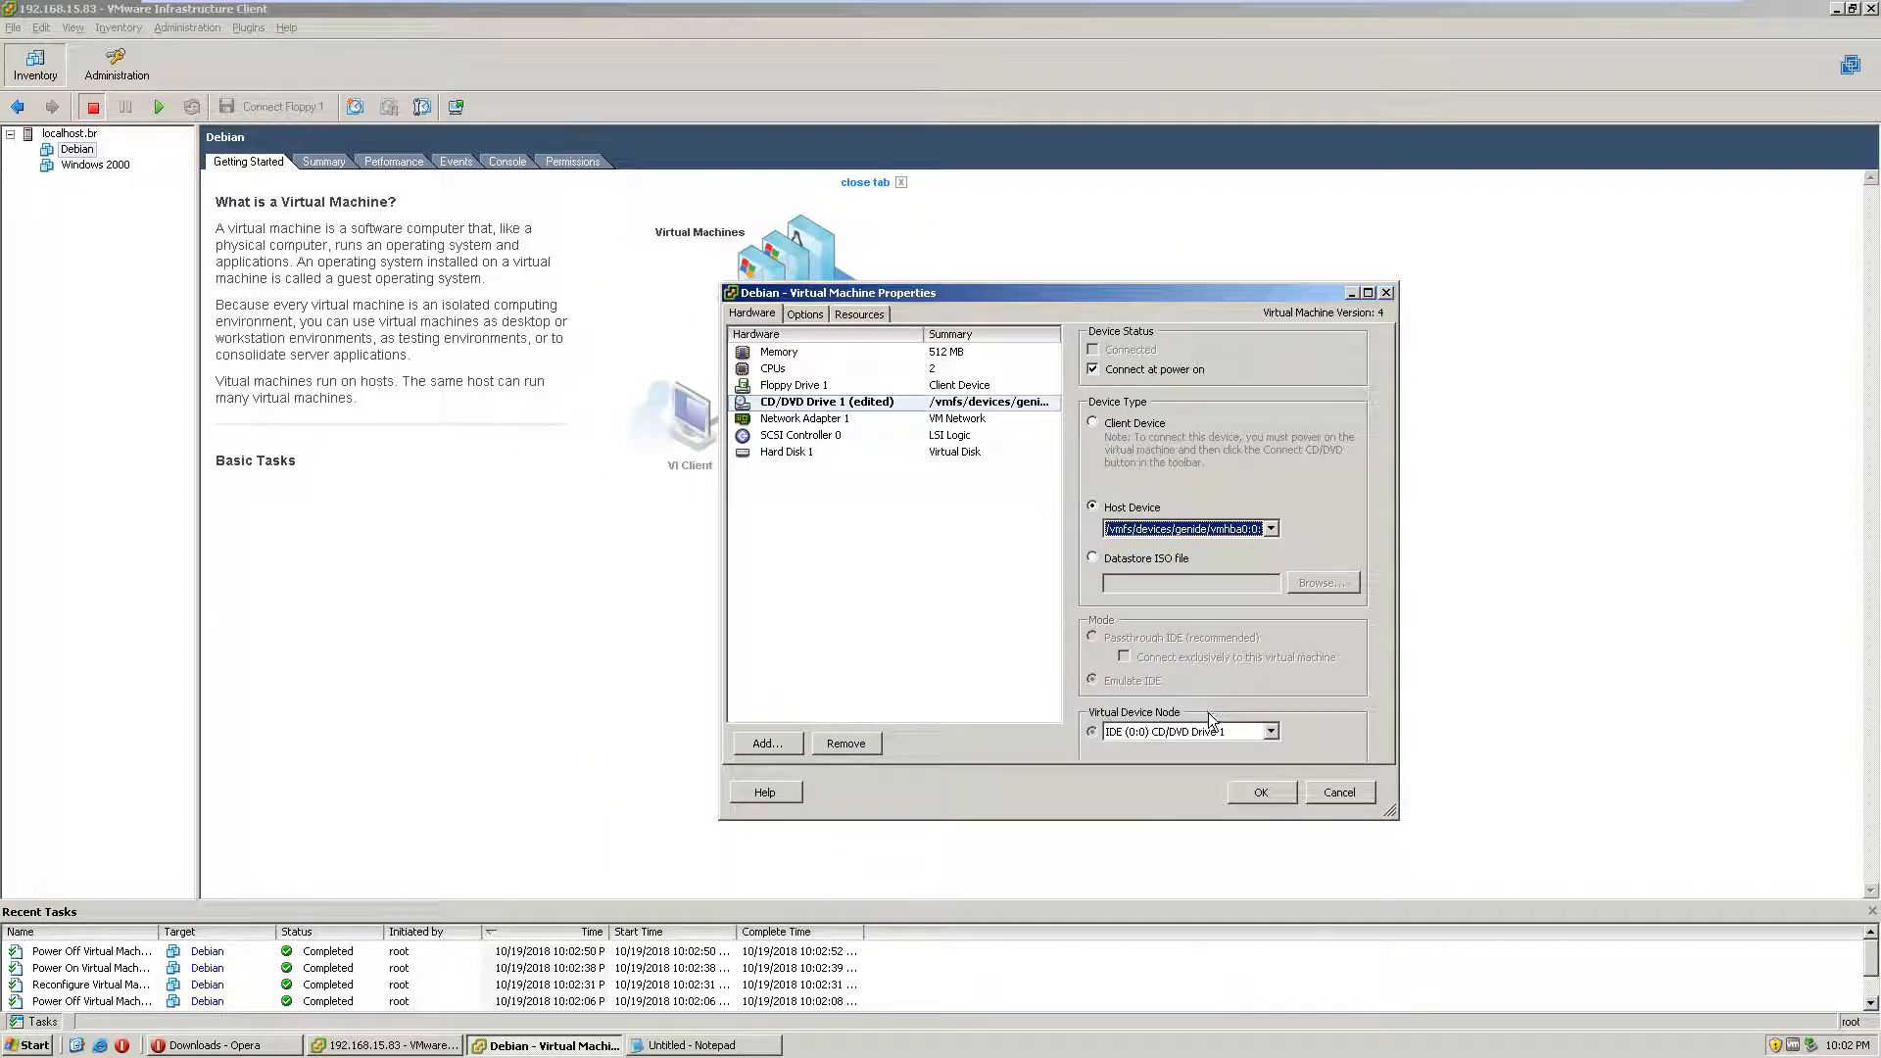
Step: Choose IDE (0:0) as the CD/DVD drive's virtual device node and apply the settings
{"action": "left_click", "coordinate": [1213, 732]}
{"action": "left_click", "coordinate": [1217, 752]}
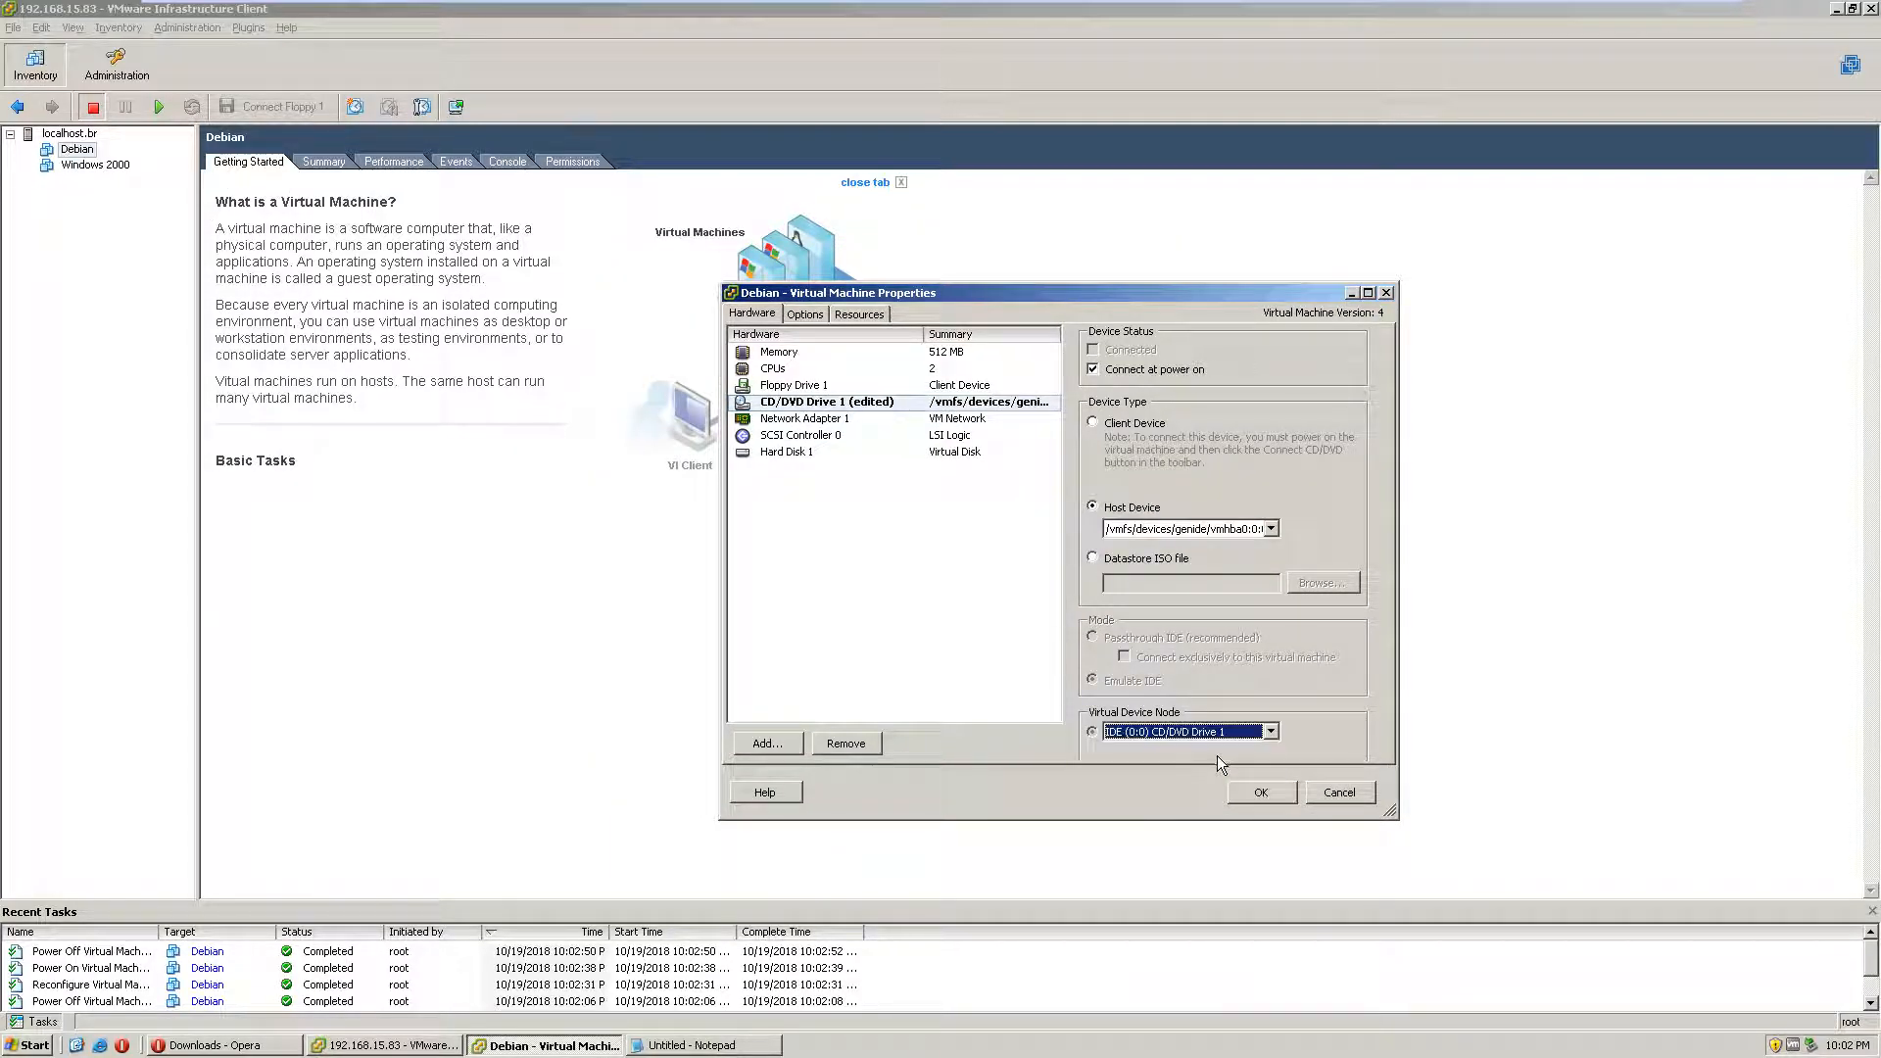
{"action": "left_click", "coordinate": [1260, 792]}
Step: Examine the localhost.br ESX host's summary and its licensed features configuration
{"action": "right_click", "coordinate": [66, 154]}
{"action": "left_click", "coordinate": [238, 168]}
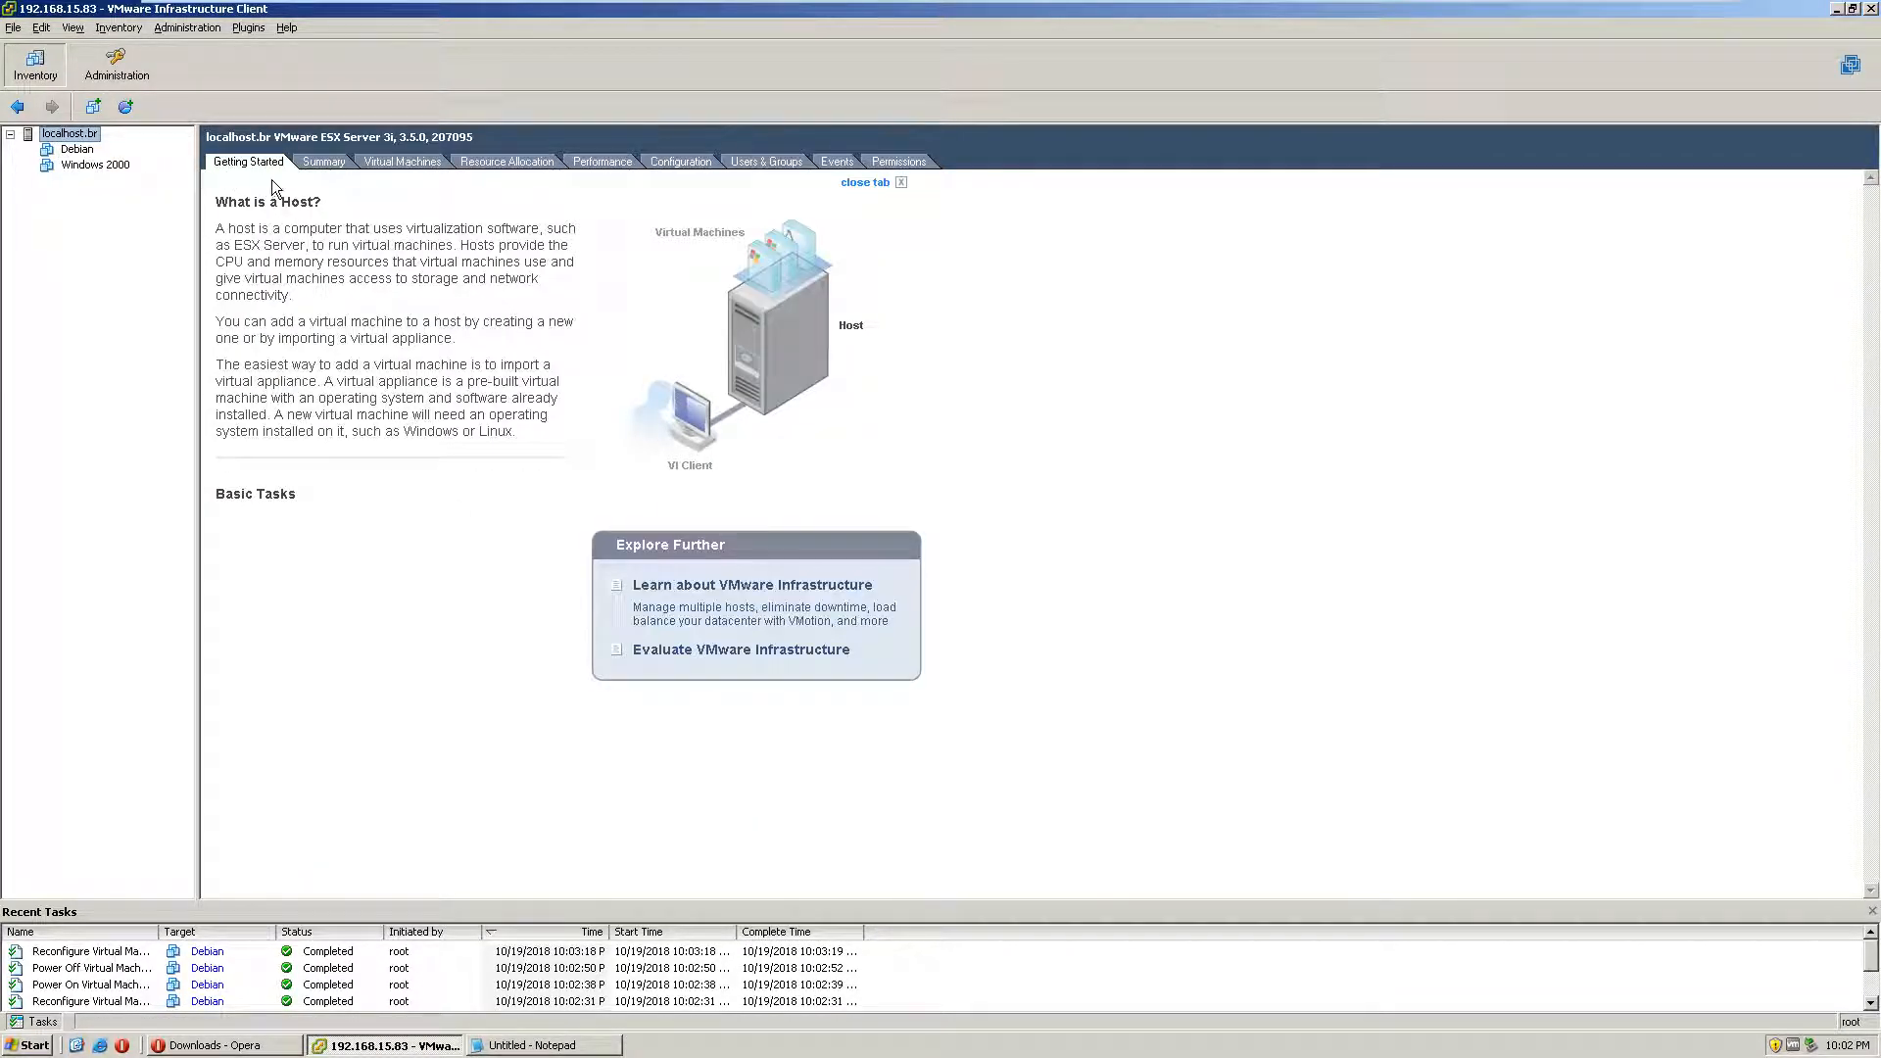
{"action": "left_click", "coordinate": [307, 167]}
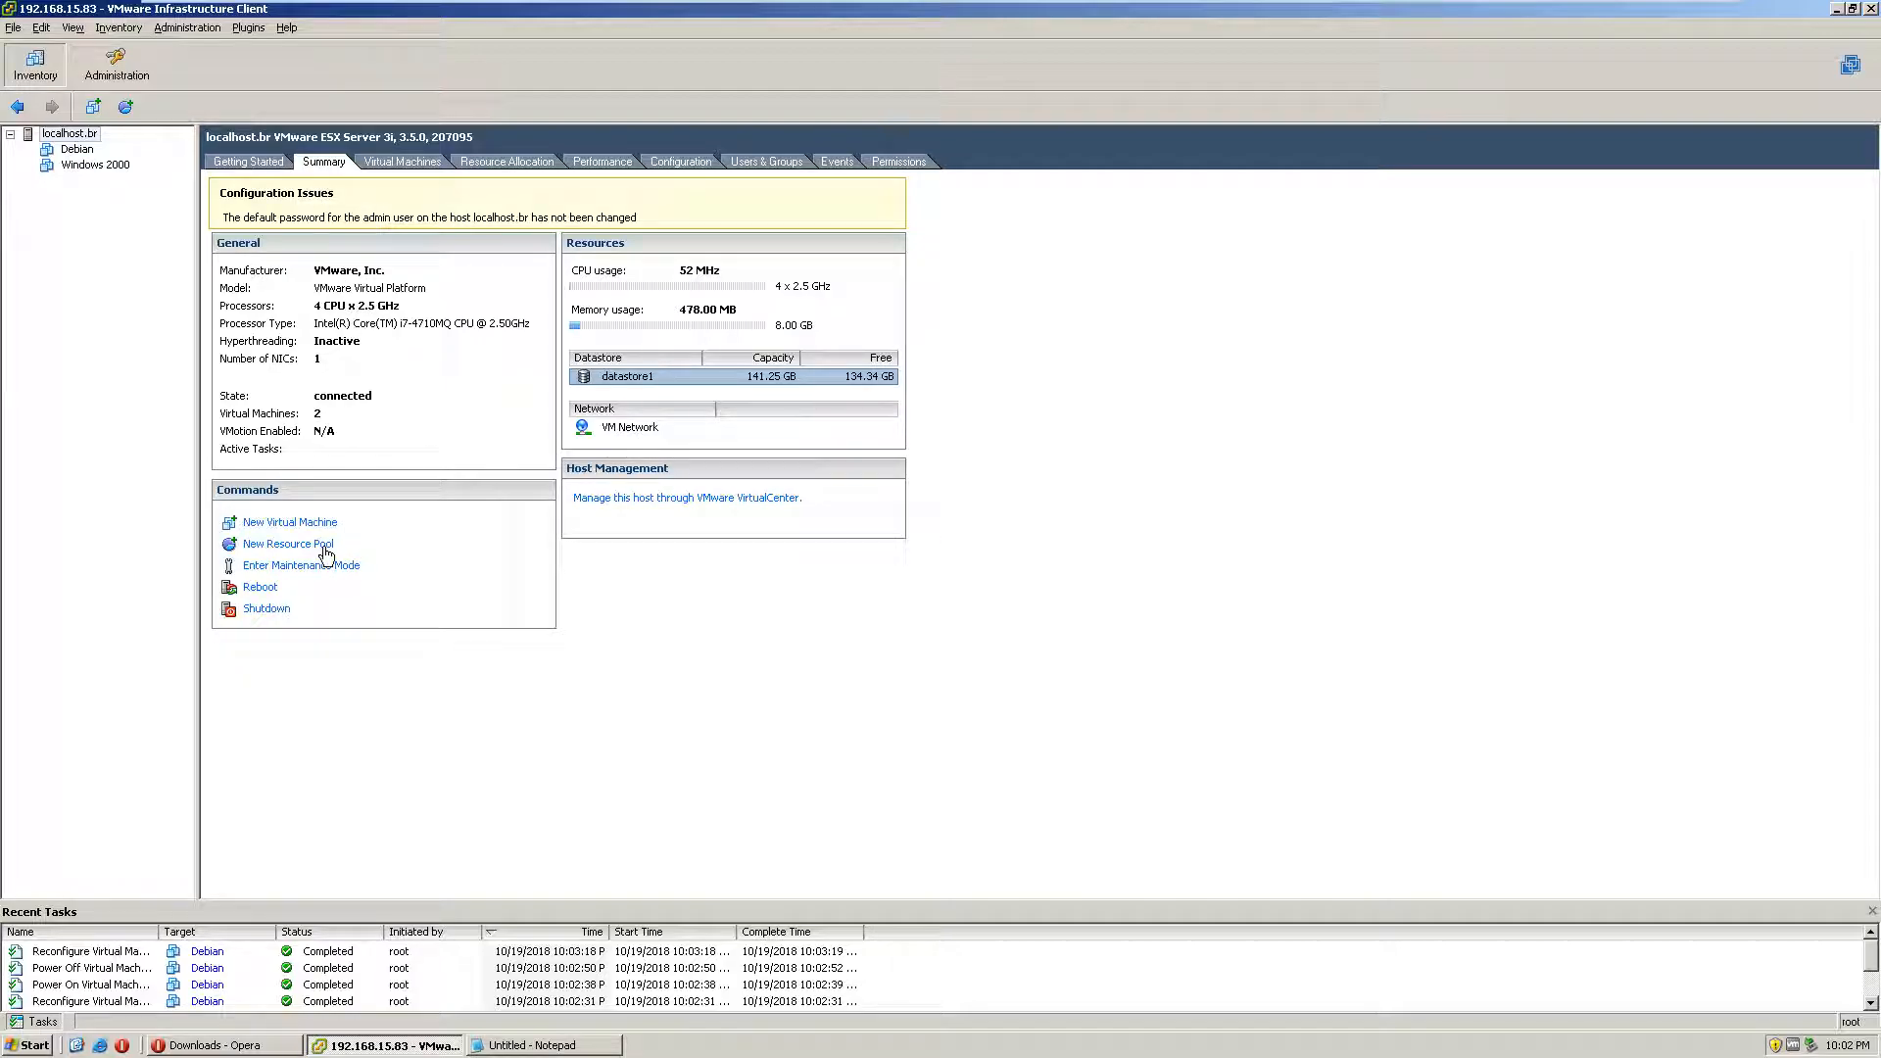
{"action": "left_click", "coordinate": [676, 163]}
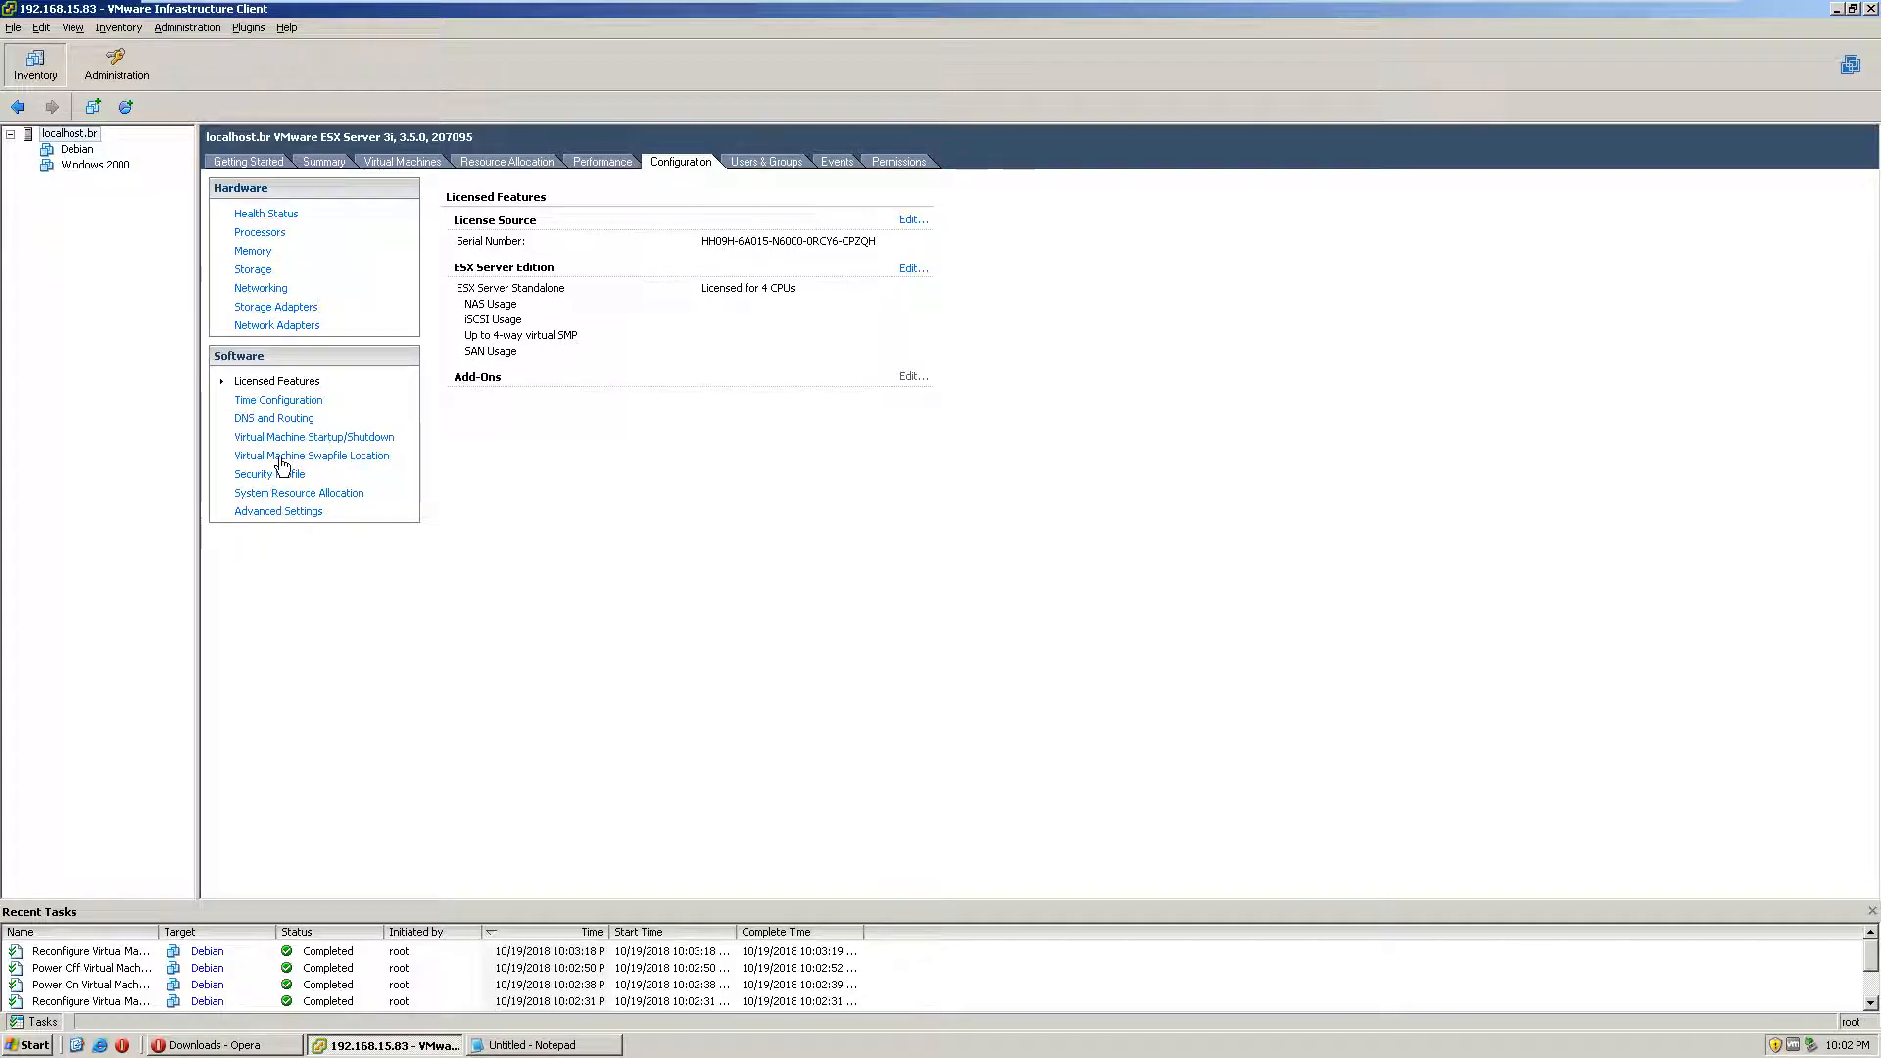
Step: Review the host's advanced settings, including the ScratchConfig, Numa, LVM and Cpu categories, and close them without changes
{"action": "left_click", "coordinate": [279, 511]}
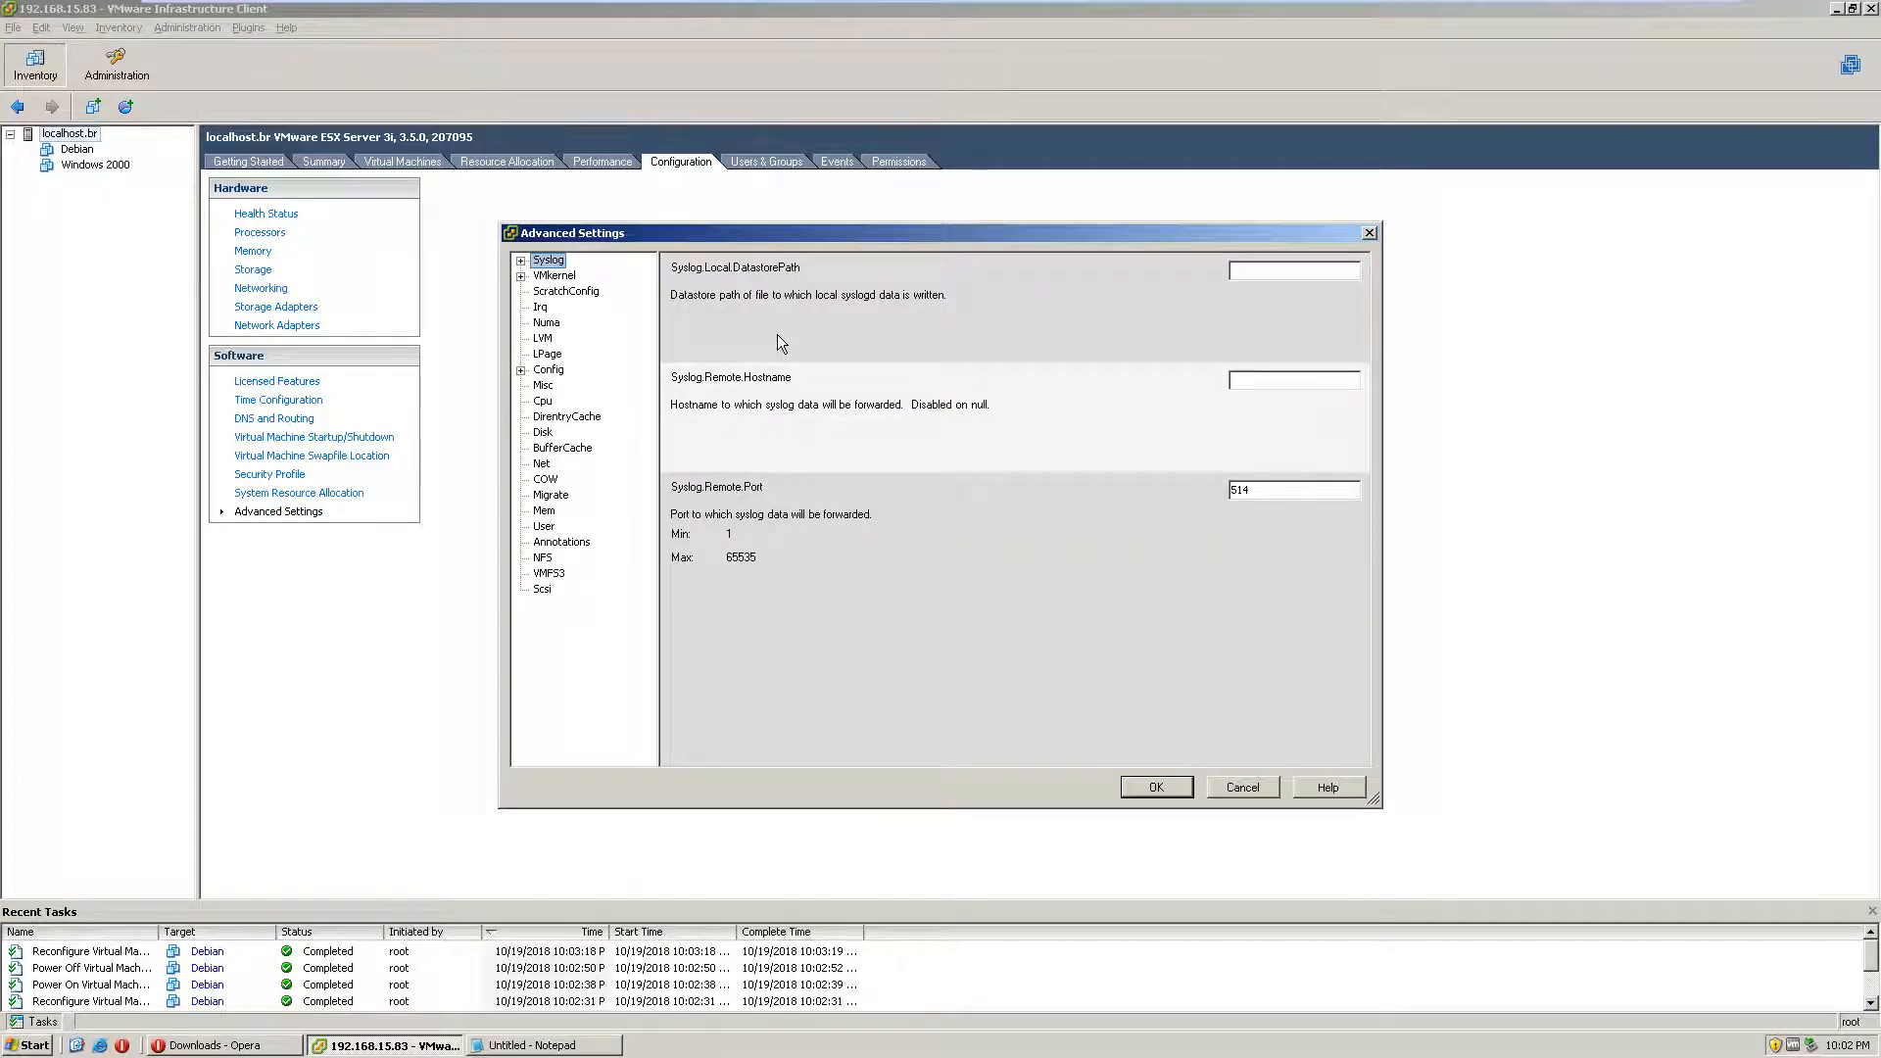
{"action": "left_click", "coordinate": [555, 276]}
{"action": "left_click", "coordinate": [564, 292]}
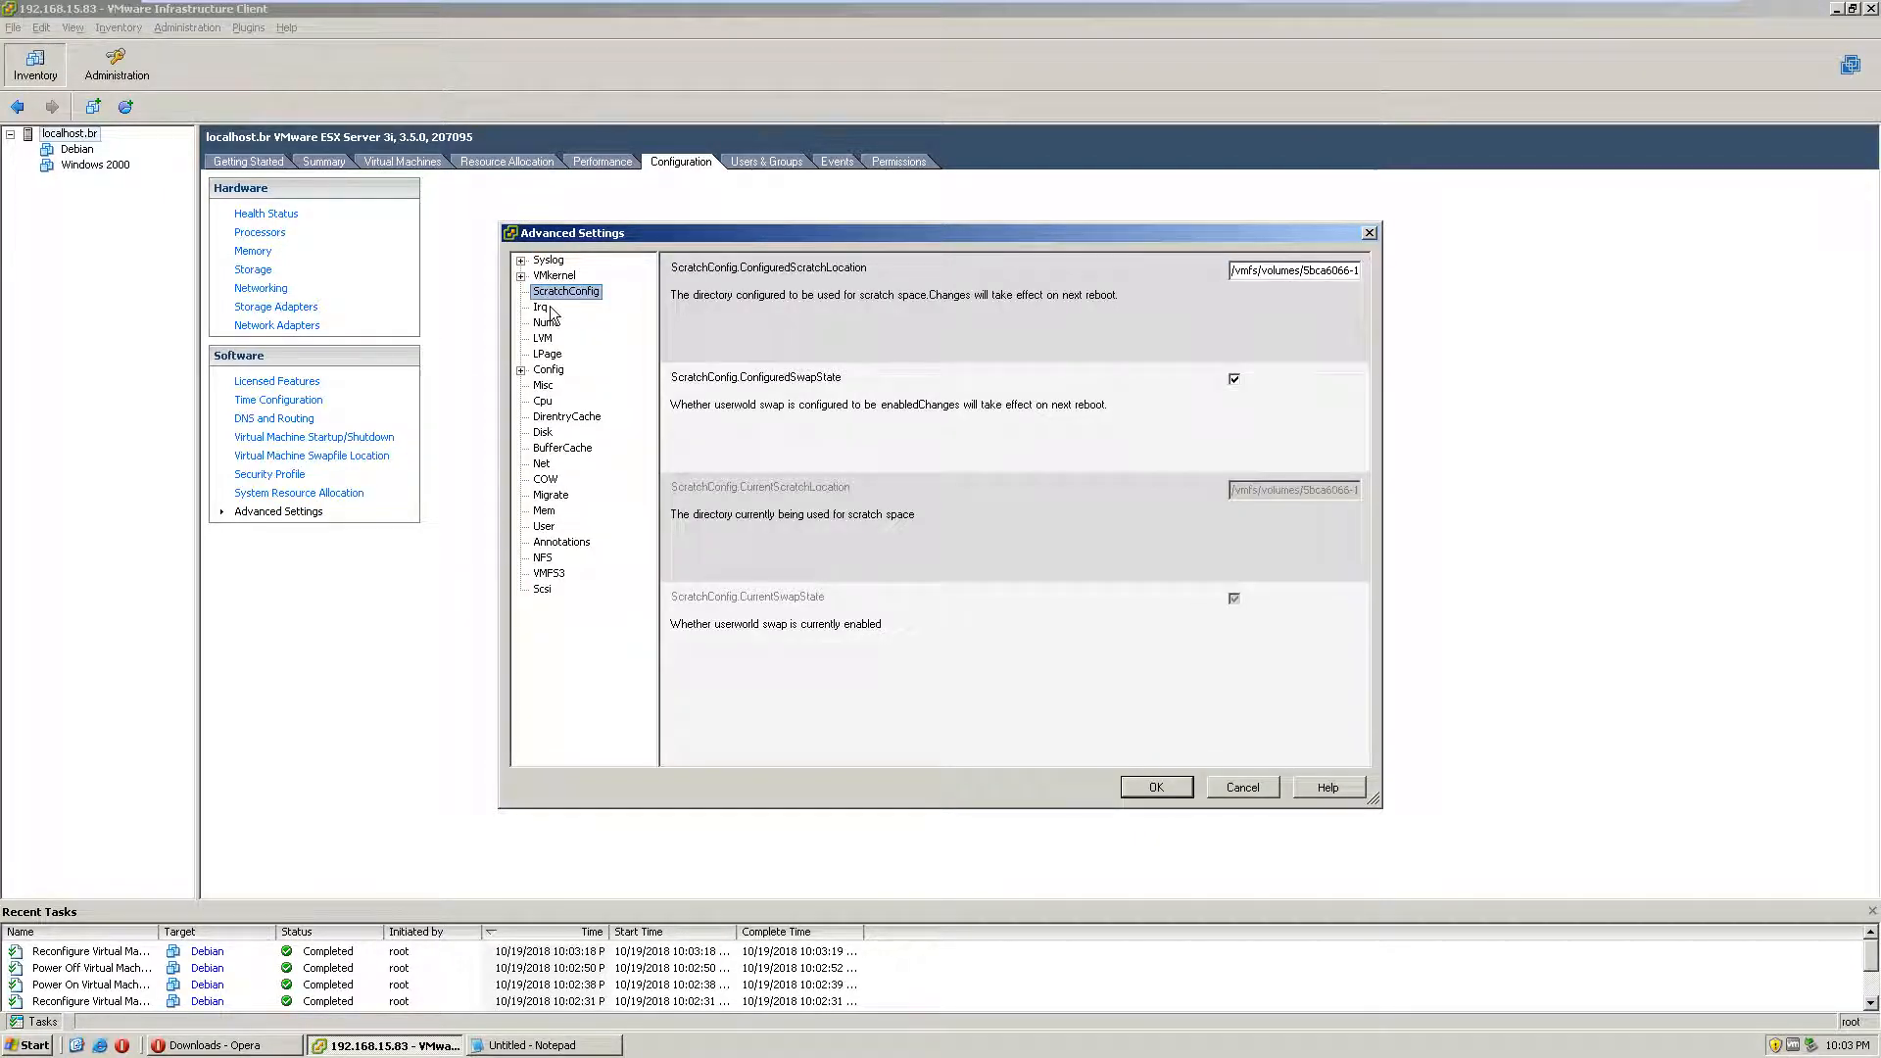
{"action": "left_click", "coordinate": [546, 324]}
{"action": "left_click", "coordinate": [544, 338]}
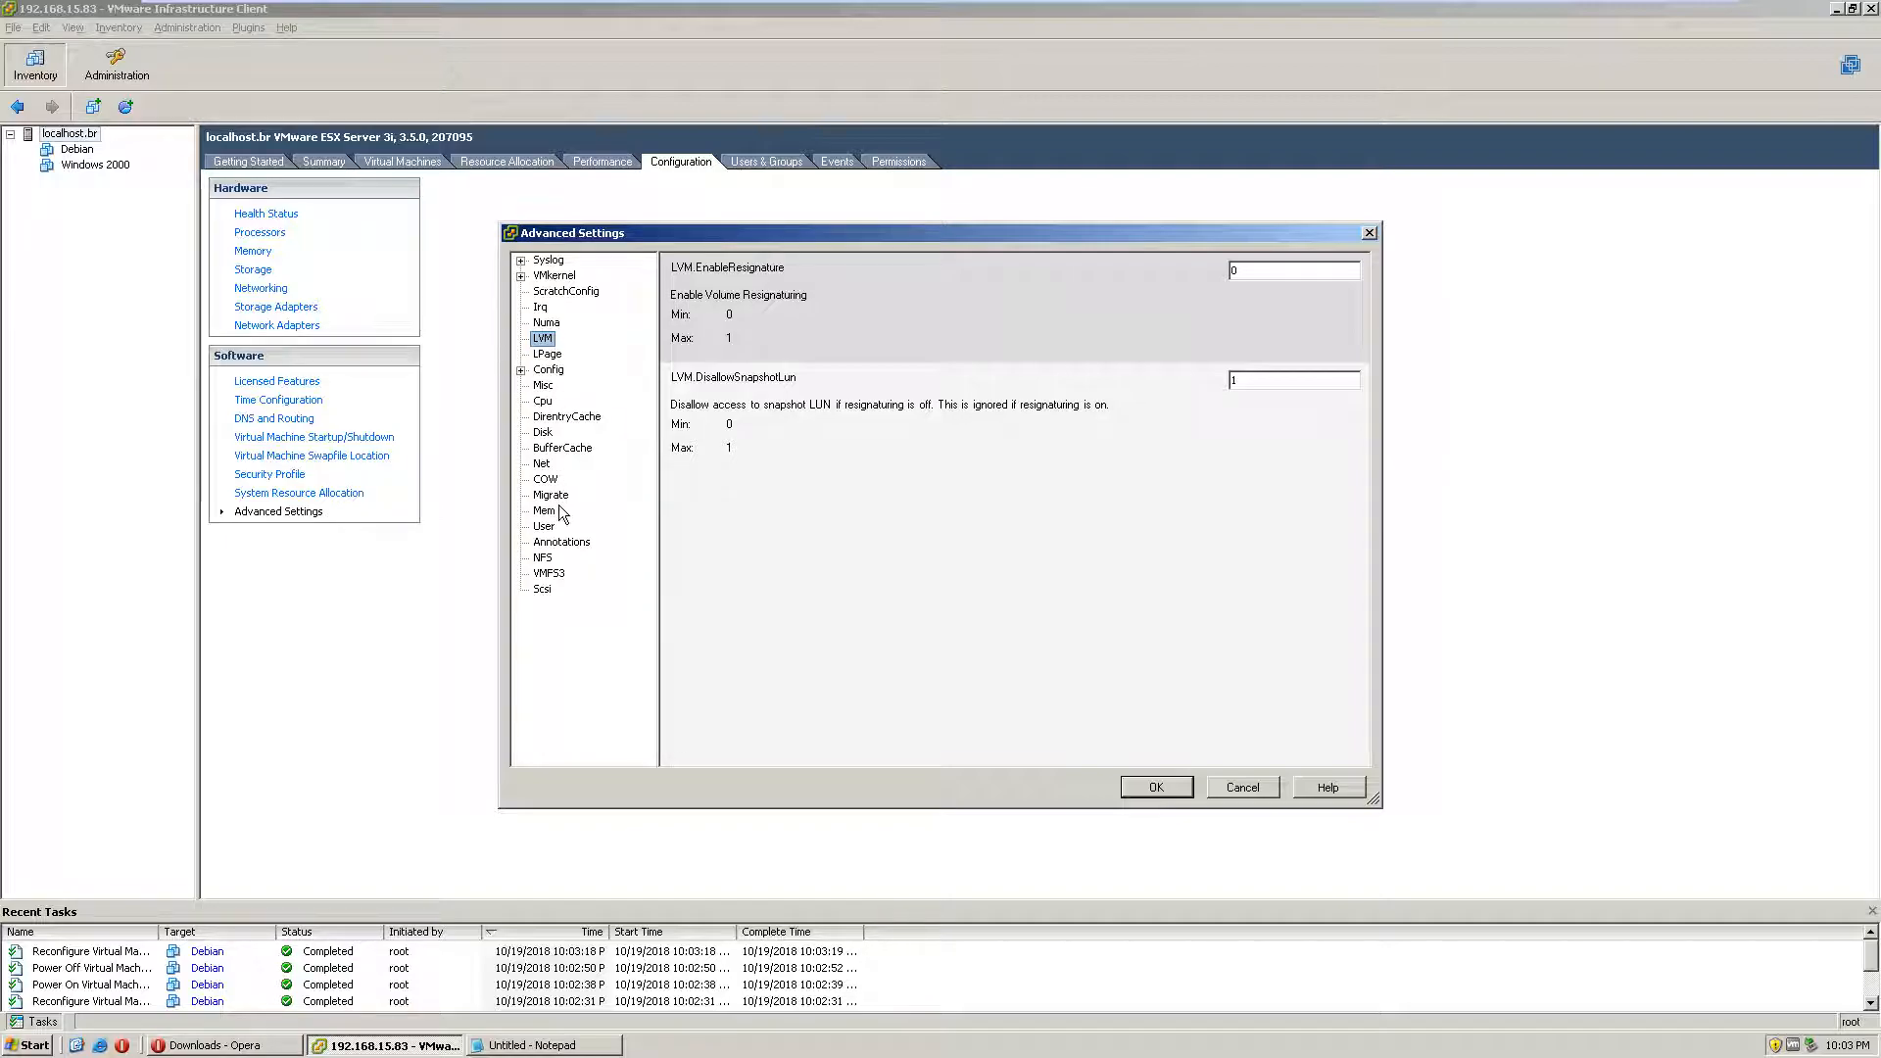
{"action": "left_click", "coordinate": [542, 400]}
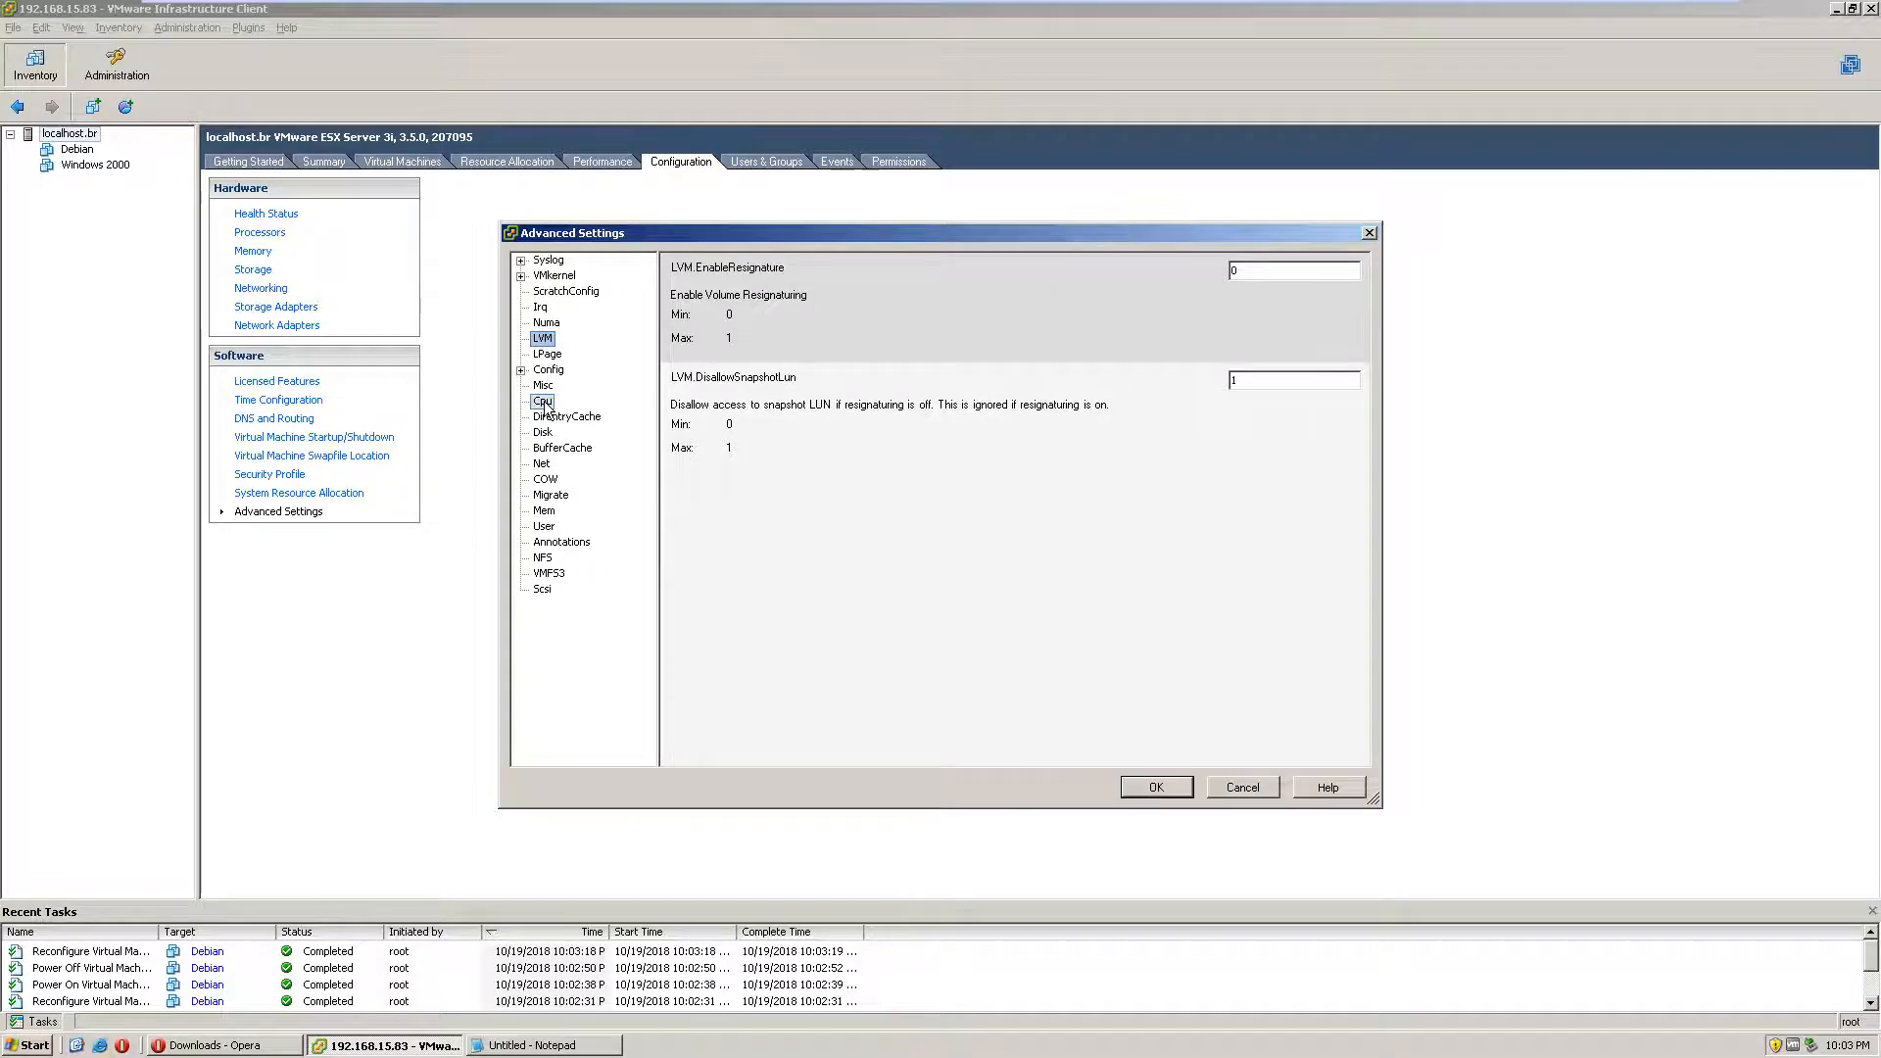
{"action": "left_click", "coordinate": [1368, 233]}
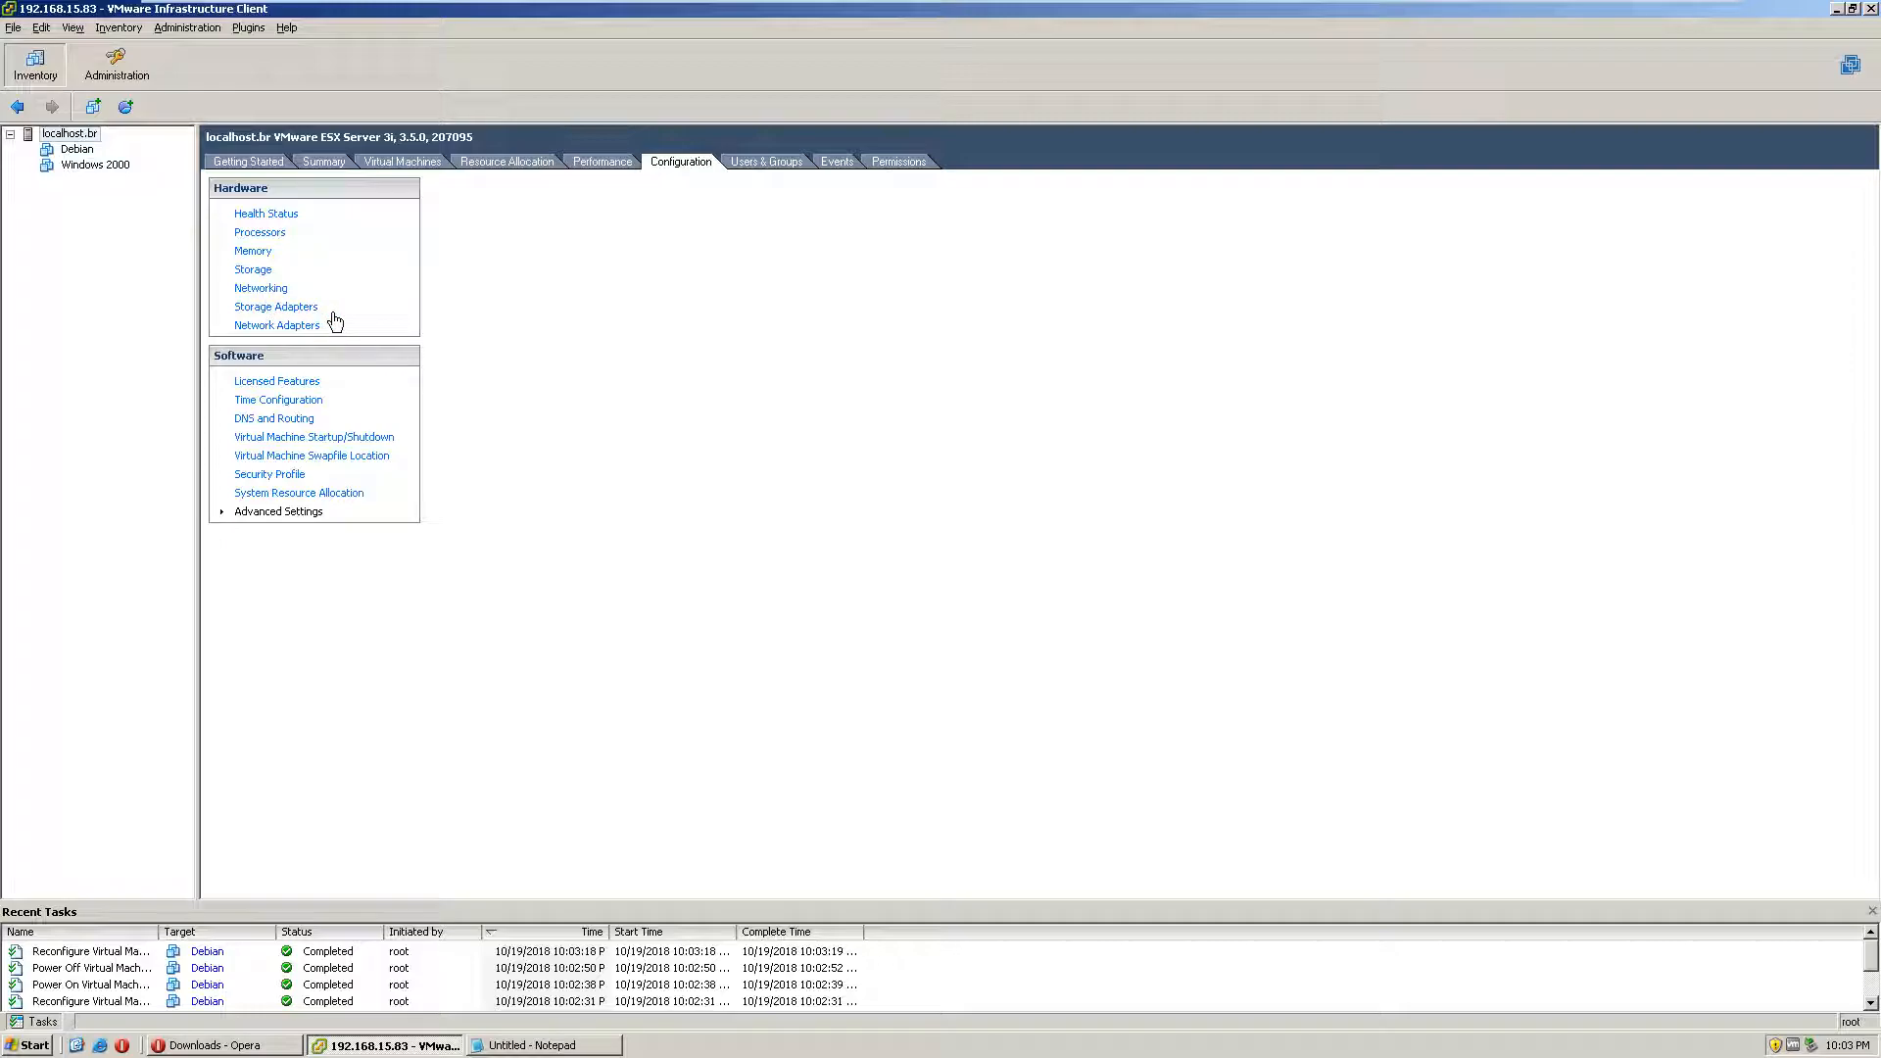
Step: Examine the host's storage, software component health status, processors and user permissions
{"action": "left_click", "coordinate": [254, 275]}
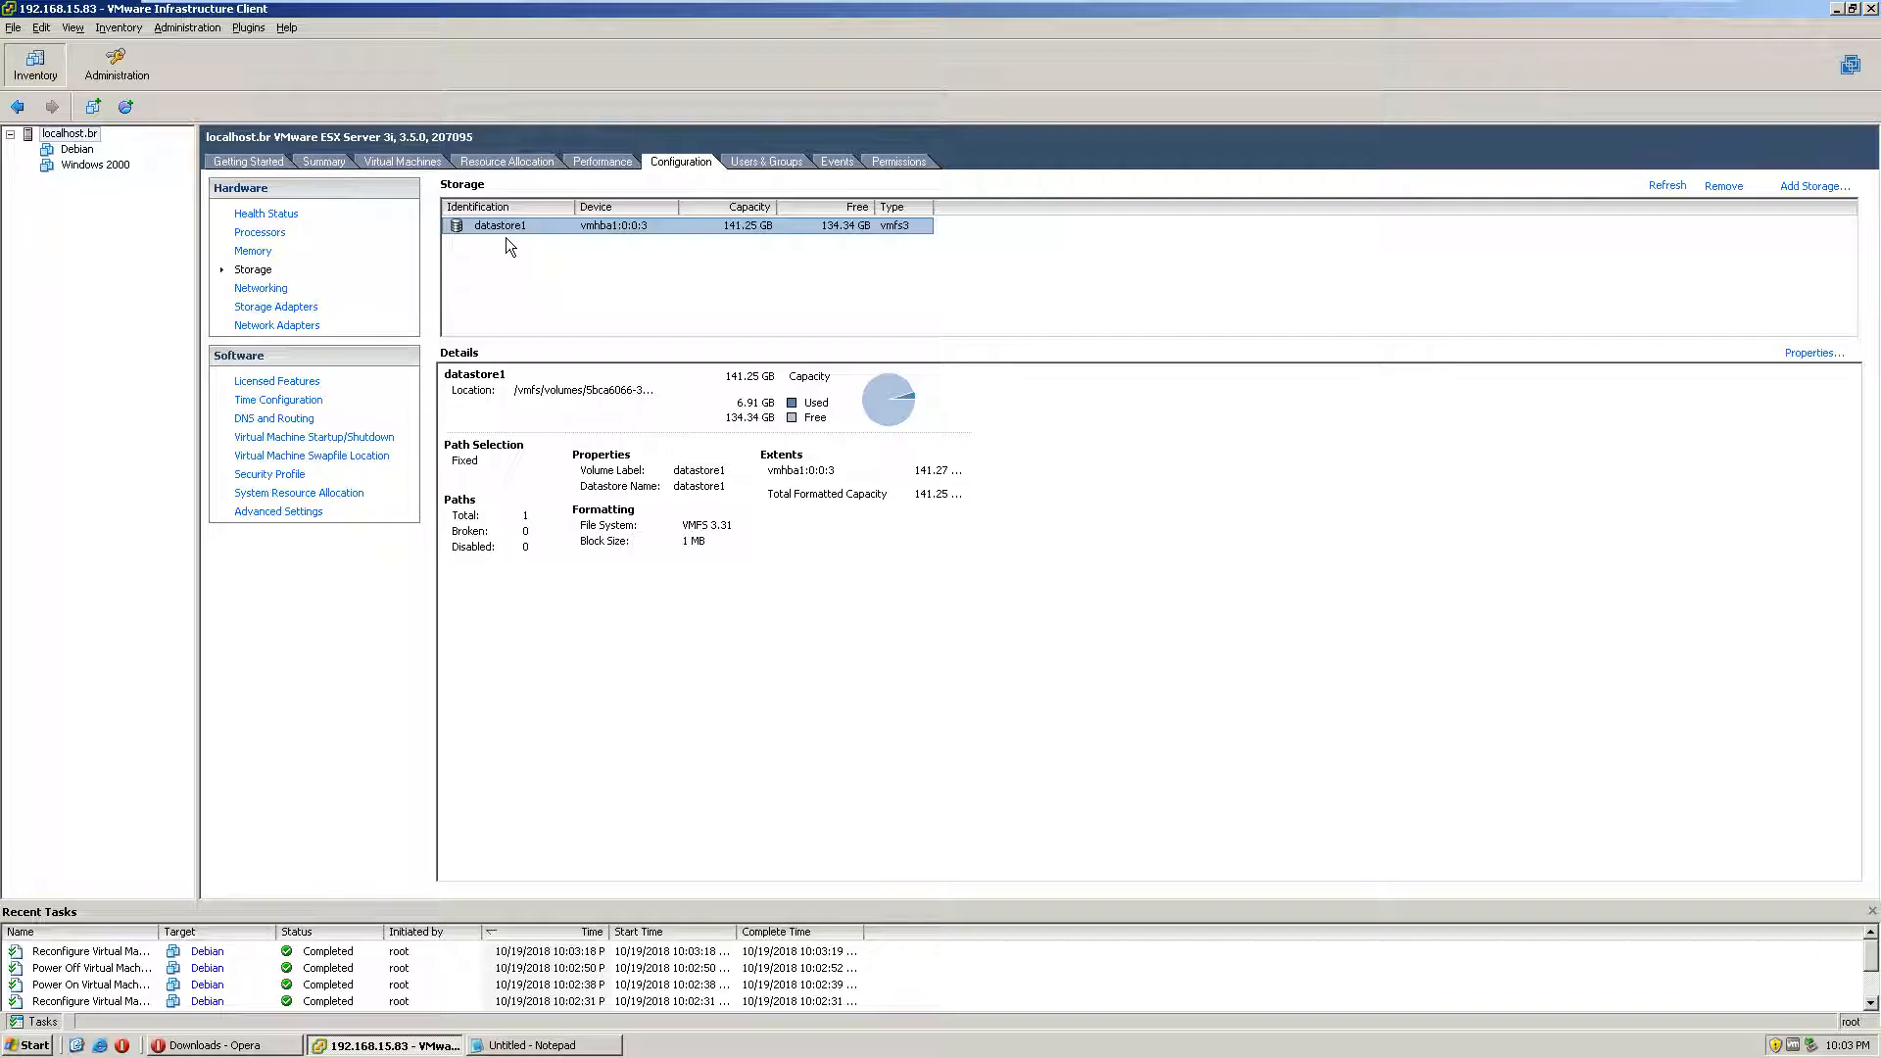
{"action": "left_click", "coordinate": [296, 217]}
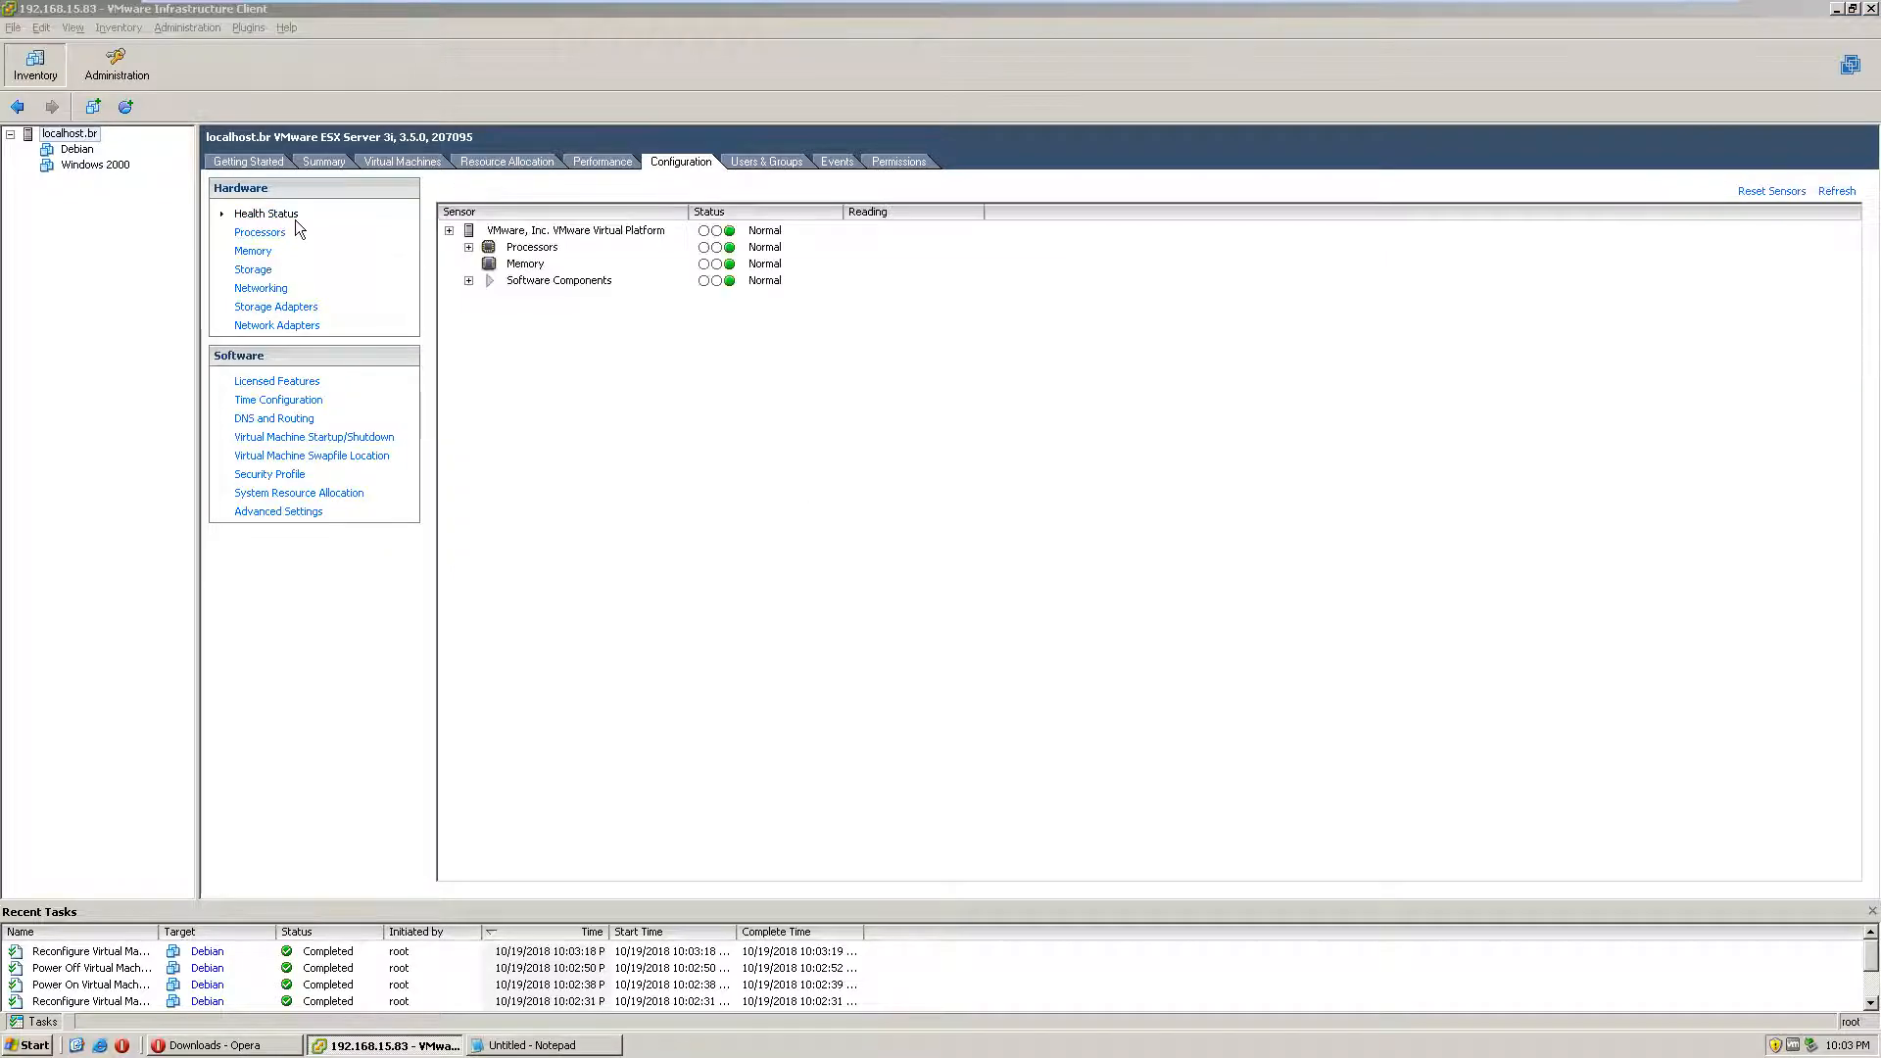
{"action": "left_click", "coordinate": [468, 281]}
{"action": "left_click", "coordinate": [592, 314]}
{"action": "left_click", "coordinate": [599, 297]}
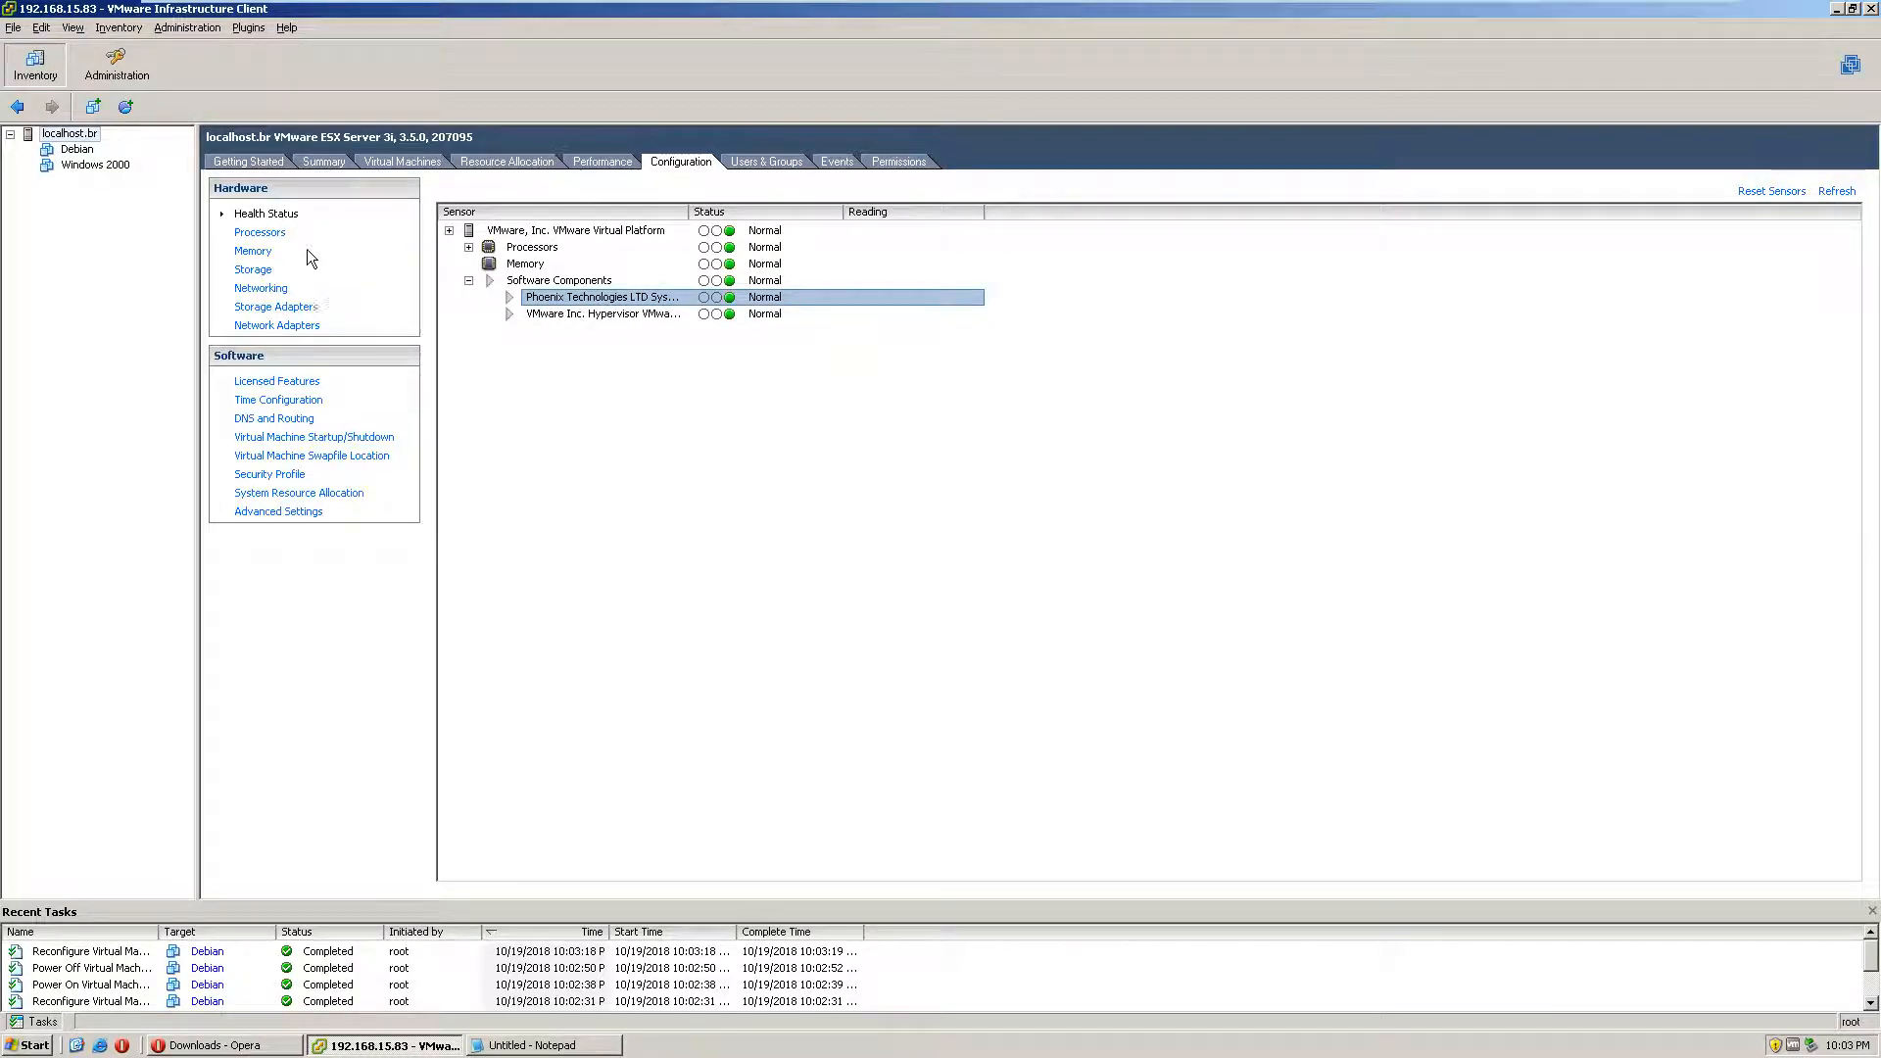
{"action": "left_click", "coordinate": [270, 234]}
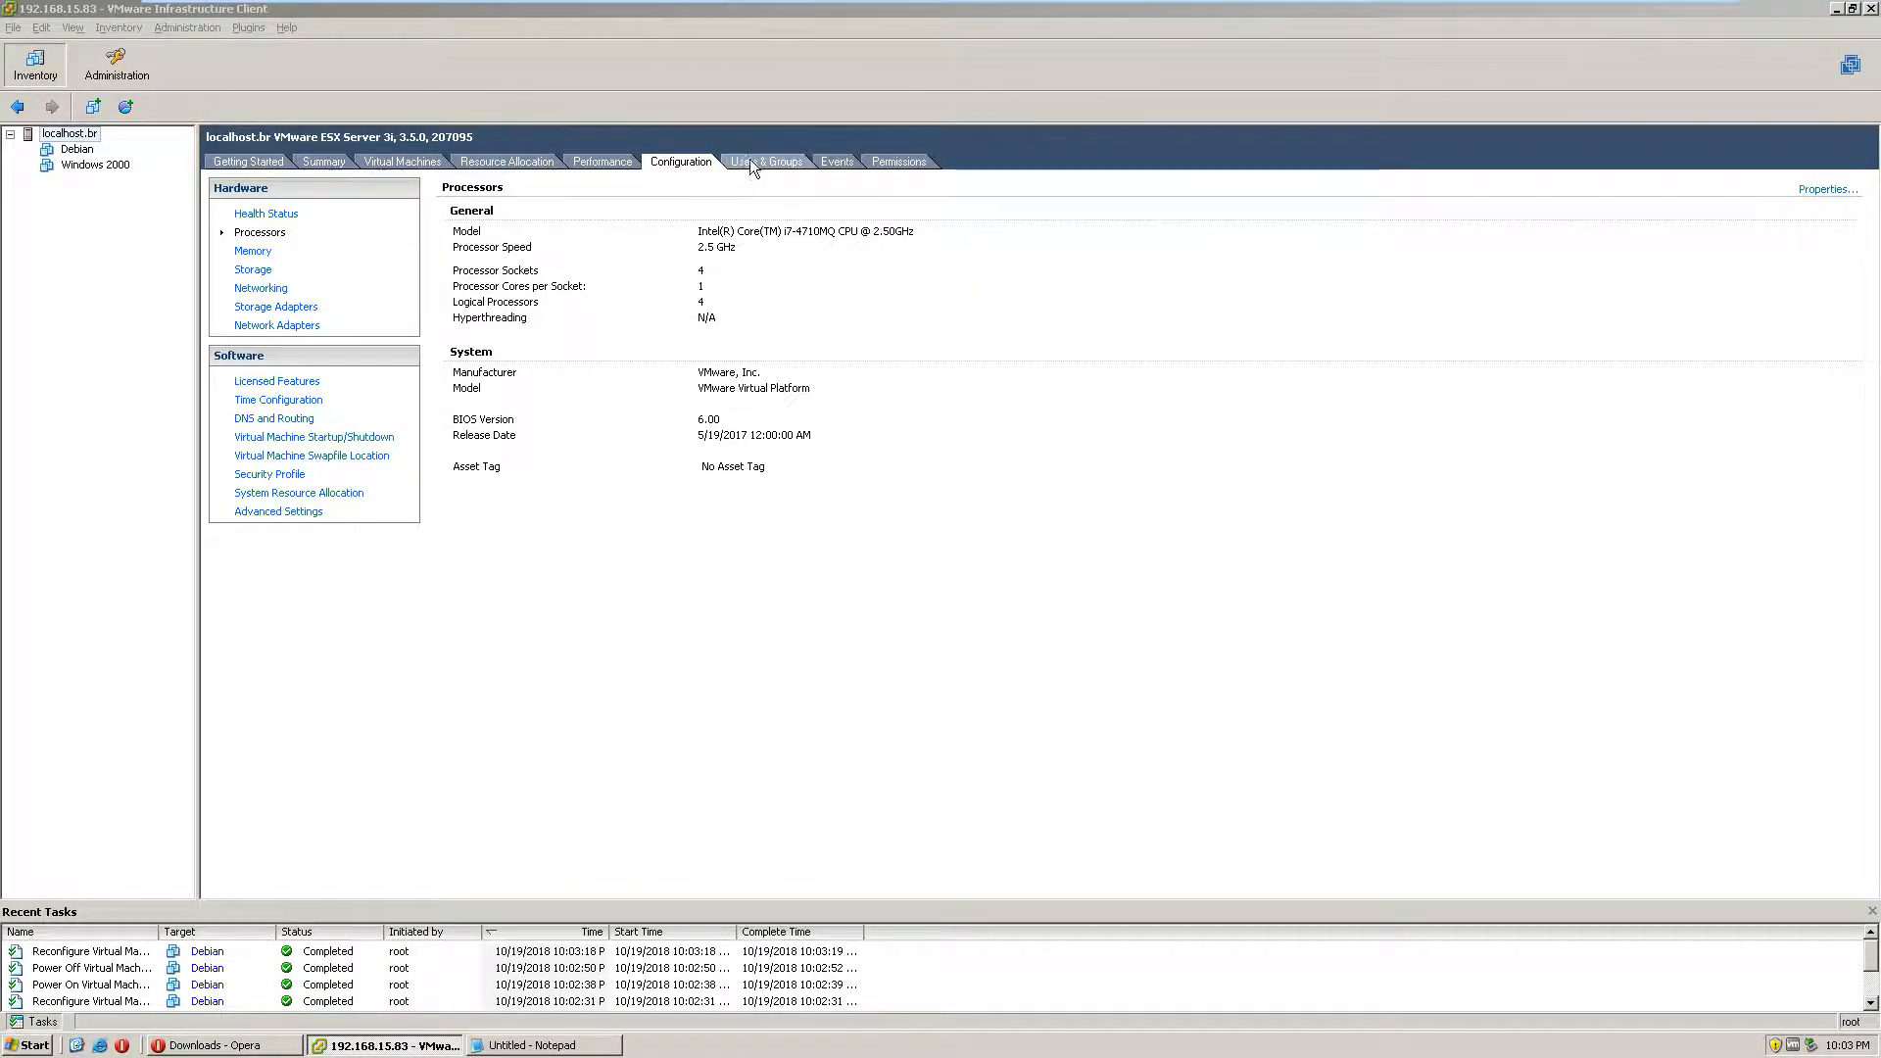
{"action": "left_click", "coordinate": [893, 161]}
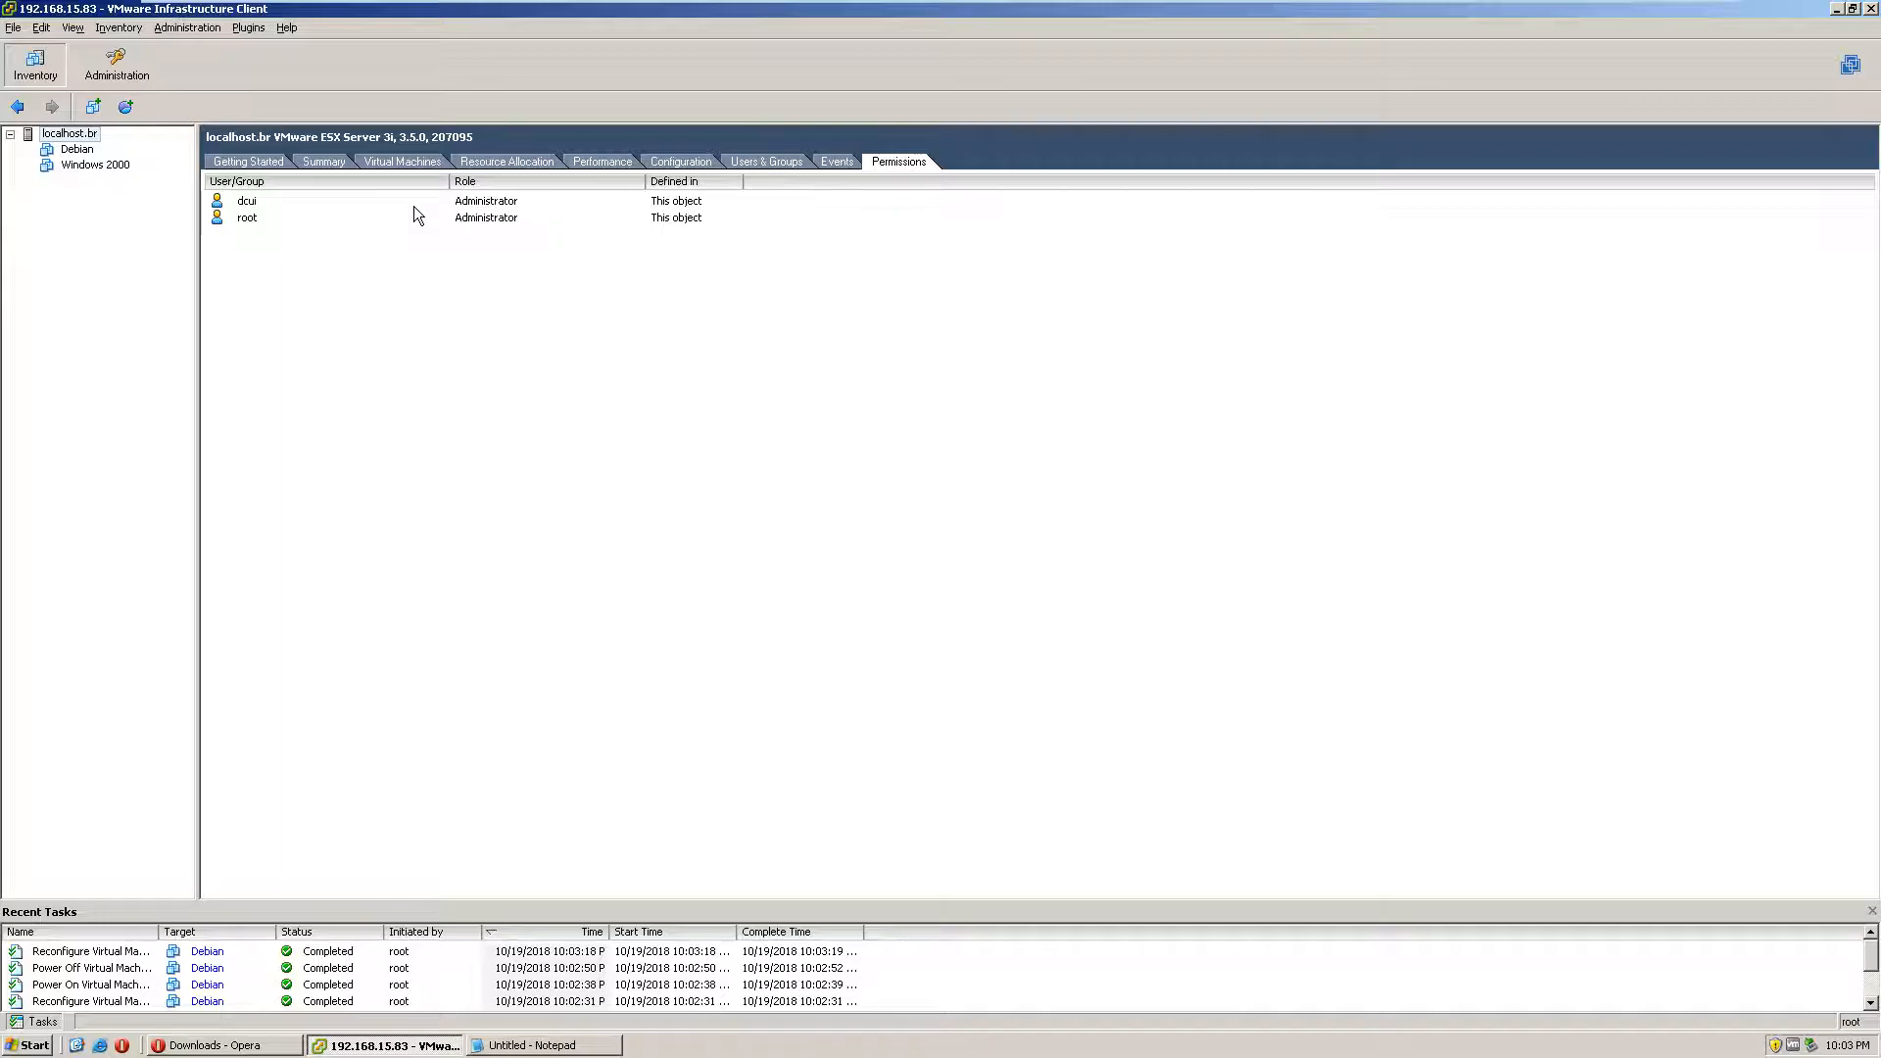
Step: Examine the host's events, users and groups, resource allocation, virtual machines, summary and getting started information
{"action": "left_click", "coordinate": [788, 161]}
{"action": "left_click", "coordinate": [838, 162]}
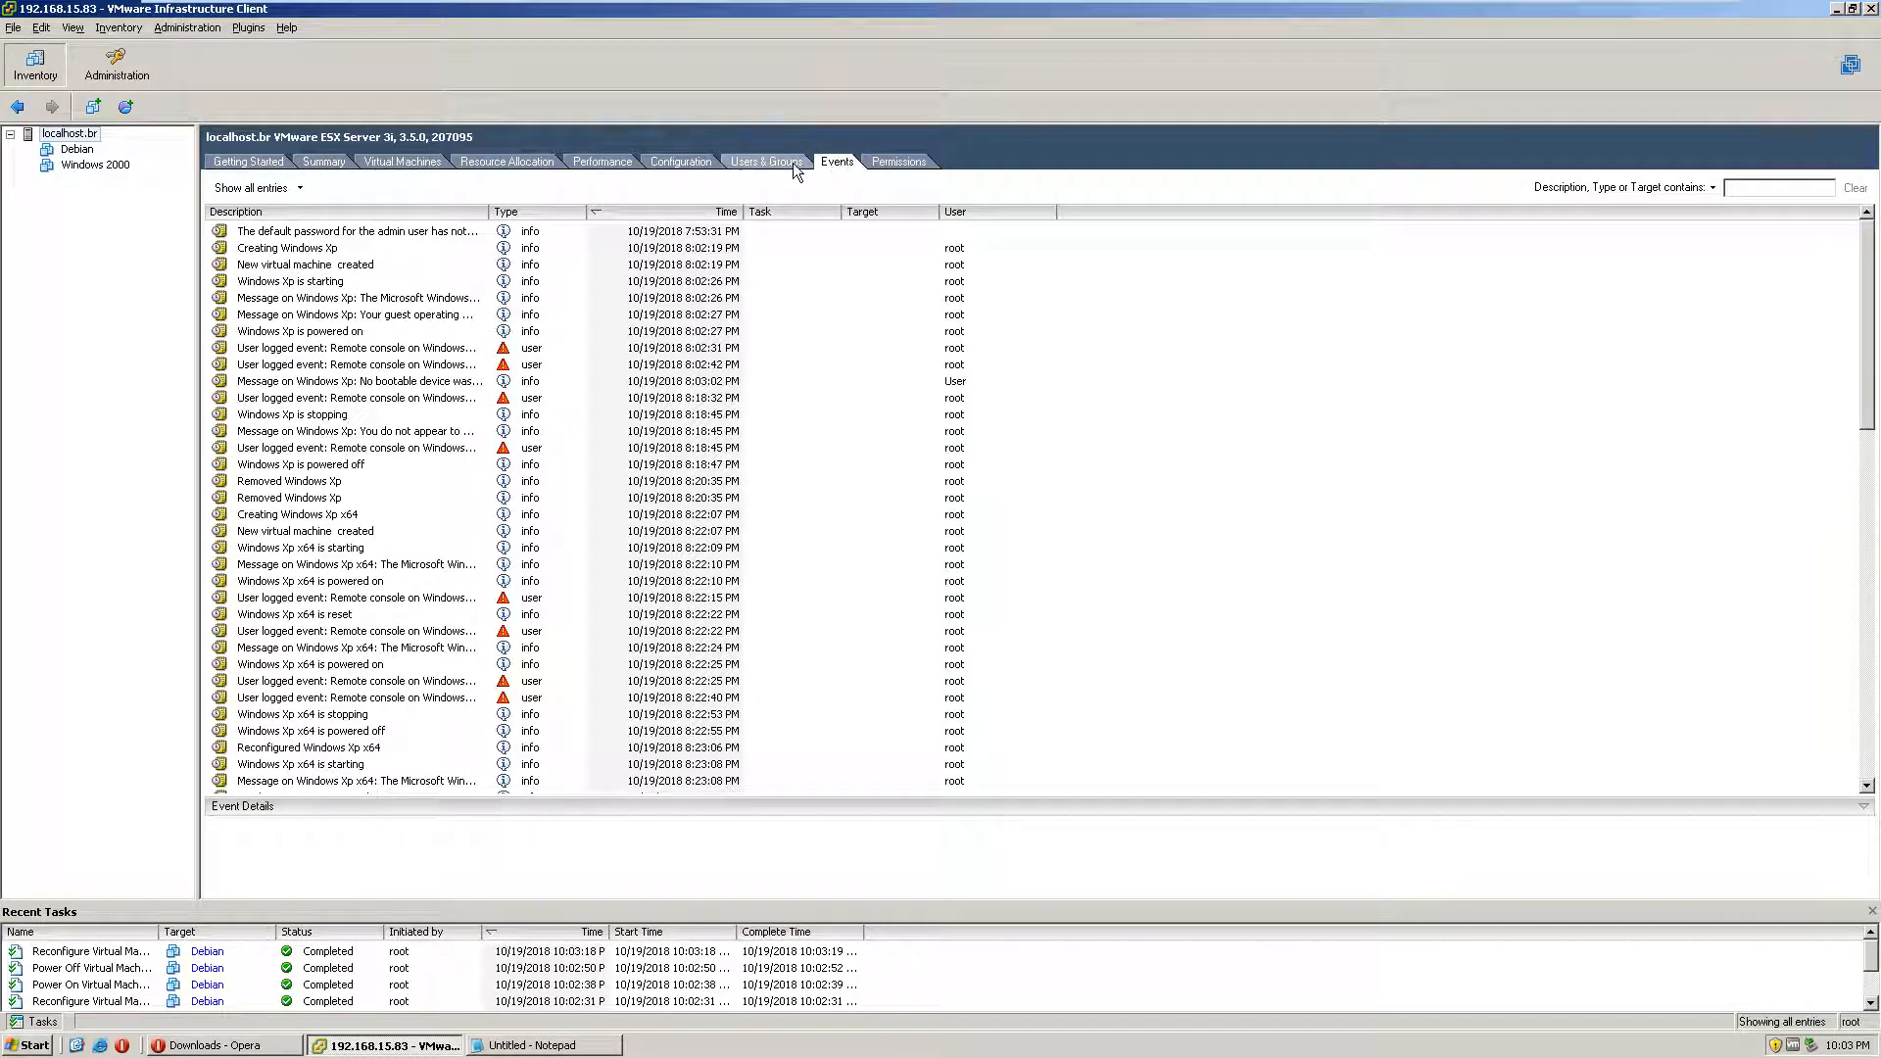
{"action": "left_click", "coordinate": [796, 165]}
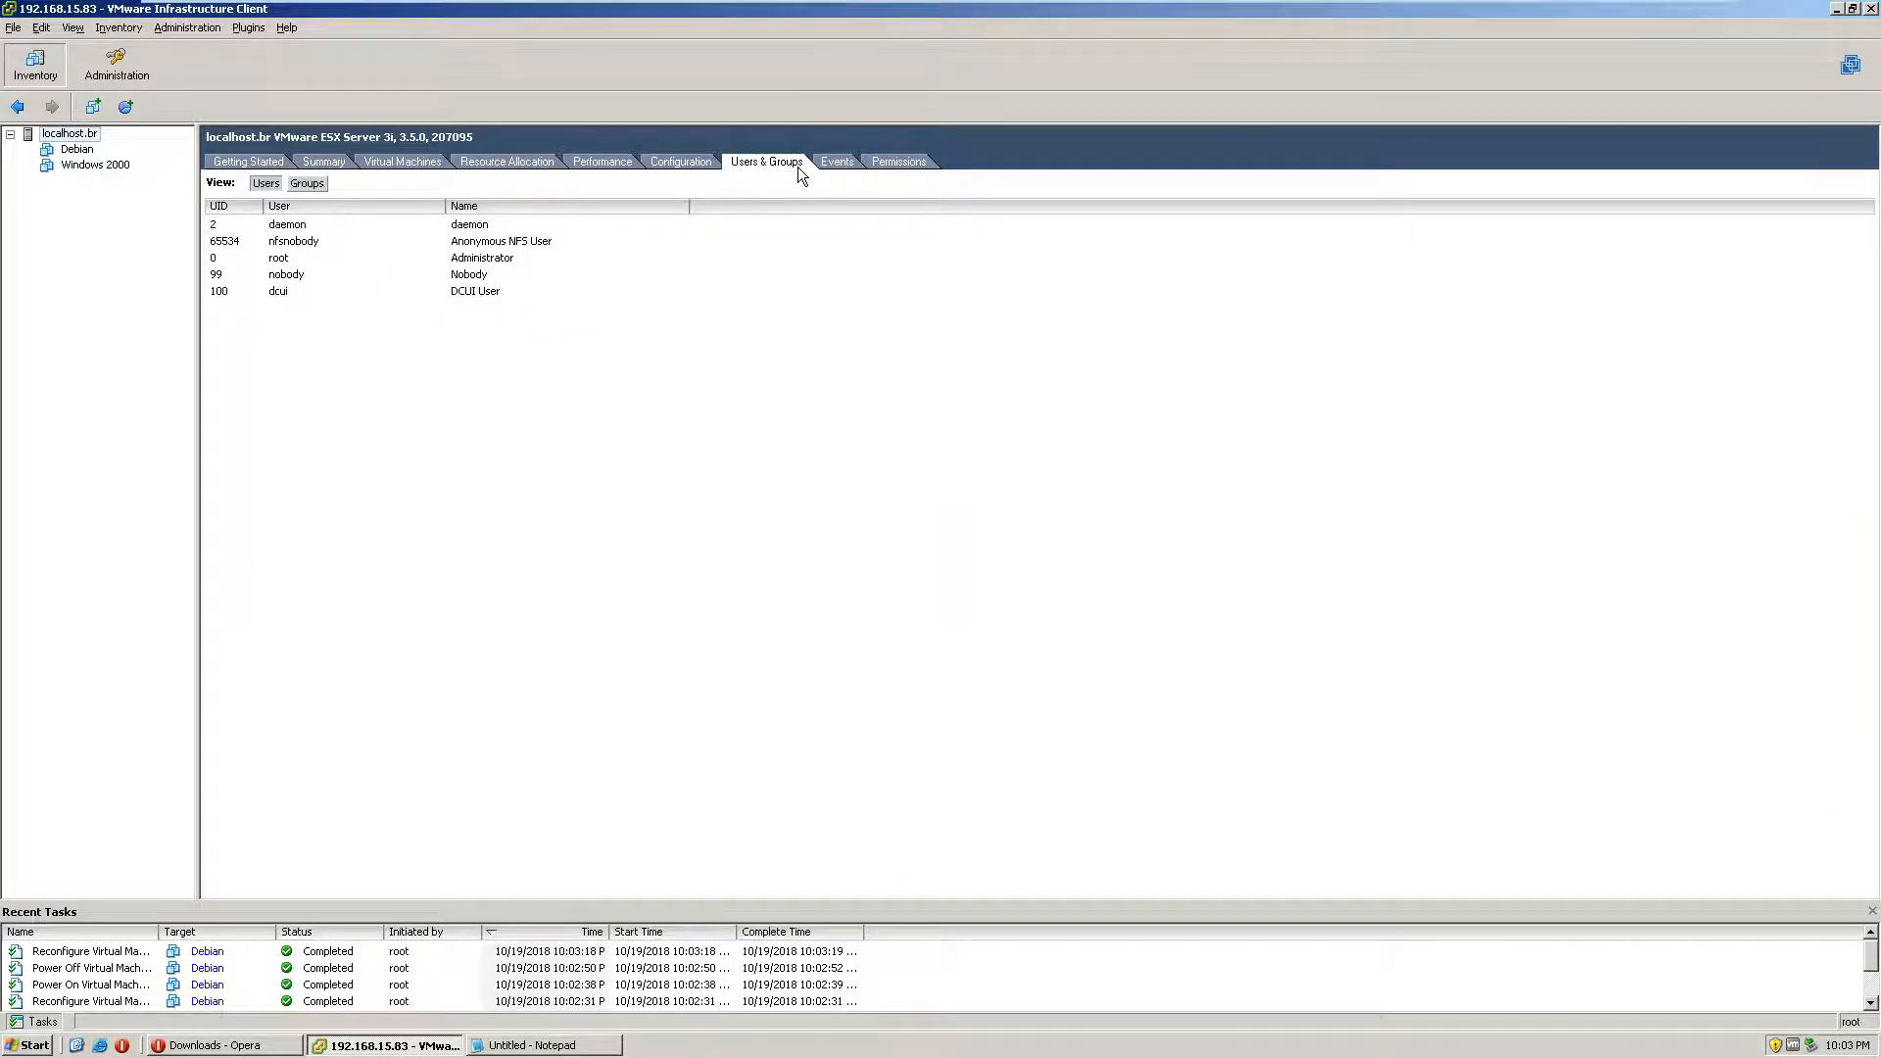
{"action": "left_click", "coordinate": [507, 162]}
{"action": "left_click", "coordinate": [401, 161]}
{"action": "left_click", "coordinate": [324, 163]}
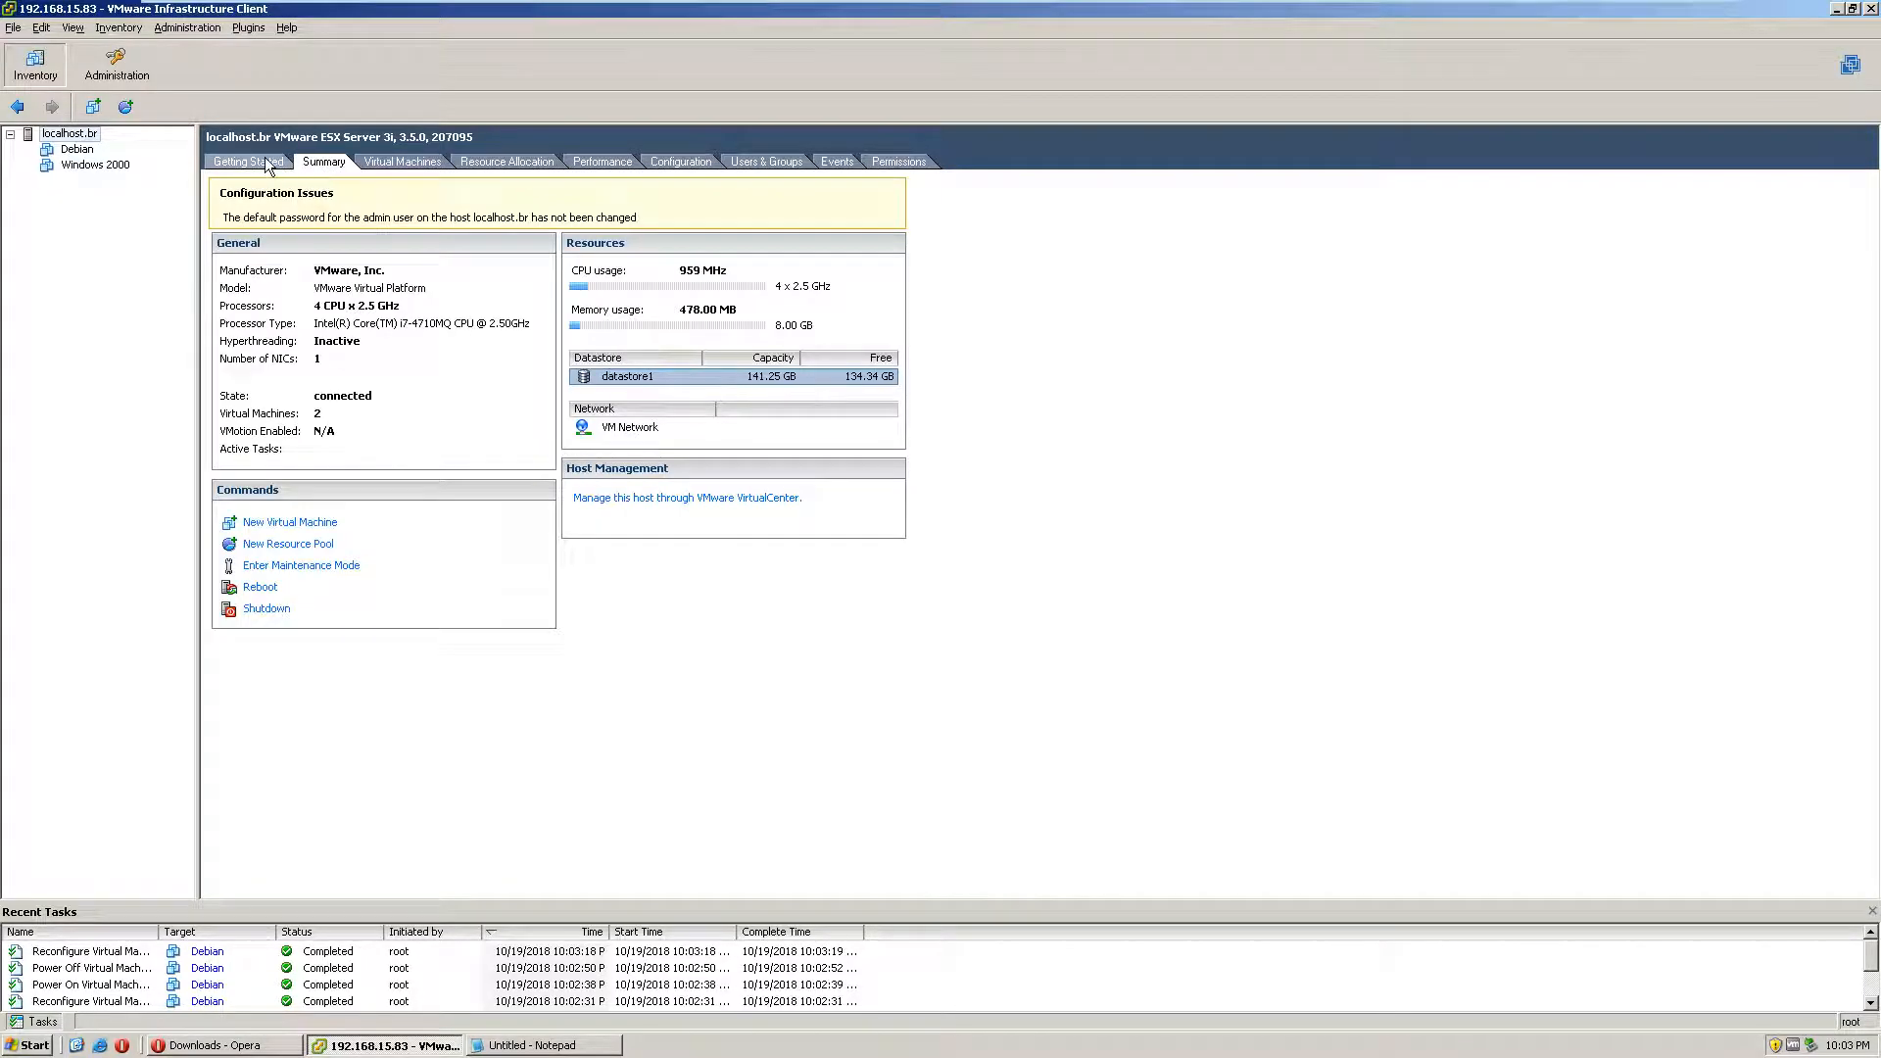
{"action": "left_click", "coordinate": [268, 163]}
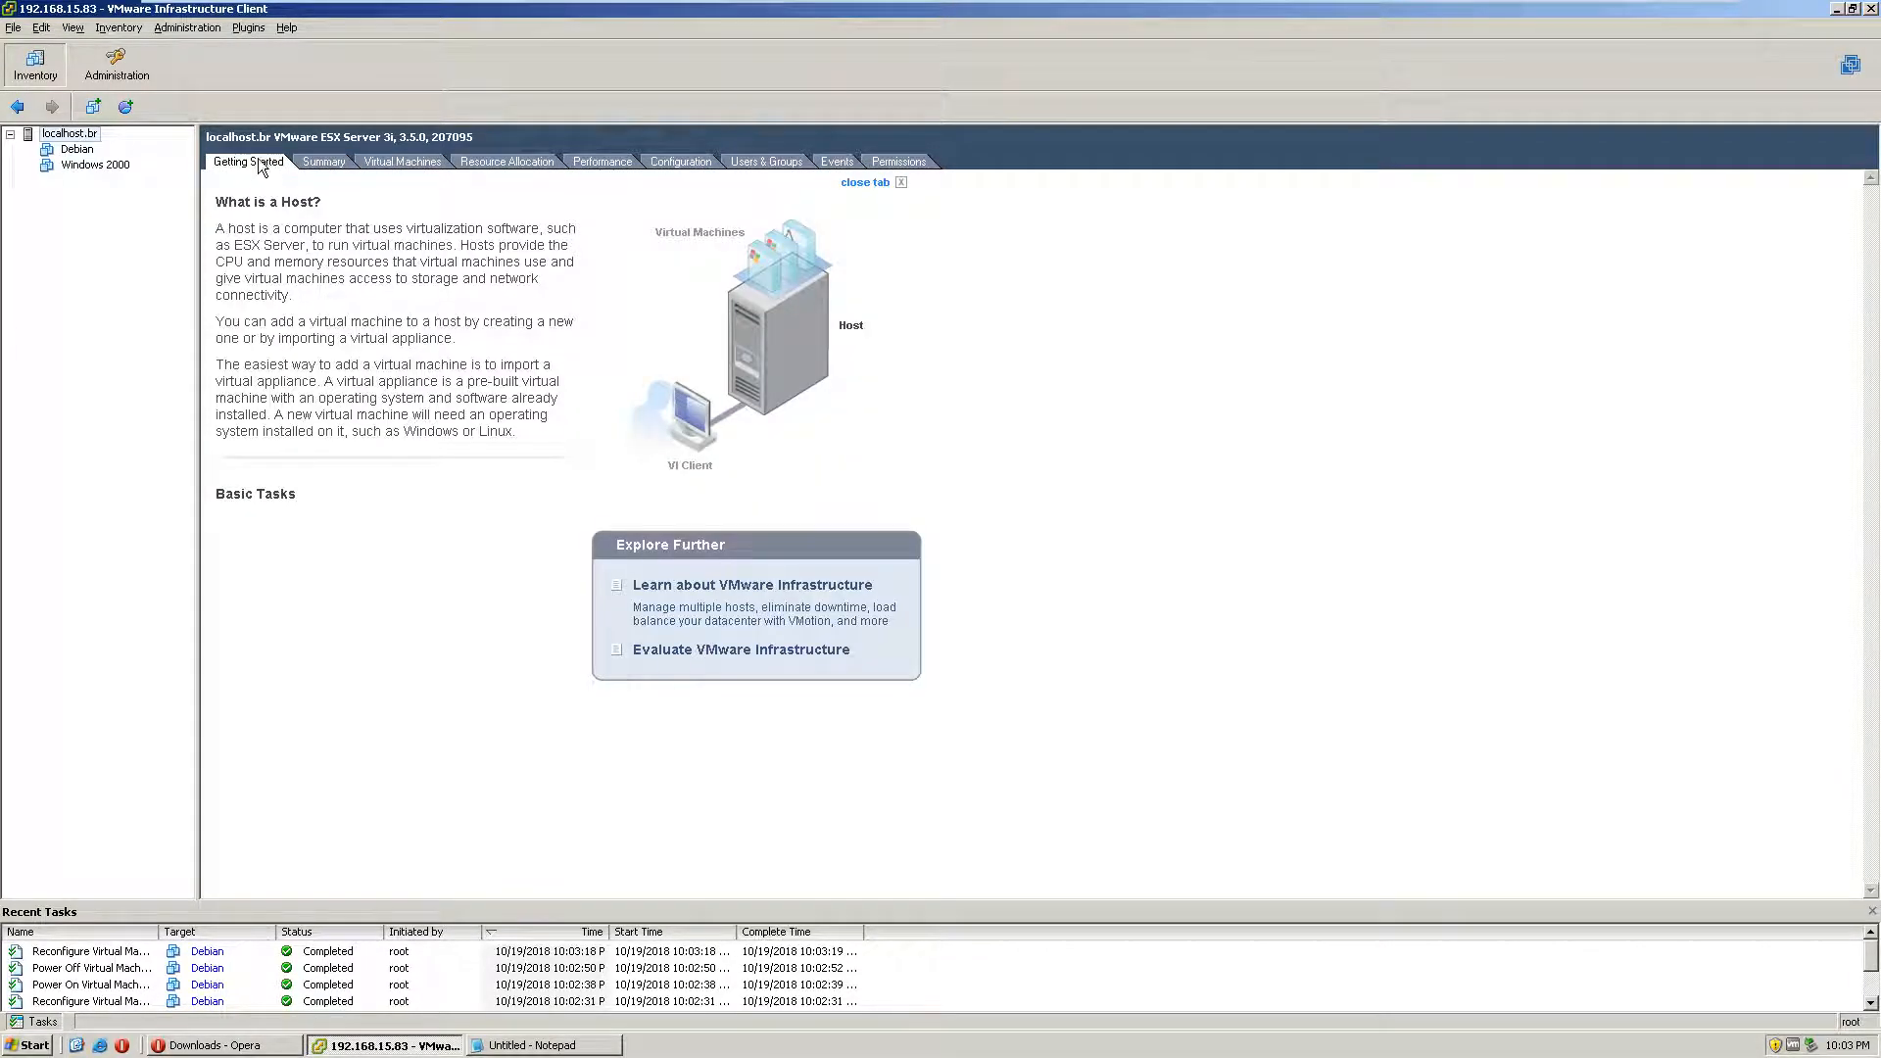
Step: Power on the Debian virtual machine and open its console
{"action": "right_click", "coordinate": [69, 153]}
{"action": "left_click", "coordinate": [107, 160]}
{"action": "right_click", "coordinate": [76, 151]}
{"action": "left_click", "coordinate": [125, 329]}
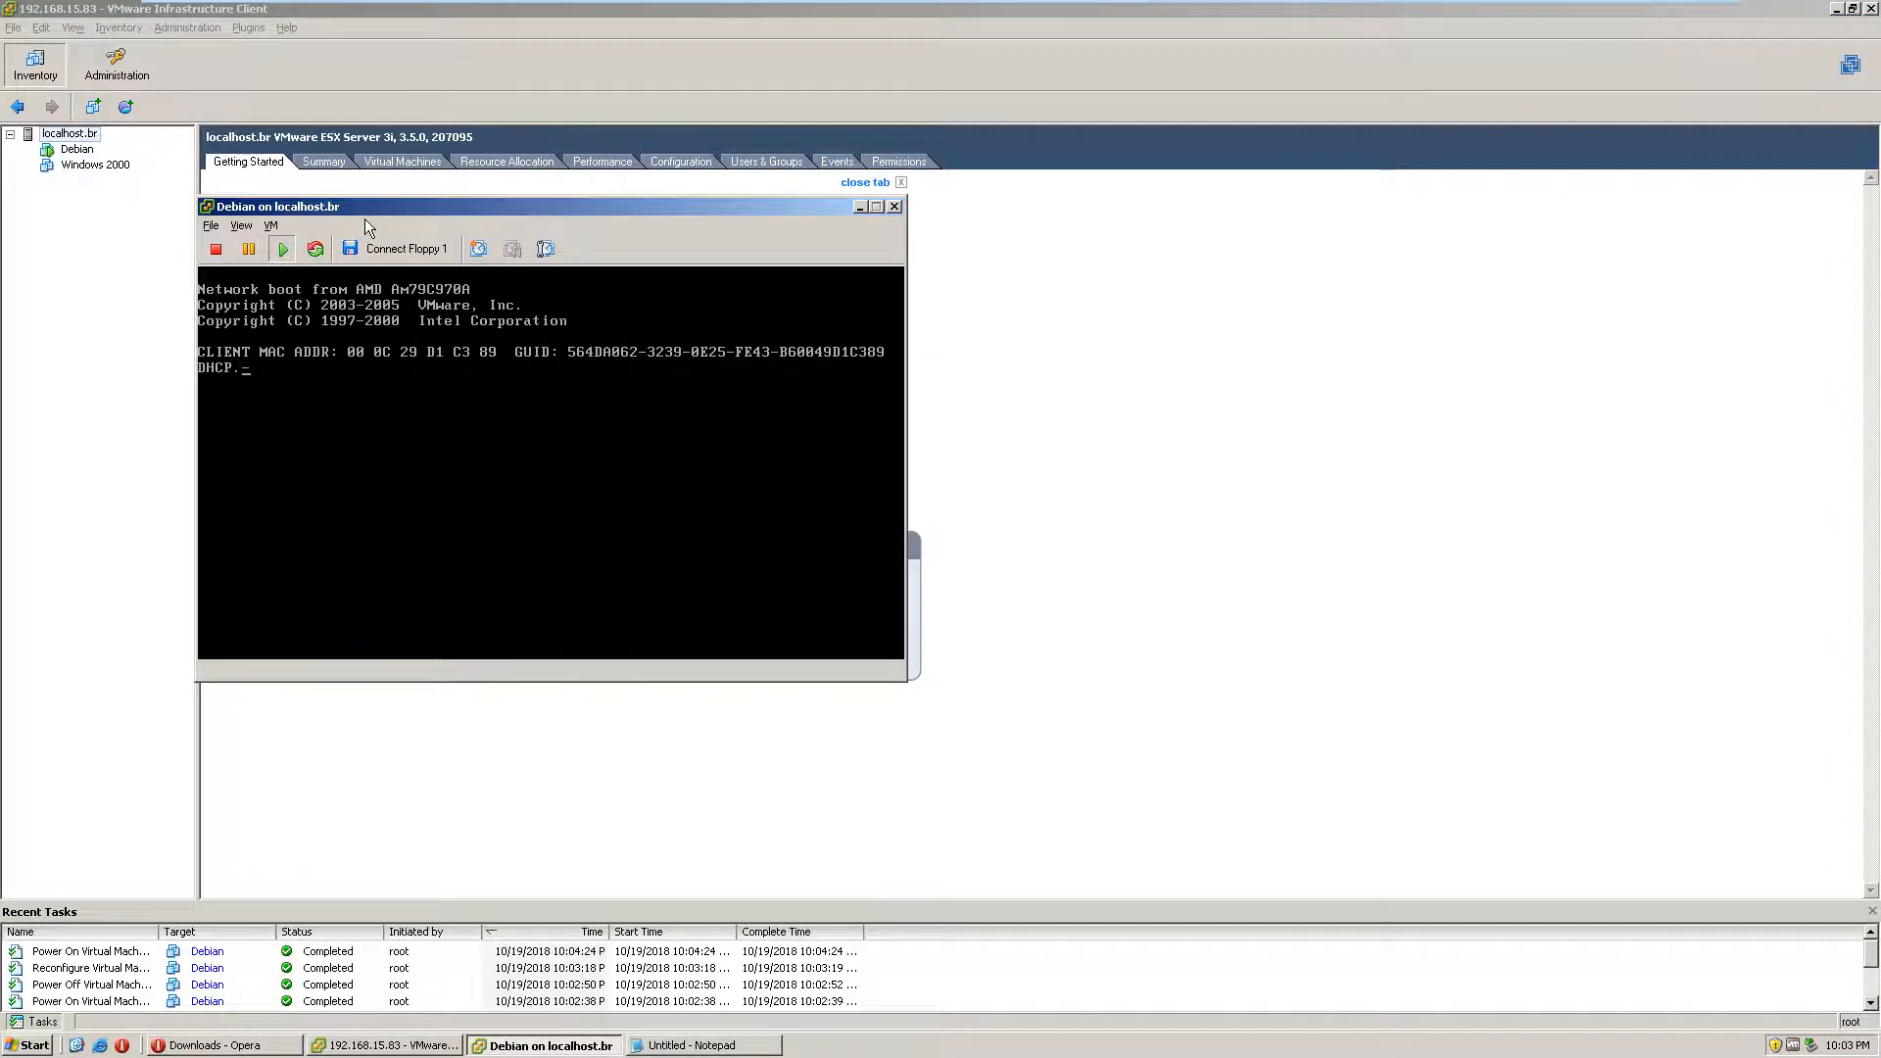
Step: Move the Debian console window clear of the inventory and reset the virtual machine four times to retry its boot
{"action": "left_click_drag", "start_coordinate": [360, 207], "coordinate": [590, 284]}
{"action": "left_click", "coordinate": [548, 327]}
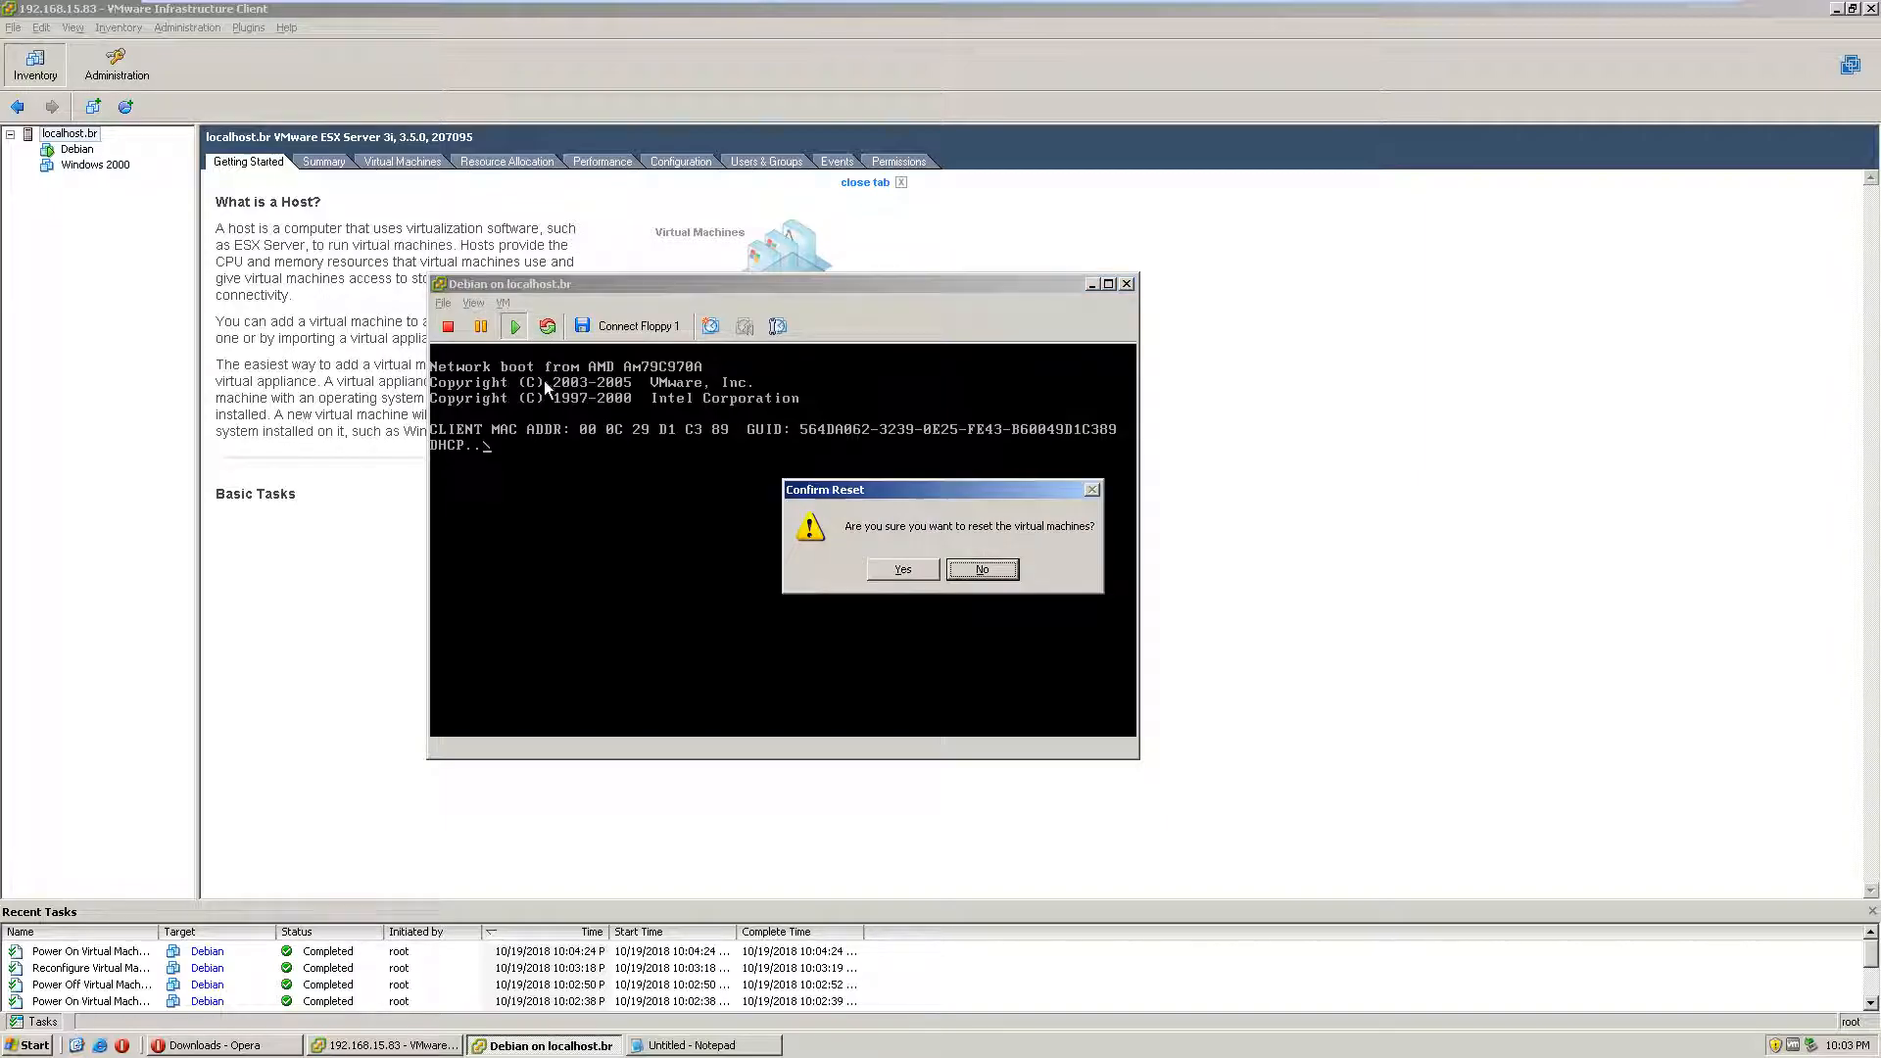
{"action": "left_click", "coordinate": [884, 568]}
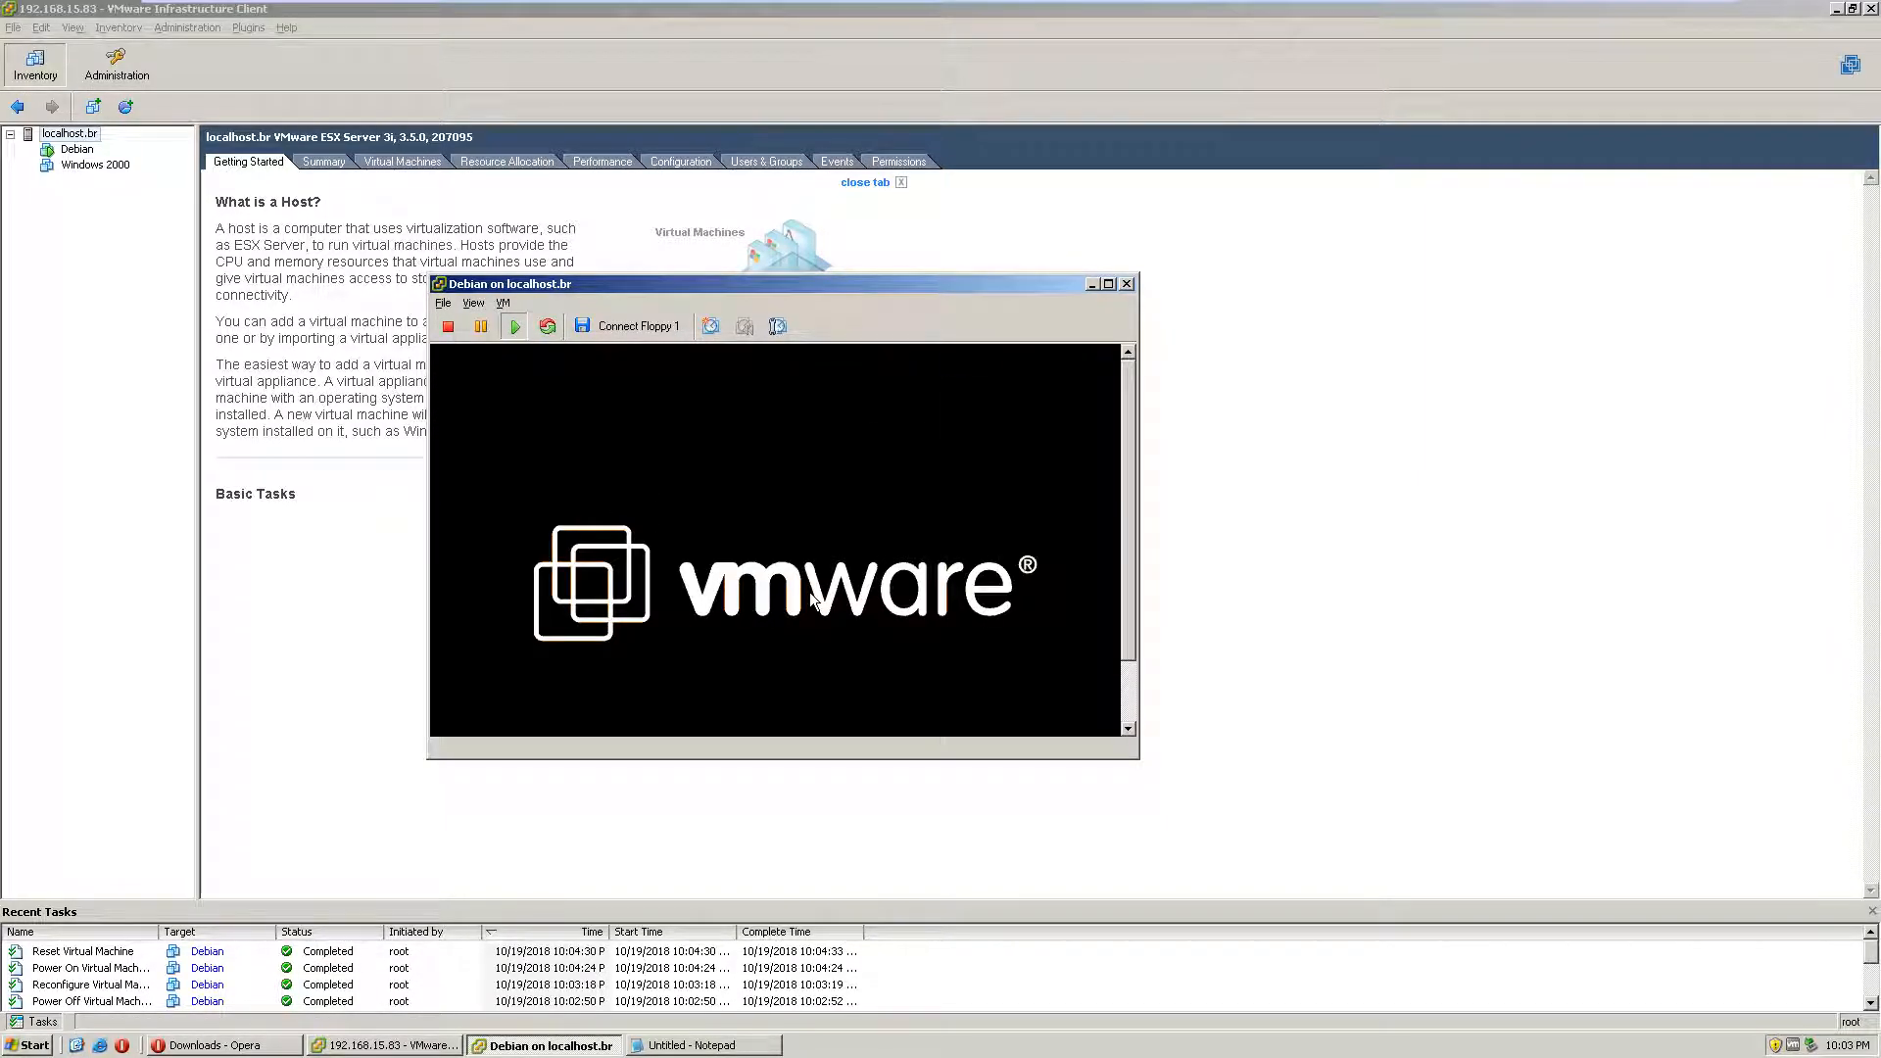
{"action": "left_click", "coordinate": [544, 329]}
{"action": "left_click", "coordinate": [886, 568]}
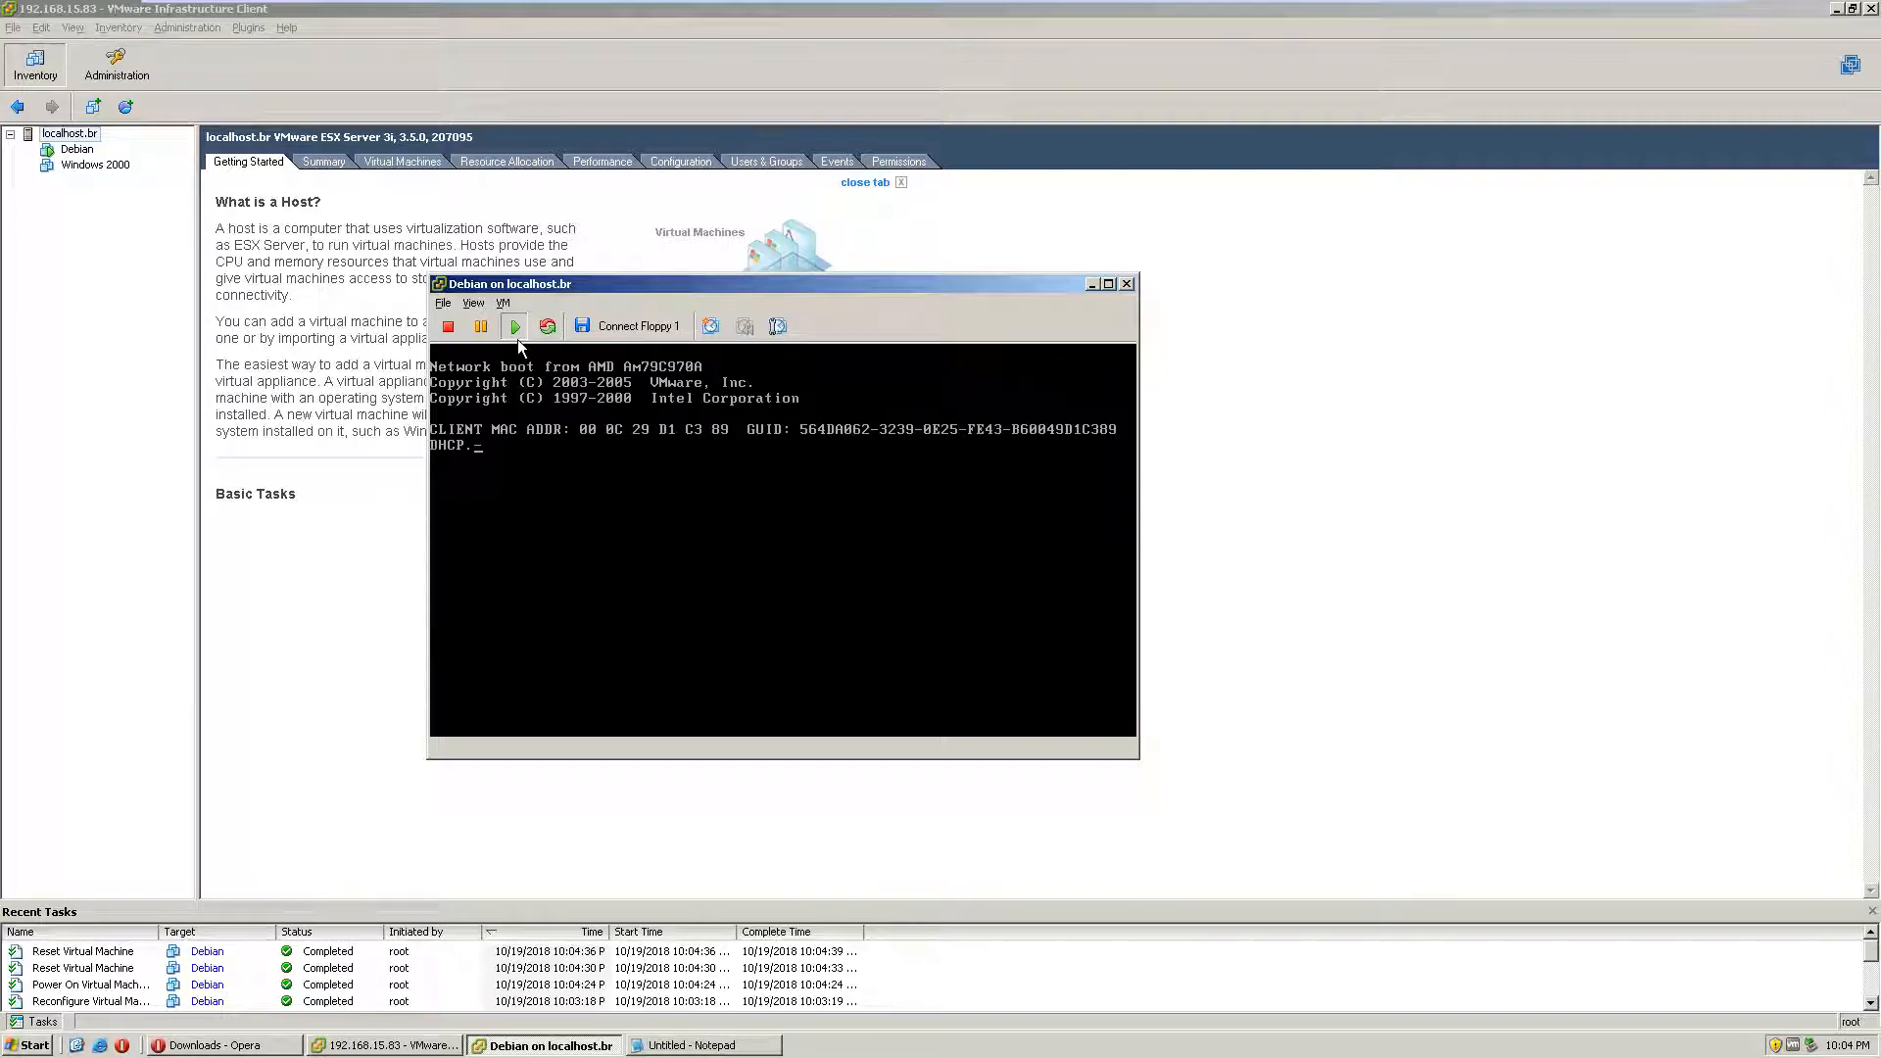
{"action": "left_click", "coordinate": [547, 329]}
{"action": "left_click", "coordinate": [896, 568]}
{"action": "left_click", "coordinate": [547, 326]}
{"action": "left_click", "coordinate": [906, 566]}
Step: Exit the Debian console and power off the Debian virtual machine, confirming the power-off
{"action": "left_click", "coordinate": [443, 302]}
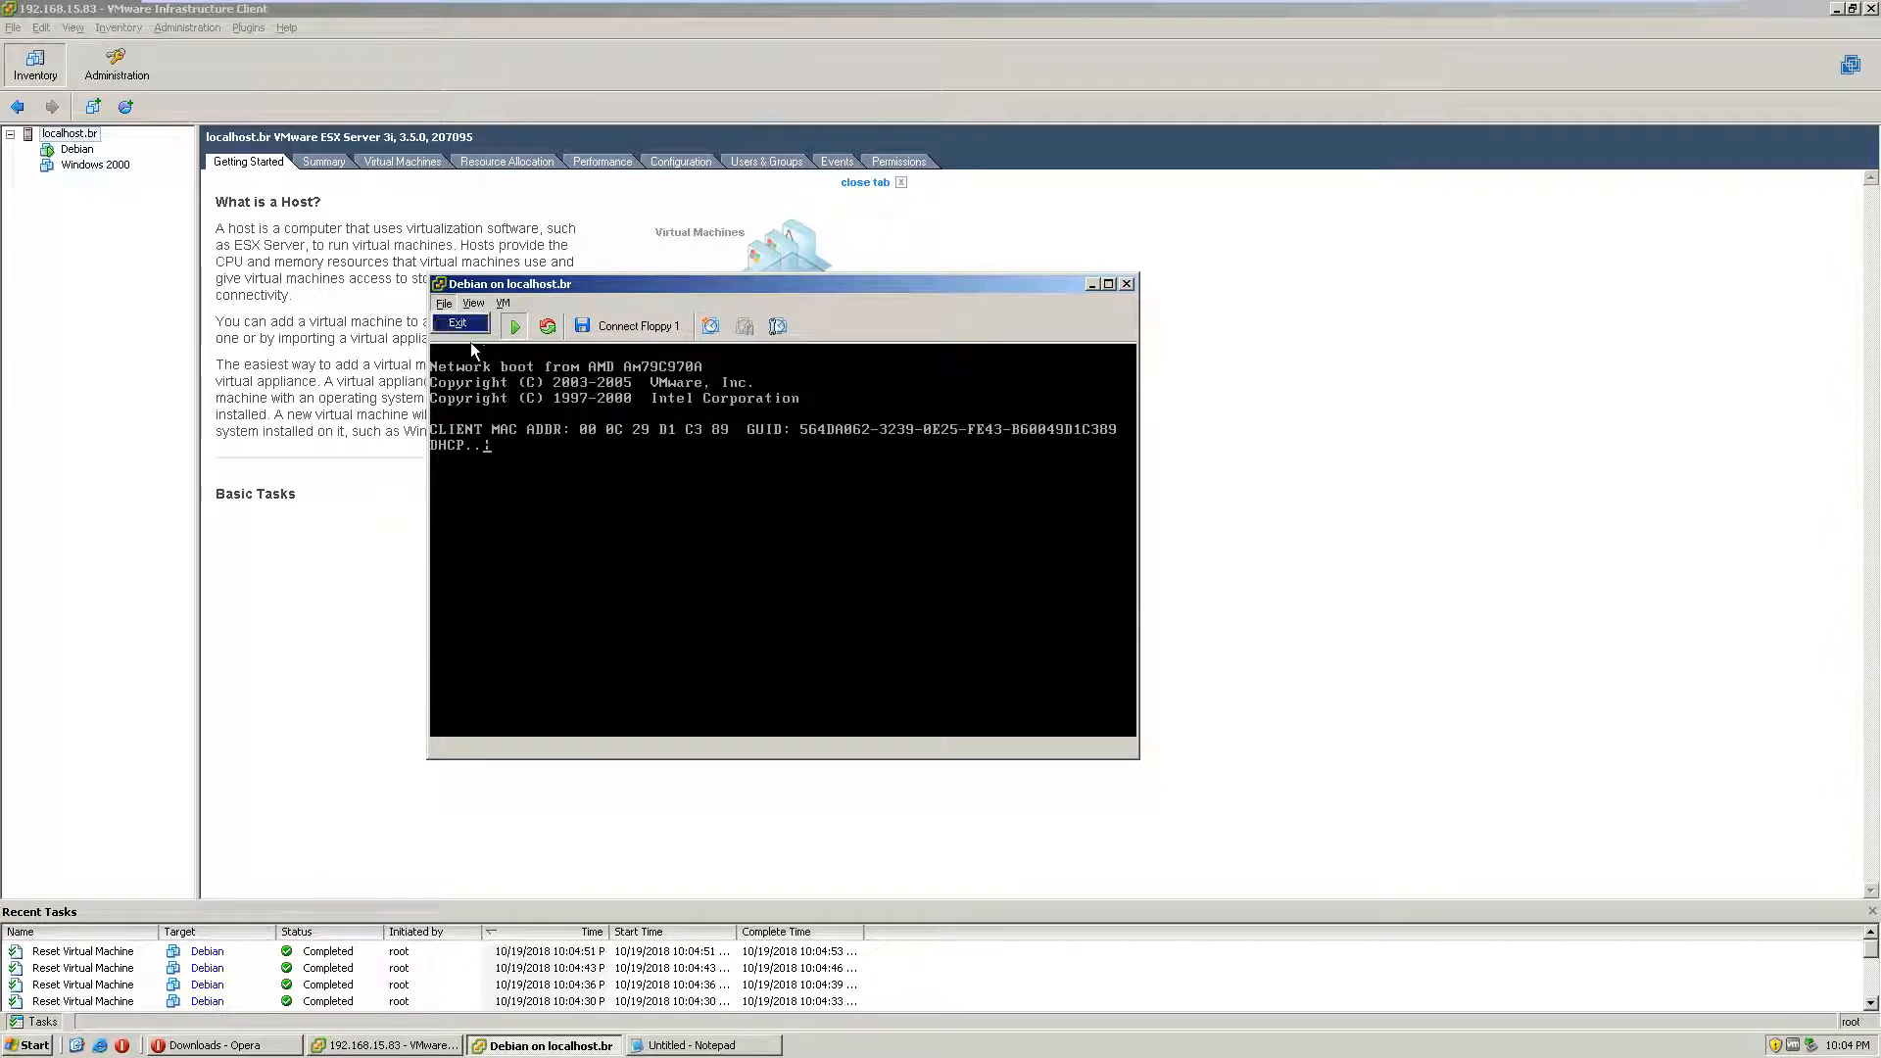
{"action": "left_click", "coordinate": [456, 324]}
{"action": "right_click", "coordinate": [79, 153]}
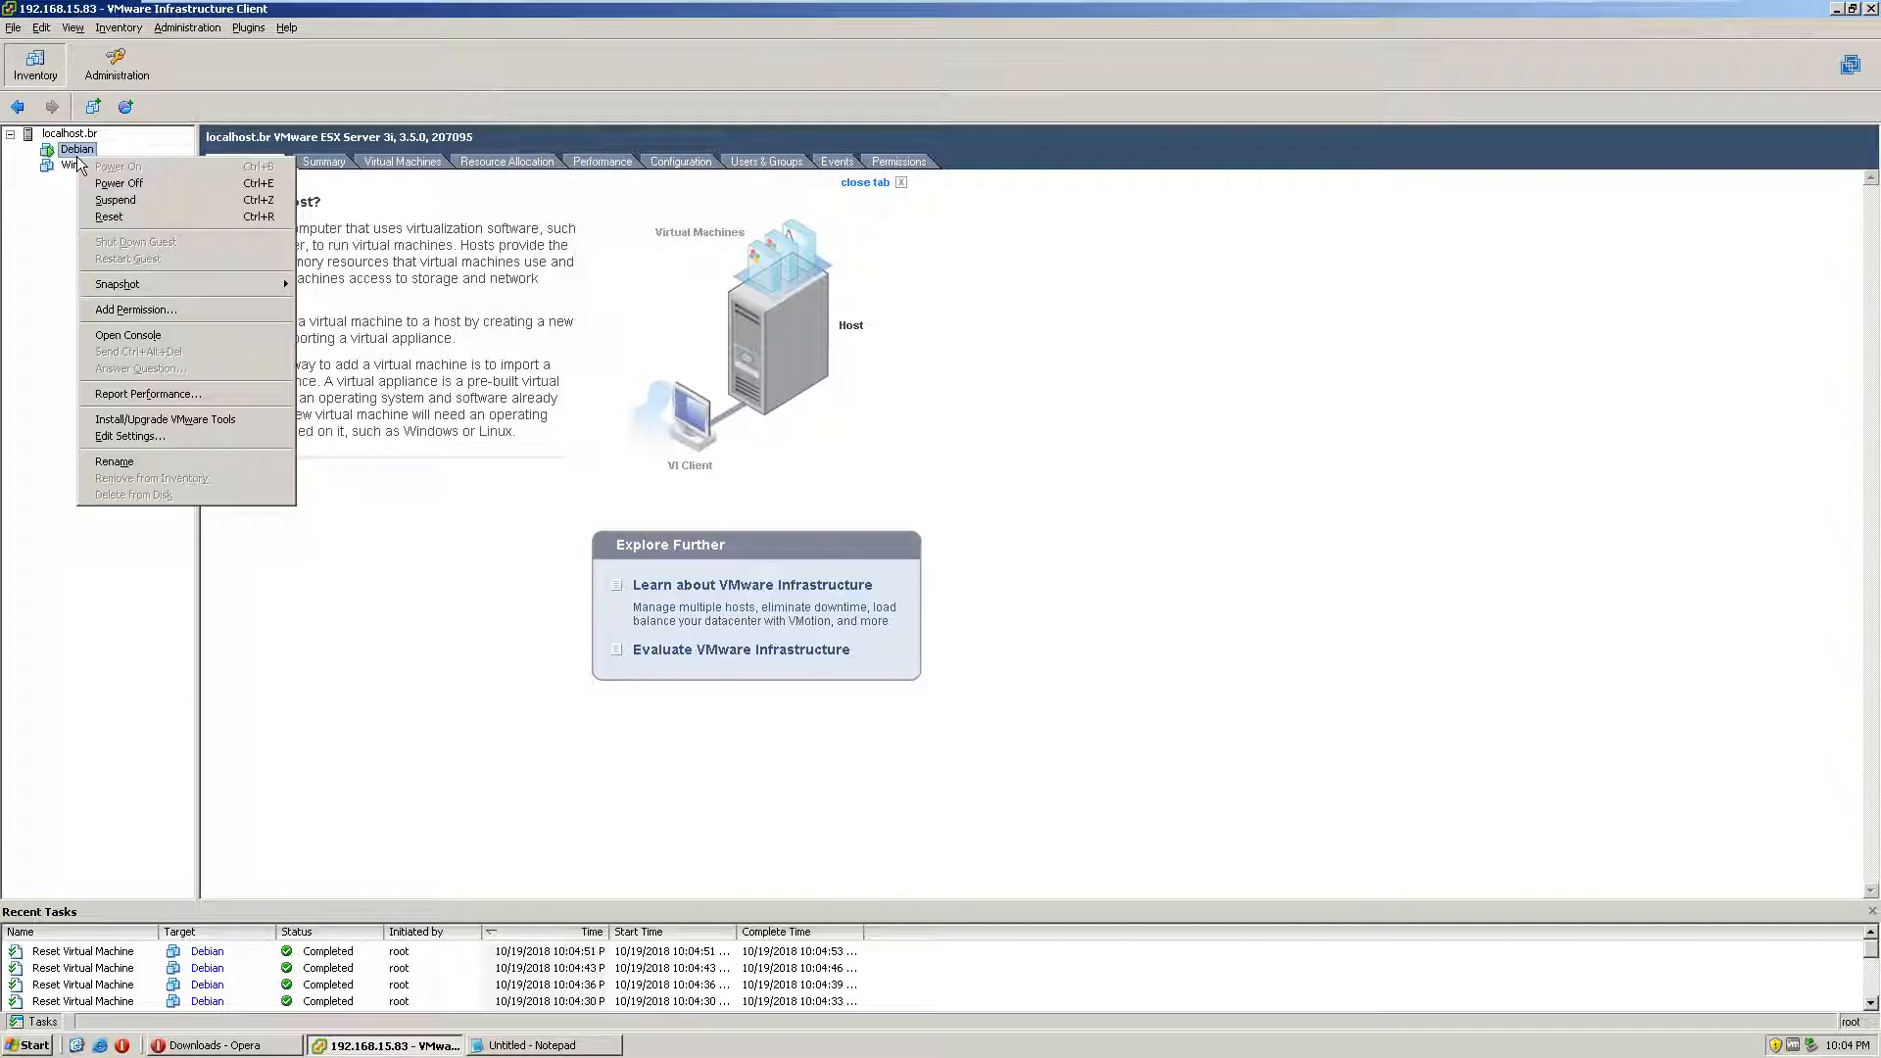
{"action": "left_click", "coordinate": [119, 183]}
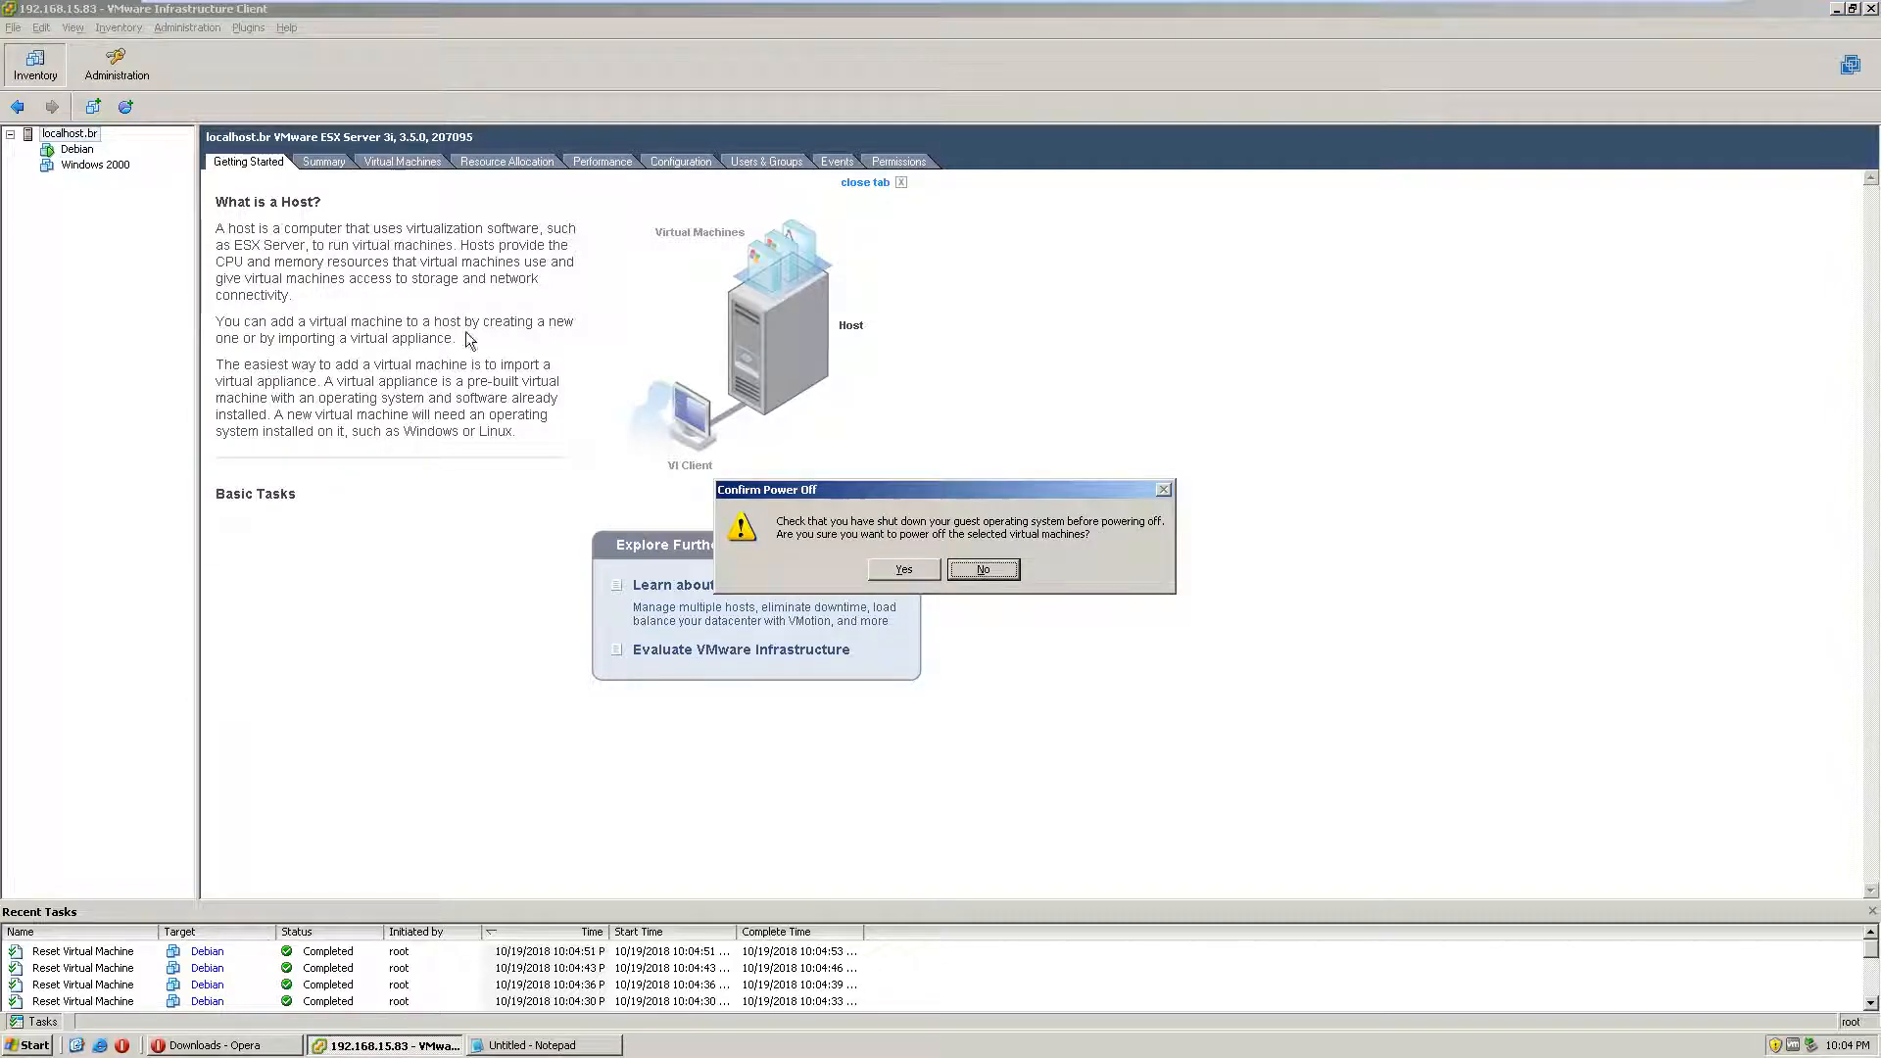
{"action": "left_click", "coordinate": [875, 586]}
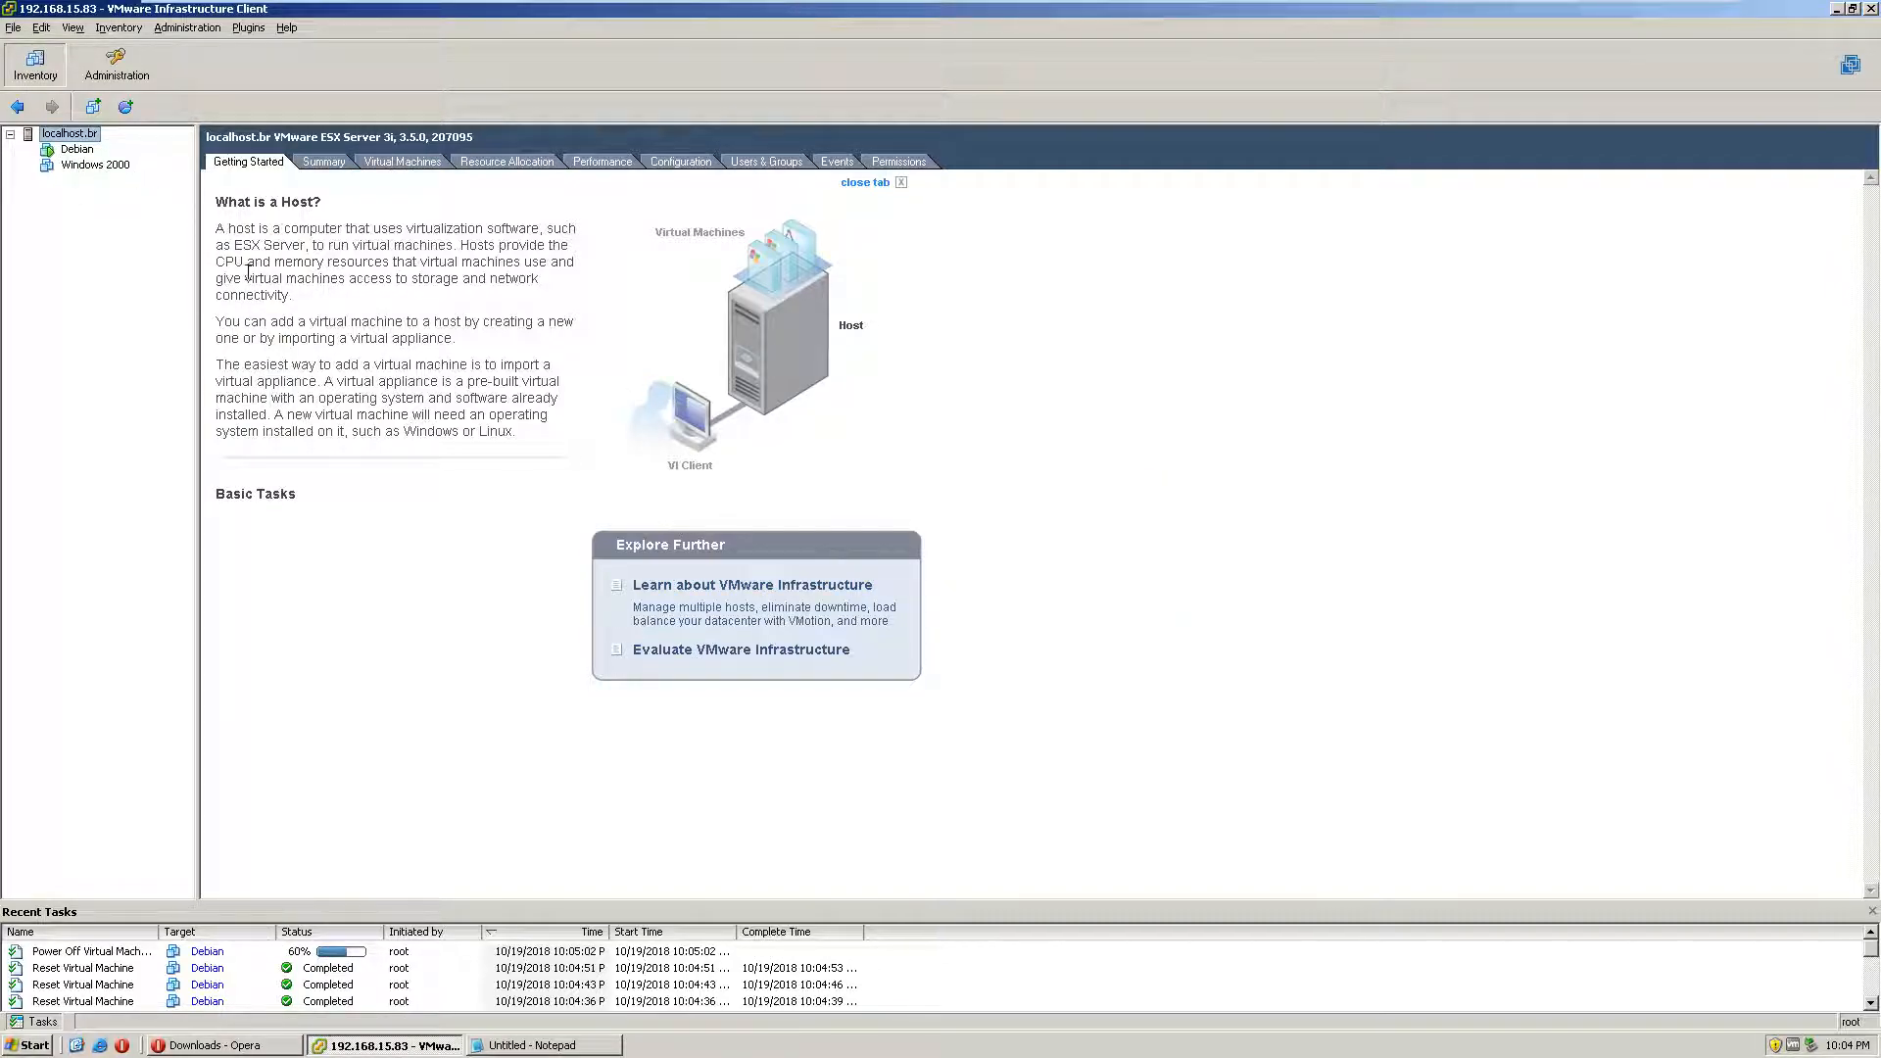
Step: Browse datastore1 from the host's summary and open its Debian folder
{"action": "left_click", "coordinate": [322, 163]}
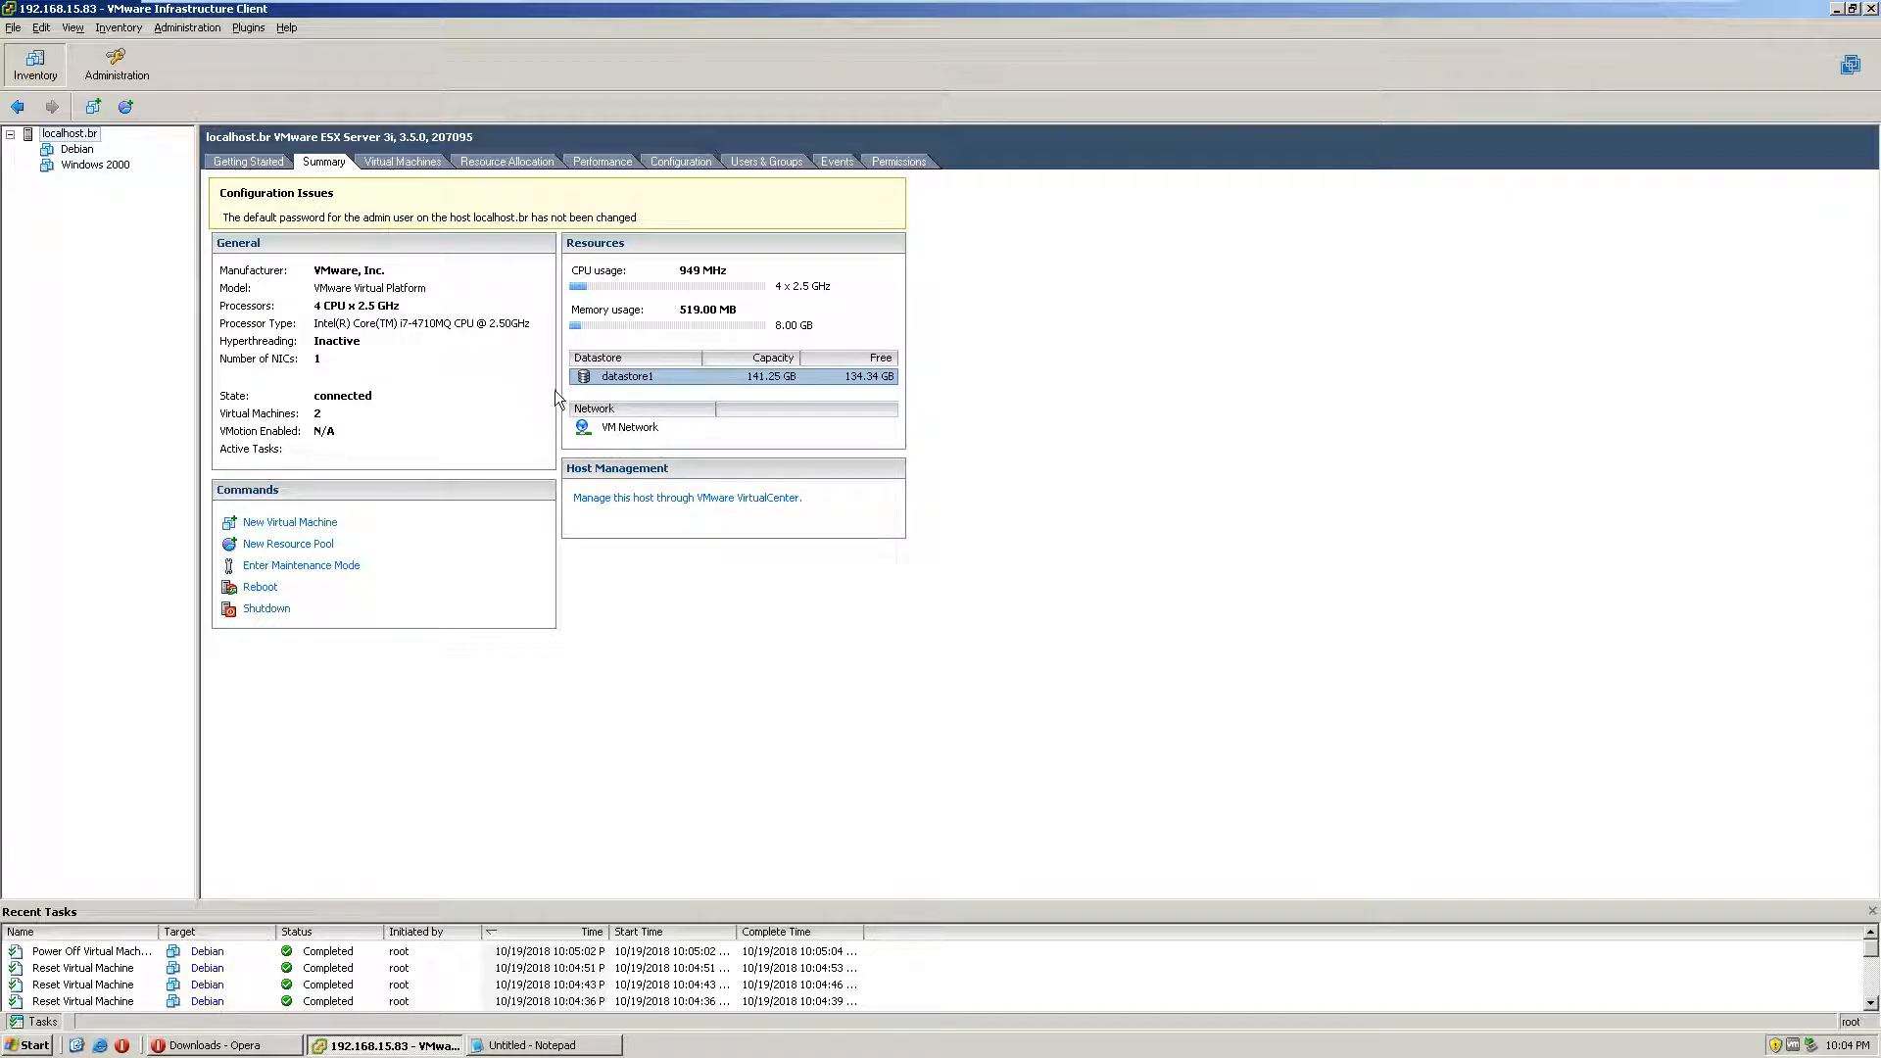
{"action": "double_click", "coordinate": [607, 376]}
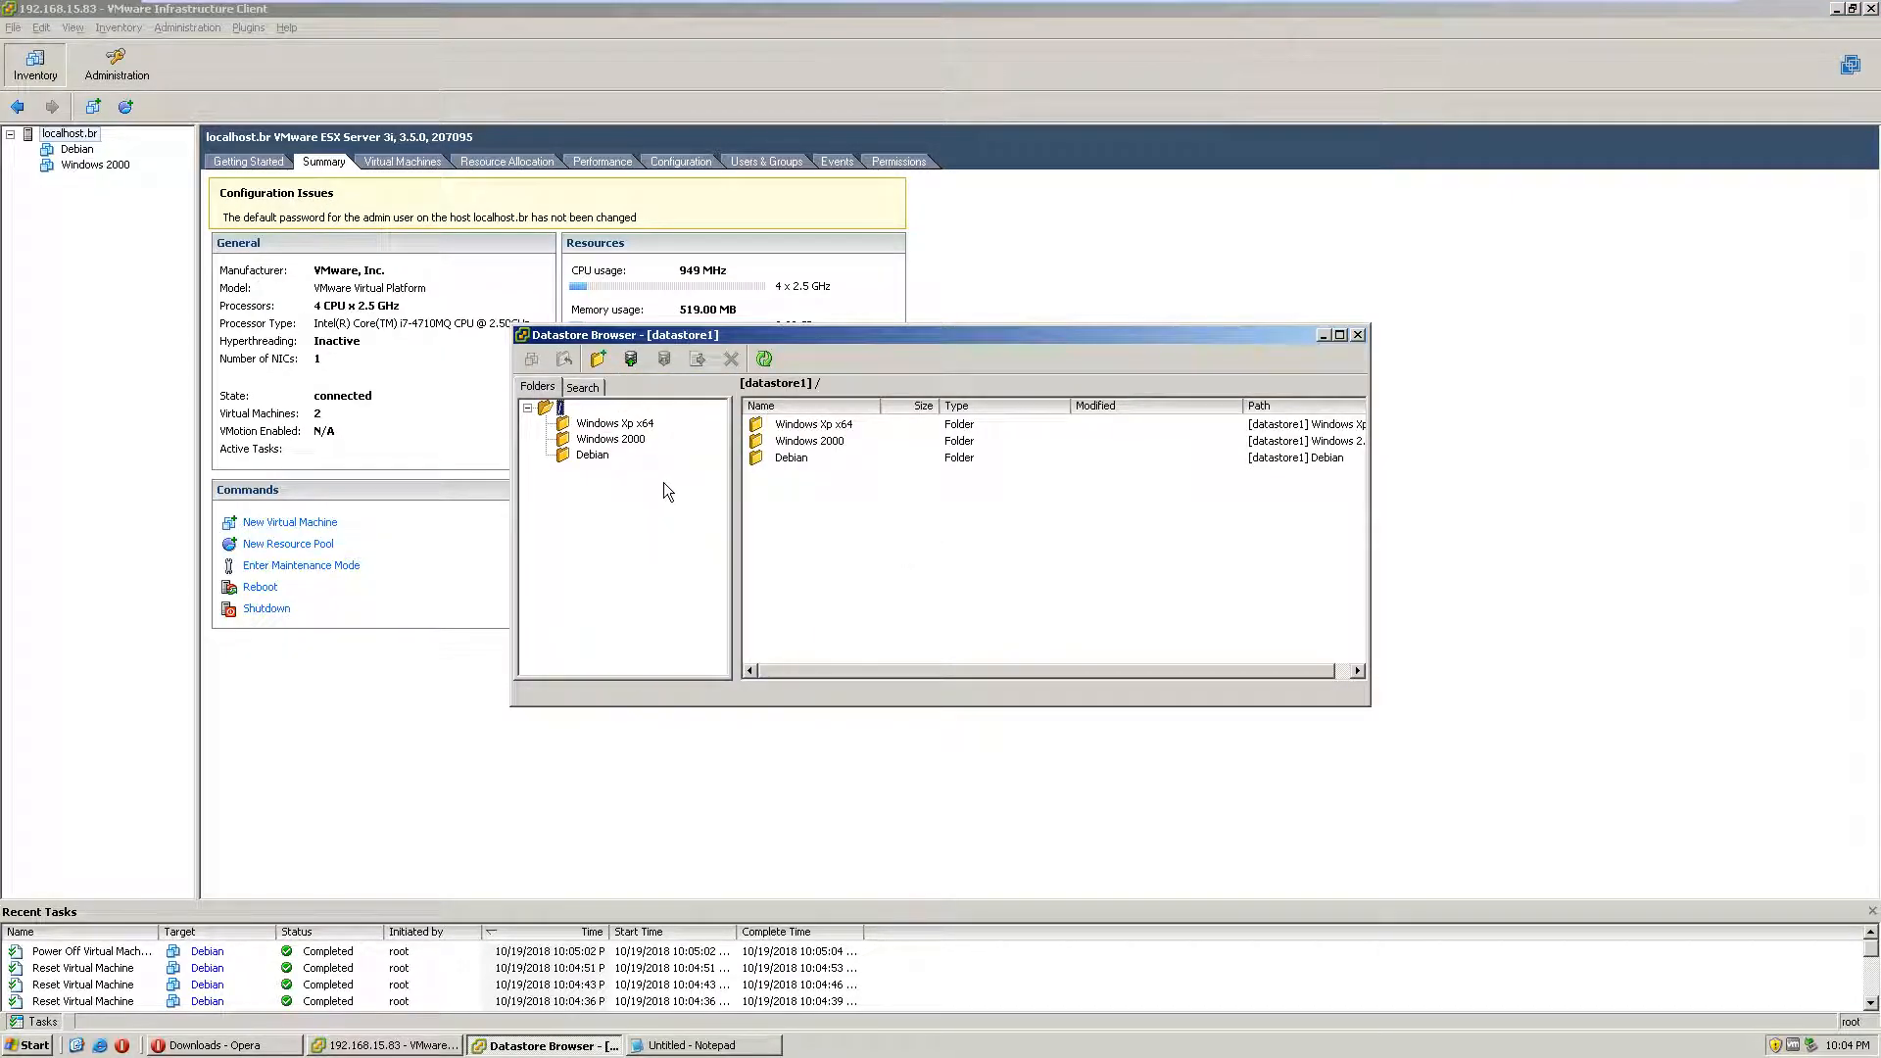
{"action": "left_click", "coordinate": [591, 456]}
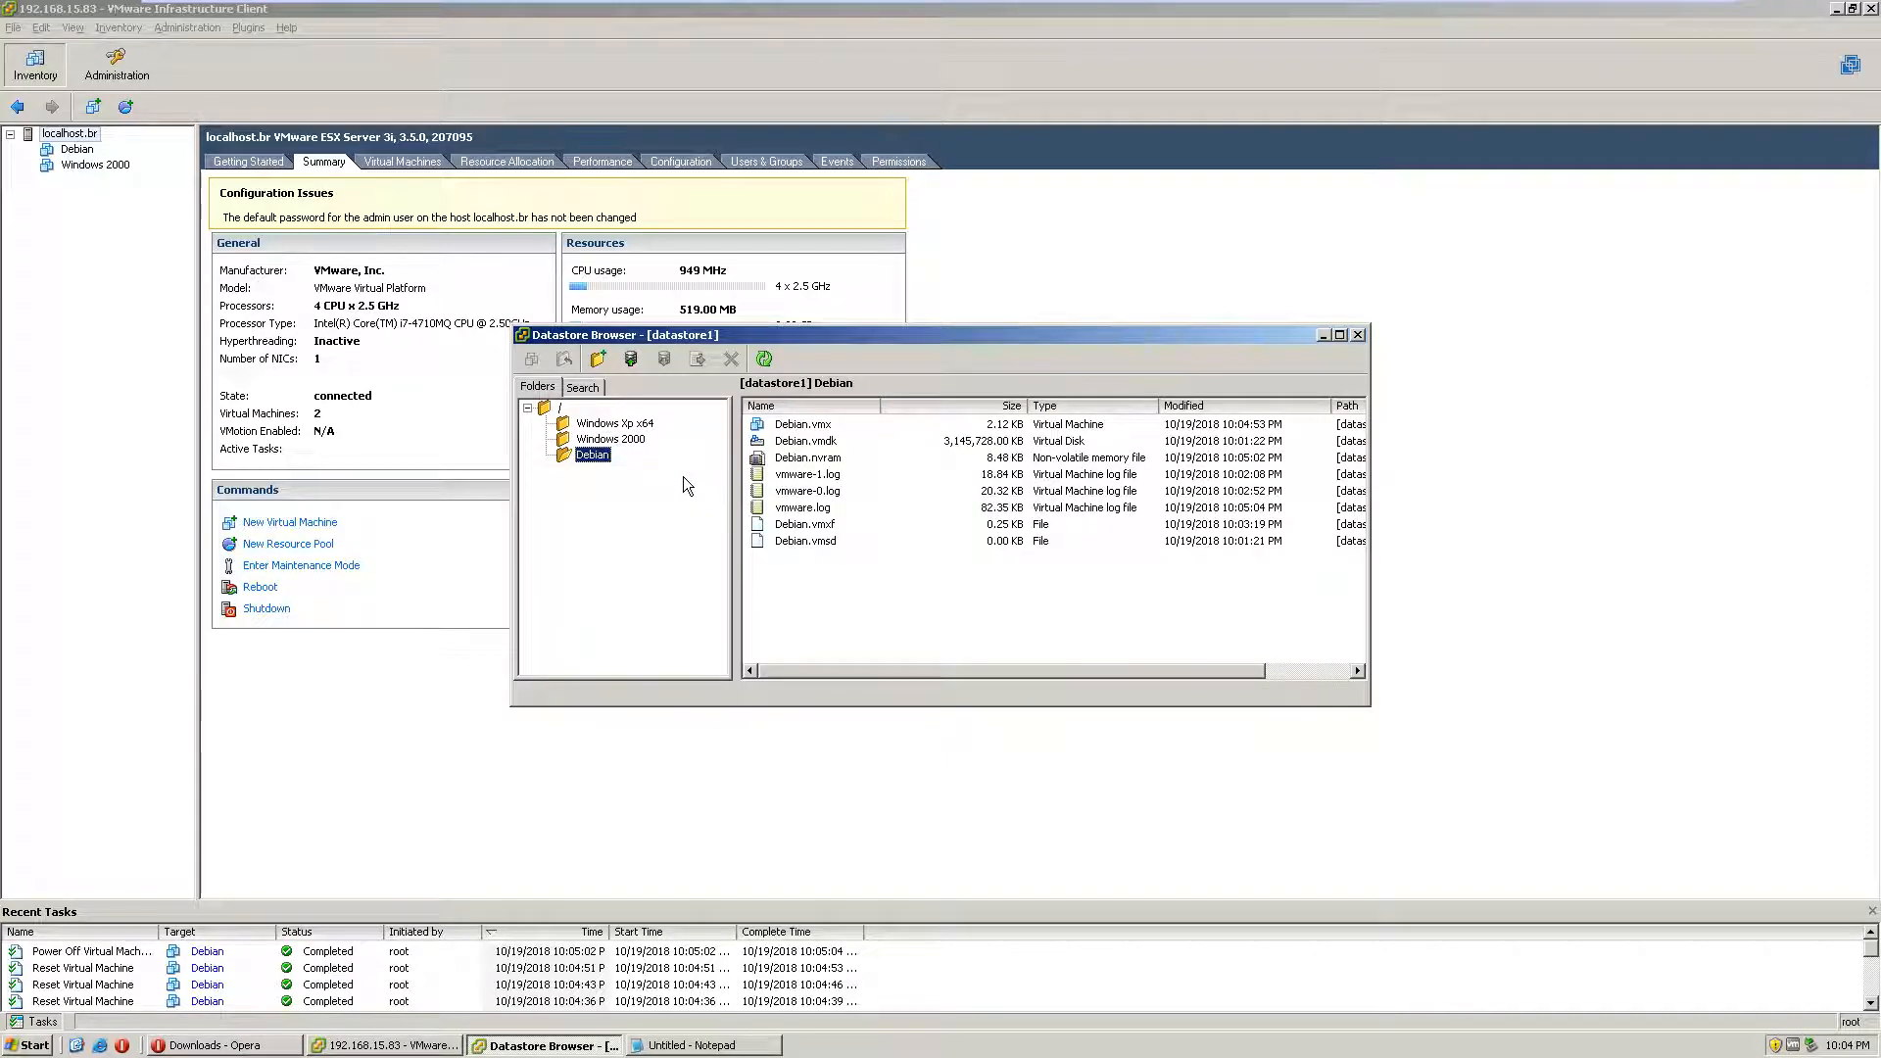
{"action": "left_click", "coordinate": [628, 360]}
{"action": "left_click", "coordinate": [657, 376]}
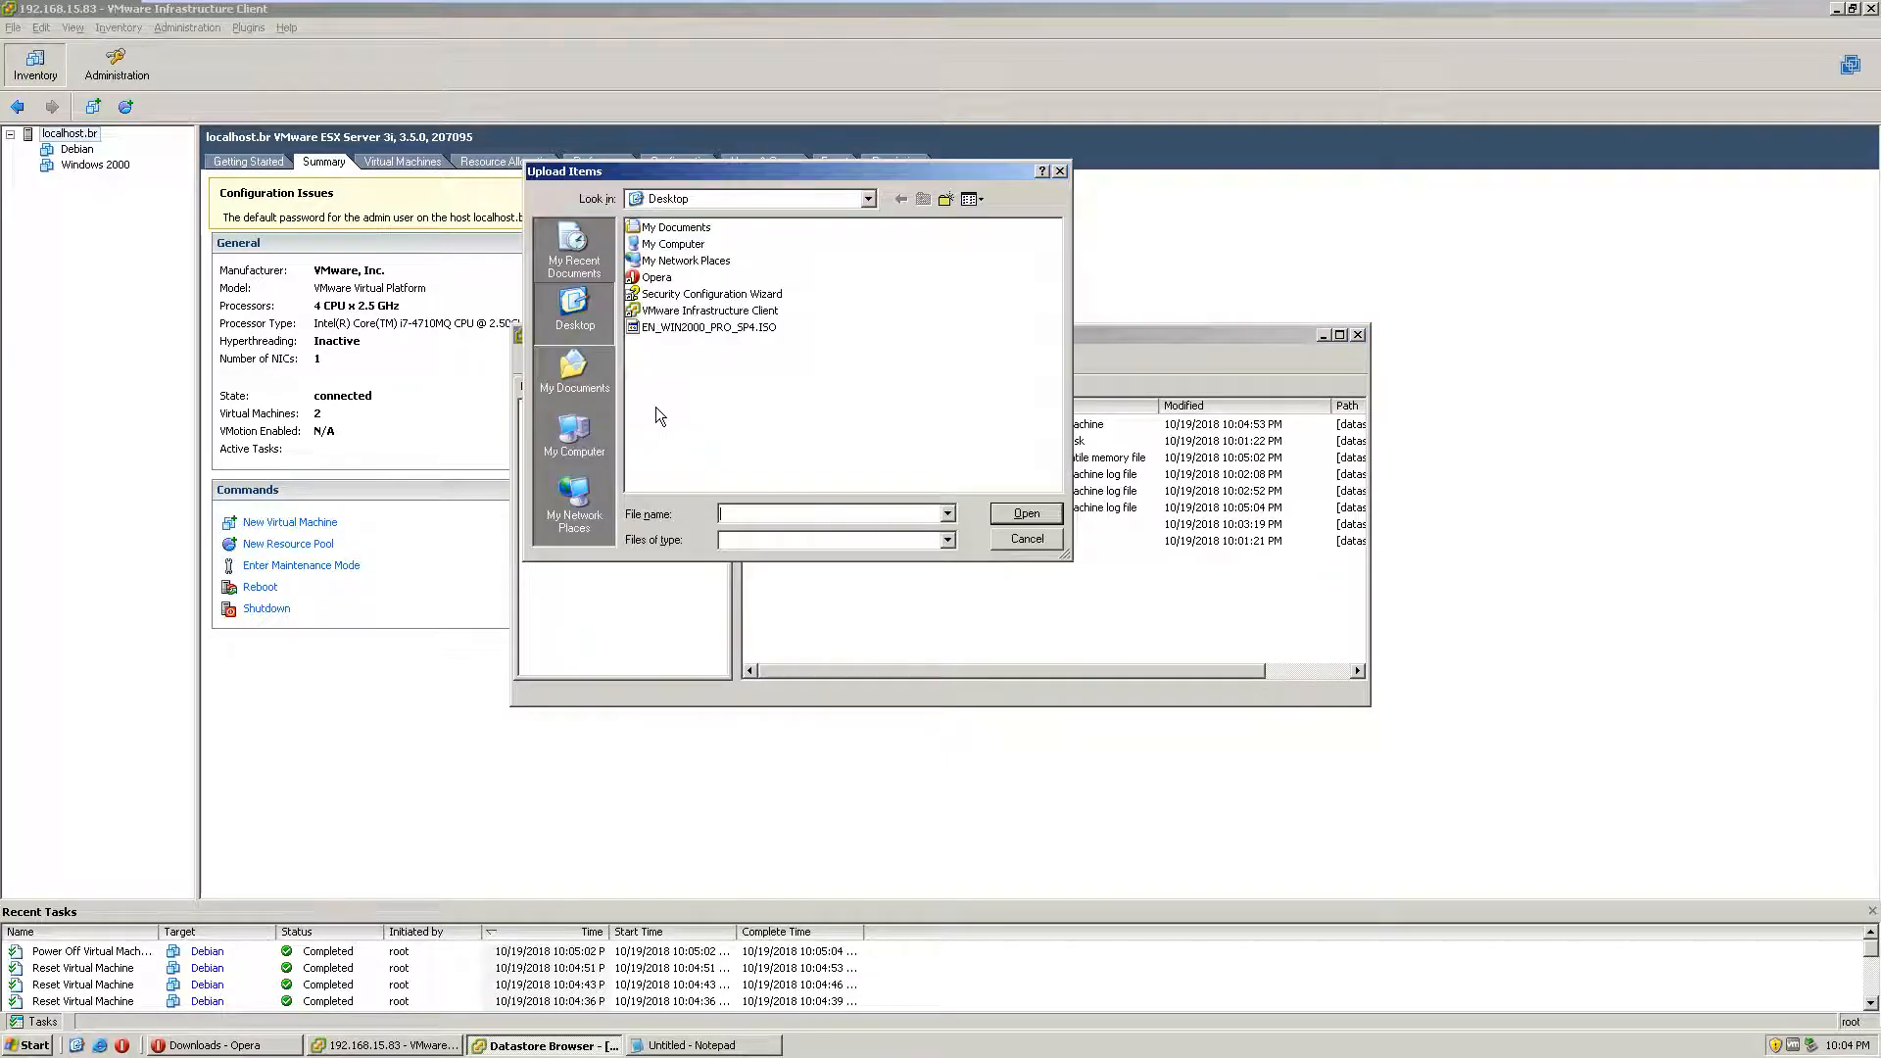
{"action": "left_click", "coordinate": [1059, 173]}
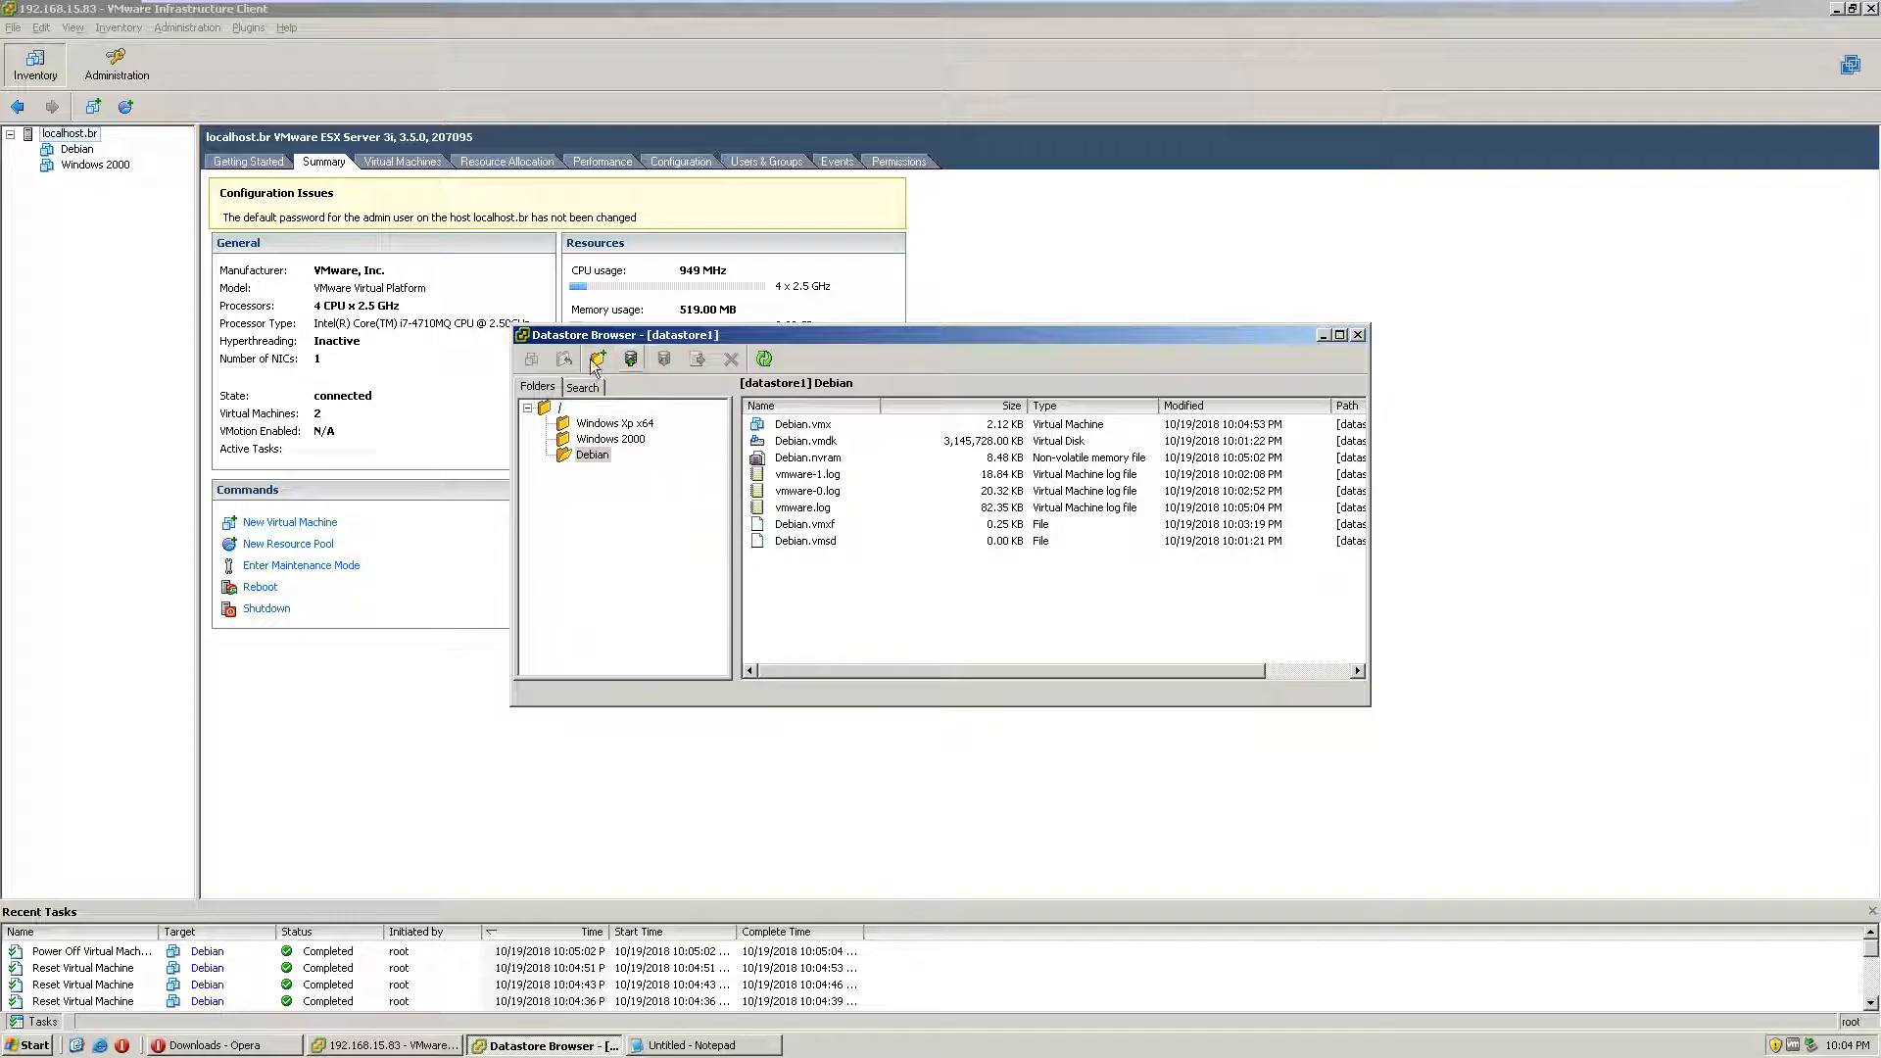
Step: Look through the datastore's searchable file types, choose ISO Images (*.iso), and return to the folder tree without searching
{"action": "left_click_drag", "start_coordinate": [664, 336], "coordinate": [699, 415]}
{"action": "left_click", "coordinate": [602, 472]}
{"action": "left_click", "coordinate": [646, 520]}
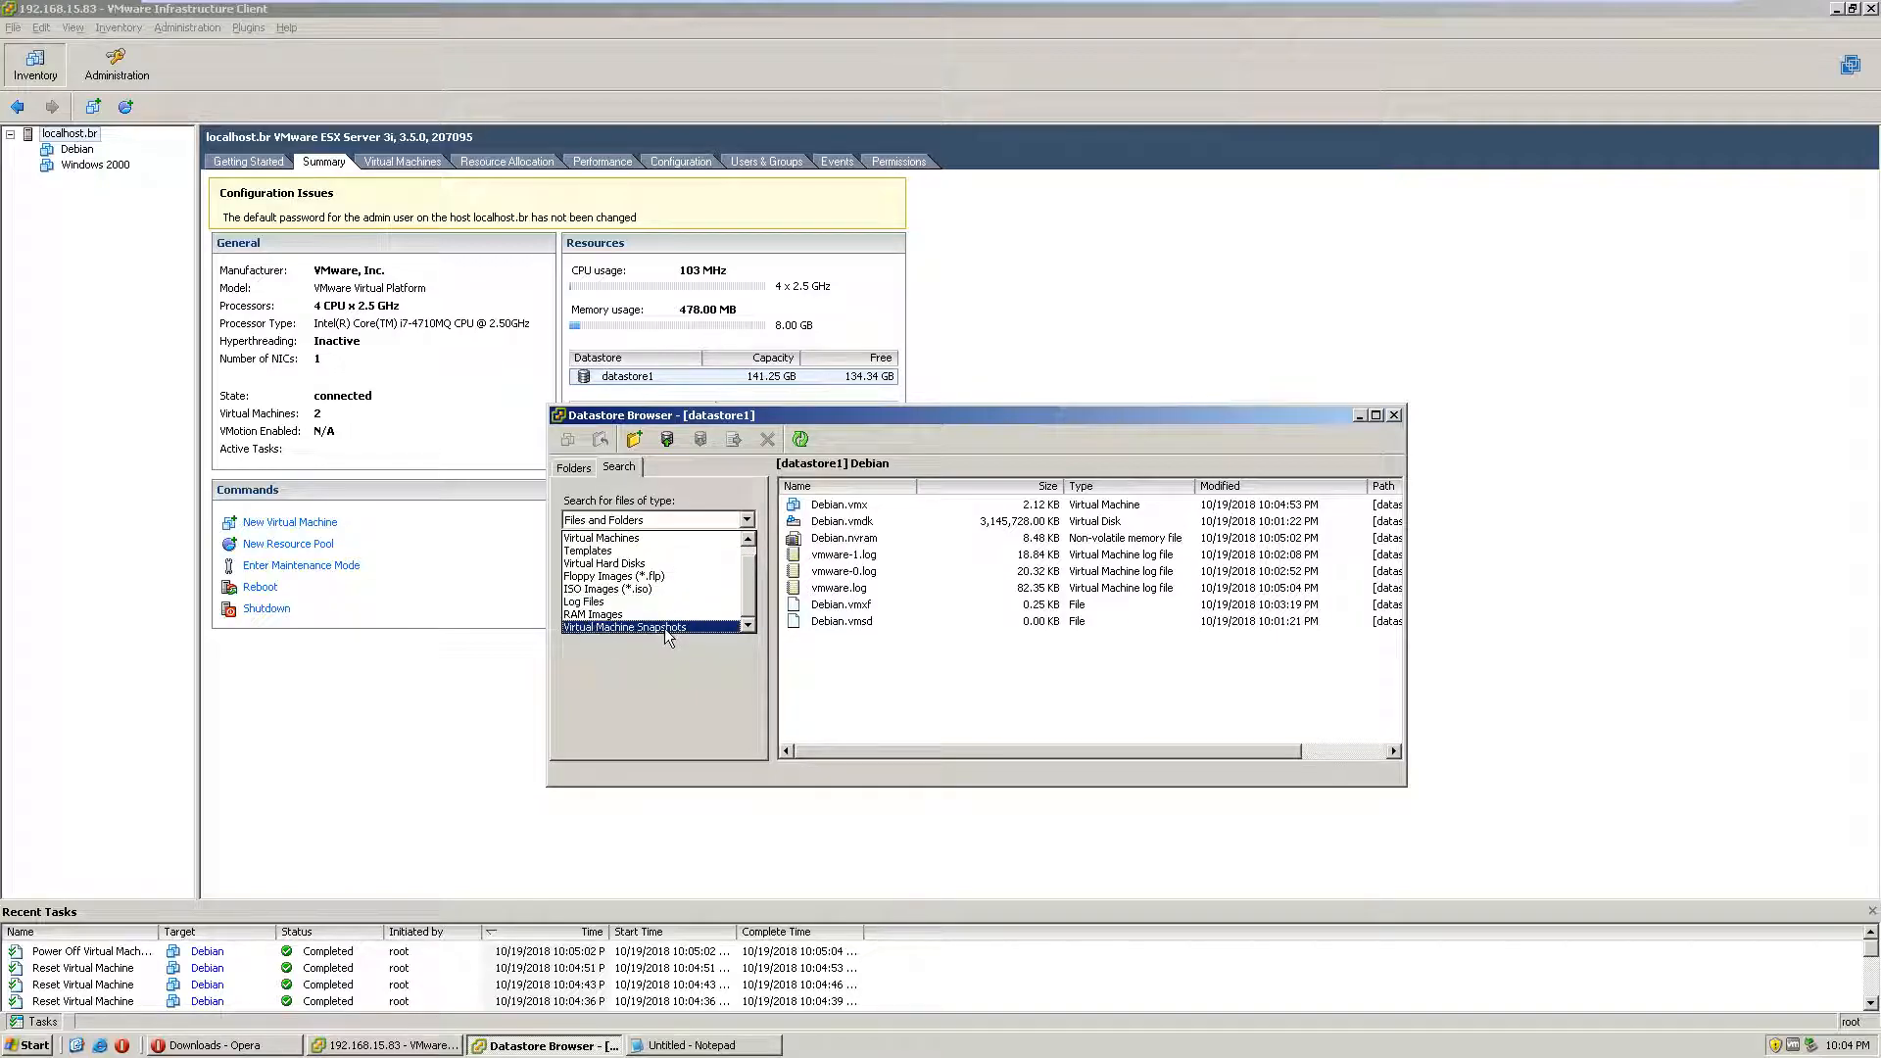
{"action": "left_click", "coordinate": [686, 589]}
{"action": "left_click", "coordinate": [663, 522]}
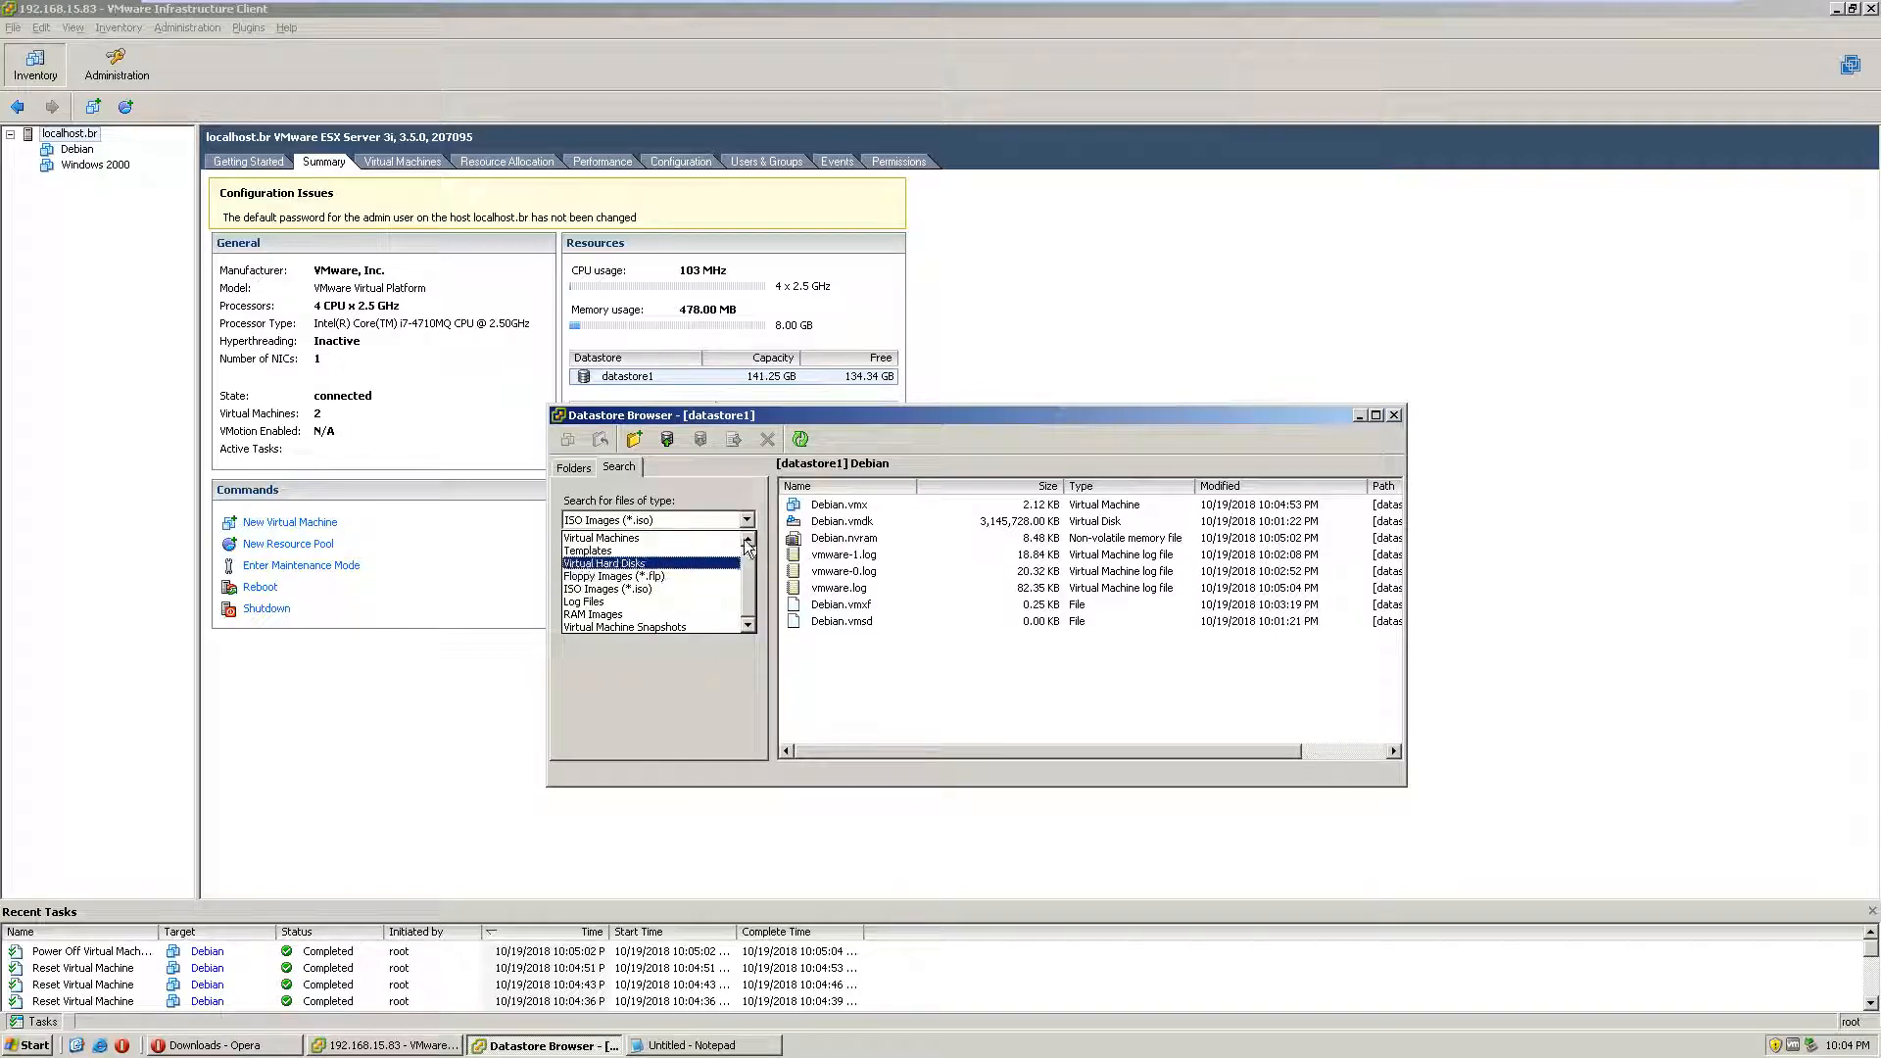
{"action": "left_click", "coordinate": [633, 472]}
{"action": "left_click", "coordinate": [574, 468]}
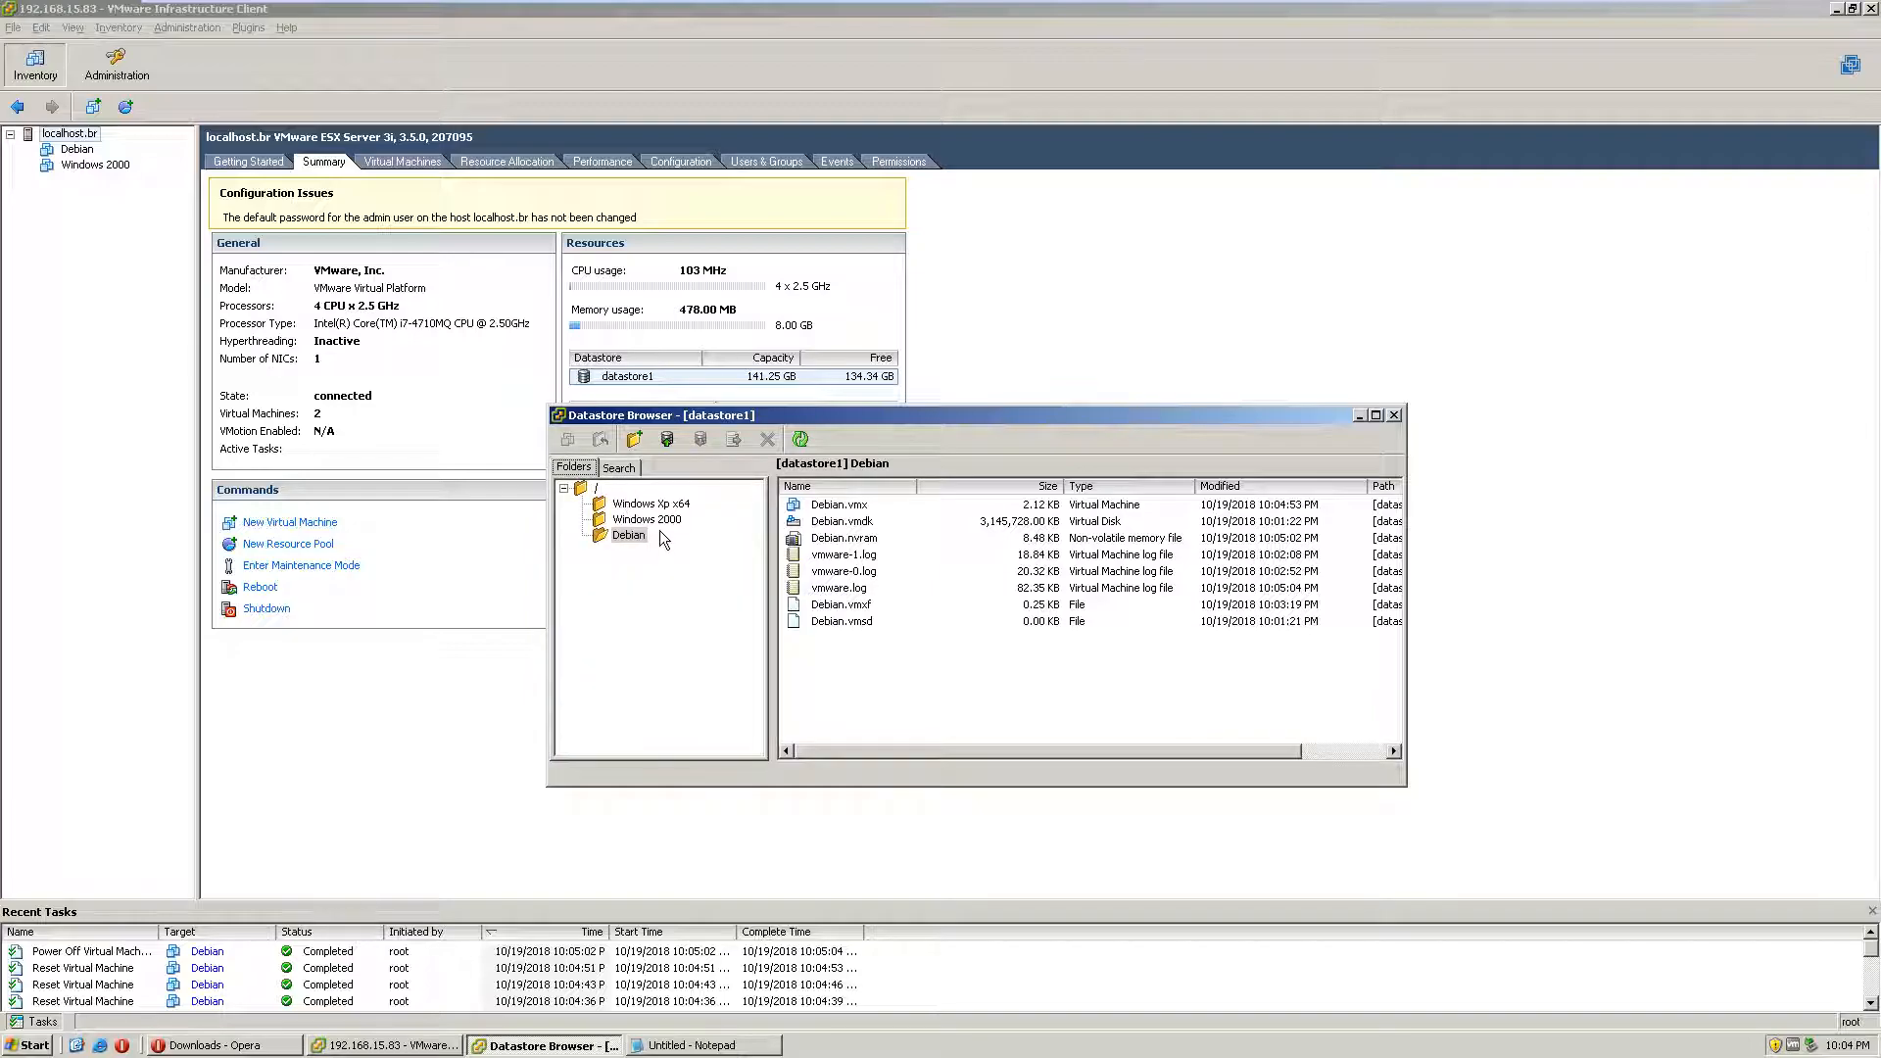
Step: Delete the ISO image stored in datastore1's Windows Xp x64/iso folder
{"action": "left_click", "coordinate": [651, 503]}
{"action": "left_click", "coordinate": [799, 507]}
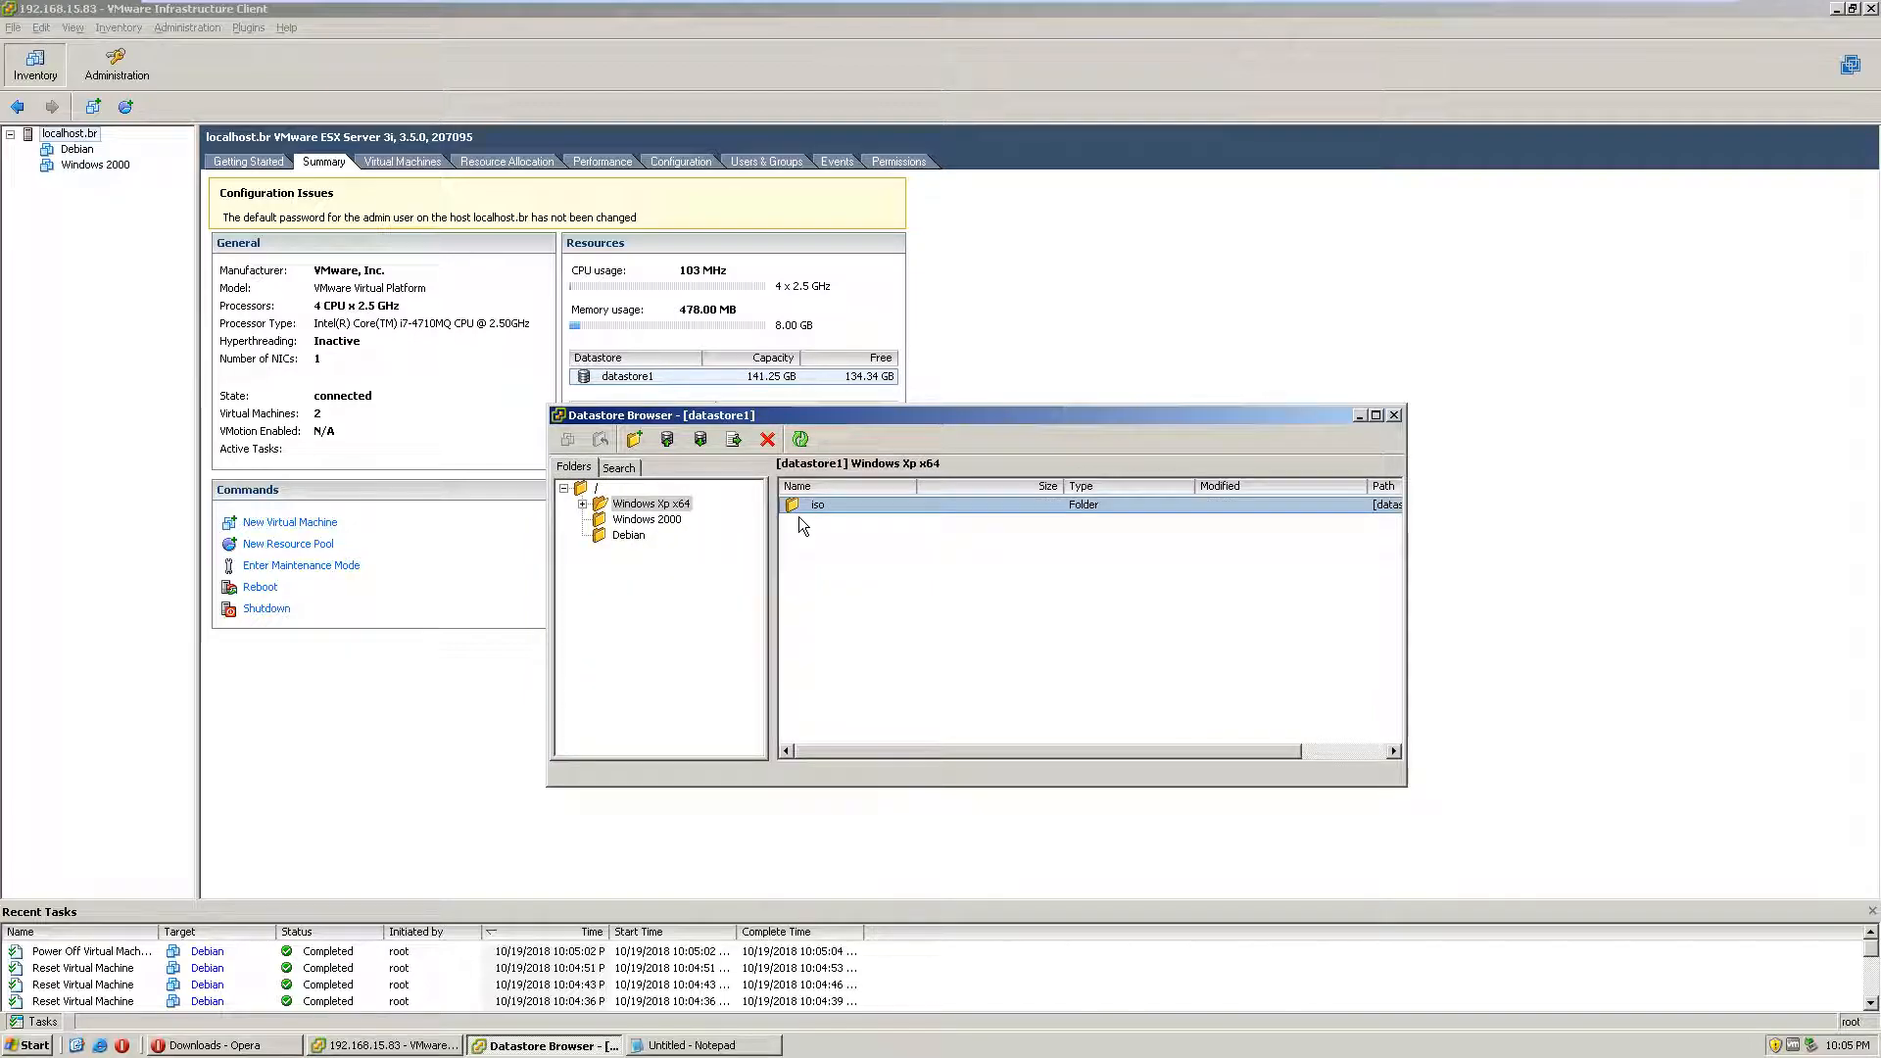
{"action": "double_click", "coordinate": [973, 508]}
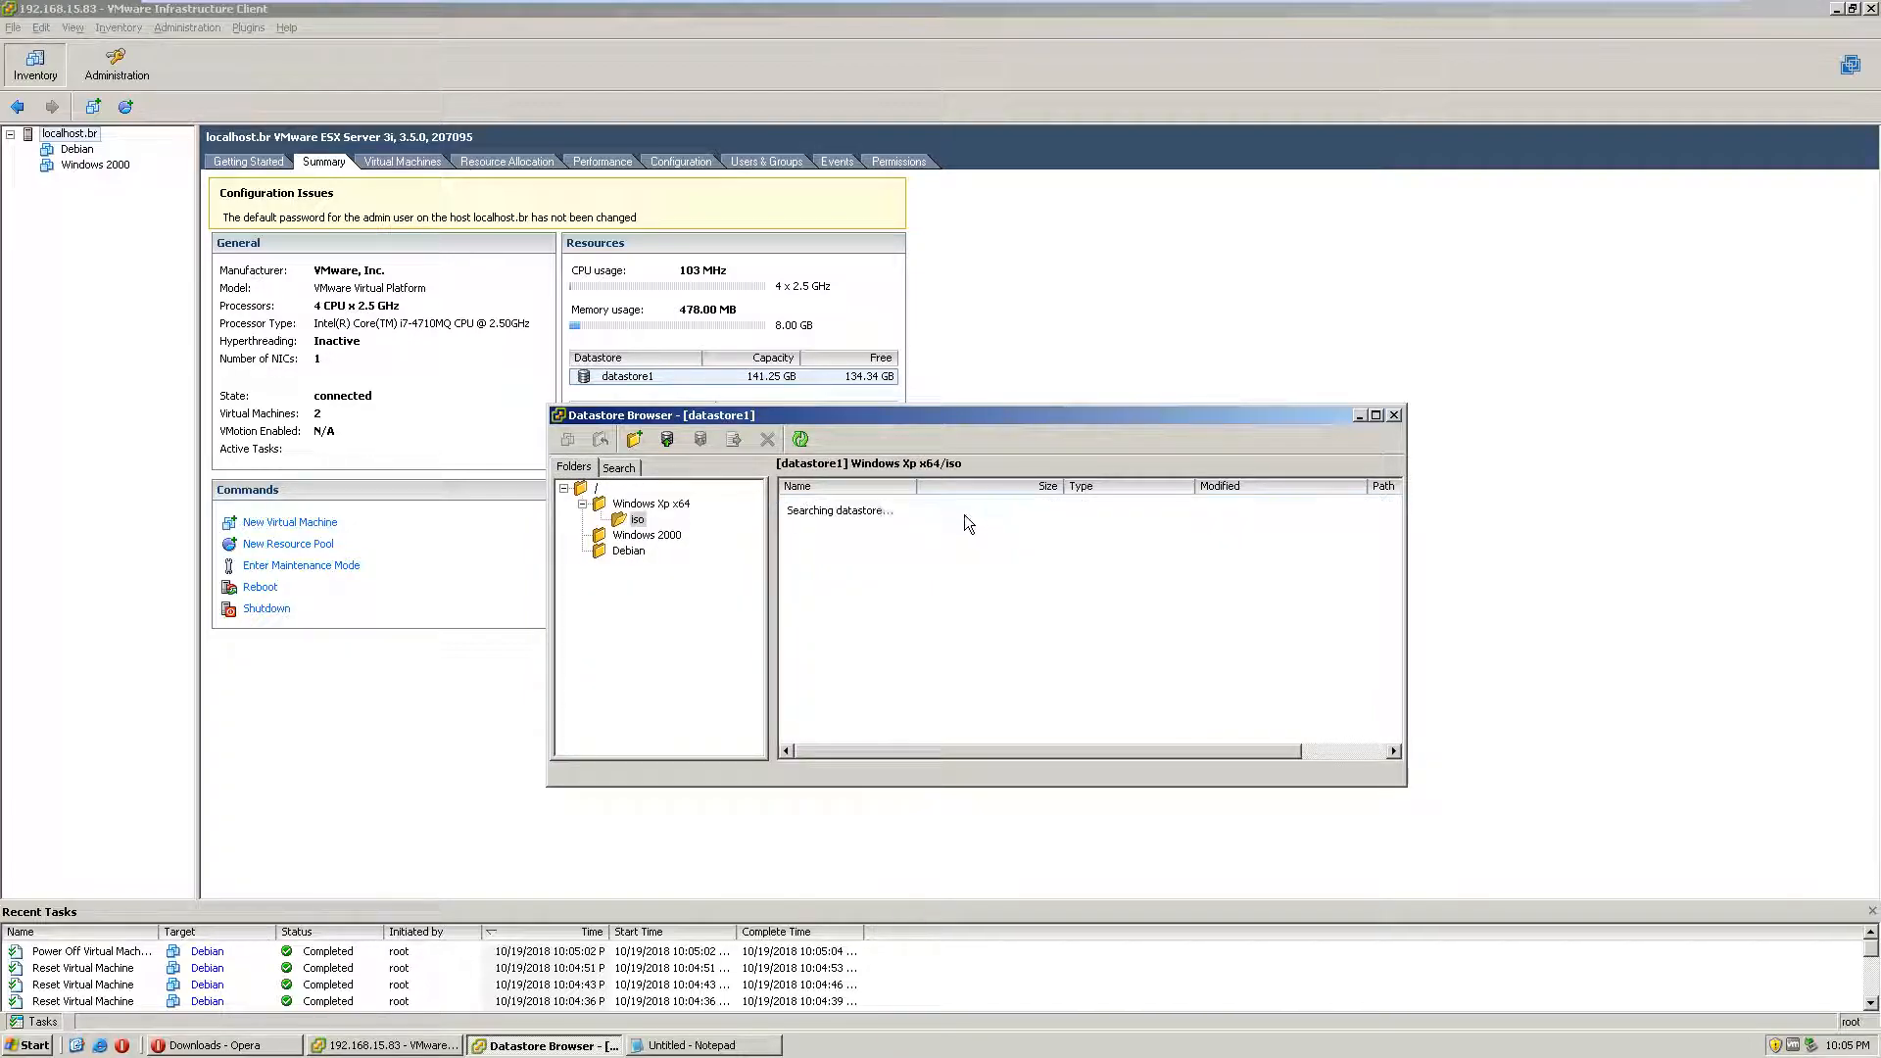
{"action": "left_click", "coordinate": [862, 505]}
{"action": "key", "text": "Delete"}
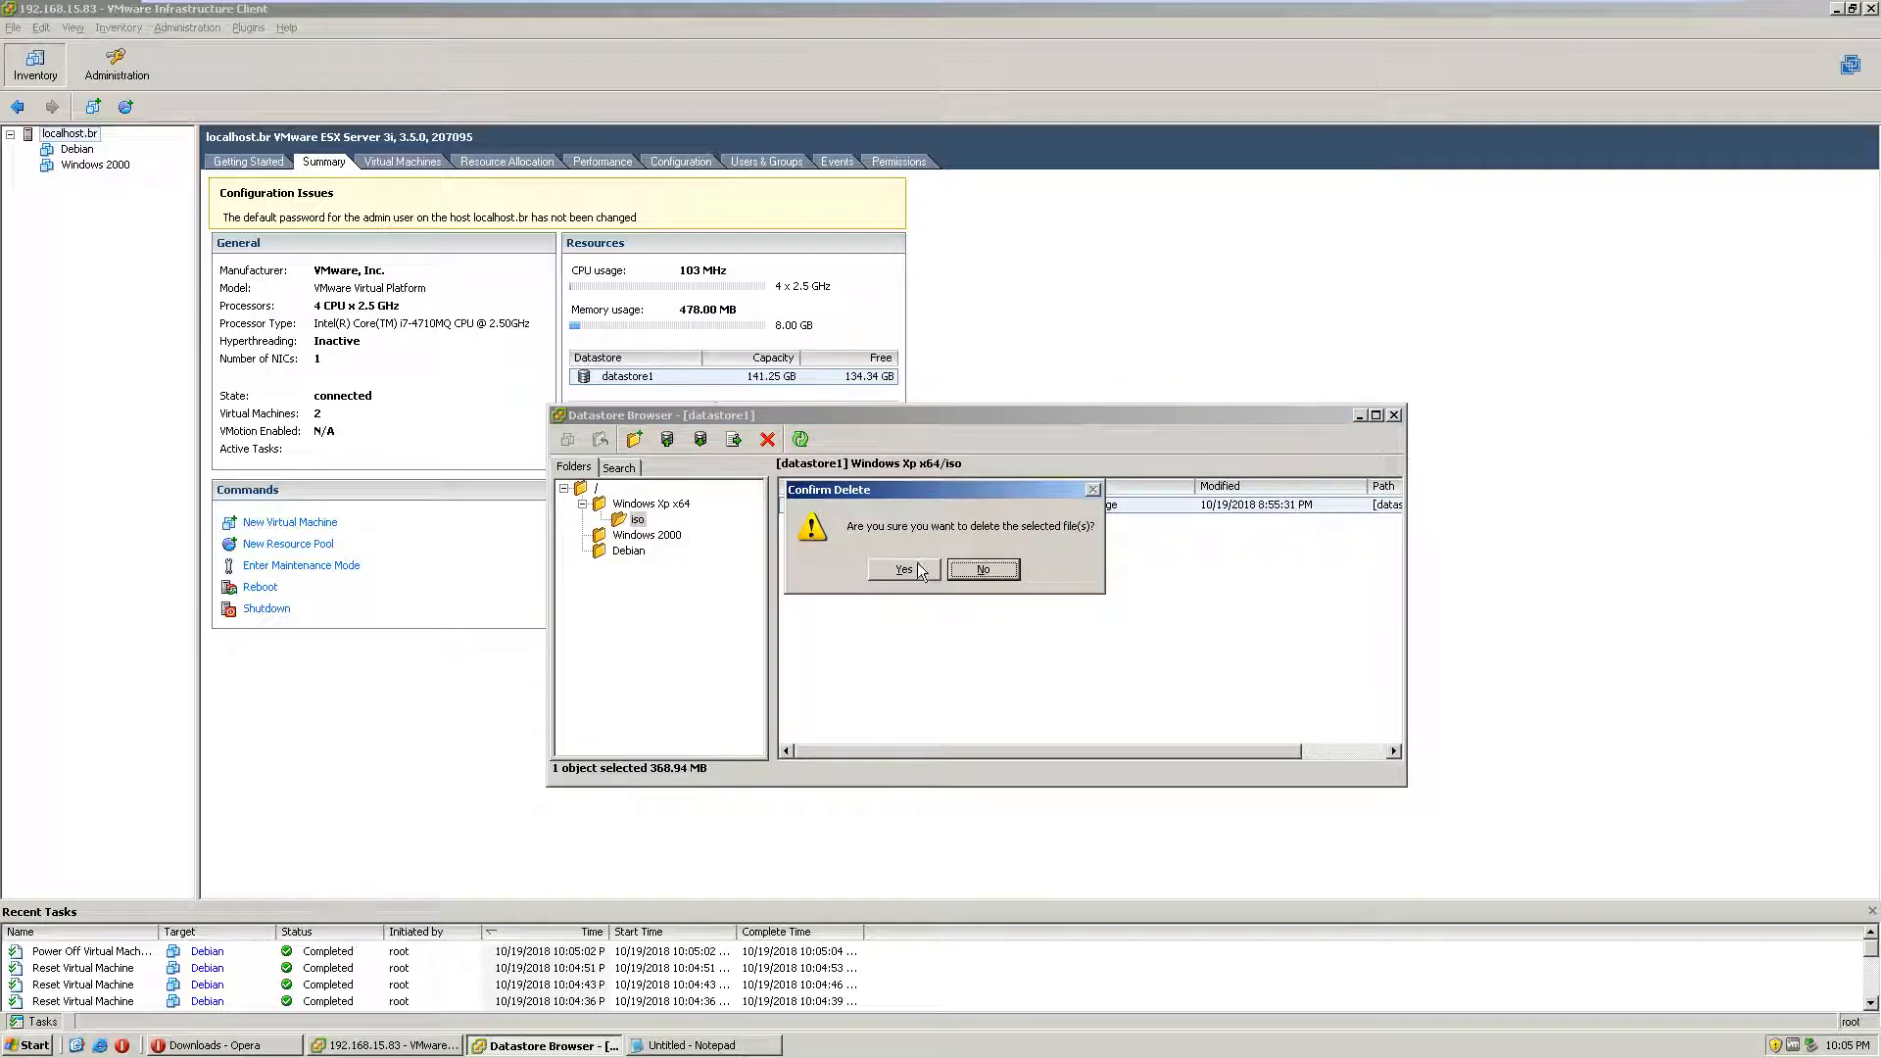
{"action": "left_click", "coordinate": [904, 569]}
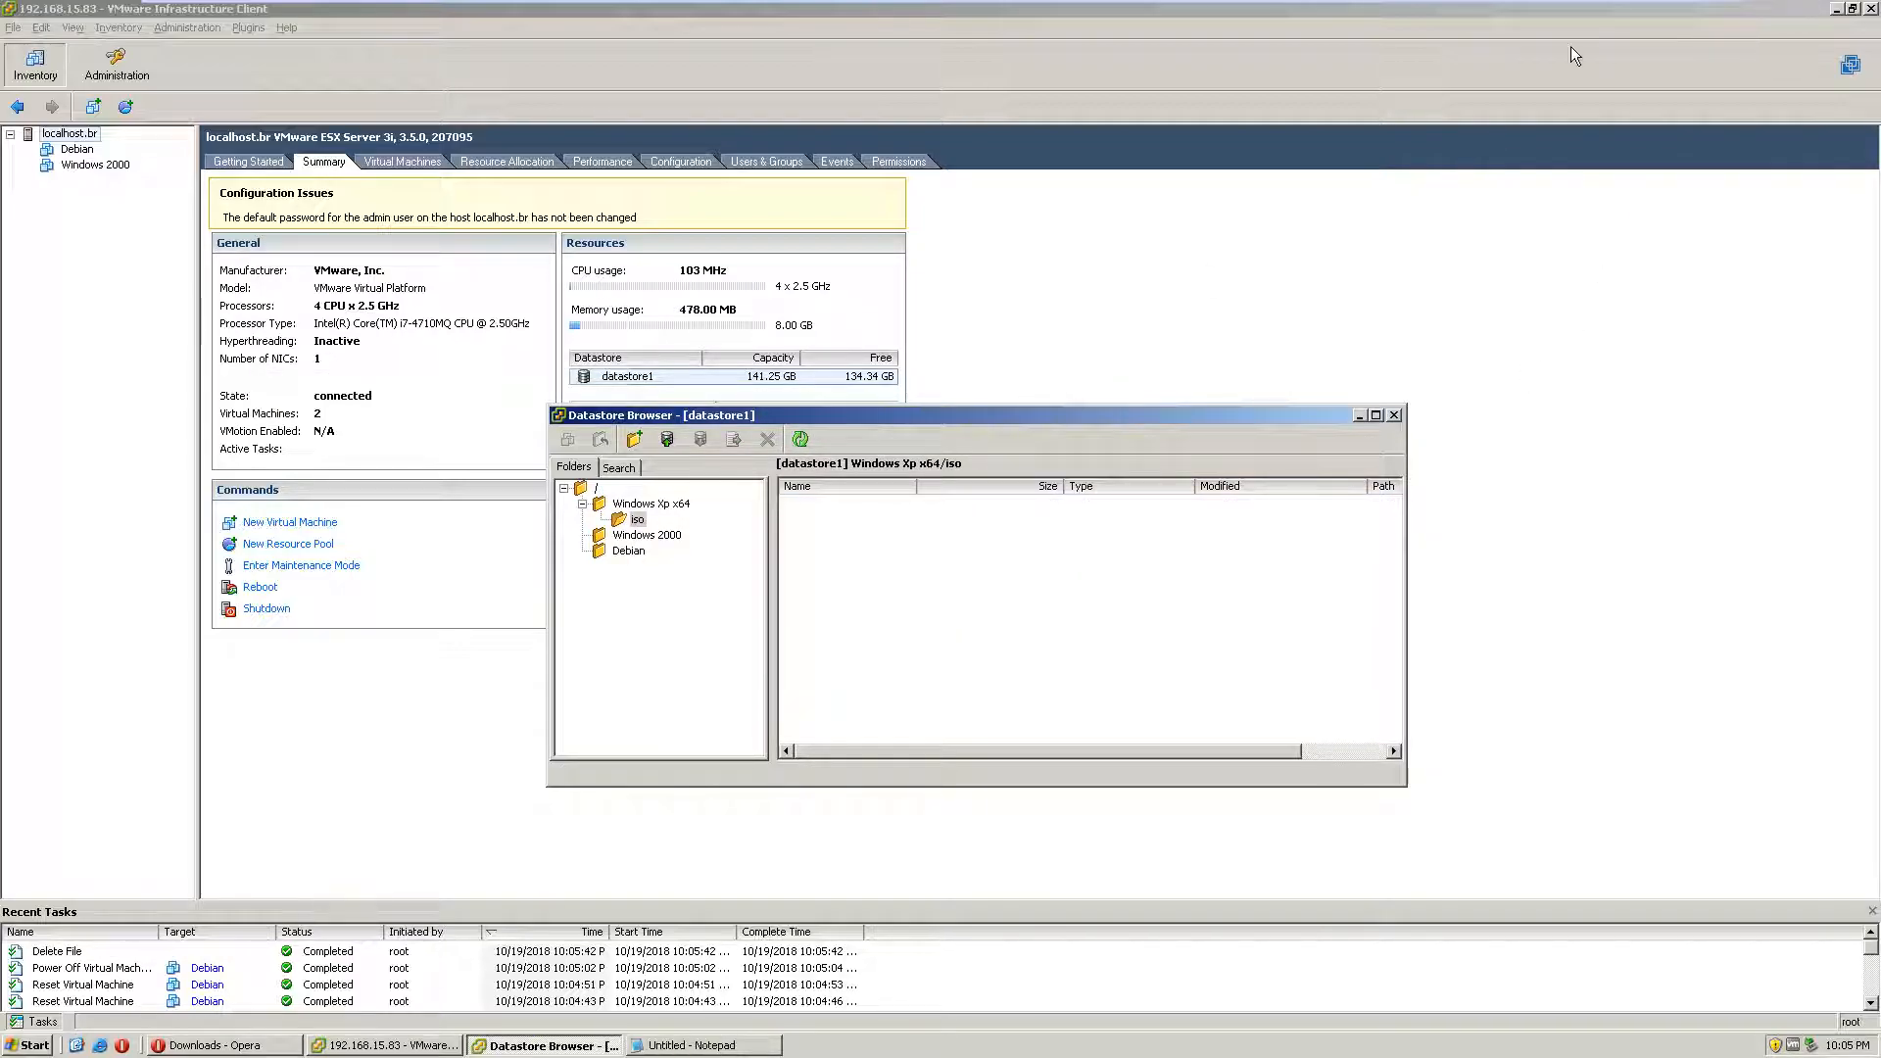
Step: Minimize the VMware Infrastructure Client and close the untitled Notepad file without saving it
{"action": "left_click", "coordinate": [1650, 41]}
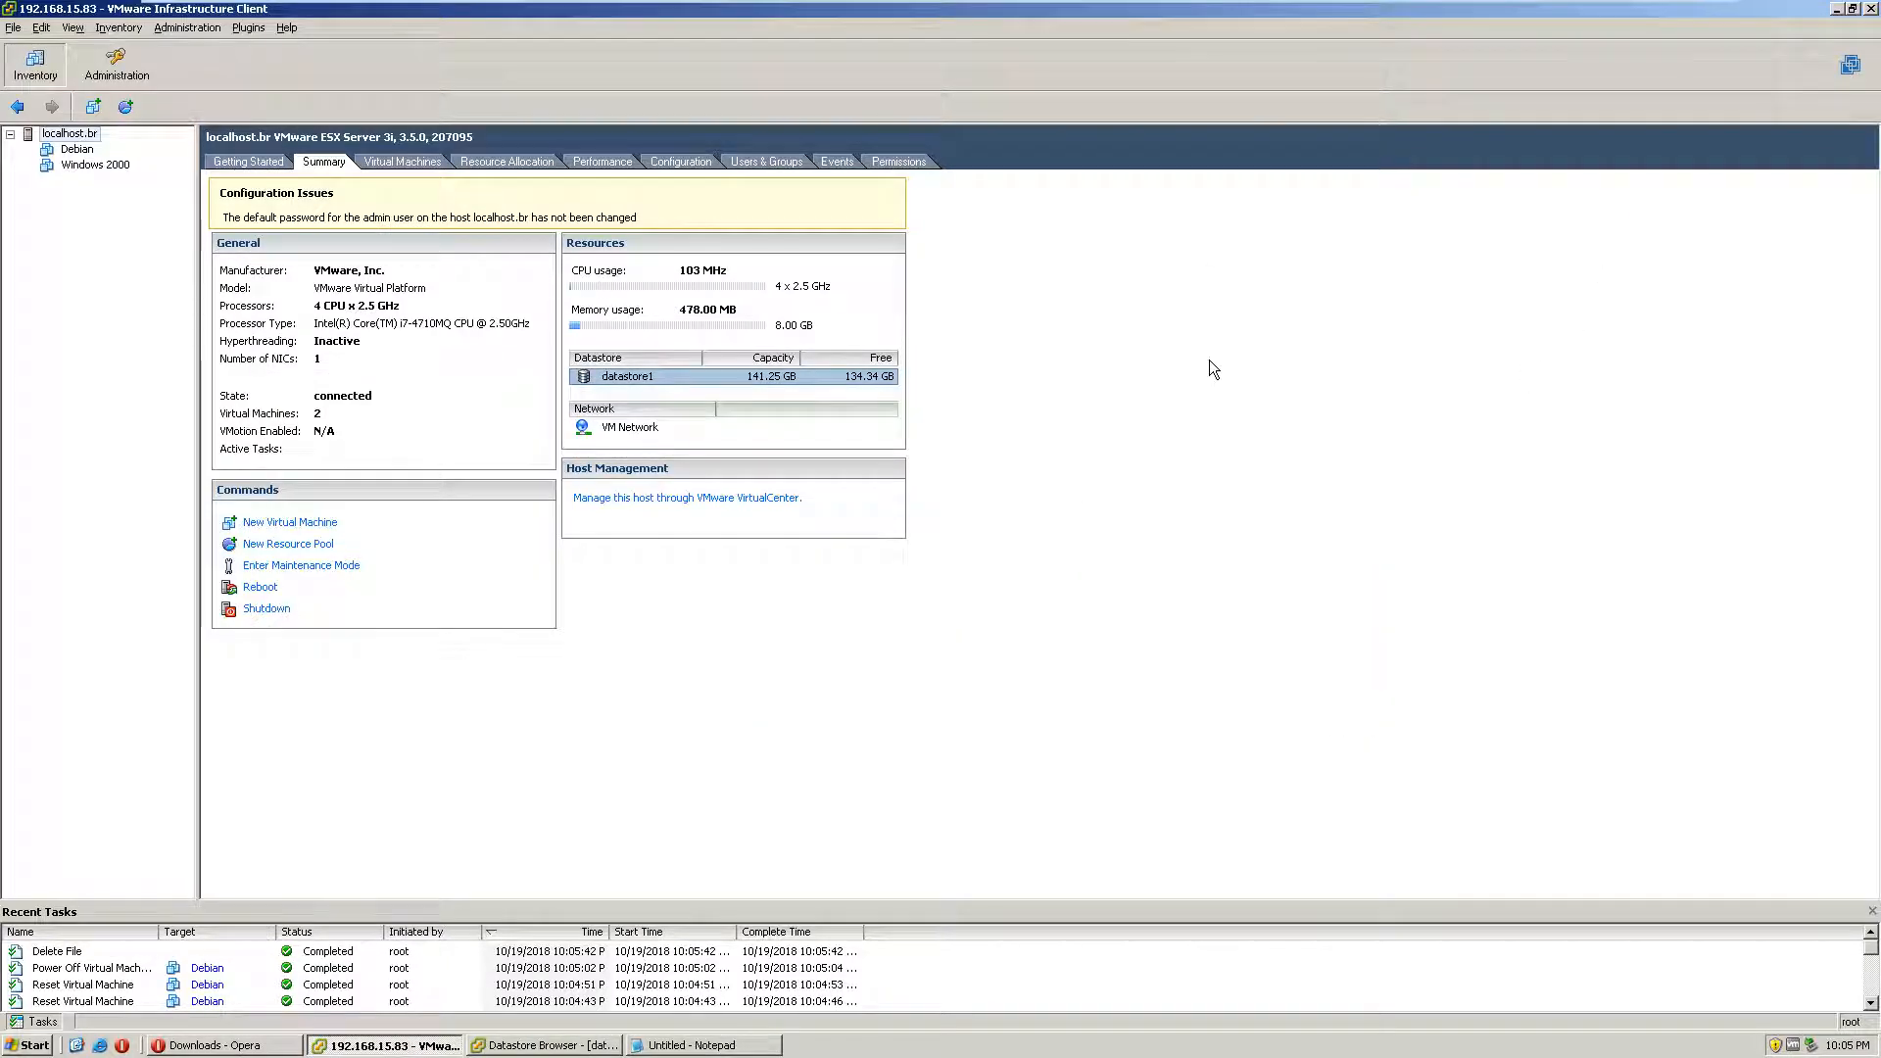
{"action": "left_click", "coordinate": [1836, 10]}
{"action": "left_click", "coordinate": [1810, 14]}
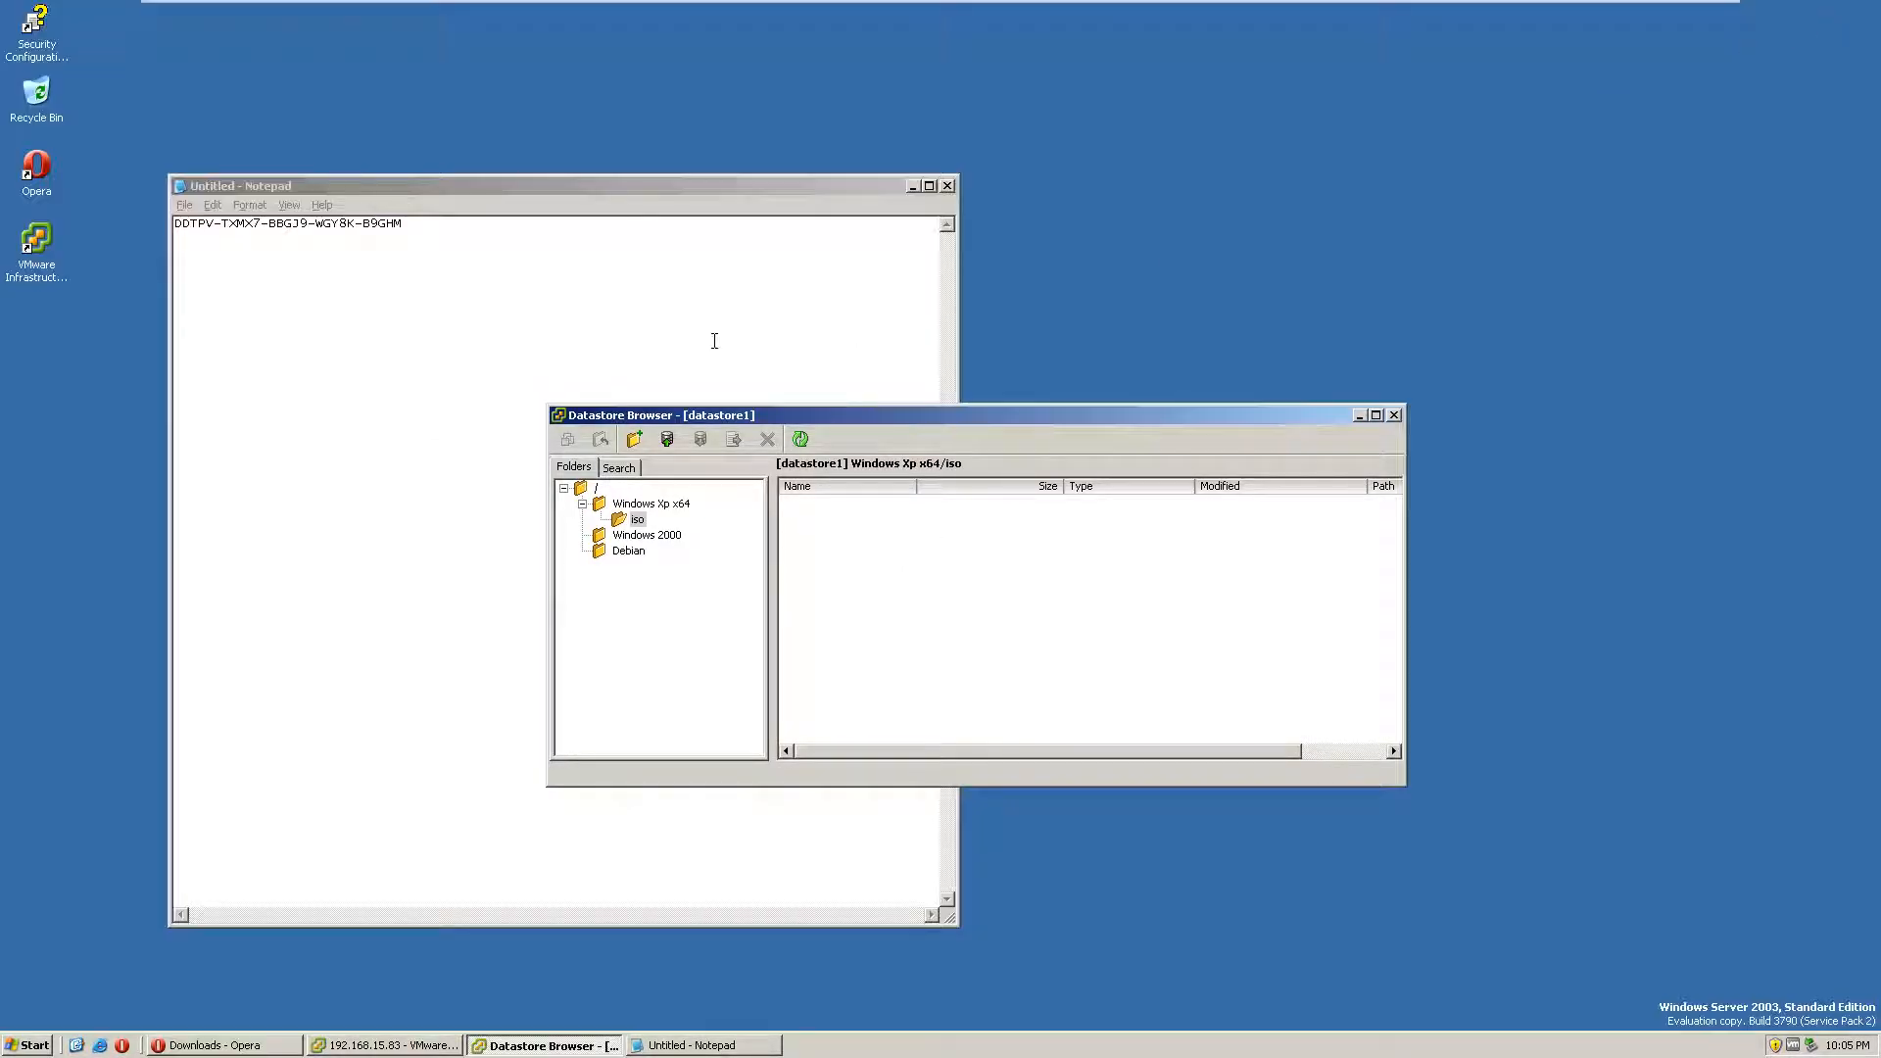
{"action": "left_click", "coordinate": [947, 185]}
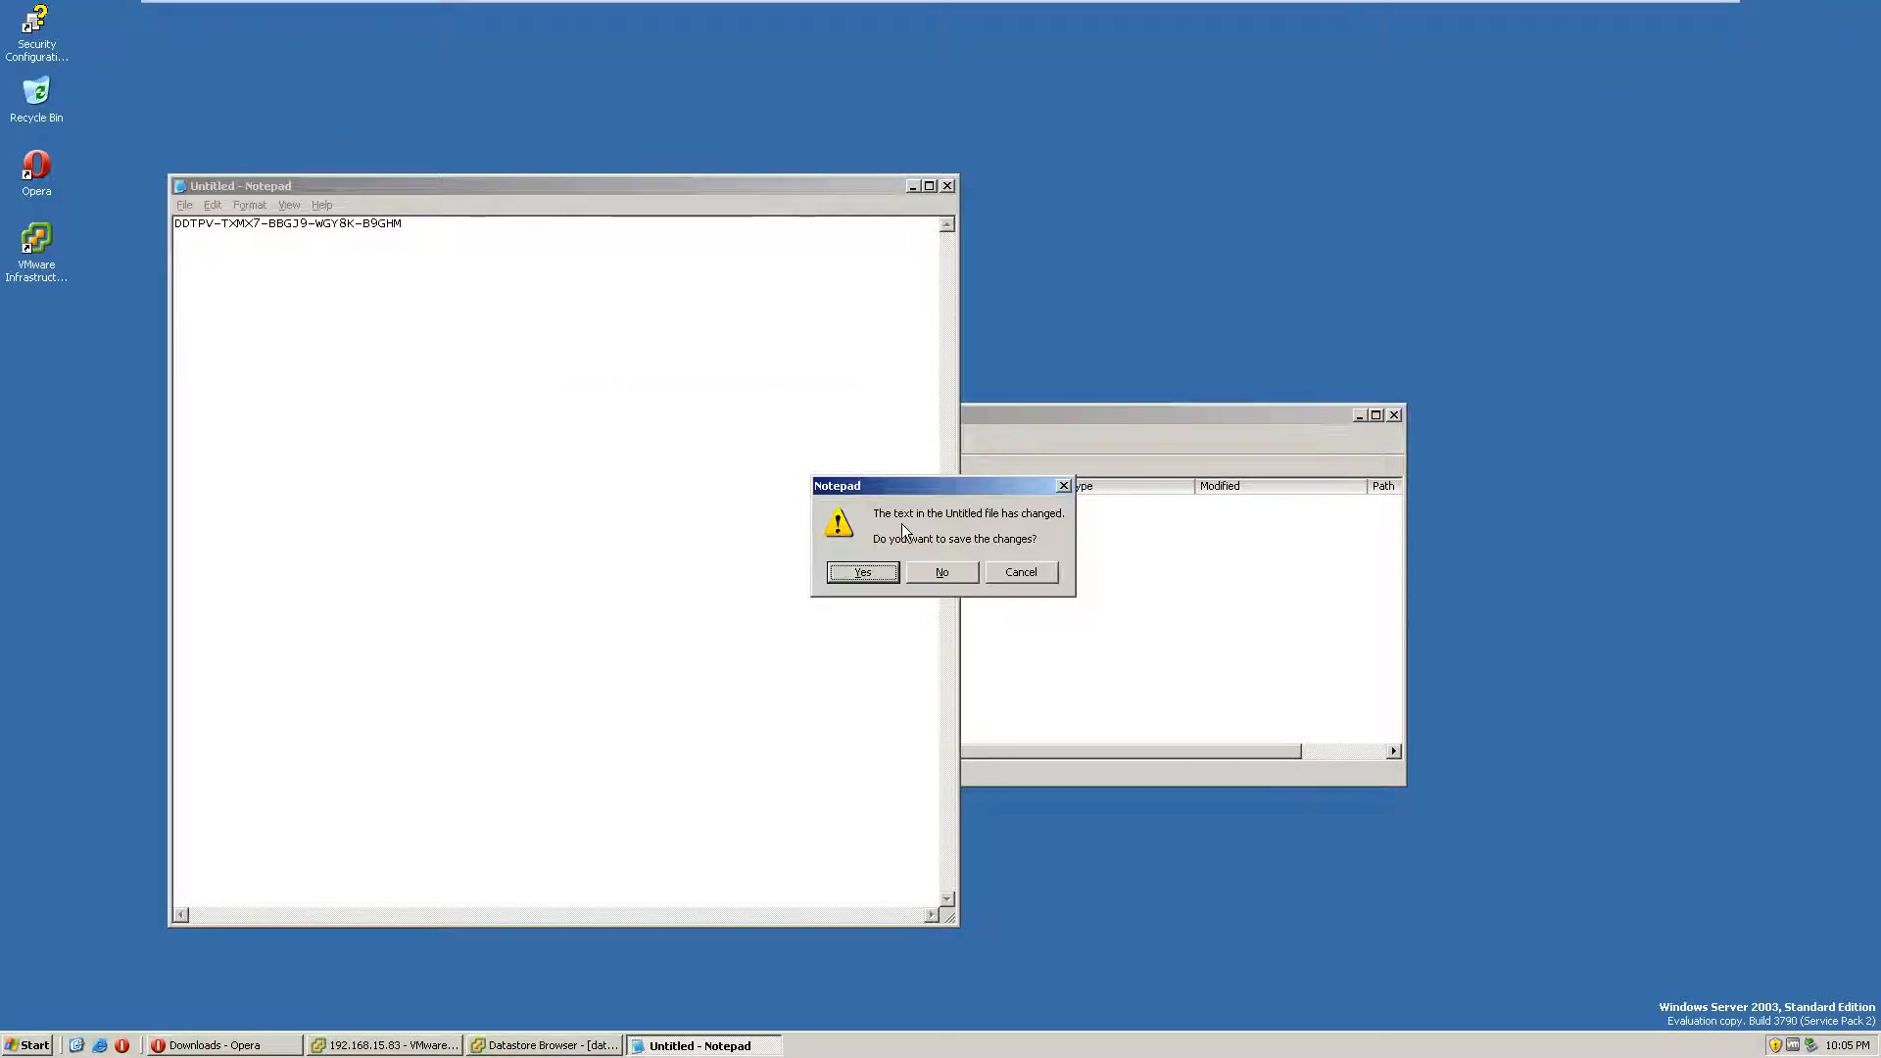
{"action": "left_click", "coordinate": [944, 571]}
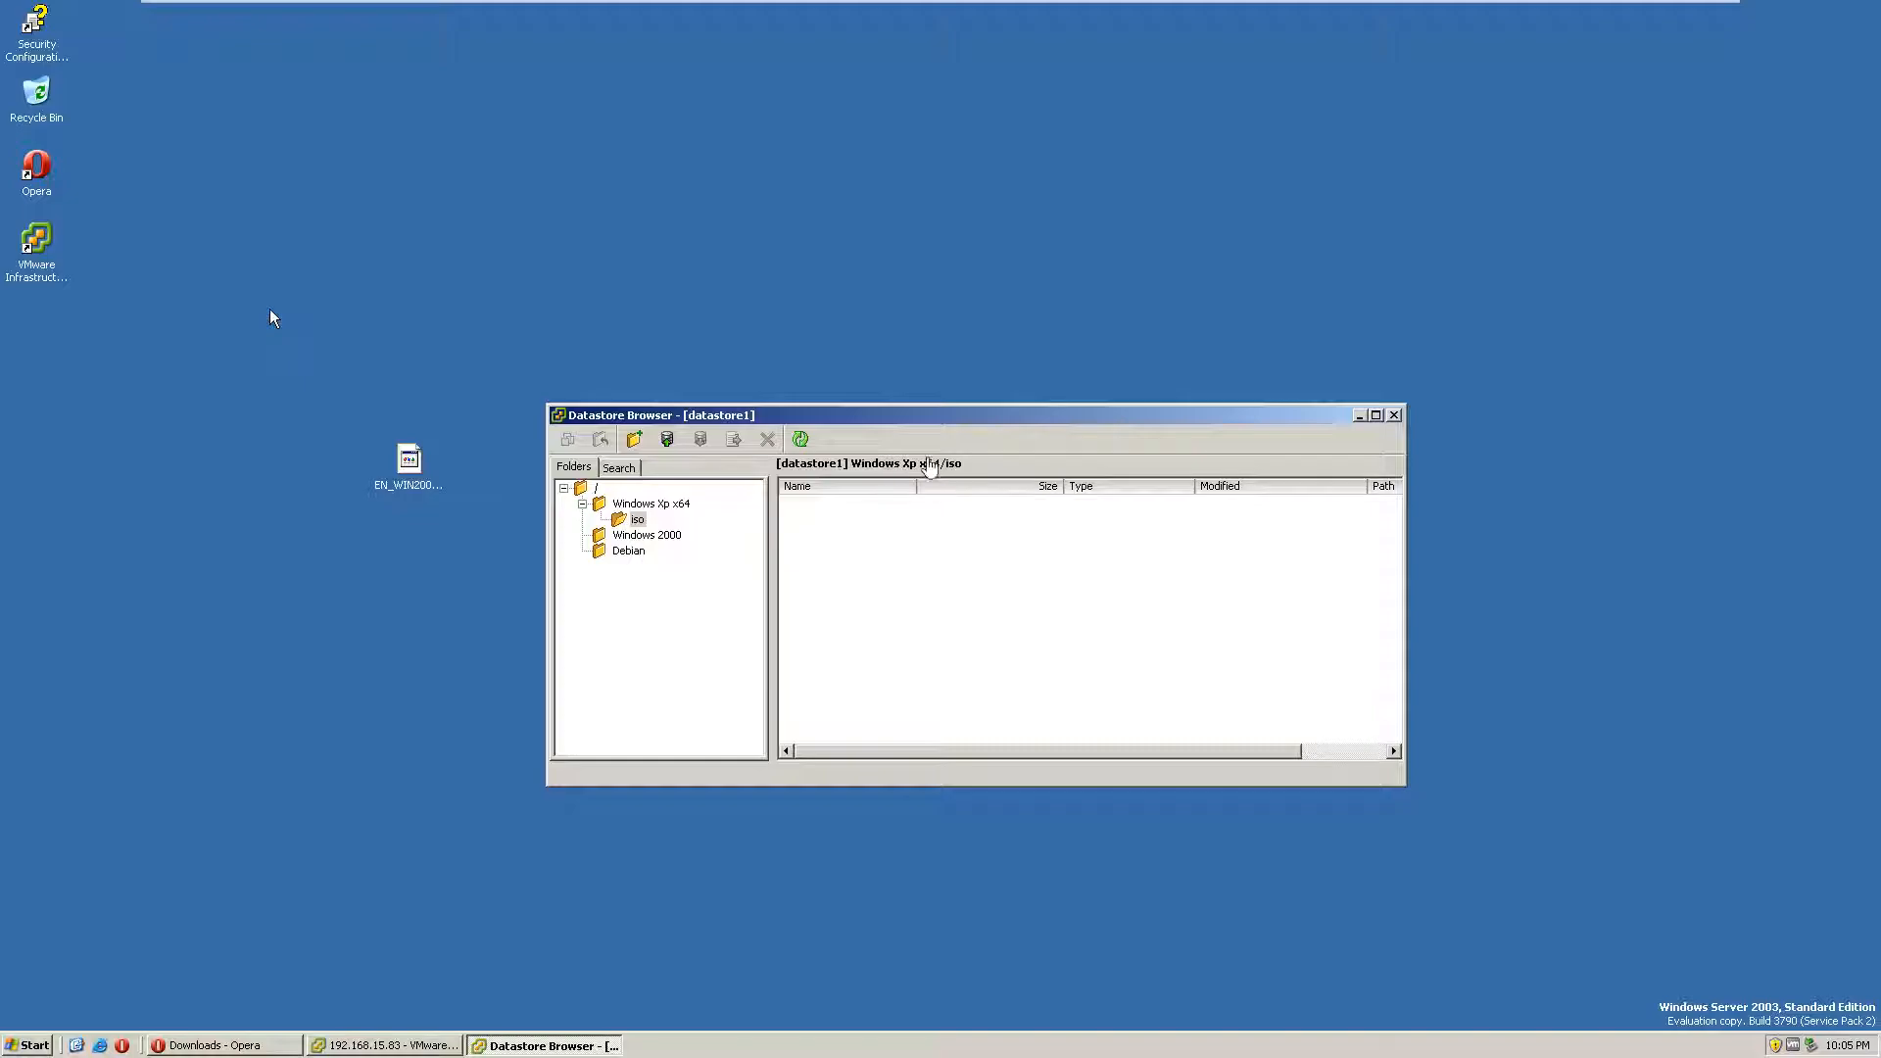
Step: Delete the EN_WIN2000_PRO_SP4.ISO file from the desktop
{"action": "left_click", "coordinate": [434, 489]}
{"action": "right_click", "coordinate": [434, 490]}
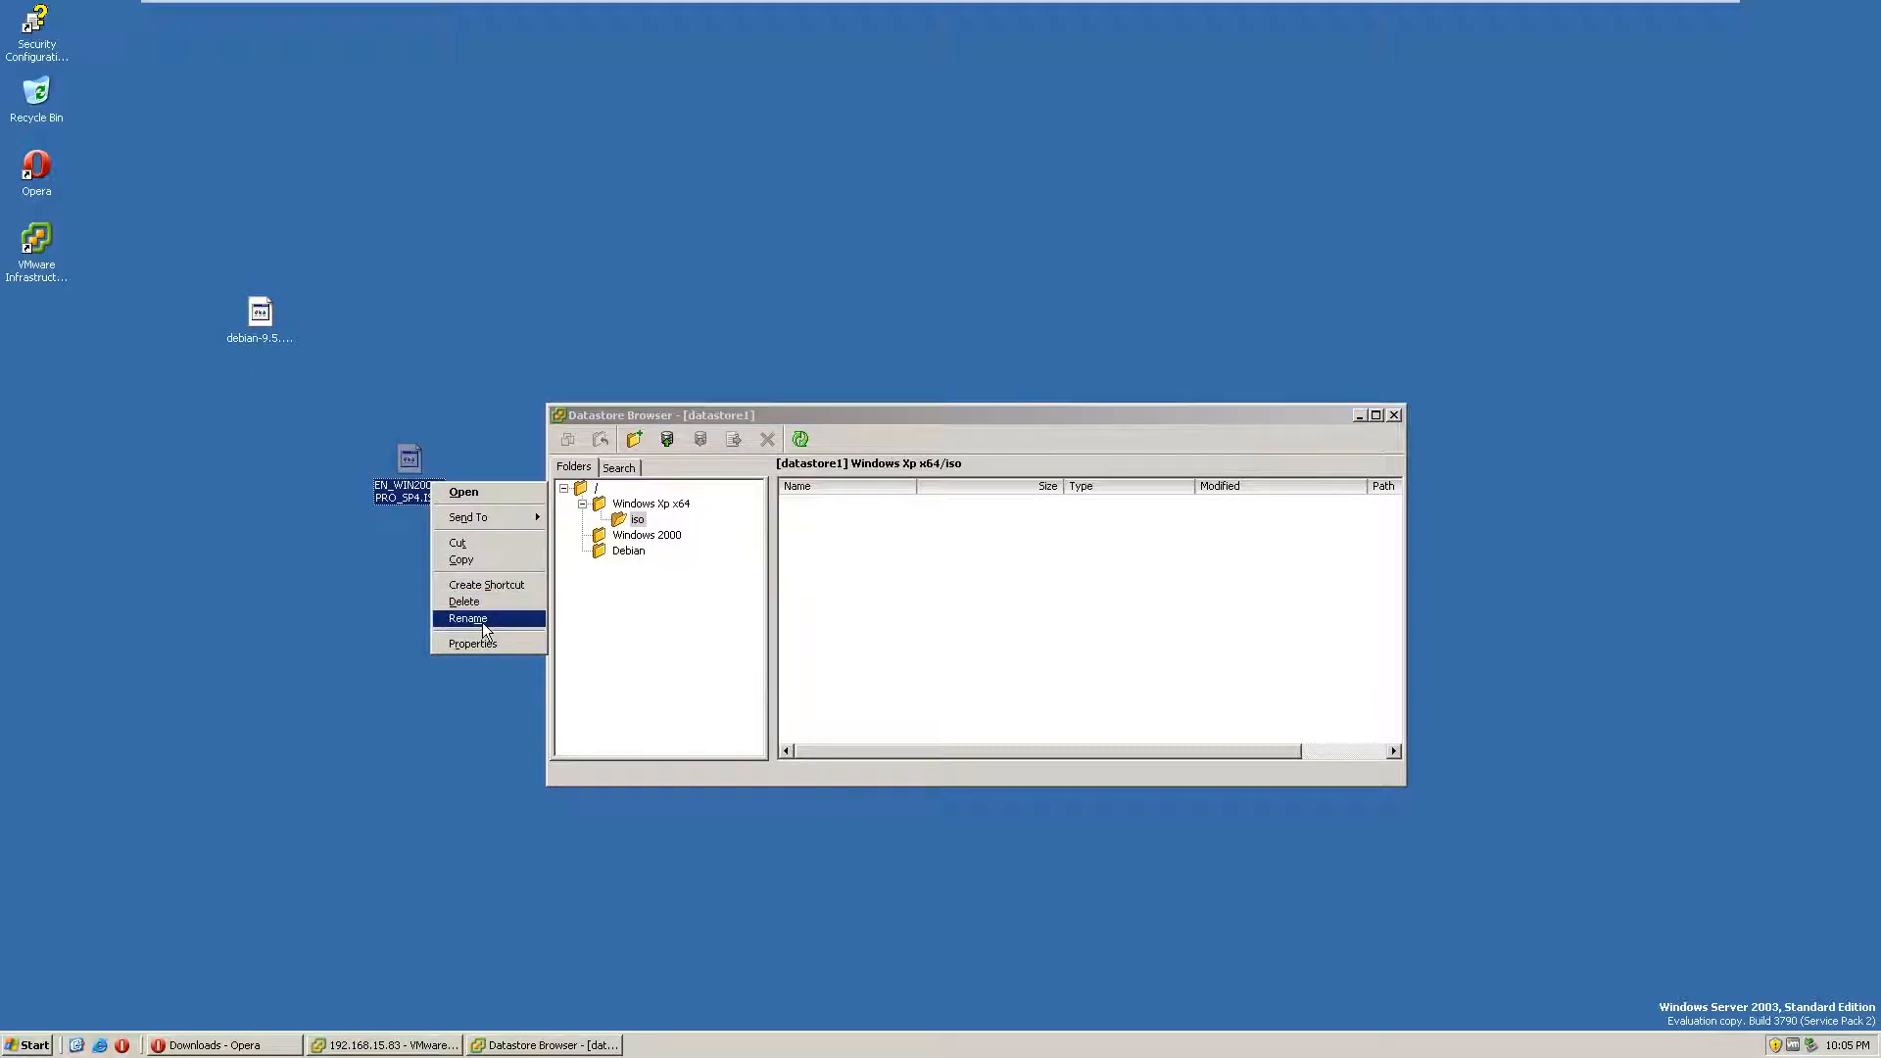
{"action": "left_click", "coordinate": [491, 613]}
{"action": "right_click", "coordinate": [424, 485]}
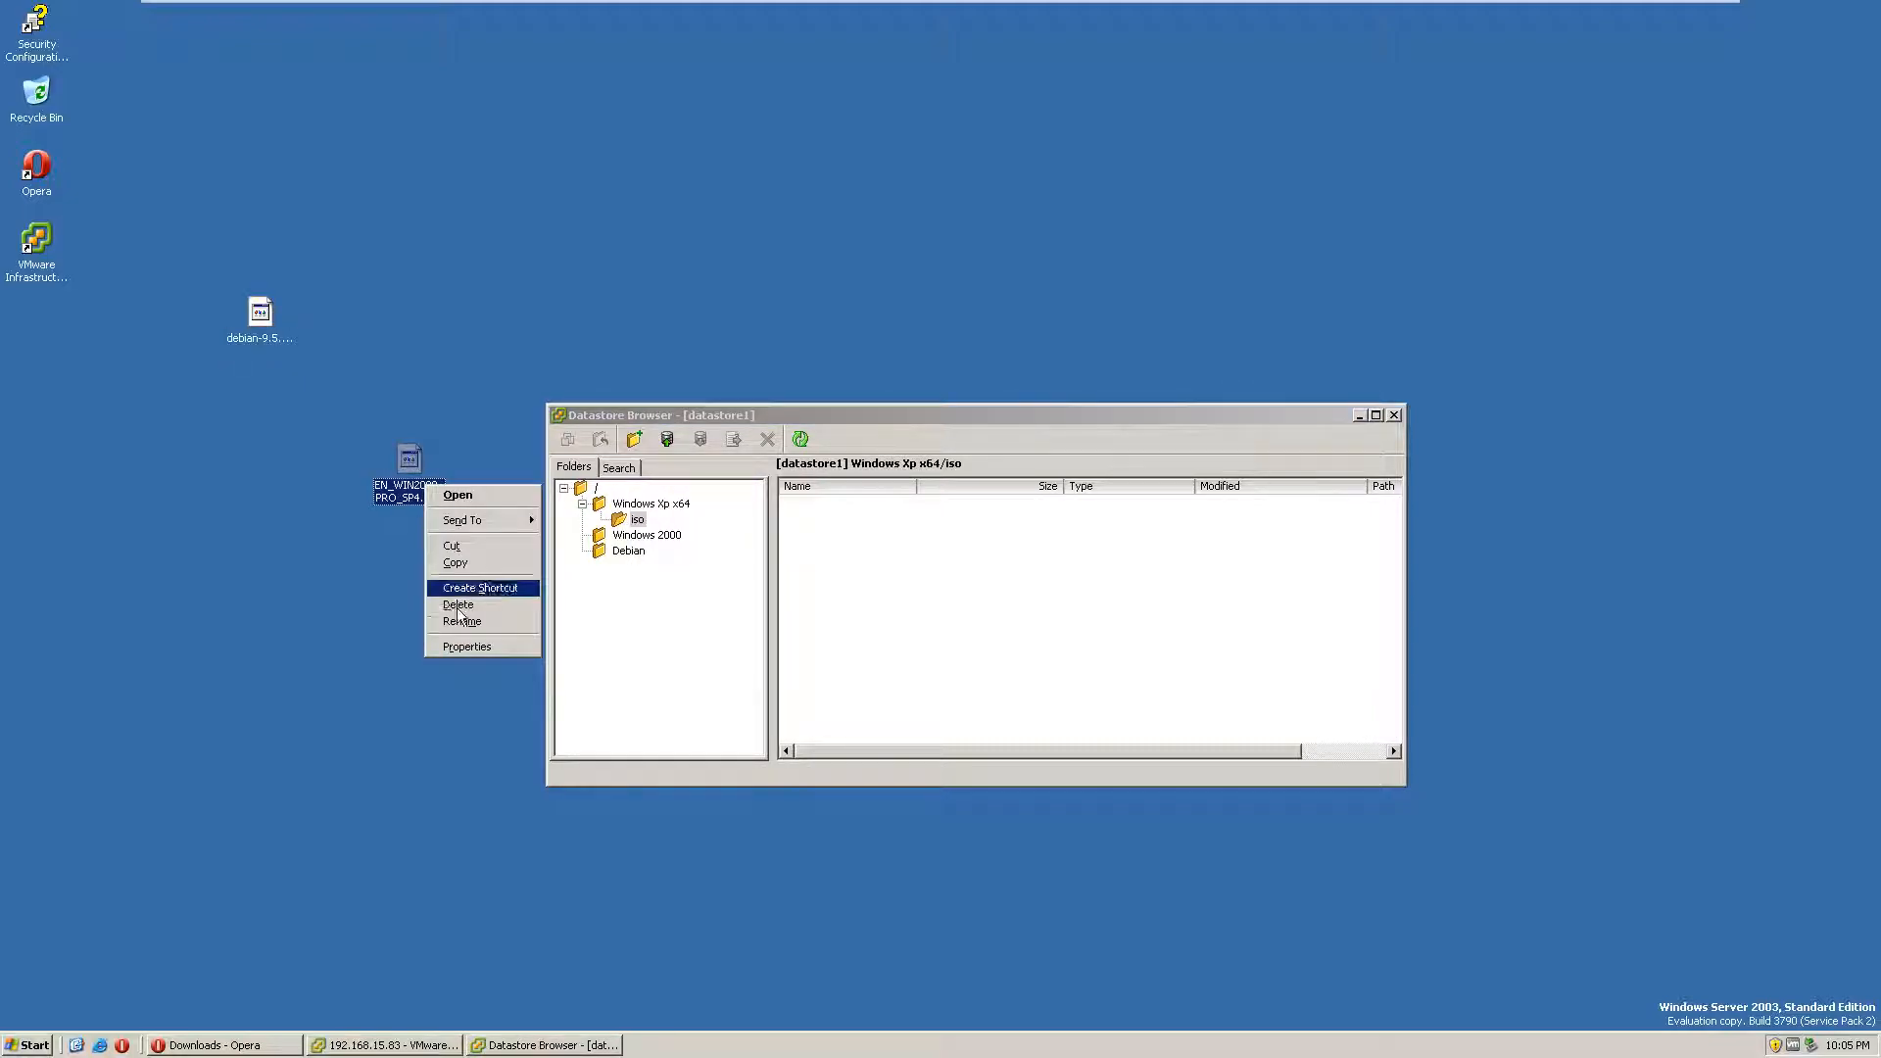
{"action": "left_click", "coordinate": [460, 602]}
{"action": "left_click", "coordinate": [1032, 537]}
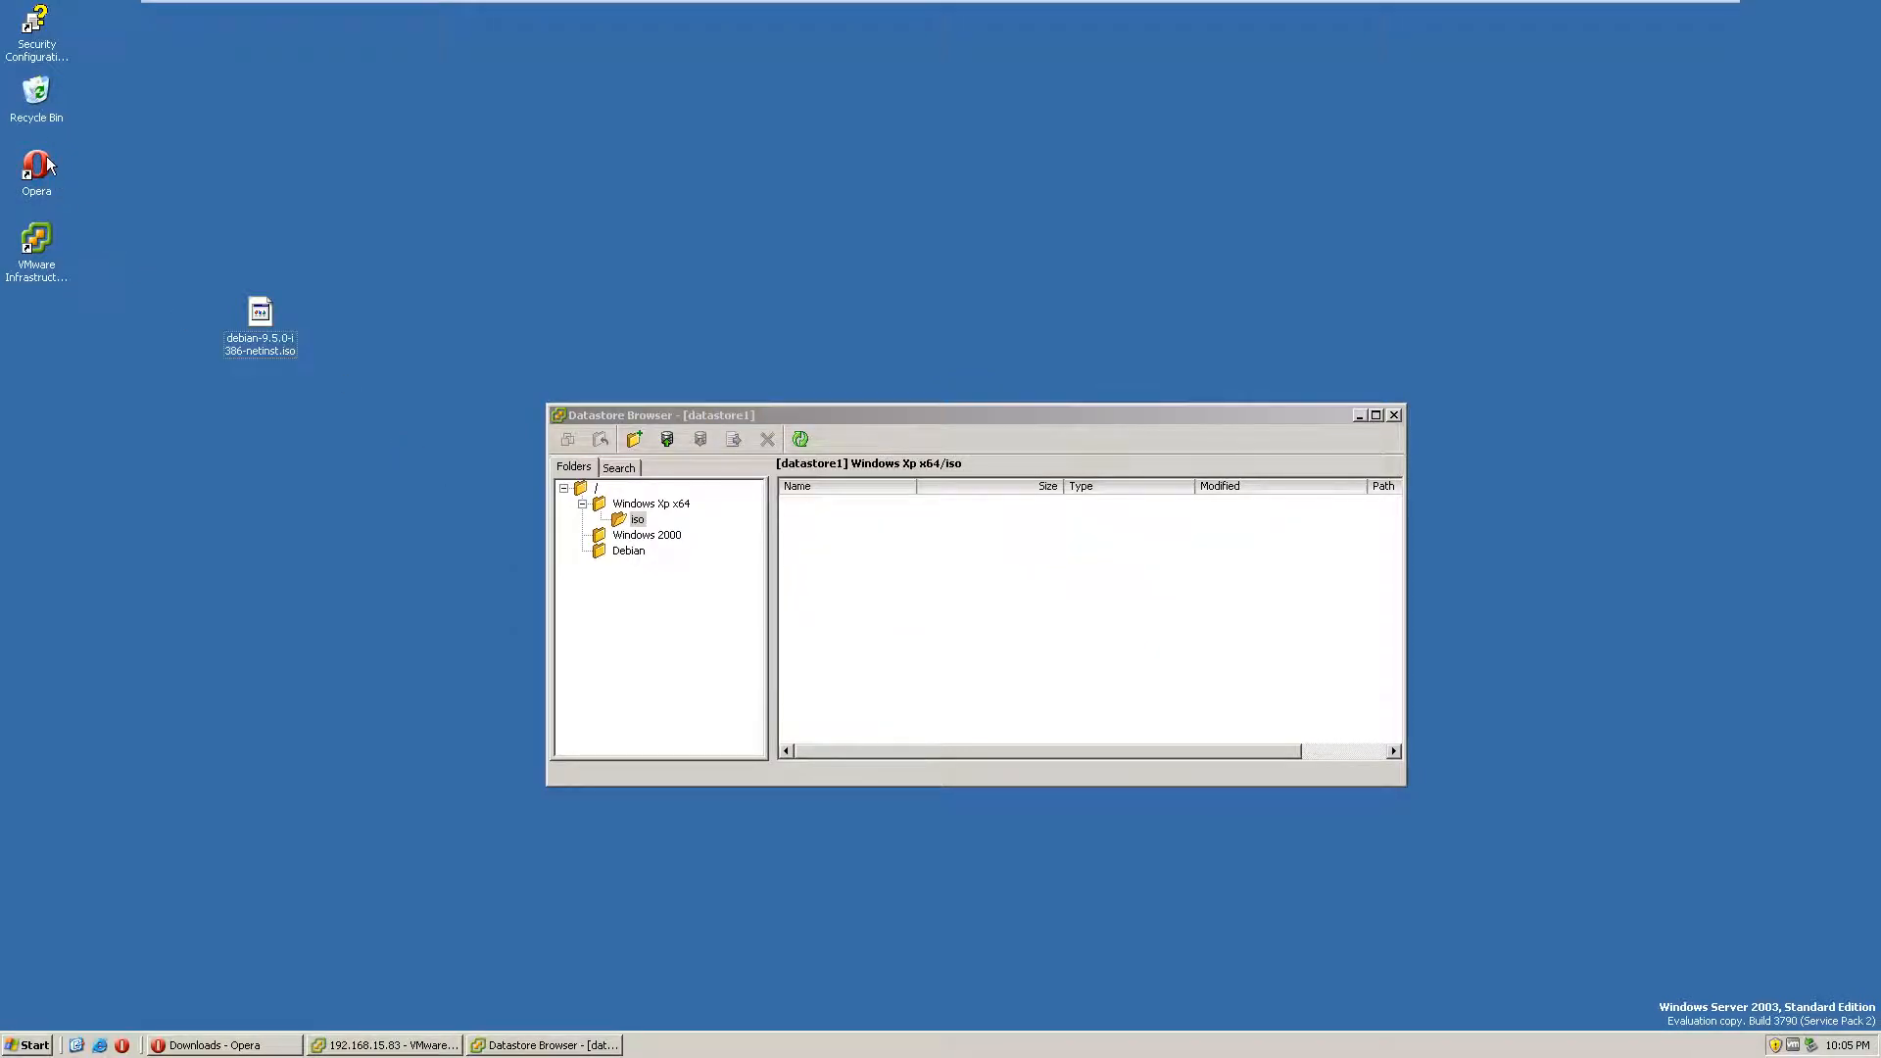
Step: Empty the Recycle Bin, confirm the permanent deletion and close its window
{"action": "double_click", "coordinate": [36, 93]}
{"action": "right_click", "coordinate": [417, 396]}
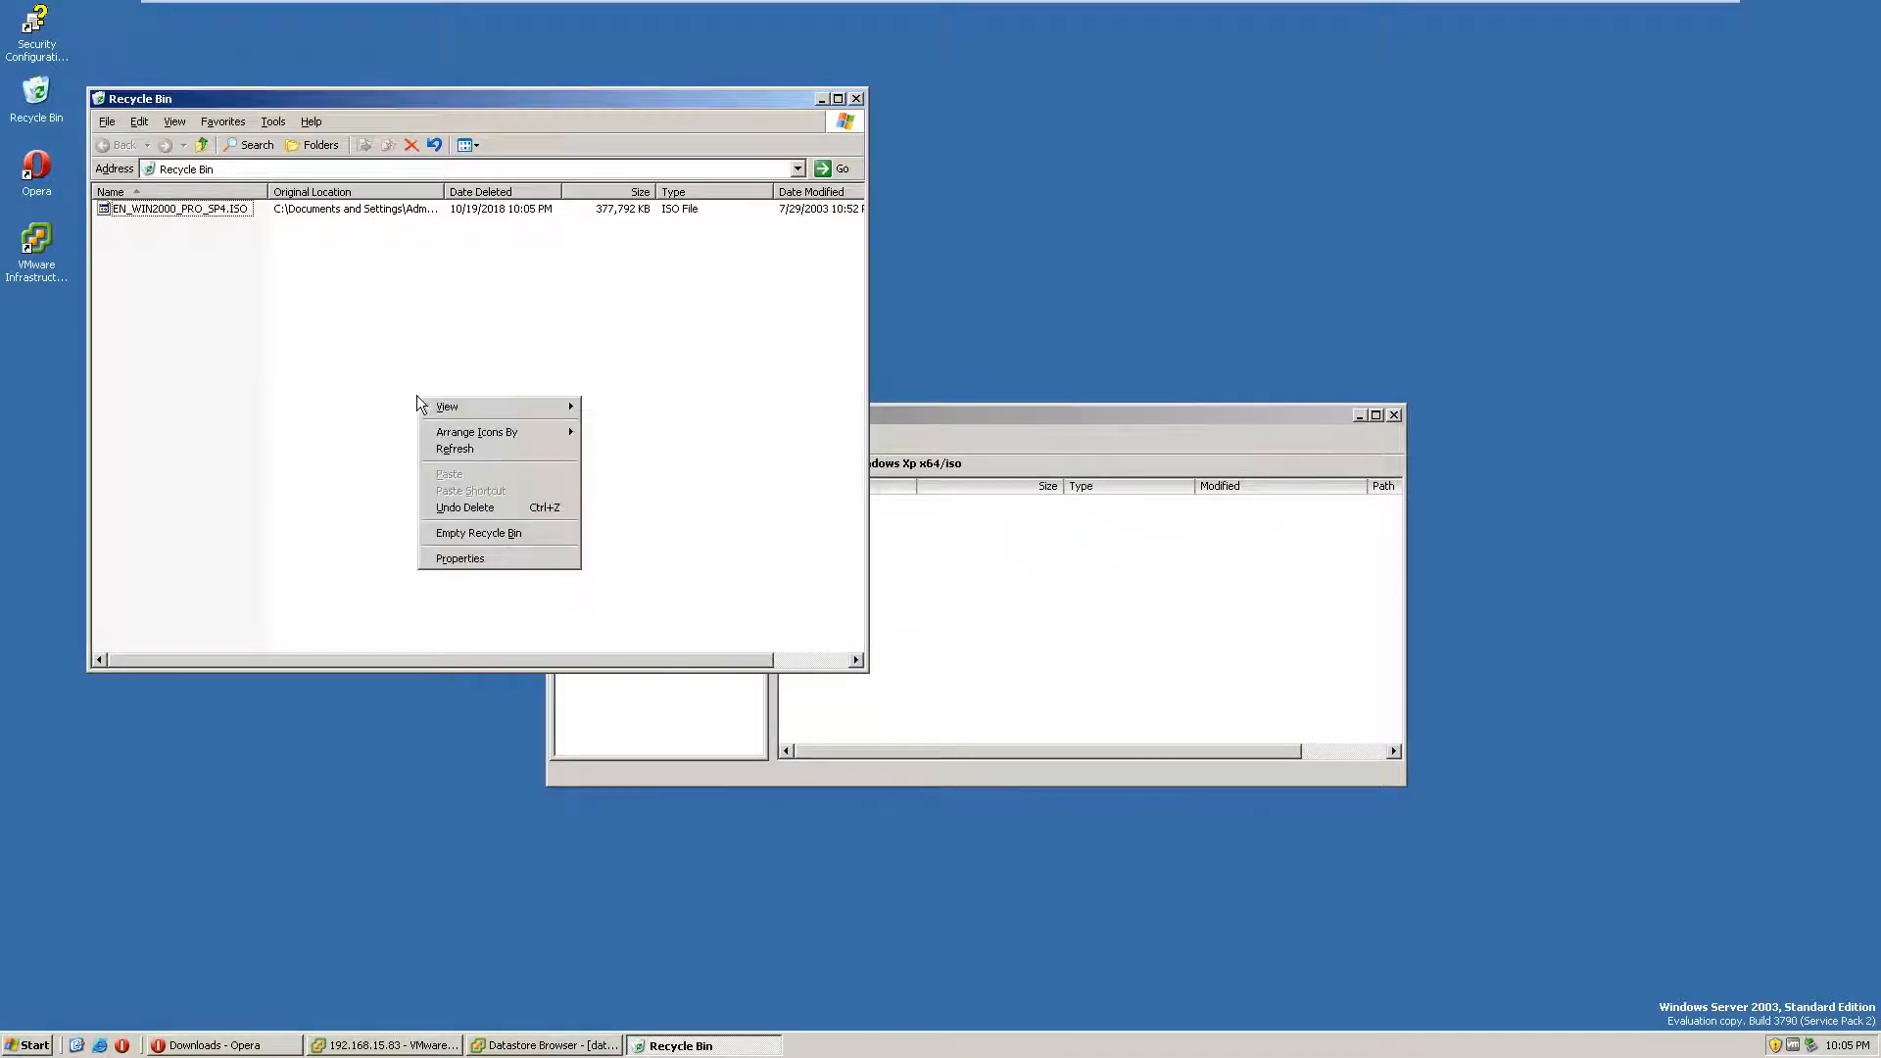
{"action": "left_click", "coordinate": [471, 534]}
{"action": "left_click", "coordinate": [989, 537]}
{"action": "left_click", "coordinate": [857, 99]}
Step: Move debian-9.5.0-i386-netinst.iso below the VMware Infrastructure Client shortcut on the desktop and return to the Datastore Browser
{"action": "left_click", "coordinate": [265, 321]}
{"action": "left_click_drag", "start_coordinate": [62, 316], "coordinate": [64, 319]}
{"action": "left_click", "coordinate": [821, 555]}
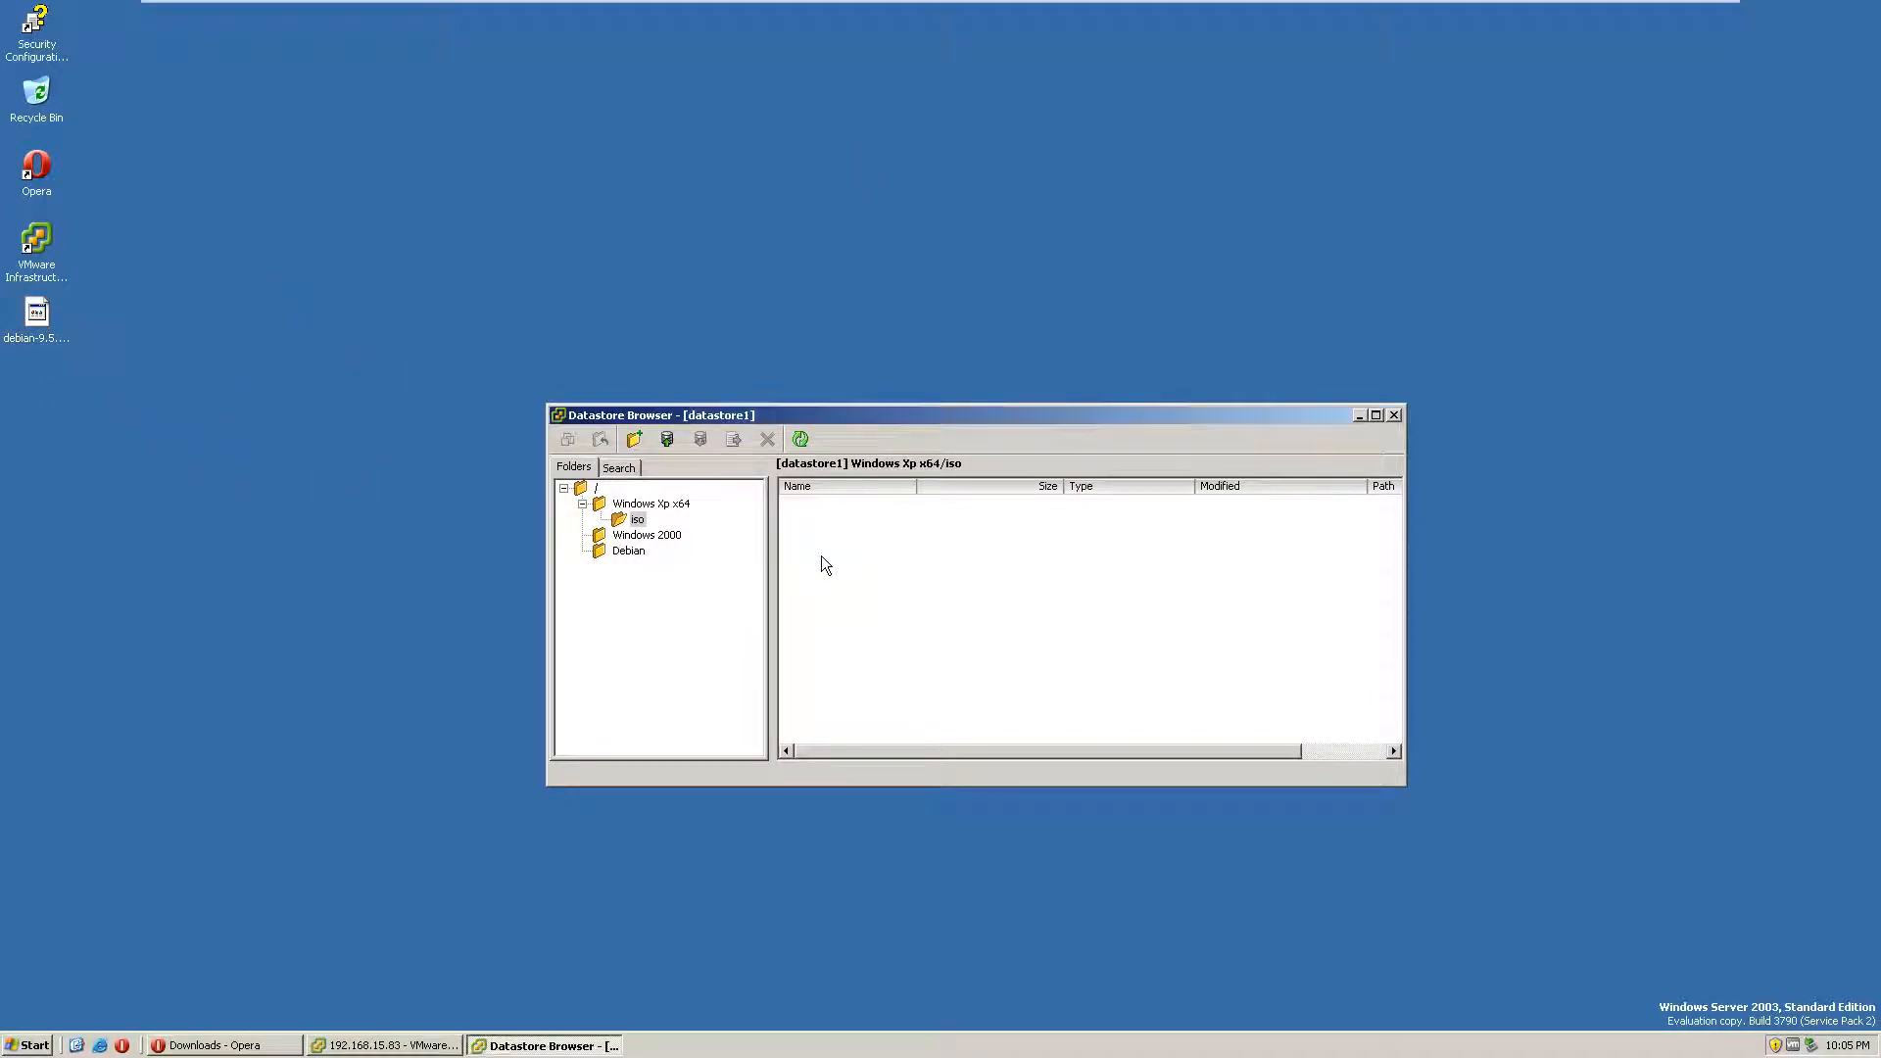
Step: Upload debian-9.5.0-i386-netinst.iso from the desktop to the Windows Xp x64/iso folder on datastore1, accepting the overwrite warning, and select the uploaded file
{"action": "left_click", "coordinate": [701, 439]}
{"action": "left_click", "coordinate": [705, 457]}
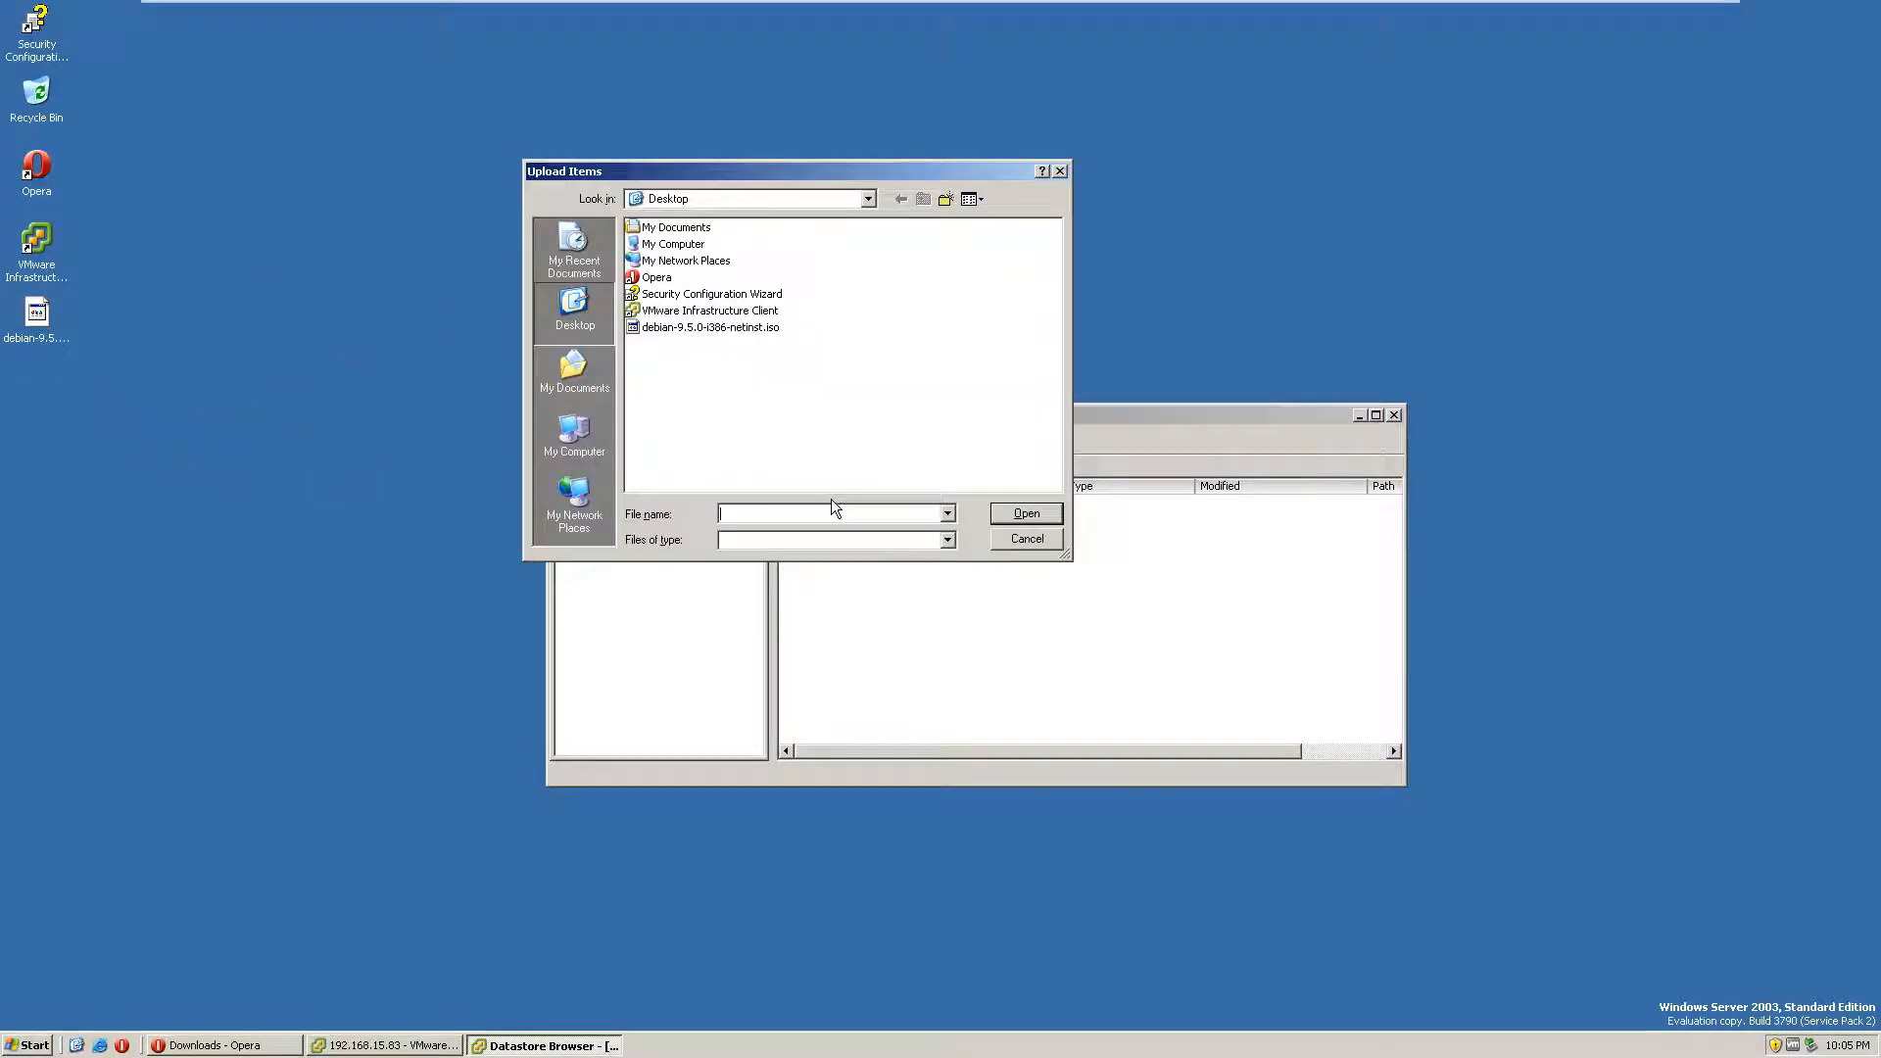
{"action": "left_click", "coordinate": [712, 329]}
{"action": "left_click", "coordinate": [1024, 509]}
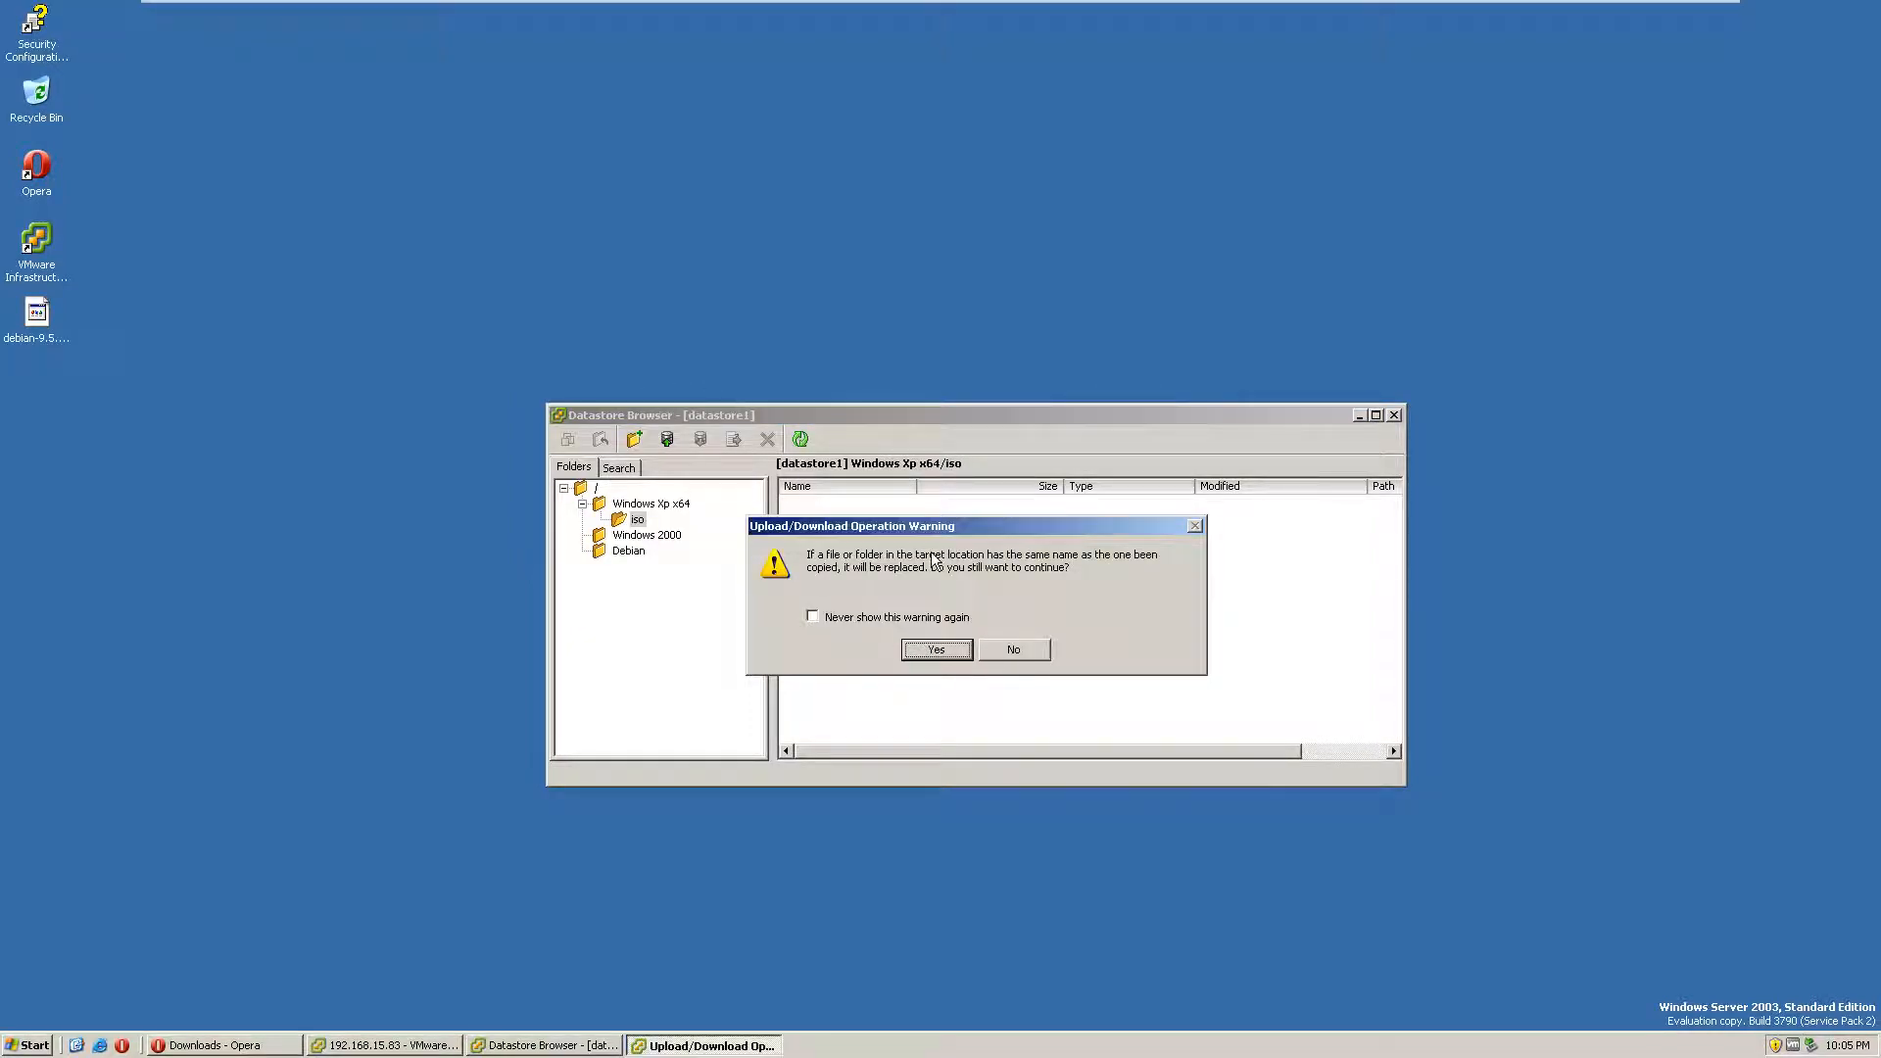
{"action": "left_click", "coordinate": [936, 649]}
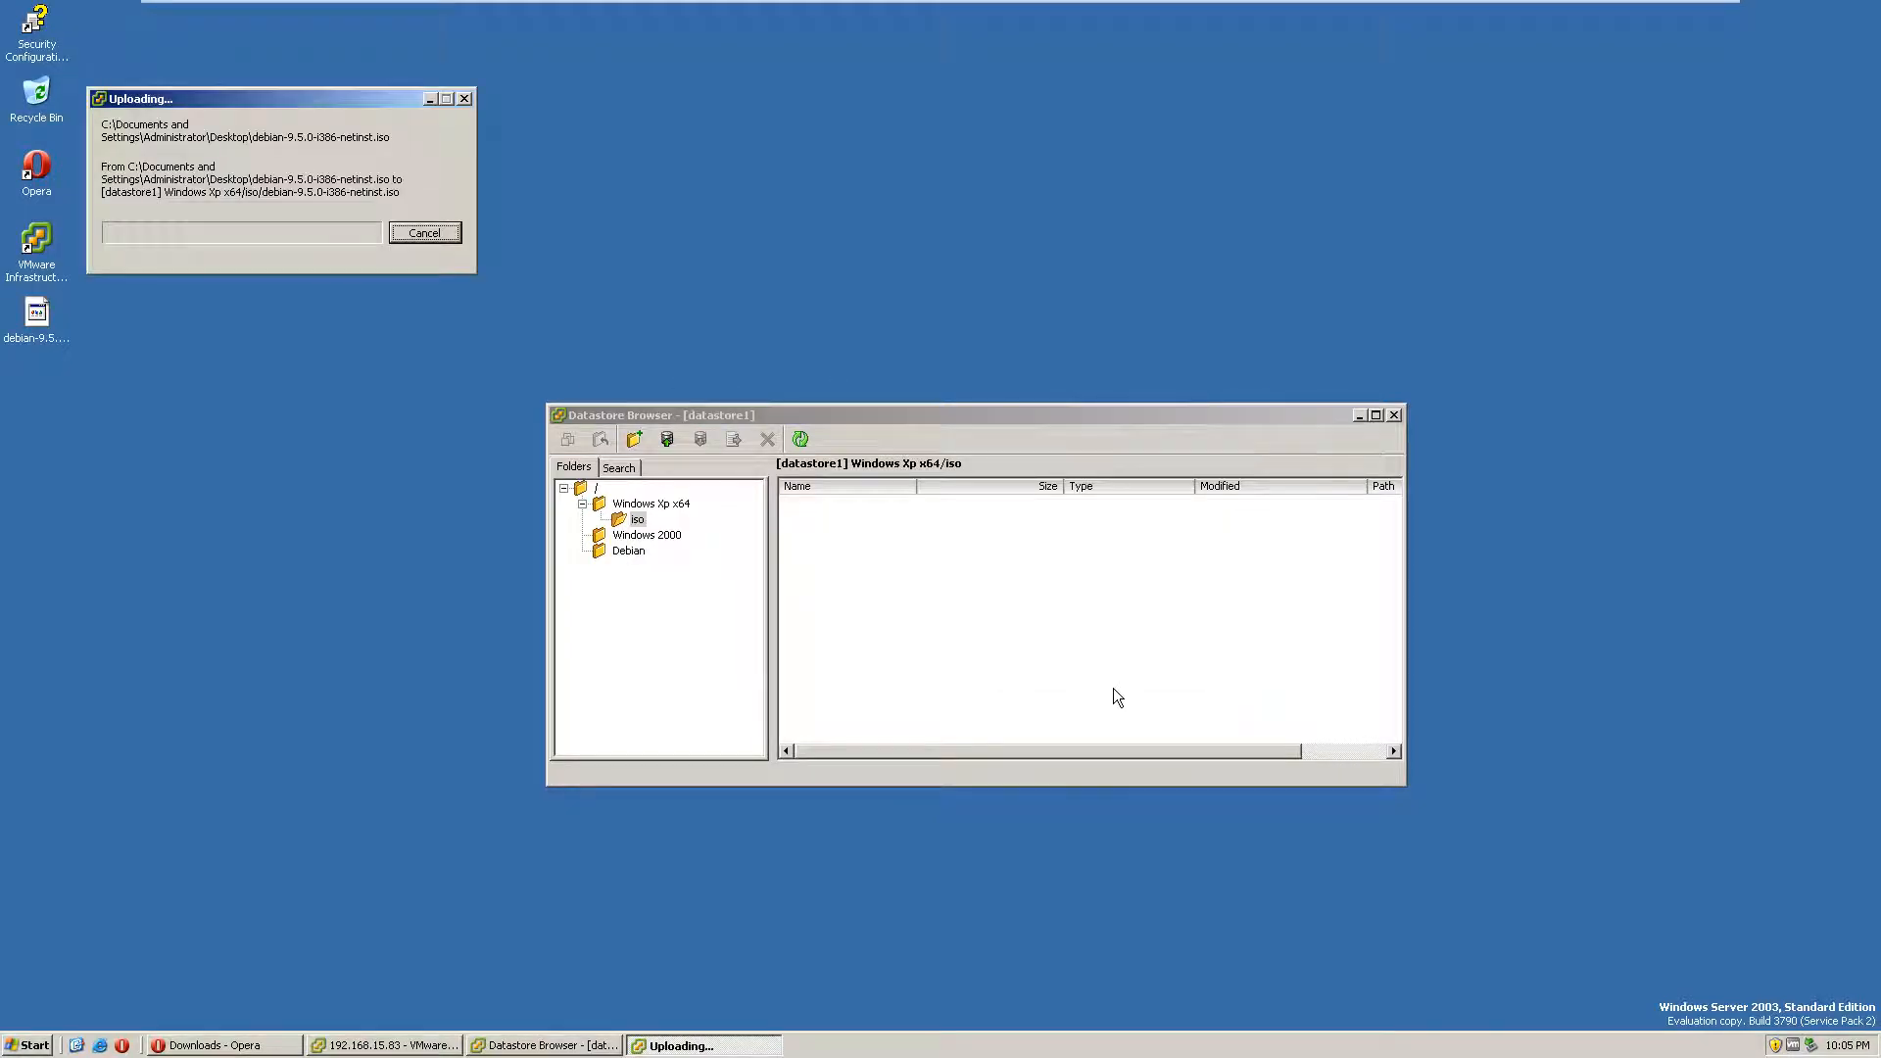
{"action": "left_click_drag", "start_coordinate": [284, 110], "coordinate": [972, 445]}
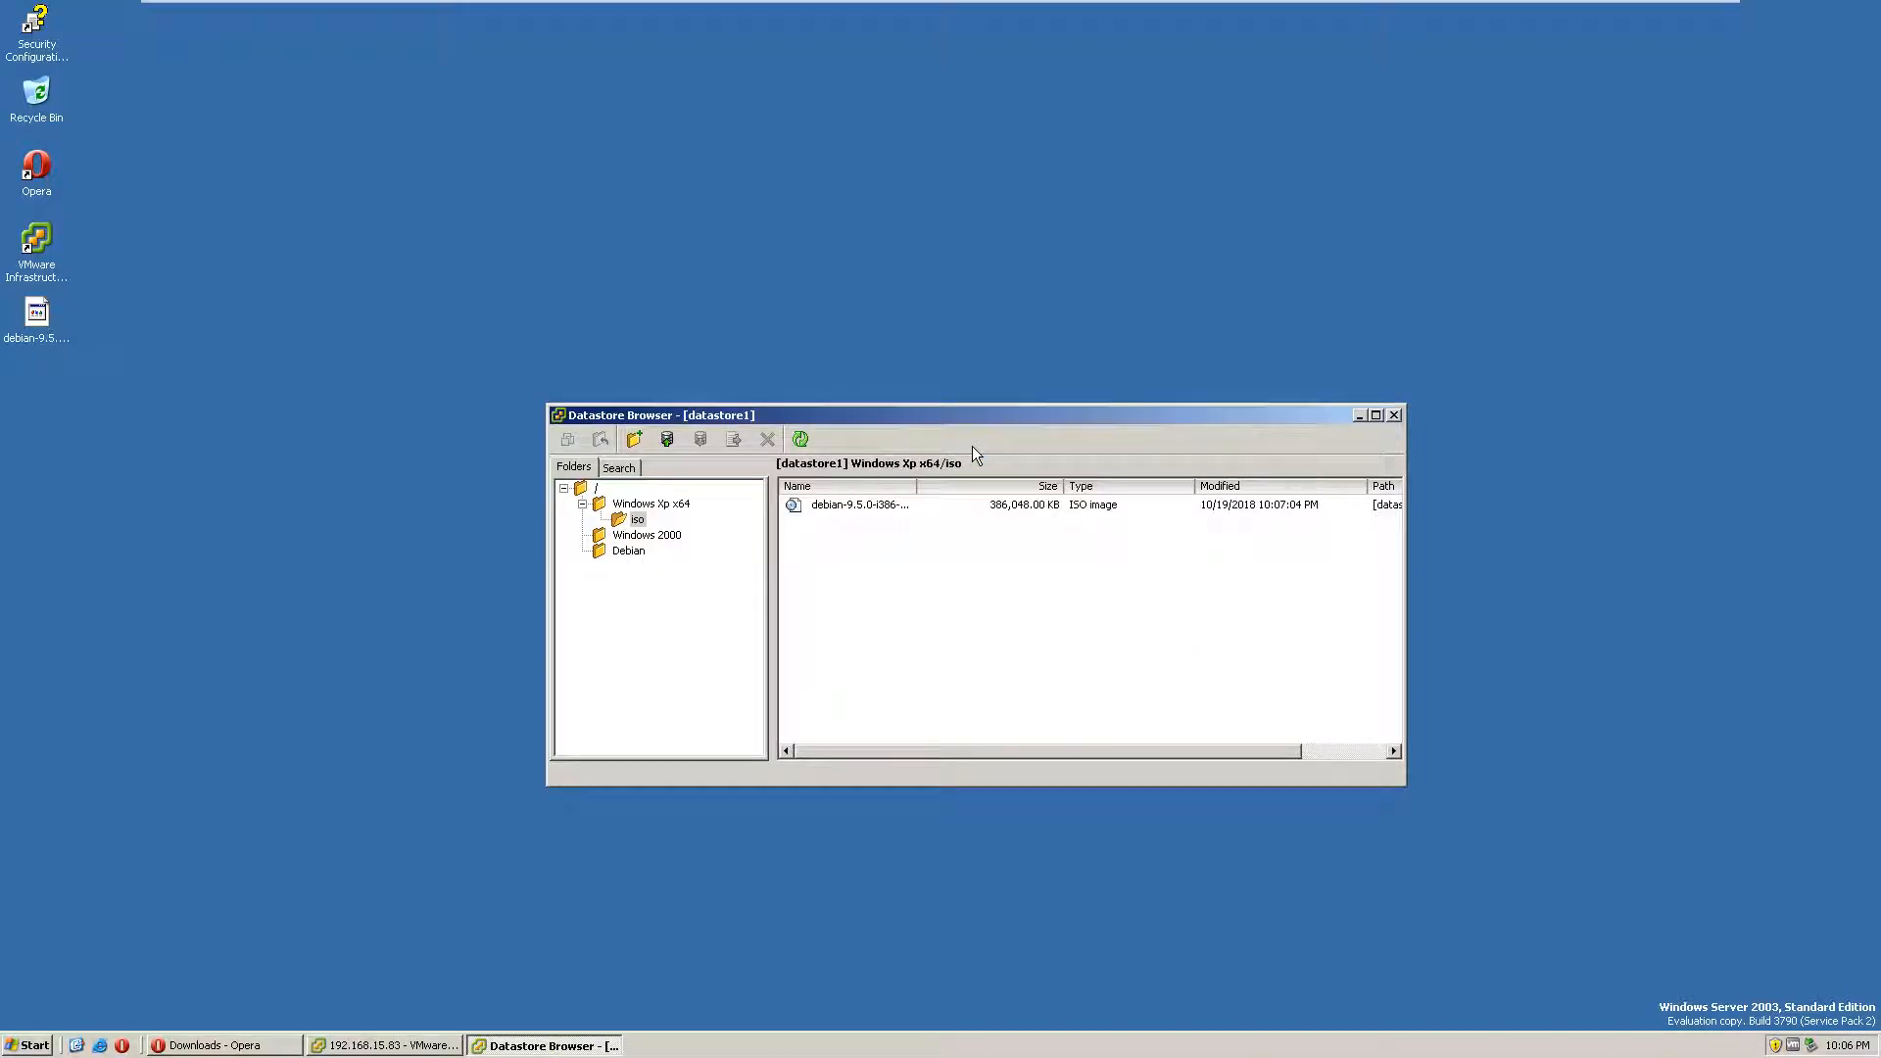
{"action": "left_click_drag", "start_coordinate": [966, 413], "coordinate": [1000, 316]}
{"action": "left_click", "coordinate": [881, 408]}
Step: In the Debian virtual machine's settings, switch CD/DVD Drive 1 to a datastore ISO file and browse into datastore1
{"action": "left_click", "coordinate": [387, 1045]}
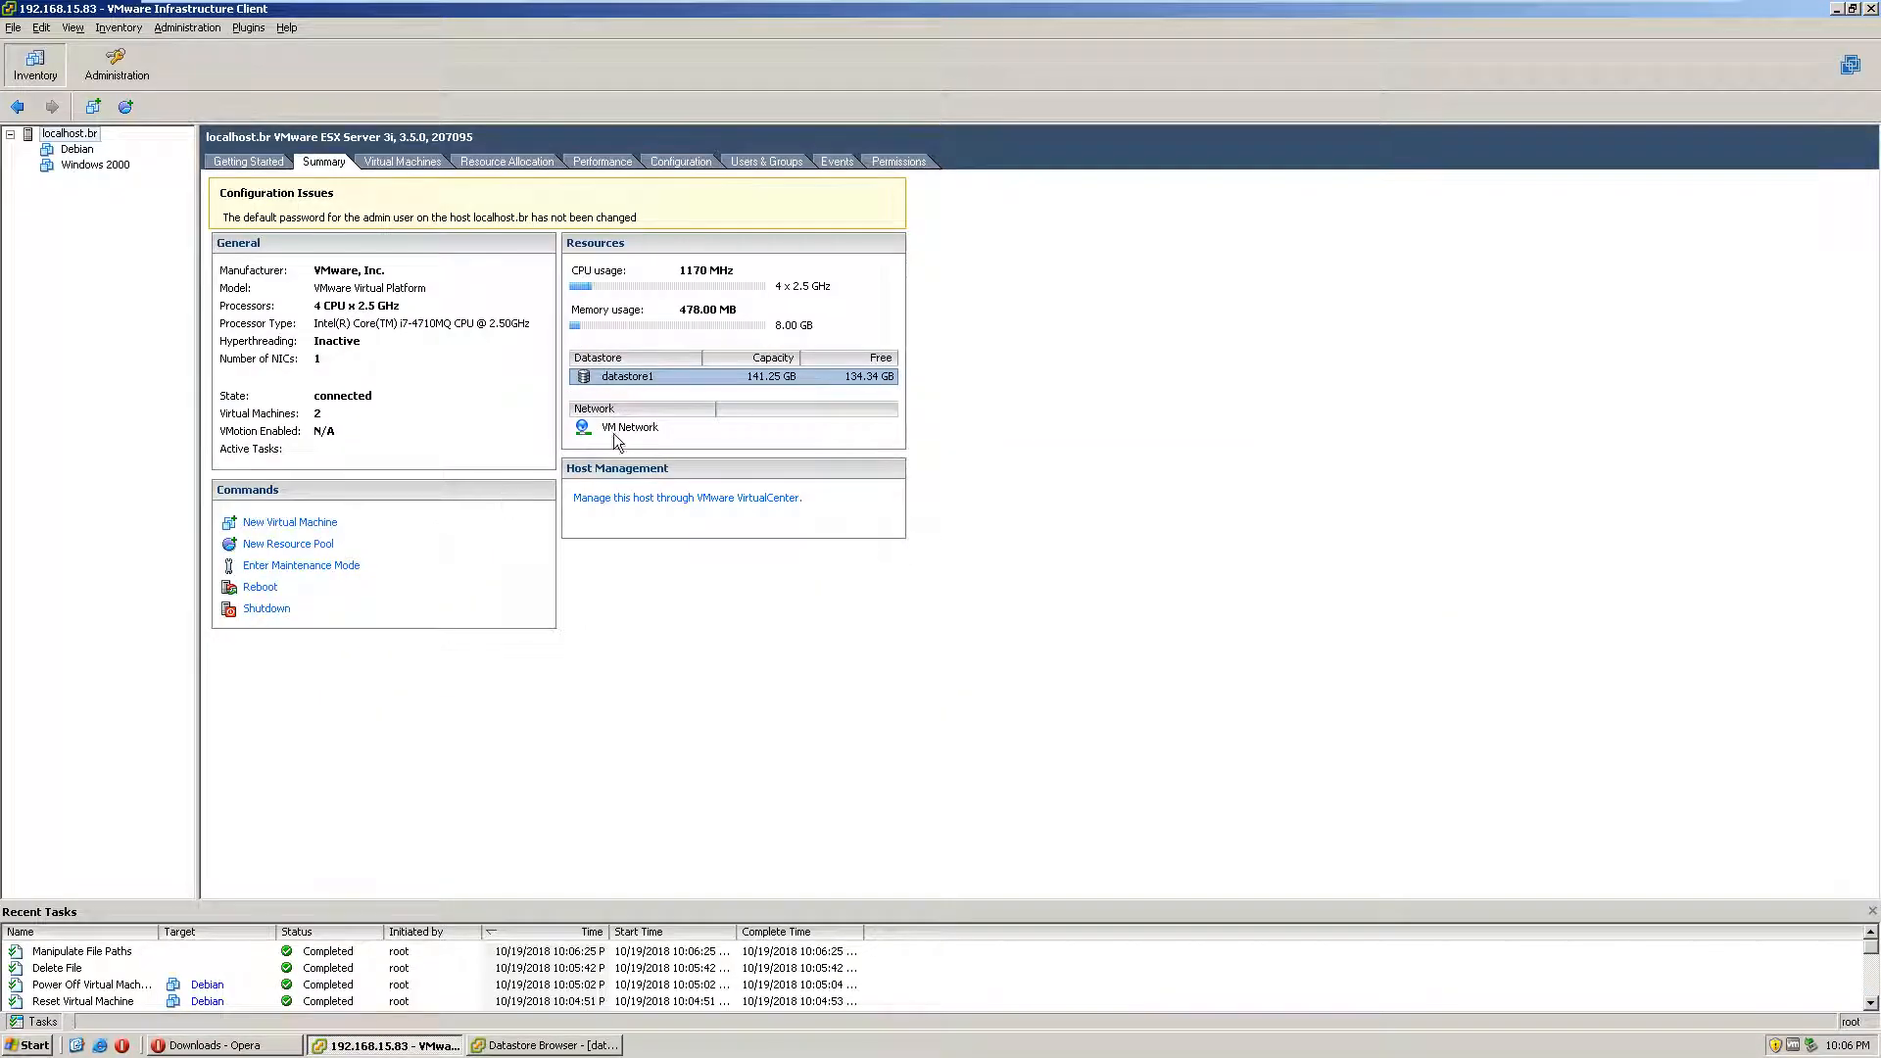
{"action": "left_click", "coordinate": [95, 165]}
{"action": "right_click", "coordinate": [75, 149]}
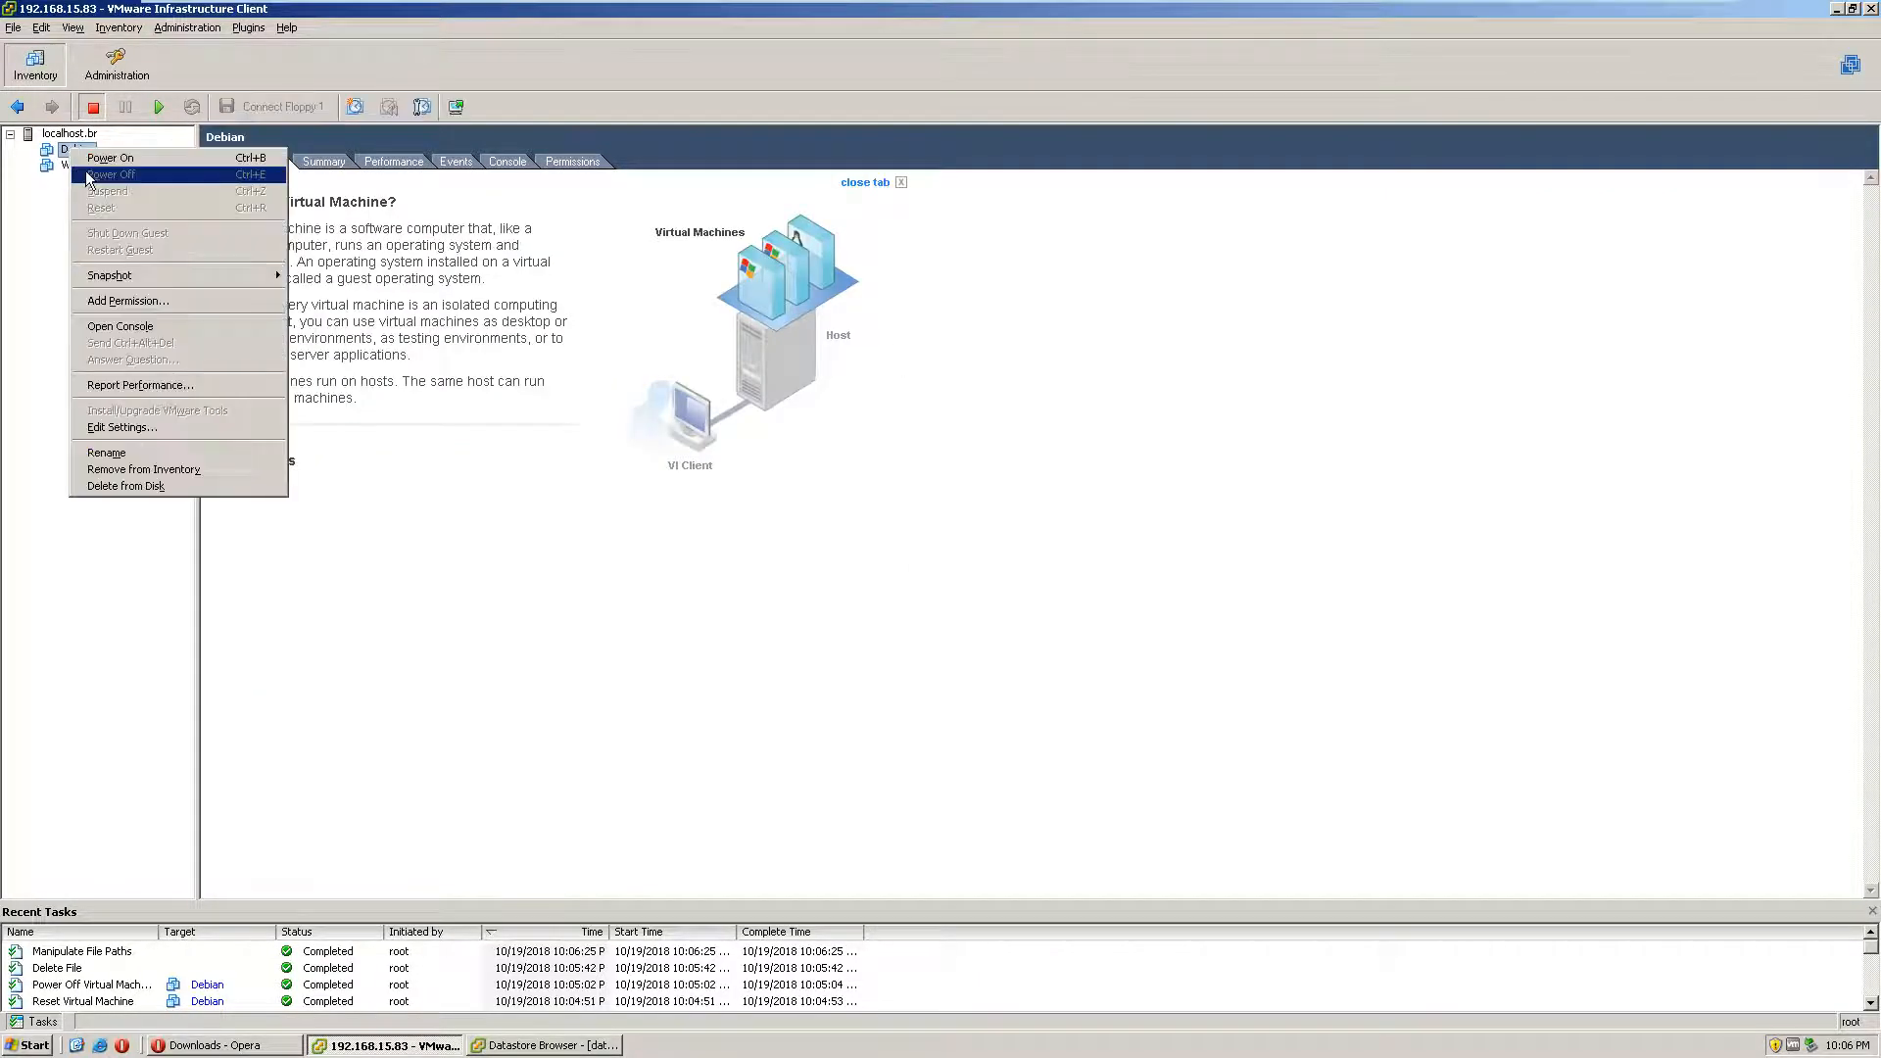
{"action": "left_click", "coordinate": [125, 427]}
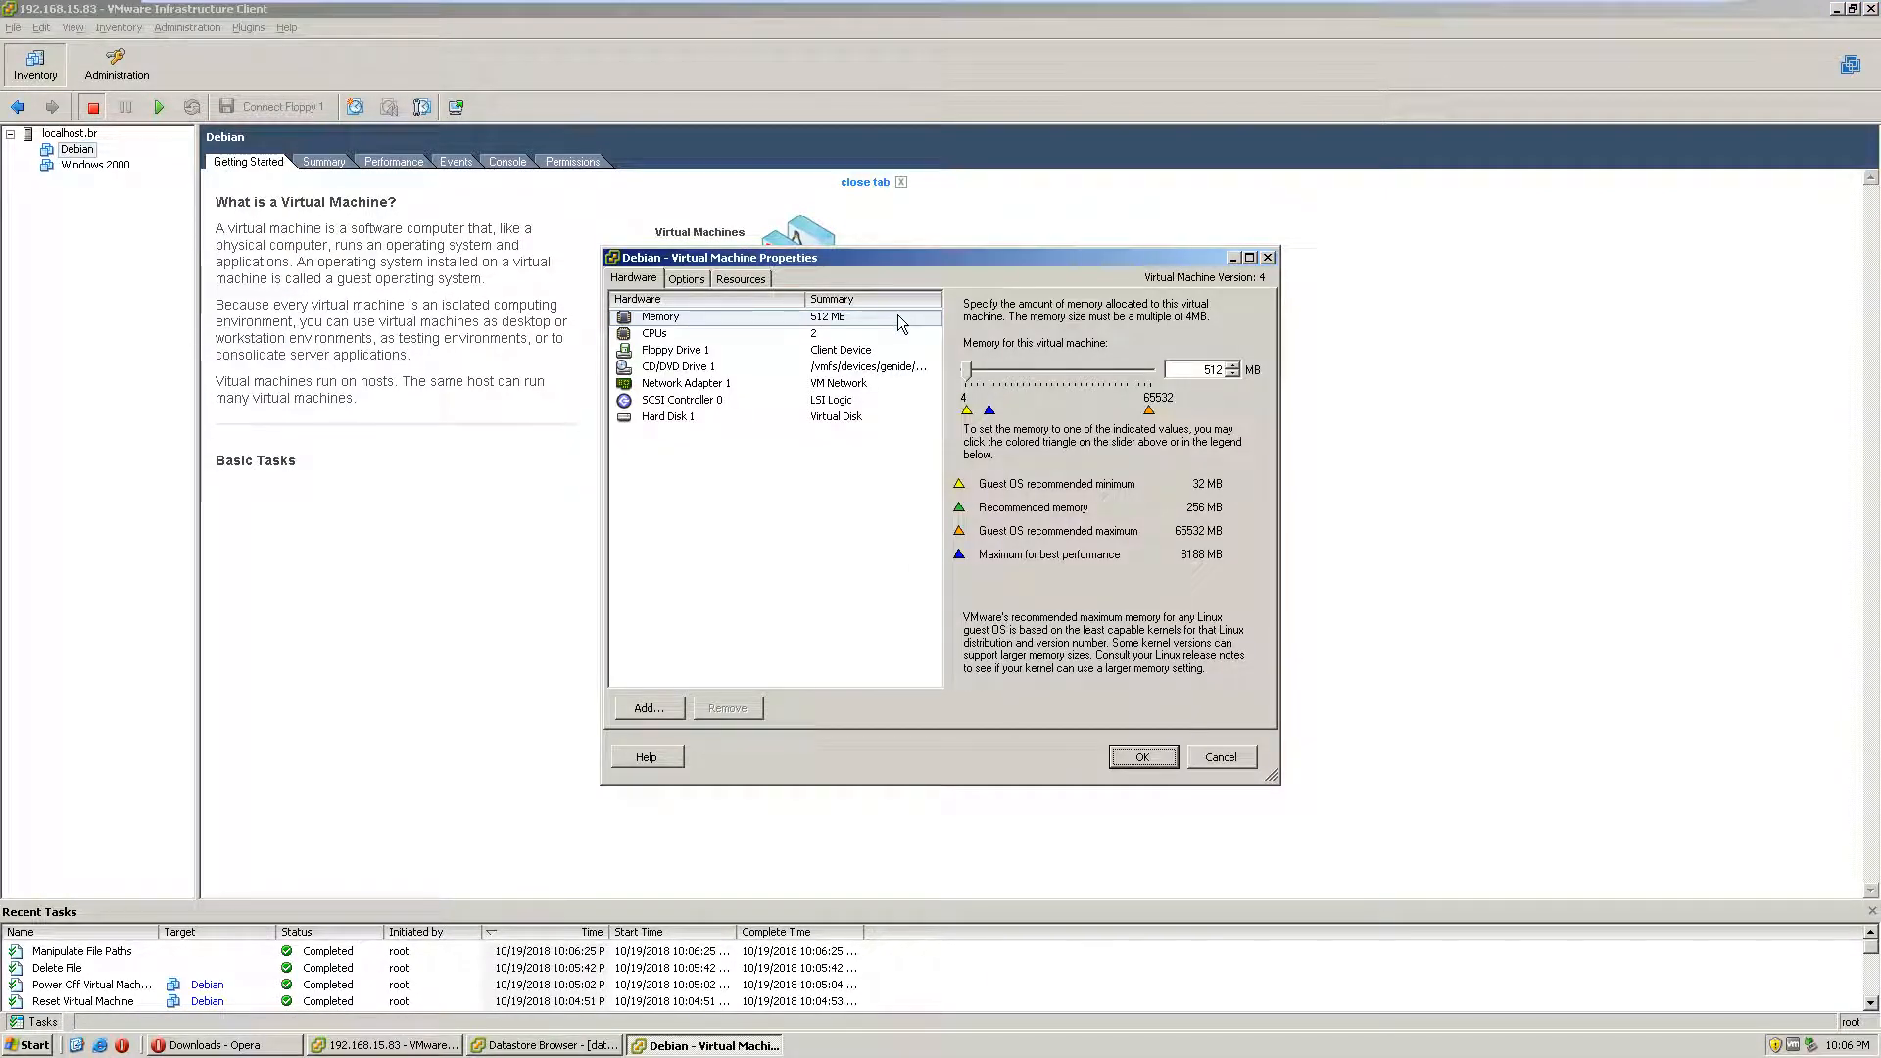
{"action": "left_click", "coordinate": [769, 366]}
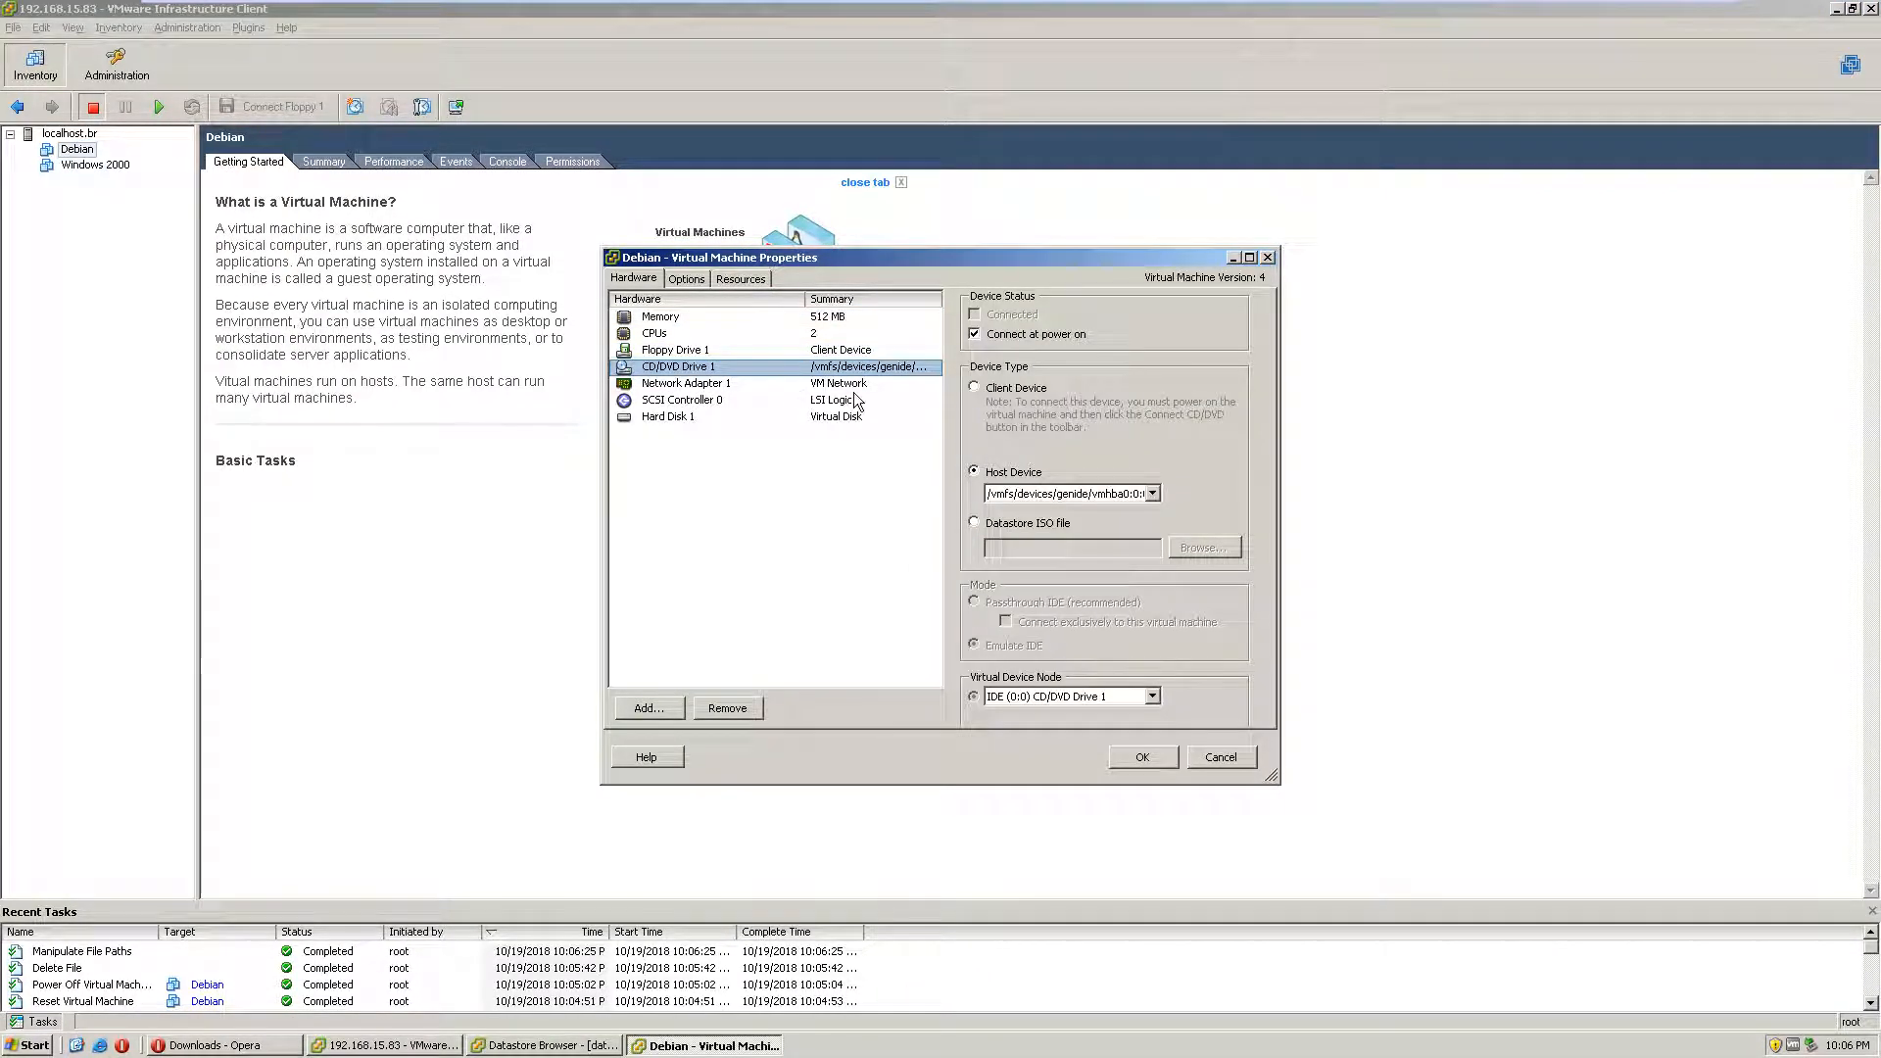
{"action": "left_click", "coordinate": [973, 522]}
{"action": "left_click", "coordinate": [1220, 548]}
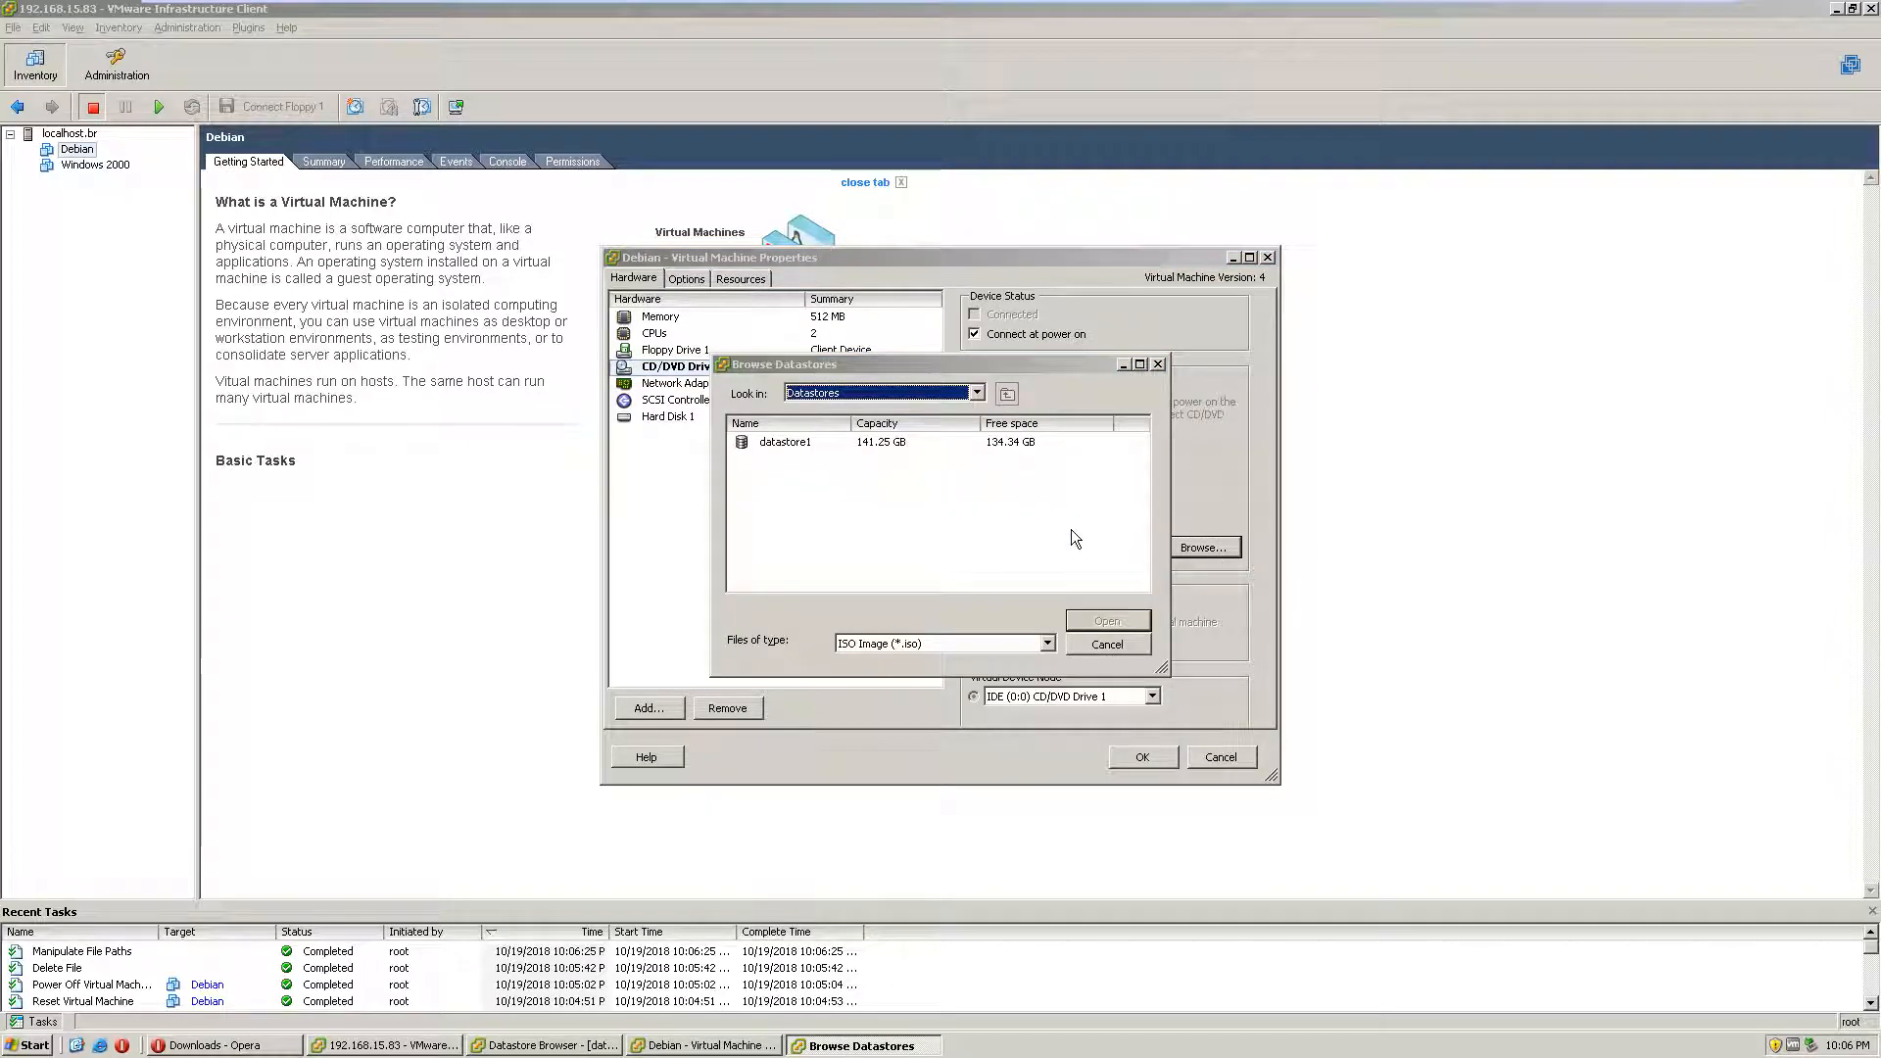
{"action": "double_click", "coordinate": [940, 446]}
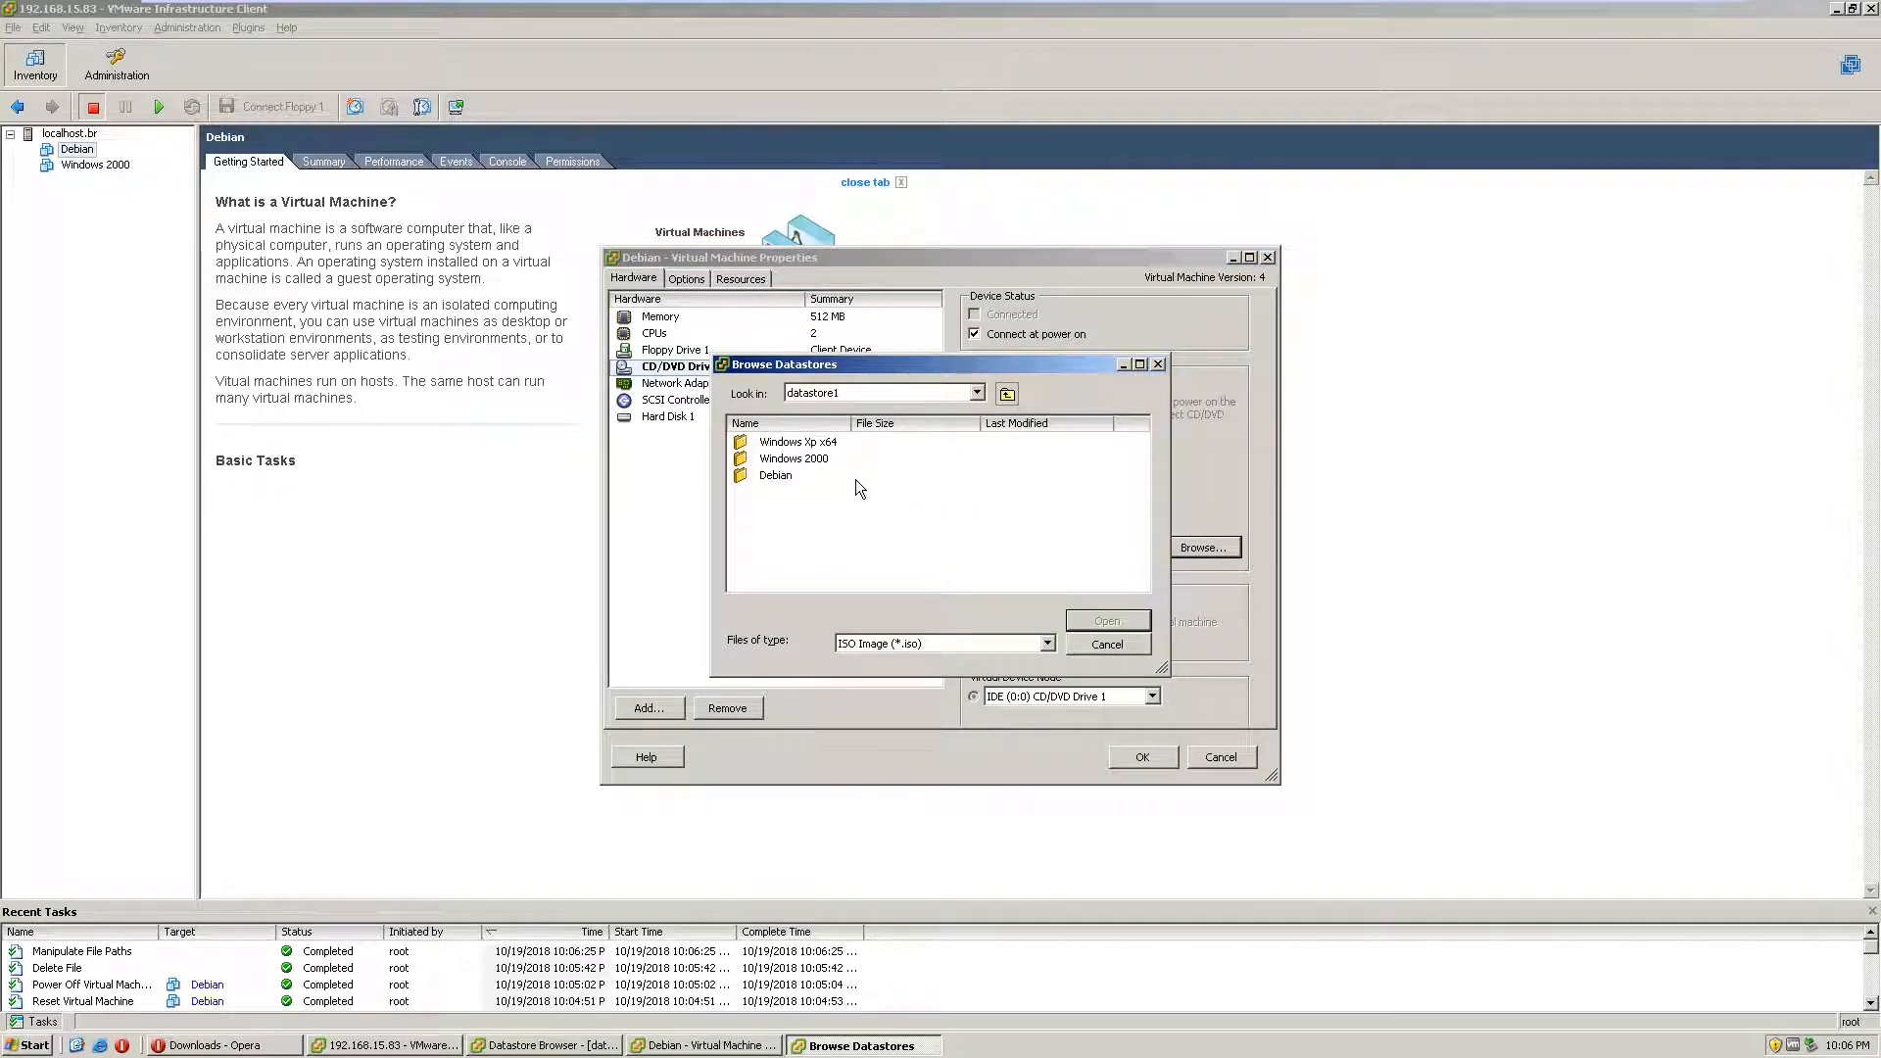
{"action": "left_click", "coordinate": [1009, 396]}
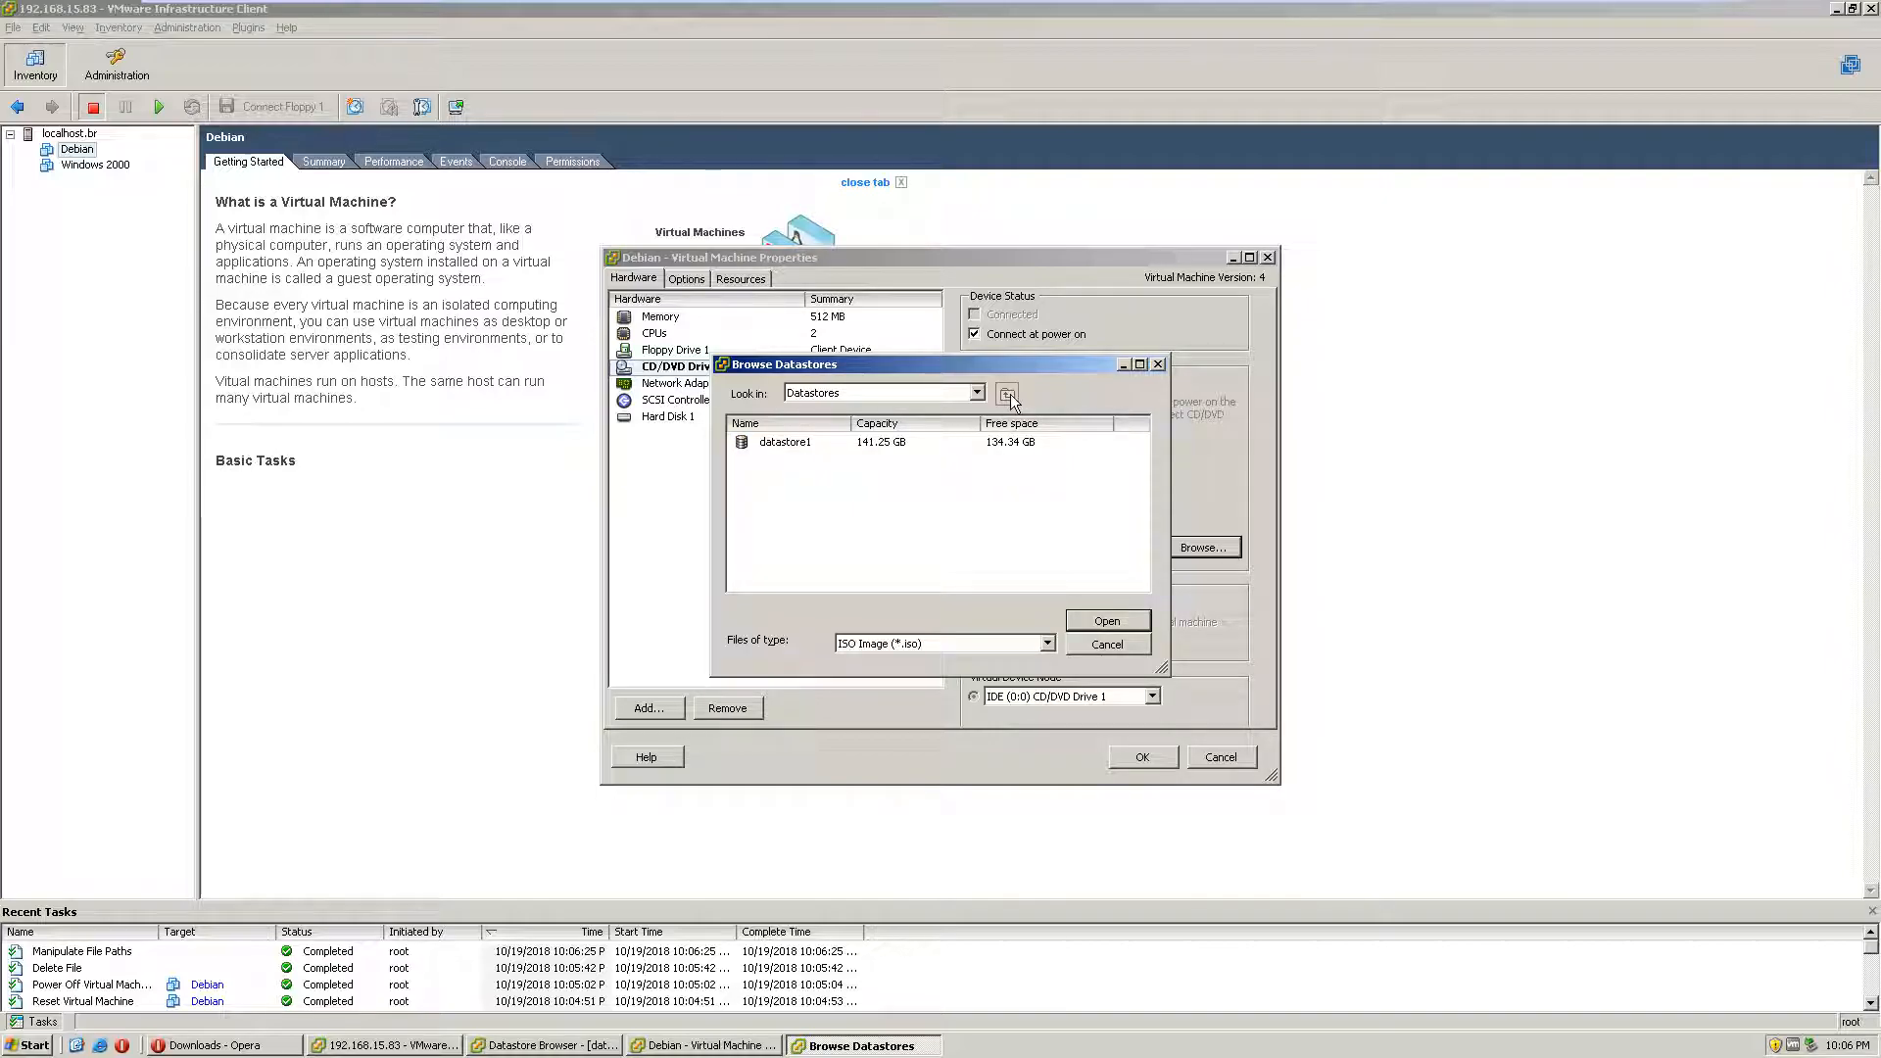
{"action": "left_click", "coordinate": [941, 392]}
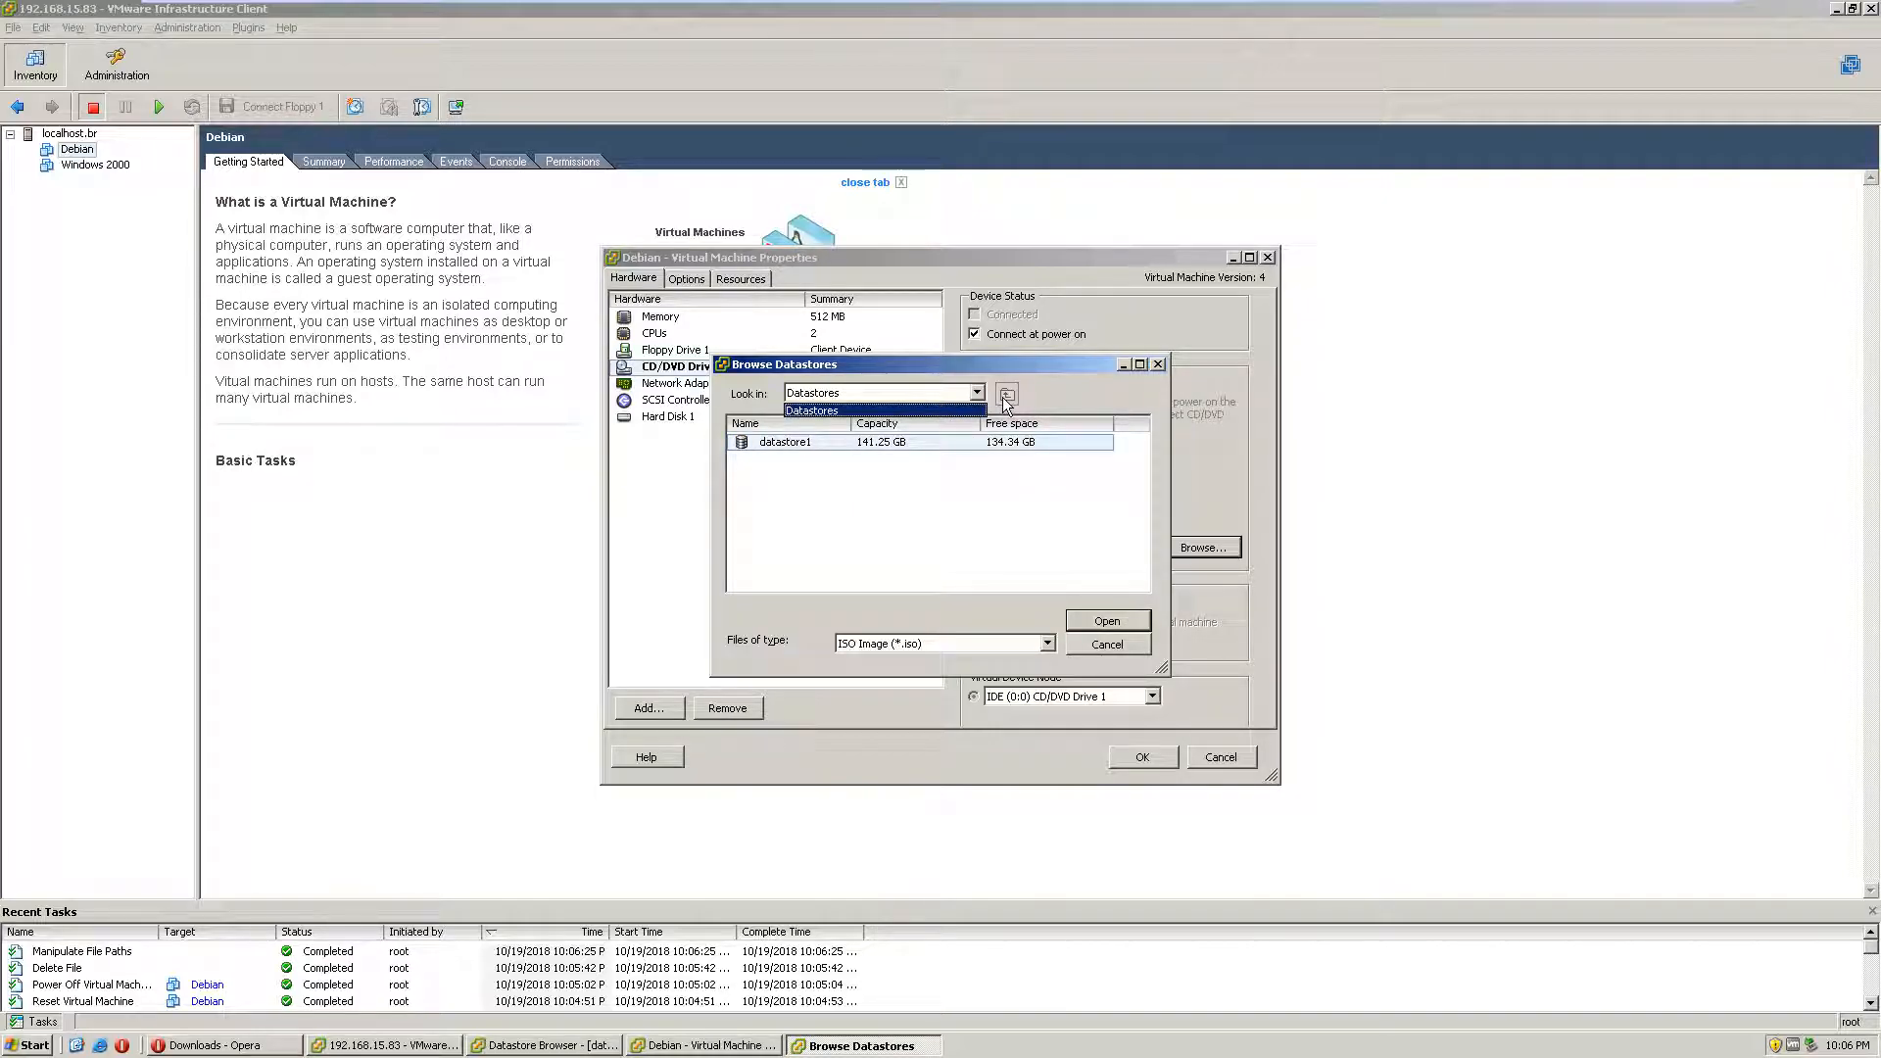
{"action": "left_click", "coordinate": [979, 393]}
{"action": "left_click", "coordinate": [979, 393]}
{"action": "left_click", "coordinate": [1007, 392]}
{"action": "double_click", "coordinate": [975, 439]}
{"action": "double_click", "coordinate": [774, 474]}
{"action": "left_click", "coordinate": [1007, 393]}
Step: Choose the Debian 9.5.0 ISO in Windows Xp x64/iso for CD/DVD Drive 1 and apply the virtual machine settings
{"action": "double_click", "coordinate": [796, 442]}
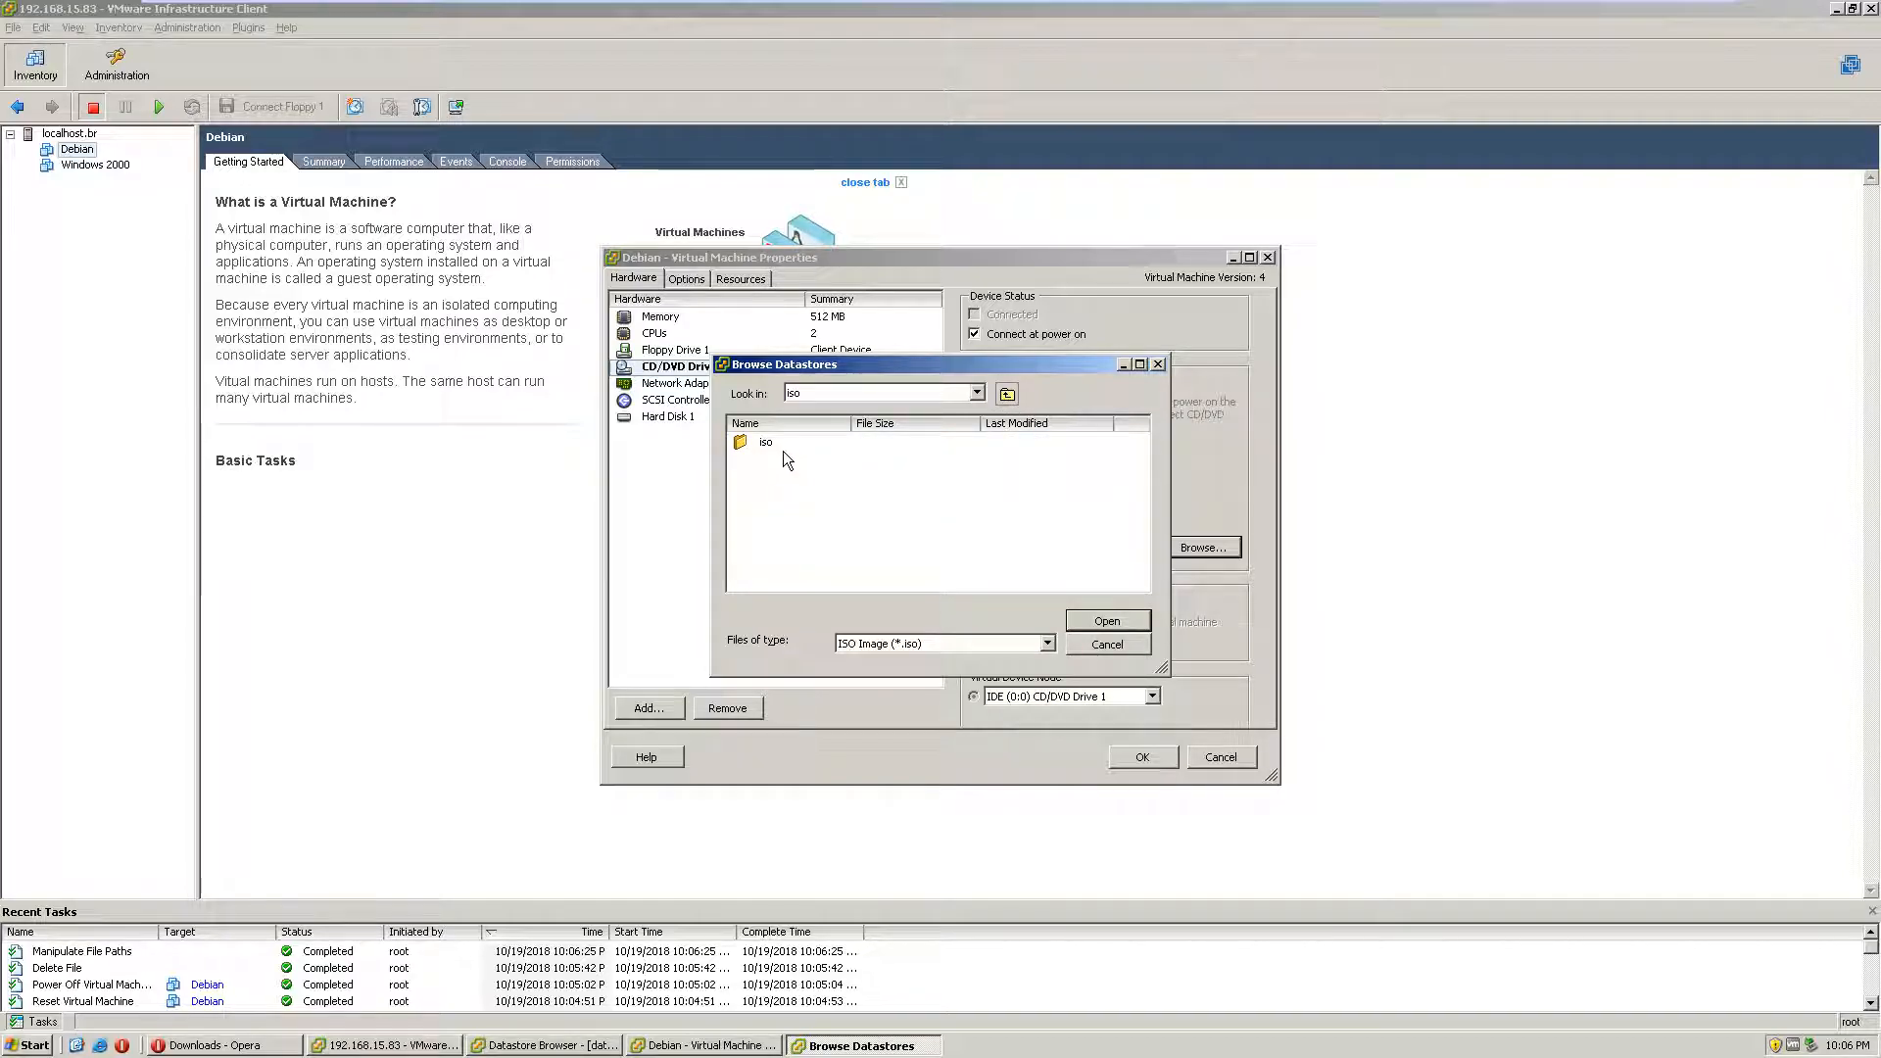
{"action": "left_click", "coordinate": [832, 449]}
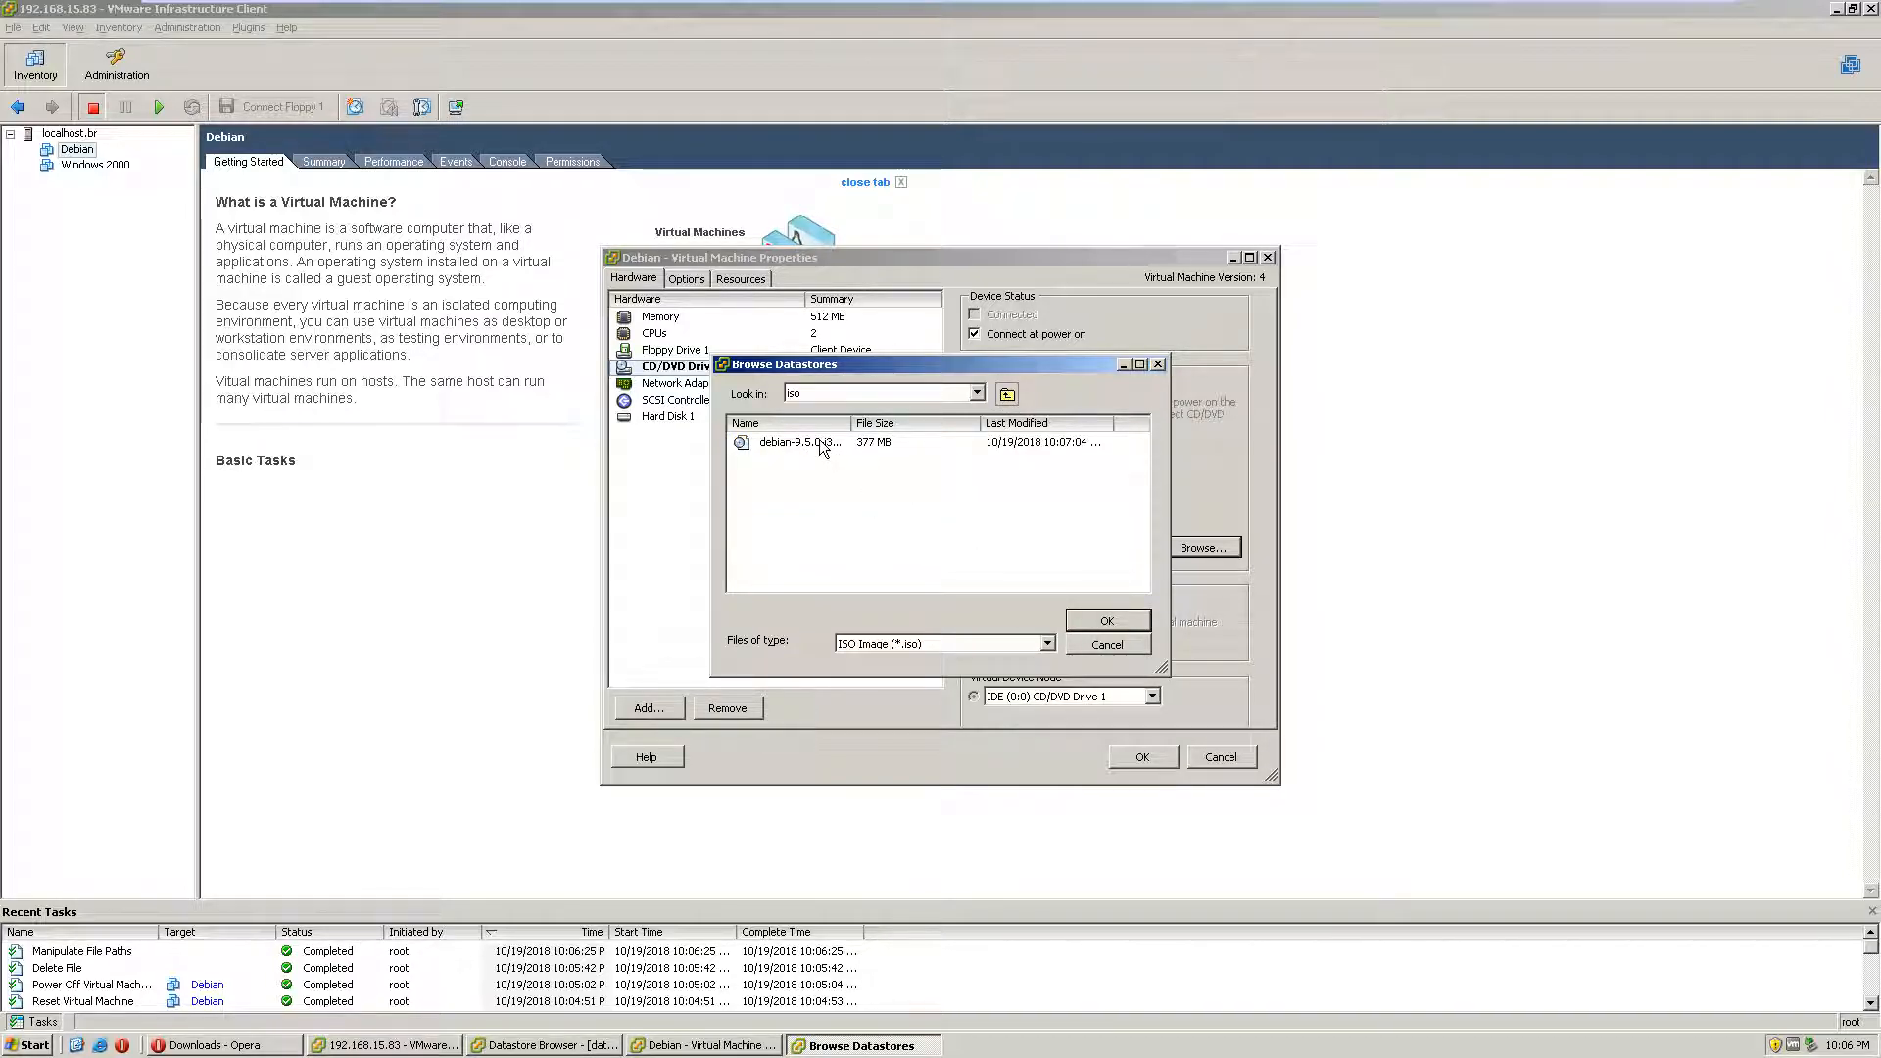
{"action": "left_click", "coordinate": [1092, 622]}
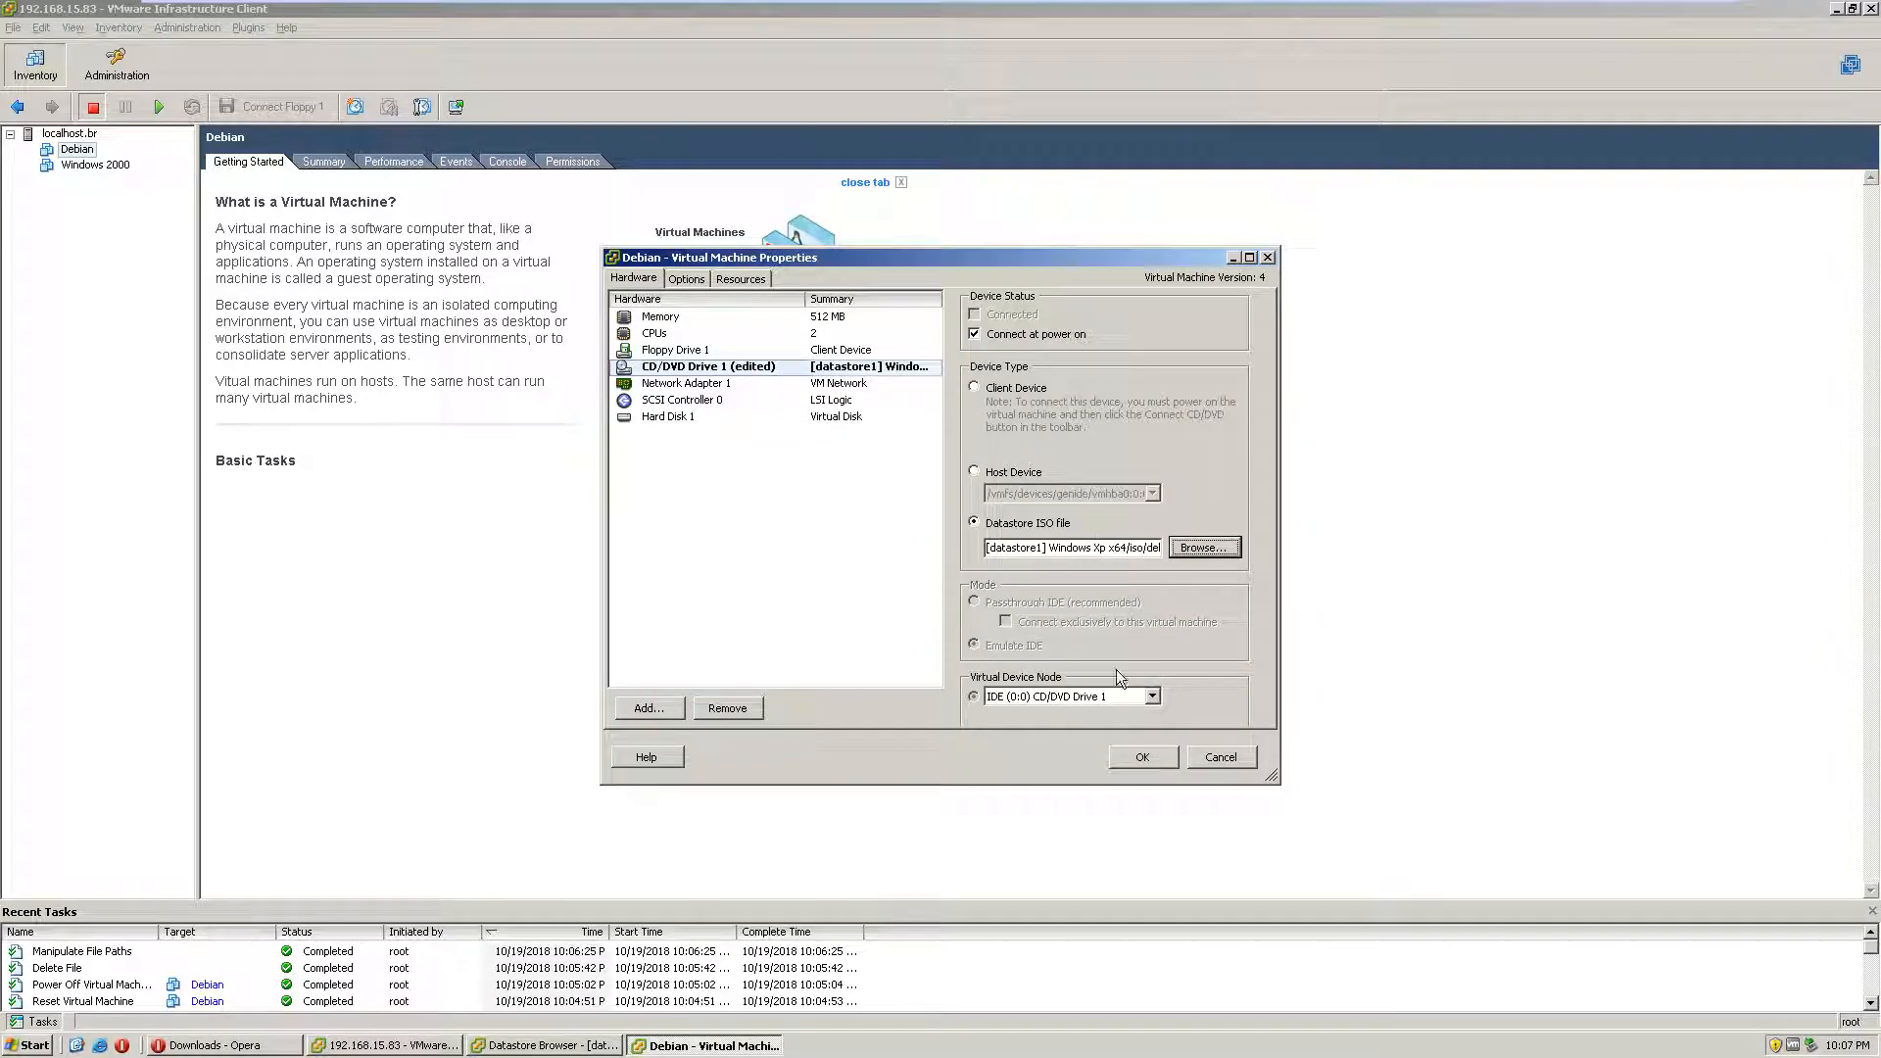
{"action": "left_click", "coordinate": [1137, 756]}
Step: Open the Debian virtual machine's console and power it on, moving the console window clear of the inventory
{"action": "right_click", "coordinate": [80, 155]}
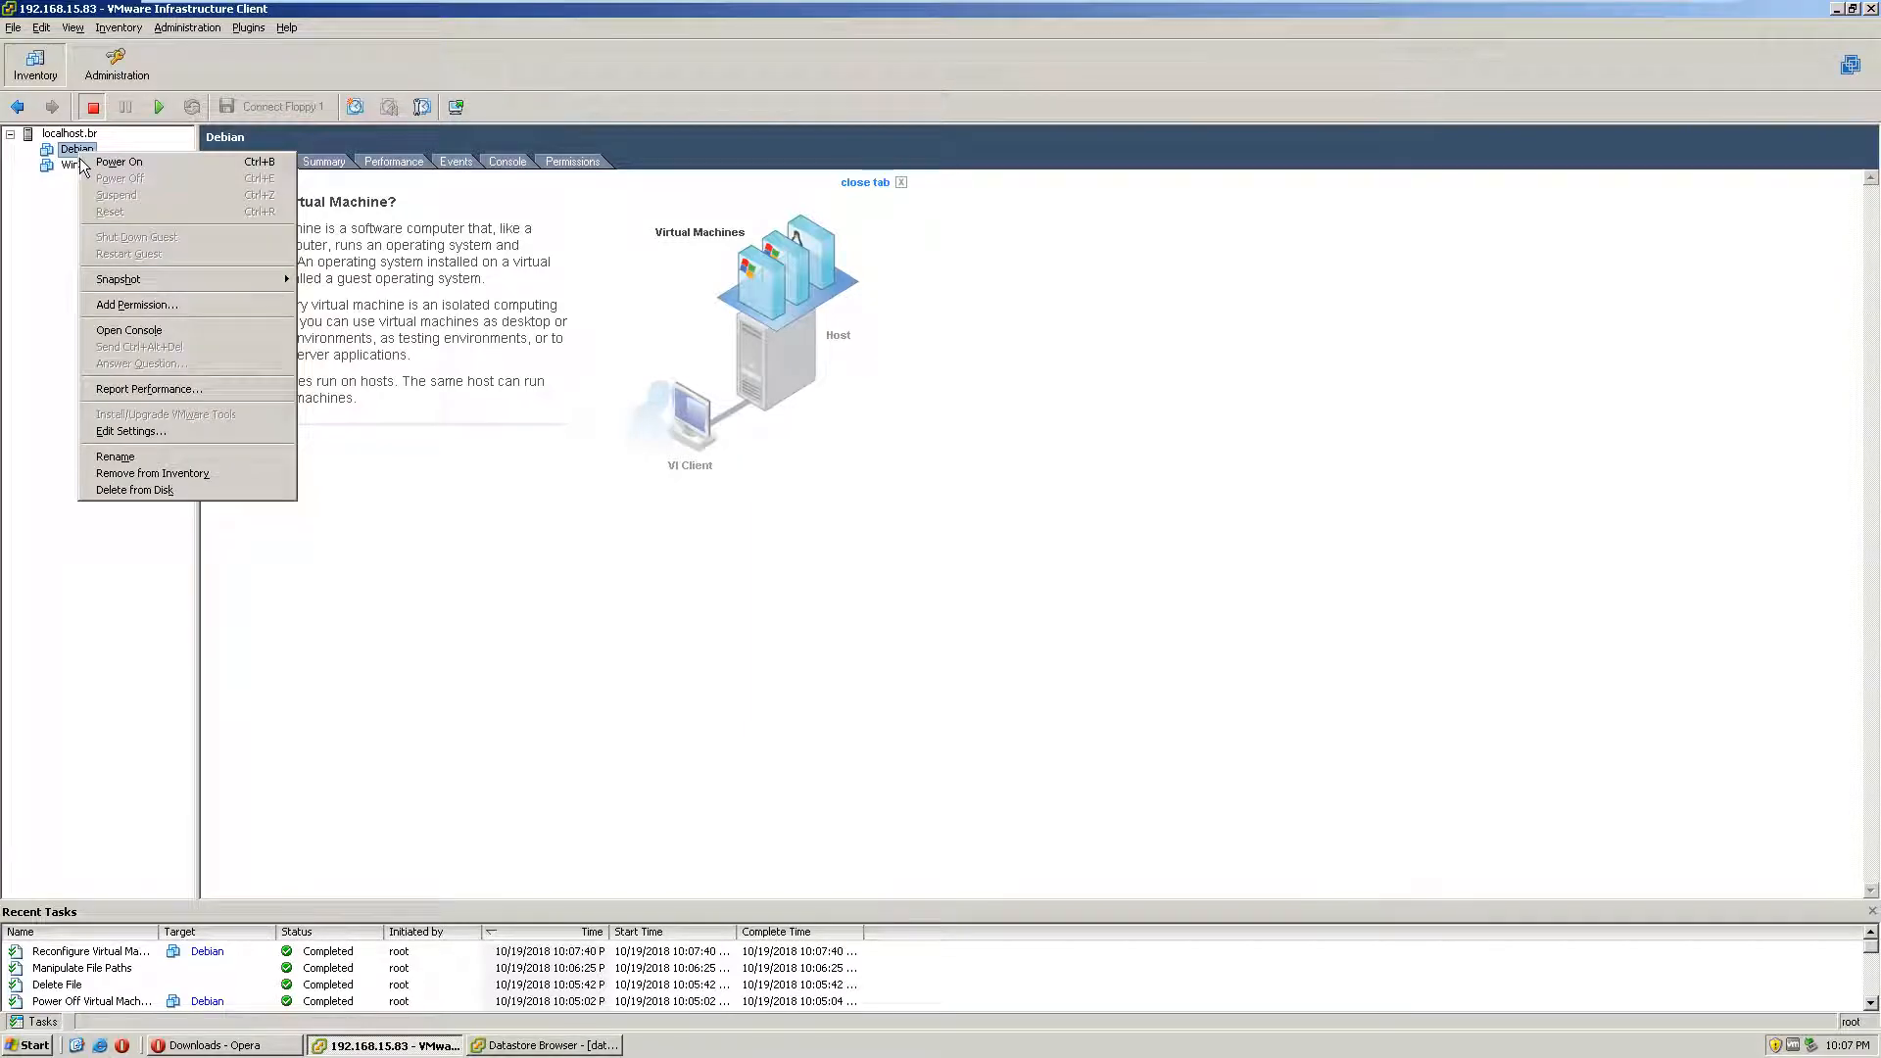
{"action": "left_click", "coordinate": [129, 330]}
{"action": "left_click_drag", "start_coordinate": [460, 163], "coordinate": [1216, 271]}
{"action": "left_click", "coordinate": [994, 312]}
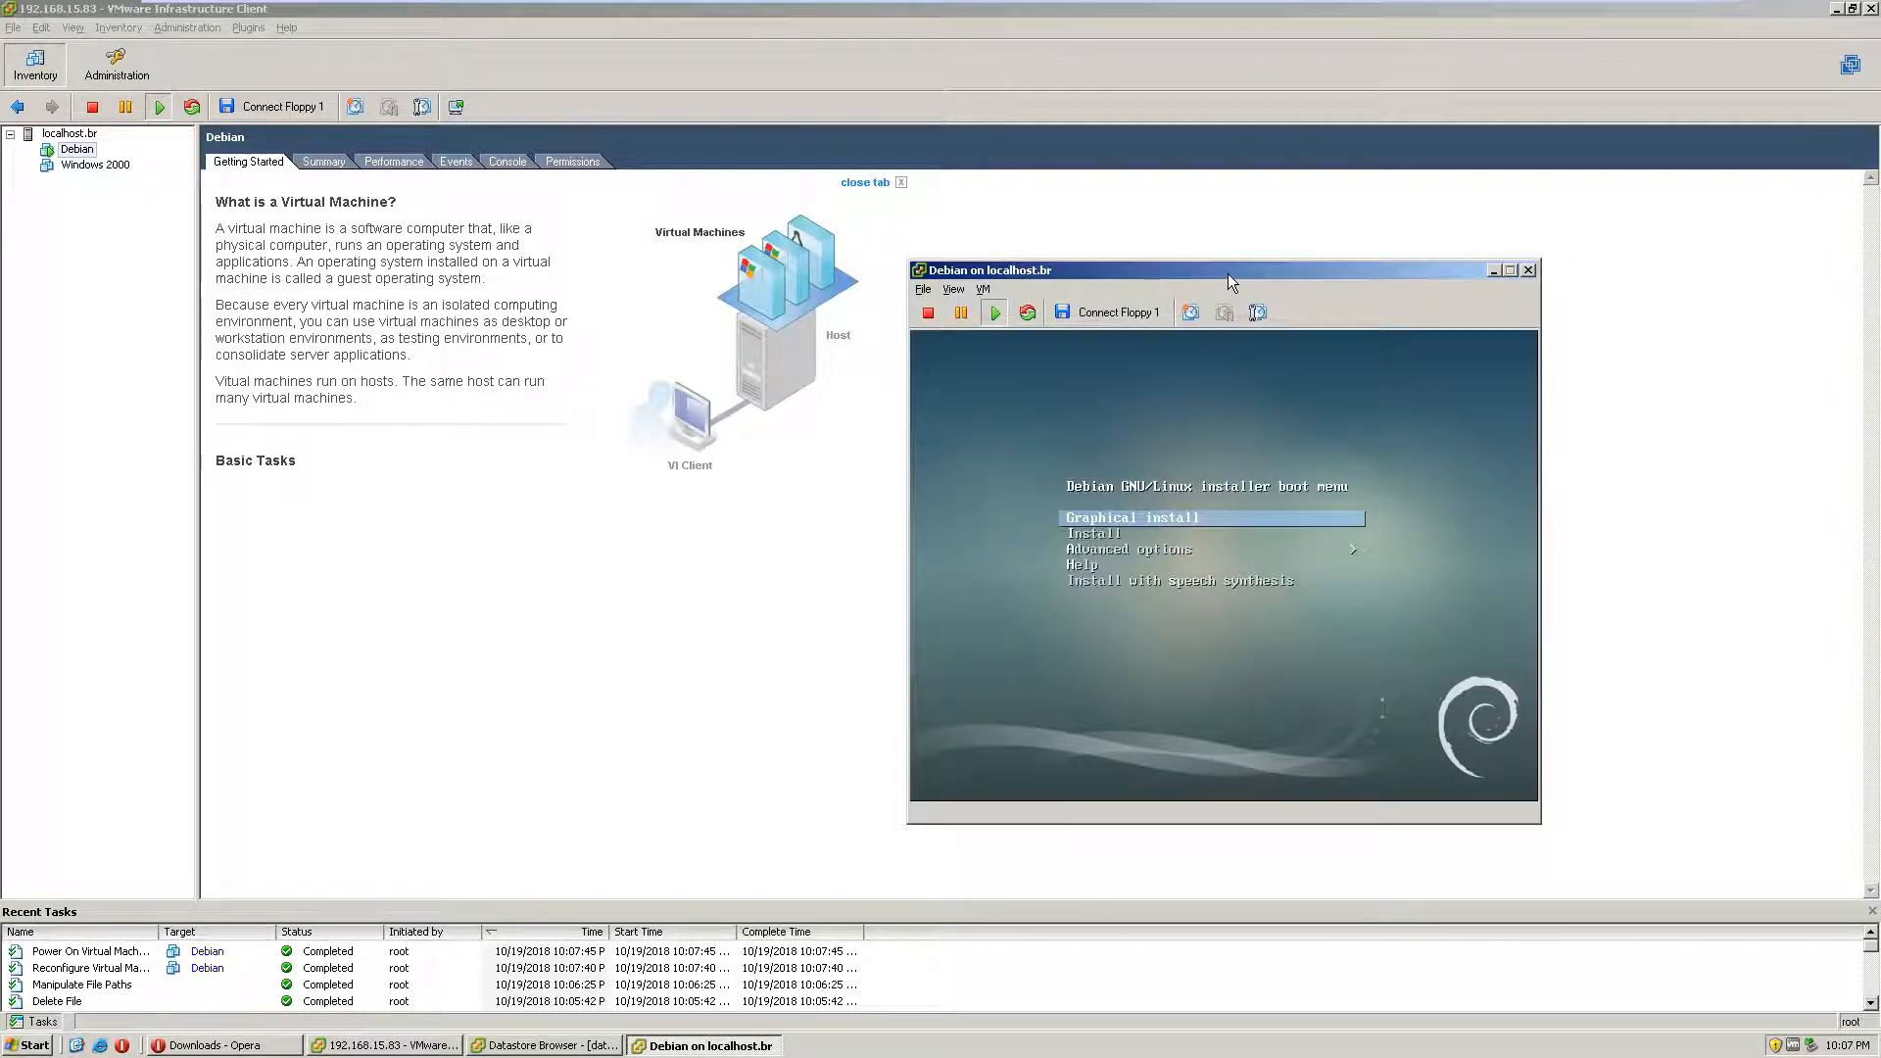
{"action": "left_click_drag", "start_coordinate": [1226, 274], "coordinate": [1326, 280]}
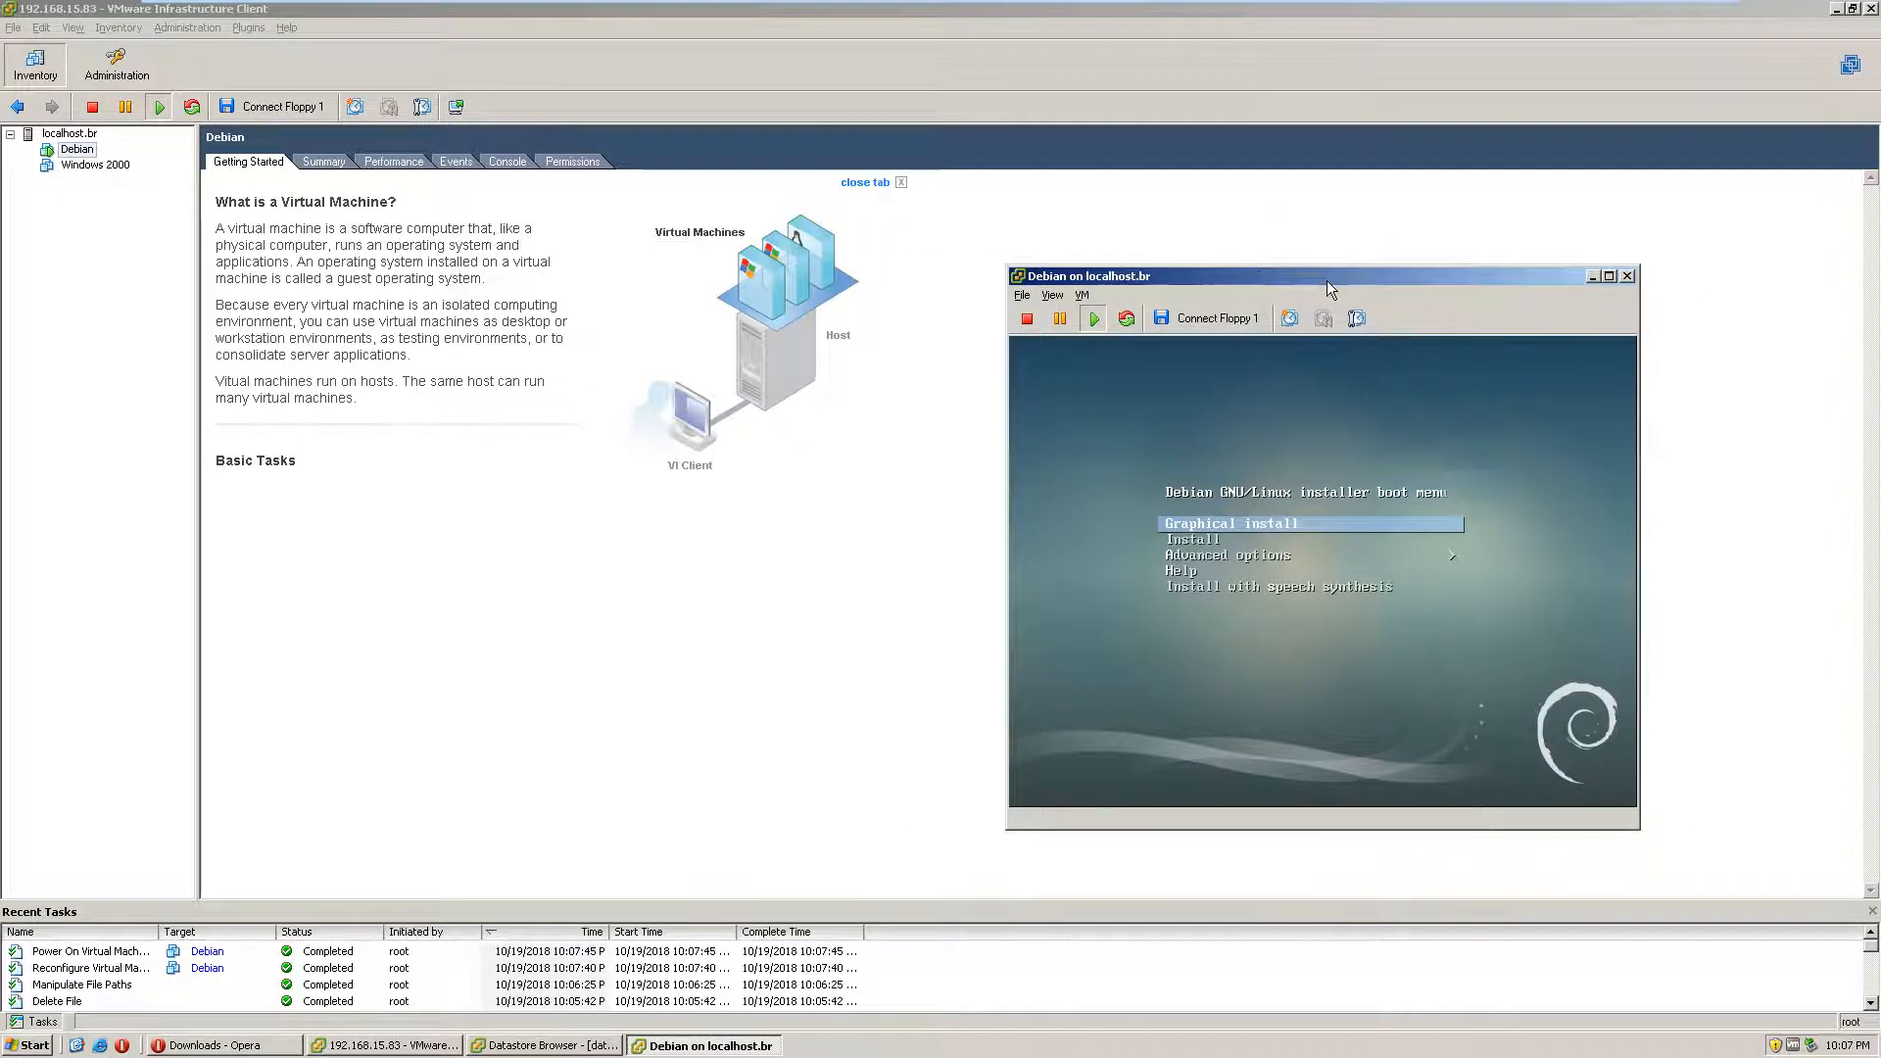
{"action": "left_click", "coordinate": [1291, 378]}
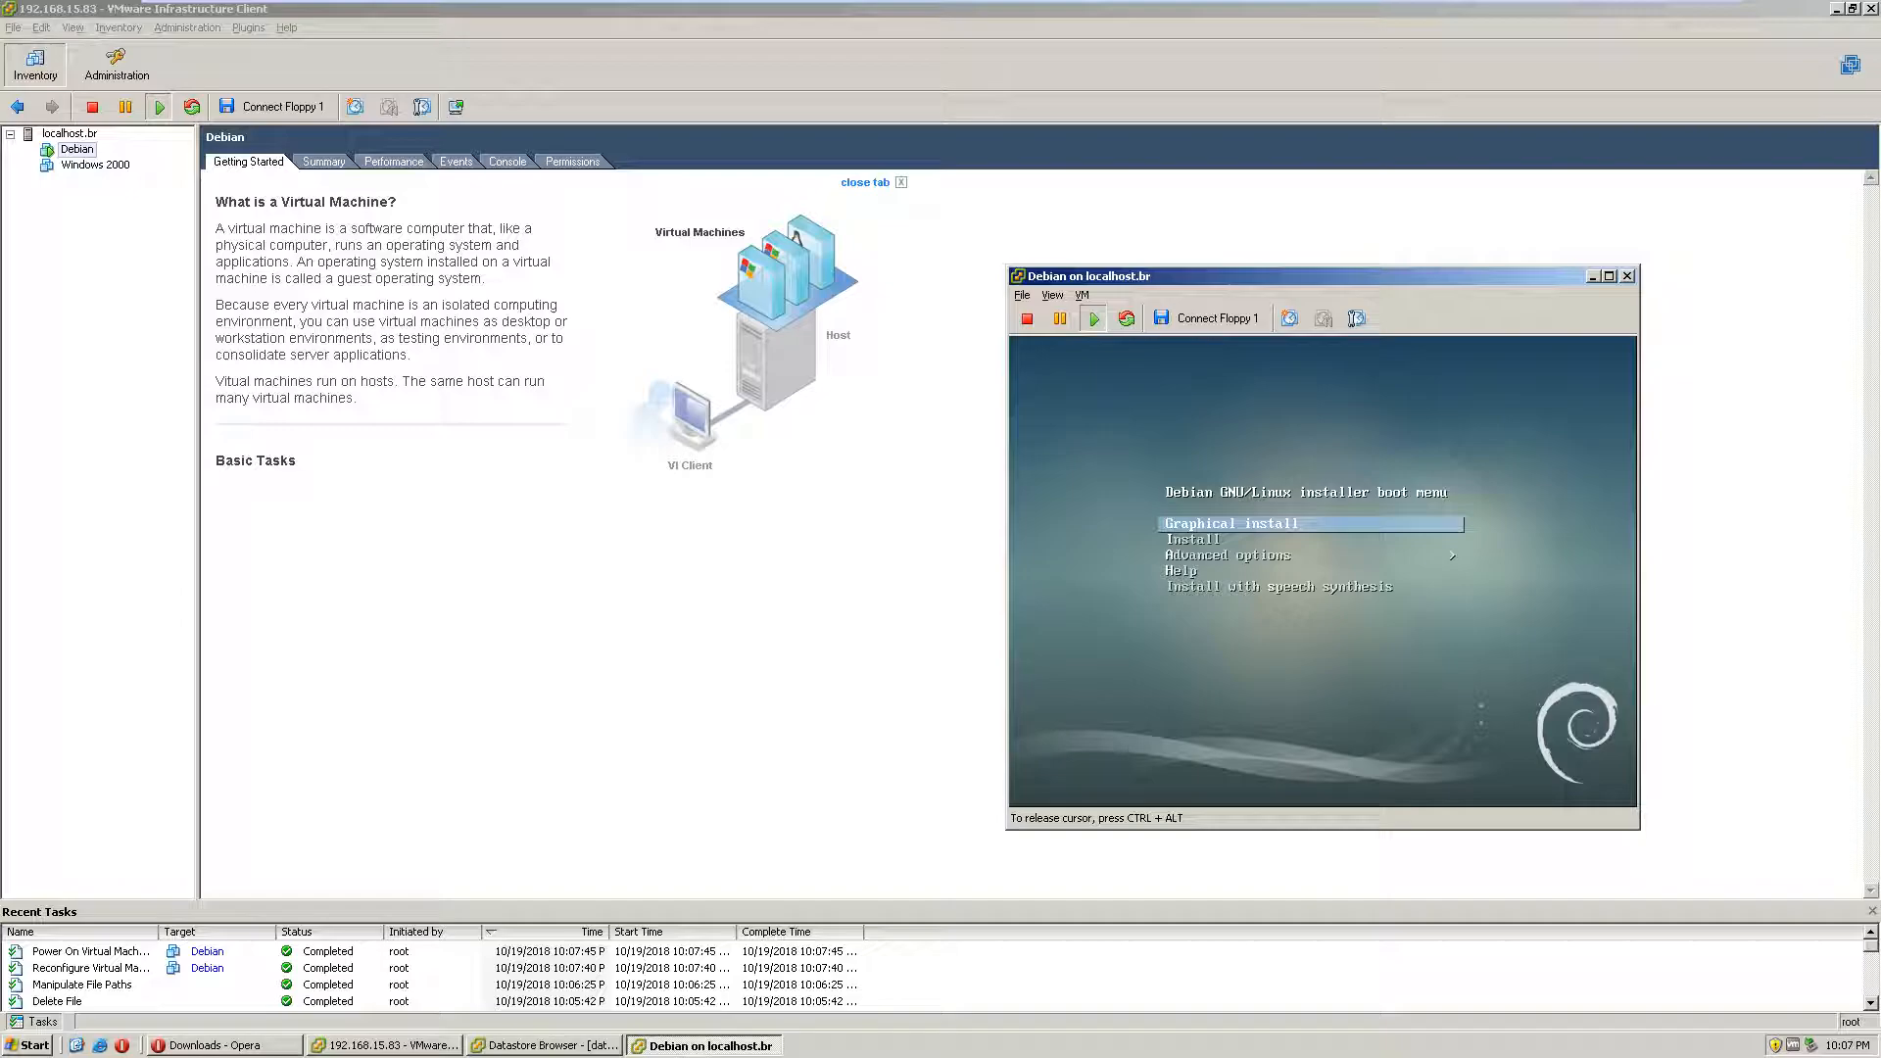
{"action": "key", "text": "ctrl+alt"}
{"action": "left_click_drag", "start_coordinate": [1350, 273], "coordinate": [1123, 227]}
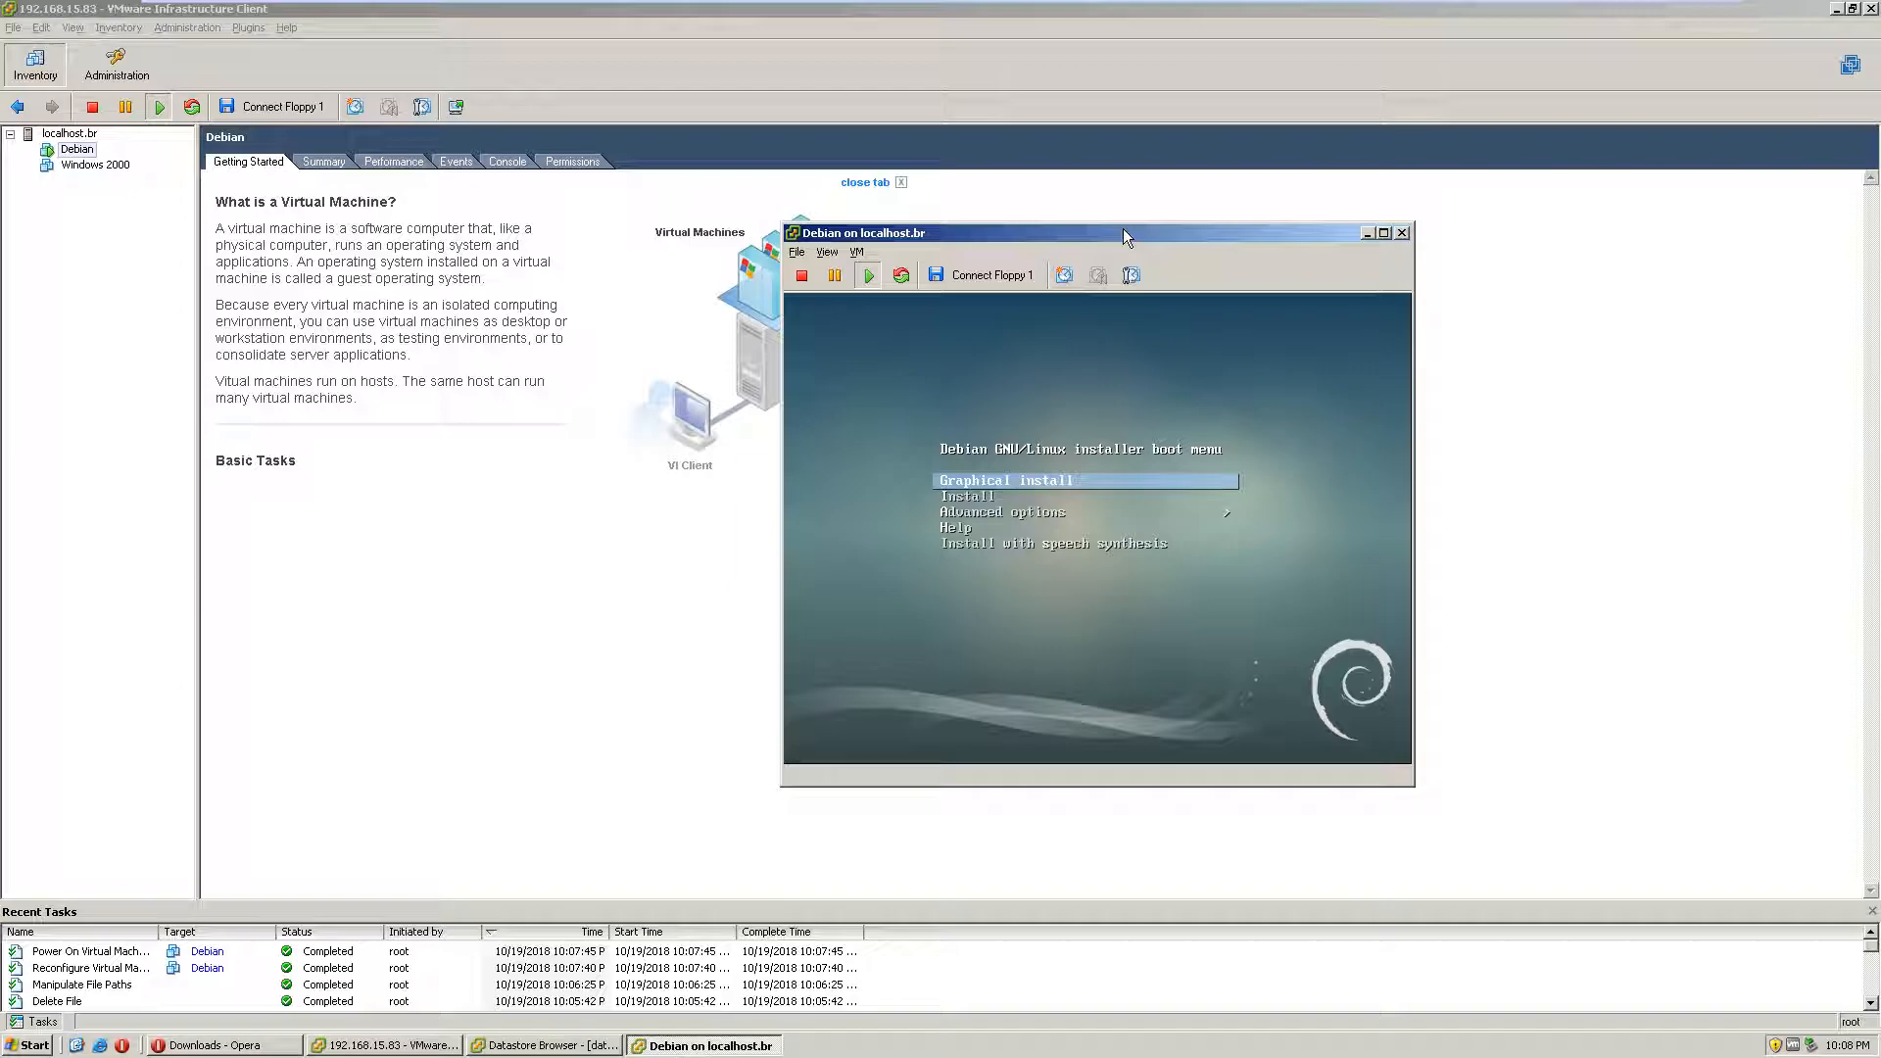
{"action": "left_click_drag", "start_coordinate": [1123, 233], "coordinate": [1052, 236]}
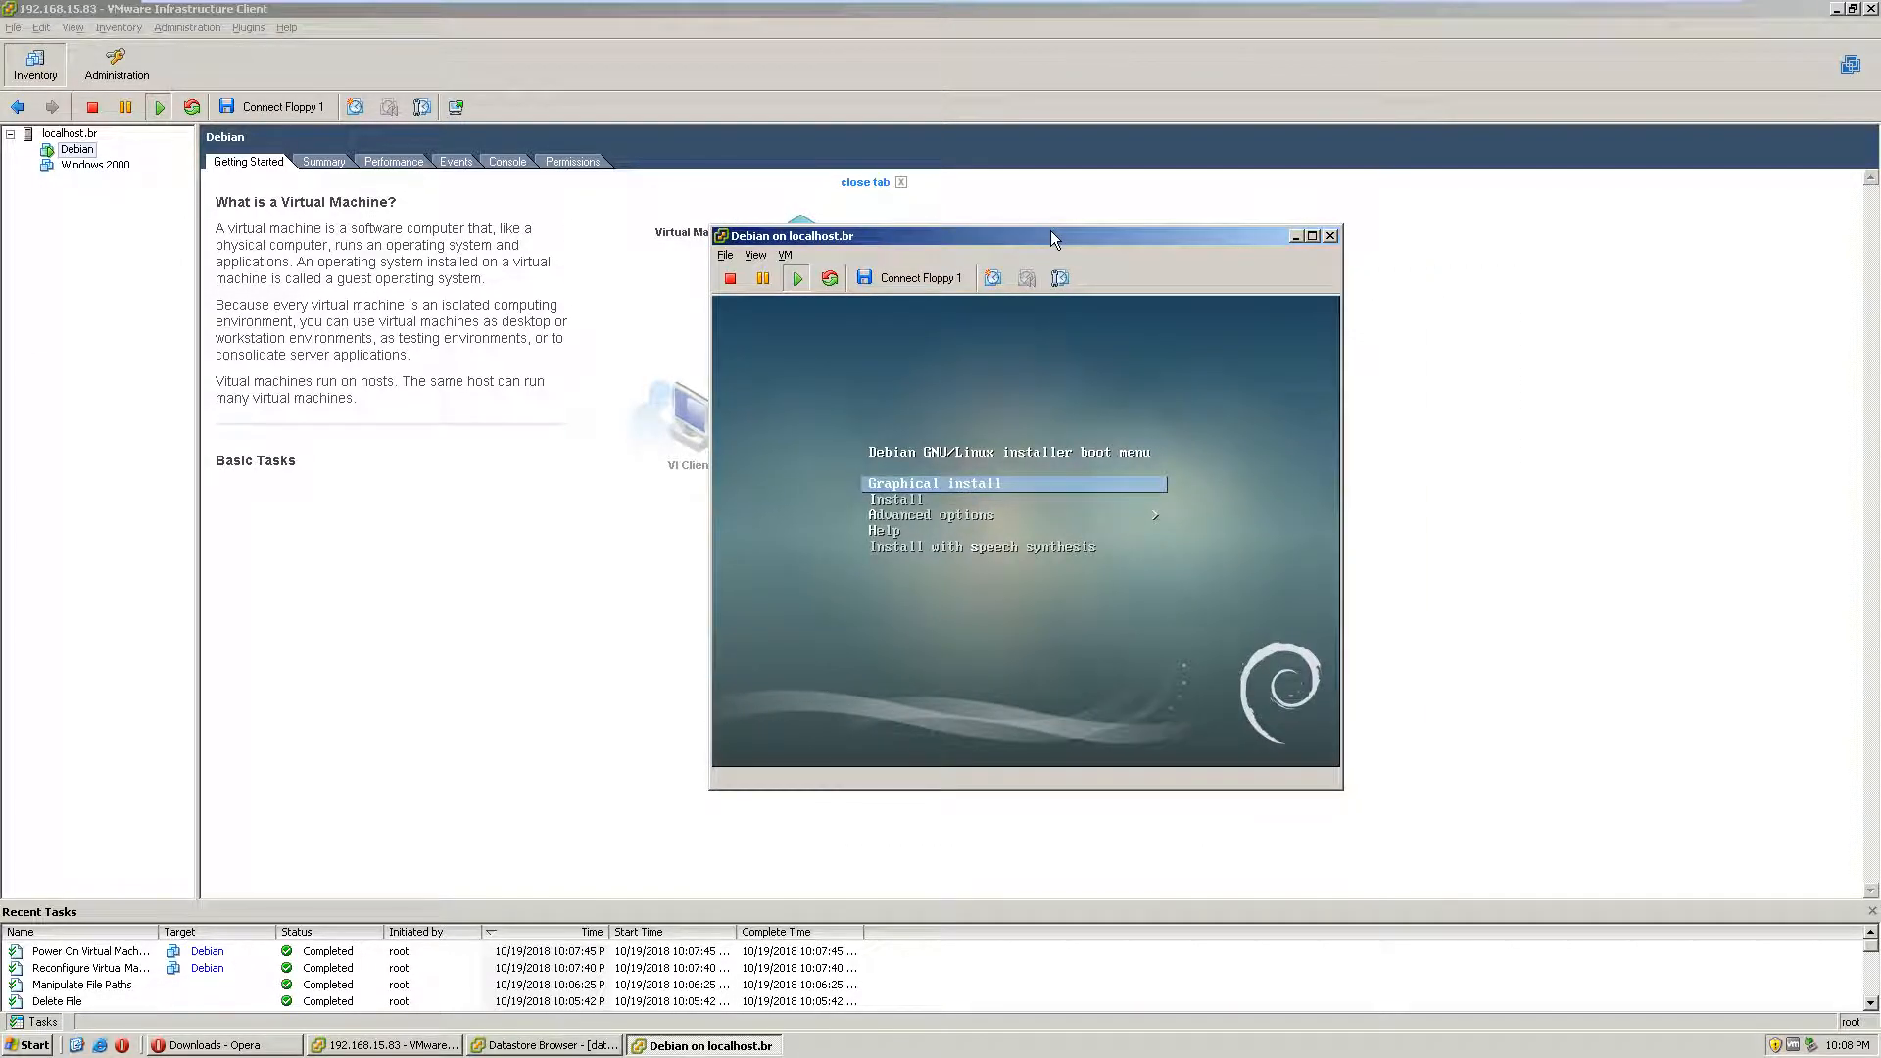
{"action": "left_click", "coordinate": [1083, 387]}
{"action": "key", "text": "ctrl+alt"}
Step: Examine the Debian machine's state, CPU and memory usage in the localhost.br host's virtual machine list
{"action": "left_click", "coordinate": [71, 135]}
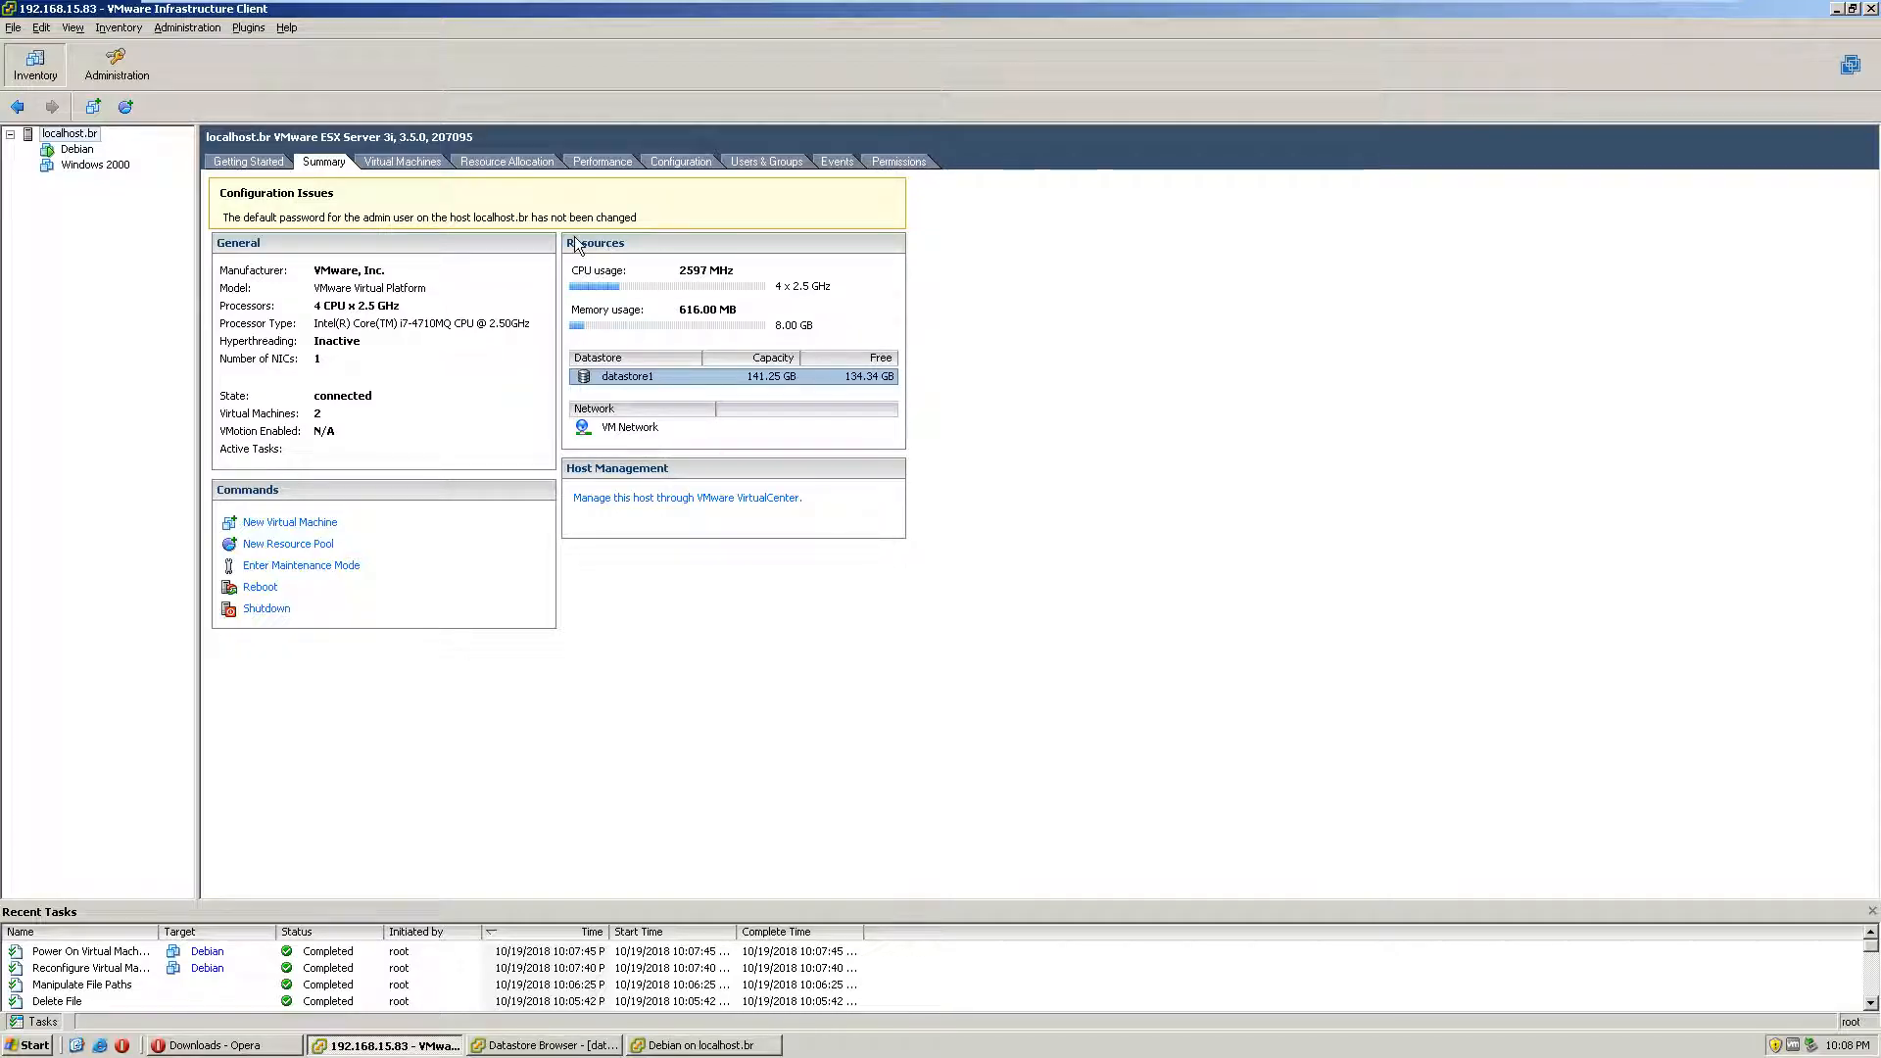
{"action": "left_click", "coordinate": [403, 163]}
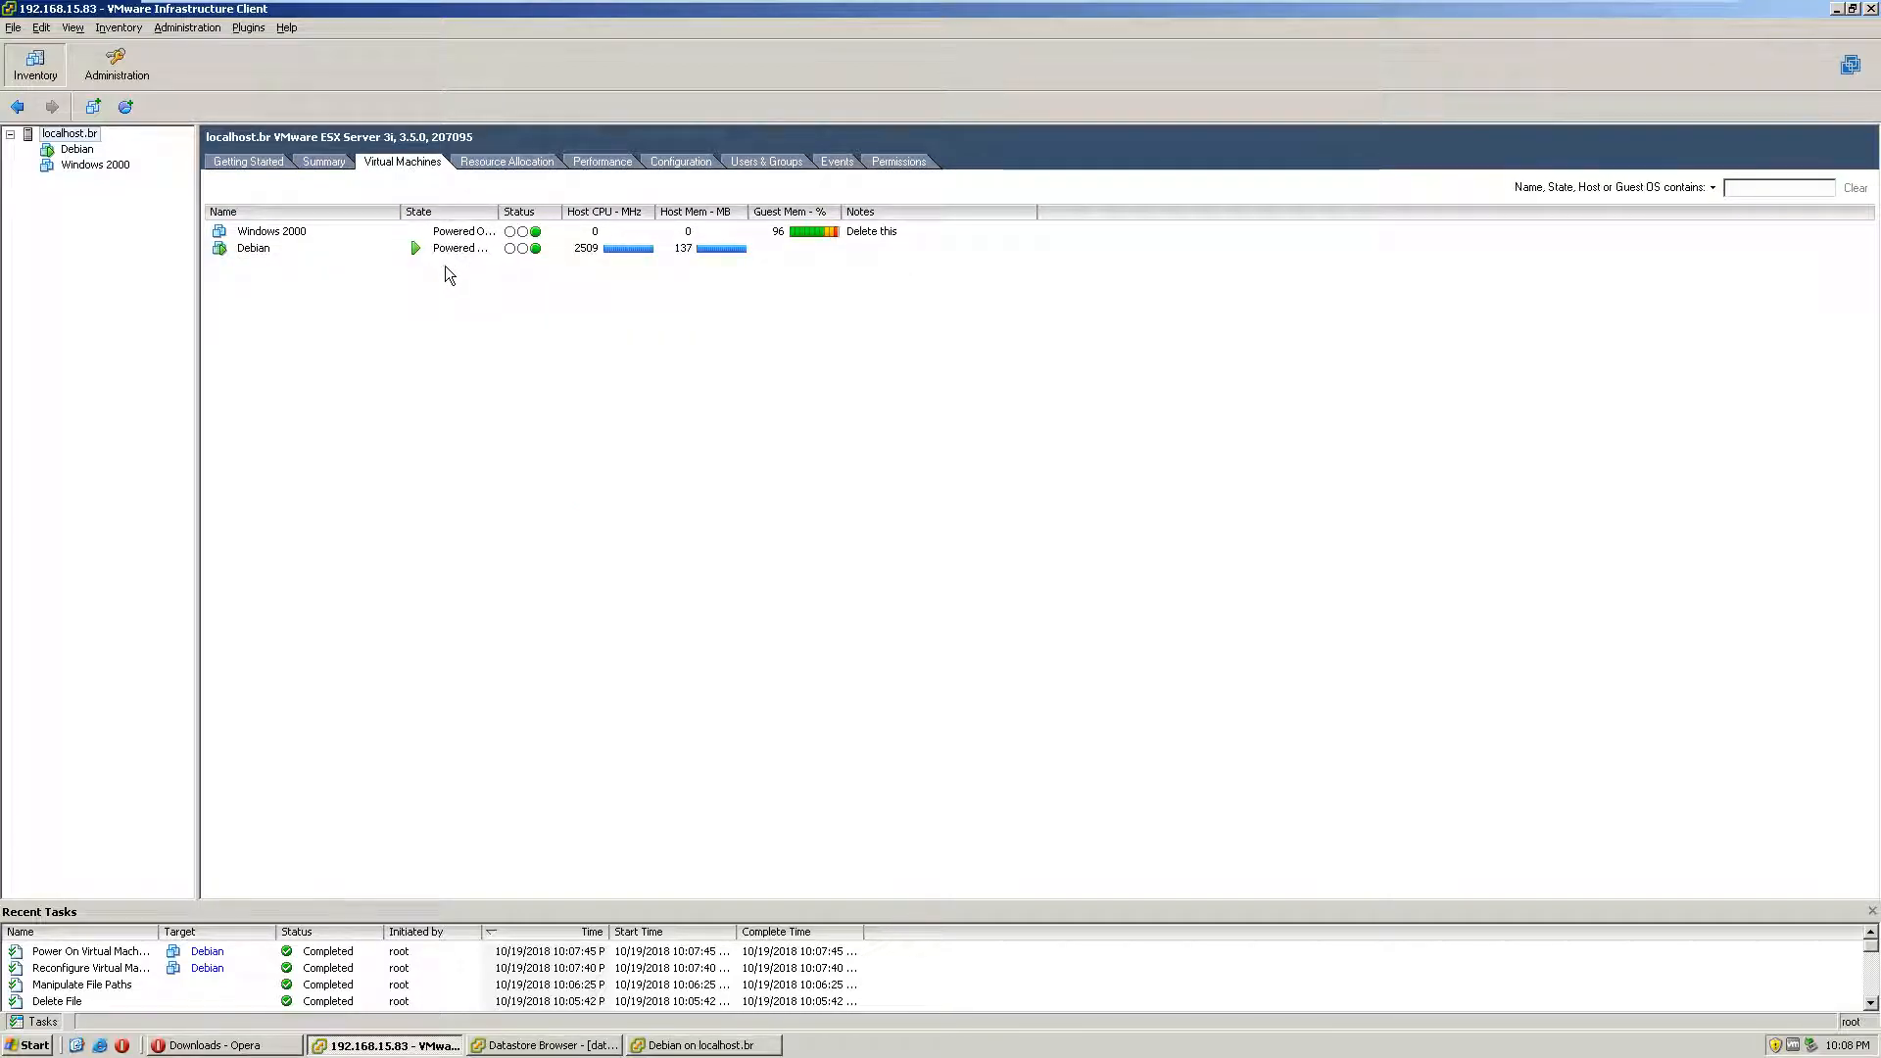
{"action": "left_click", "coordinate": [292, 248]}
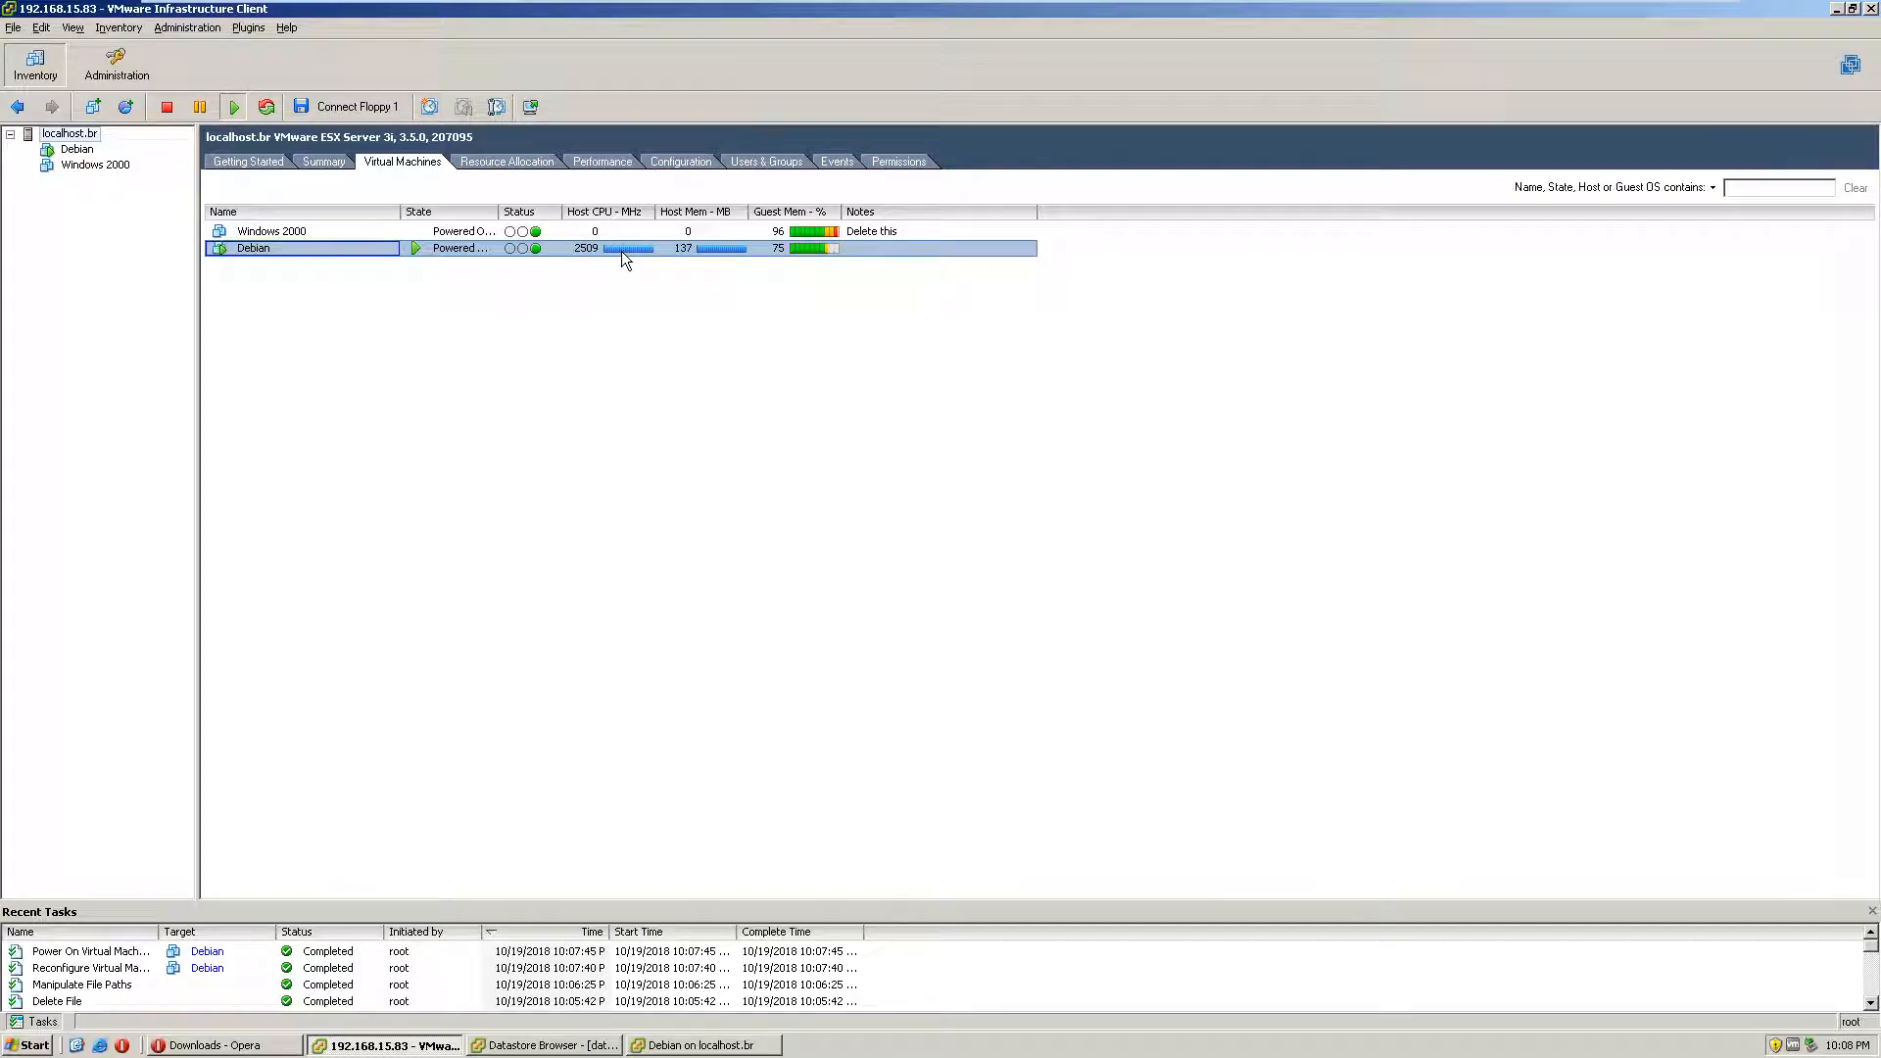
{"action": "left_click", "coordinate": [827, 251]}
{"action": "right_click", "coordinate": [782, 246]}
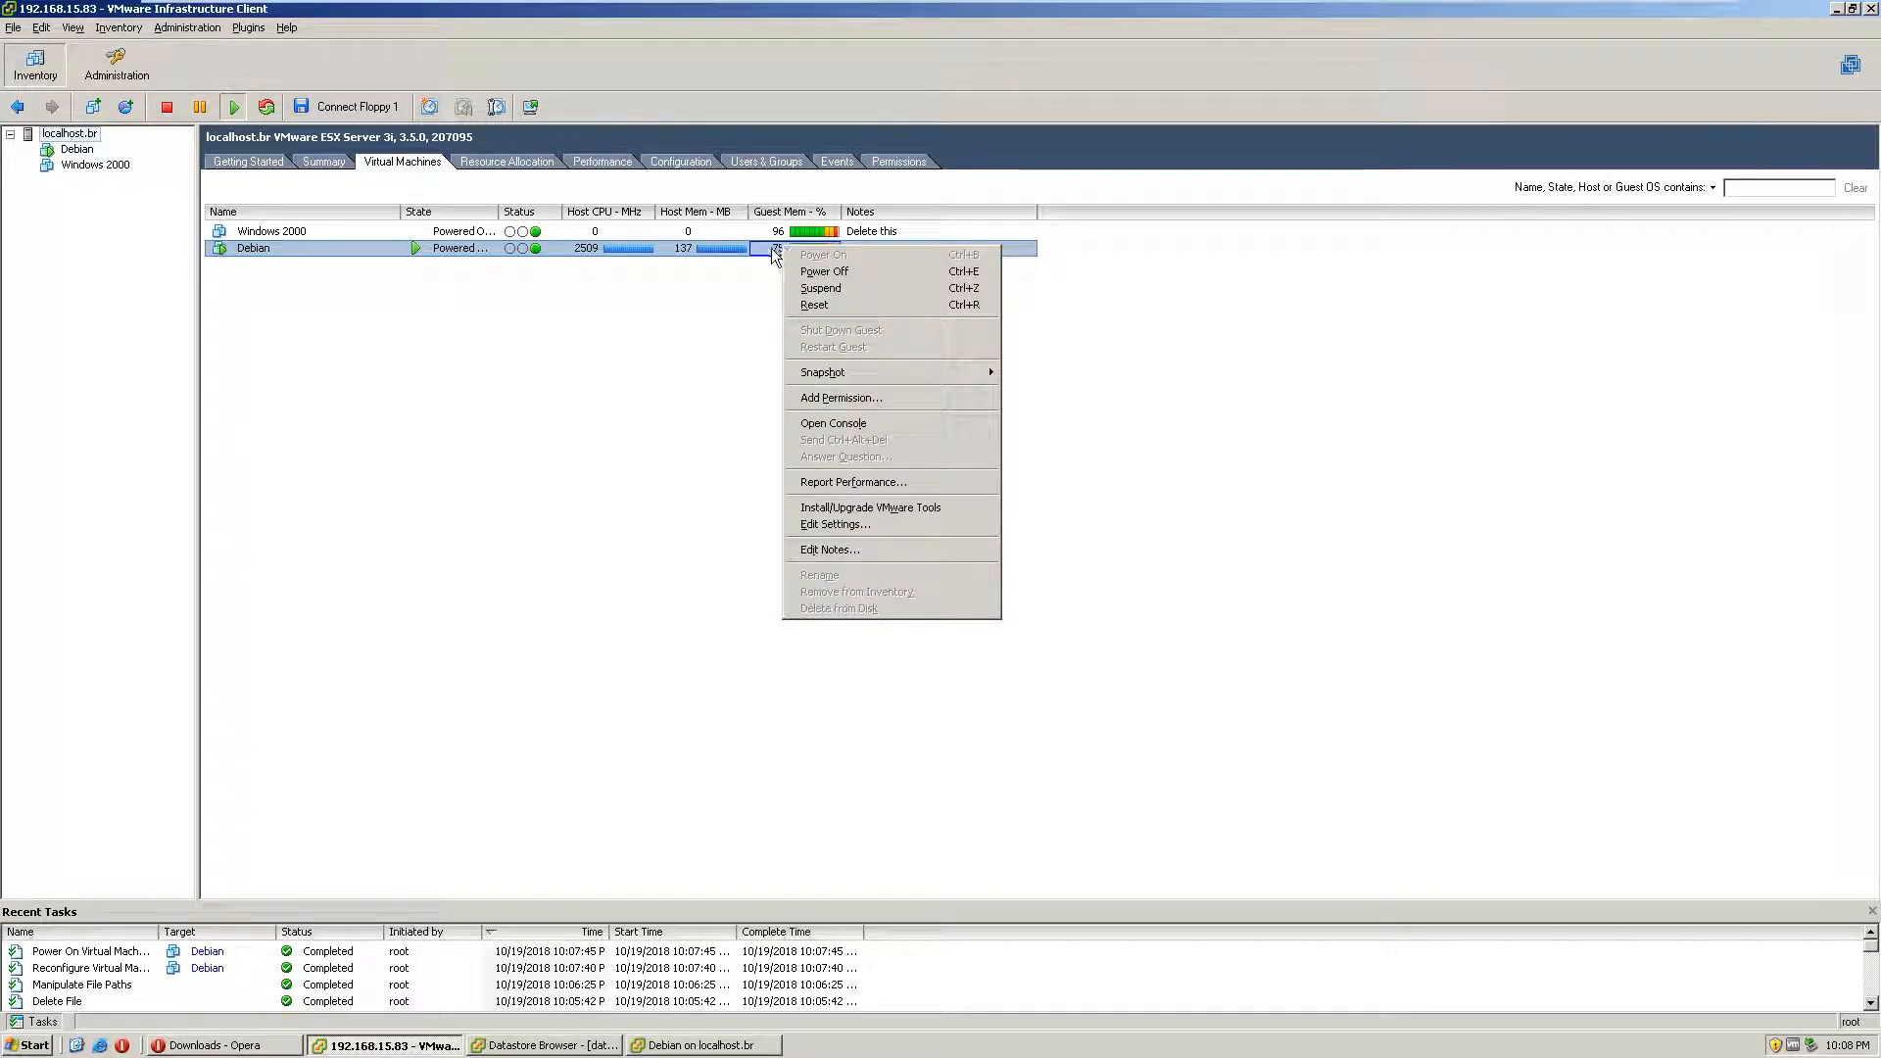
{"action": "left_click", "coordinate": [682, 253]}
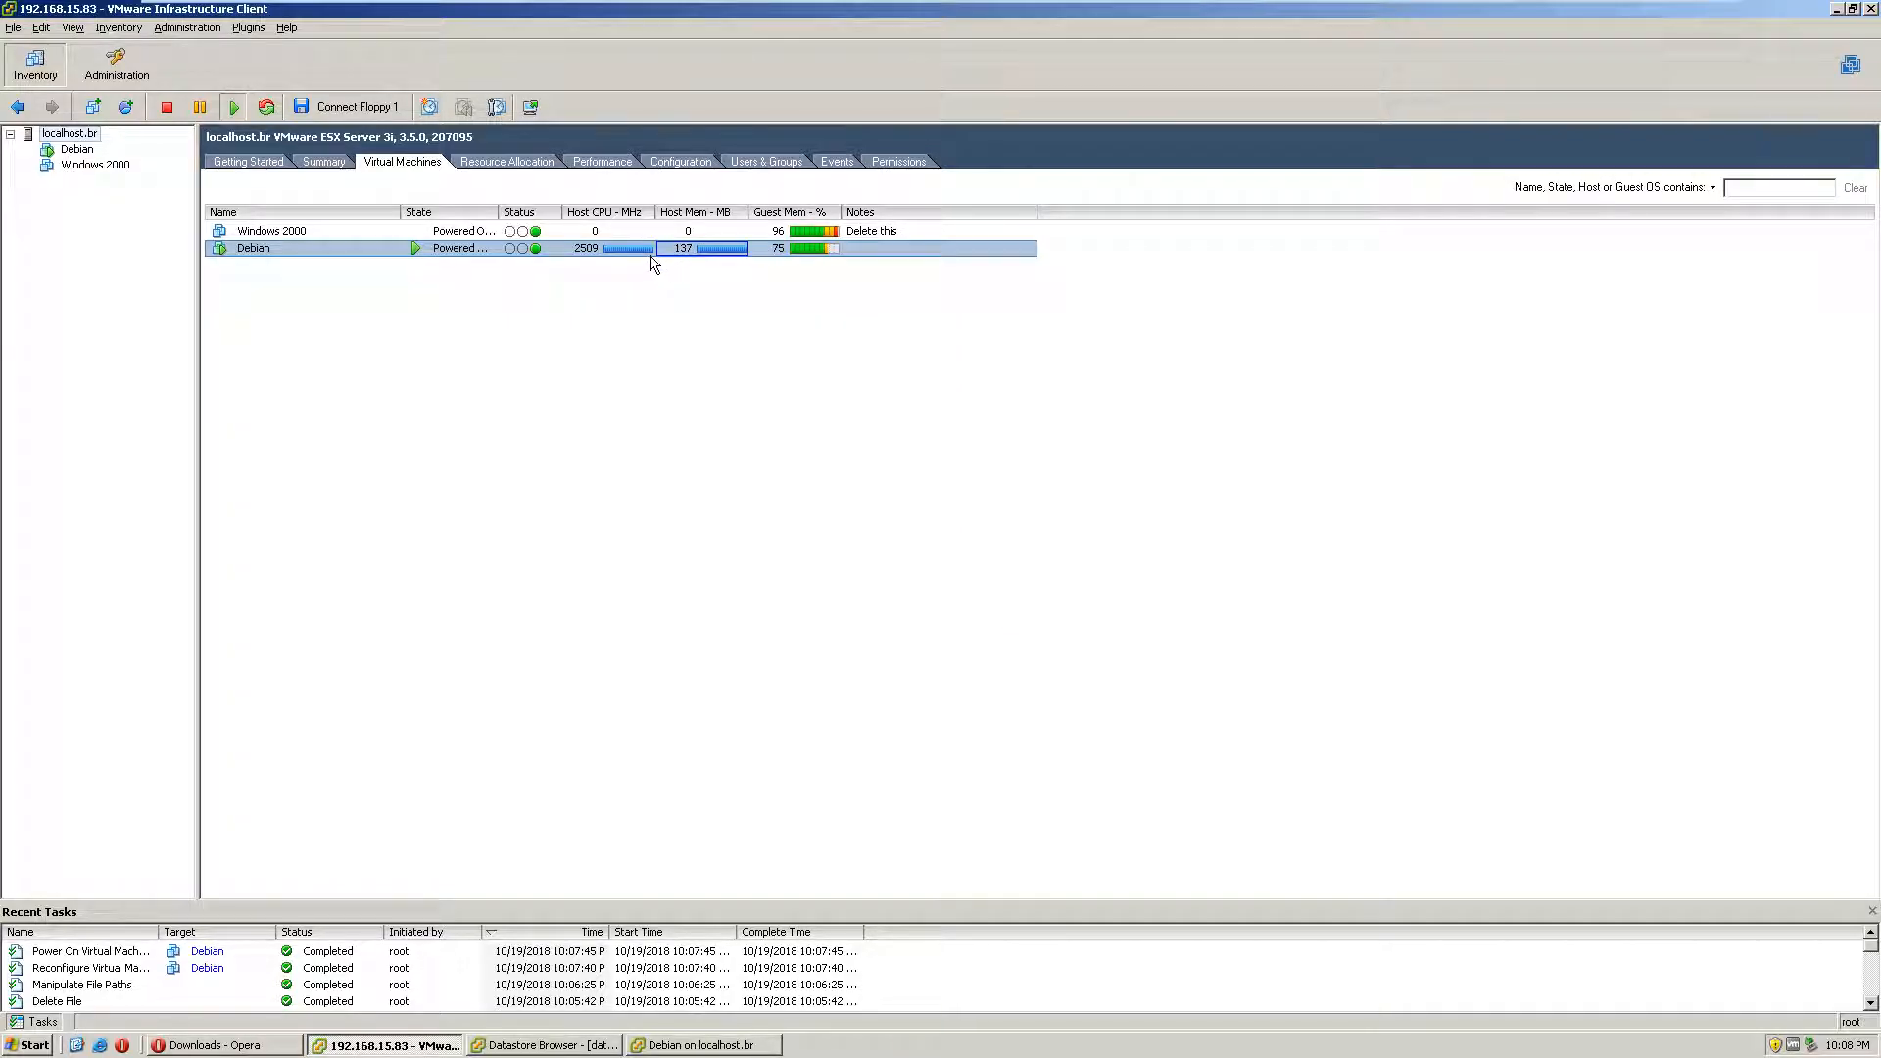
{"action": "left_click", "coordinate": [221, 276]}
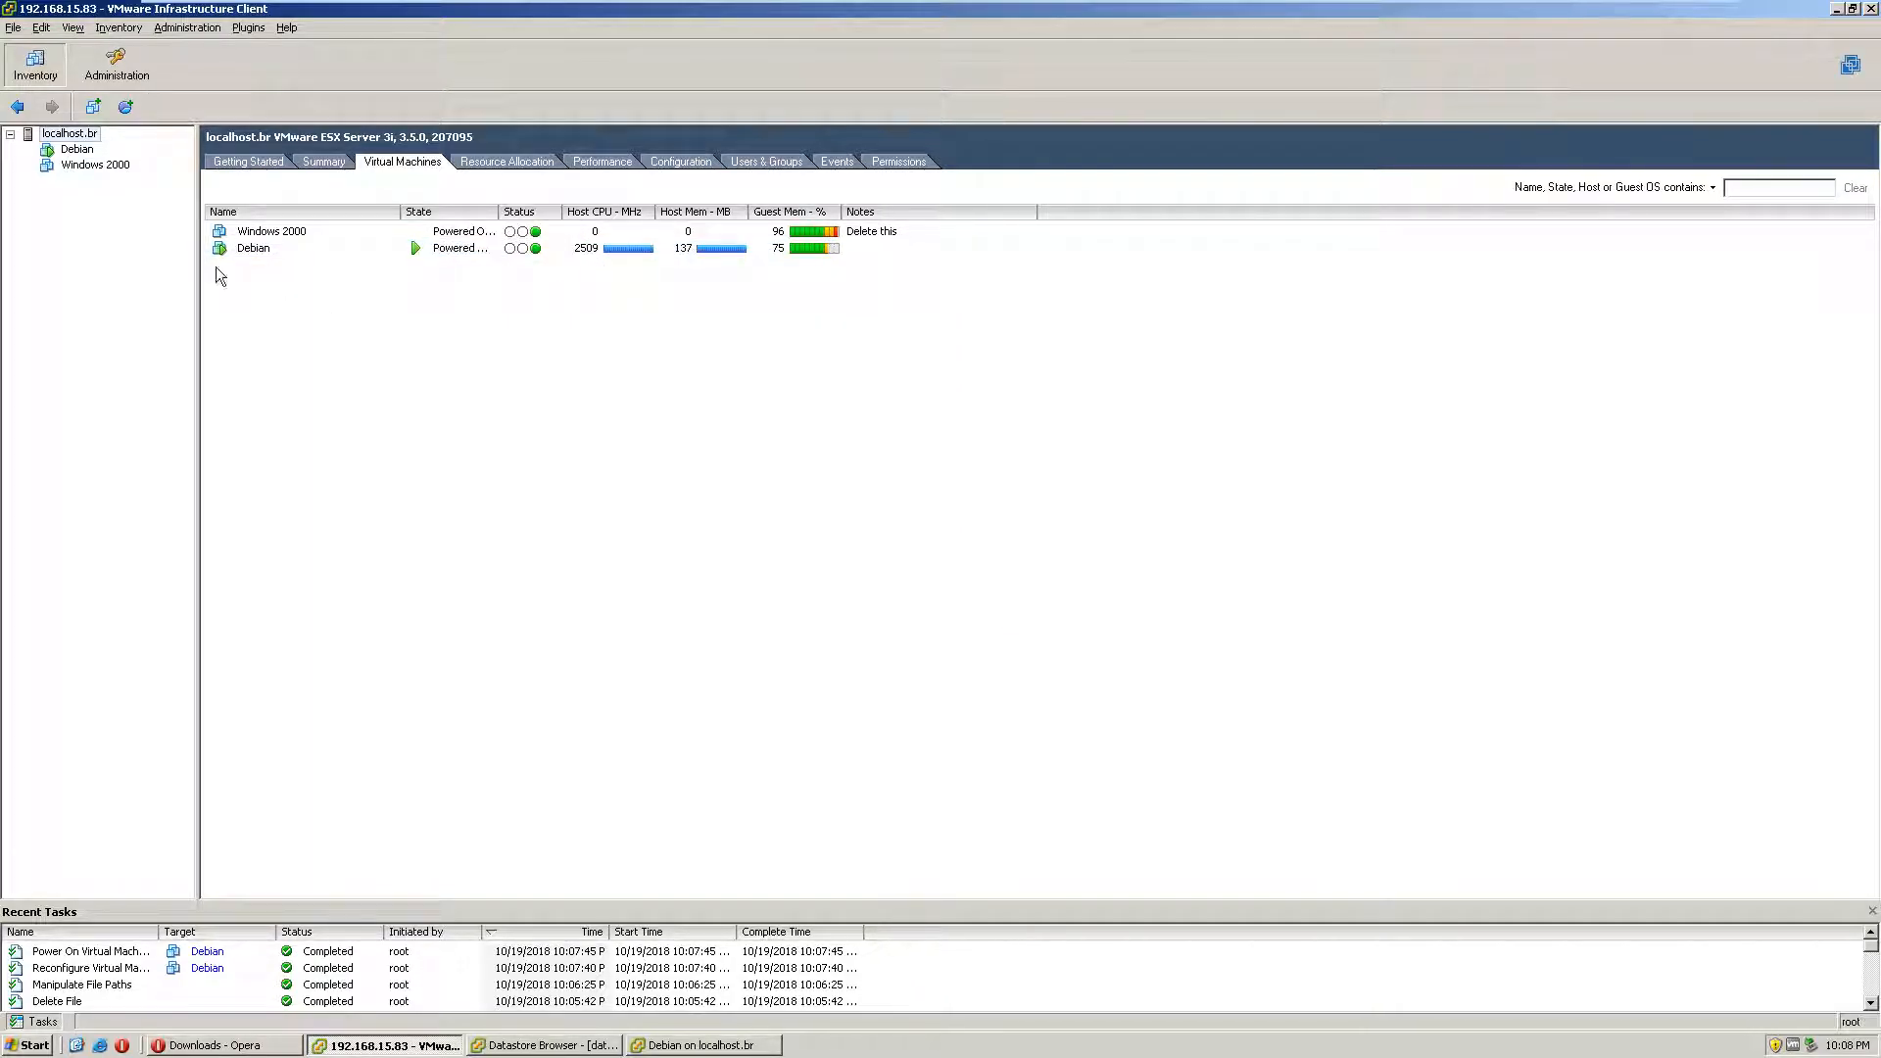
Step: Minimize the Datastore Browser and place the Debian console window below the host's virtual machine list
{"action": "left_click", "coordinate": [636, 1046]}
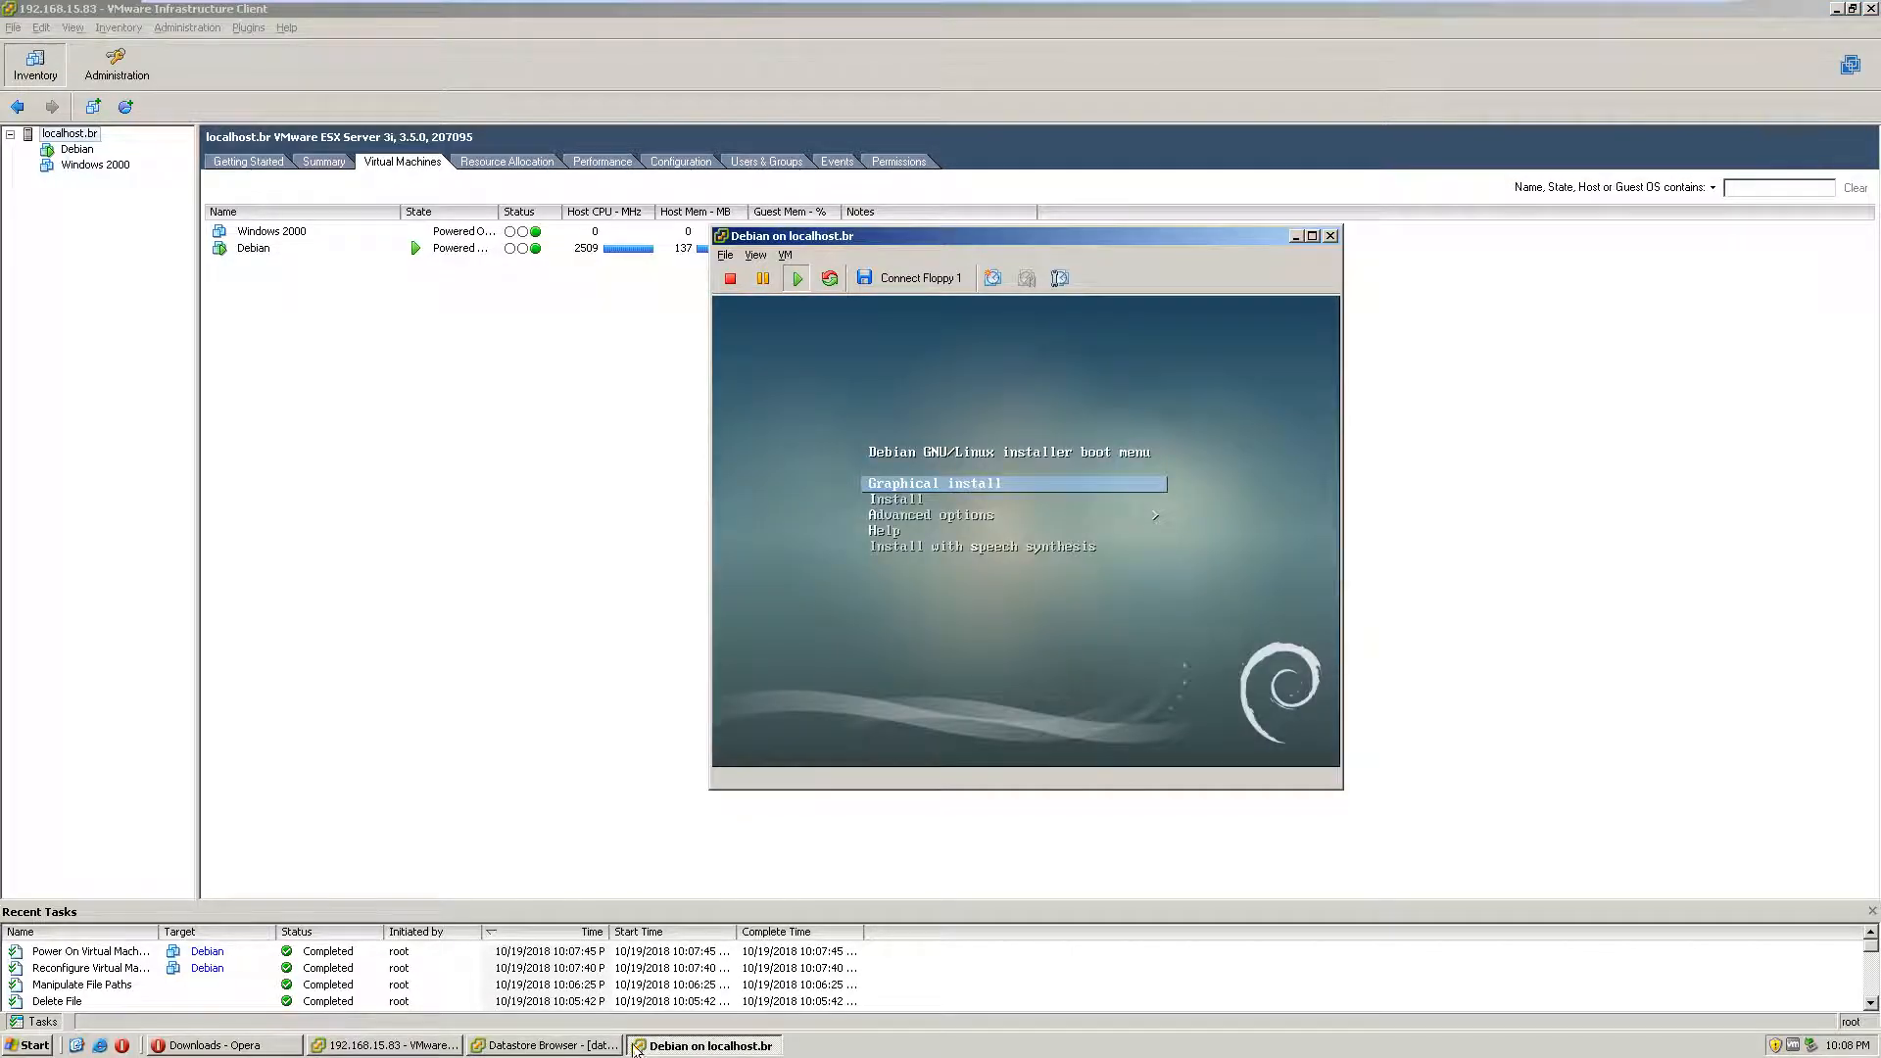
{"action": "left_click", "coordinate": [548, 1045]}
{"action": "left_click", "coordinate": [676, 1046]}
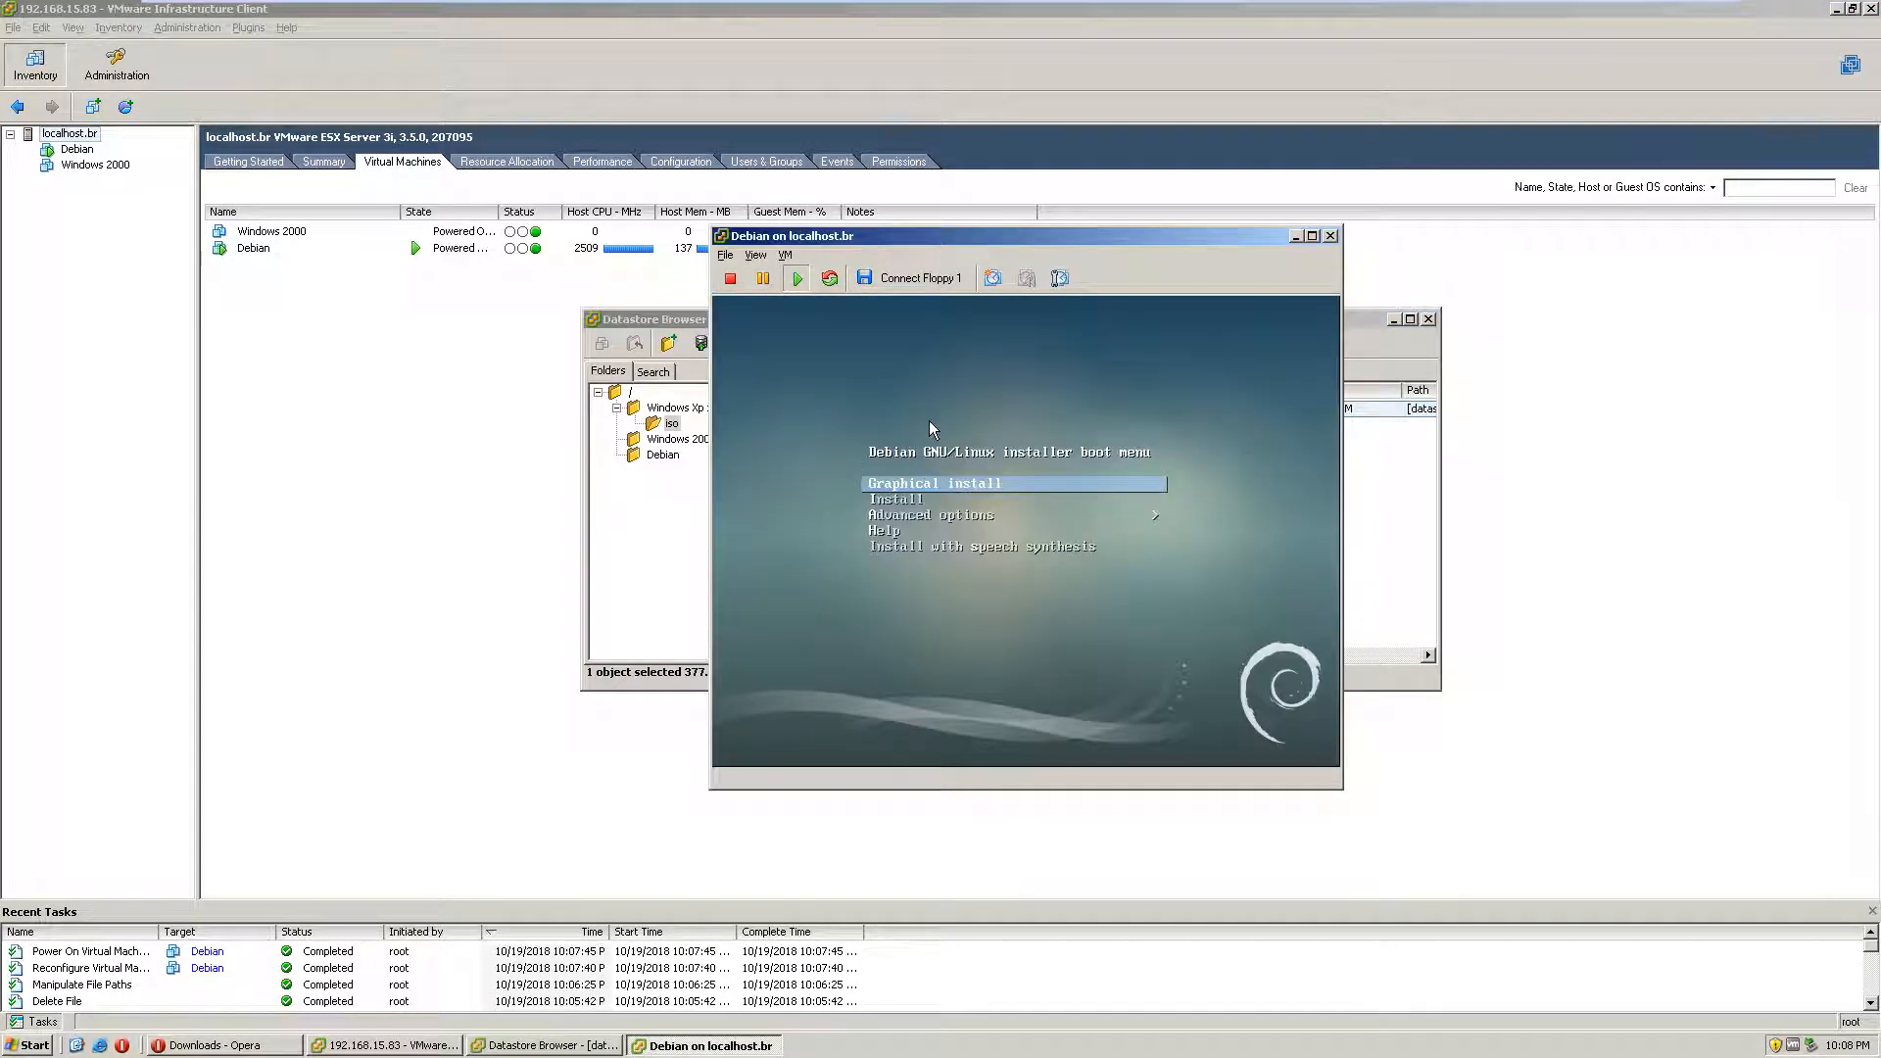
{"action": "left_click", "coordinate": [1374, 392]}
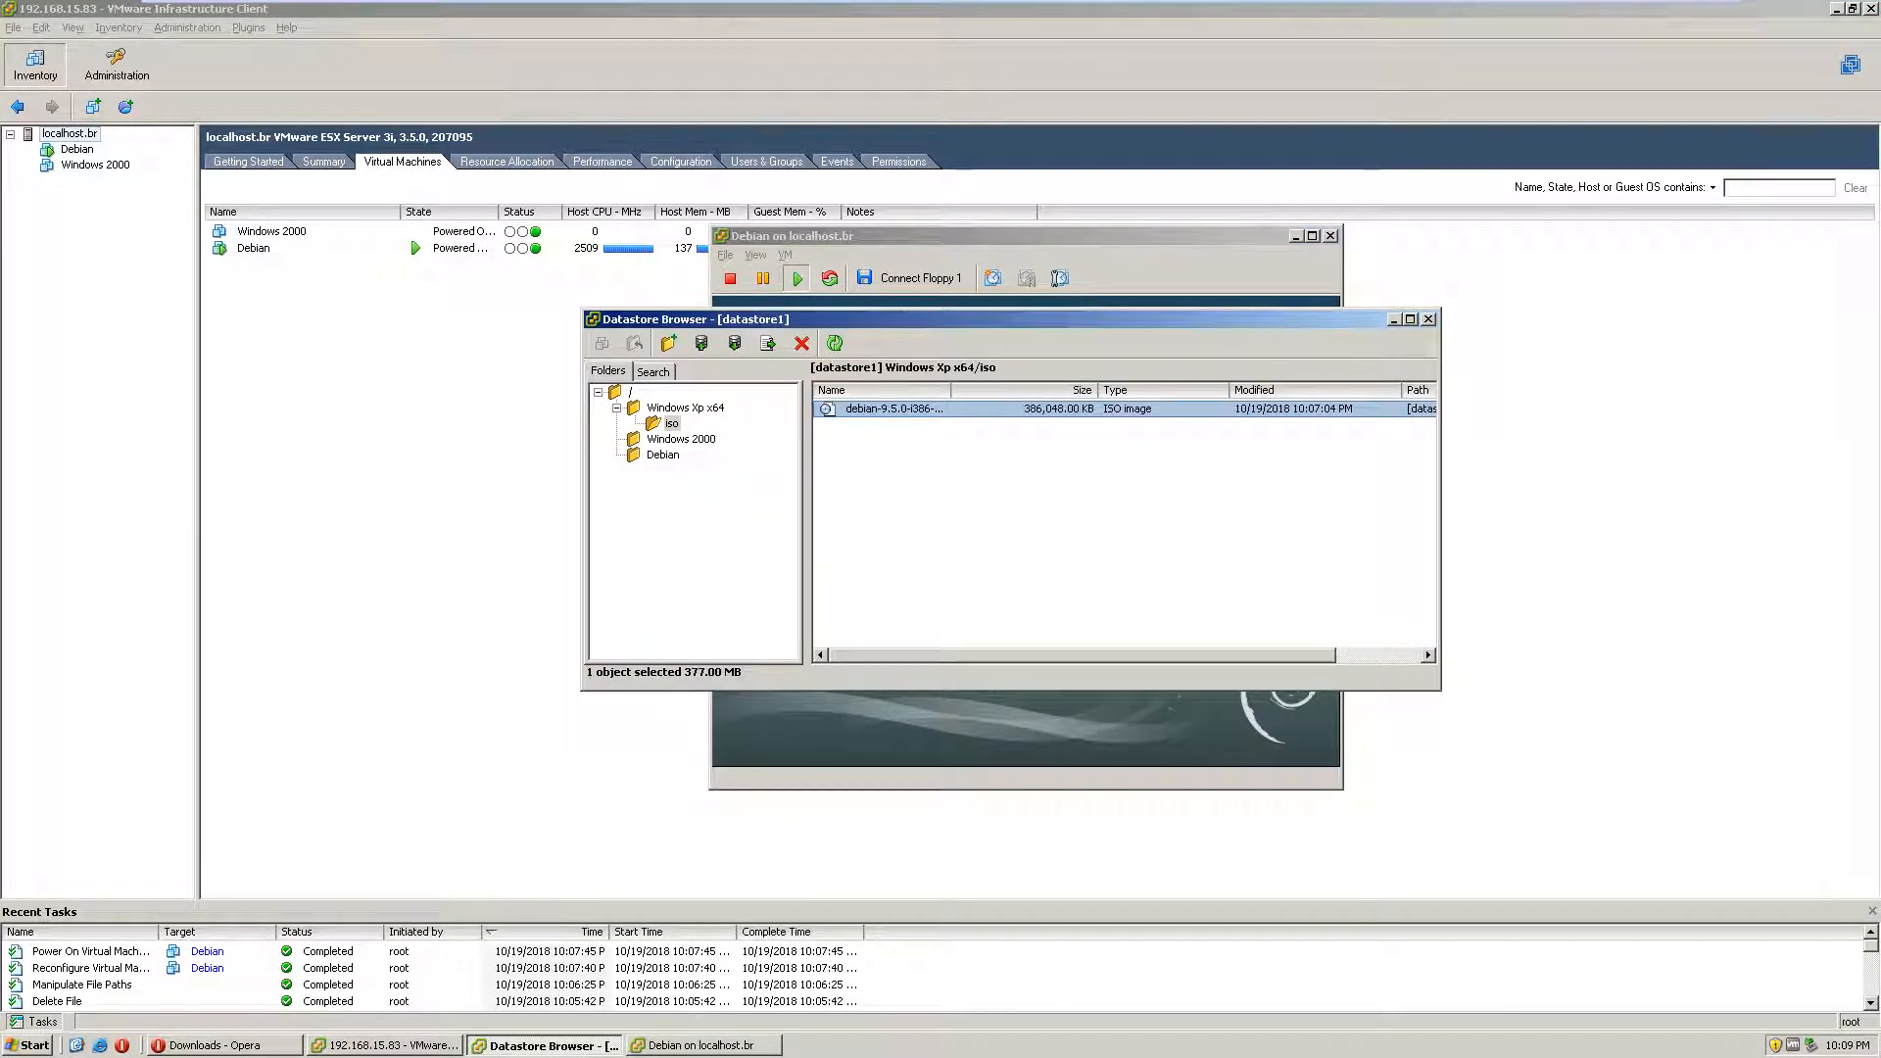
{"action": "left_click", "coordinate": [1392, 320]}
{"action": "left_click_drag", "start_coordinate": [1042, 236], "coordinate": [1017, 307]}
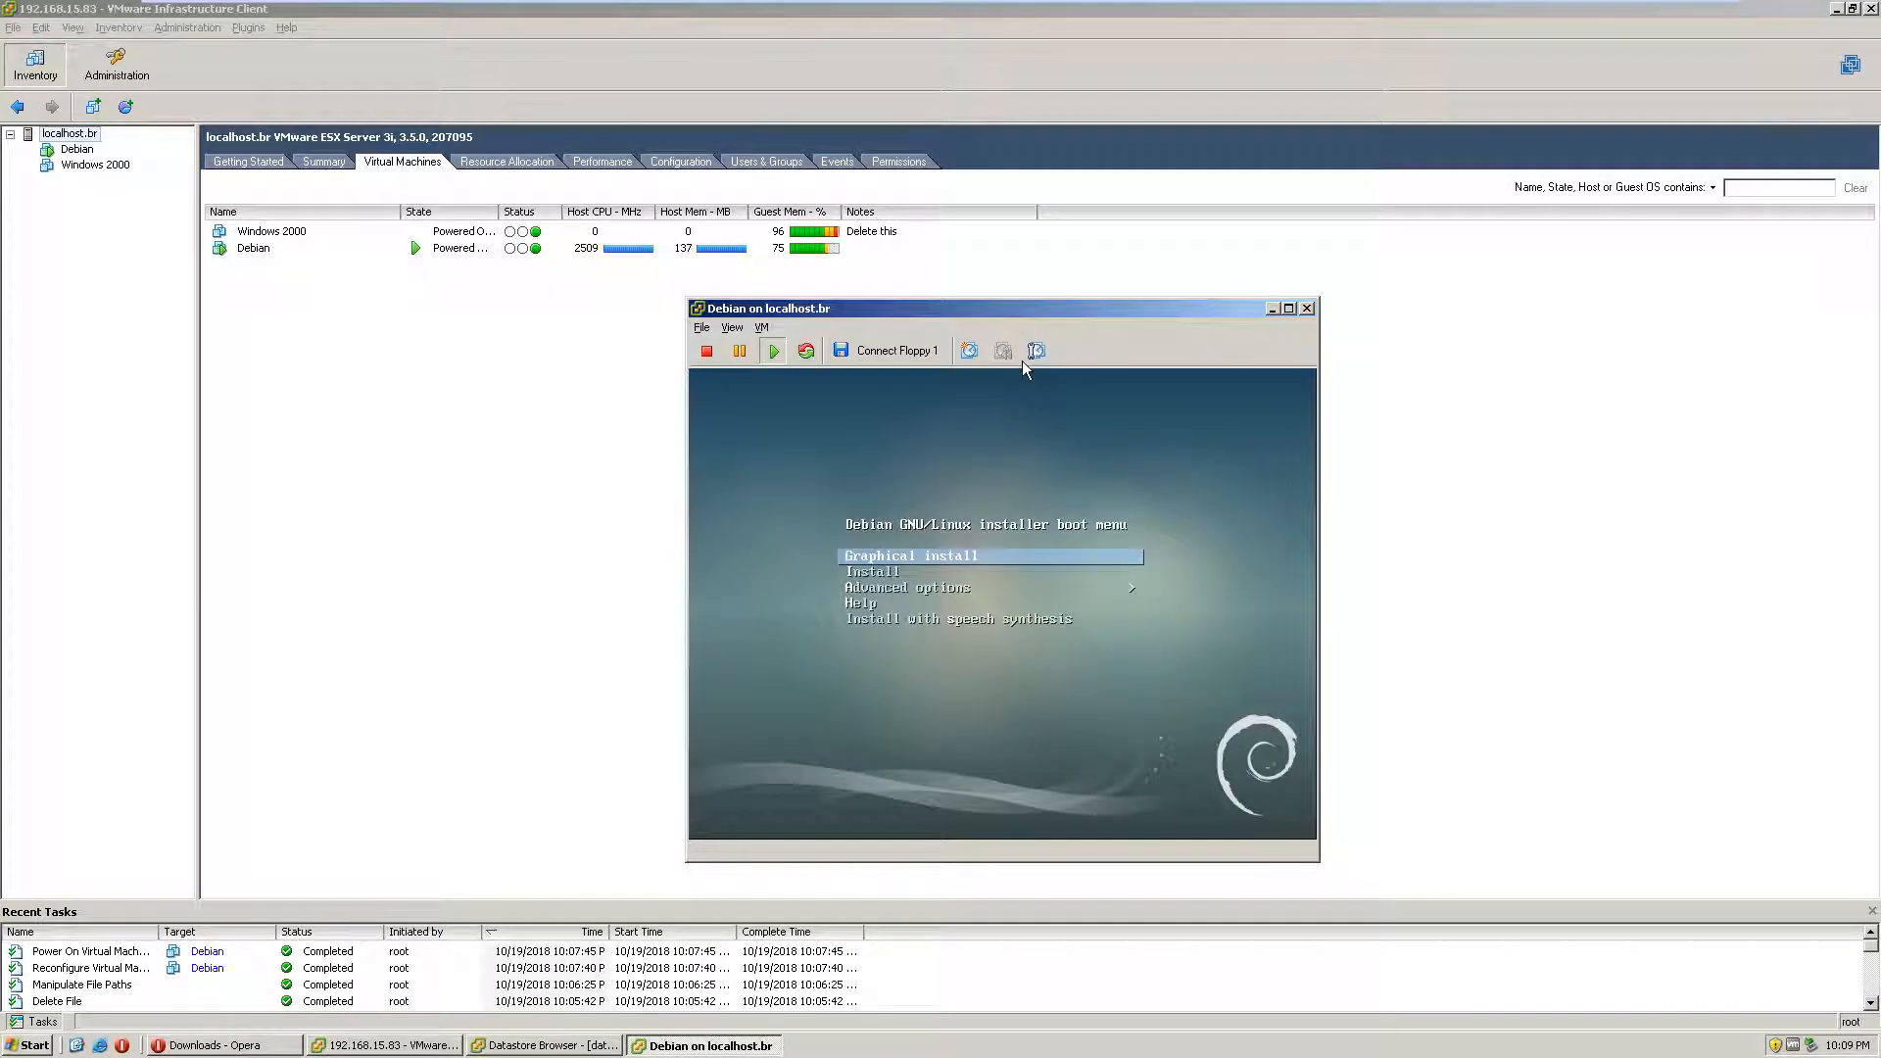
{"action": "left_click_drag", "start_coordinate": [835, 309], "coordinate": [897, 353]}
{"action": "left_click", "coordinate": [684, 251]}
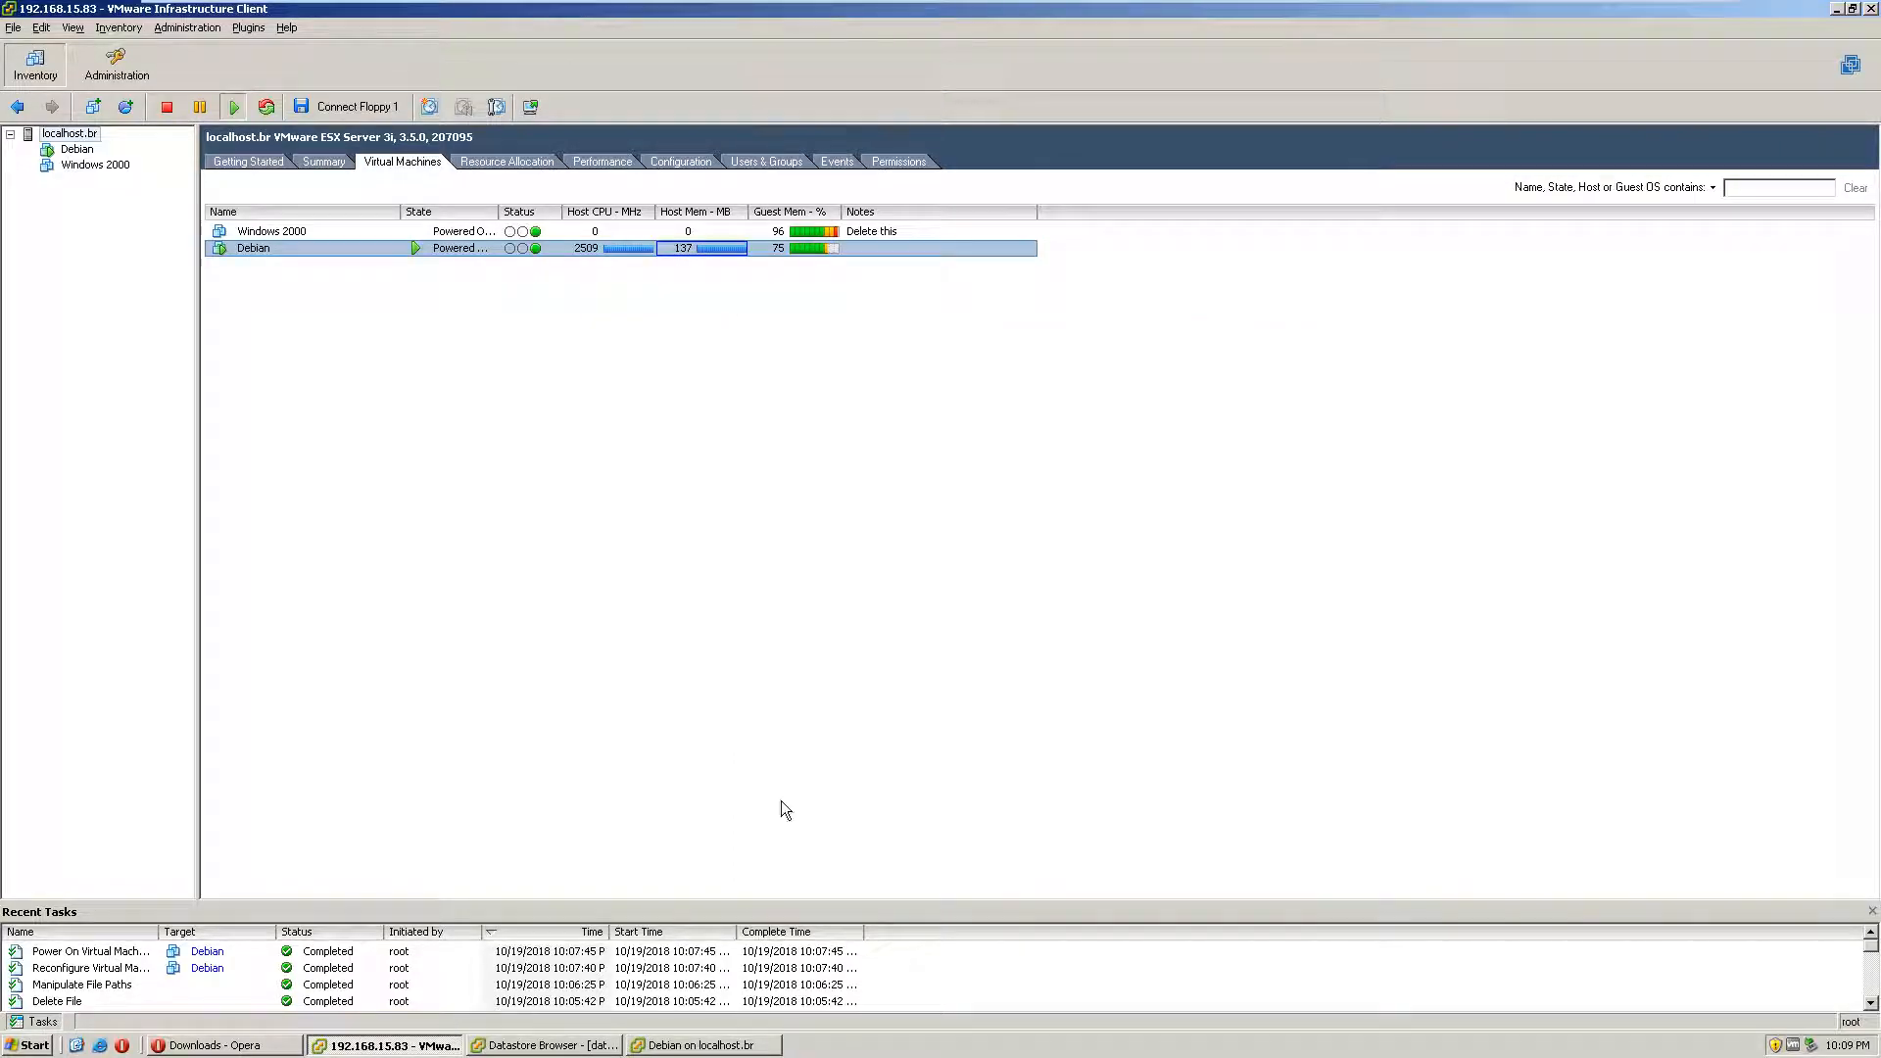
{"action": "left_click", "coordinate": [697, 1046]}
{"action": "left_click_drag", "start_coordinate": [1021, 352], "coordinate": [935, 316]}
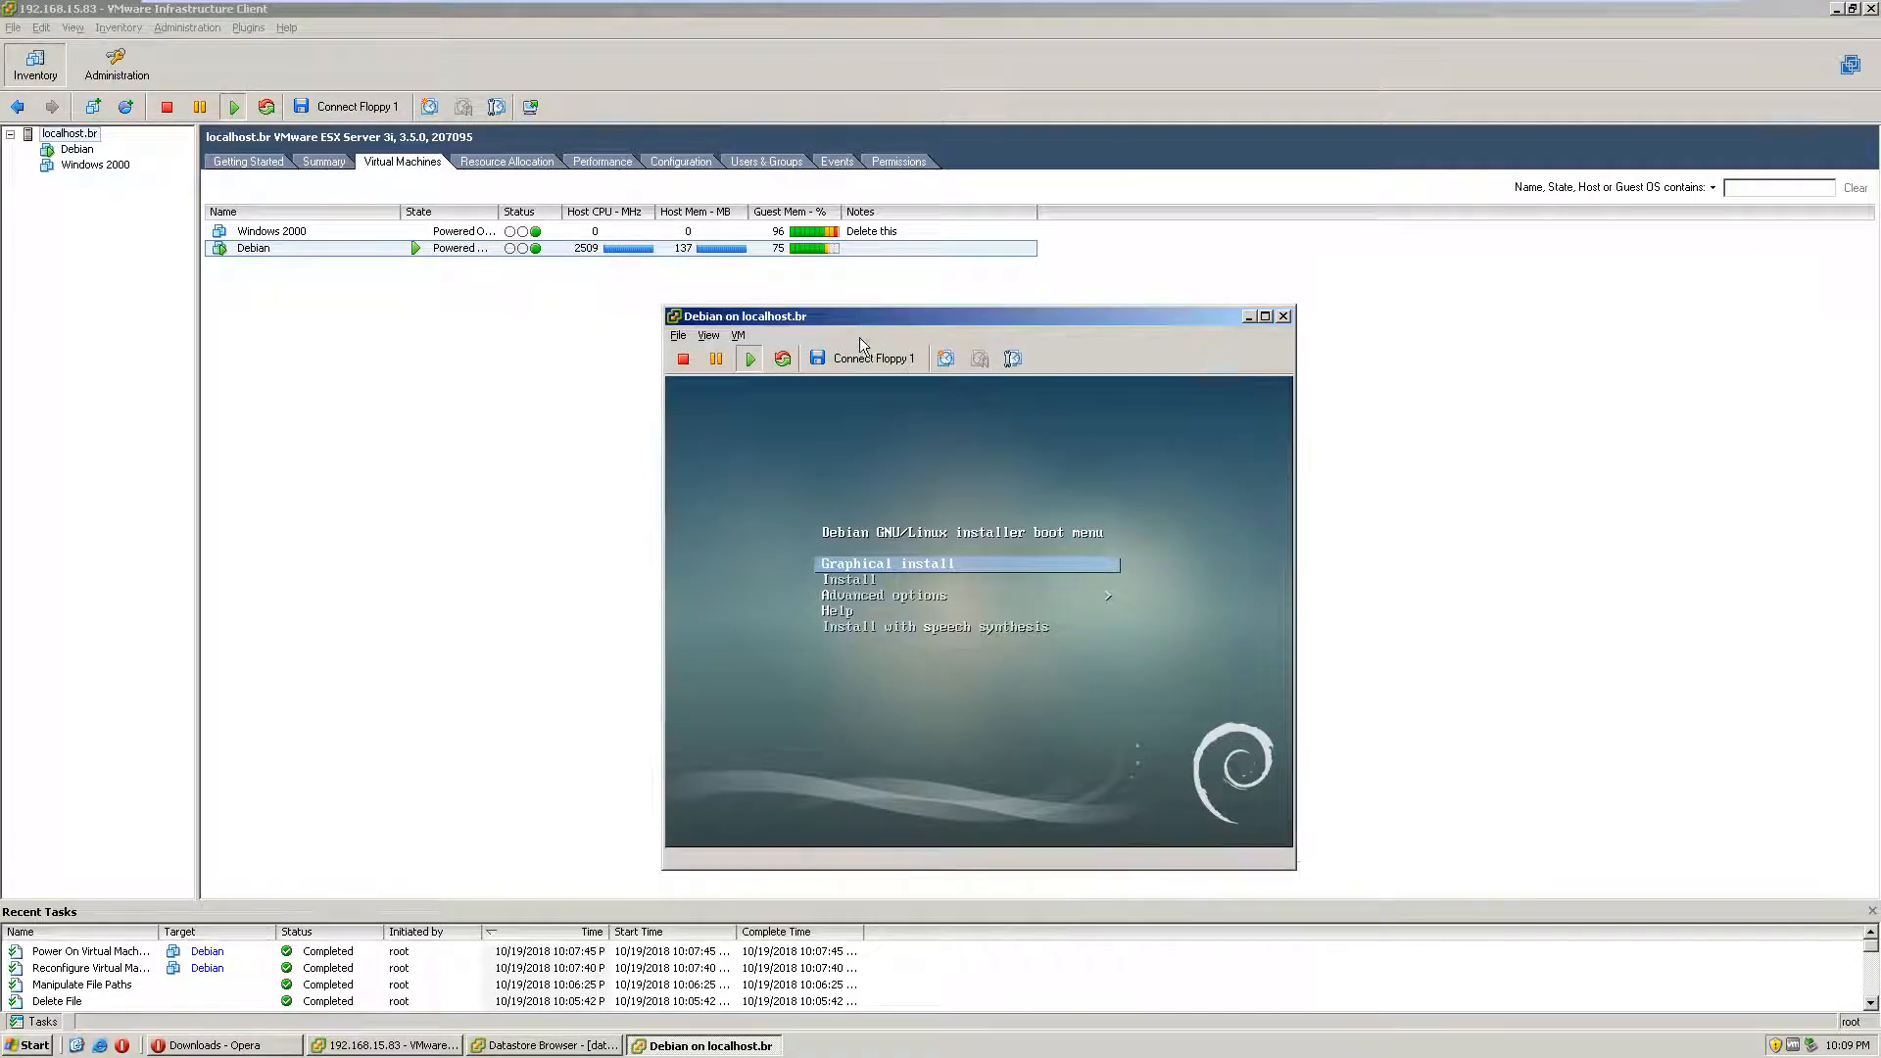
Step: Look over the host's Summary and Getting Started pages
{"action": "left_click", "coordinate": [328, 164]}
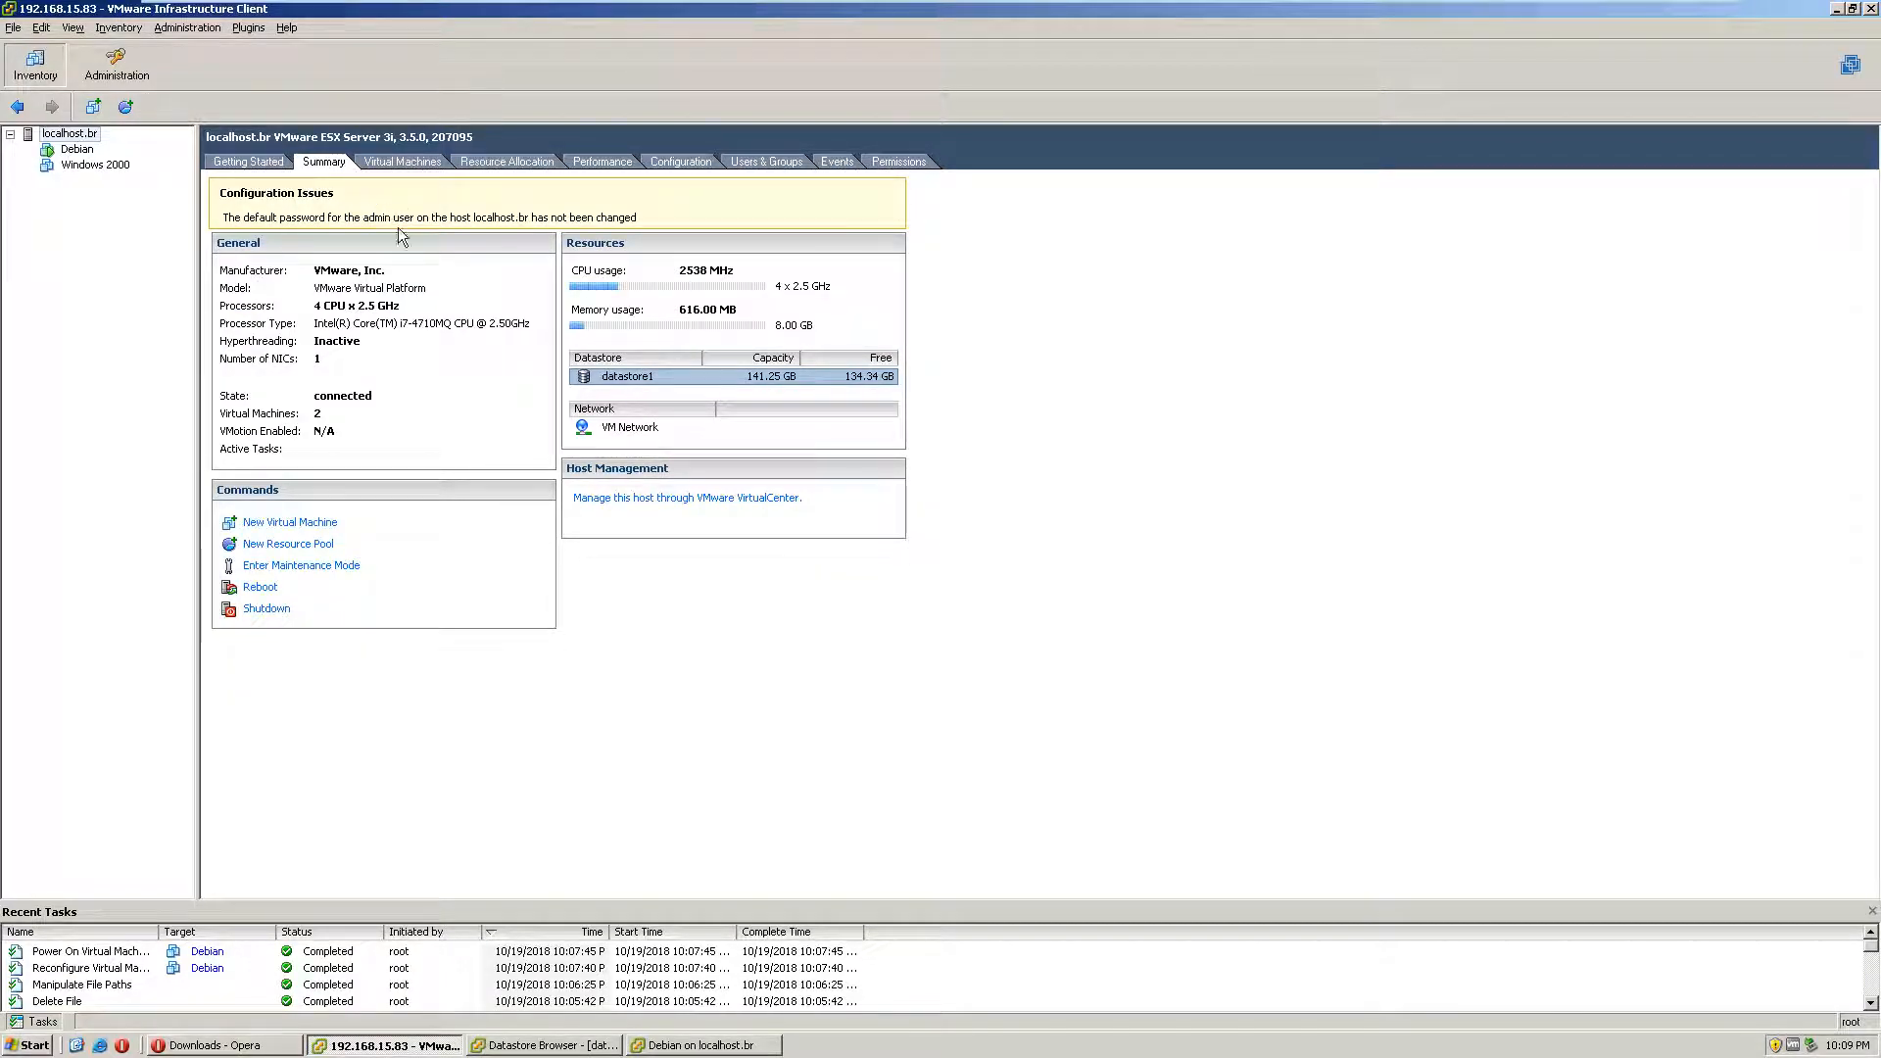
{"action": "left_click", "coordinate": [462, 164]}
{"action": "left_click", "coordinate": [317, 167]}
{"action": "left_click", "coordinate": [249, 161]}
{"action": "triple_click", "coordinate": [487, 403]}
{"action": "left_click", "coordinate": [517, 491]}
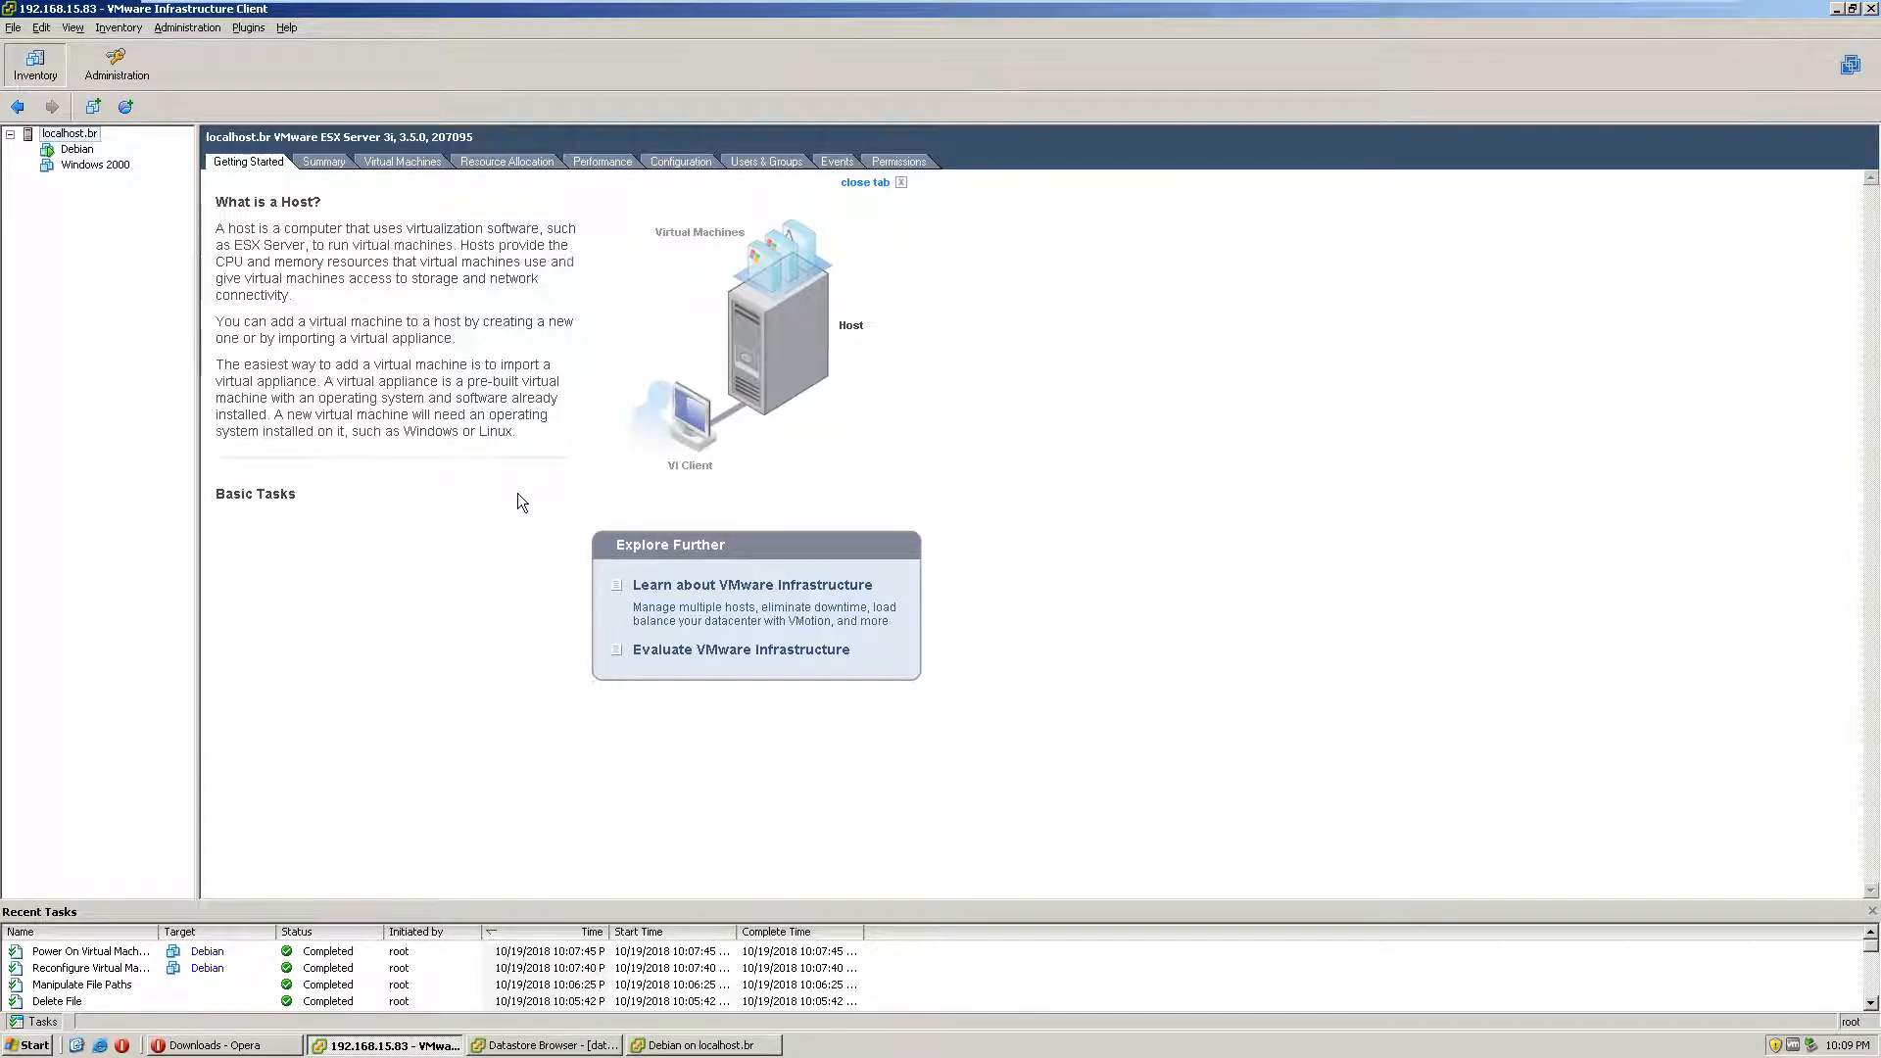
Step: Reset the Debian virtual machine from its console and reposition the console window
{"action": "left_click", "coordinate": [726, 1048]}
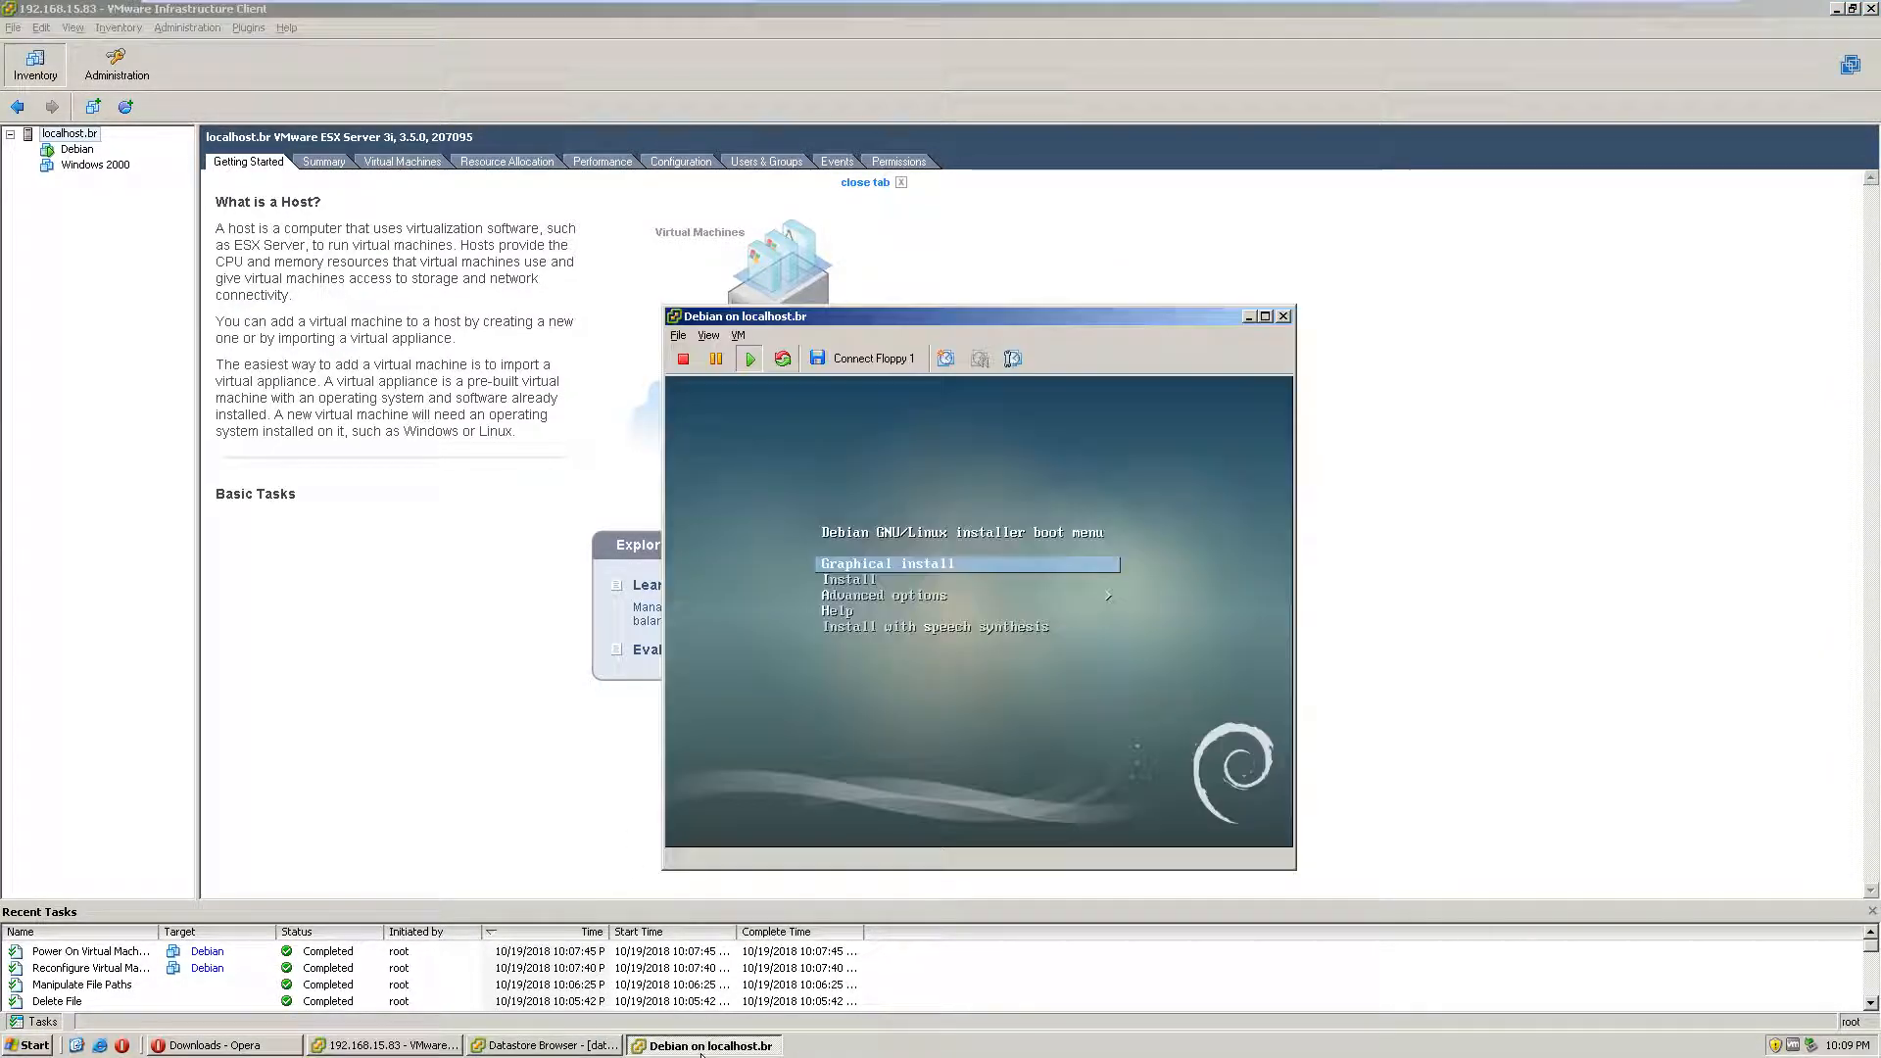
{"action": "left_click", "coordinate": [781, 359]}
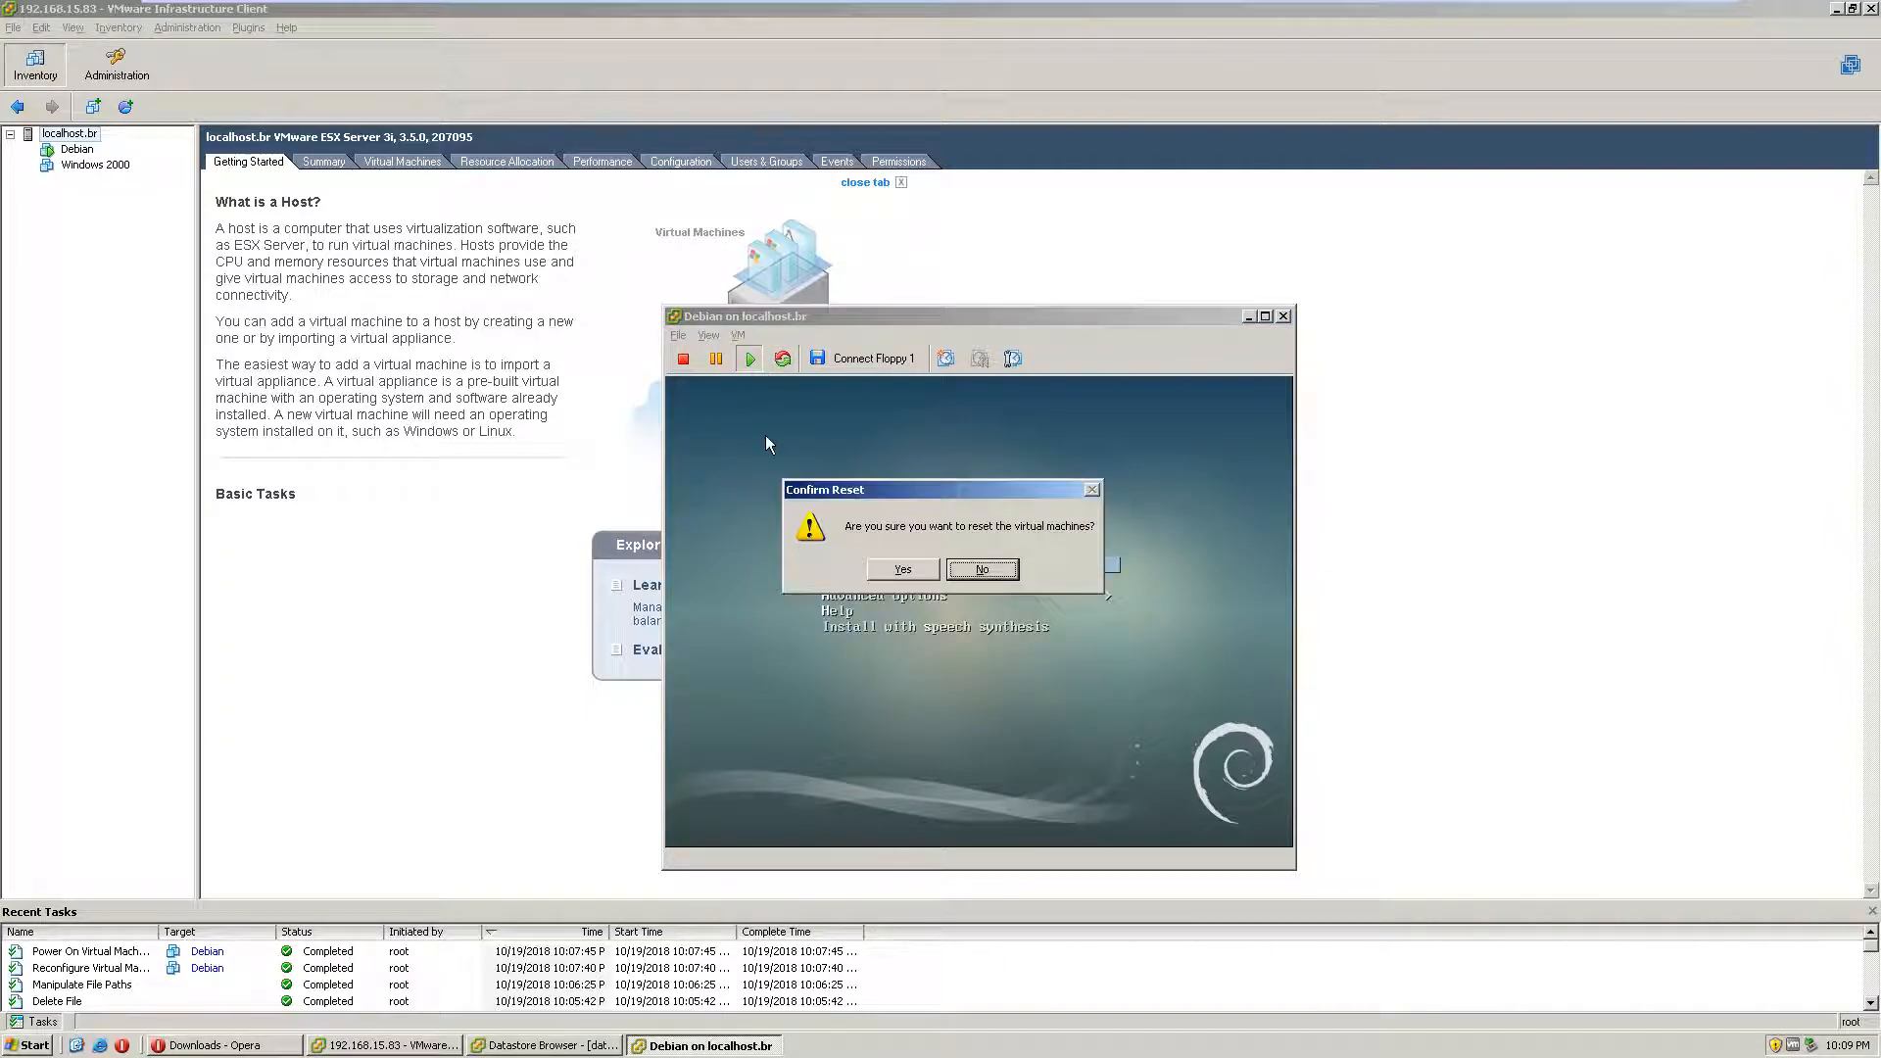
{"action": "left_click", "coordinate": [902, 570]}
{"action": "left_click_drag", "start_coordinate": [1054, 314], "coordinate": [1084, 258]}
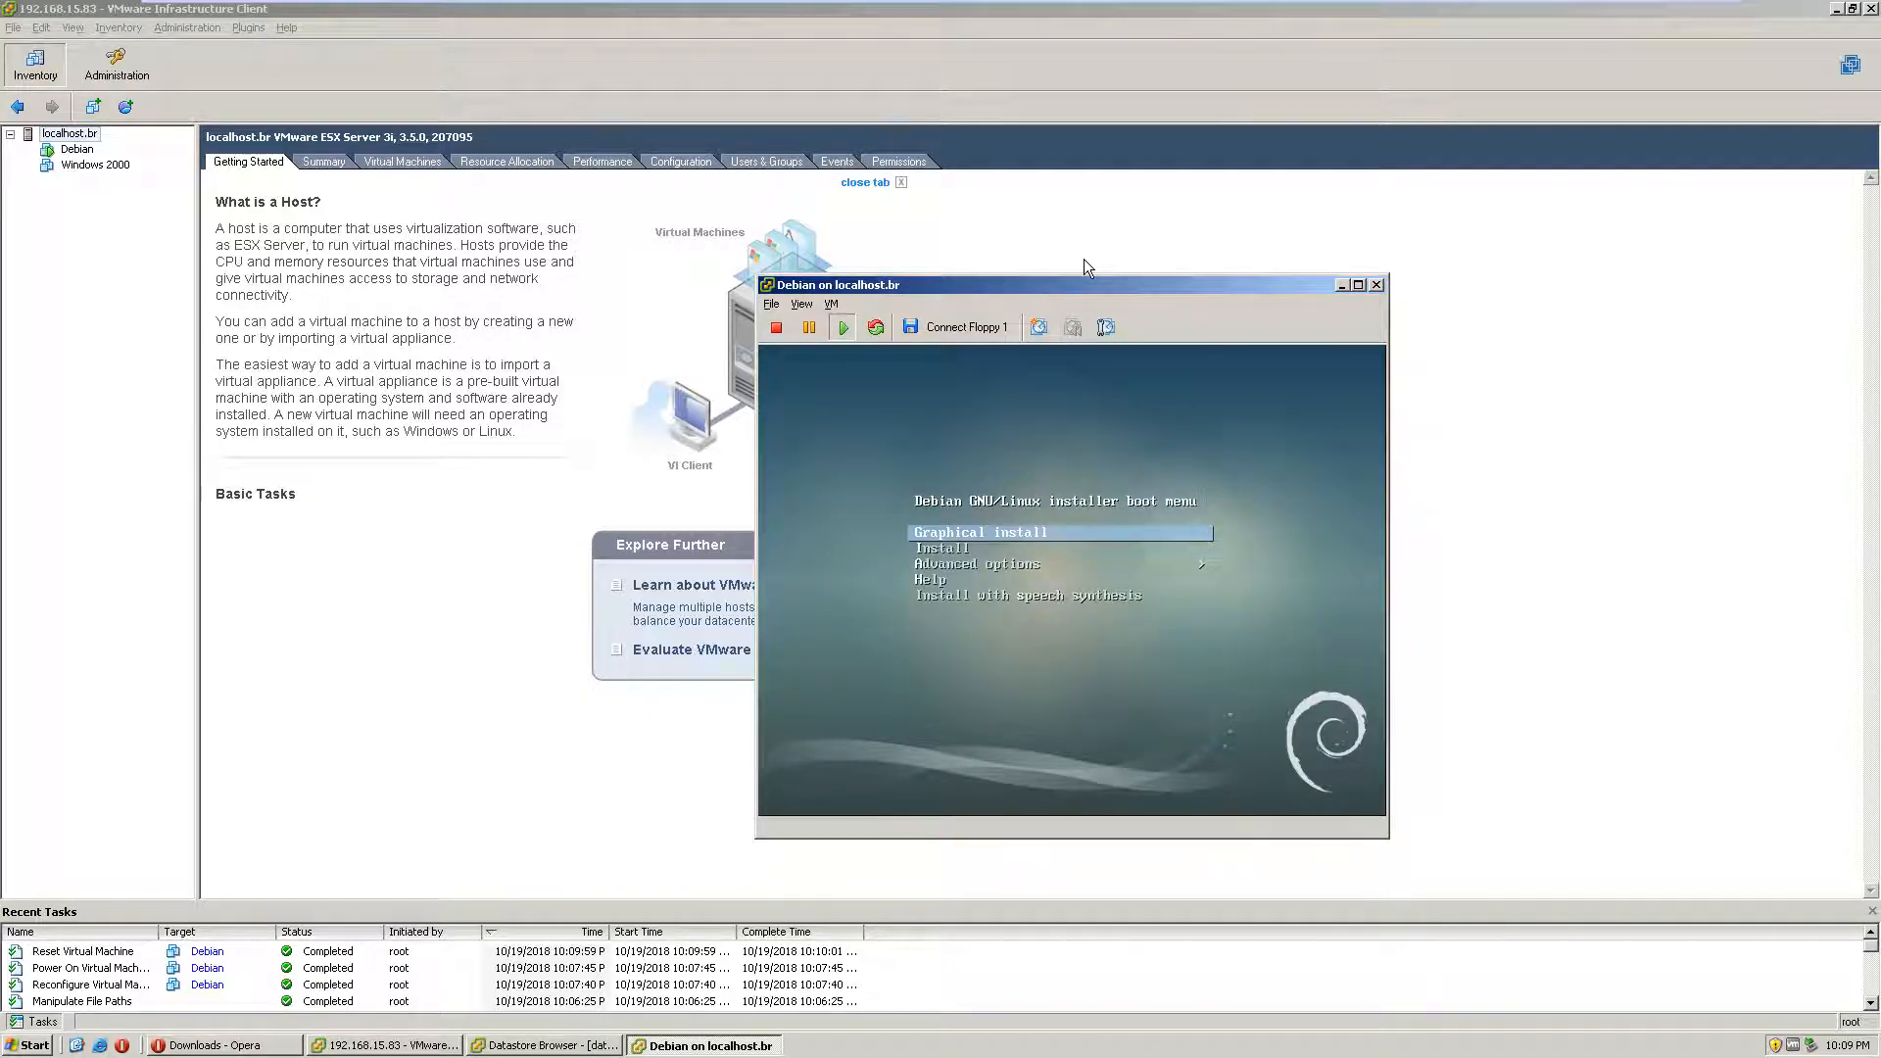
Step: Highlight the Install entry in the Debian GNU/Linux installer boot menu
{"action": "left_click", "coordinate": [1077, 470]}
{"action": "key", "text": "Down"}
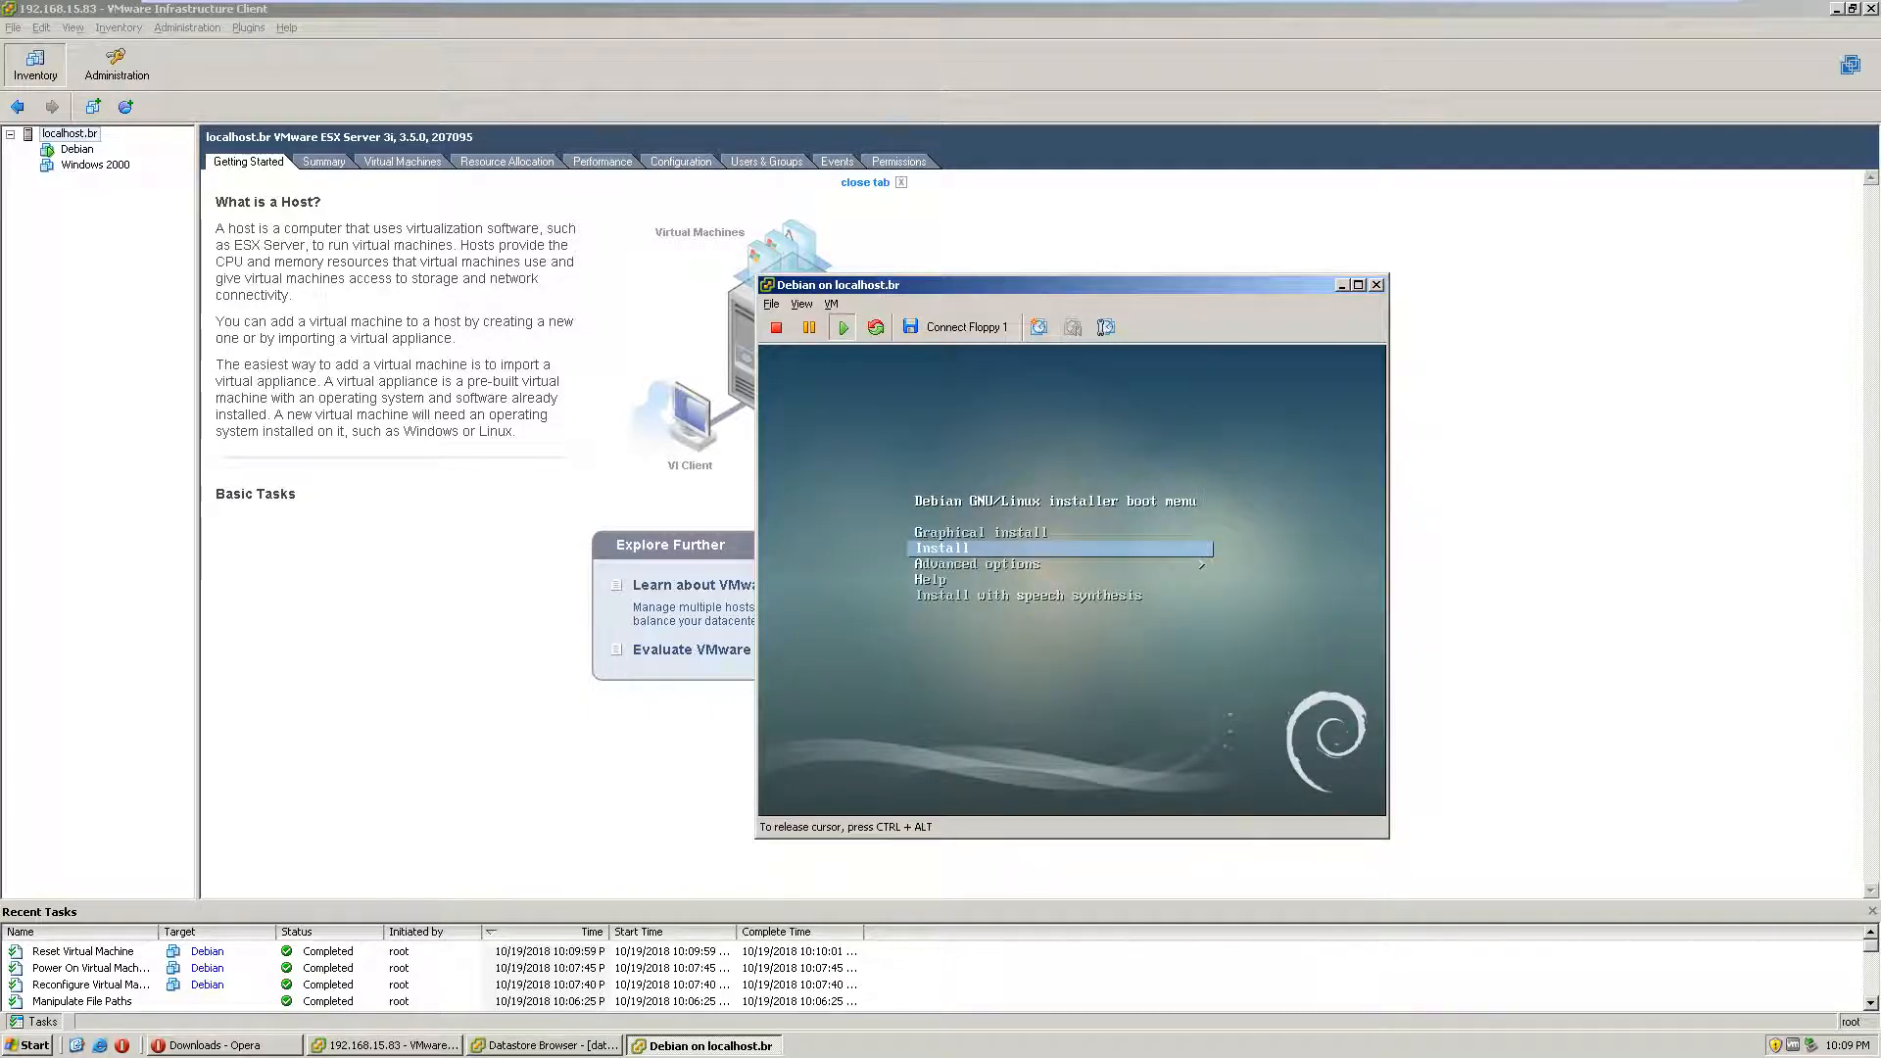
{"action": "key", "text": "Down"}
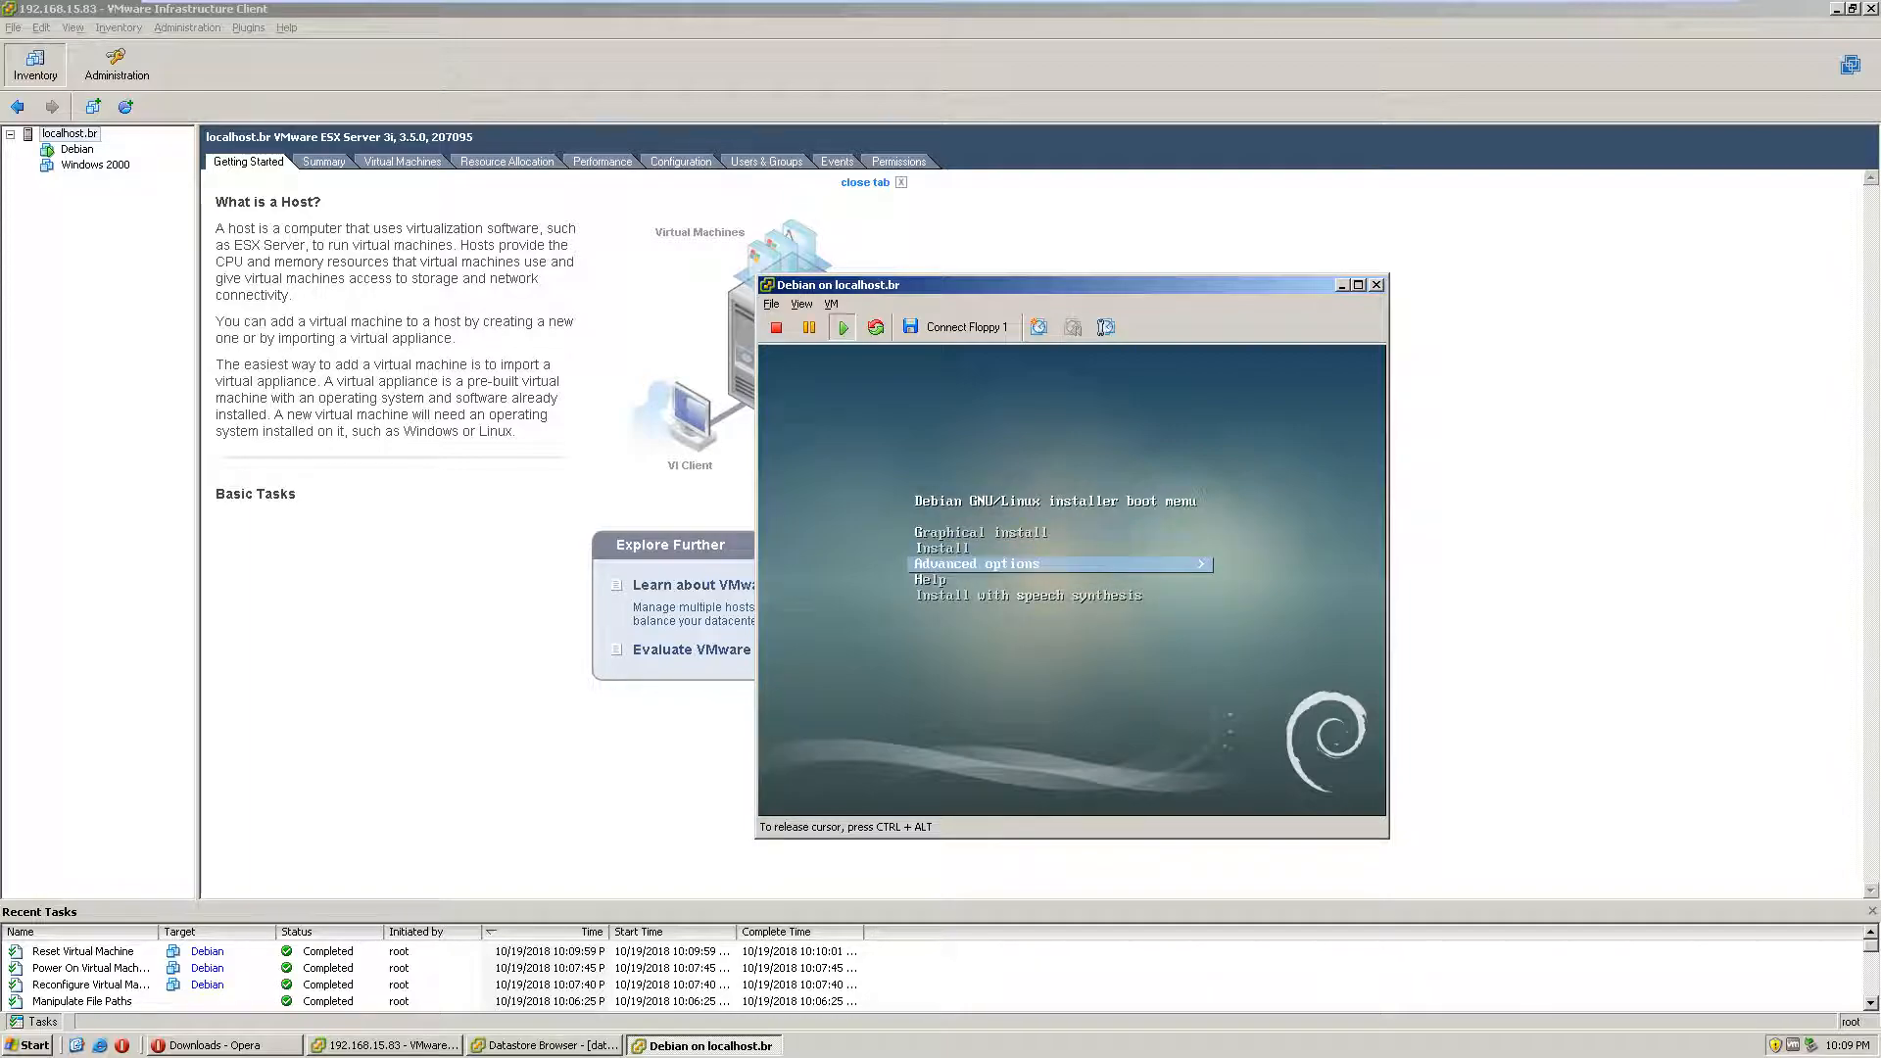
{"action": "key", "text": "Up"}
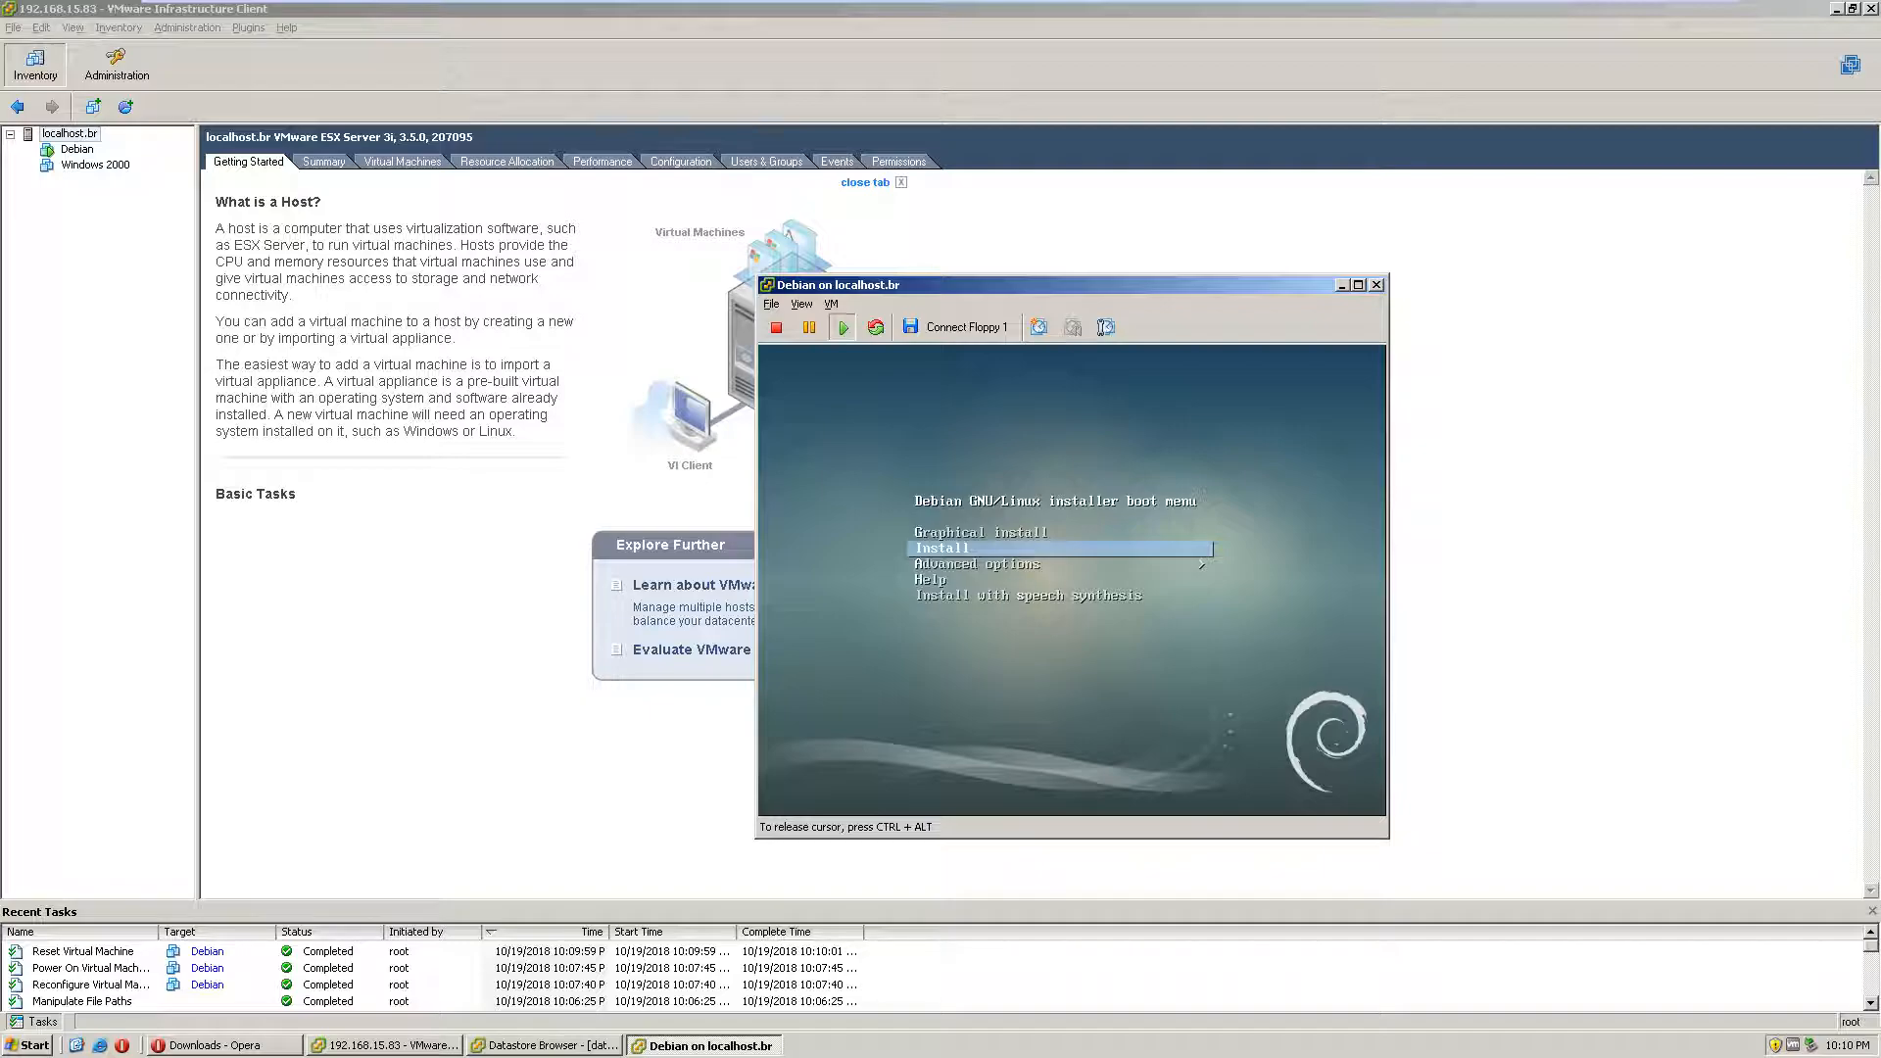
Step: Release the cursor from the Debian console and power off the virtual machine
{"action": "key", "text": "ctrl+alt"}
{"action": "left_click", "coordinate": [776, 327]}
{"action": "key", "text": "Return"}
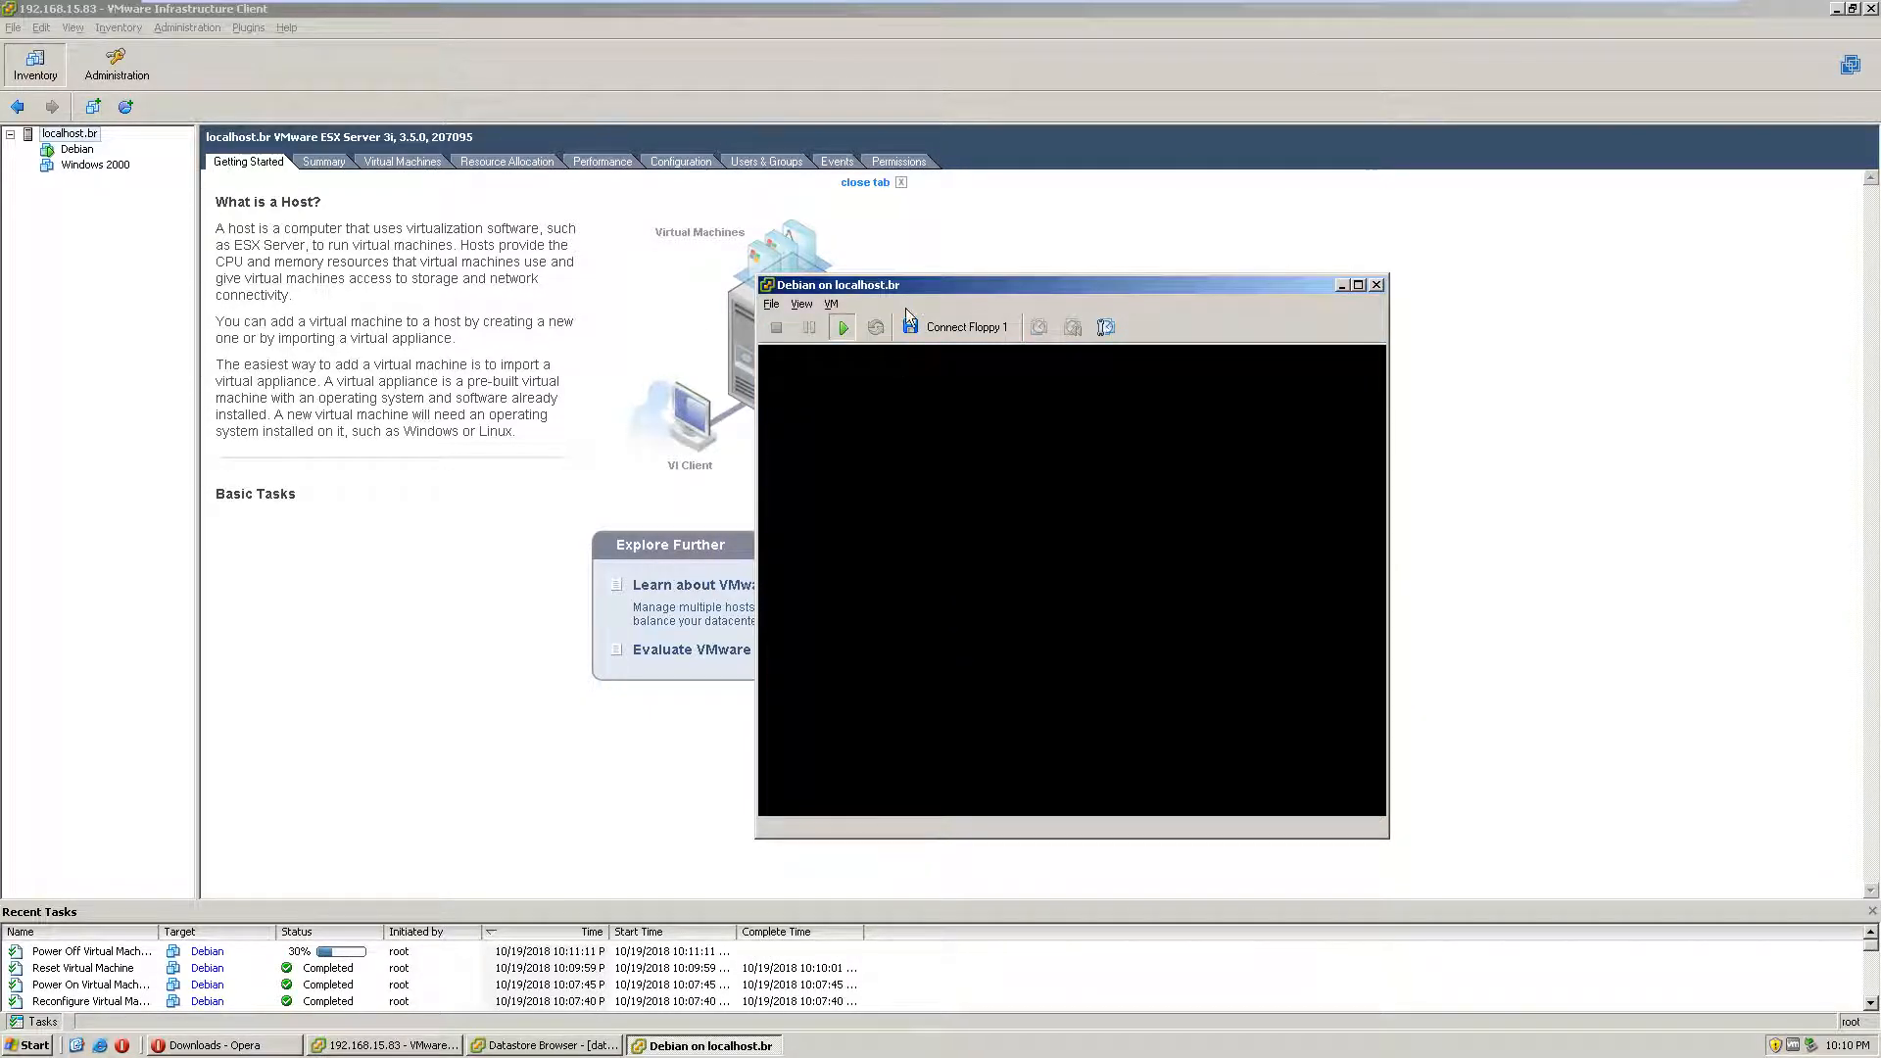
{"action": "left_click_drag", "start_coordinate": [843, 286], "coordinate": [768, 300]}
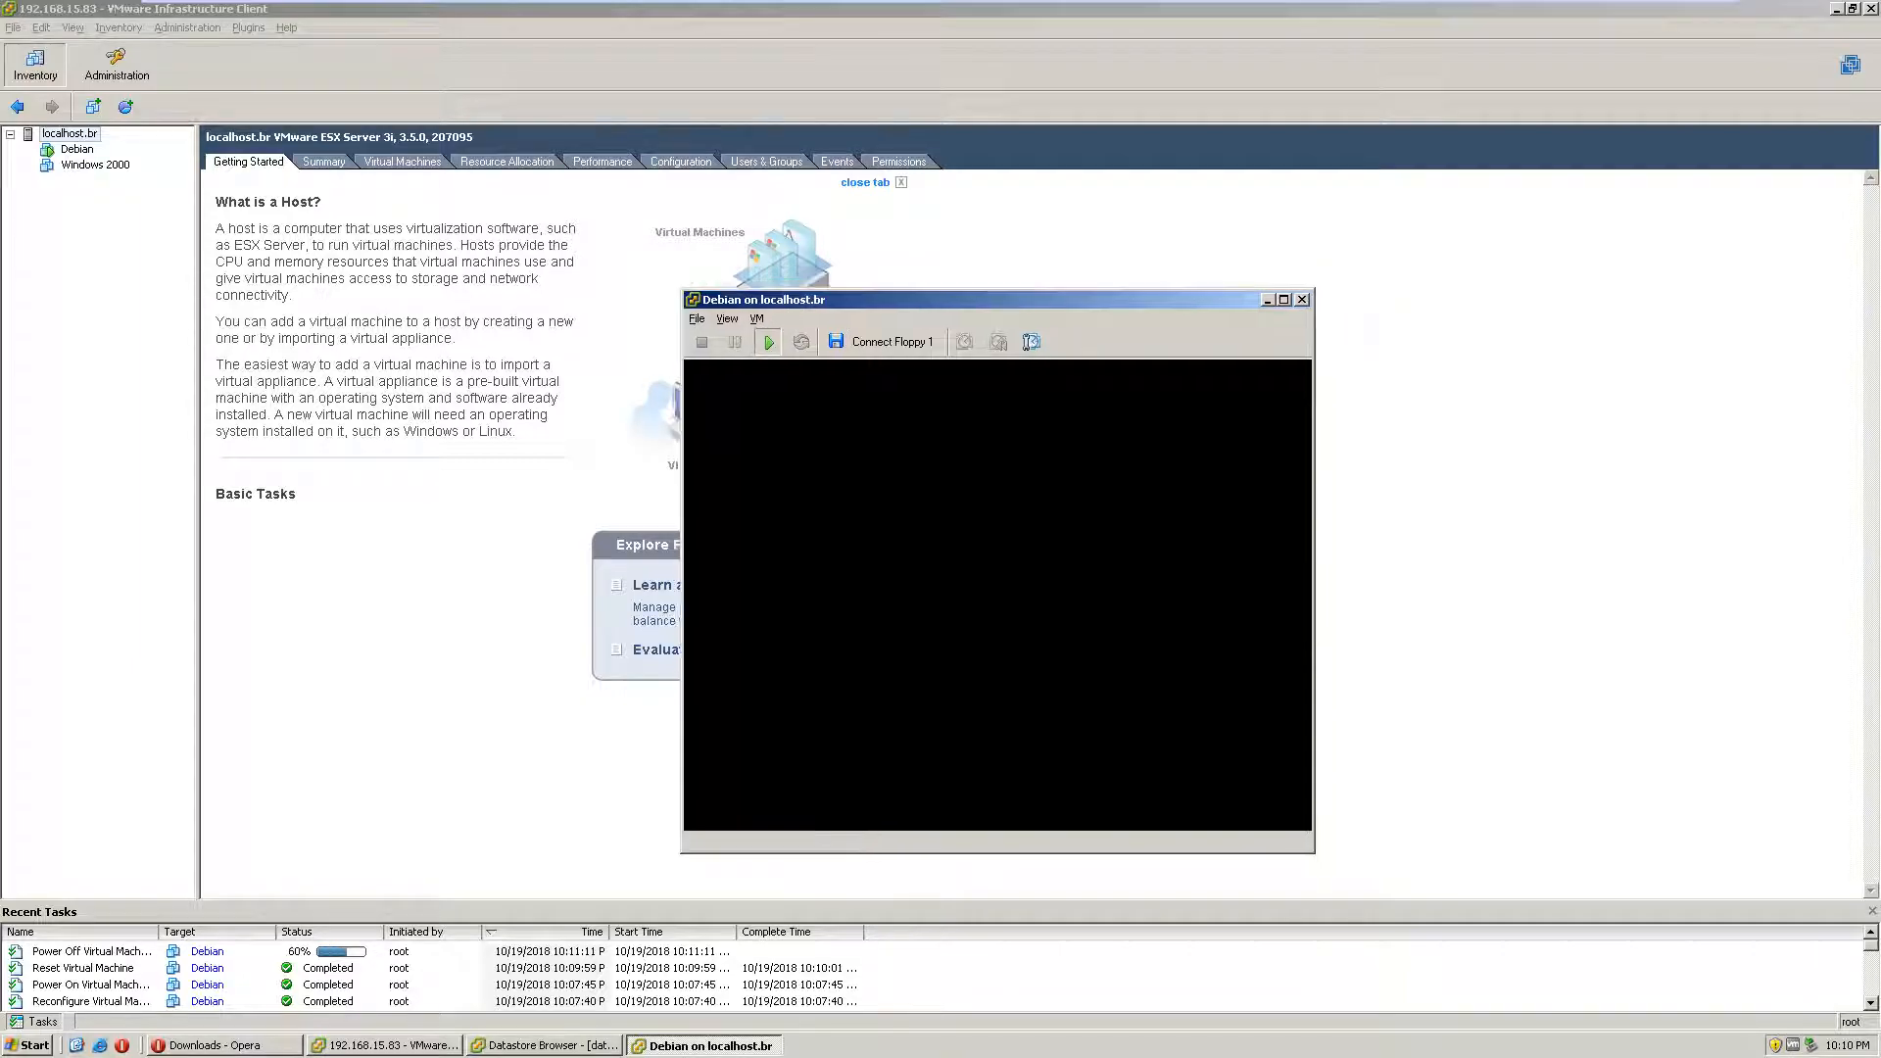
Step: Minimize the Debian console window and close the Datastore Browser
{"action": "left_click", "coordinate": [1268, 299]}
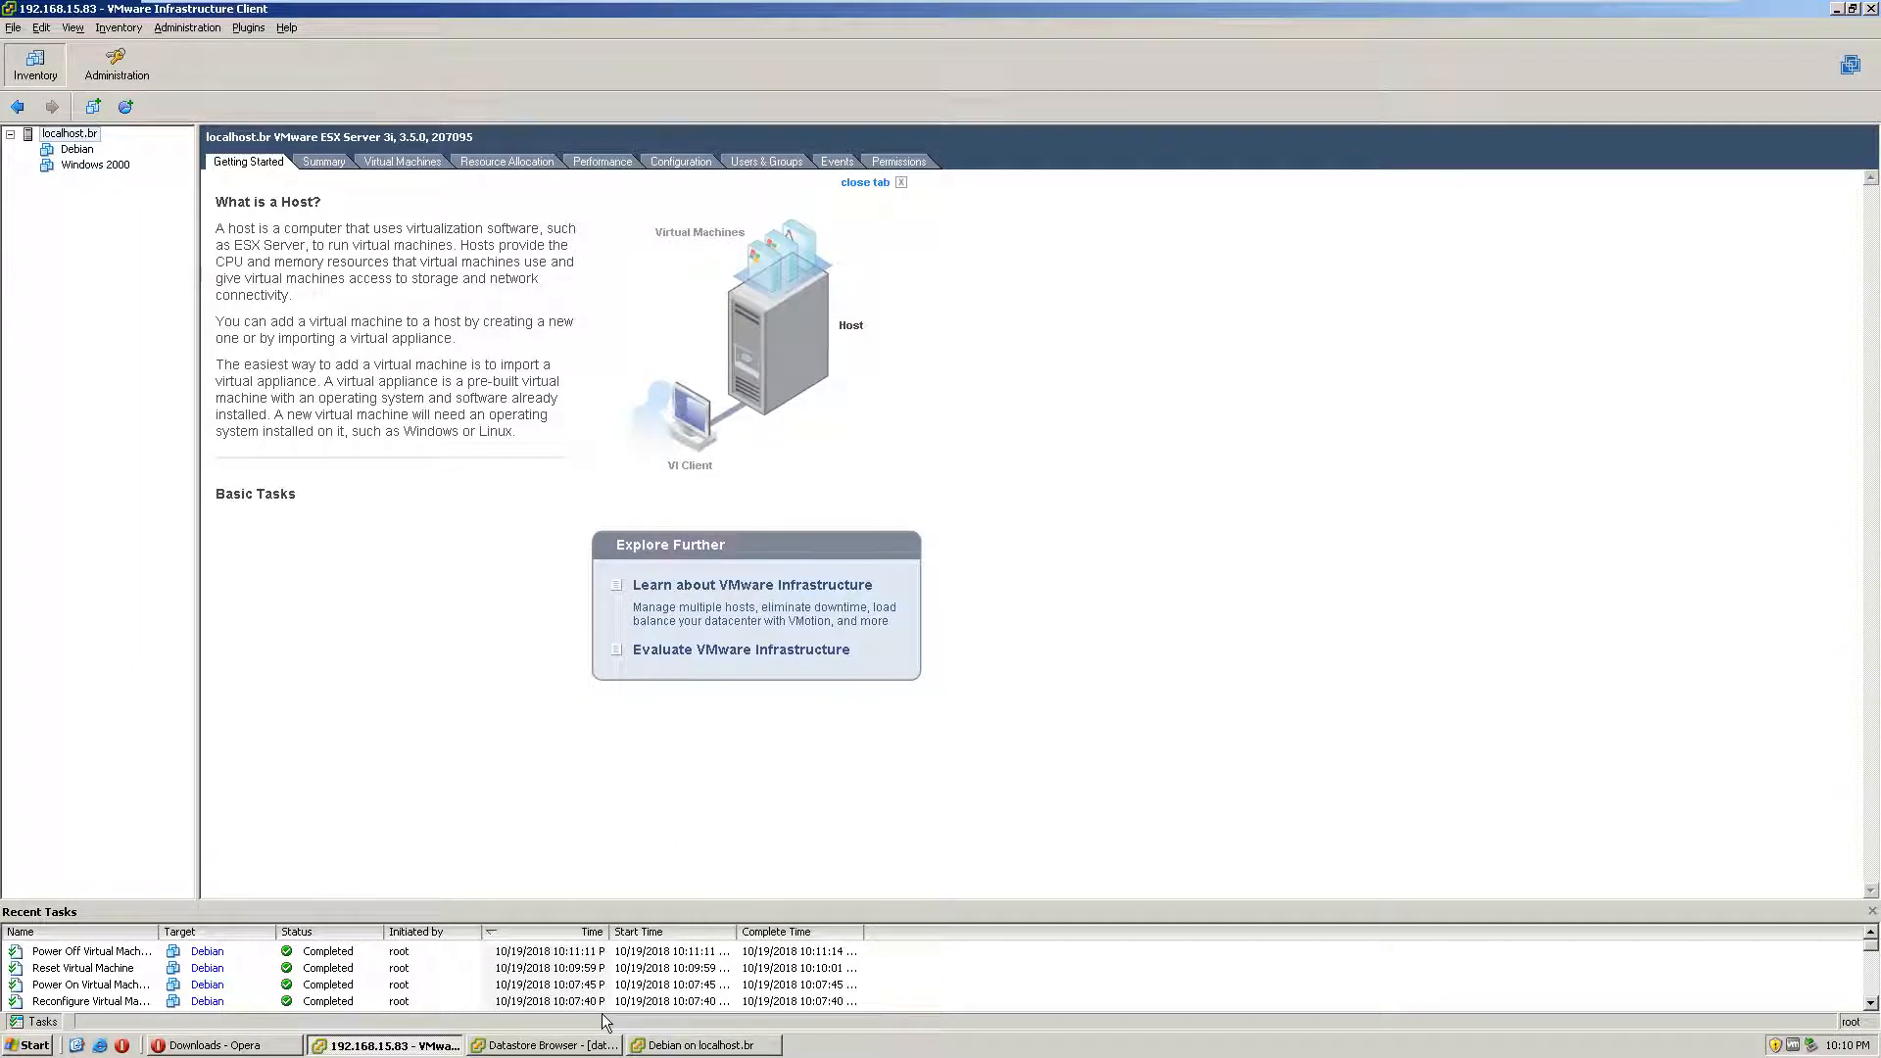
{"action": "left_click", "coordinate": [548, 1045]}
{"action": "left_click", "coordinate": [1433, 311]}
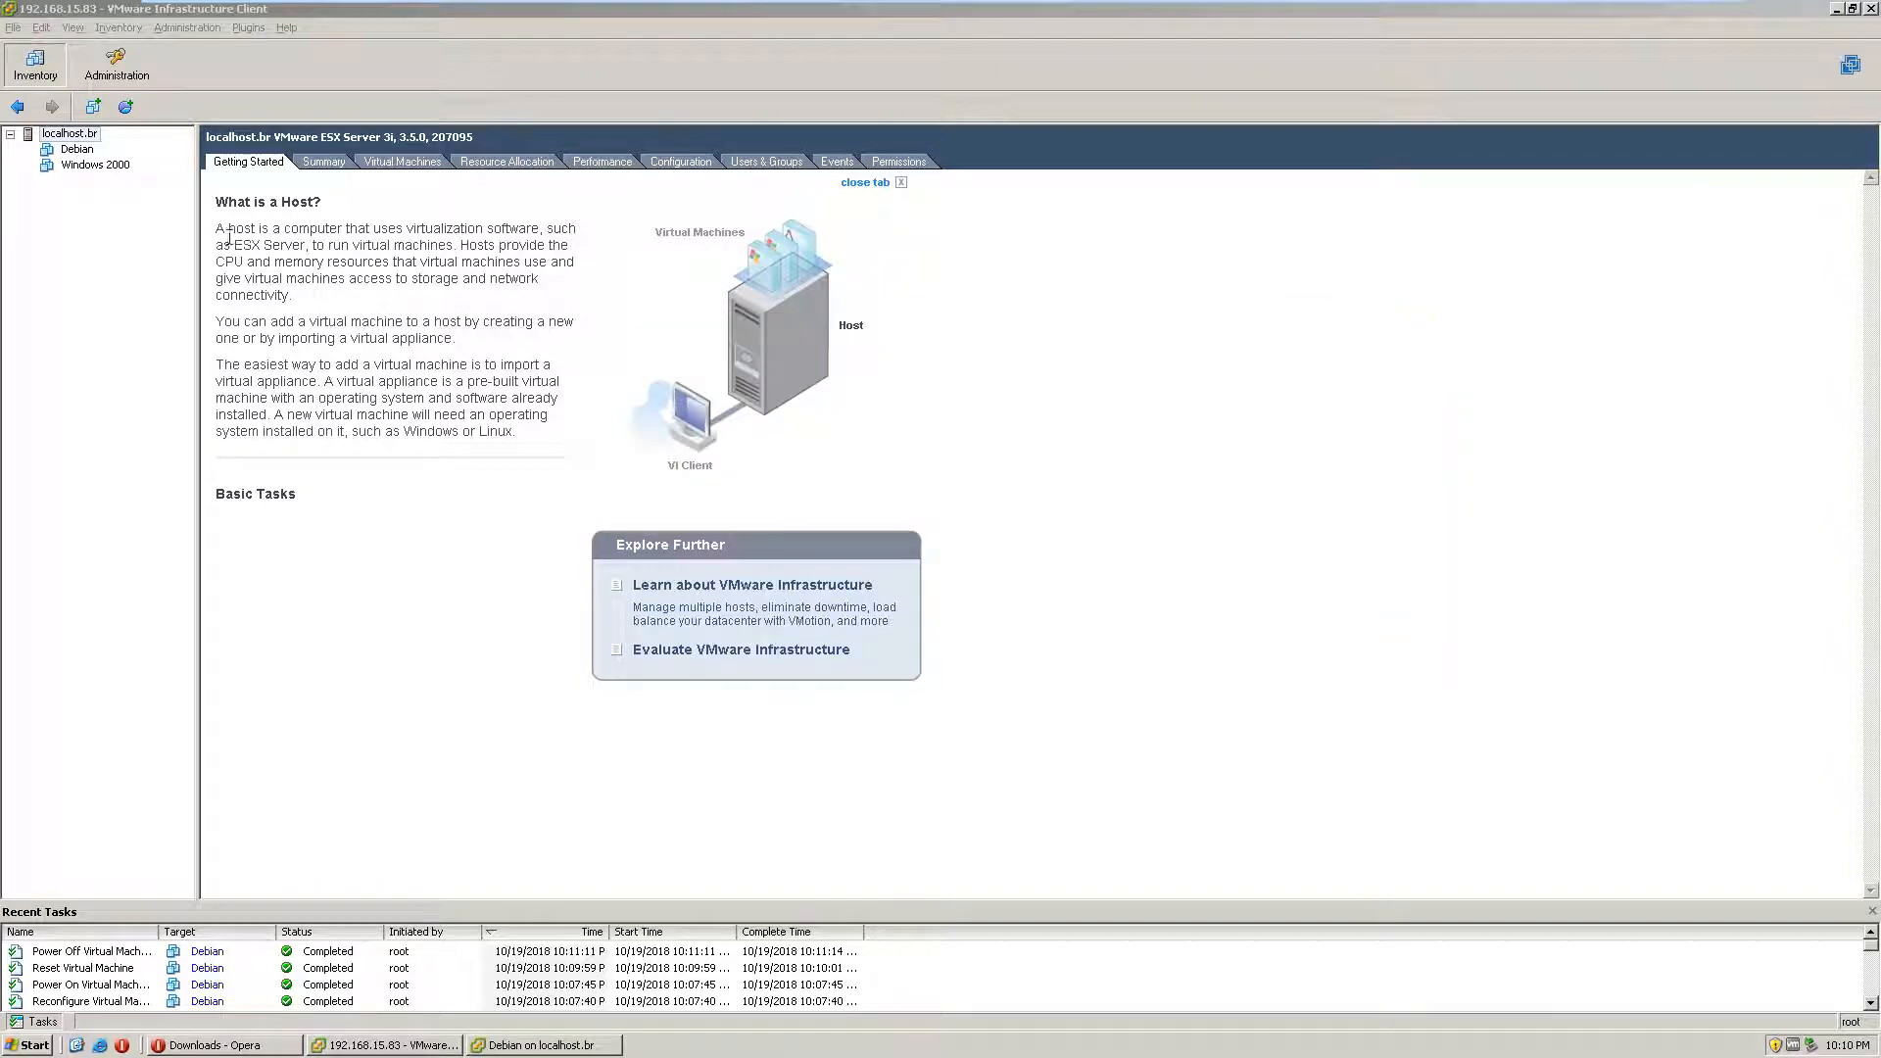
Step: Open the Debian virtual machine's settings and review its CPU, memory, disk and advanced CPU resource settings
{"action": "right_click", "coordinate": [58, 152]}
{"action": "left_click", "coordinate": [108, 419]}
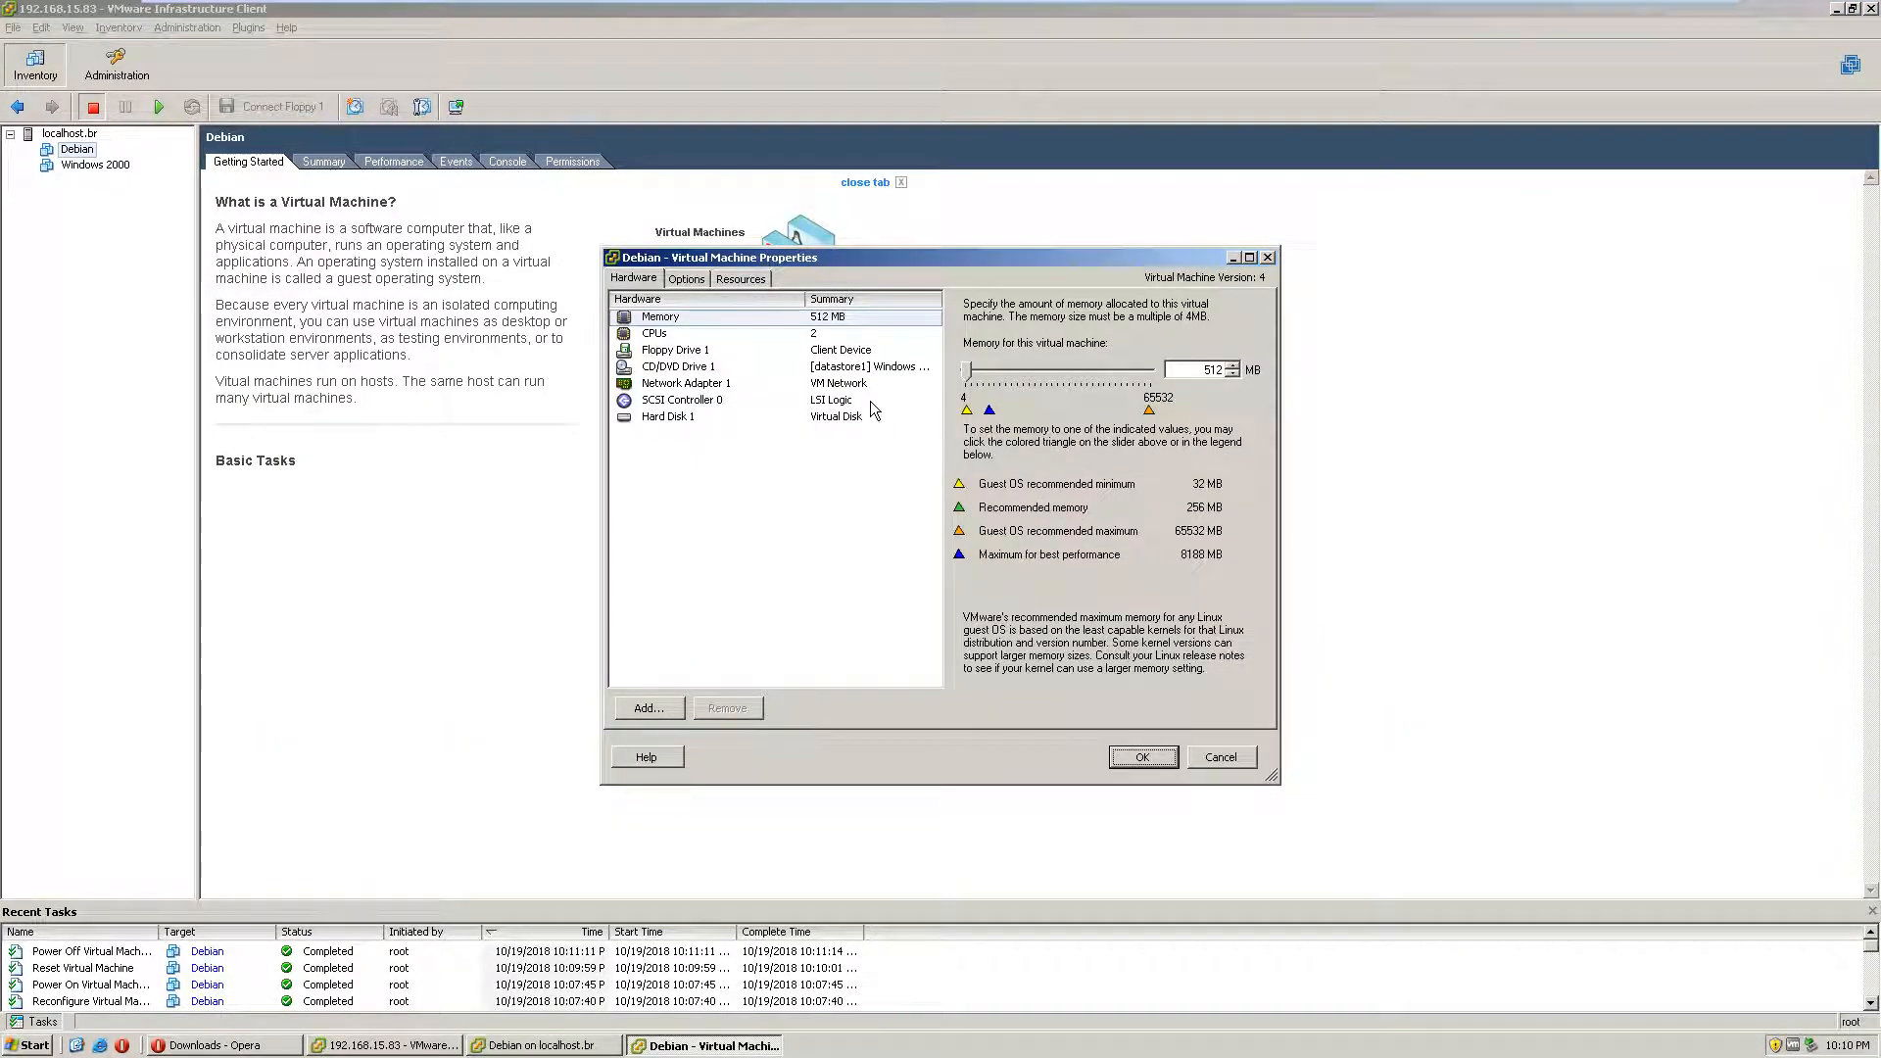
{"action": "left_click", "coordinate": [686, 278]}
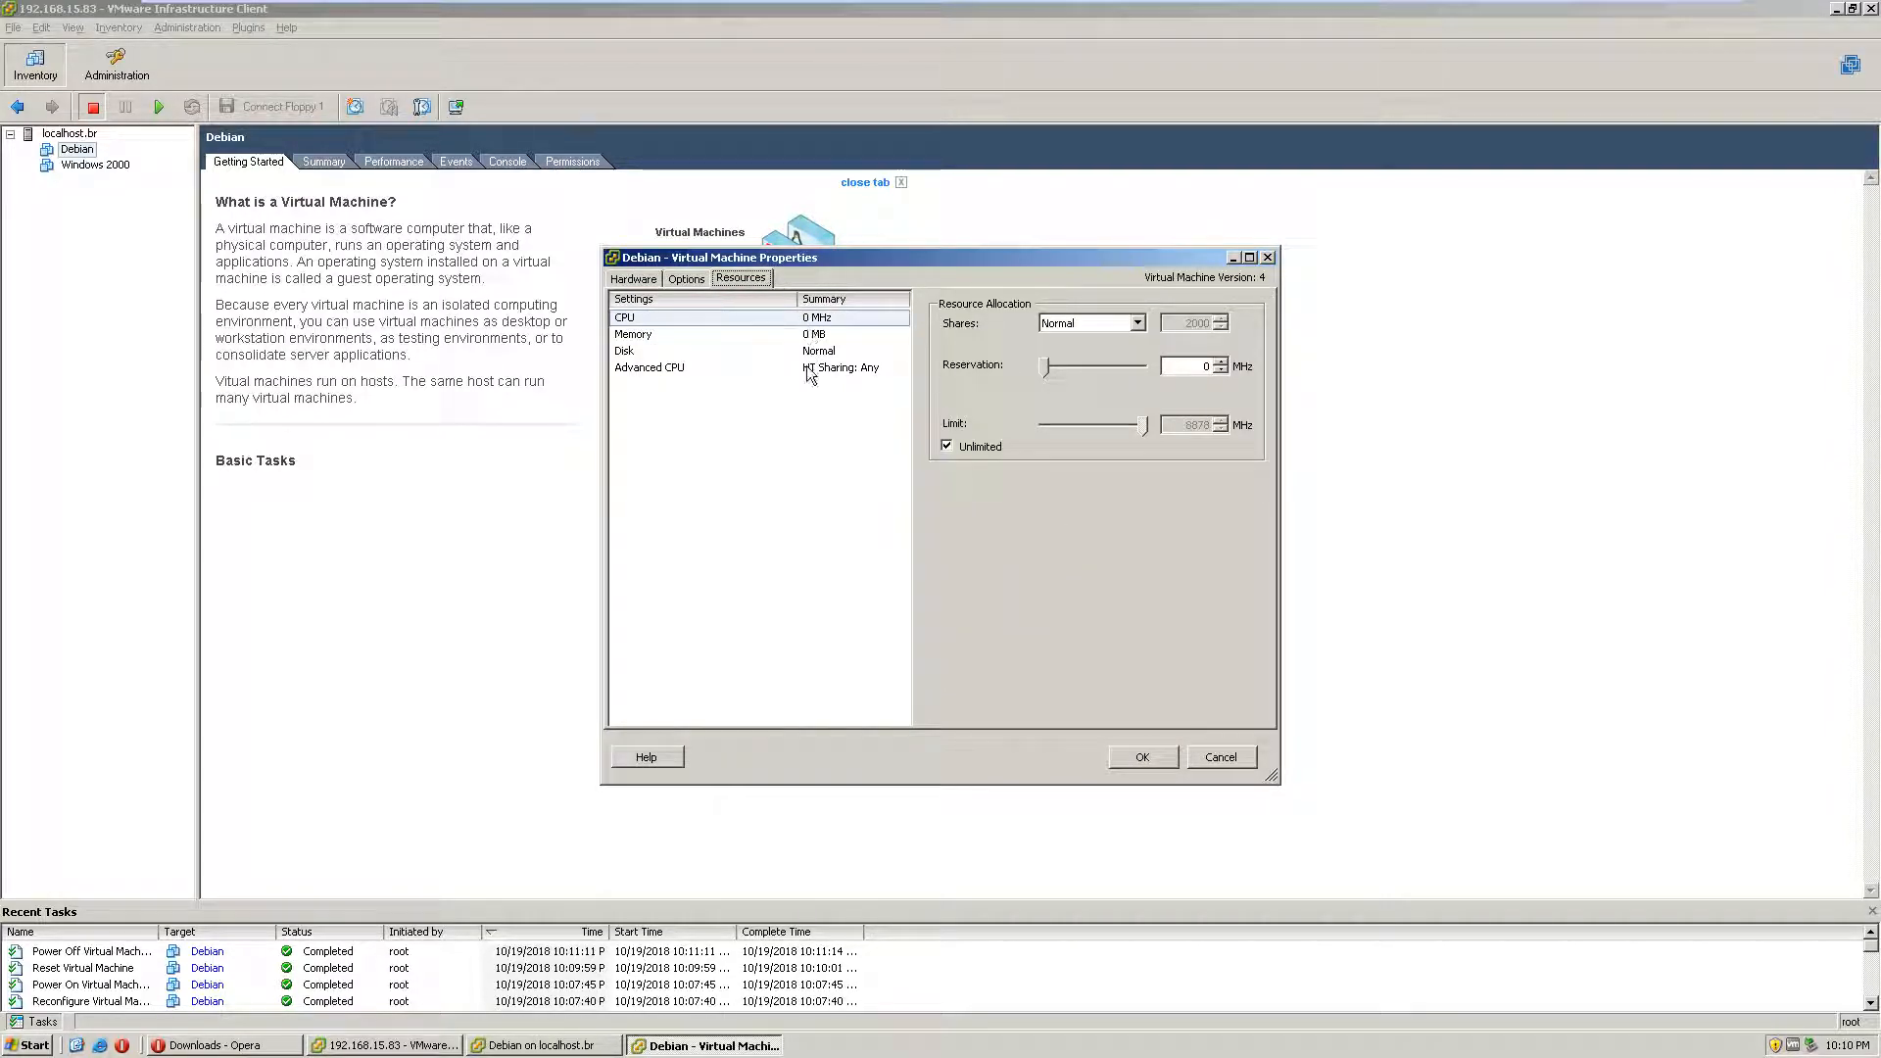
{"action": "left_click", "coordinate": [789, 337]}
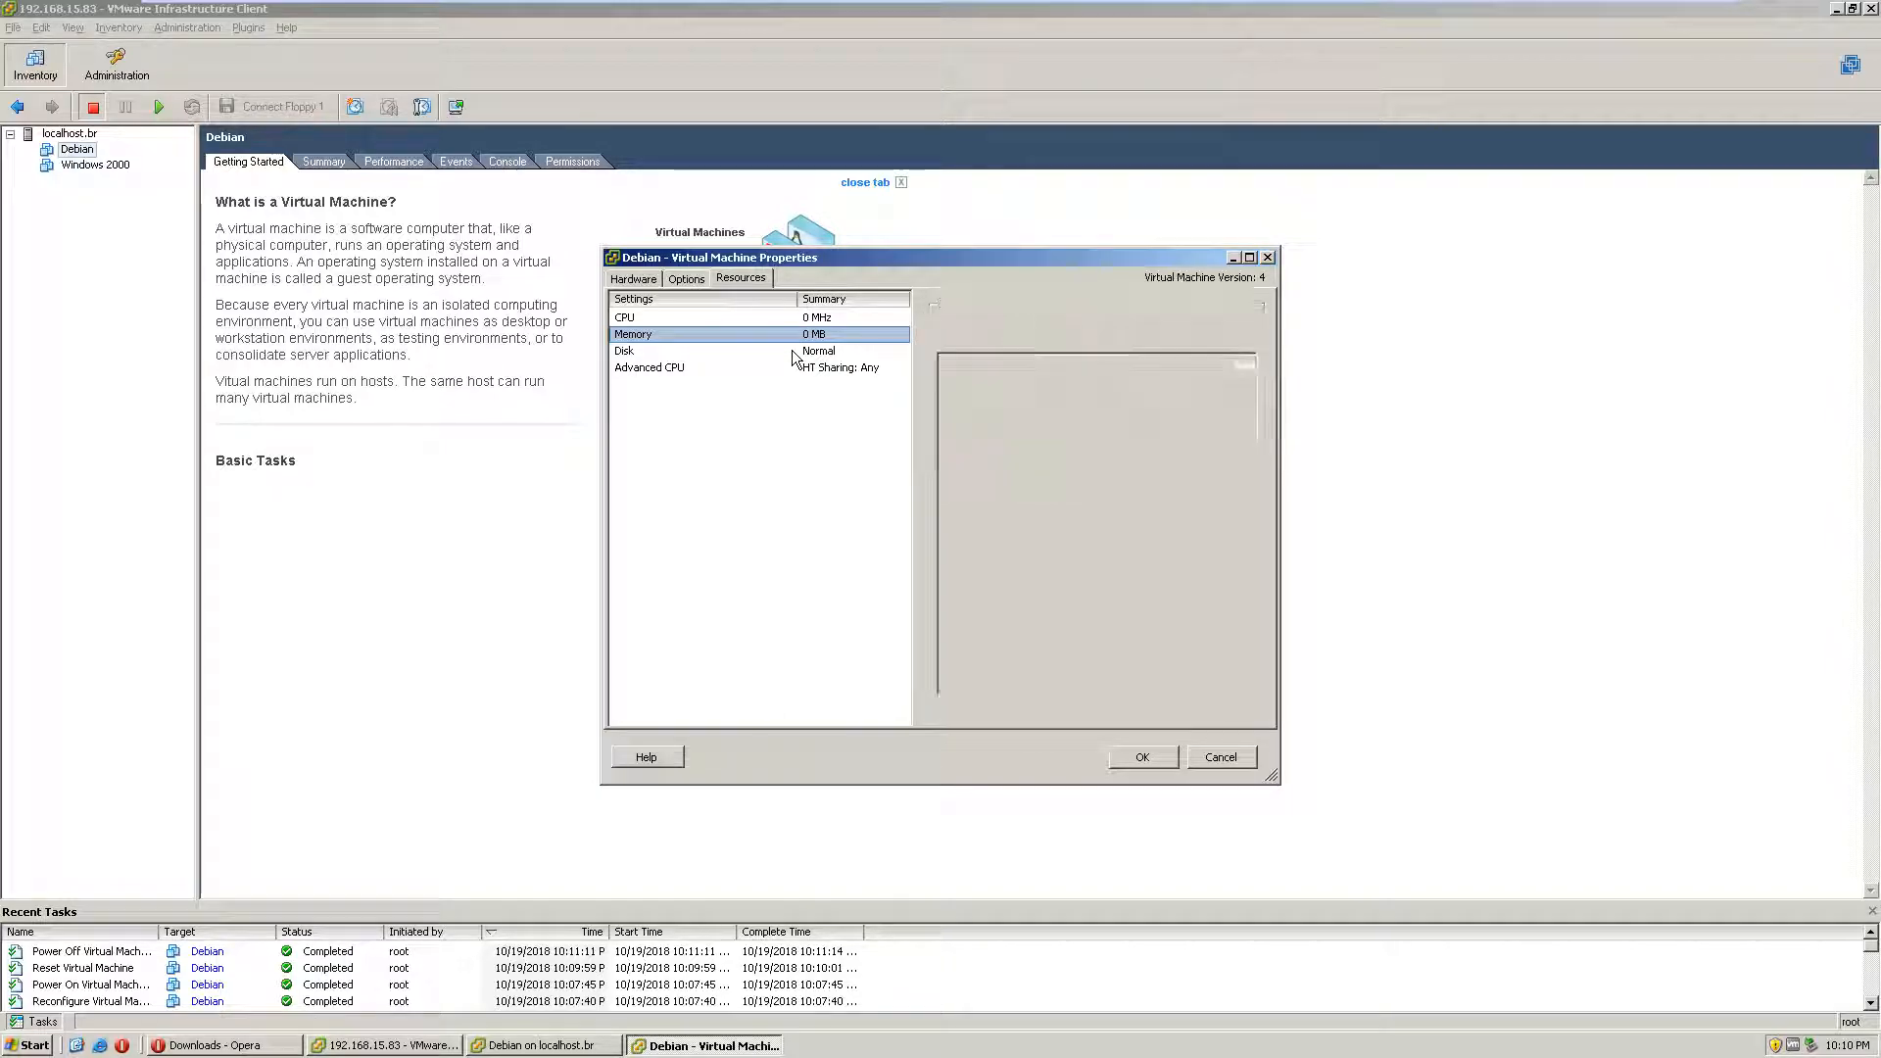
{"action": "left_click", "coordinate": [795, 352]}
{"action": "left_click", "coordinate": [795, 369]}
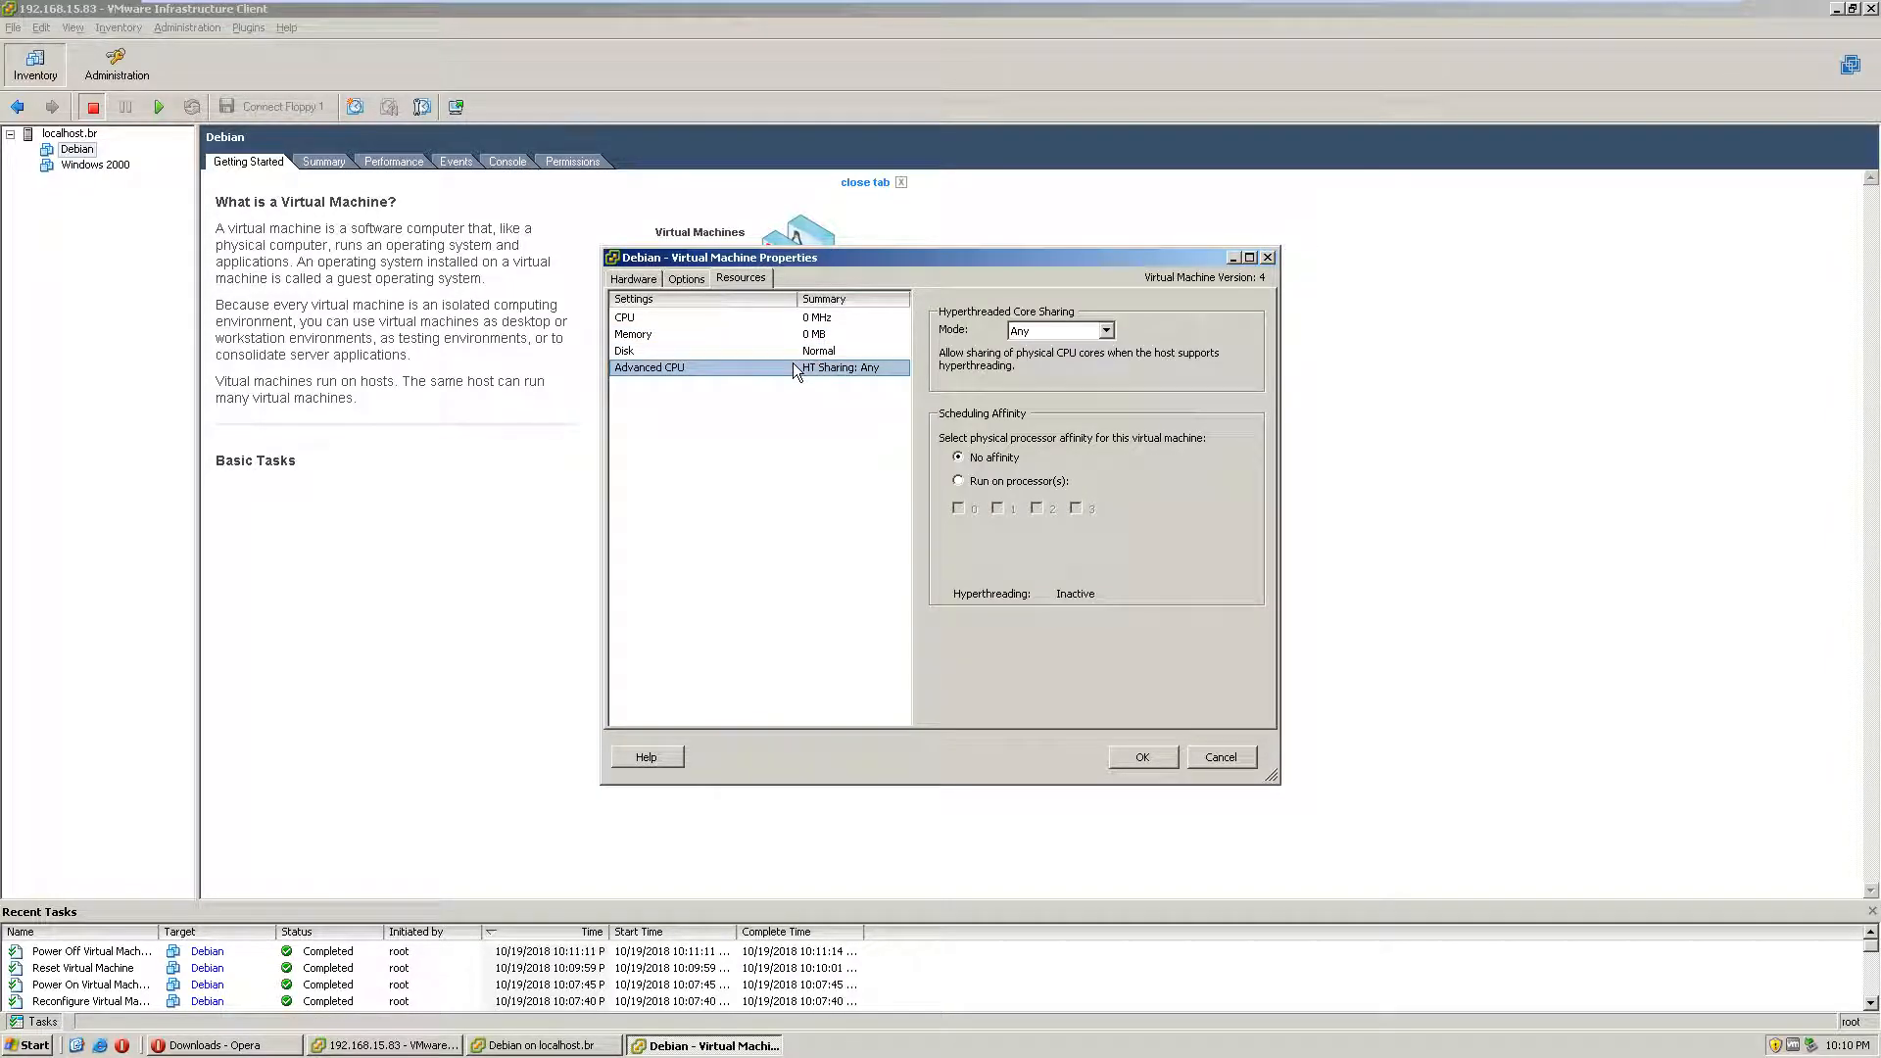
Step: Enable Support VMI Paravirtualization in the Debian virtual machine's advanced options
{"action": "left_click", "coordinate": [686, 279]}
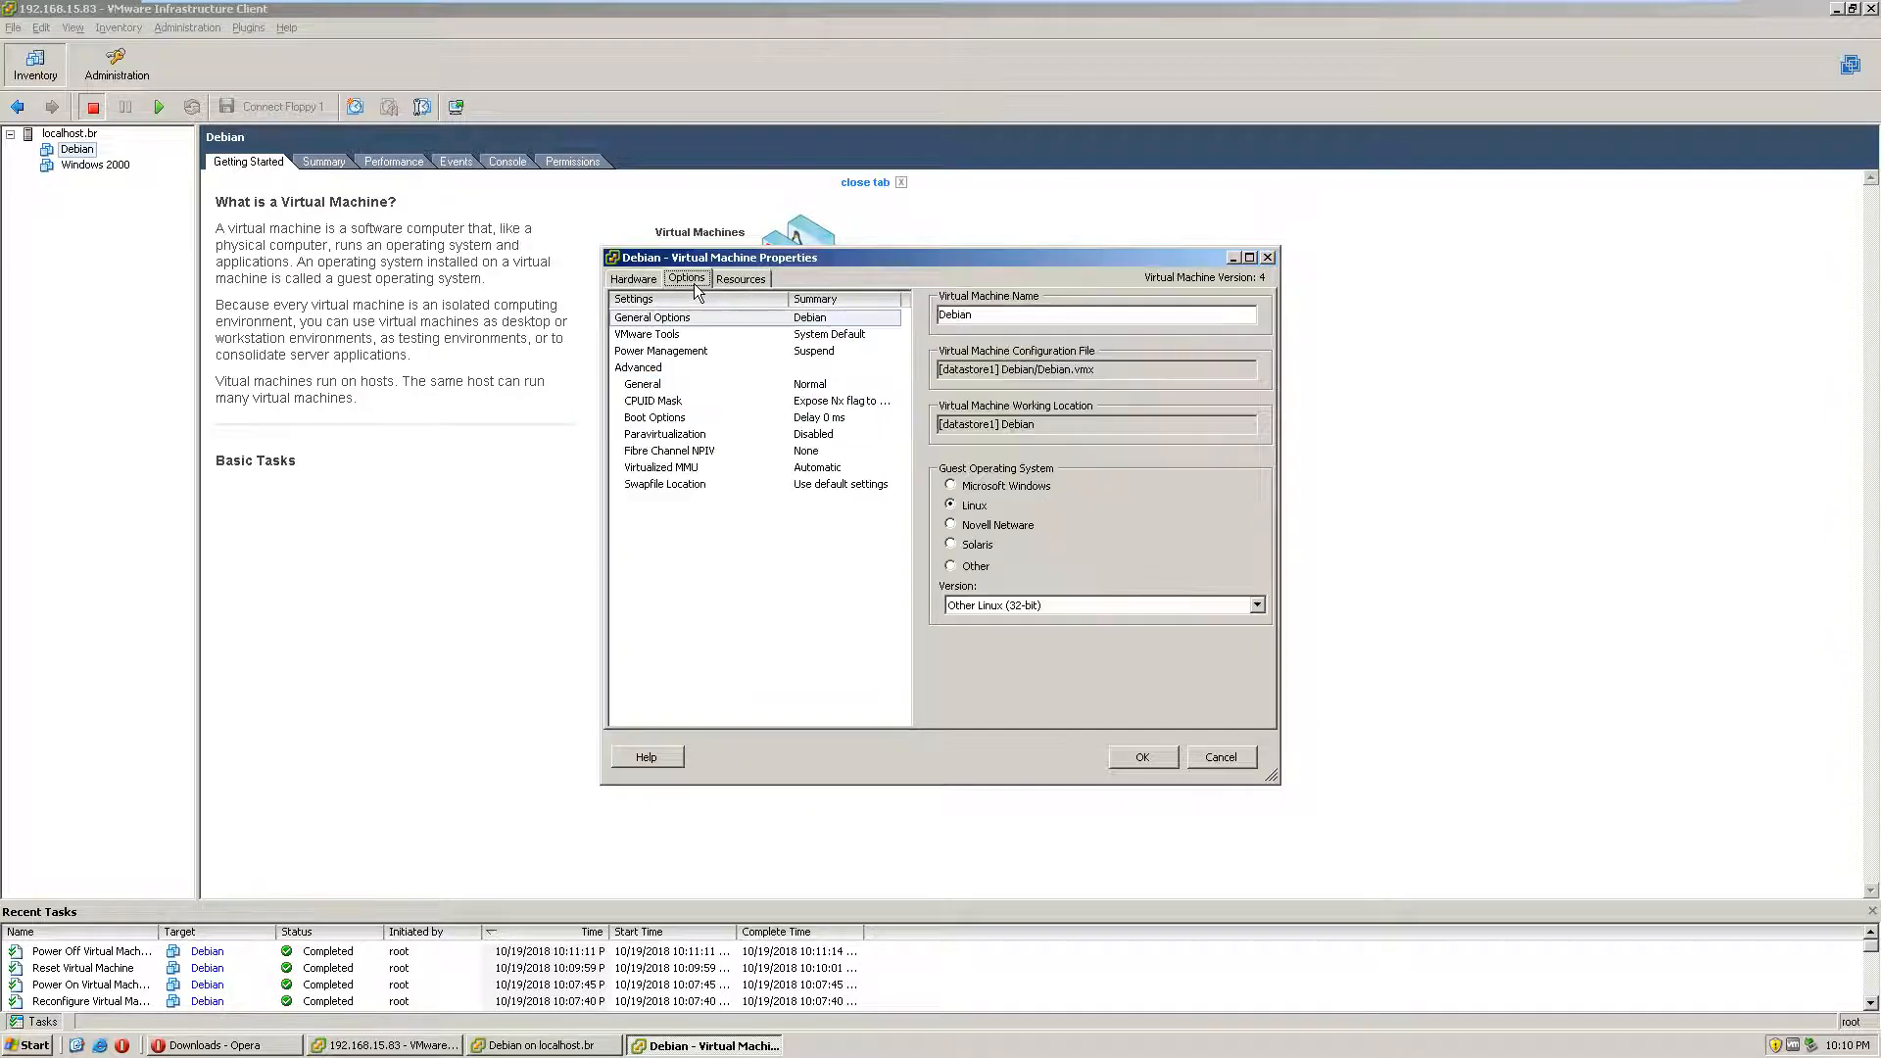
{"action": "left_click_drag", "start_coordinate": [875, 256], "coordinate": [1011, 277]}
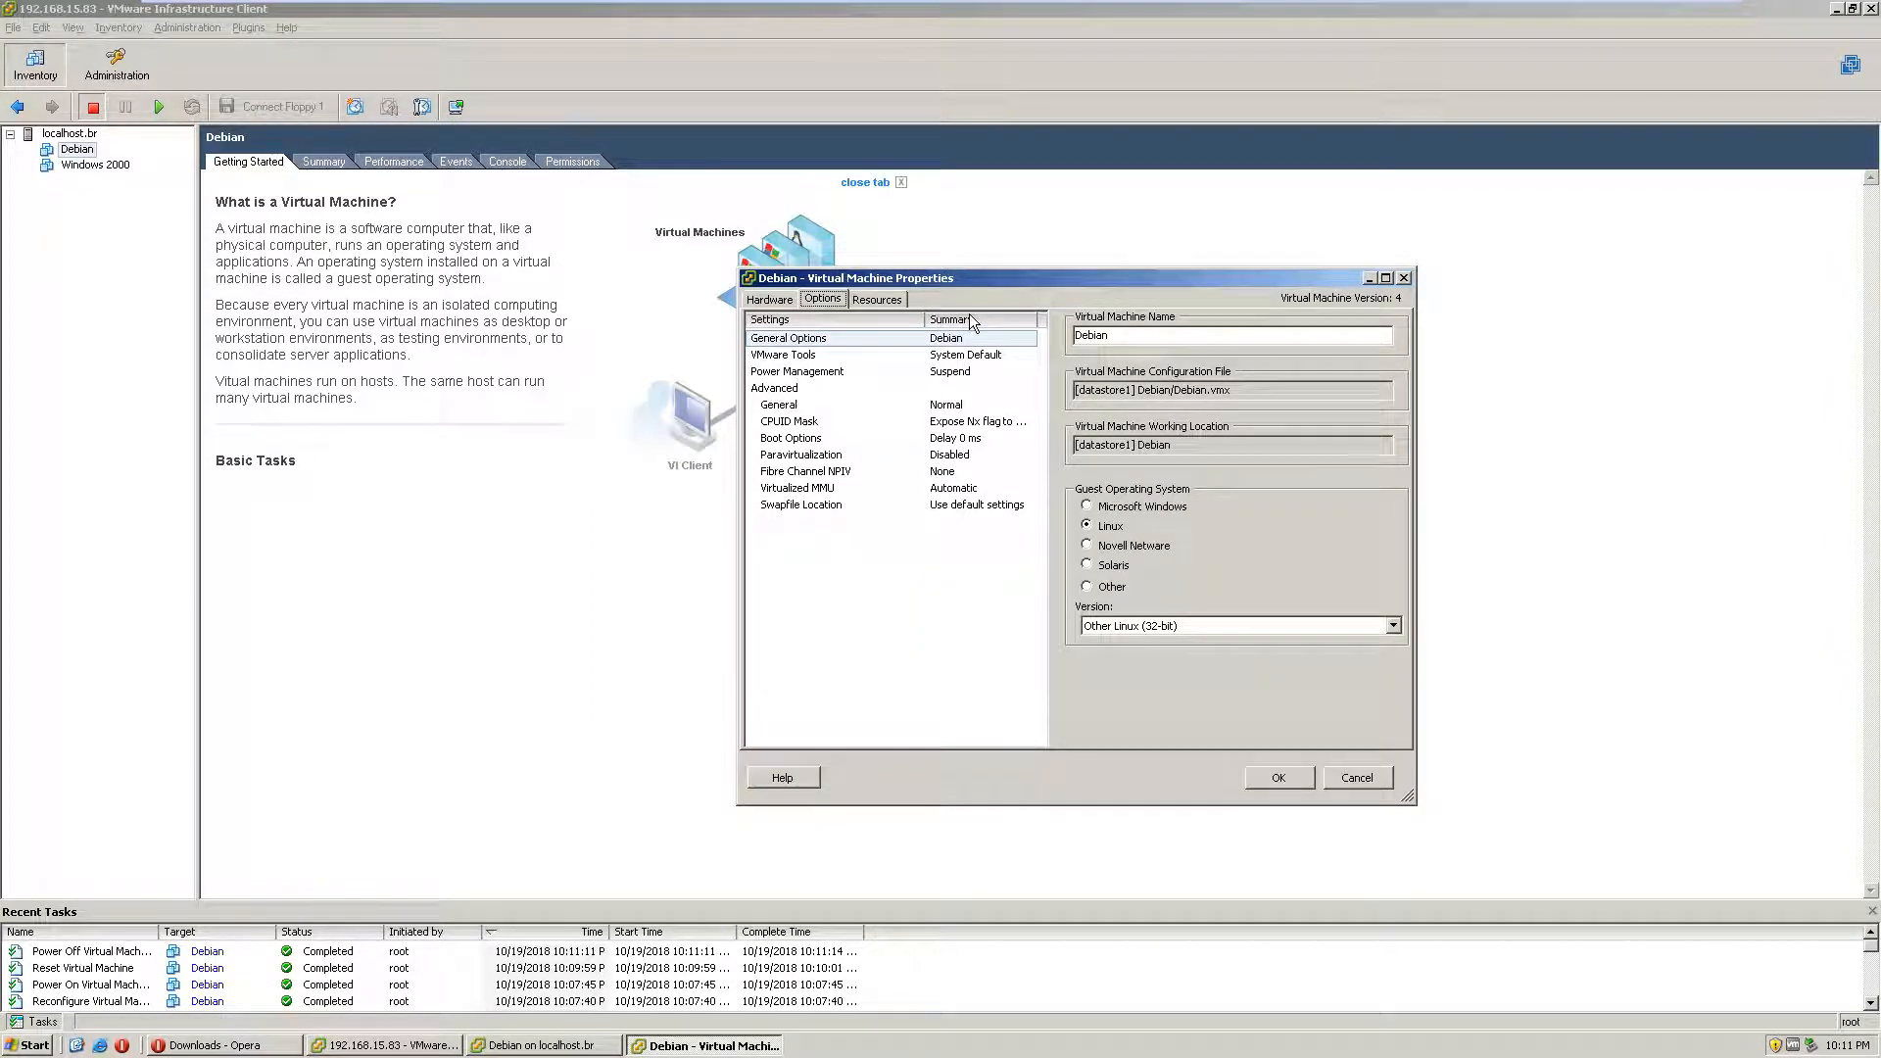
{"action": "left_click", "coordinate": [903, 297]}
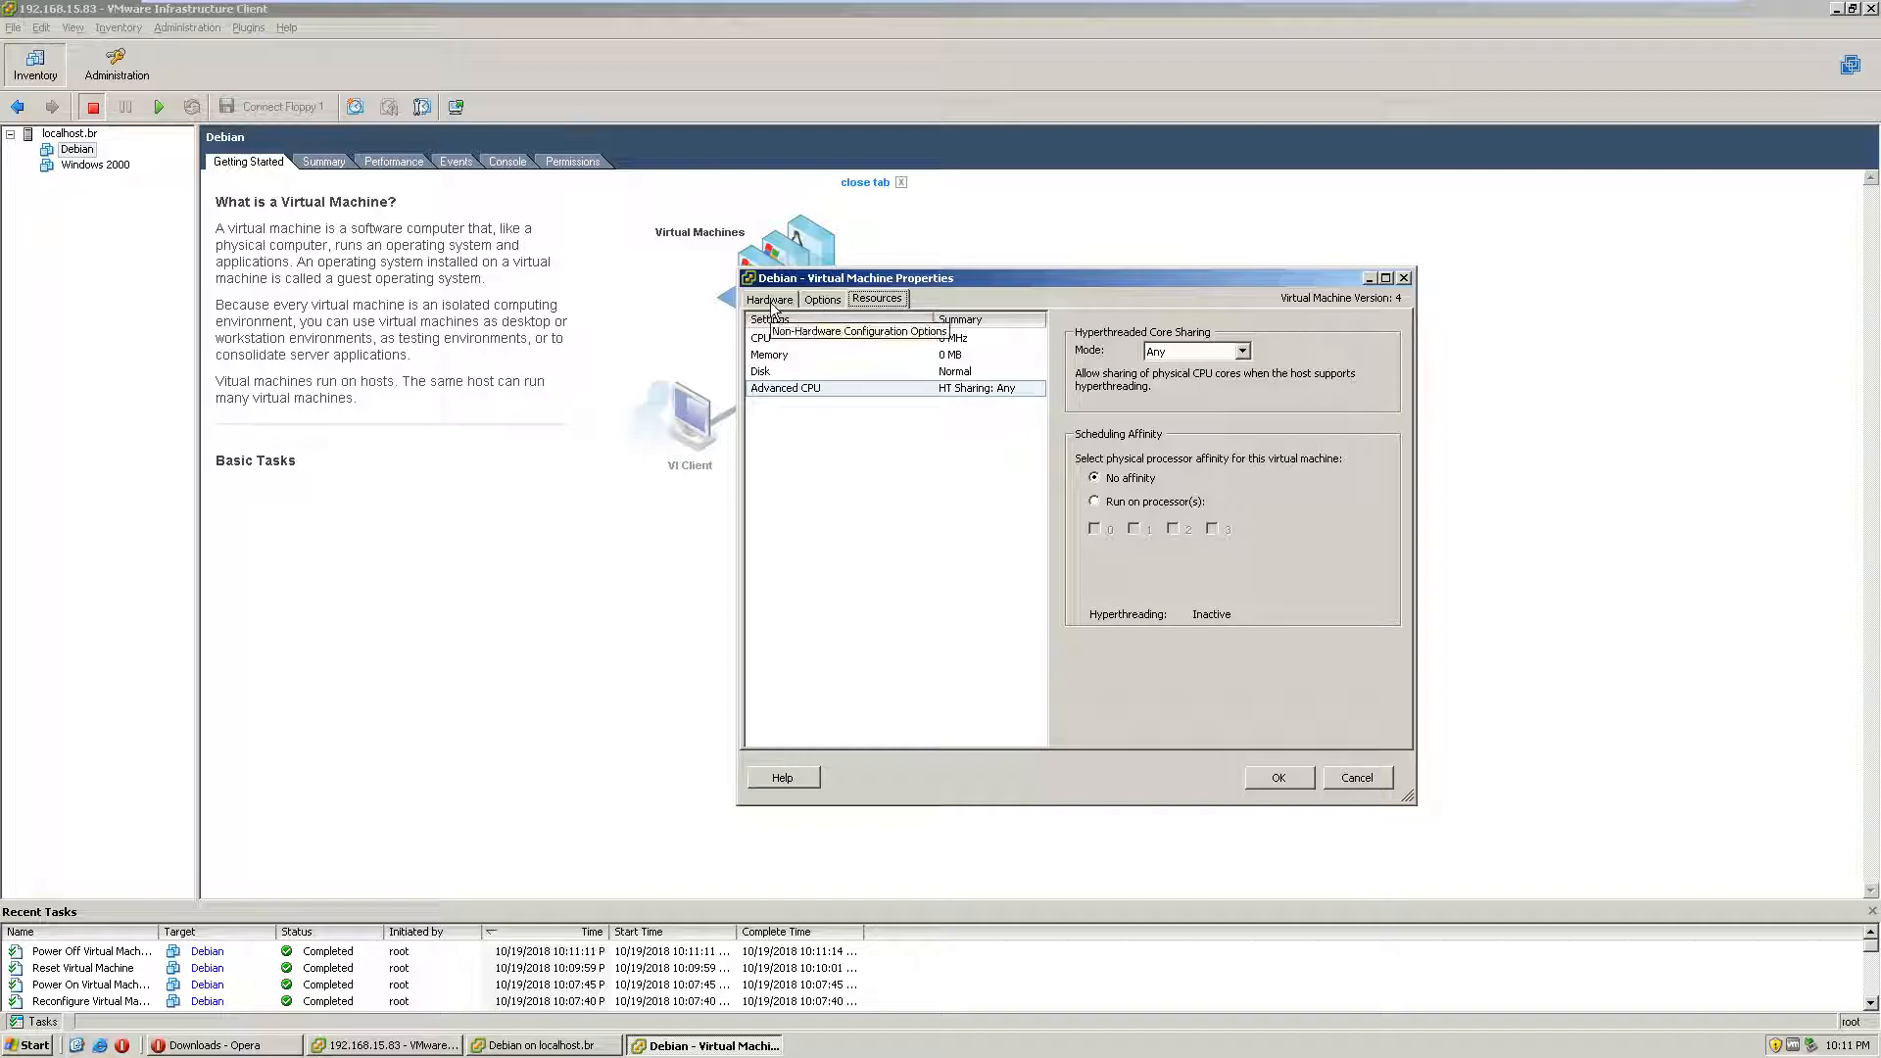
{"action": "left_click", "coordinate": [841, 300]}
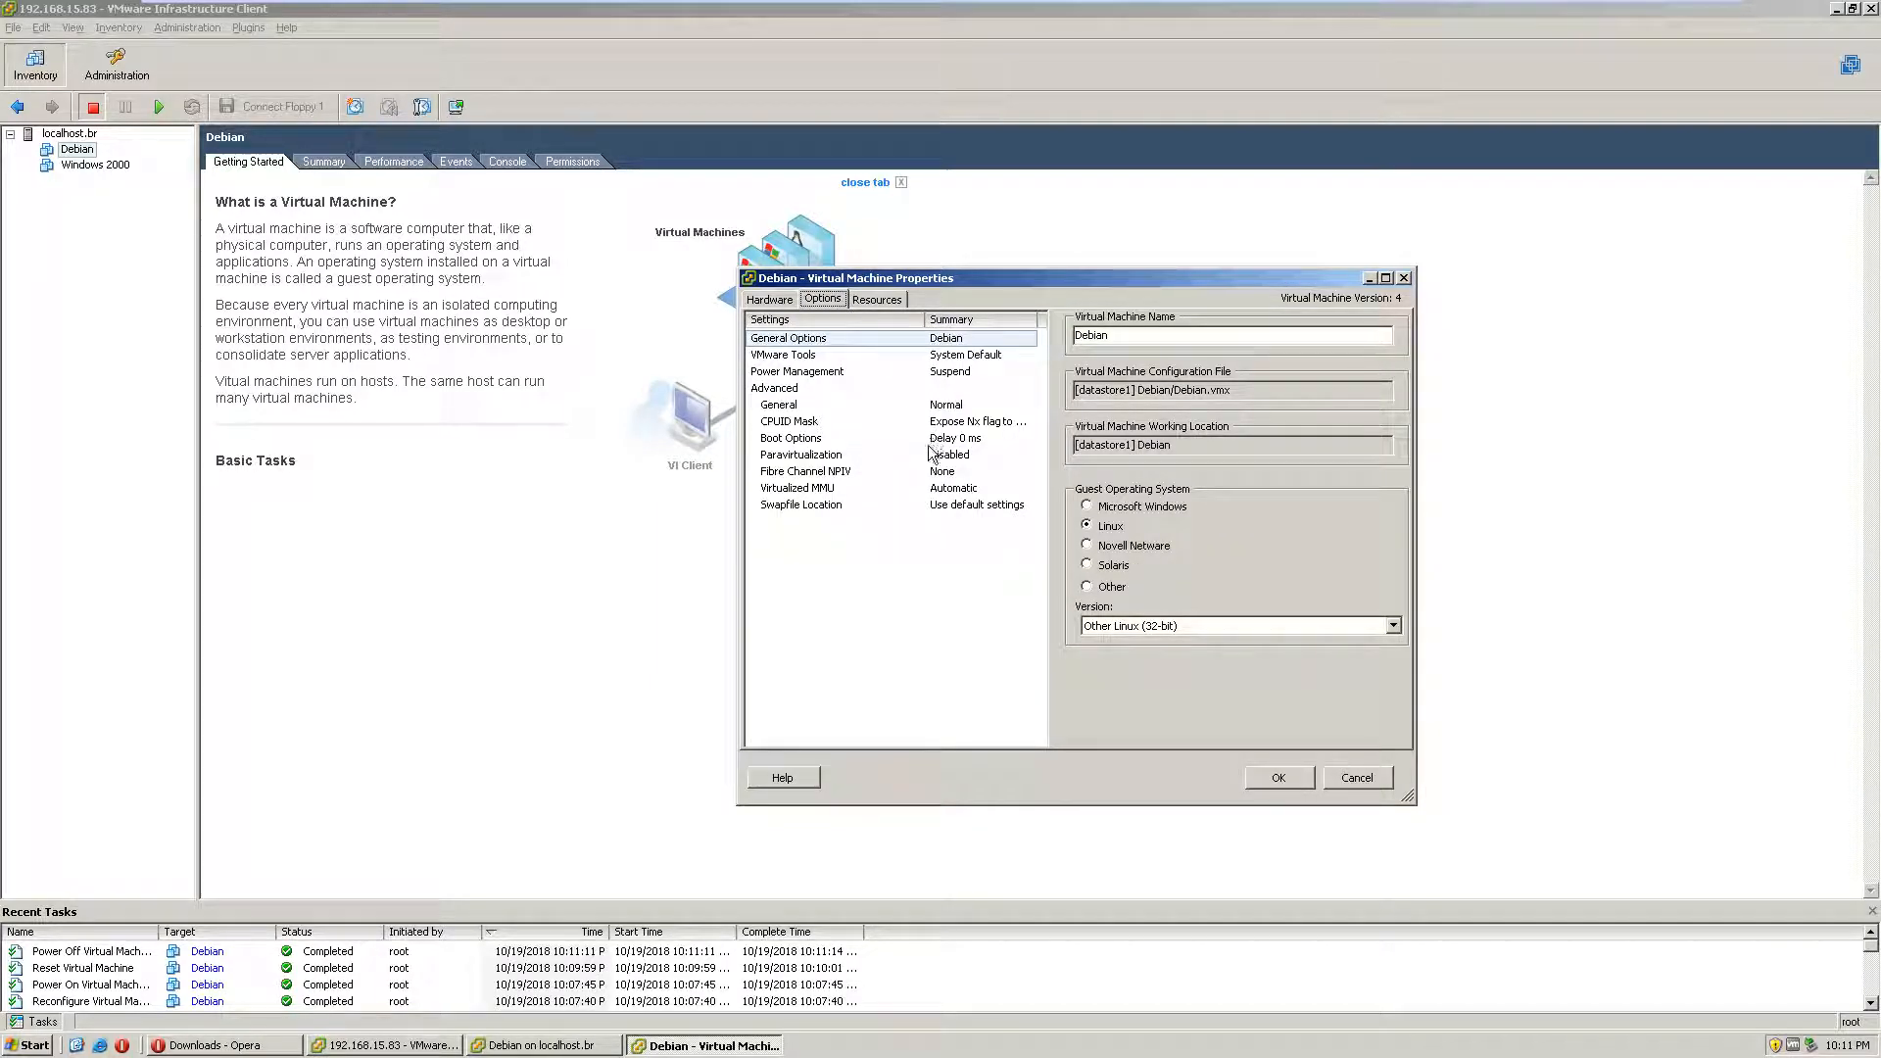
{"action": "left_click_drag", "start_coordinate": [1009, 284], "coordinate": [1087, 323]}
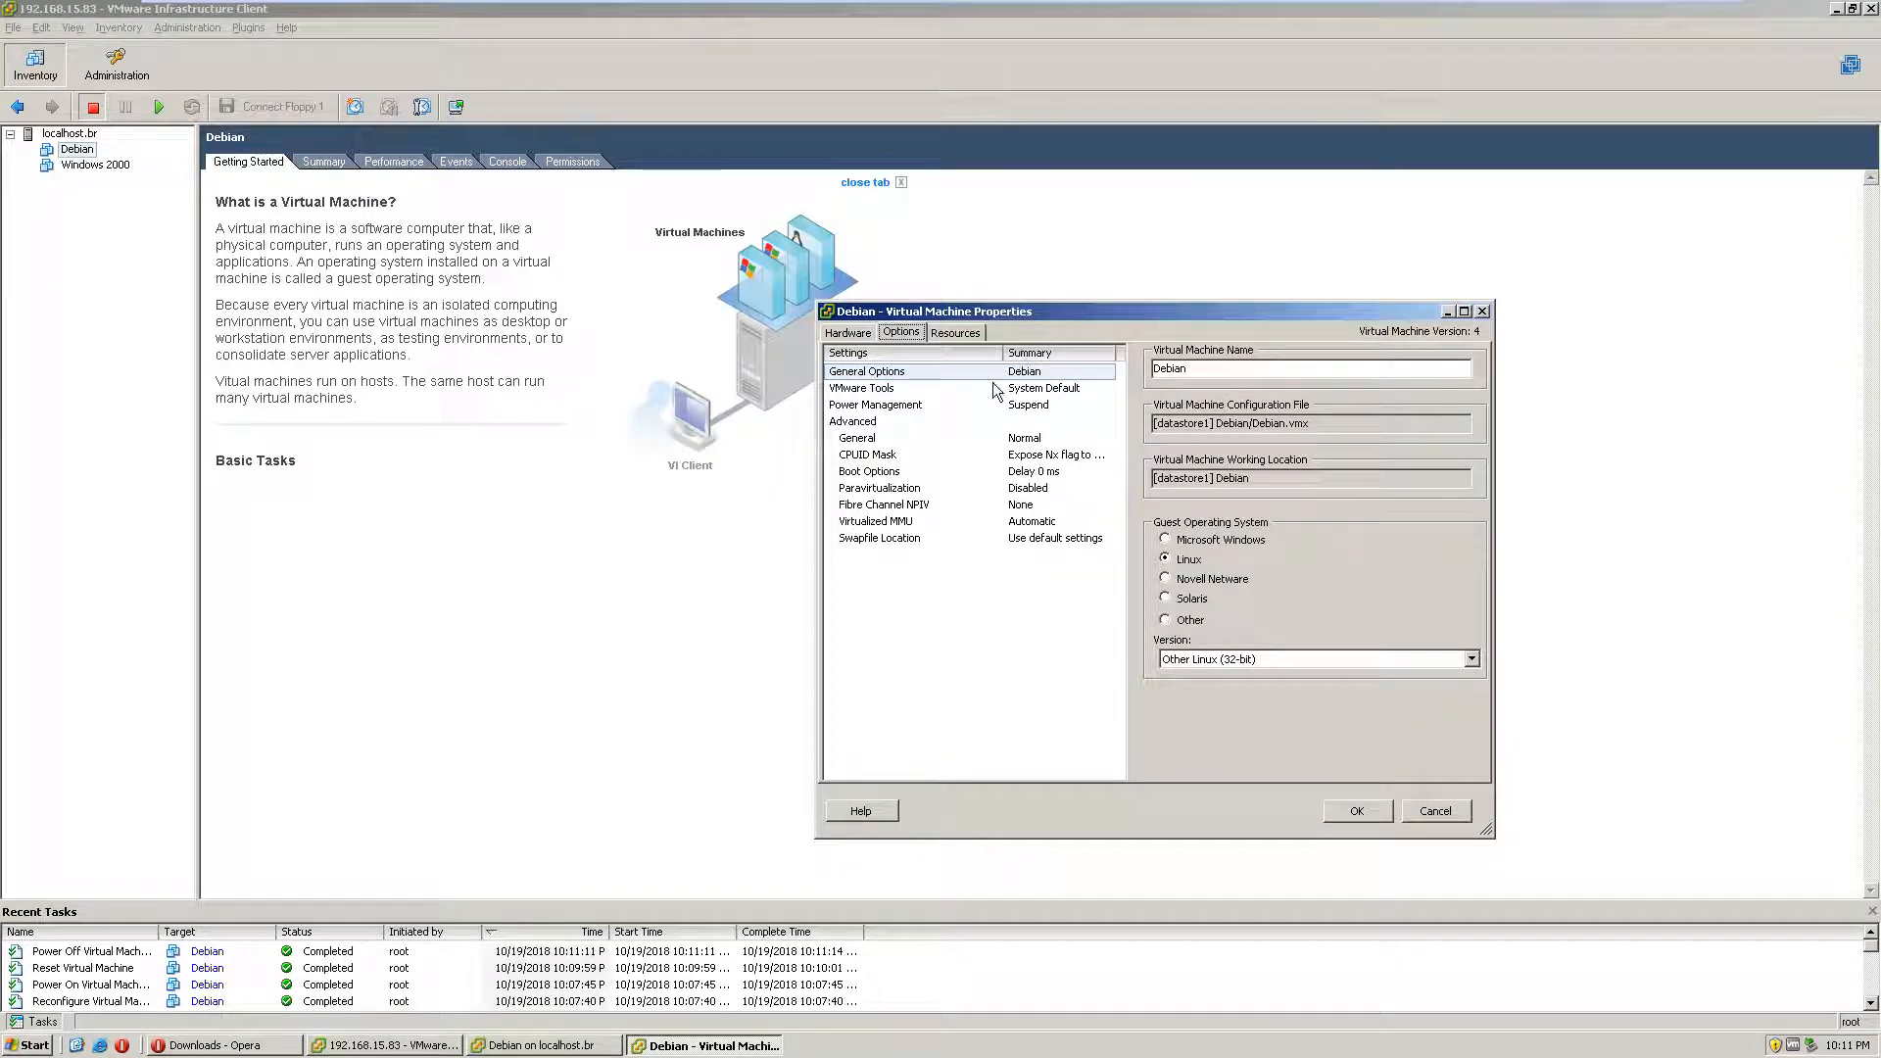
{"action": "left_click", "coordinate": [958, 488]}
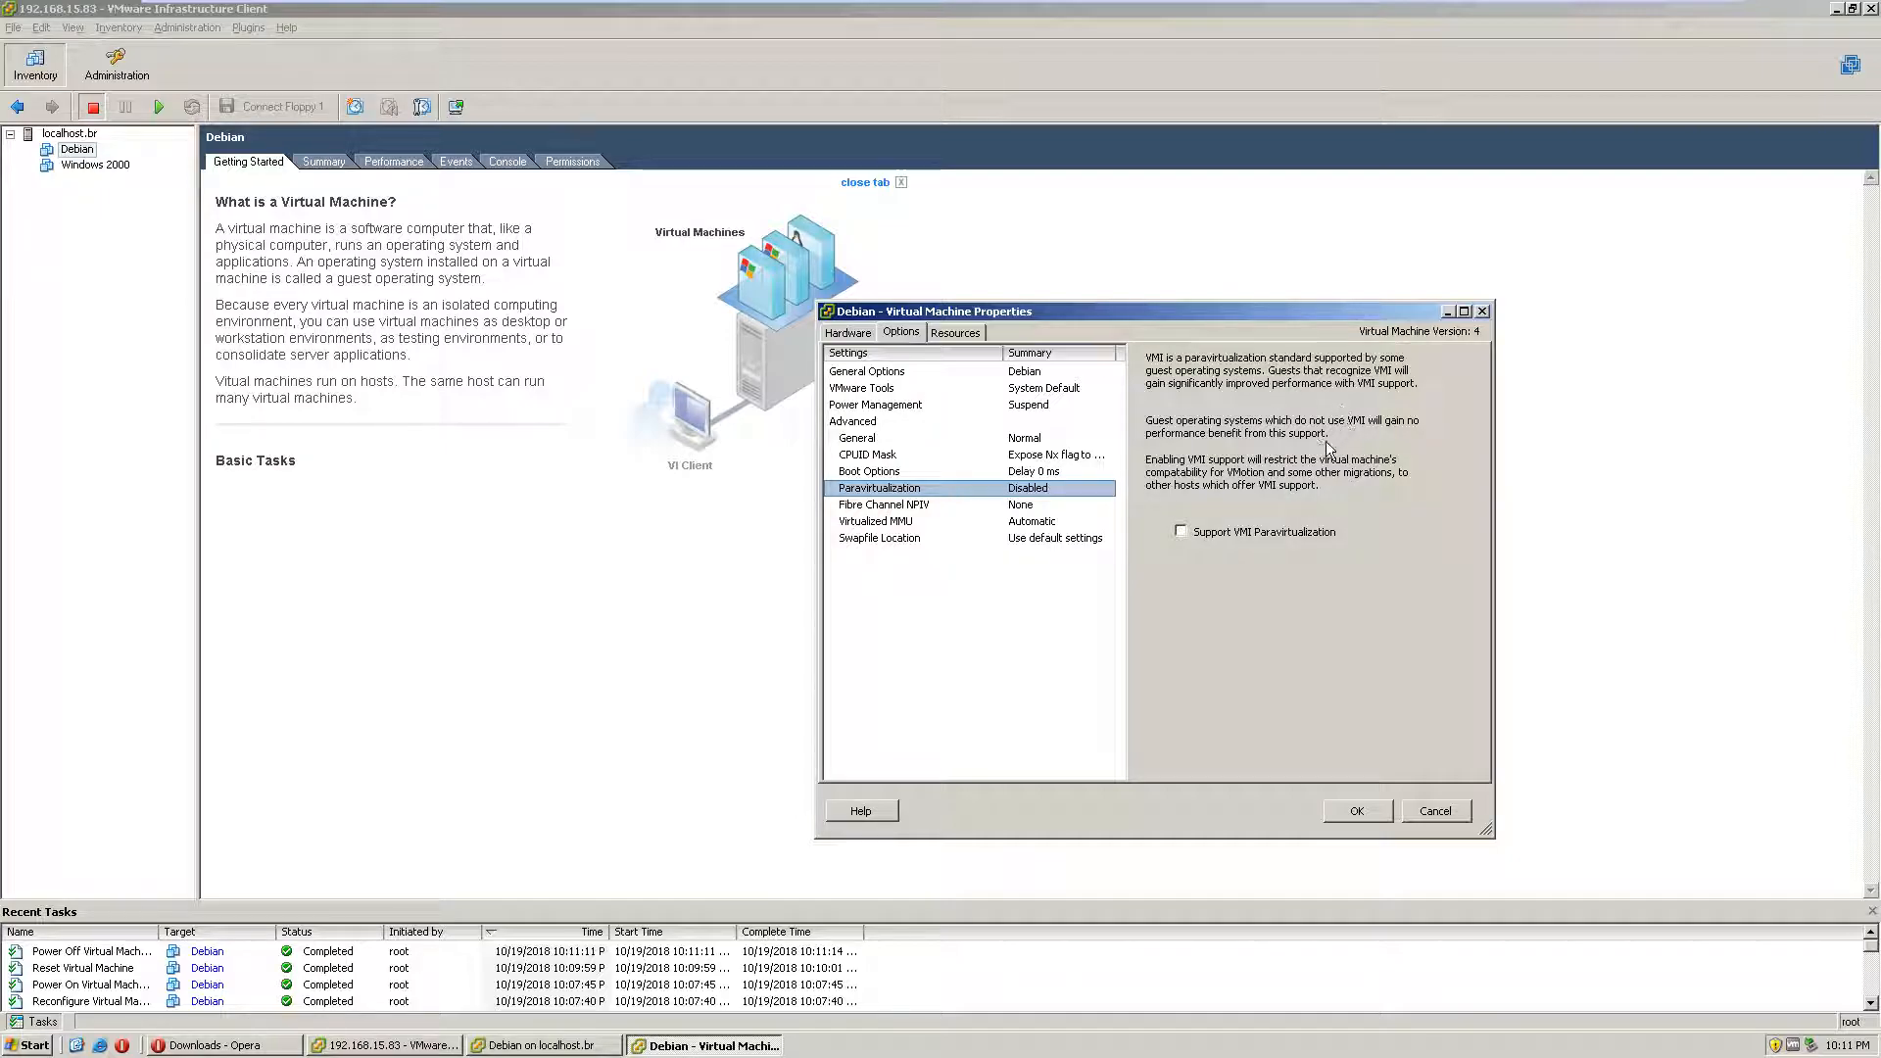
{"action": "left_click", "coordinate": [1207, 539]}
Step: Review the advanced CPUID mask, general, paravirtualization, virtualized MMU and swapfile location options
{"action": "left_click", "coordinate": [948, 488]}
{"action": "left_click", "coordinate": [982, 458]}
{"action": "left_click", "coordinate": [980, 438]}
{"action": "left_click", "coordinate": [980, 487]}
{"action": "left_click", "coordinate": [979, 521]}
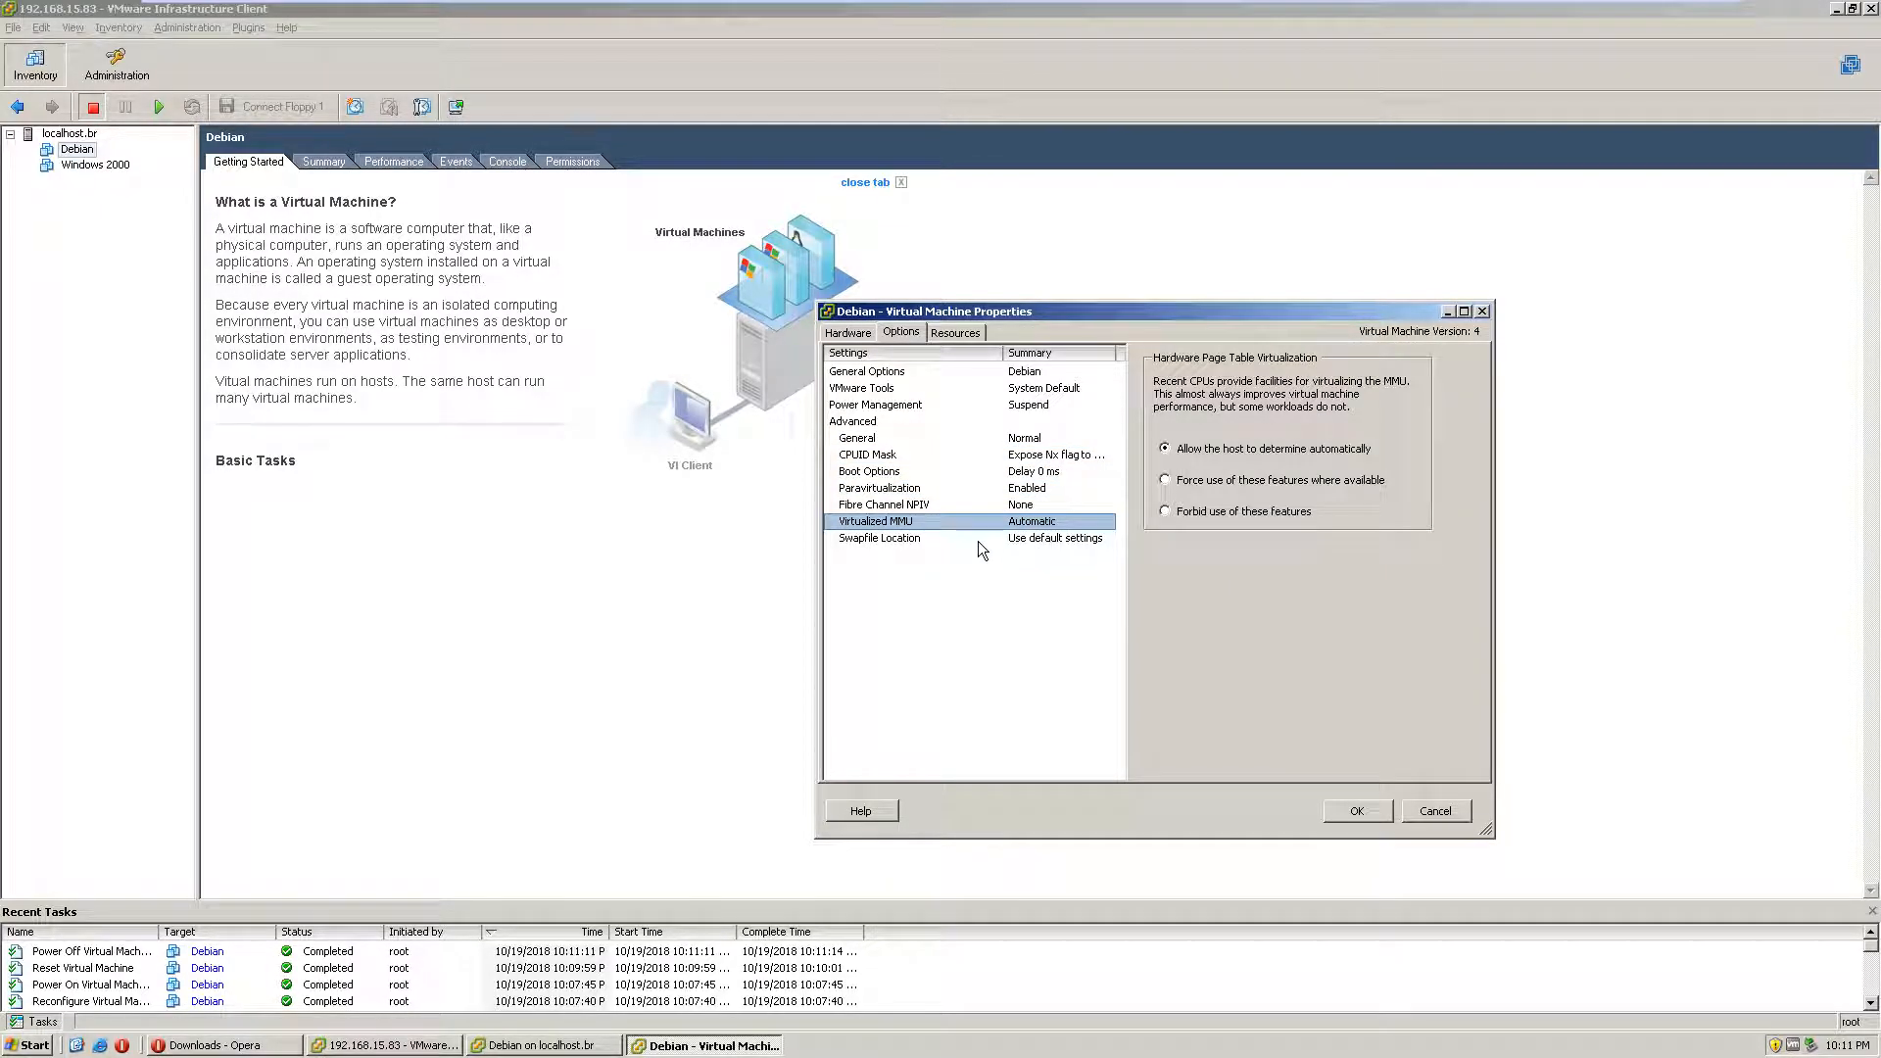
{"action": "left_click", "coordinate": [977, 541]}
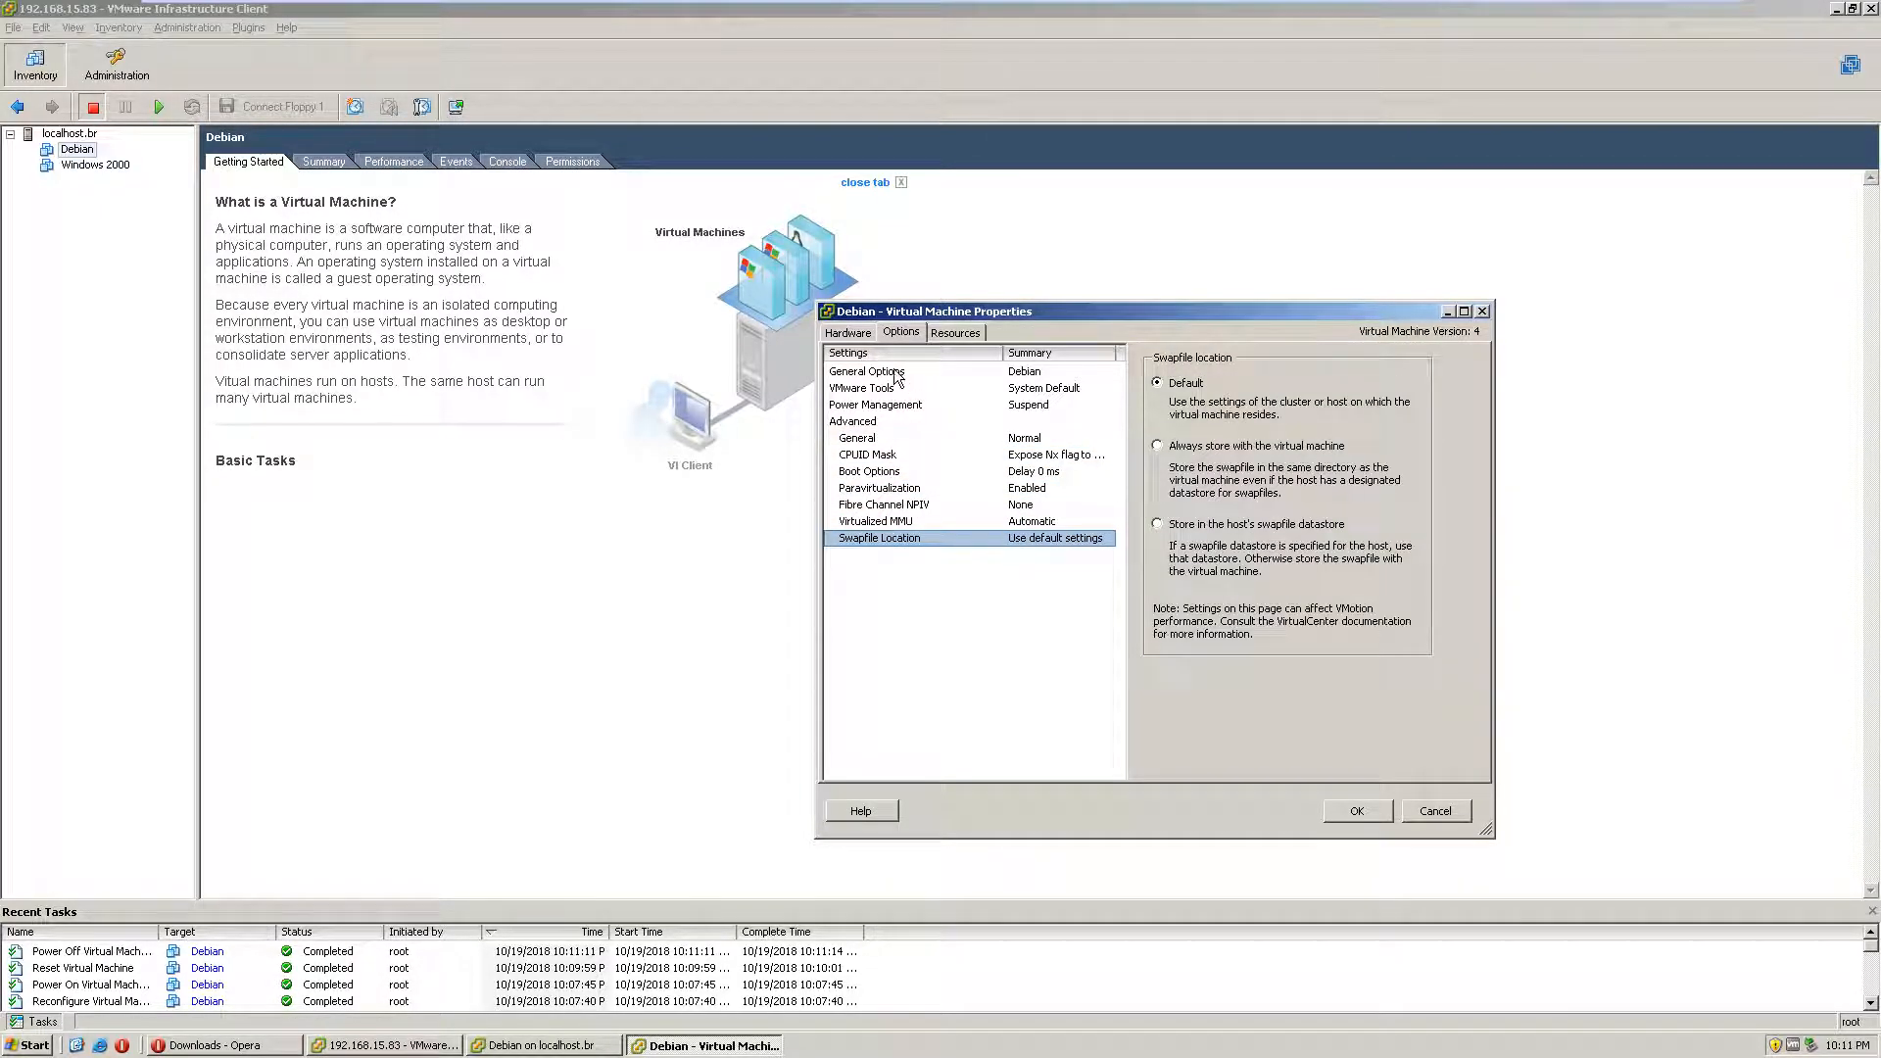
Step: Inspect the Debian machine's hardware settings for memory, CPUs, floppy, CD/DVD, network adapter, SCSI controller and hard disk
{"action": "left_click", "coordinate": [849, 333]}
{"action": "left_click", "coordinate": [885, 404]}
{"action": "left_click", "coordinate": [897, 388]}
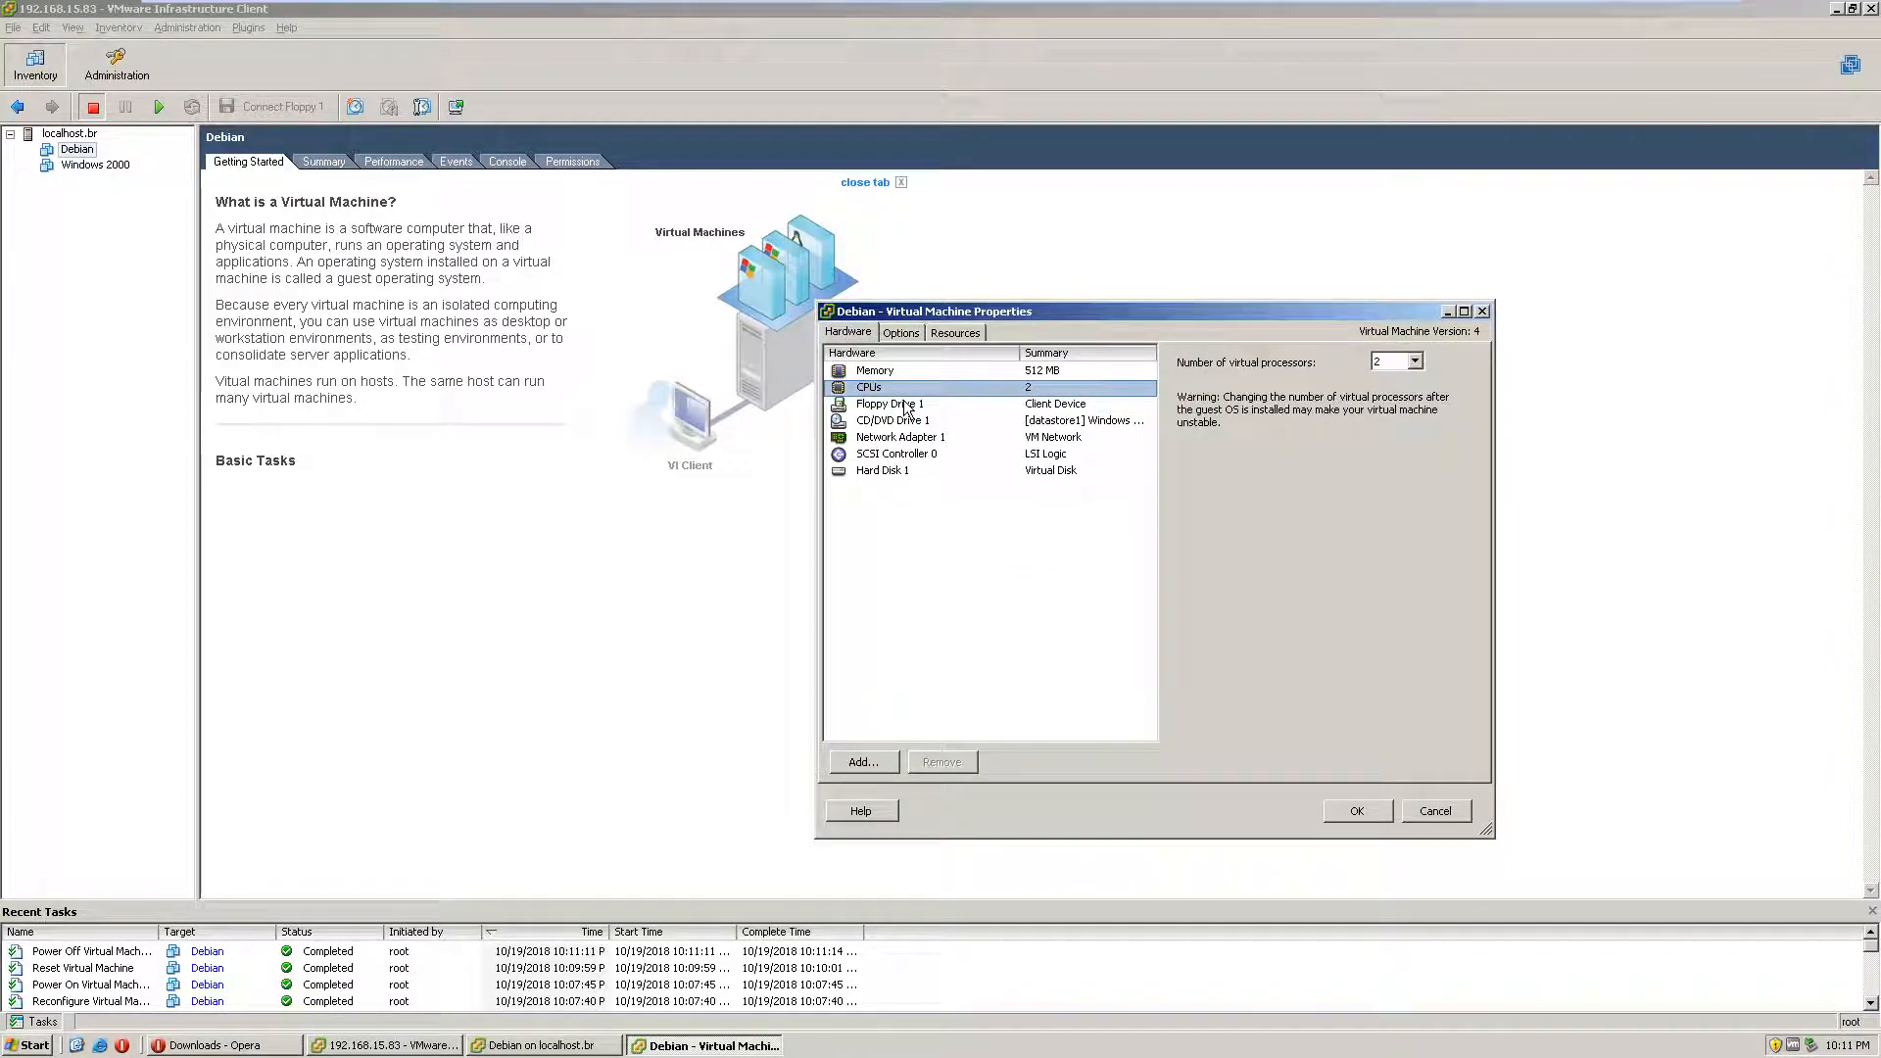
{"action": "left_click", "coordinate": [932, 374]}
{"action": "left_click", "coordinate": [936, 404]}
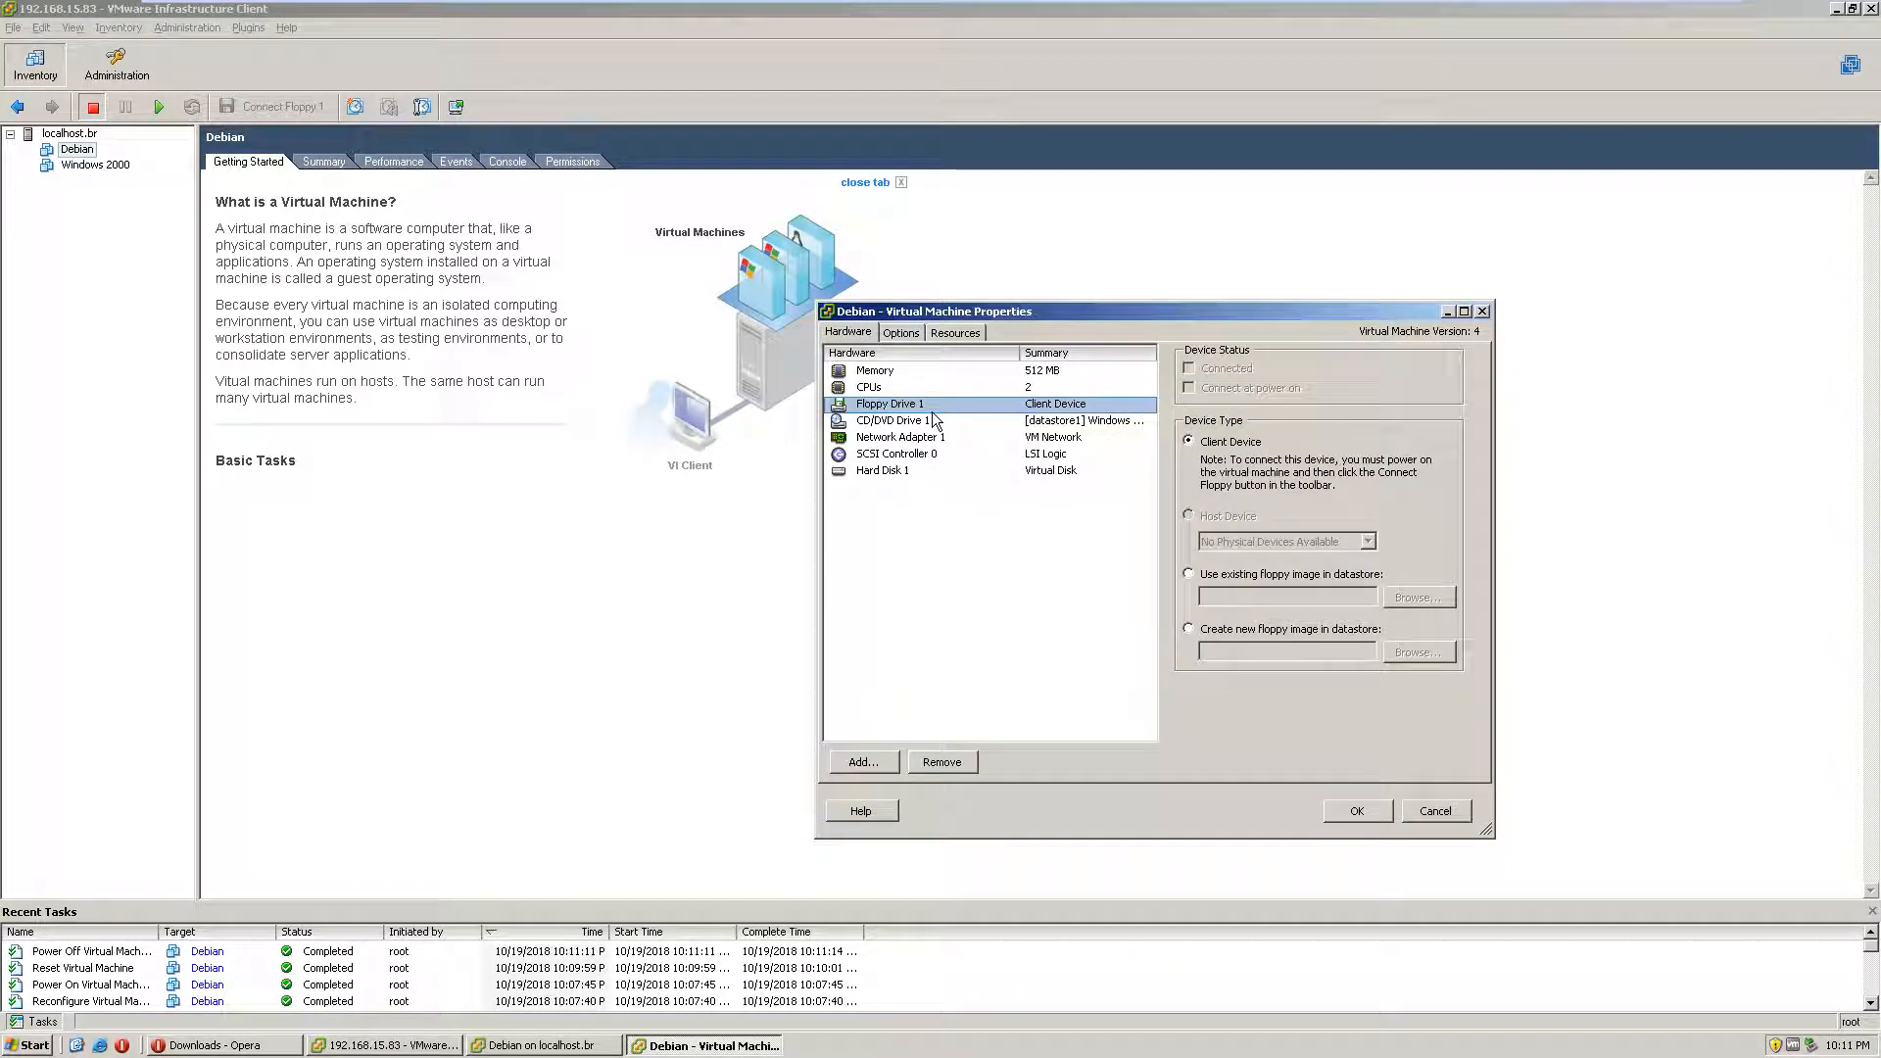
{"action": "left_click", "coordinate": [937, 421]}
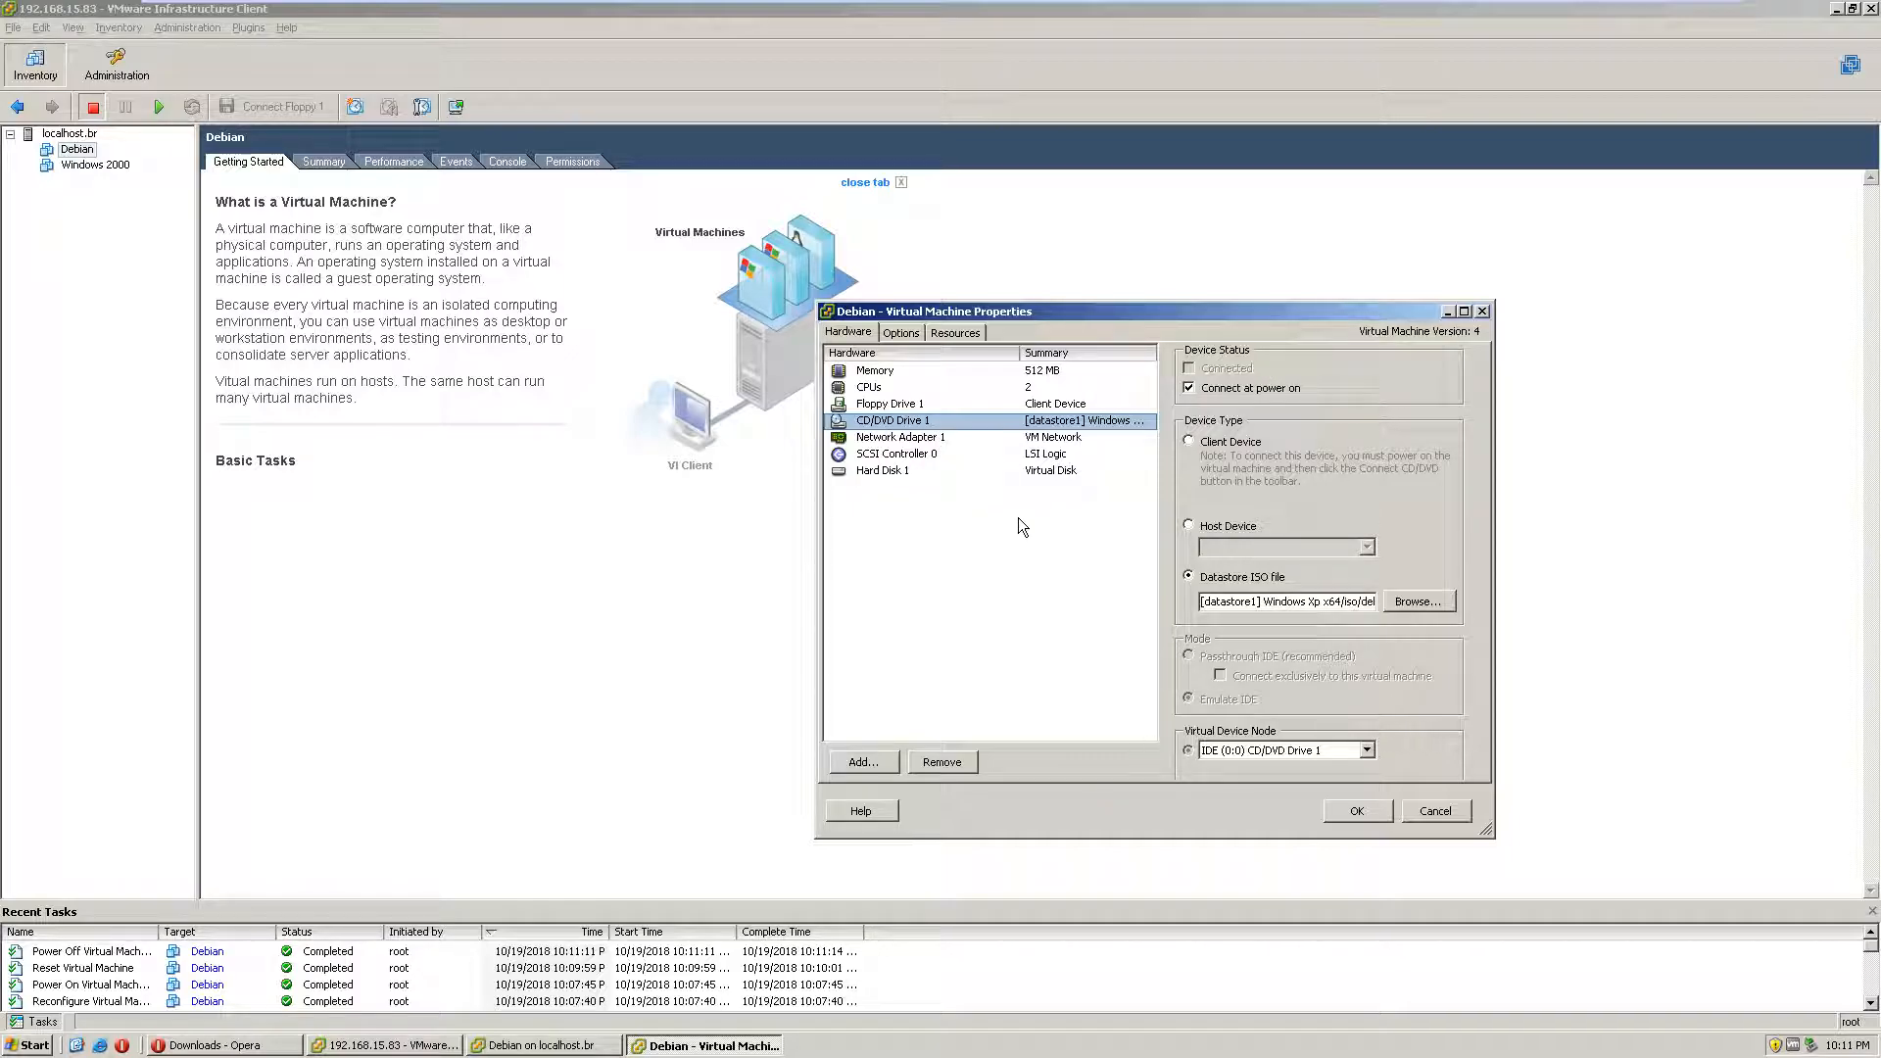
{"action": "left_click", "coordinate": [1009, 454]}
{"action": "left_click", "coordinate": [1005, 437]}
{"action": "left_click", "coordinate": [1002, 471]}
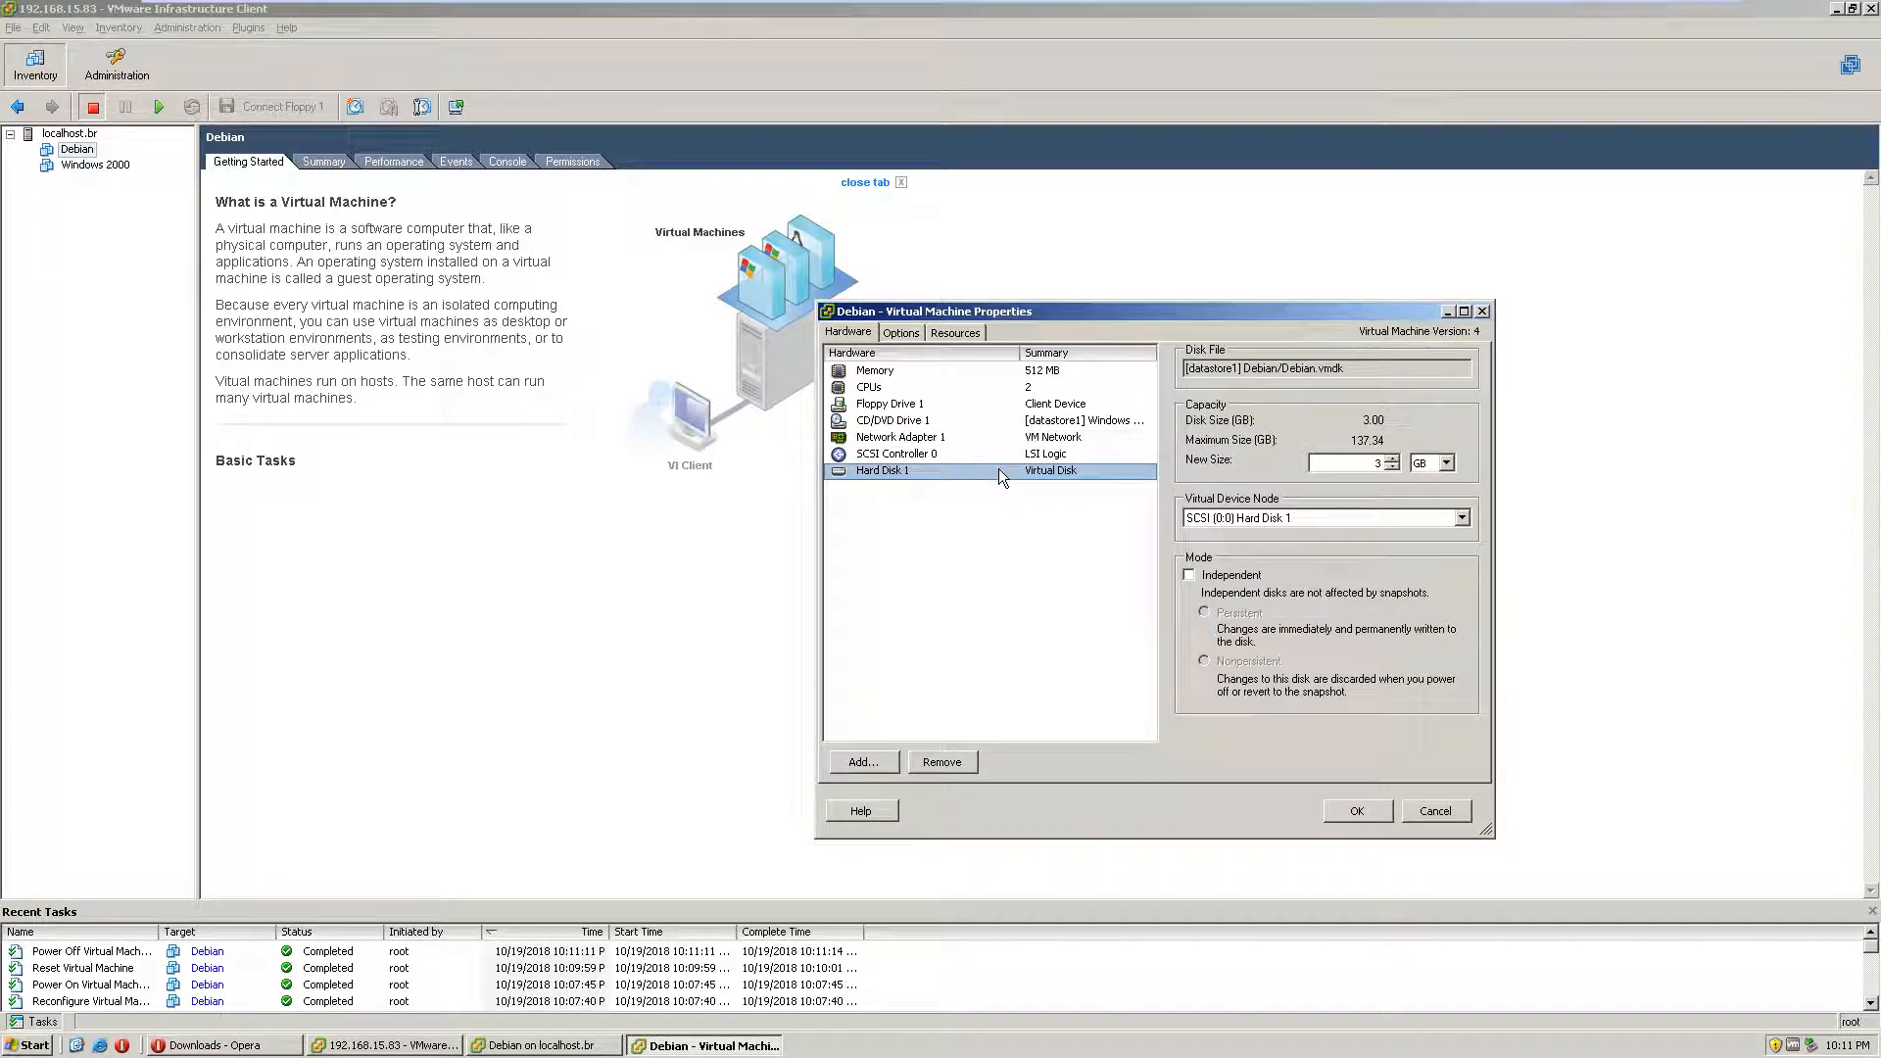
Step: Recheck the Debian machine's hardware, options and resources pages, and apply the changed settings
{"action": "left_click", "coordinate": [902, 333]}
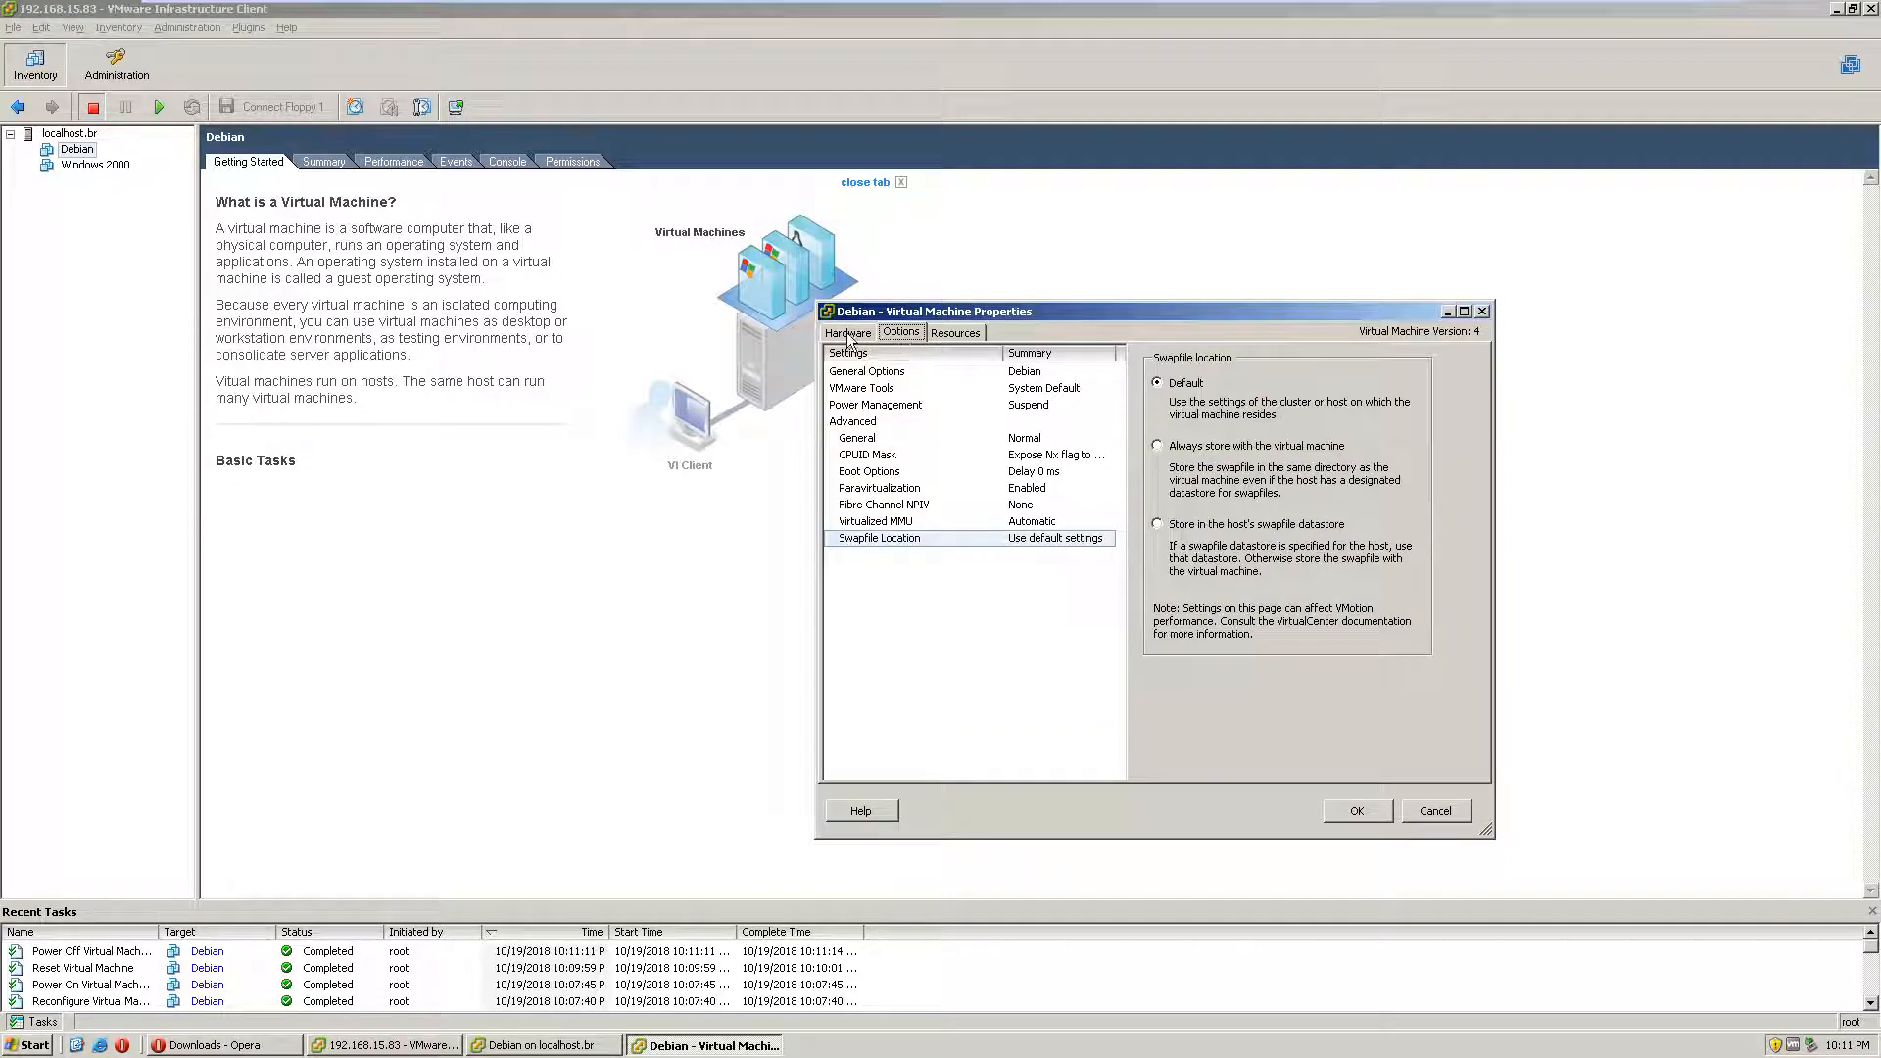
{"action": "left_click", "coordinate": [848, 334]}
{"action": "left_click", "coordinate": [955, 333]}
{"action": "left_click", "coordinate": [892, 336]}
{"action": "left_click", "coordinate": [849, 334]}
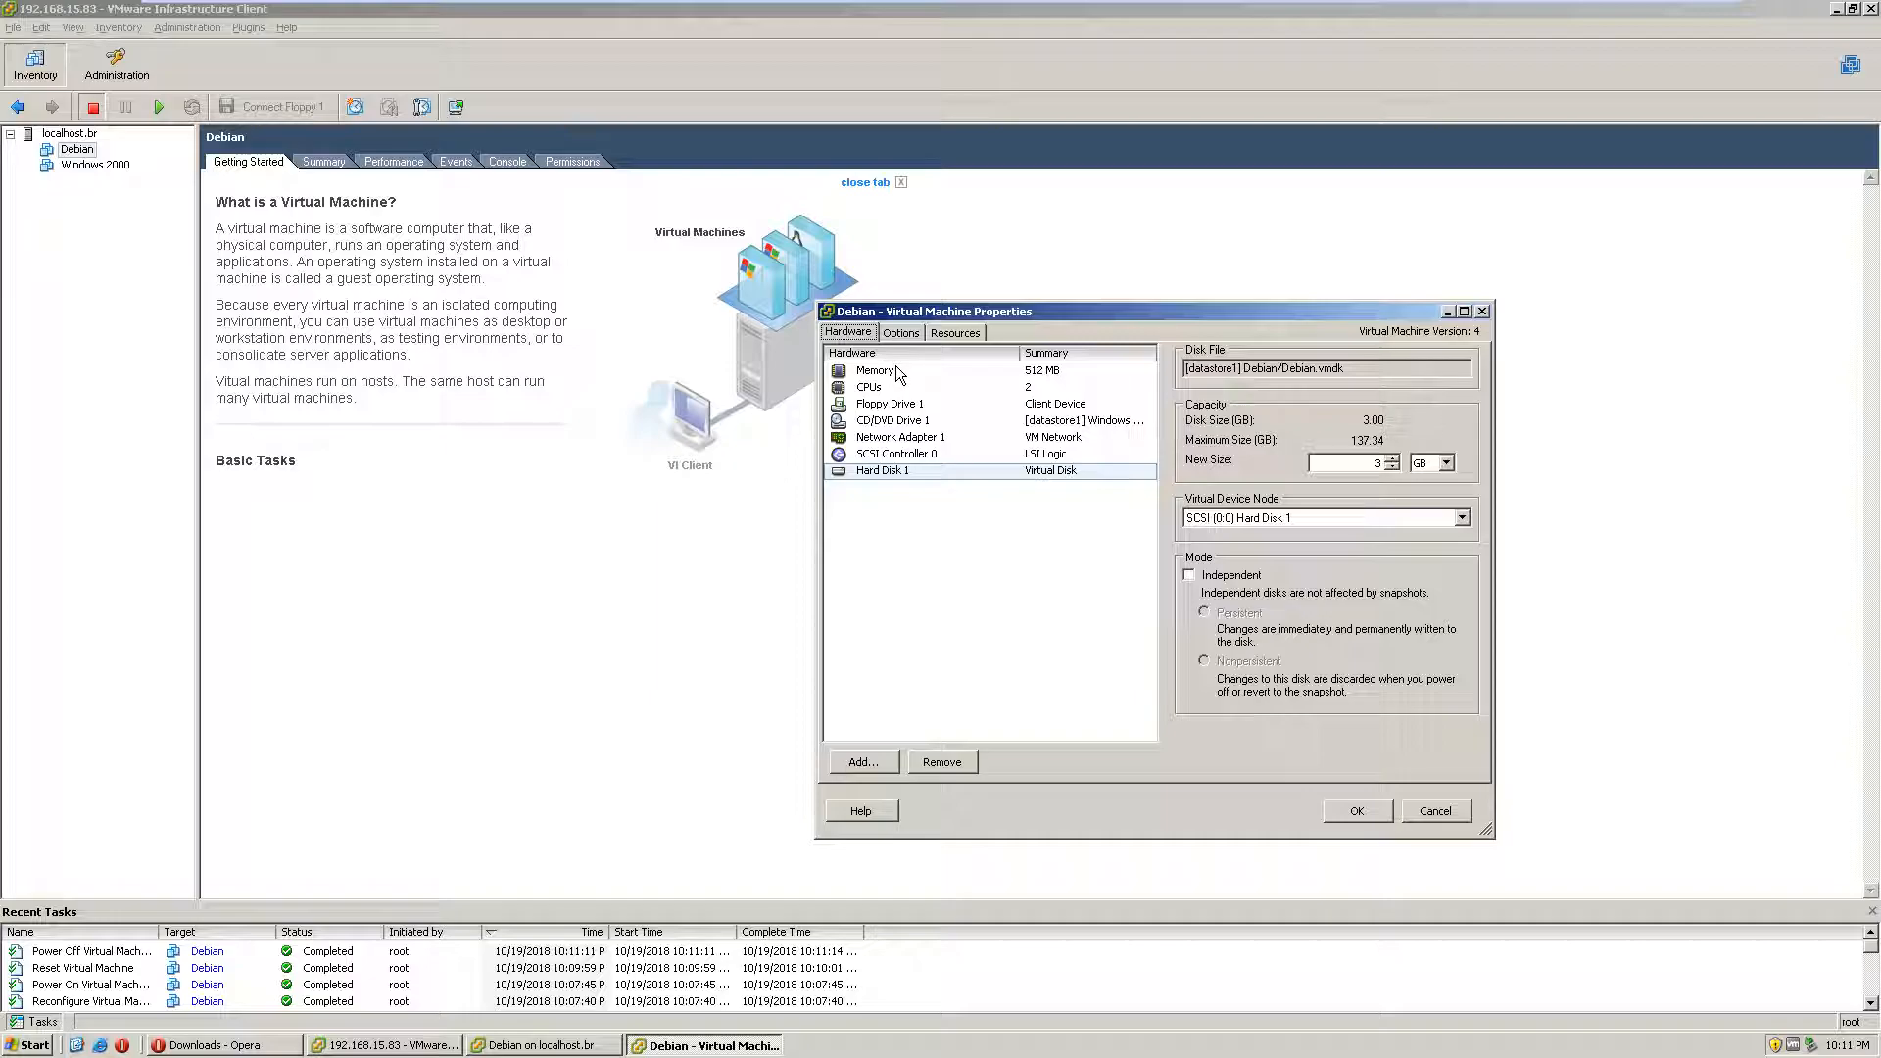
{"action": "left_click", "coordinate": [955, 333]}
{"action": "left_click", "coordinate": [897, 333]}
{"action": "left_click", "coordinate": [955, 333]}
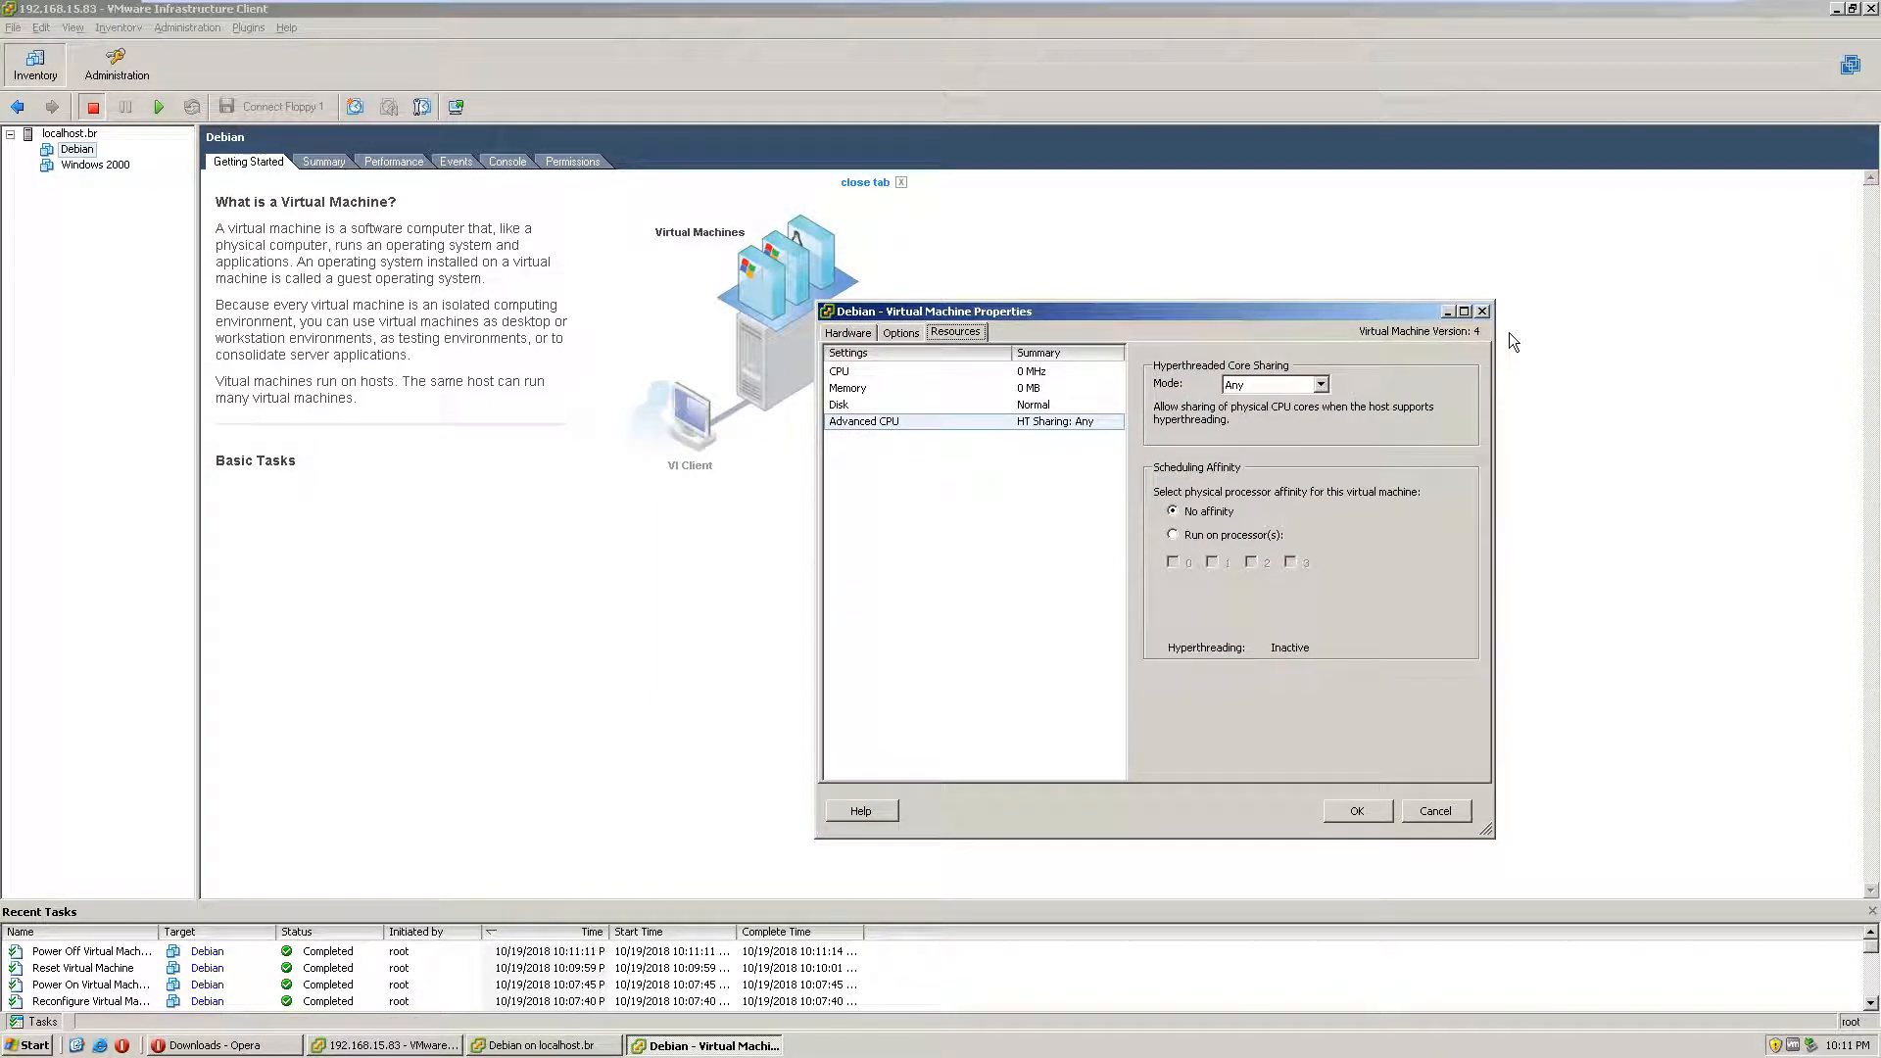
{"action": "left_click", "coordinate": [1330, 812]}
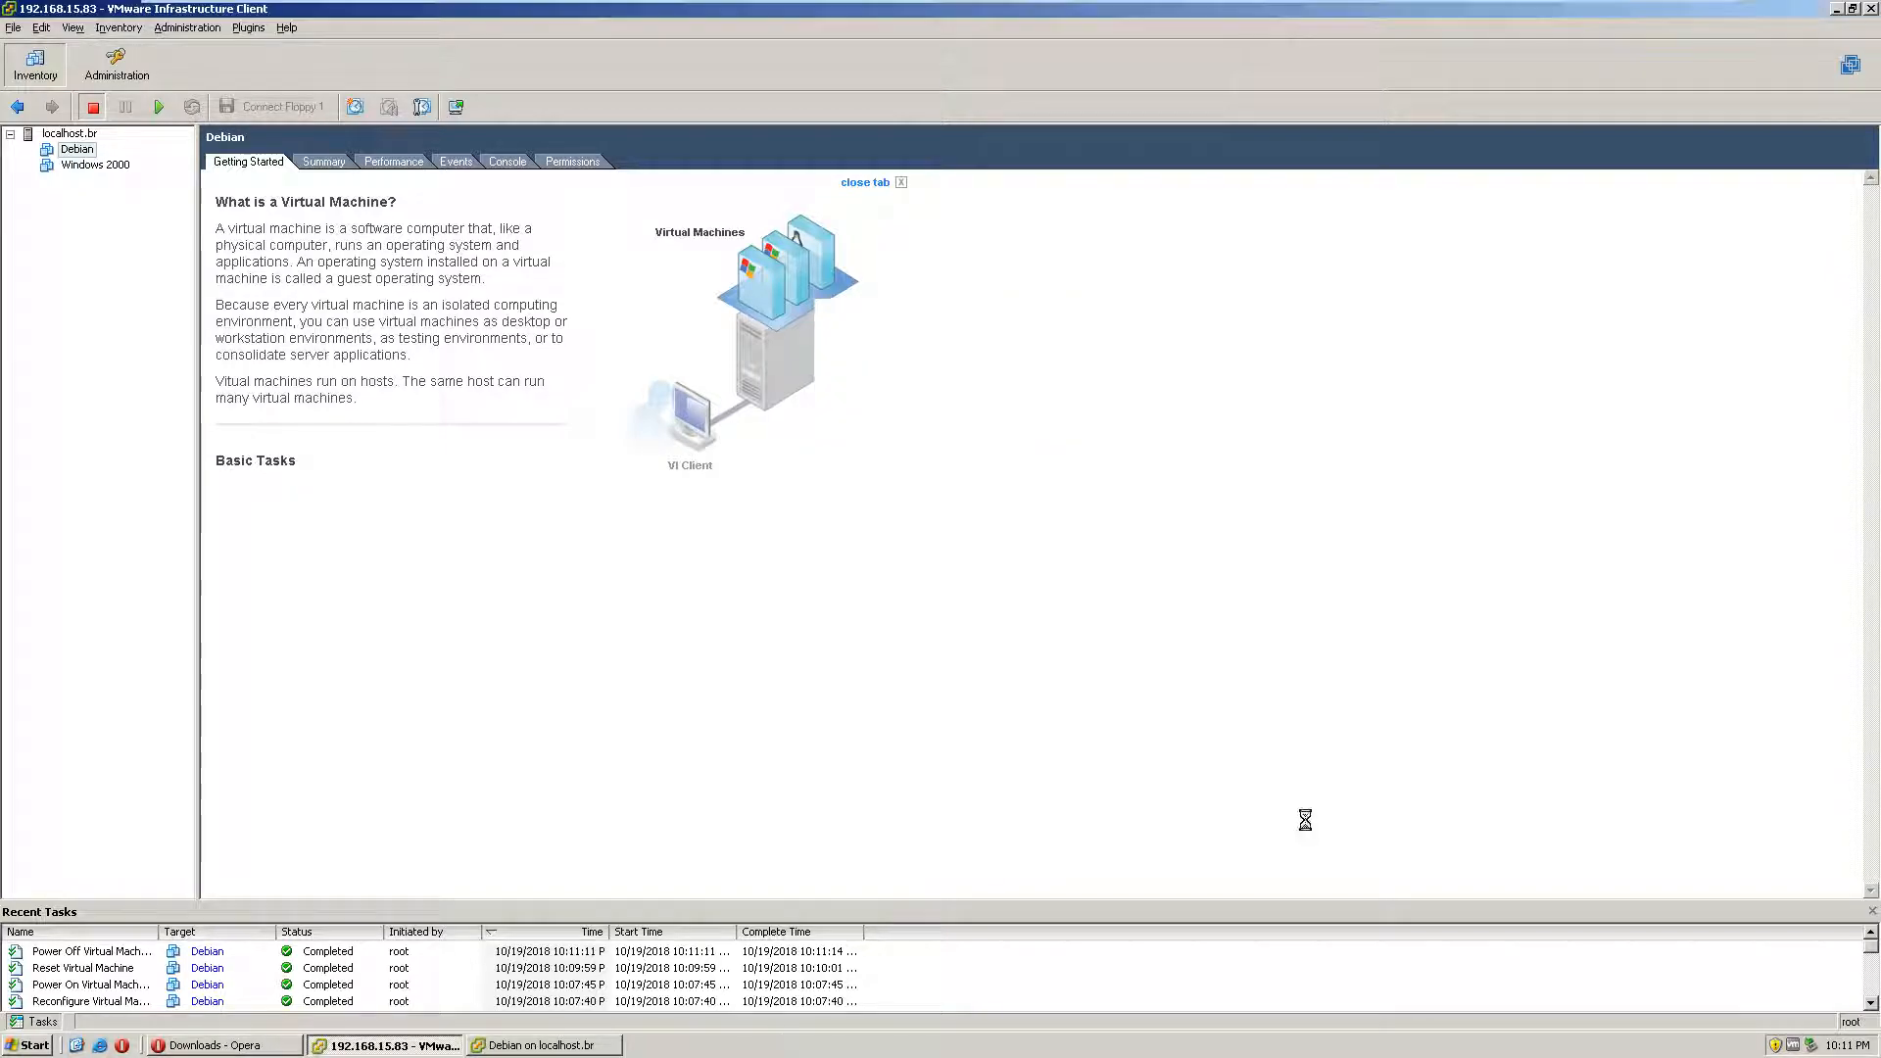
Step: Power on the Debian virtual machine from its restored console and maximize the console window
{"action": "right_click", "coordinate": [78, 149]}
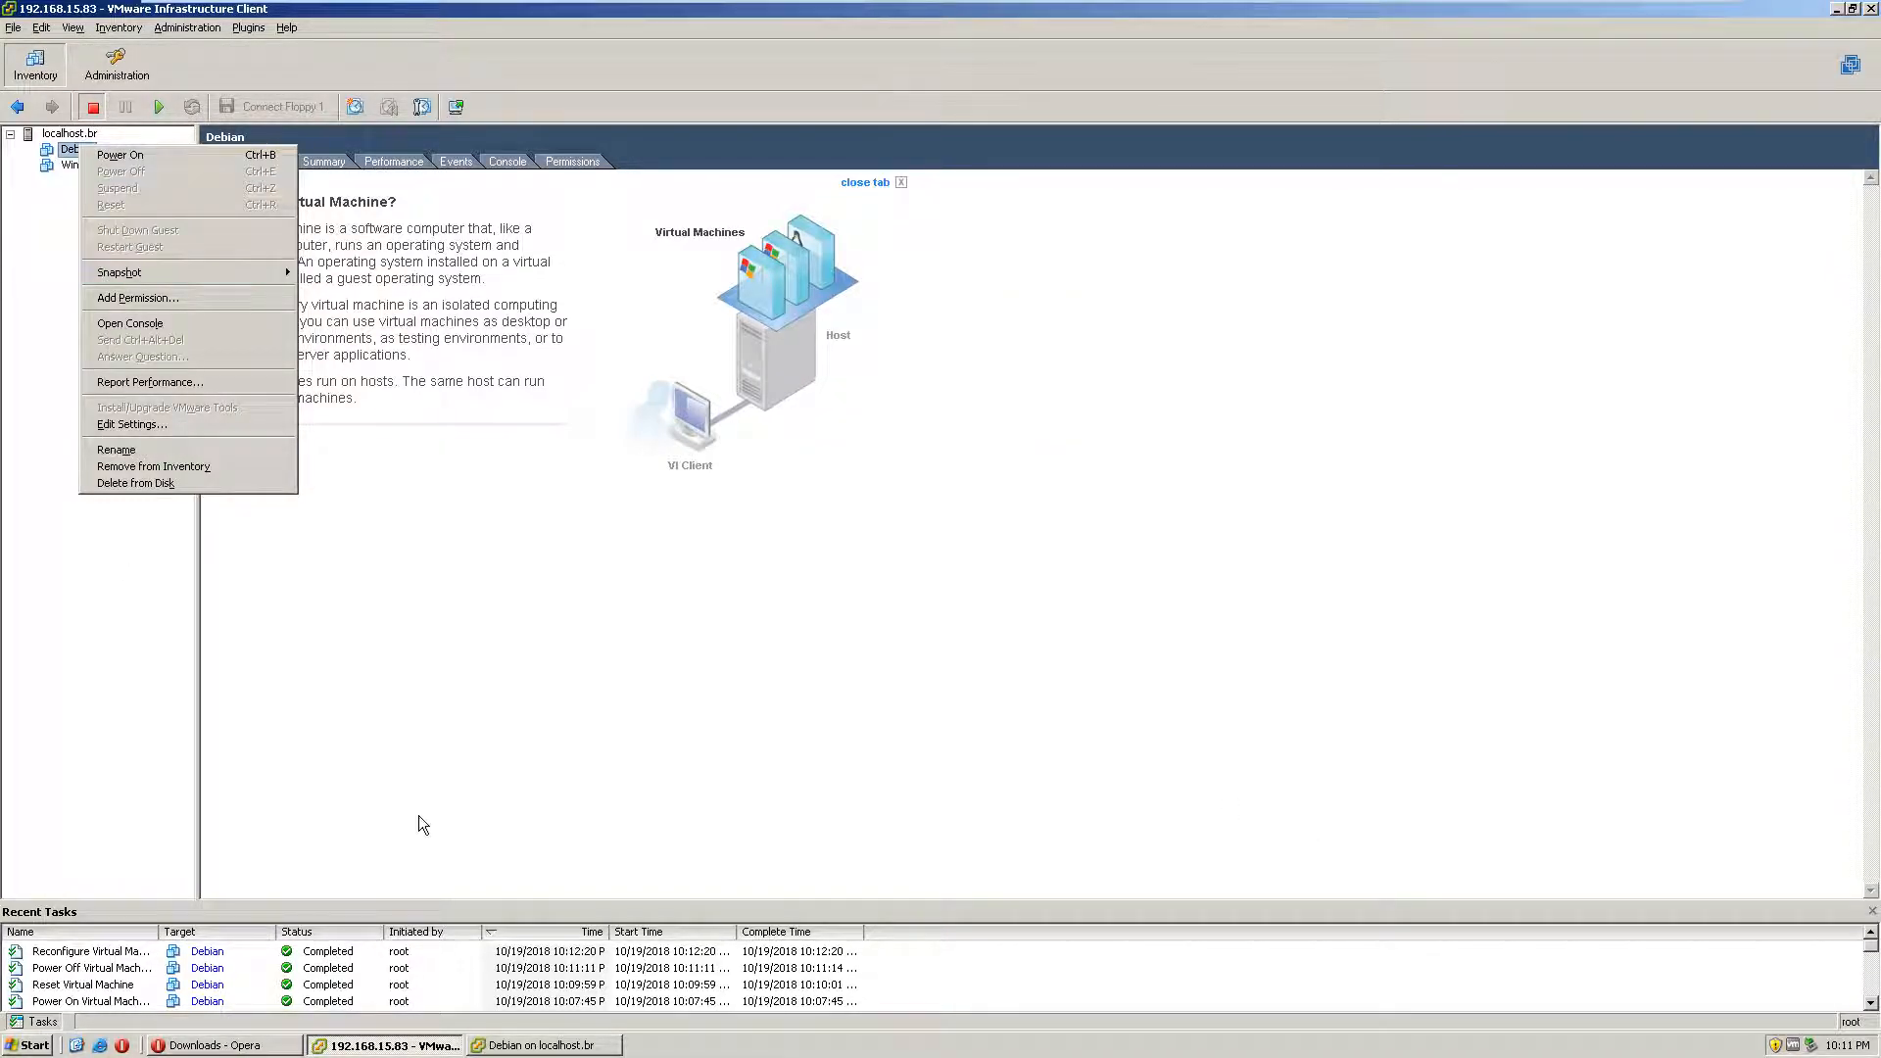
{"action": "left_click", "coordinate": [561, 1045]}
{"action": "left_click", "coordinate": [770, 340]}
{"action": "left_click_drag", "start_coordinate": [884, 297], "coordinate": [944, 245]}
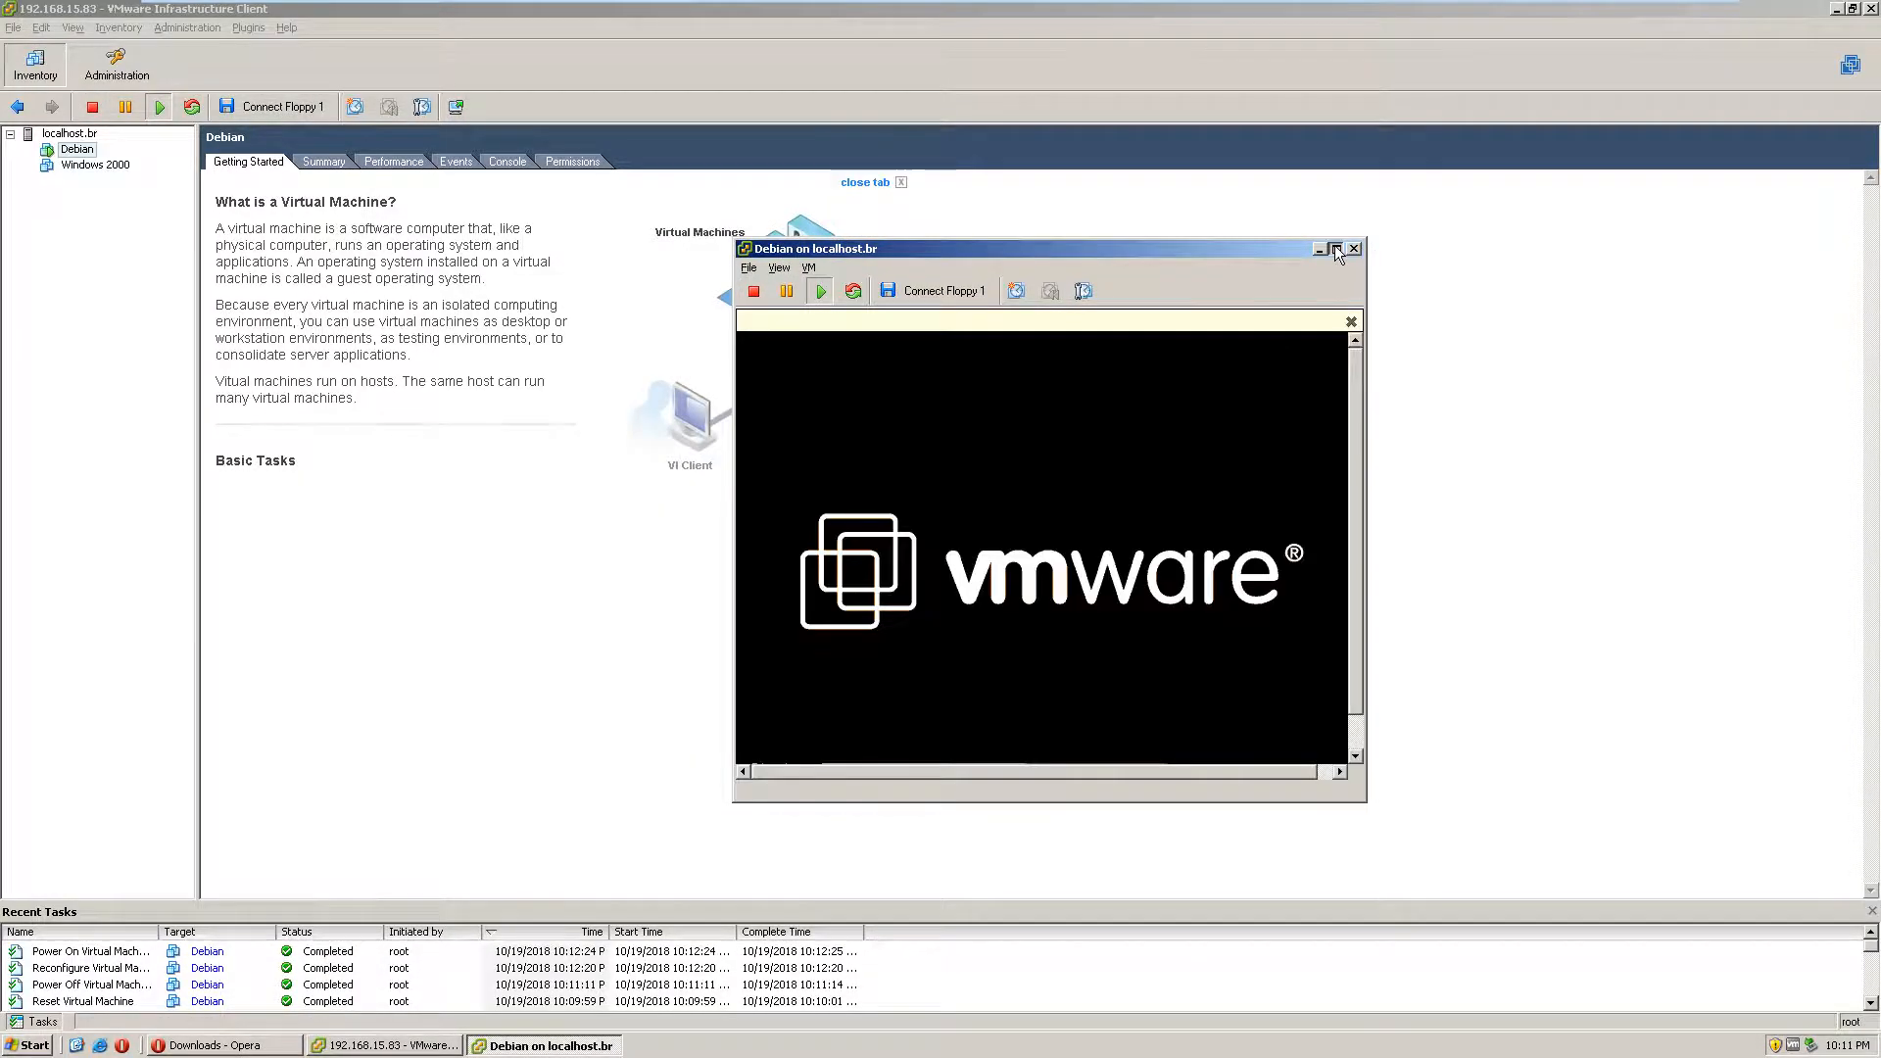
{"action": "left_click", "coordinate": [1333, 248]}
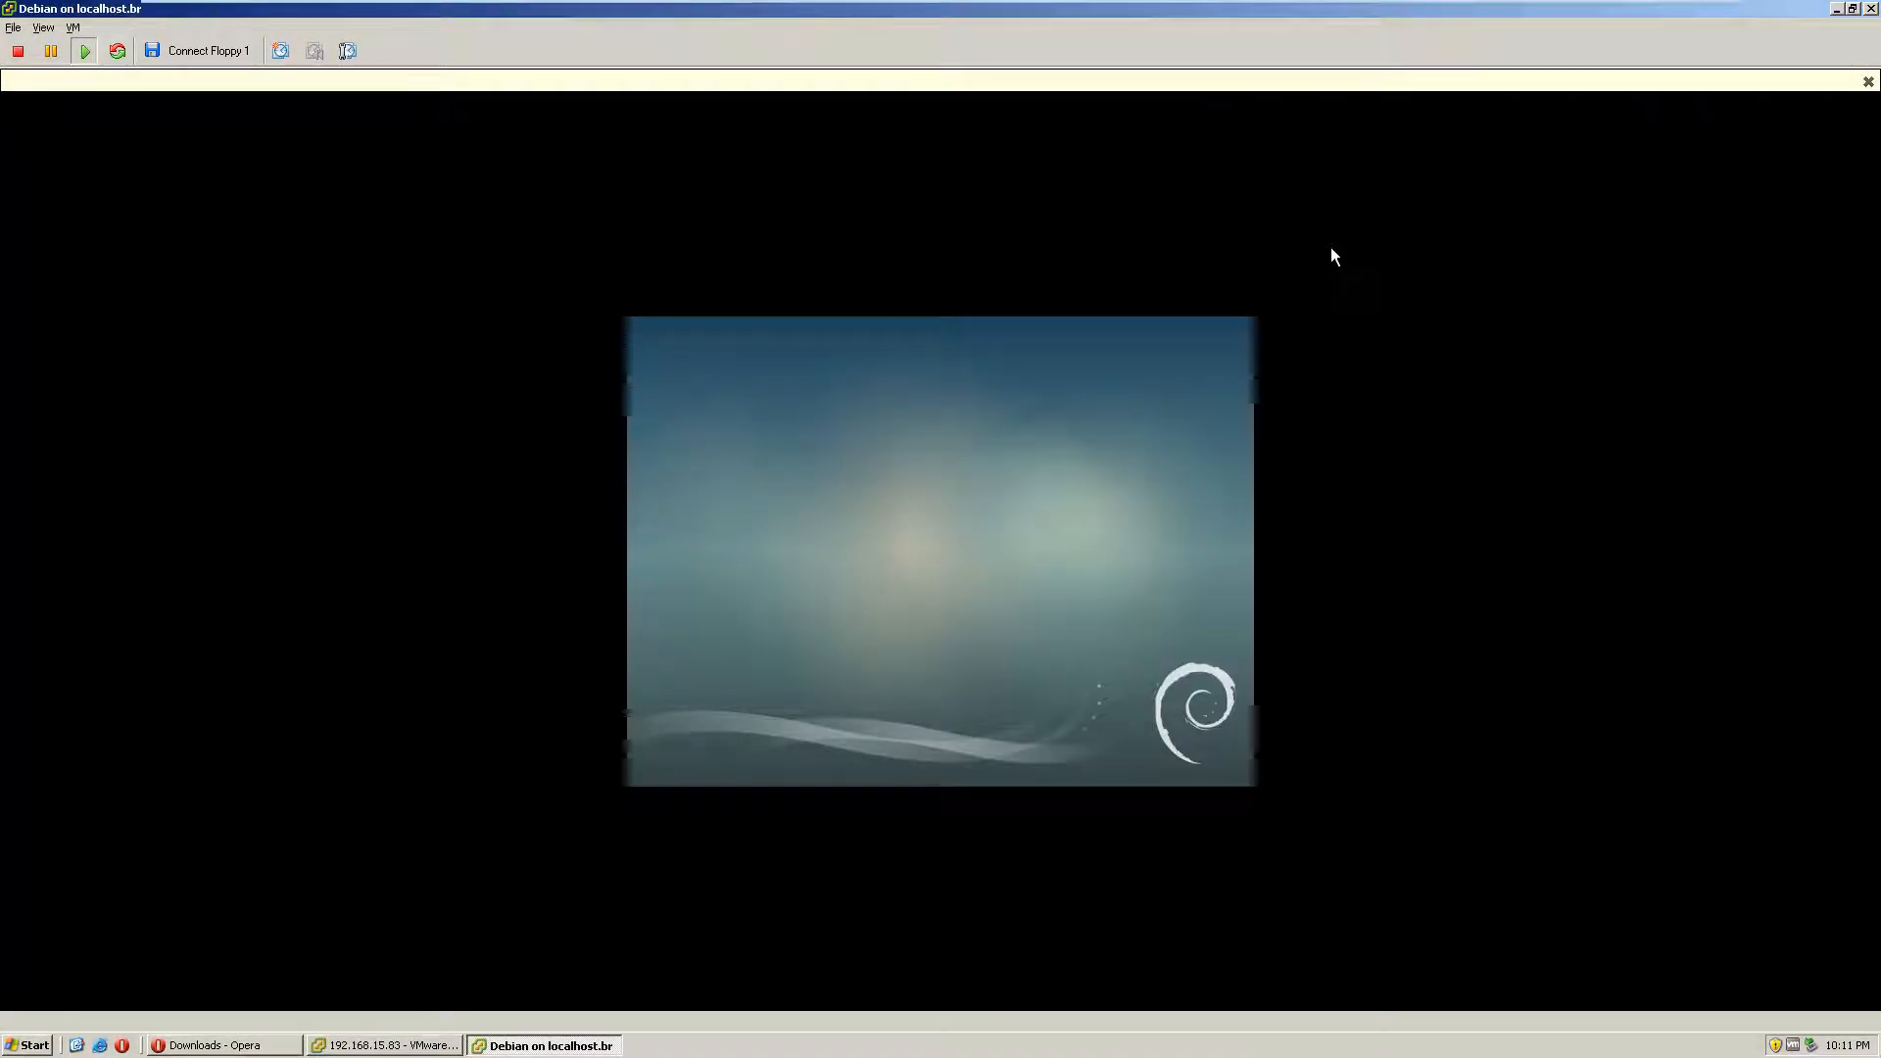
Step: Choose Advanced options in the Debian GNU/Linux installer boot menu
{"action": "left_click", "coordinate": [1178, 356]}
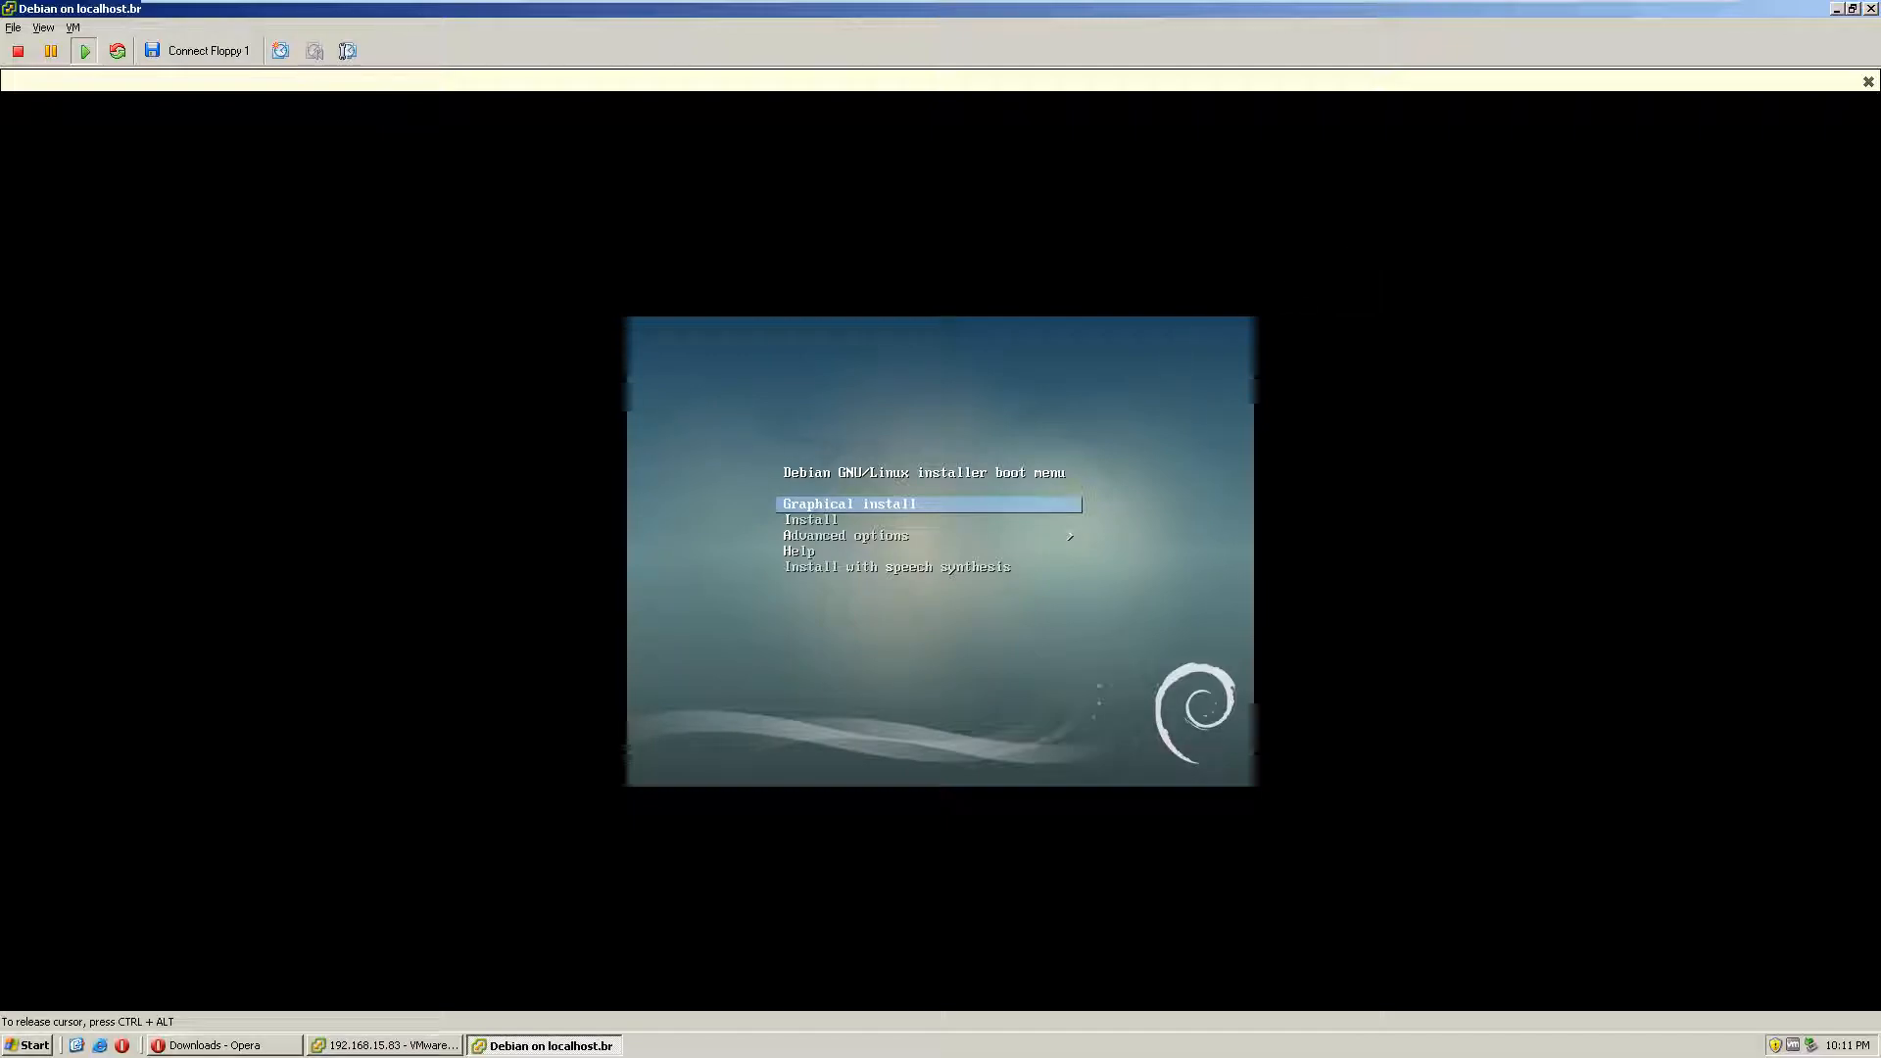
{"action": "key", "text": "Down"}
{"action": "key", "text": "Down"}
{"action": "key", "text": "Return"}
{"action": "key", "text": "Return"}
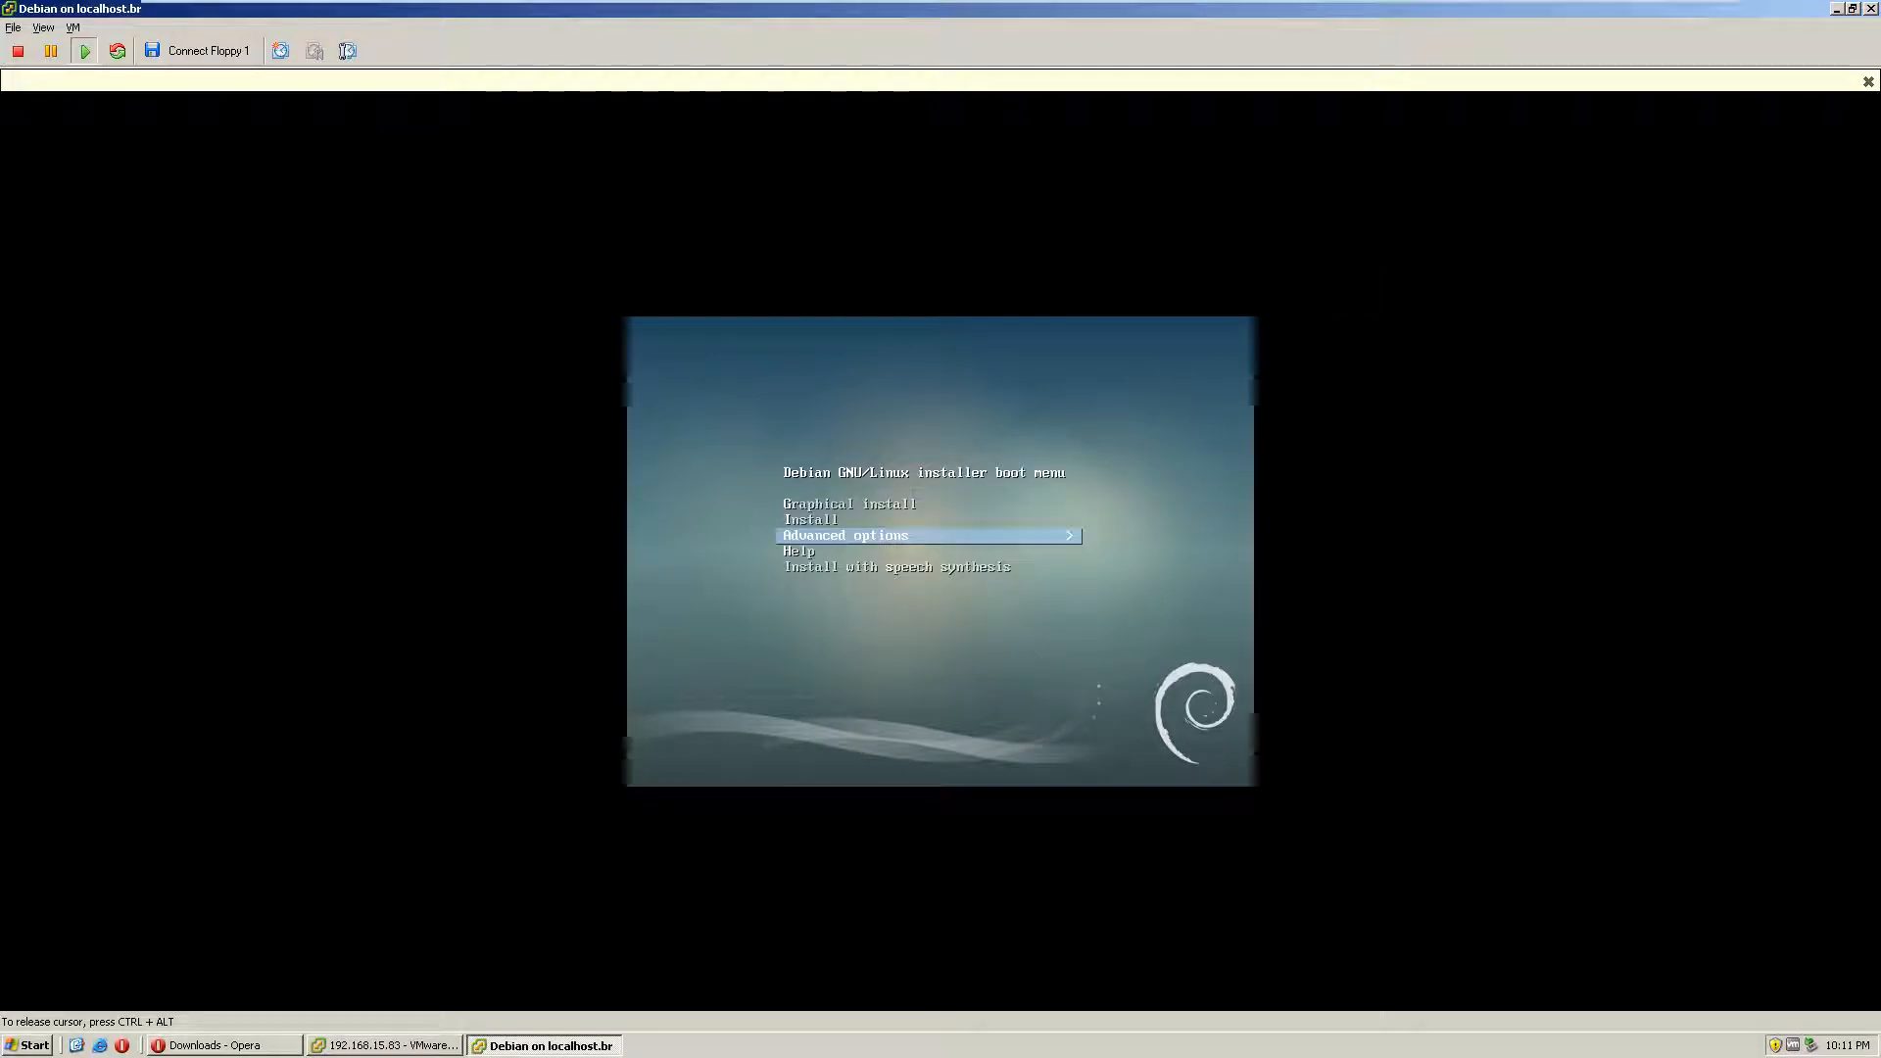
Step: Start Expert install from the Debian installer's Advanced options
{"action": "key", "text": "Return"}
{"action": "key", "text": "Down"}
{"action": "key", "text": "Down"}
{"action": "key", "text": "Down"}
{"action": "key", "text": "Down"}
{"action": "key", "text": "Down"}
{"action": "key", "text": "Up"}
{"action": "key", "text": "Down"}
{"action": "key", "text": "Down"}
{"action": "key", "text": "Down"}
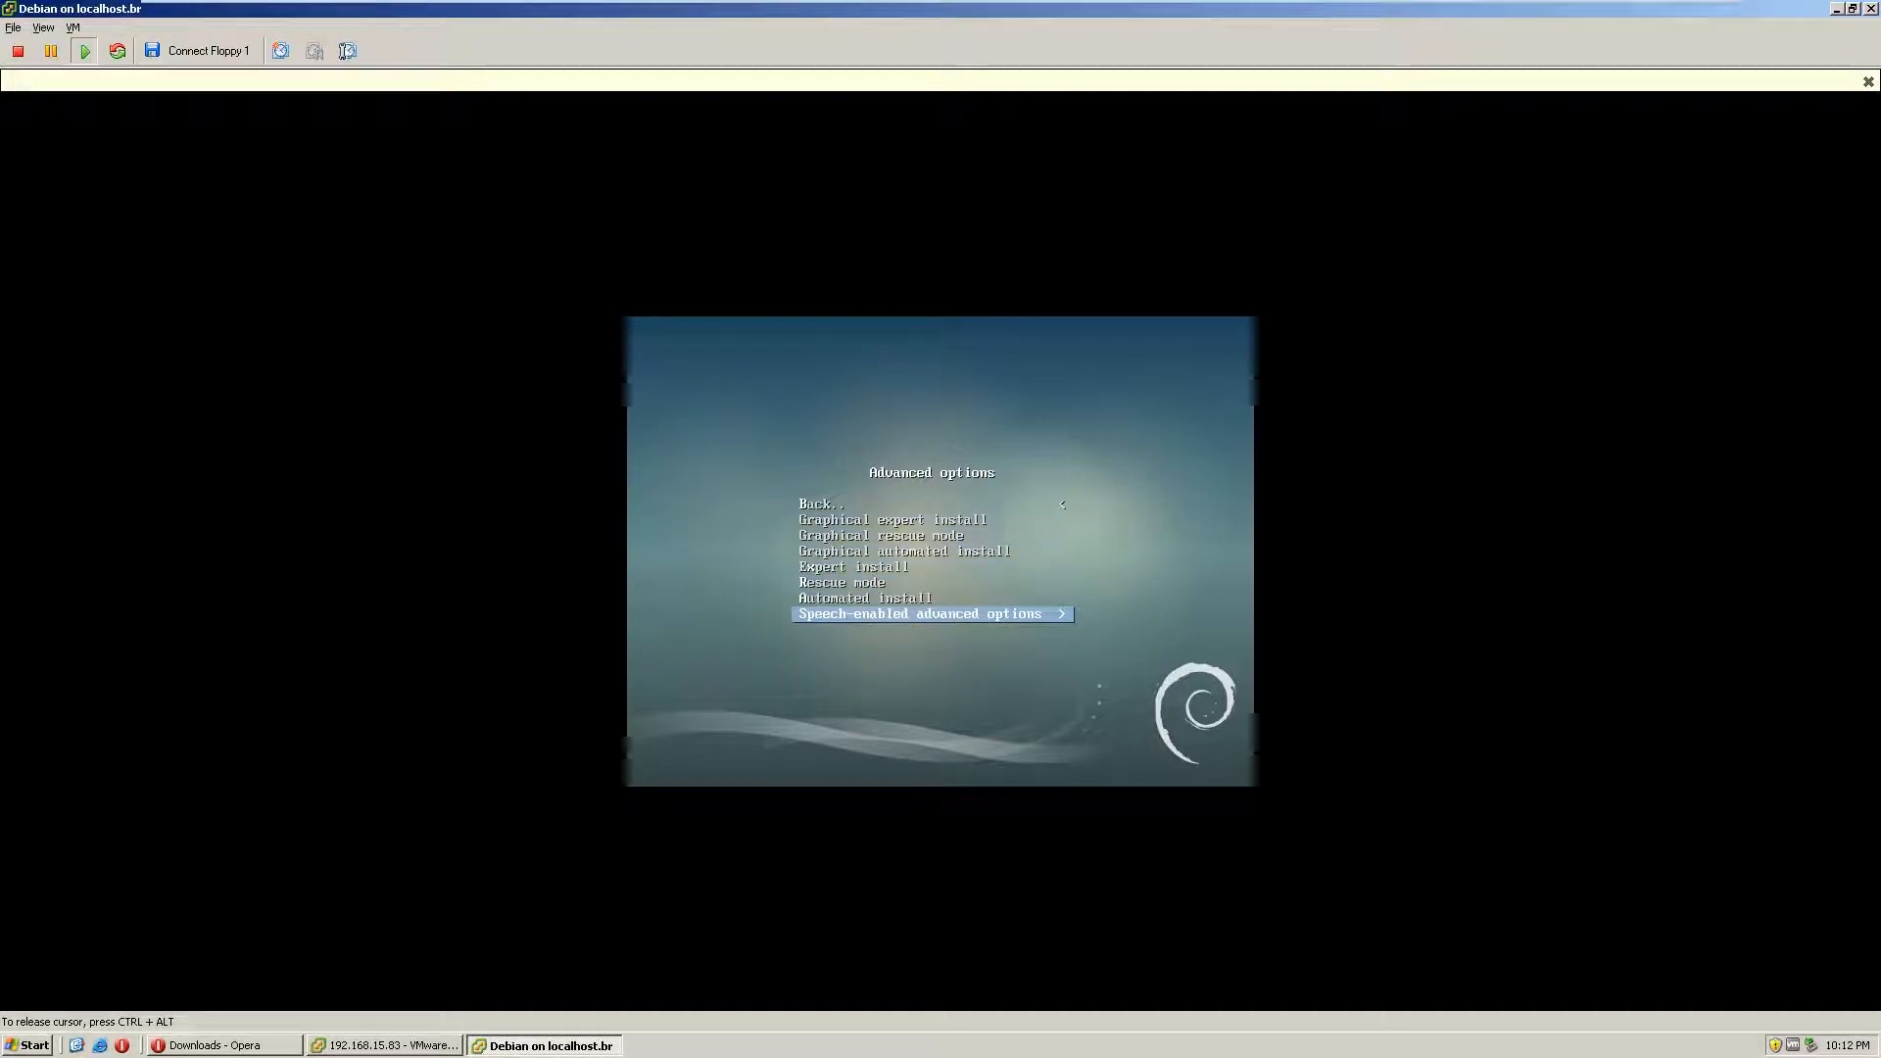
{"action": "key", "text": "Up"}
{"action": "key", "text": "Up"}
{"action": "key", "text": "Up"}
{"action": "key", "text": "Down"}
{"action": "key", "text": "Down"}
{"action": "key", "text": "Up"}
{"action": "key", "text": "Up"}
{"action": "key", "text": "Return"}
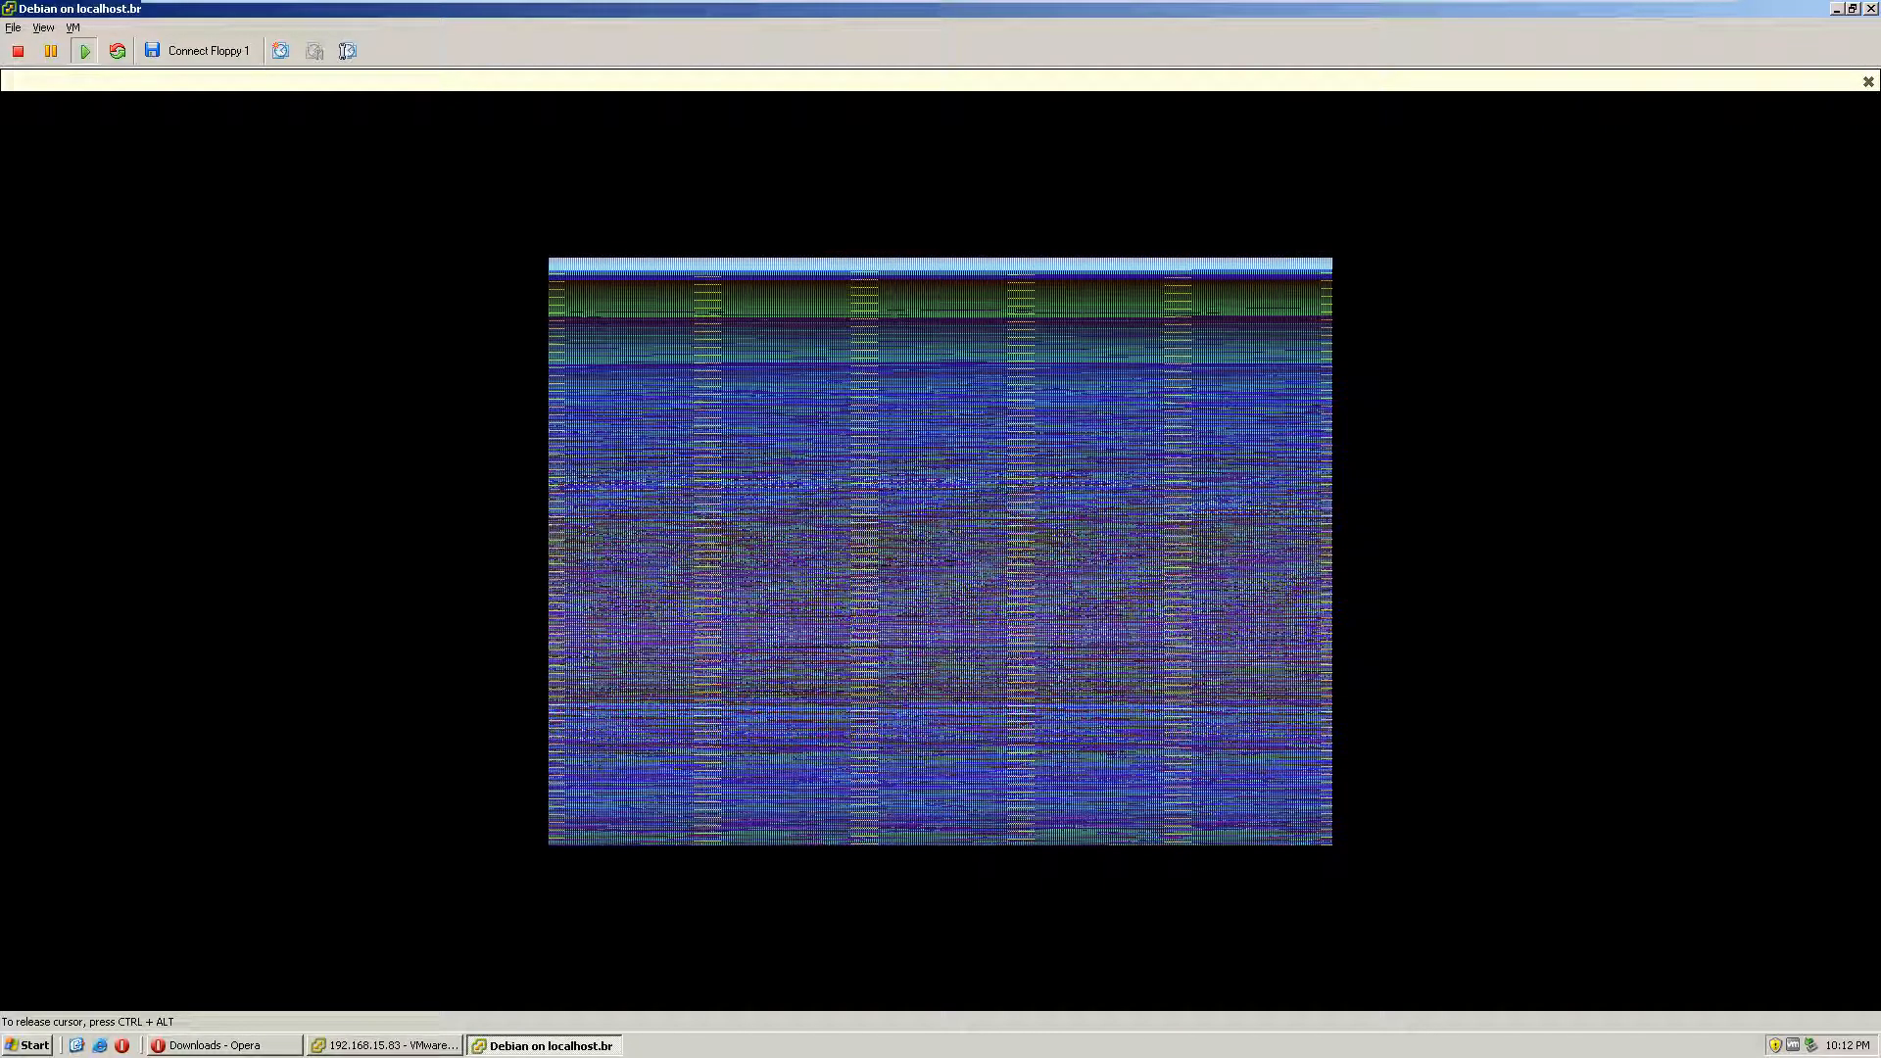
Step: Restore the console window, power off the Debian virtual machine and close its console
{"action": "key", "text": "ctrl+alt"}
{"action": "left_click", "coordinate": [1851, 8]}
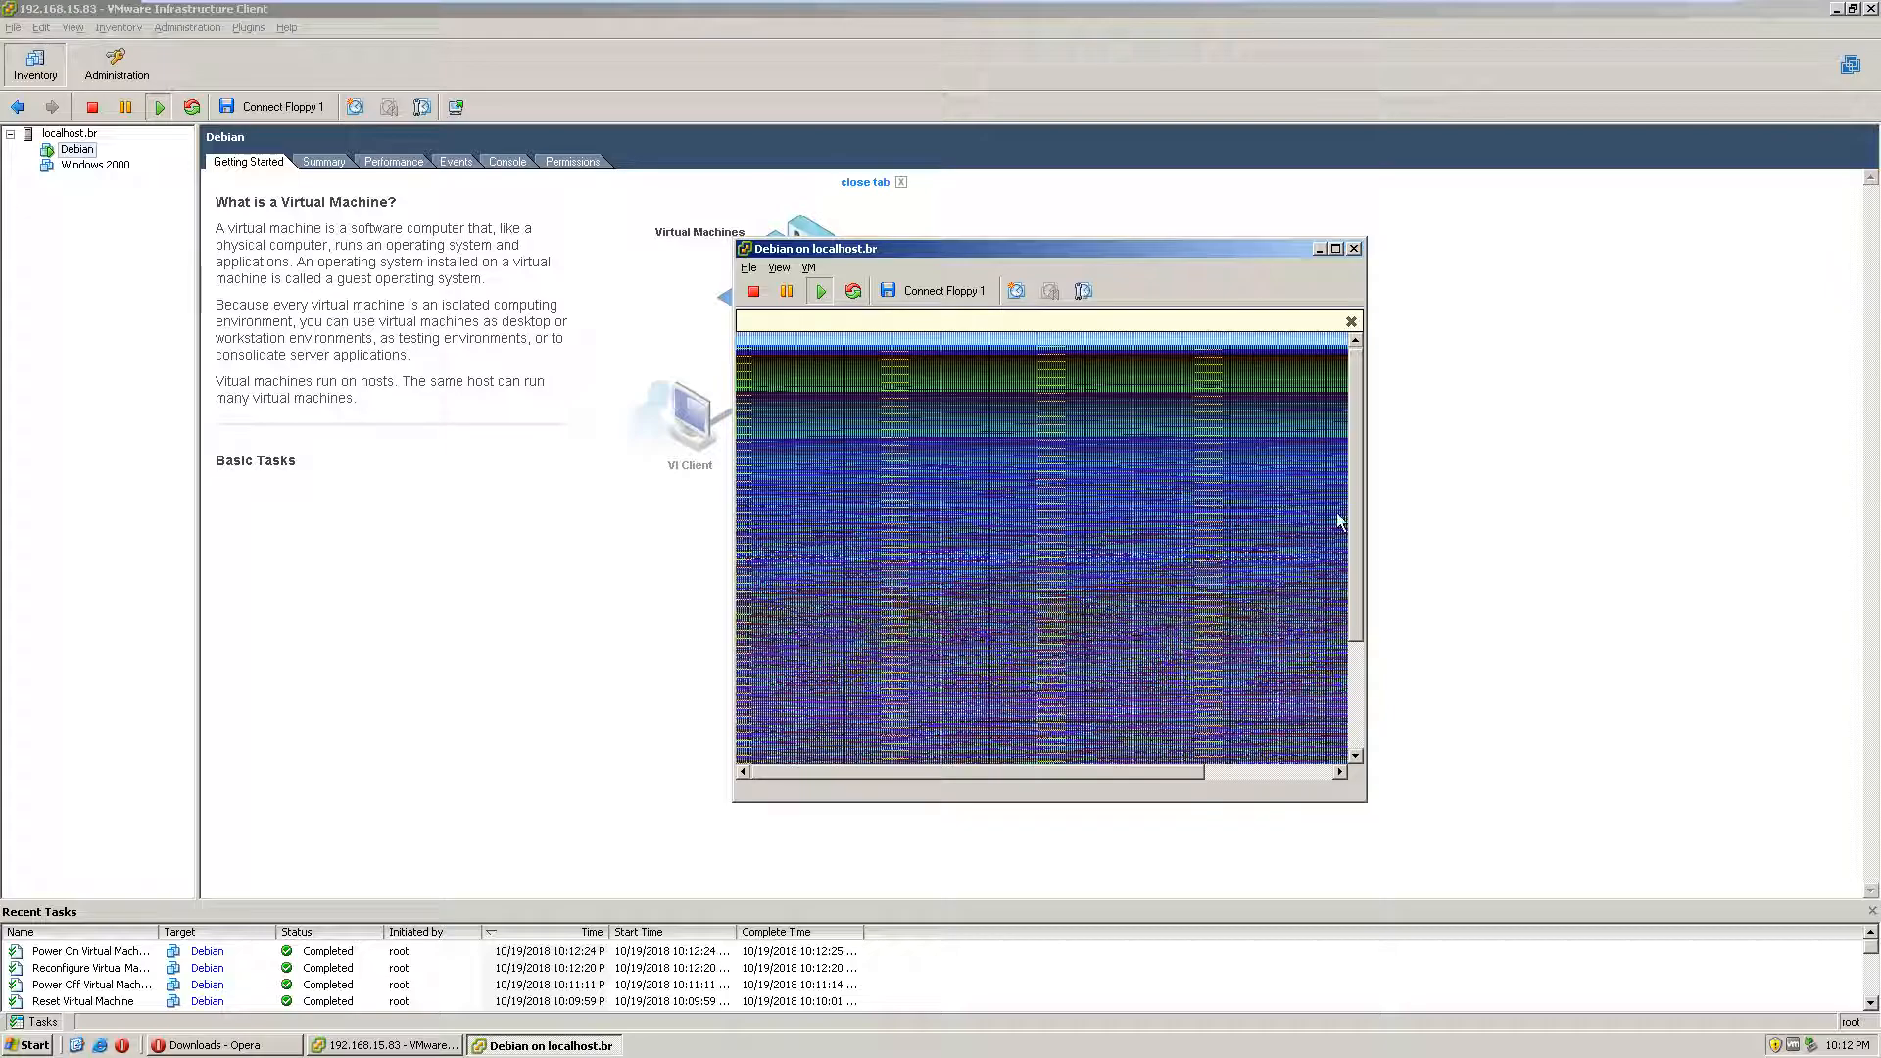
{"action": "left_click_drag", "start_coordinate": [1356, 531], "coordinate": [1354, 682]}
{"action": "left_click", "coordinate": [753, 291]}
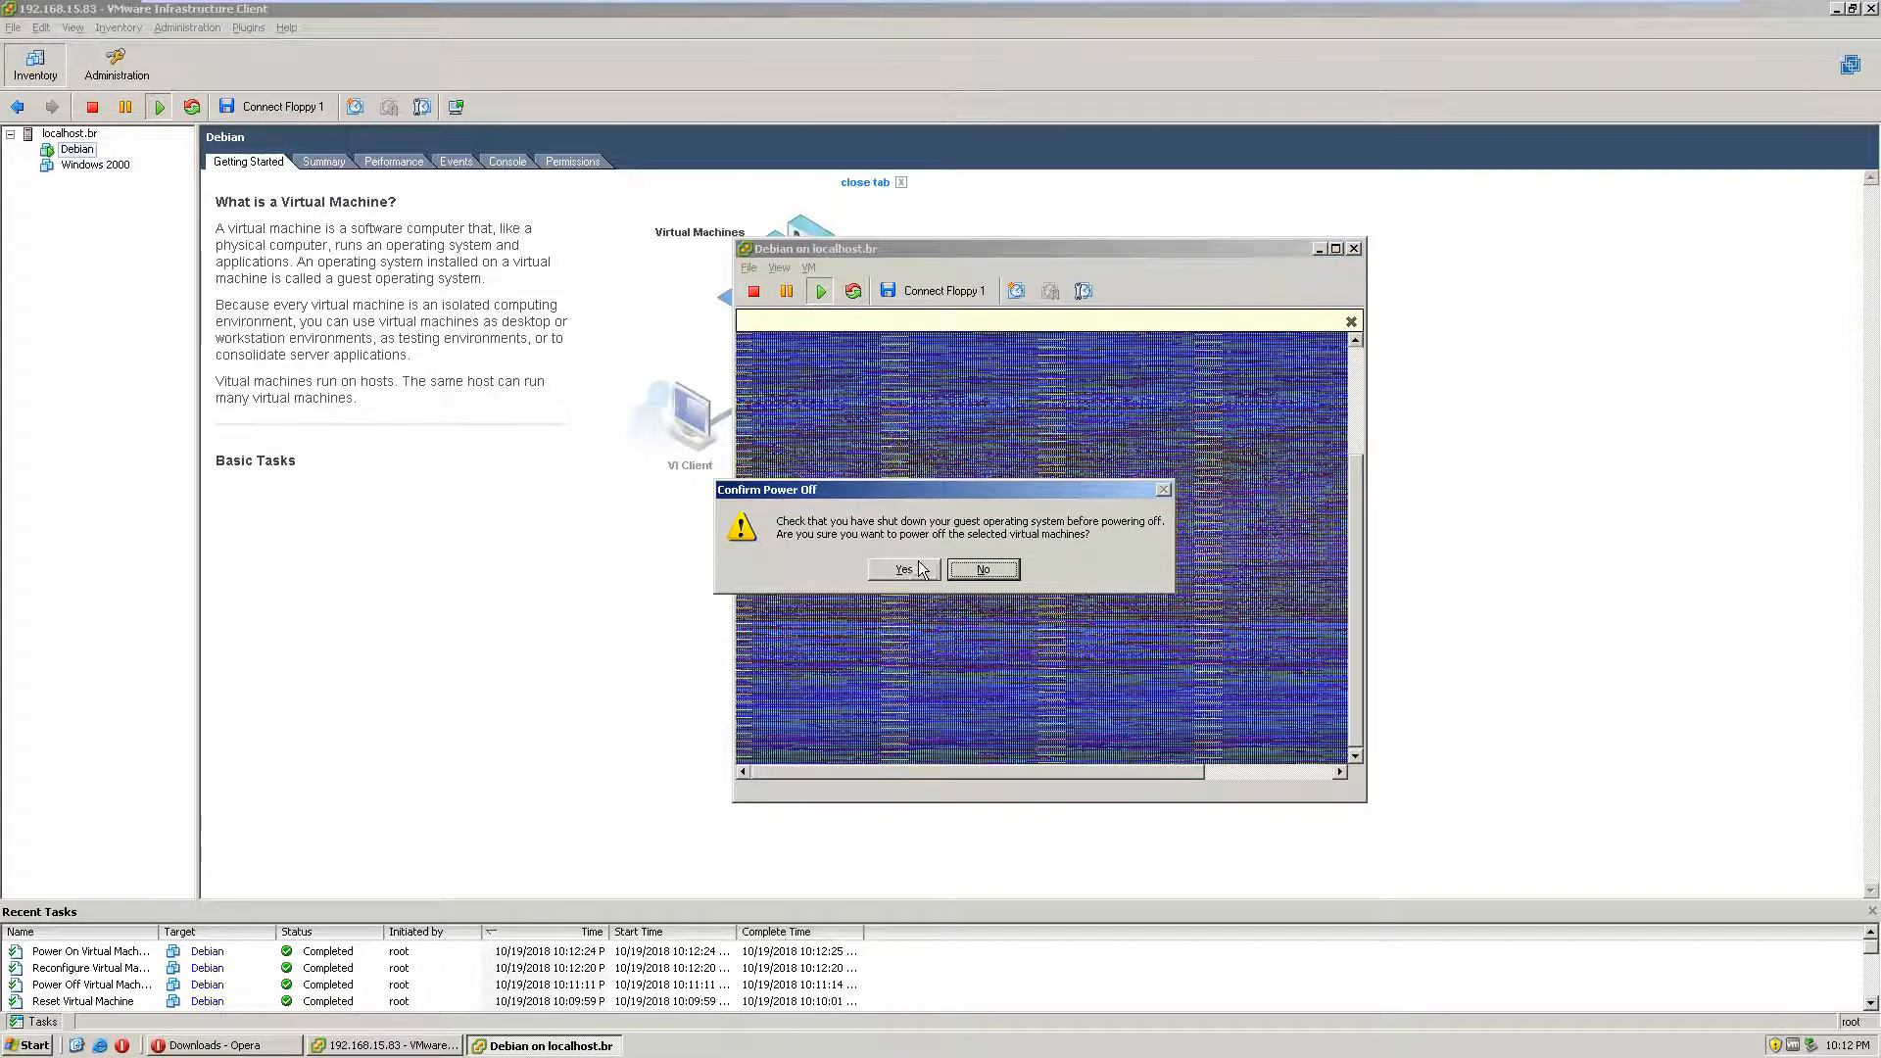
{"action": "left_click", "coordinate": [891, 572]}
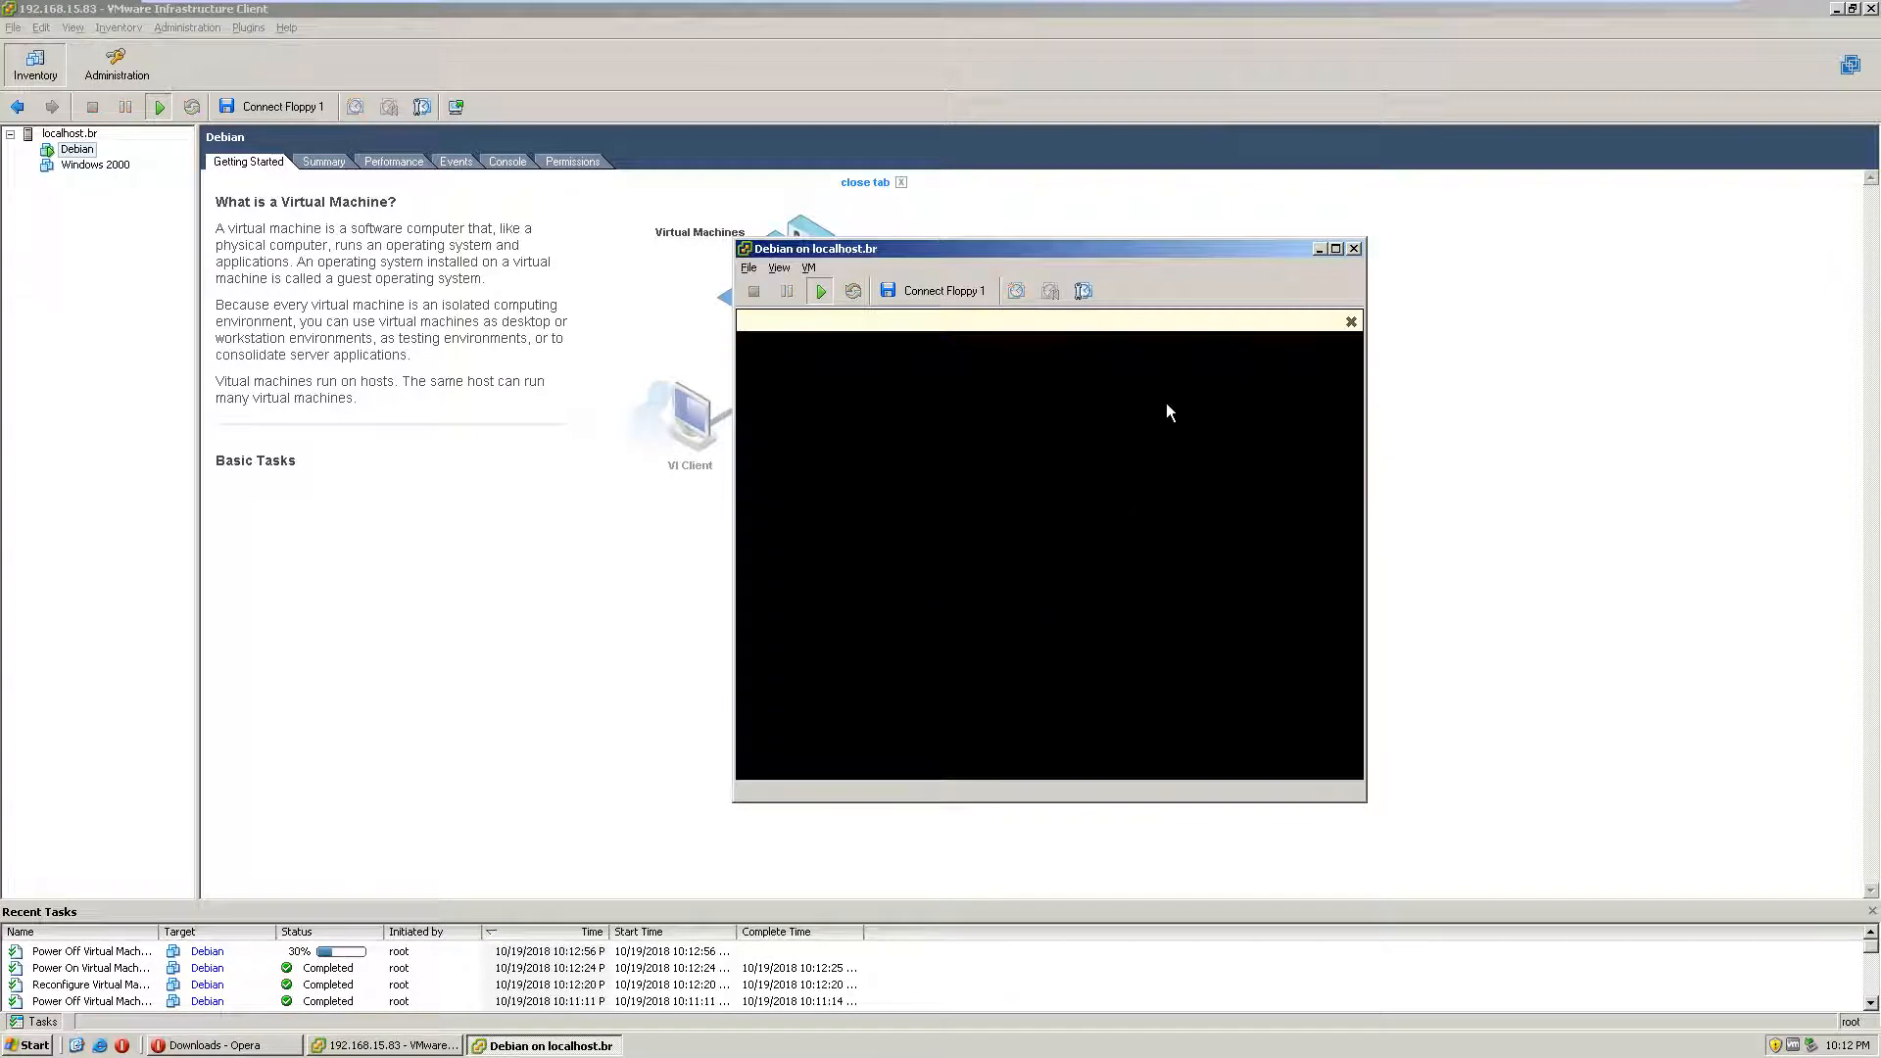
{"action": "left_click", "coordinate": [1354, 248]}
Step: Delete the Debian virtual machine from disk
{"action": "right_click", "coordinate": [83, 149]}
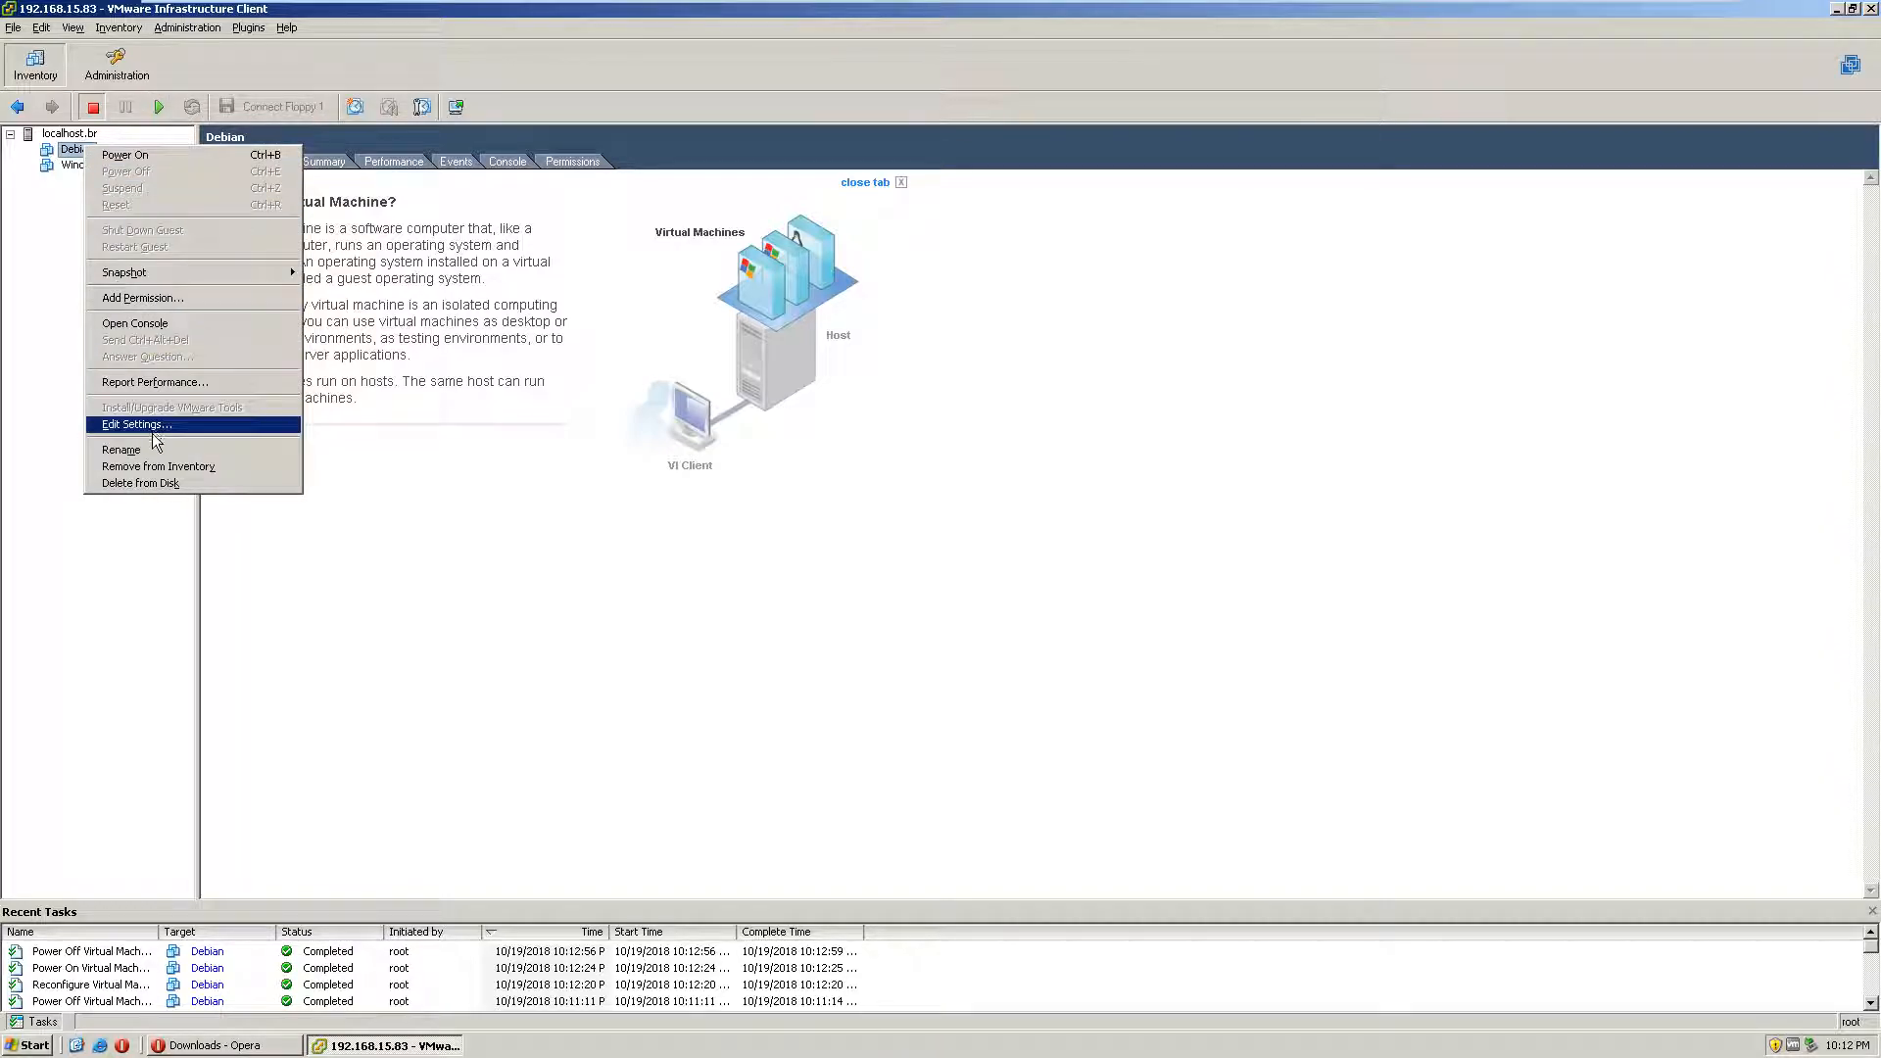
{"action": "left_click", "coordinate": [142, 482]}
{"action": "left_click", "coordinate": [900, 569]}
Step: Start creating a new virtual machine on the localhost.br host using the Custom configuration
{"action": "left_click", "coordinate": [14, 27]}
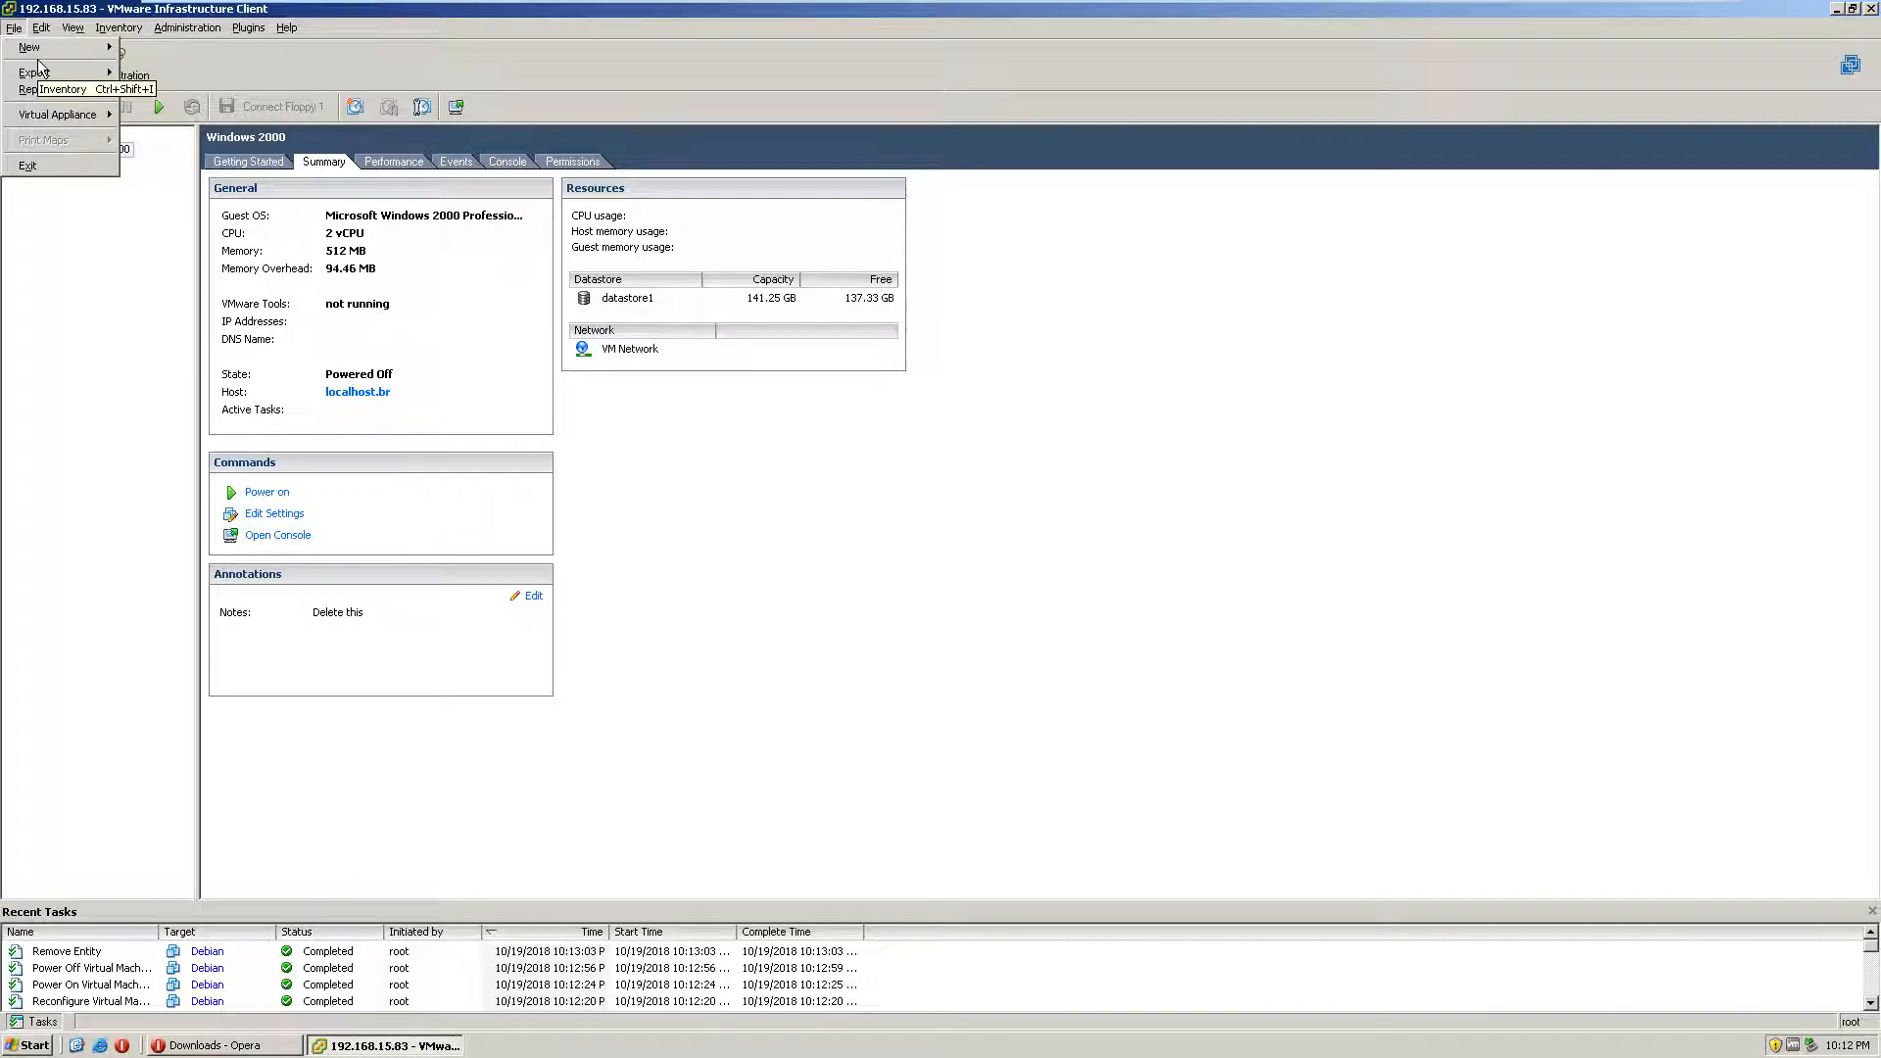
{"action": "left_click", "coordinate": [51, 280]}
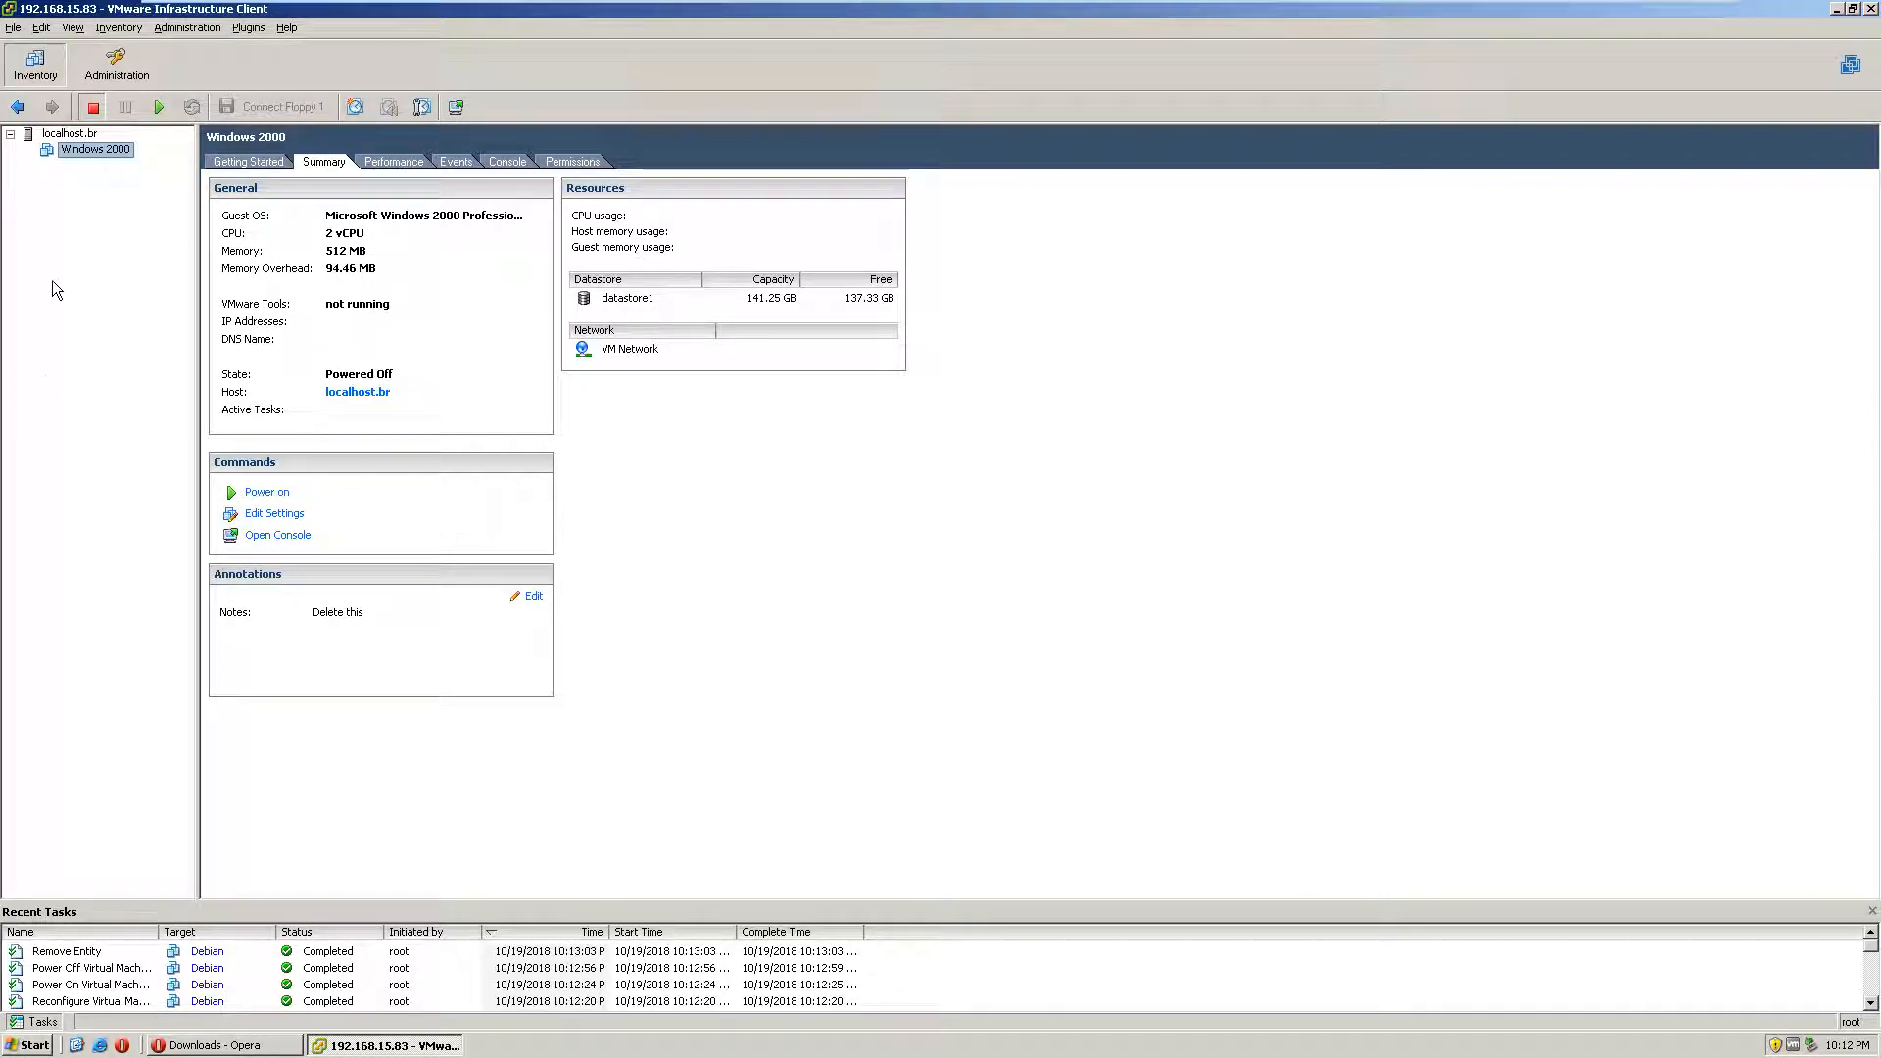
{"action": "left_click", "coordinate": [54, 135]}
{"action": "left_click", "coordinate": [14, 28]}
{"action": "left_click", "coordinate": [307, 156]}
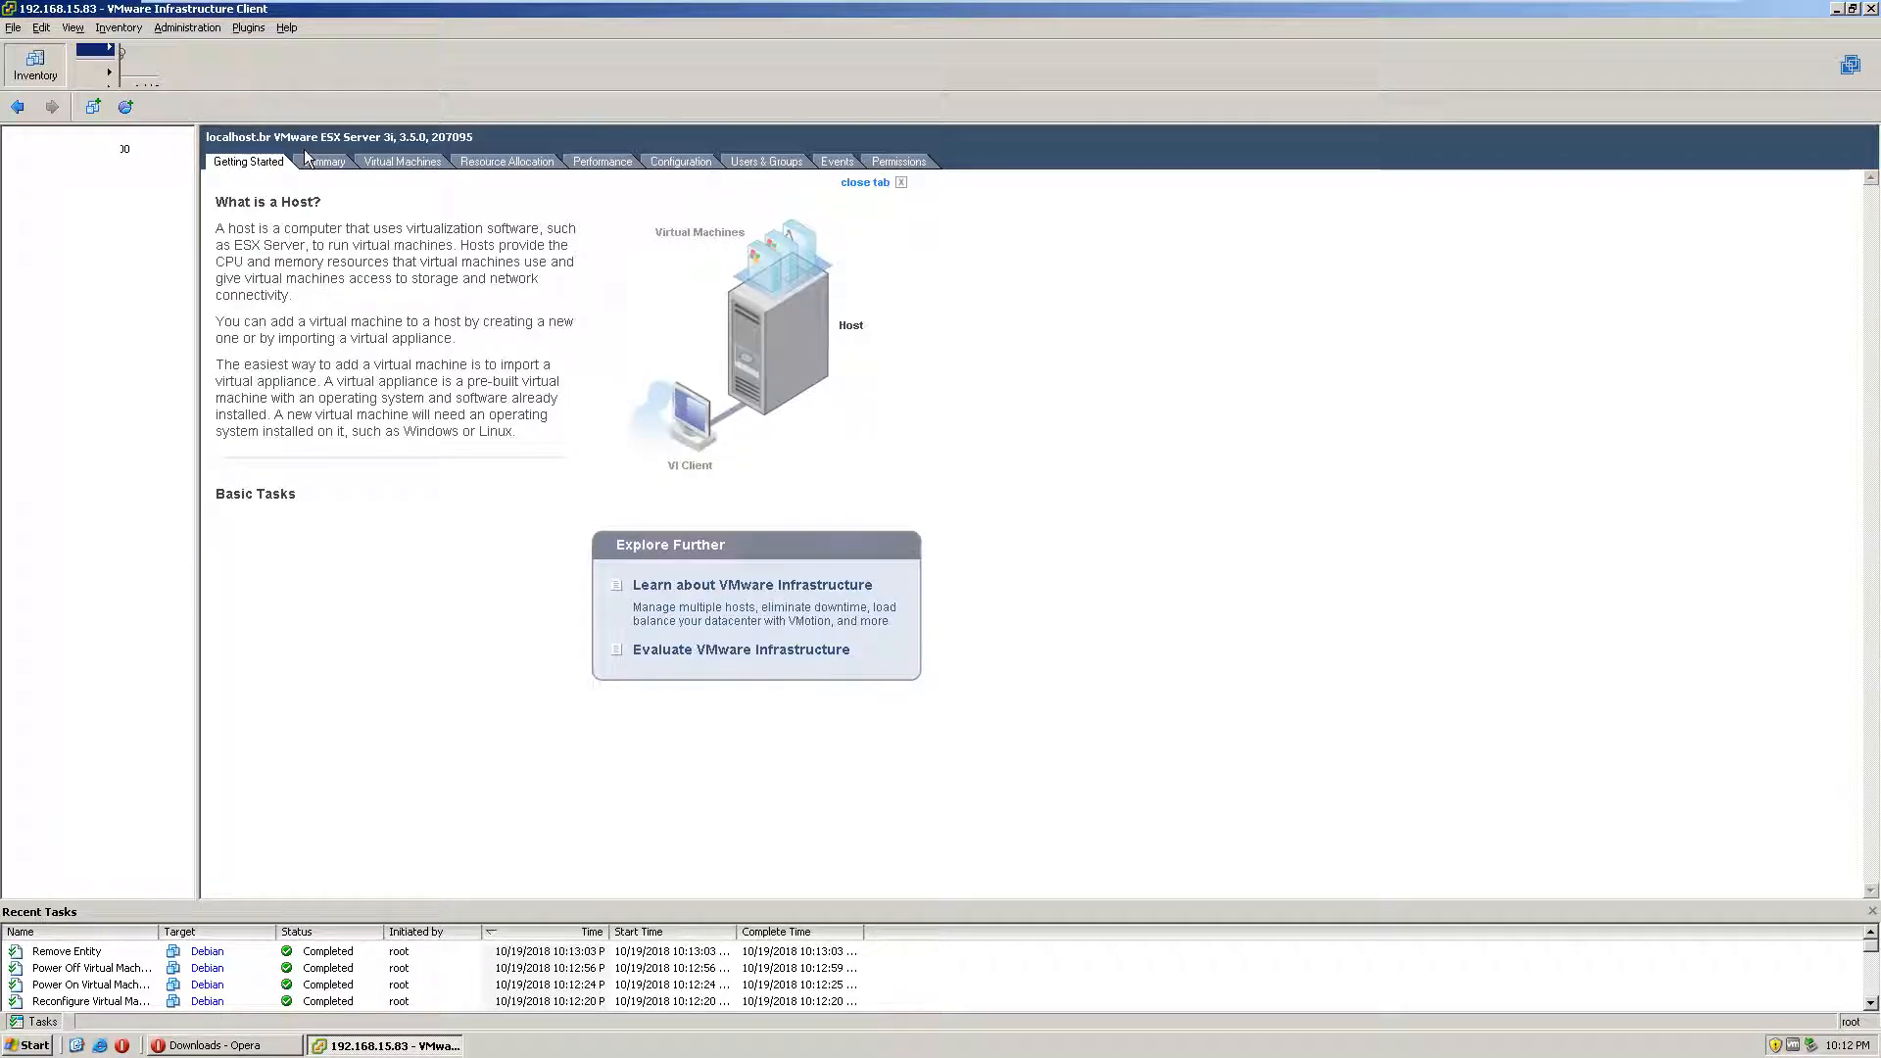
{"action": "left_click", "coordinate": [903, 505]}
{"action": "left_click", "coordinate": [897, 448]}
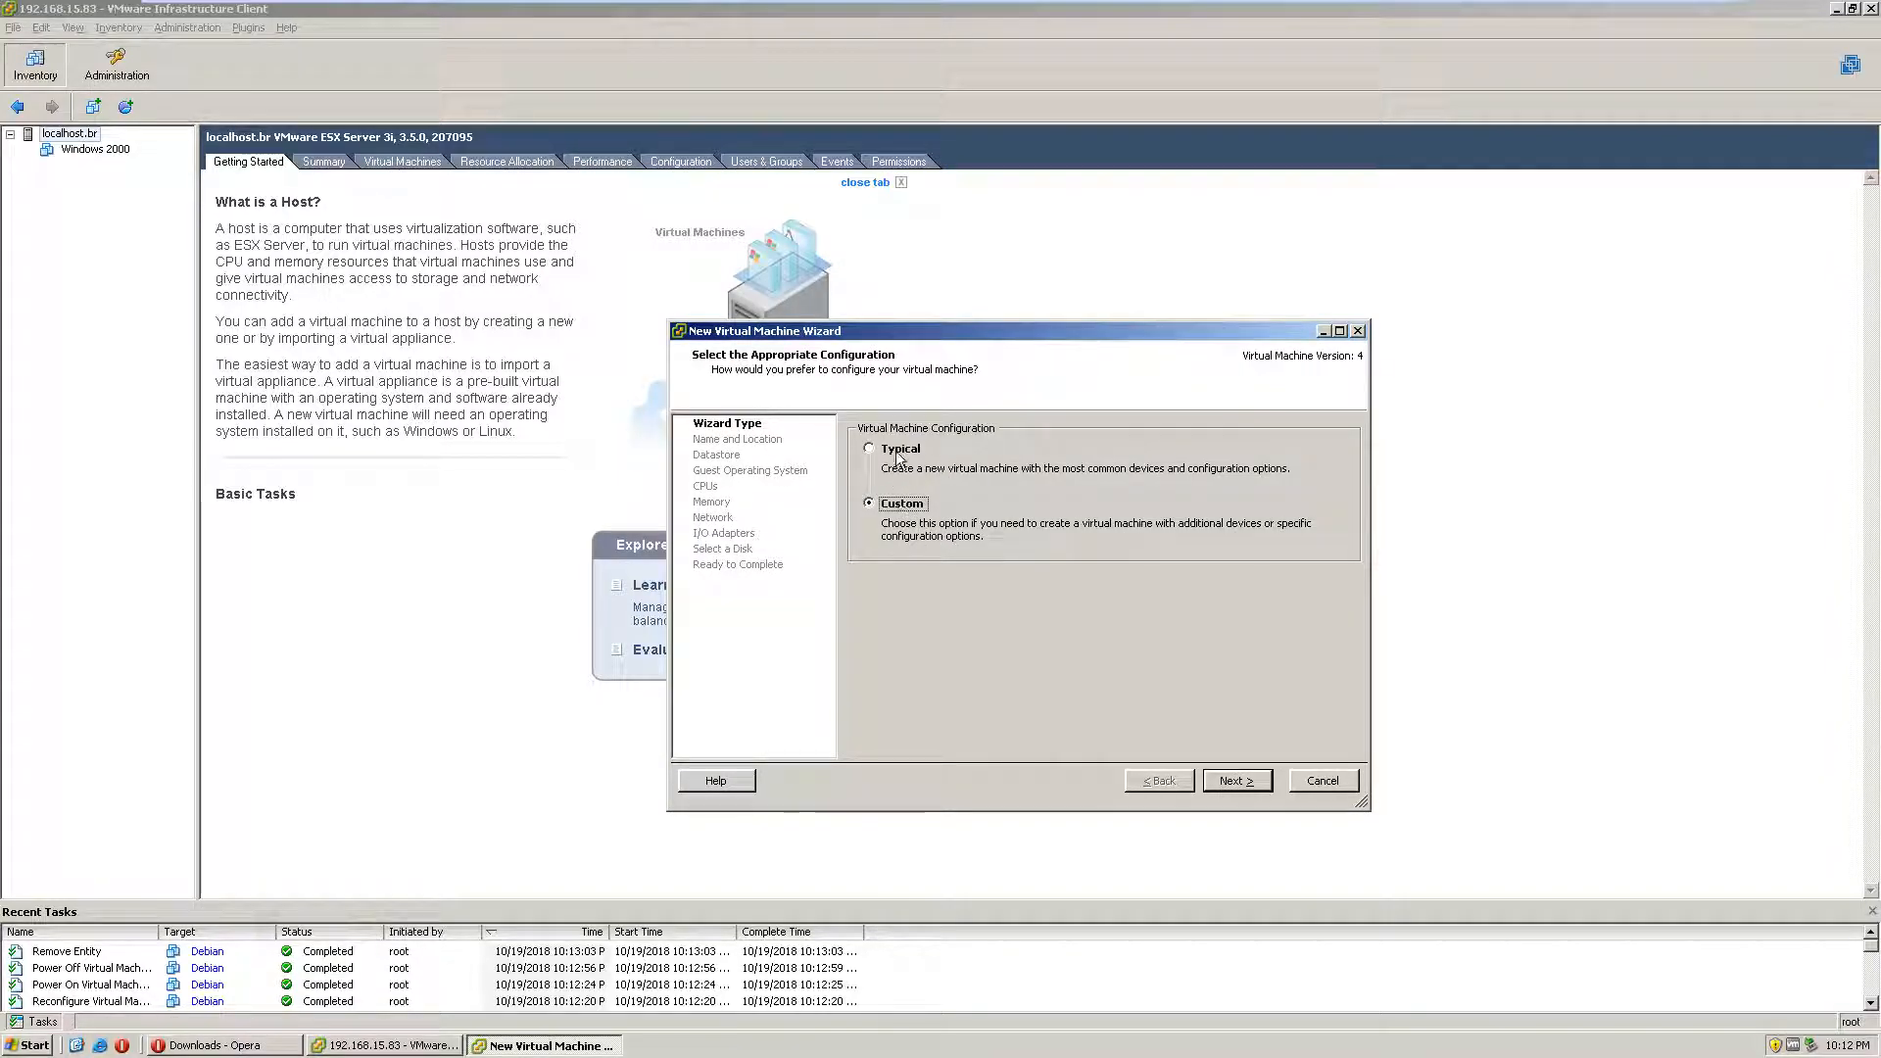
{"action": "left_click", "coordinate": [1234, 781]}
{"action": "left_click", "coordinate": [1141, 781]}
{"action": "left_click", "coordinate": [911, 505]}
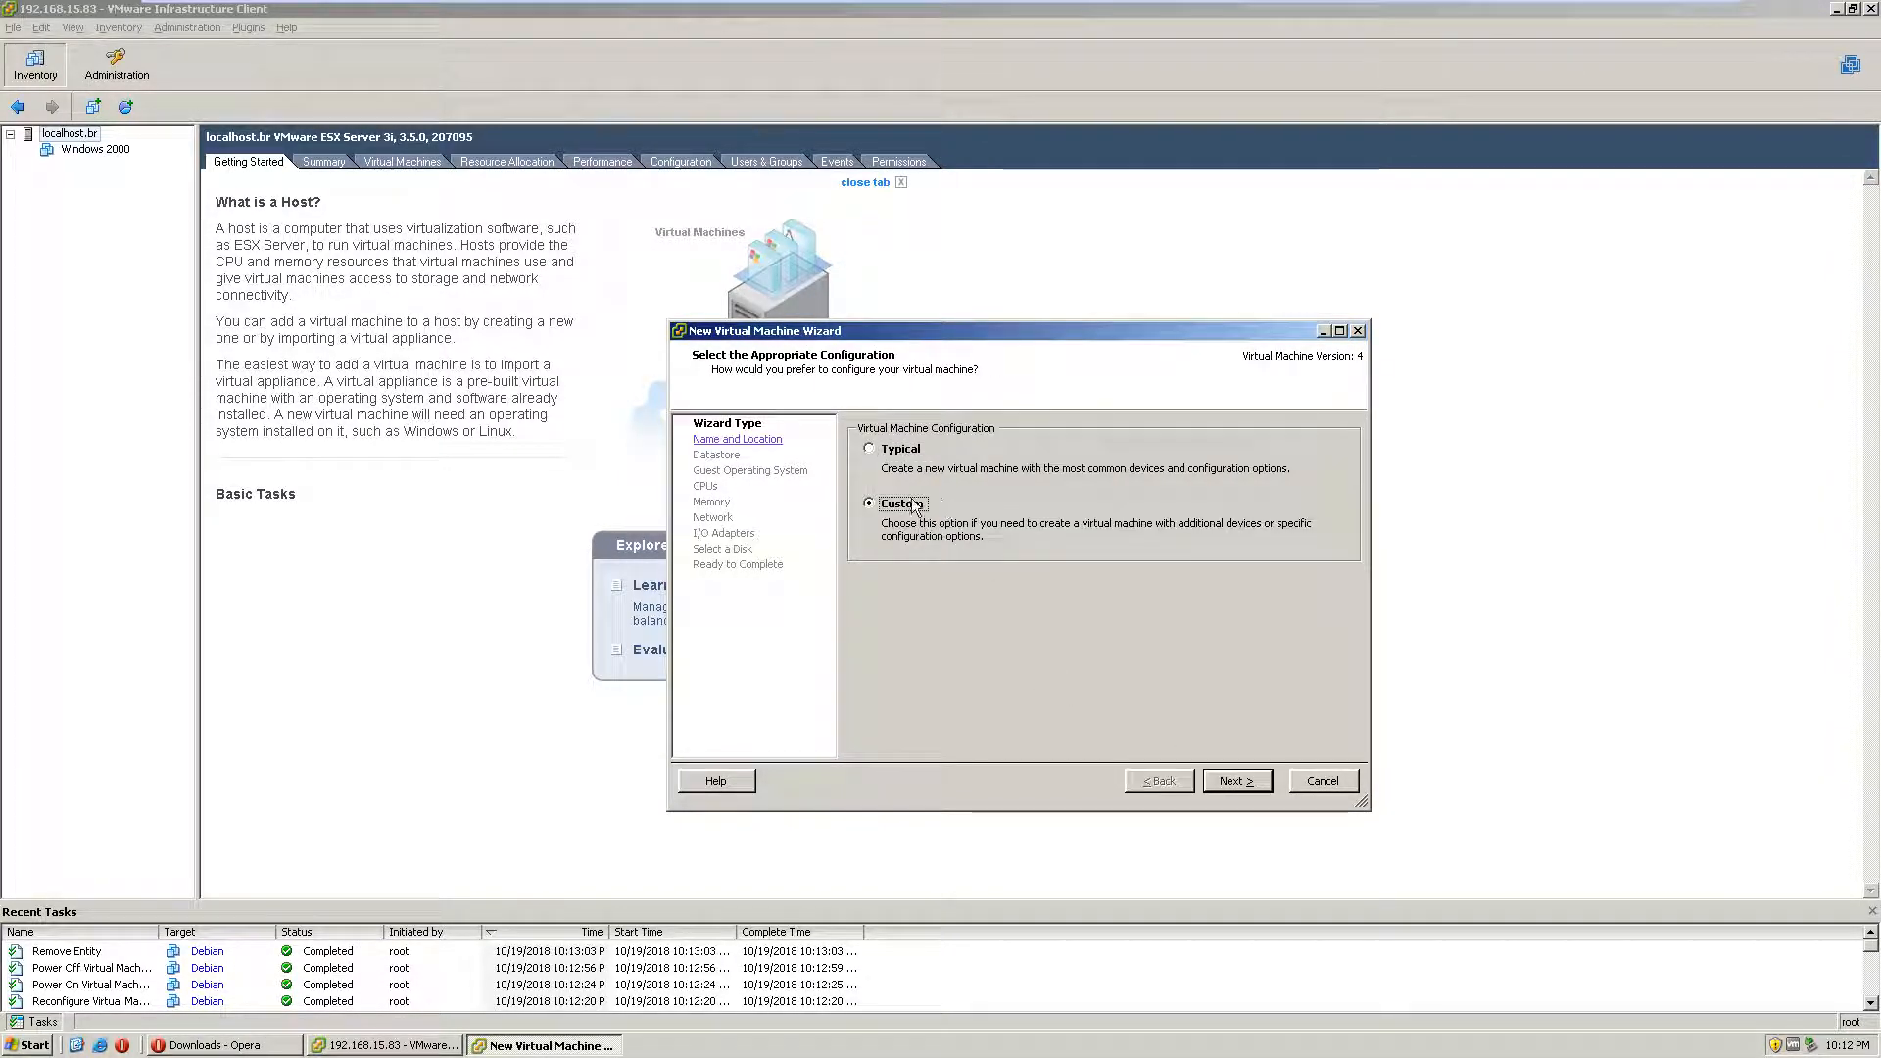
{"action": "left_click", "coordinate": [1259, 785]}
Step: Name the new virtual machine Debian and set its guest operating system to Other (32-bit)
{"action": "type", "text": "Debian"}
{"action": "key", "text": "Return"}
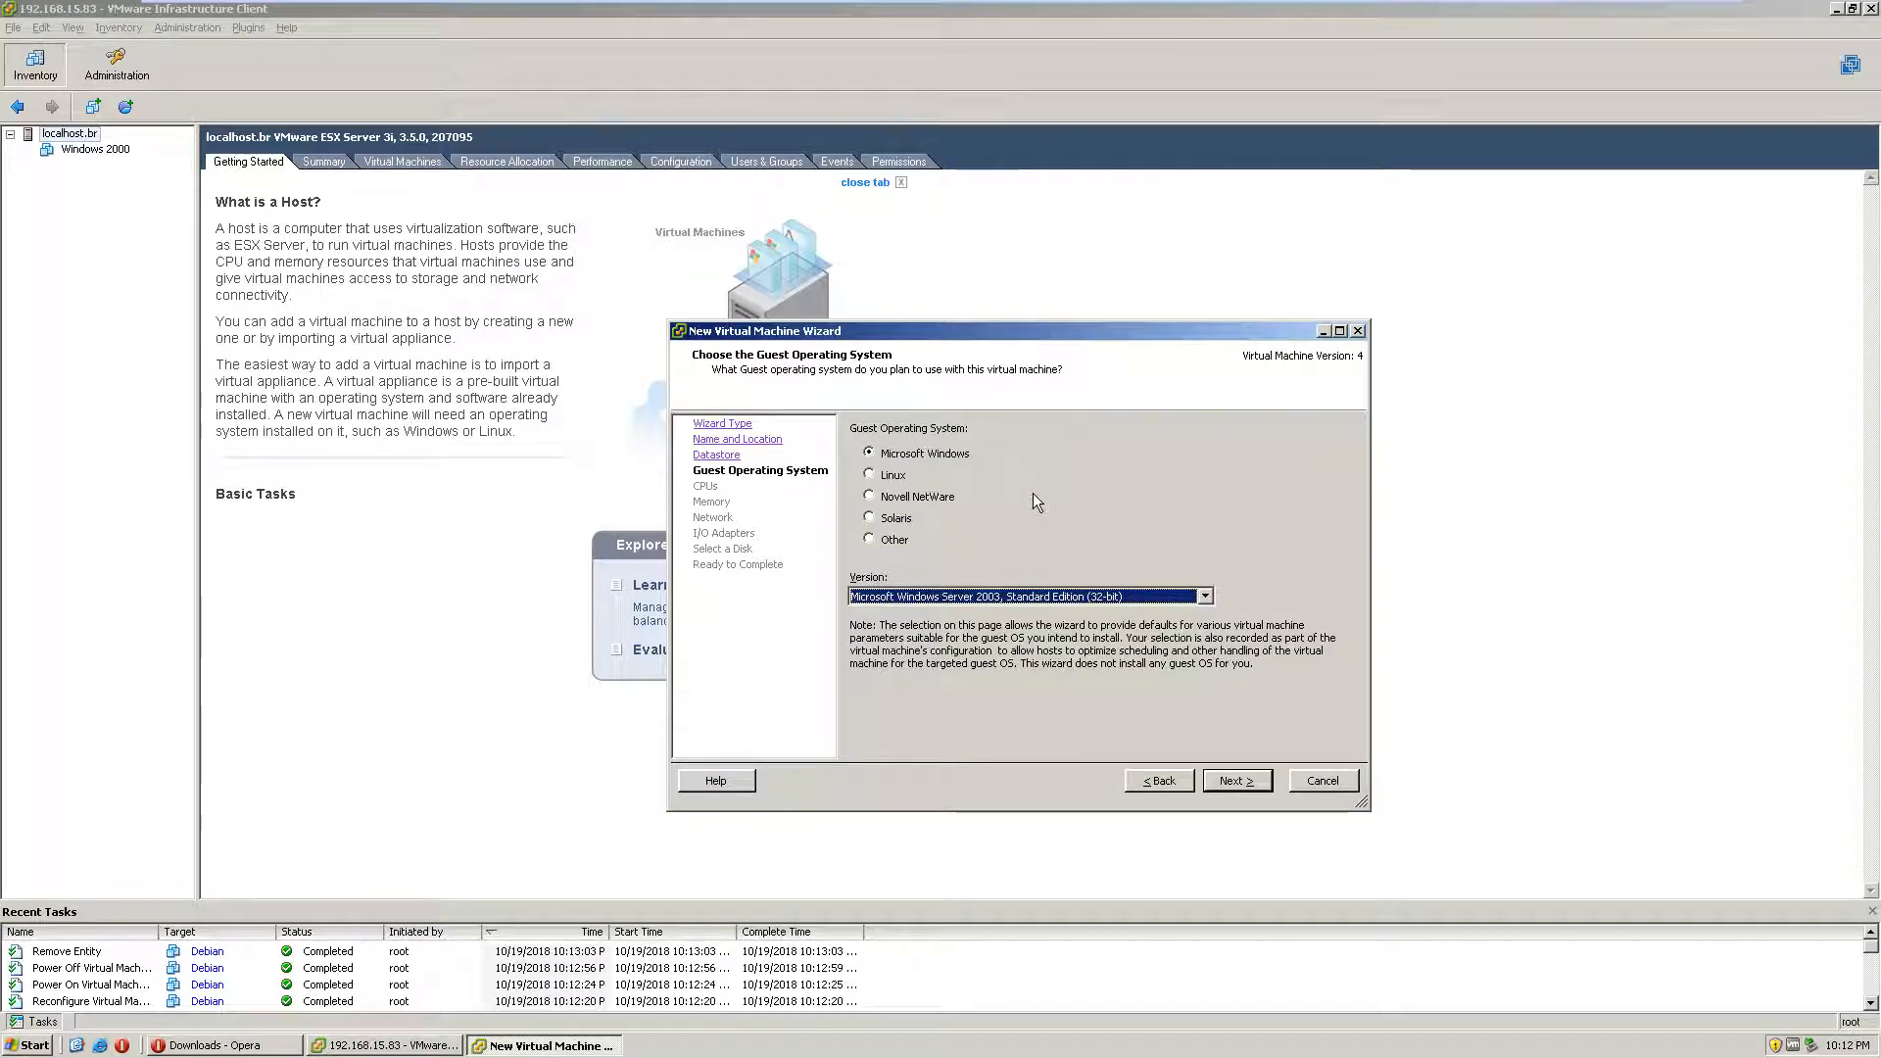
{"action": "left_click", "coordinate": [1075, 595]}
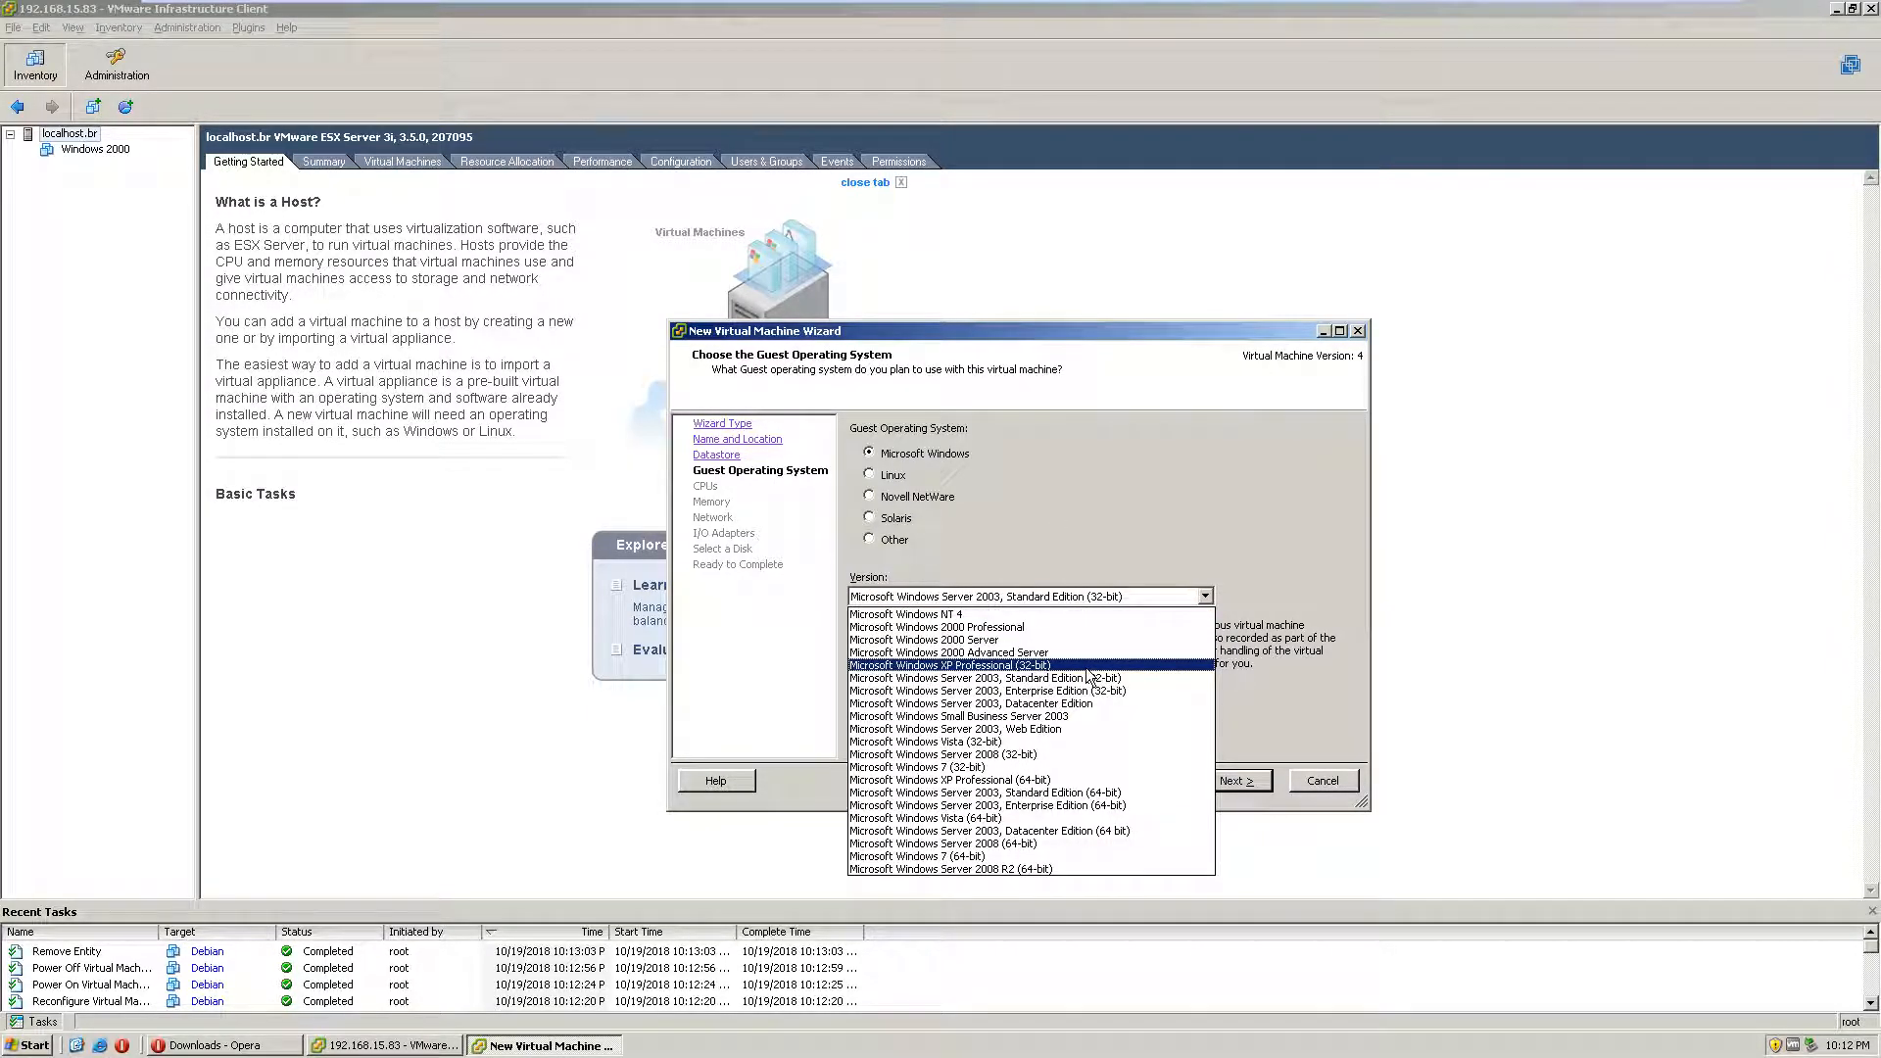
{"action": "left_click", "coordinate": [893, 487]}
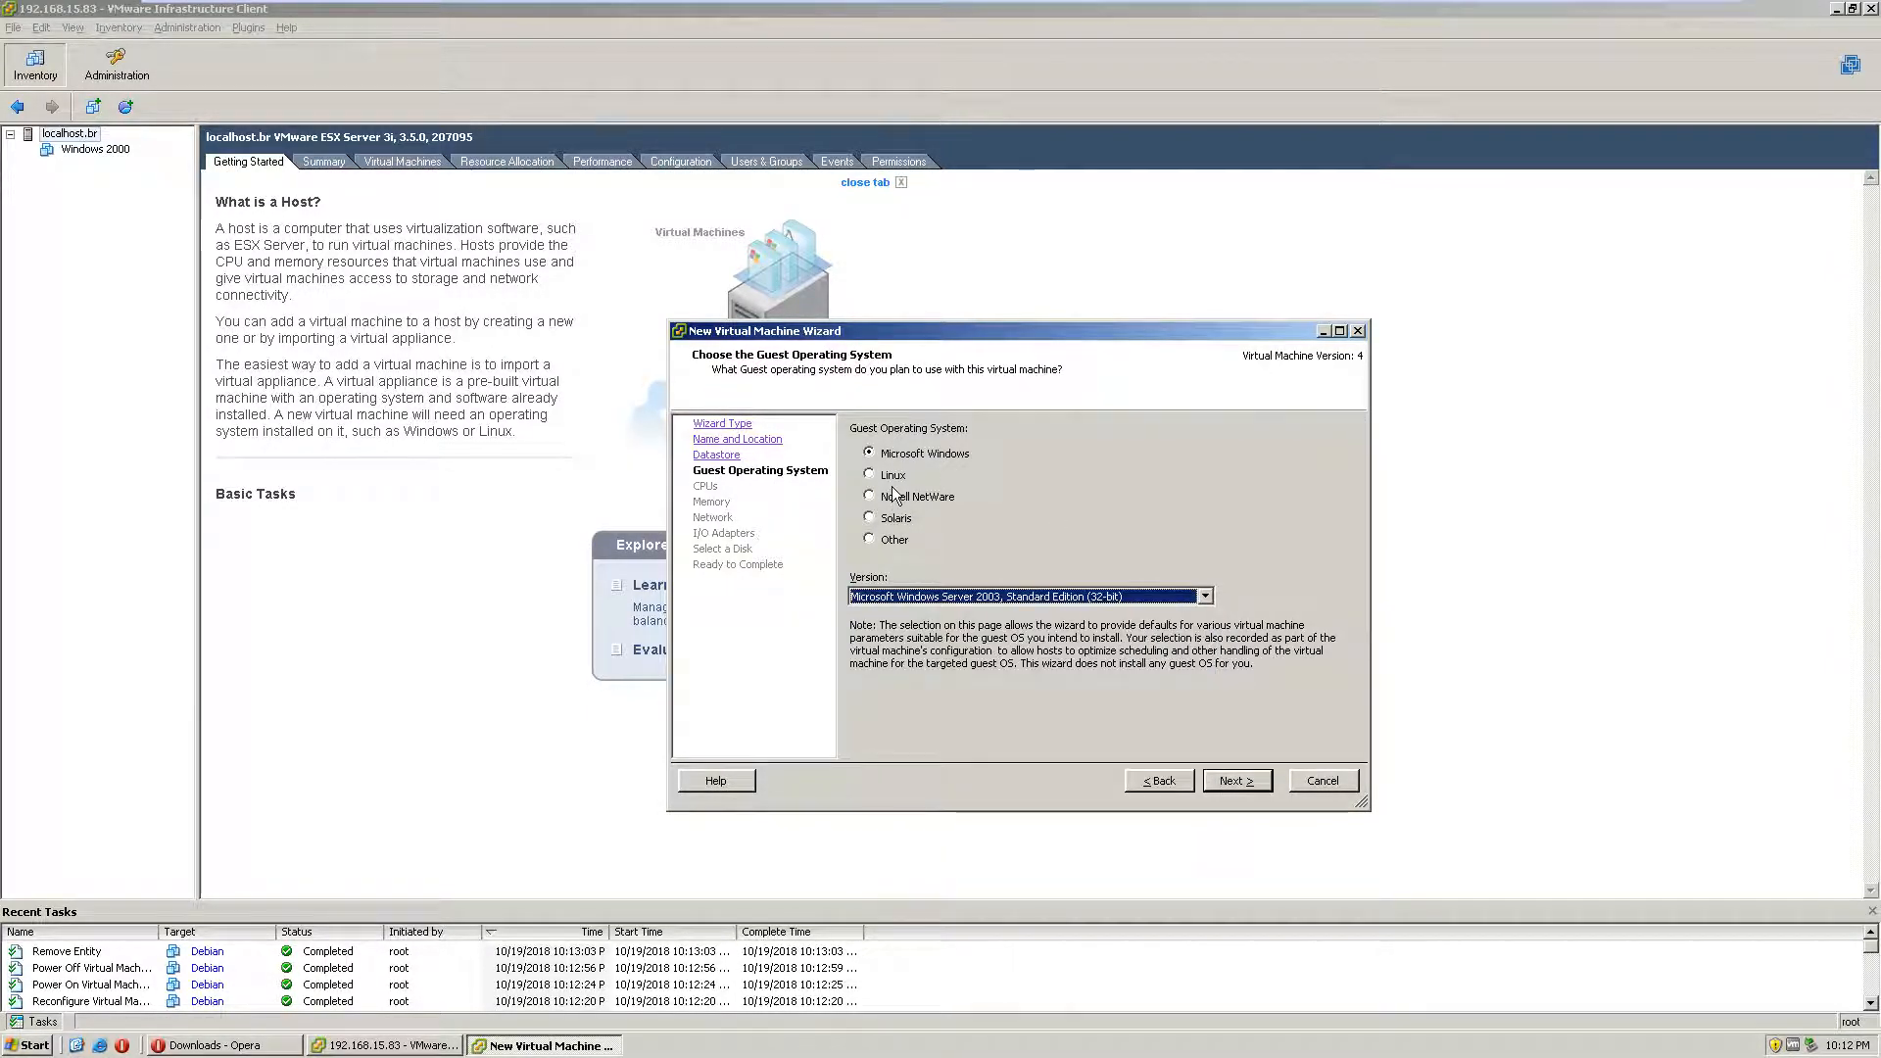
{"action": "left_click", "coordinate": [869, 539]}
{"action": "left_click", "coordinate": [941, 596]}
{"action": "left_click", "coordinate": [949, 632]}
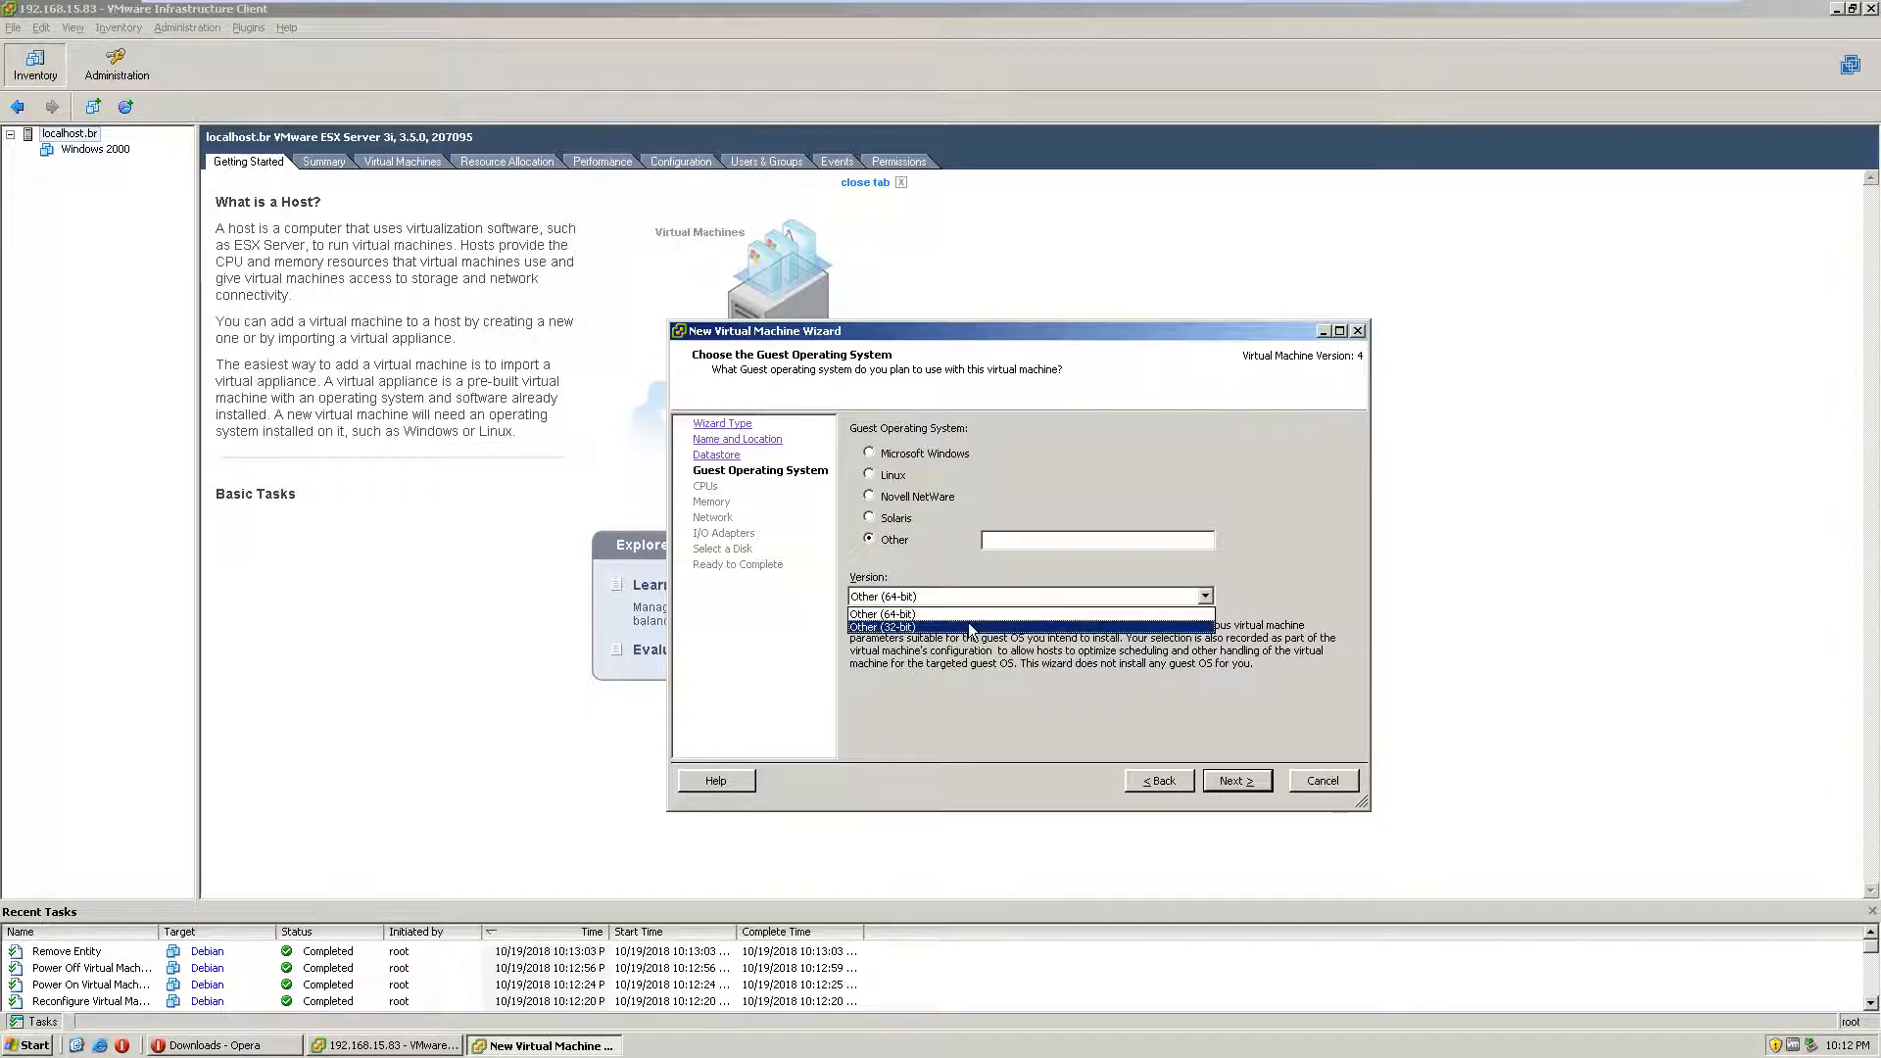
{"action": "left_click", "coordinate": [1235, 783]}
Step: Give the new virtual machine 2 virtual CPUs
{"action": "left_click", "coordinate": [1092, 439]}
{"action": "left_click", "coordinate": [1067, 472]}
{"action": "left_click", "coordinate": [1092, 440]}
{"action": "left_click", "coordinate": [1077, 471]}
{"action": "left_click", "coordinate": [1235, 780]}
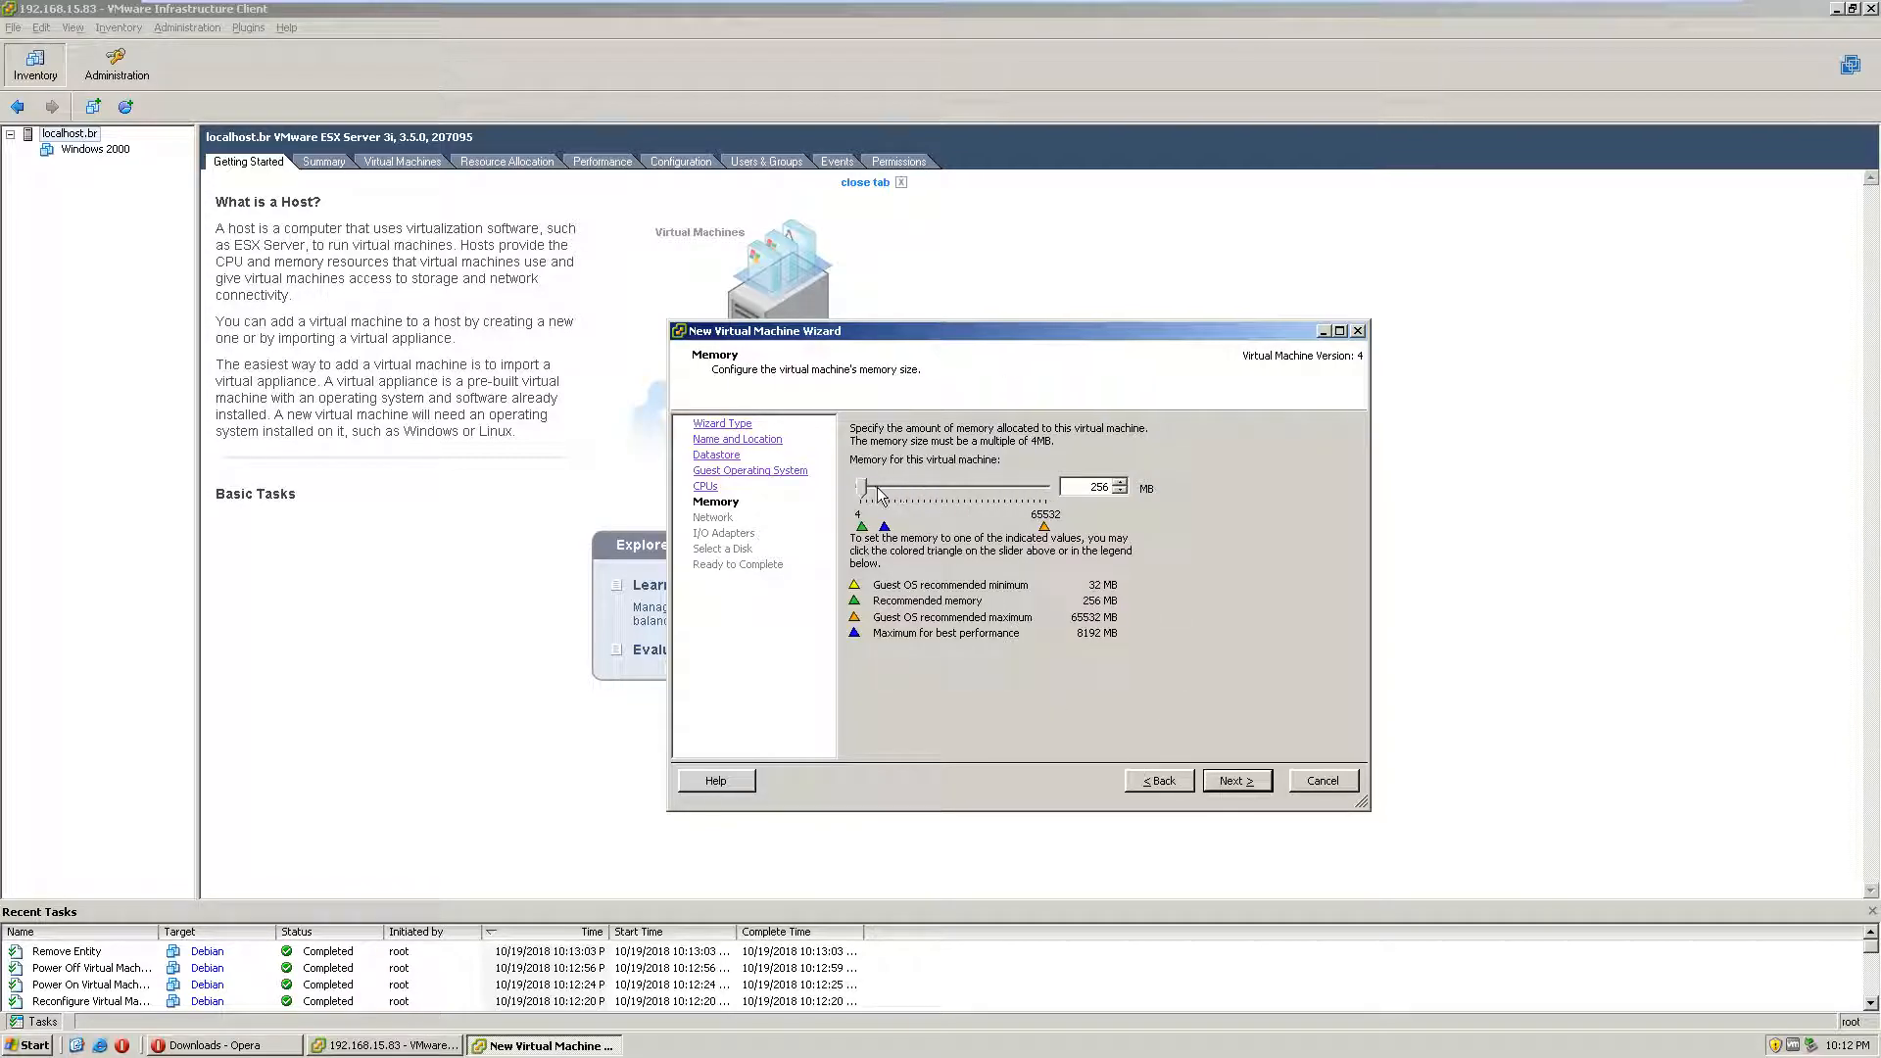
Step: Accept 256 MB of memory and one VM Network NIC, and use the BusLogic SCSI adapter
{"action": "left_click", "coordinate": [1218, 776]}
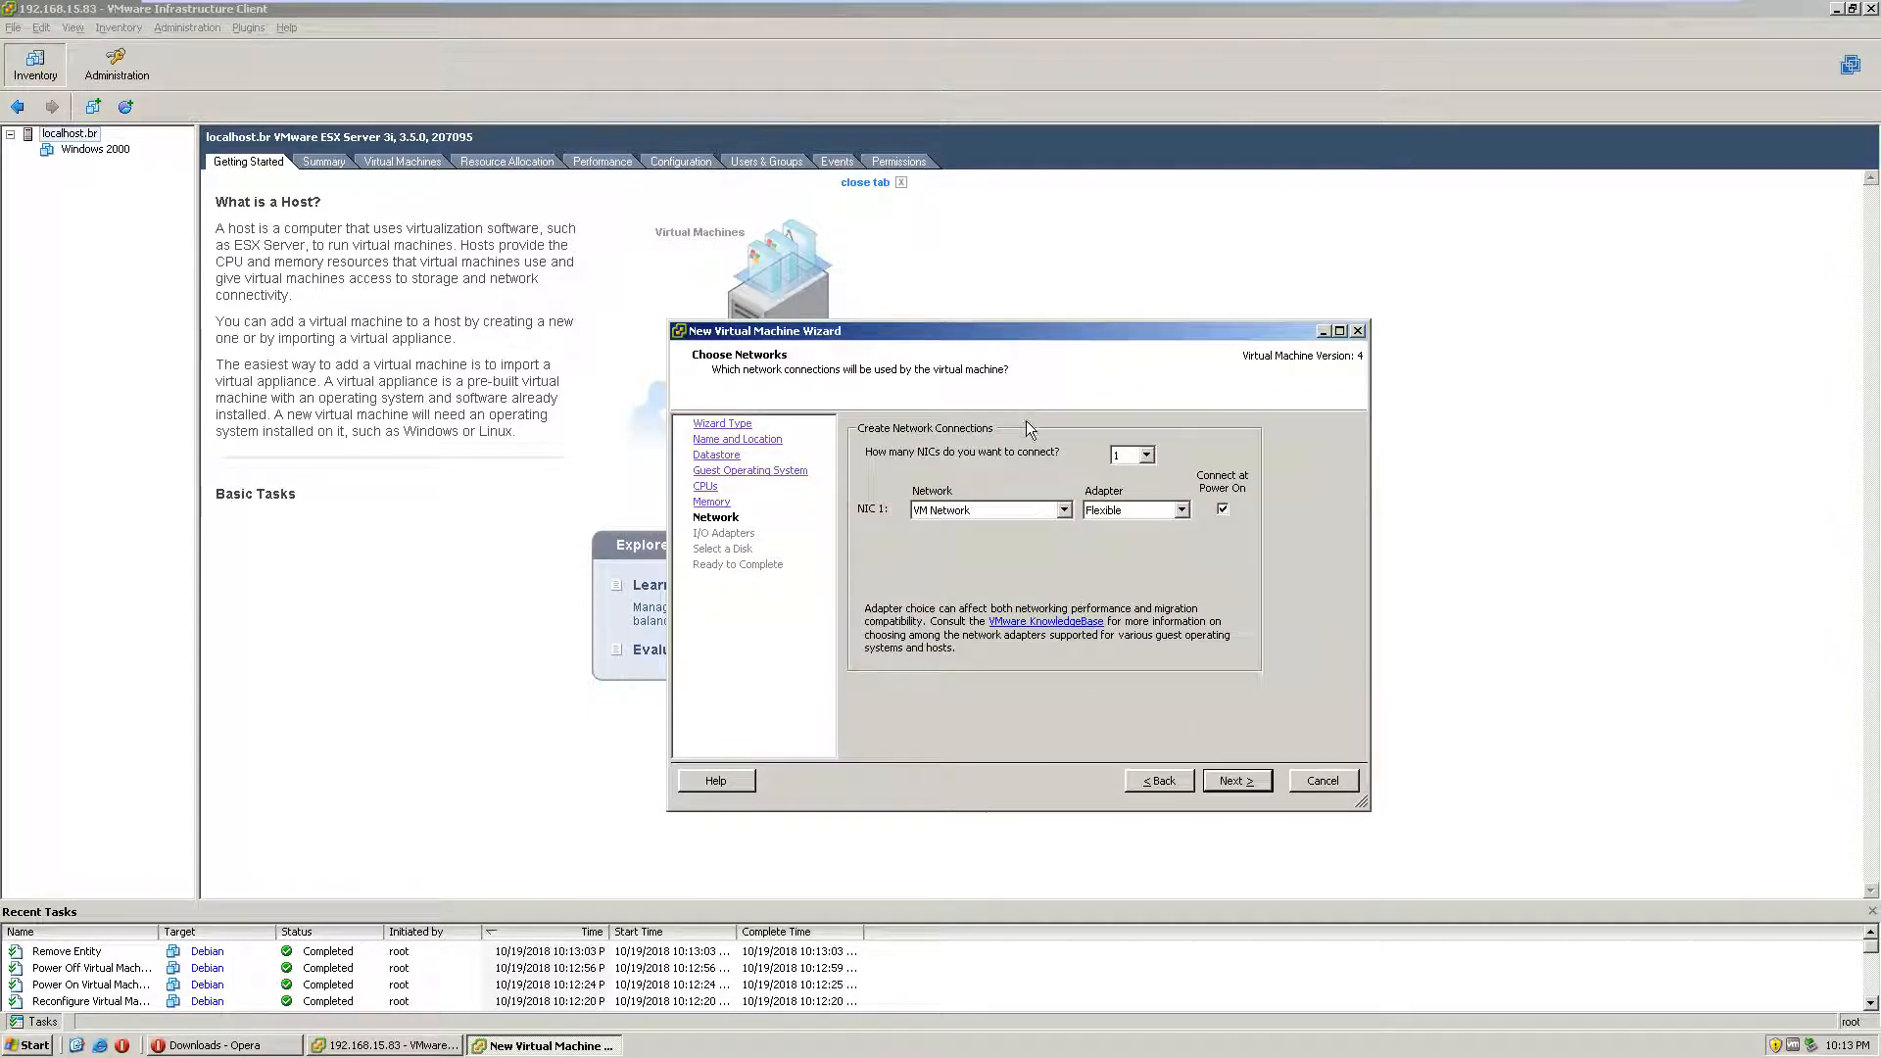
{"action": "left_click", "coordinate": [1215, 780]}
{"action": "left_click", "coordinate": [971, 480]}
{"action": "left_click", "coordinate": [1236, 780]}
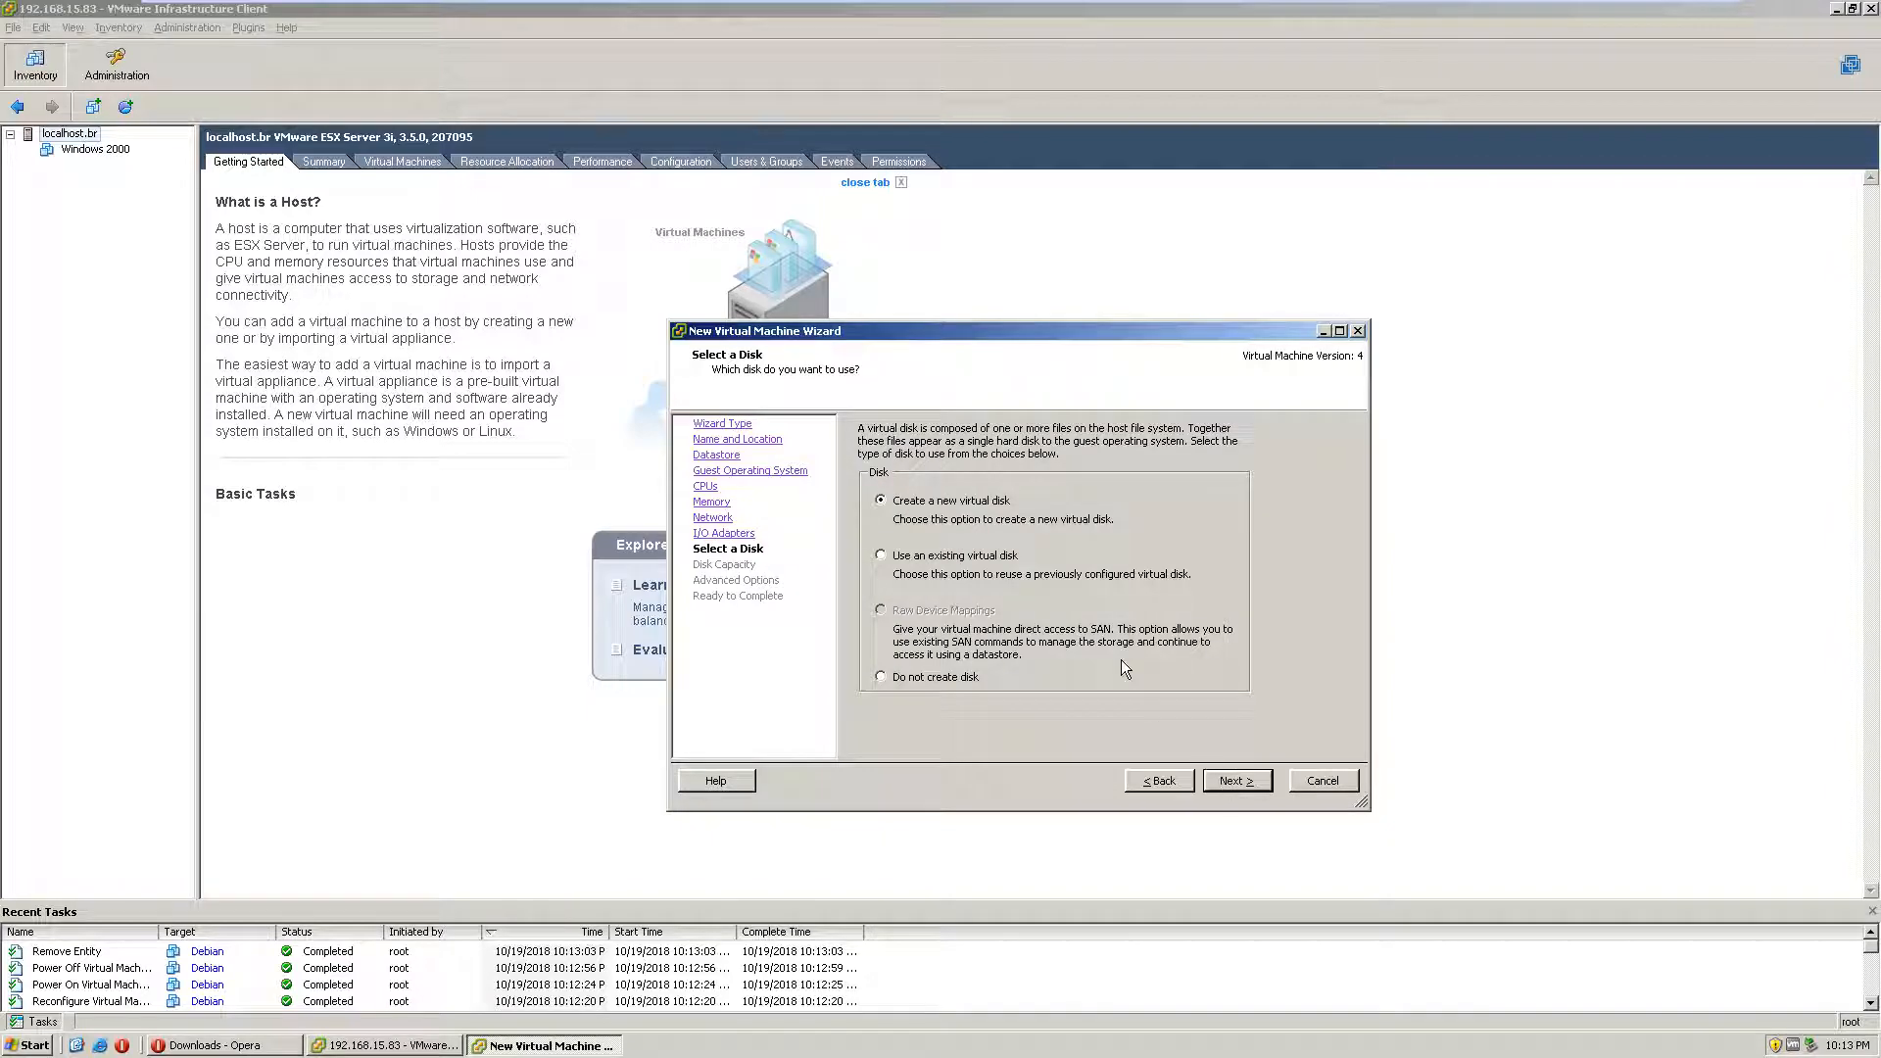
Step: Create a new 3 GB virtual disk stored with the machine on SCSI (0:0), and finish the virtual machine
{"action": "left_click", "coordinate": [1232, 780]}
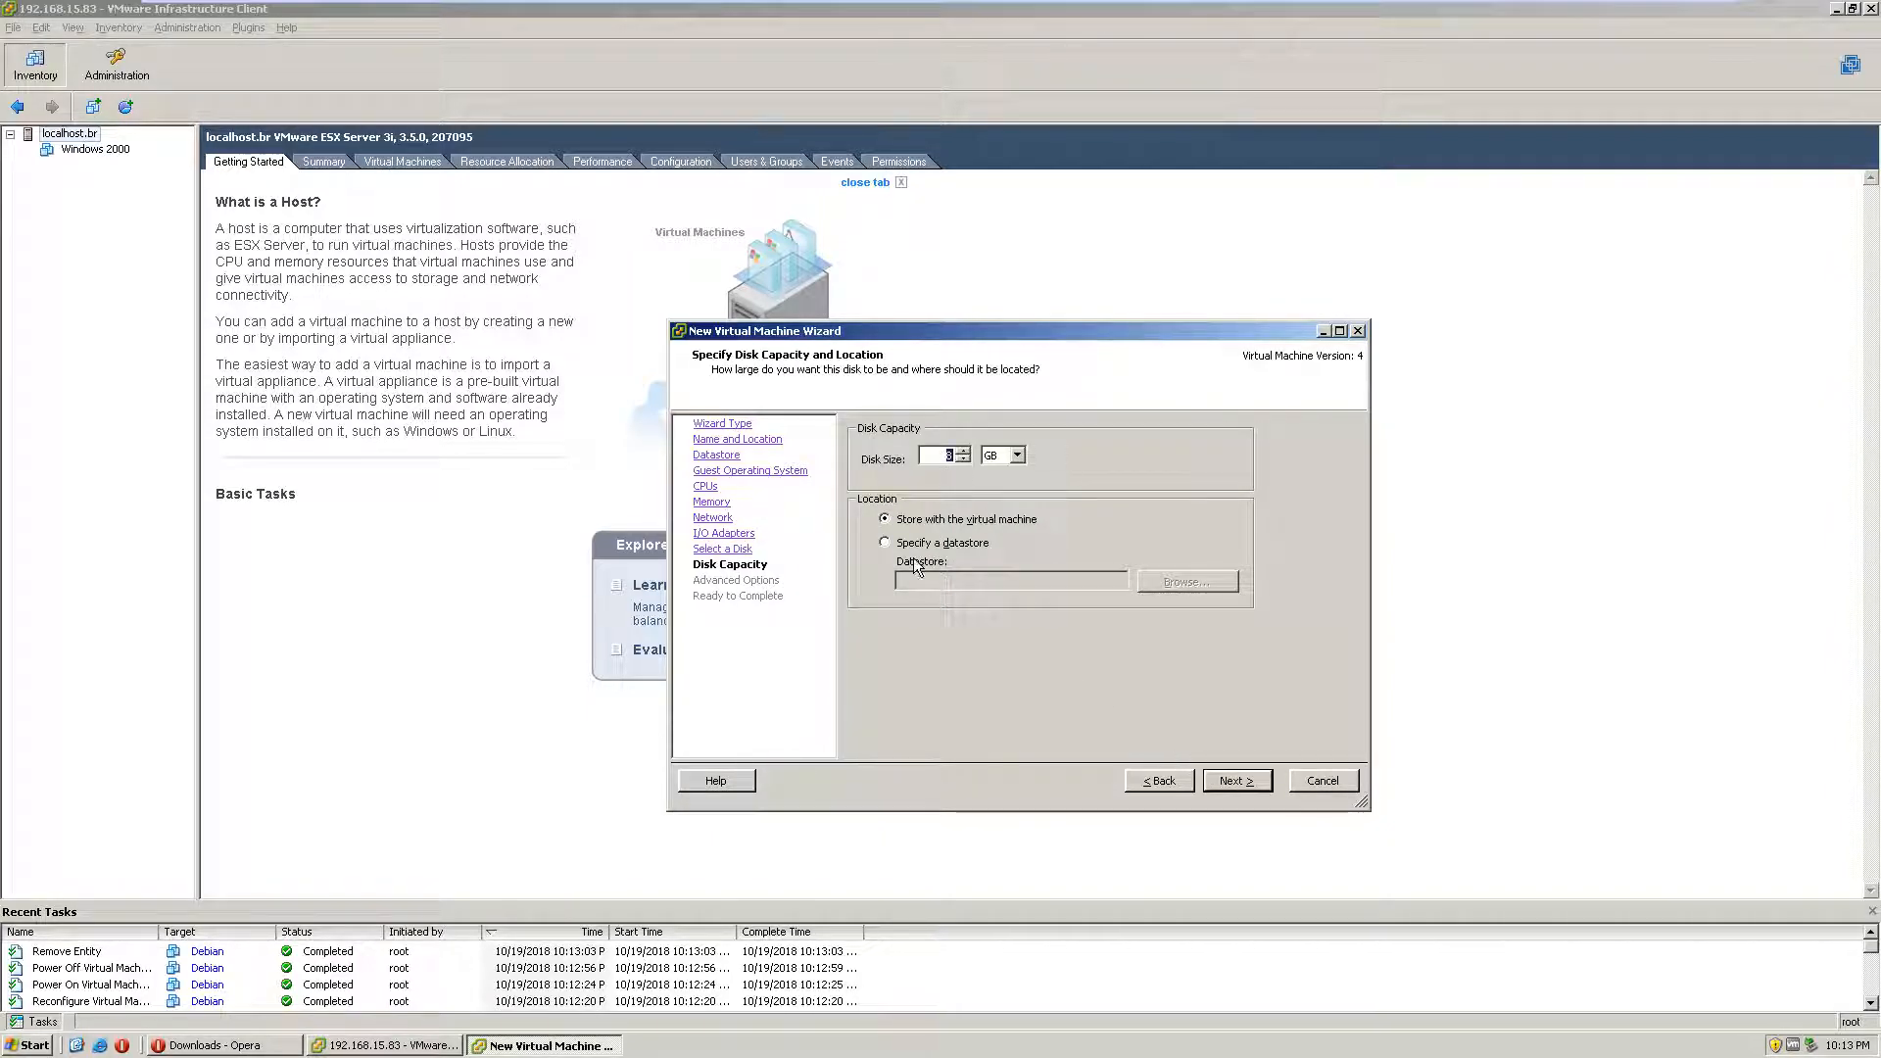
{"action": "left_click", "coordinate": [938, 456]}
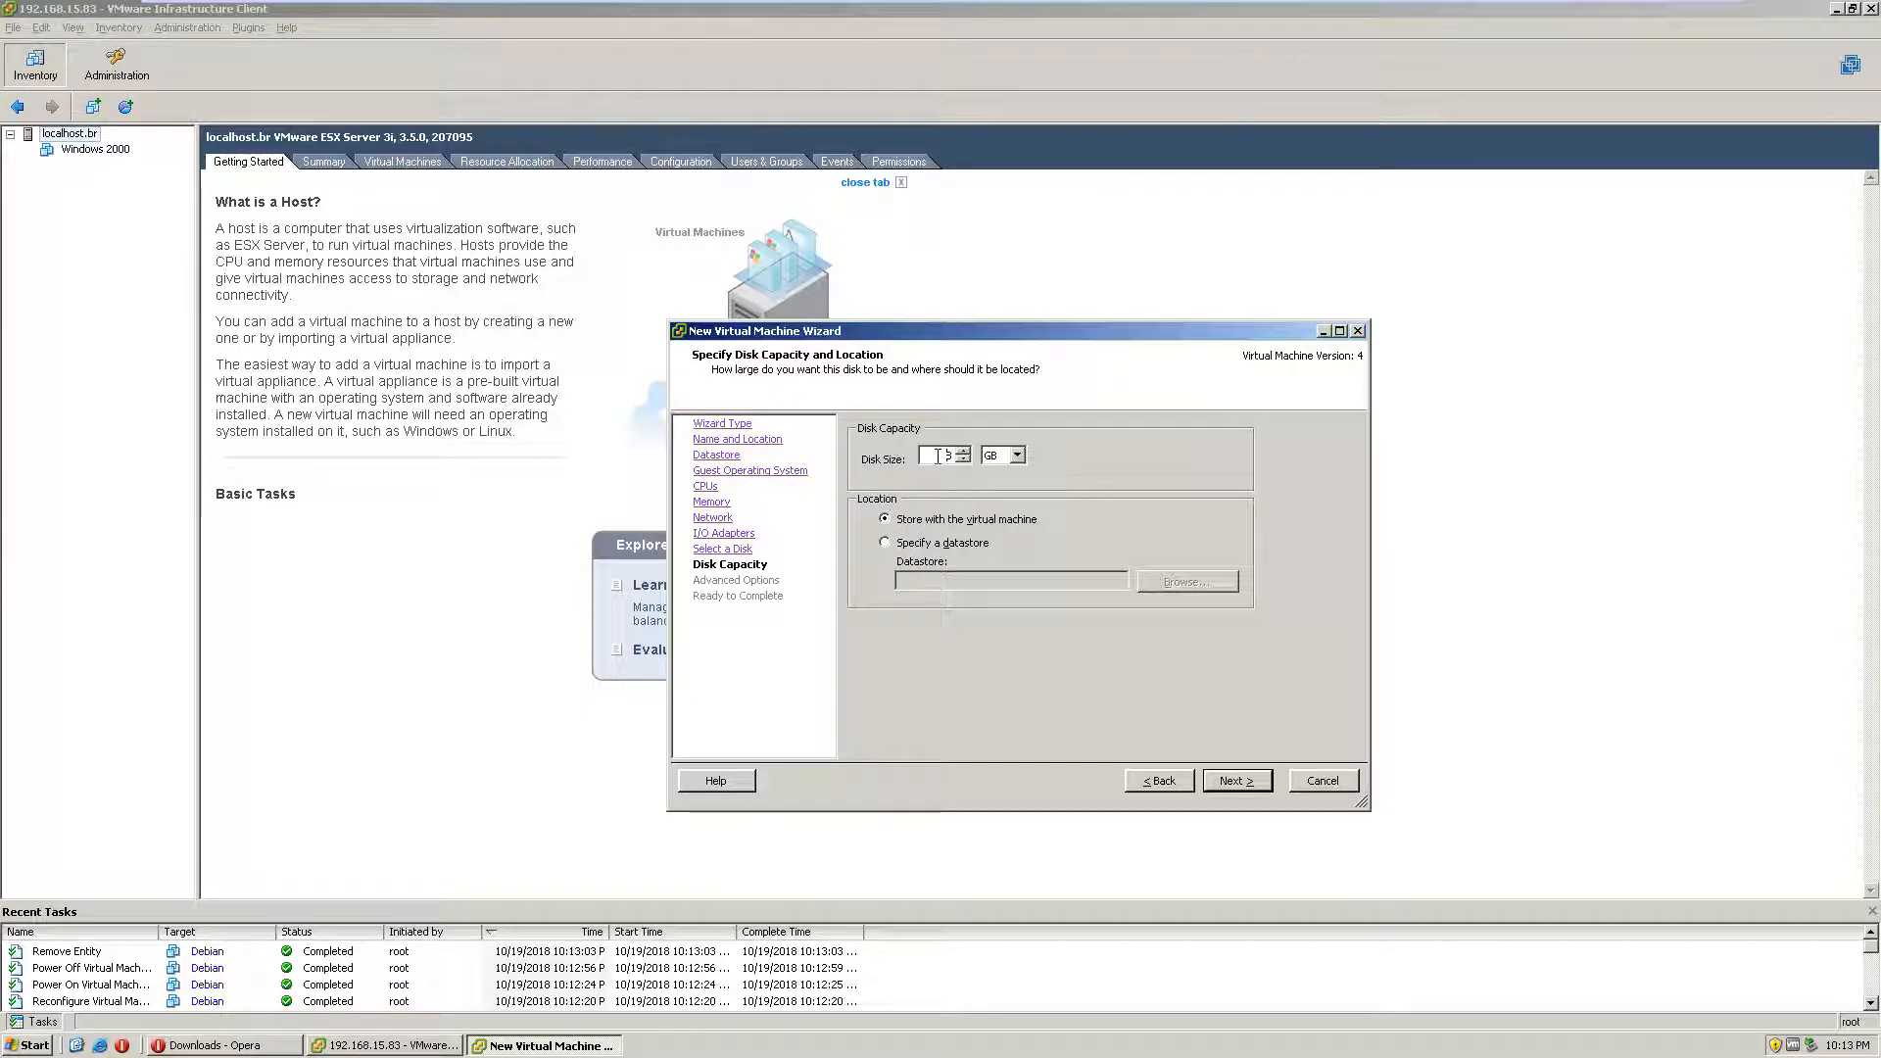
{"action": "type", "text": "3"}
{"action": "left_click_drag", "start_coordinate": [941, 452], "coordinate": [1143, 521]}
{"action": "type", "text": "3"}
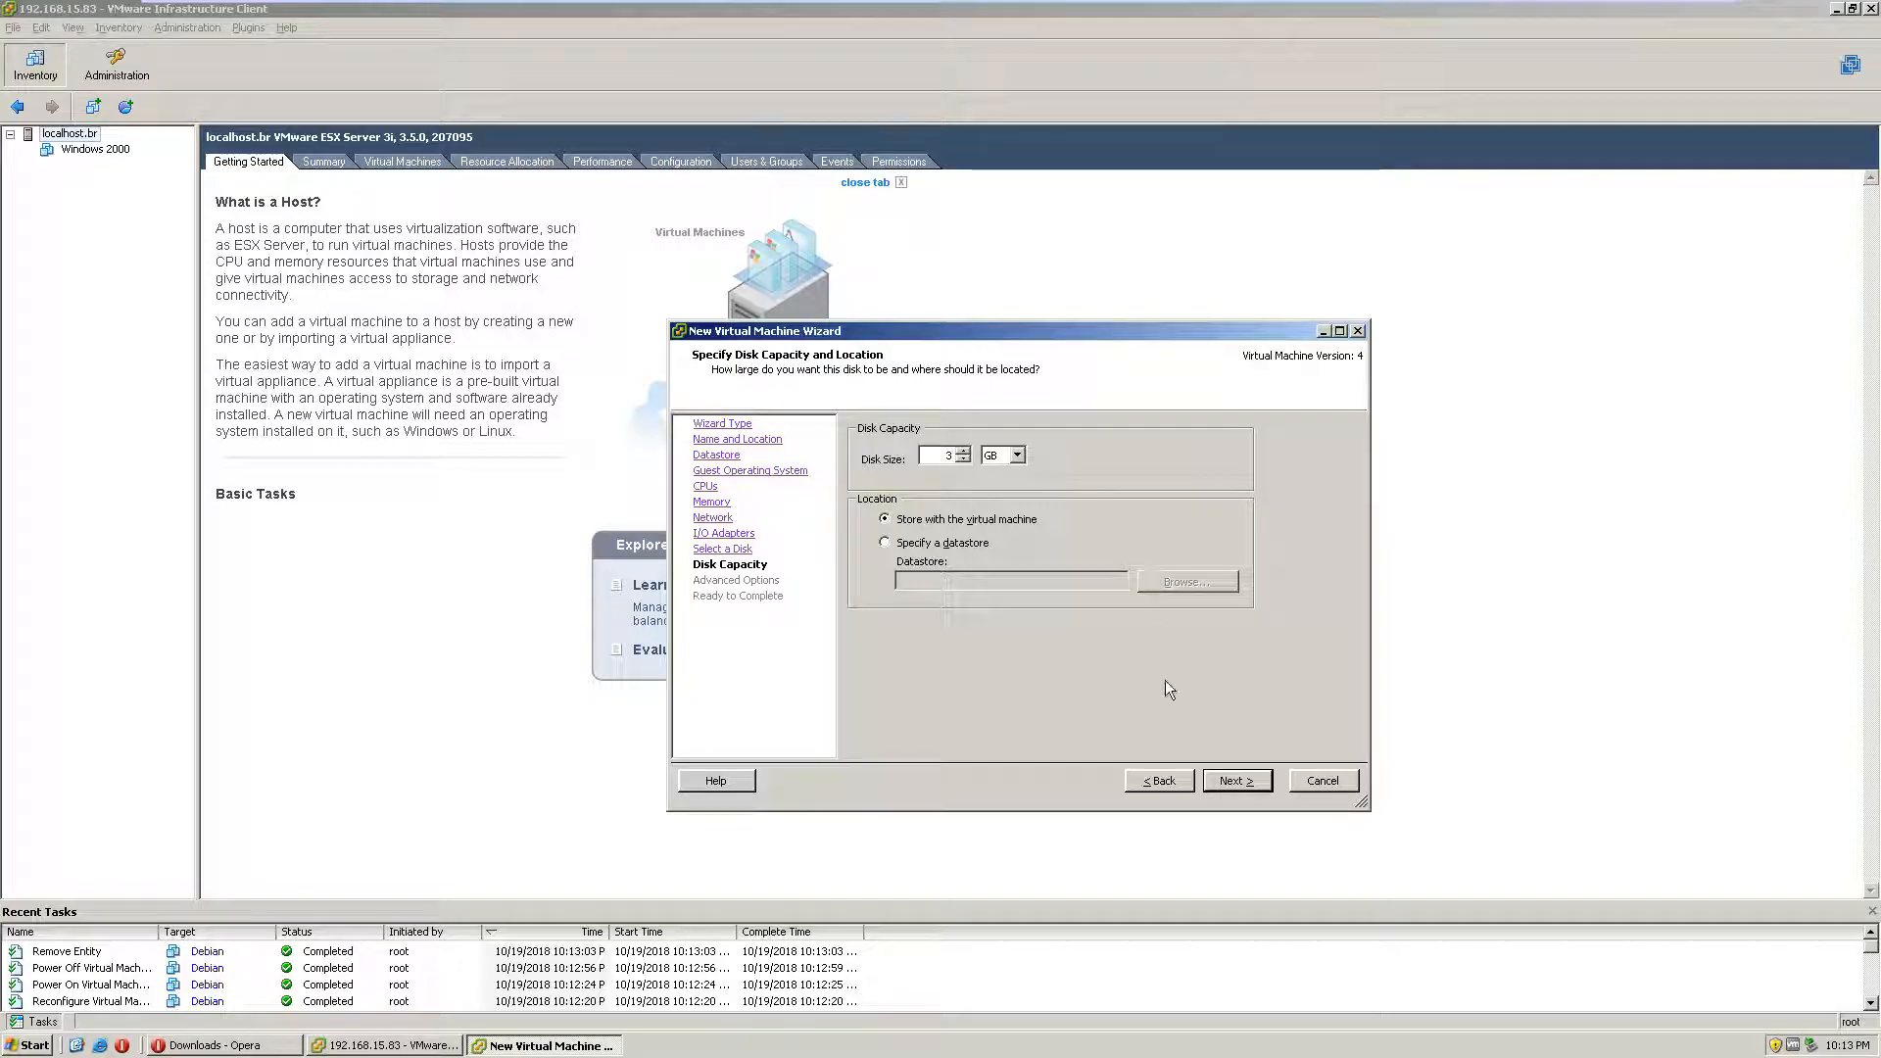
{"action": "left_click", "coordinate": [1237, 781]}
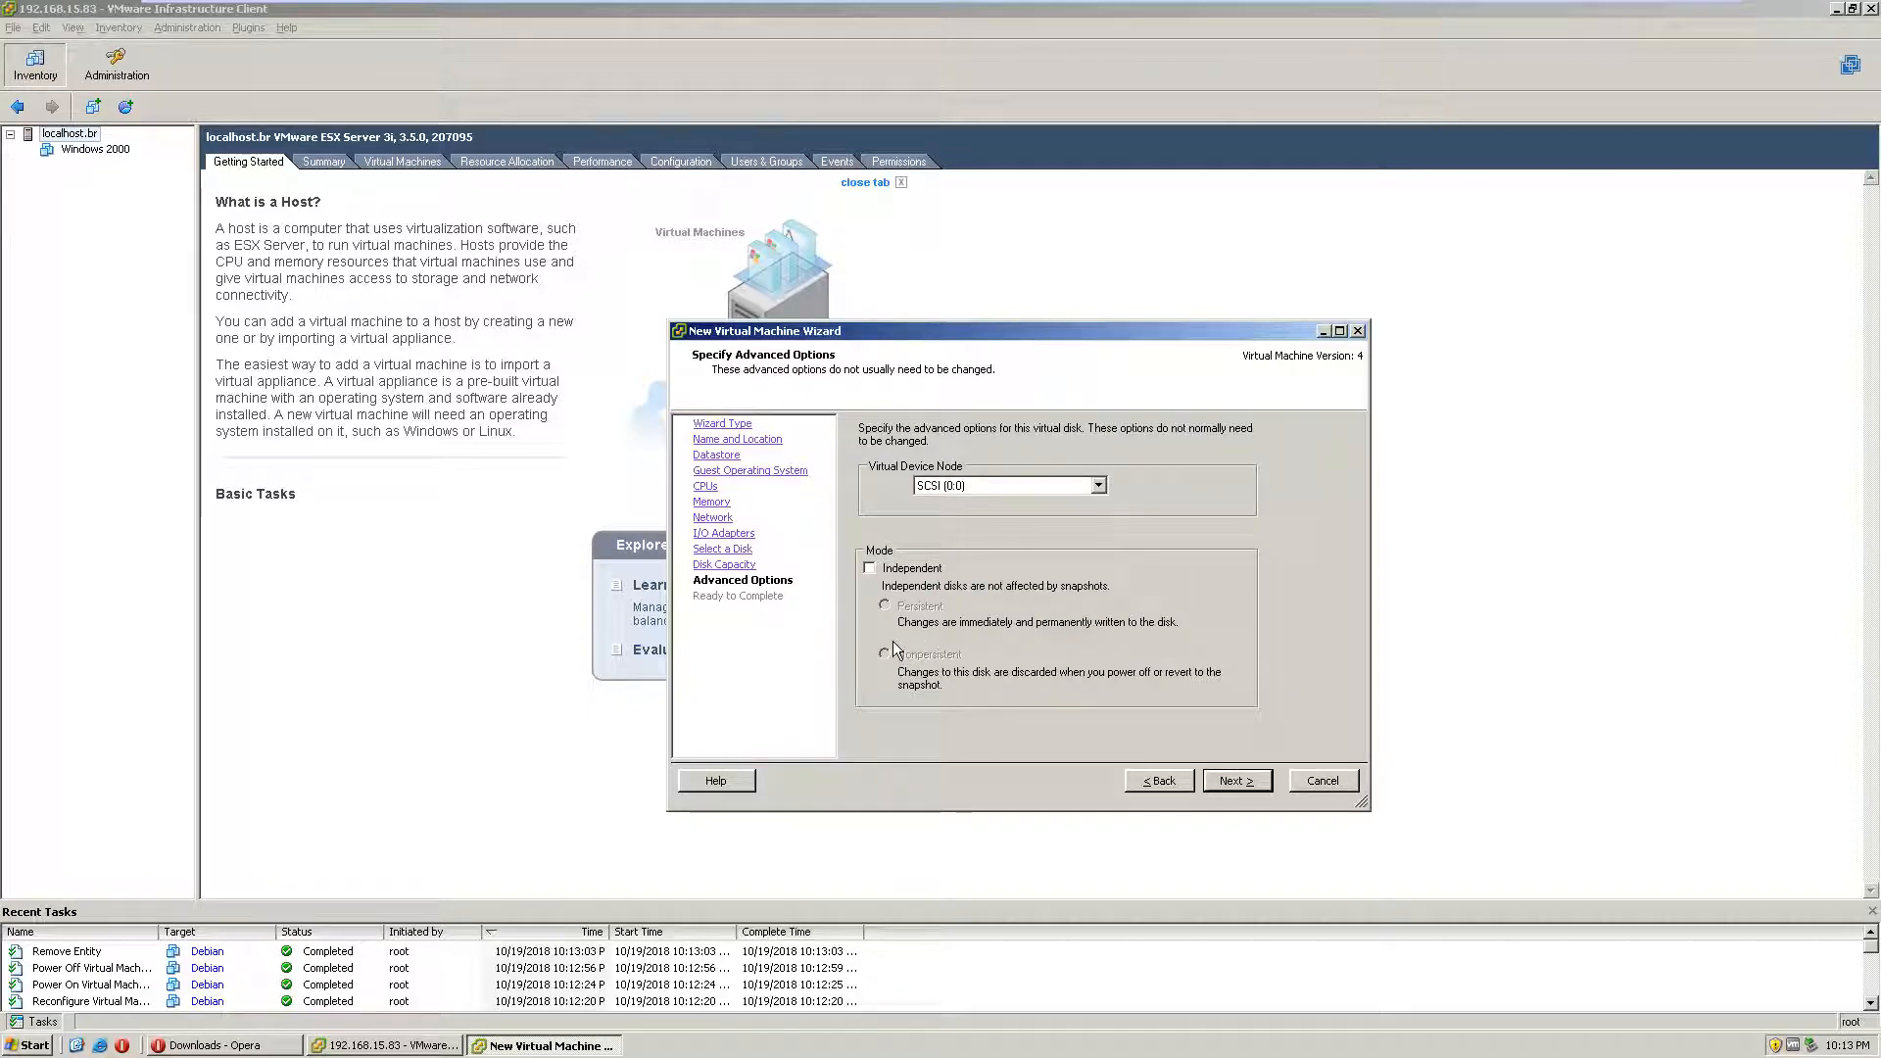
{"action": "left_click", "coordinate": [1233, 776]}
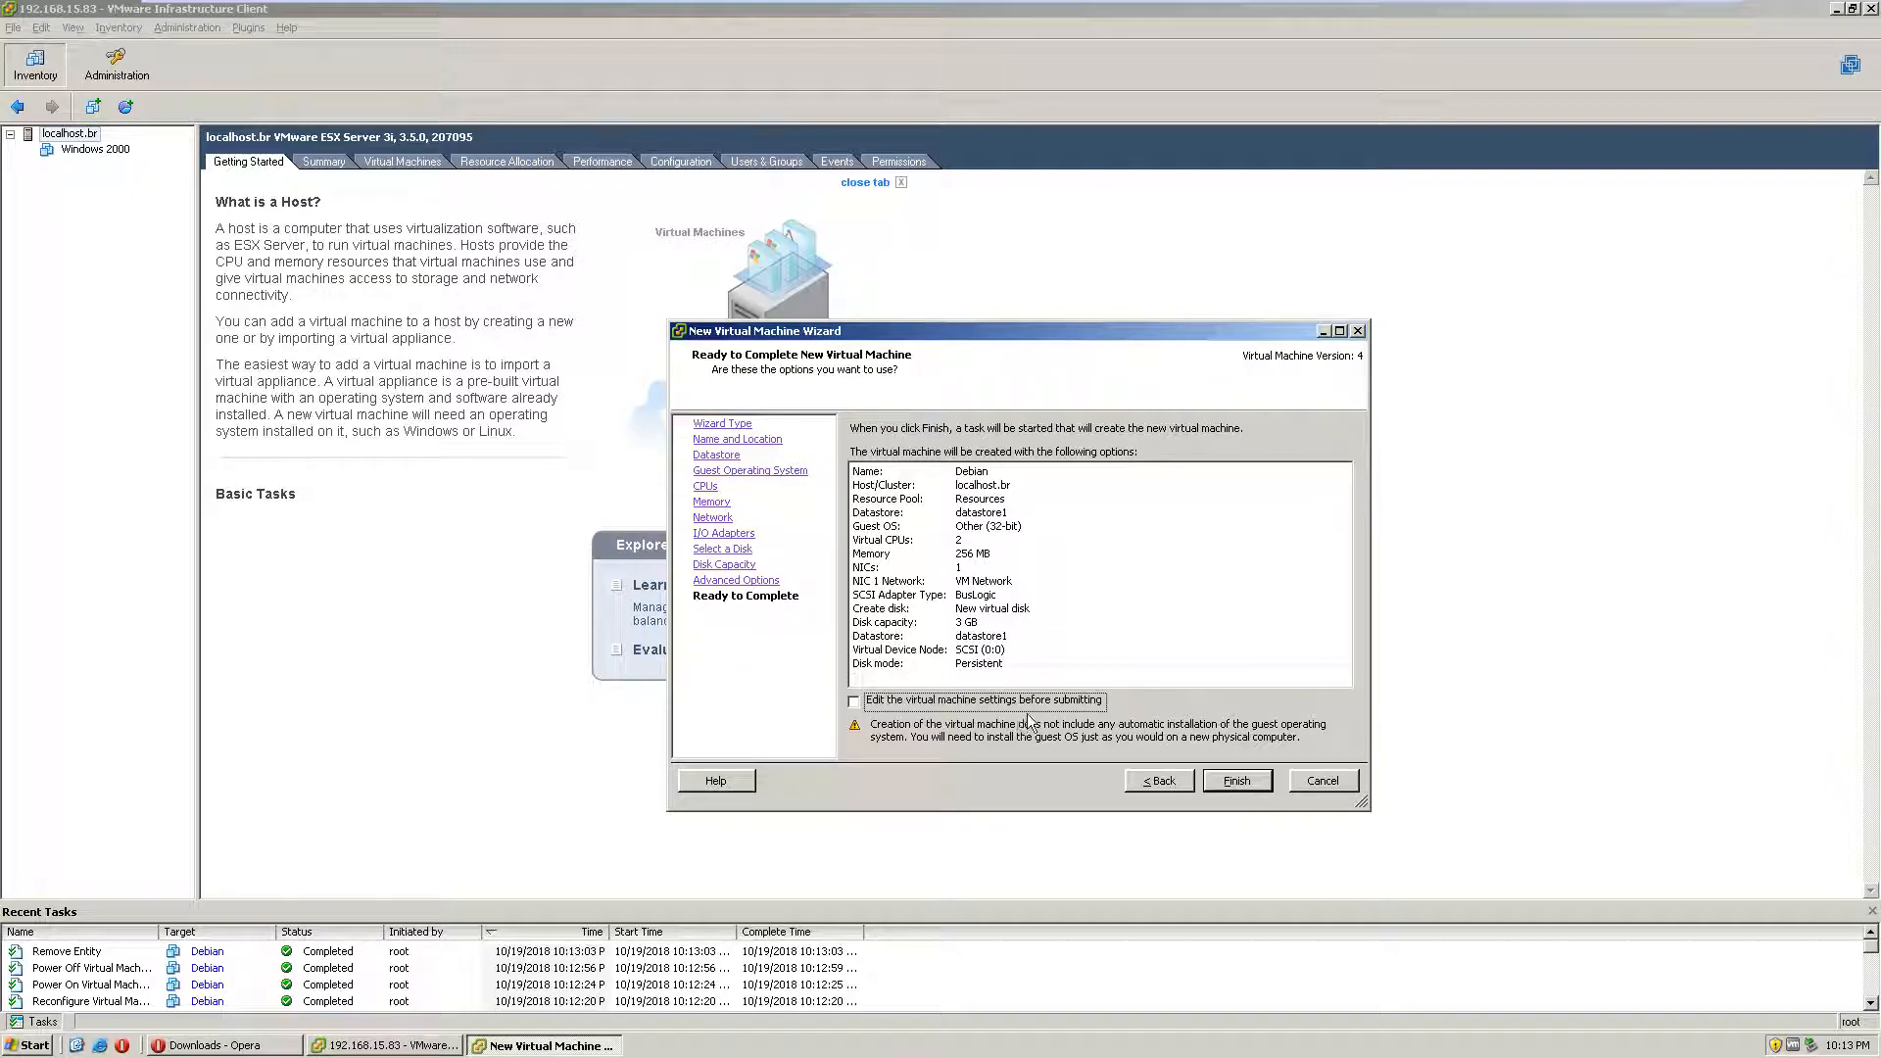
{"action": "left_click", "coordinate": [1242, 783]}
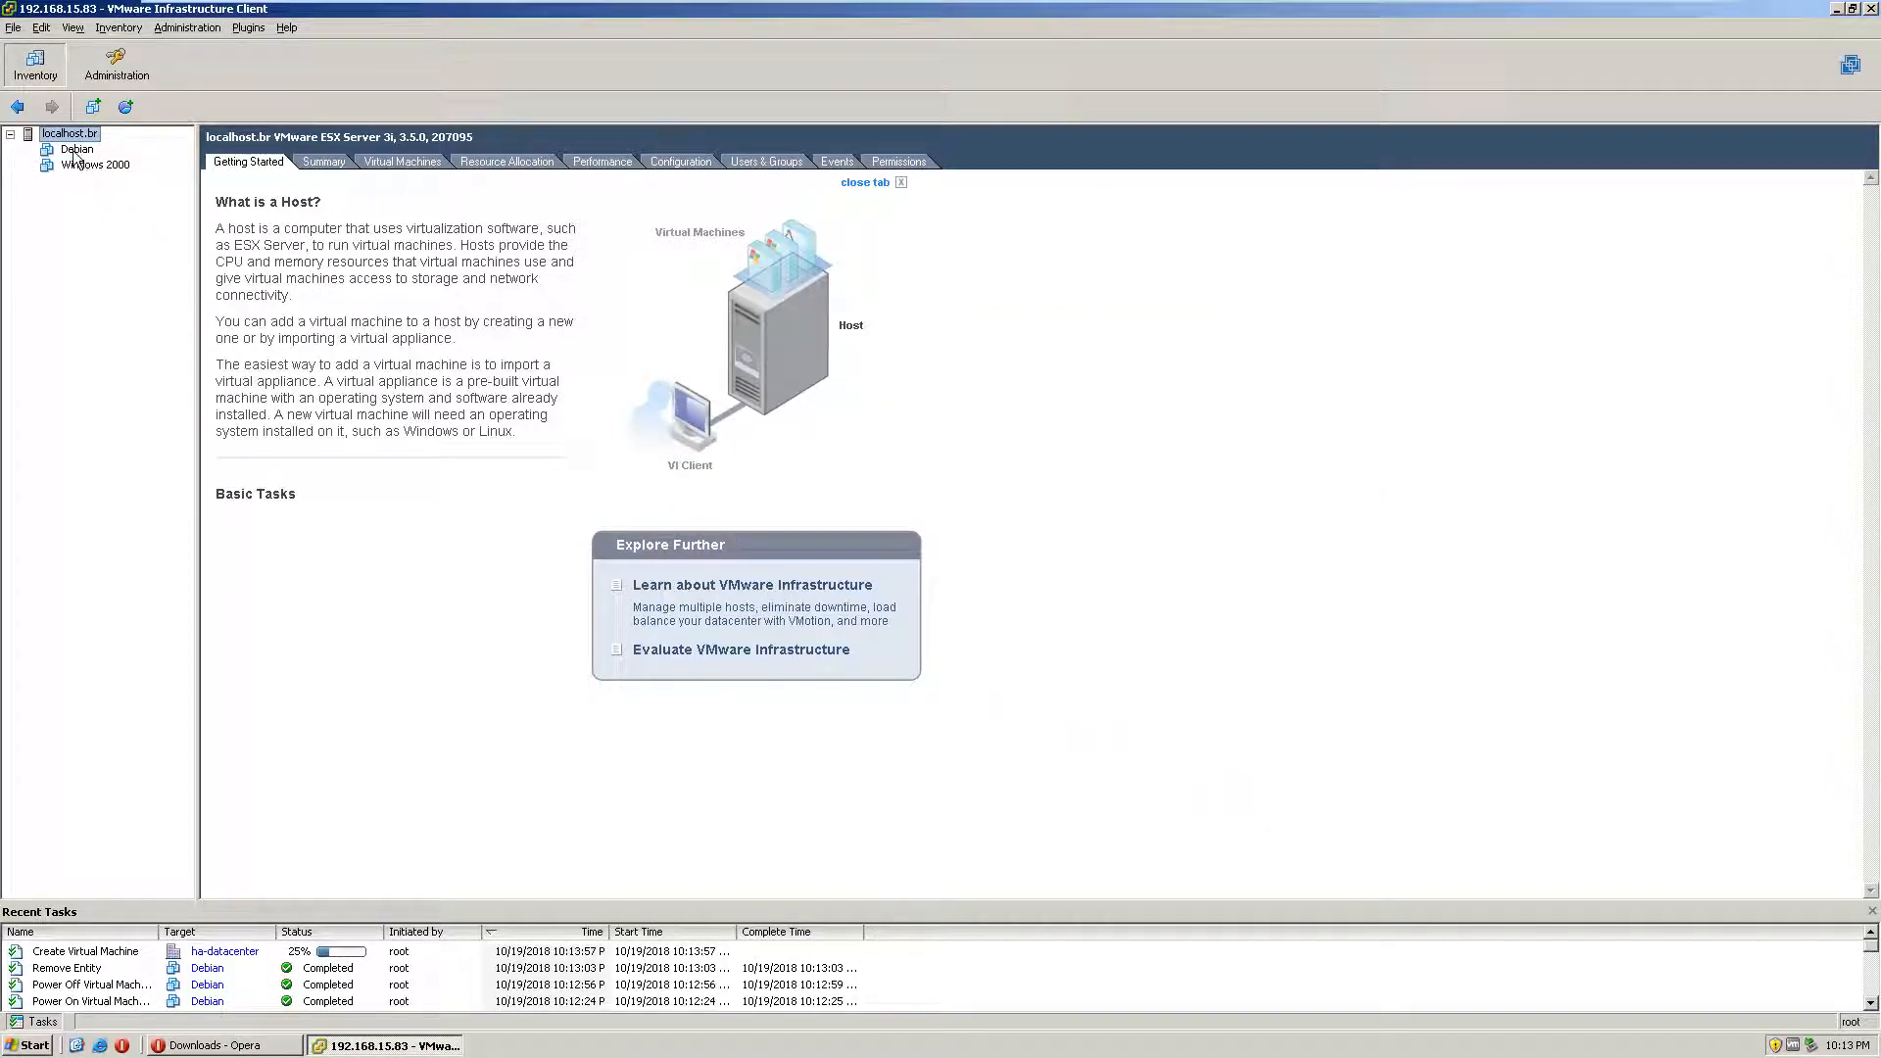
Step: Open the new Debian machine's settings and inspect its floppy drive, network adapter and SCSI controller
{"action": "left_click", "coordinate": [75, 152]}
{"action": "right_click", "coordinate": [75, 157]}
{"action": "left_click", "coordinate": [44, 284]}
{"action": "right_click", "coordinate": [71, 142]}
{"action": "left_click", "coordinate": [59, 151]}
{"action": "right_click", "coordinate": [60, 150]}
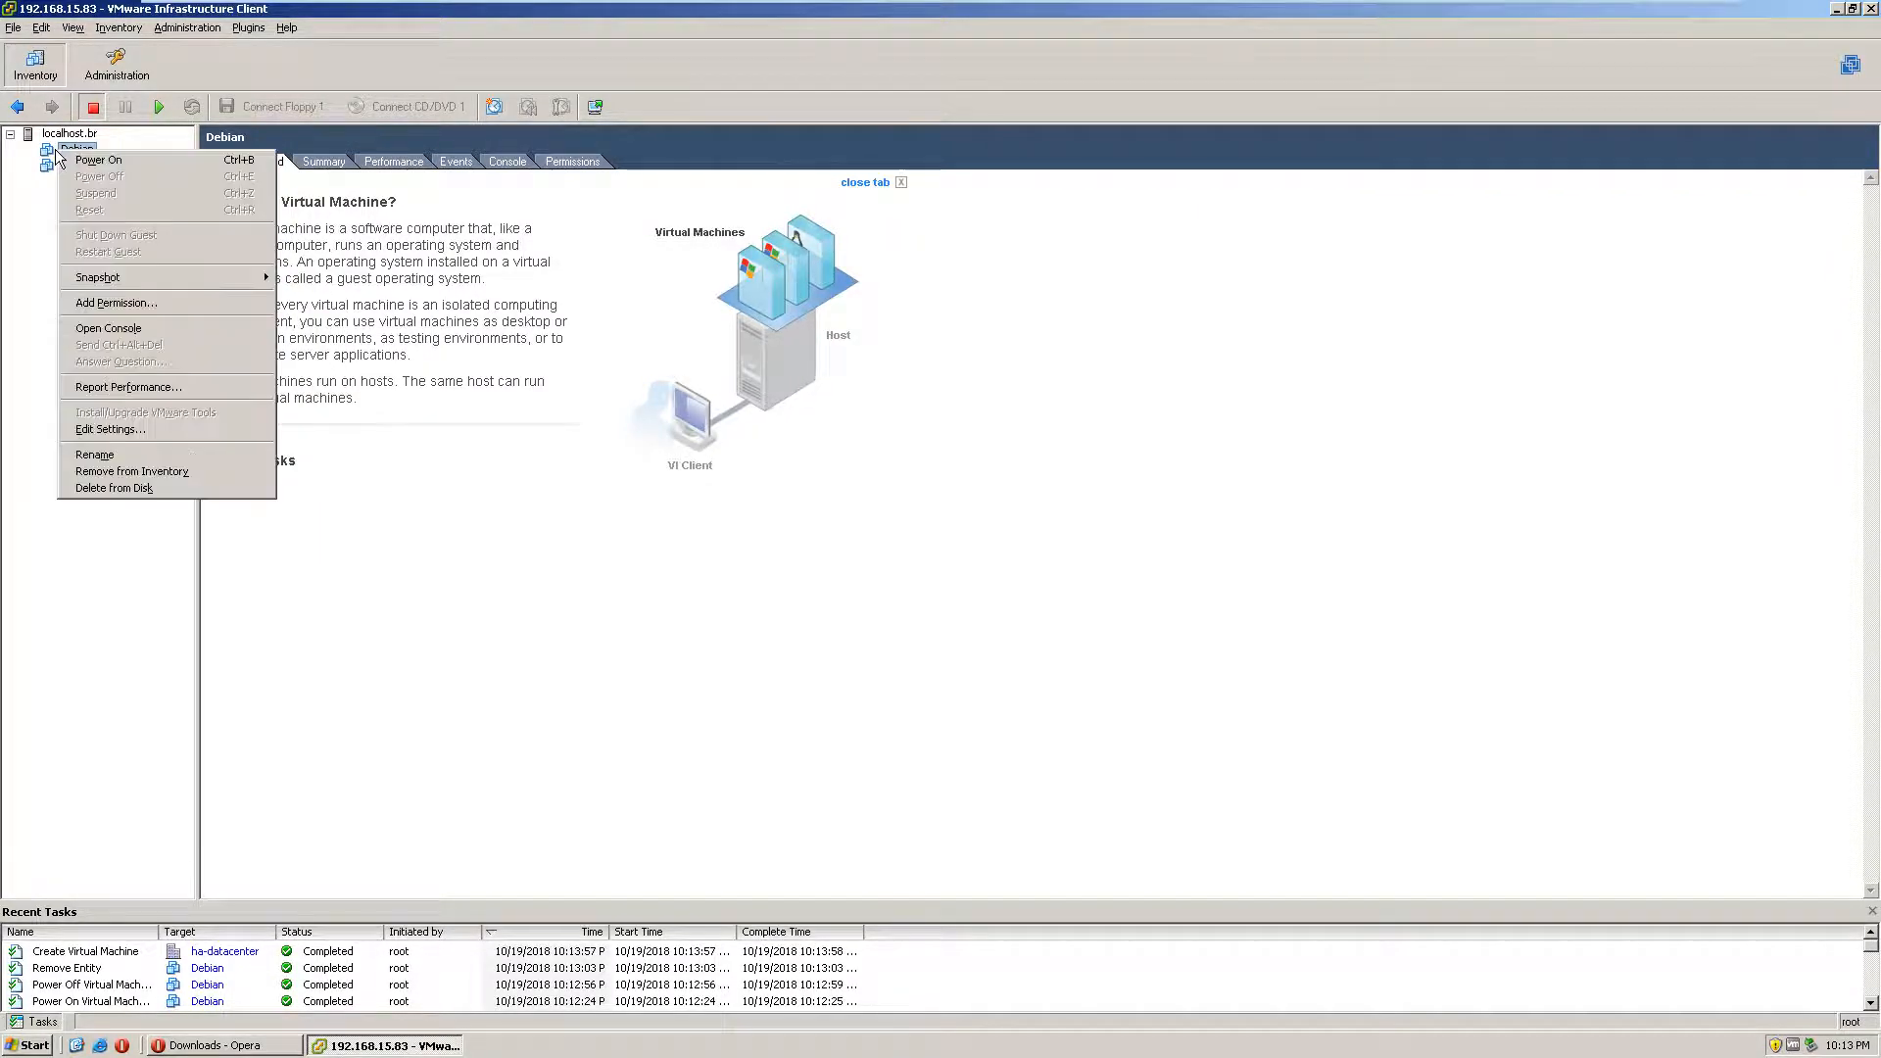
{"action": "left_click", "coordinate": [108, 427]}
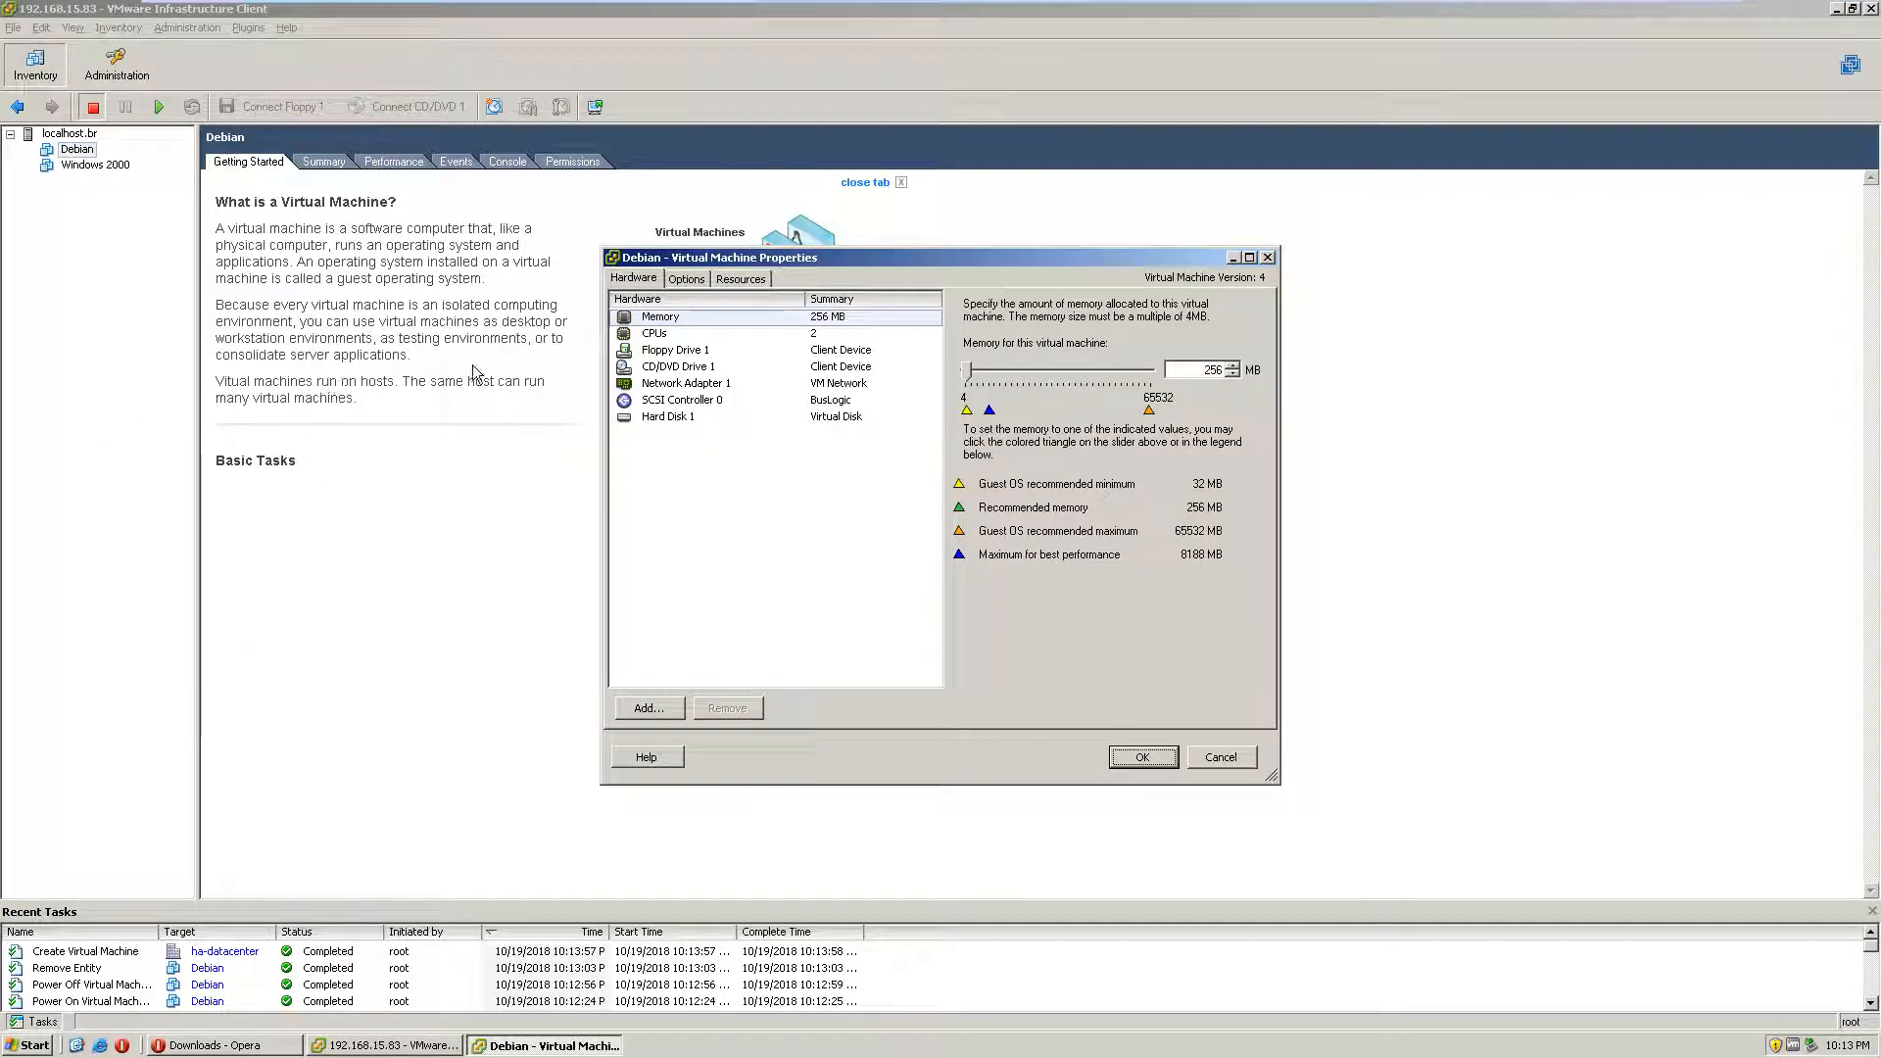
{"action": "left_click", "coordinate": [730, 351]}
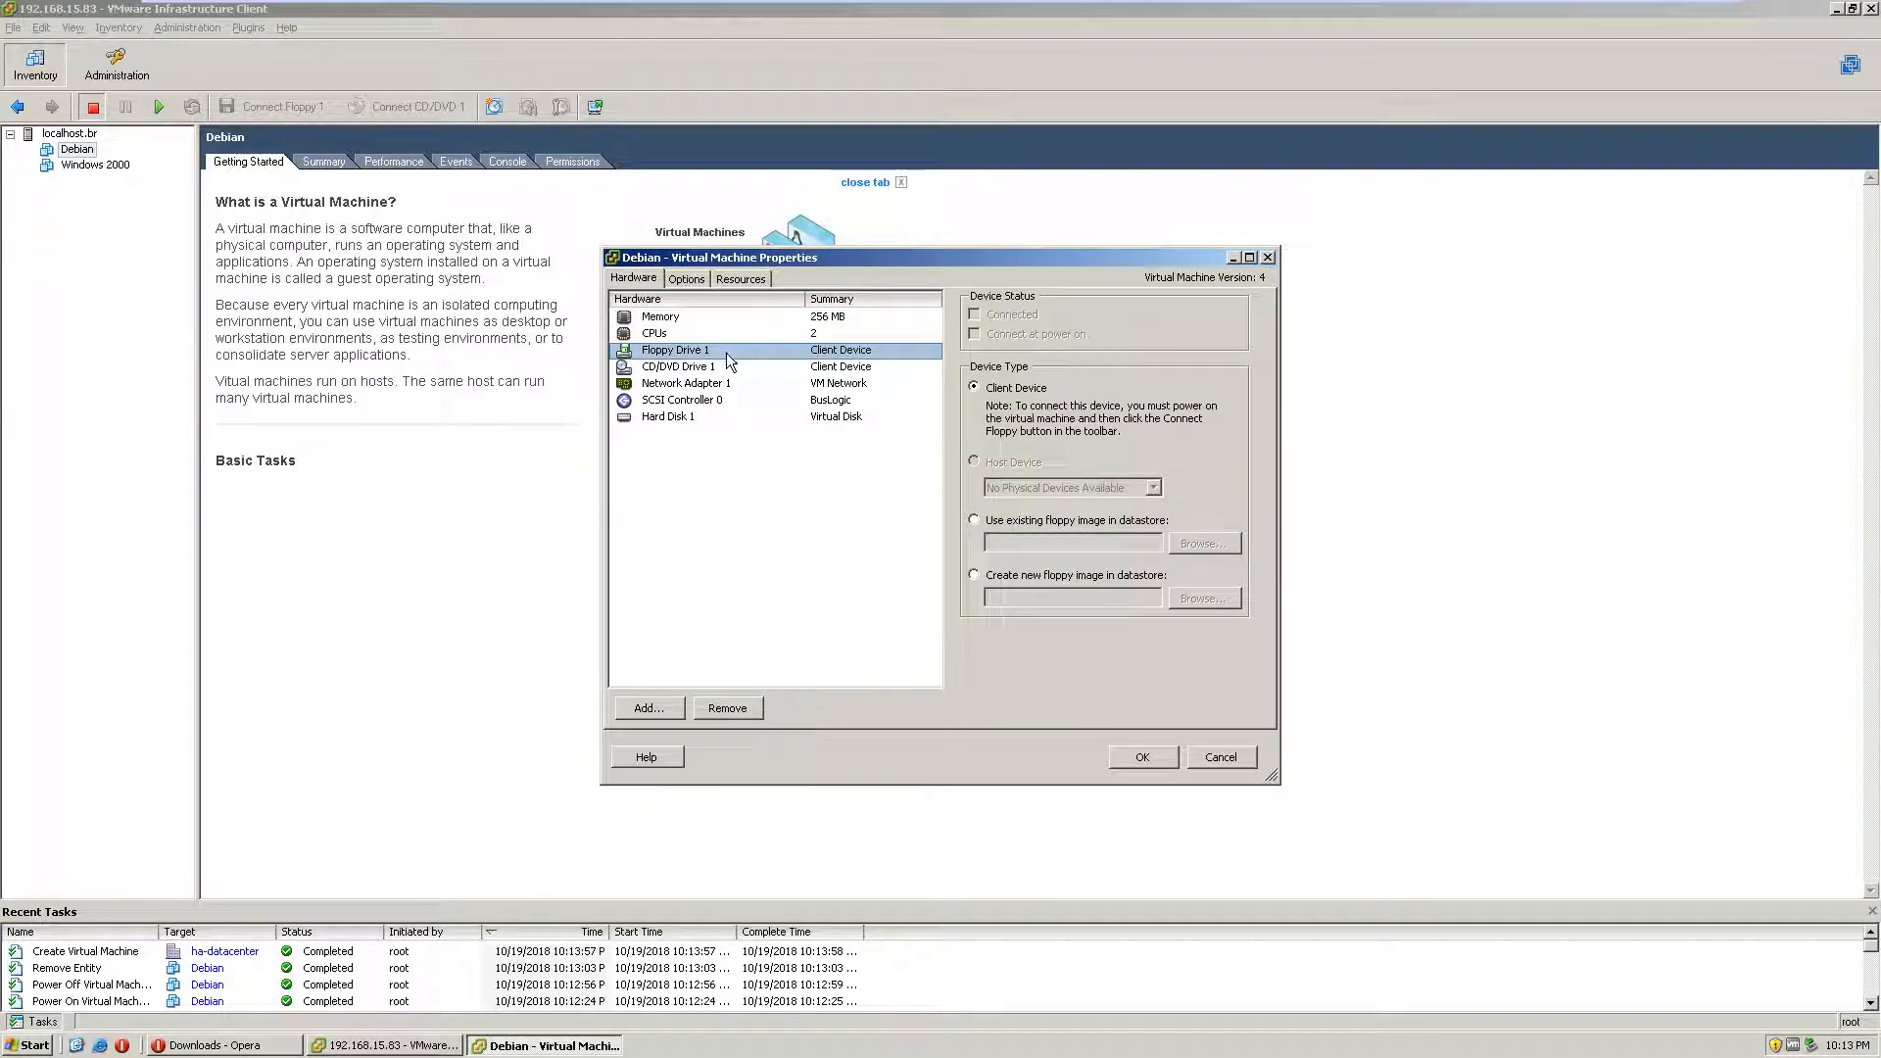
{"action": "left_click", "coordinate": [768, 383]}
{"action": "left_click", "coordinate": [776, 398]}
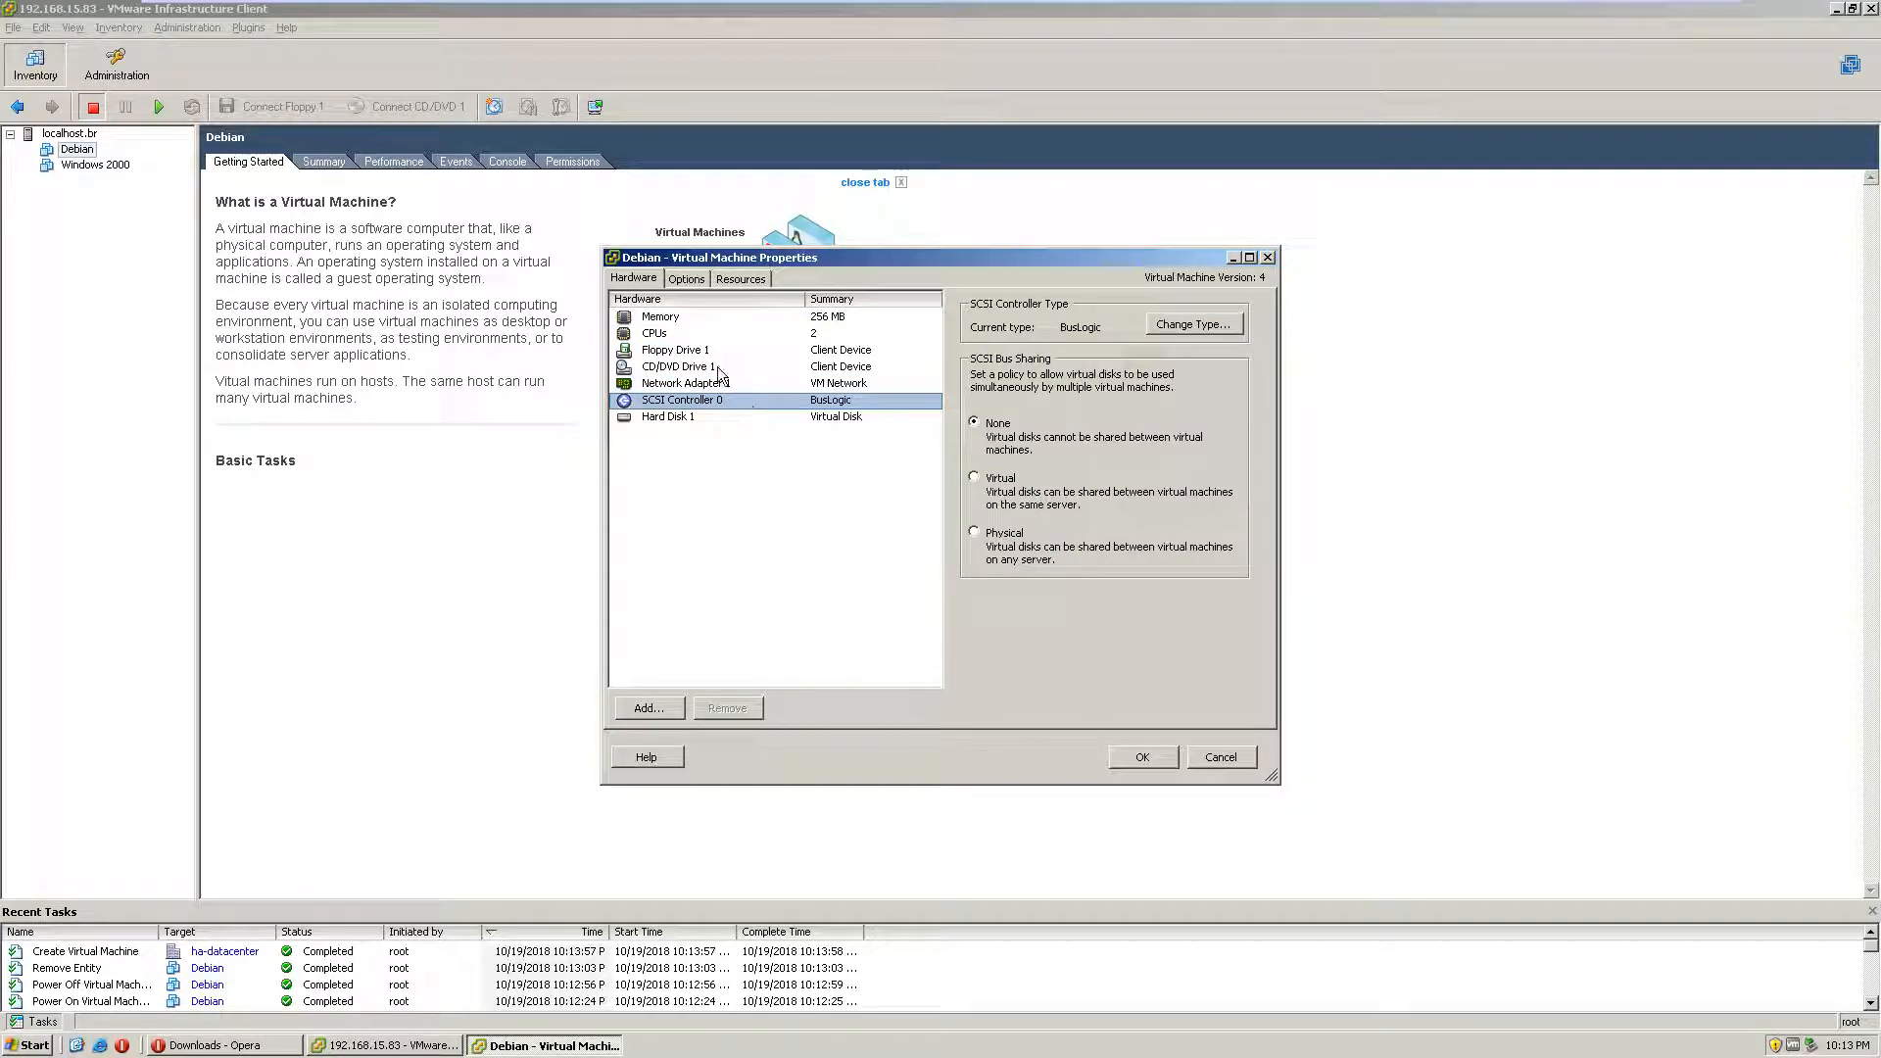
Step: Review the Debian machine's option settings, including advanced general, paravirtualization, Fibre Channel NPIV, virtualized MMU and swapfile location
{"action": "left_click", "coordinate": [686, 280]}
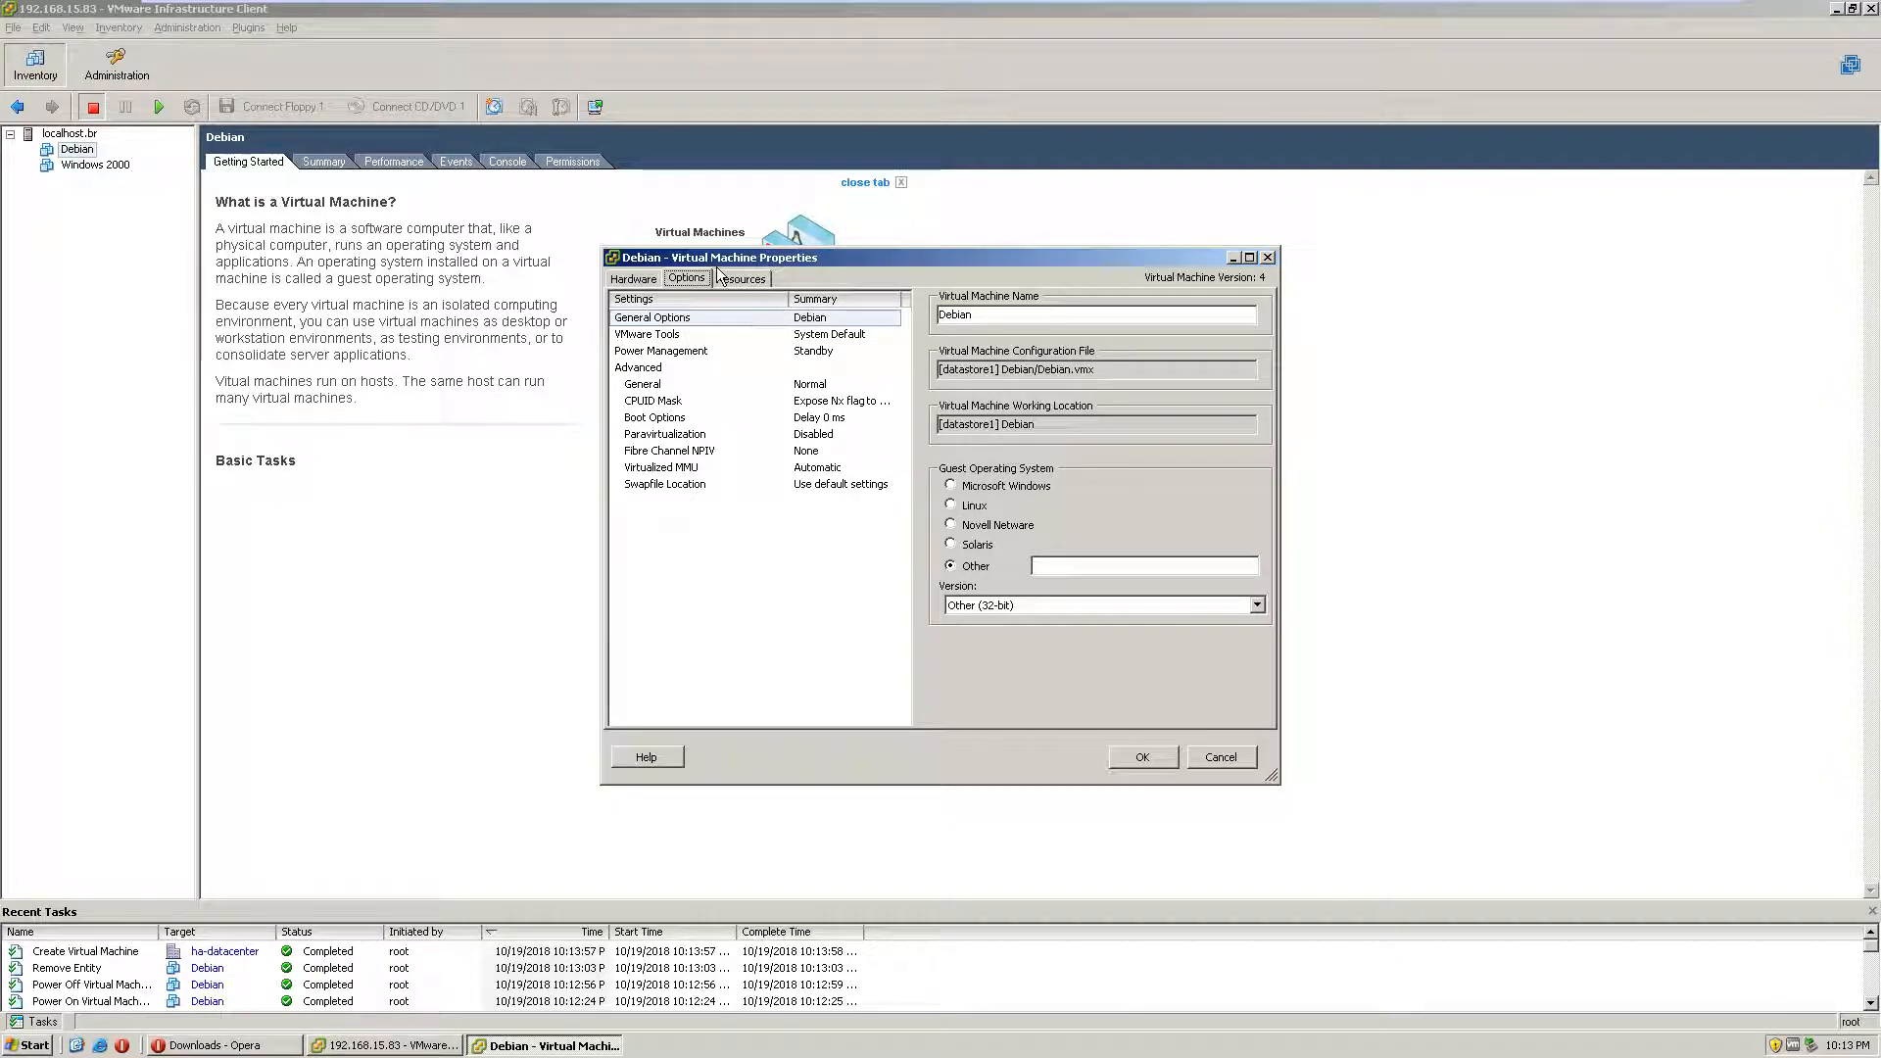
{"action": "left_click", "coordinate": [619, 280]}
{"action": "left_click", "coordinate": [740, 279]}
{"action": "left_click", "coordinate": [686, 279]}
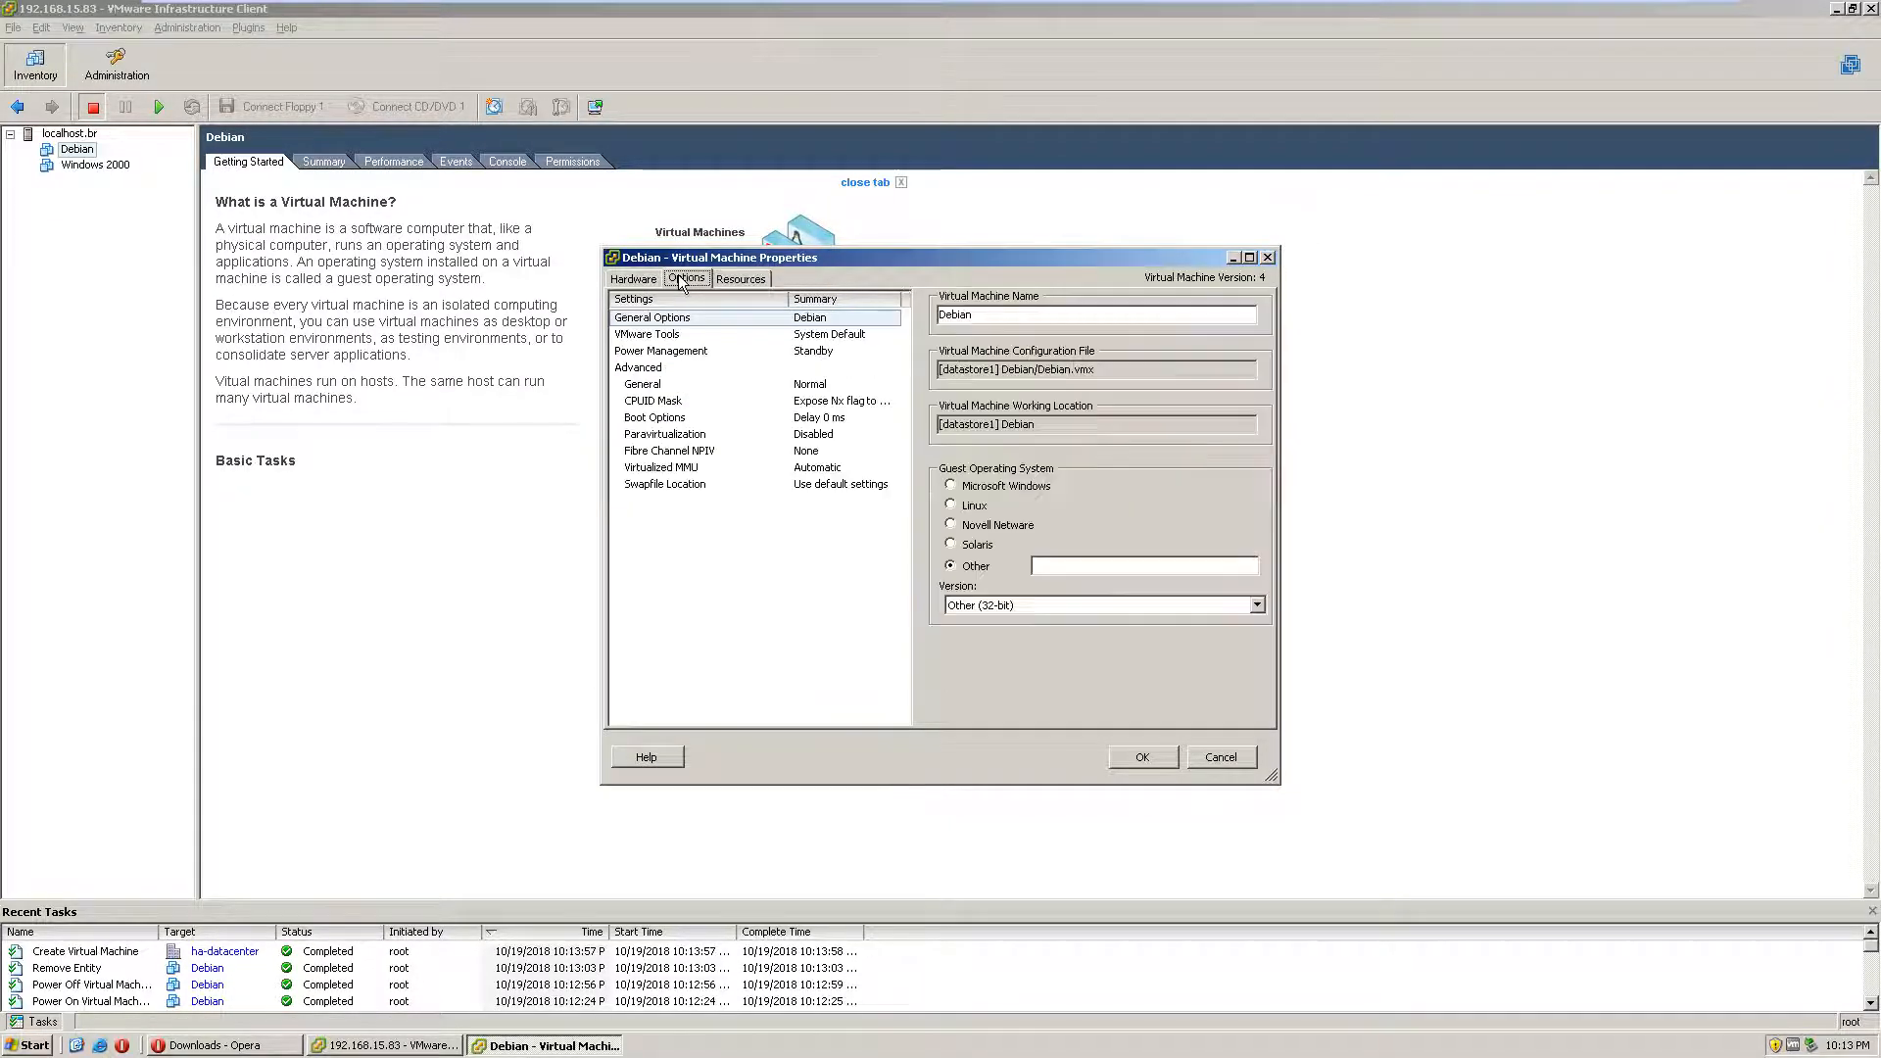
{"action": "left_click", "coordinate": [697, 384]}
{"action": "left_click", "coordinate": [756, 434]}
{"action": "left_click", "coordinate": [772, 452]}
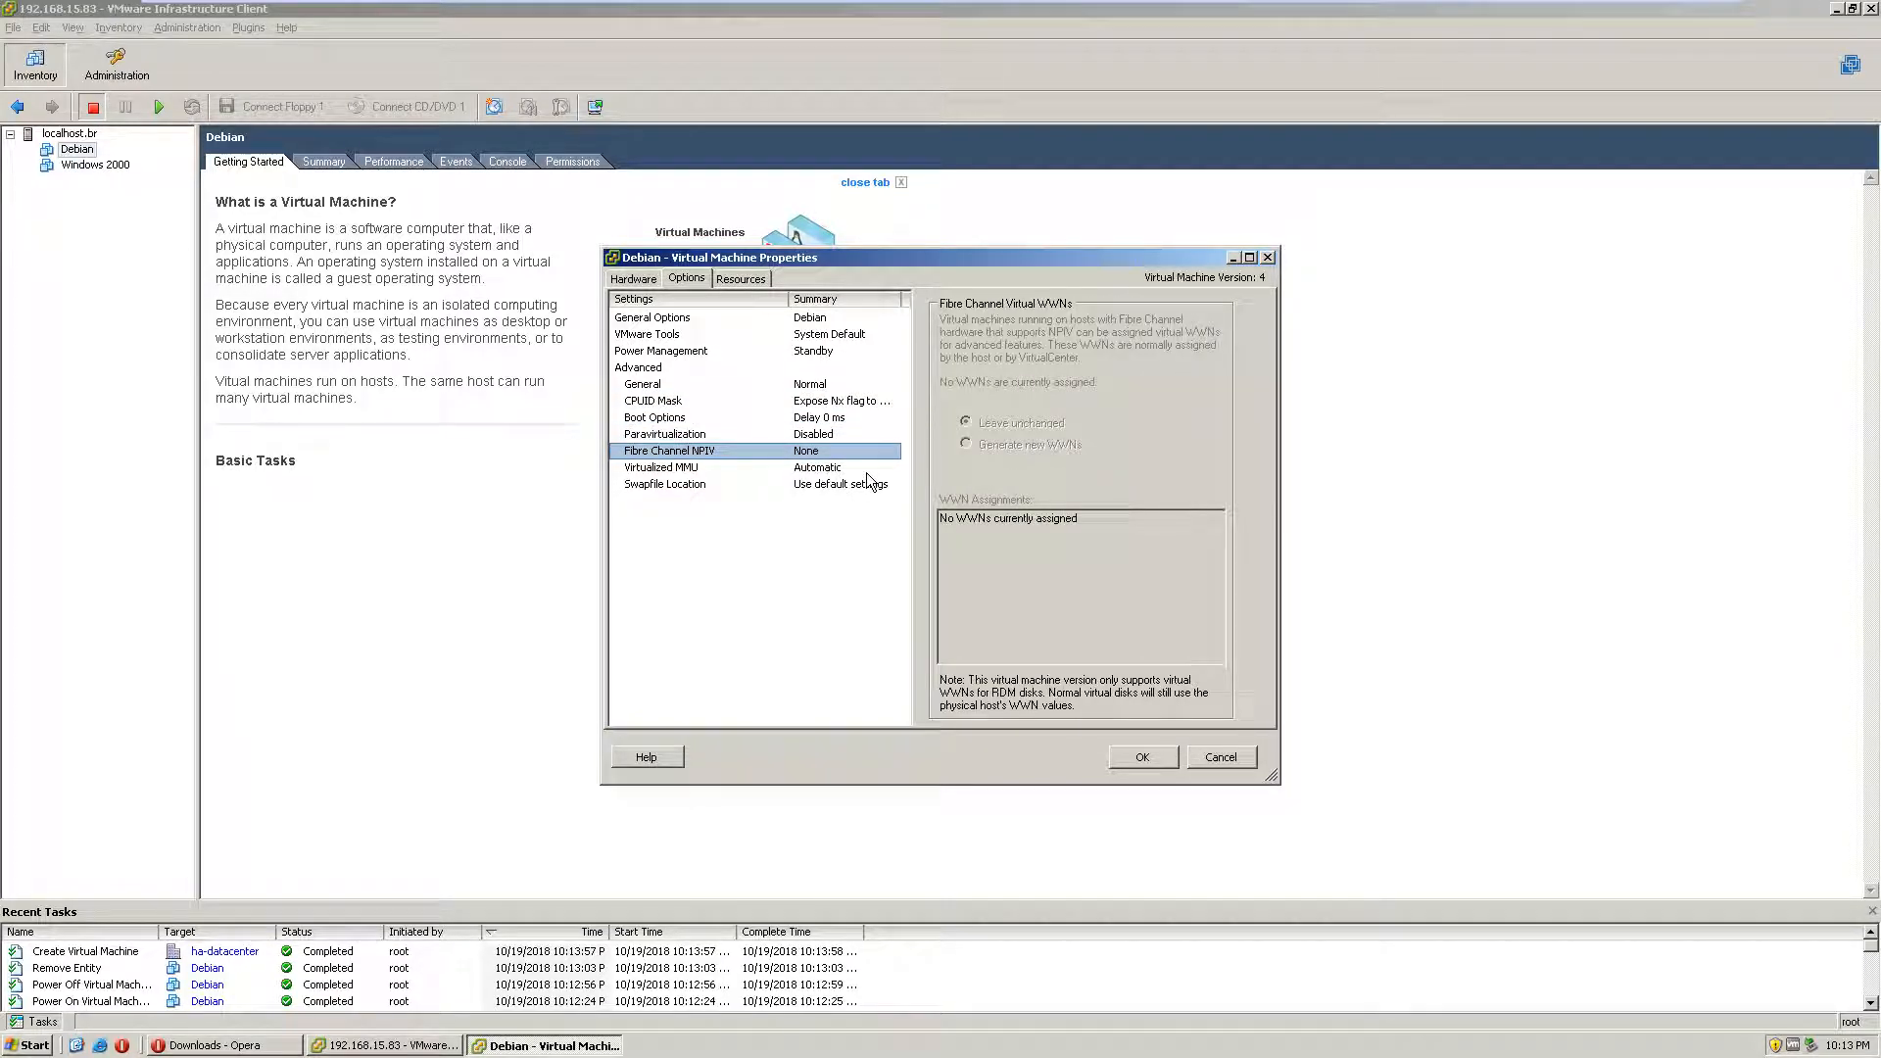
{"action": "left_click", "coordinate": [801, 469]}
{"action": "left_click", "coordinate": [793, 484]}
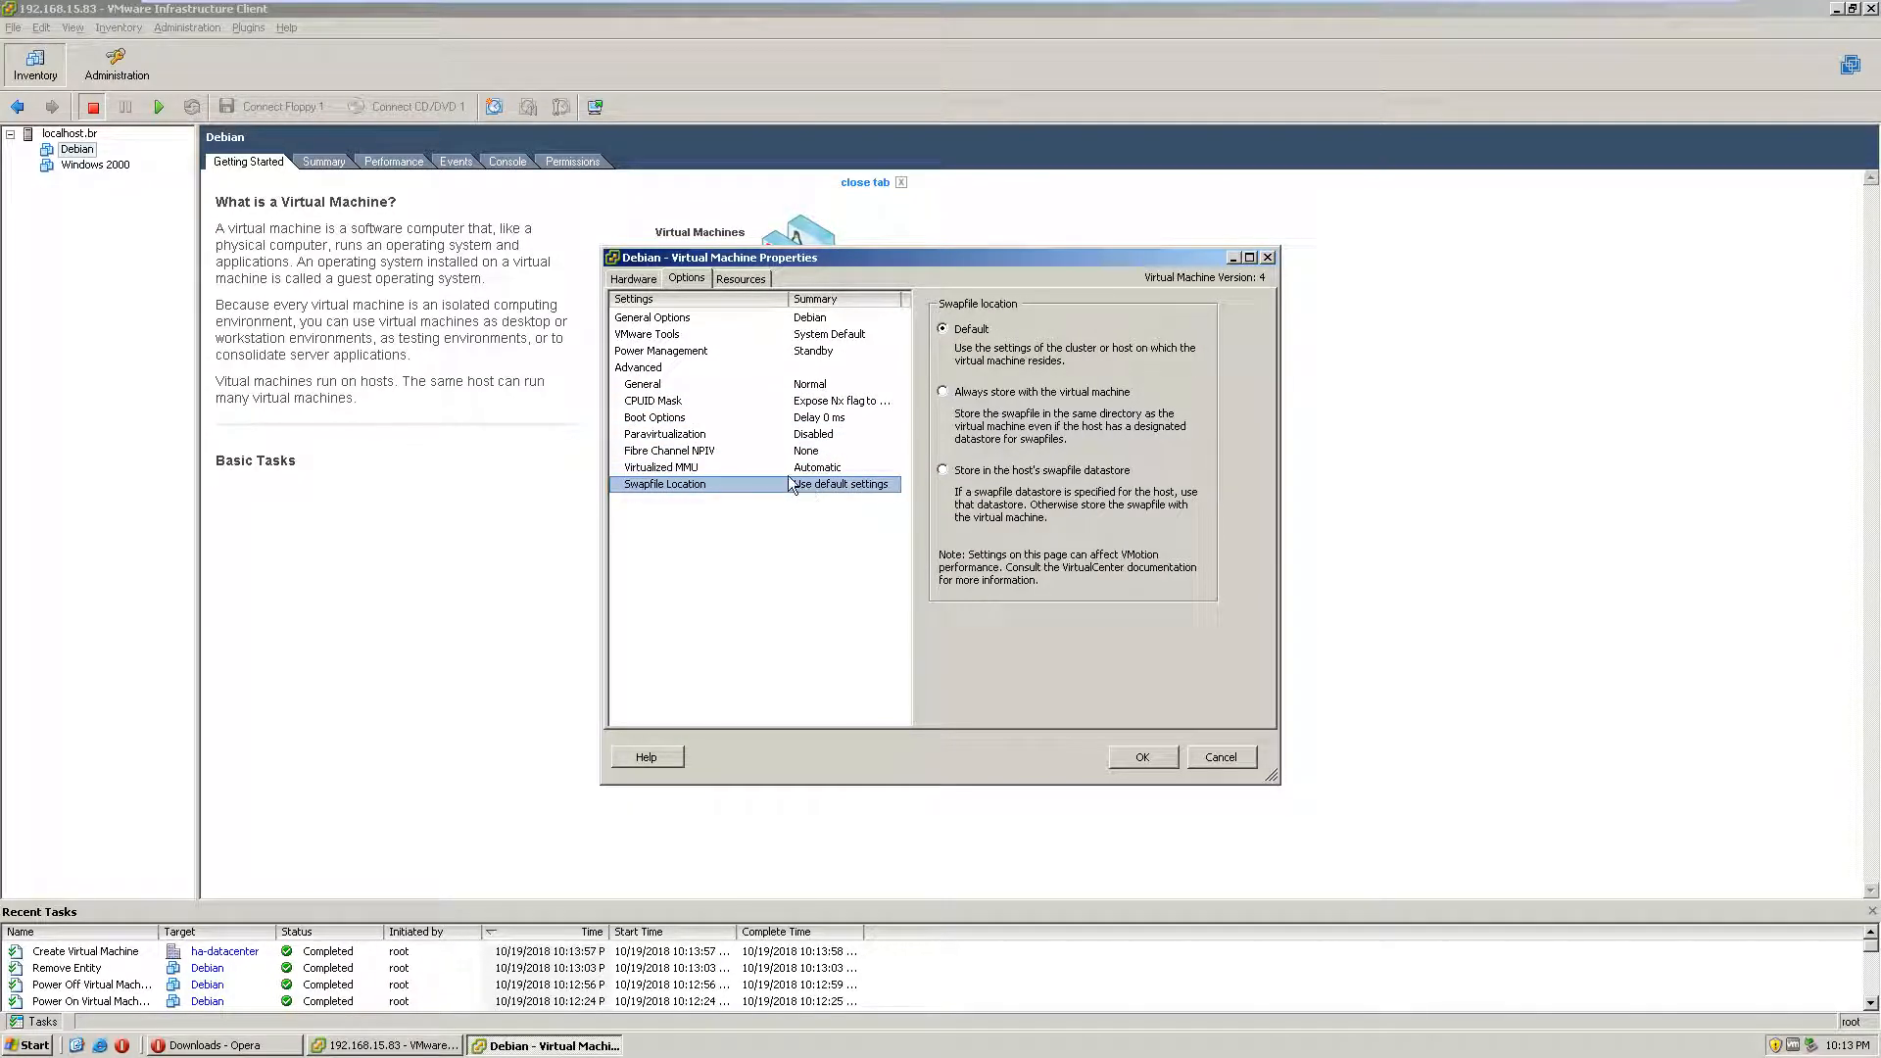
Step: Attach the Debian datastore ISO file from the Windows Xp x64/iso folder on datastore1 to CD/DVD Drive 1, and save the machine's settings
{"action": "left_click", "coordinate": [634, 280]}
{"action": "left_click", "coordinate": [692, 334]}
{"action": "left_click", "coordinate": [685, 349]}
{"action": "left_click", "coordinate": [729, 383]}
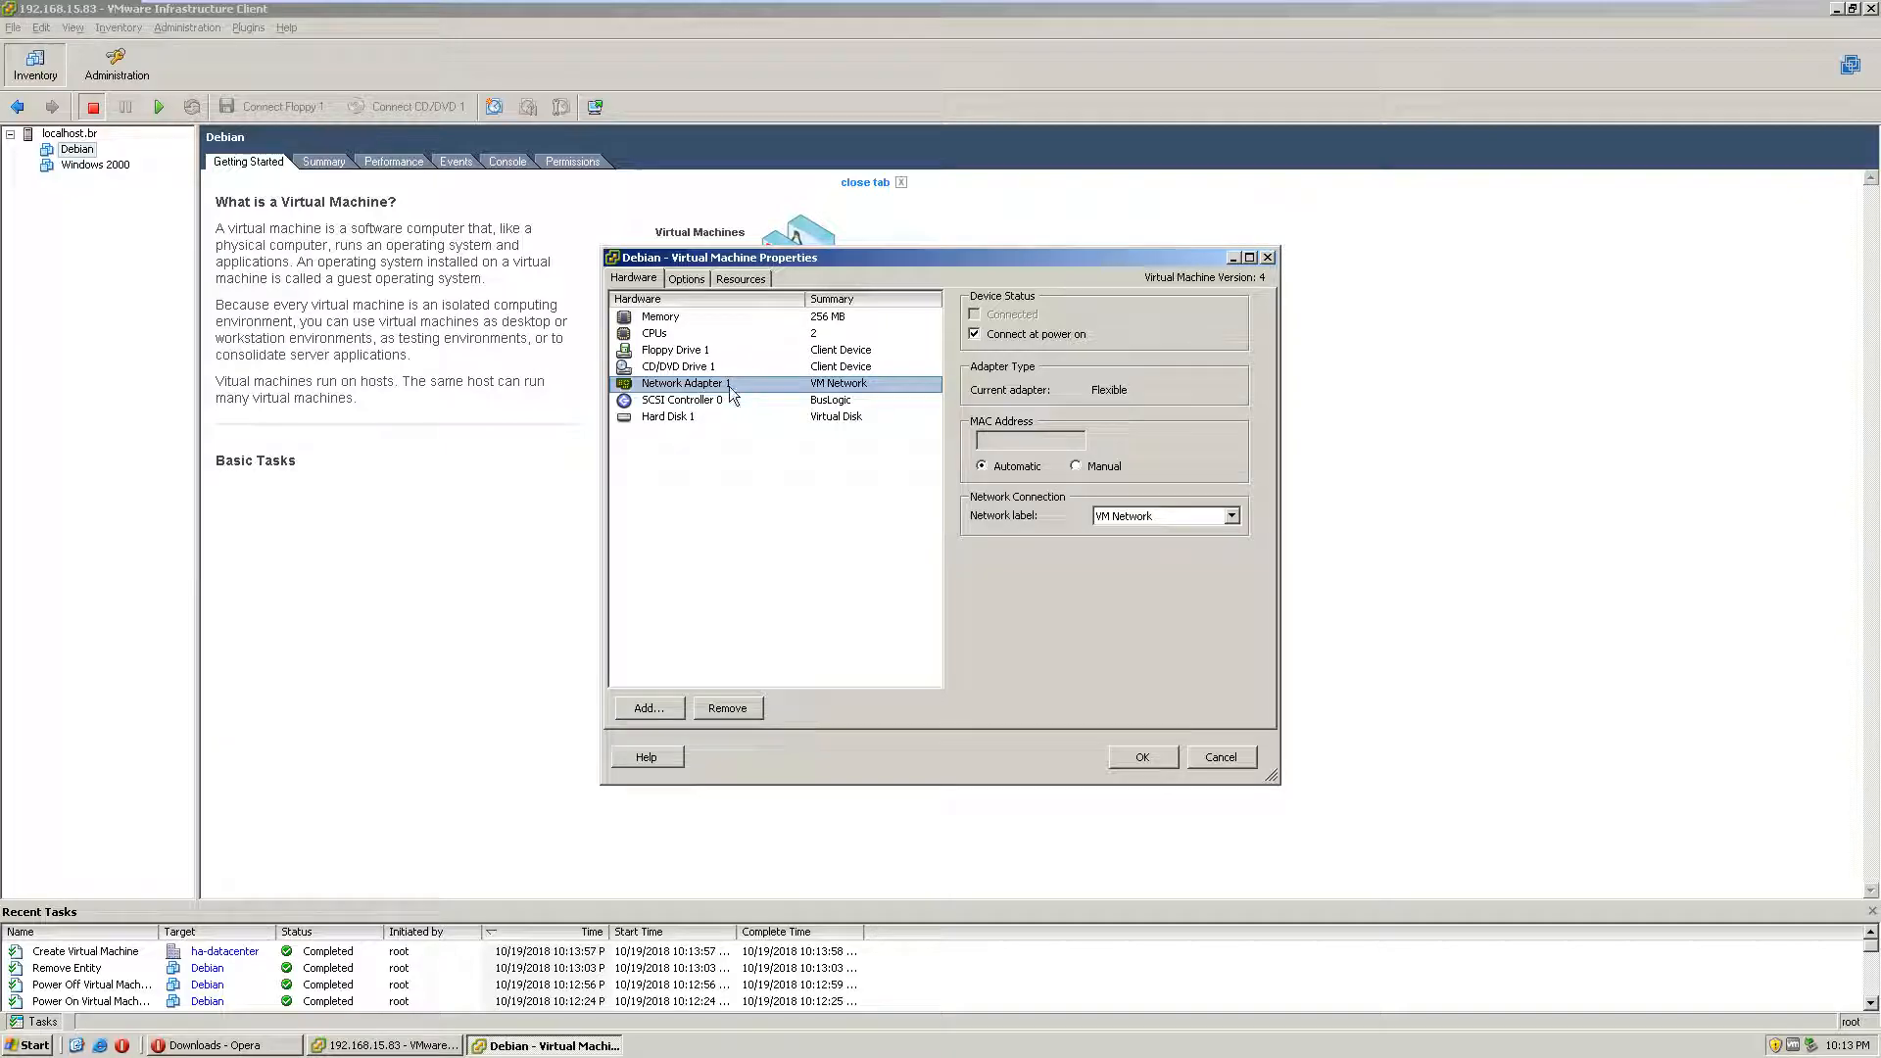
{"action": "left_click", "coordinate": [730, 368]}
{"action": "left_click", "coordinate": [990, 523]}
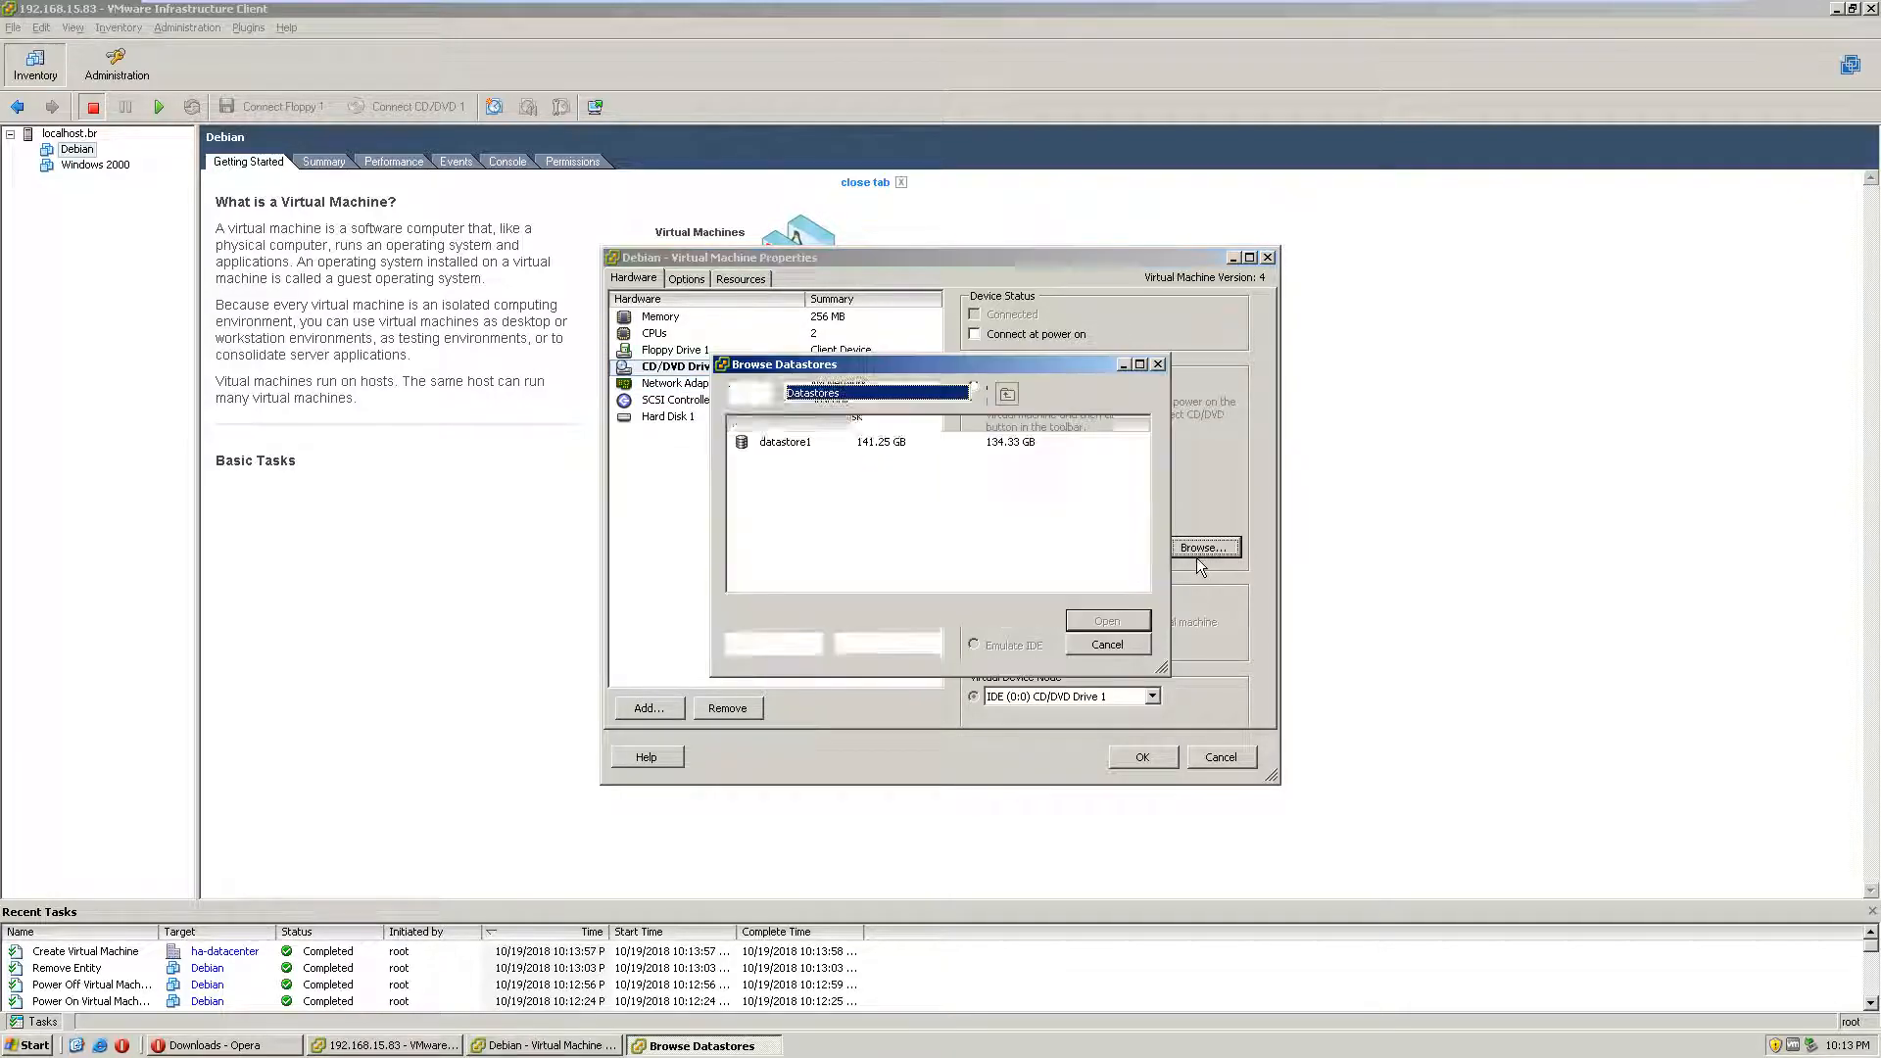
{"action": "left_click", "coordinate": [813, 442]}
{"action": "double_click", "coordinate": [818, 443]}
{"action": "double_click", "coordinate": [797, 450]}
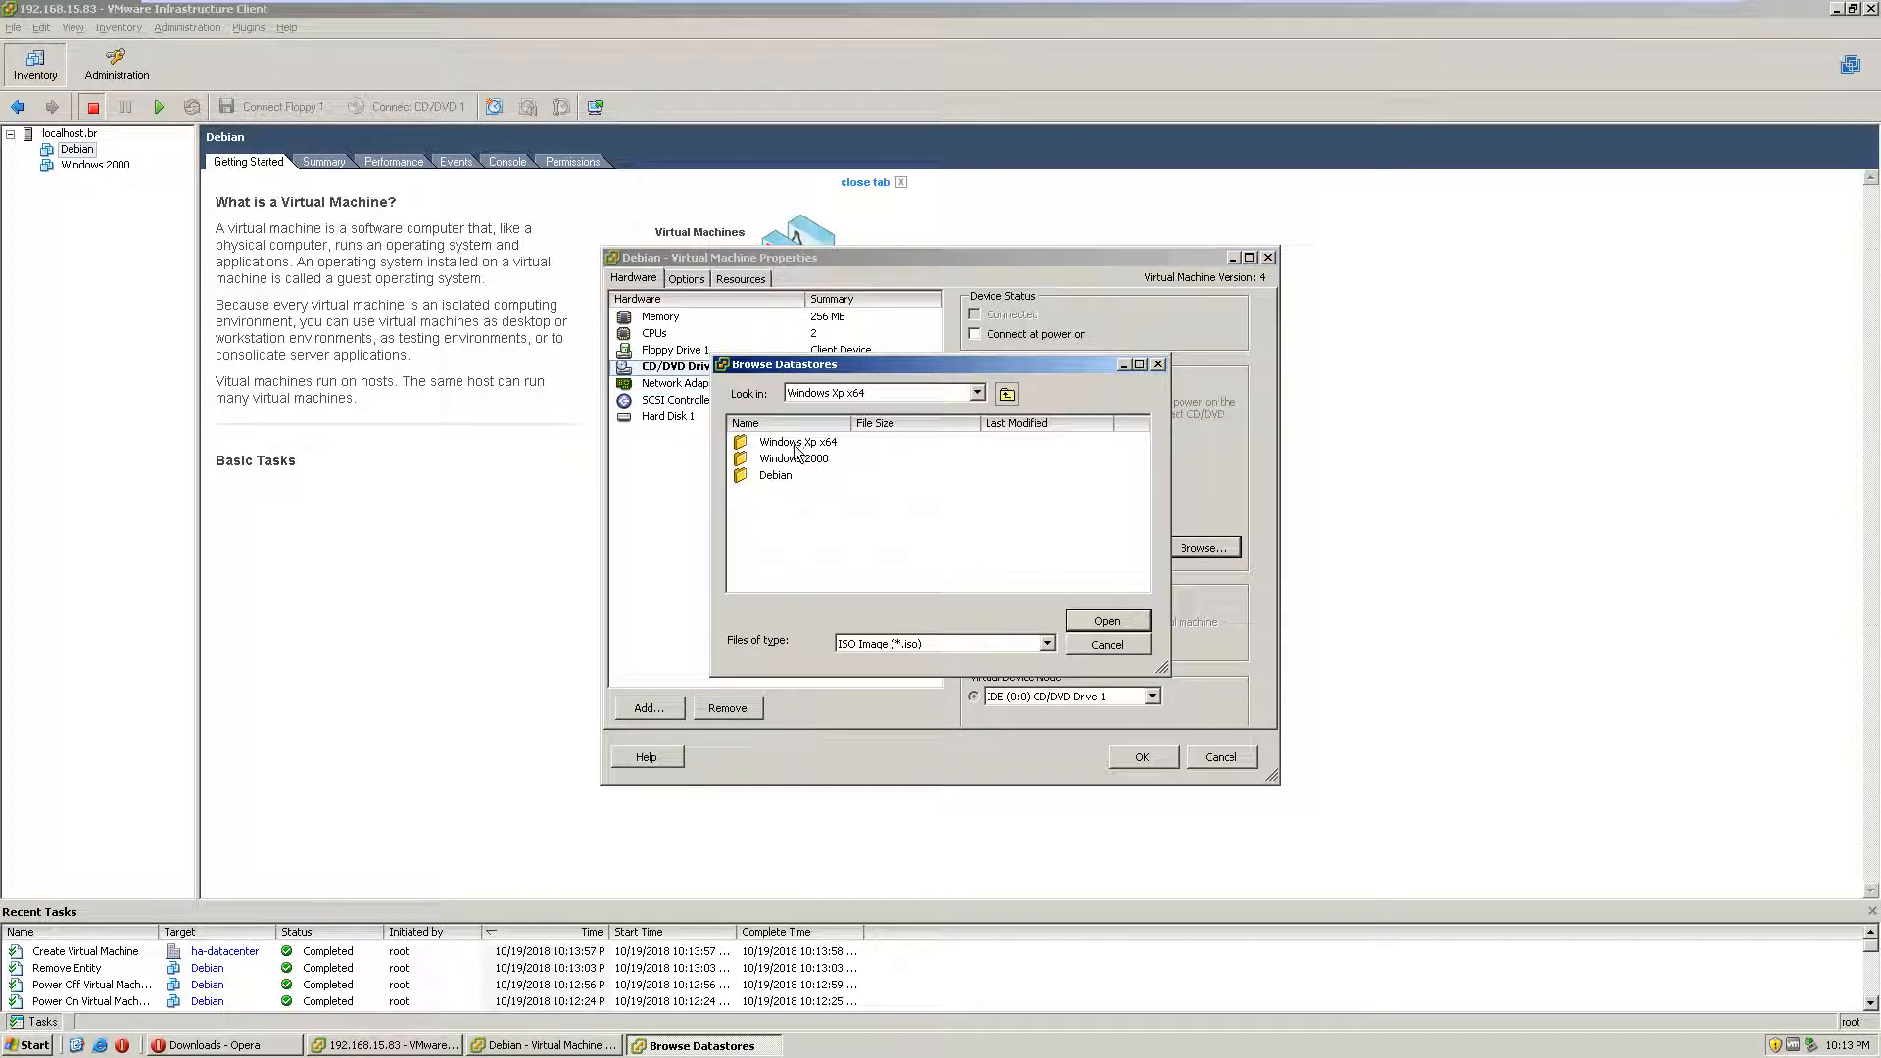
{"action": "left_click", "coordinate": [864, 443]}
{"action": "left_click", "coordinate": [1132, 627]}
{"action": "left_click", "coordinate": [1140, 756]}
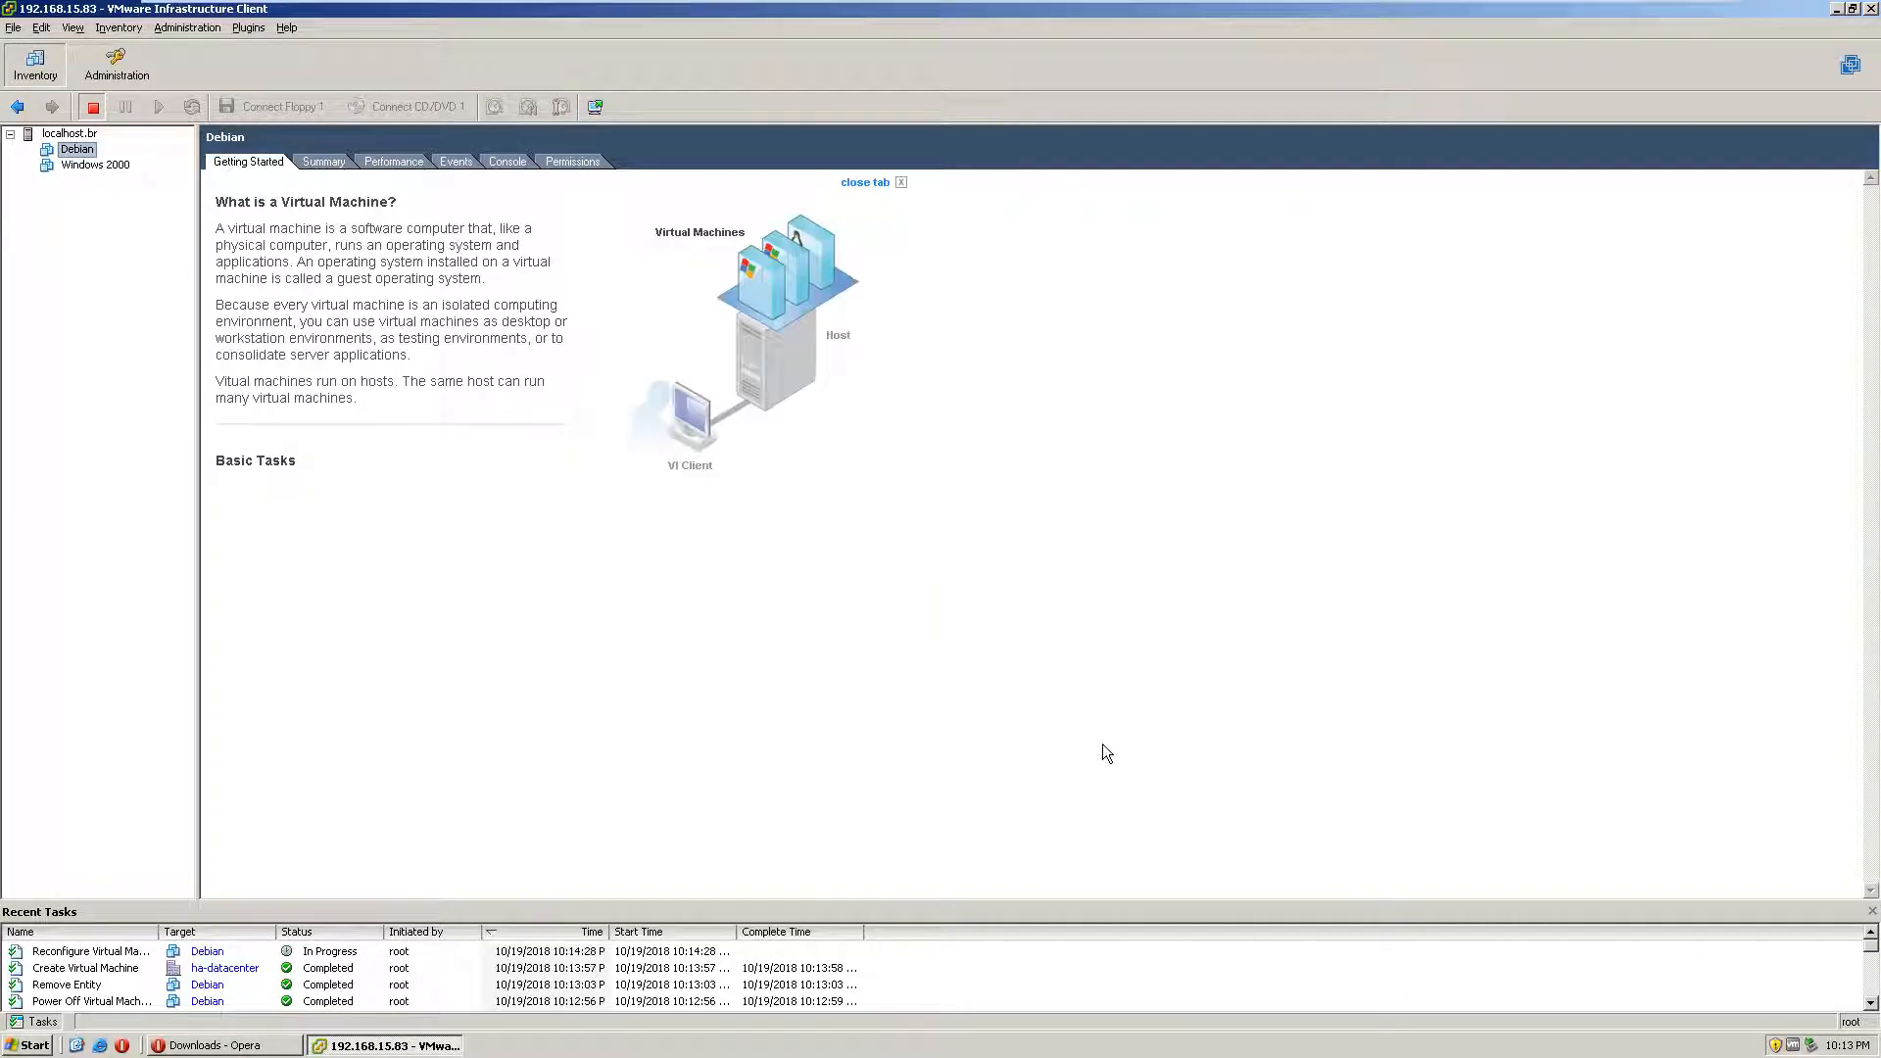
Step: Open the Debian machine's console, reposition its window, and power on the virtual machine
{"action": "right_click", "coordinate": [80, 150]}
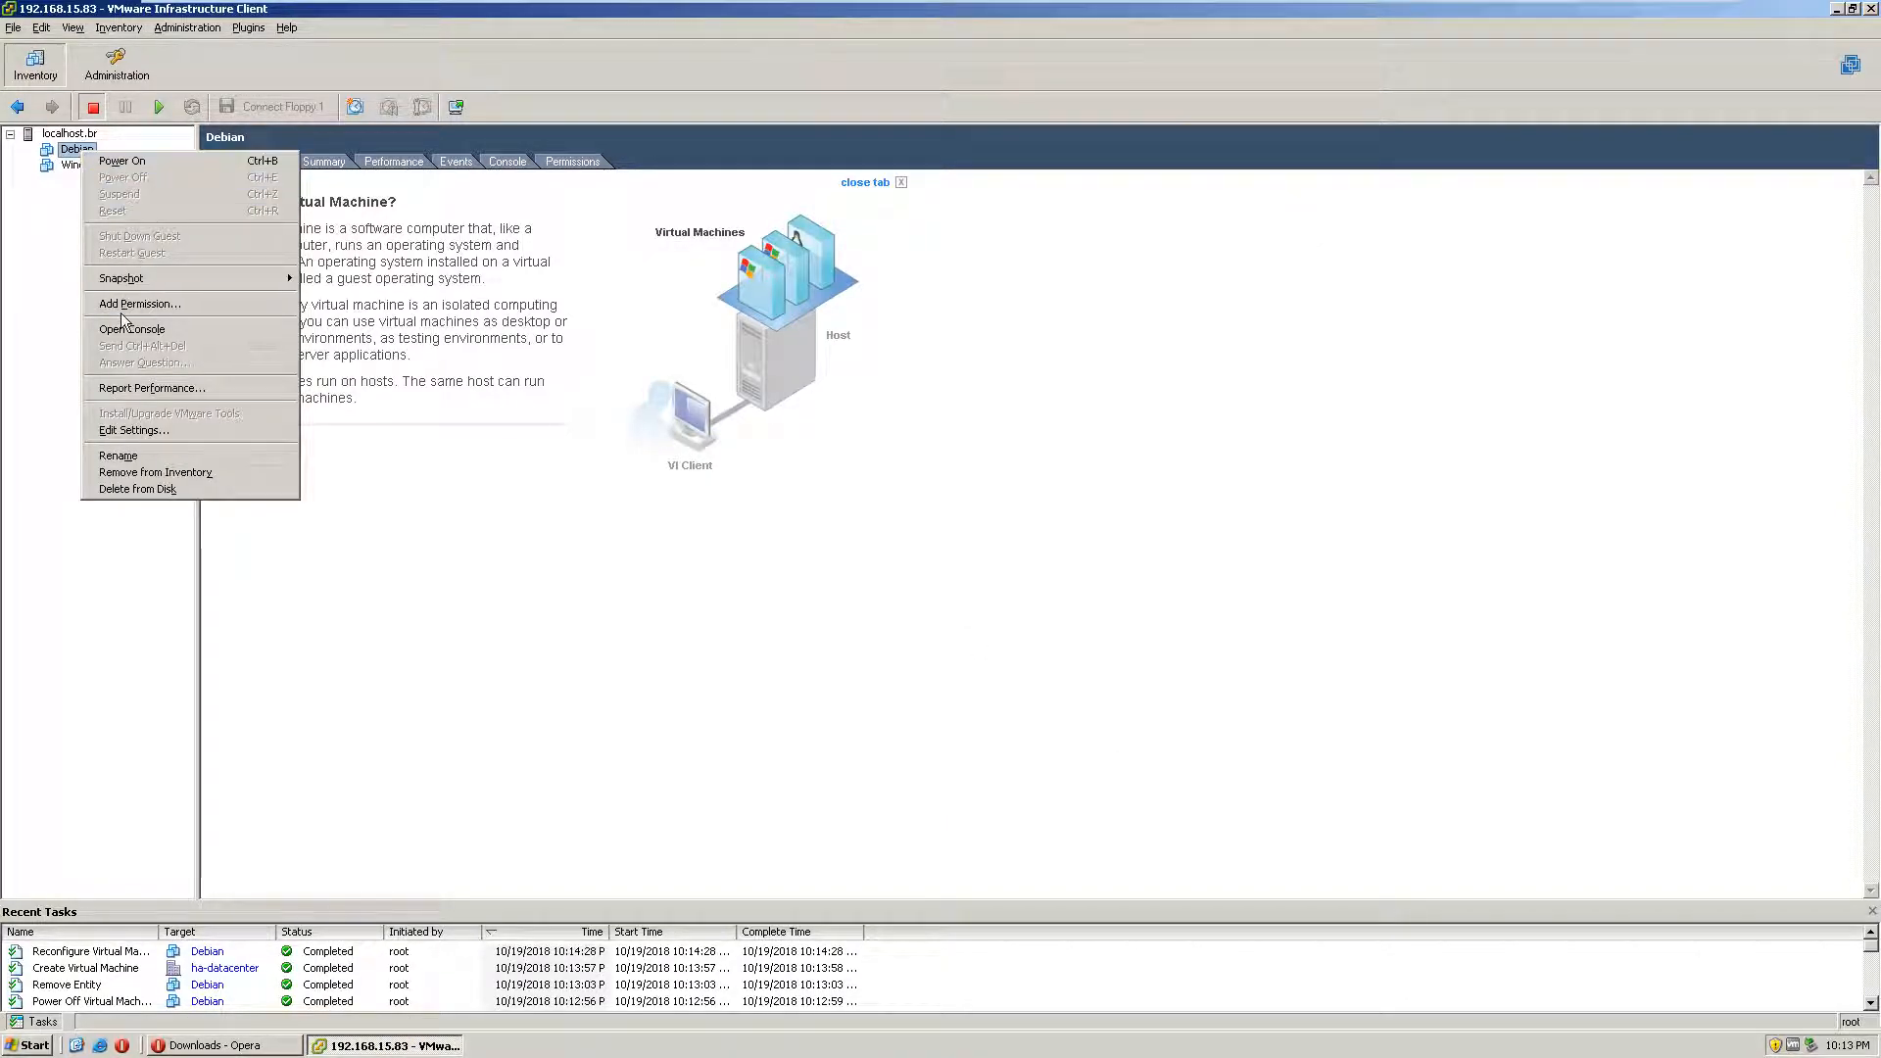
{"action": "left_click", "coordinate": [181, 333]}
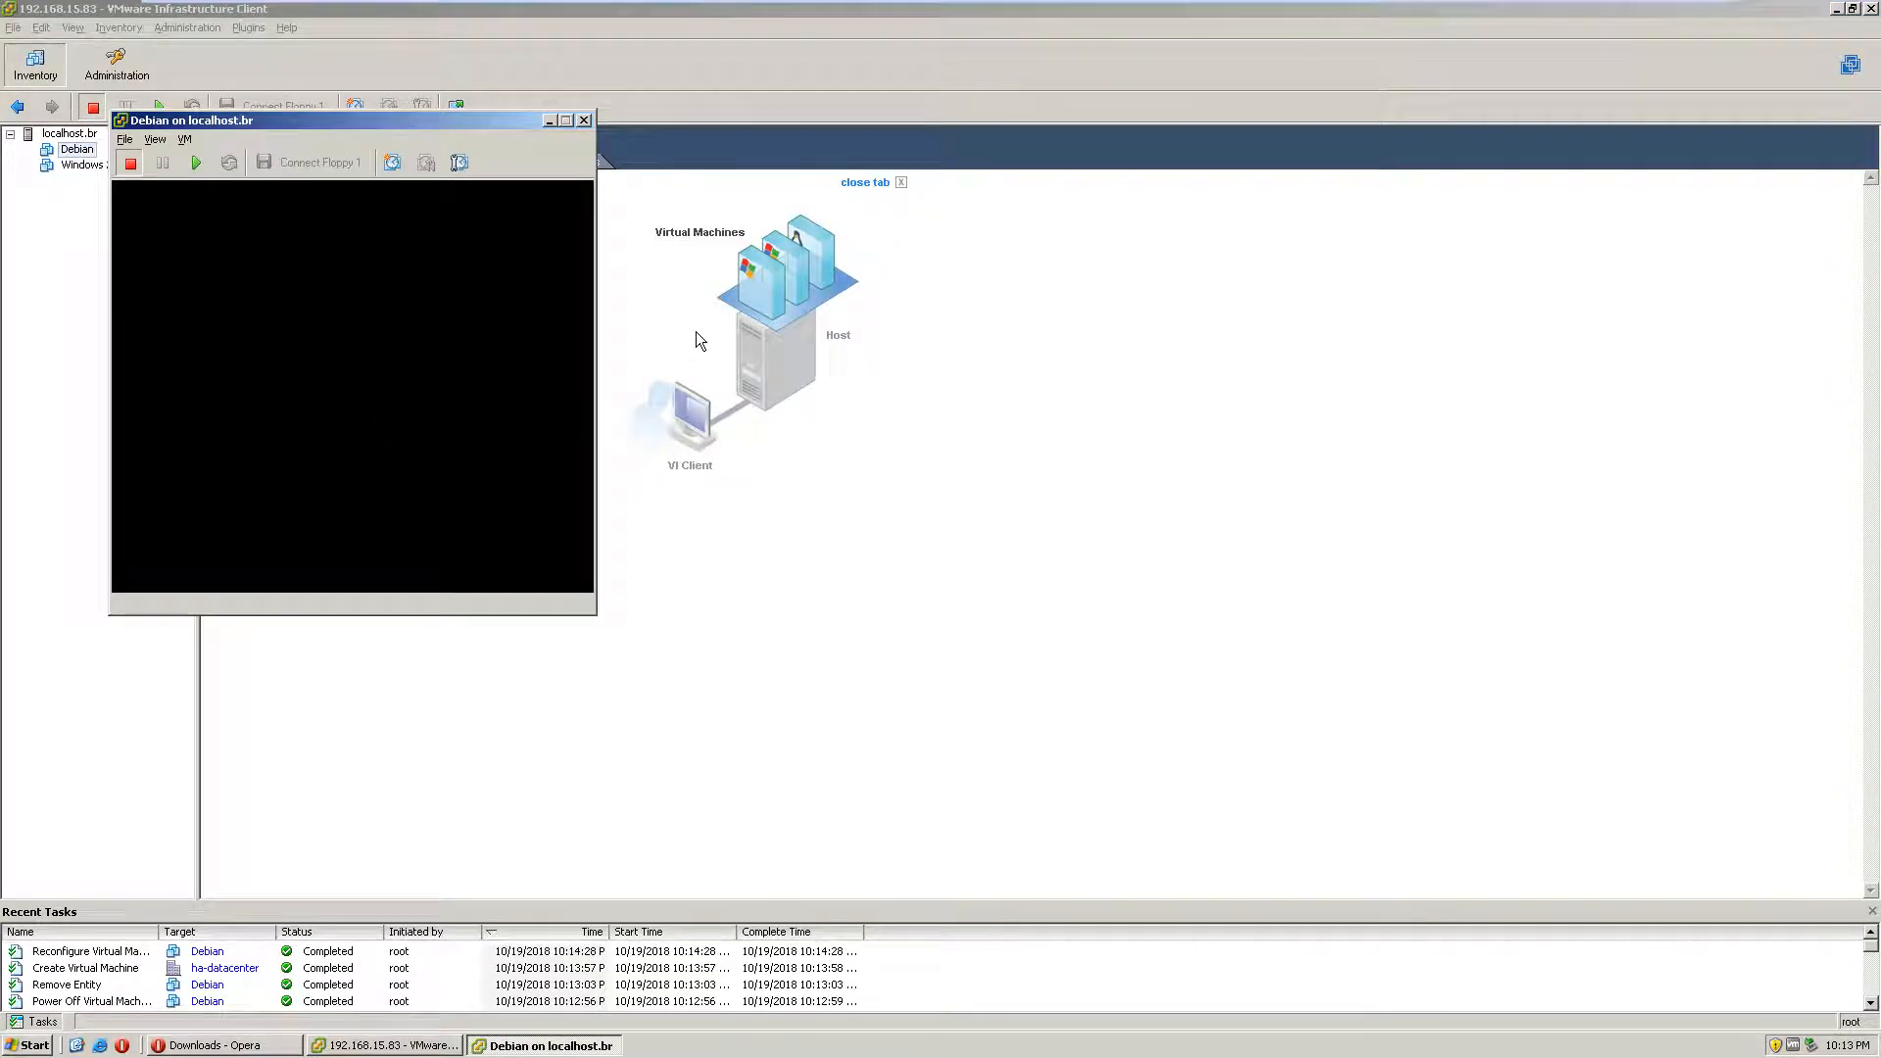
{"action": "left_click_drag", "start_coordinate": [407, 132], "coordinate": [716, 221]}
{"action": "left_click_drag", "start_coordinate": [594, 215], "coordinate": [936, 308]}
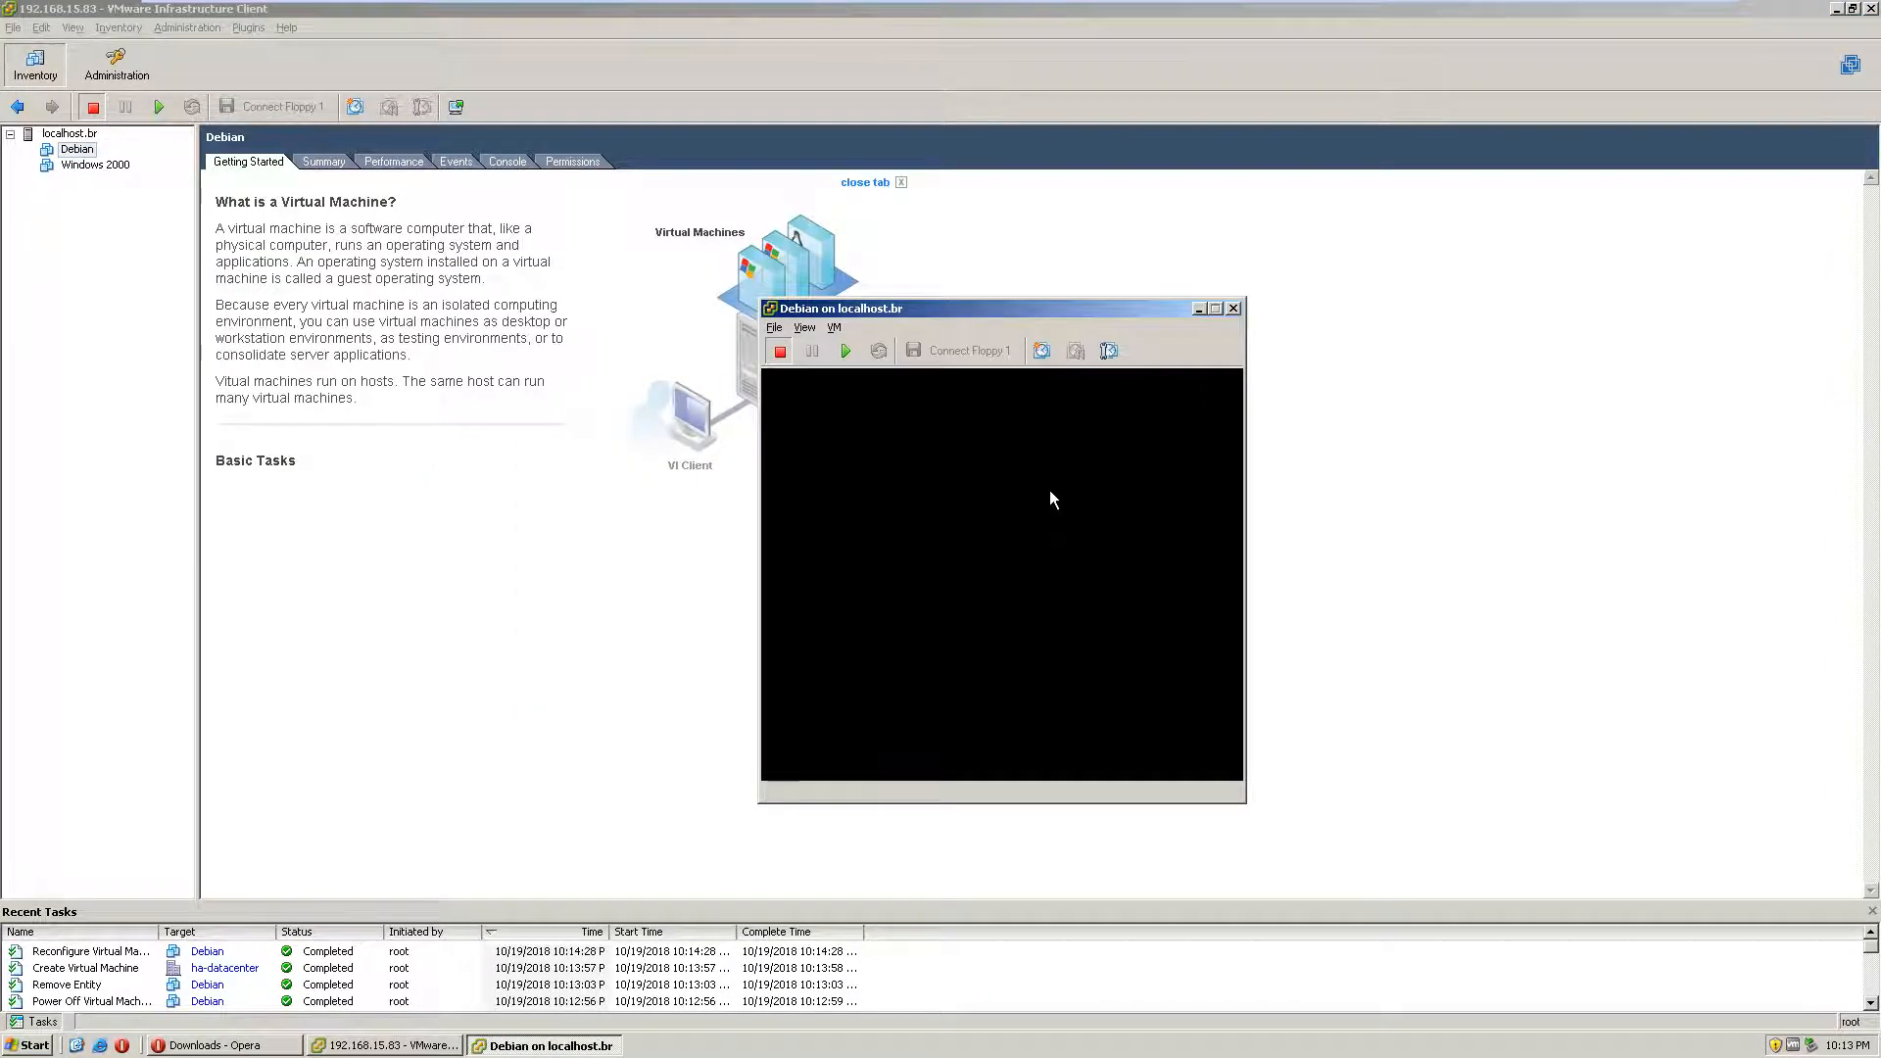
{"action": "left_click", "coordinate": [845, 352]}
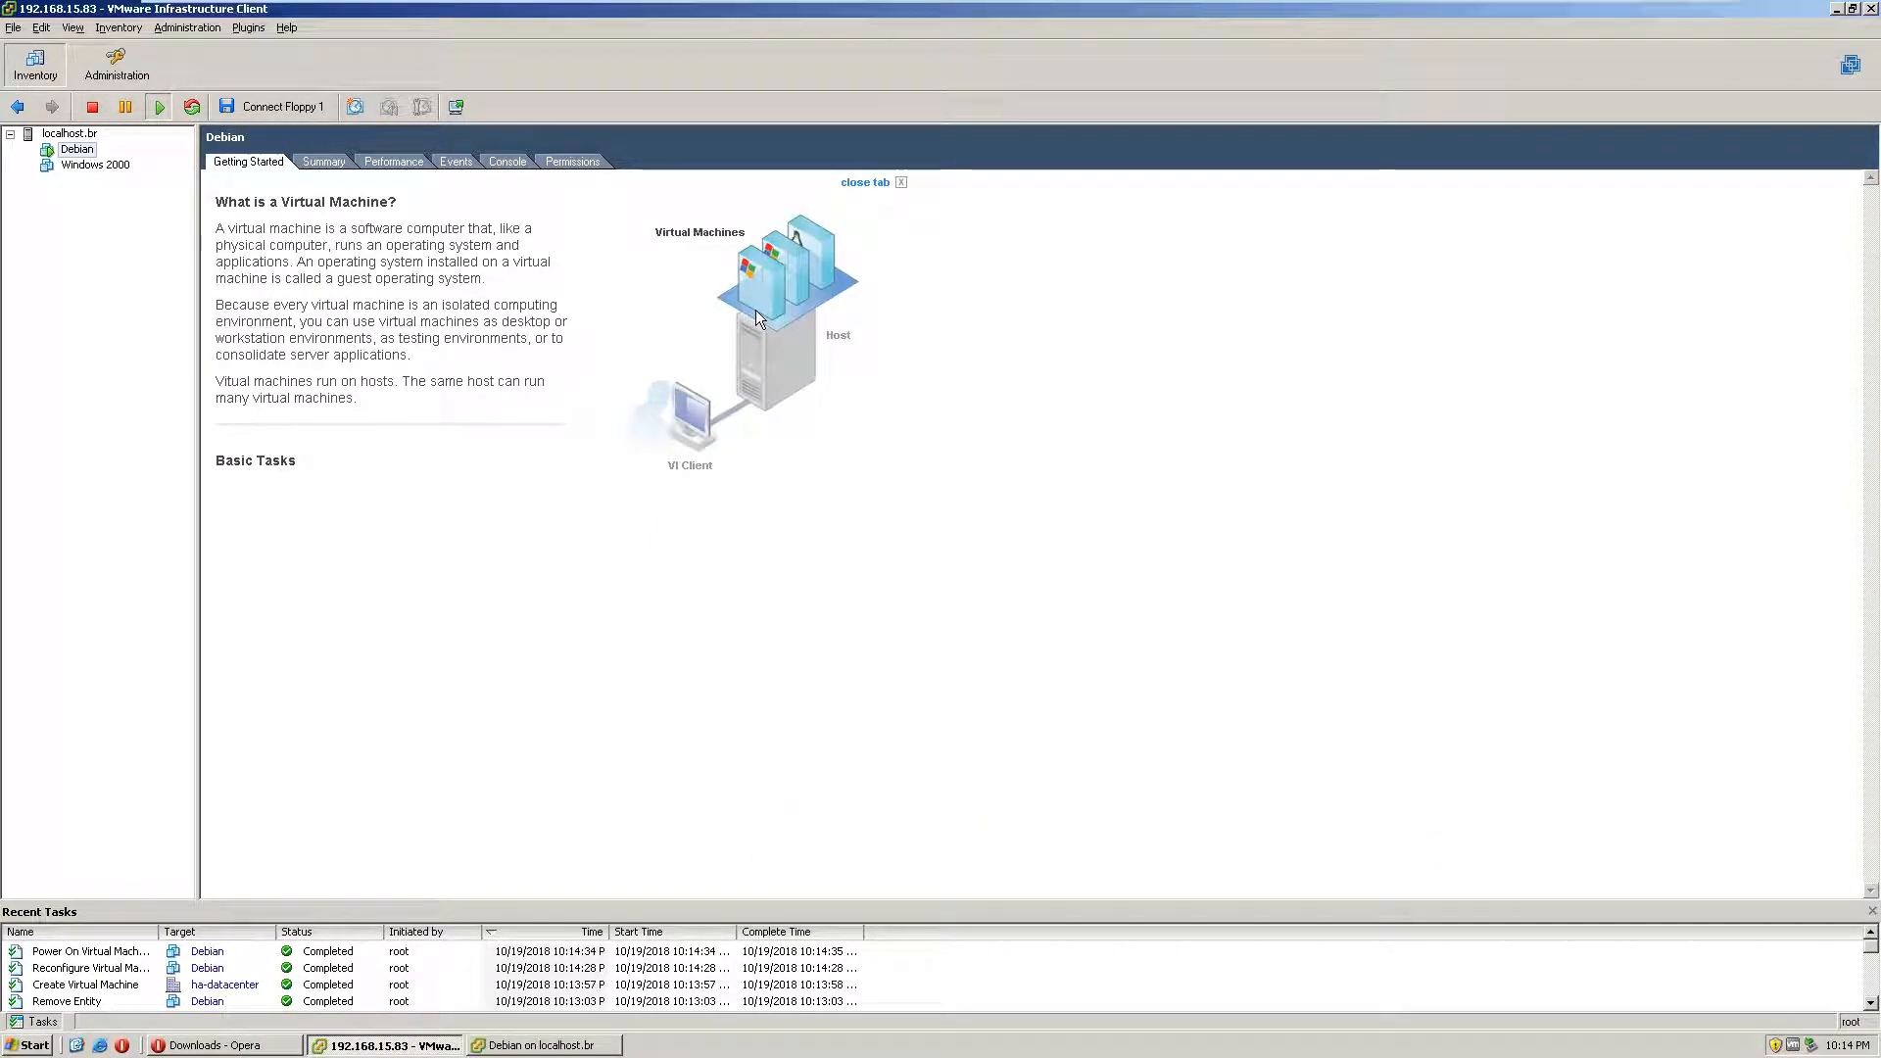
Step: Close the Debian console window and power off the virtual machine
{"action": "left_click", "coordinate": [548, 1046]}
{"action": "left_click", "coordinate": [774, 327]}
{"action": "left_click", "coordinate": [789, 368]}
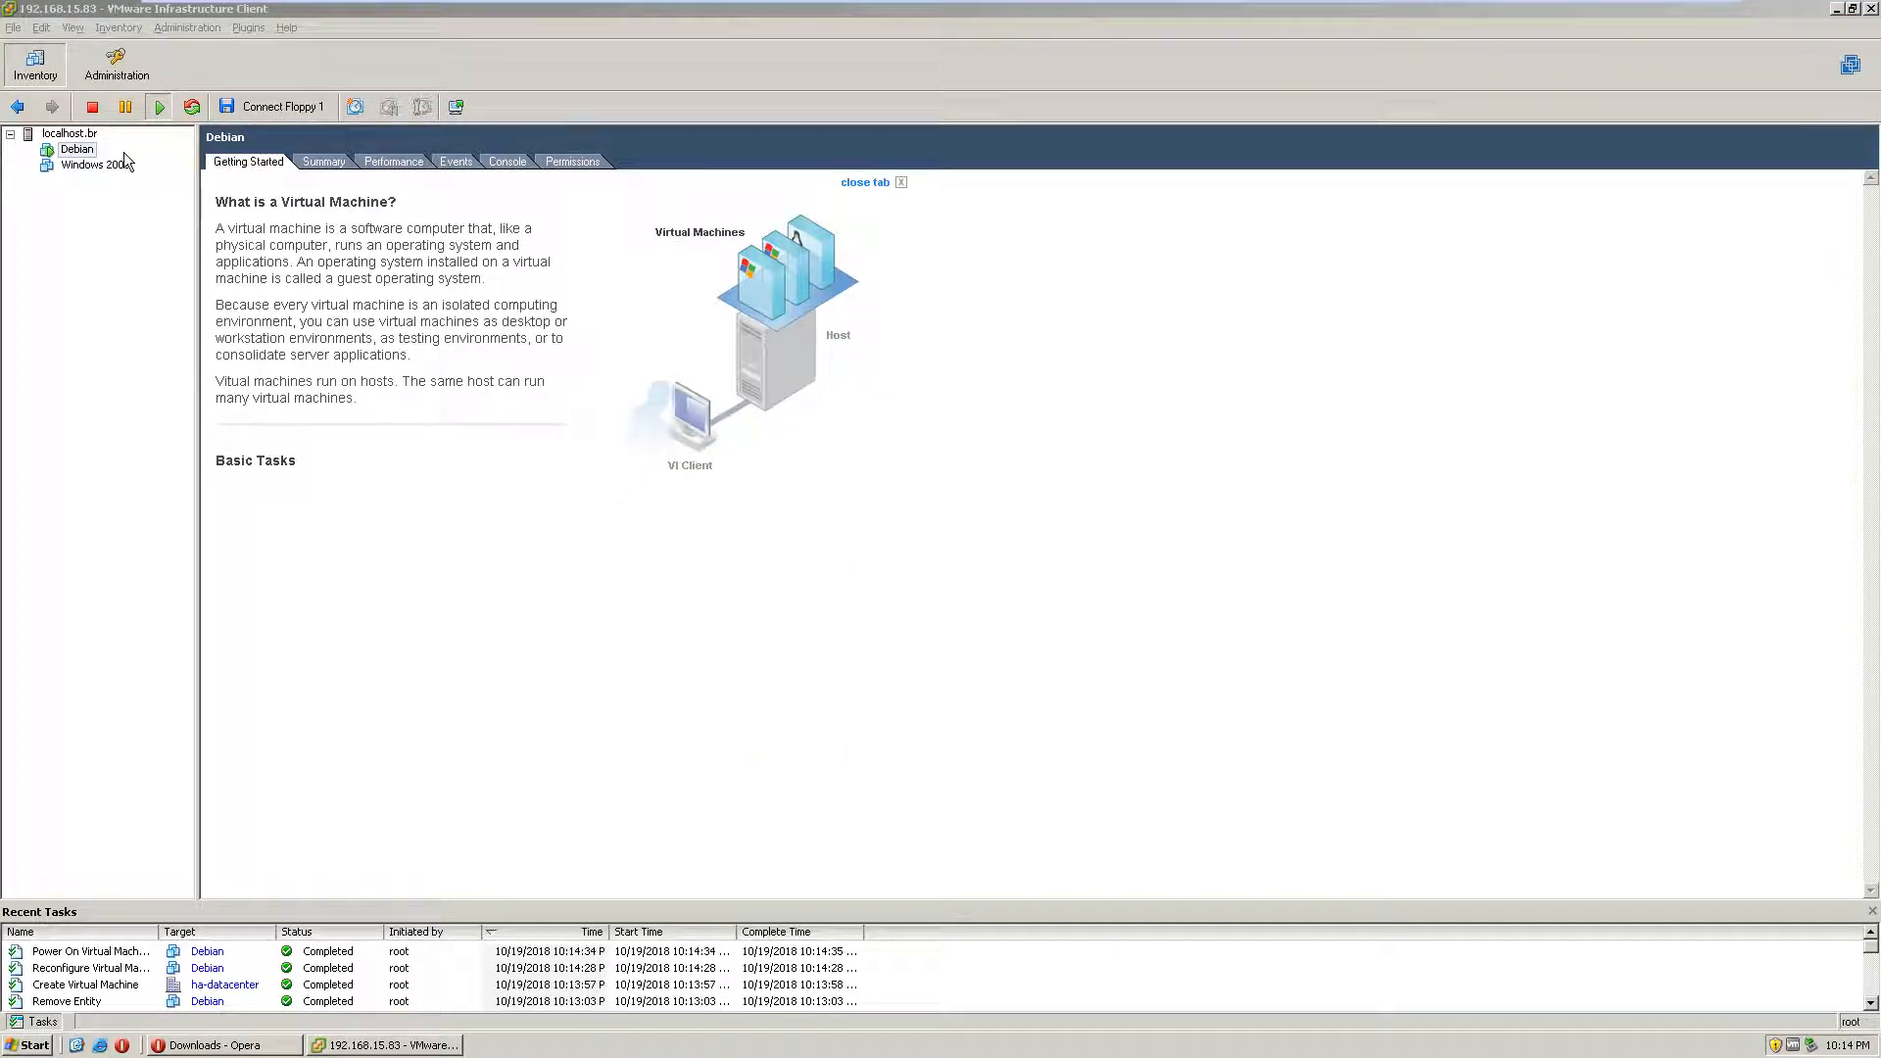
{"action": "right_click", "coordinate": [85, 147]}
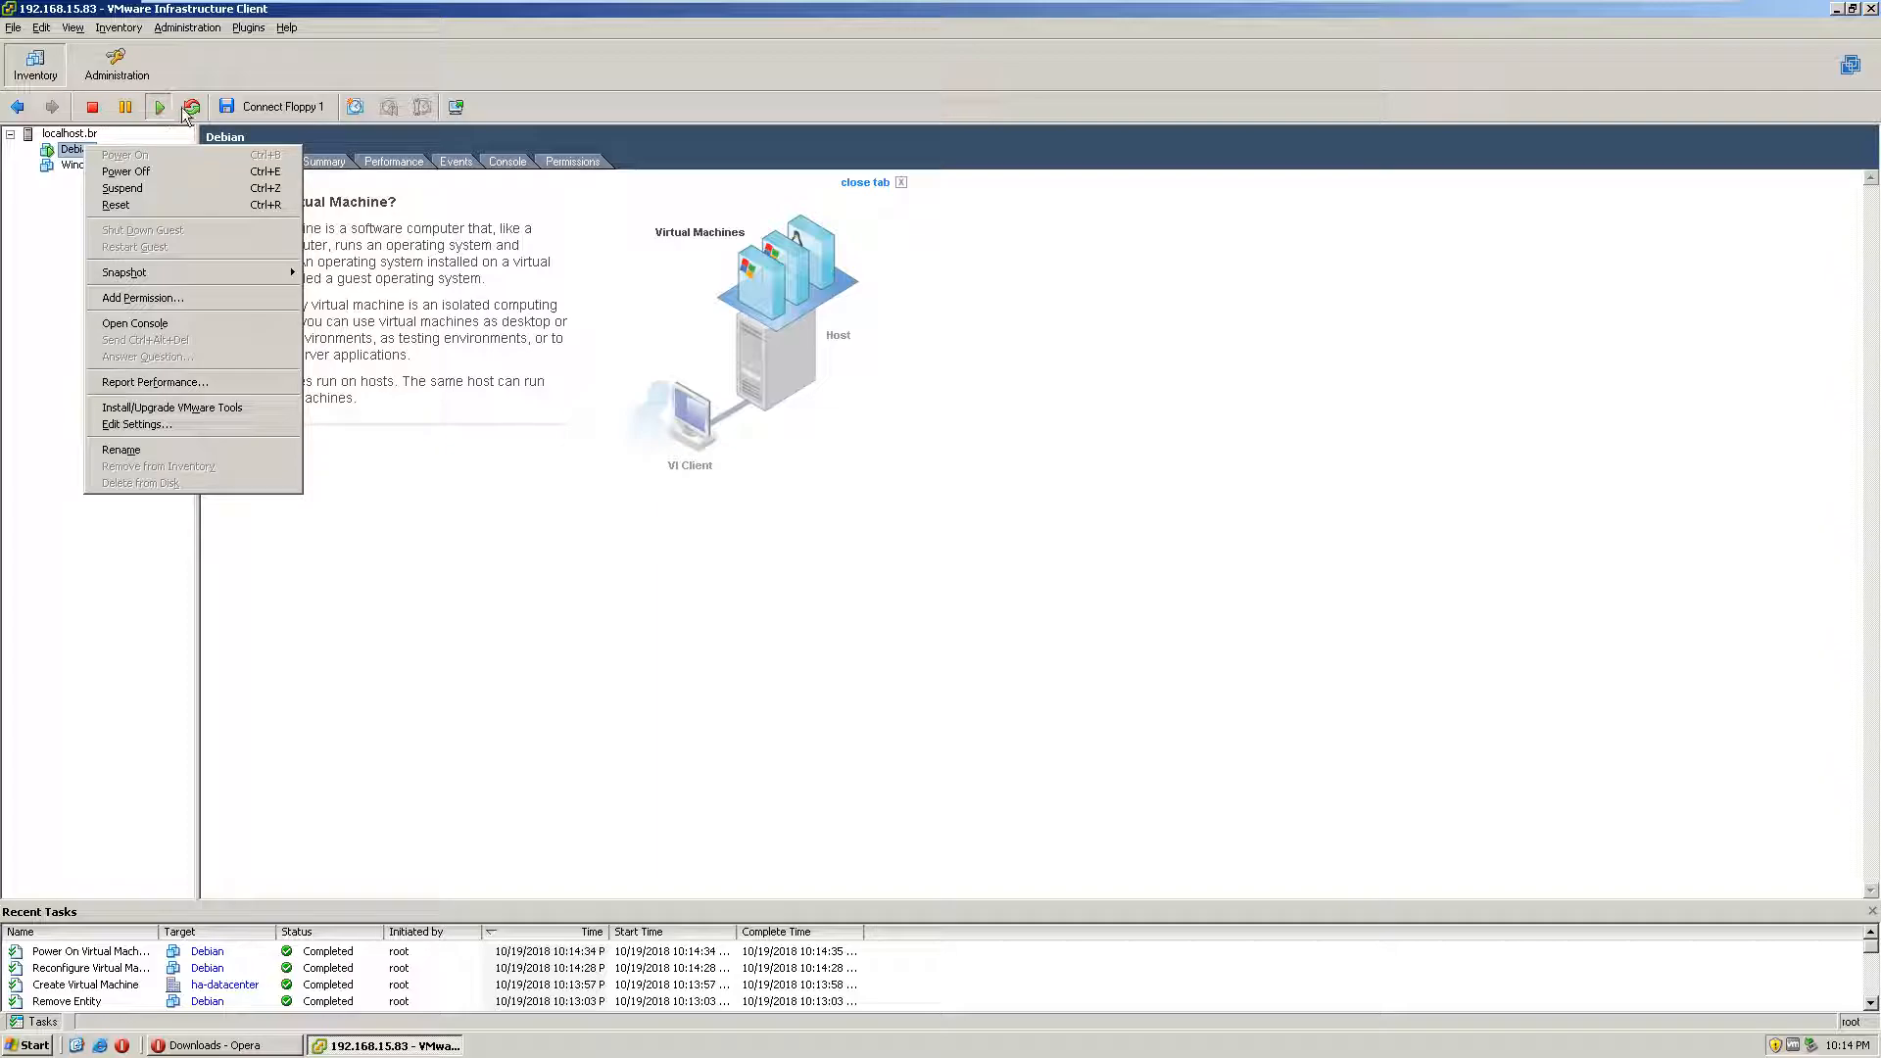
{"action": "left_click", "coordinate": [94, 108]}
{"action": "left_click", "coordinate": [902, 570]}
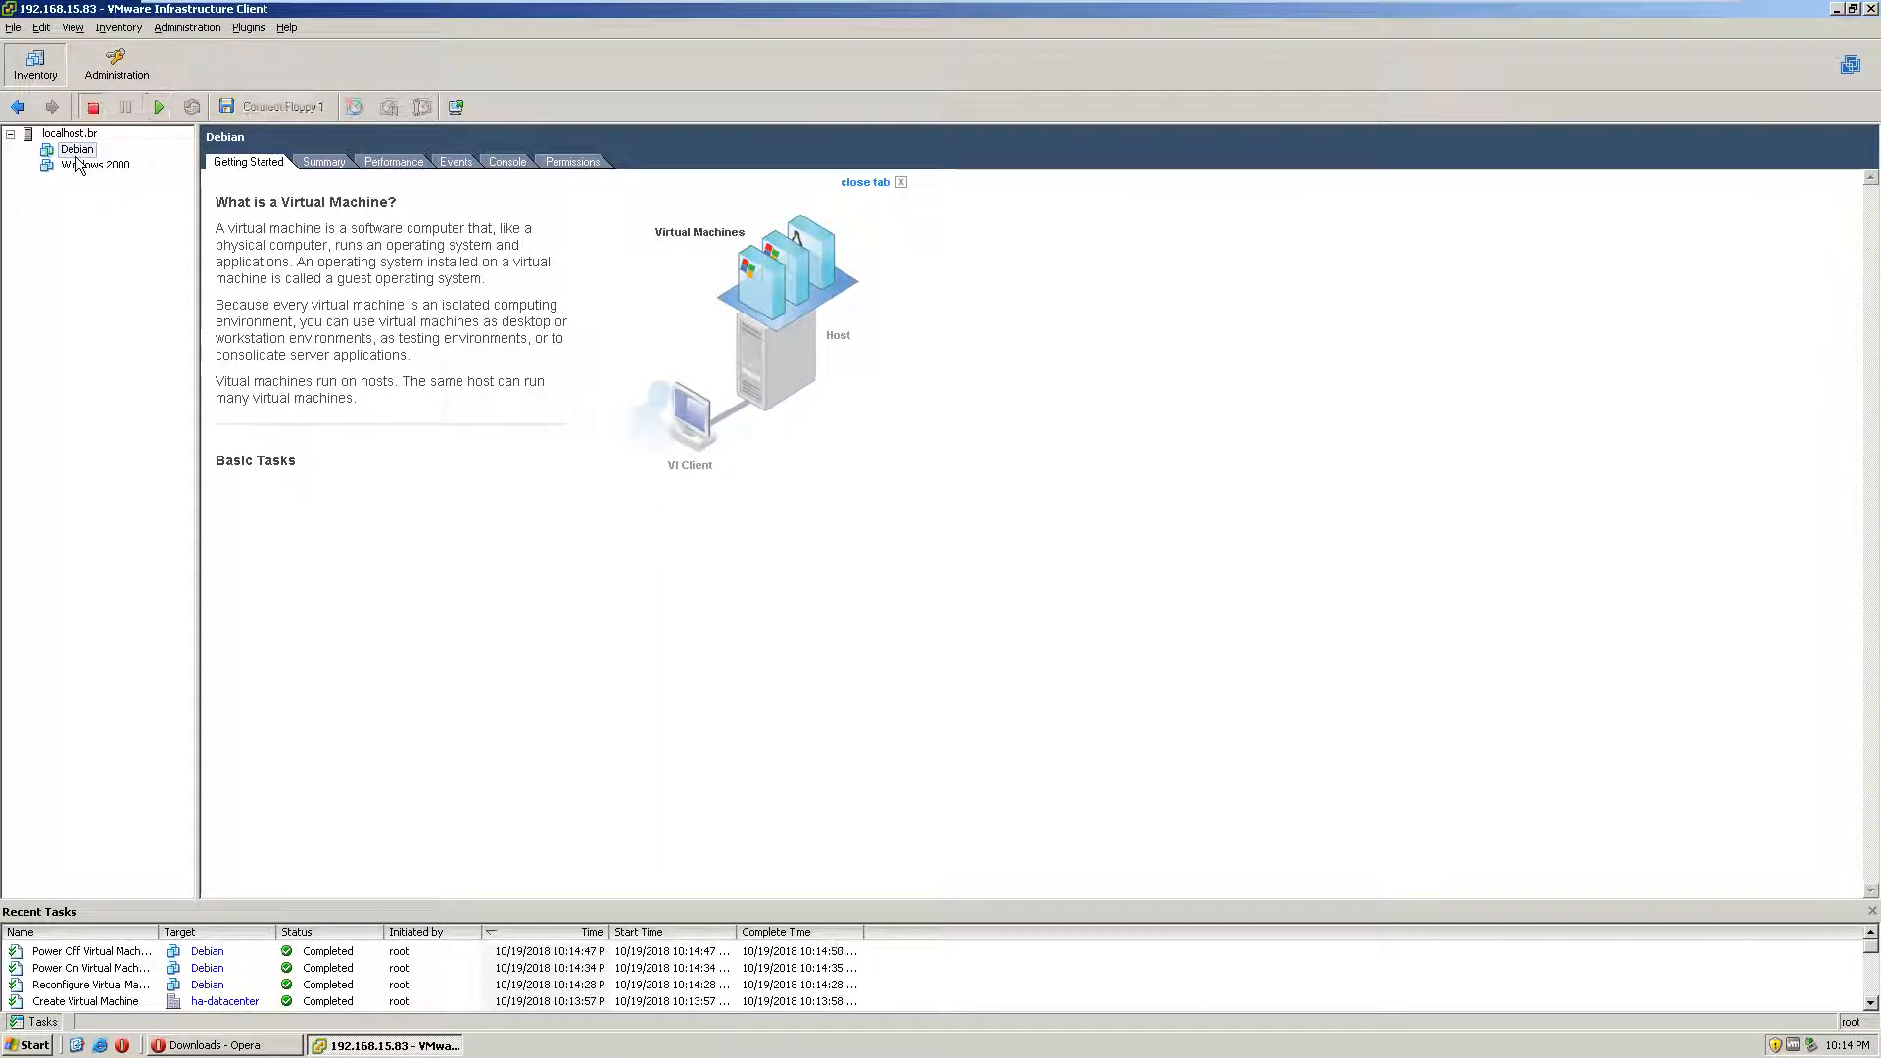
Step: Set the Debian machine's CD/DVD Drive 1 to connect at power on, and save the settings
{"action": "right_click", "coordinate": [78, 153]}
{"action": "left_click", "coordinate": [112, 431]}
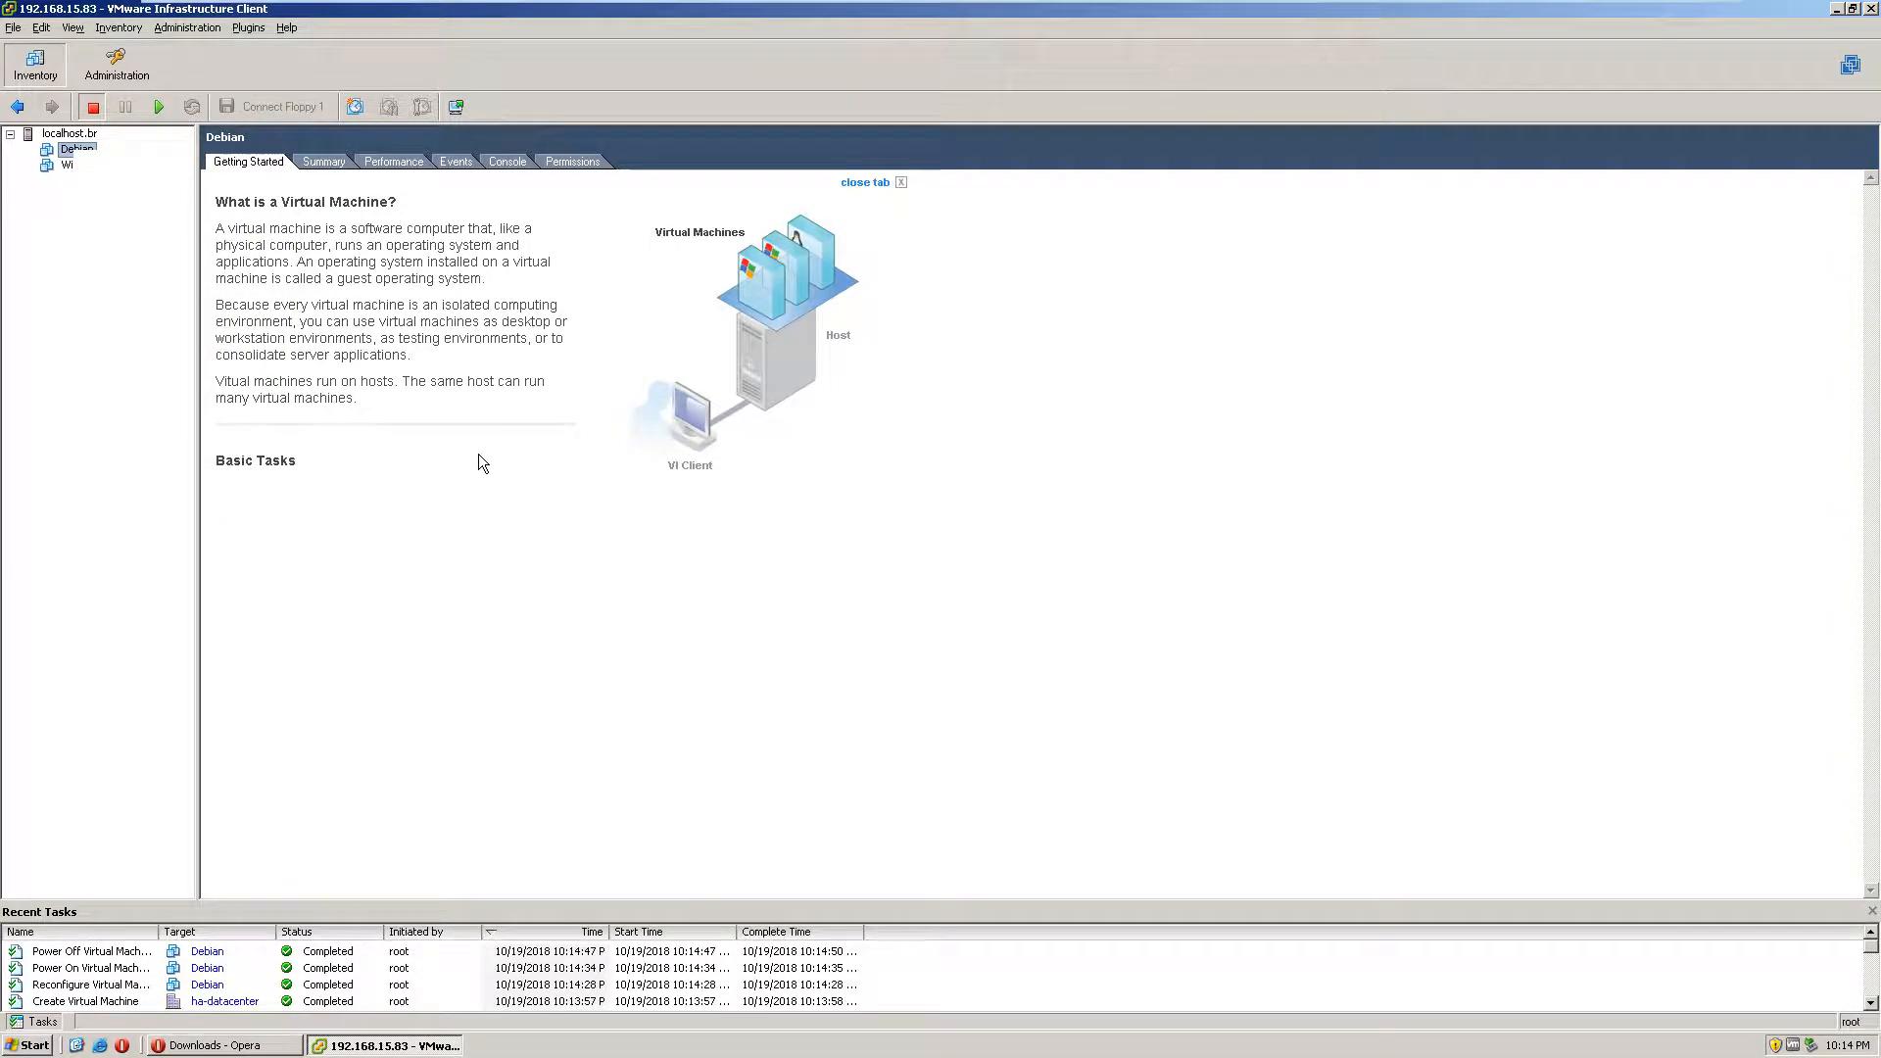
{"action": "left_click", "coordinate": [763, 369]}
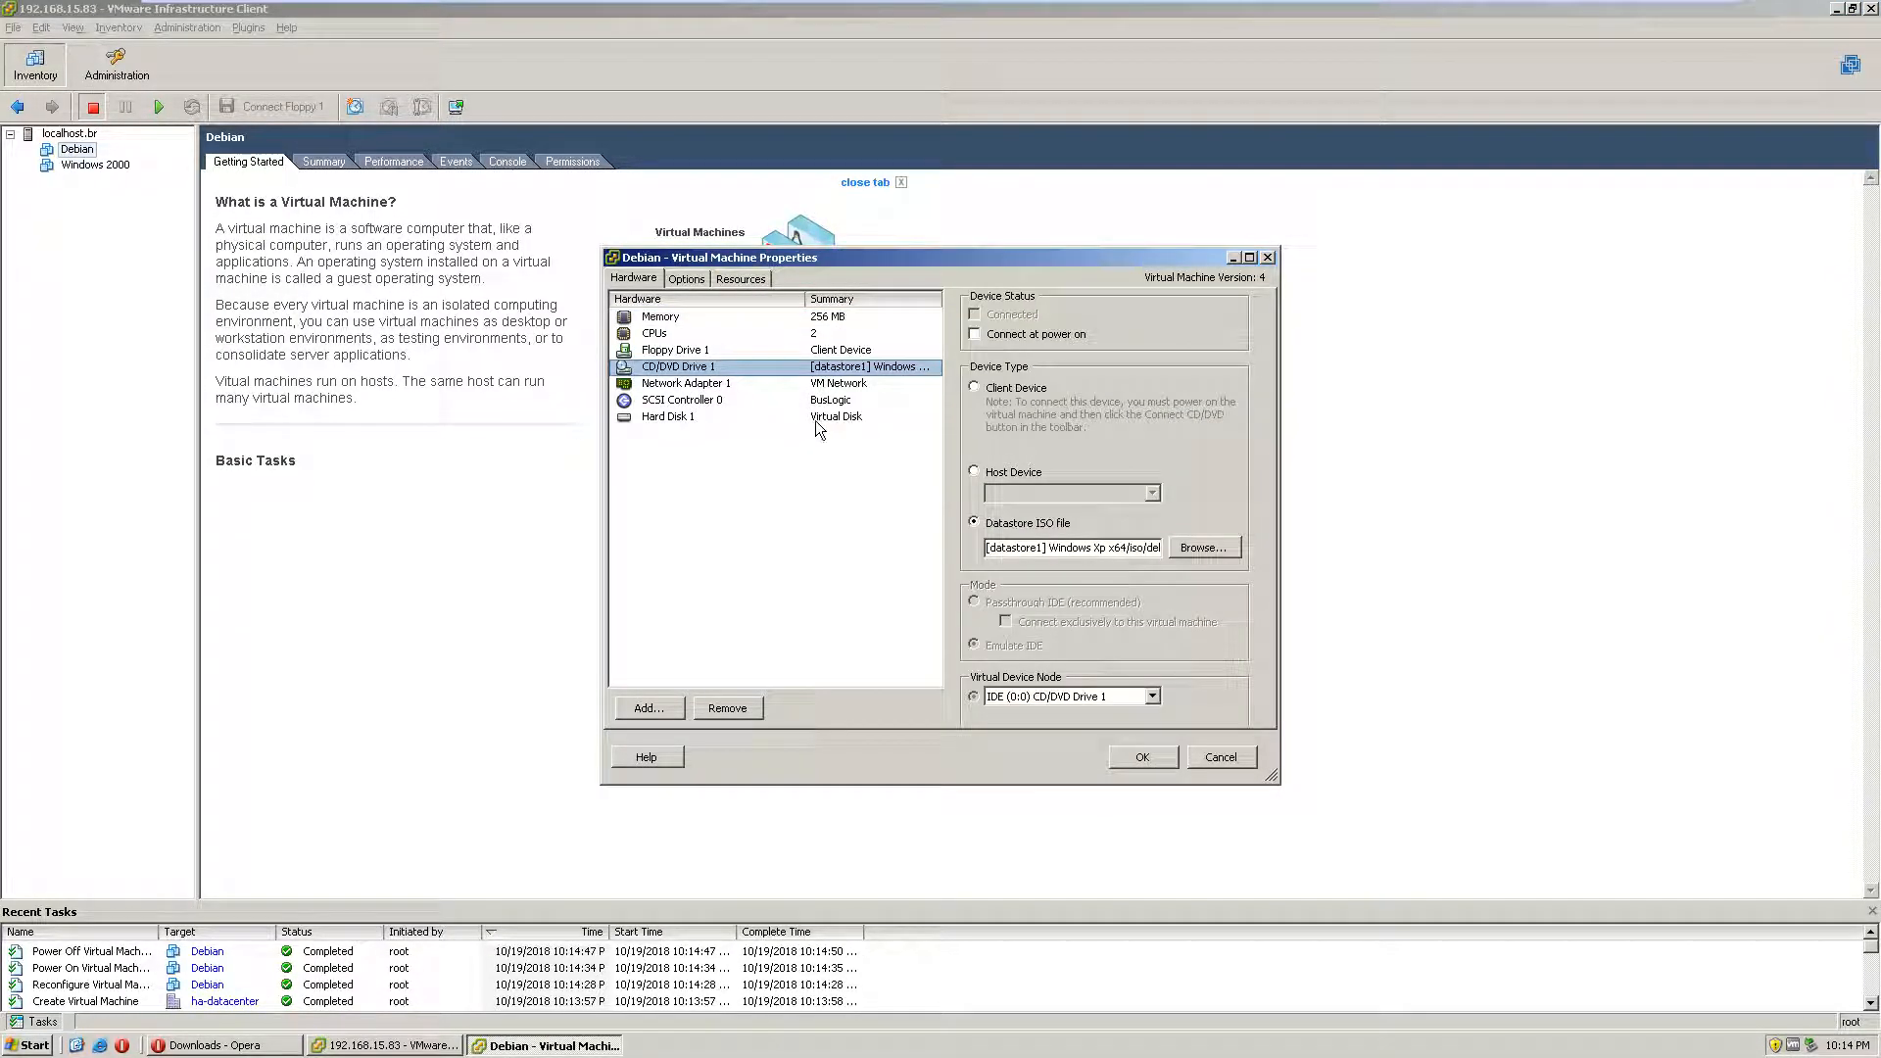
{"action": "left_click", "coordinate": [1211, 552]}
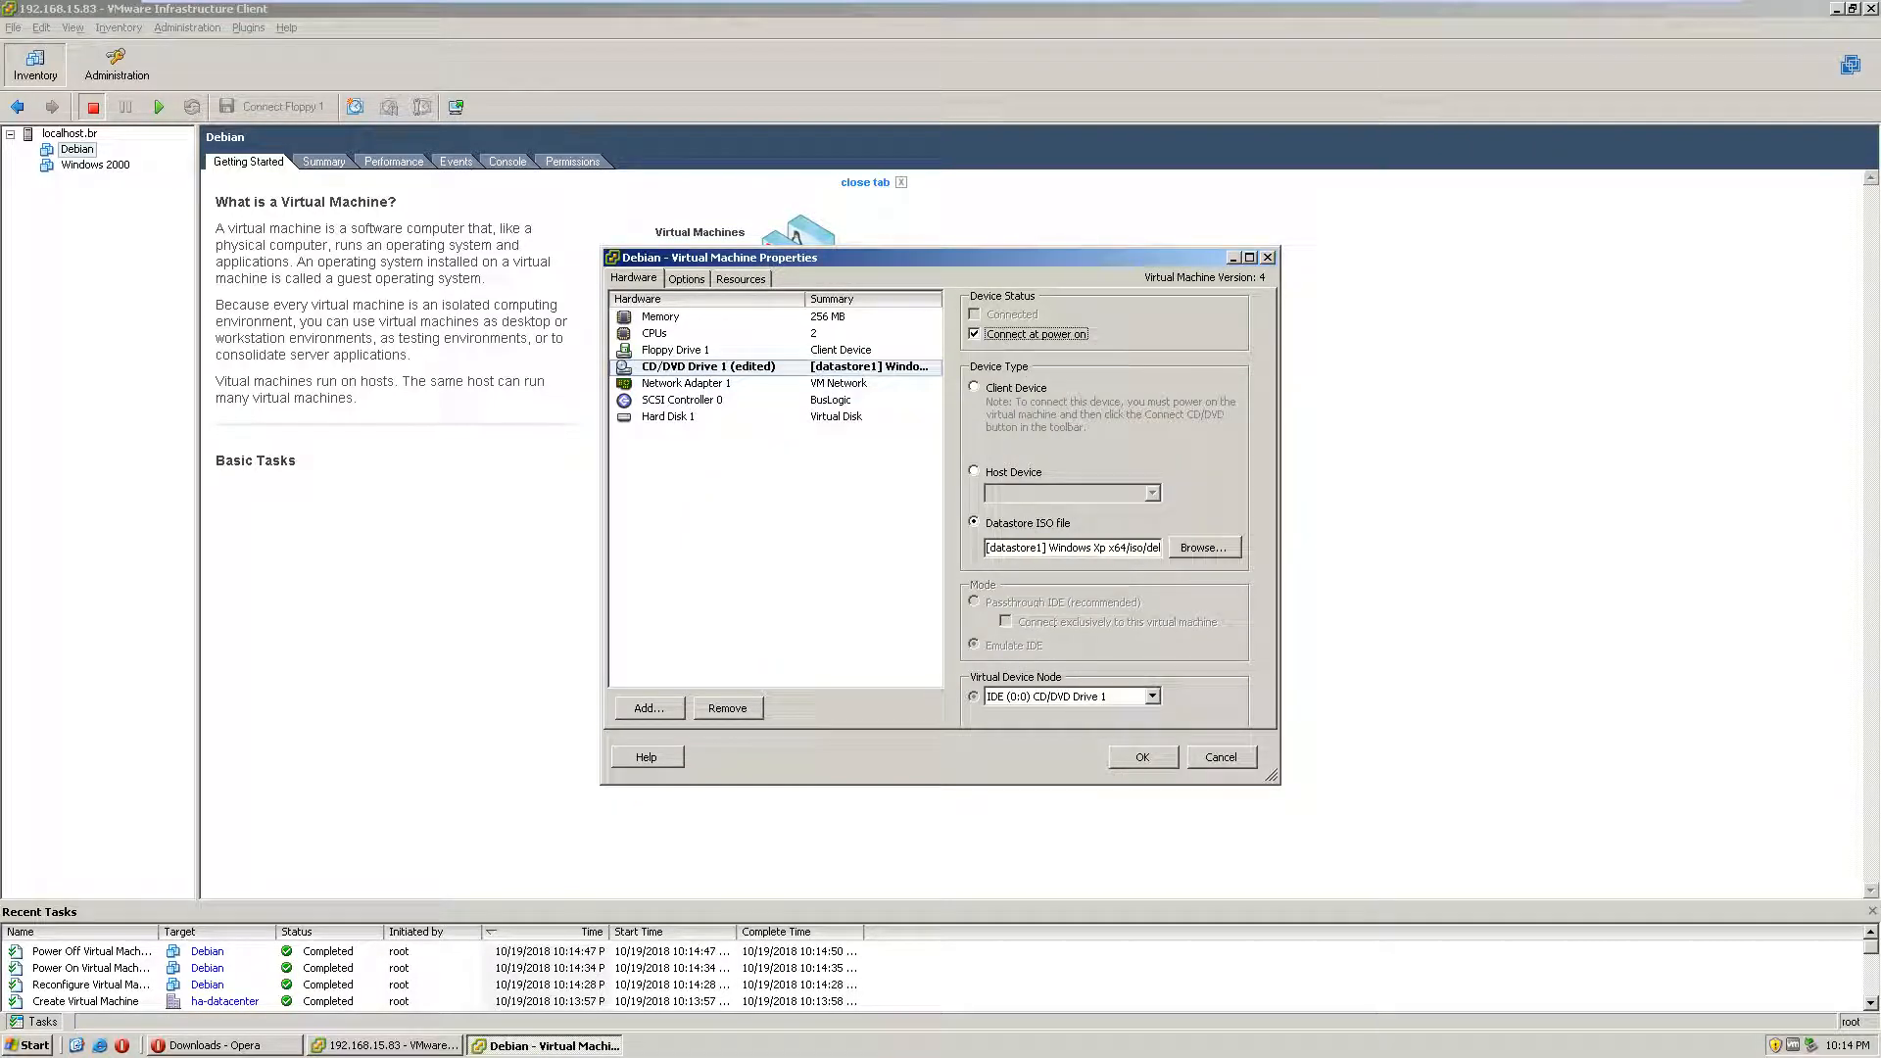
{"action": "left_click", "coordinate": [1142, 757]}
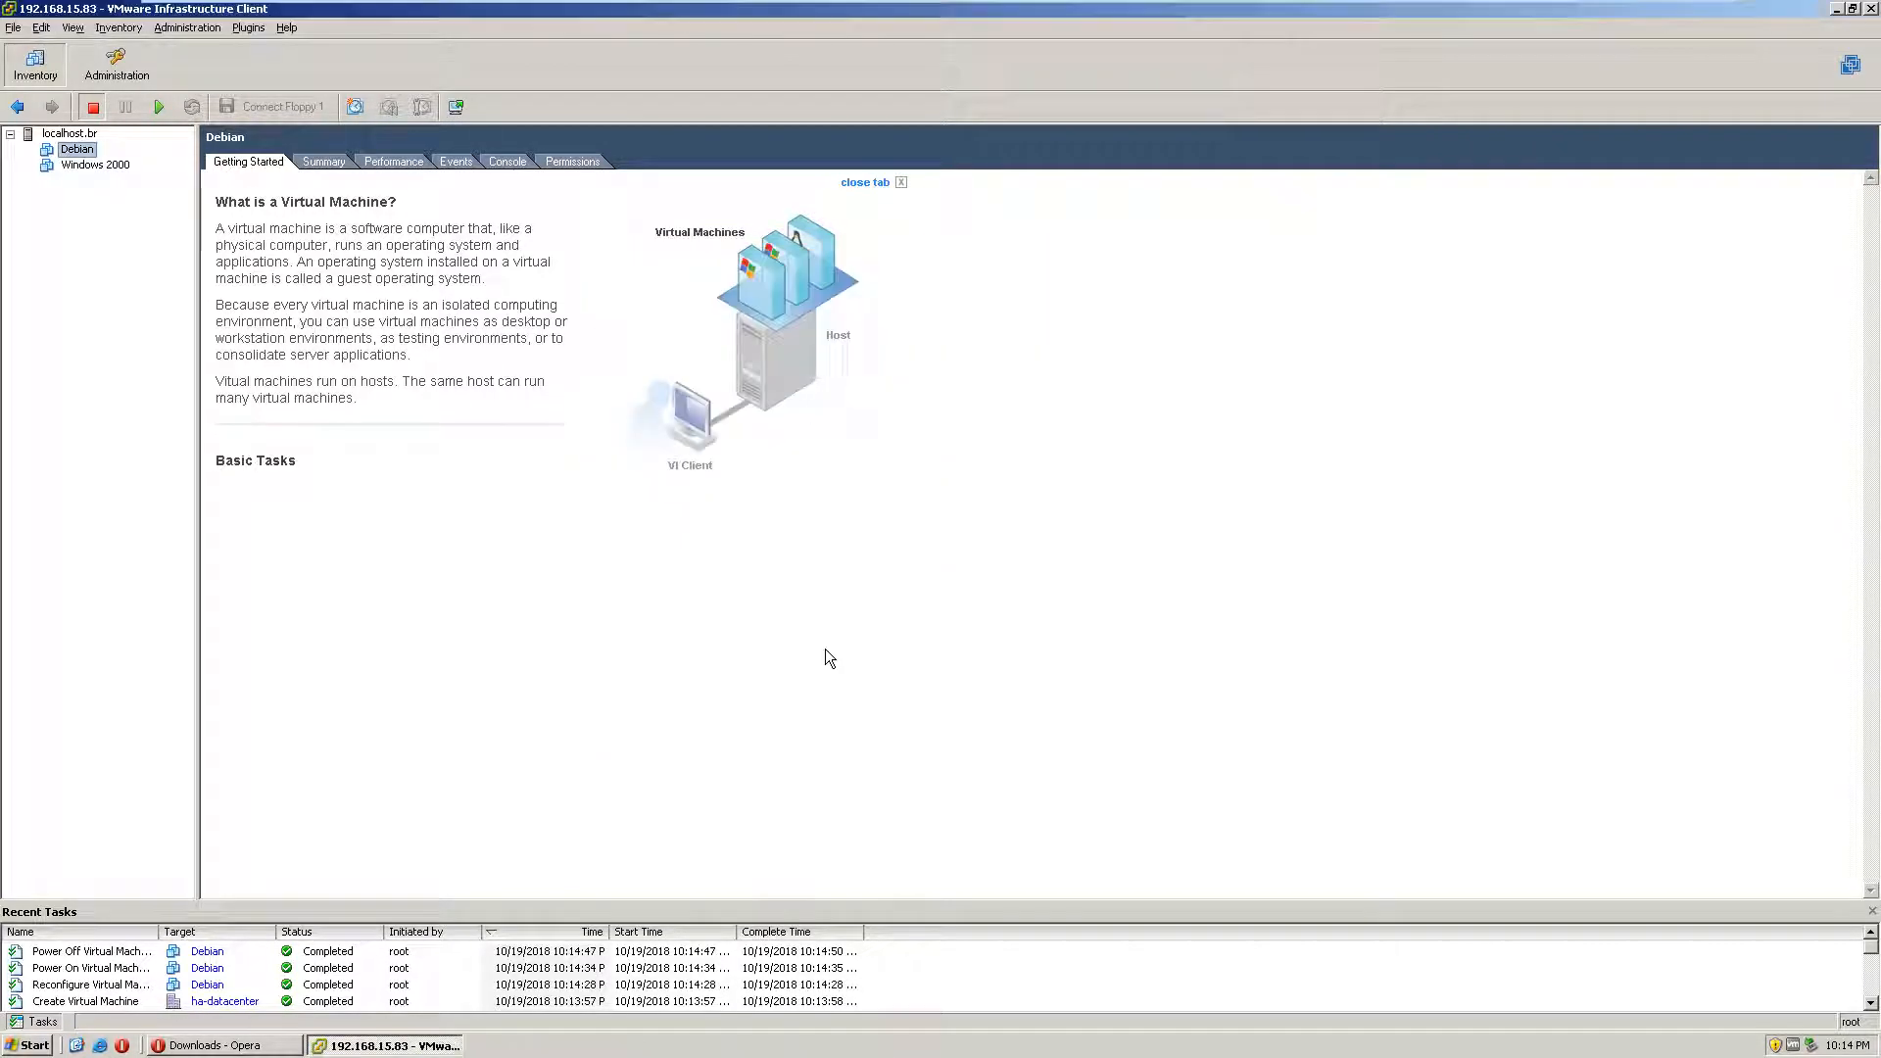
Step: Open the Debian virtual machine's console
{"action": "right_click", "coordinate": [82, 152]}
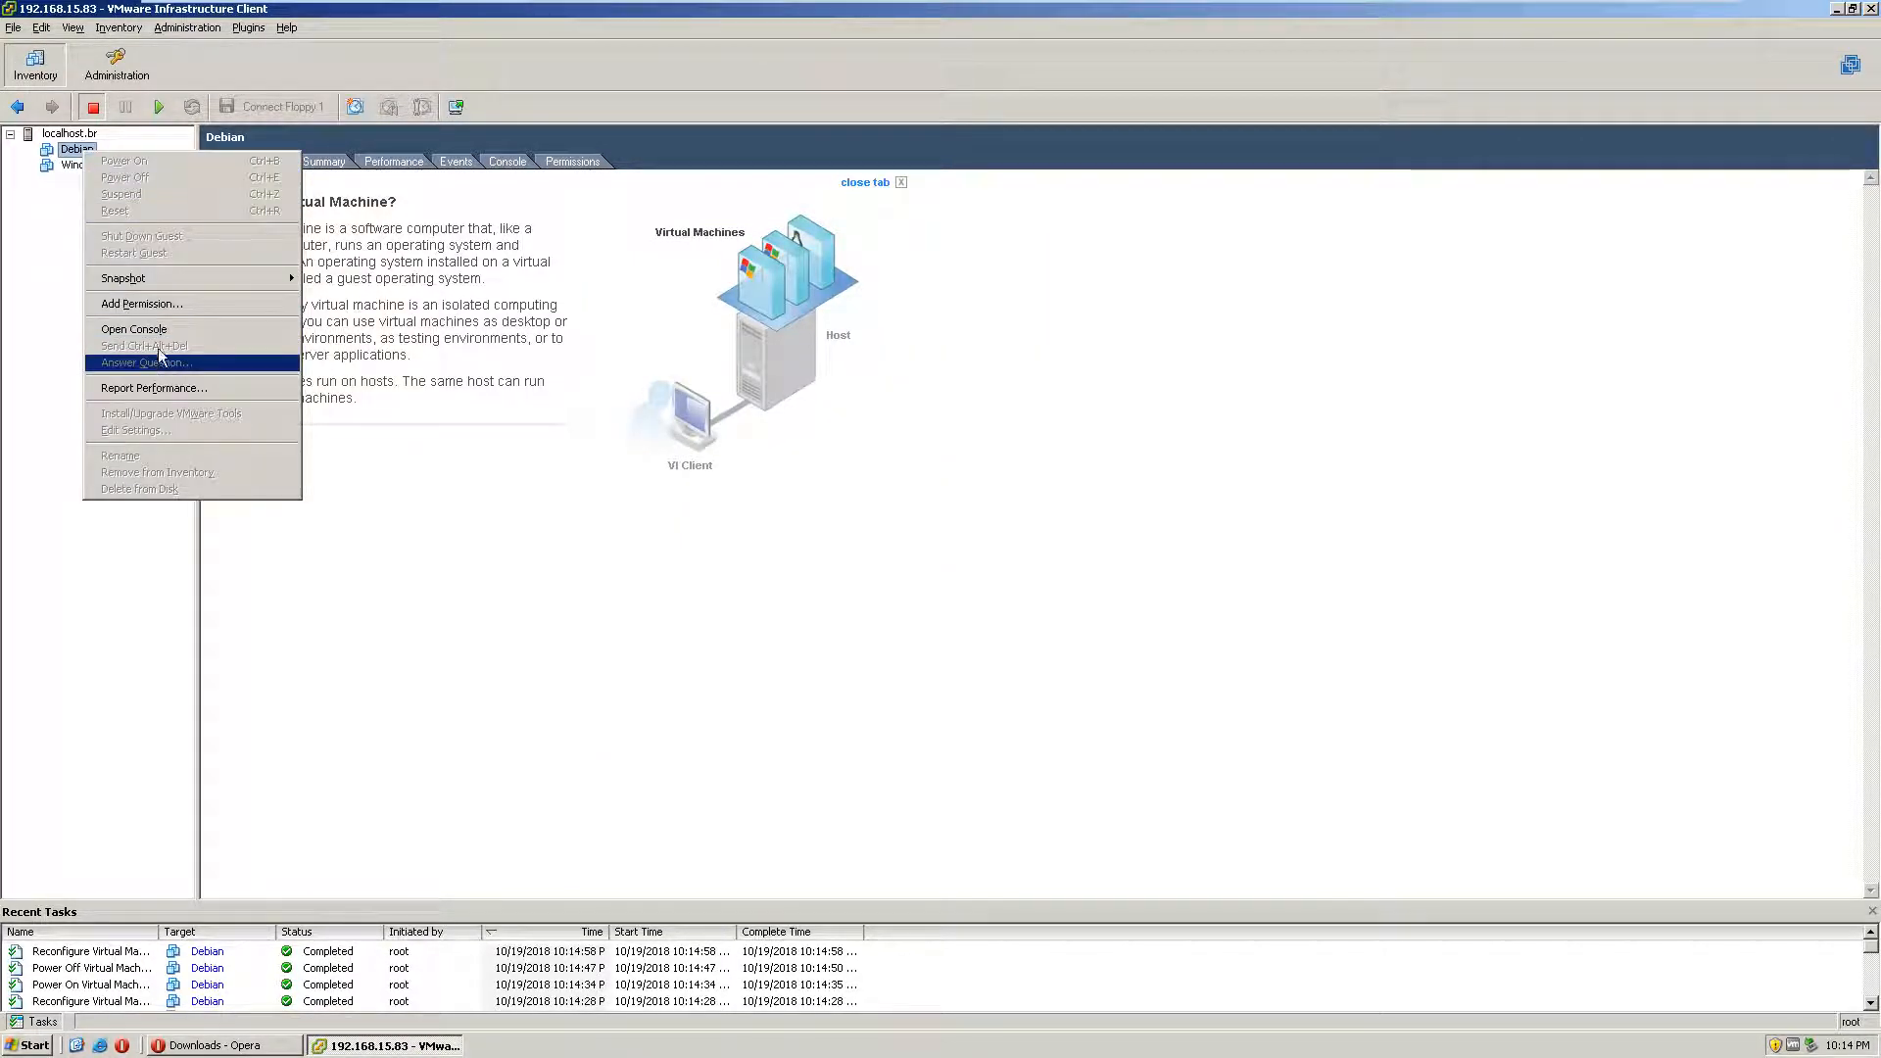
{"action": "left_click", "coordinate": [134, 330]}
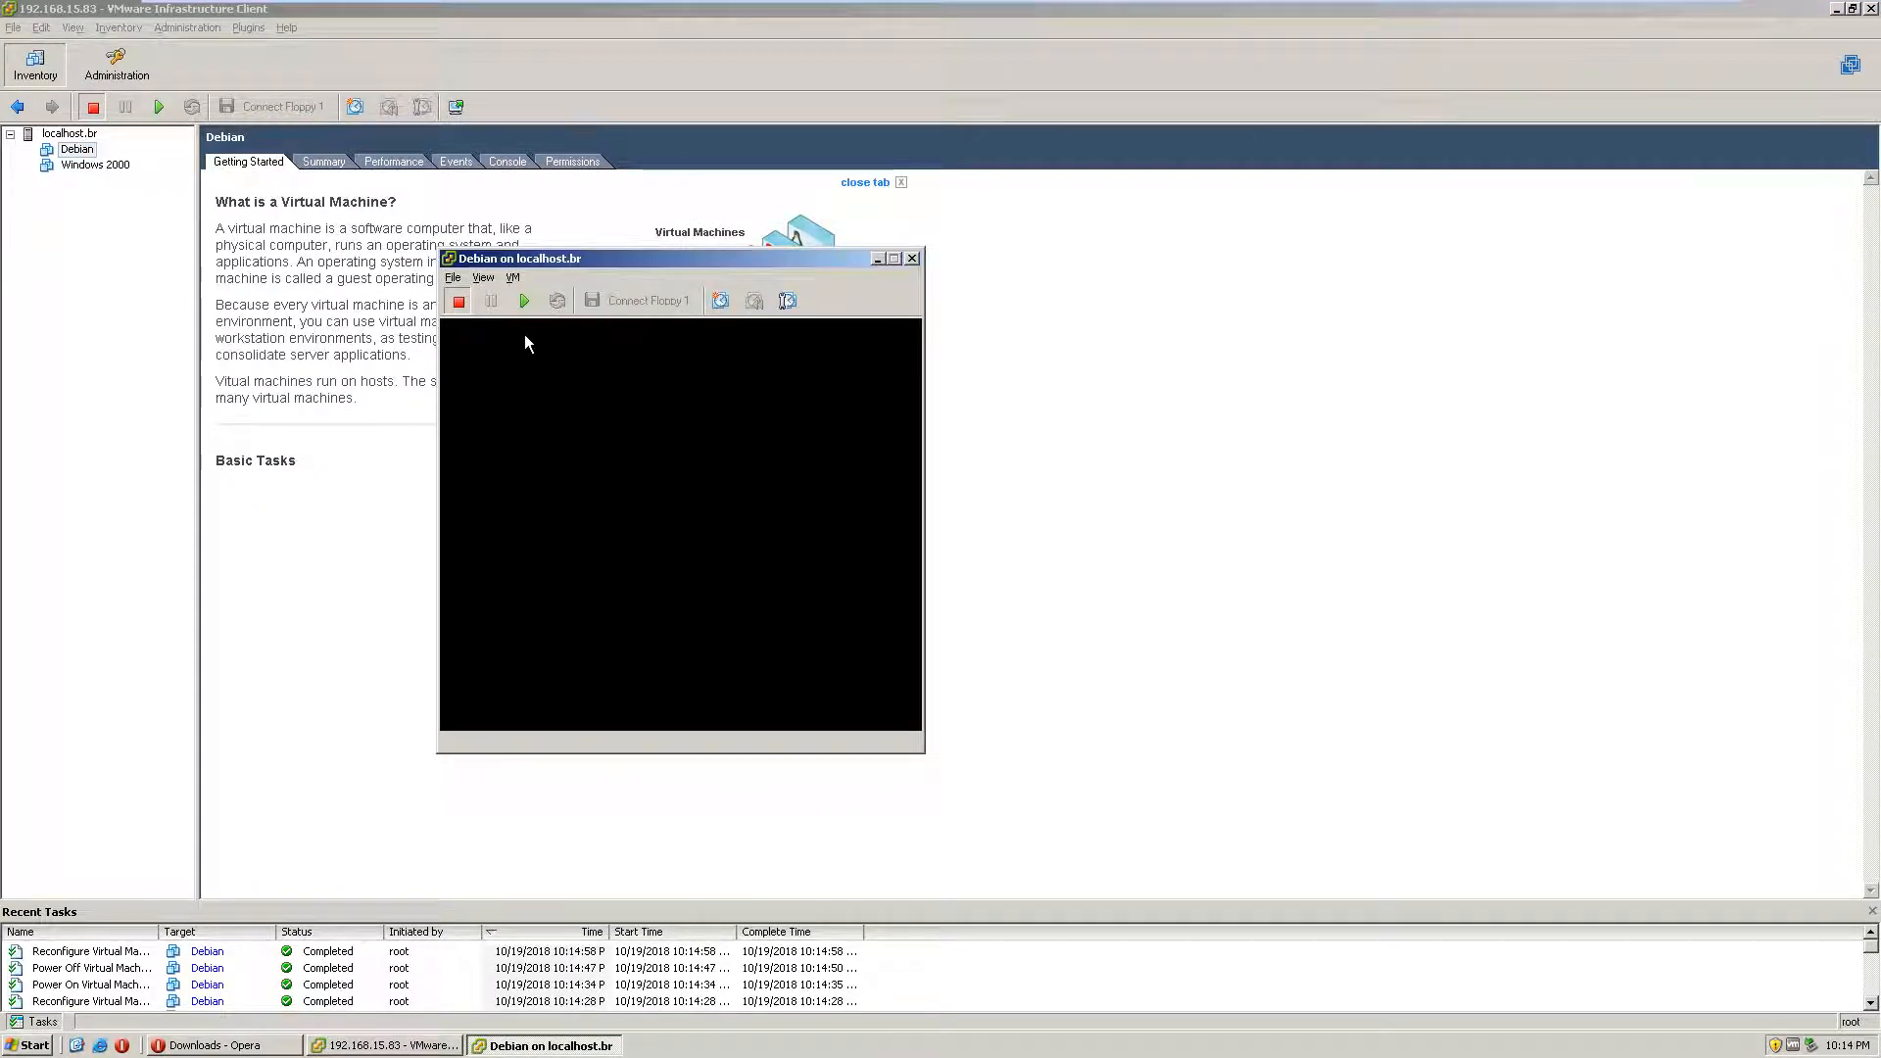
Step: Power on the Debian virtual machine, reposition its console window and highlight Install in the installer boot menu
{"action": "left_click", "coordinate": [524, 302]}
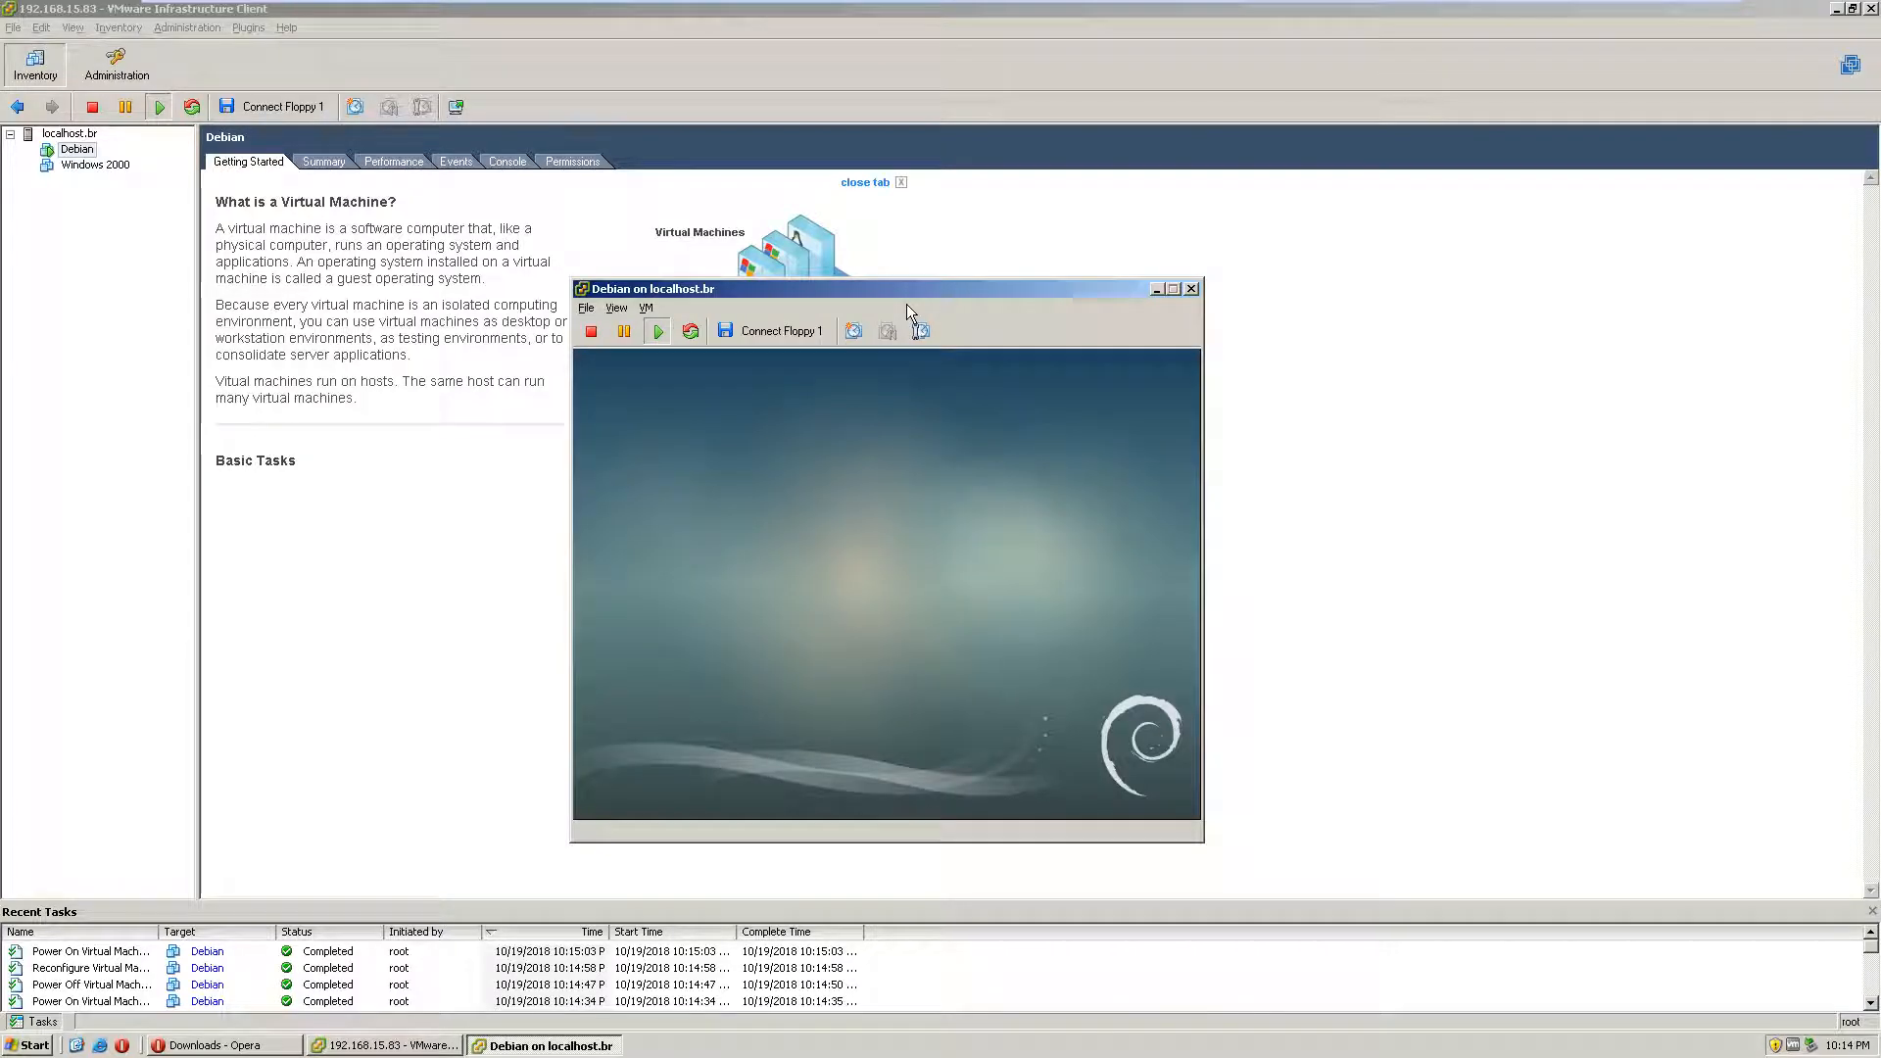
{"action": "left_click_drag", "start_coordinate": [913, 294], "coordinate": [1178, 291]}
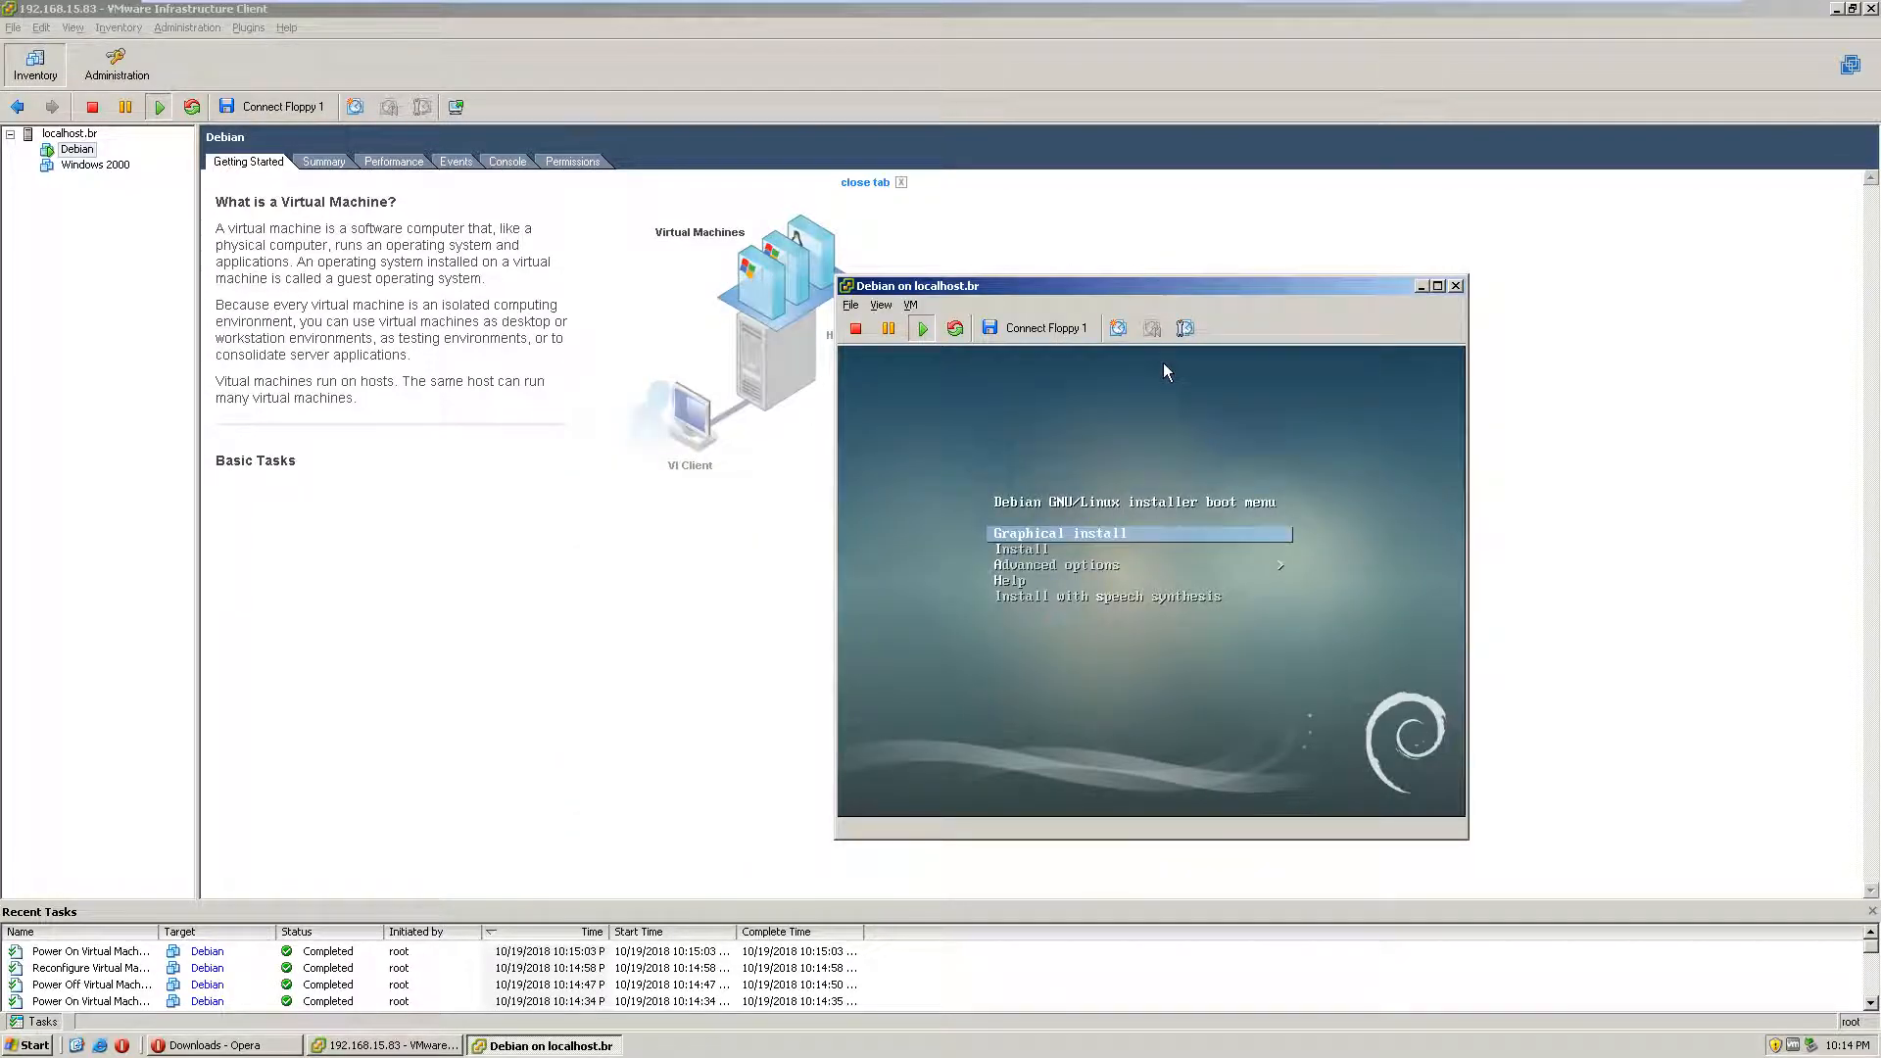
{"action": "left_click", "coordinate": [1165, 370]}
{"action": "key", "text": "Down"}
{"action": "key", "text": "Down"}
{"action": "key", "text": "Up"}
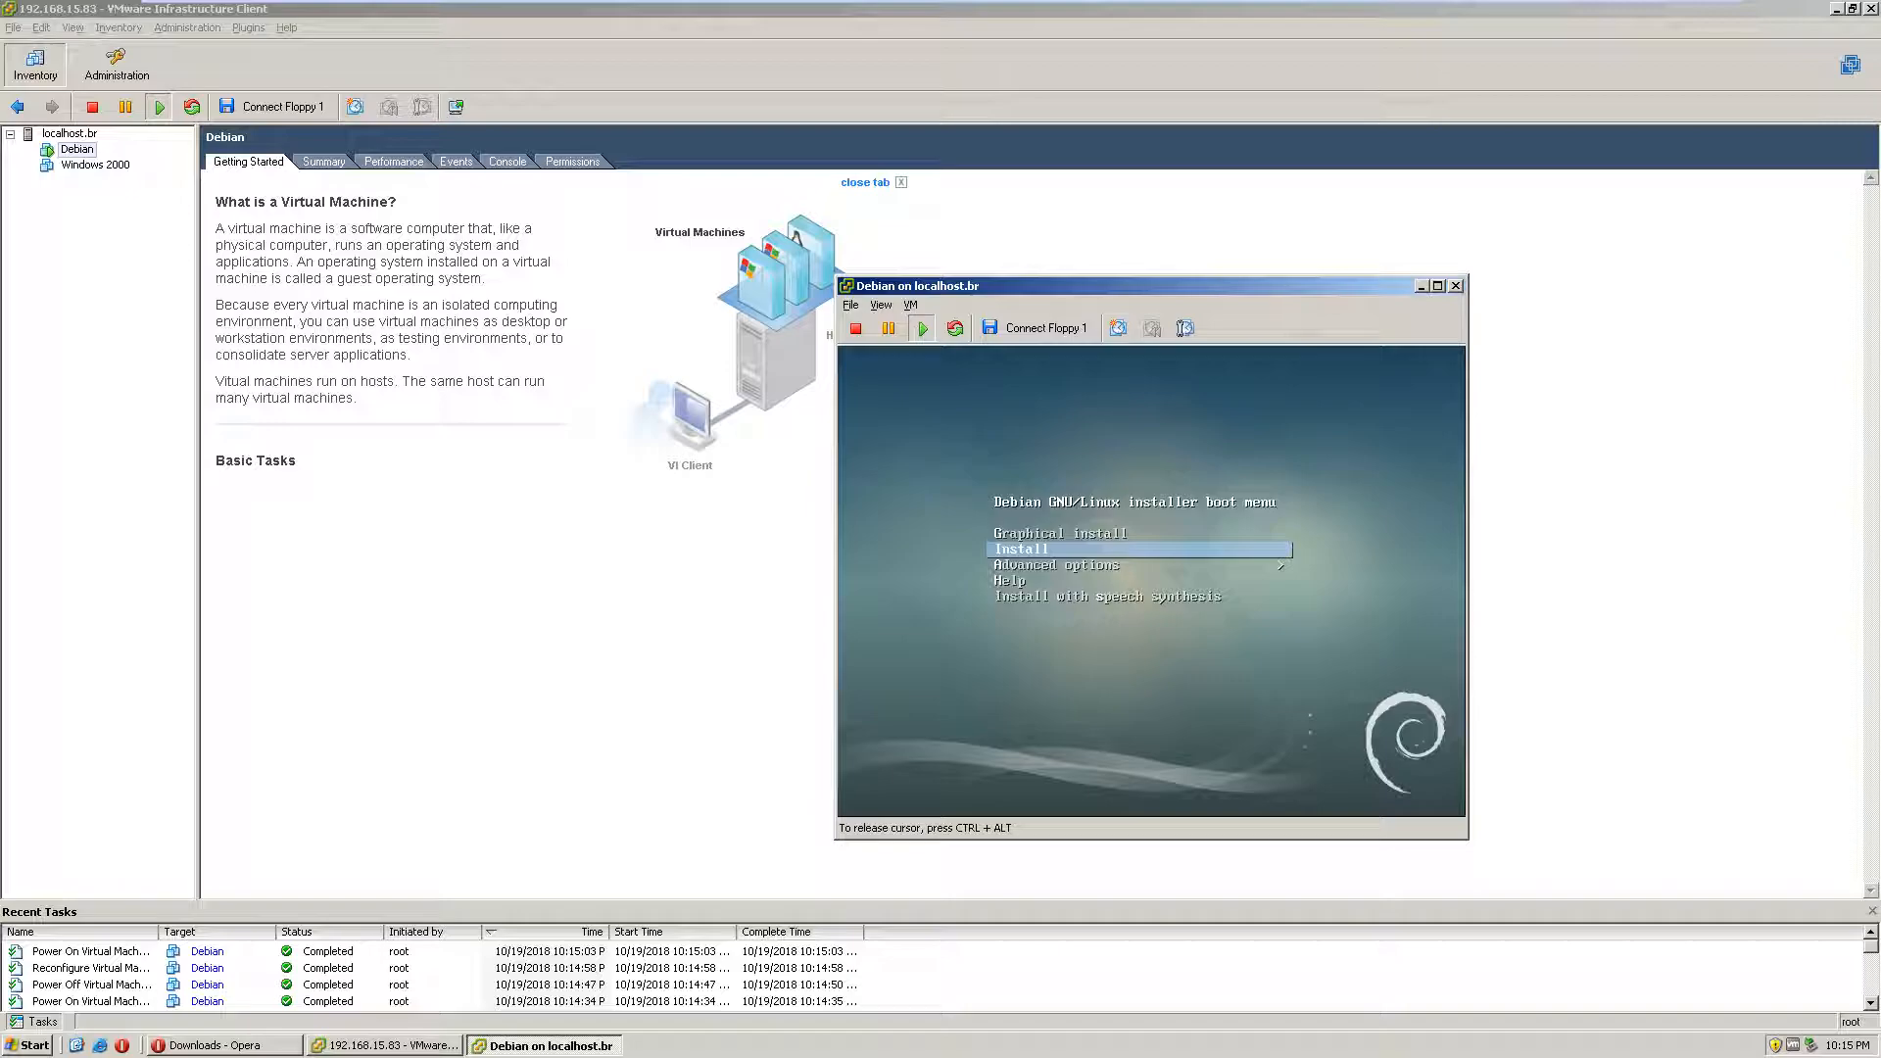
Step: Release the cursor from the guest, power off the Debian virtual machine and close its console
{"action": "key", "text": "ctrl+alt"}
{"action": "left_click", "coordinate": [855, 330]}
{"action": "left_click", "coordinate": [909, 567]}
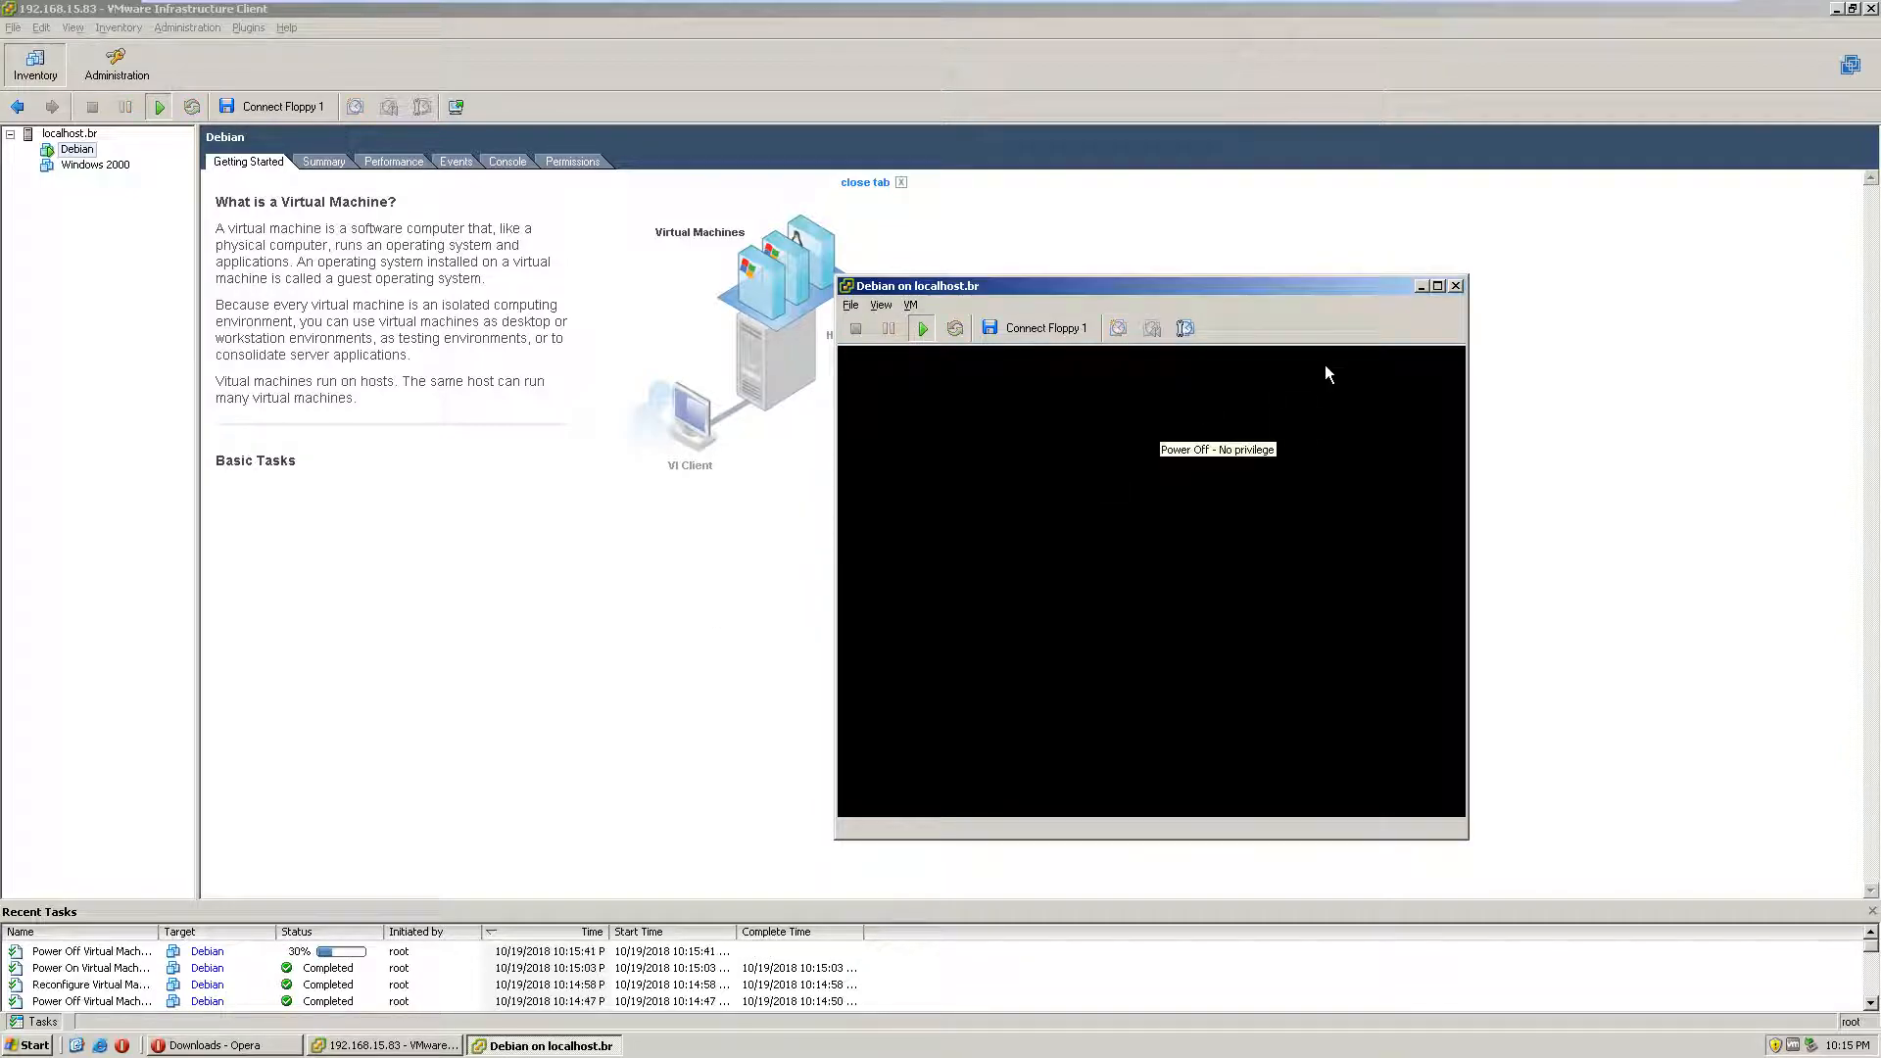
{"action": "left_click", "coordinate": [1455, 286]}
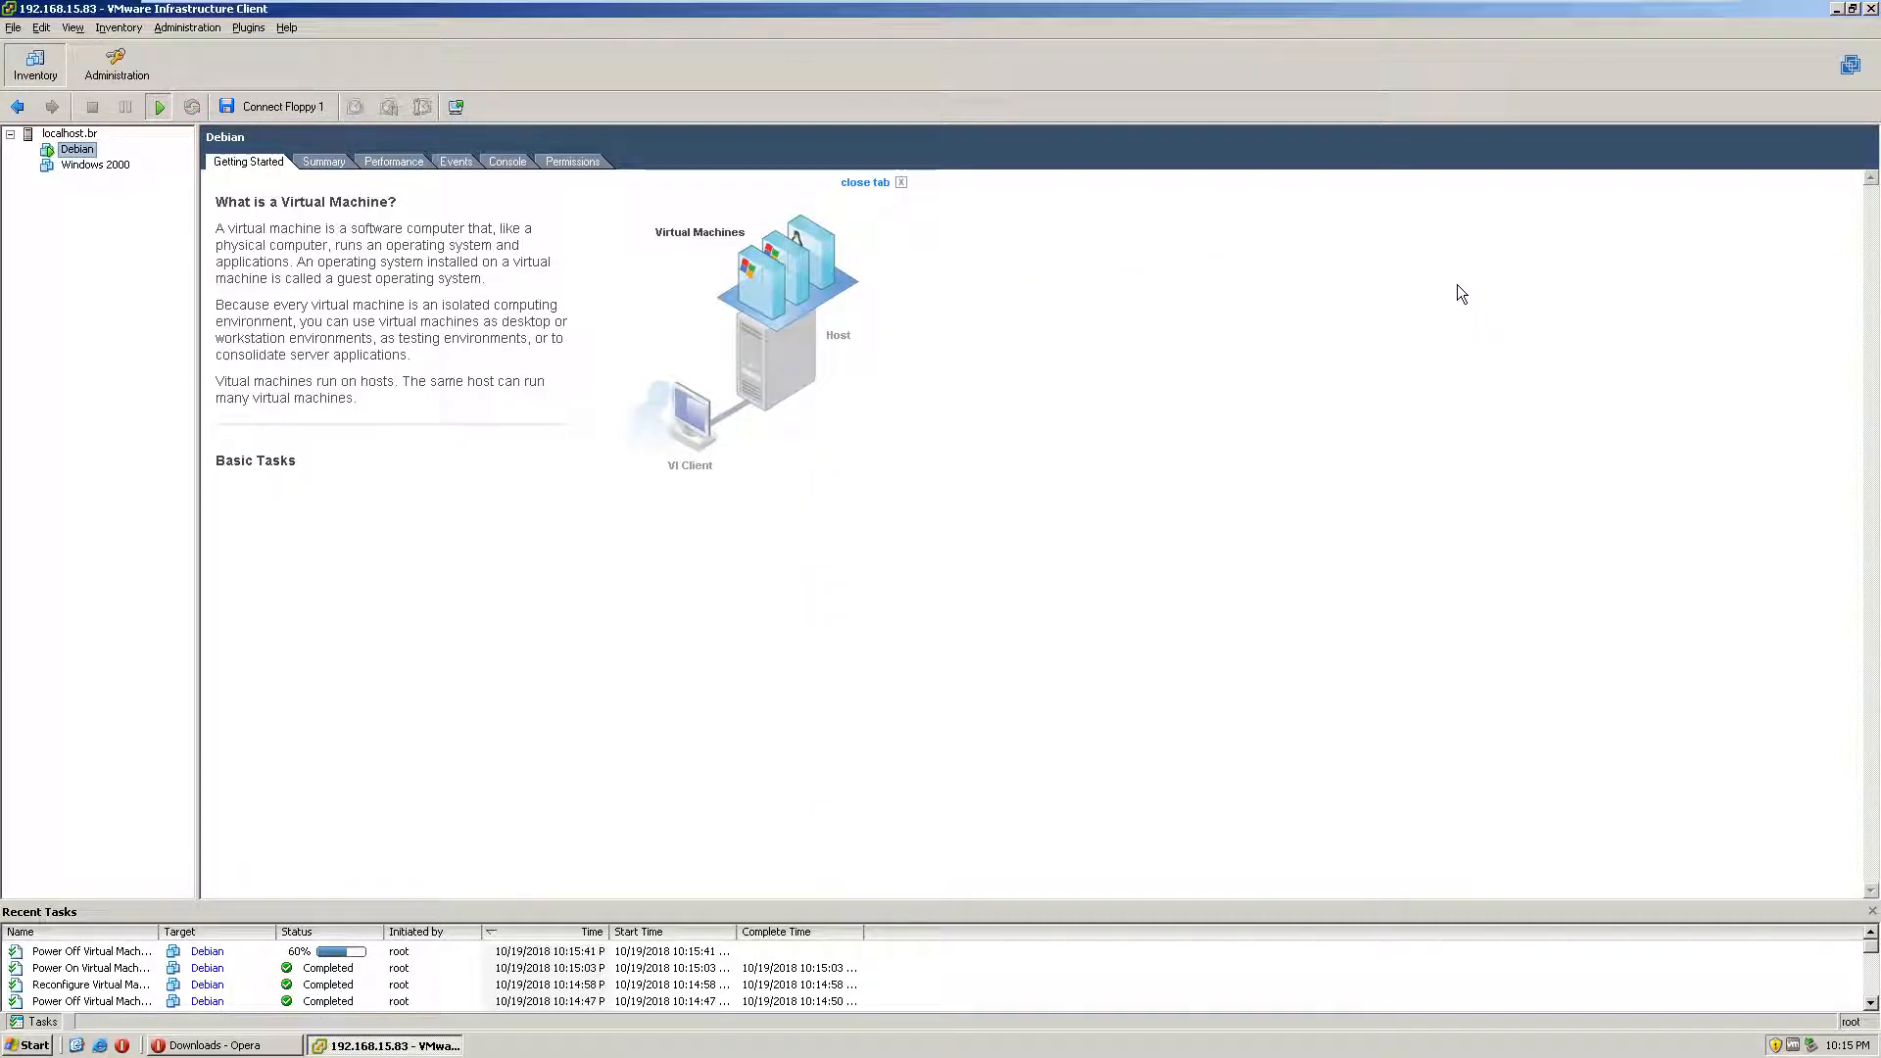
Step: Delete the Debian virtual machine and its associated disk from the host
{"action": "right_click", "coordinate": [87, 152]}
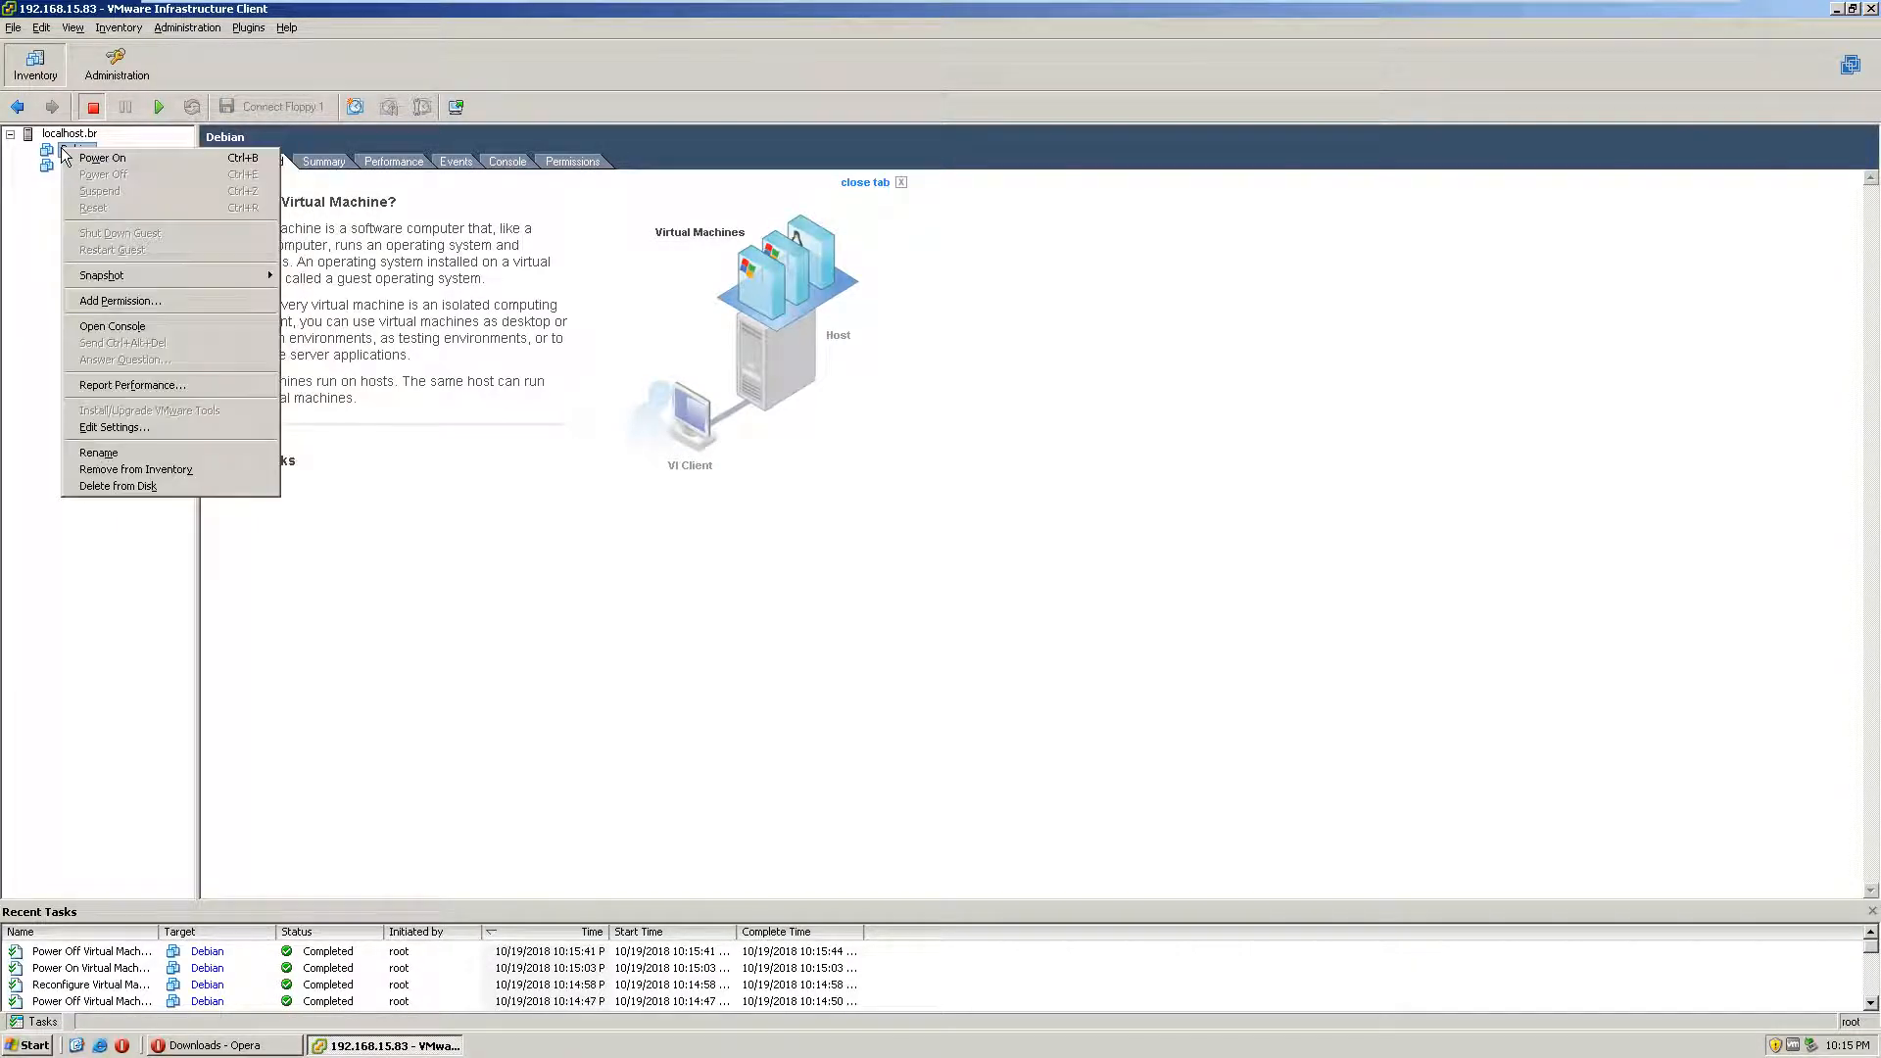
{"action": "left_click", "coordinate": [137, 484]}
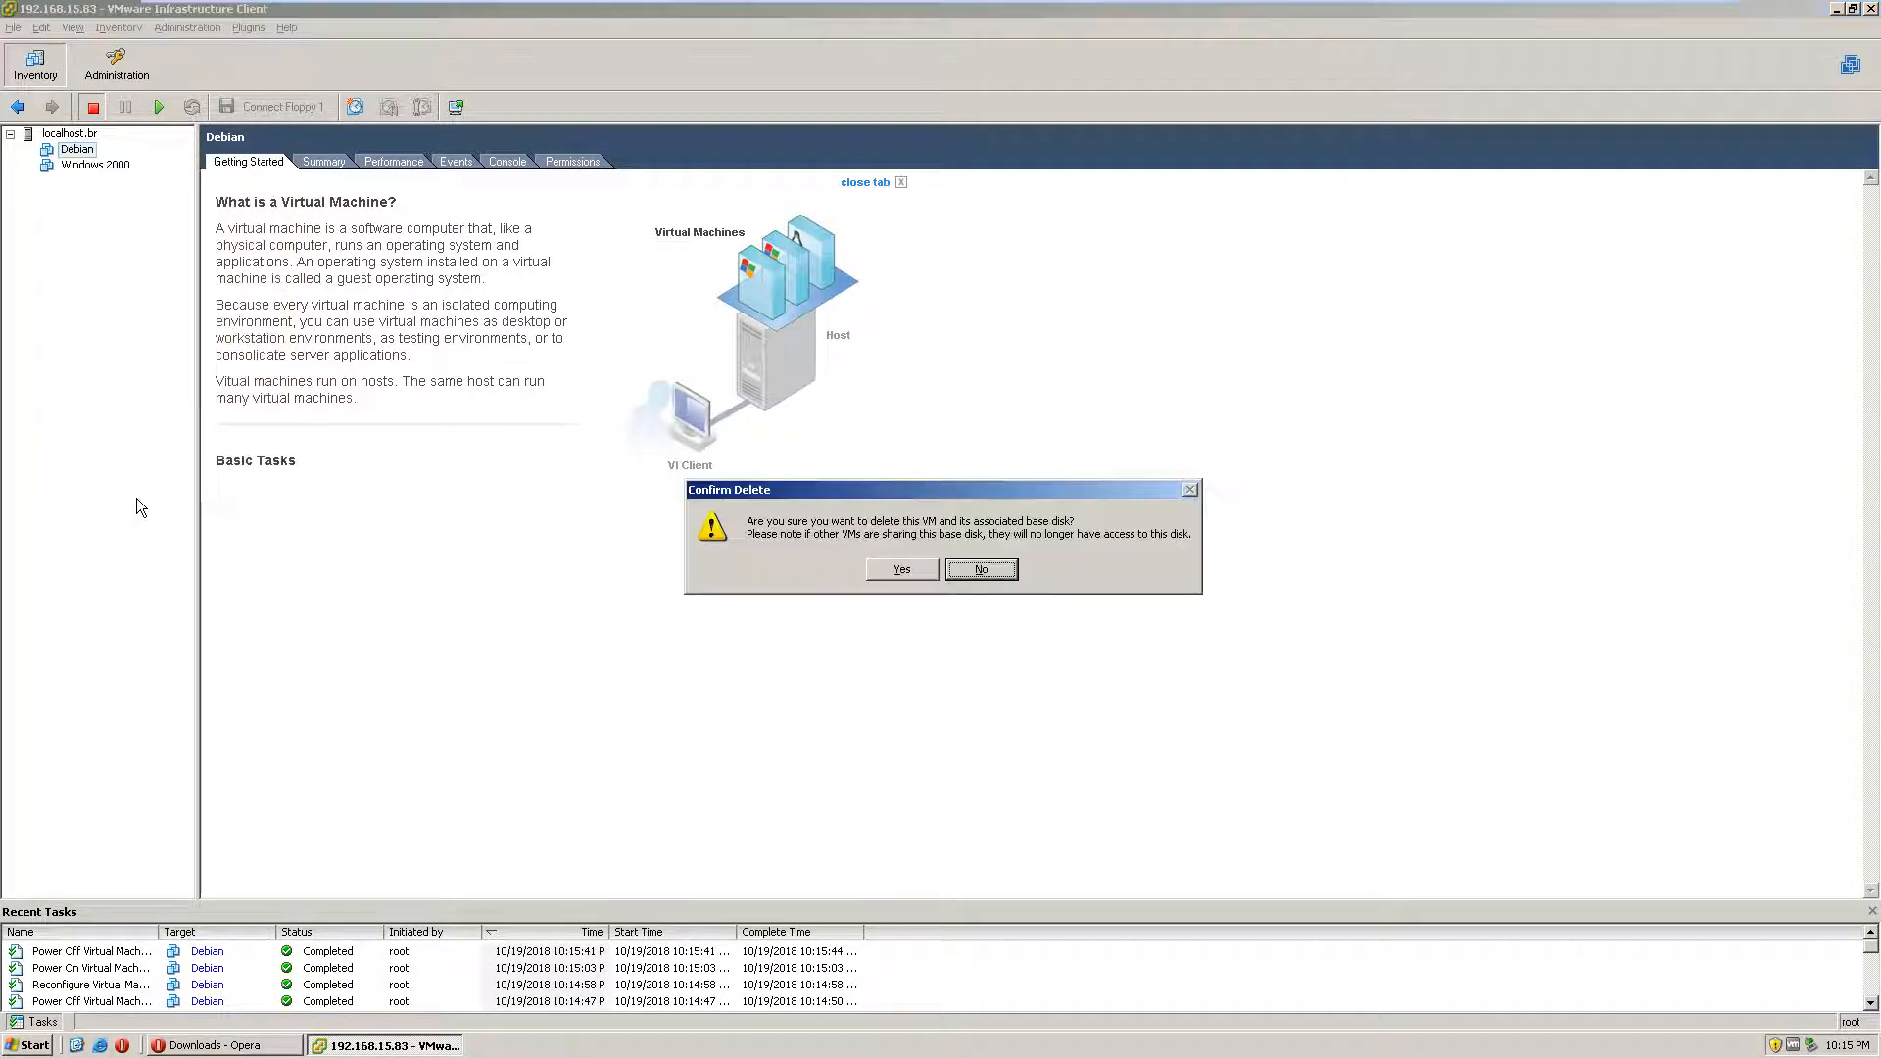
{"action": "left_click", "coordinate": [882, 570]}
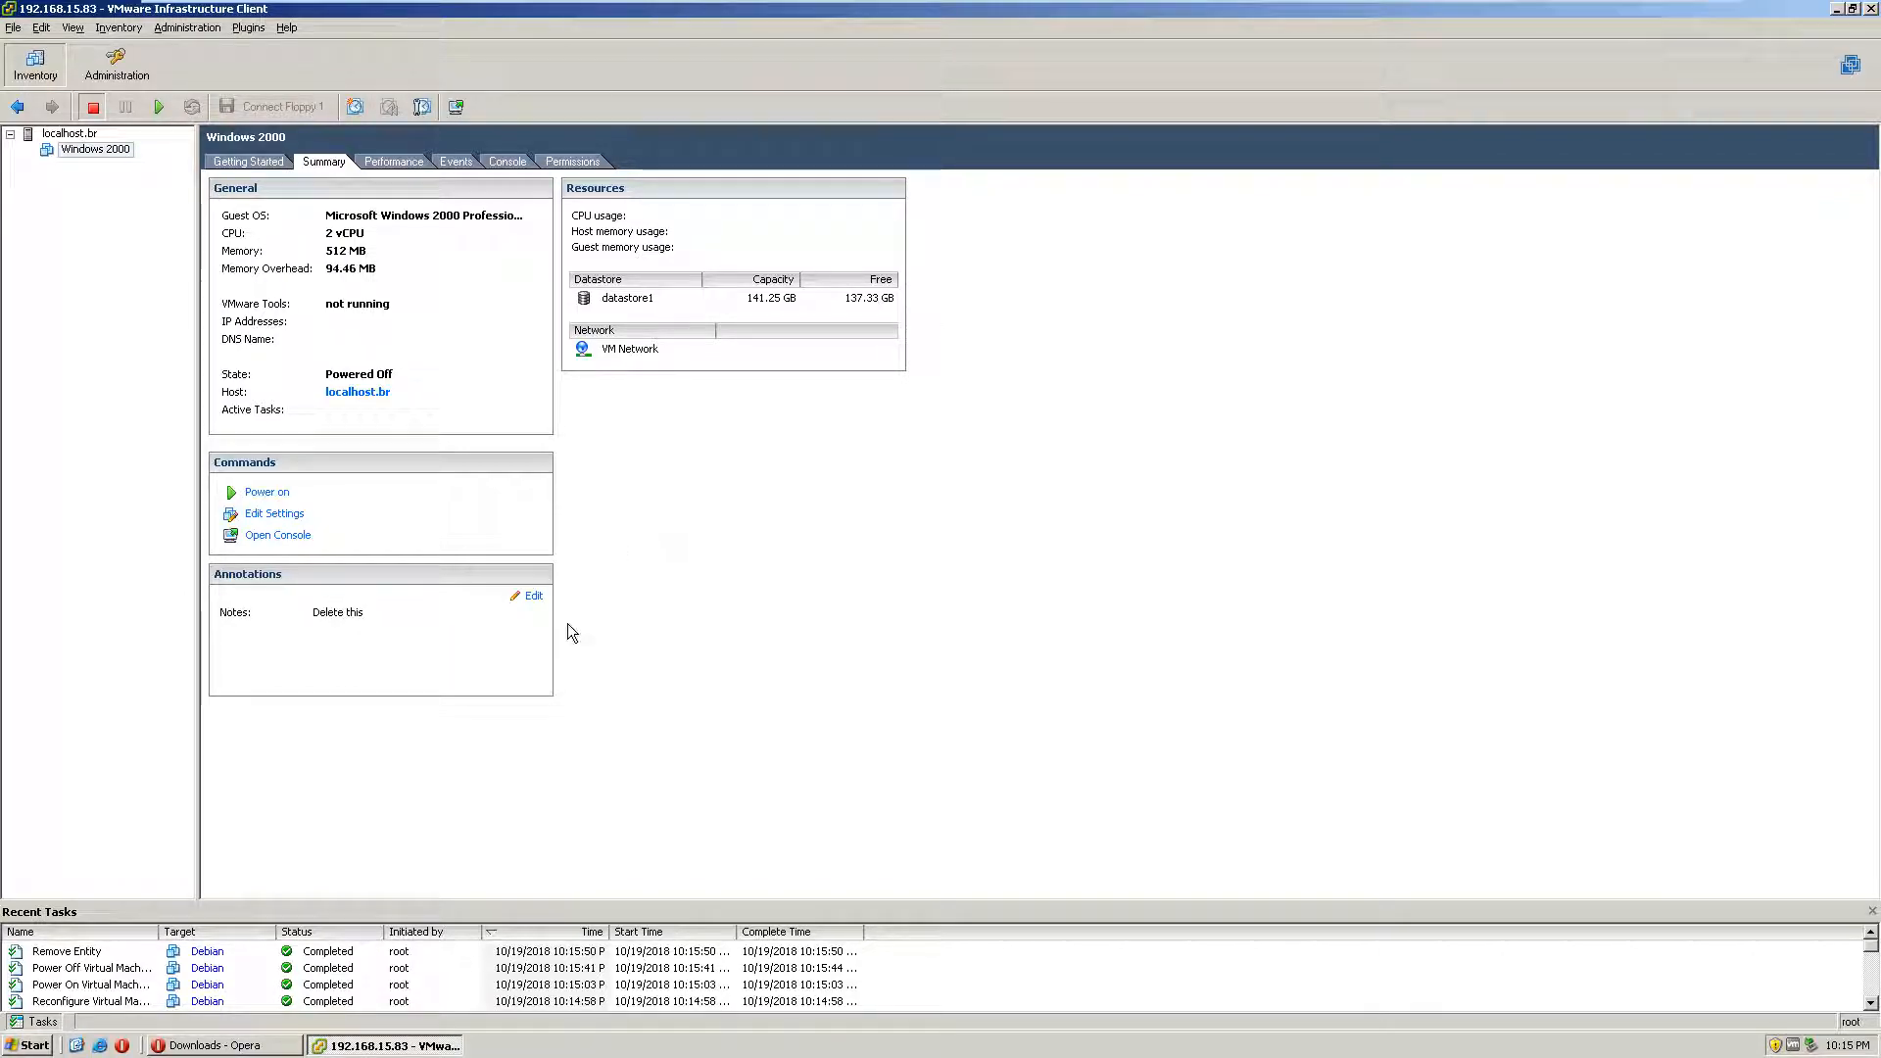
Step: Delete the Debian 9.5.0 i386 ISO from the Windows Xp x64/iso folder of datastore1 and return to the parent folder
{"action": "double_click", "coordinate": [627, 298]}
{"action": "left_click", "coordinate": [599, 427]}
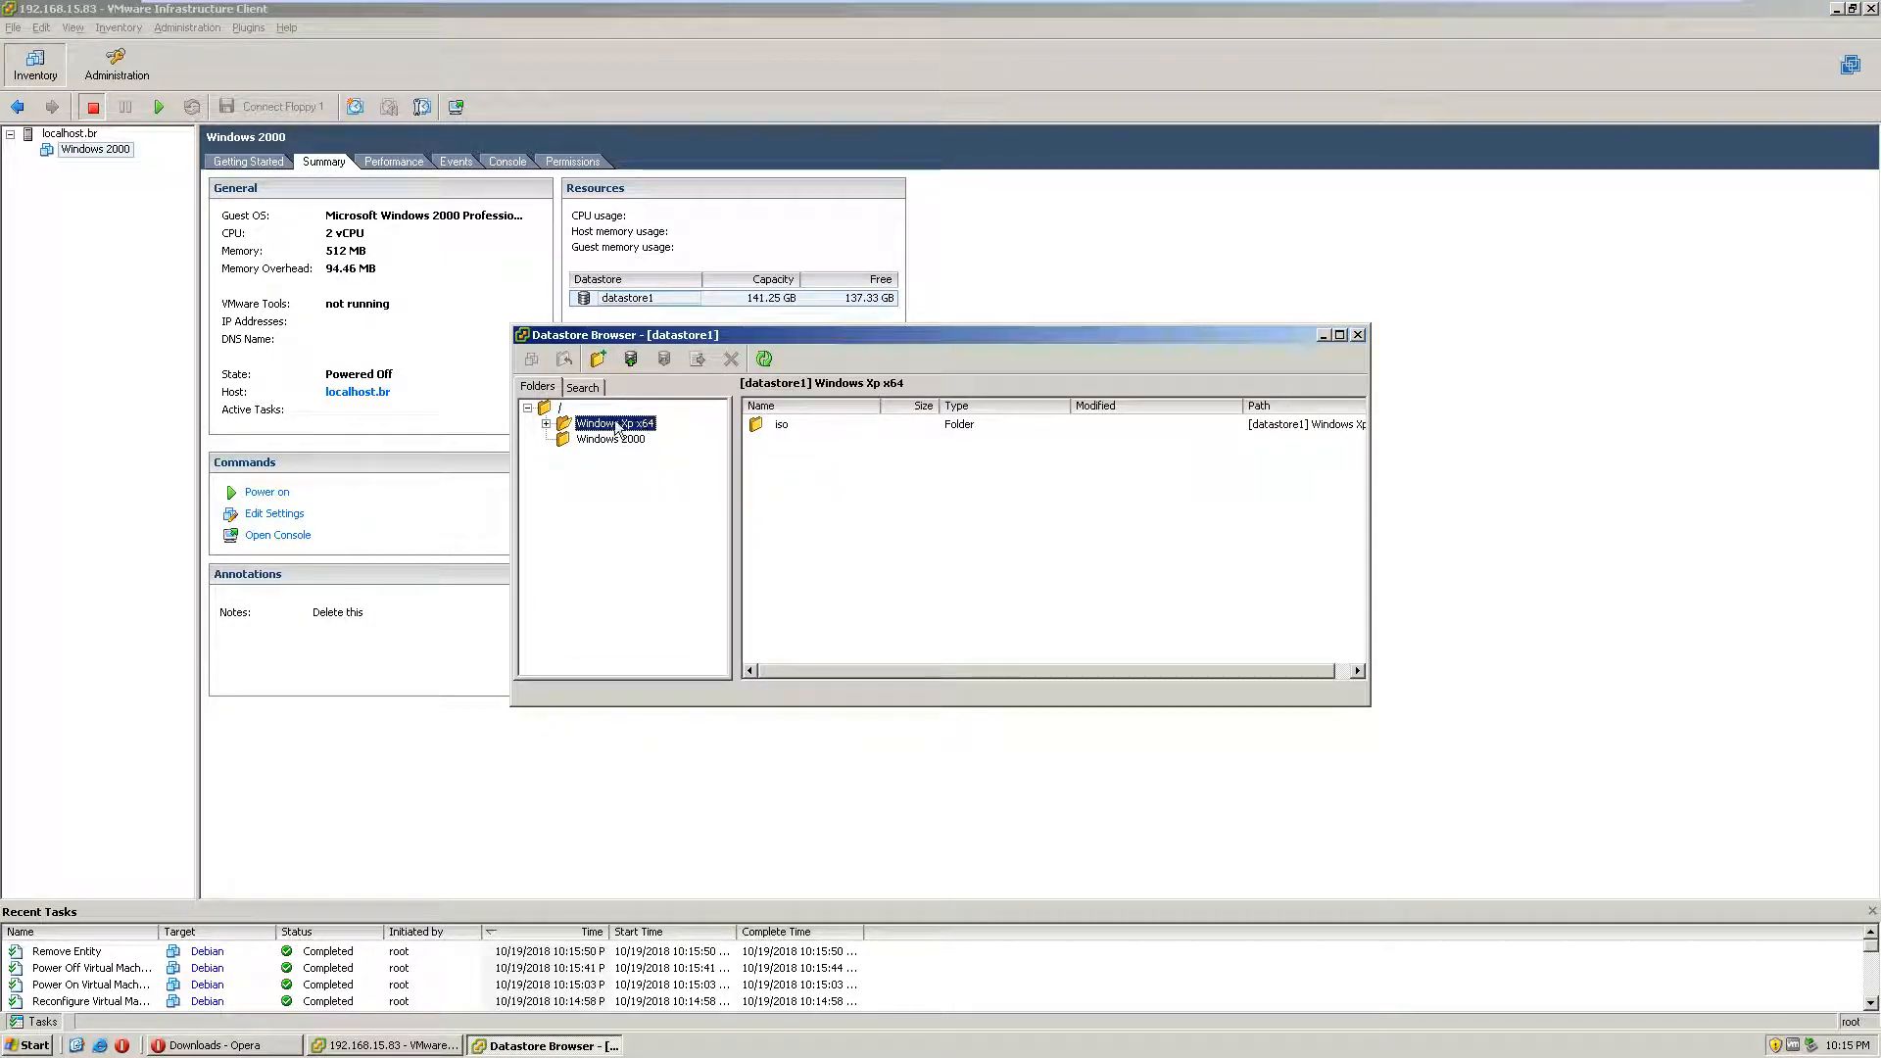
{"action": "double_click", "coordinate": [781, 424]}
{"action": "left_click", "coordinate": [790, 427]}
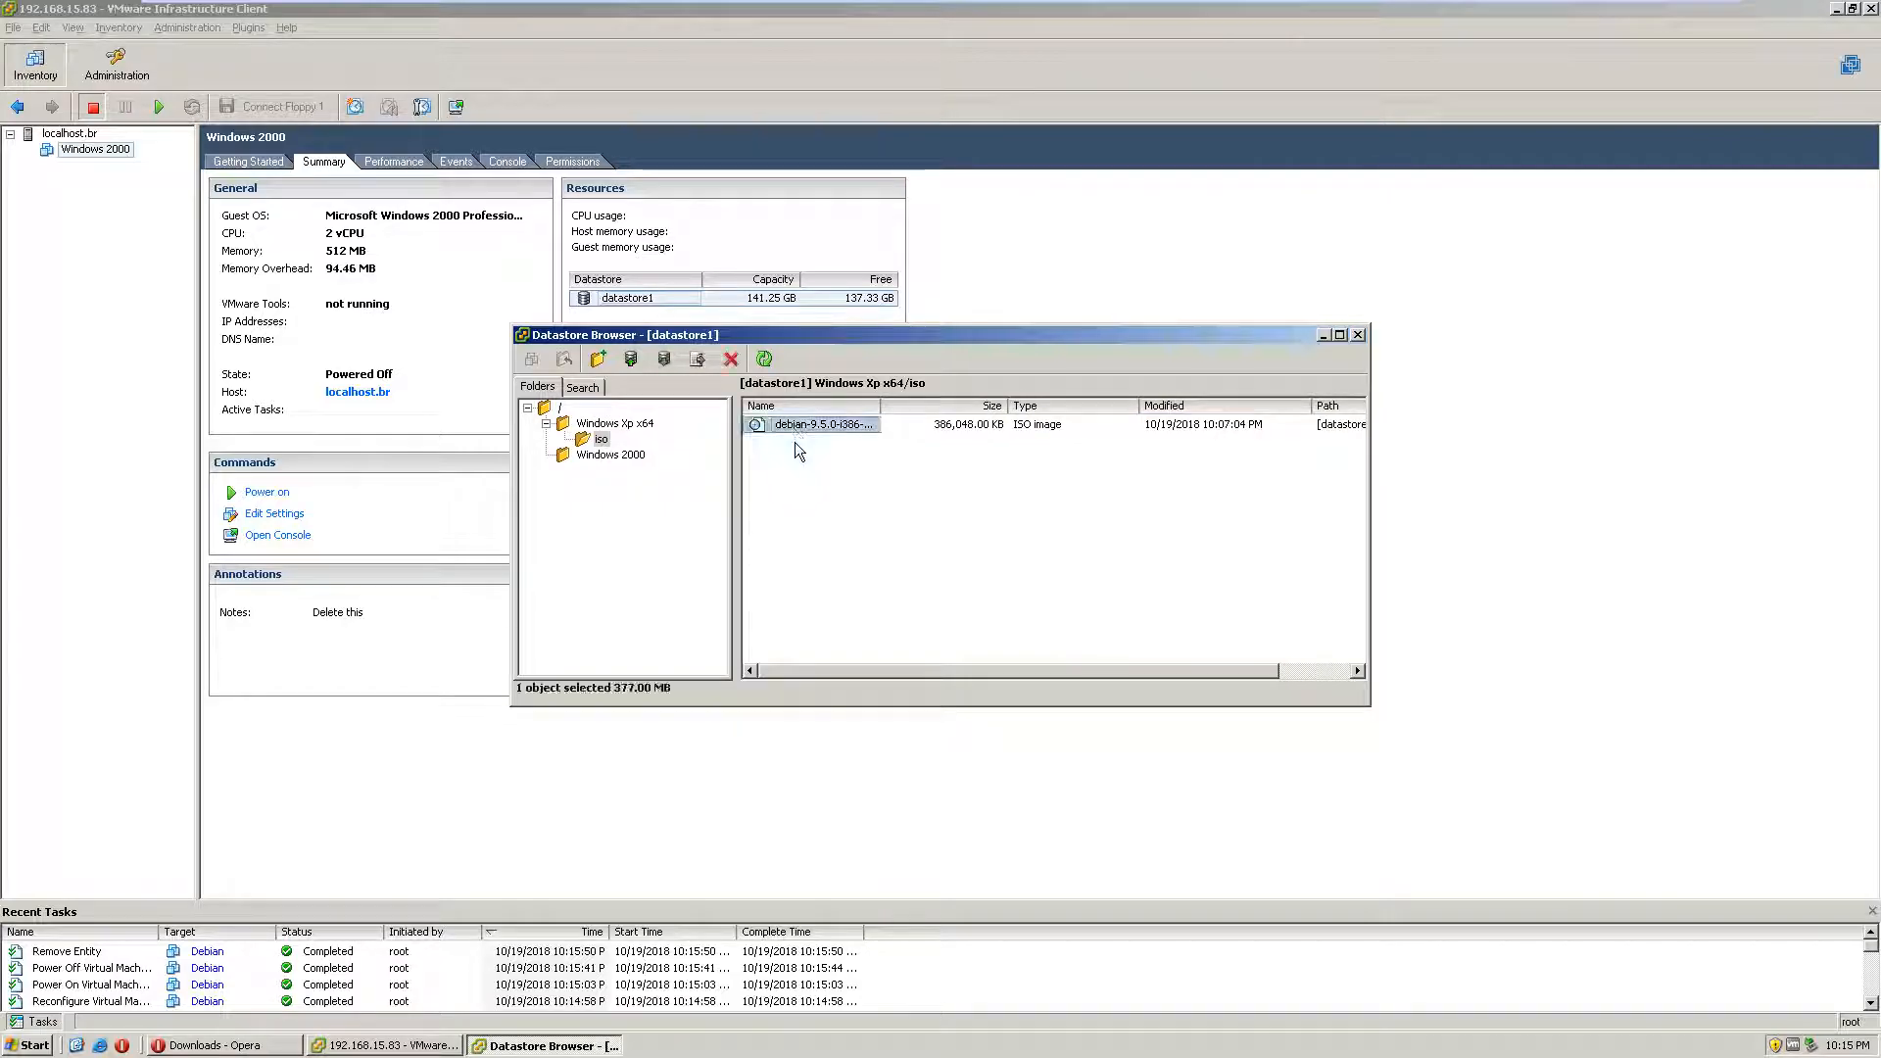
{"action": "left_click", "coordinate": [730, 359]}
{"action": "left_click", "coordinate": [926, 572]}
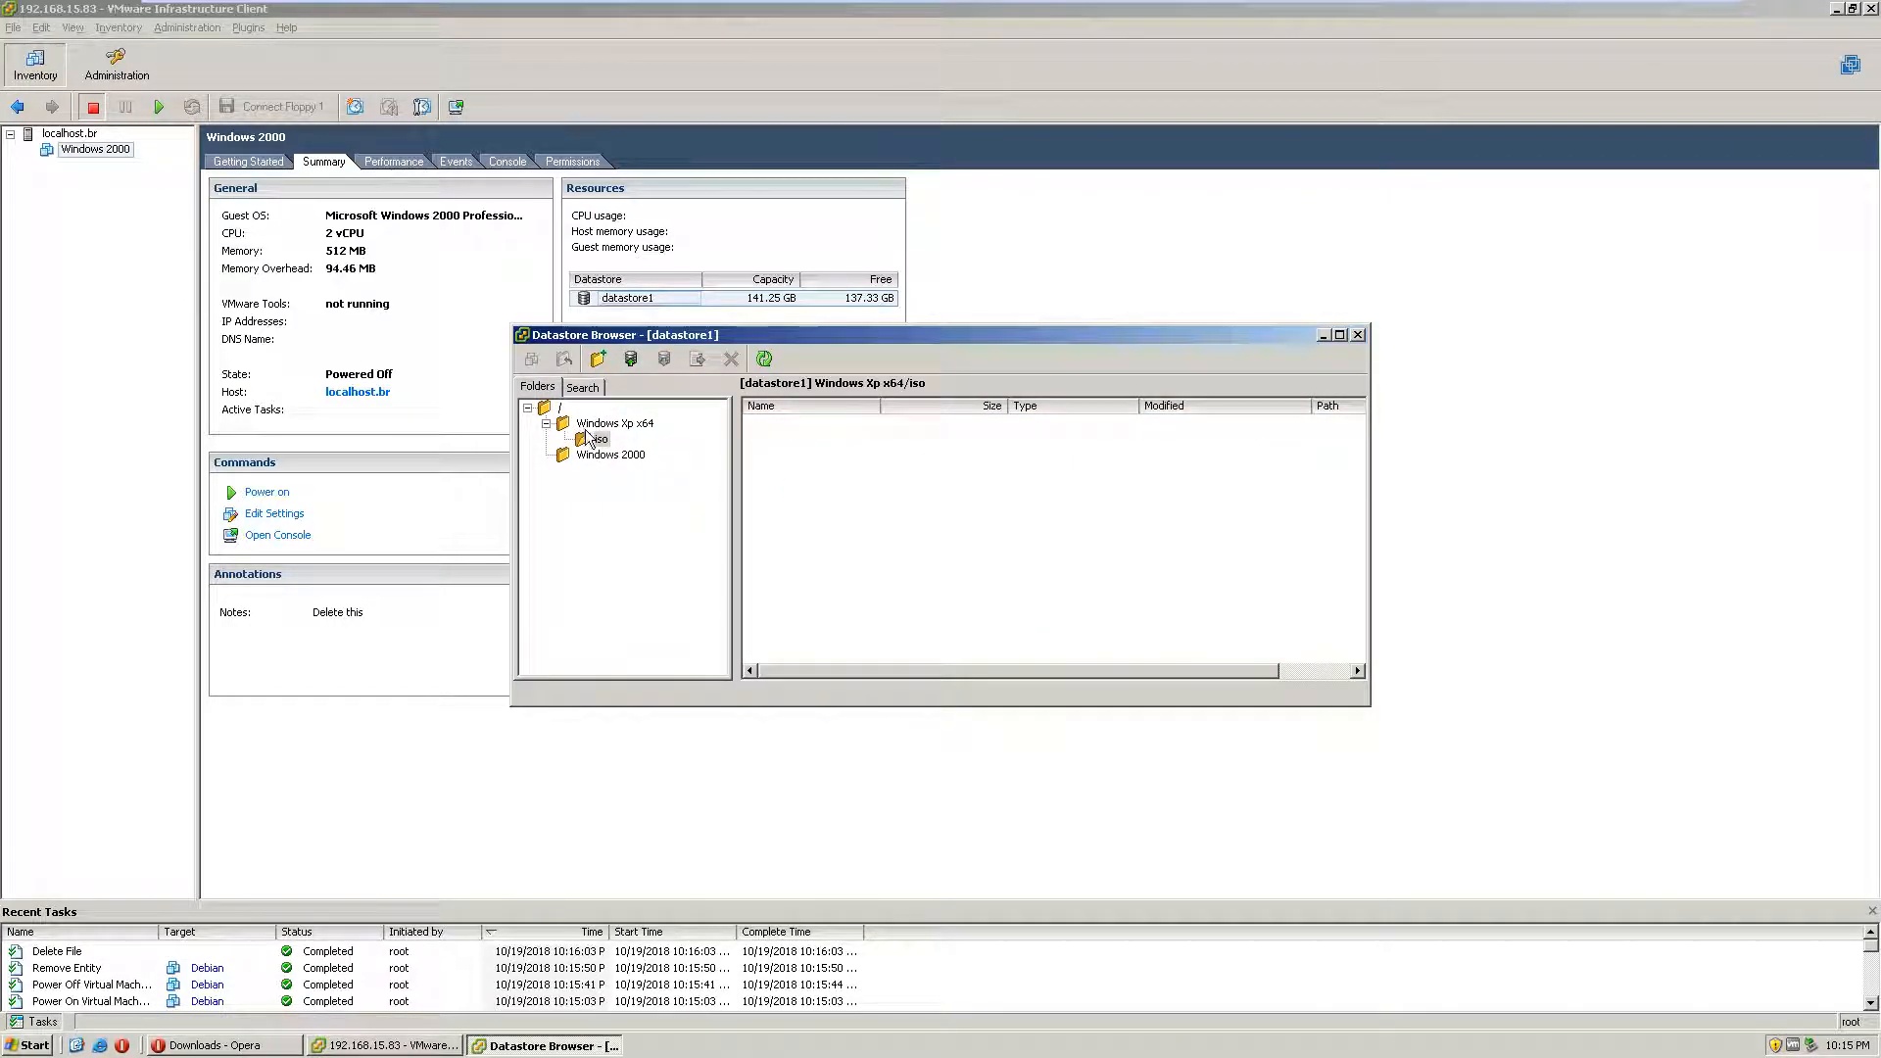
{"action": "left_click", "coordinate": [635, 421]}
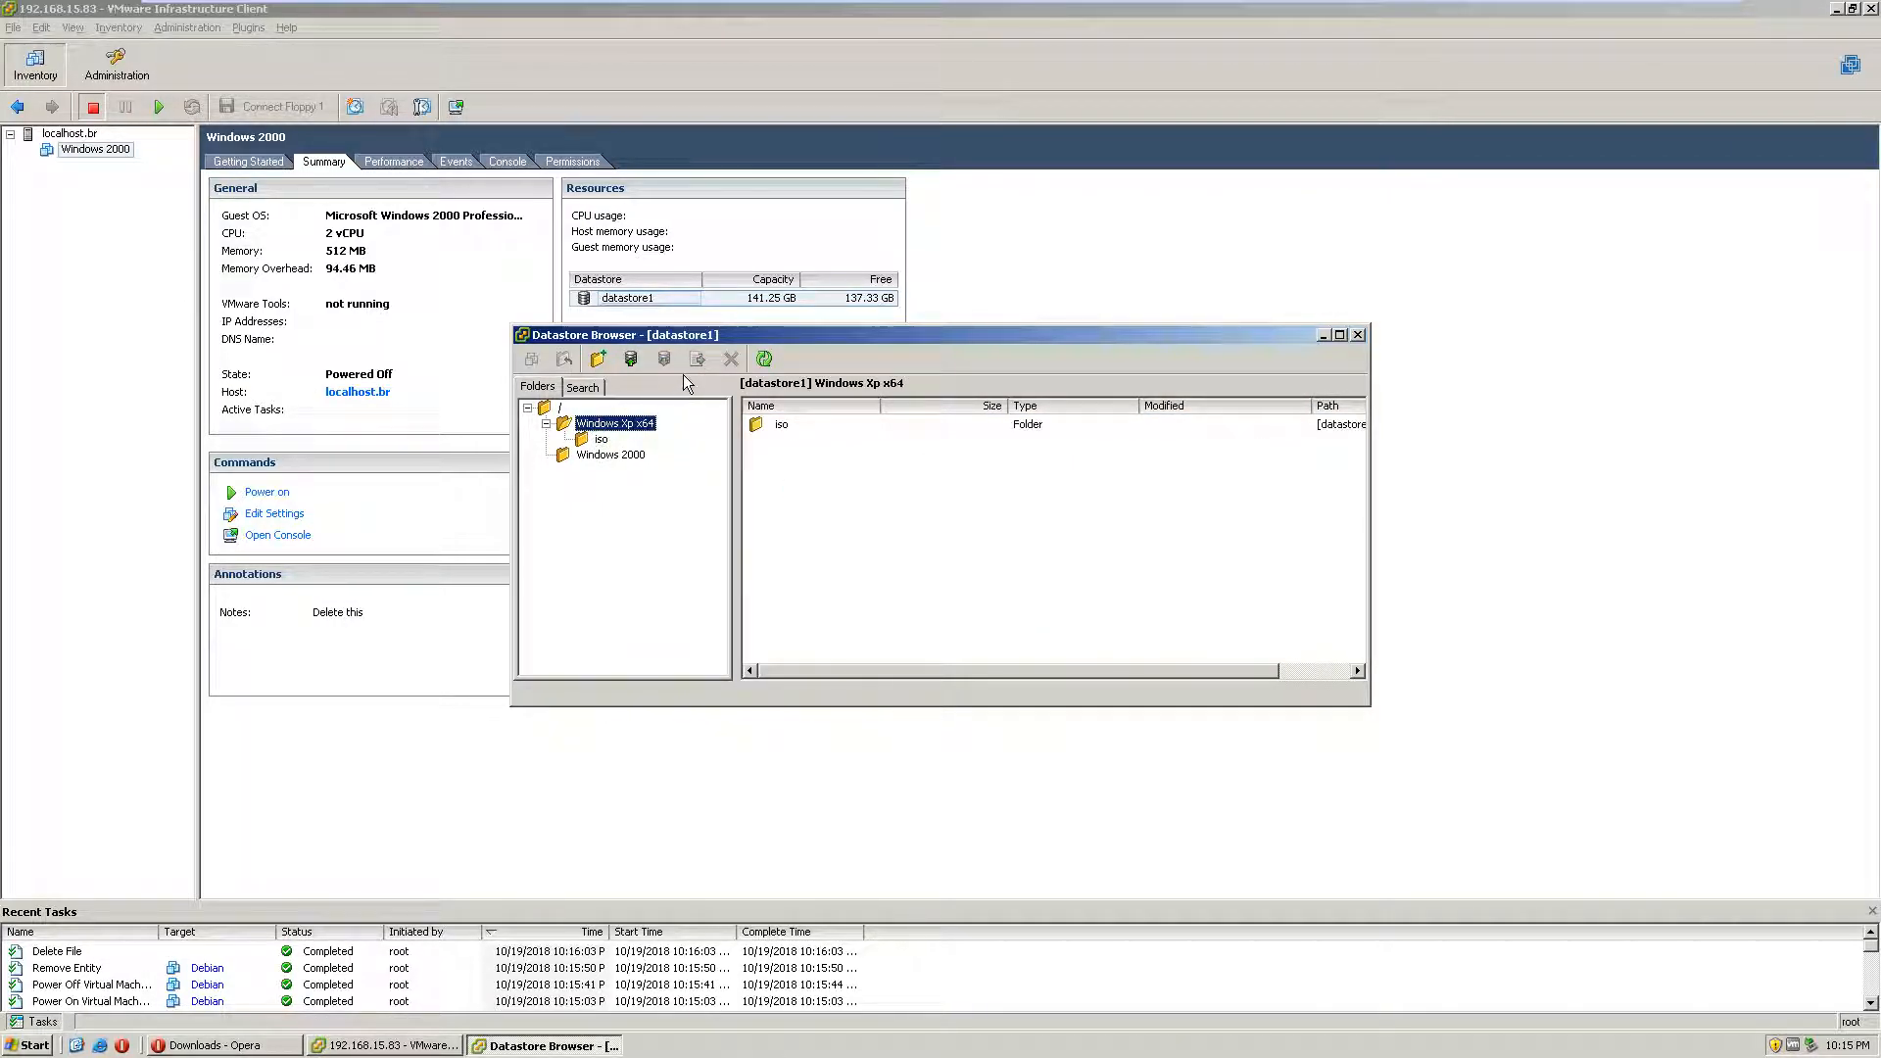
Step: Switch to Opera and close the Downloads page
{"action": "key", "text": "alt+Tab"}
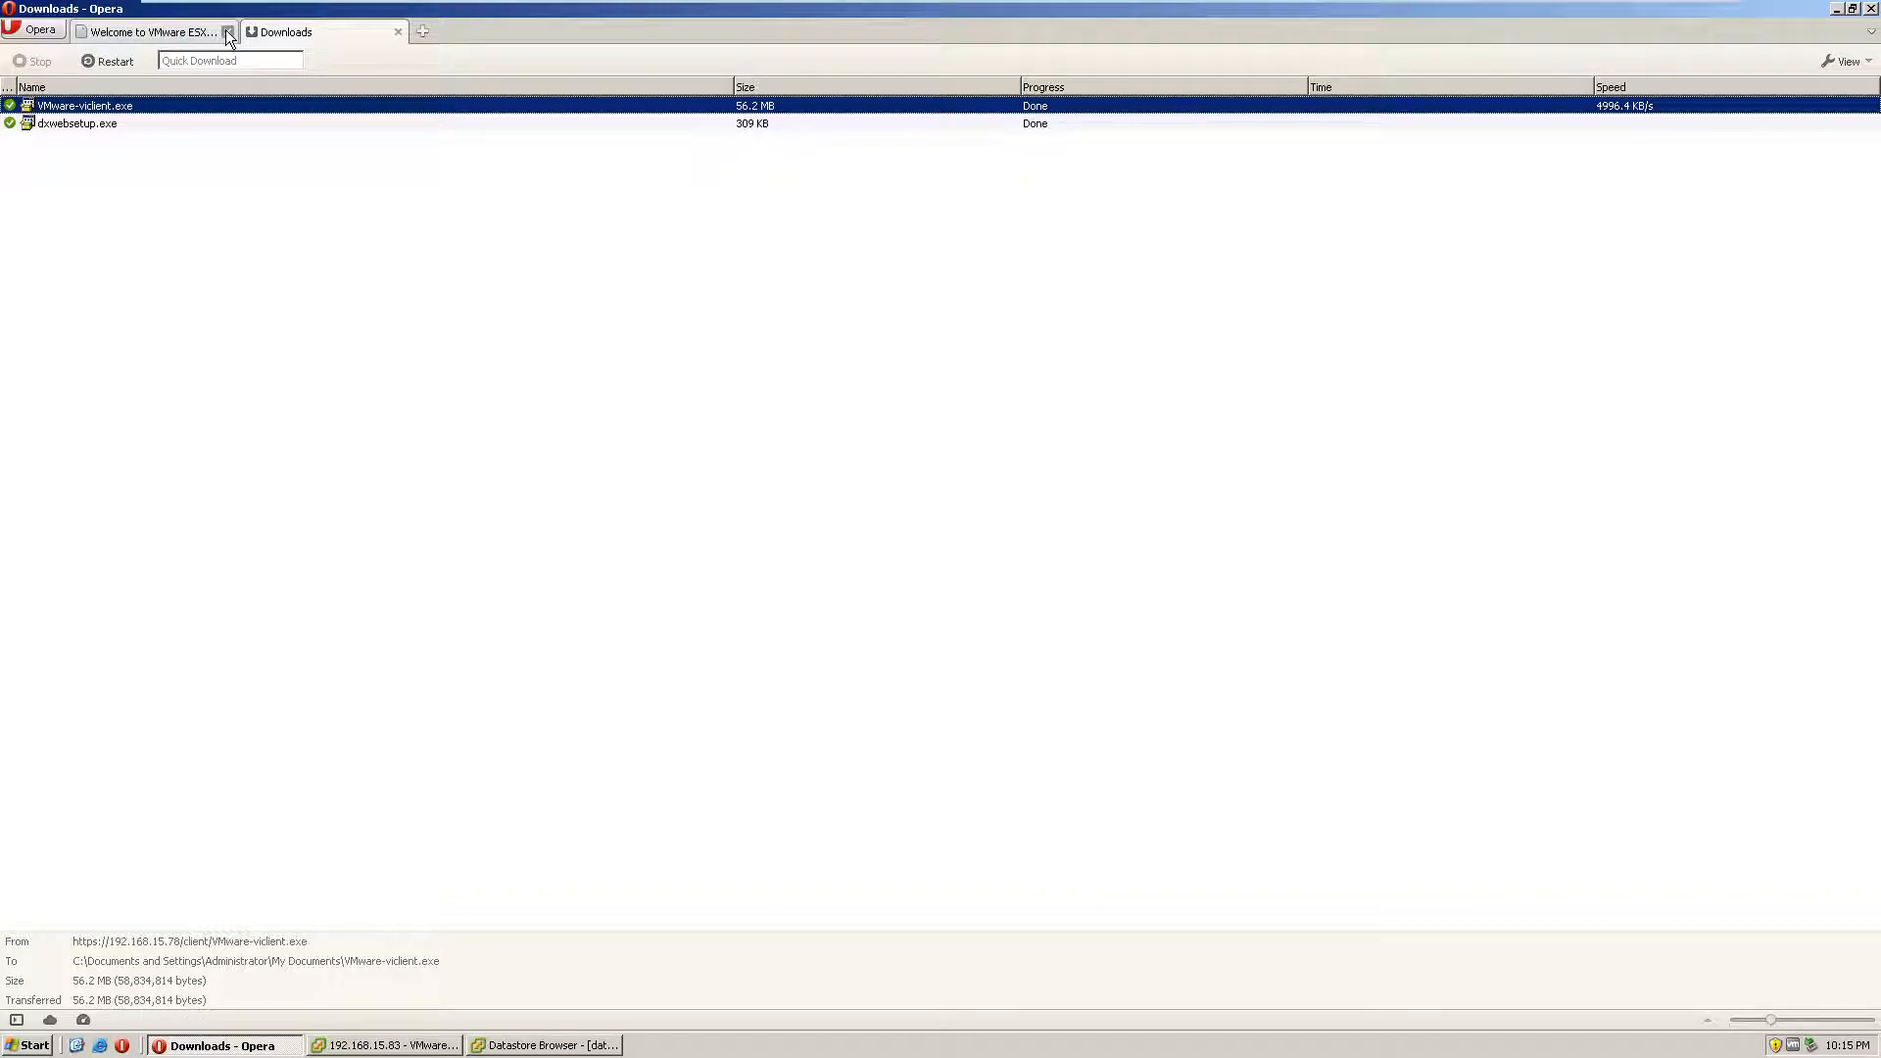
{"action": "key", "text": "ctrl+Tab"}
{"action": "left_click", "coordinate": [398, 32]}
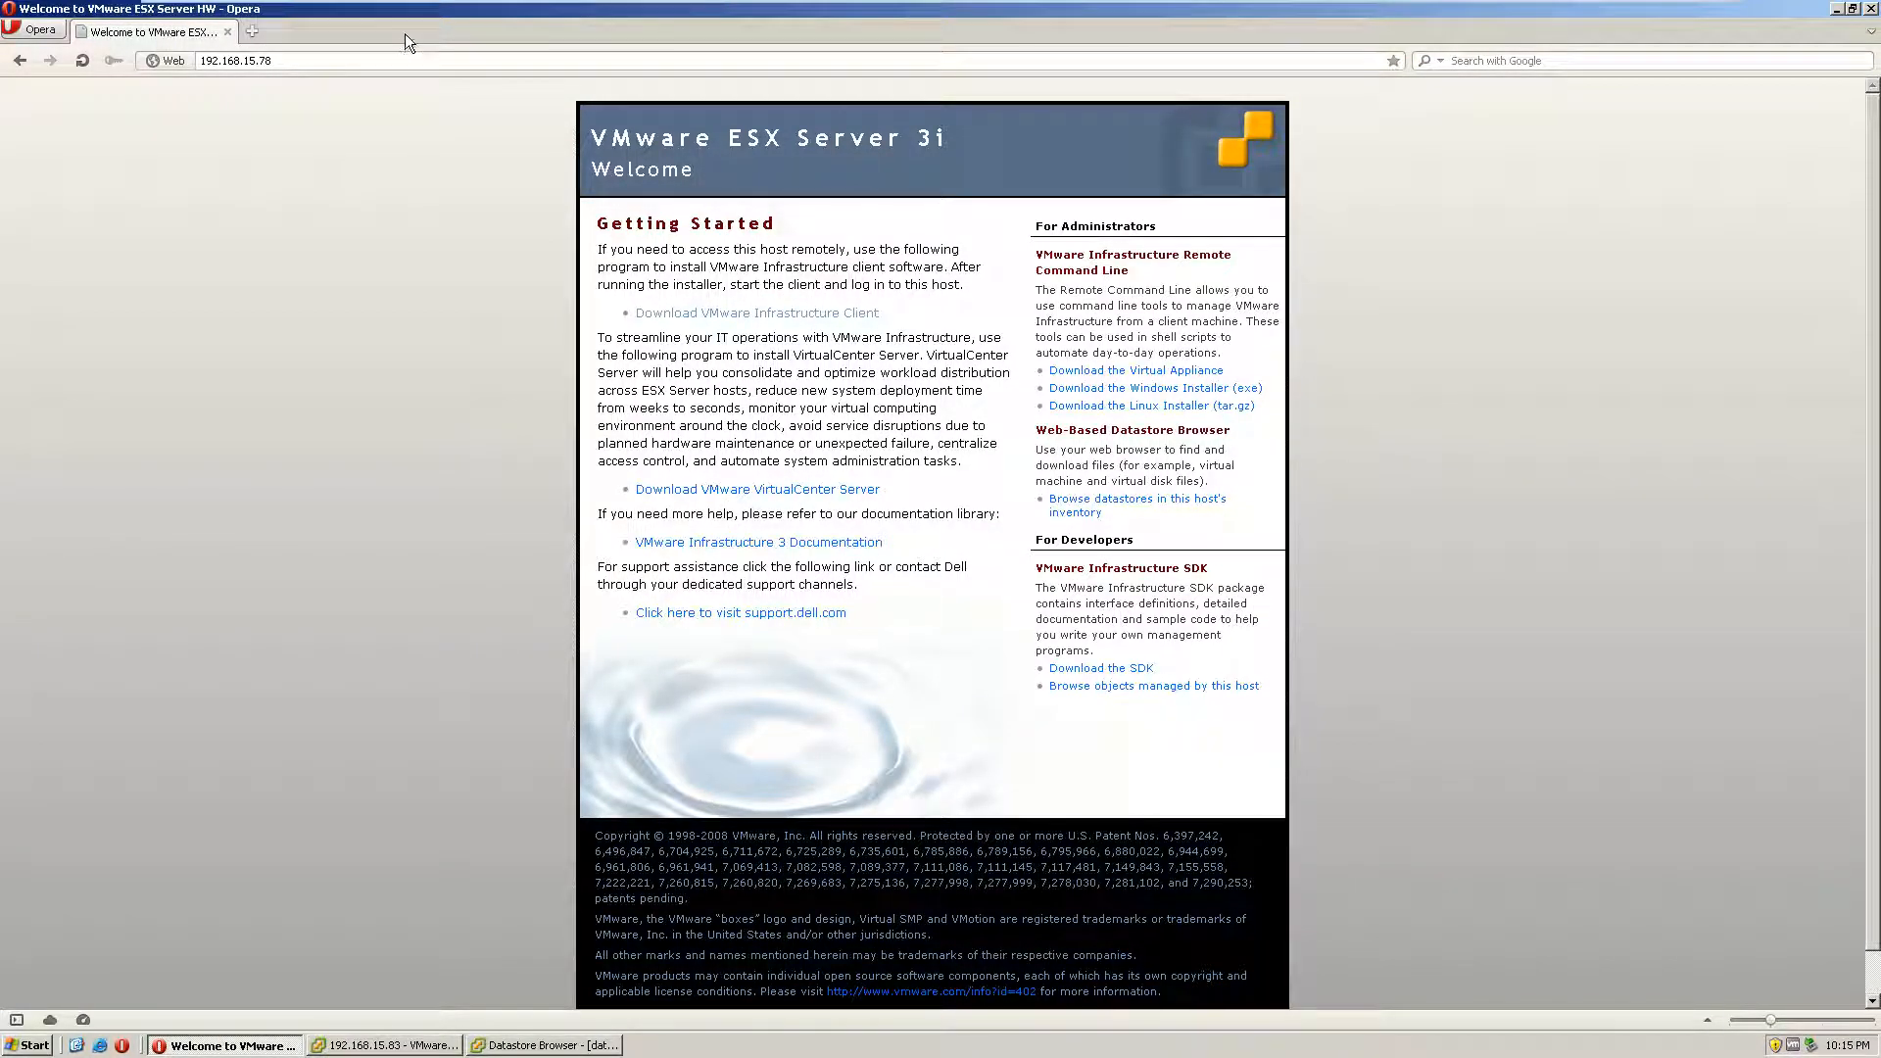
Step: Search Google for "debian download" and open the result about downloading Debian CD/DVD images via HTTP/FTP
{"action": "left_click", "coordinate": [1530, 60]}
{"action": "type", "text": "debian download"}
{"action": "key", "text": "Return"}
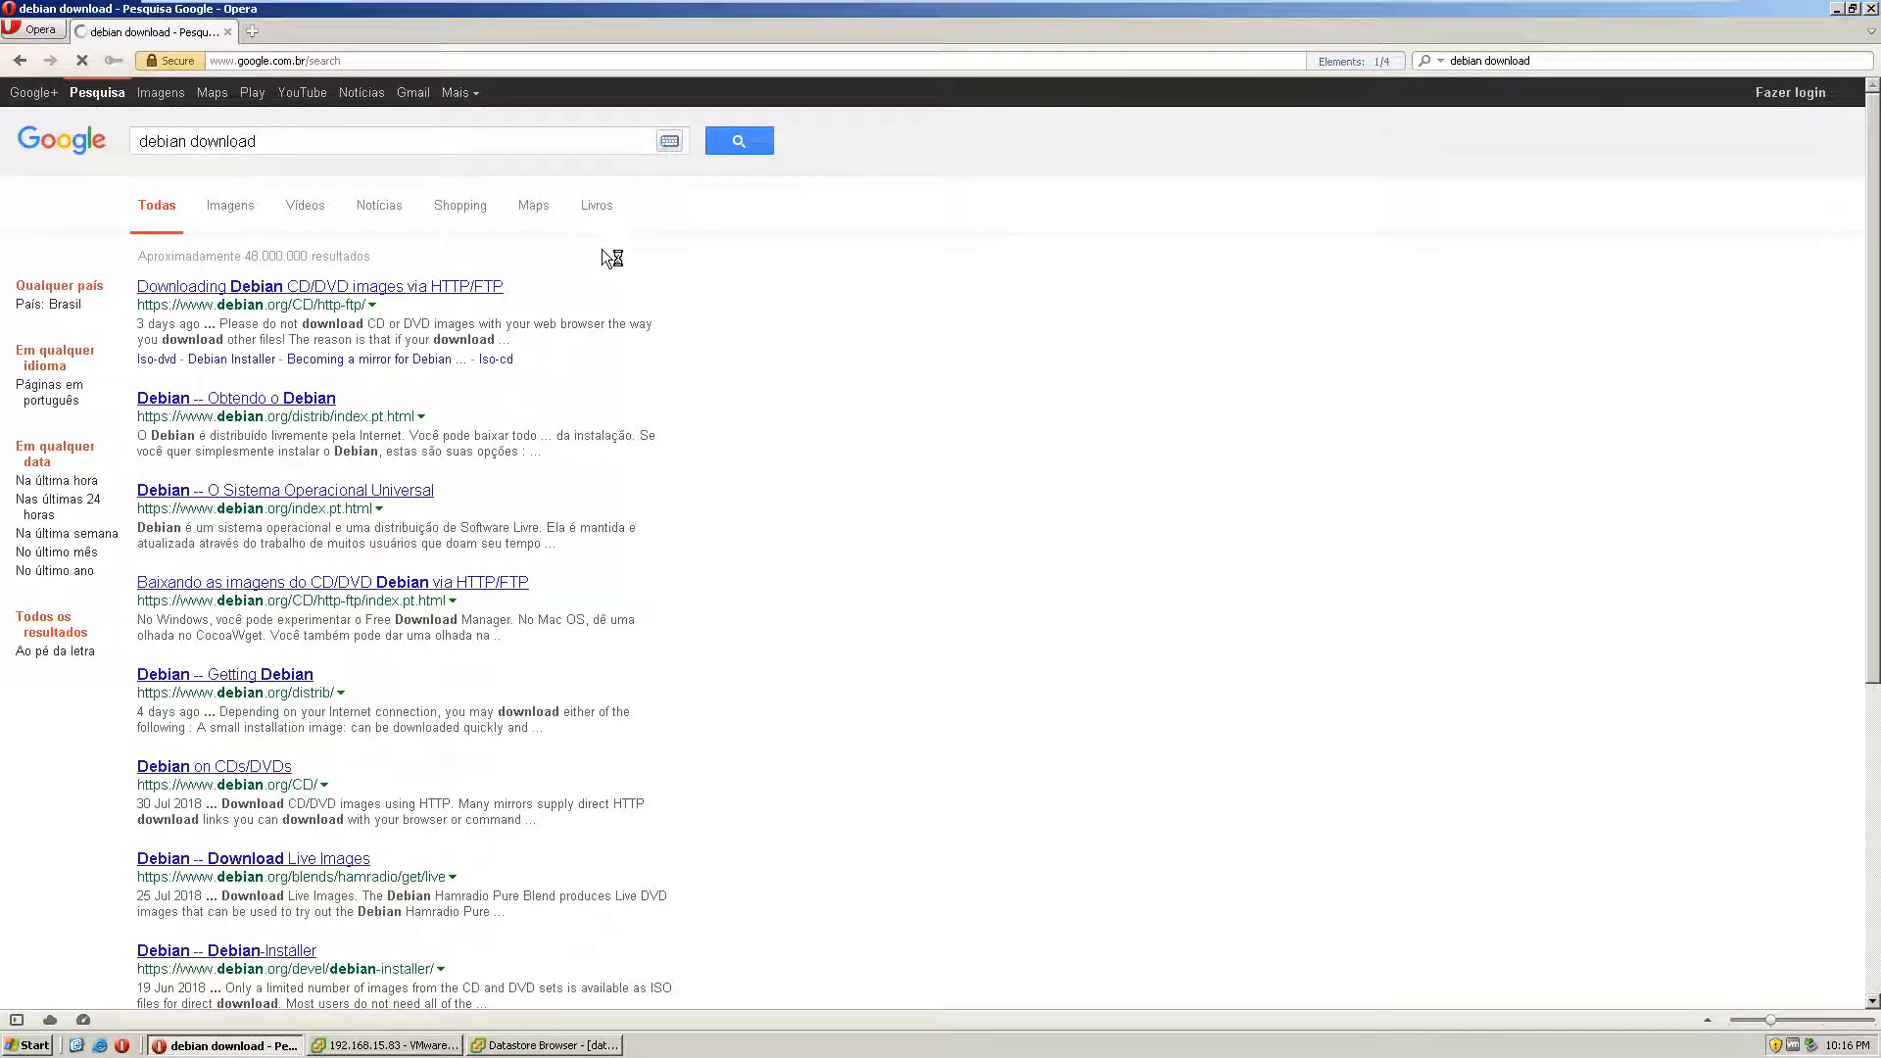
{"action": "left_click", "coordinate": [389, 289]}
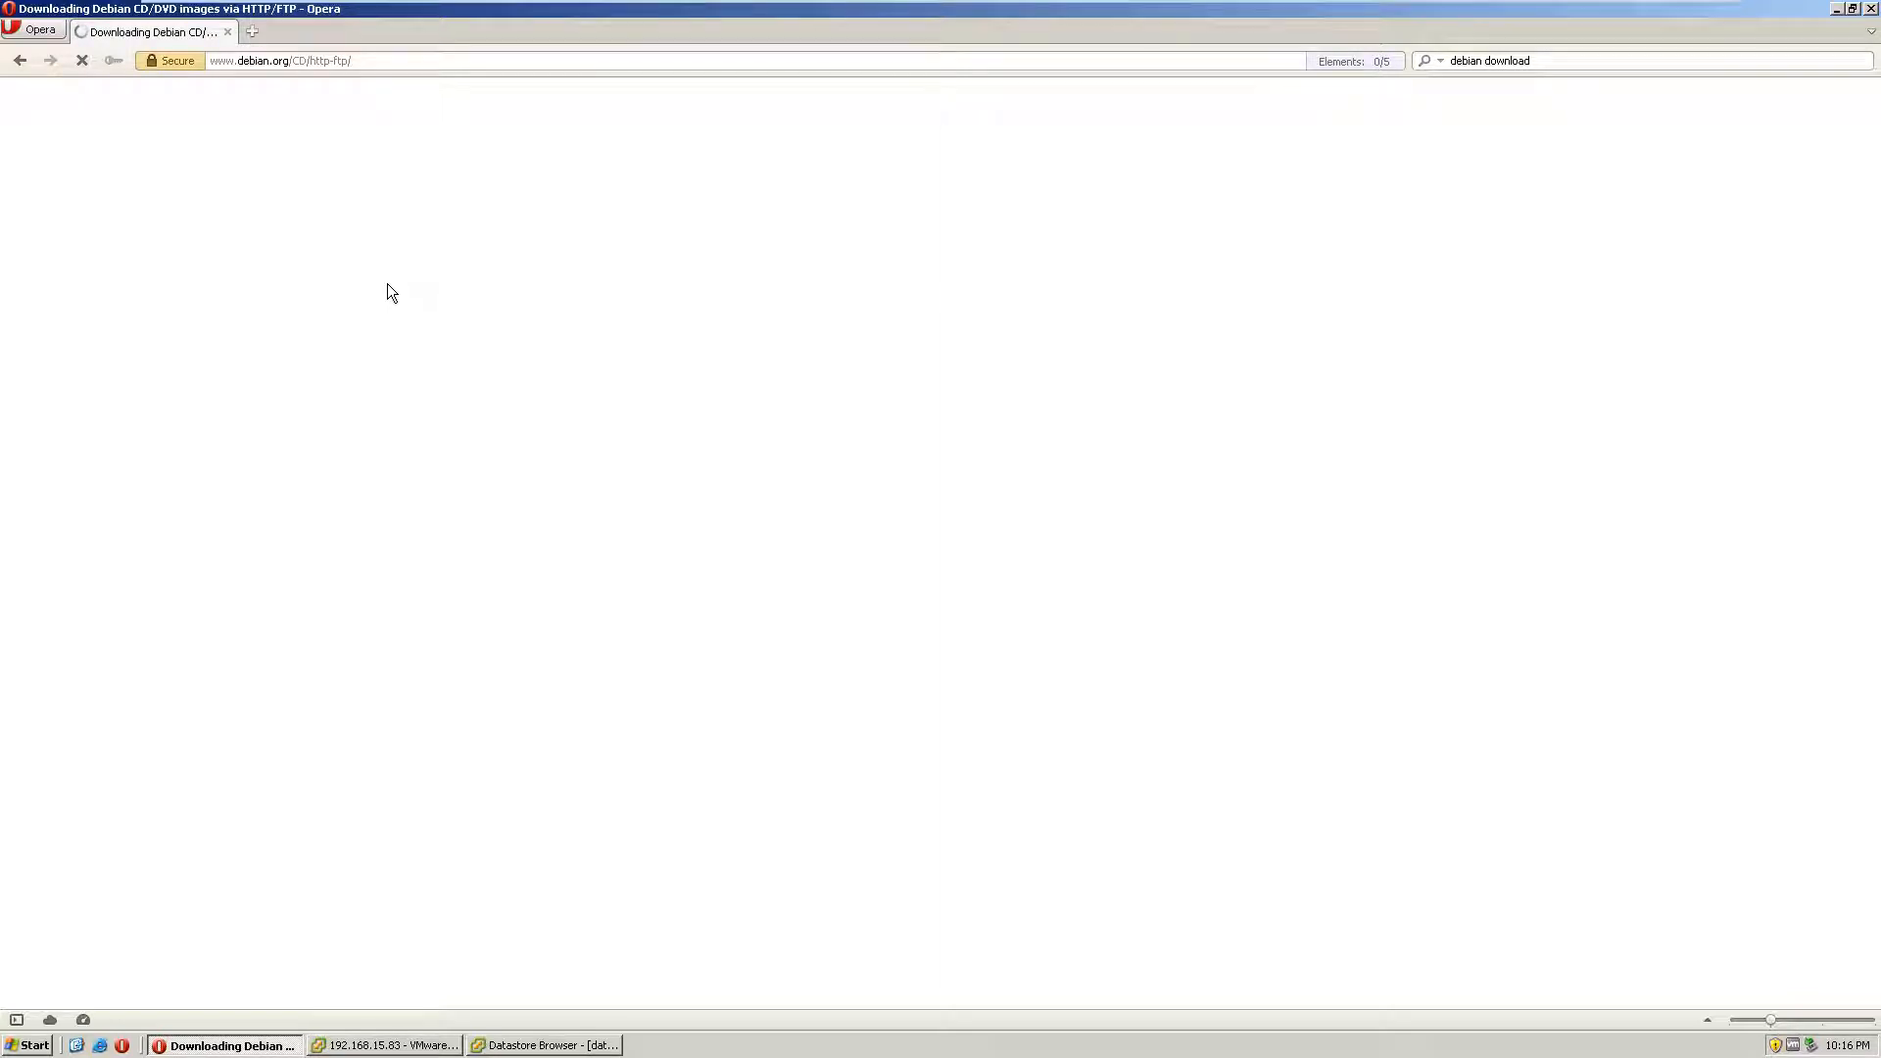
Step: Open the i386 CD directory of the stable release and examine its available ISO images
{"action": "scroll", "coordinate": [314, 495], "scroll_direction": "down", "scroll_amount": 4}
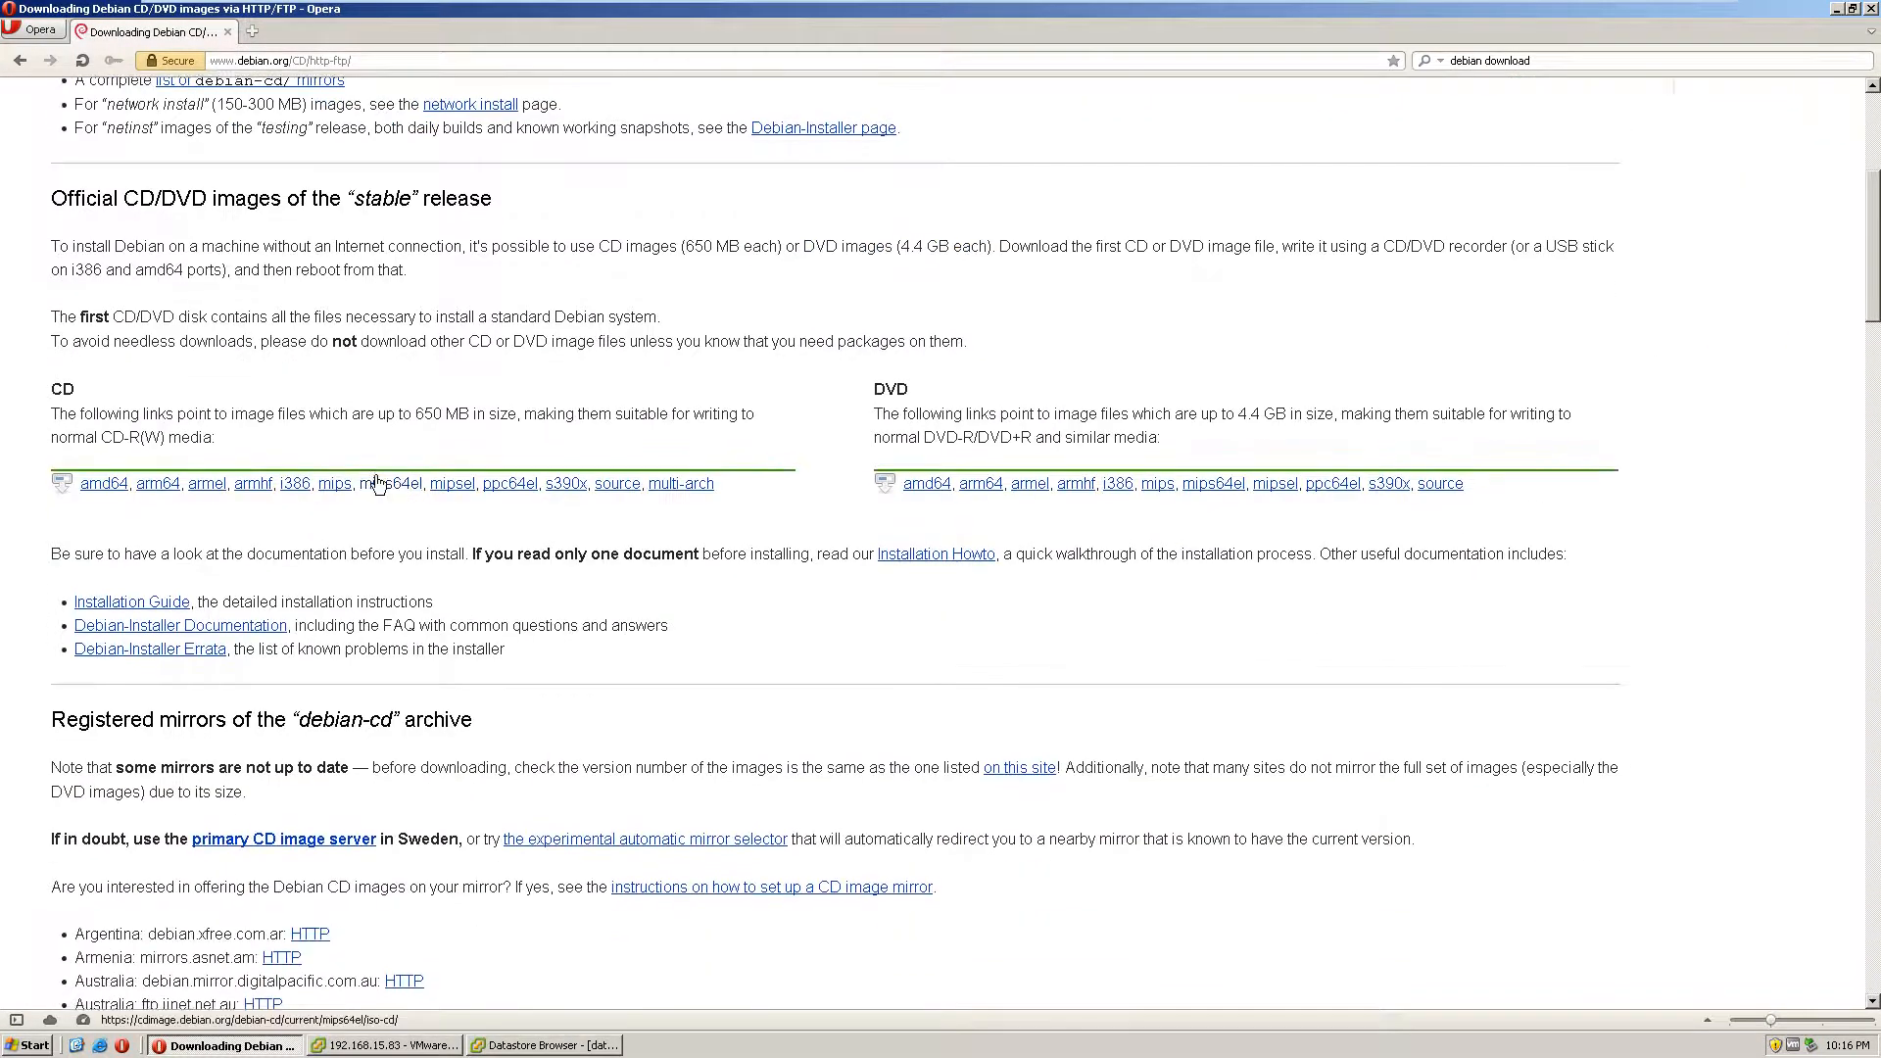
{"action": "left_click", "coordinate": [303, 485]}
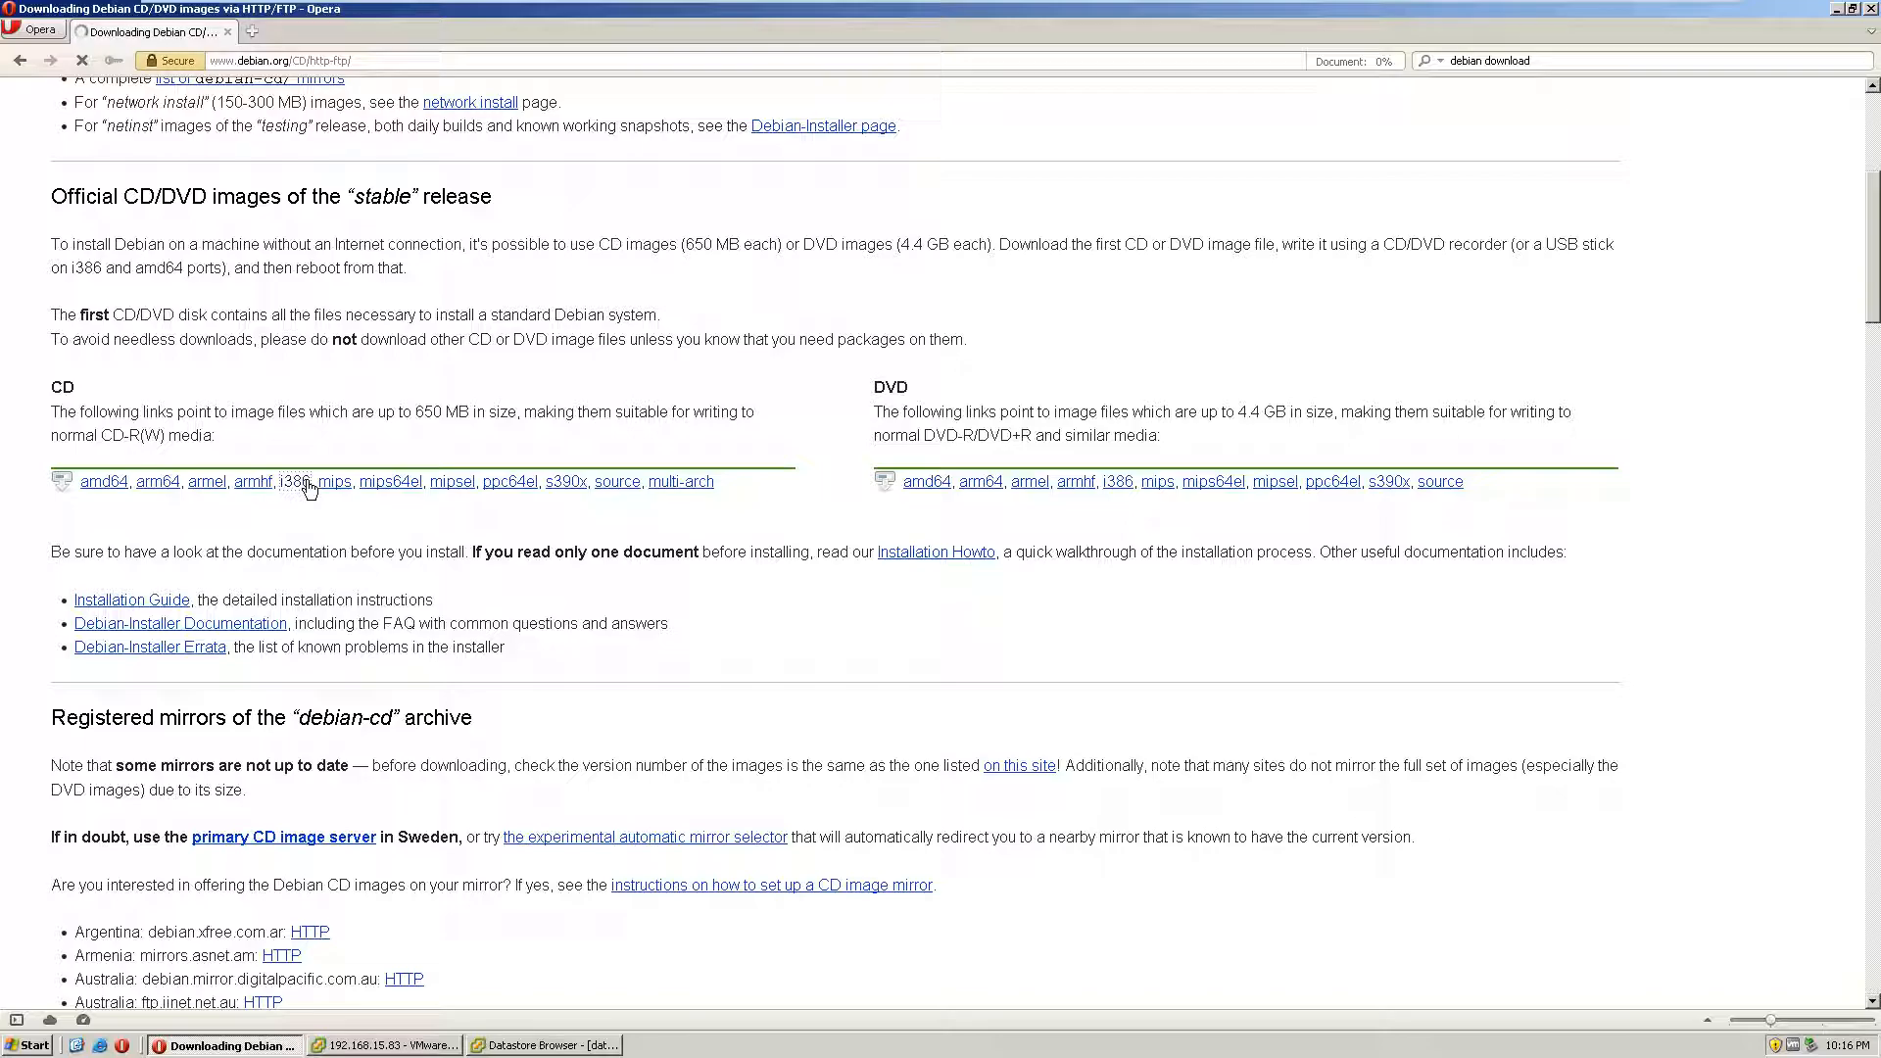
{"action": "scroll", "coordinate": [333, 476], "scroll_direction": "down", "scroll_amount": 5}
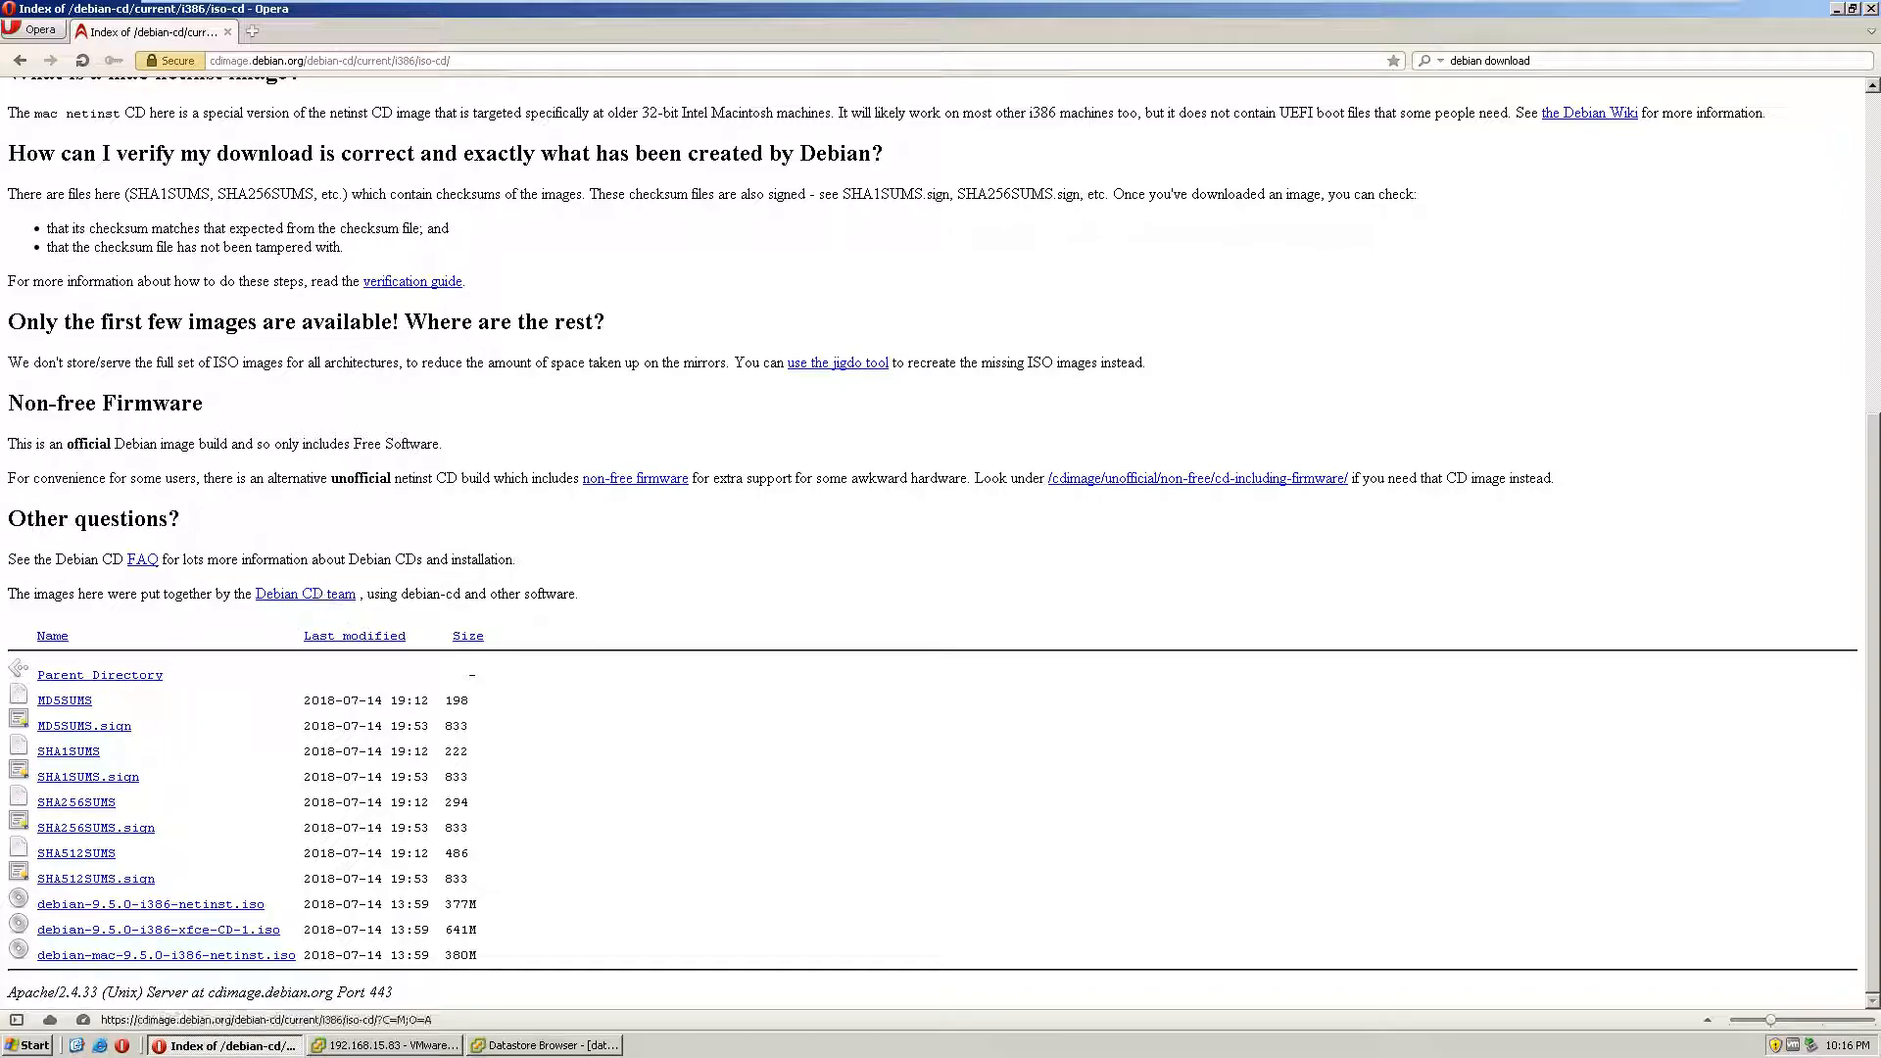
{"action": "scroll", "coordinate": [549, 501], "scroll_direction": "up", "scroll_amount": 3}
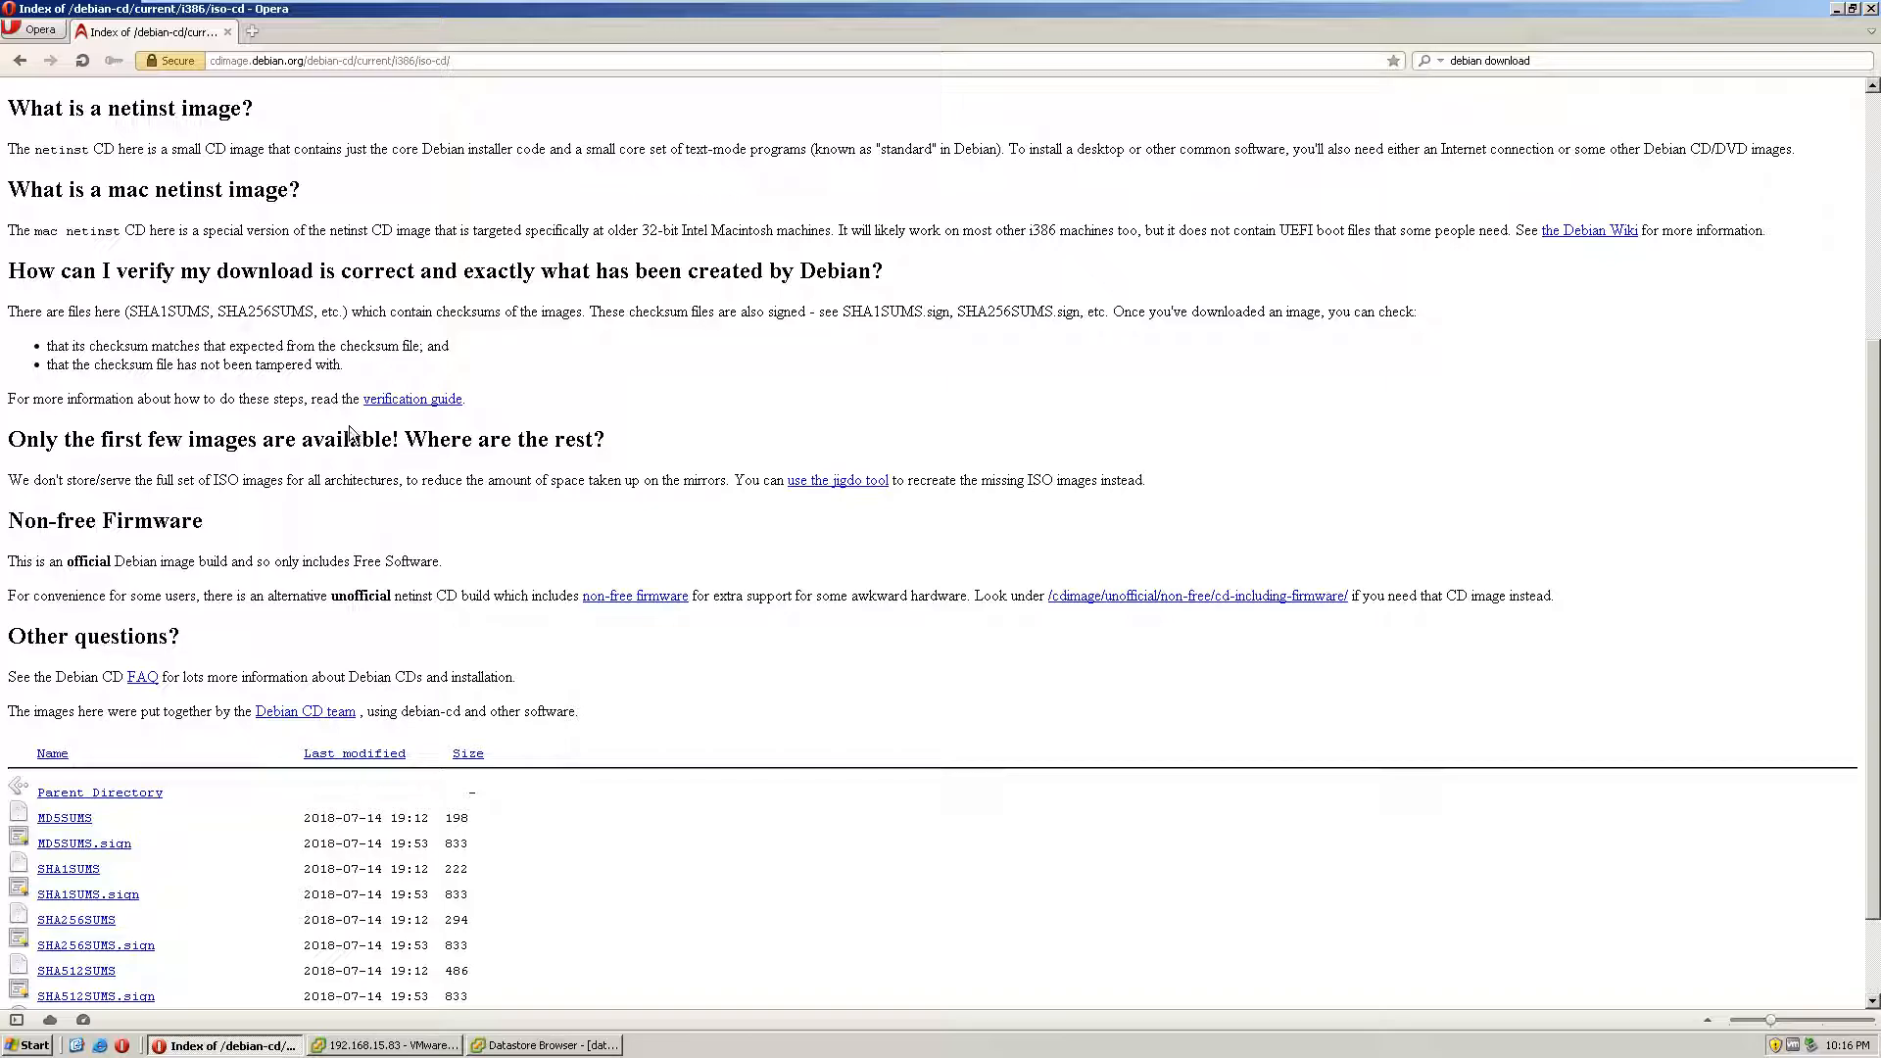
{"action": "scroll", "coordinate": [321, 439], "scroll_direction": "down", "scroll_amount": 3}
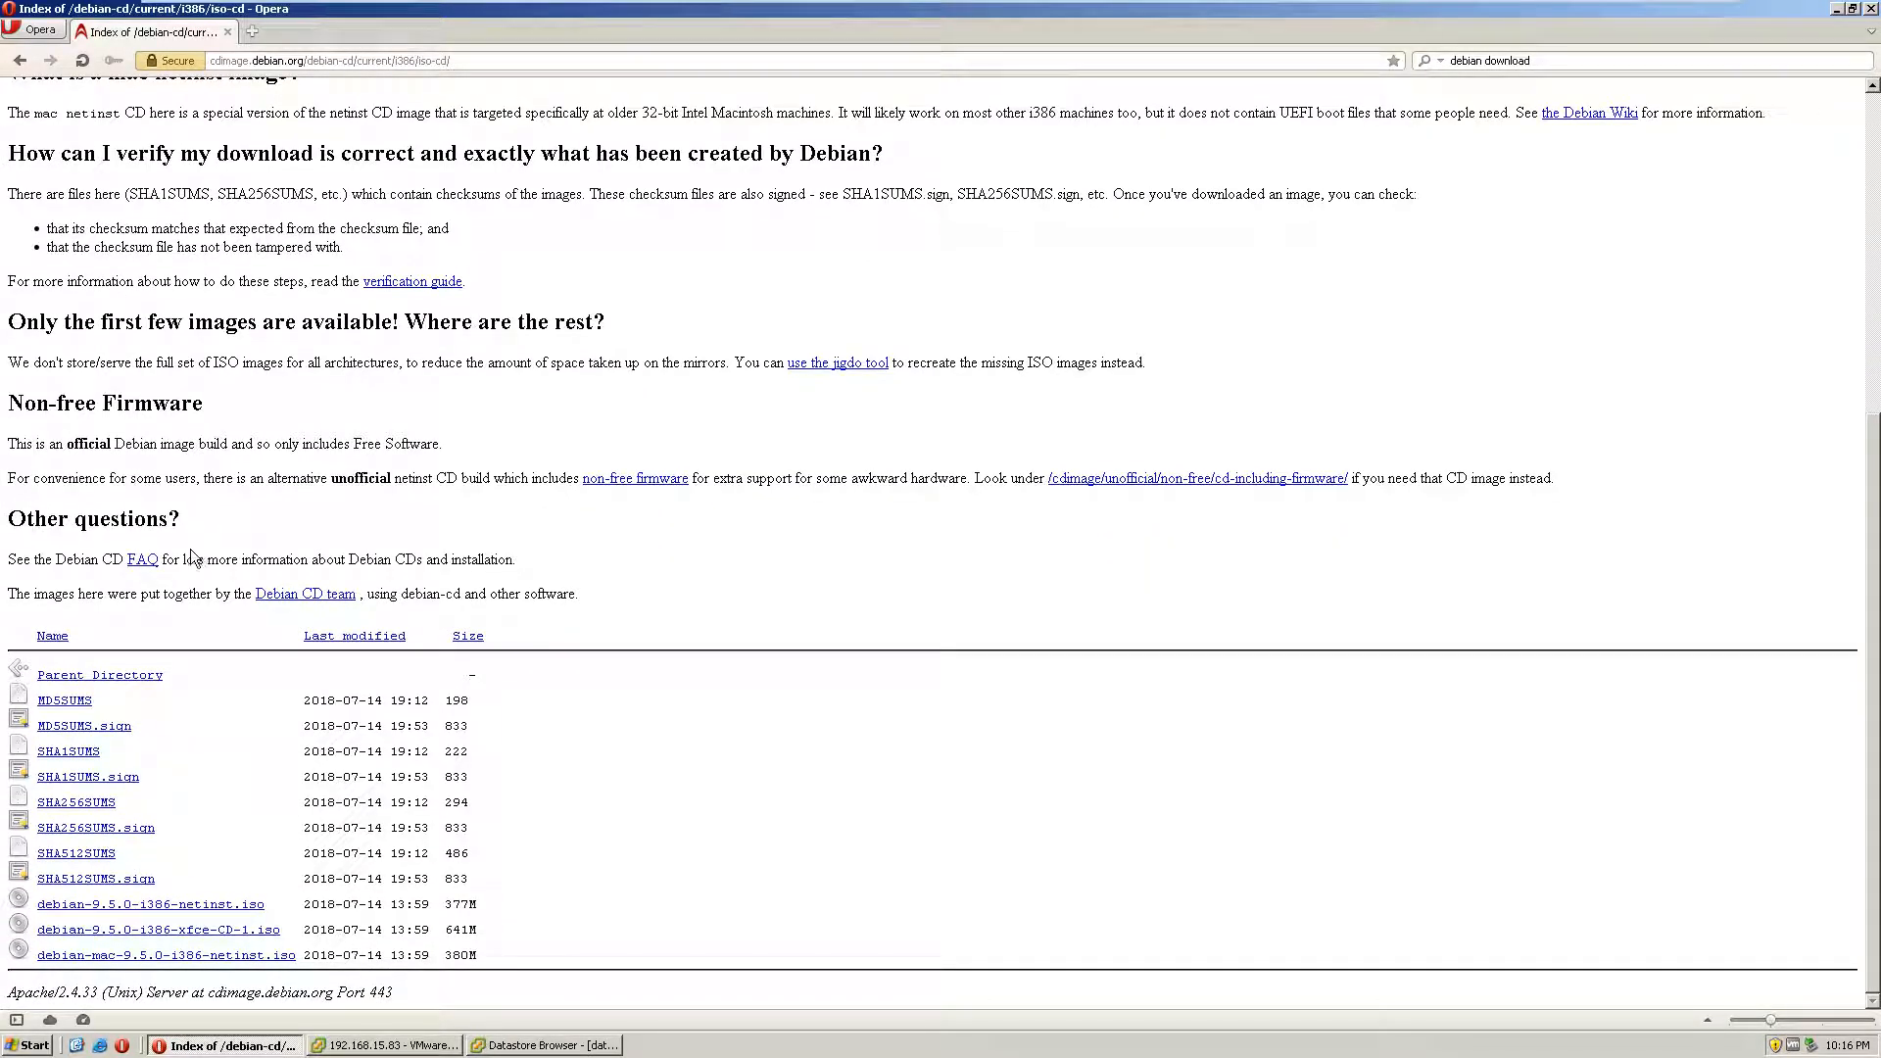
Step: Return to the Debian download page and open the amd64 CD directory down to its ISO files
{"action": "left_click", "coordinate": [19, 59]}
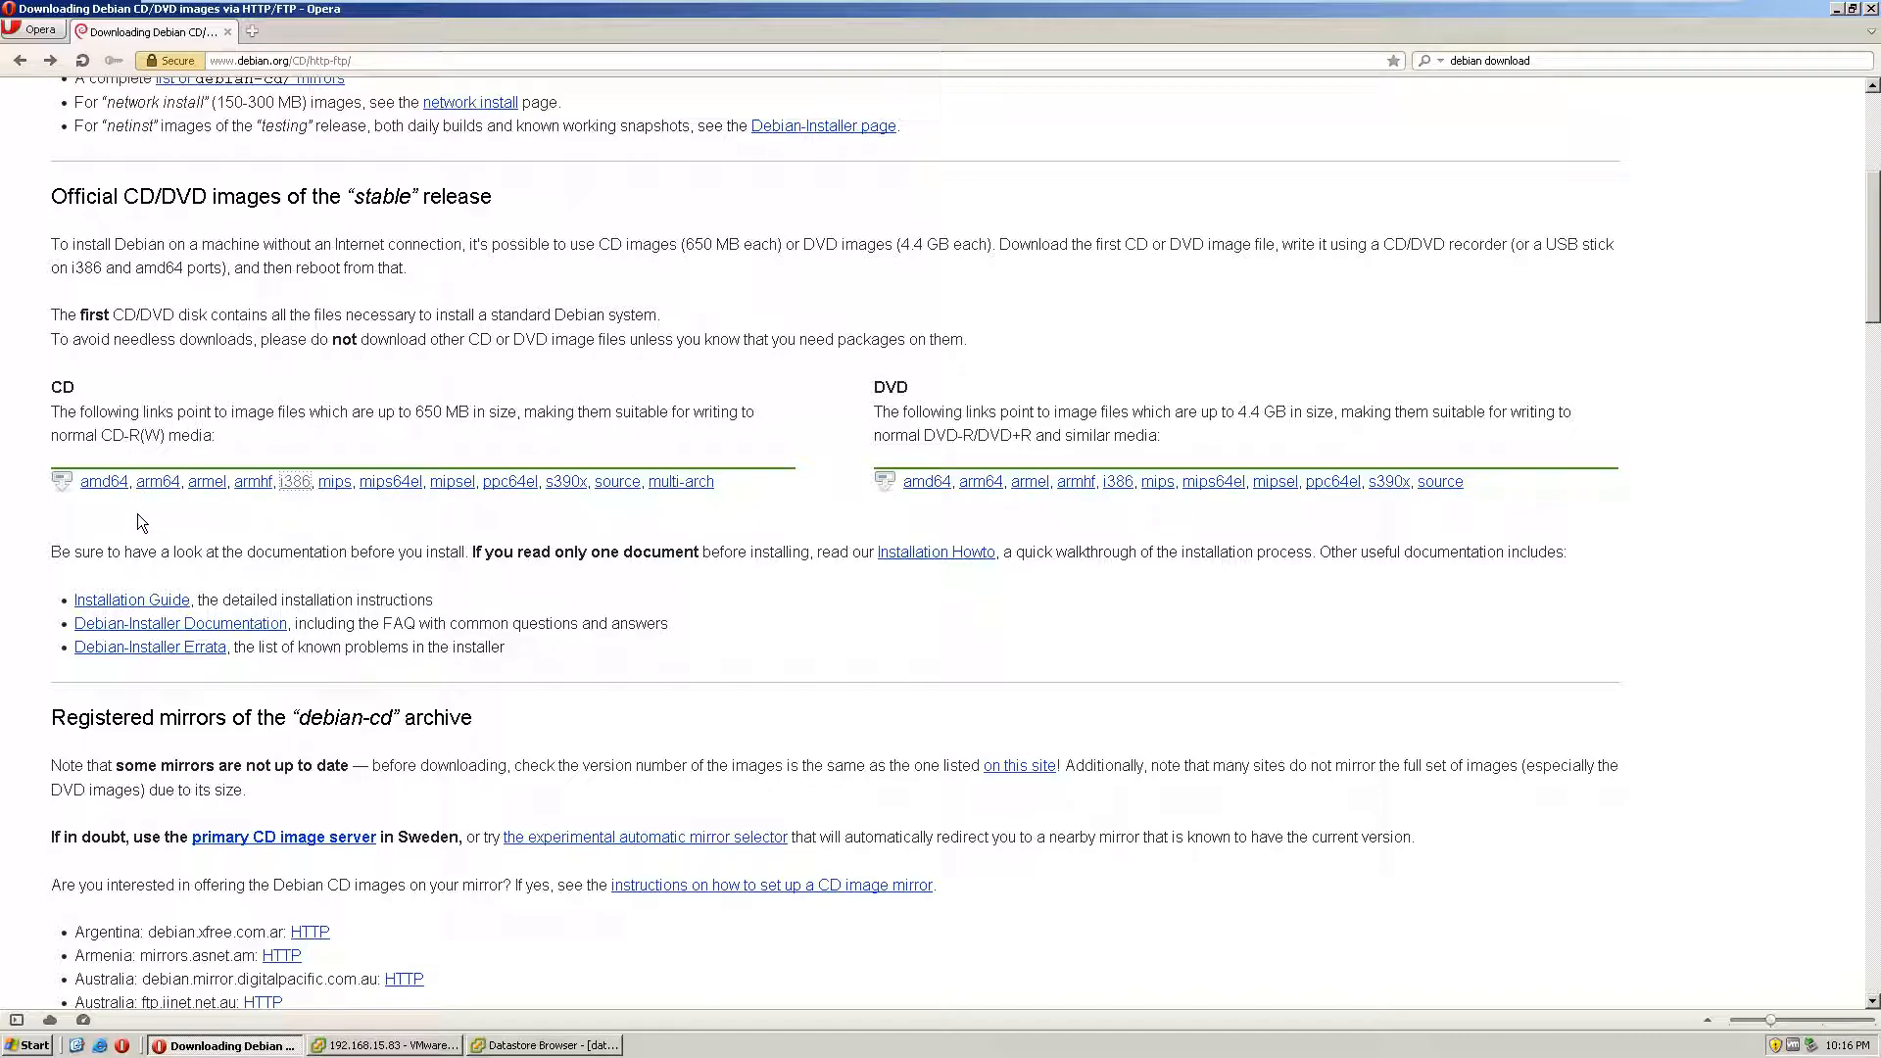
{"action": "left_click", "coordinate": [112, 482]}
{"action": "scroll", "coordinate": [110, 480], "scroll_direction": "down", "scroll_amount": 5}
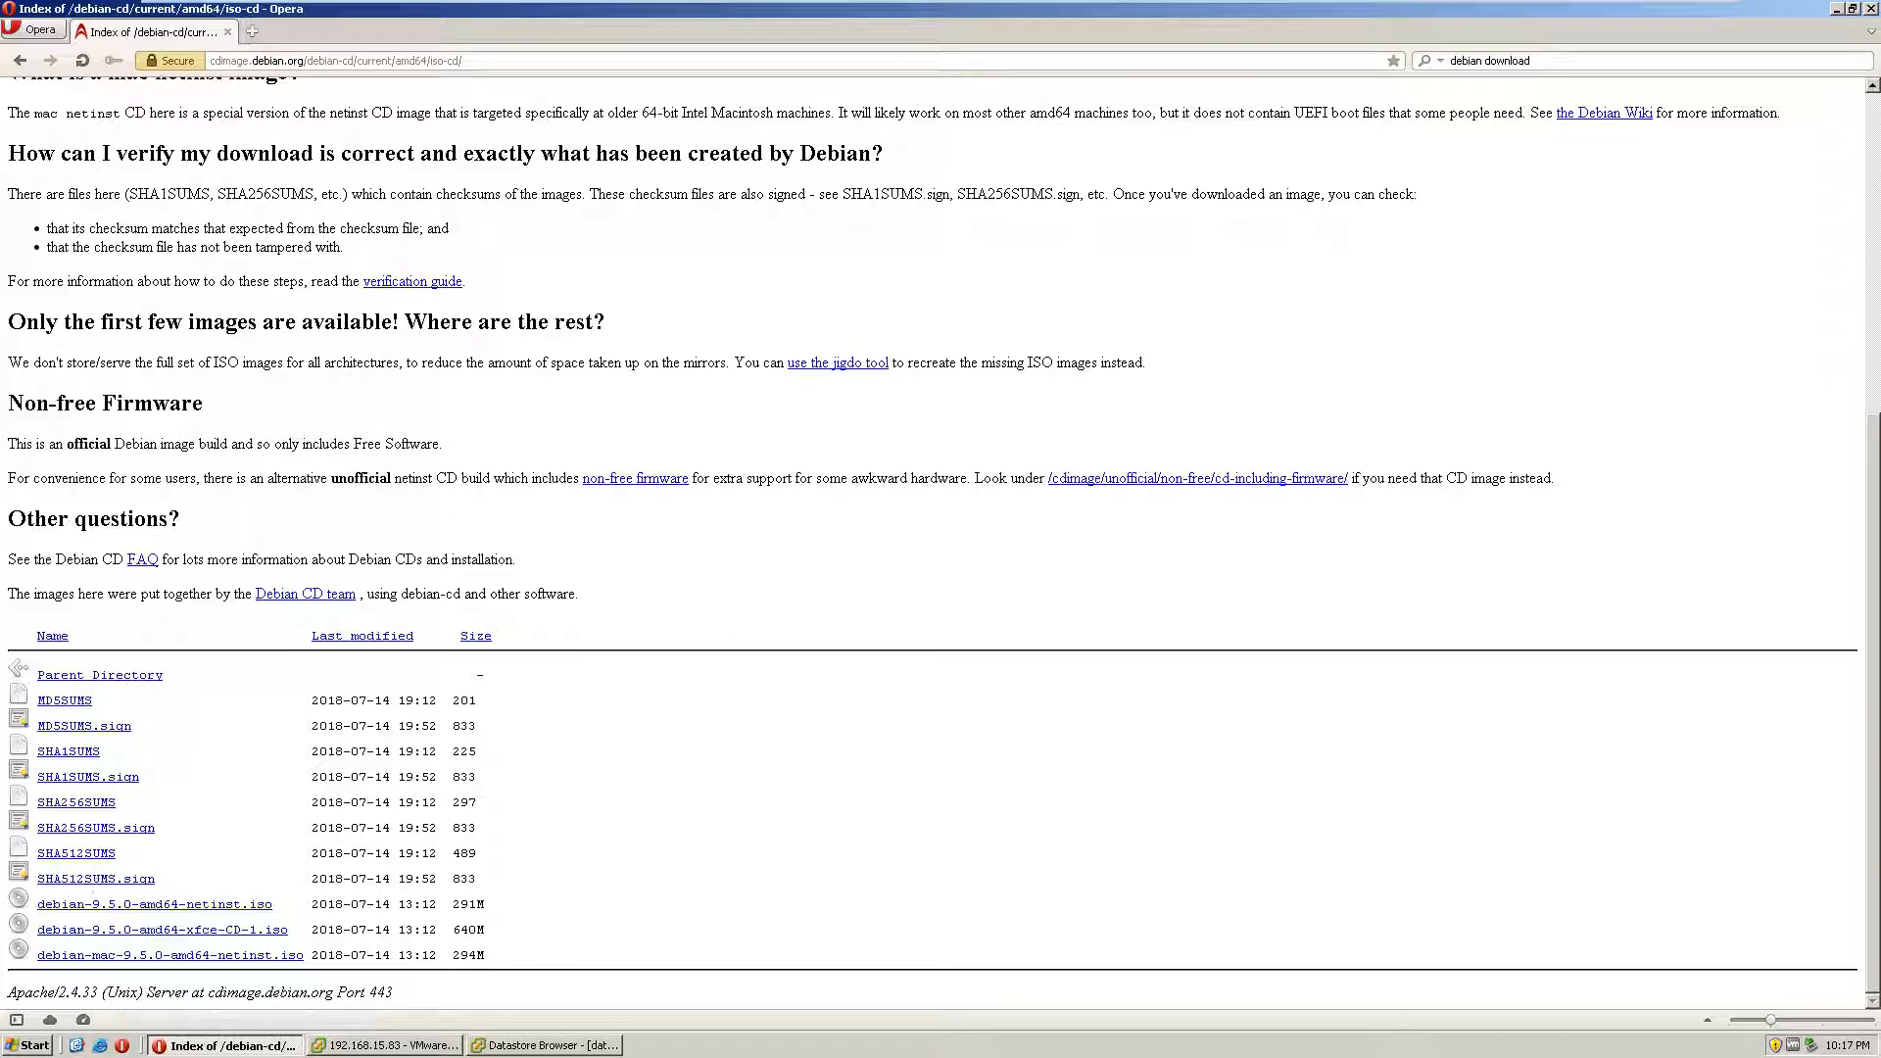
Step: Download debian-9.5.0-amd64-netinst.iso and save it to the Desktop
{"action": "left_click", "coordinate": [115, 907]}
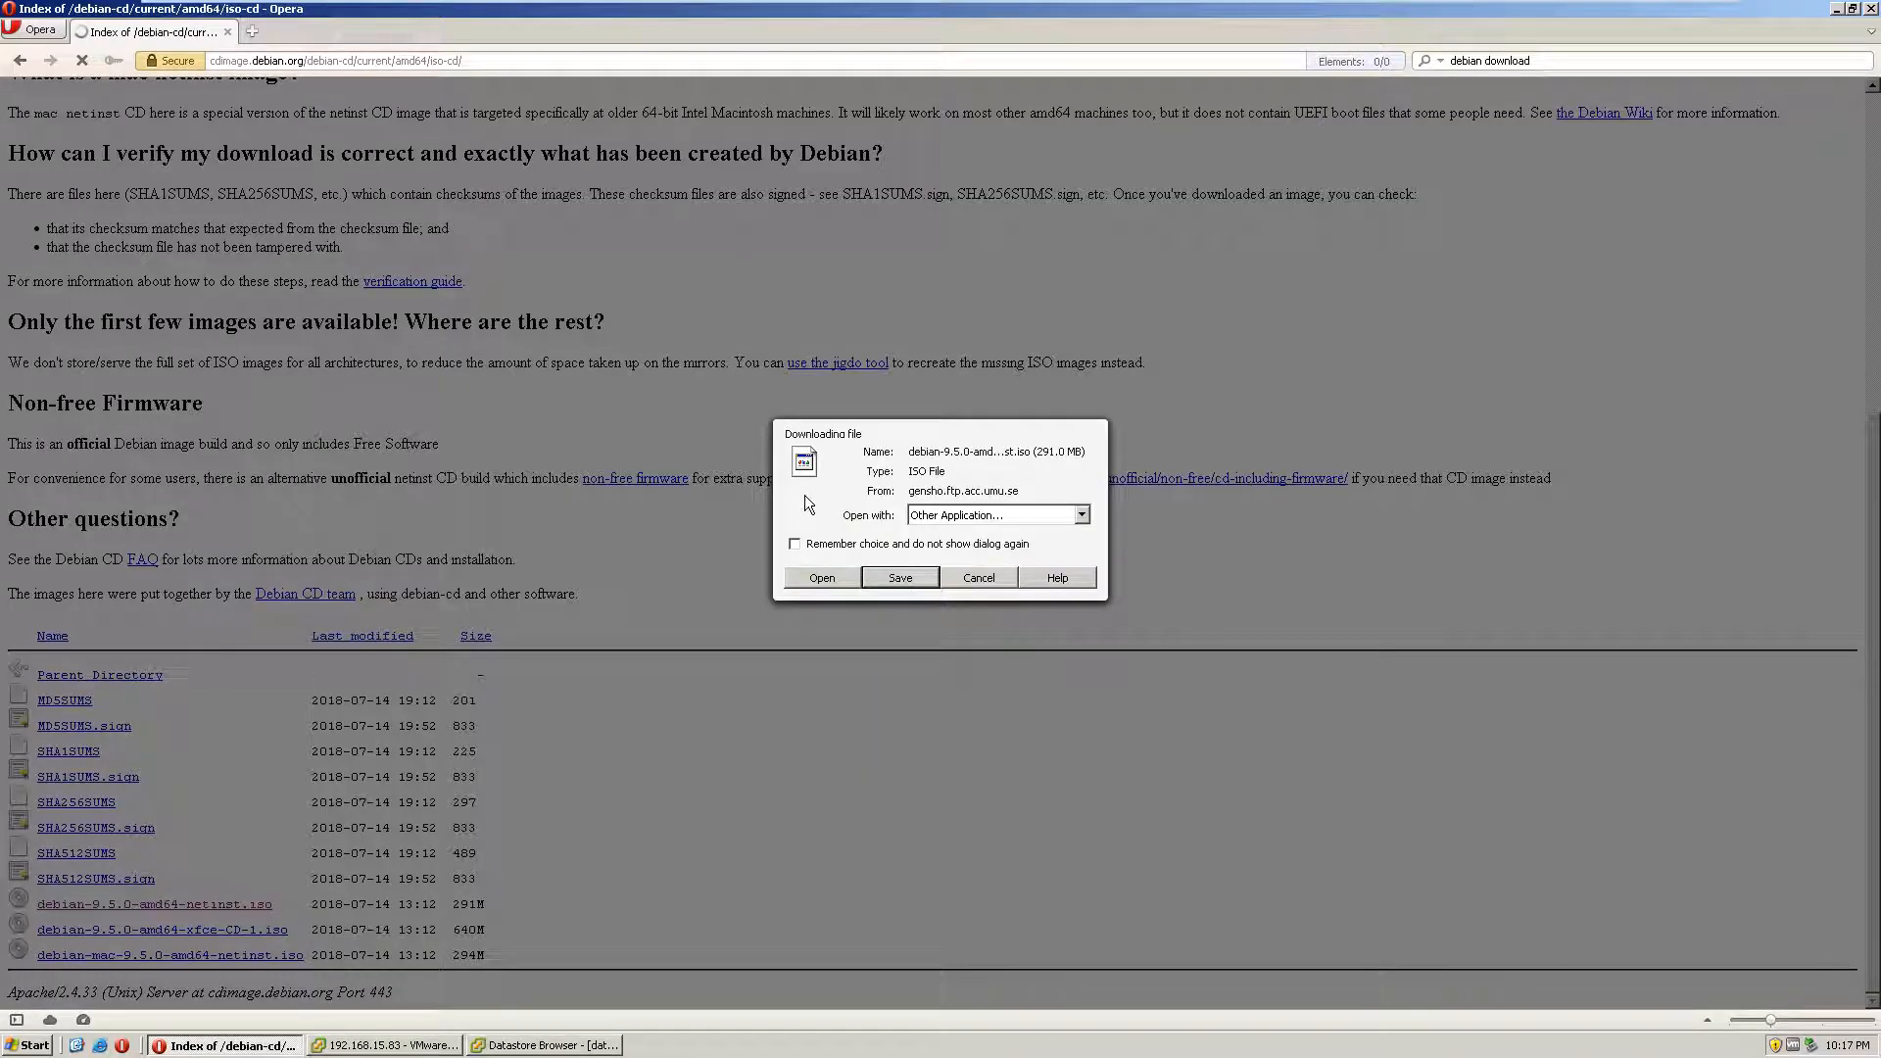
{"action": "left_click", "coordinate": [892, 578]}
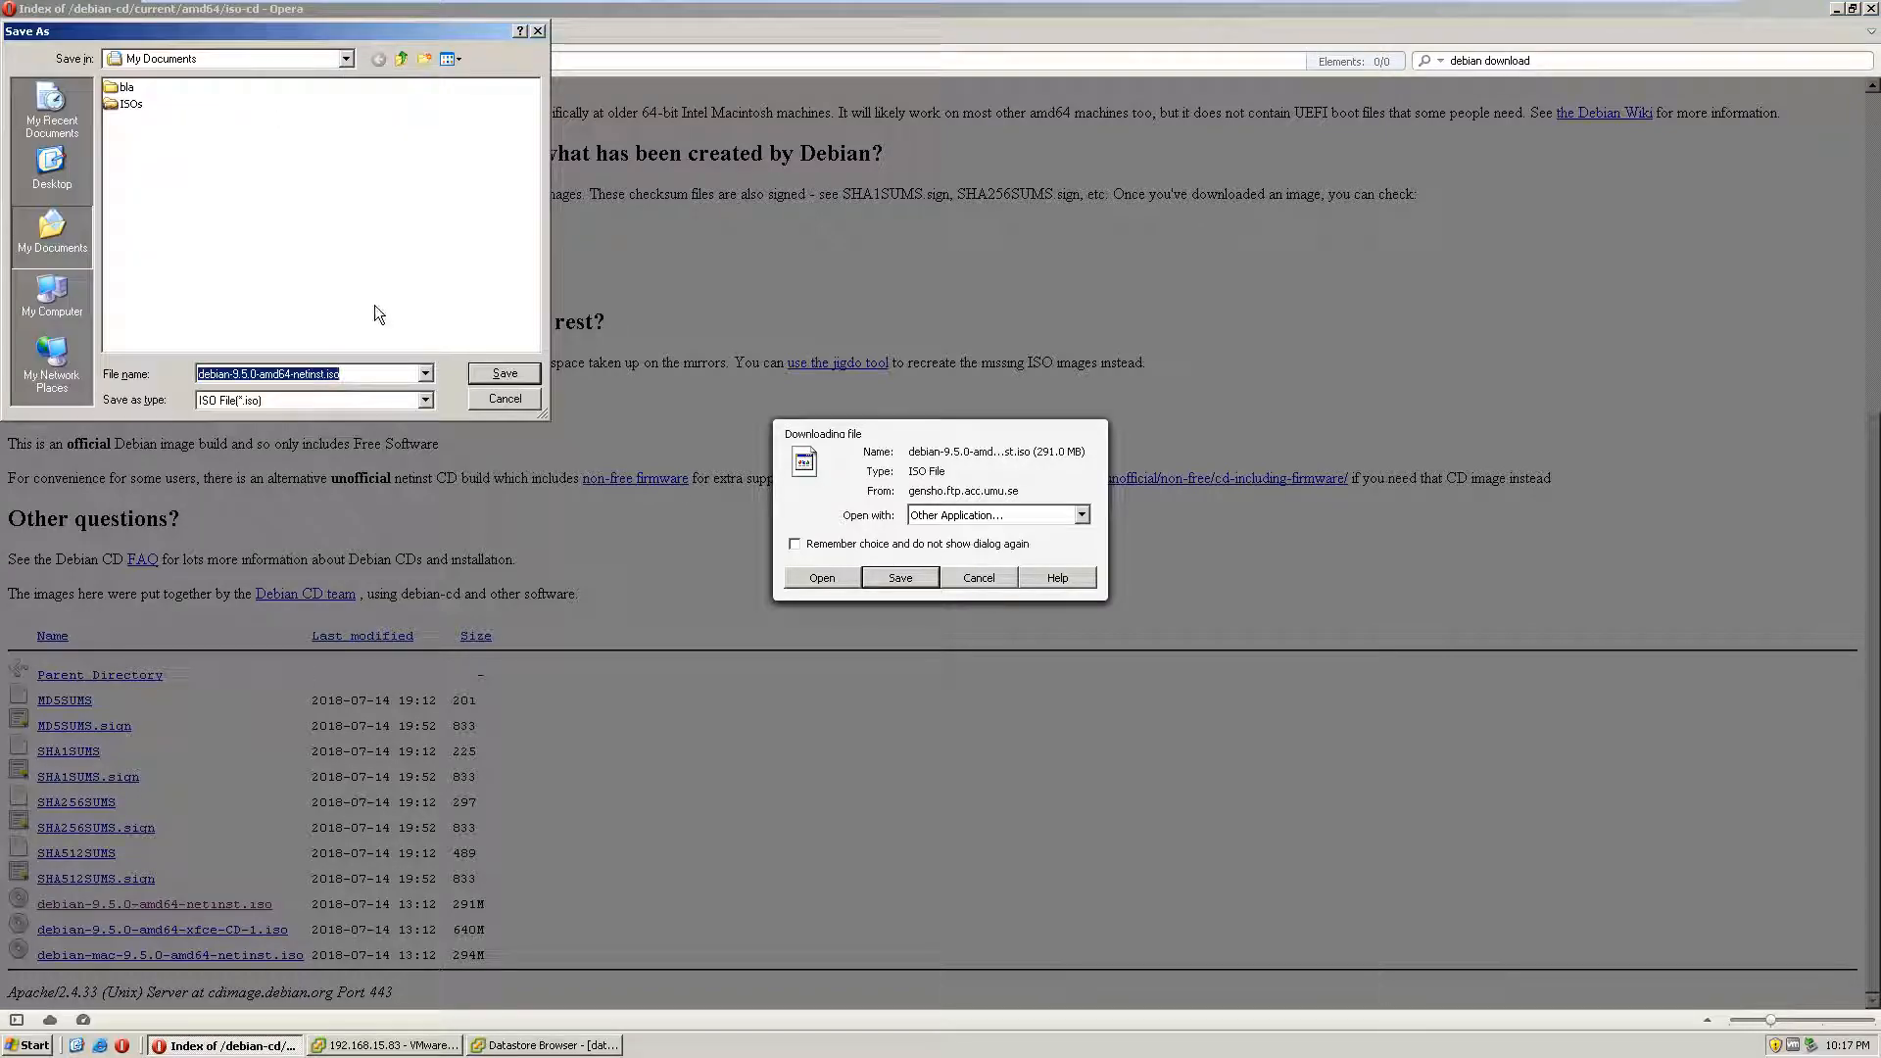
{"action": "left_click", "coordinate": [51, 167]}
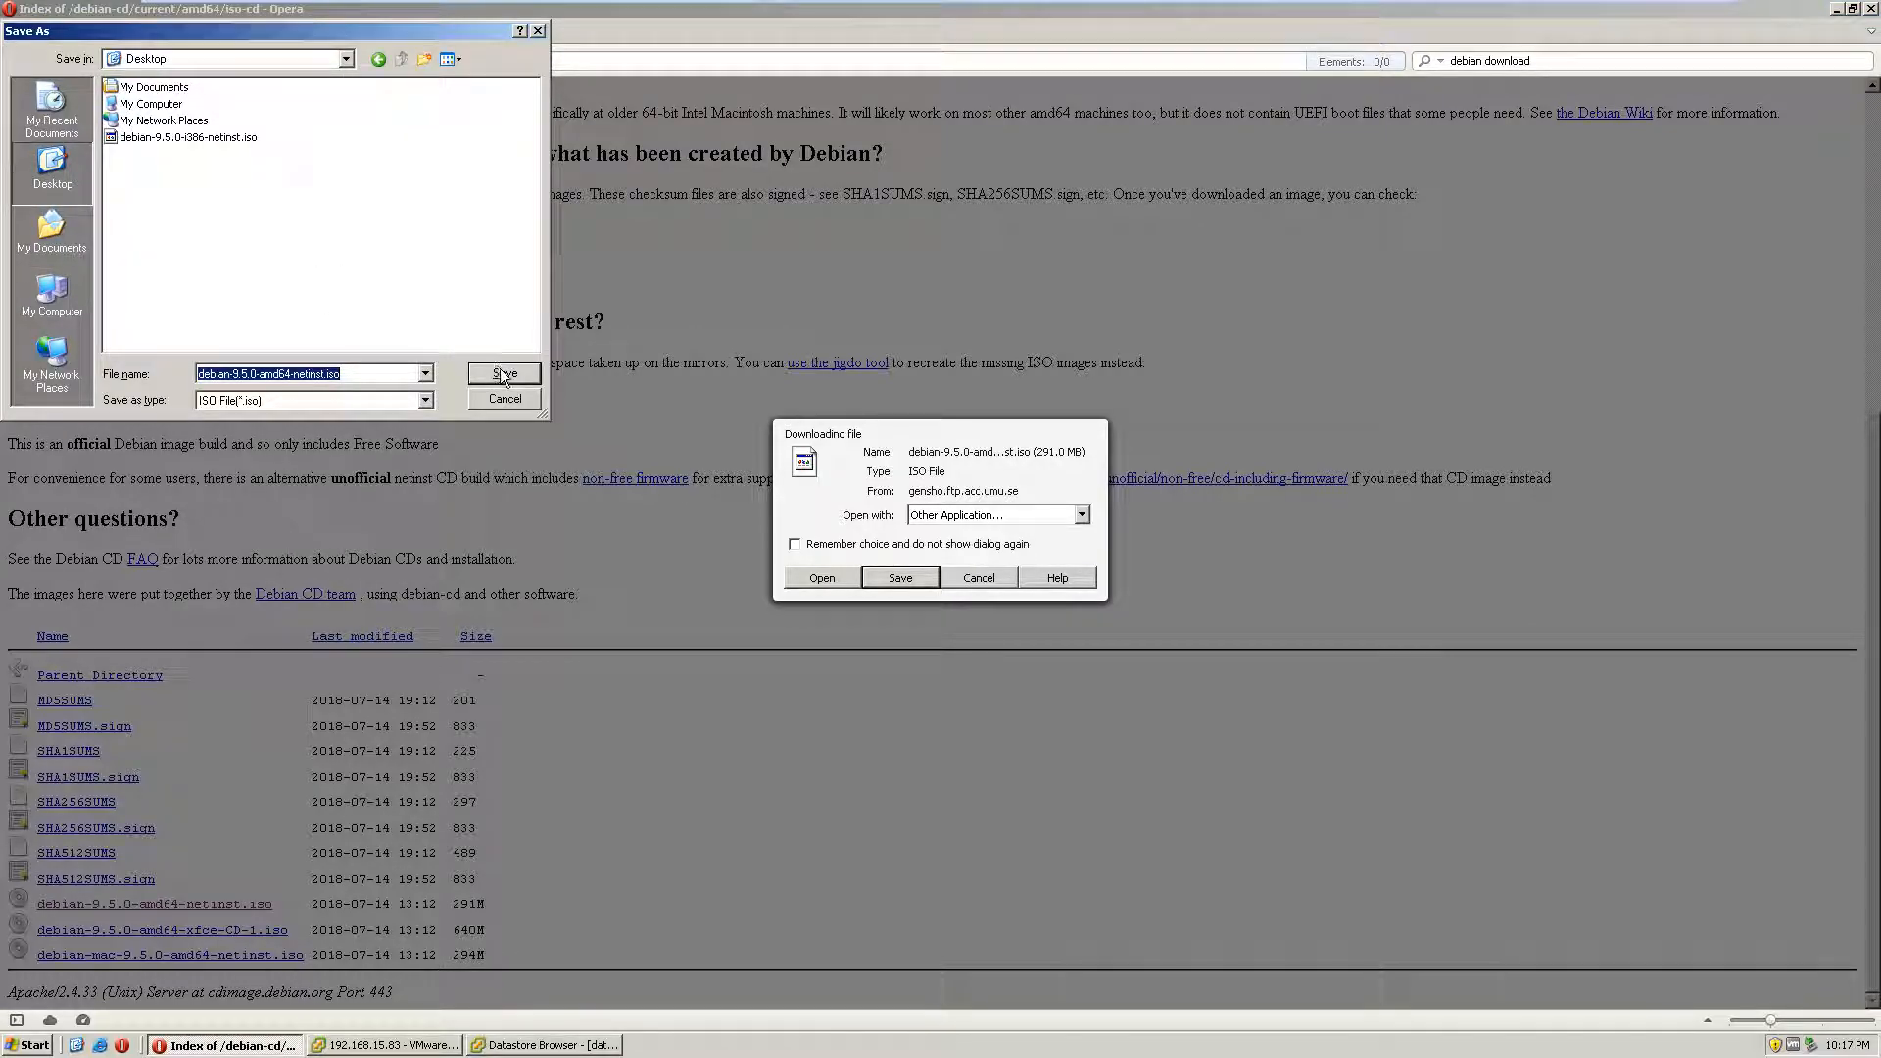
{"action": "left_click", "coordinate": [502, 376]}
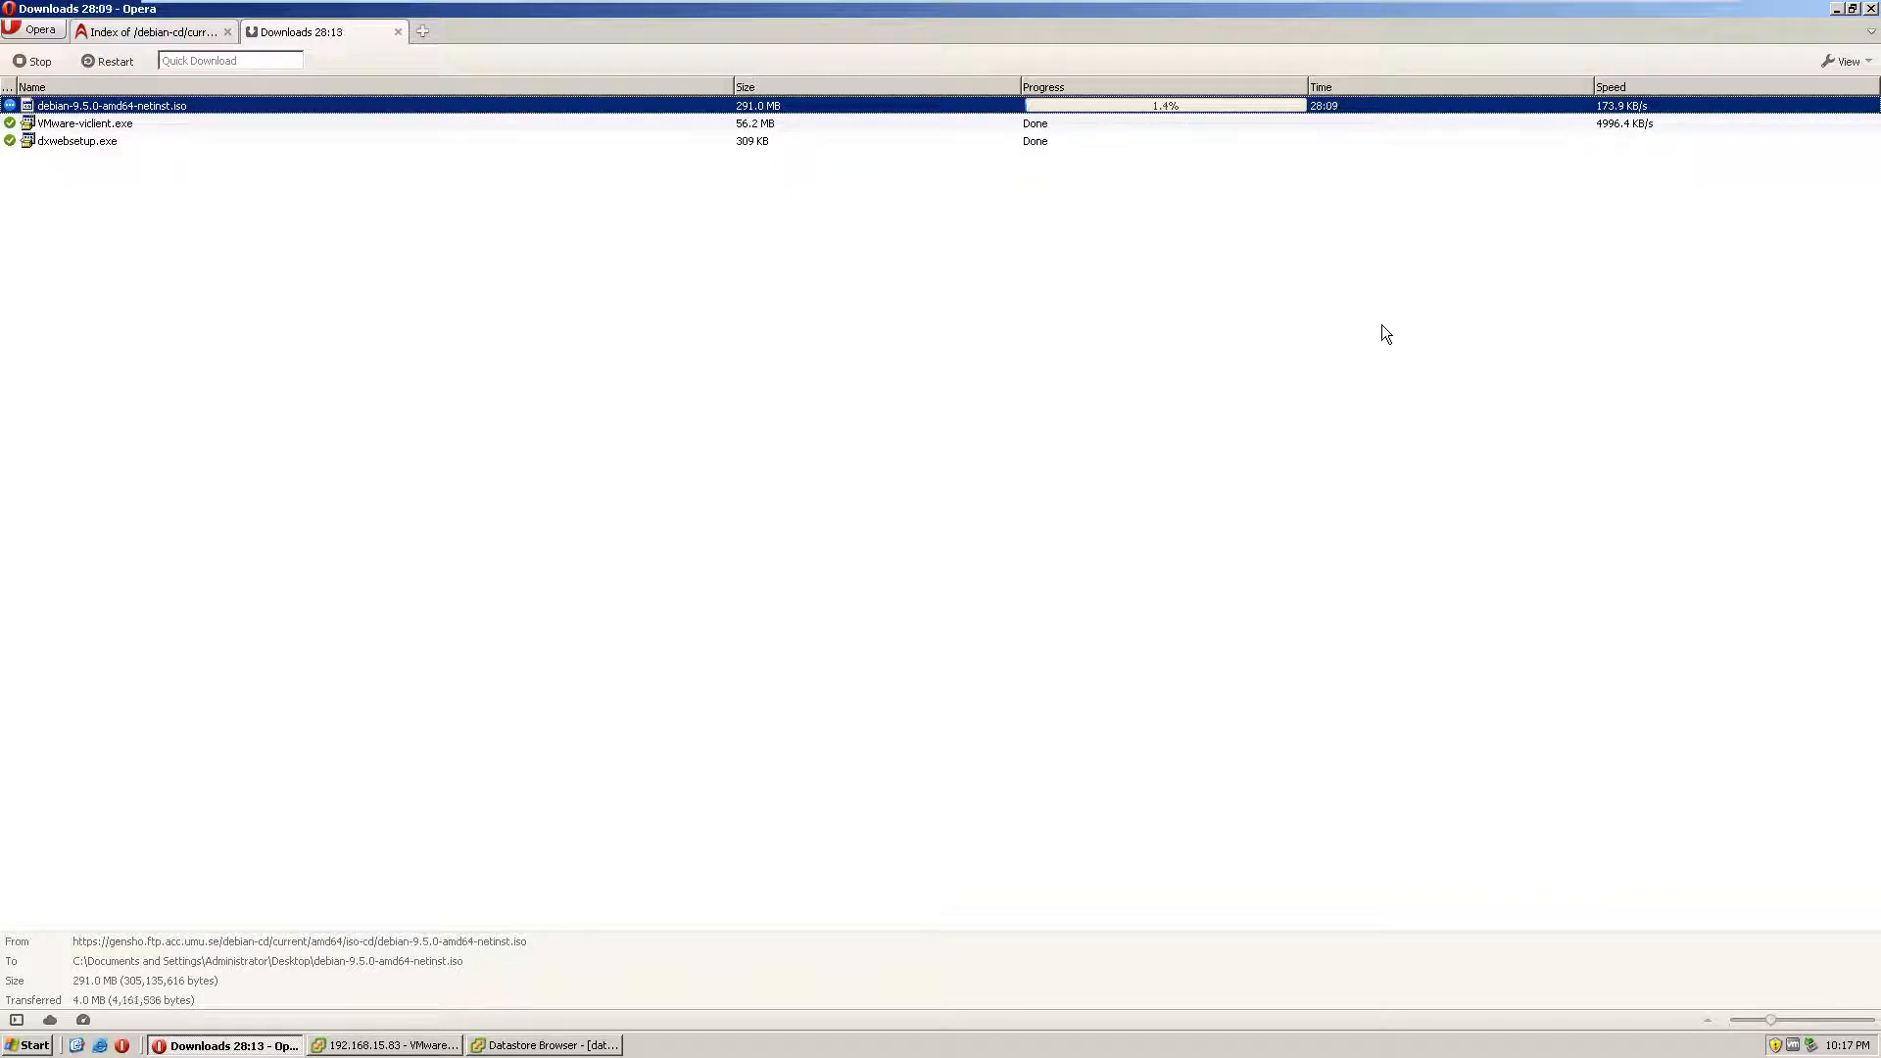
Step: Stop the running download of debian-9.5.0-amd64-netinst.iso
{"action": "mouse_move", "coordinate": [1240, 2]}
{"action": "right_click", "coordinate": [1674, 106]}
{"action": "left_click", "coordinate": [1721, 199]}
{"action": "right_click", "coordinate": [1346, 101]}
{"action": "left_click", "coordinate": [1397, 226]}
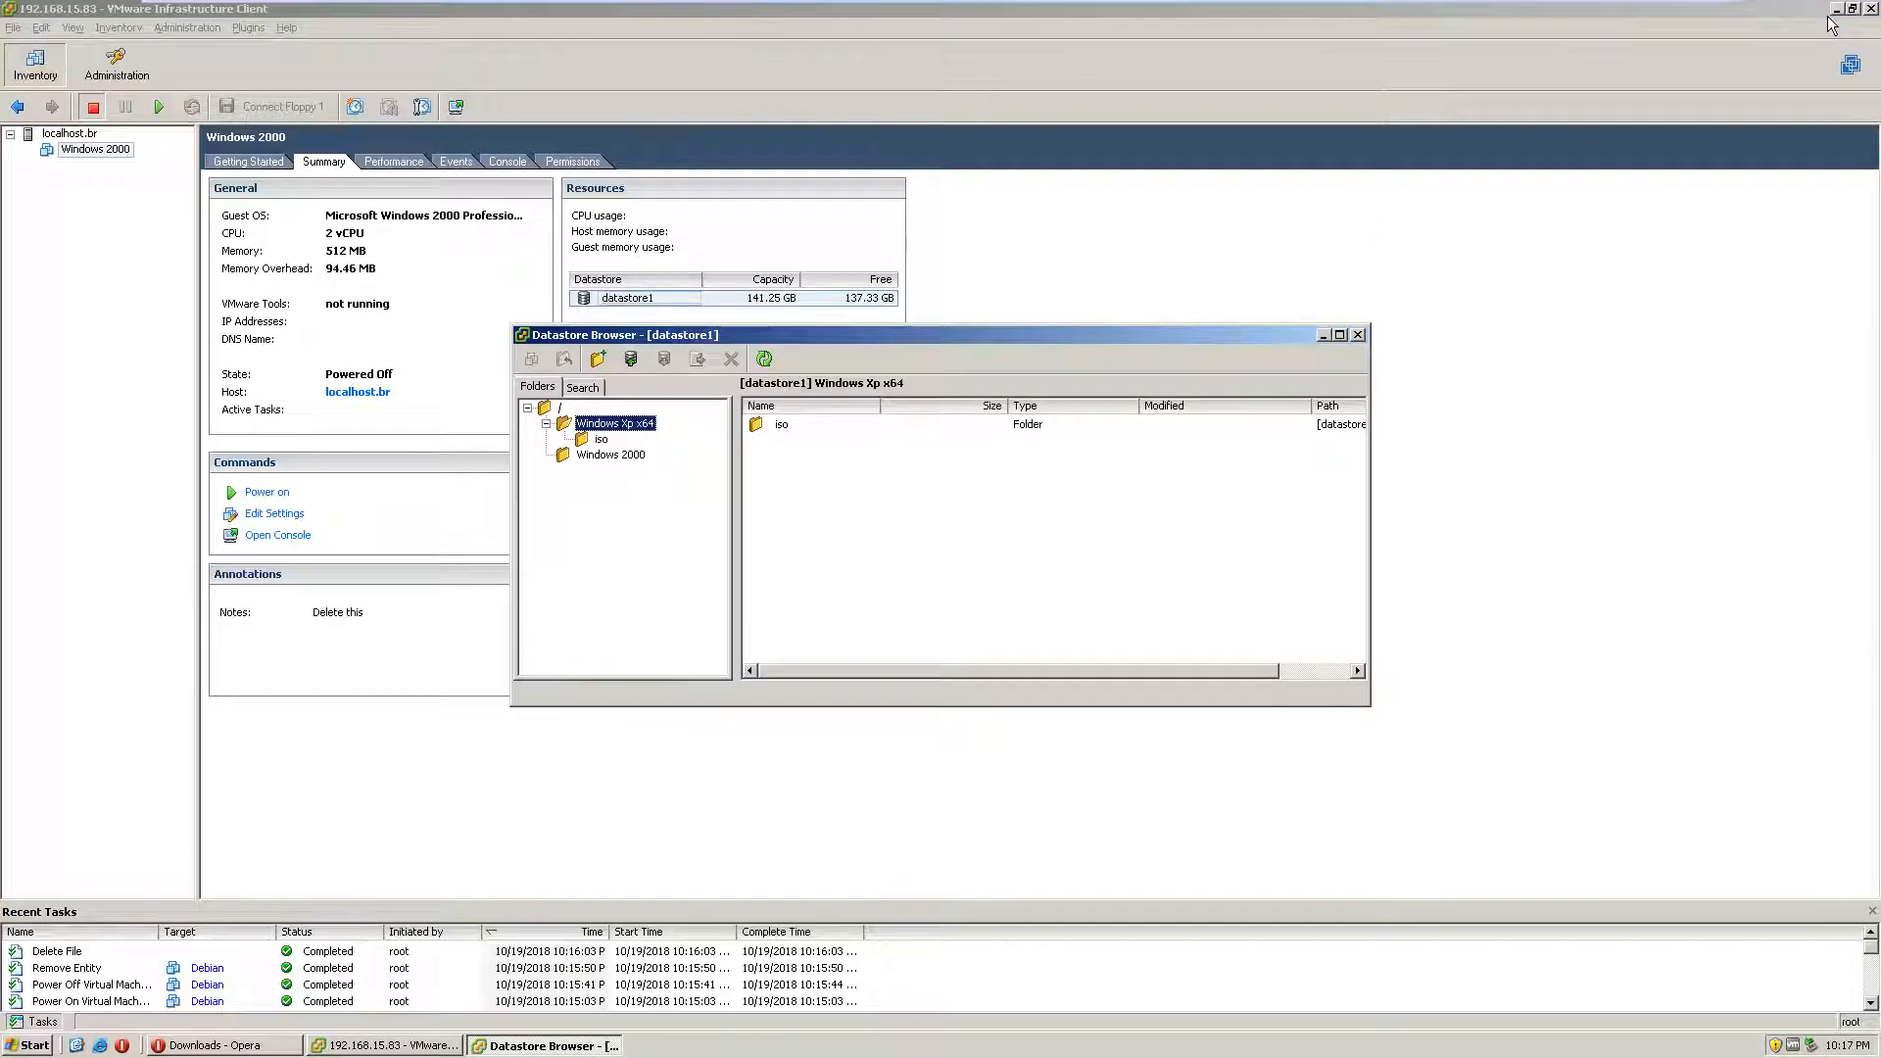
Step: Minimize the main windows and delete debian-9.5.0-i386-netinst.iso and debian-9.5.0-amd64-netinst.iso from the desktop
{"action": "left_click", "coordinate": [1837, 9]}
{"action": "left_click", "coordinate": [1837, 9]}
{"action": "left_click", "coordinate": [57, 388]}
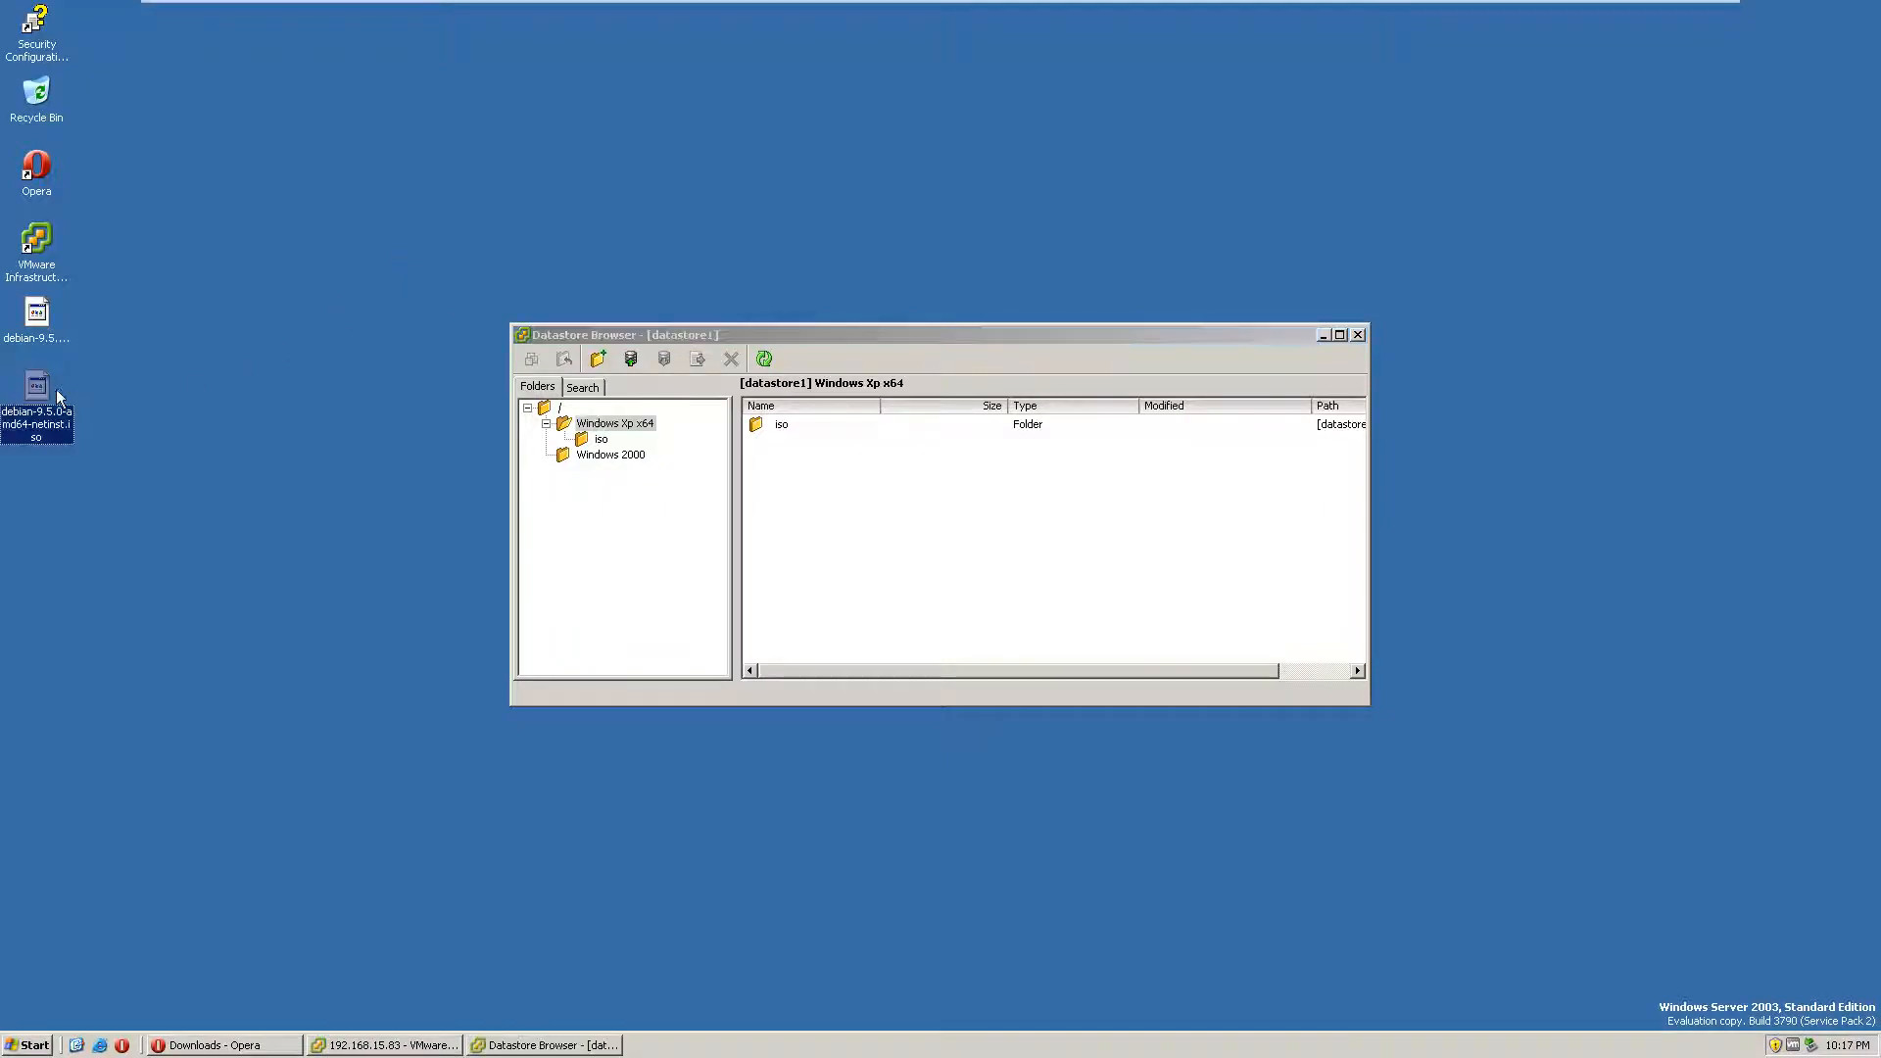
{"action": "left_click", "coordinate": [43, 341]}
{"action": "key", "text": "shift+Down"}
{"action": "key", "text": "Delete"}
{"action": "left_click", "coordinate": [965, 554]}
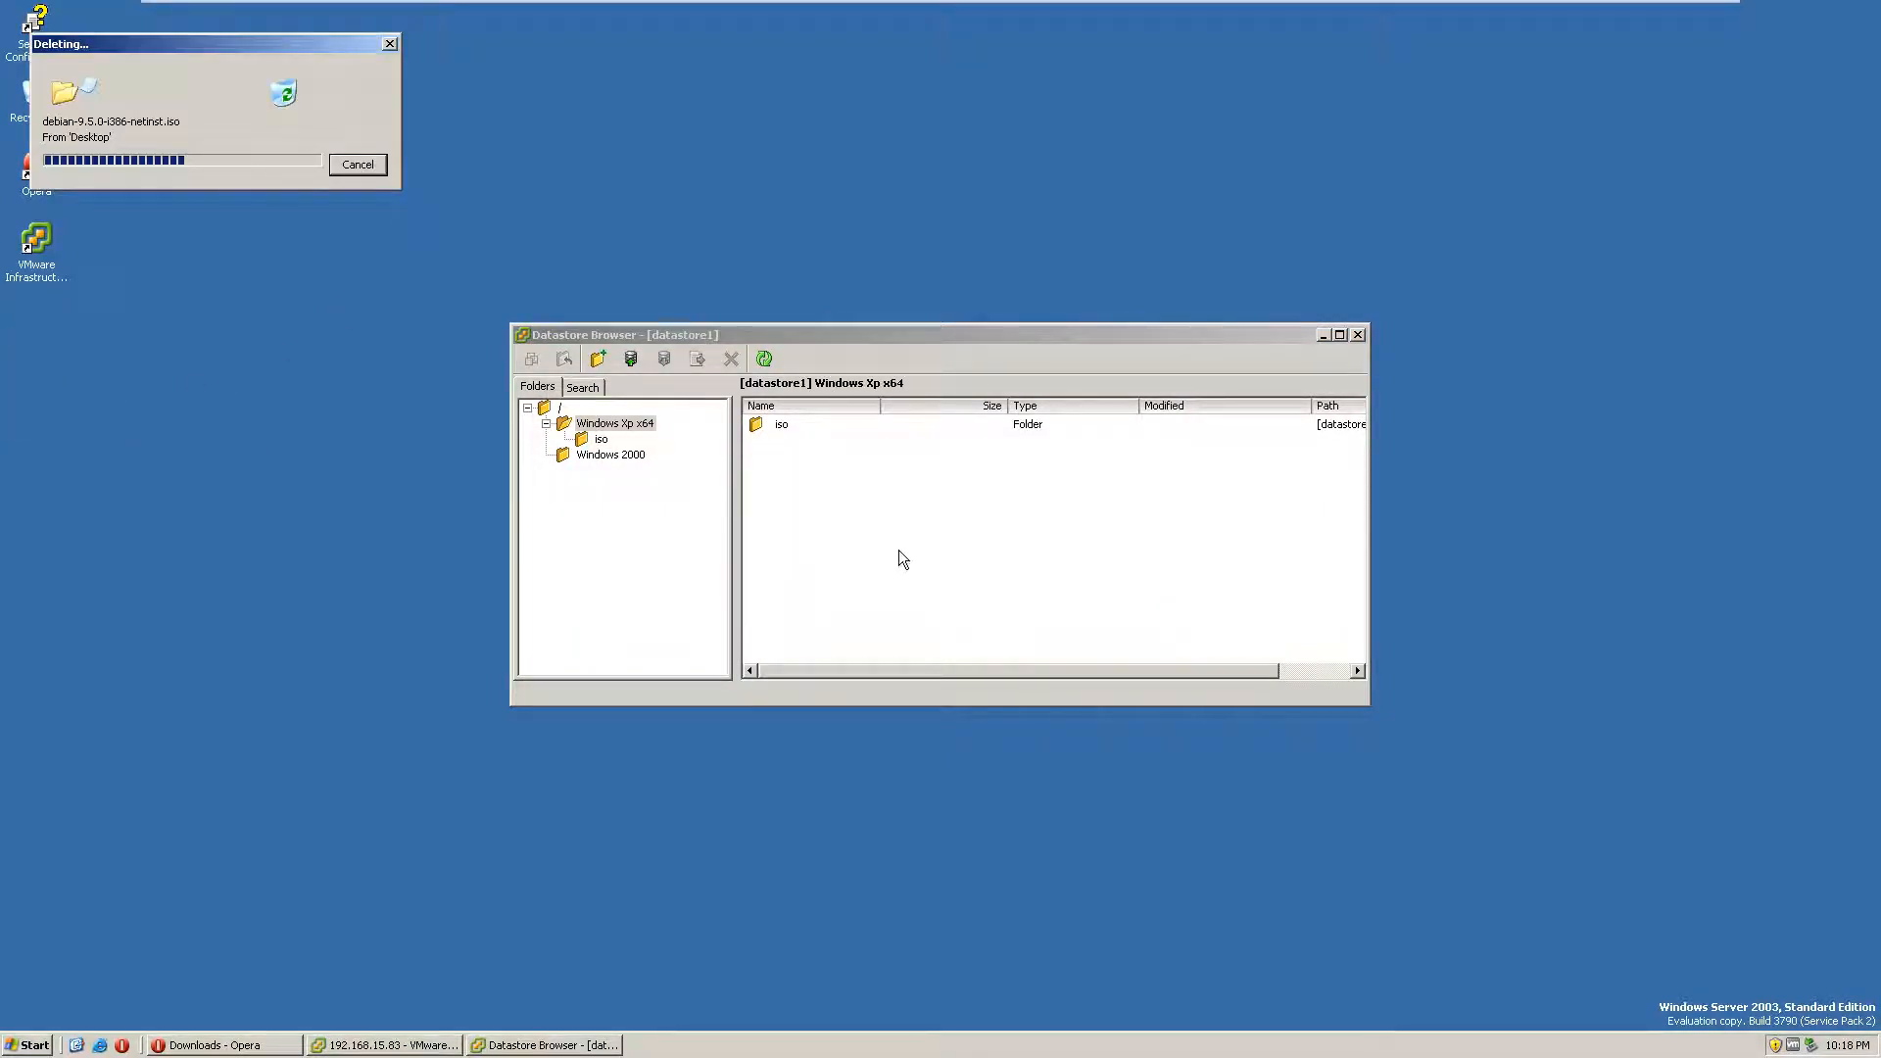
Step: Empty the Recycle Bin of both deleted ISO files and close its window
{"action": "double_click", "coordinate": [36, 96]}
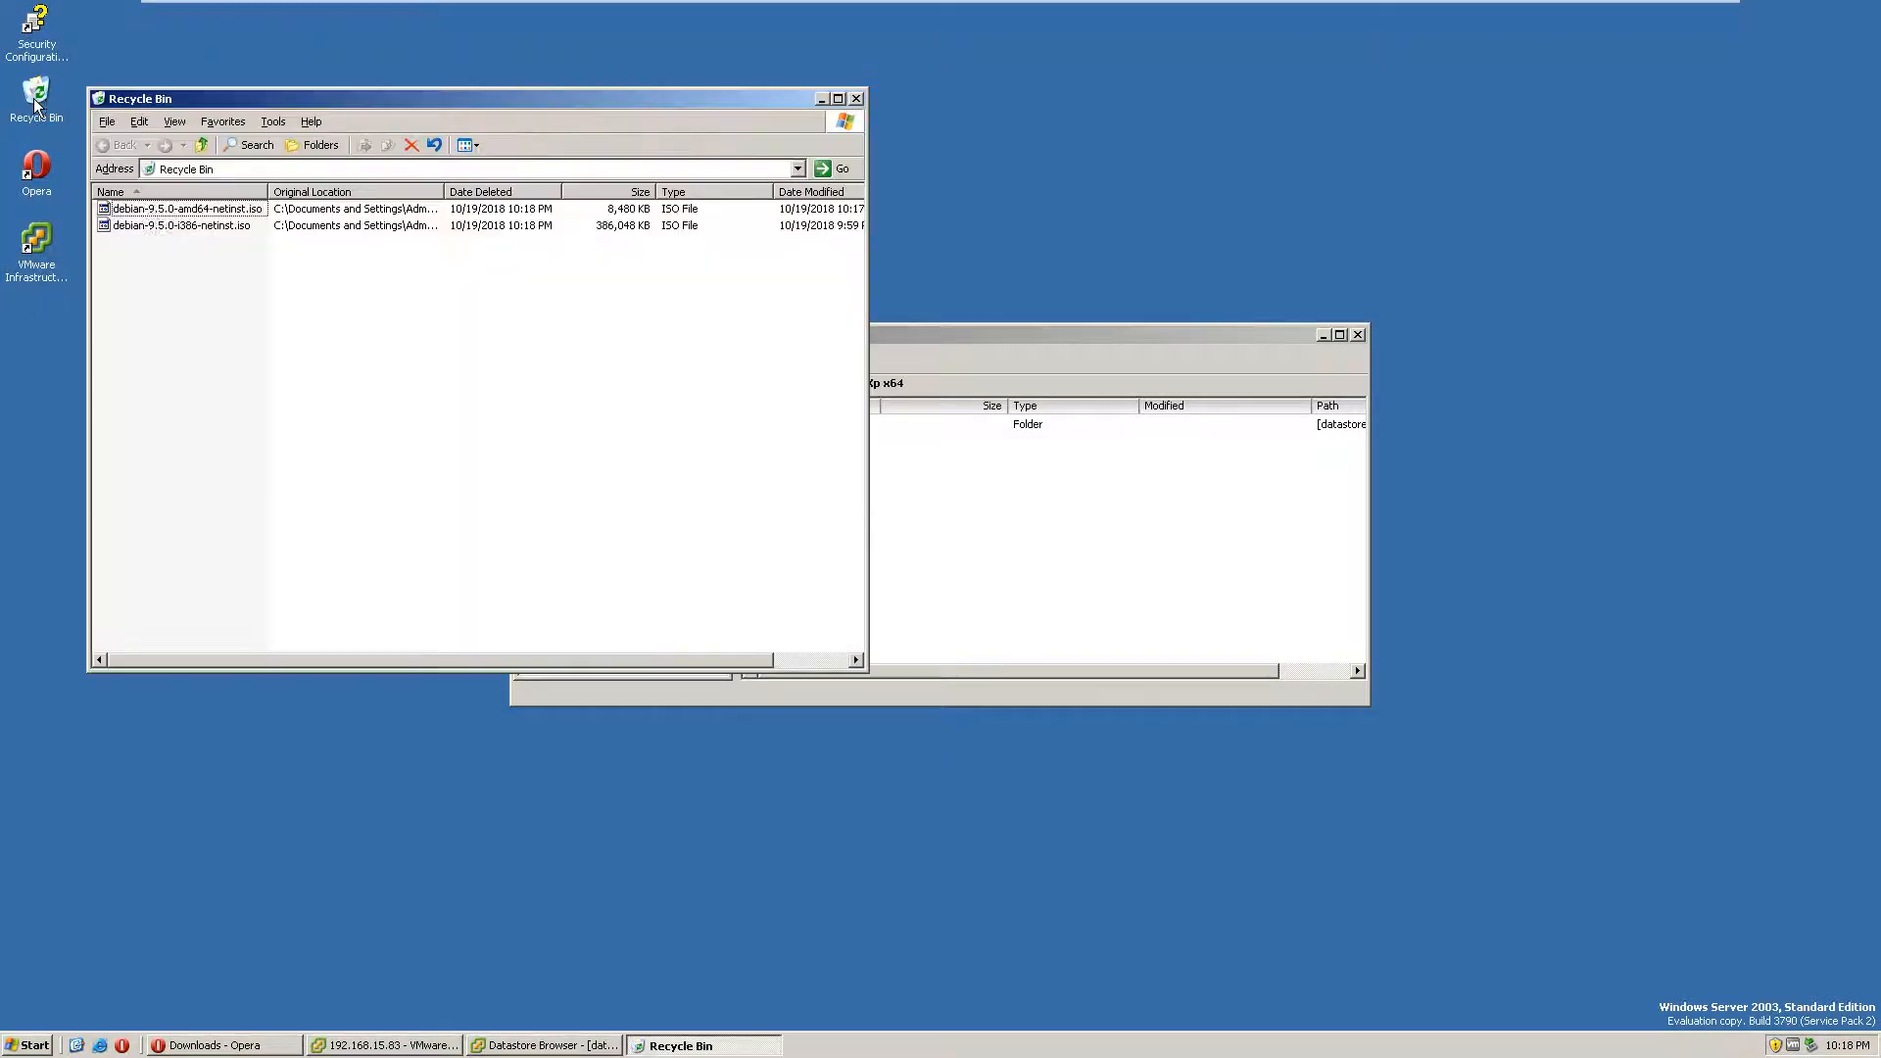
{"action": "right_click", "coordinate": [201, 274]}
{"action": "left_click", "coordinate": [254, 375]}
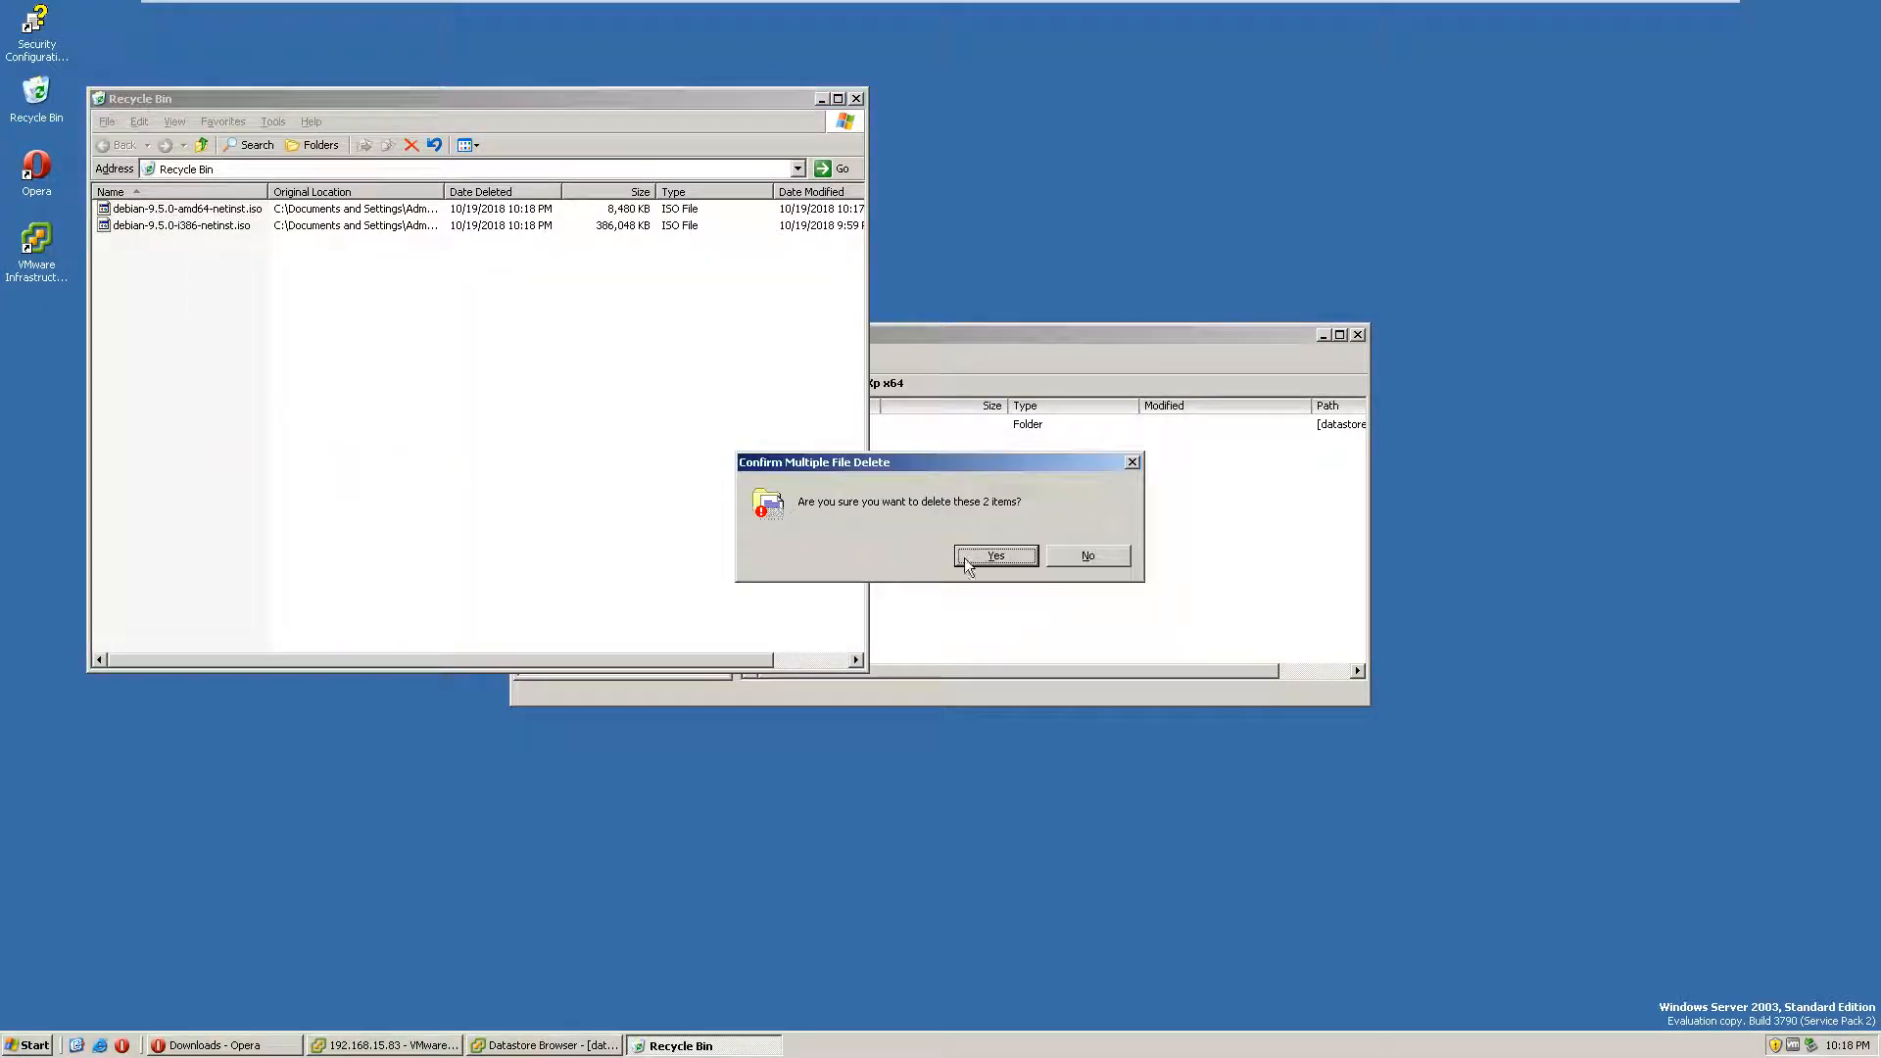
{"action": "left_click", "coordinate": [991, 551]}
{"action": "left_click", "coordinate": [855, 98]}
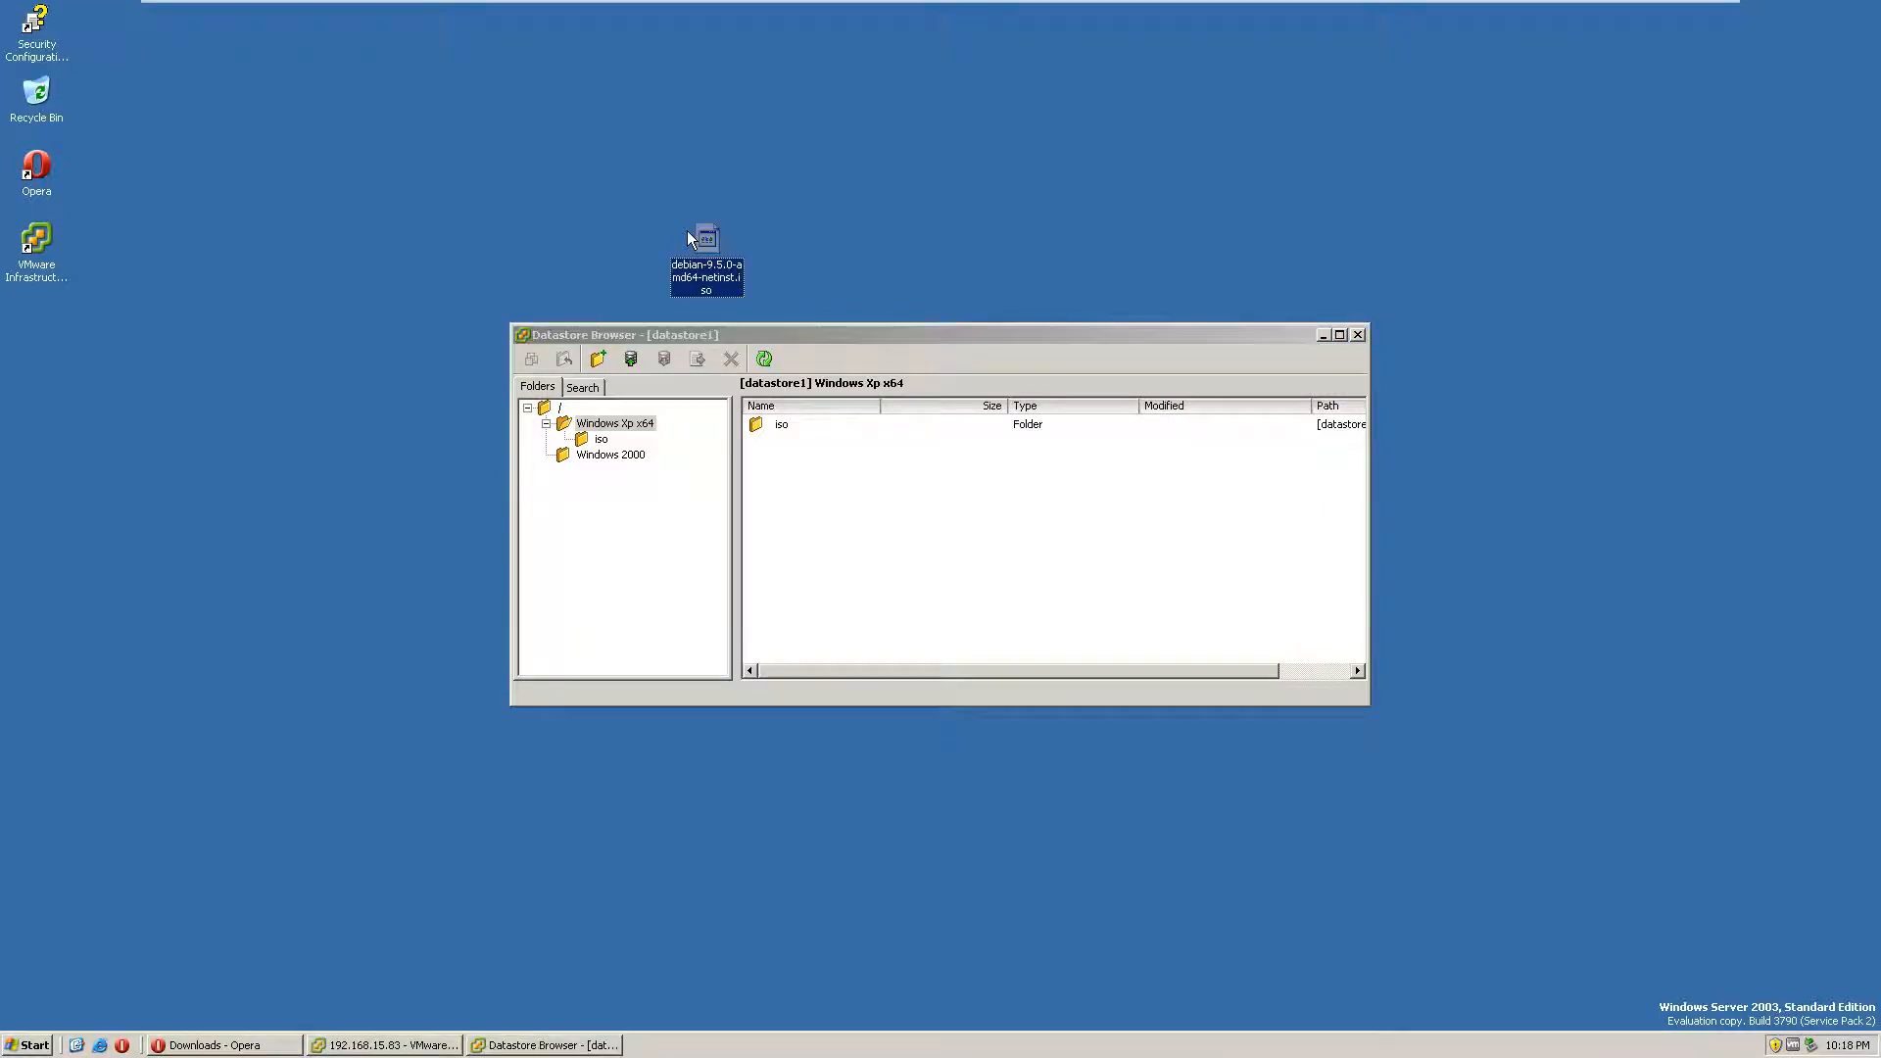
Step: Place debian-9.5.0-amd64-netinst.iso in the desktop icon column under VMware Infrastructure Client and reposition the Datastore Browser window
{"action": "left_click_drag", "start_coordinate": [1038, 324], "coordinate": [1036, 345]}
{"action": "left_click_drag", "start_coordinate": [27, 363], "coordinate": [35, 352]}
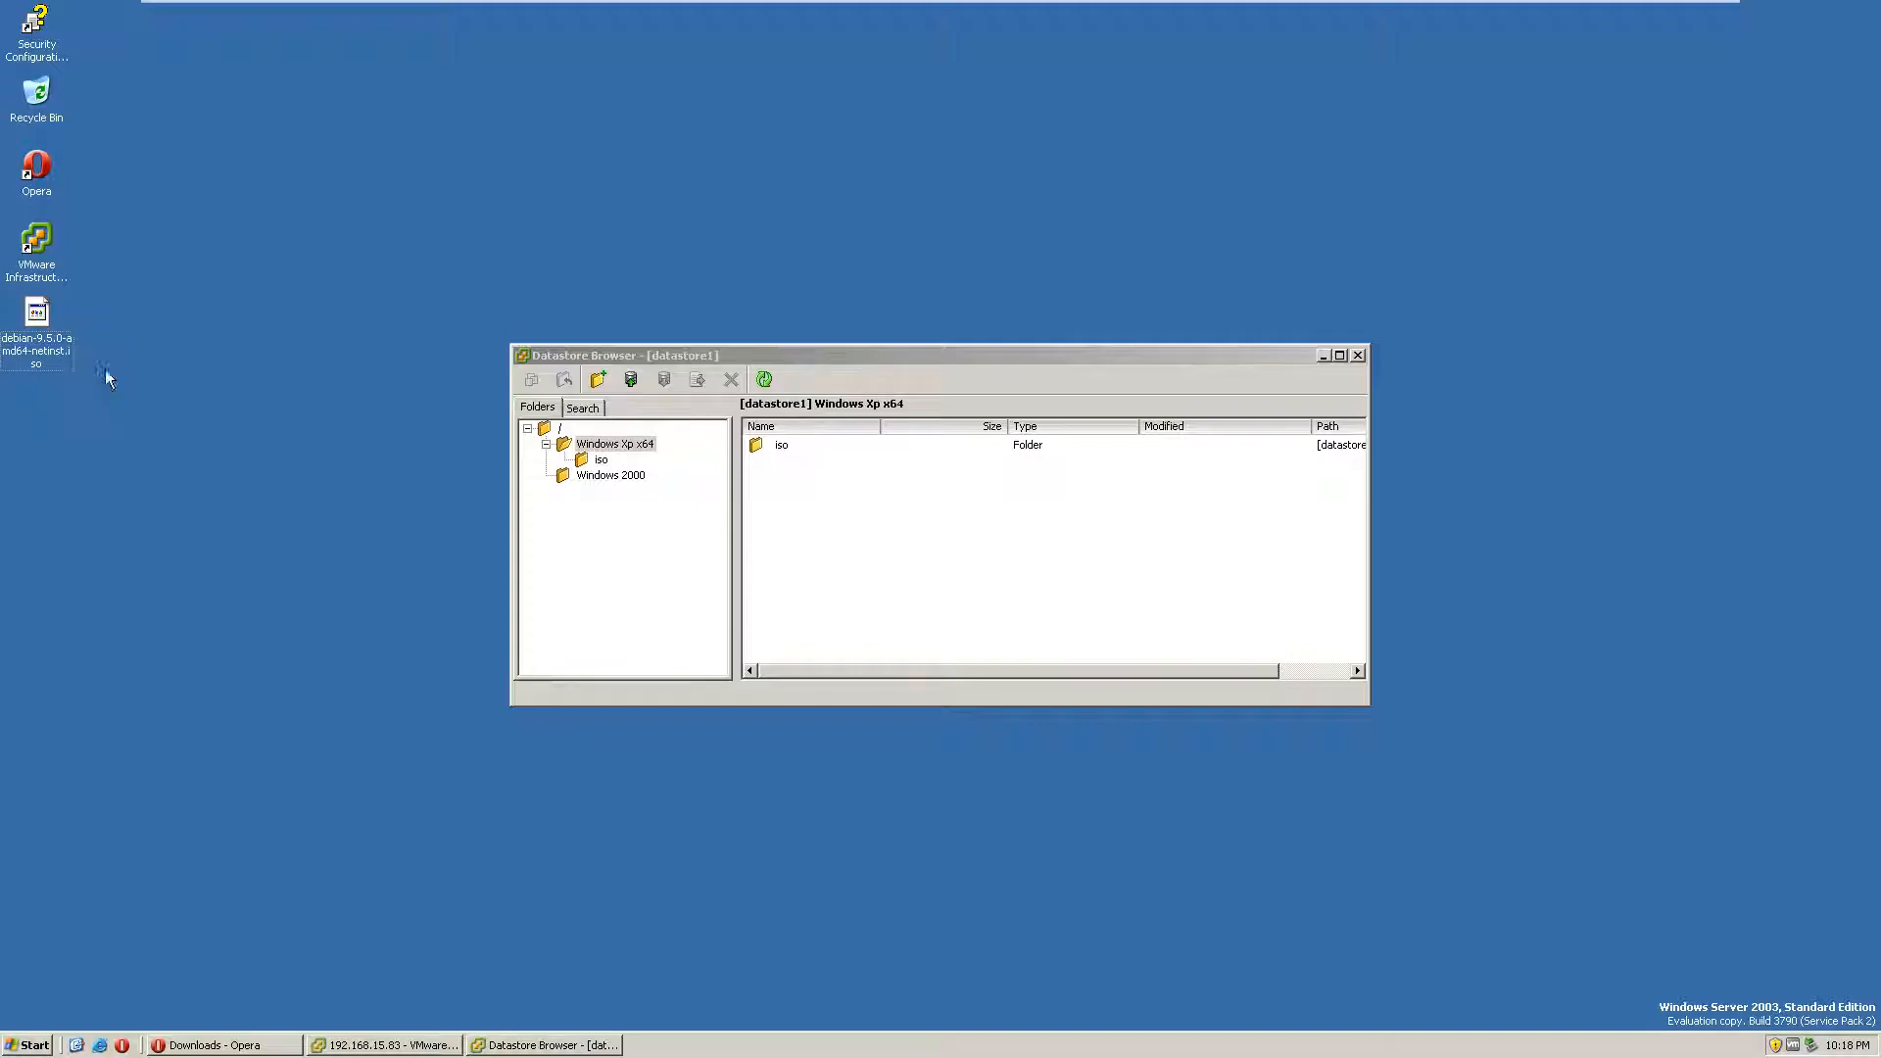
{"action": "left_click", "coordinate": [849, 364]}
{"action": "left_click_drag", "start_coordinate": [848, 365], "coordinate": [923, 258]}
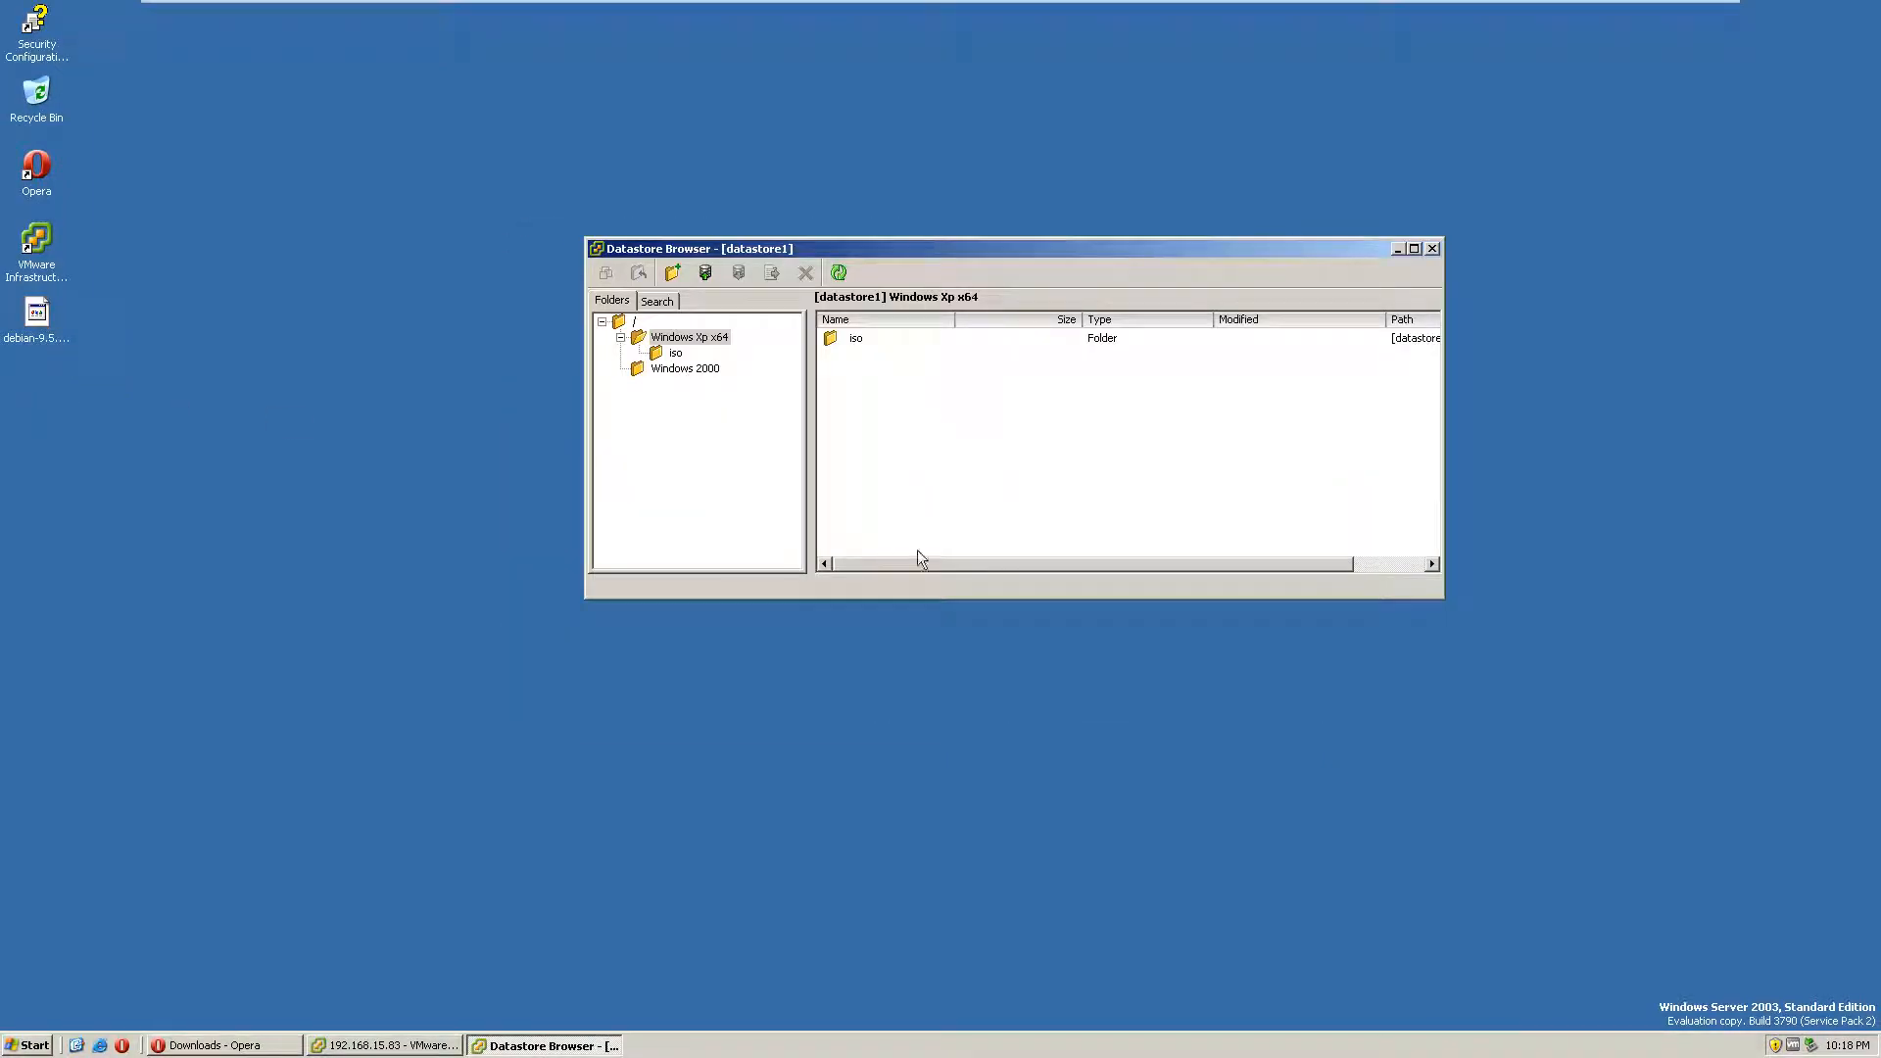
Step: Upload debian-9.5.0-amd64-netinst.iso from the desktop to the Windows Xp x64 folder on datastore1, accepting possible overwriting
{"action": "left_click_drag", "start_coordinate": [922, 595], "coordinate": [923, 838]}
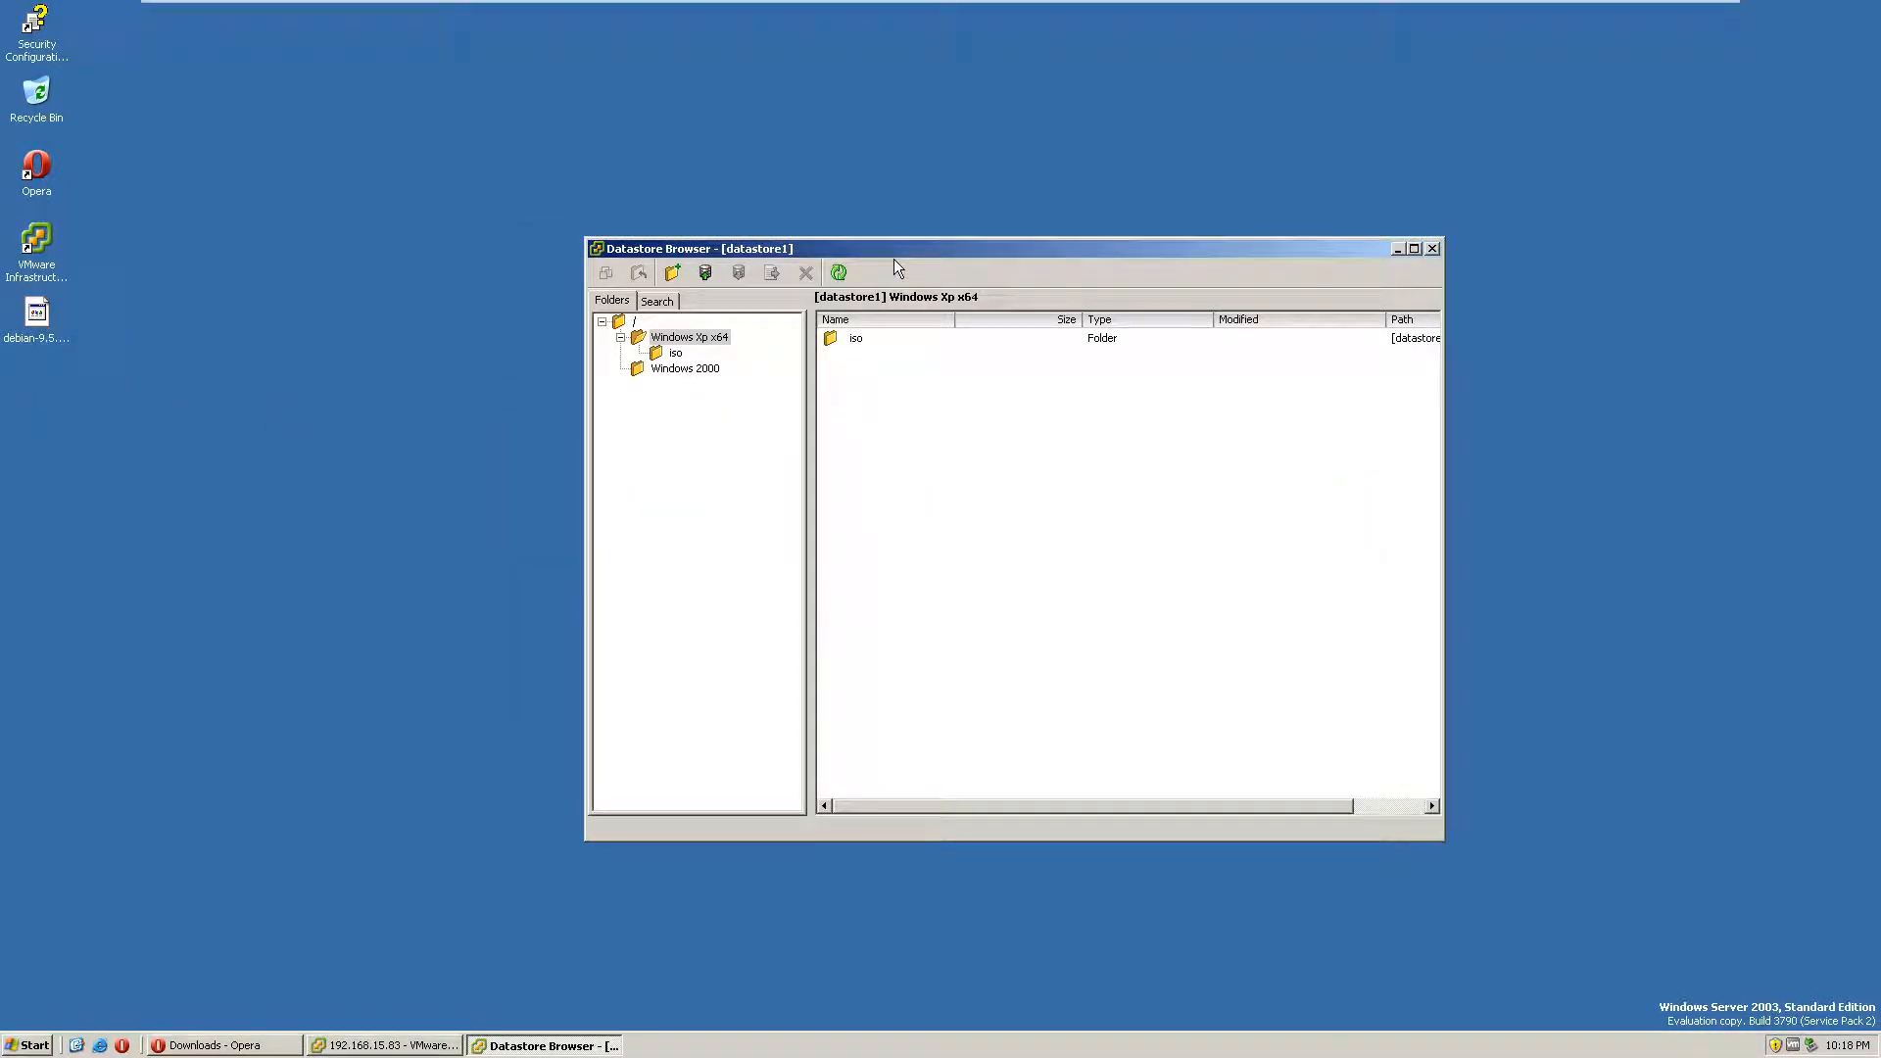
{"action": "left_click", "coordinate": [705, 272]}
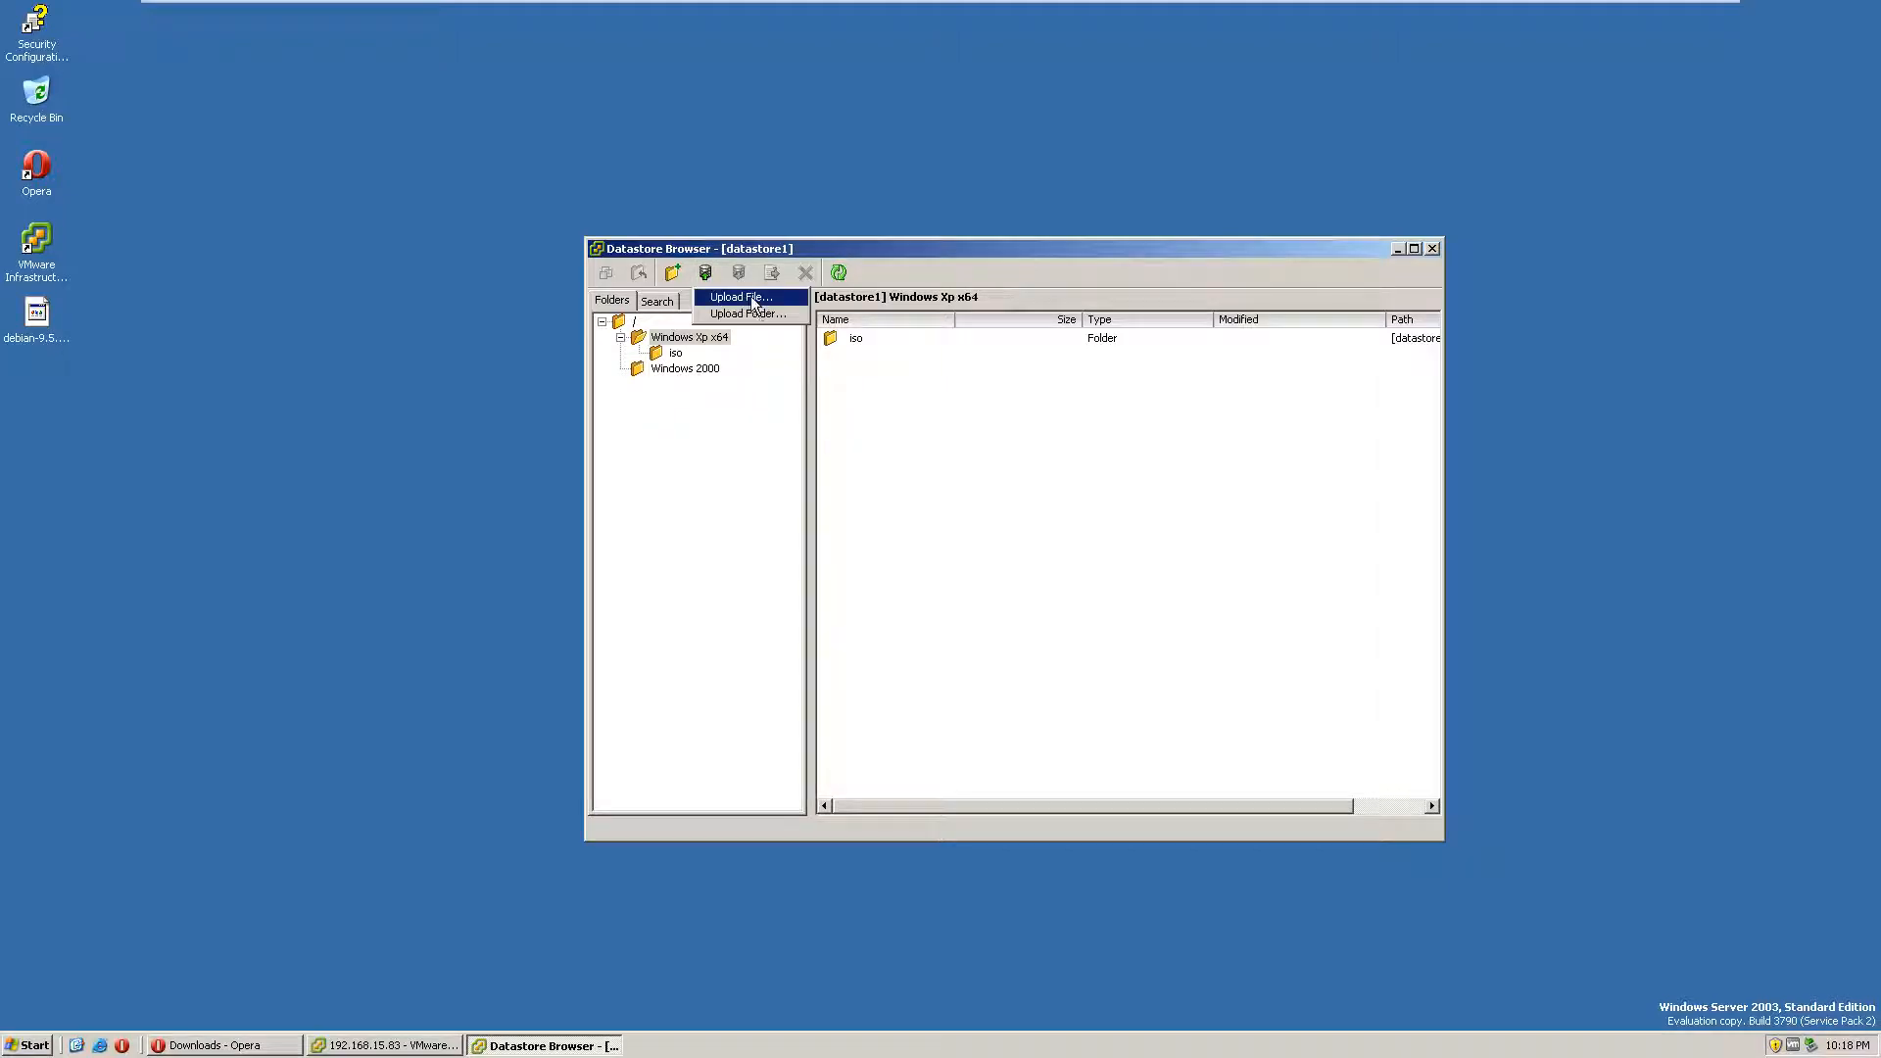
{"action": "left_click", "coordinate": [698, 291]}
{"action": "left_click", "coordinate": [729, 331]}
{"action": "left_click", "coordinate": [1027, 513]}
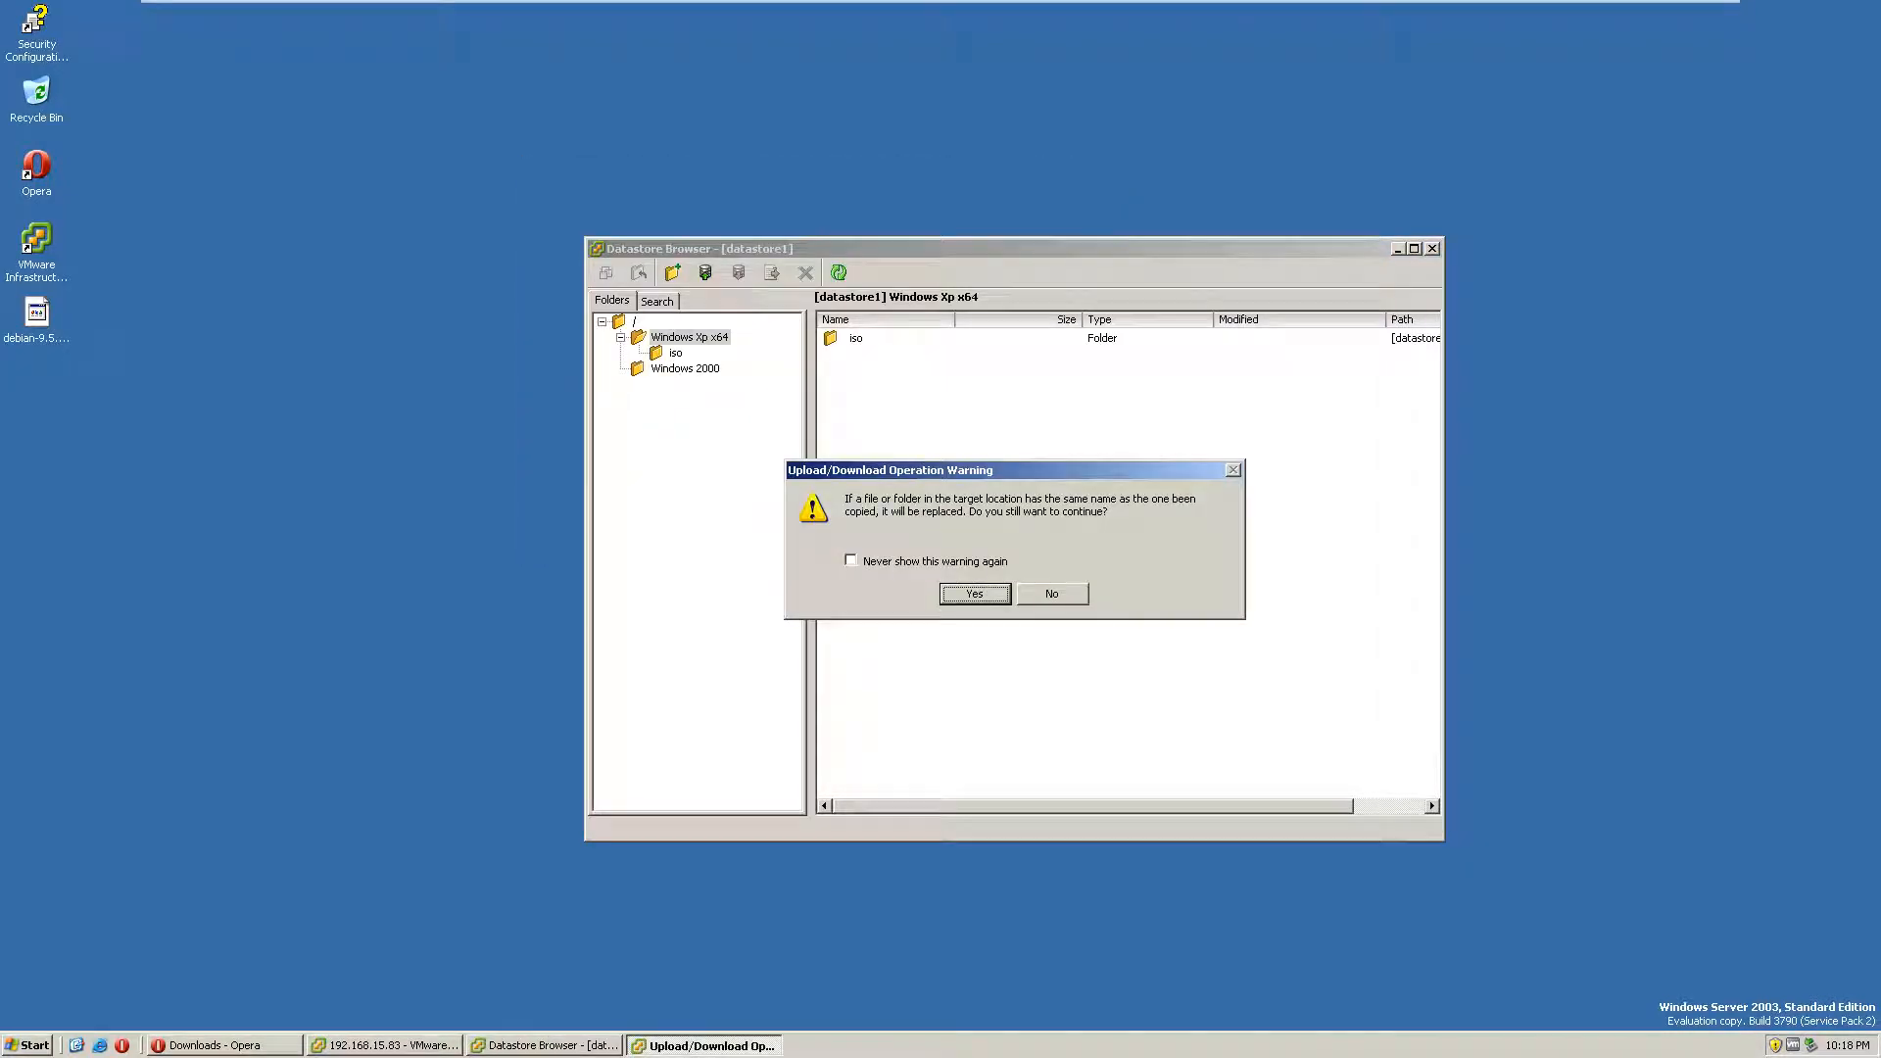
{"action": "left_click", "coordinate": [971, 593]}
{"action": "left_click_drag", "start_coordinate": [243, 78], "coordinate": [484, 139]}
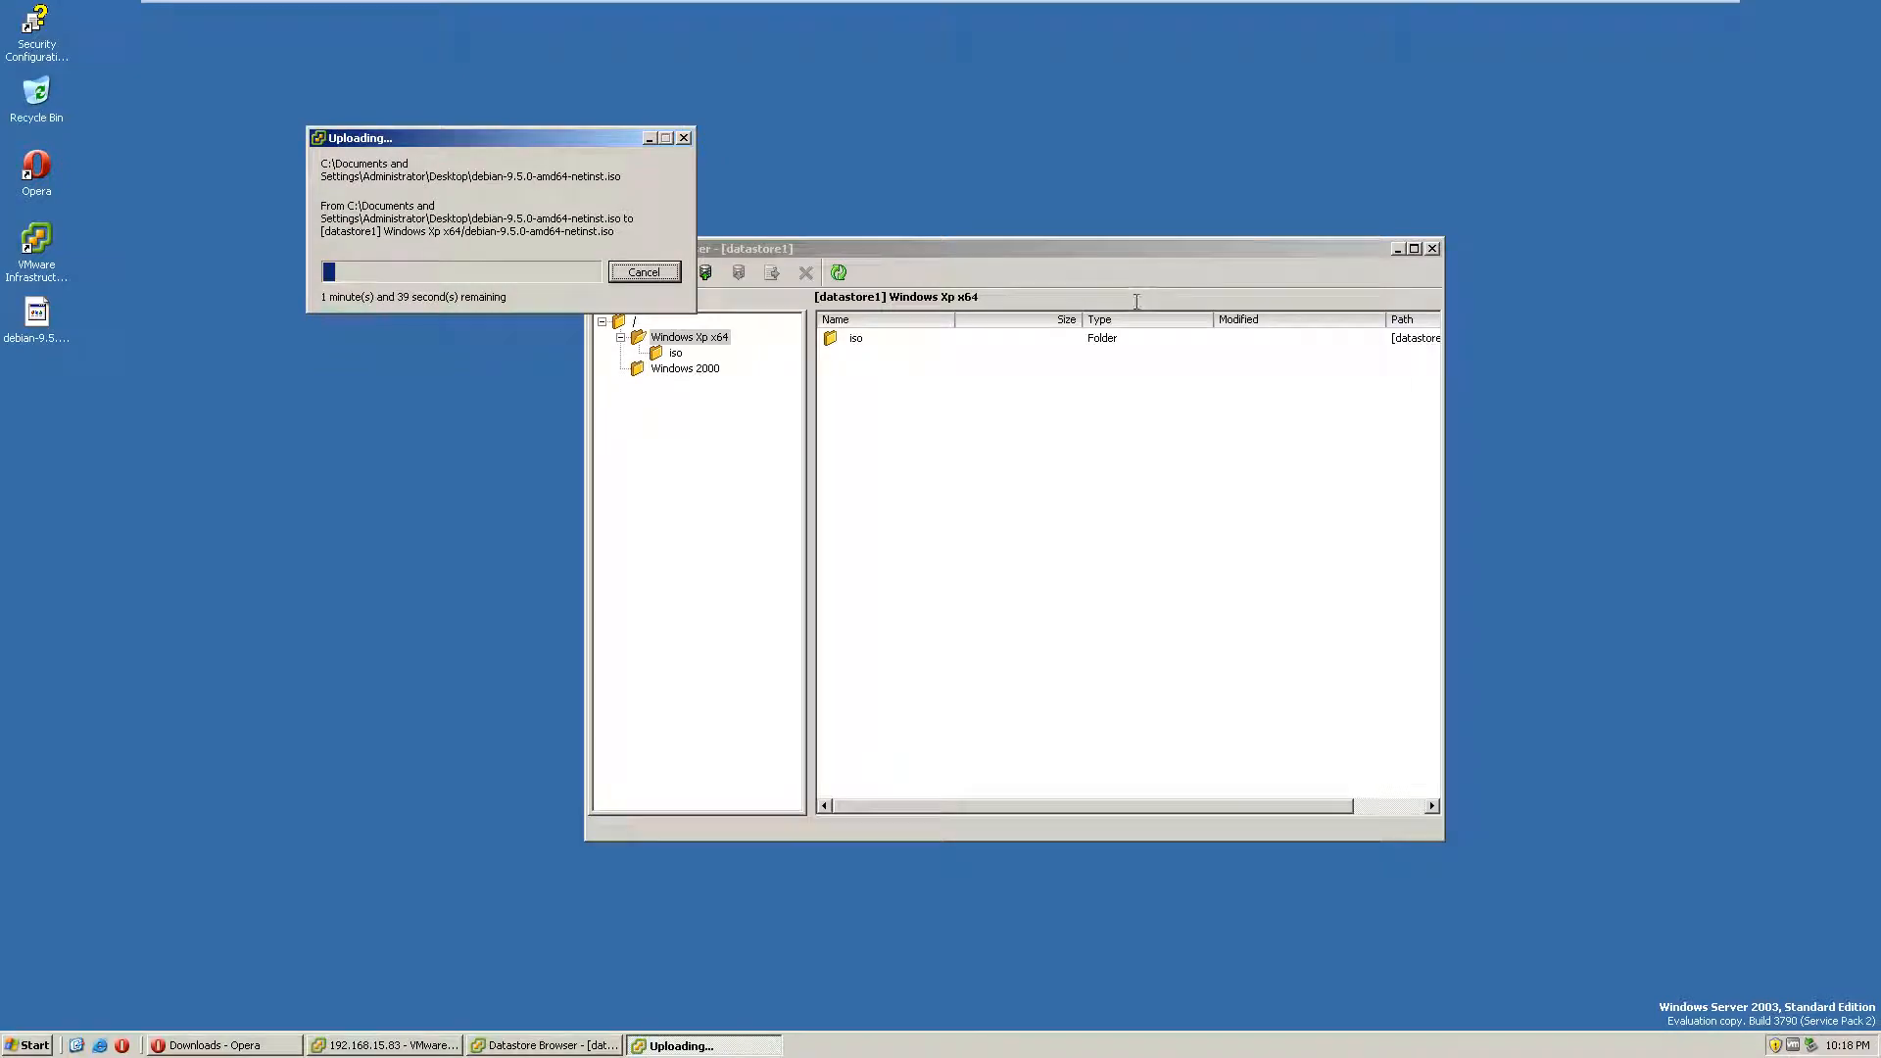
Step: Switch to VMware Infrastructure Client and start creating a new virtual machine on the localhost.br host
{"action": "left_click", "coordinate": [385, 1045]}
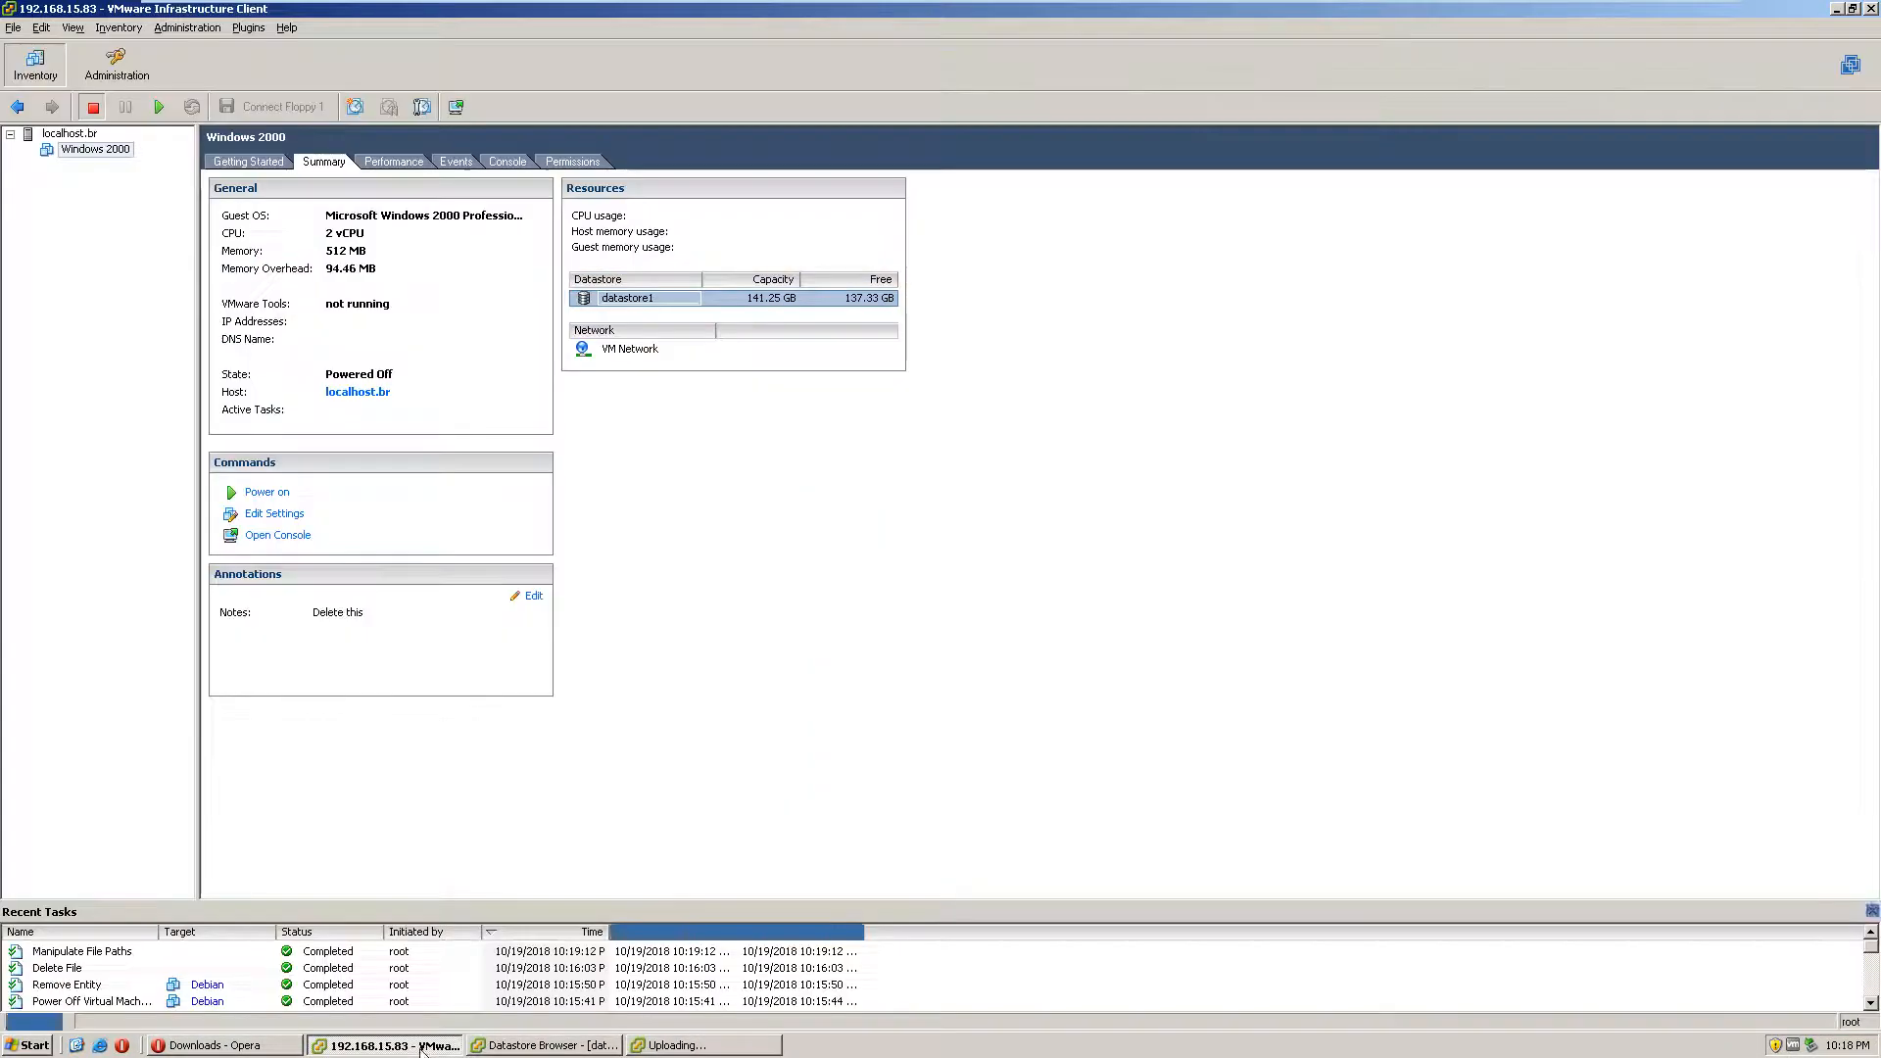
{"action": "left_click", "coordinate": [14, 27]}
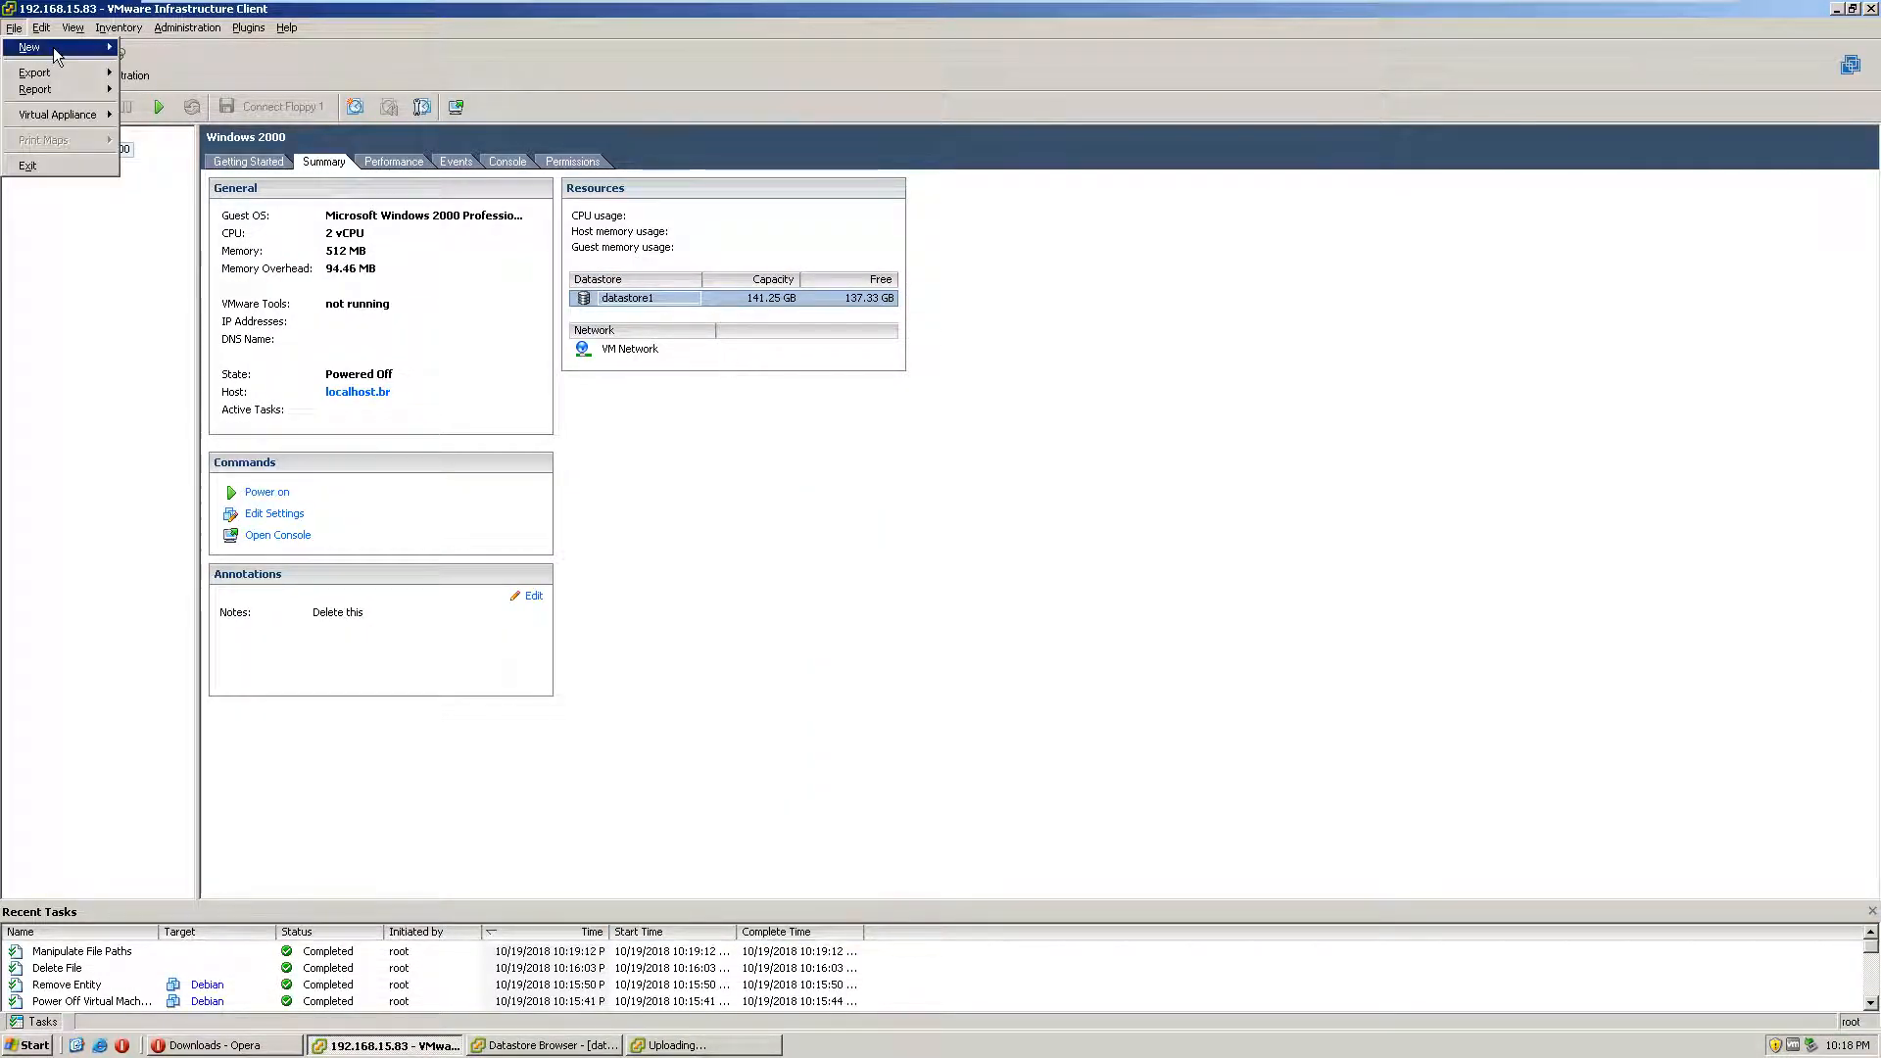
{"action": "mouse_move", "coordinate": [52, 47]}
{"action": "left_click", "coordinate": [69, 133]}
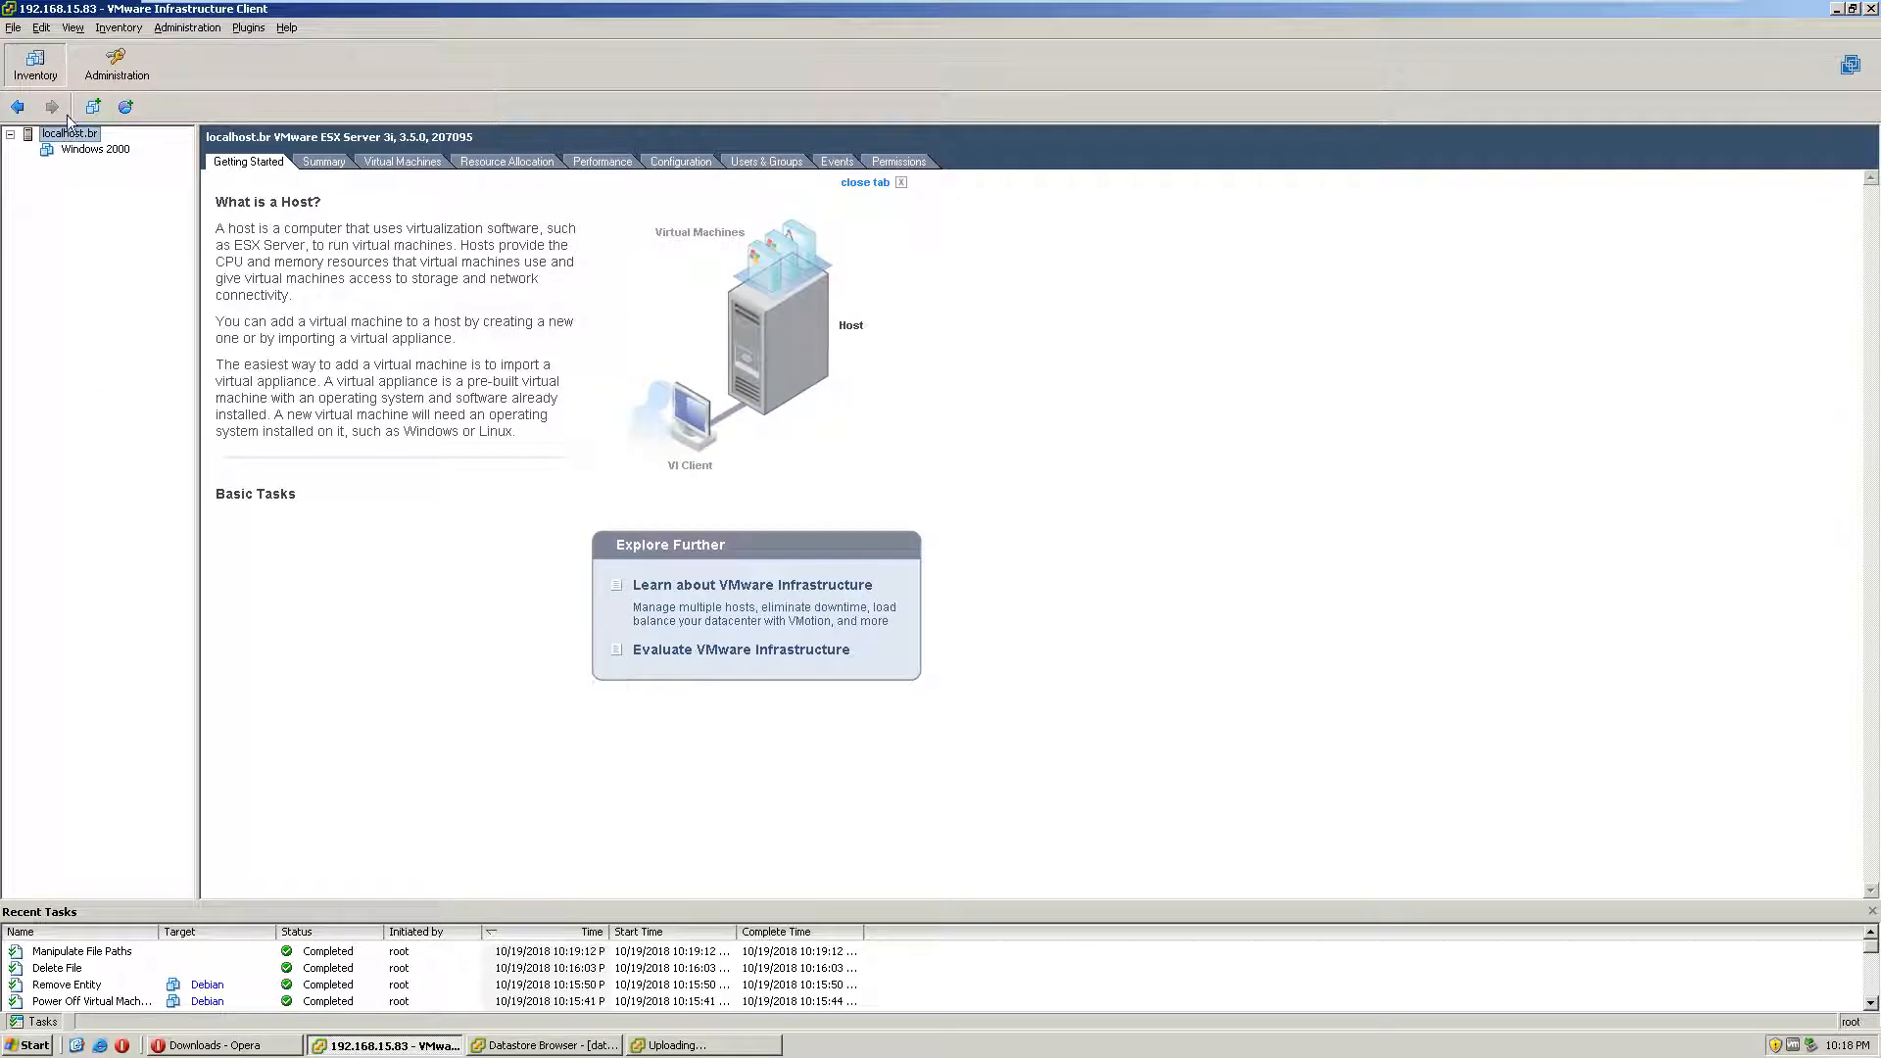
{"action": "left_click", "coordinate": [14, 27]}
{"action": "left_click", "coordinate": [13, 27]}
{"action": "left_click", "coordinate": [12, 29]}
{"action": "mouse_move", "coordinate": [39, 47]}
{"action": "left_click", "coordinate": [162, 47]}
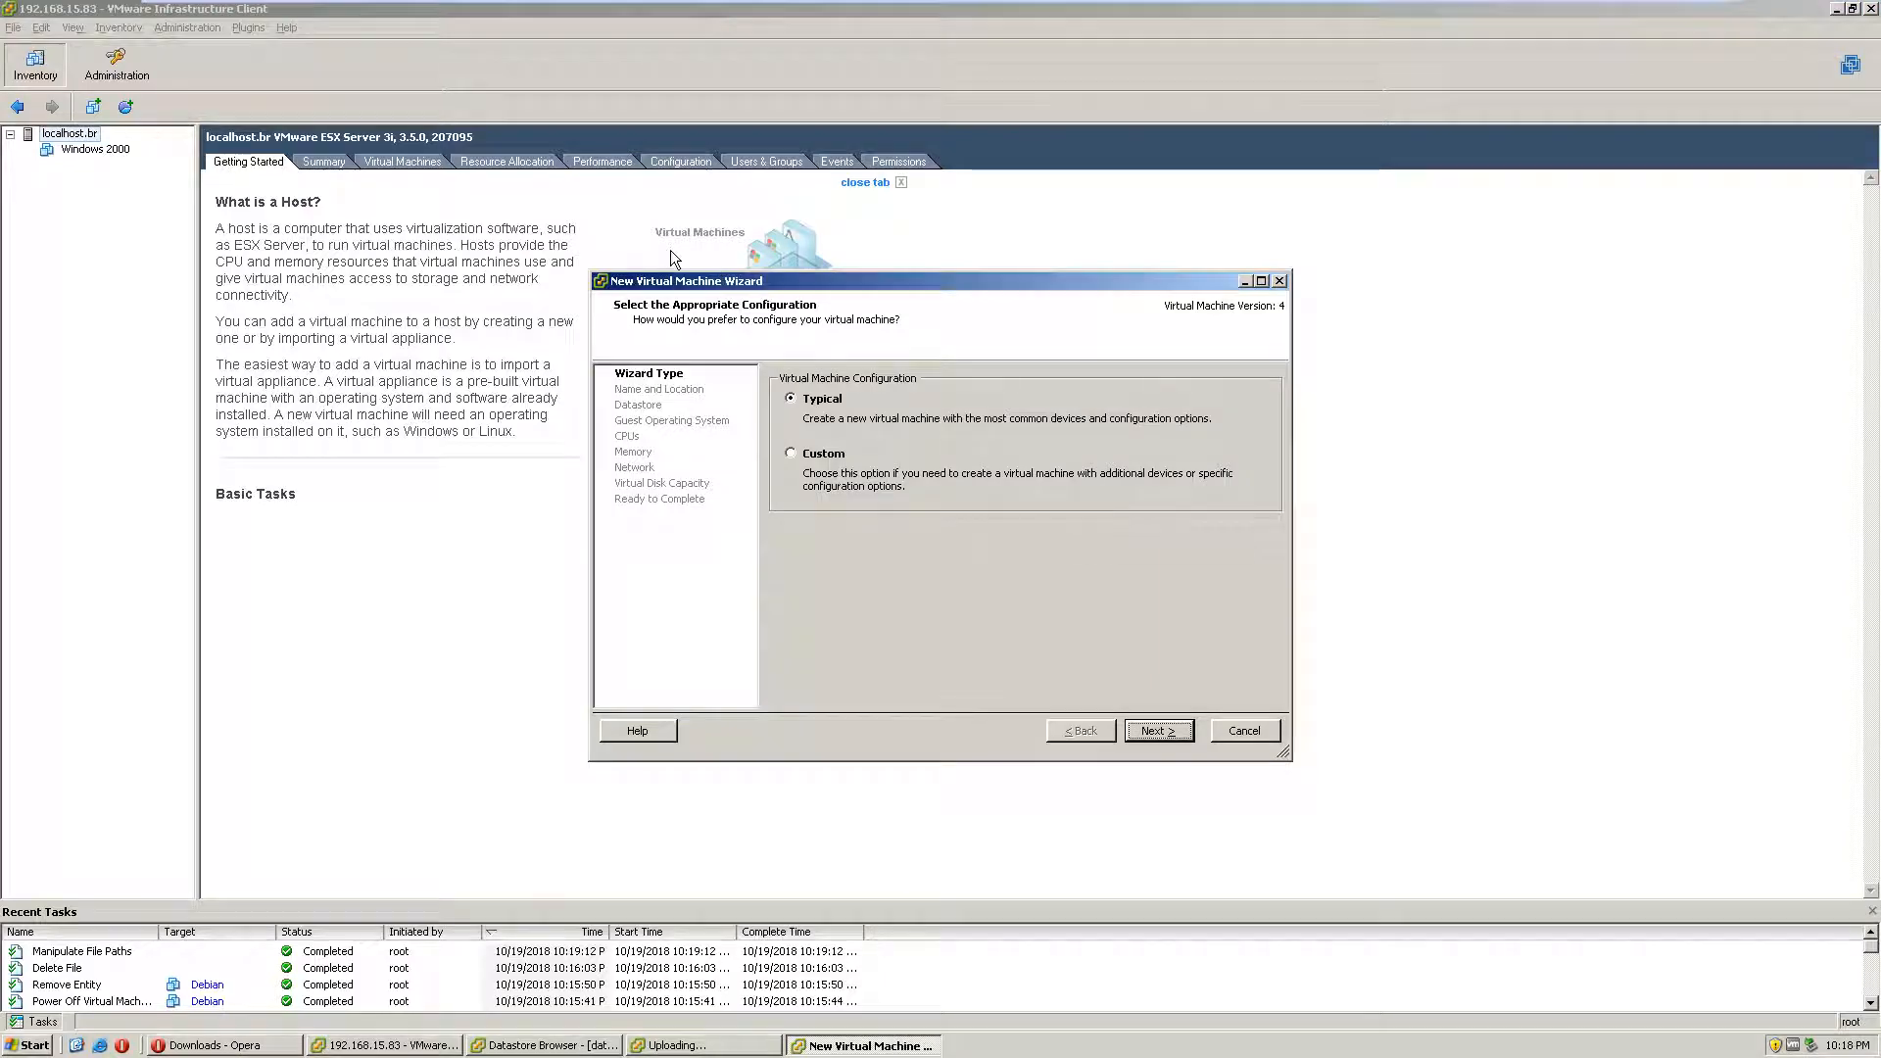
Step: Choose the Custom configuration, name the virtual machine Debian x64 and store it on datastore1
{"action": "left_click_drag", "start_coordinate": [798, 282], "coordinate": [882, 314]}
{"action": "left_click", "coordinate": [911, 486]}
{"action": "left_click", "coordinate": [1242, 761]}
{"action": "type", "text": "Debian x"}
{"action": "key", "text": "Return"}
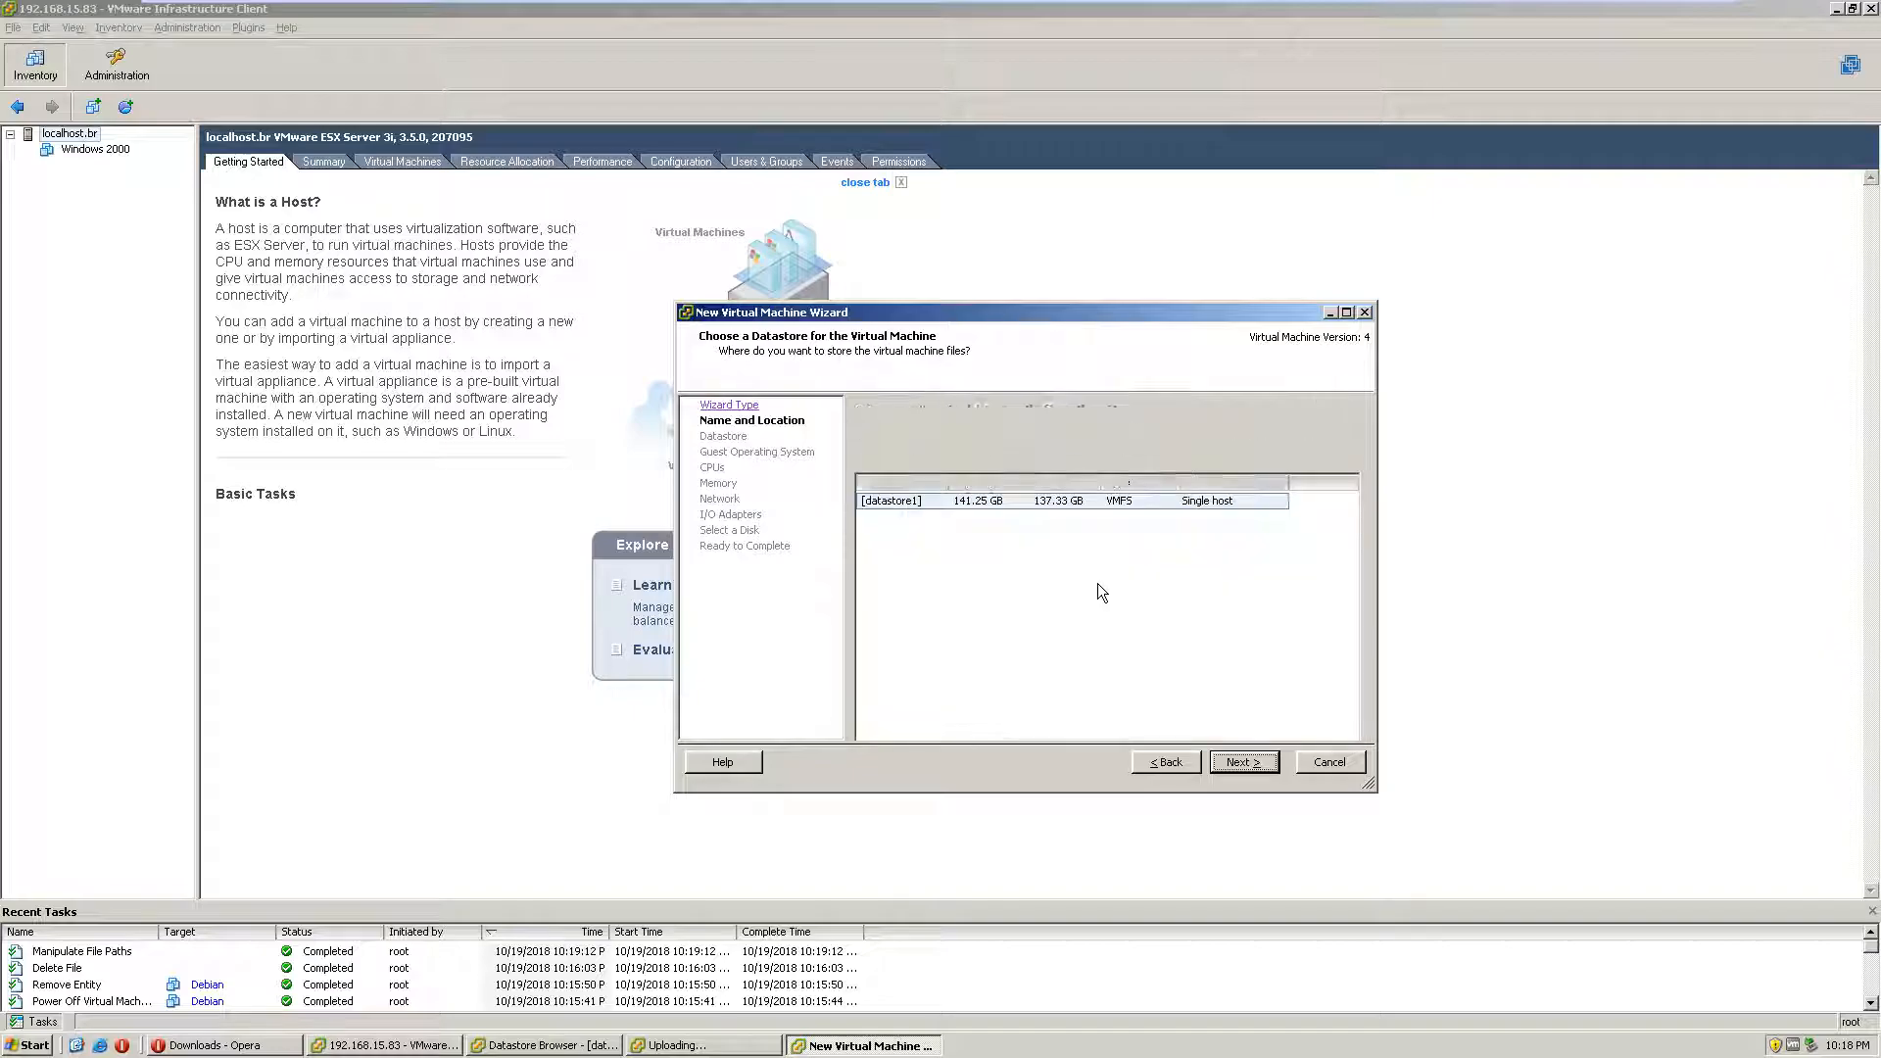
{"action": "left_click", "coordinate": [1242, 761]}
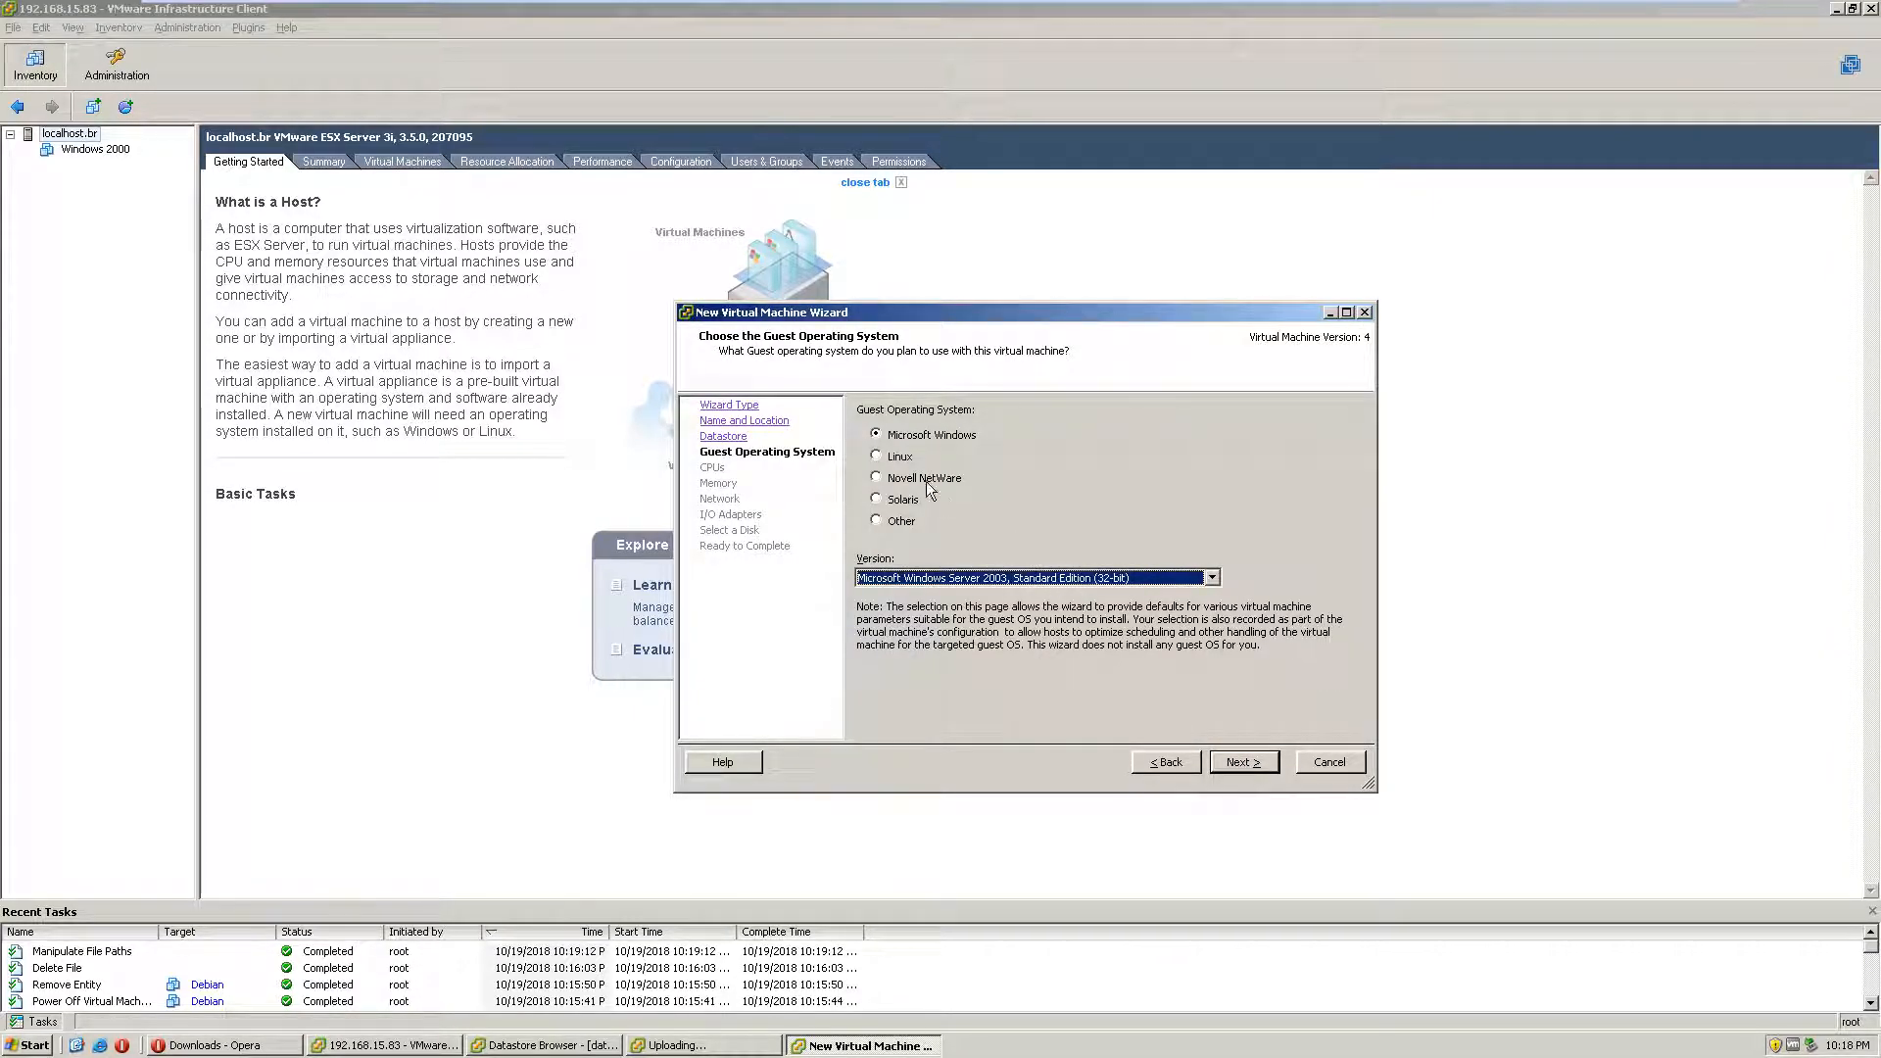
Step: Set the guest operating system to Linux, version Ubuntu Linux (64-bit), and assign 2 virtual processors
{"action": "left_click", "coordinate": [899, 455]}
{"action": "left_click", "coordinate": [960, 577]}
{"action": "left_click", "coordinate": [957, 610]}
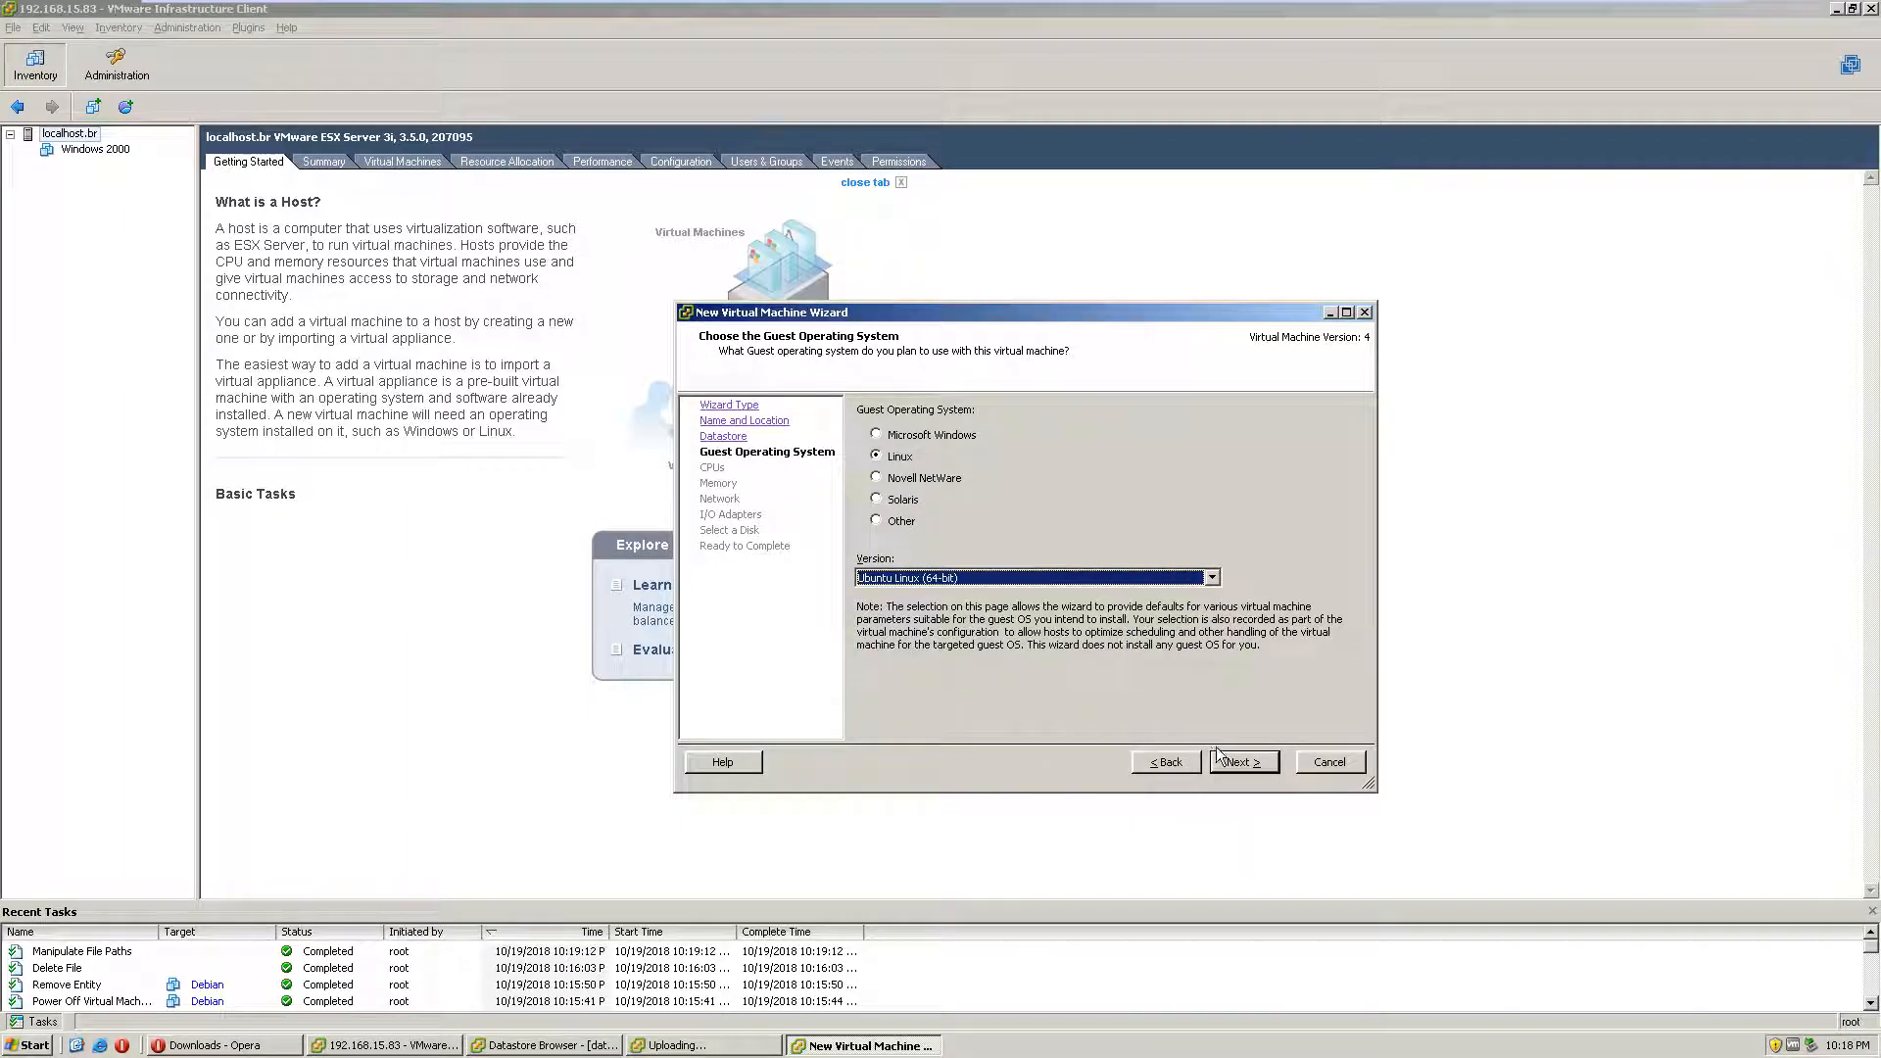
{"action": "left_click", "coordinate": [1214, 761]}
{"action": "left_click", "coordinate": [1102, 420]}
{"action": "left_click", "coordinate": [1082, 446]}
{"action": "left_click", "coordinate": [1255, 769]}
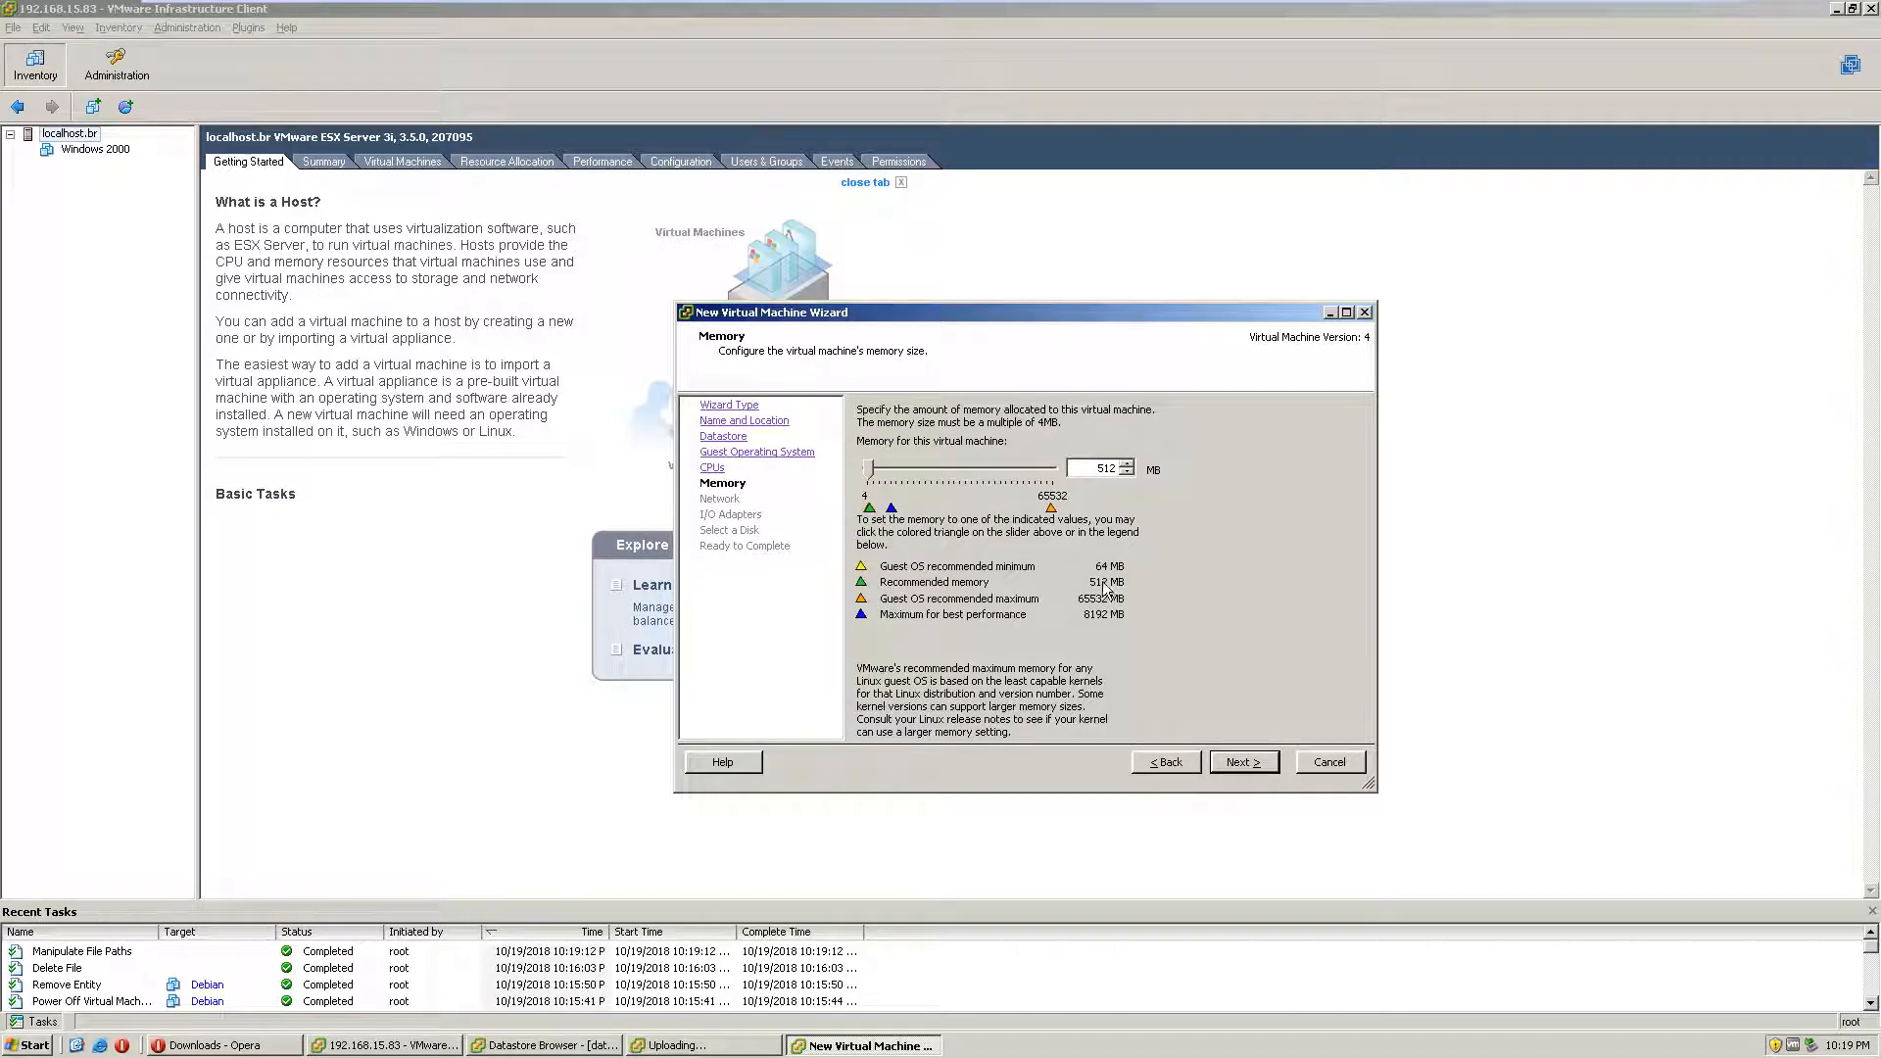
Step: Accept 512 MB of memory, one E1000 NIC on VM Network, the LSI Logic adapter and a new virtual disk
{"action": "left_click", "coordinate": [1255, 769]}
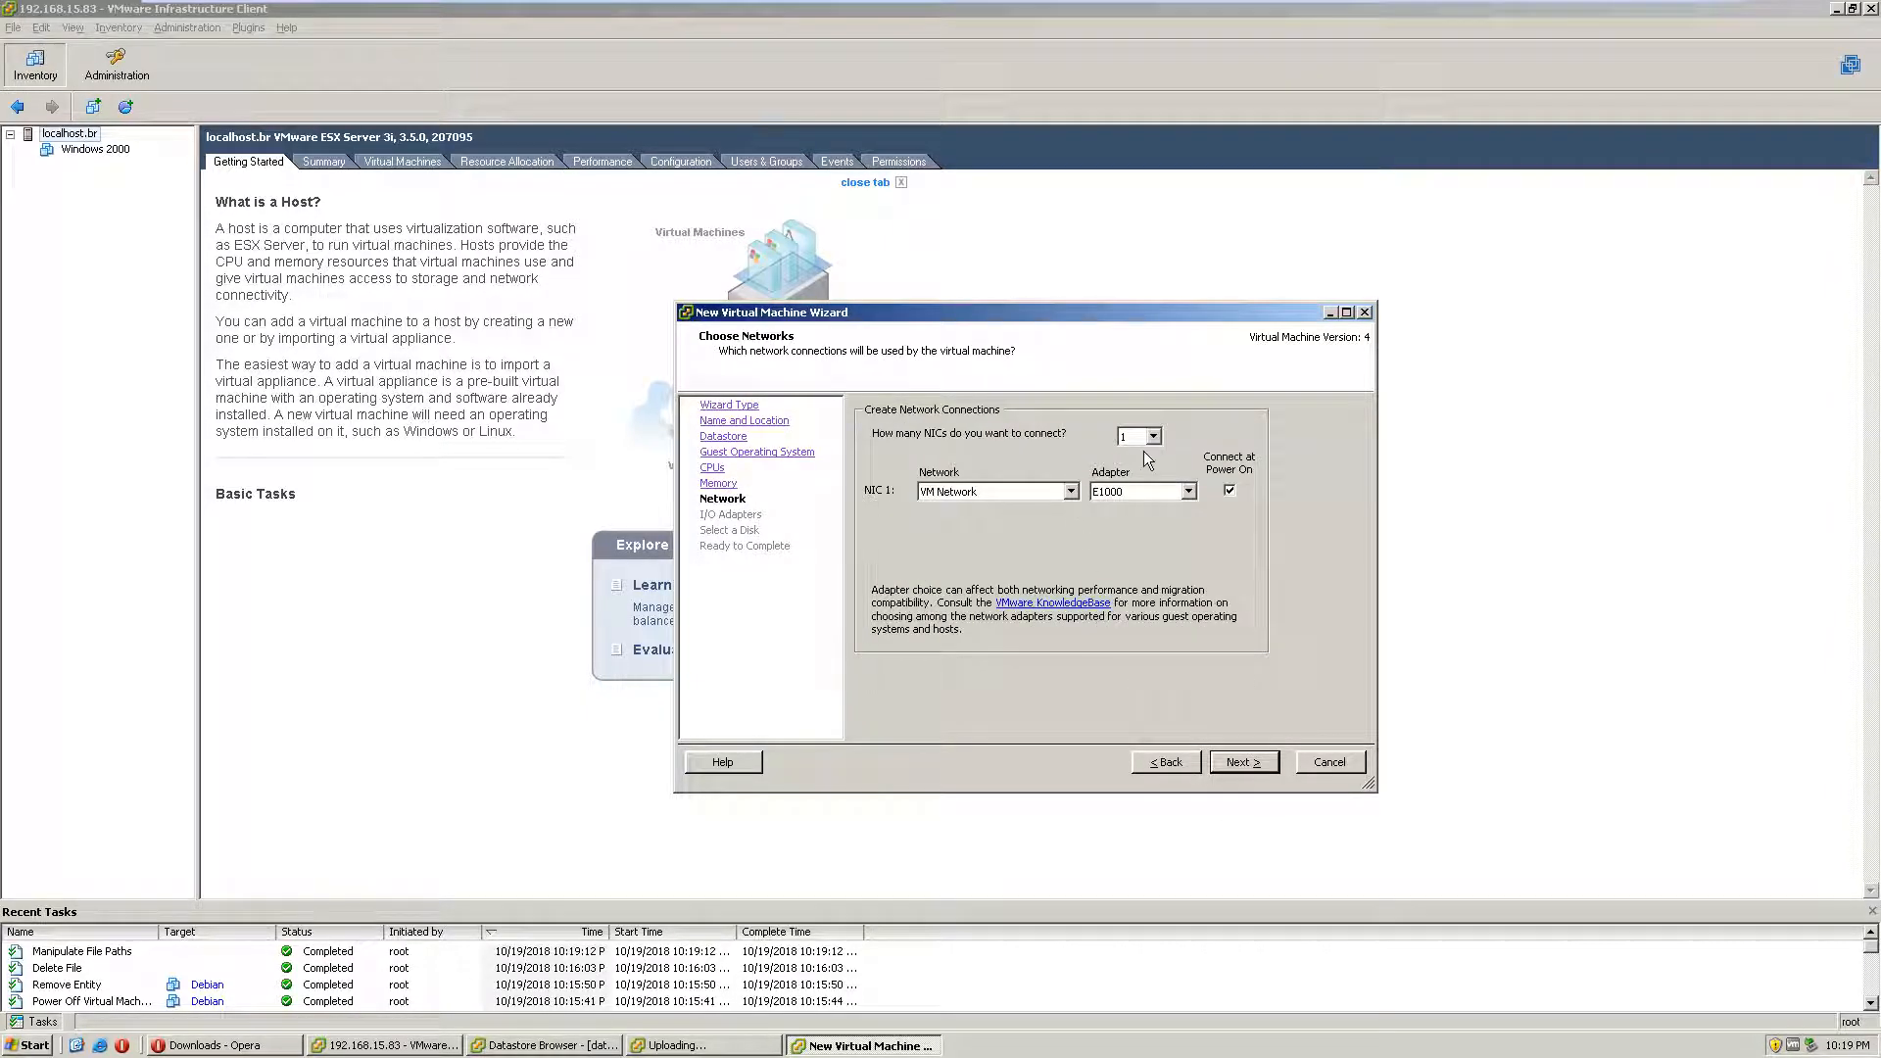
{"action": "left_click", "coordinate": [1242, 764]}
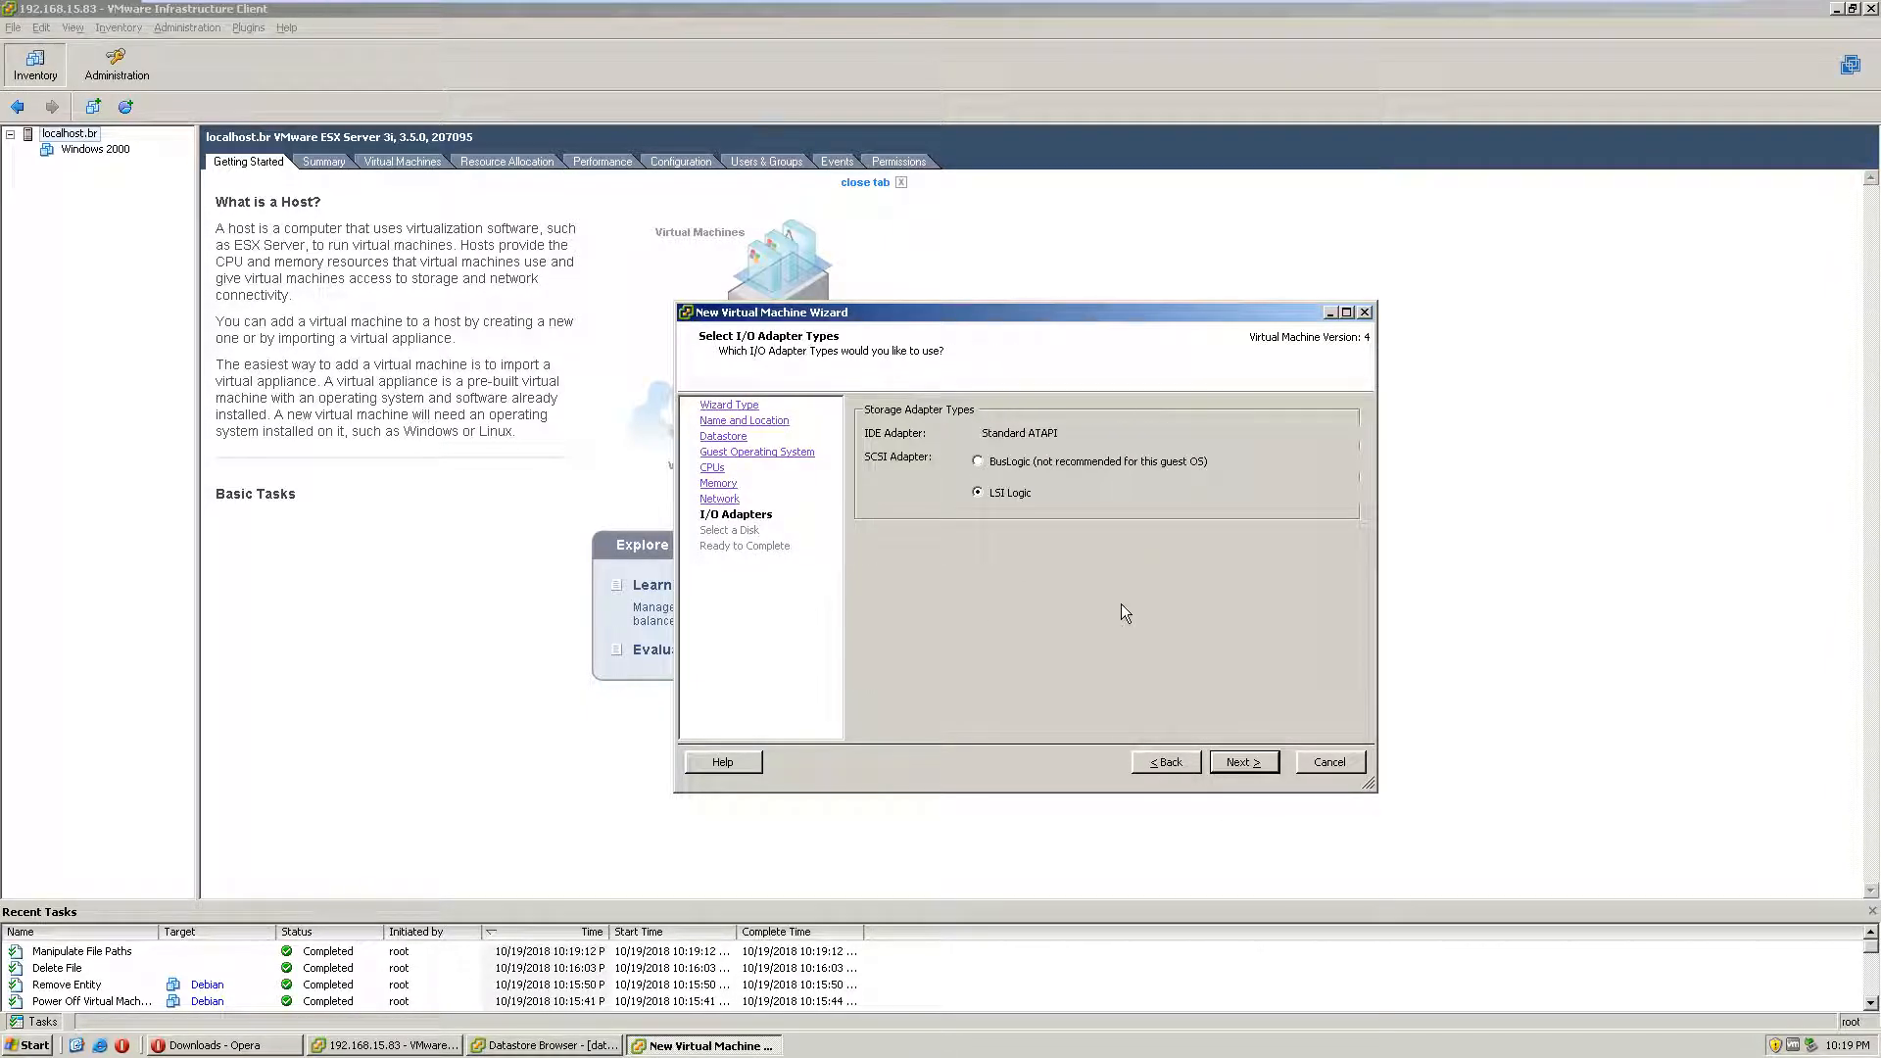
{"action": "left_click", "coordinate": [1242, 762]}
{"action": "left_click", "coordinate": [1242, 762]}
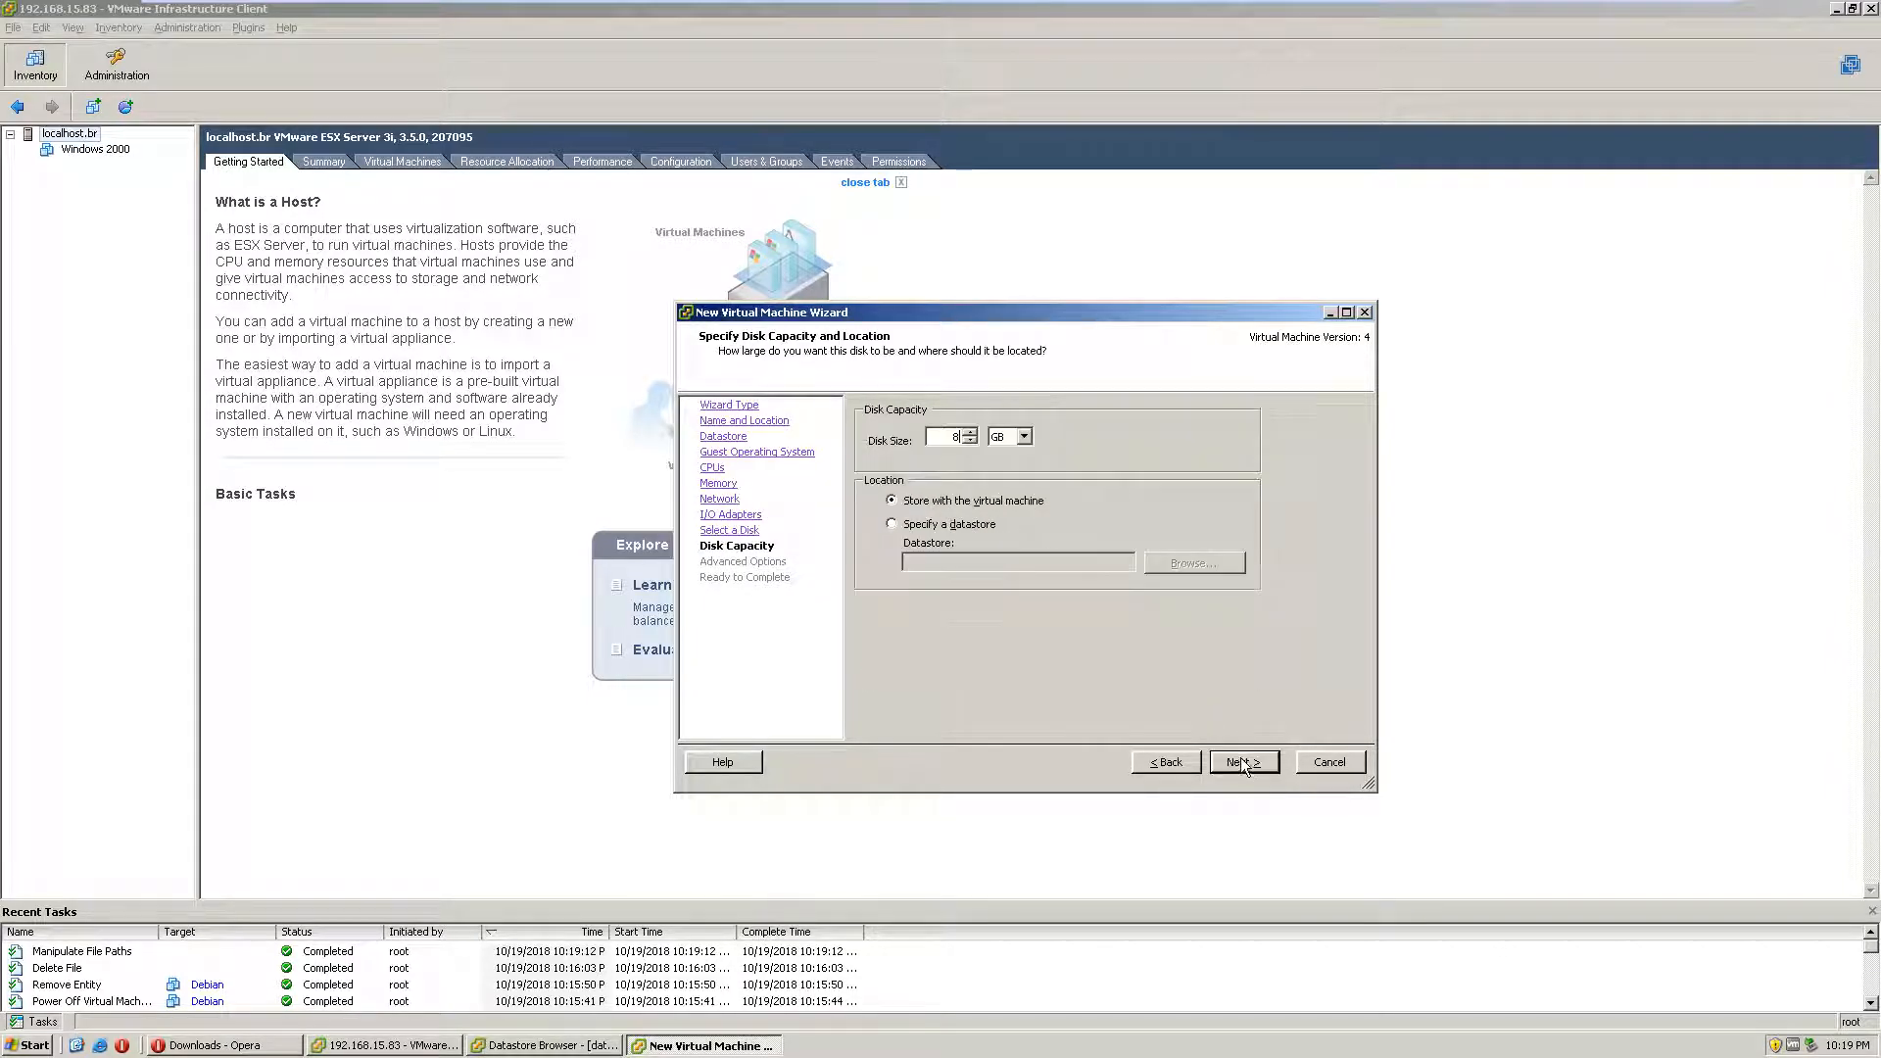
Step: Set the disk size to 3 GB, keep the default advanced options and finish creating the virtual machine
{"action": "key", "text": "BackSpace"}
{"action": "type", "text": "3"}
{"action": "left_click", "coordinate": [1243, 762]}
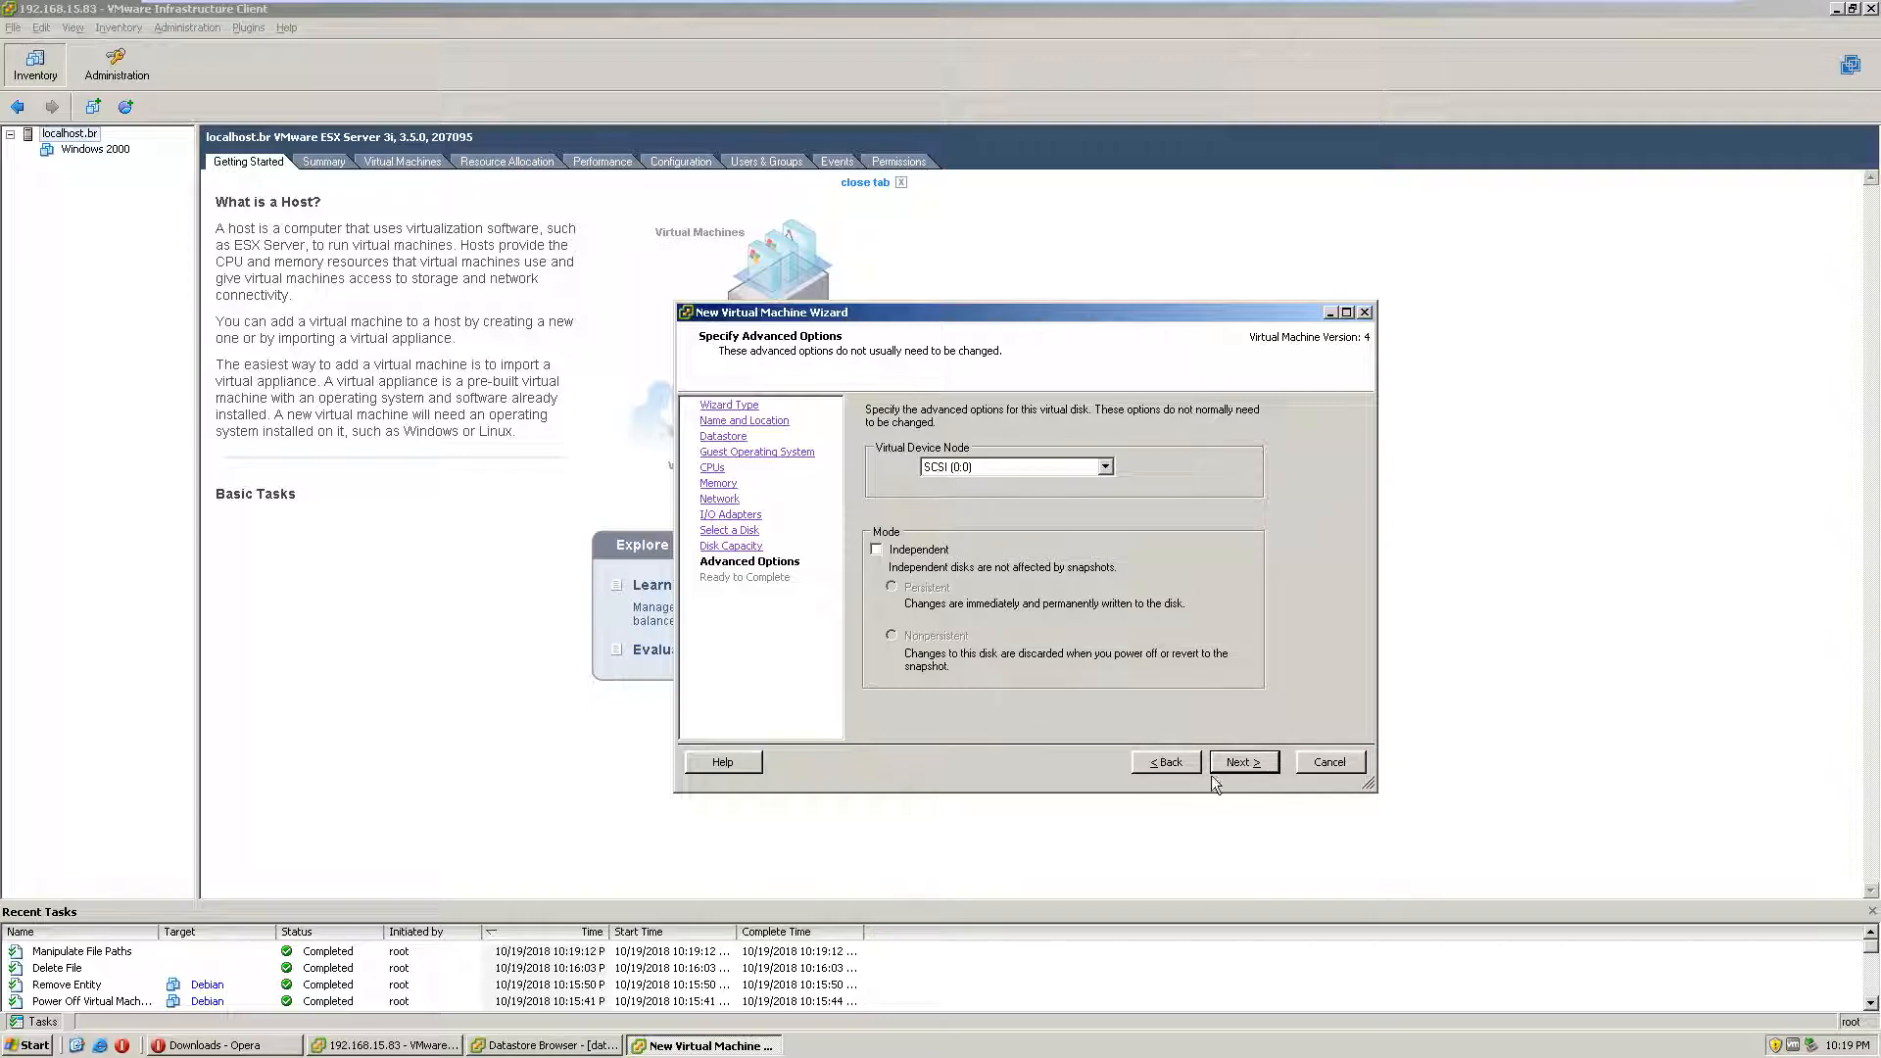
{"action": "left_click", "coordinate": [1246, 763]}
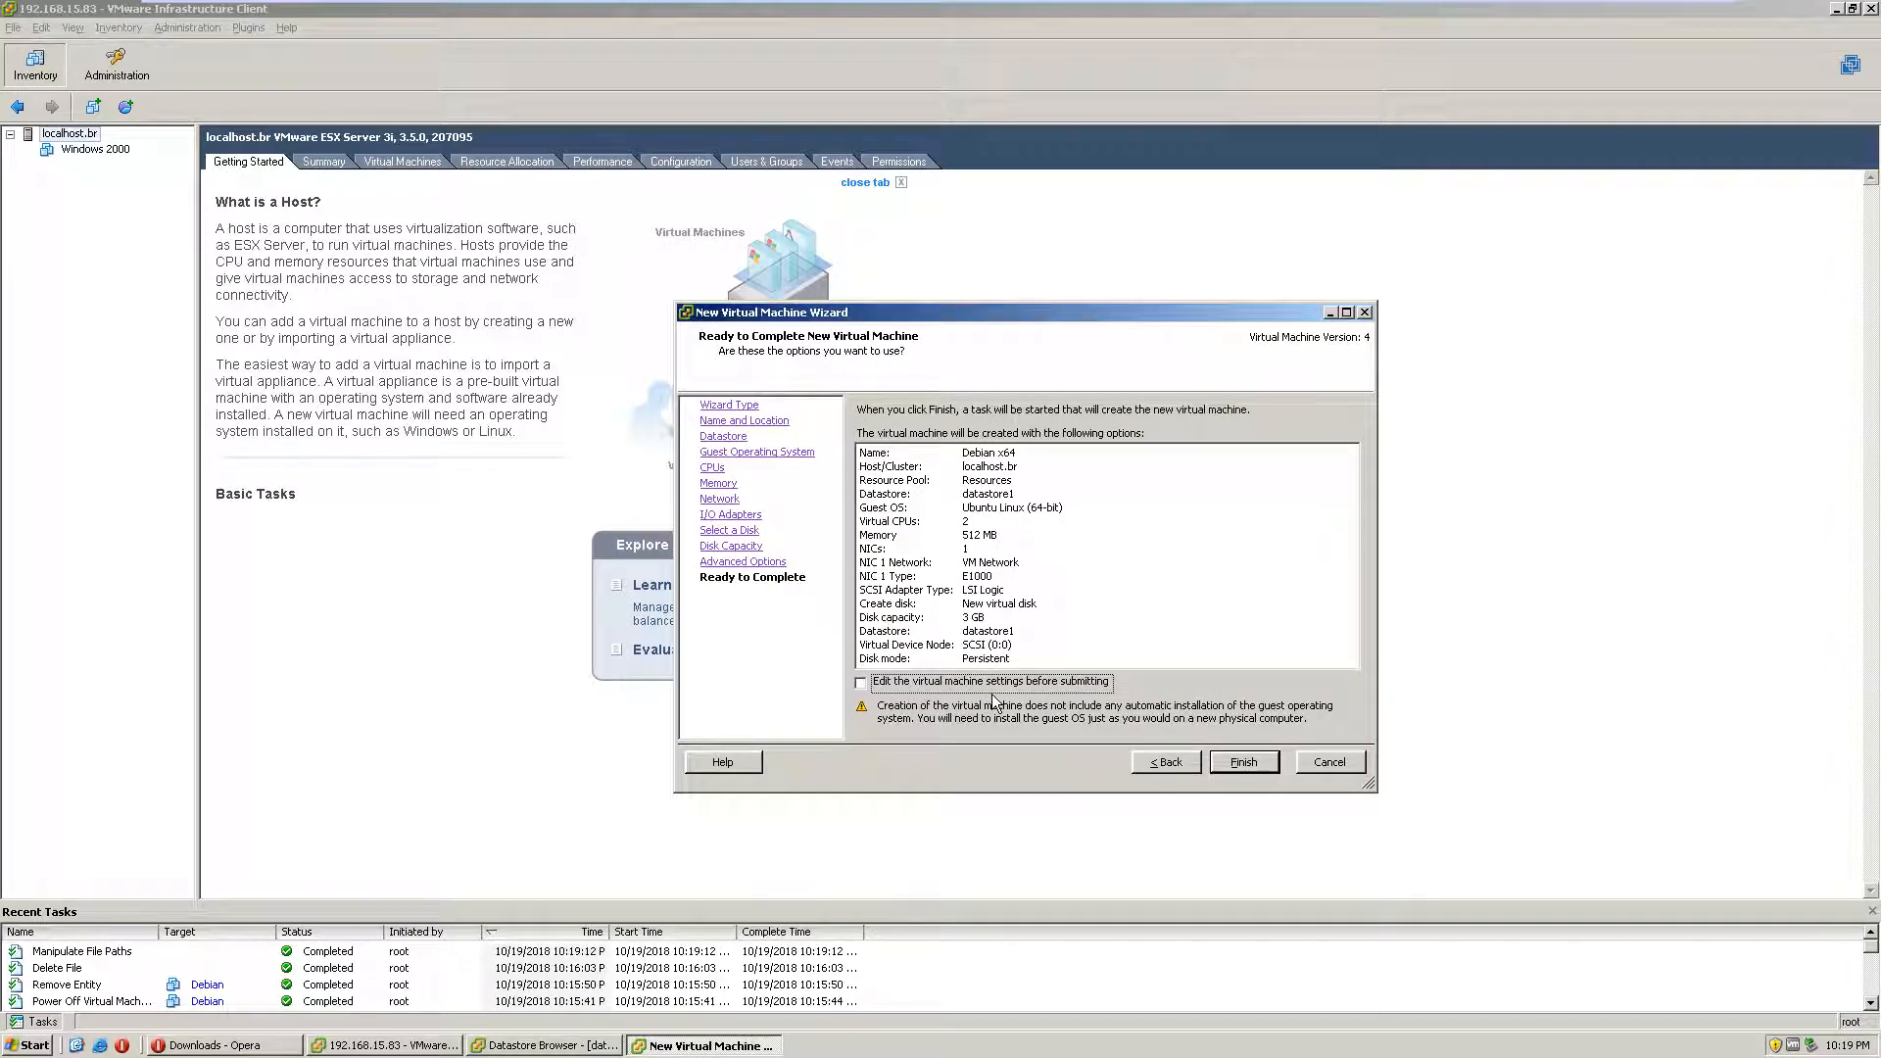
{"action": "left_click", "coordinate": [1234, 763]}
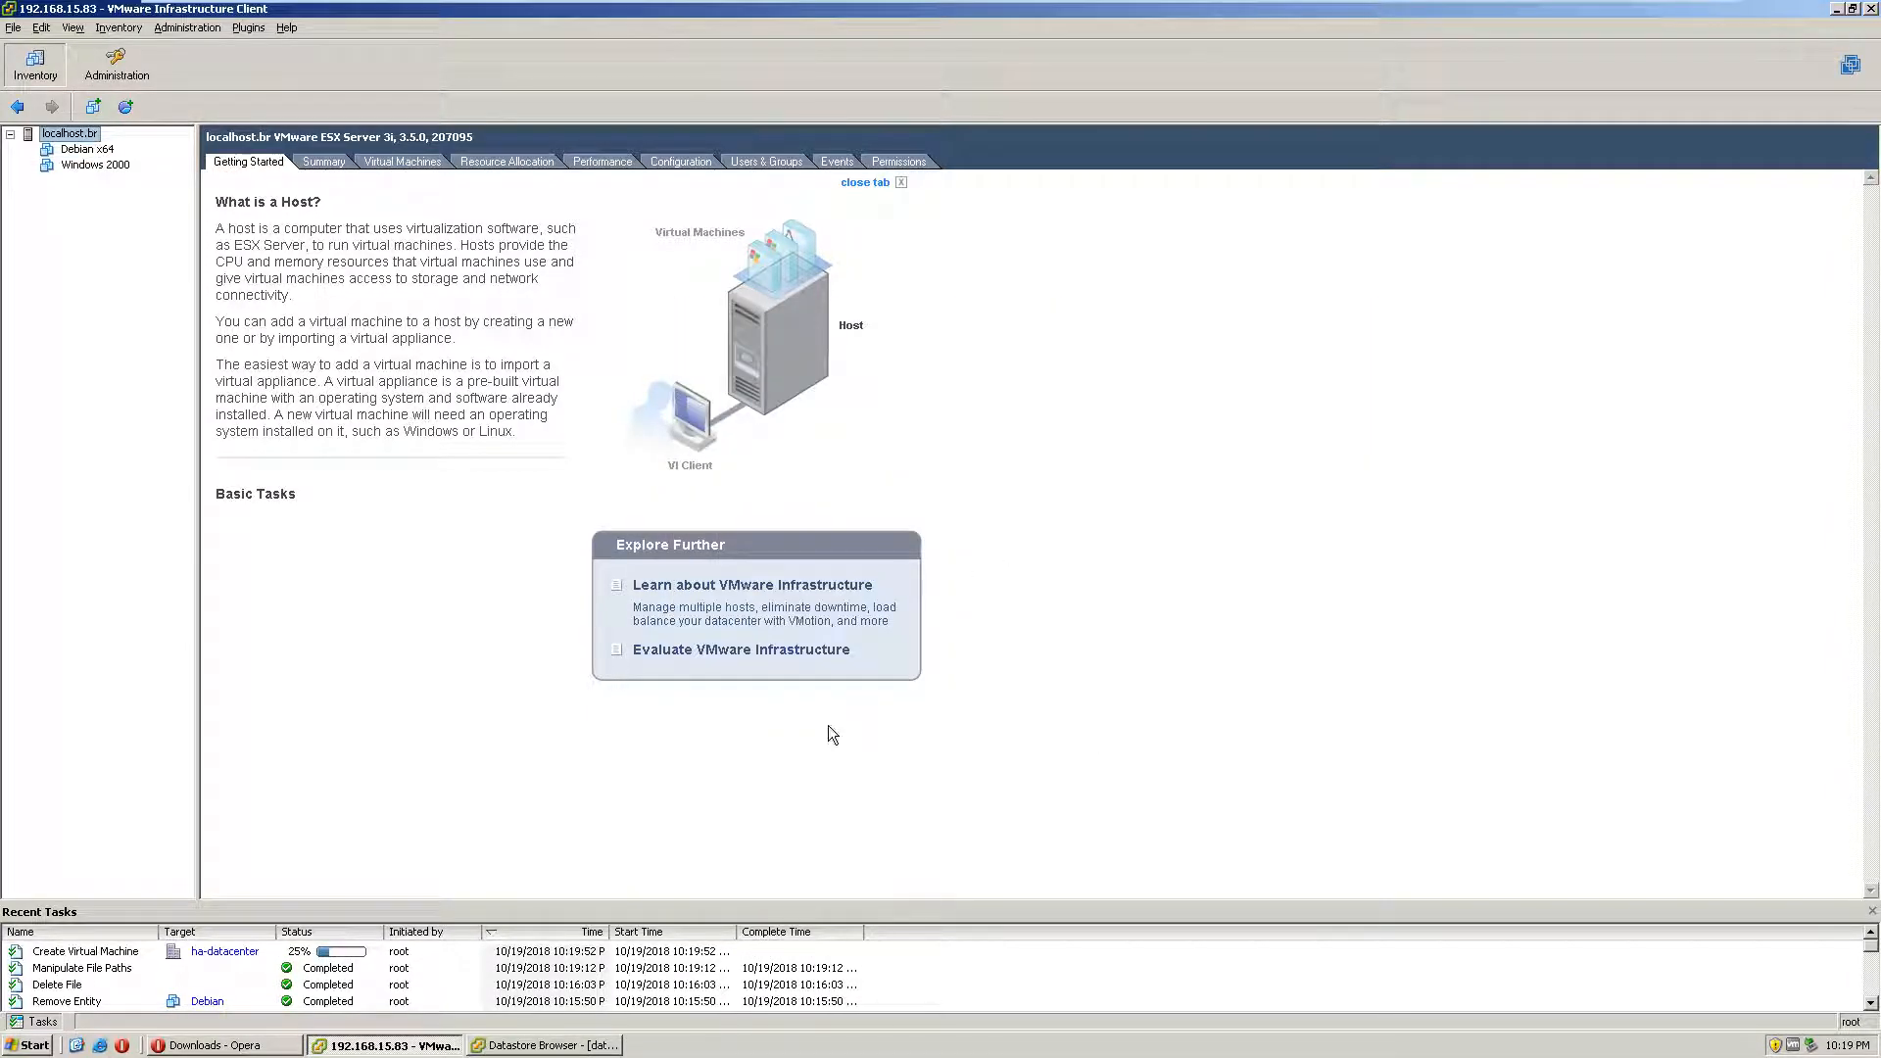
Step: Open the Debian x64 virtual machine's settings and check the Datastore Browser for the uploaded ISO
{"action": "left_click", "coordinate": [88, 151]}
{"action": "right_click", "coordinate": [98, 151]}
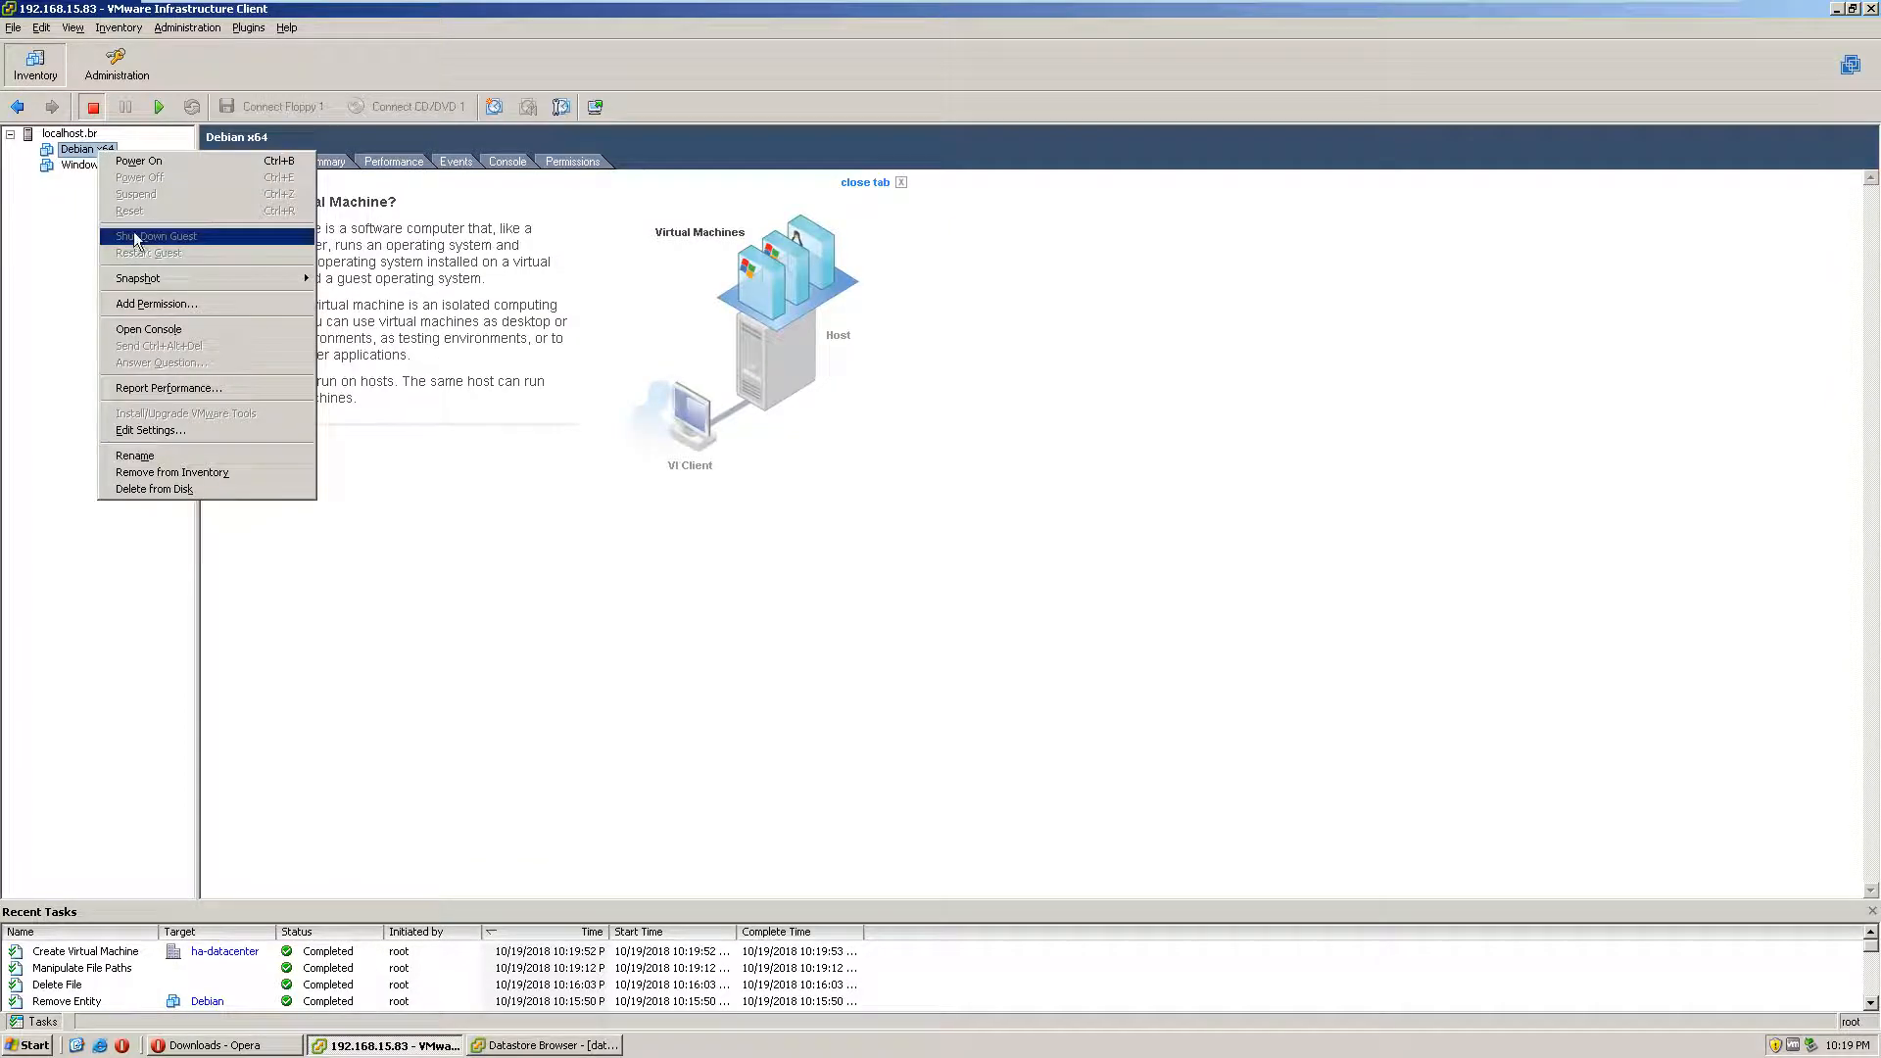
{"action": "left_click", "coordinate": [150, 430]}
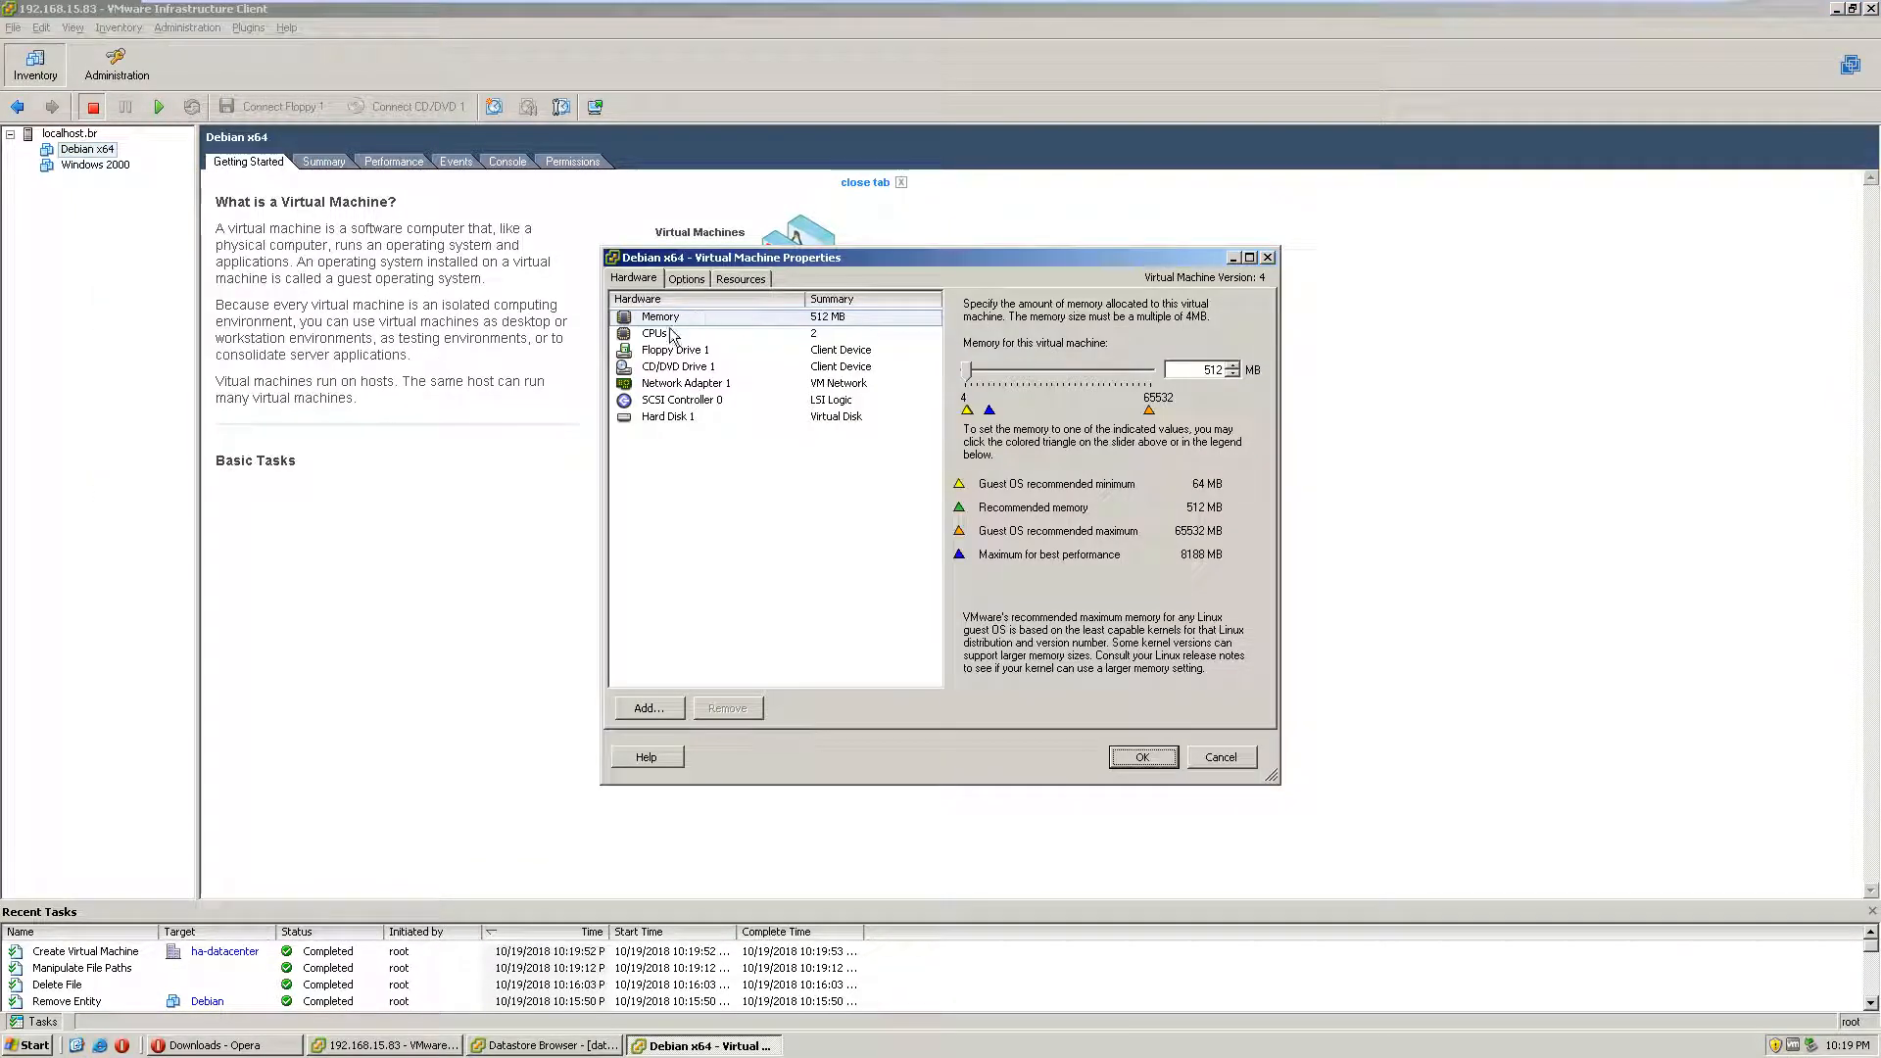
{"action": "left_click", "coordinate": [504, 1045]}
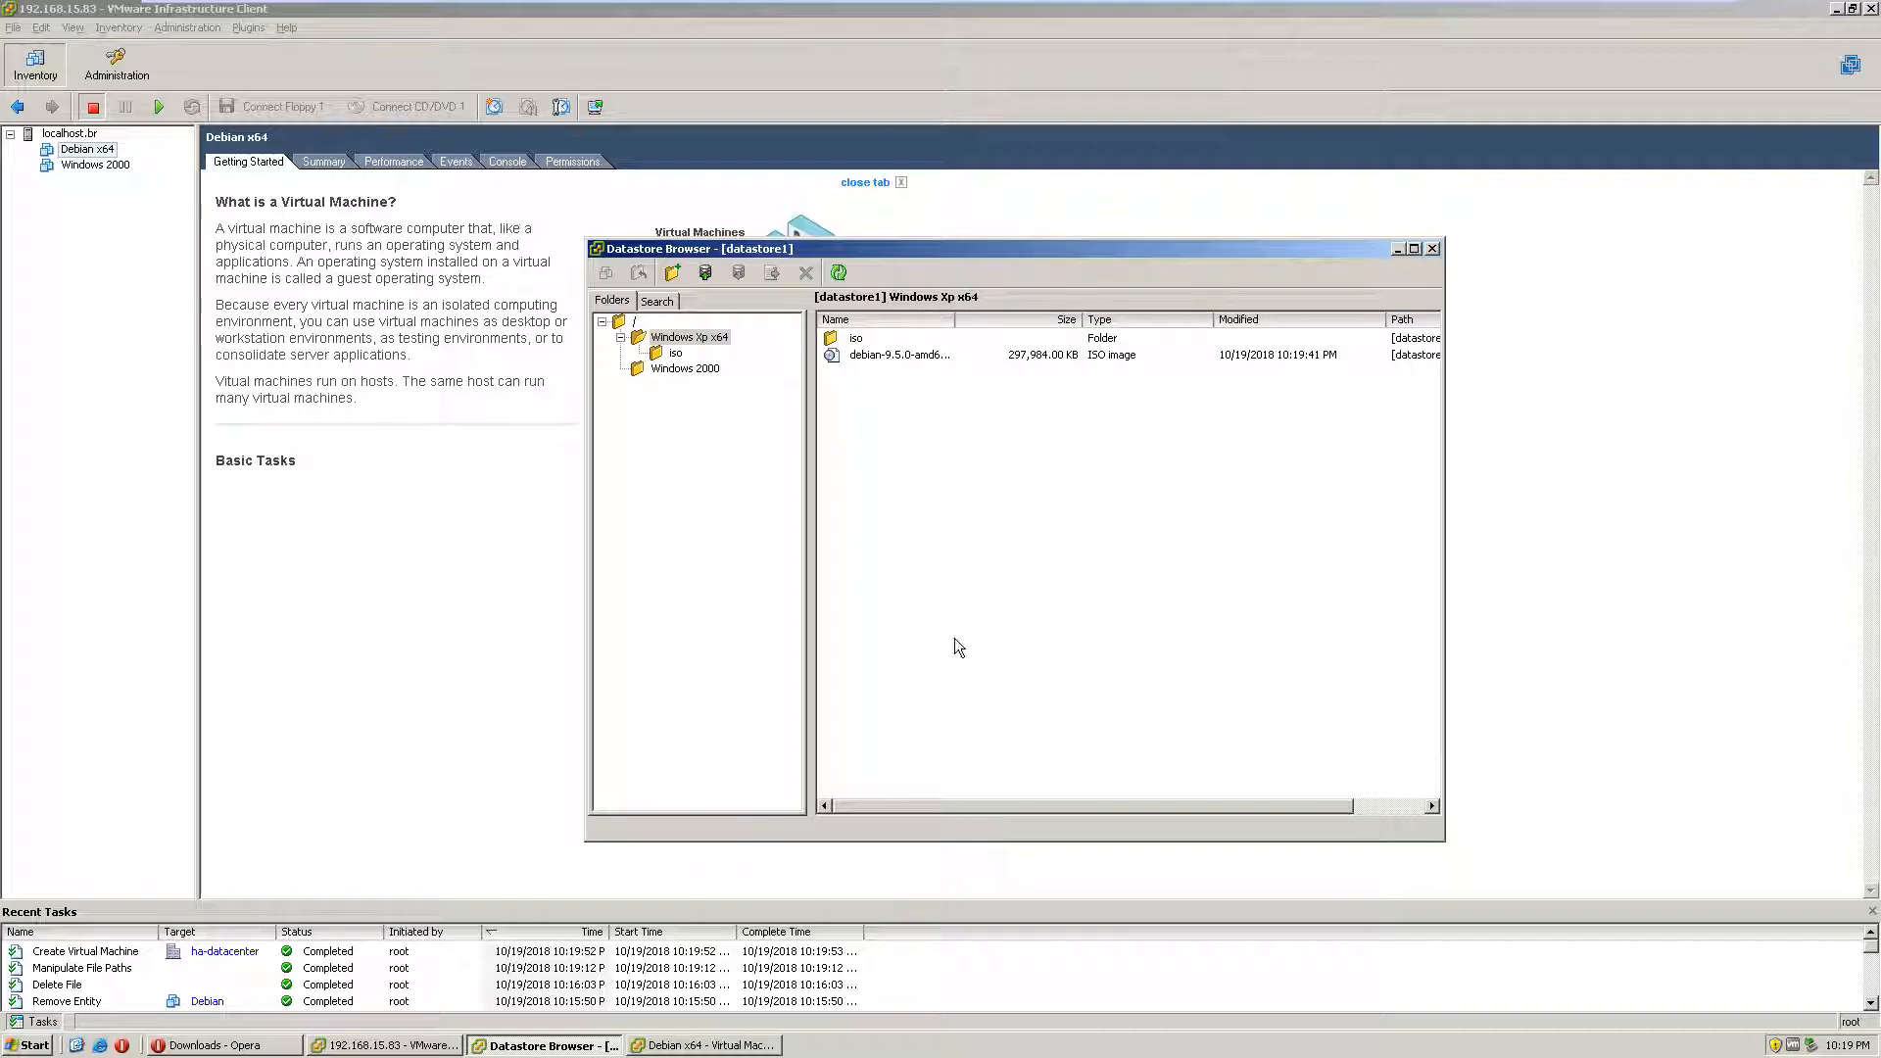
{"action": "left_click", "coordinate": [704, 1046]}
{"action": "left_click", "coordinate": [554, 1045]}
{"action": "key", "text": "alt+Tab"}
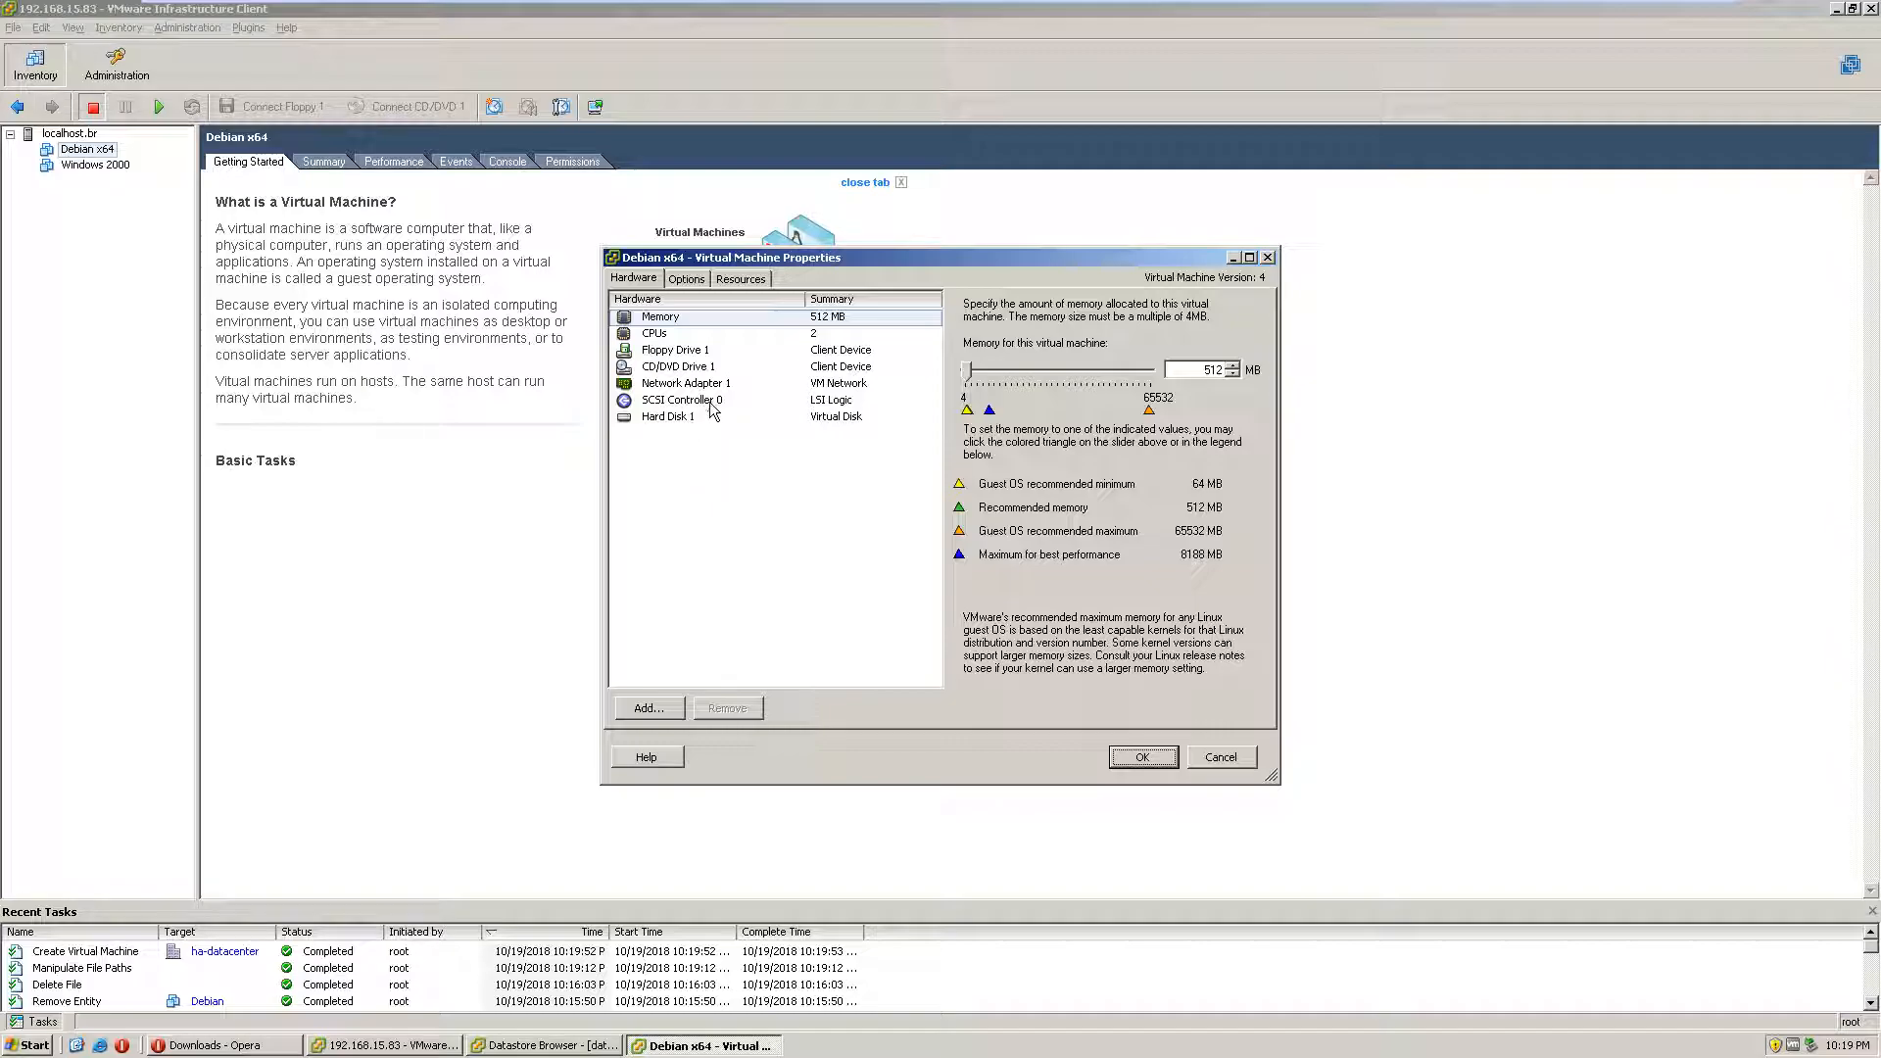
Step: Attach debian-9.5.0-amd64-netinst.iso from datastore1's Windows Xp x64 folder to CD/DVD Drive 1, connect it at power on and apply the settings
{"action": "left_click", "coordinate": [750, 369]}
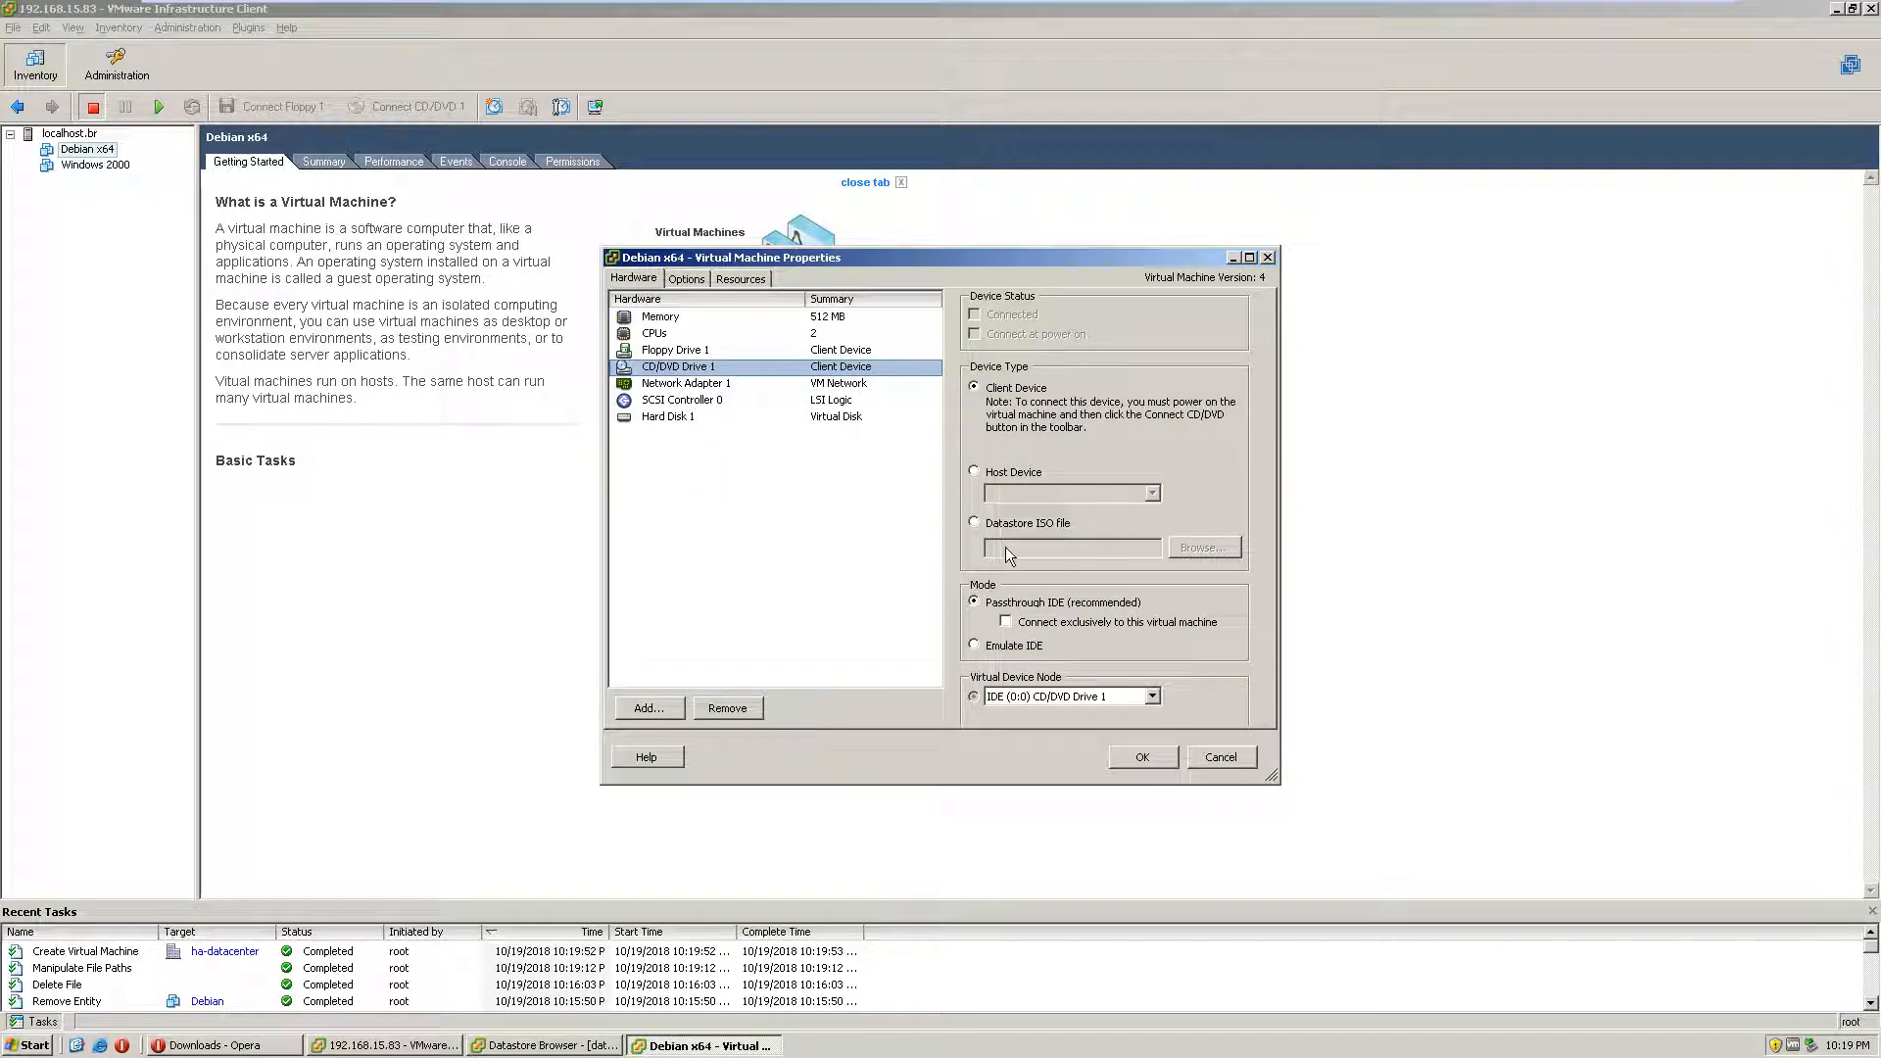
{"action": "left_click", "coordinate": [1027, 523]}
{"action": "left_click", "coordinate": [1203, 547]}
{"action": "left_click", "coordinate": [815, 443]}
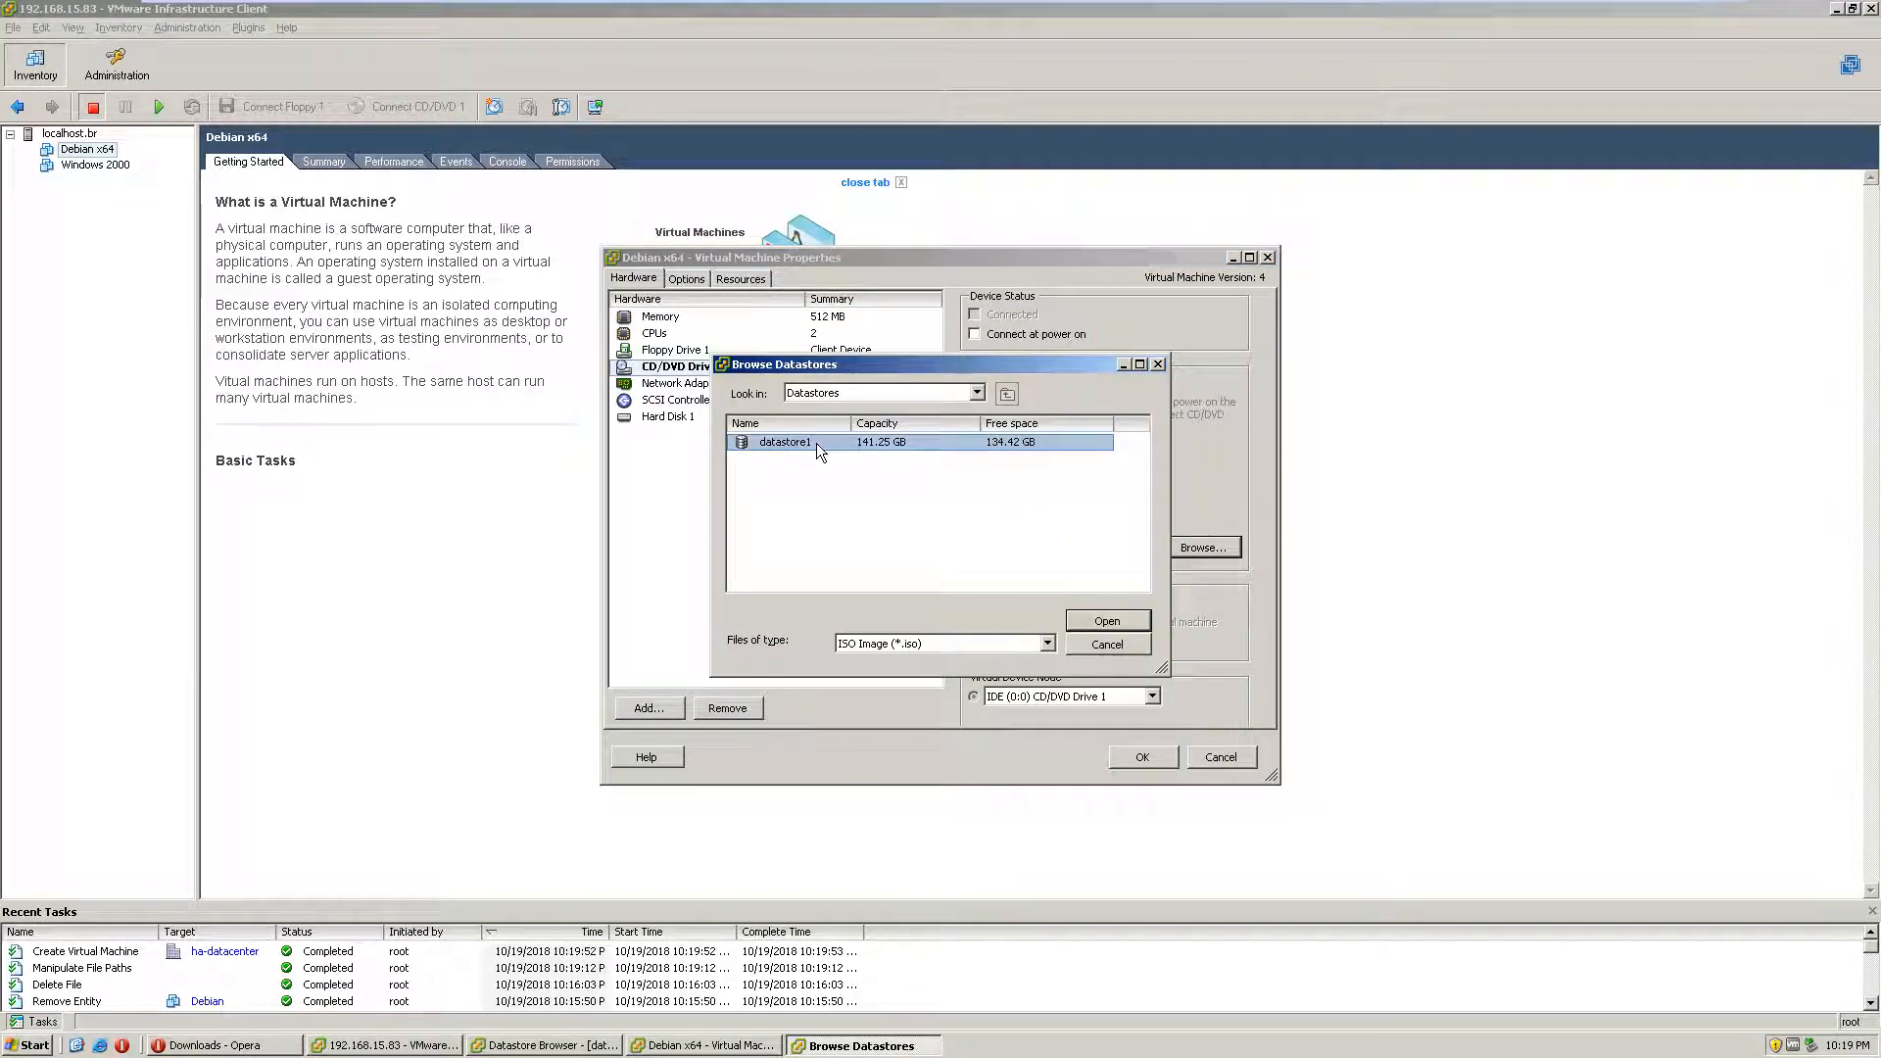
{"action": "double_click", "coordinate": [843, 443]}
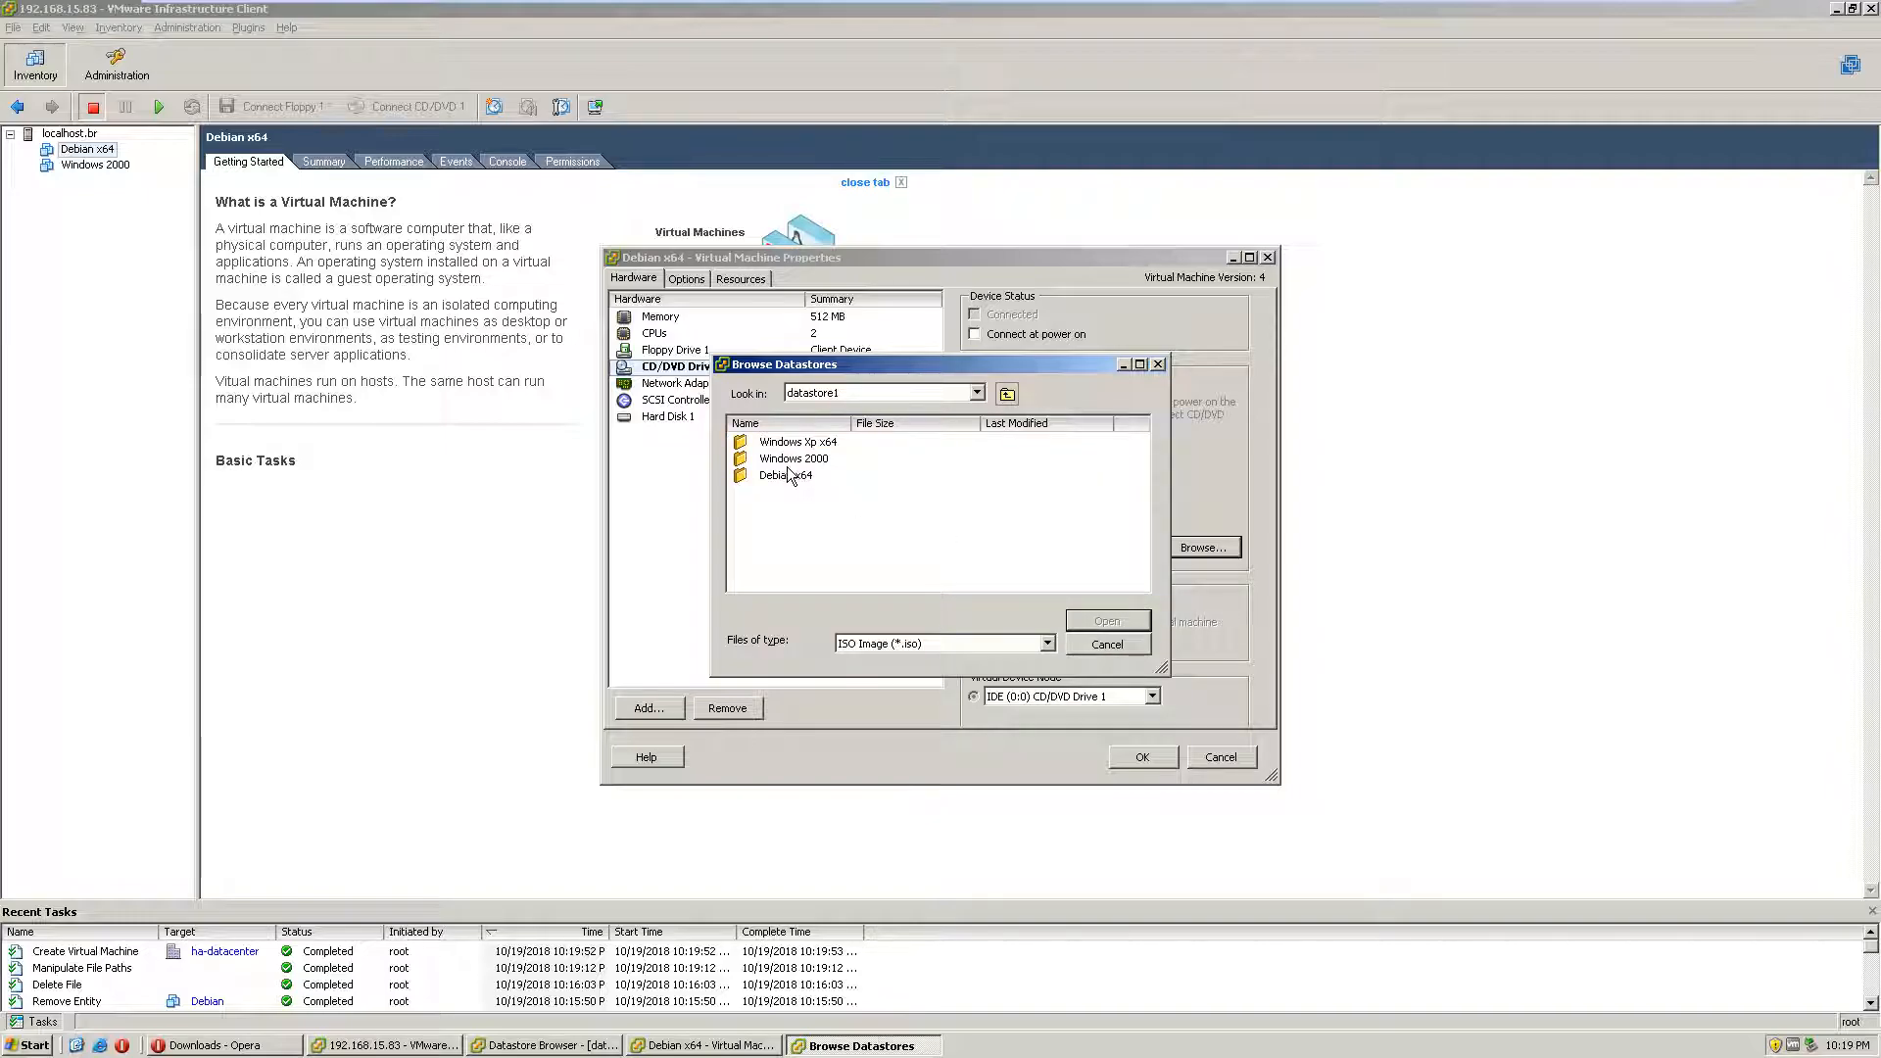
{"action": "double_click", "coordinate": [810, 443]}
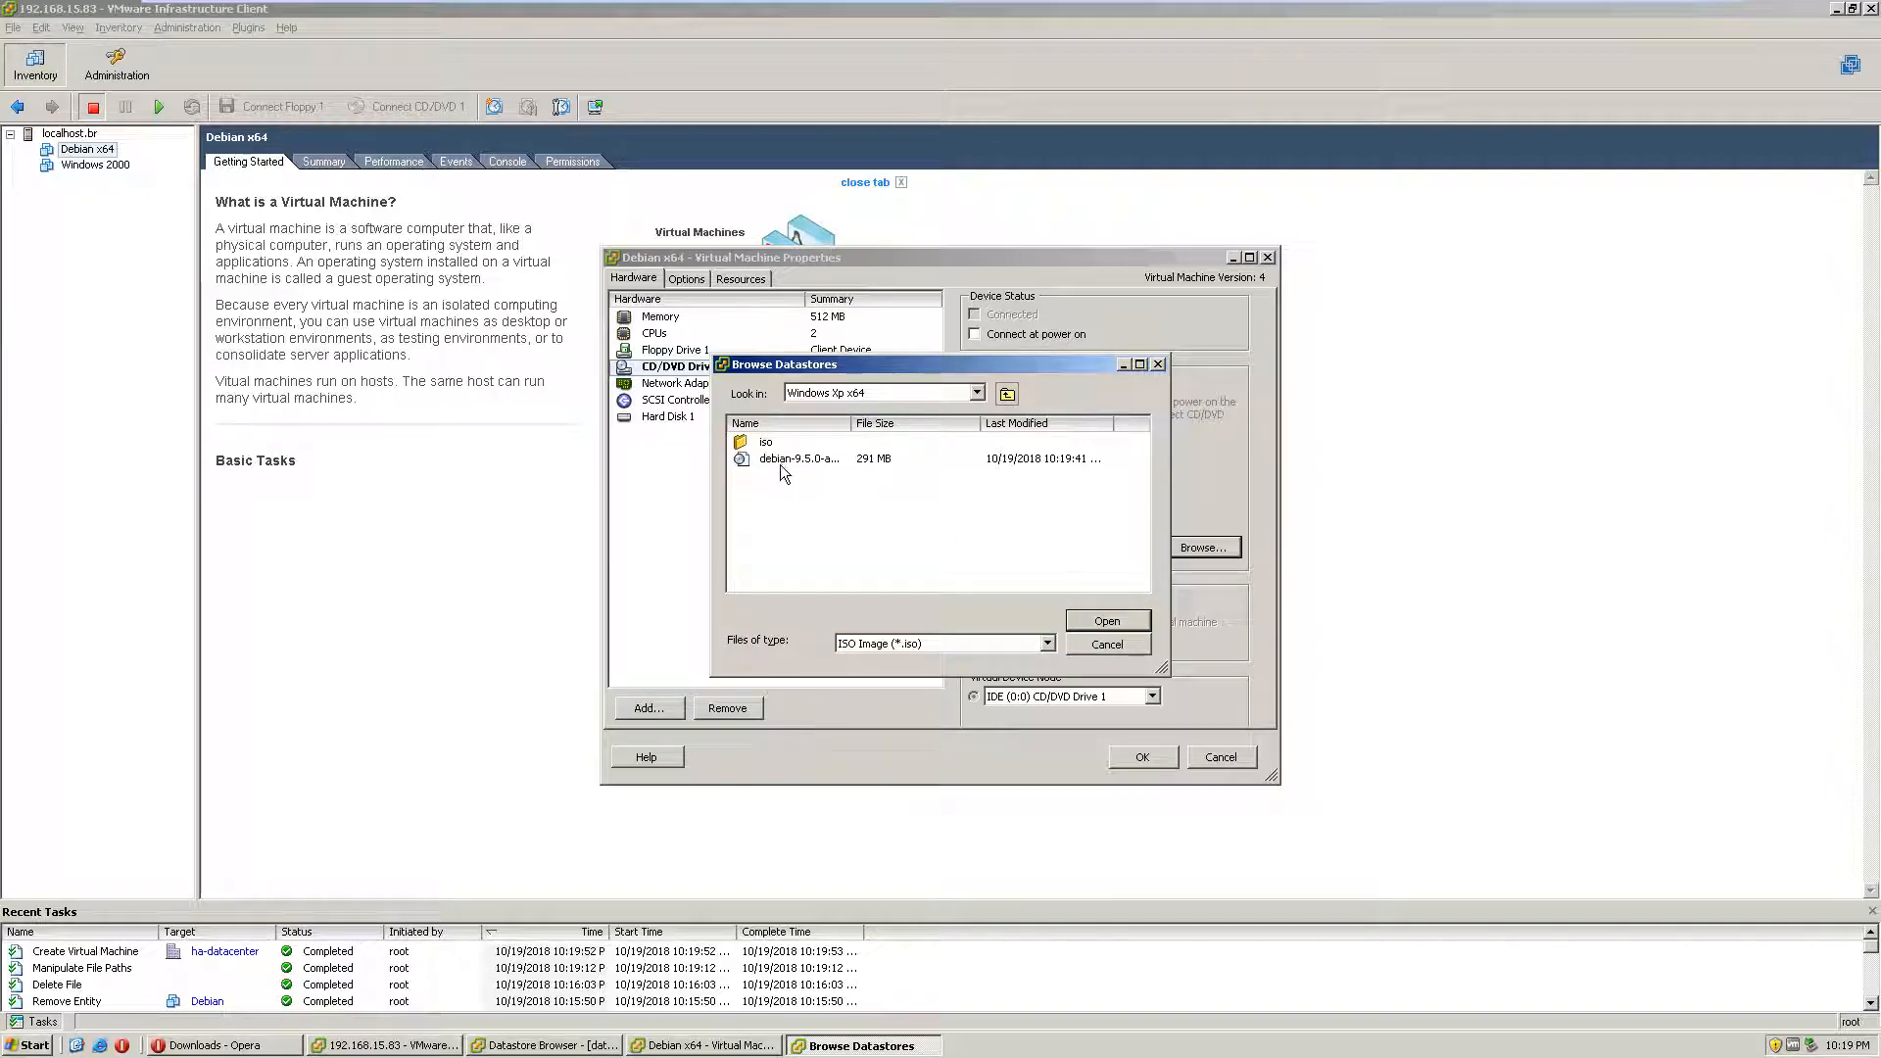
{"action": "double_click", "coordinate": [796, 461]}
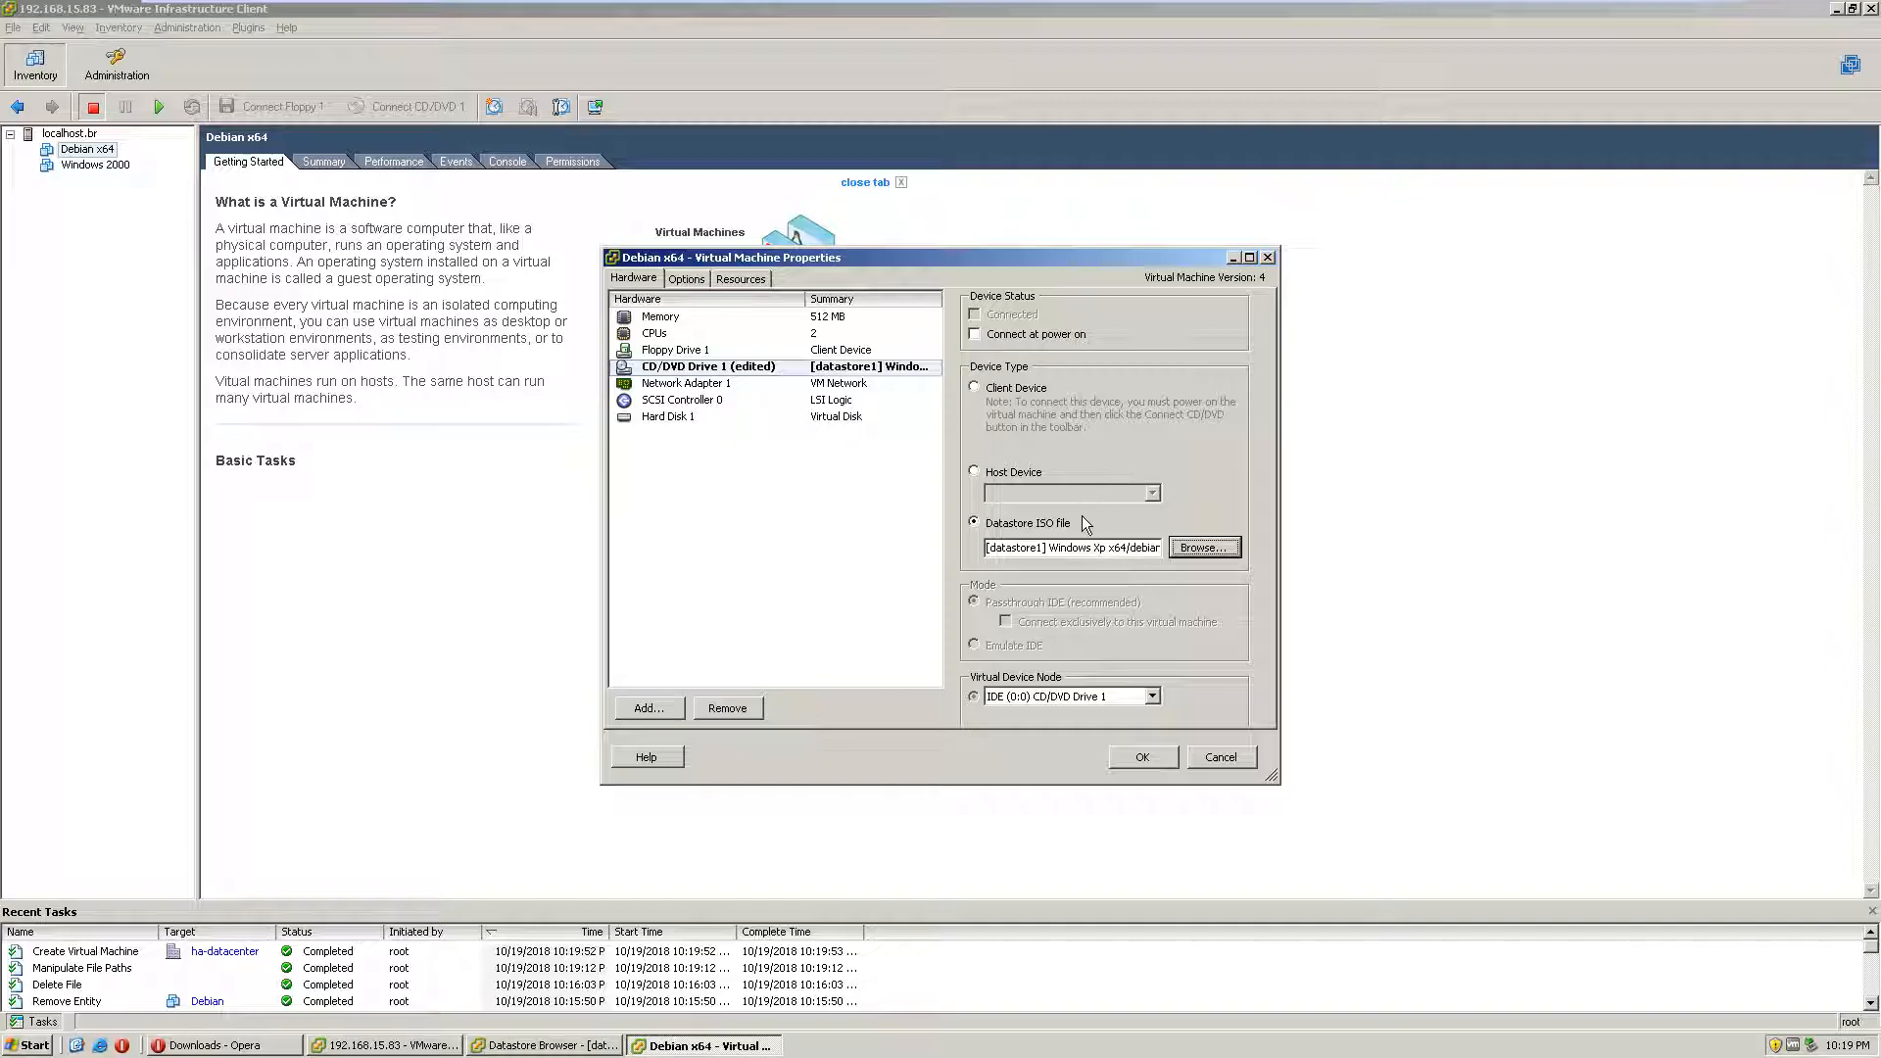
{"action": "left_click", "coordinate": [1002, 335]}
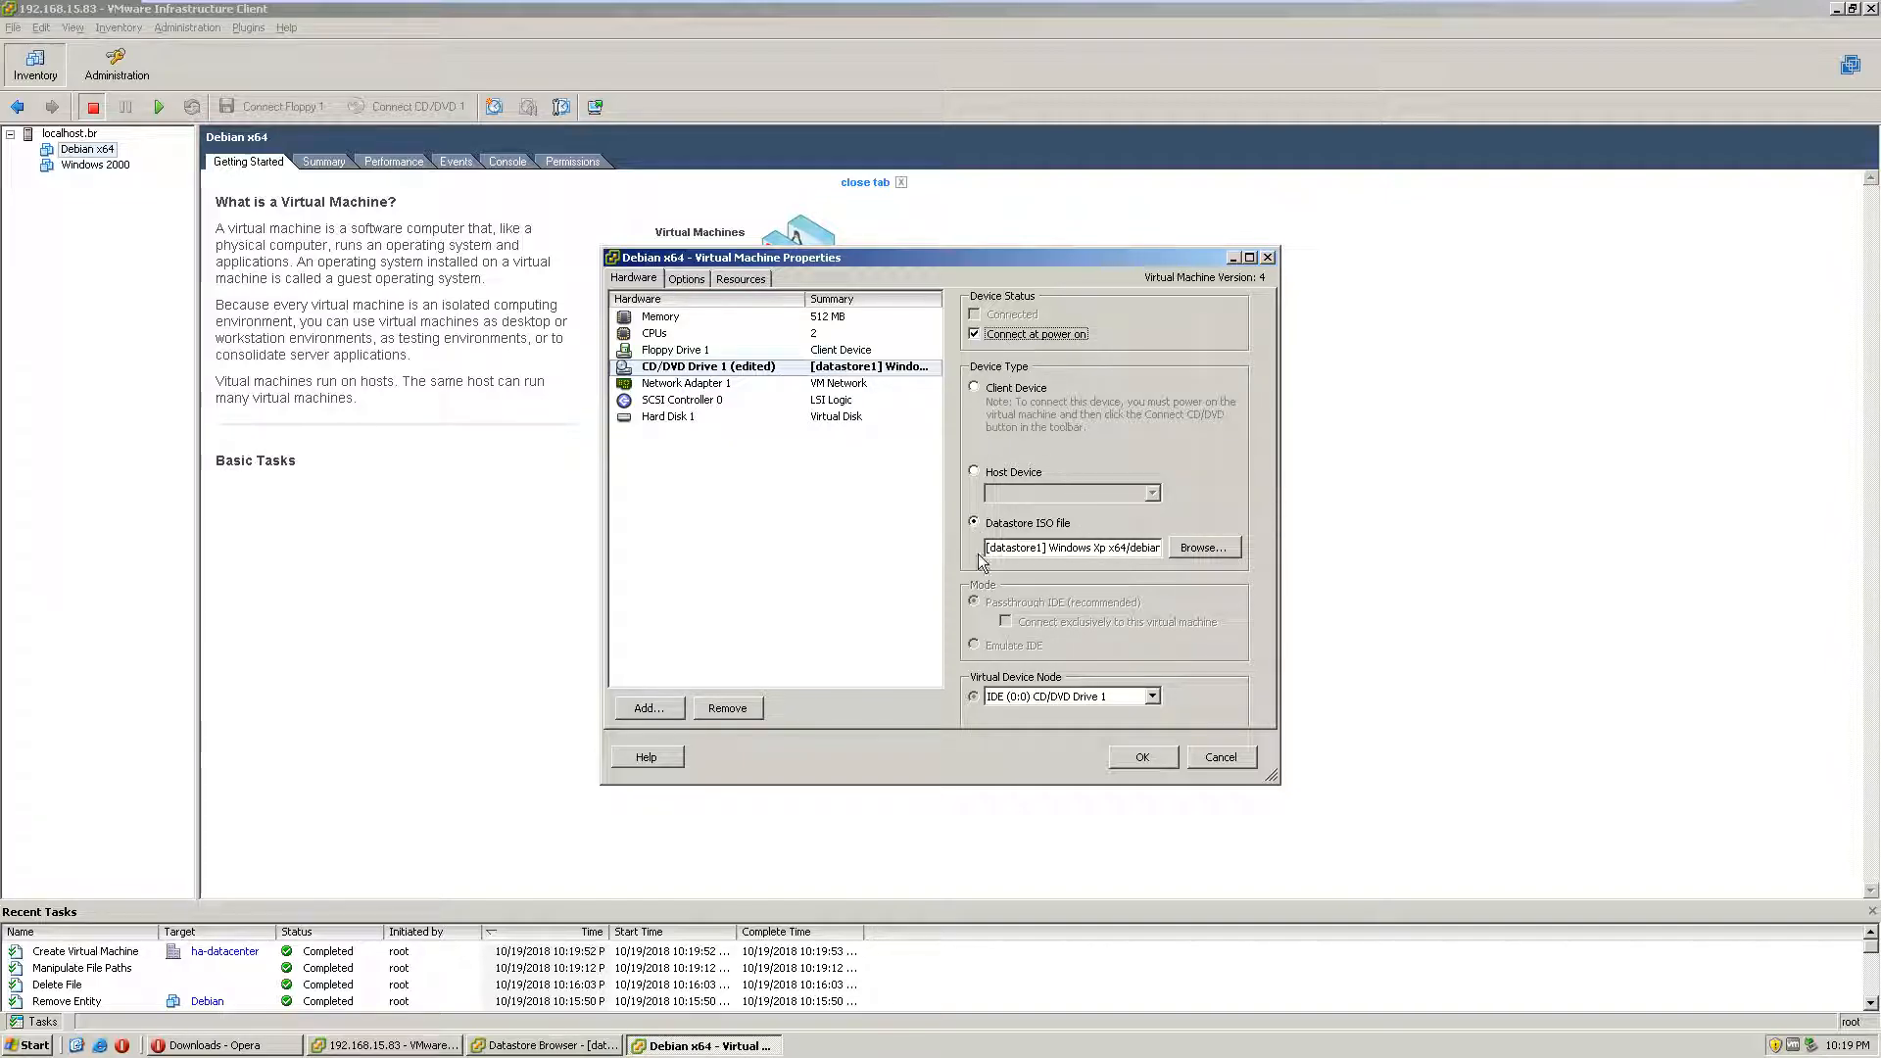
{"action": "left_click", "coordinate": [1142, 756]}
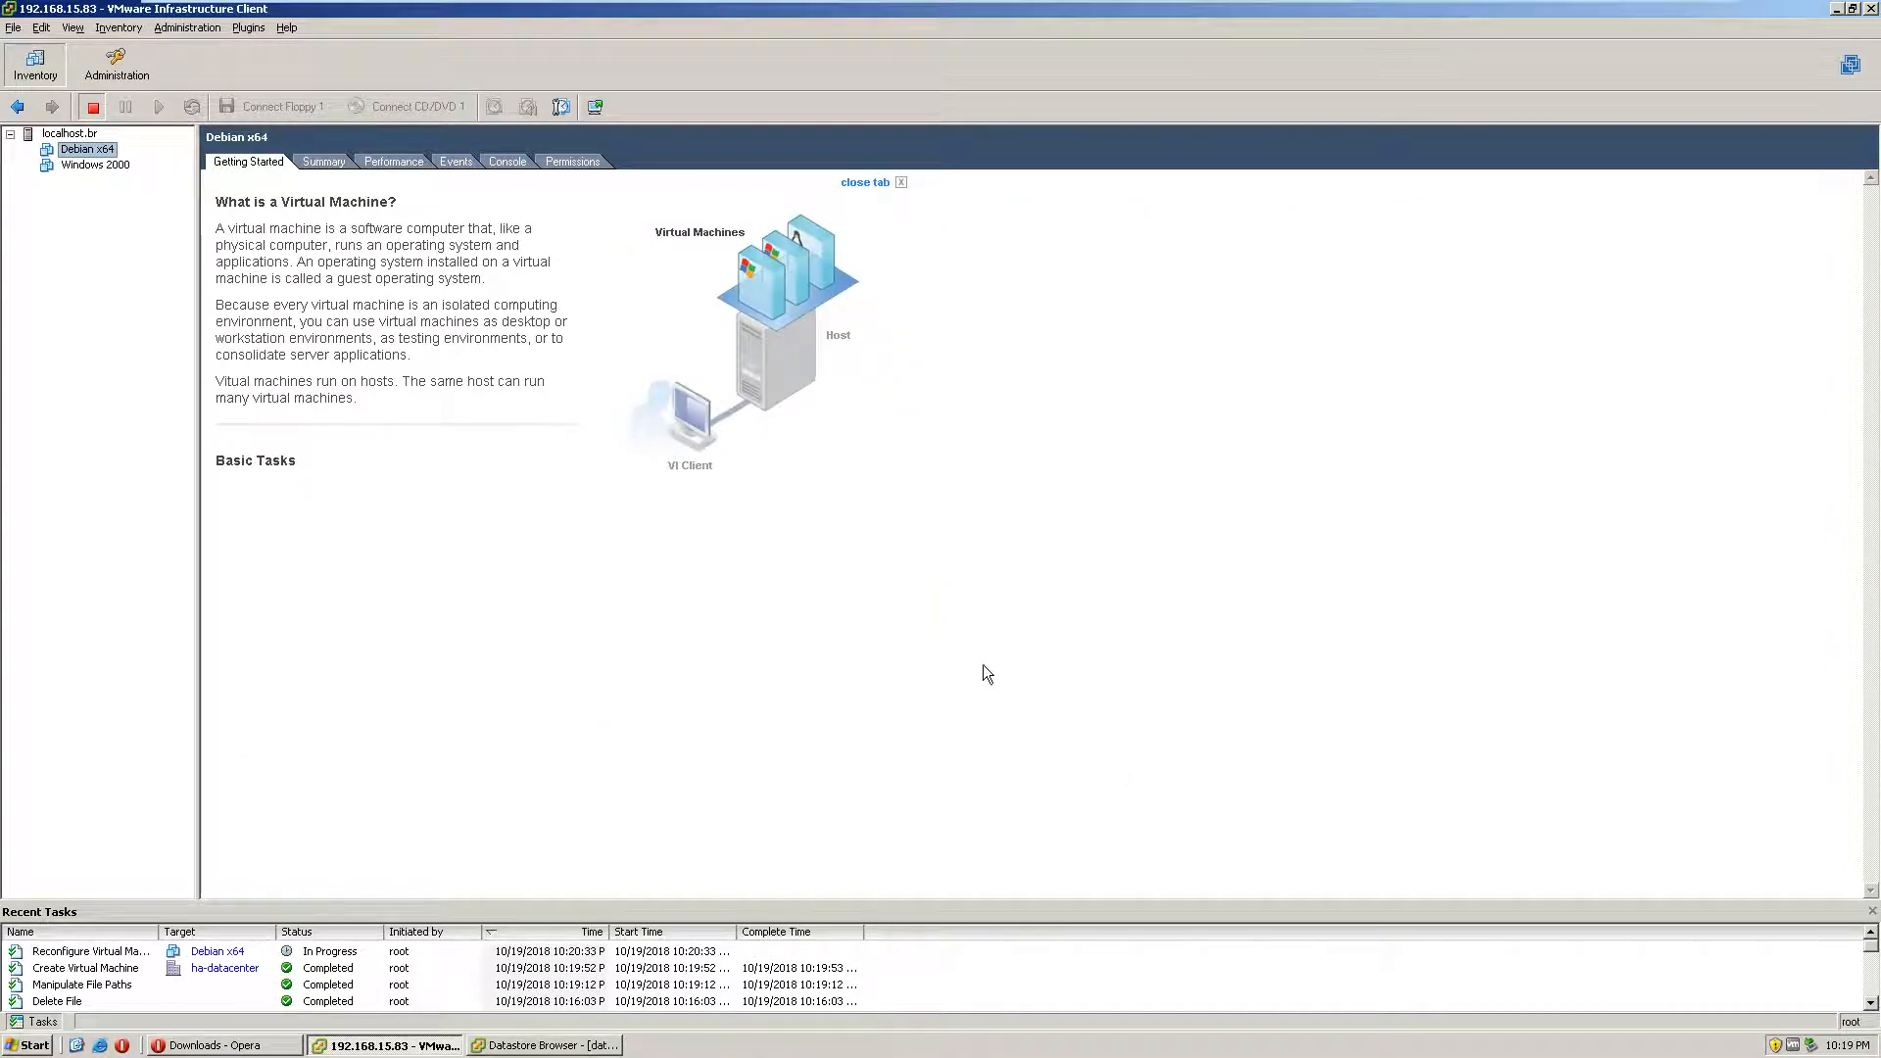
Step: Open the console of Debian x64, move its window clear of the inventory and power on the virtual machine
{"action": "right_click", "coordinate": [99, 149]}
{"action": "left_click", "coordinate": [137, 322]}
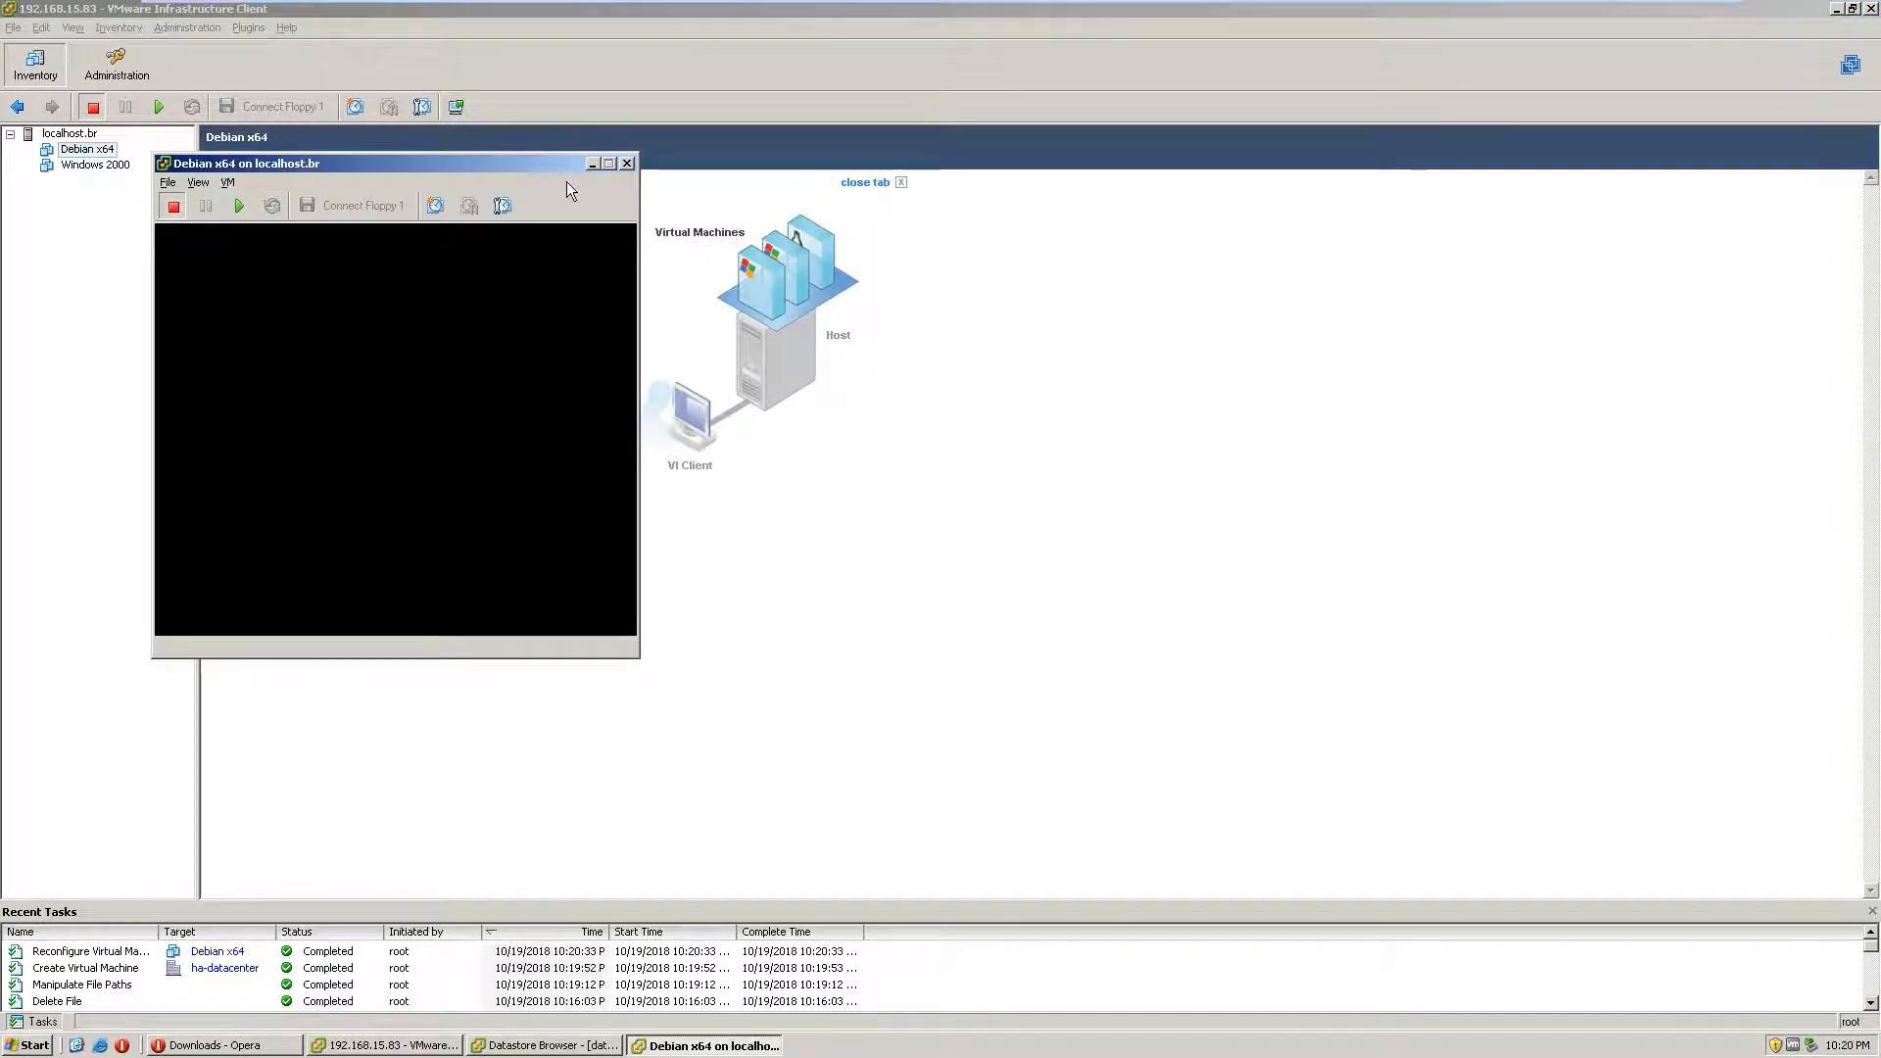
{"action": "left_click_drag", "start_coordinate": [461, 165], "coordinate": [1358, 363]}
{"action": "left_click", "coordinate": [1136, 404]}
{"action": "left_click_drag", "start_coordinate": [1223, 363], "coordinate": [1154, 331]}
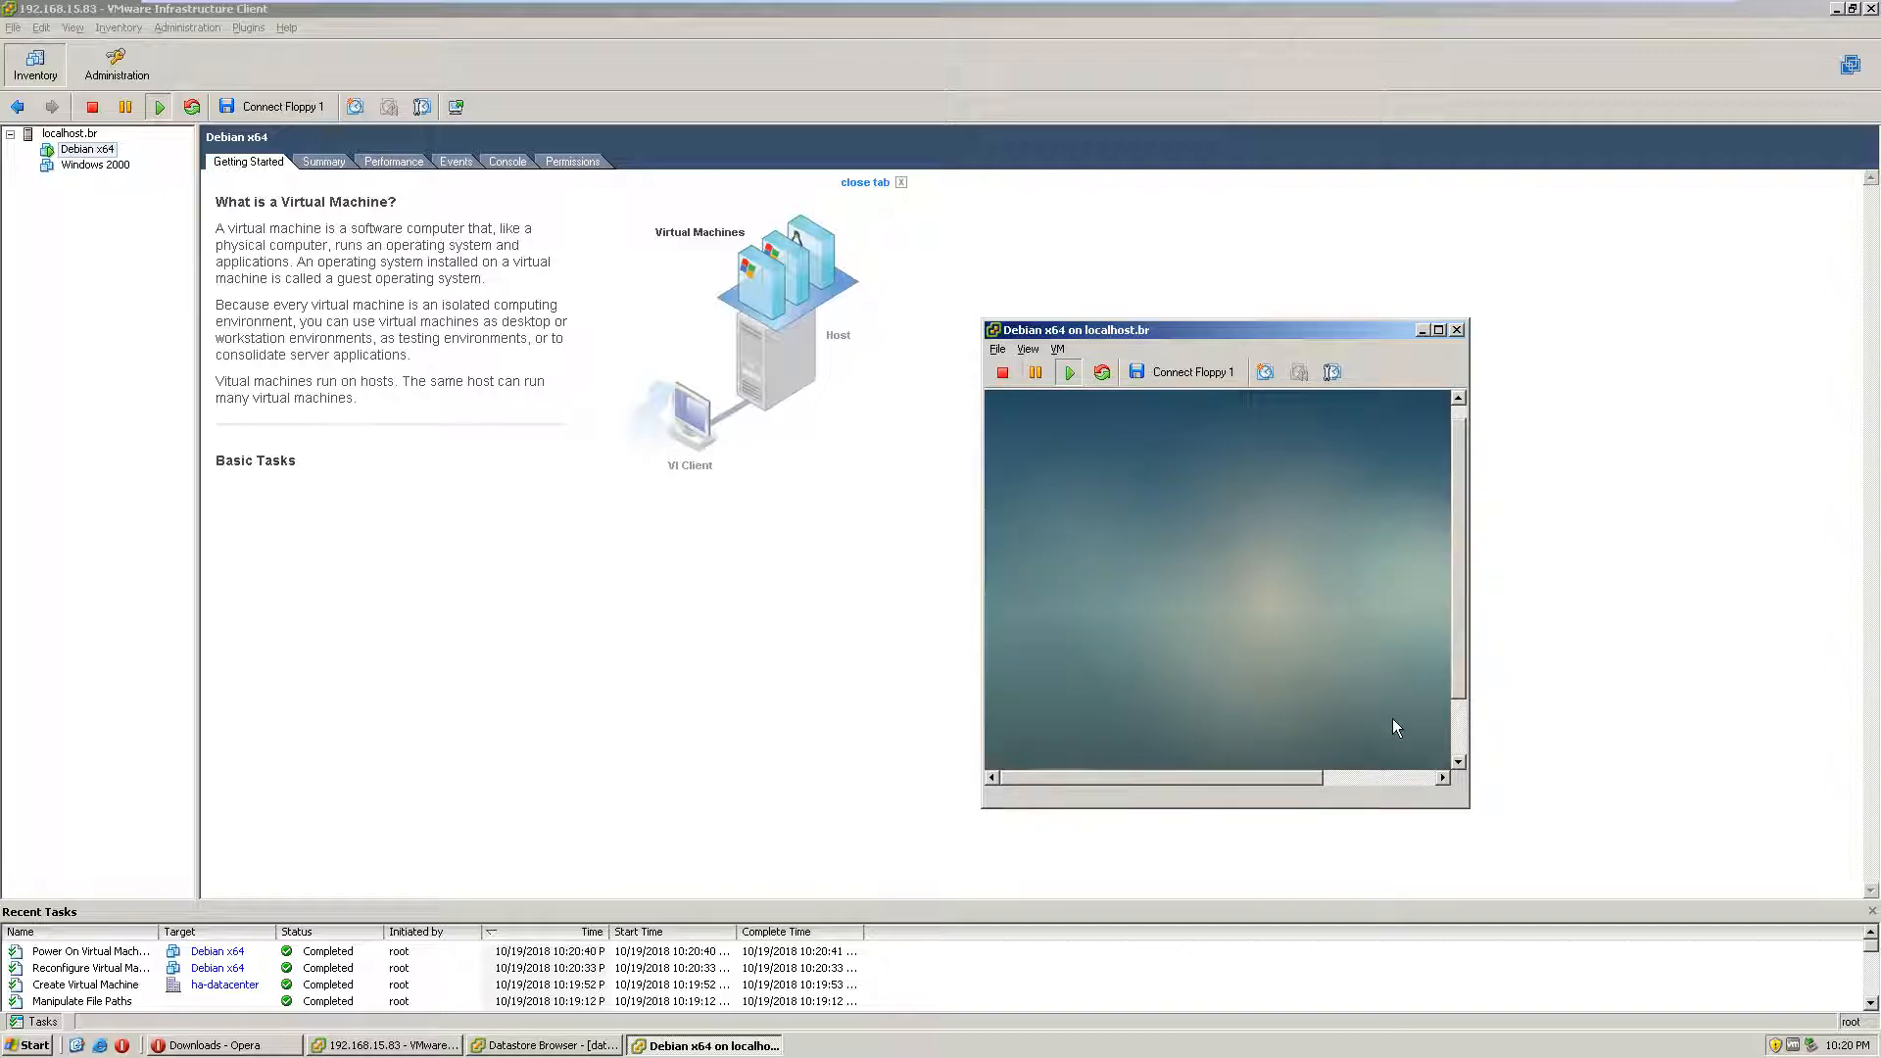
Step: Turn on Autofit Window for the Debian x64 console and reposition the console window
{"action": "left_click", "coordinate": [1028, 349]}
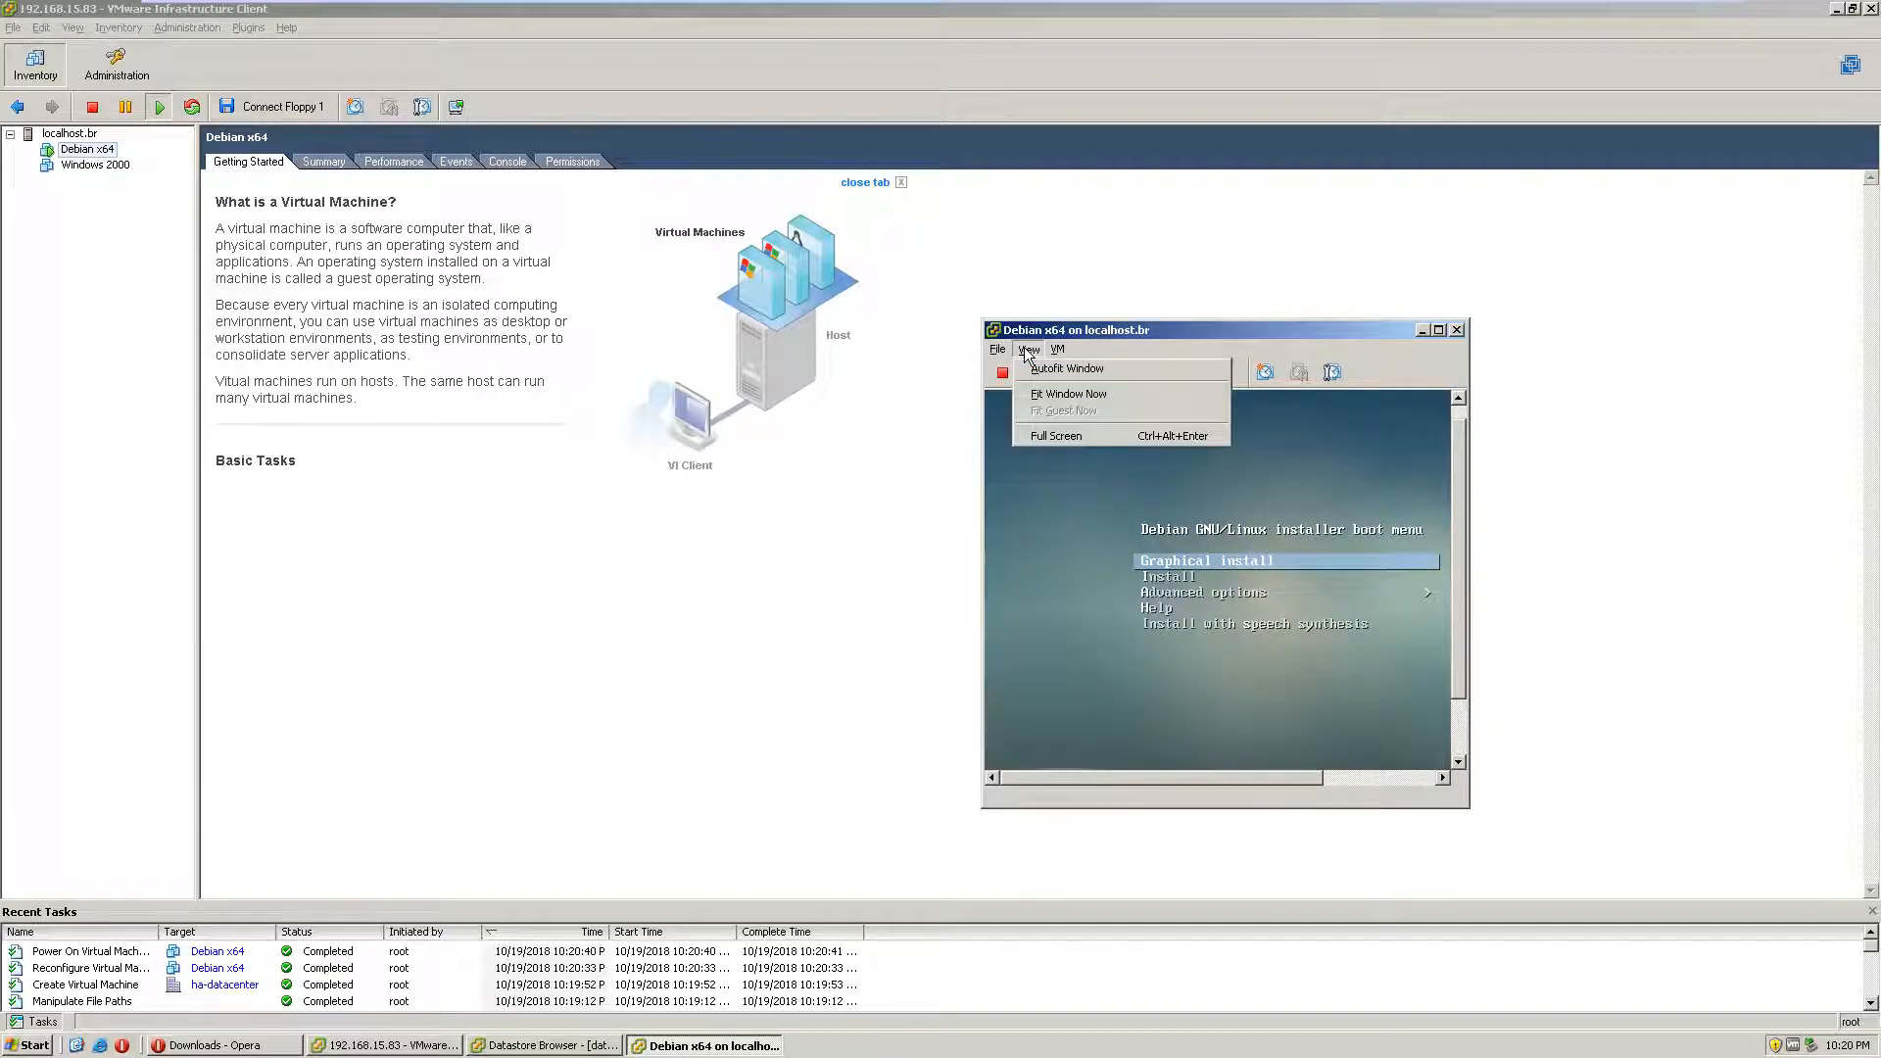
{"action": "left_click", "coordinate": [1058, 370]}
{"action": "left_click_drag", "start_coordinate": [1146, 335], "coordinate": [1032, 203]}
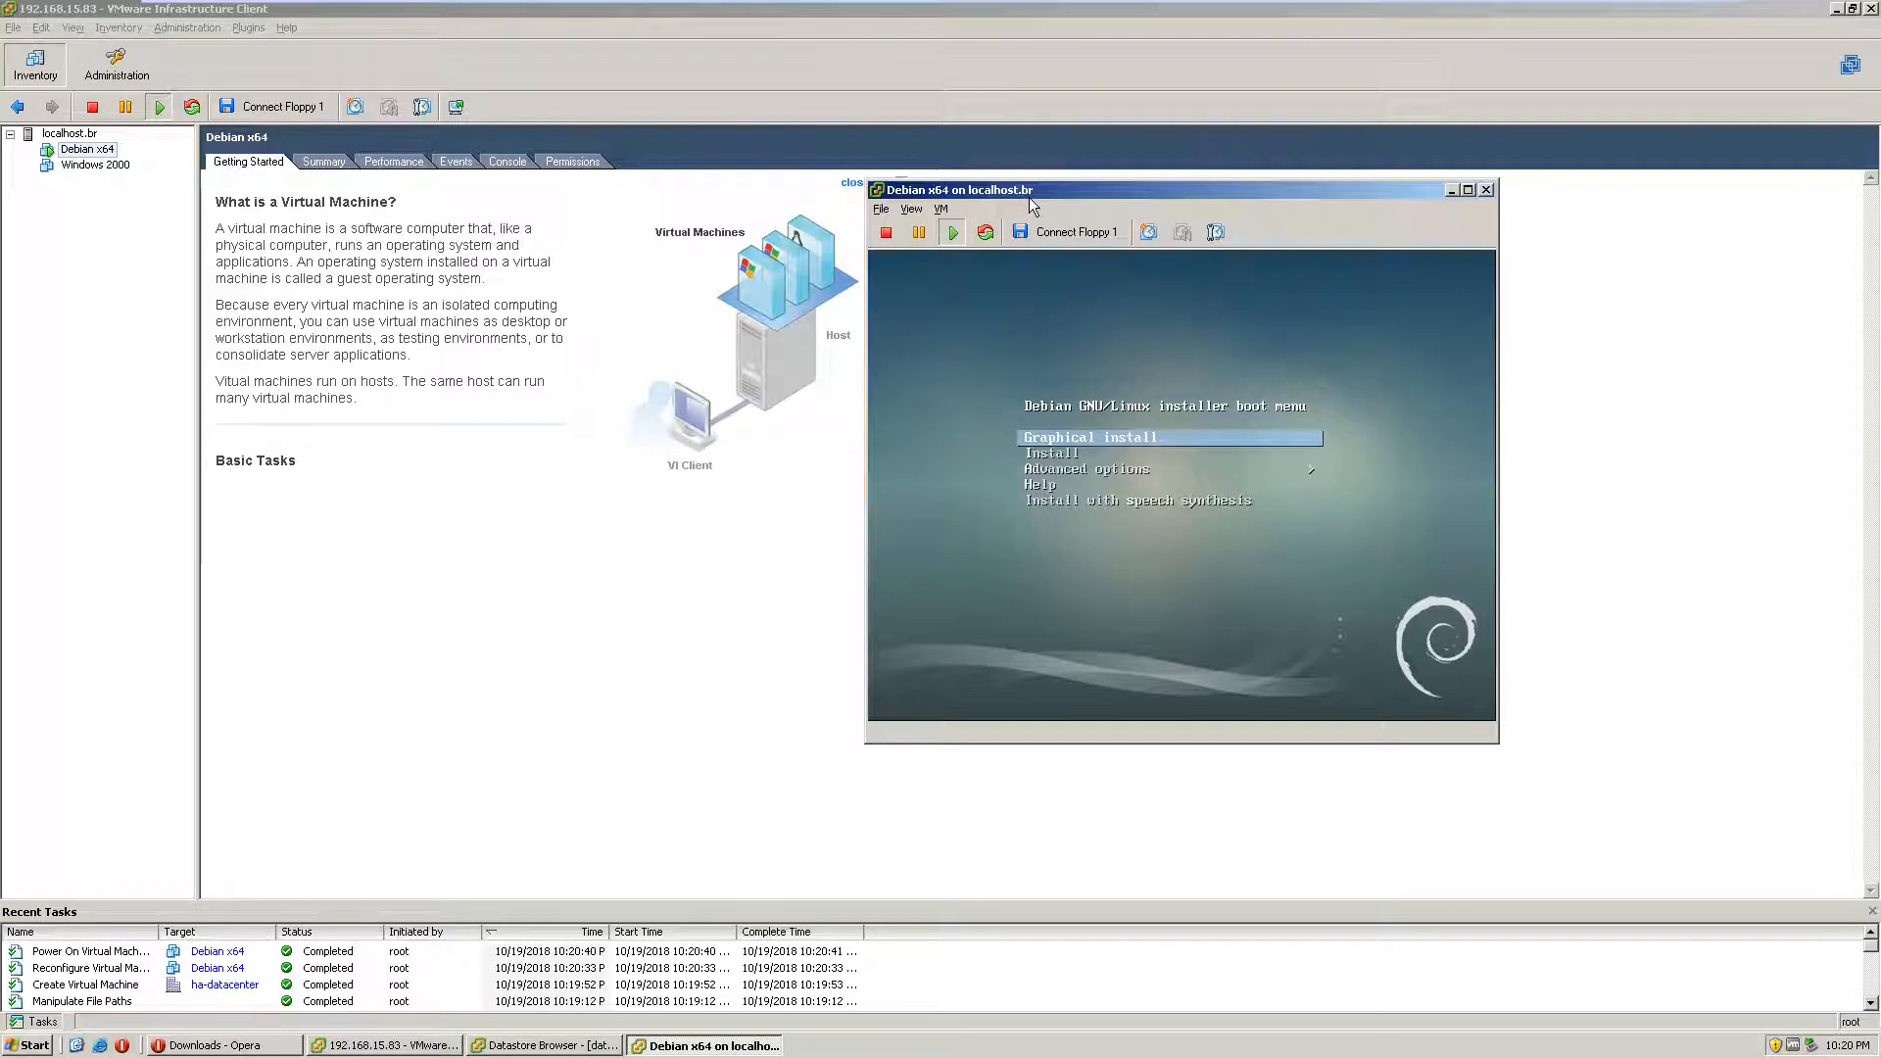
Step: Highlight Install in the Debian installer boot menu, then release the cursor from the virtual machine console
{"action": "left_click", "coordinate": [996, 278]}
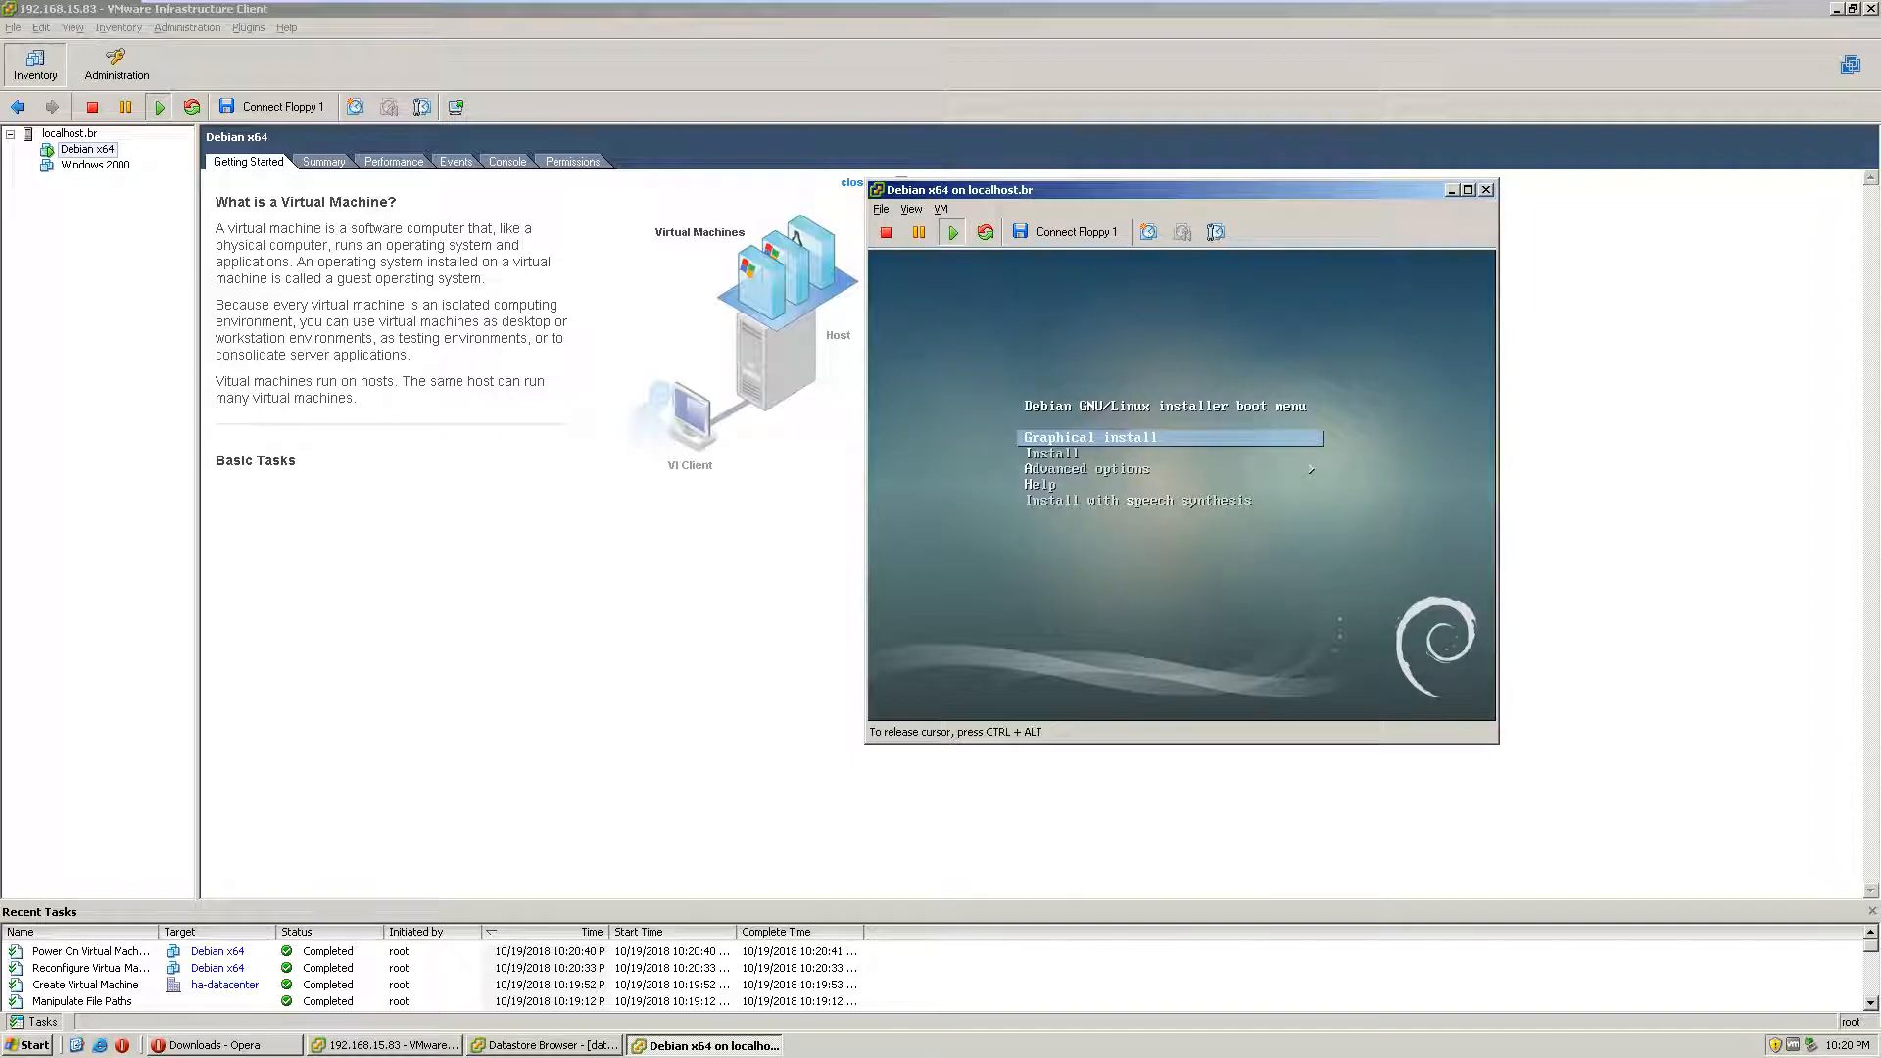
{"action": "key", "text": "Down"}
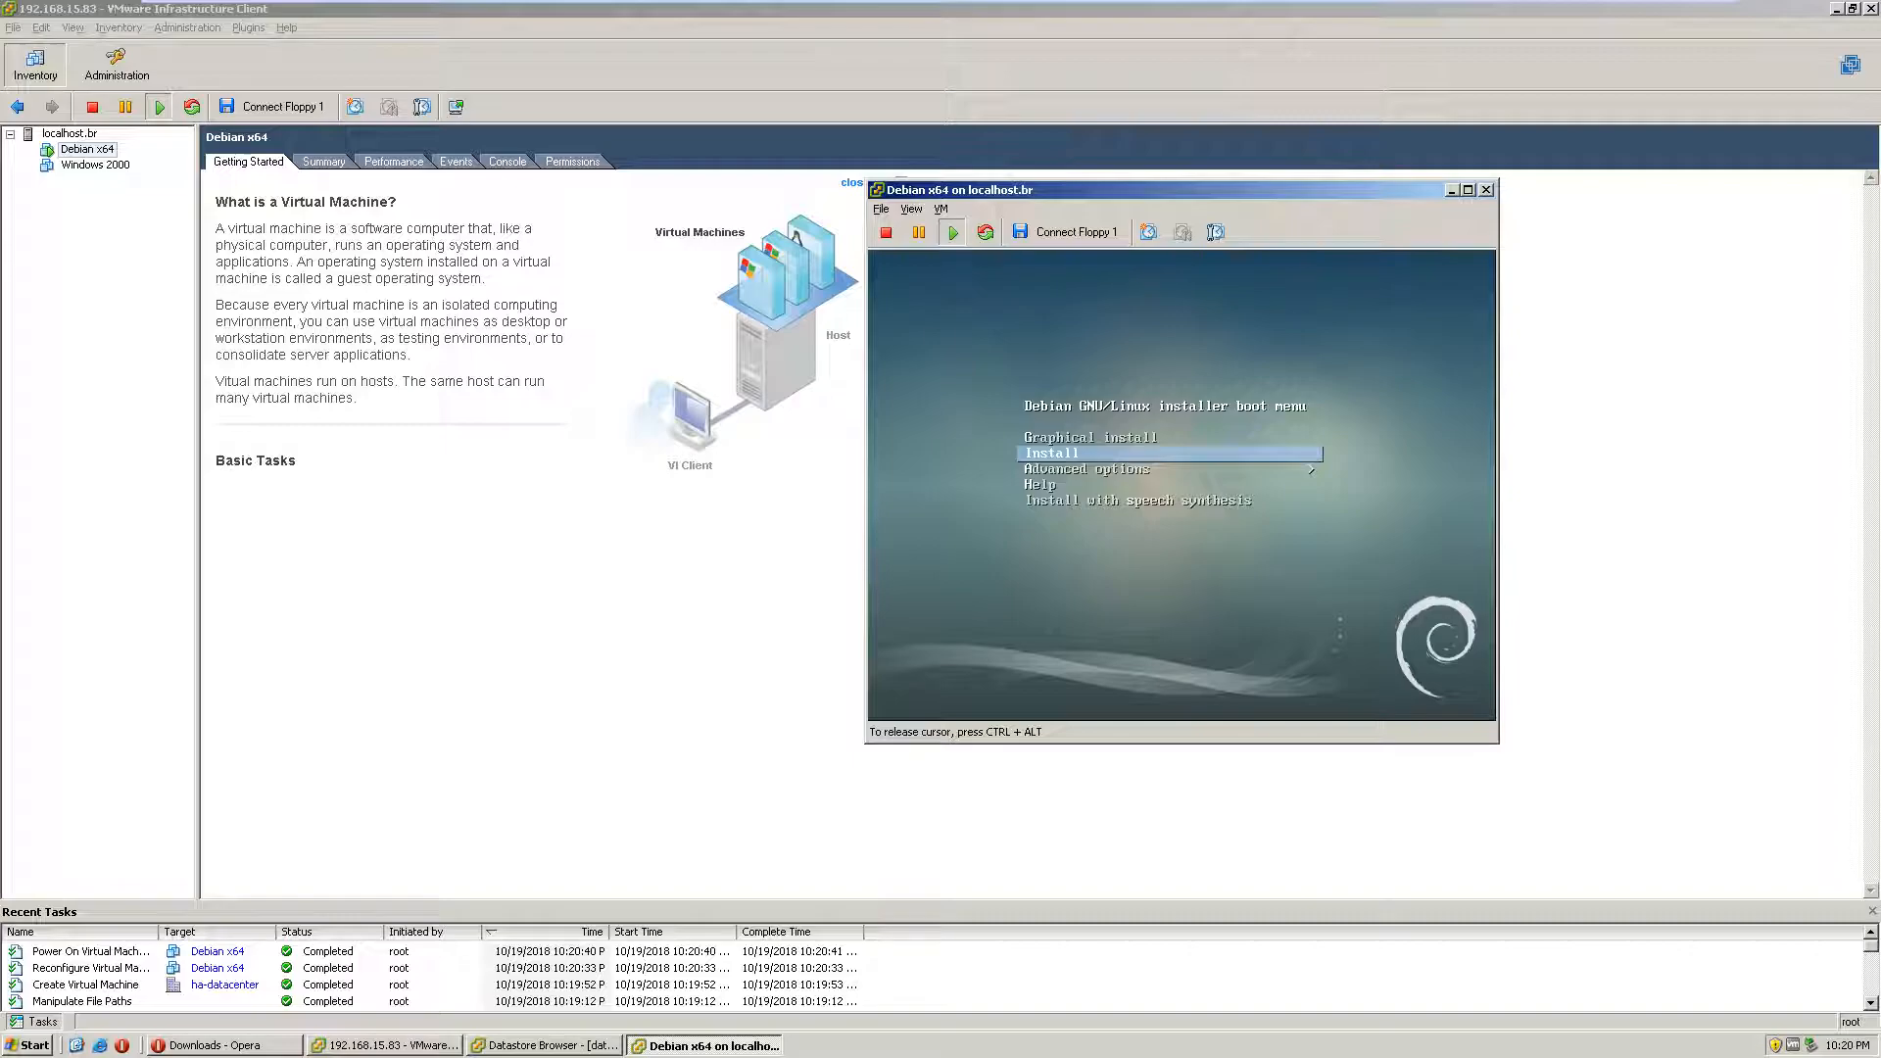
{"action": "key", "text": "ctrl+alt"}
Step: Check Debian x64's resource usage in the localhost.br virtual machine list, then place its console window clear of that list
{"action": "left_click", "coordinate": [71, 134]}
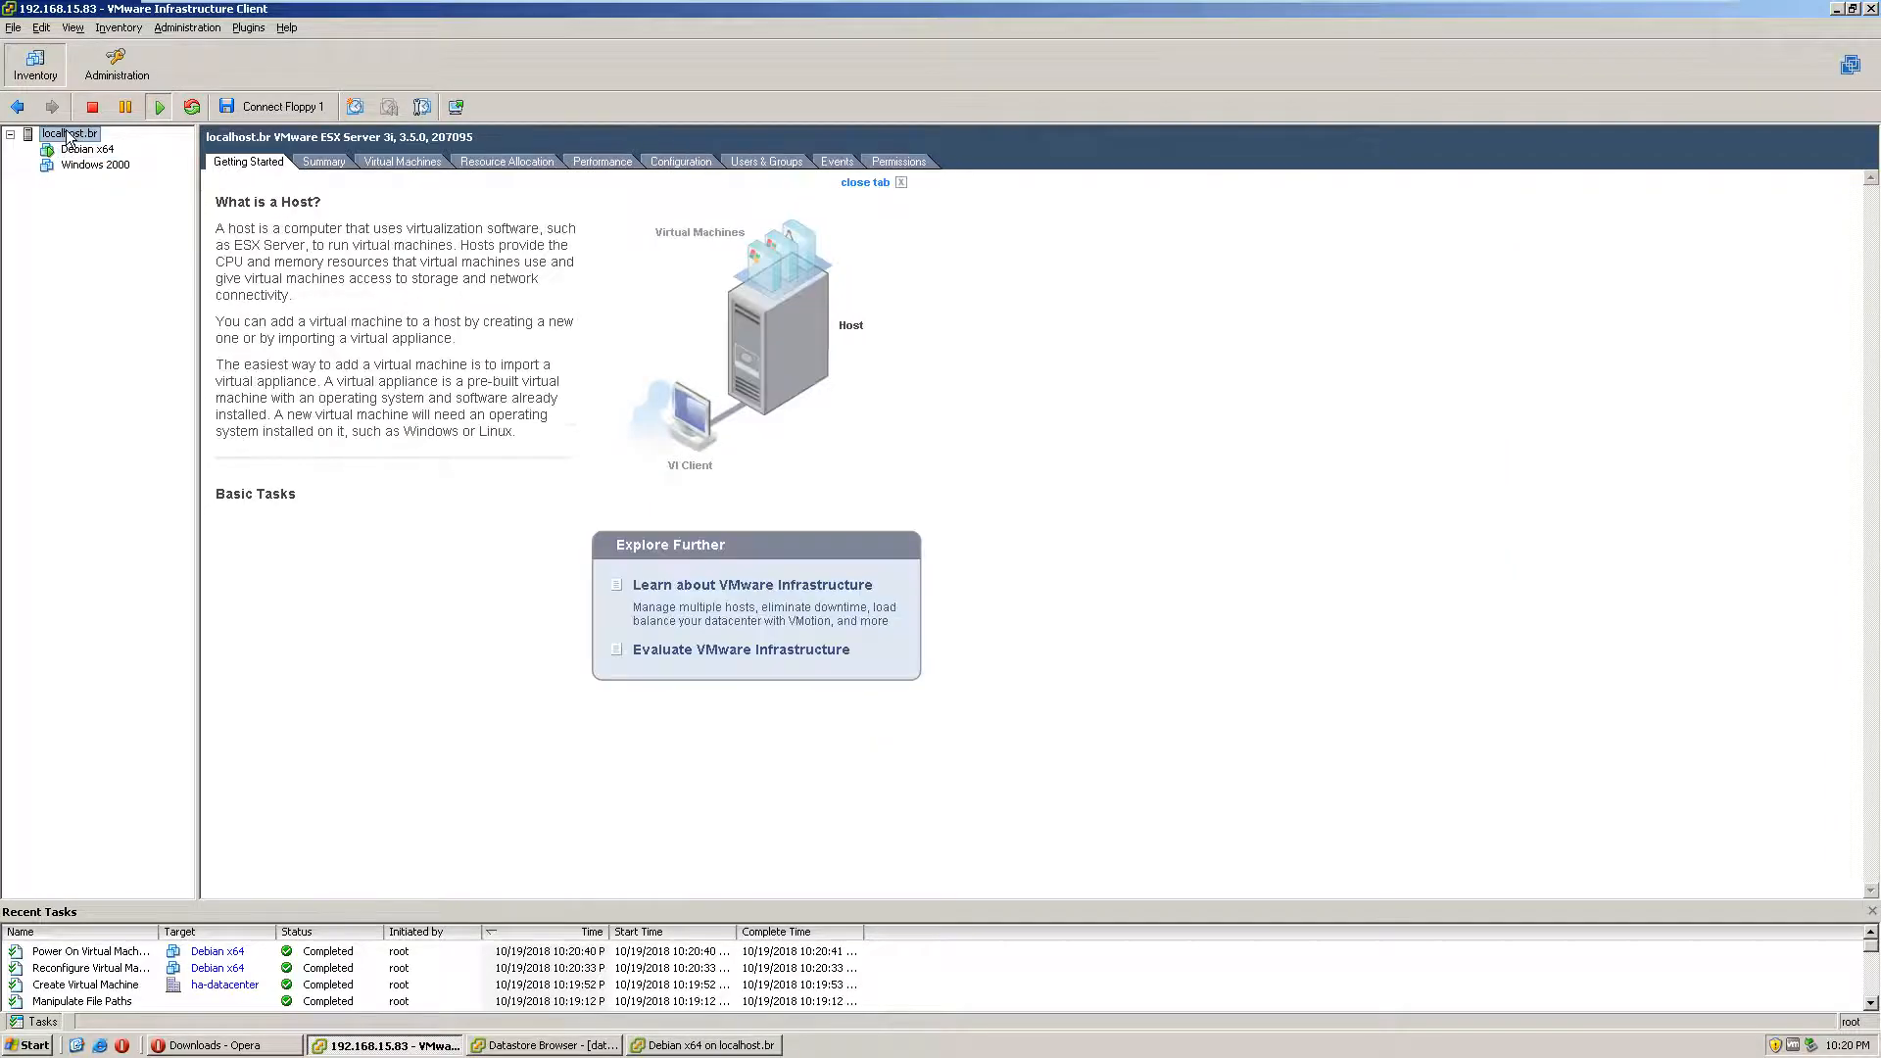
{"action": "left_click", "coordinate": [410, 159]}
{"action": "left_click", "coordinate": [544, 248]}
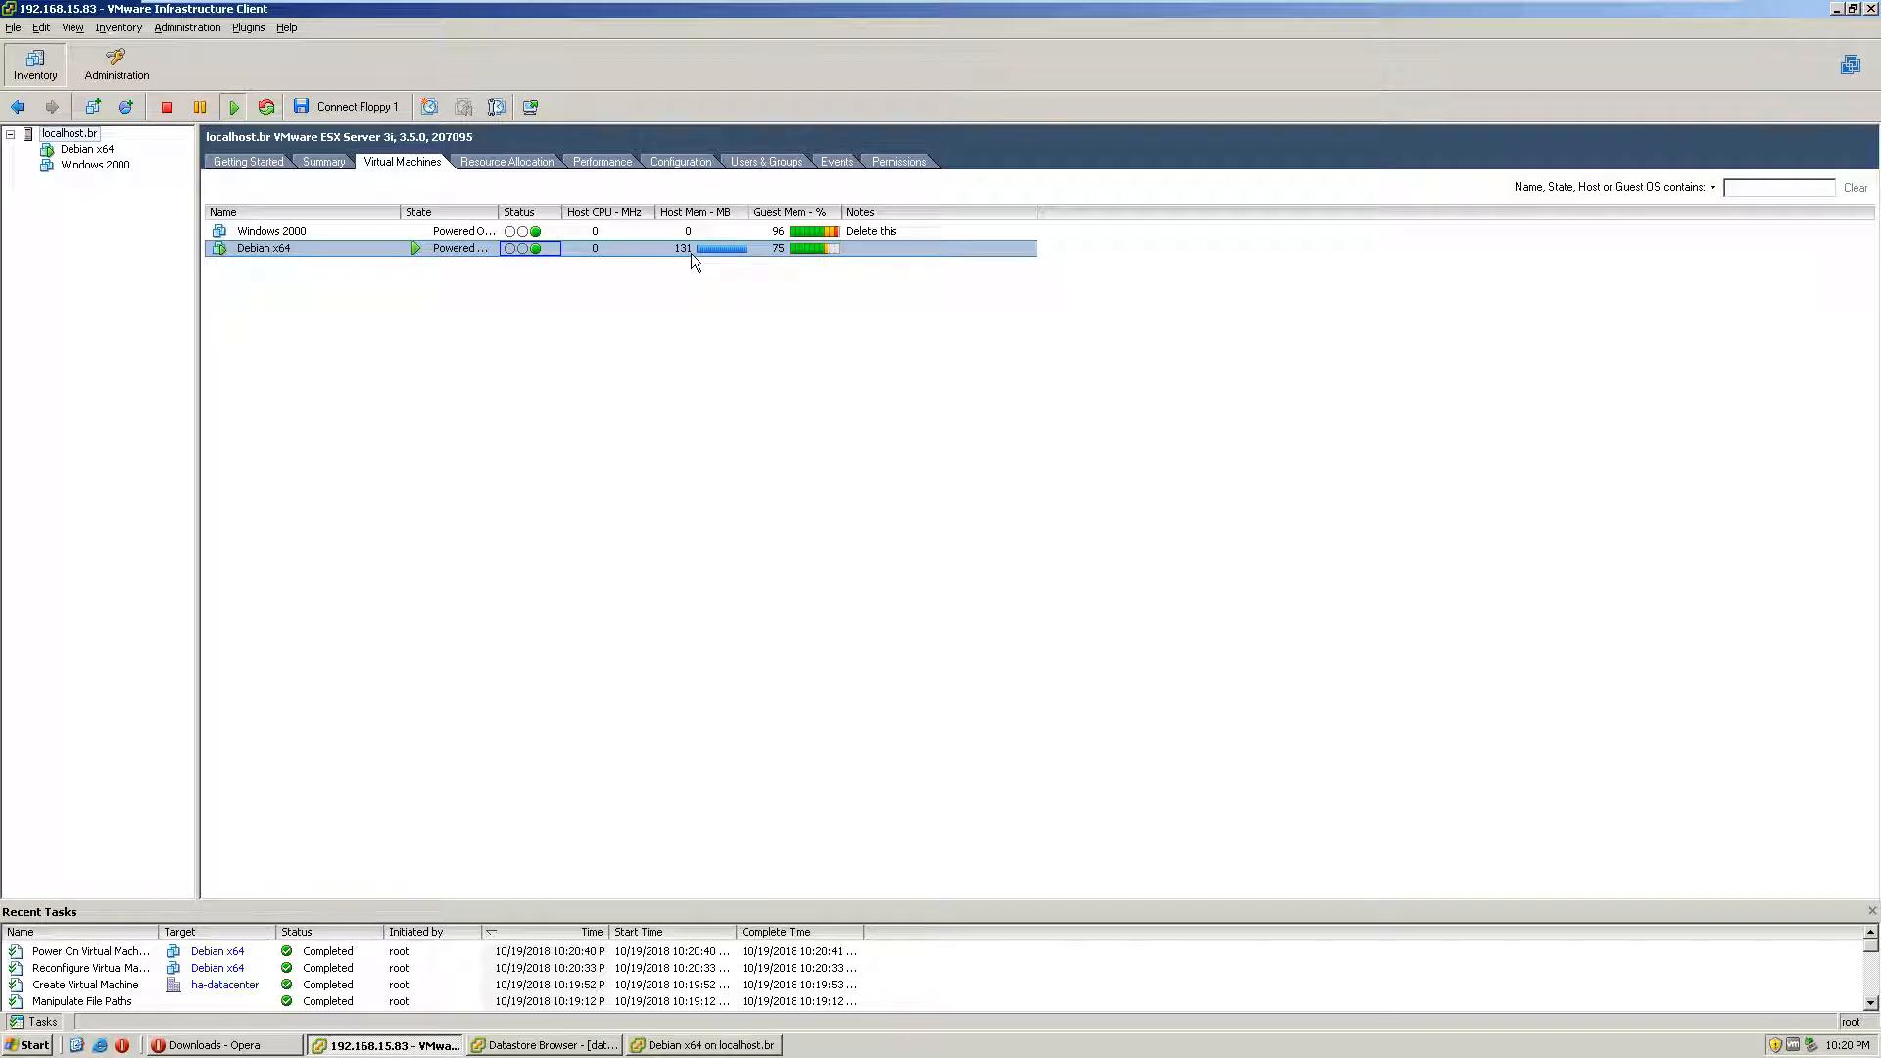
{"action": "left_click", "coordinate": [719, 1045]}
{"action": "left_click_drag", "start_coordinate": [1118, 189], "coordinate": [1146, 331]}
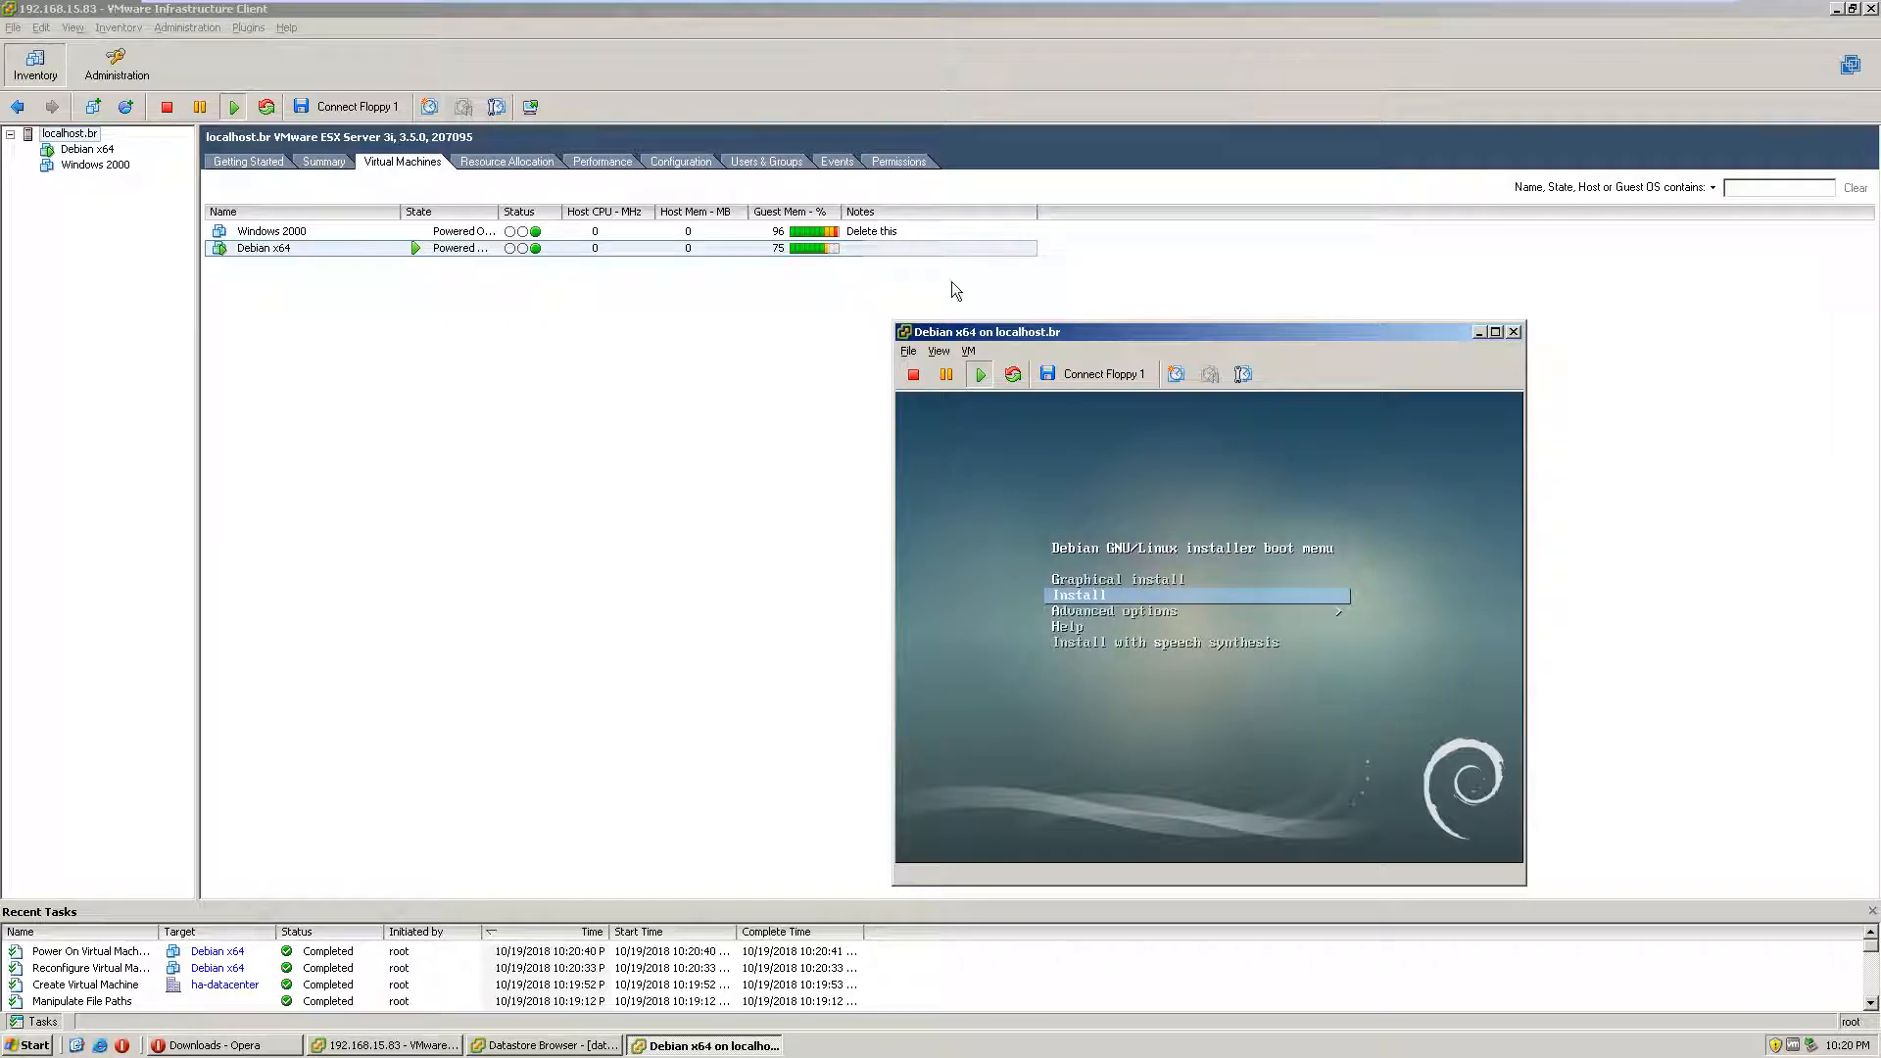
{"action": "left_click_drag", "start_coordinate": [1103, 331], "coordinate": [1160, 289]}
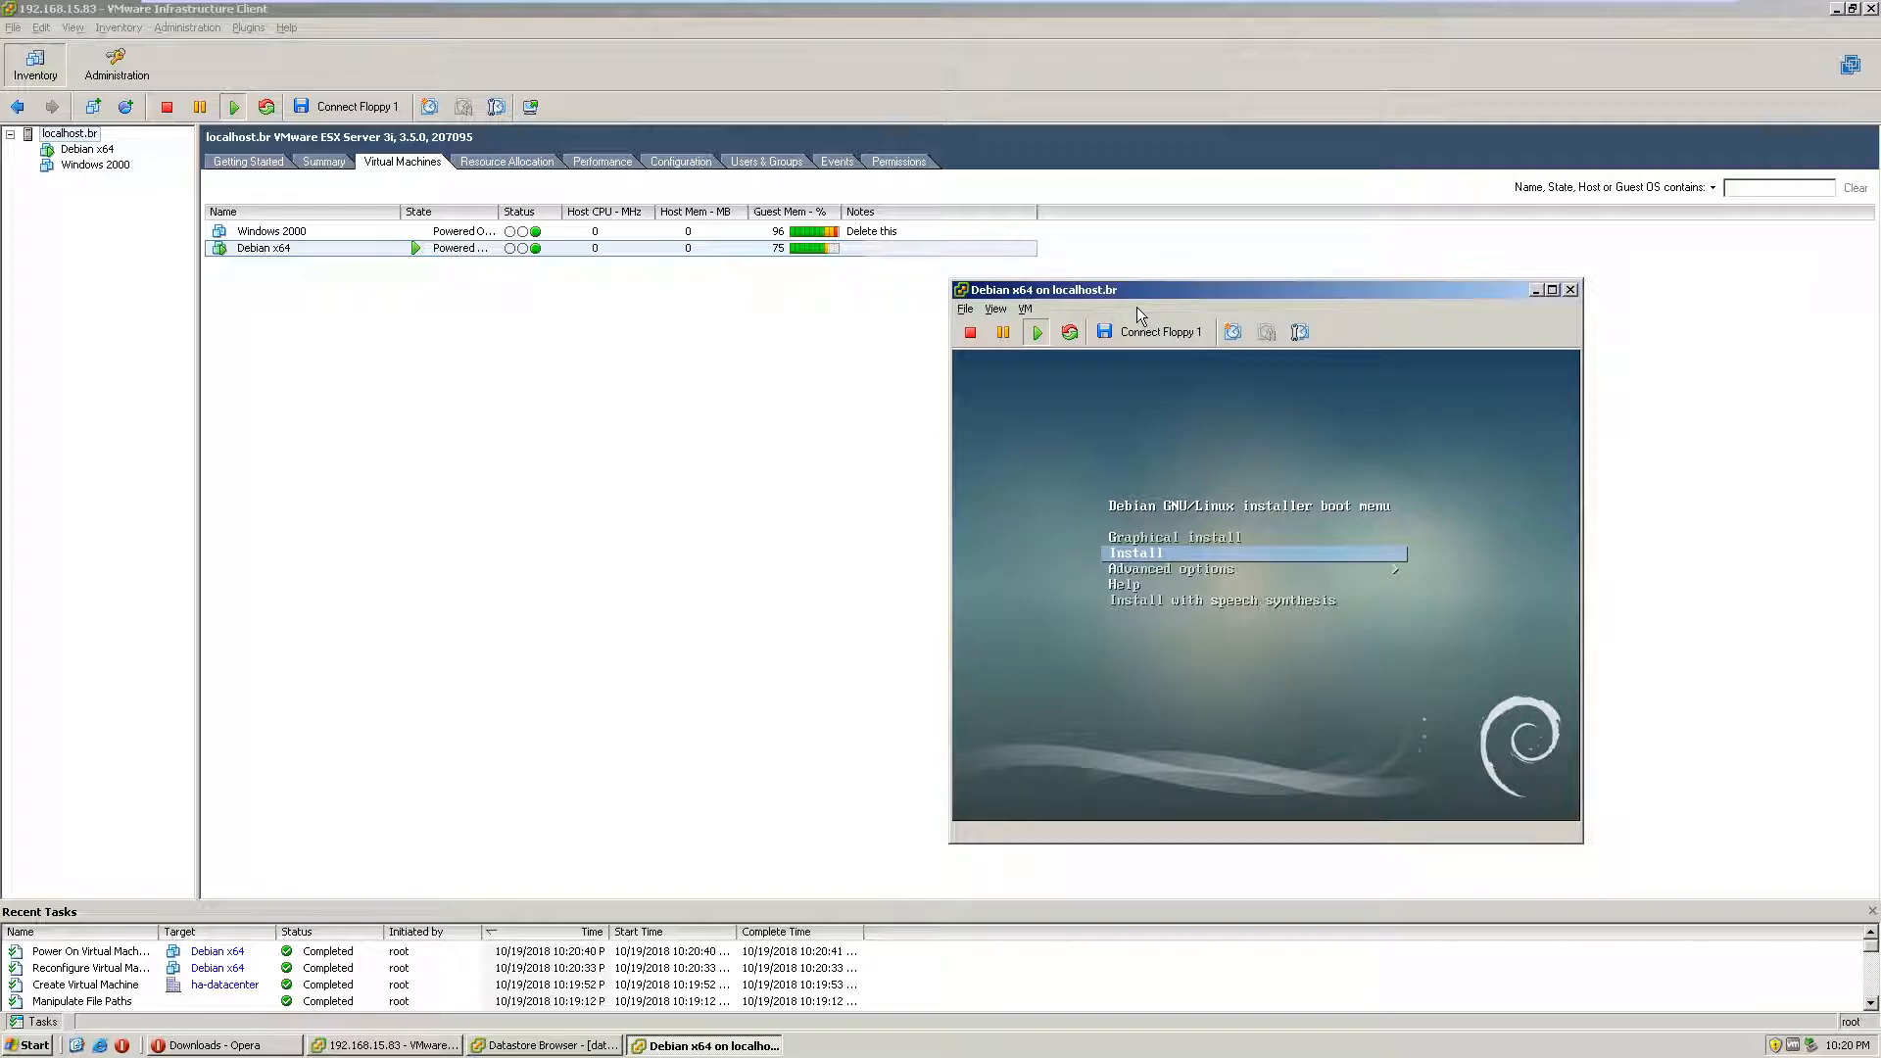
Step: Open Debian x64's summary and examine its general details and resource usage
{"action": "double_click", "coordinate": [587, 249]}
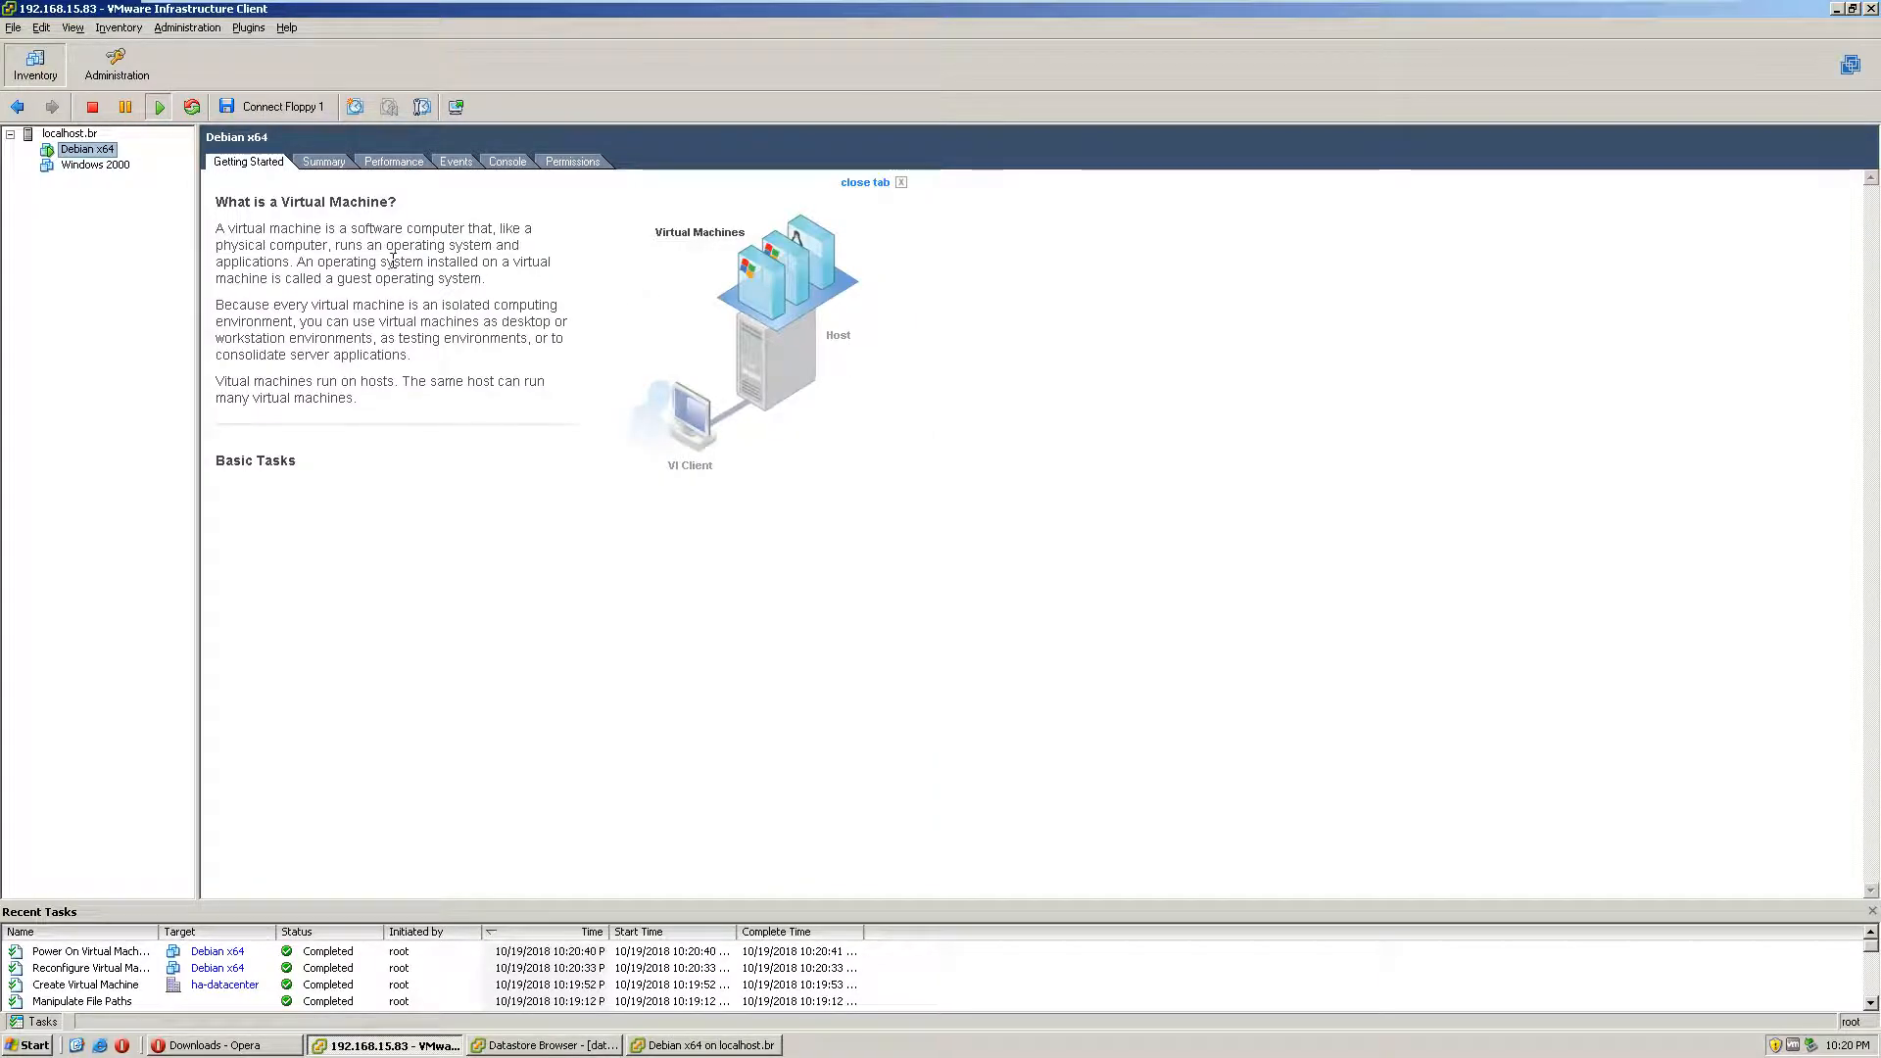
{"action": "left_click", "coordinate": [88, 150]}
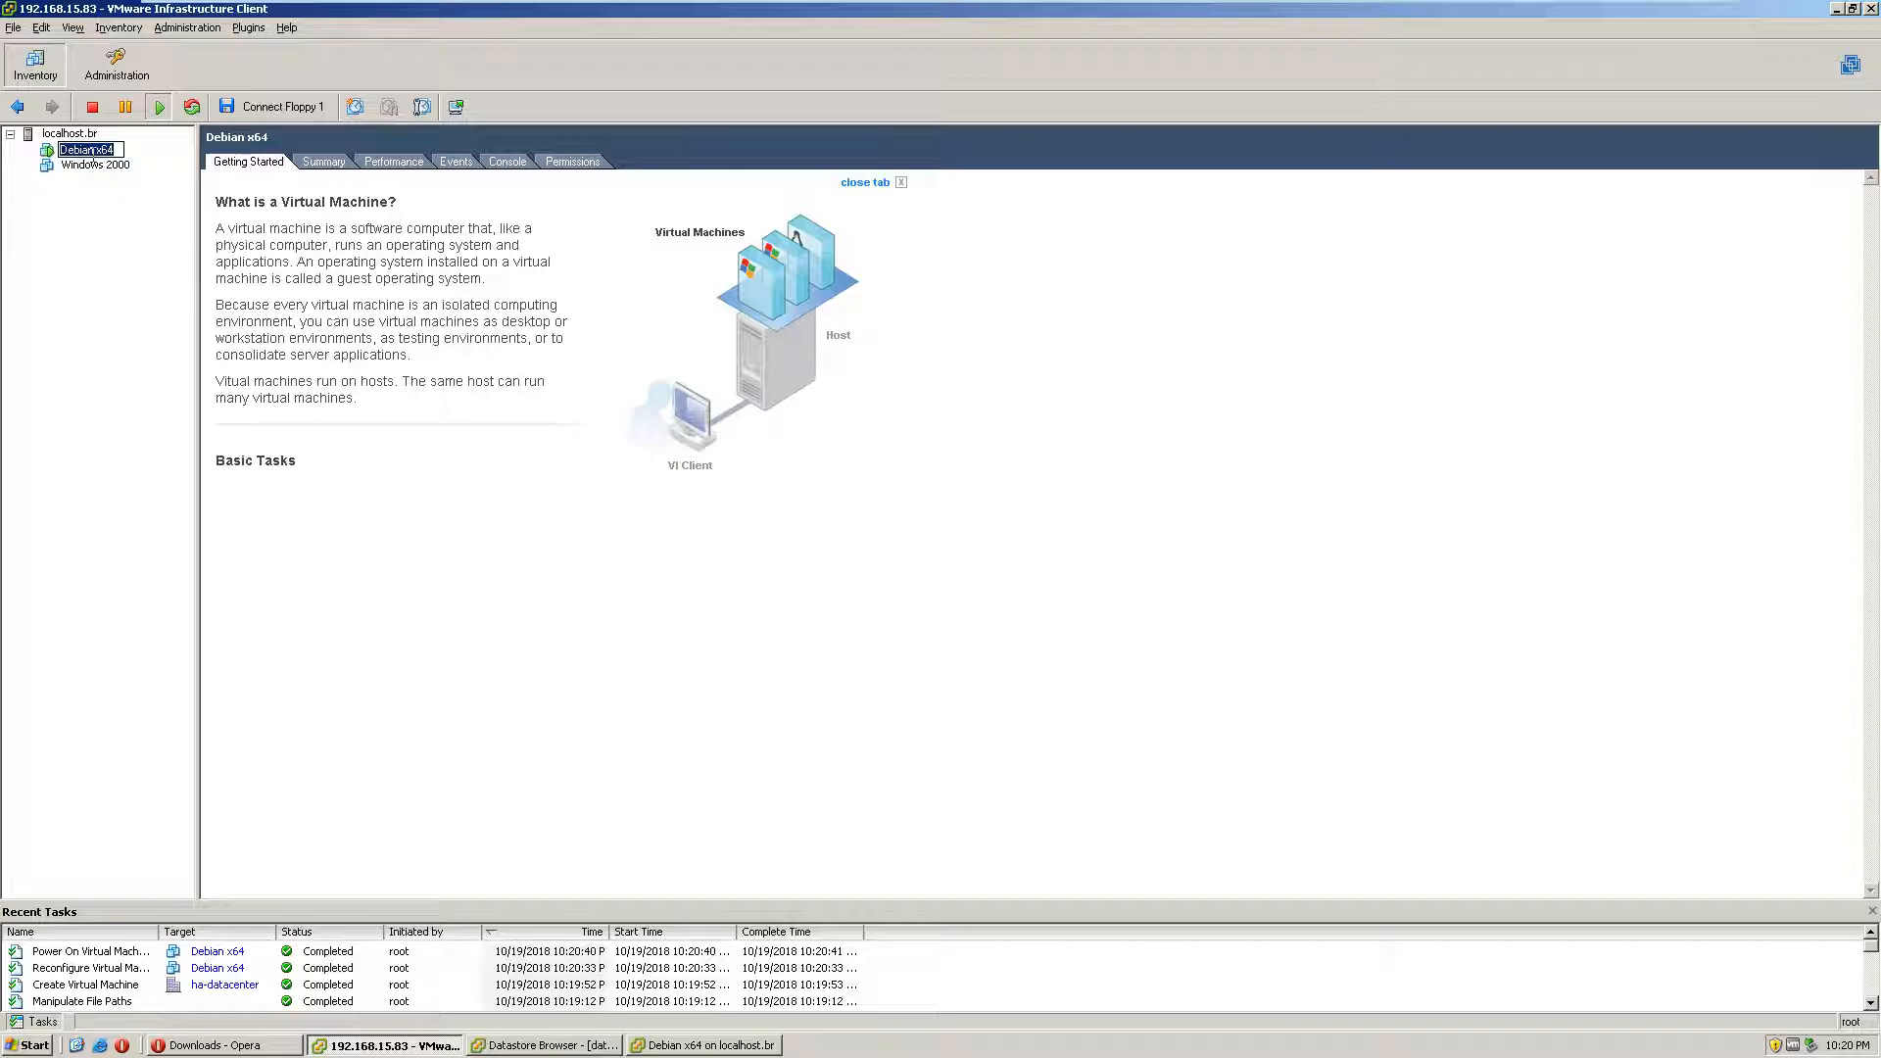
{"action": "left_click", "coordinate": [319, 165]}
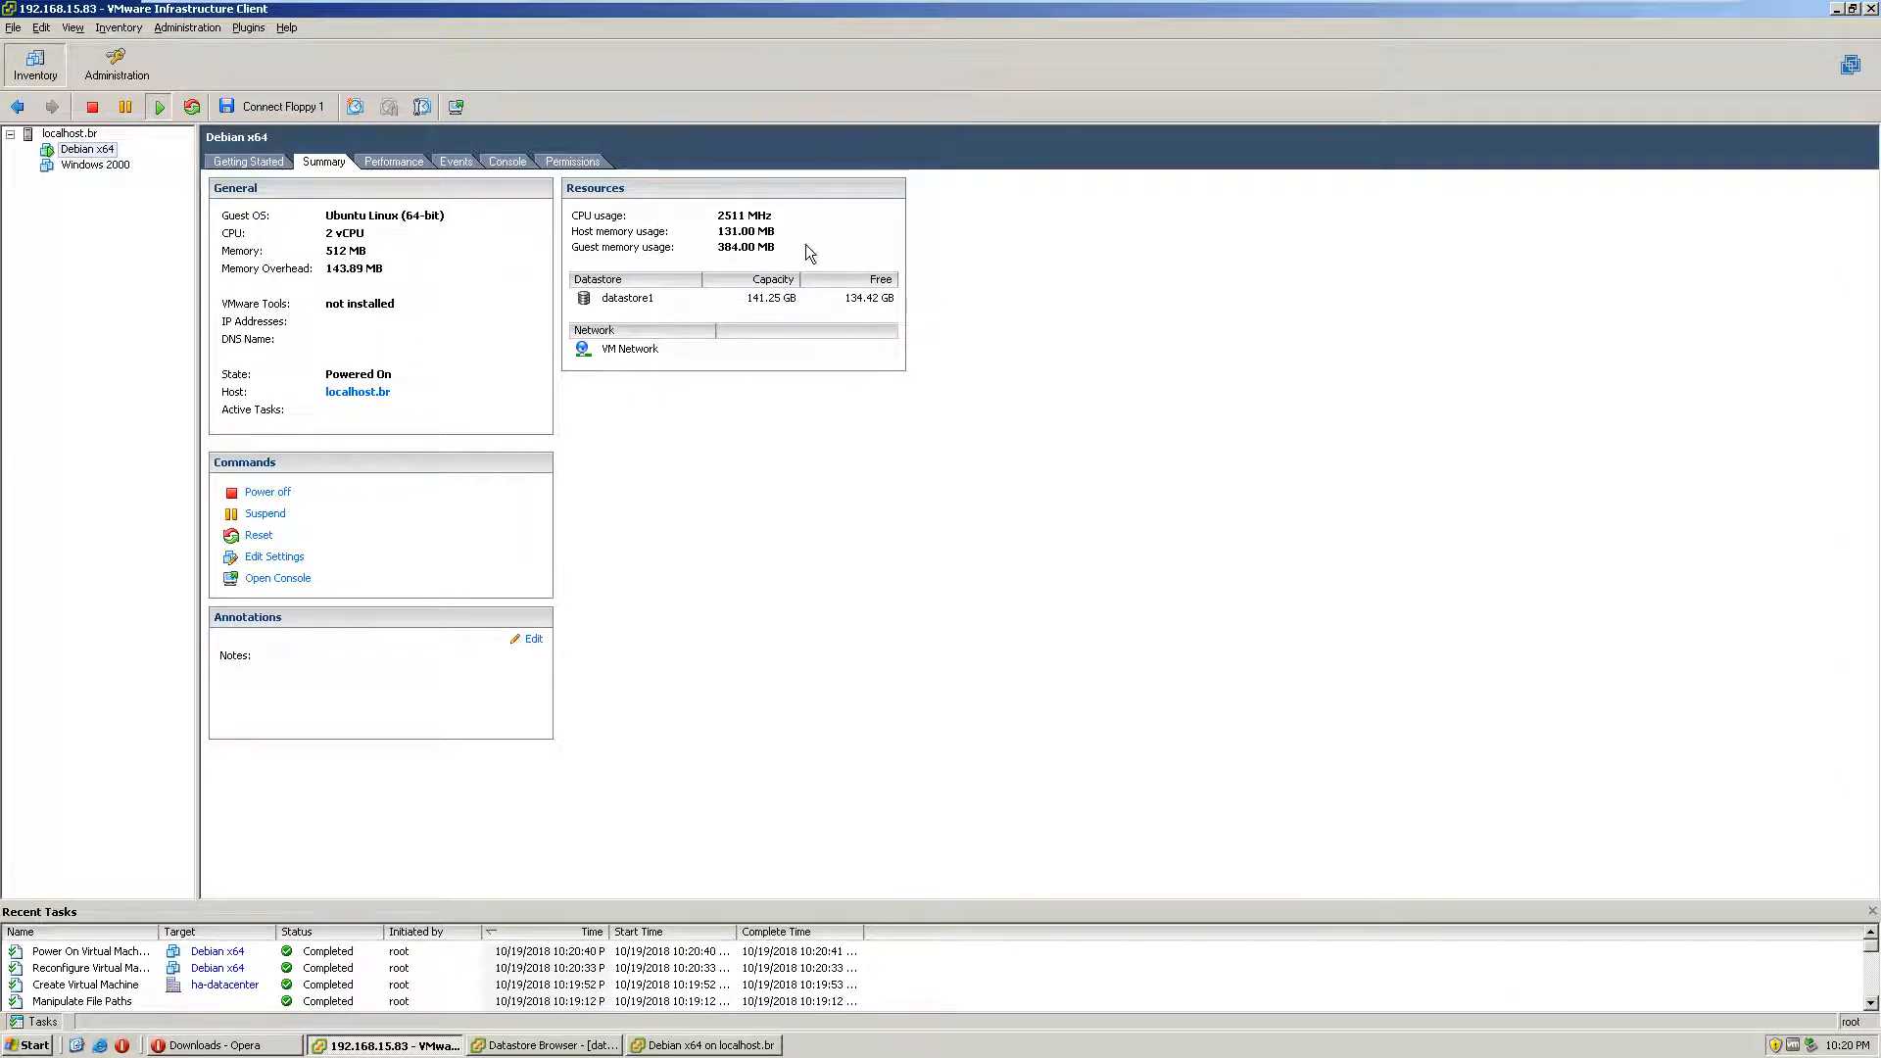
{"action": "left_click", "coordinate": [669, 1046]}
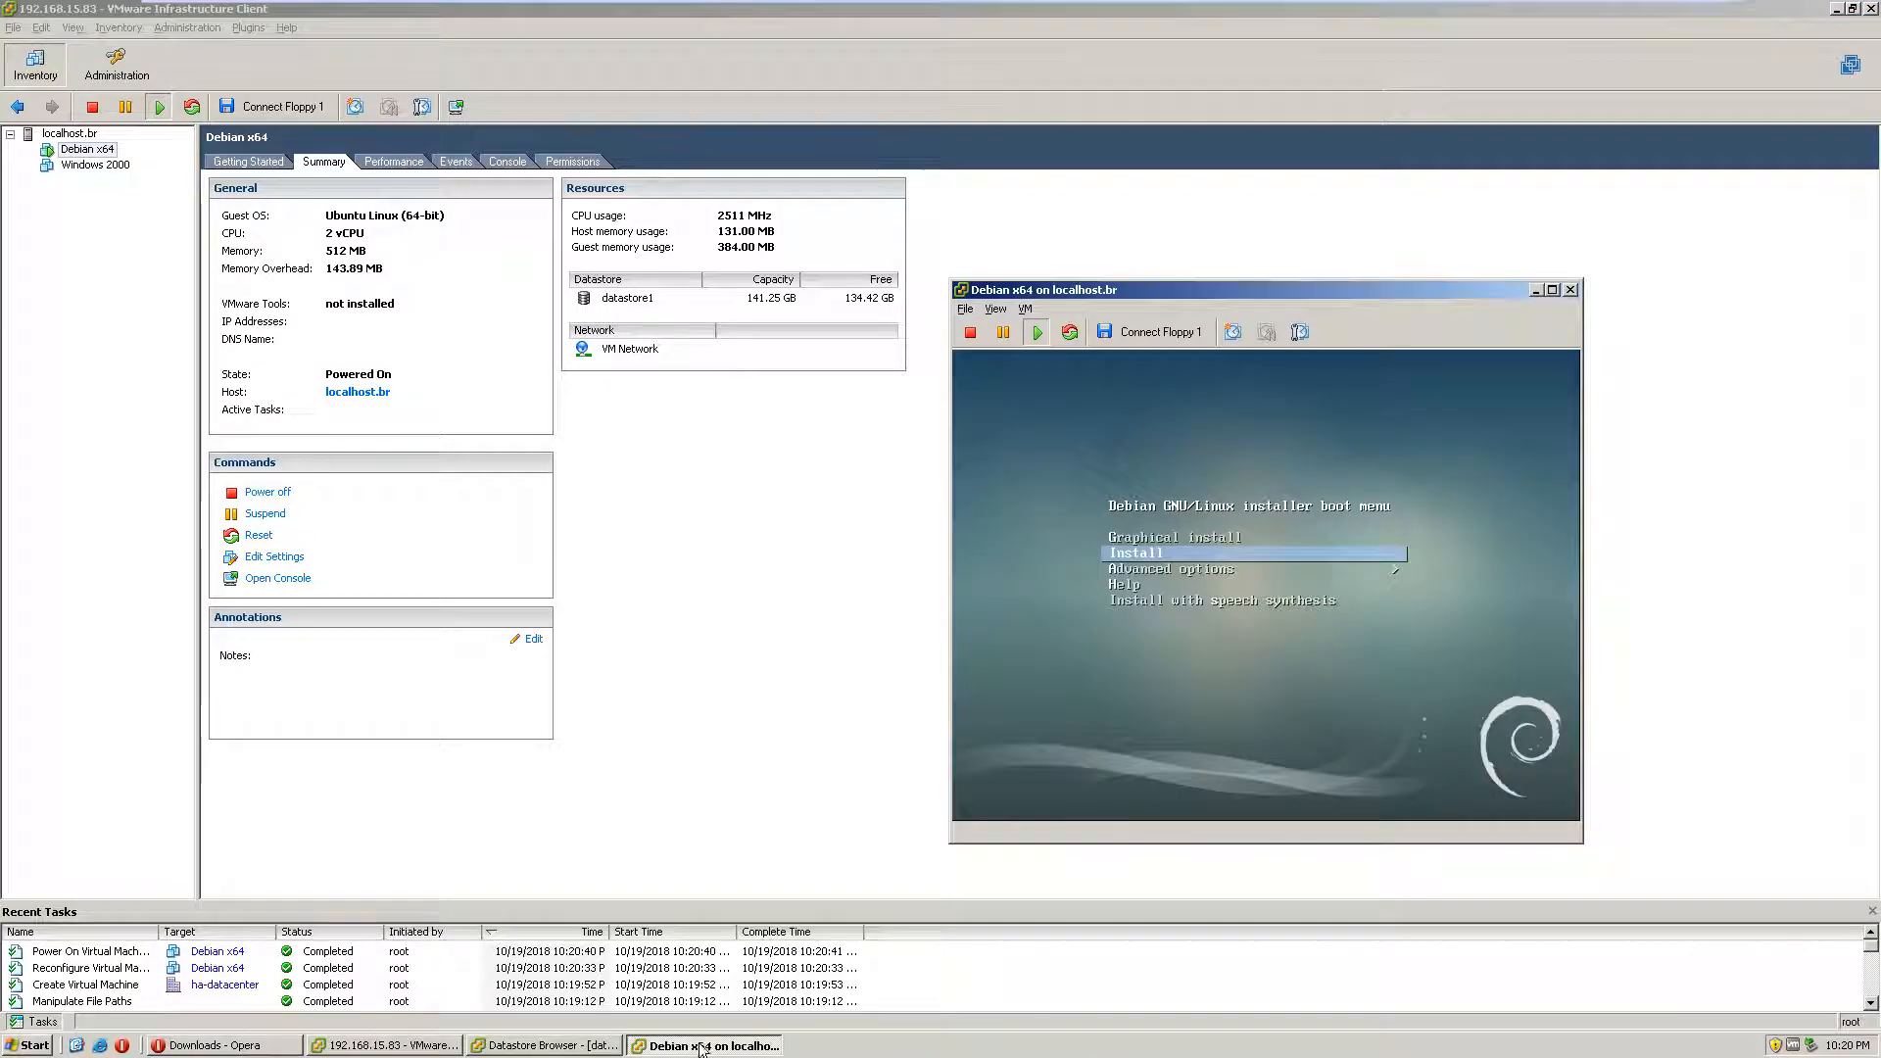
{"action": "left_click", "coordinate": [709, 243]}
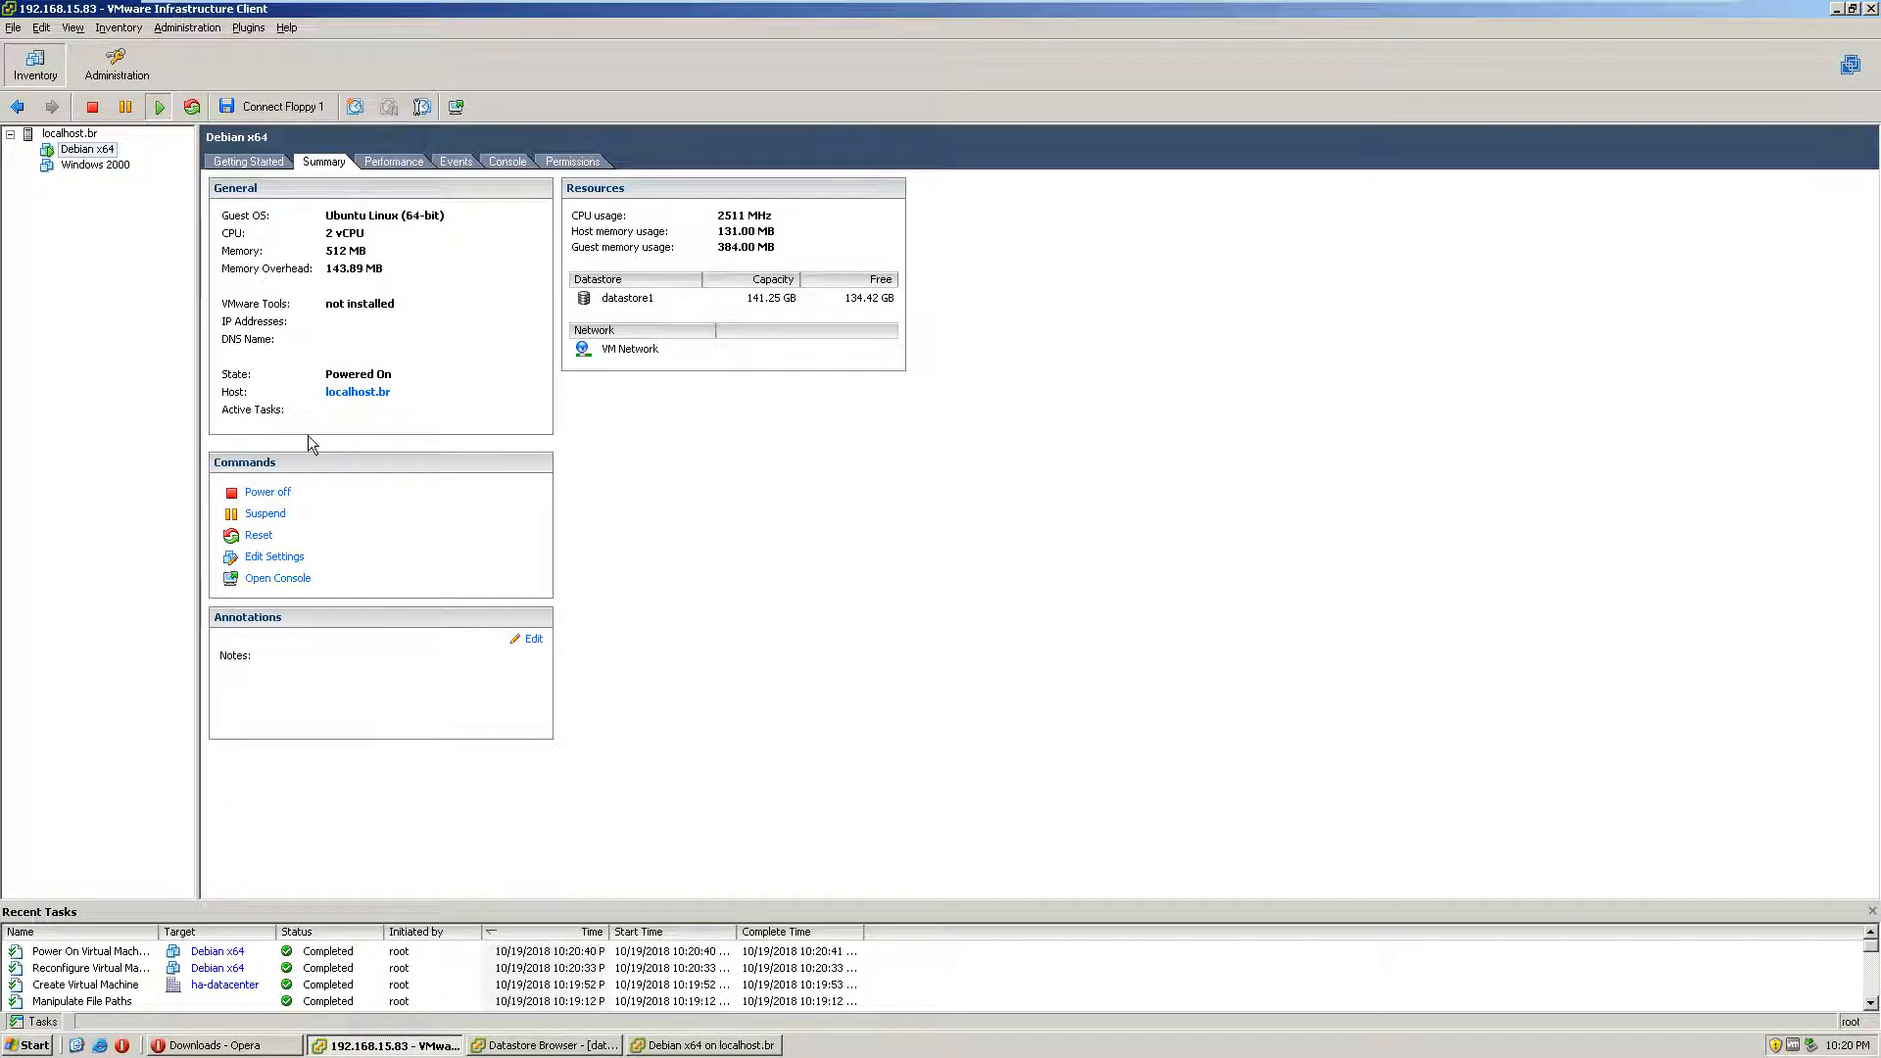
Step: Examine Debian x64's performance chart and remote console event, and sort its events by description
{"action": "left_click", "coordinate": [387, 161]}
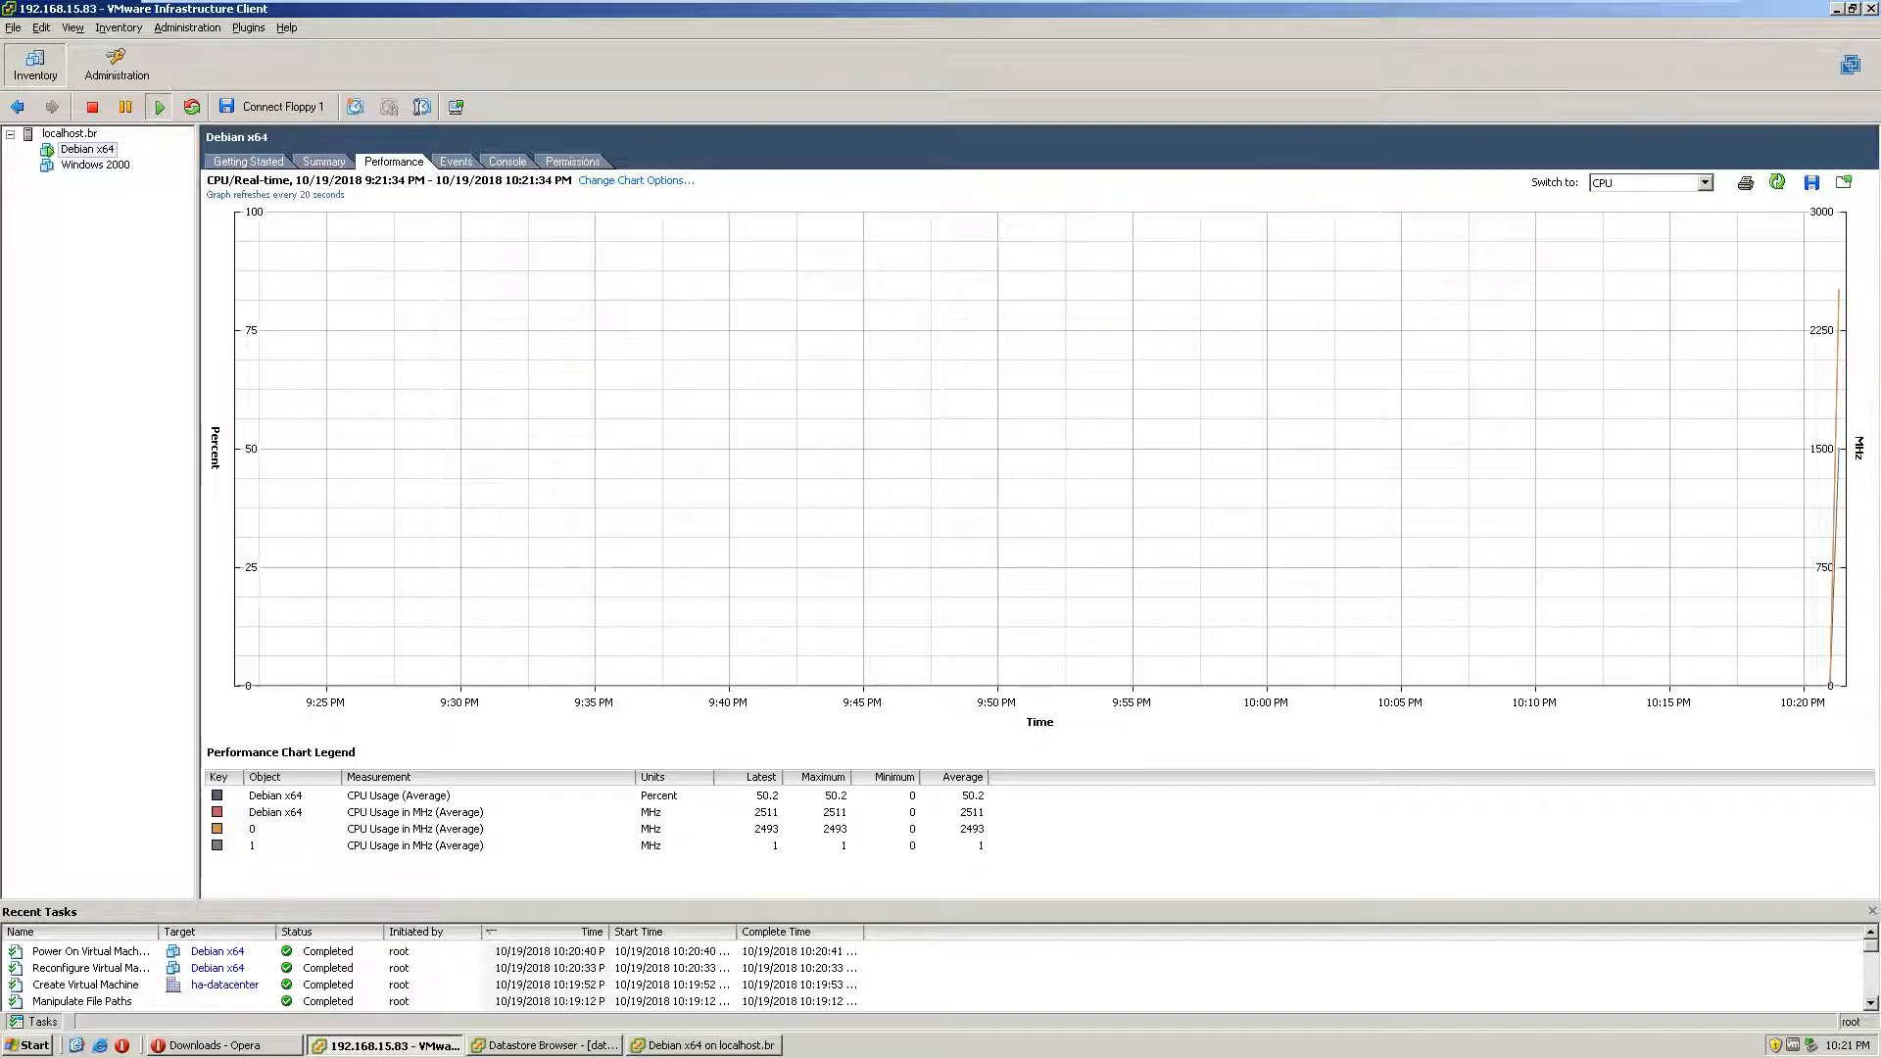
{"action": "left_click", "coordinate": [472, 164]}
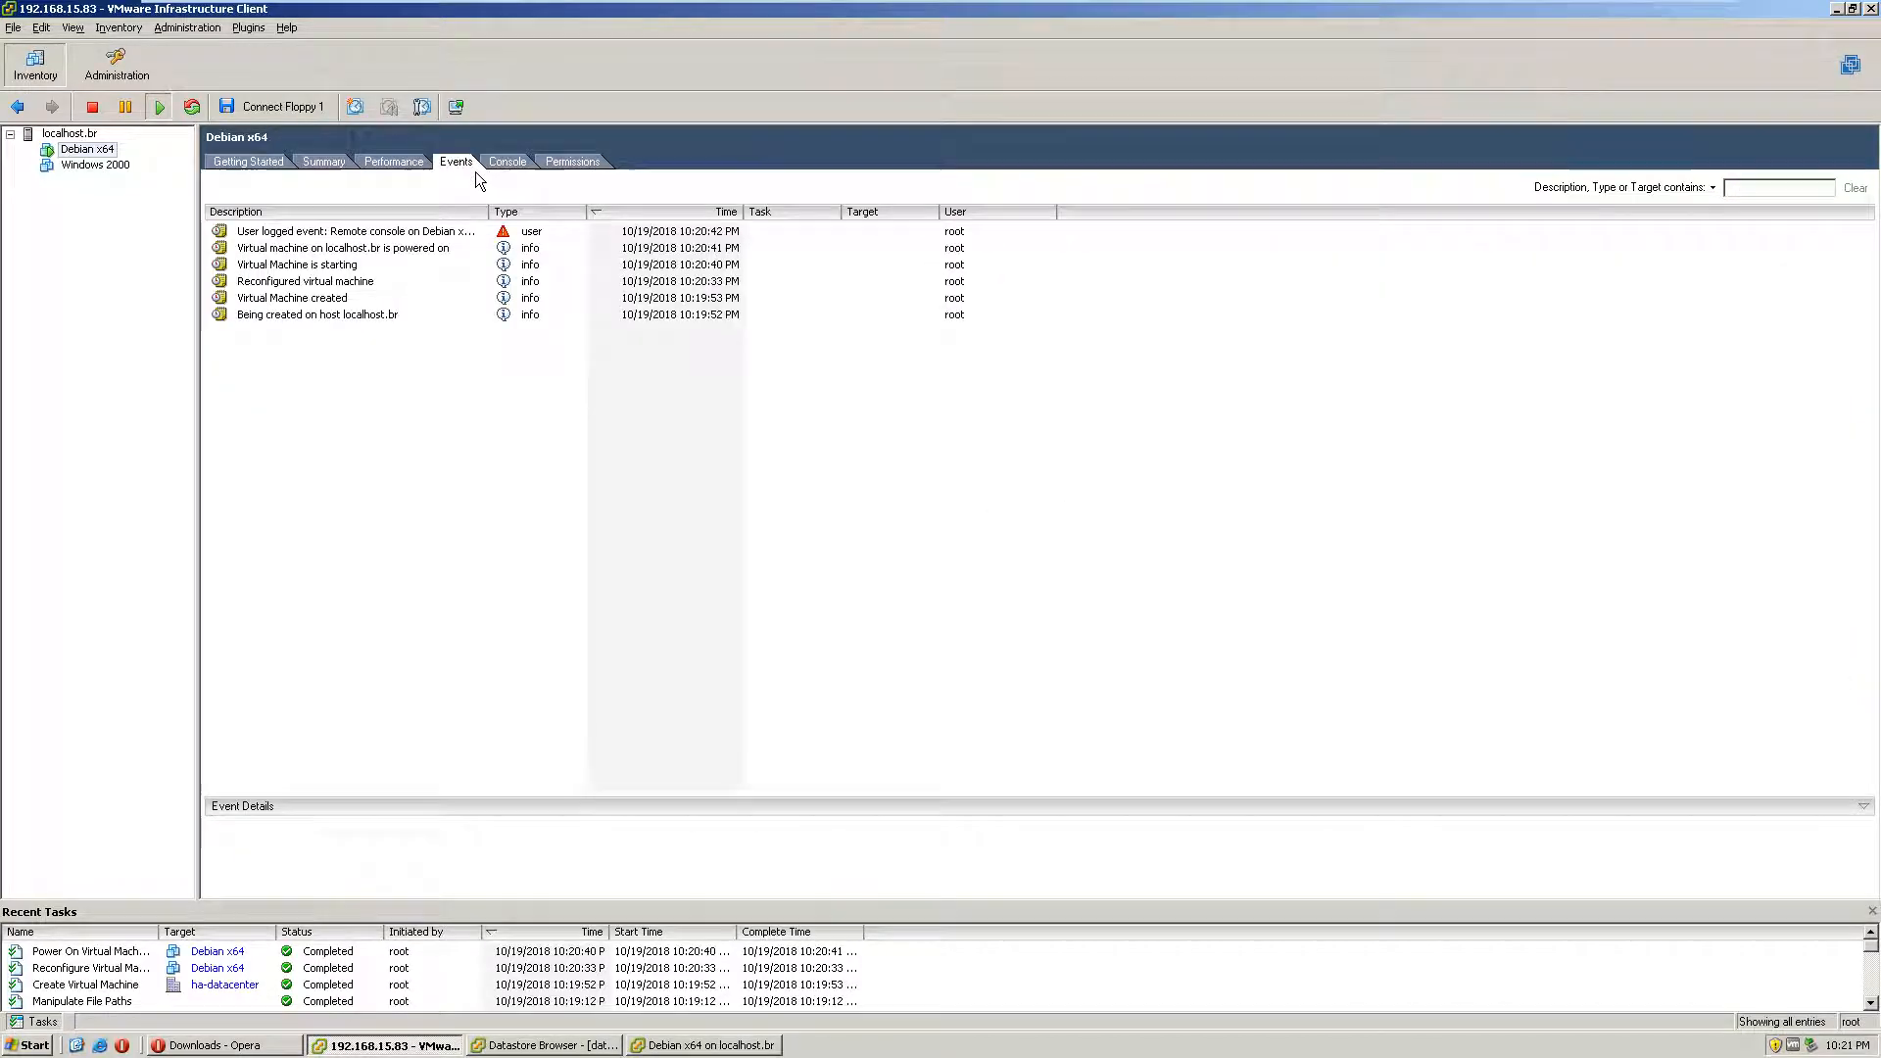
{"action": "left_click", "coordinate": [377, 239]}
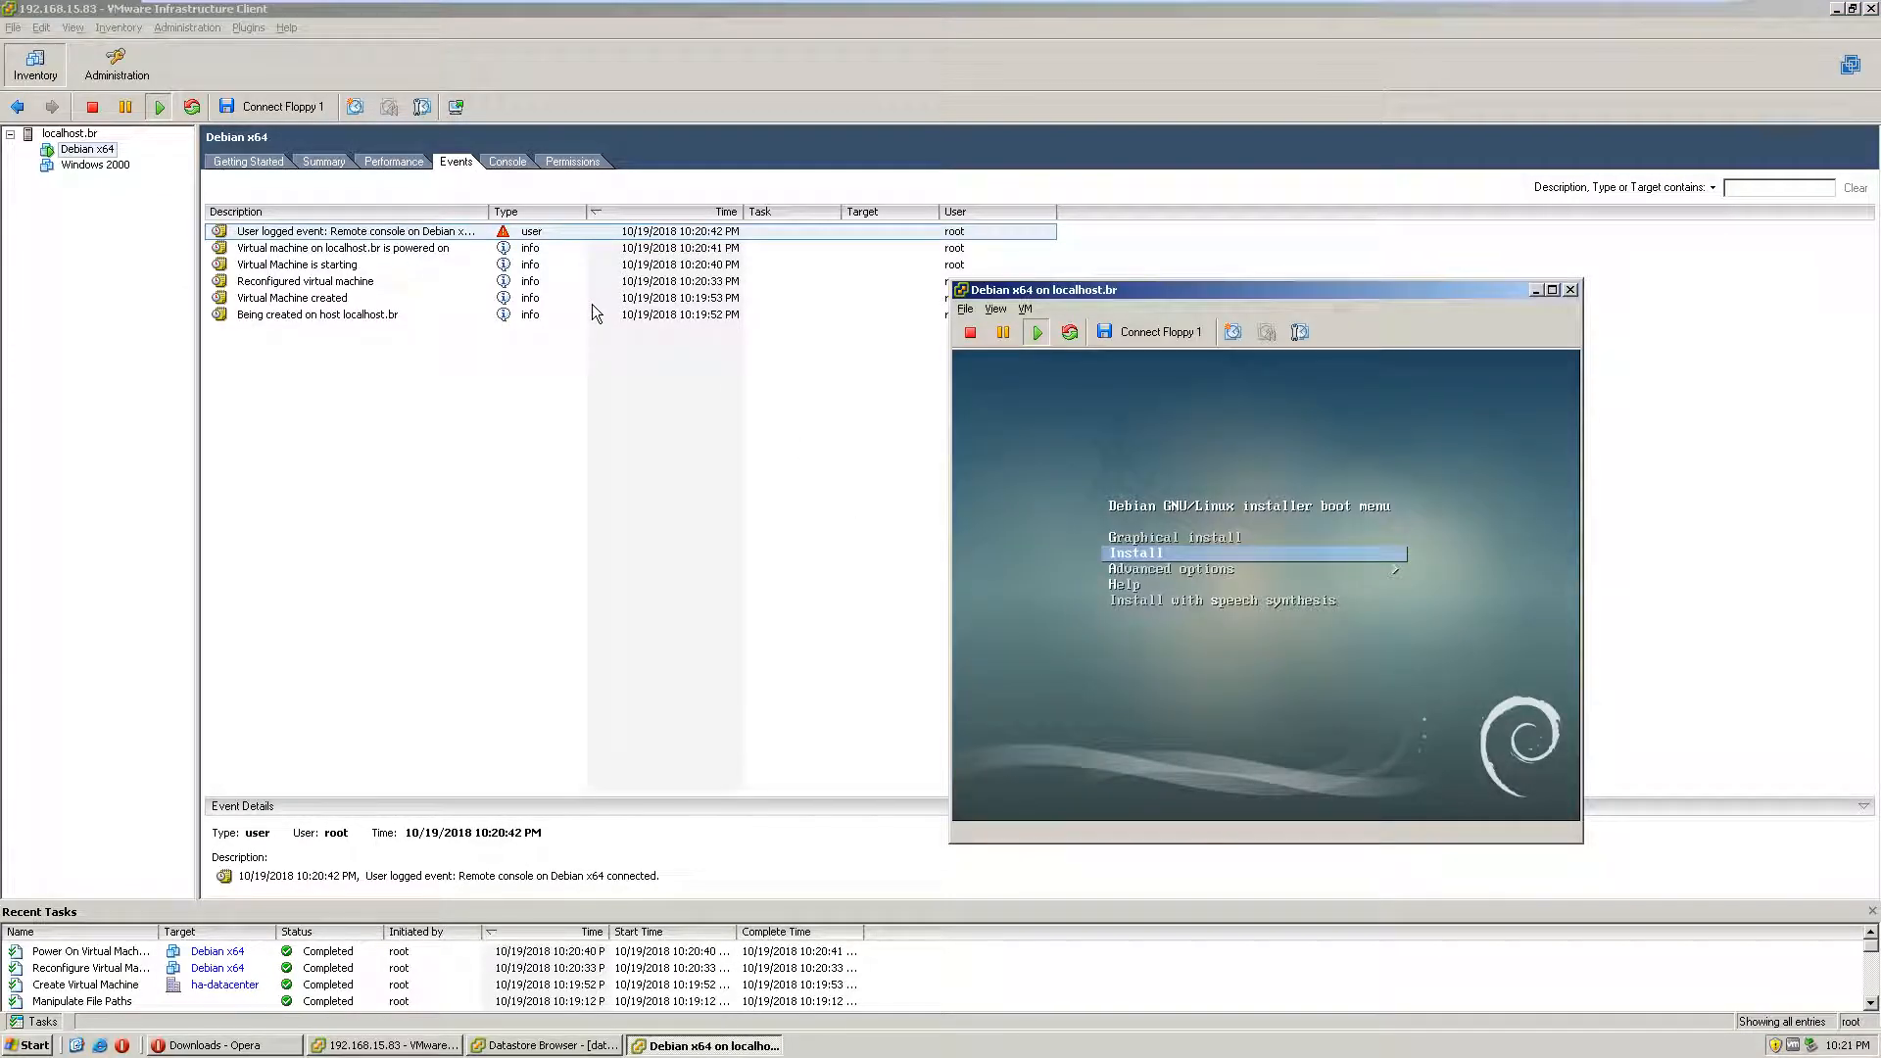
{"action": "left_click", "coordinate": [382, 212]}
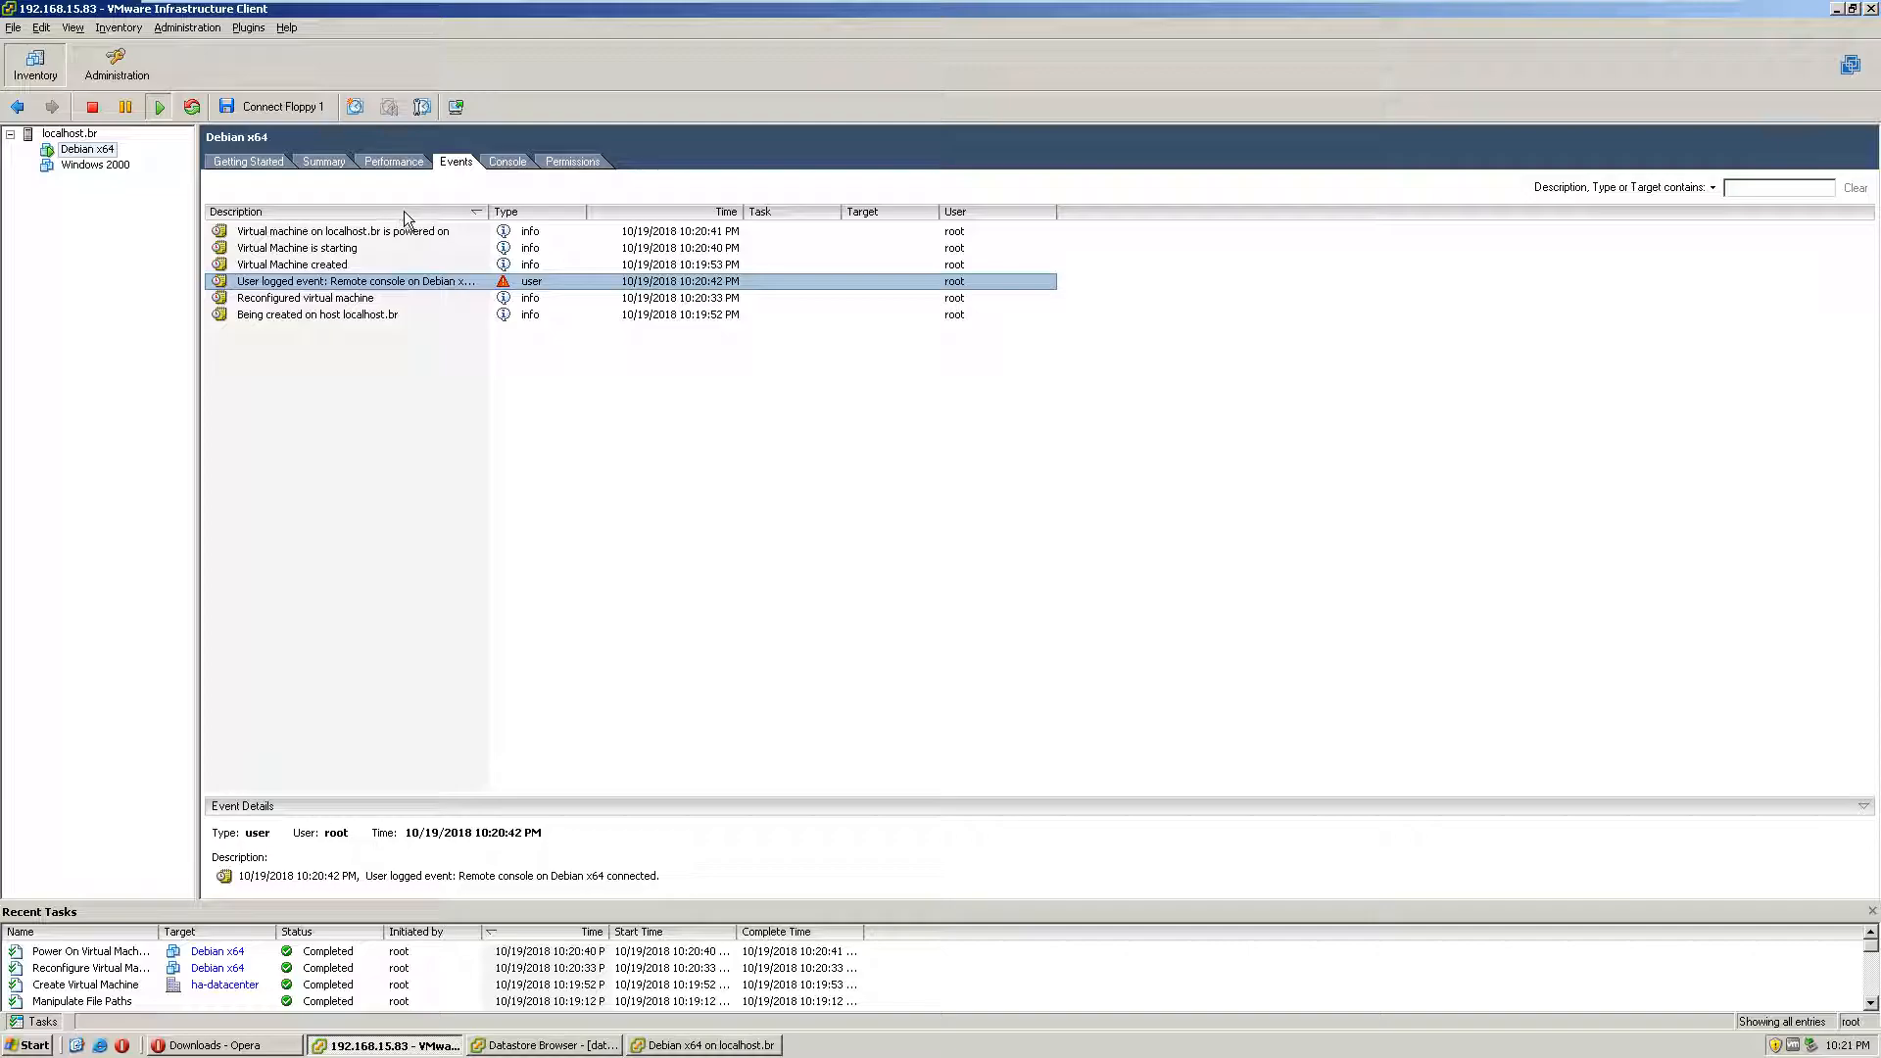
Step: Compare Debian x64's embedded console with the boot menu in its separate console window
{"action": "left_click", "coordinate": [509, 162]}
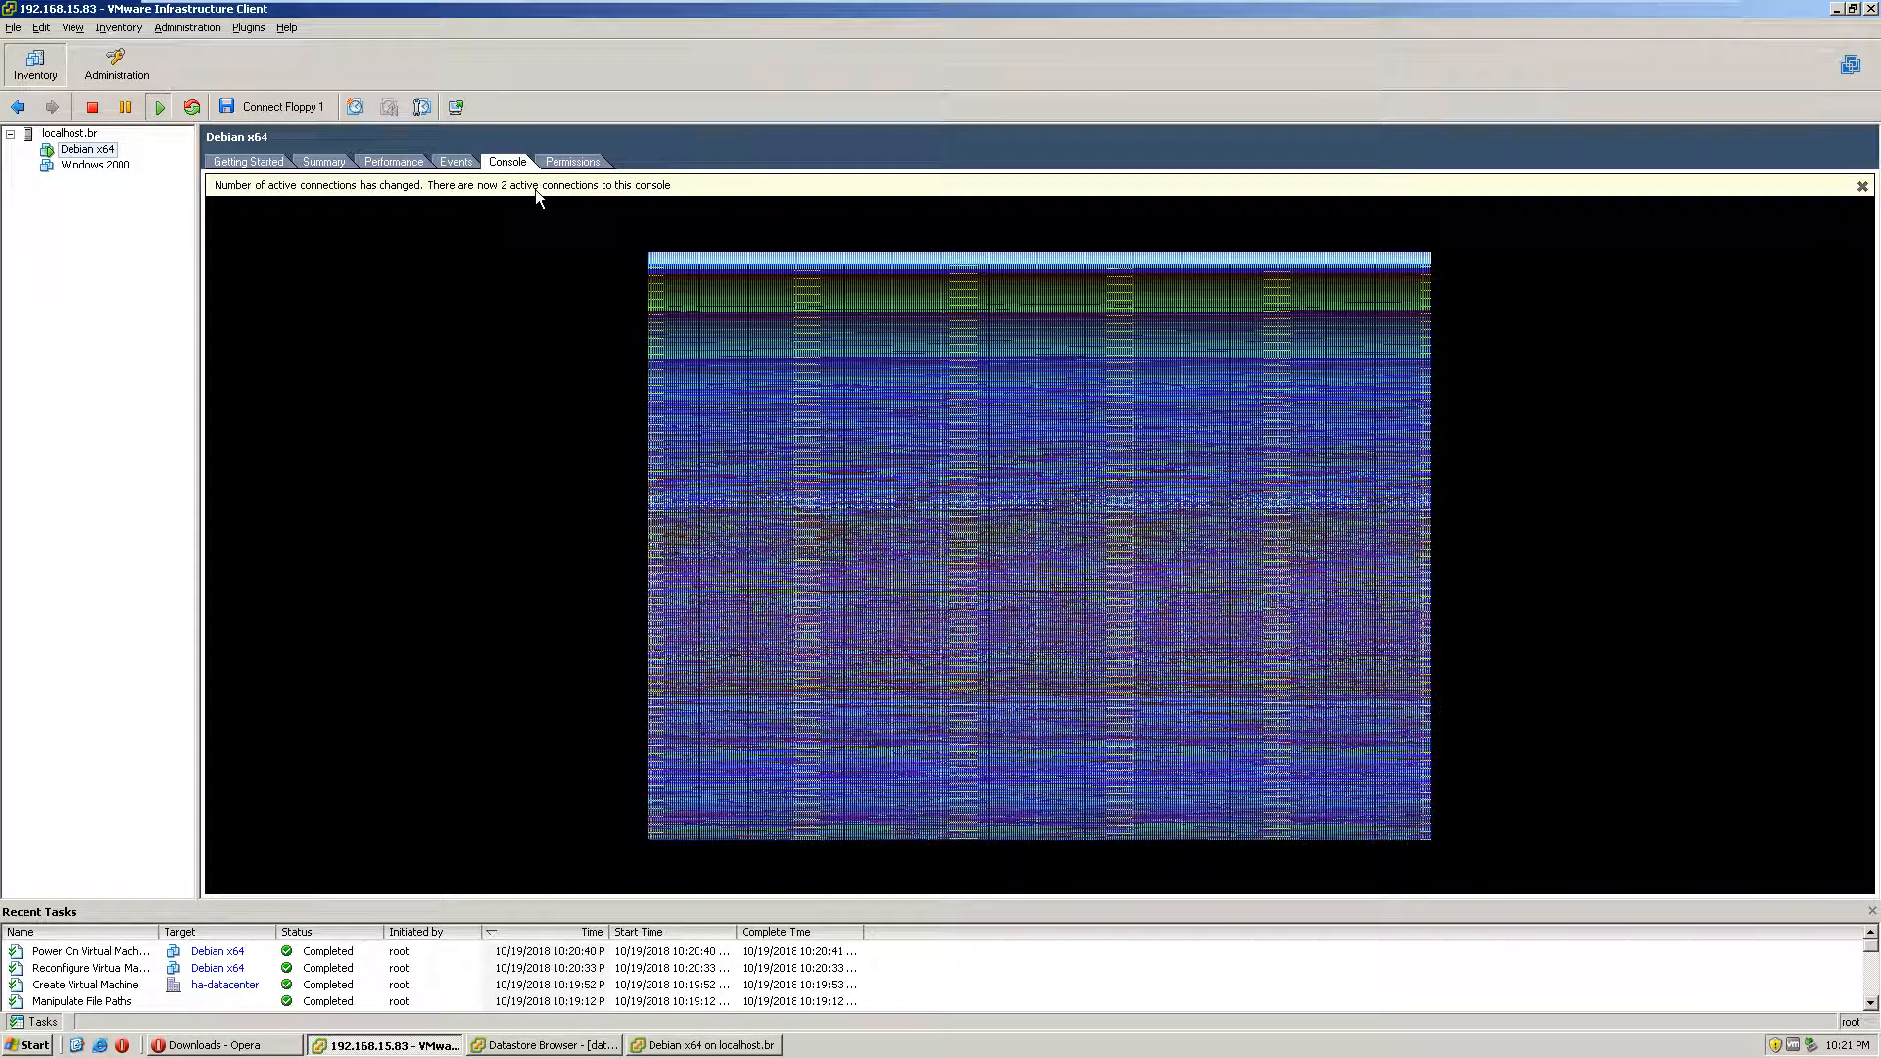
{"action": "left_click", "coordinate": [763, 1046]}
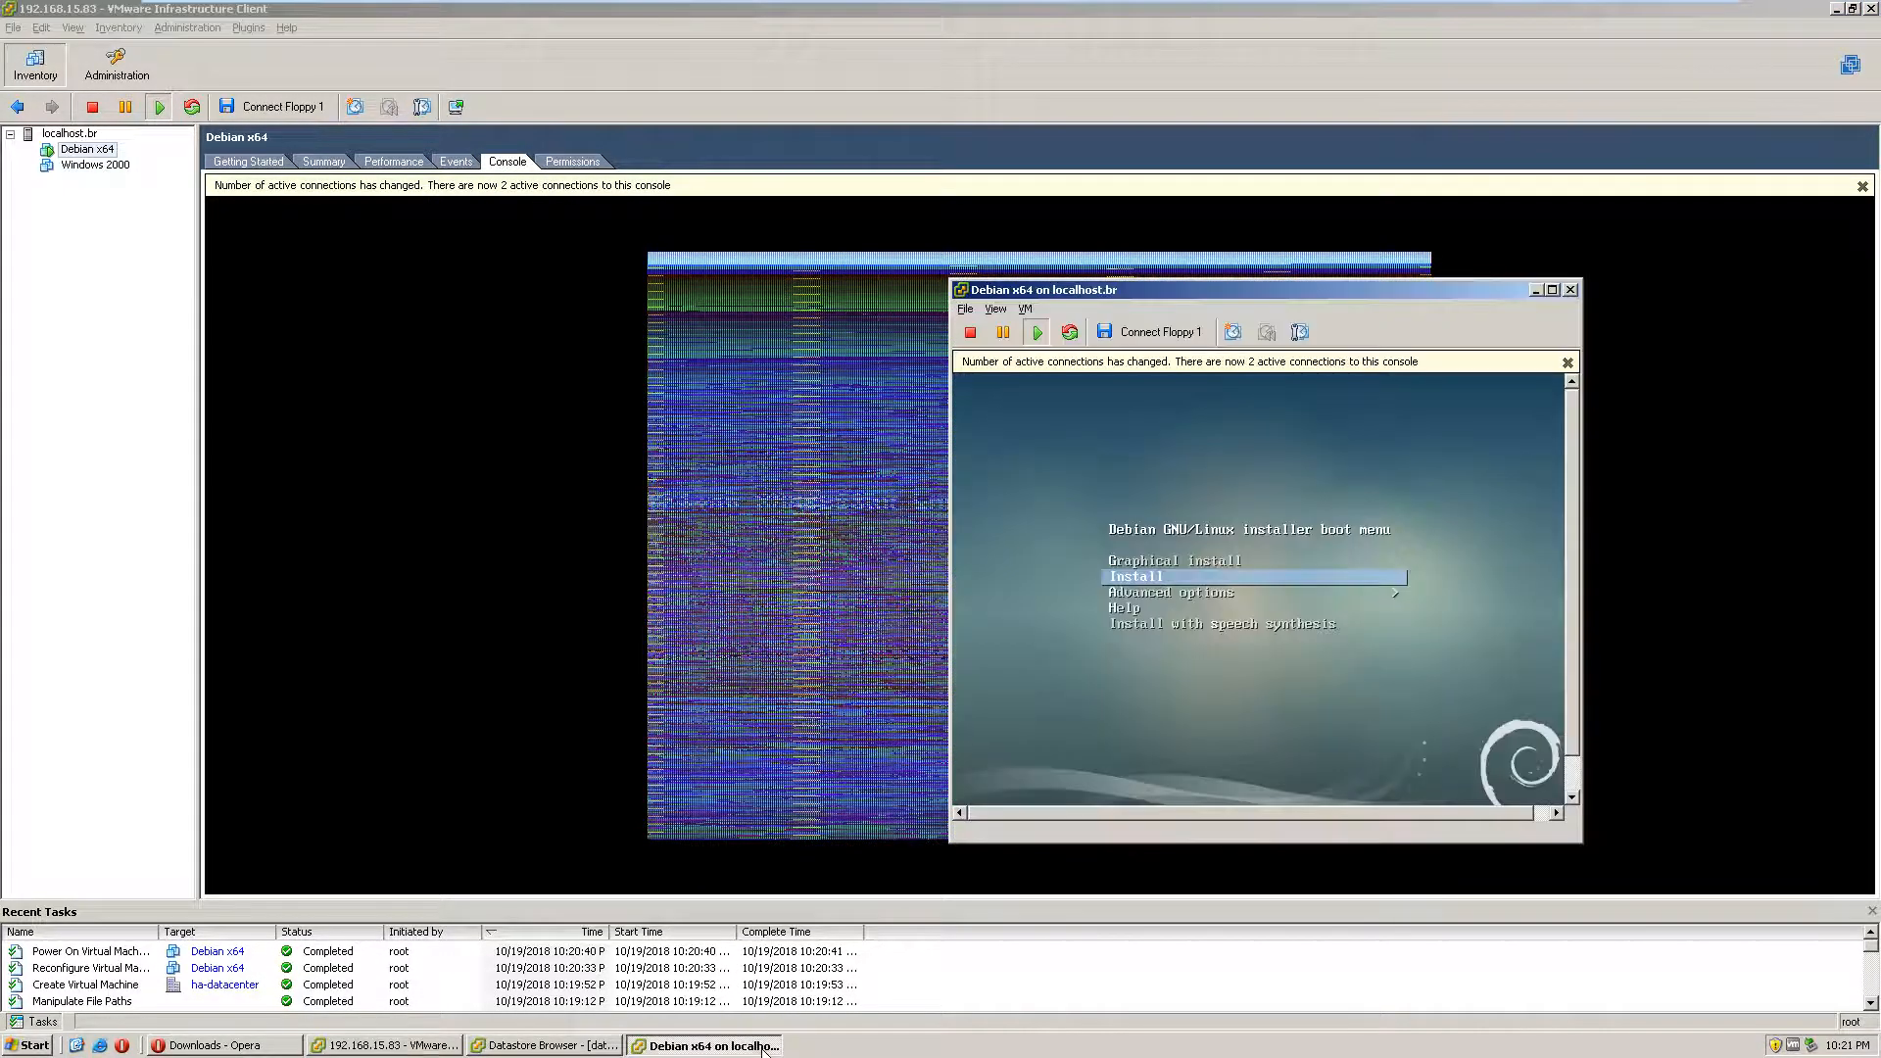
{"action": "left_click", "coordinate": [1204, 557]}
{"action": "key", "text": "ctrl+alt"}
{"action": "left_click", "coordinate": [572, 161]}
{"action": "left_click", "coordinate": [510, 162]}
{"action": "left_click", "coordinate": [567, 161]}
{"action": "left_click", "coordinate": [507, 162]}
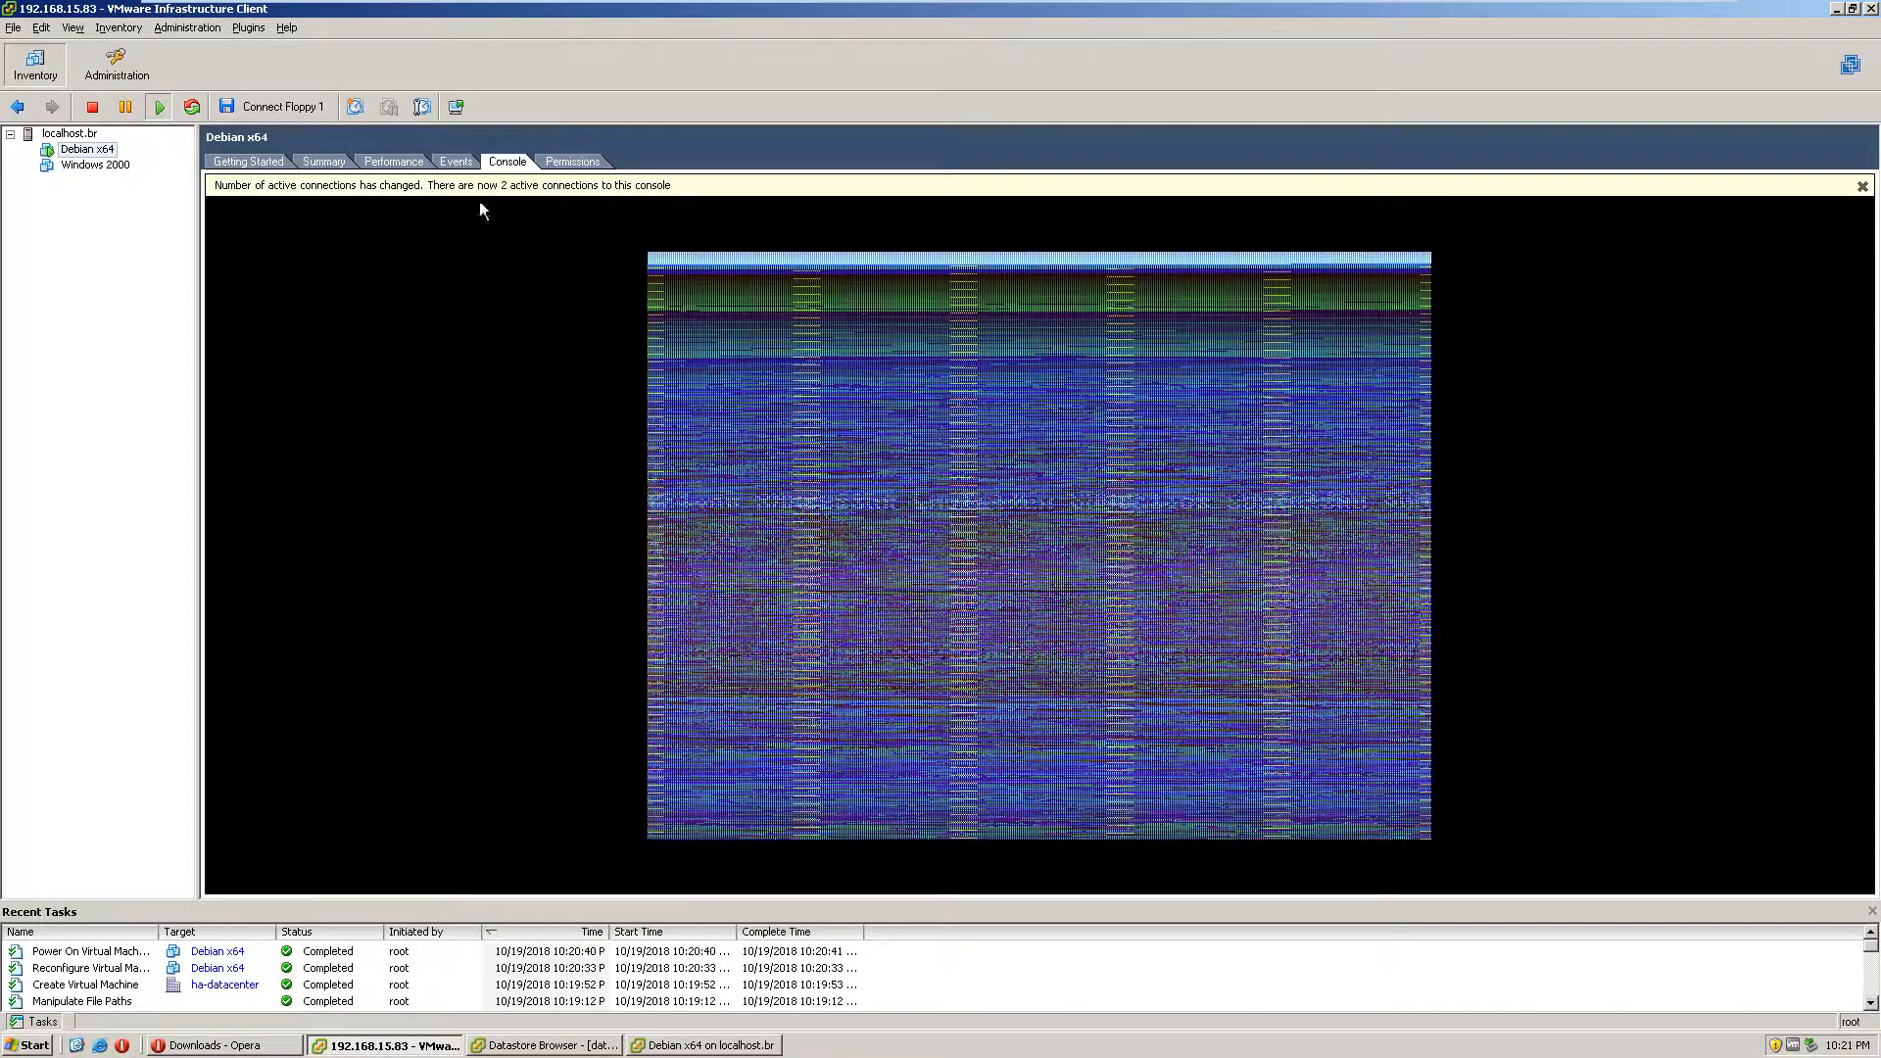
Step: Look through Debian x64's getting started, summary, performance, events, console and permissions views
{"action": "left_click", "coordinate": [394, 161]}
{"action": "left_click", "coordinate": [506, 162]}
{"action": "left_click", "coordinate": [572, 162]}
{"action": "left_click", "coordinate": [394, 162]}
{"action": "left_click", "coordinate": [323, 162]}
{"action": "left_click", "coordinate": [251, 162]}
{"action": "left_click", "coordinate": [330, 163]}
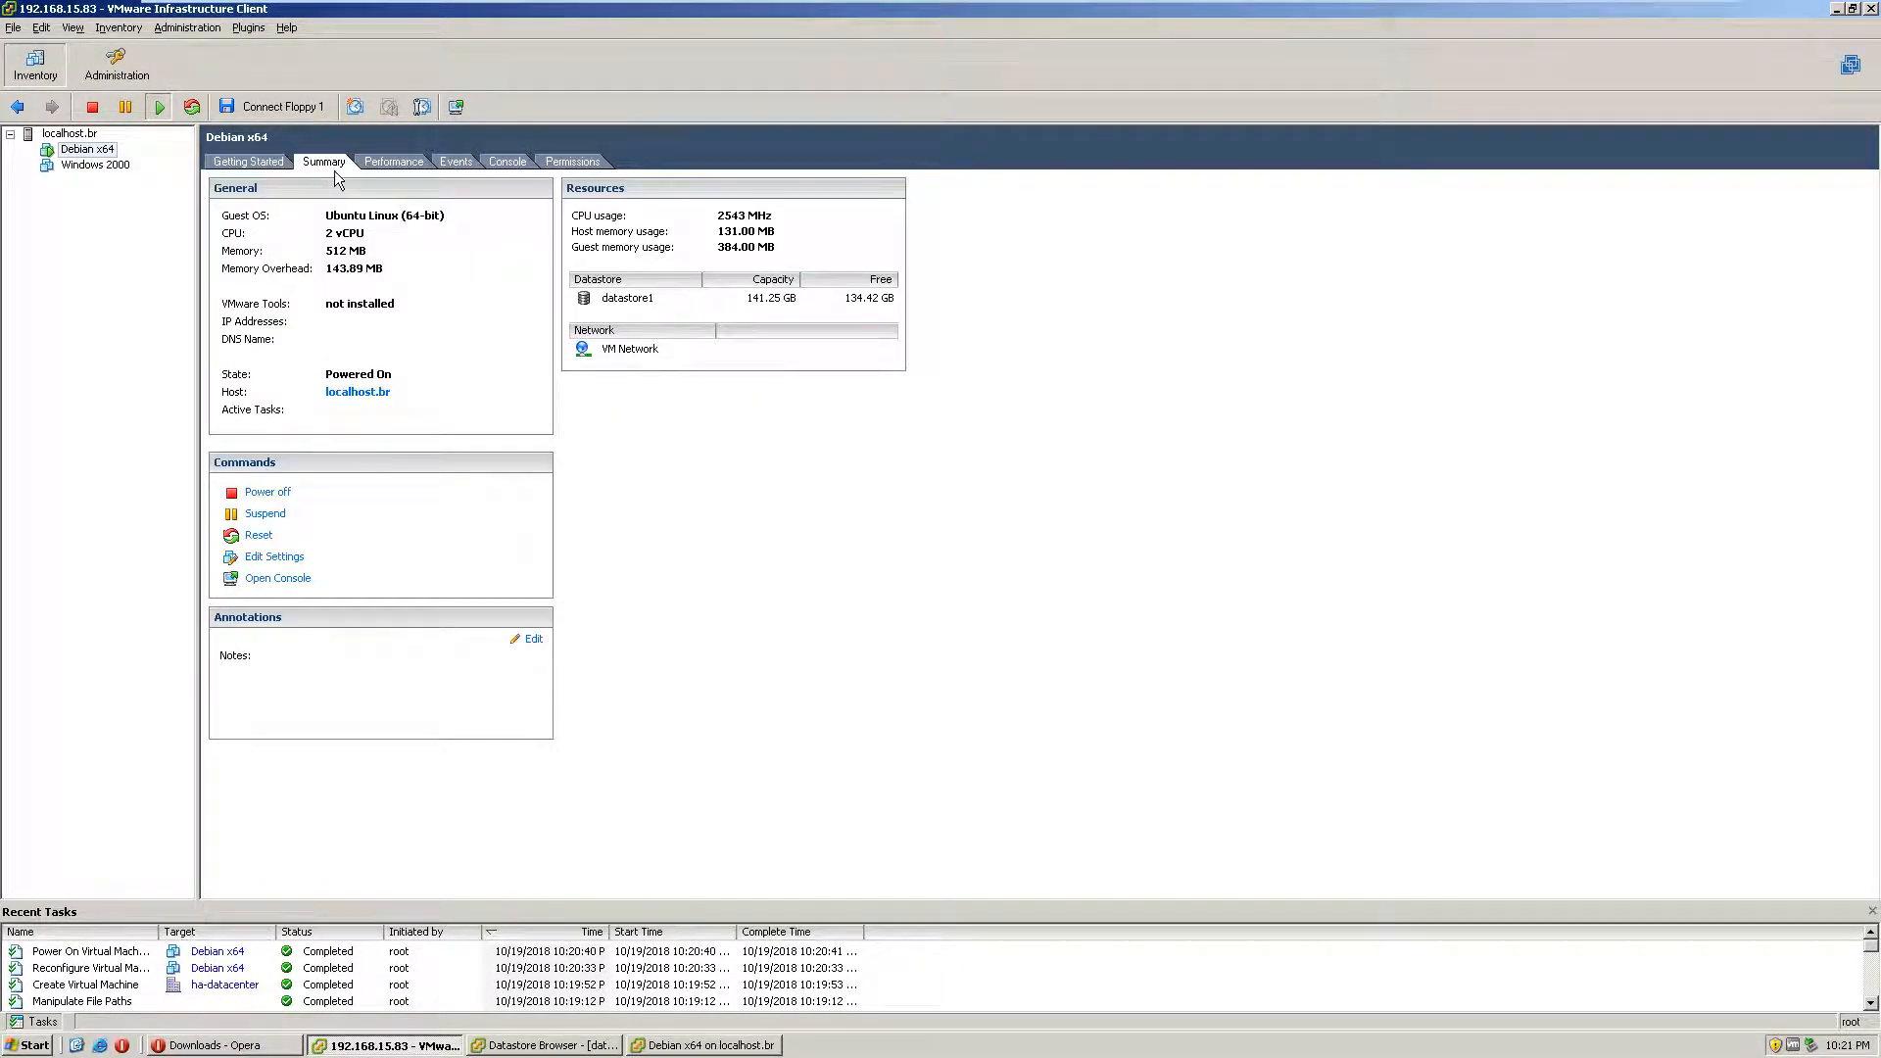
{"action": "left_click", "coordinate": [292, 163]}
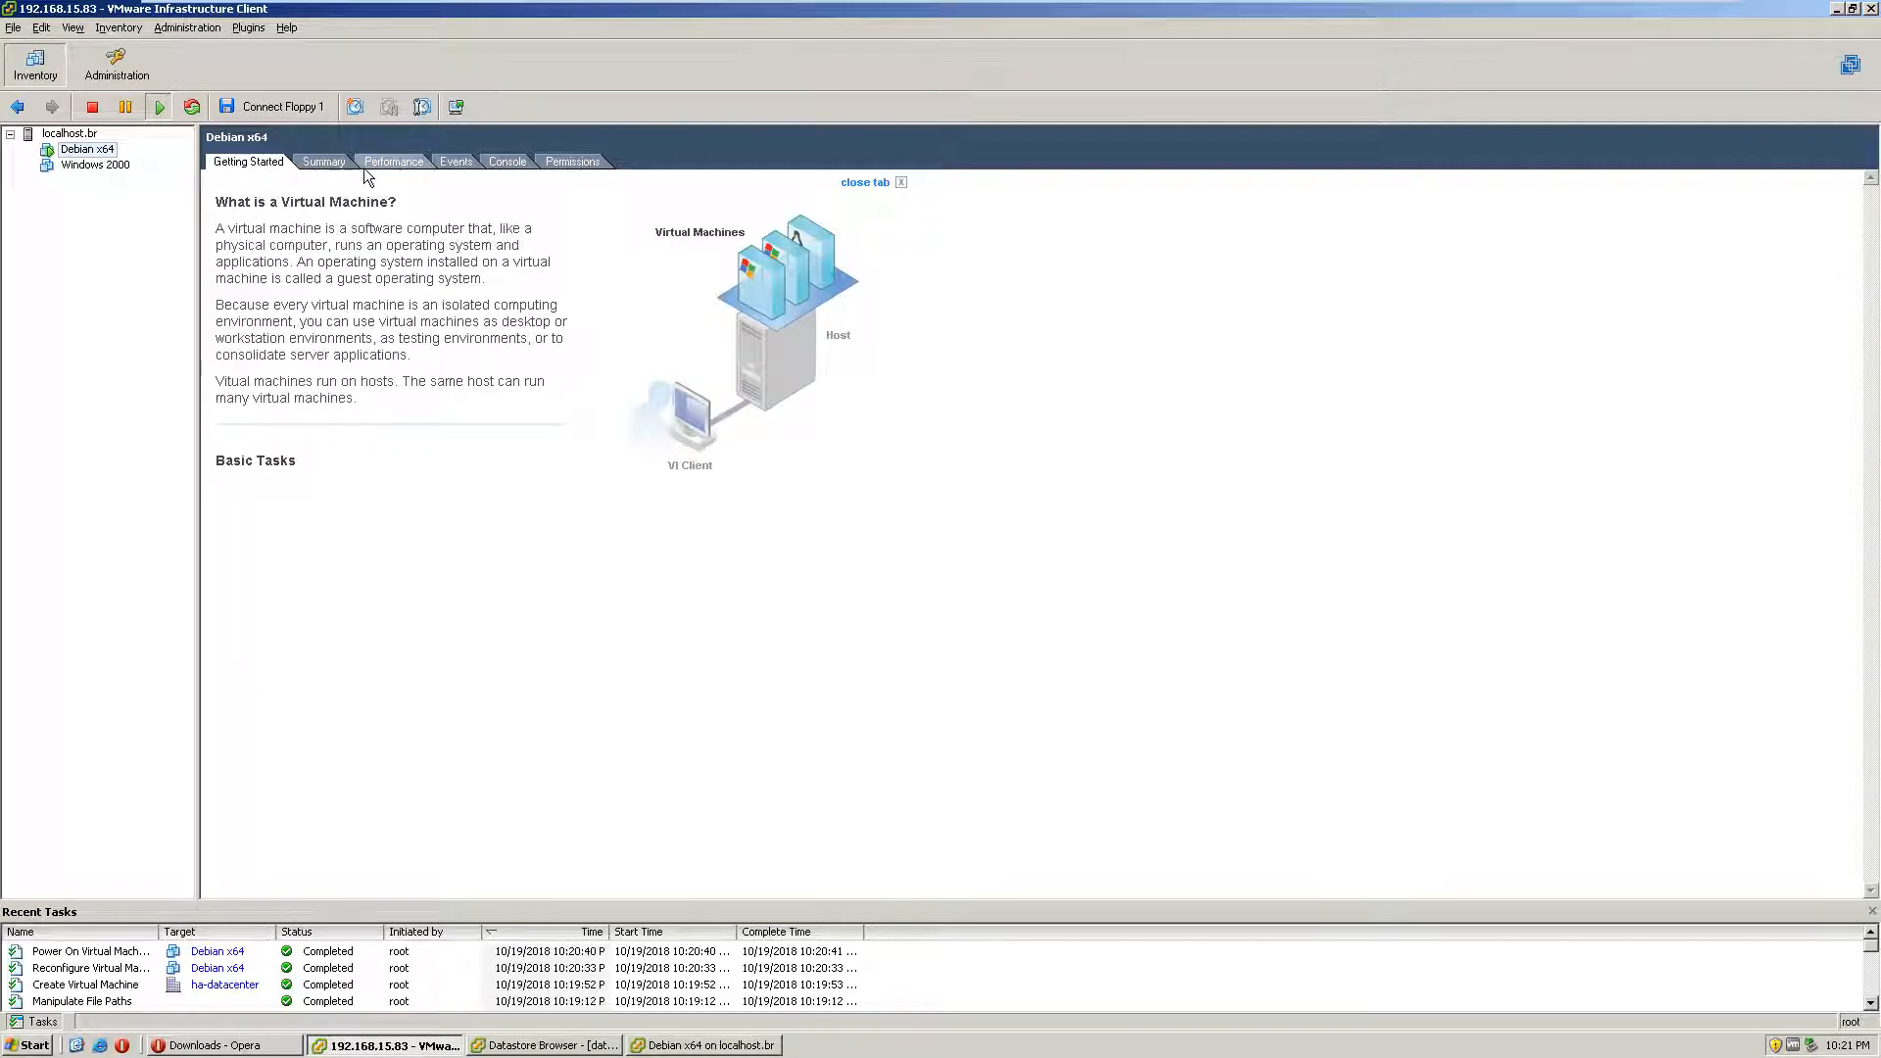
{"action": "left_click", "coordinate": [351, 162]}
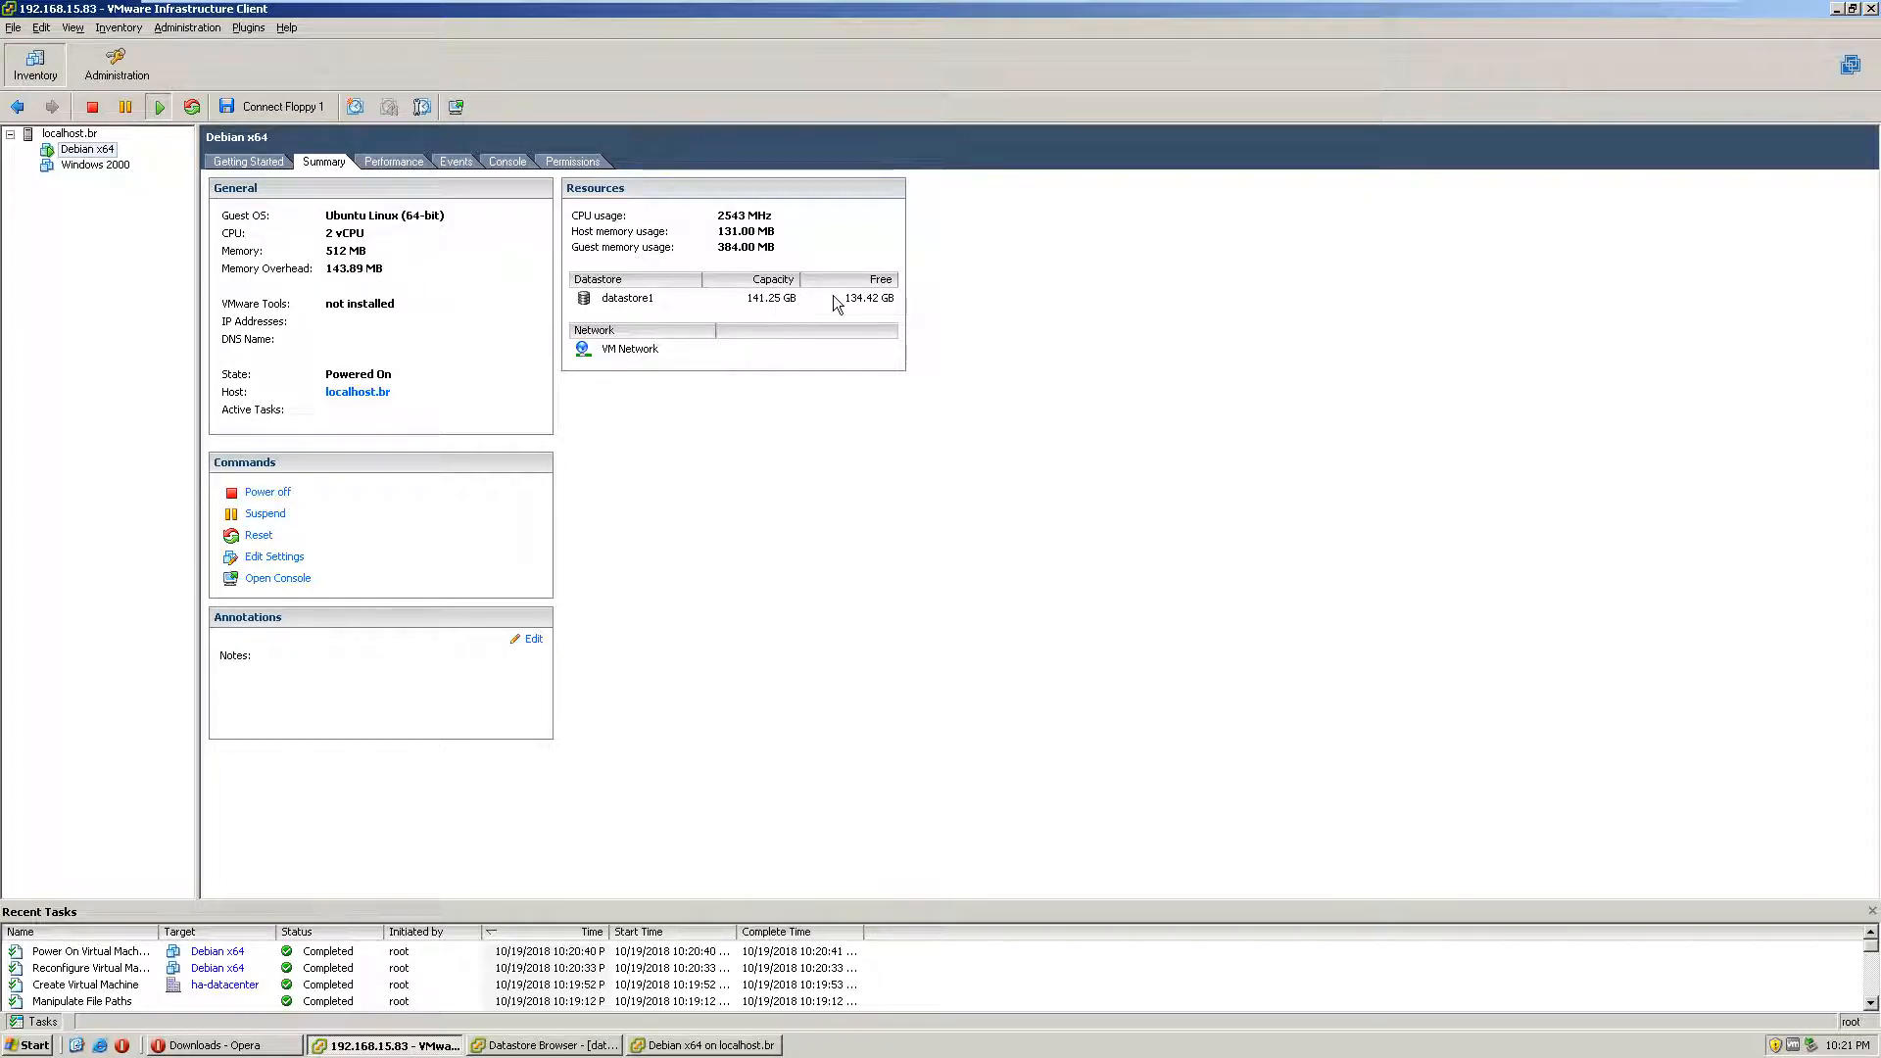
{"action": "left_click", "coordinate": [394, 165]}
{"action": "left_click", "coordinate": [460, 165]}
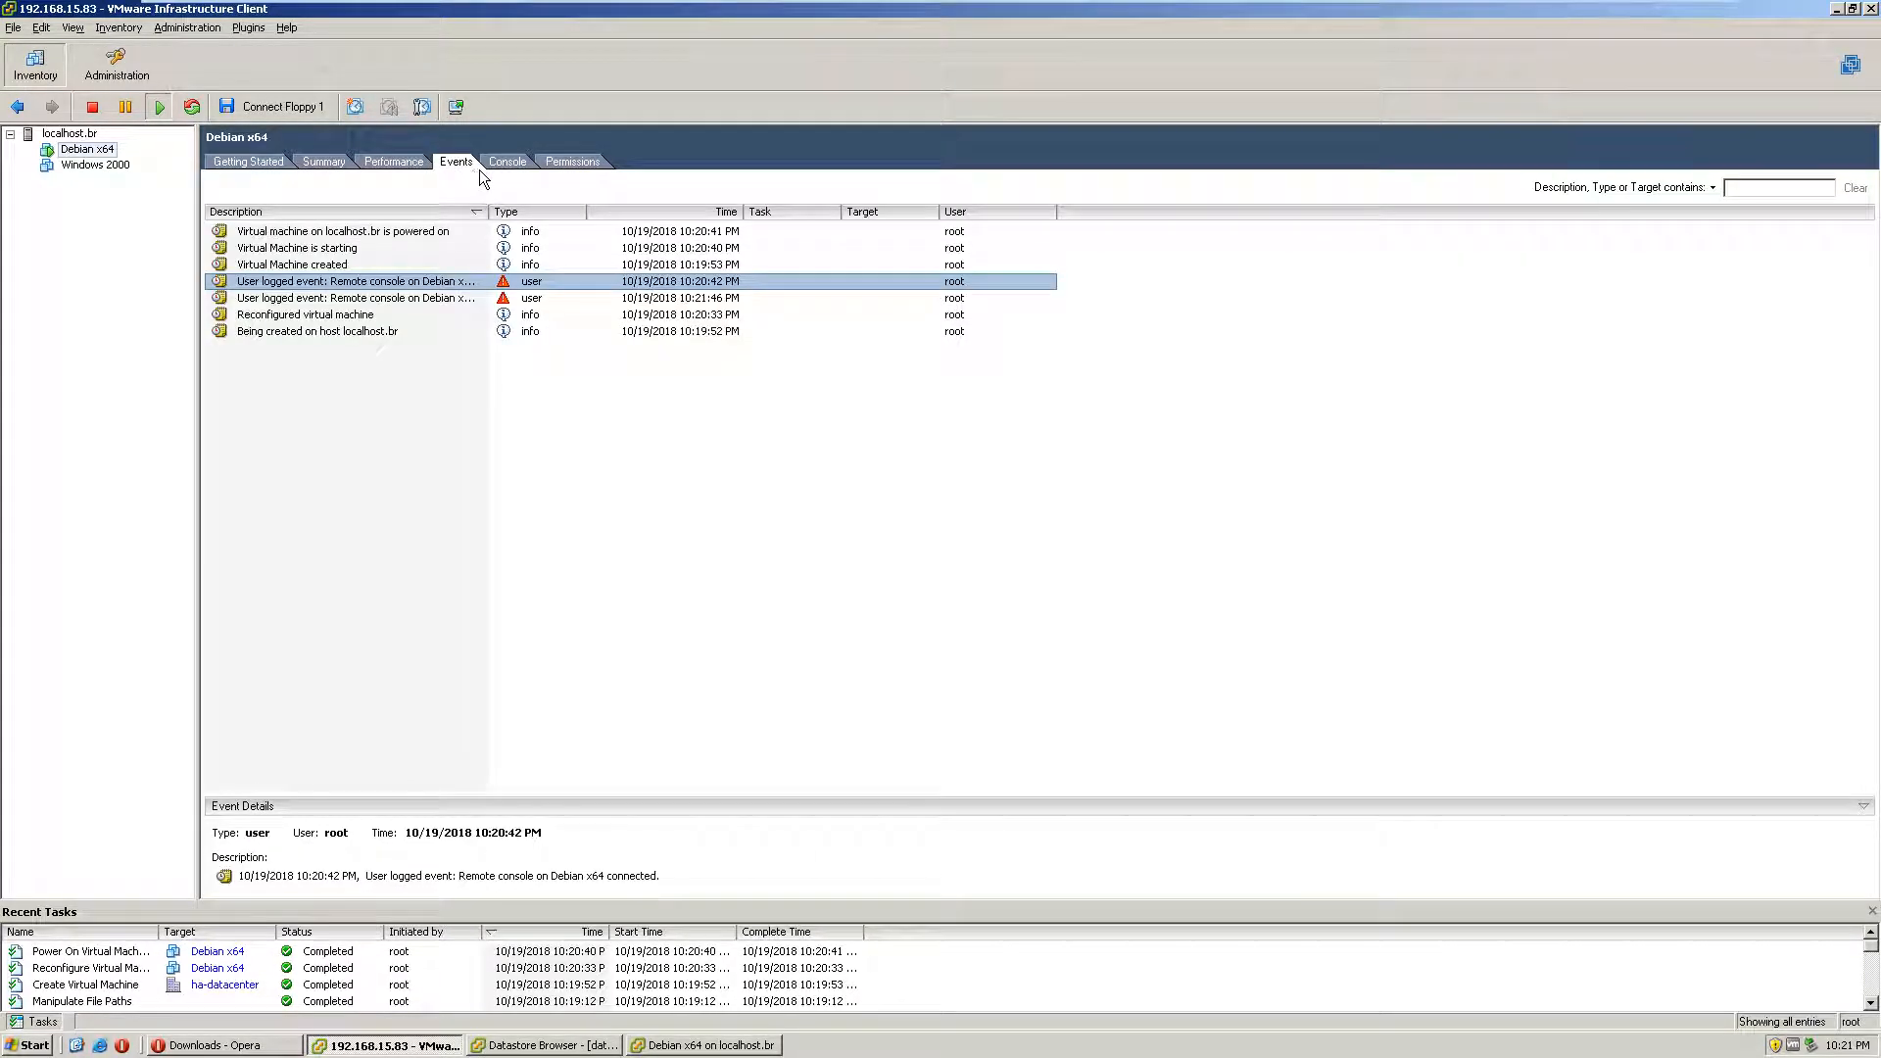
{"action": "left_click", "coordinate": [510, 165]}
{"action": "left_click", "coordinate": [572, 163]}
{"action": "left_click", "coordinate": [508, 164]}
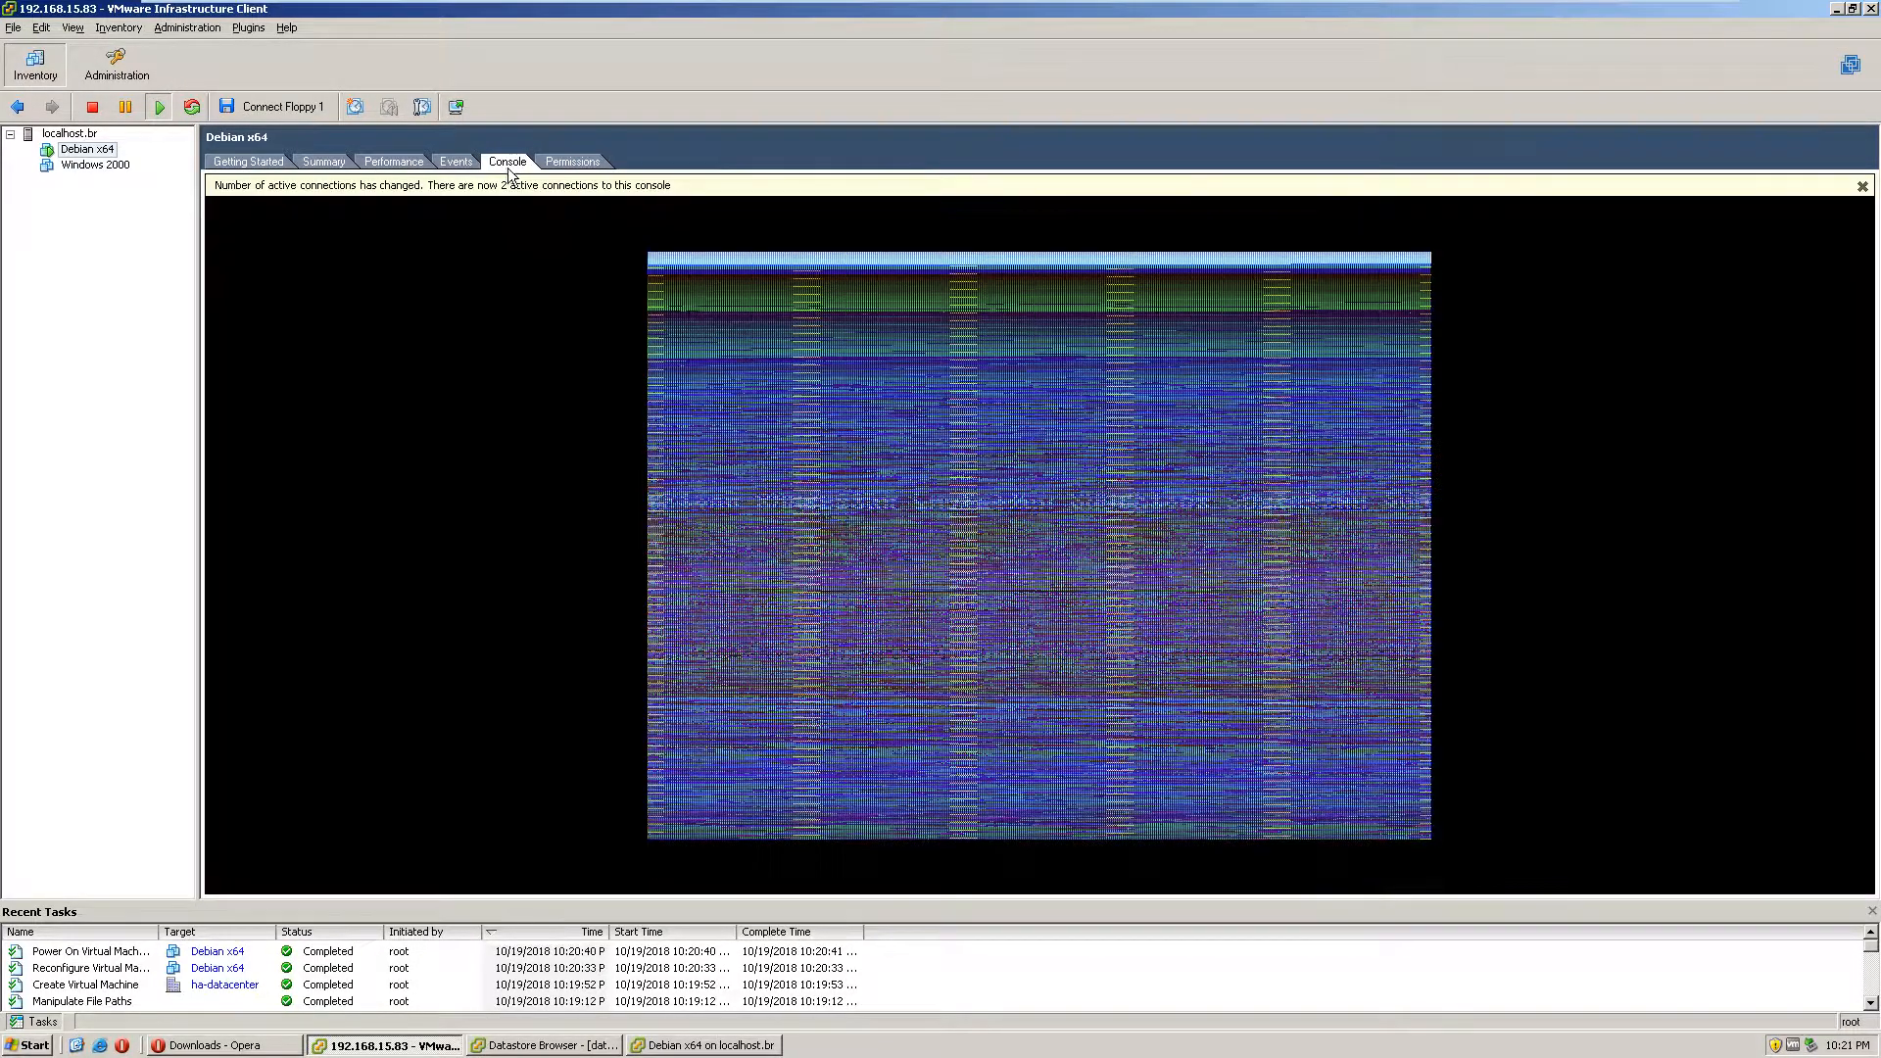
Step: Bring up the separate Debian x64 console and move its window around over the embedded console to compare both displays
{"action": "left_click", "coordinate": [772, 1042]}
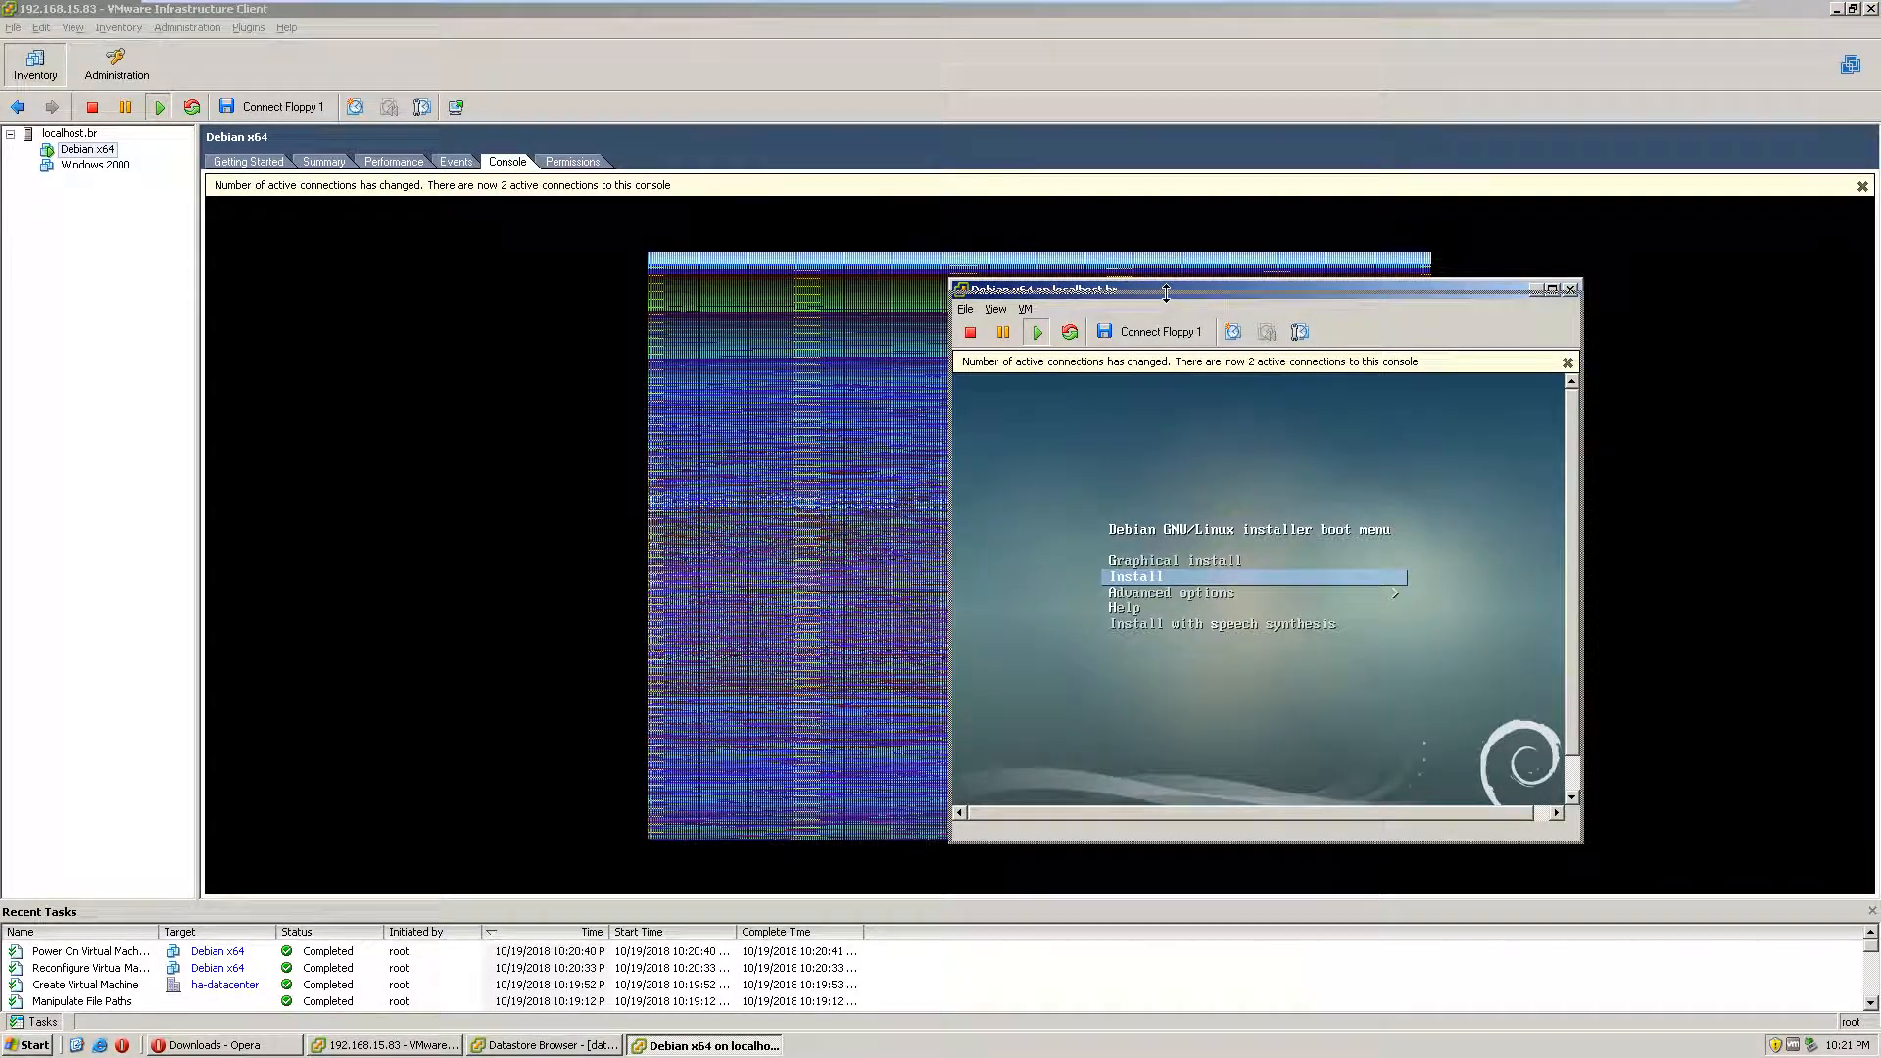
{"action": "left_click_drag", "start_coordinate": [1266, 294], "coordinate": [1101, 247]}
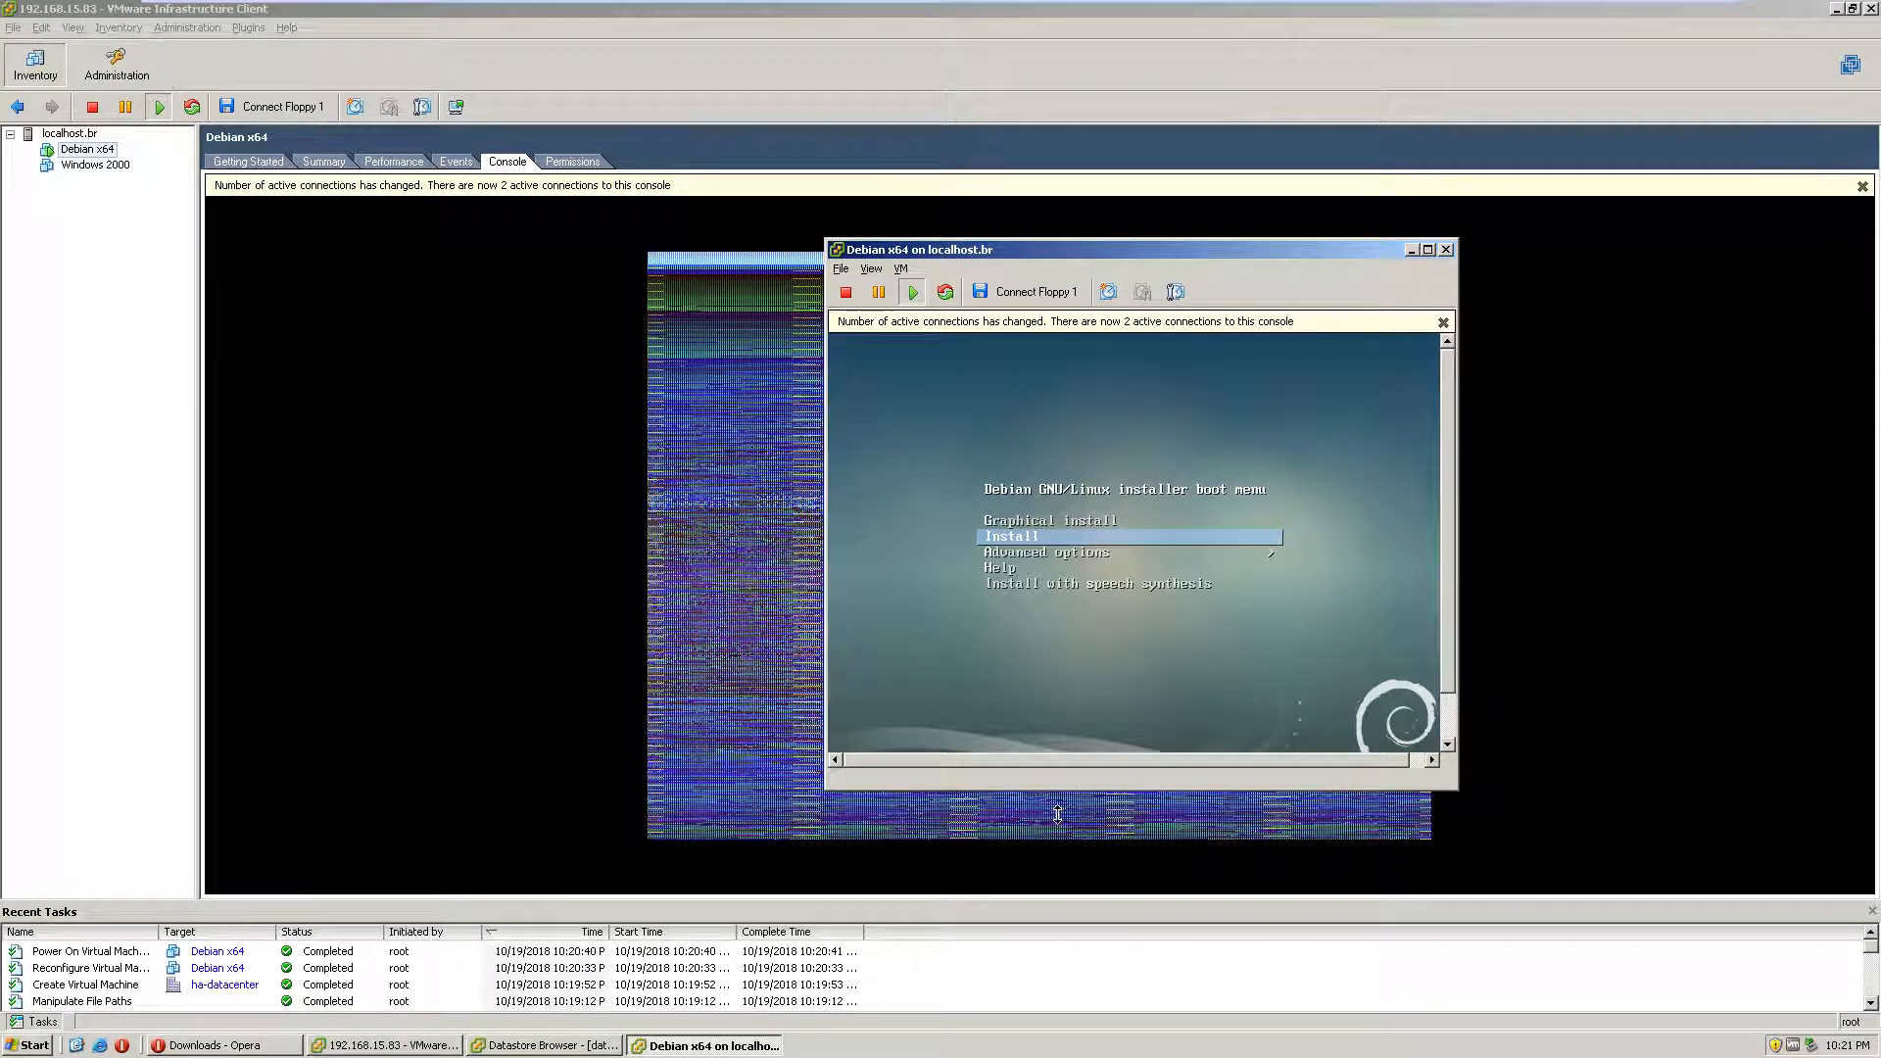
{"action": "left_click", "coordinate": [841, 269]}
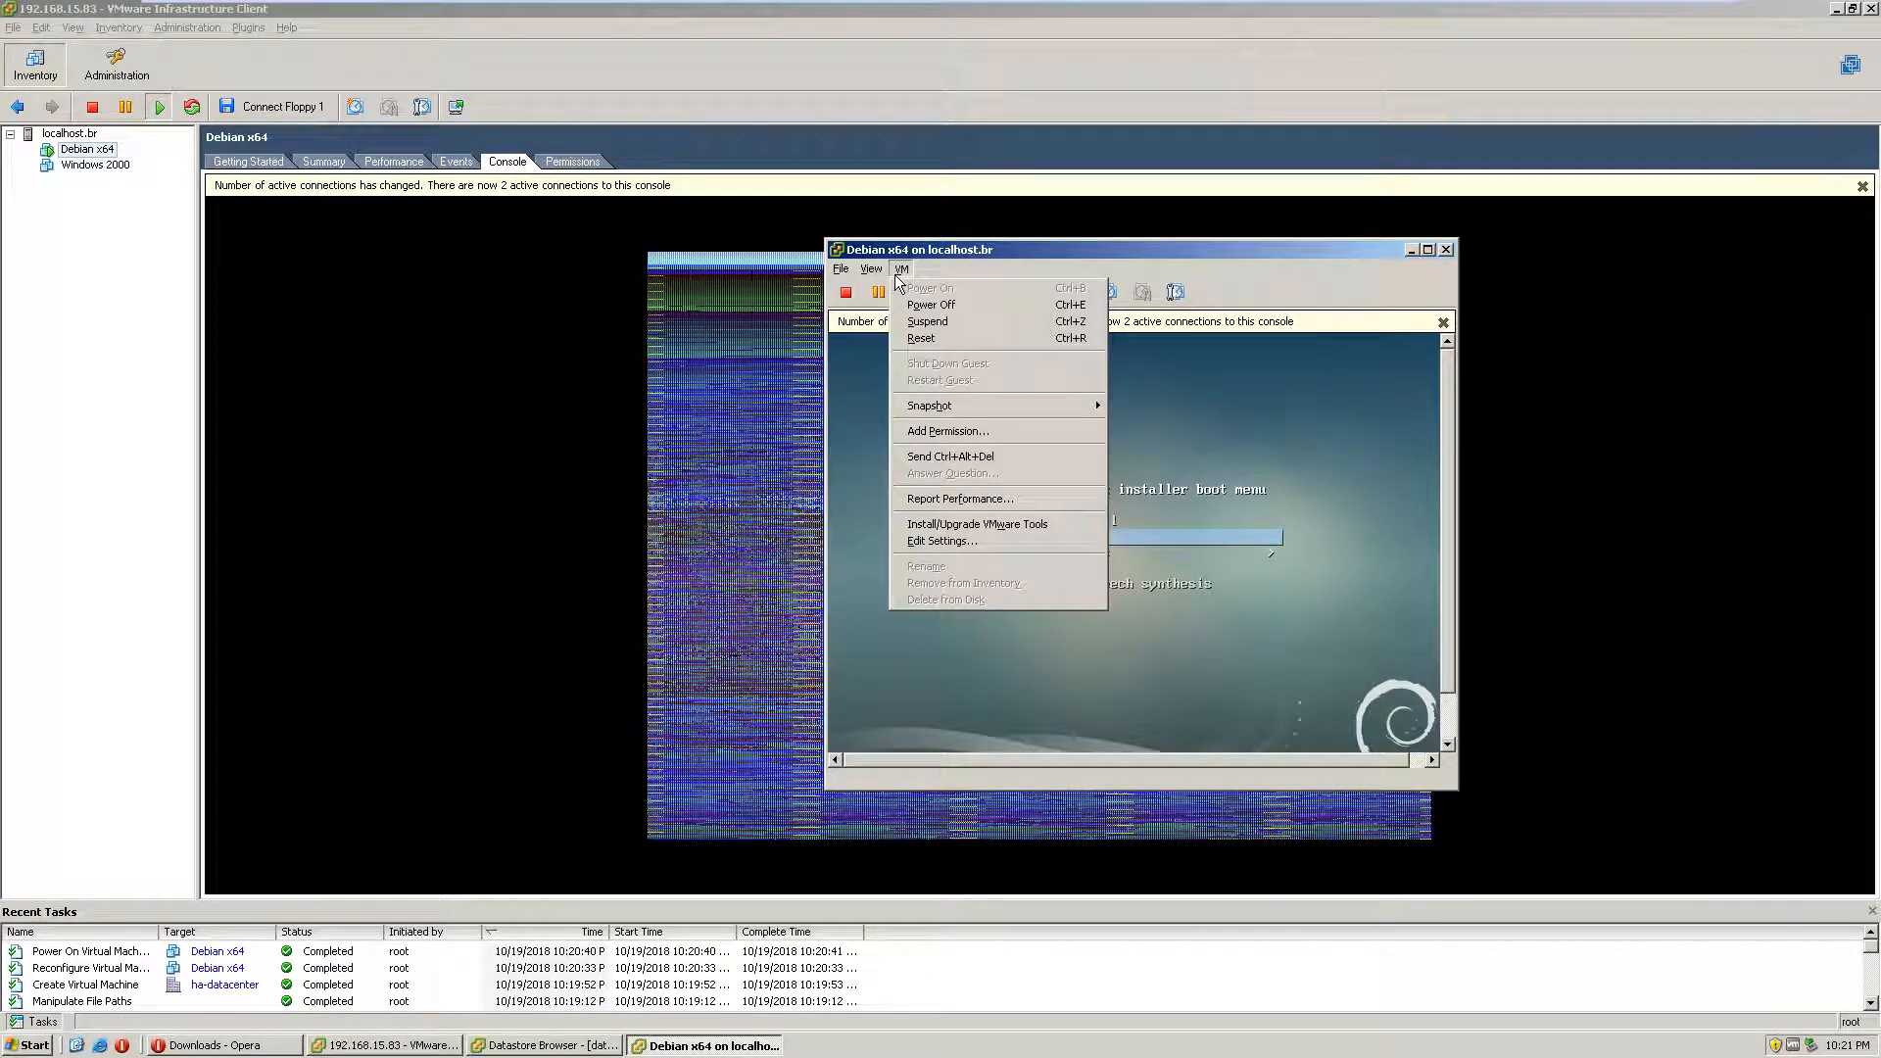
{"action": "left_click", "coordinate": [984, 248]}
{"action": "left_click_drag", "start_coordinate": [997, 249], "coordinate": [1066, 344]}
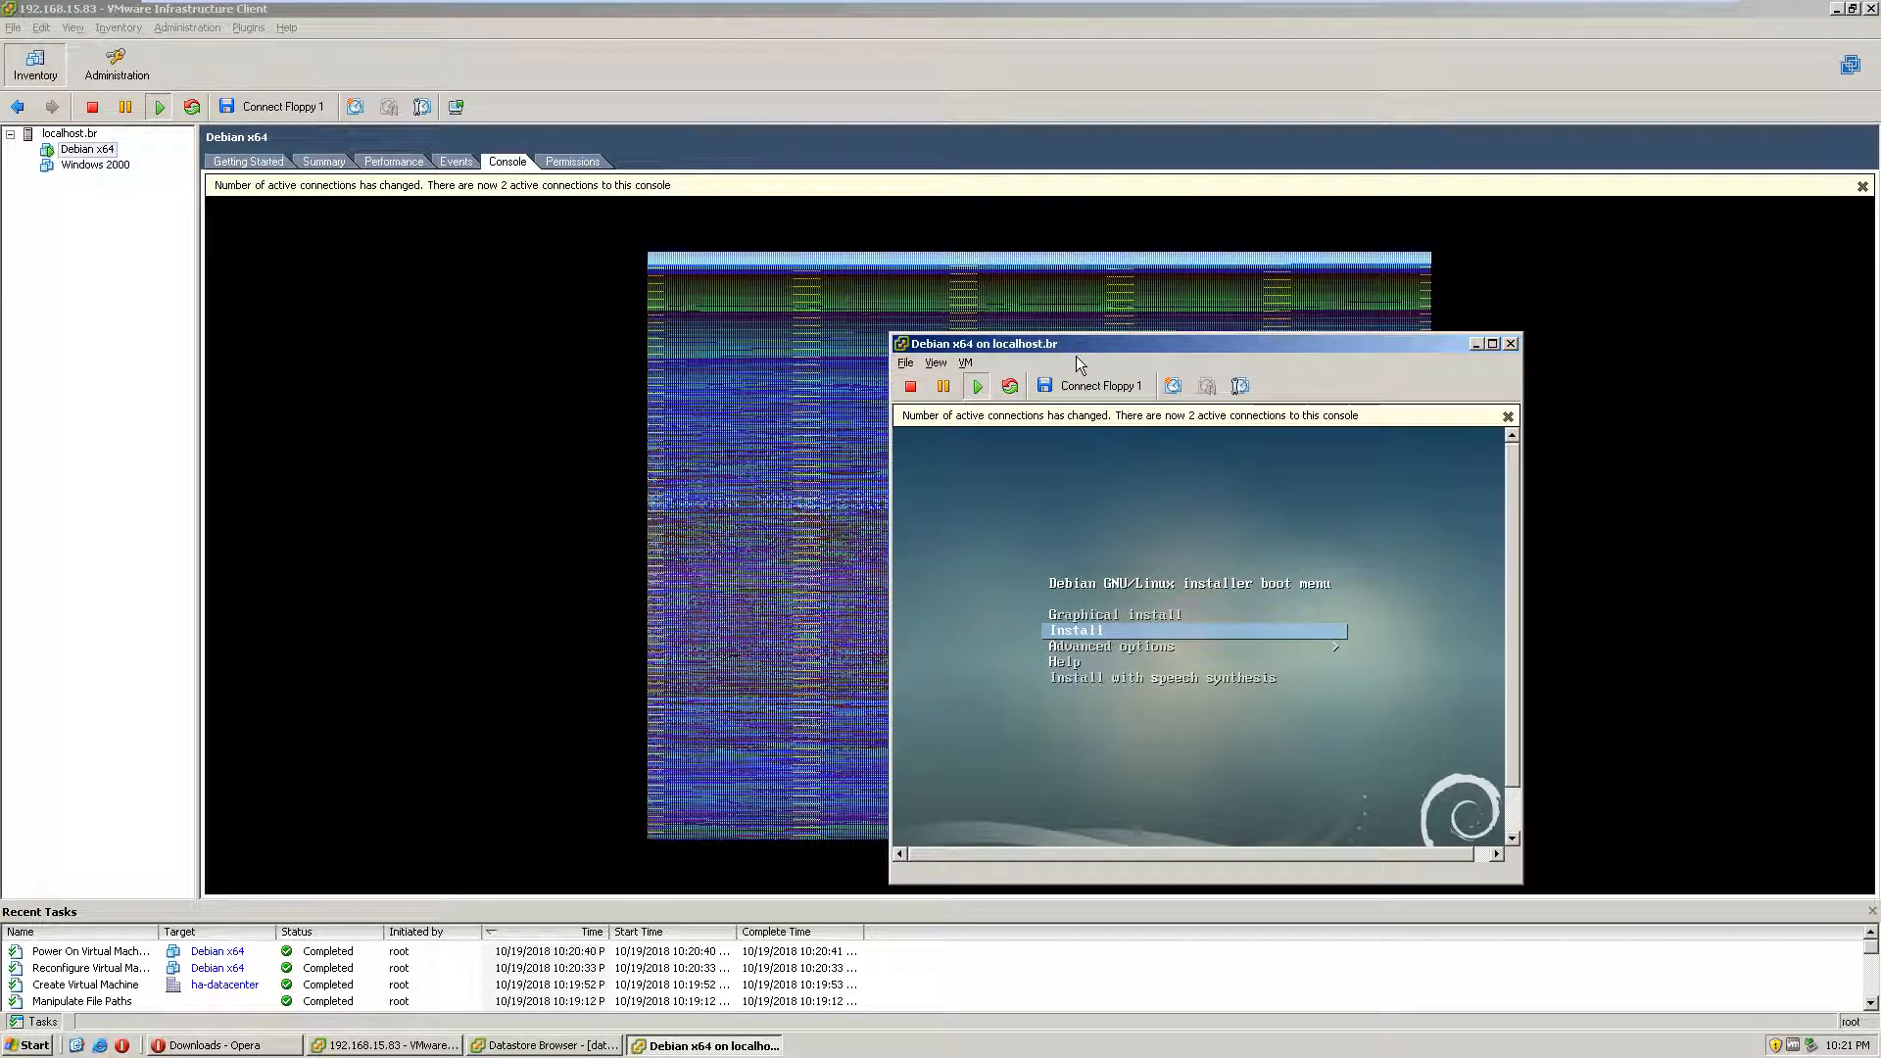
{"action": "left_click_drag", "start_coordinate": [1150, 348], "coordinate": [666, 330]}
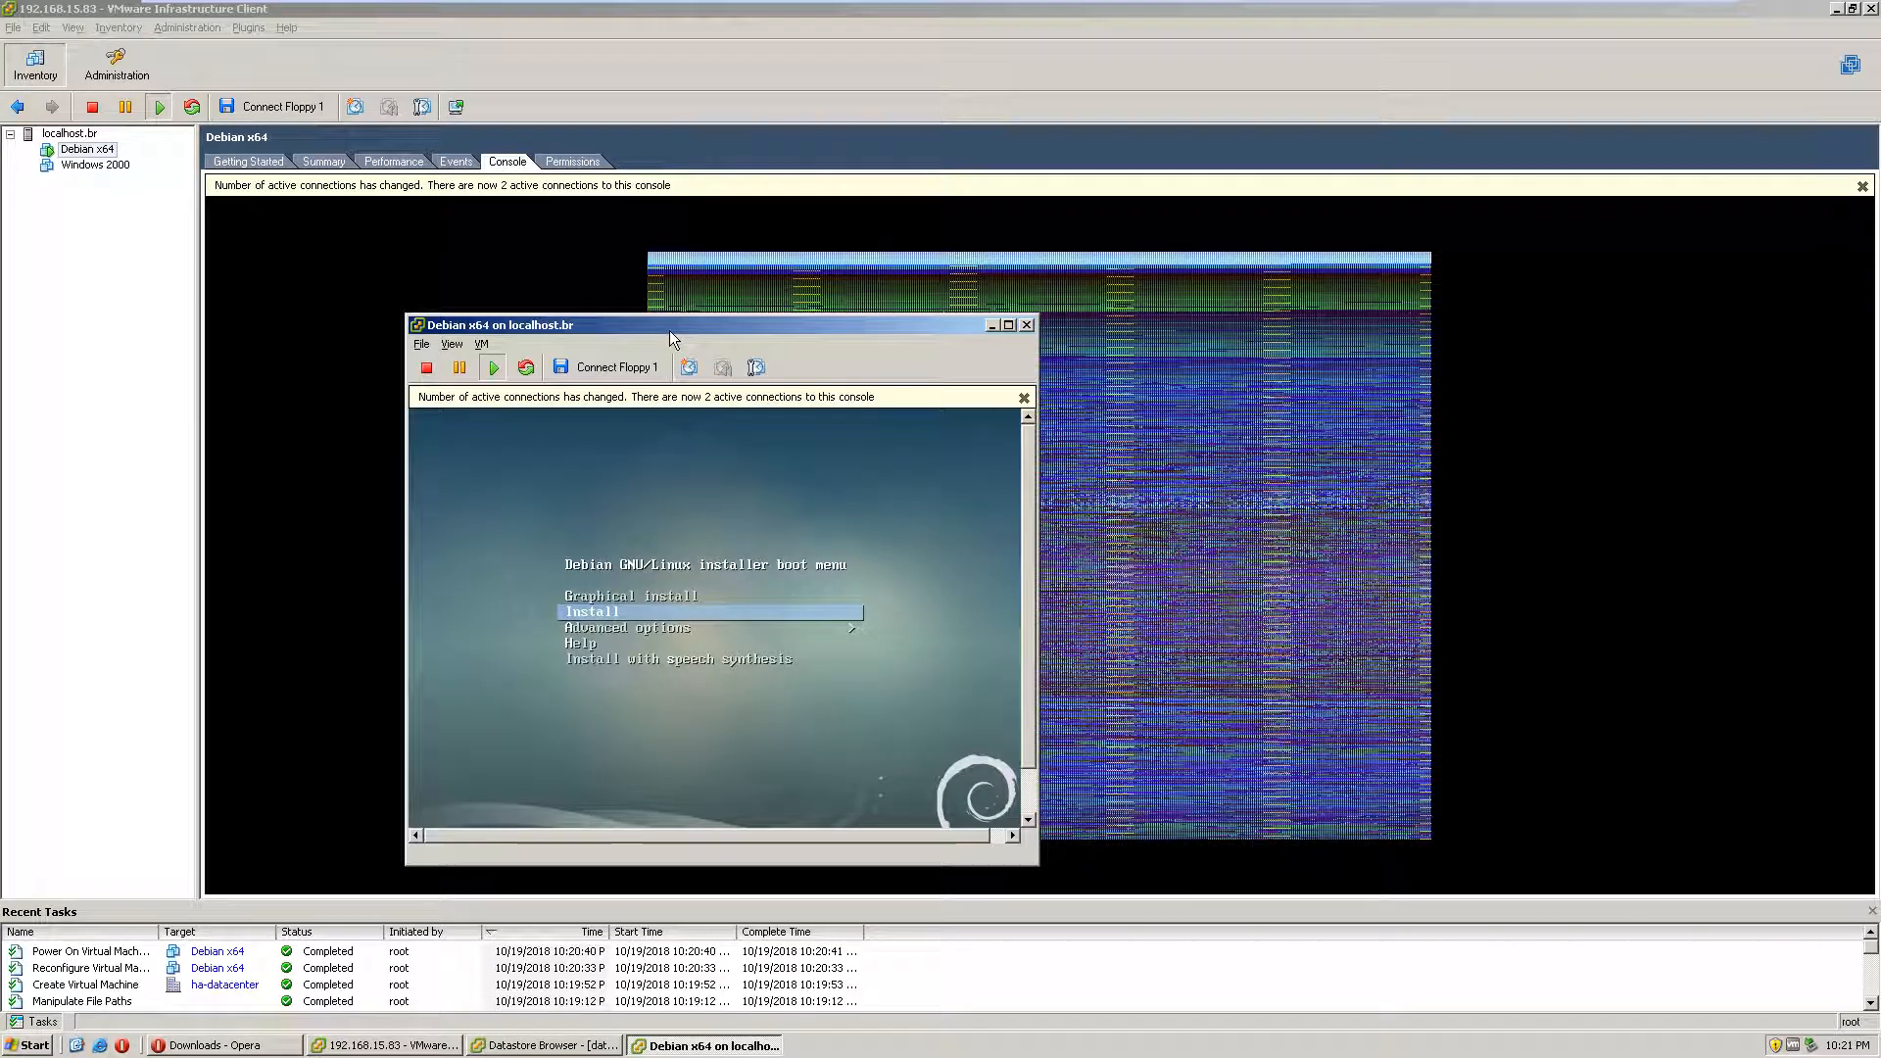
Step: Show Debian x64's events and reposition its separate console window clear of the event descriptions
{"action": "left_click", "coordinate": [456, 160]}
{"action": "left_click", "coordinate": [749, 1046]}
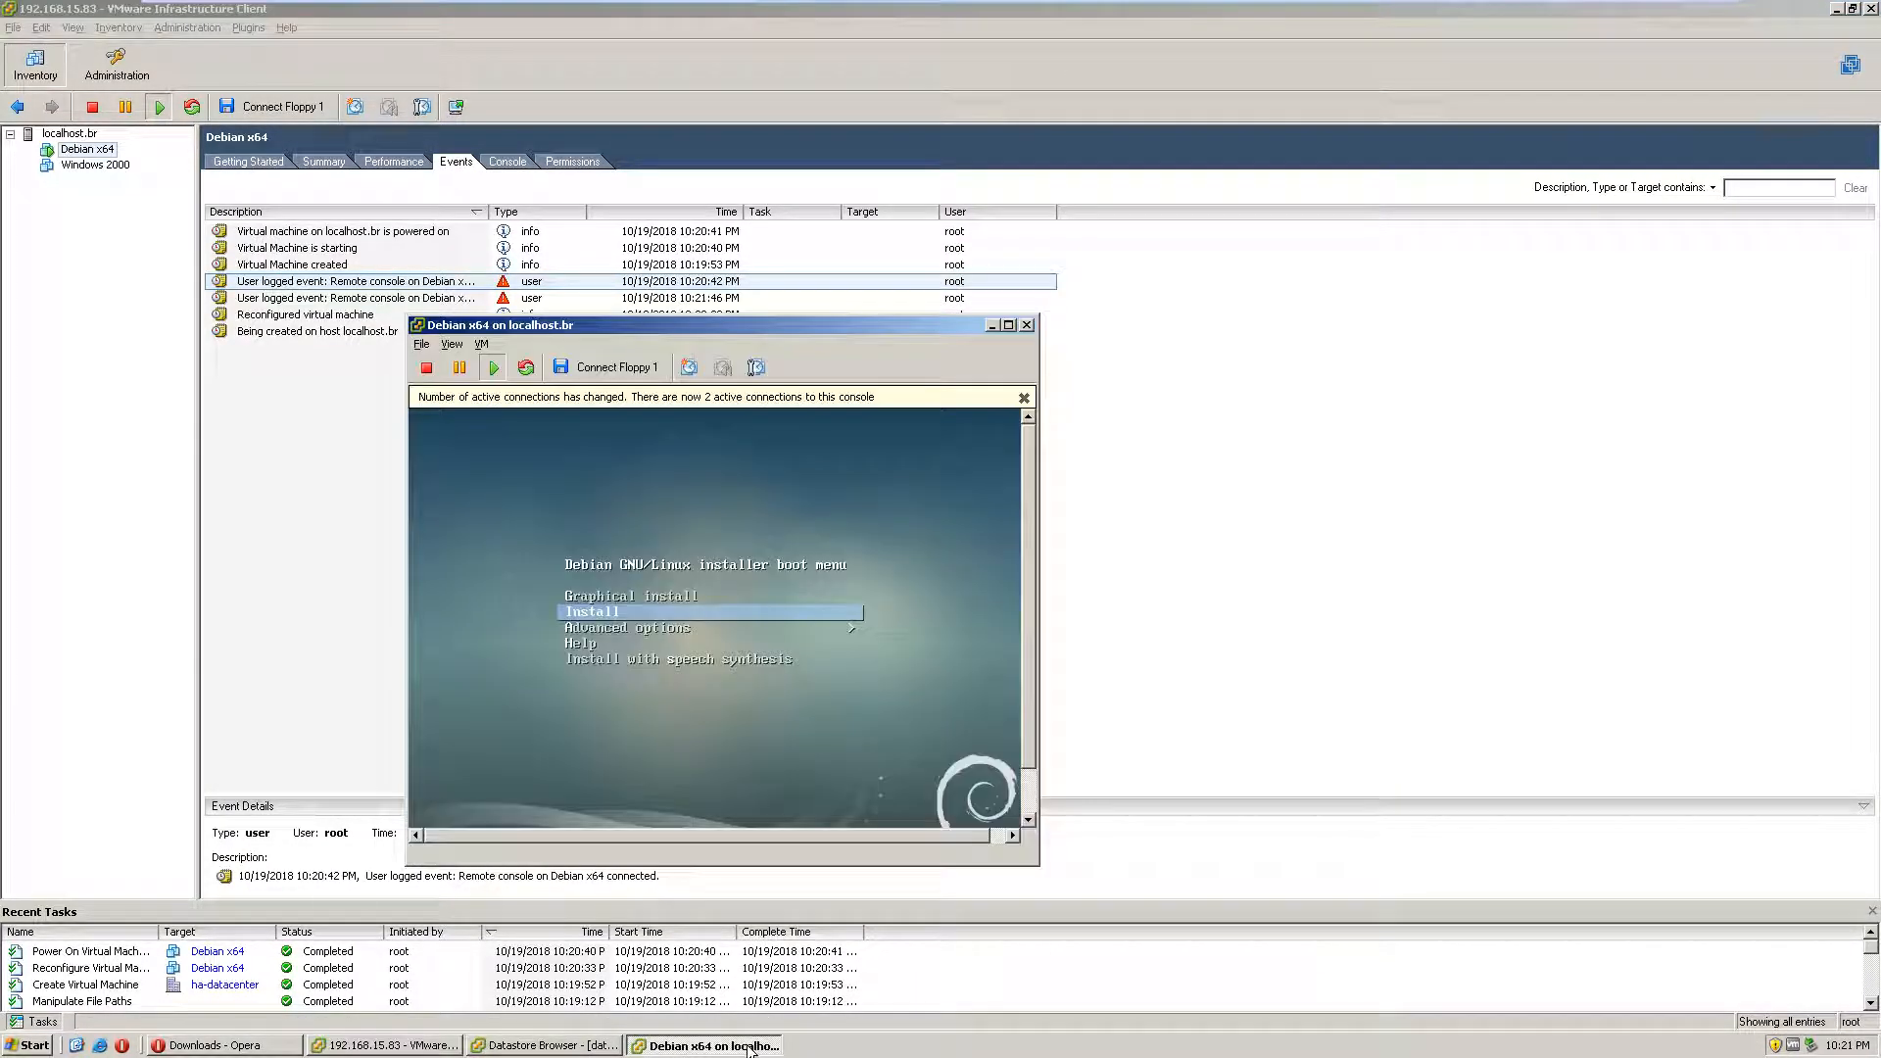
{"action": "left_click_drag", "start_coordinate": [728, 324], "coordinate": [1105, 361]}
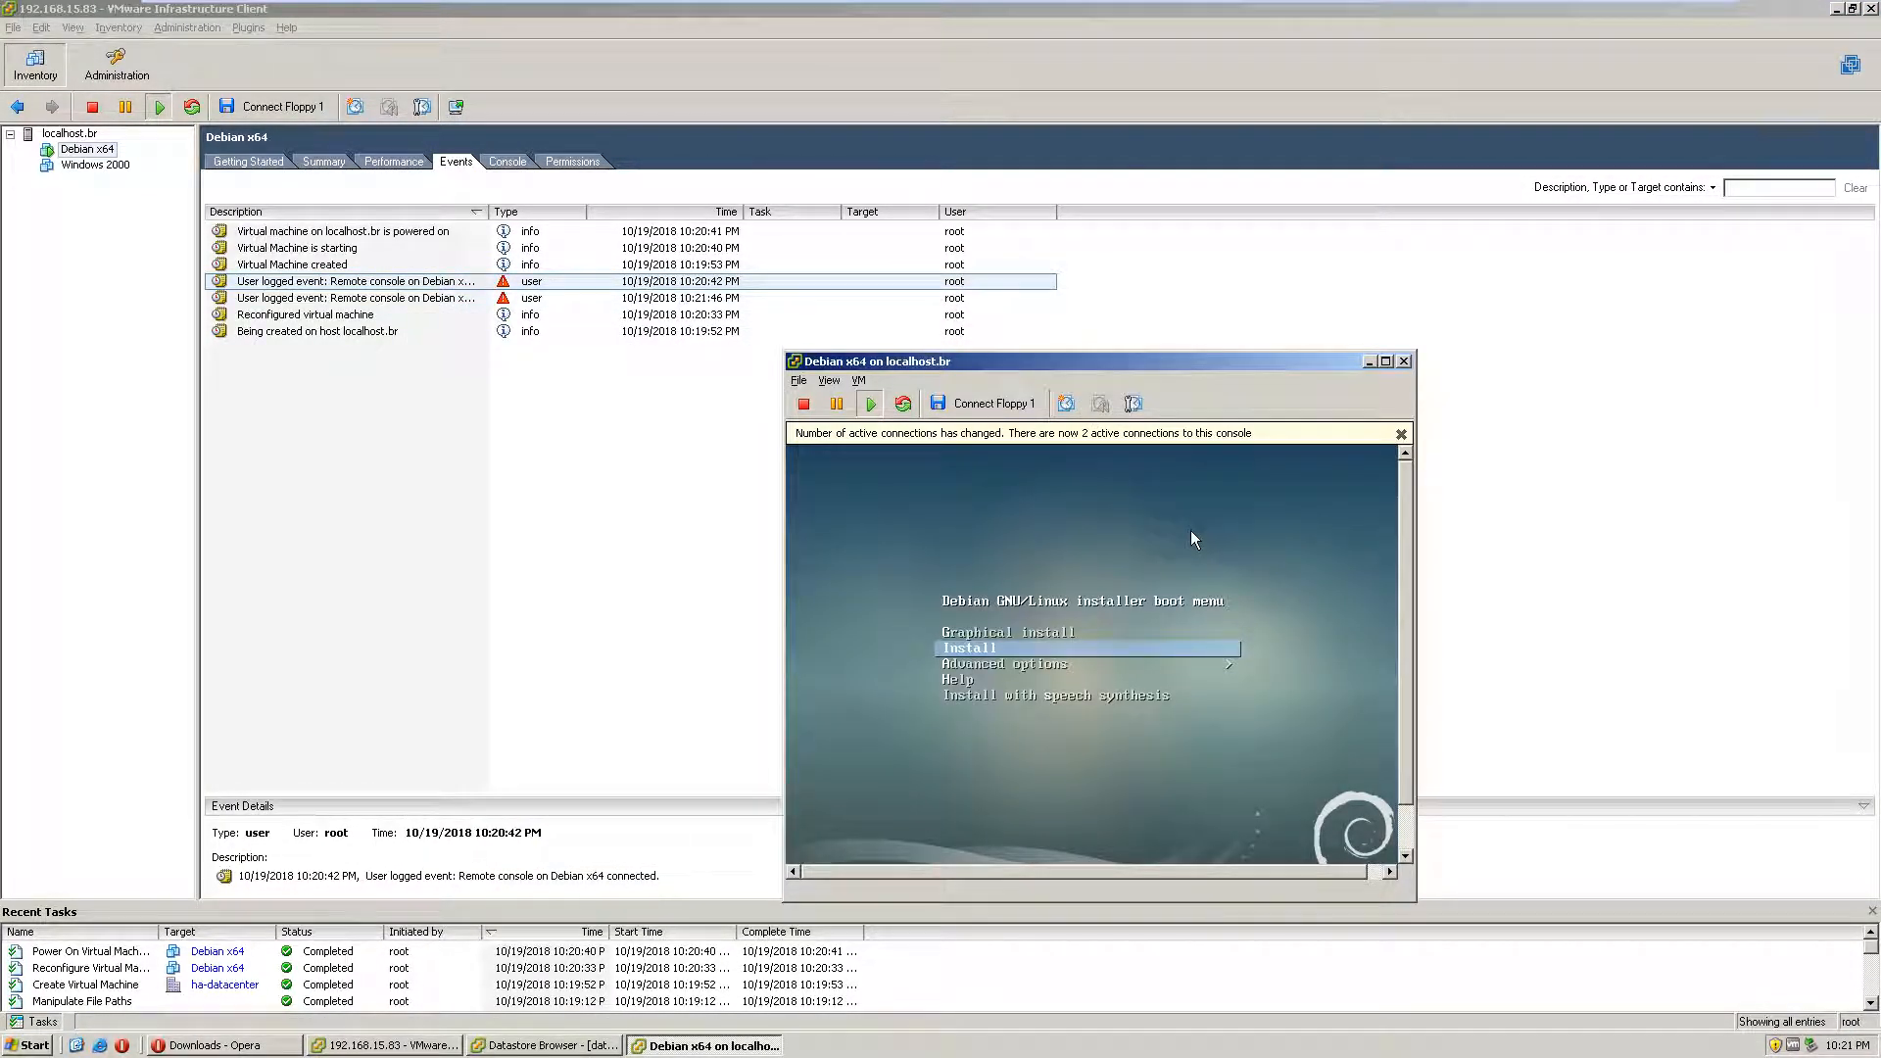
{"action": "left_click_drag", "start_coordinate": [1401, 493], "coordinate": [1401, 602]}
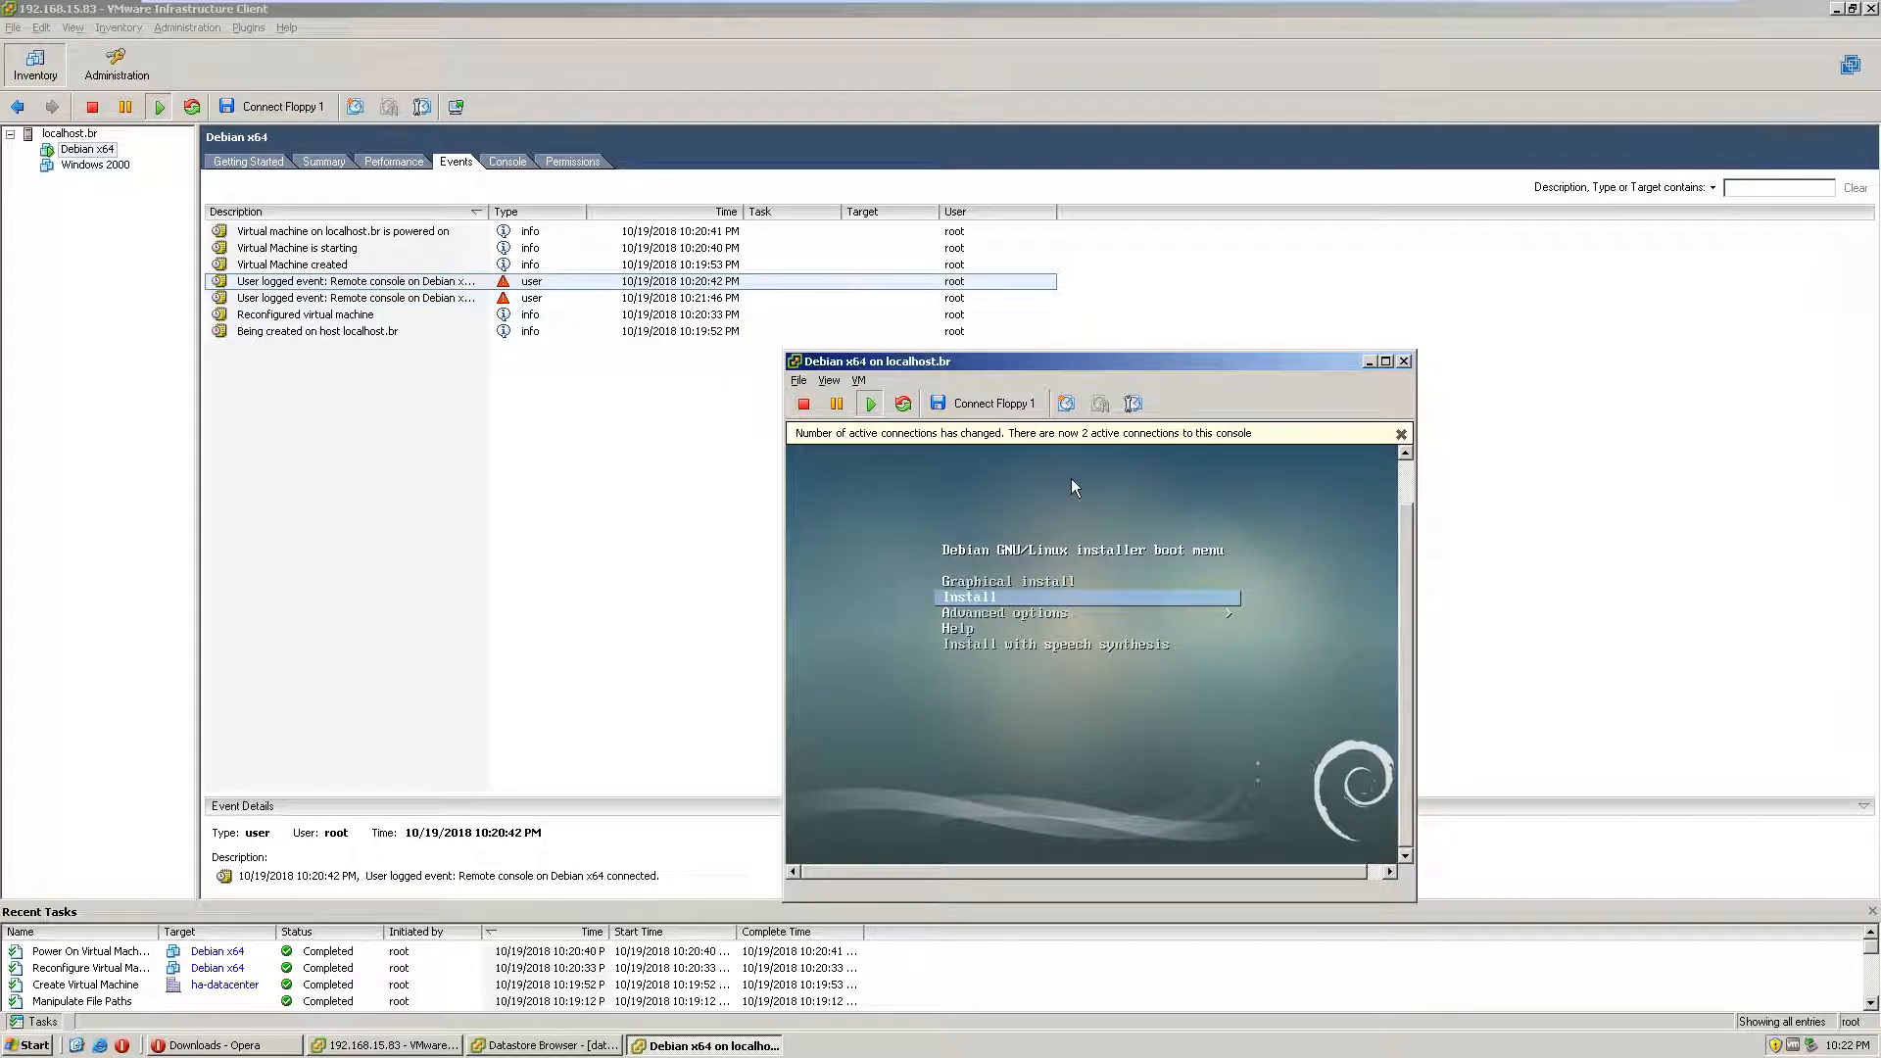
{"action": "left_click", "coordinate": [796, 364]}
{"action": "left_click_drag", "start_coordinate": [899, 359], "coordinate": [1033, 352]}
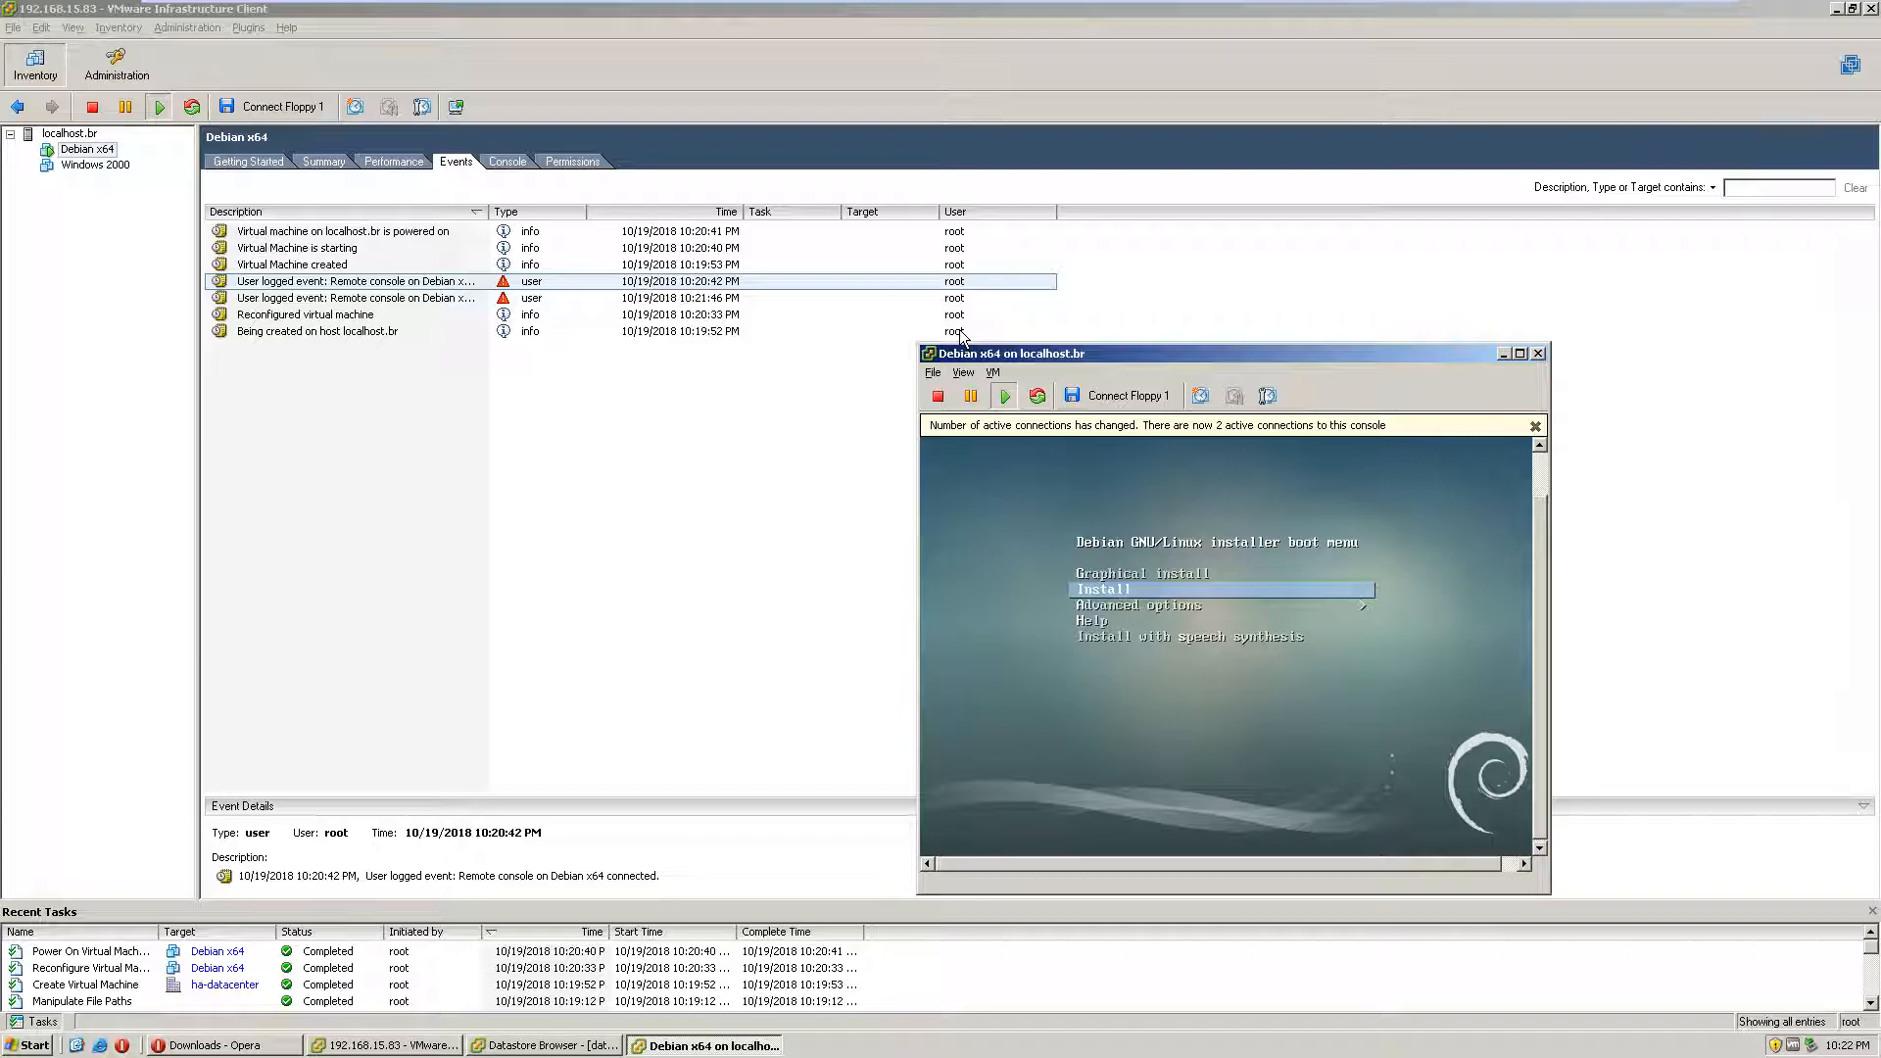
Step: Power off the Debian x64 virtual machine from its console window and confirm the shutdown
{"action": "left_click", "coordinate": [933, 374]}
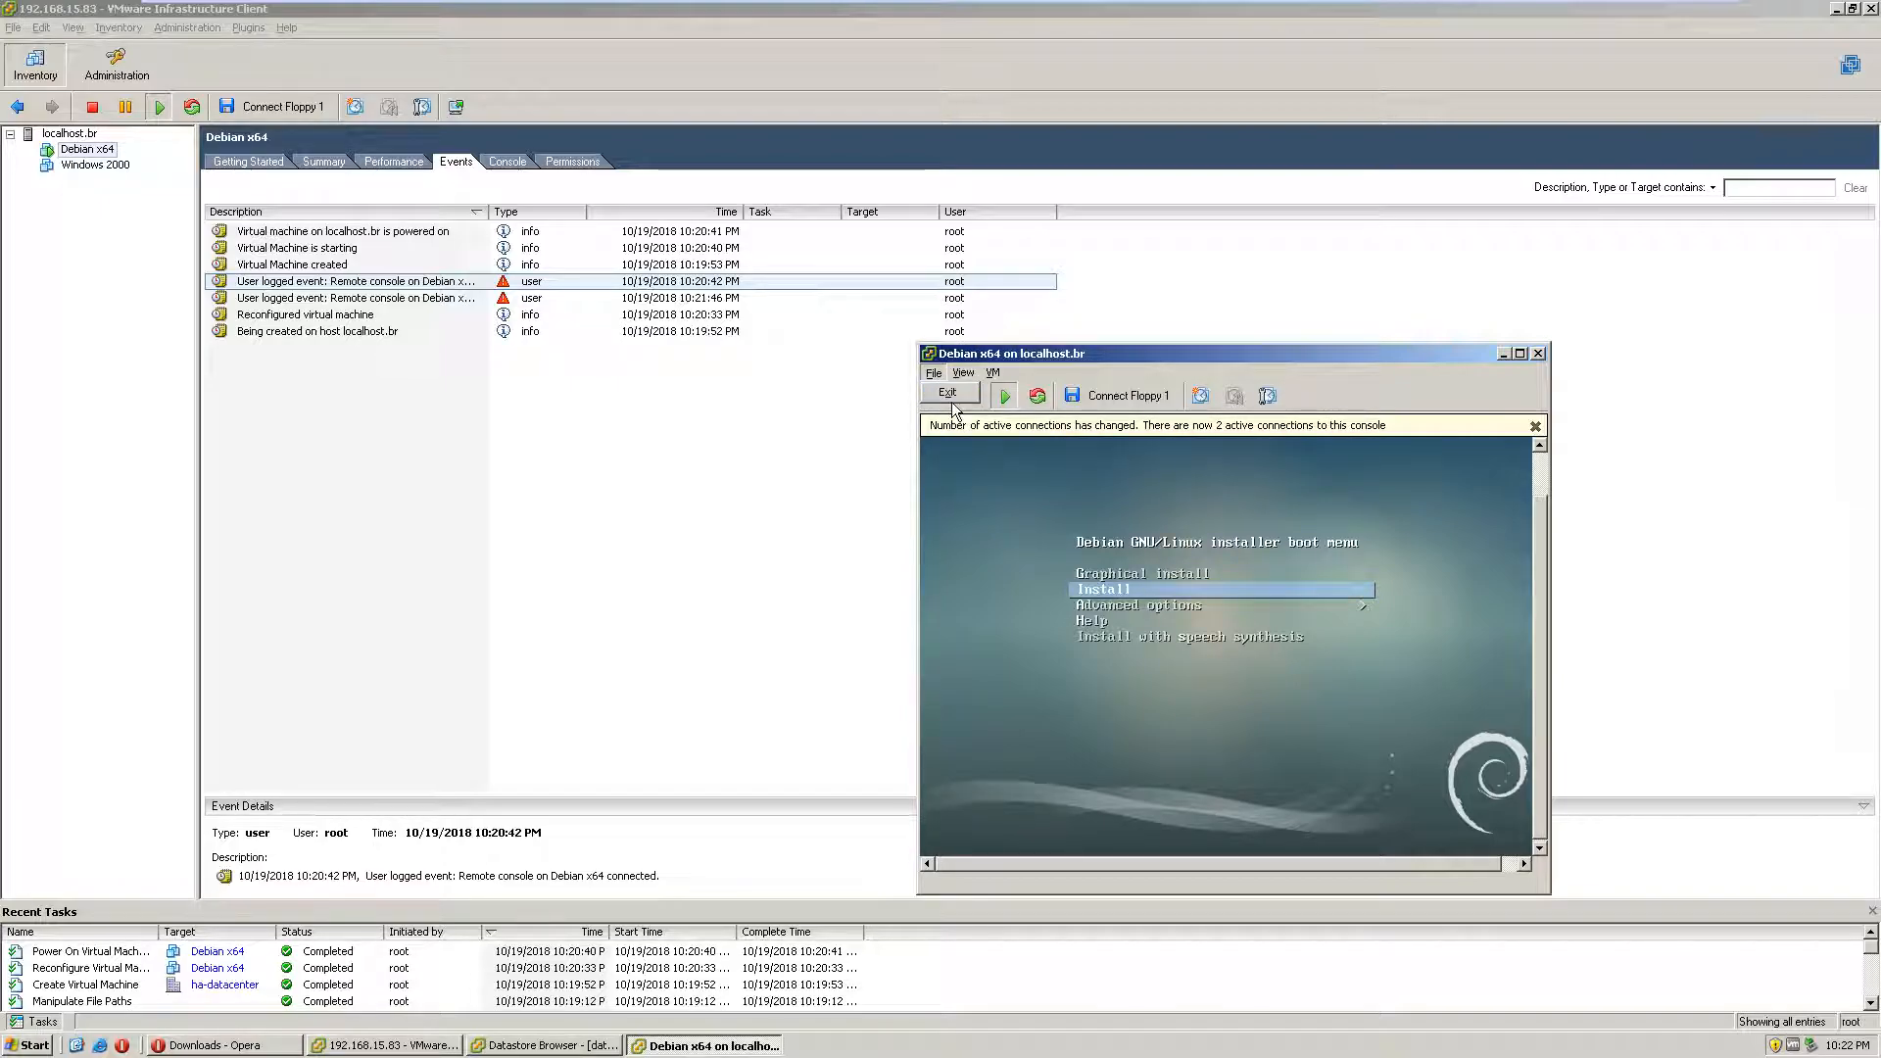
{"action": "left_click", "coordinate": [947, 392]}
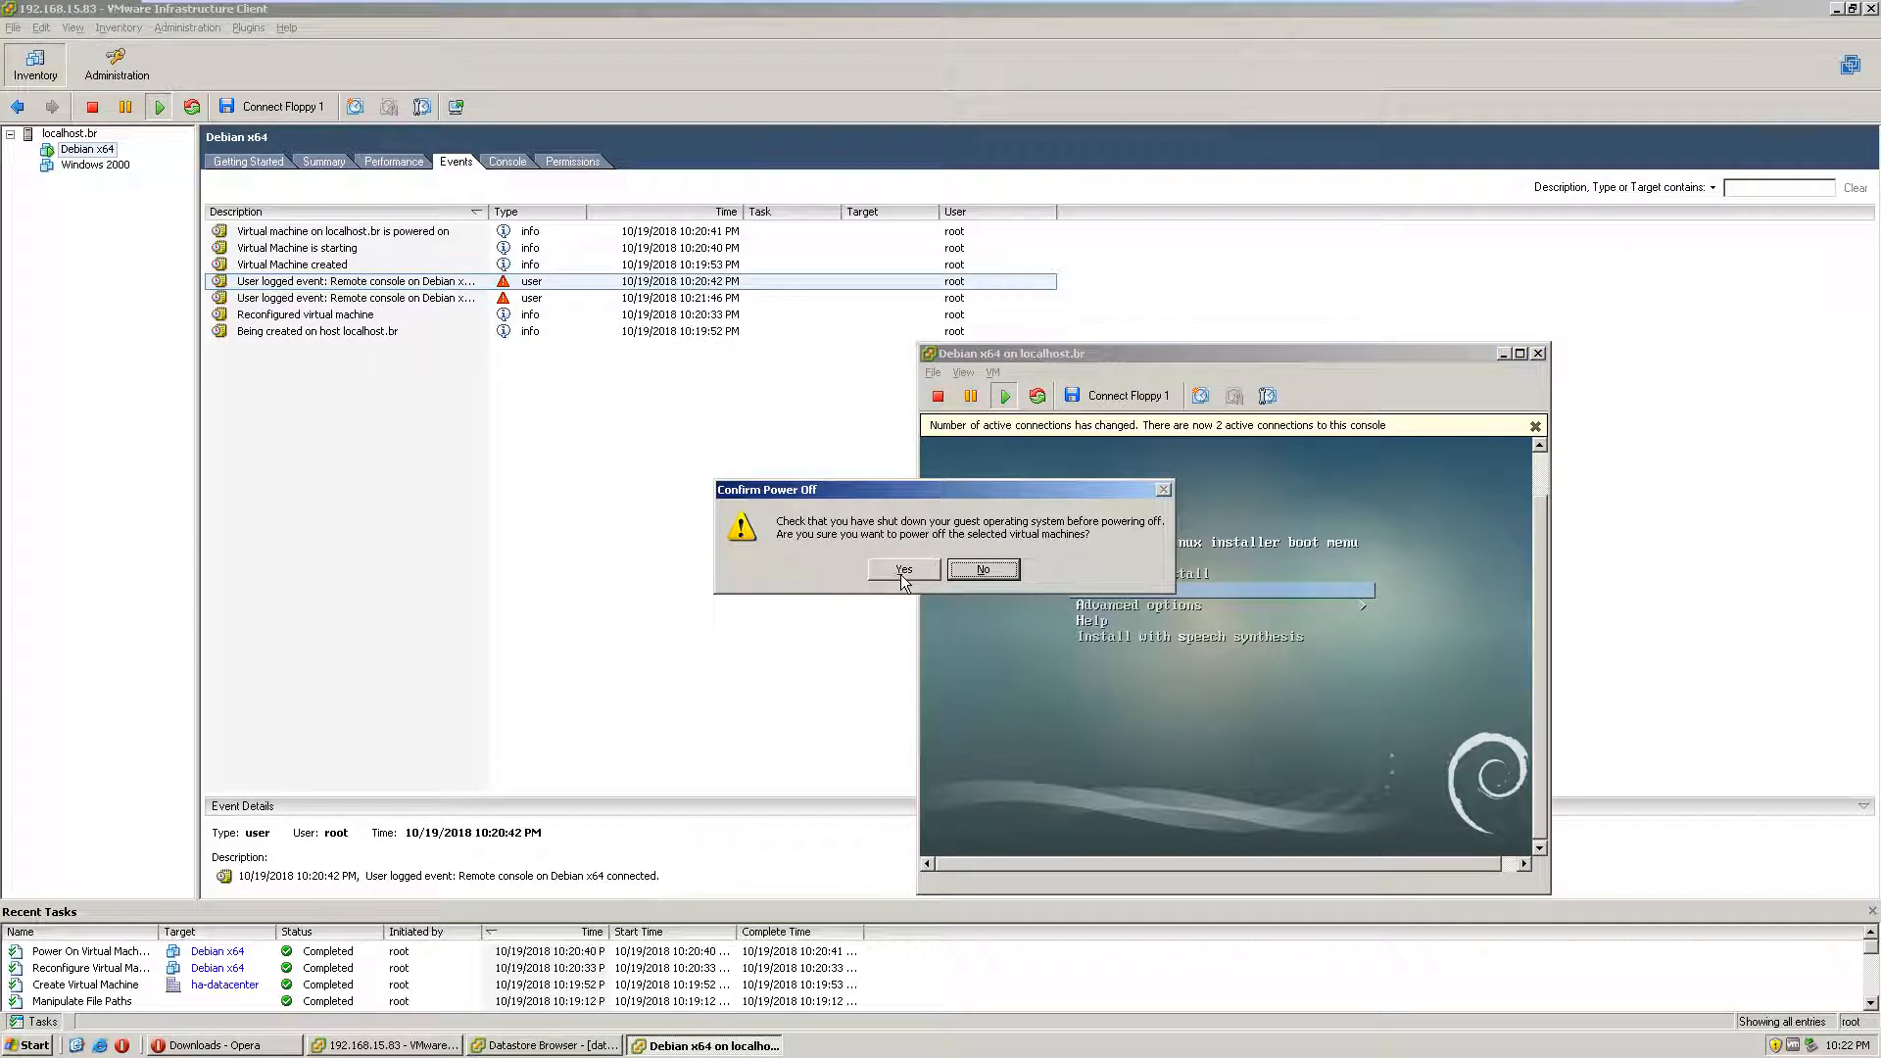
{"action": "left_click", "coordinate": [903, 570]}
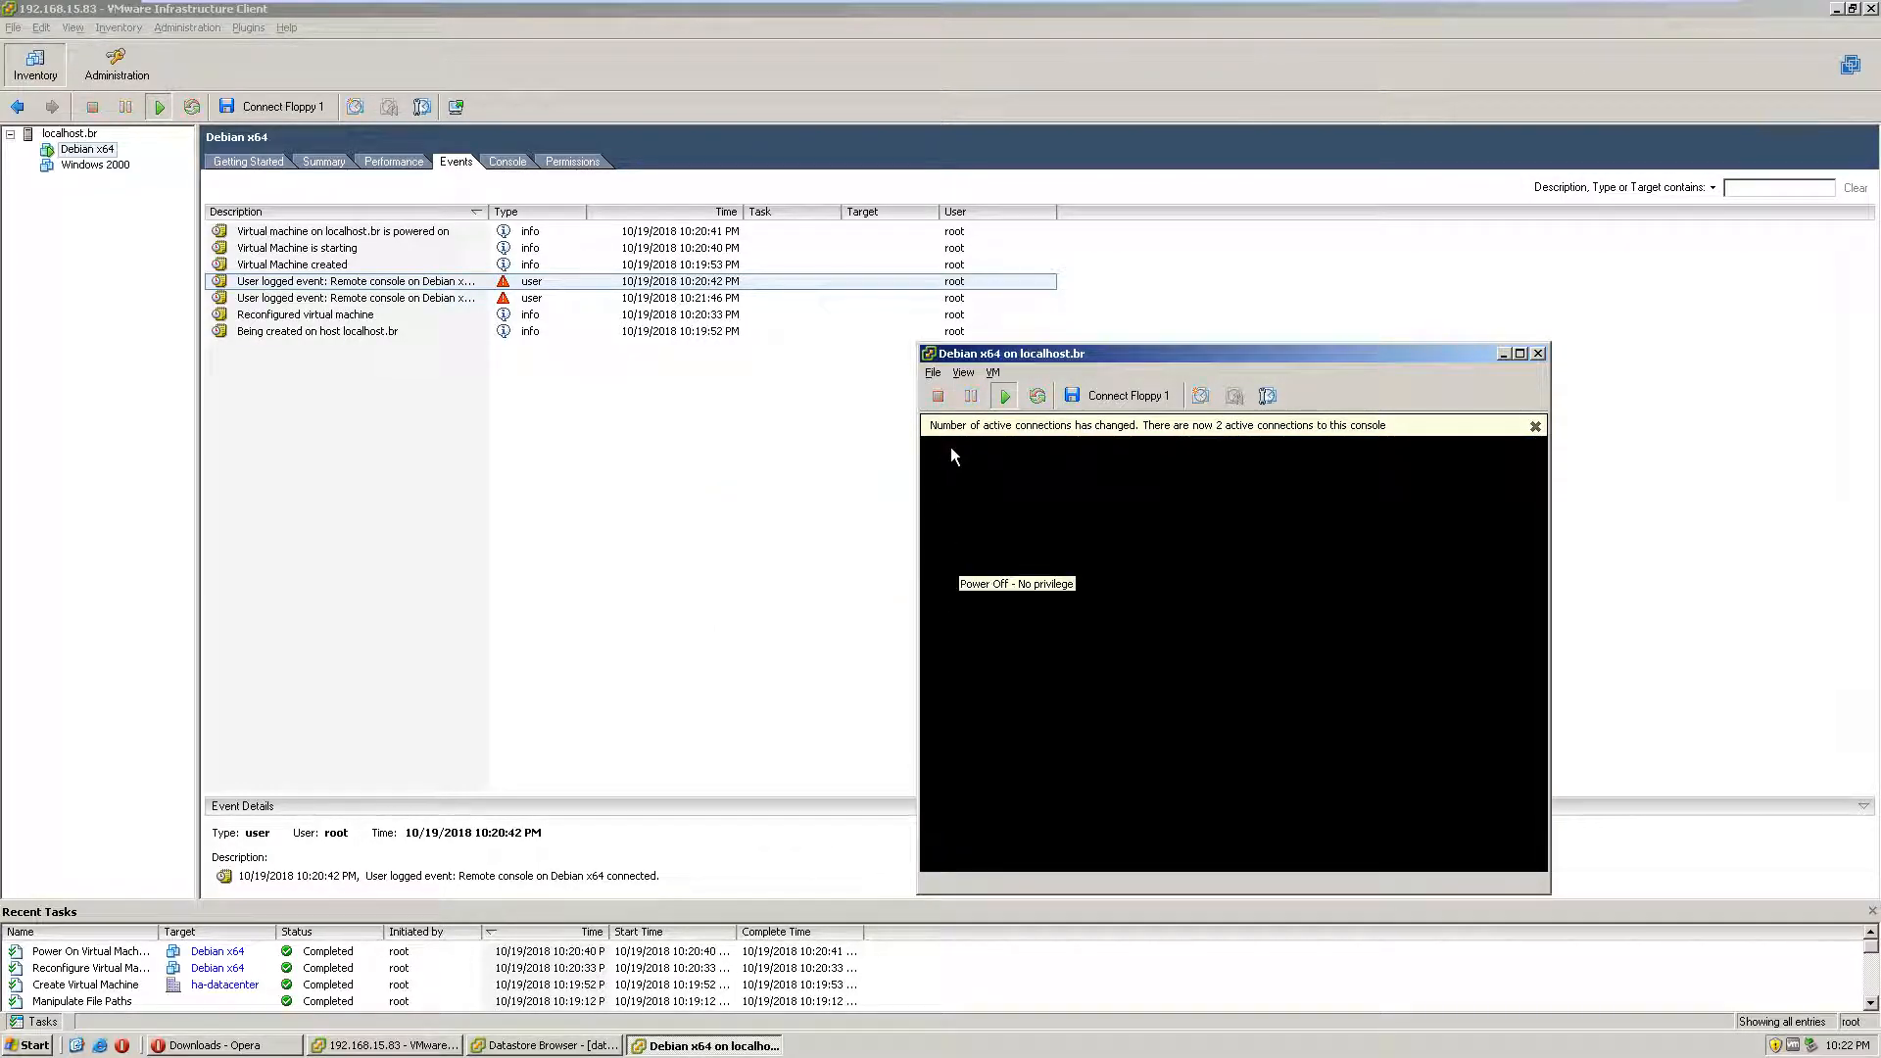
Step: Close Debian x64's separate console window and bring up the machine's getting started view
{"action": "left_click", "coordinate": [1536, 356]}
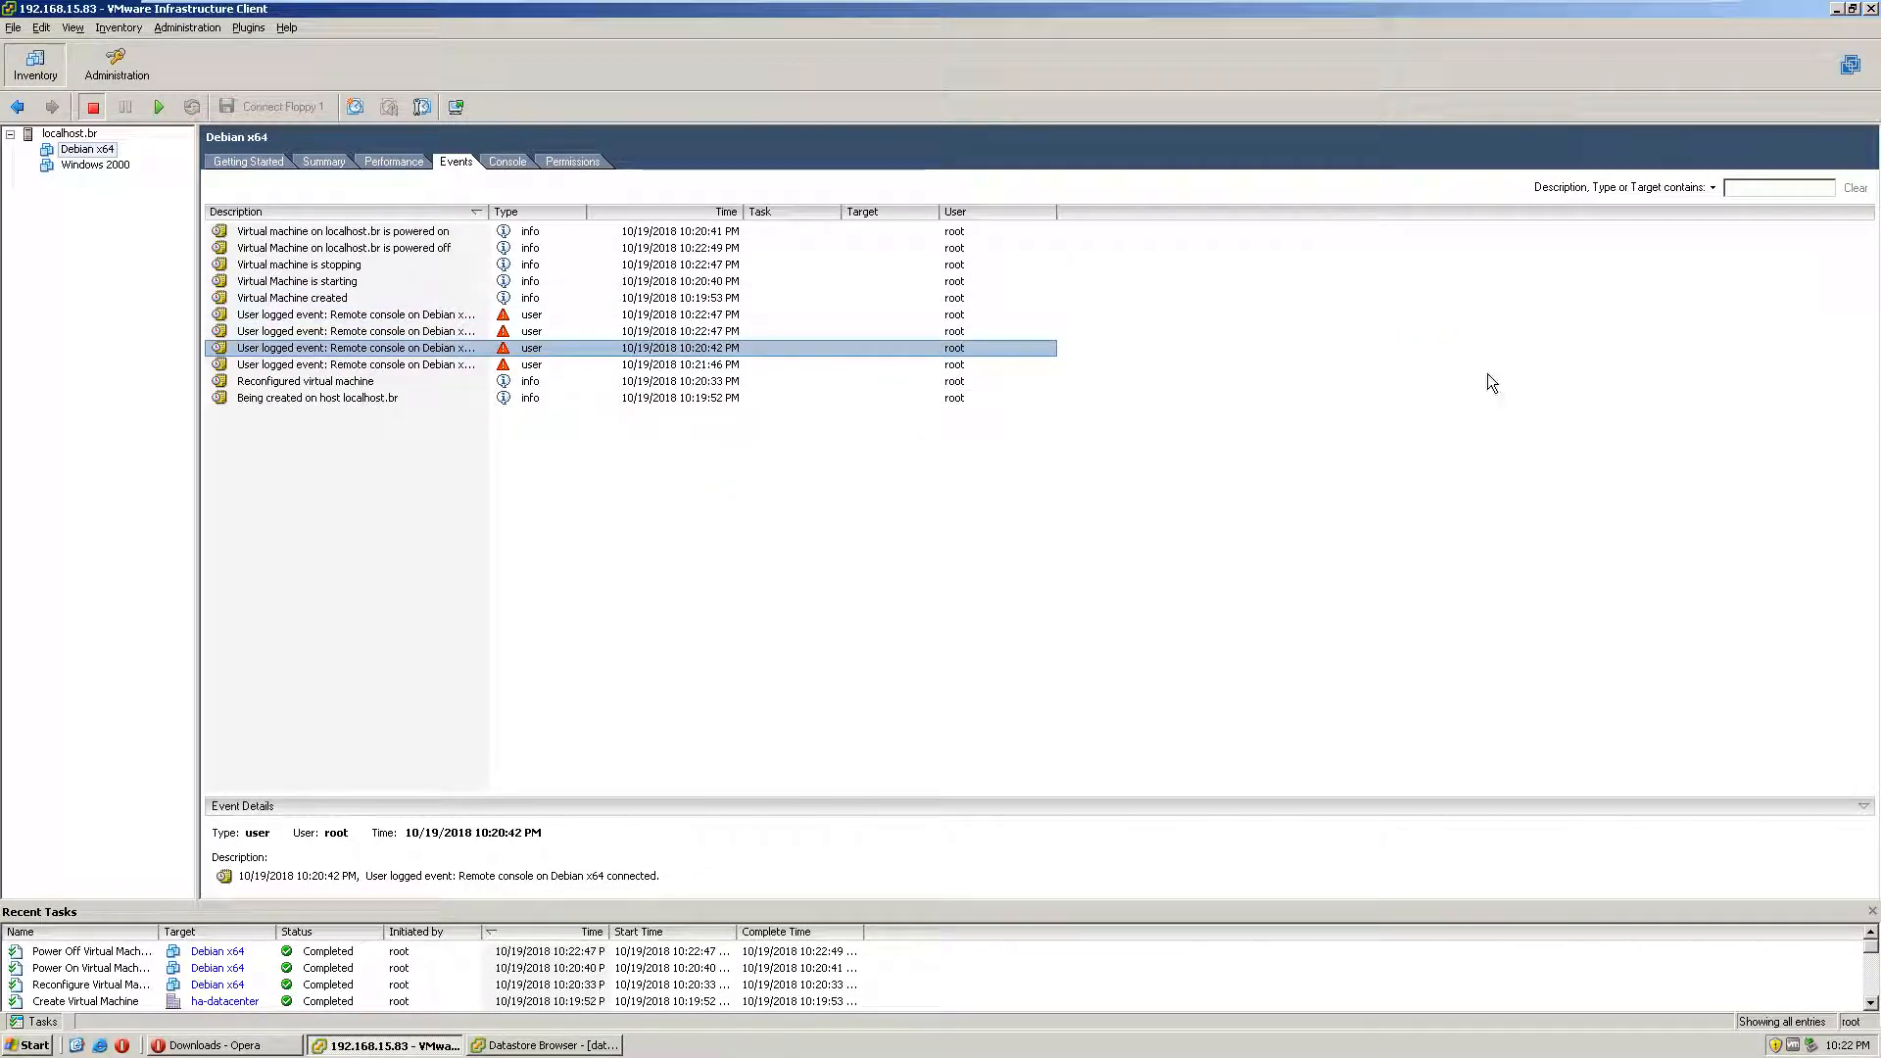
{"action": "left_click", "coordinate": [235, 163]}
{"action": "left_click", "coordinate": [86, 148]}
{"action": "left_click", "coordinate": [752, 340]}
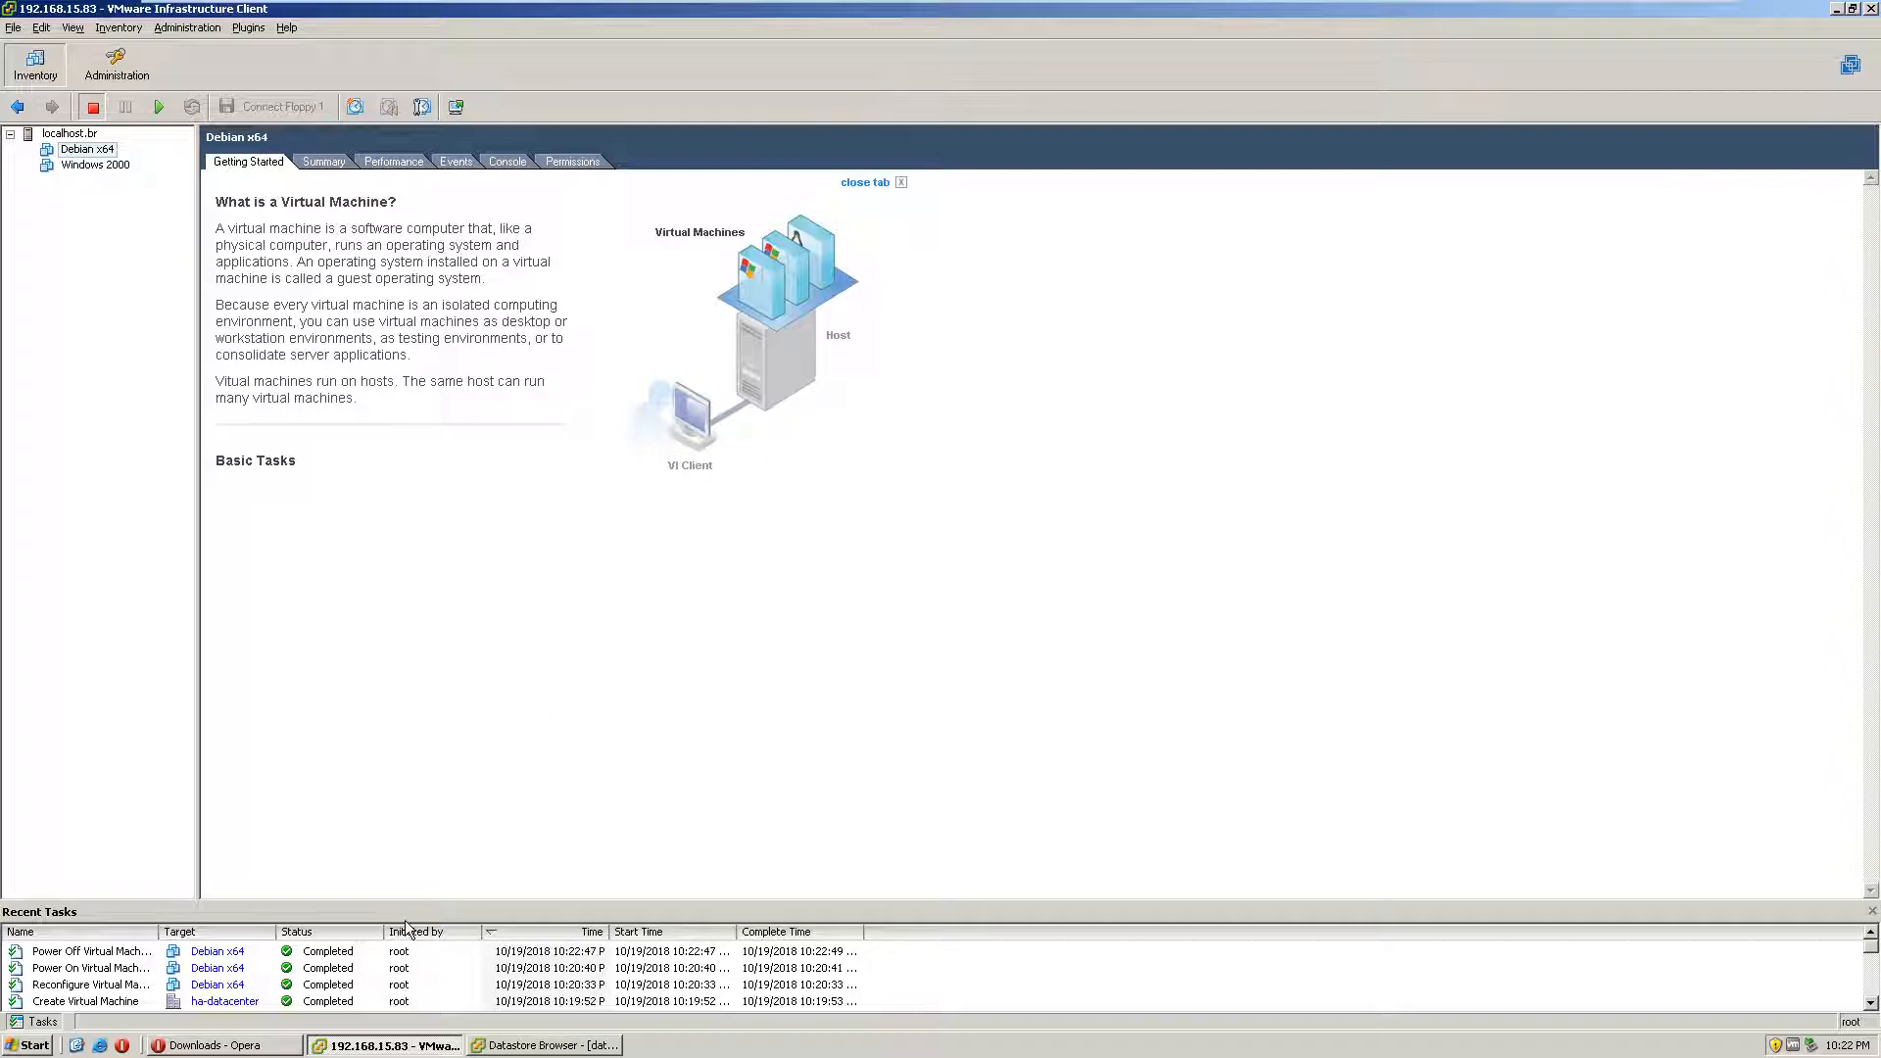
Step: Switch to Opera and search the web for "ubuntu server download" from the Debian image page
{"action": "left_click", "coordinate": [240, 1049]}
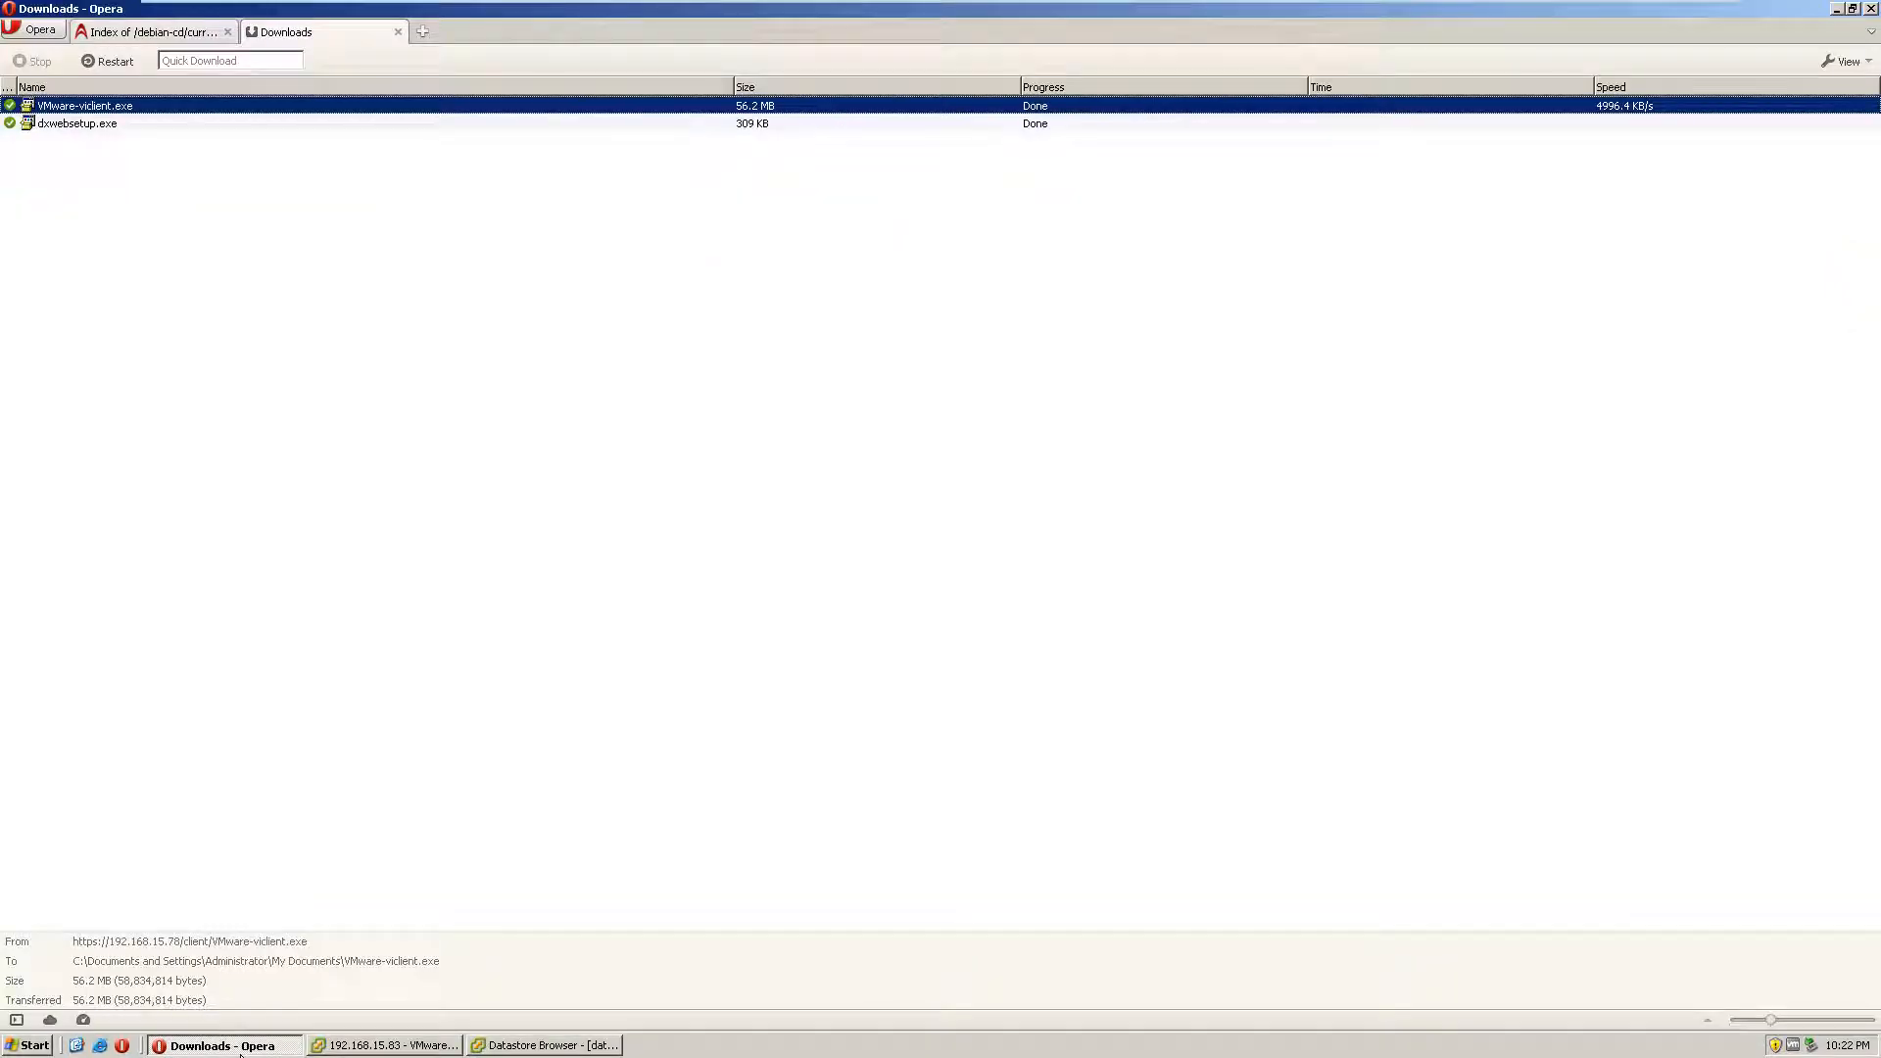
{"action": "left_click", "coordinate": [235, 60]}
{"action": "left_click", "coordinate": [147, 32]}
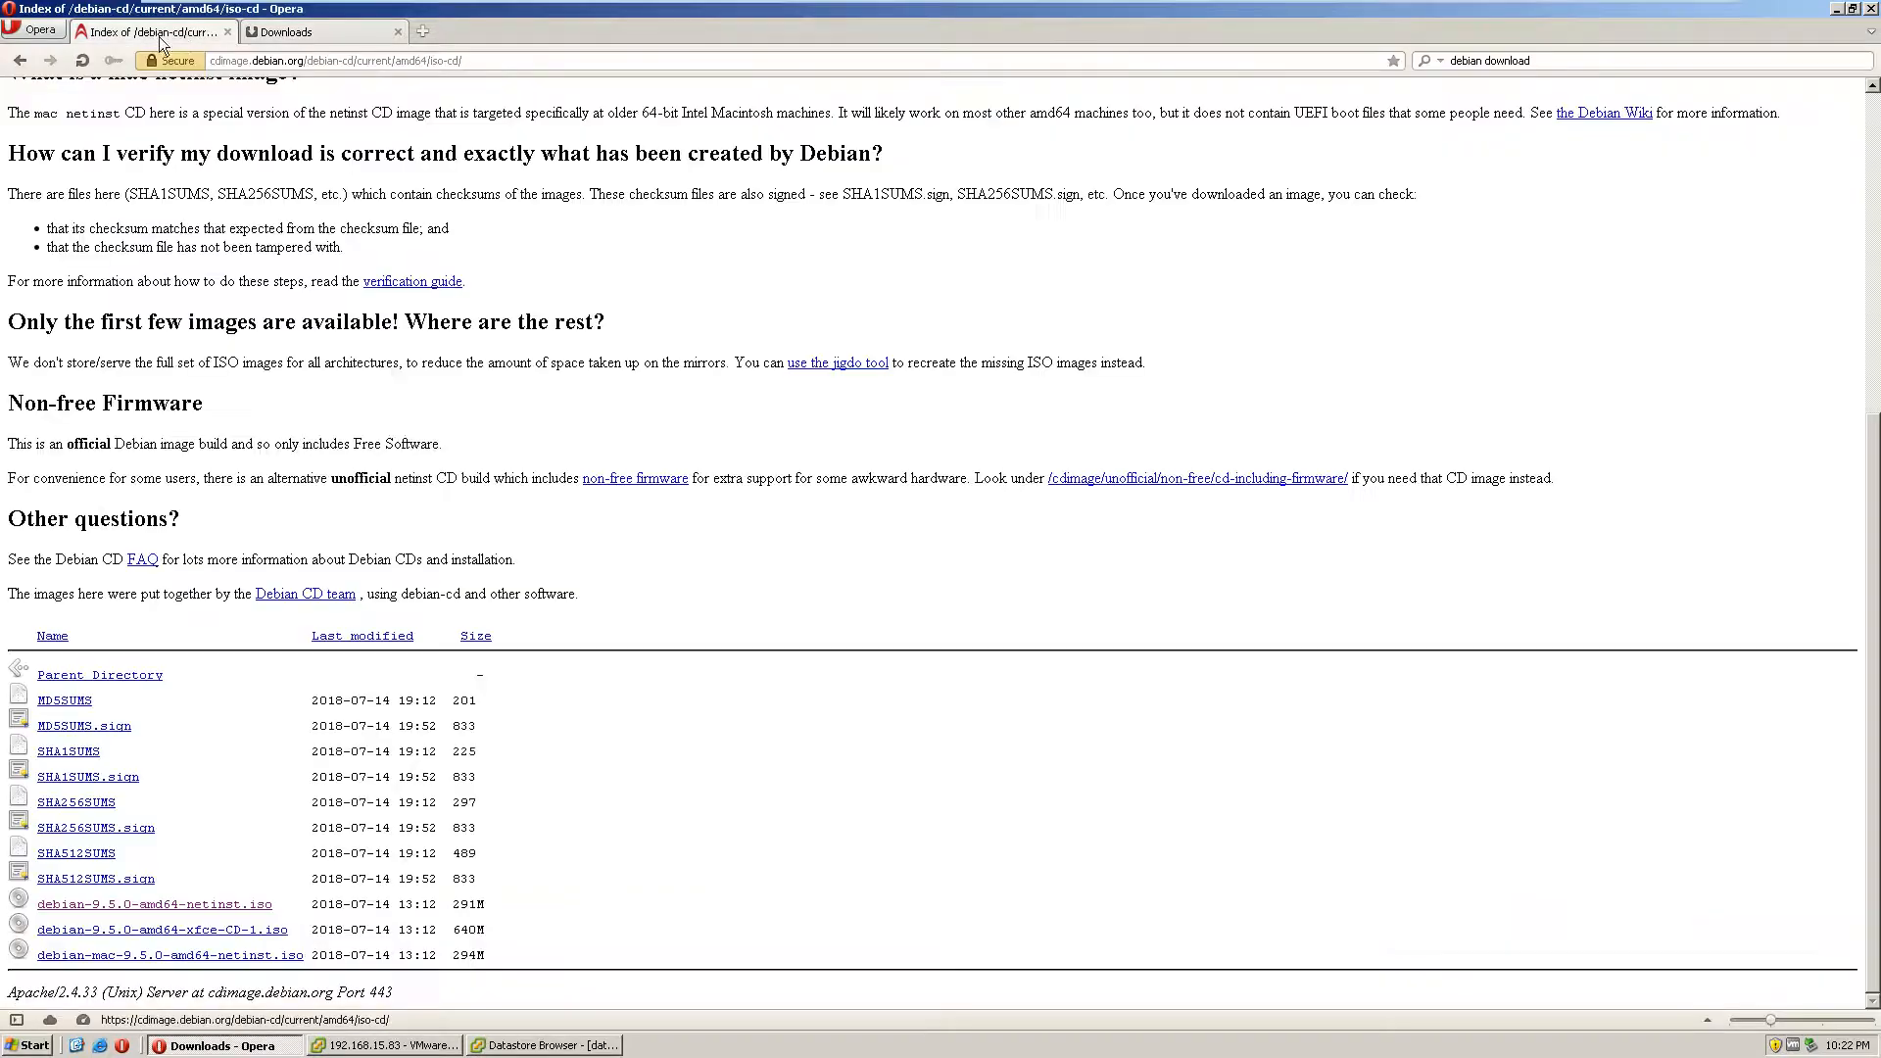
{"action": "left_click", "coordinate": [1653, 61]}
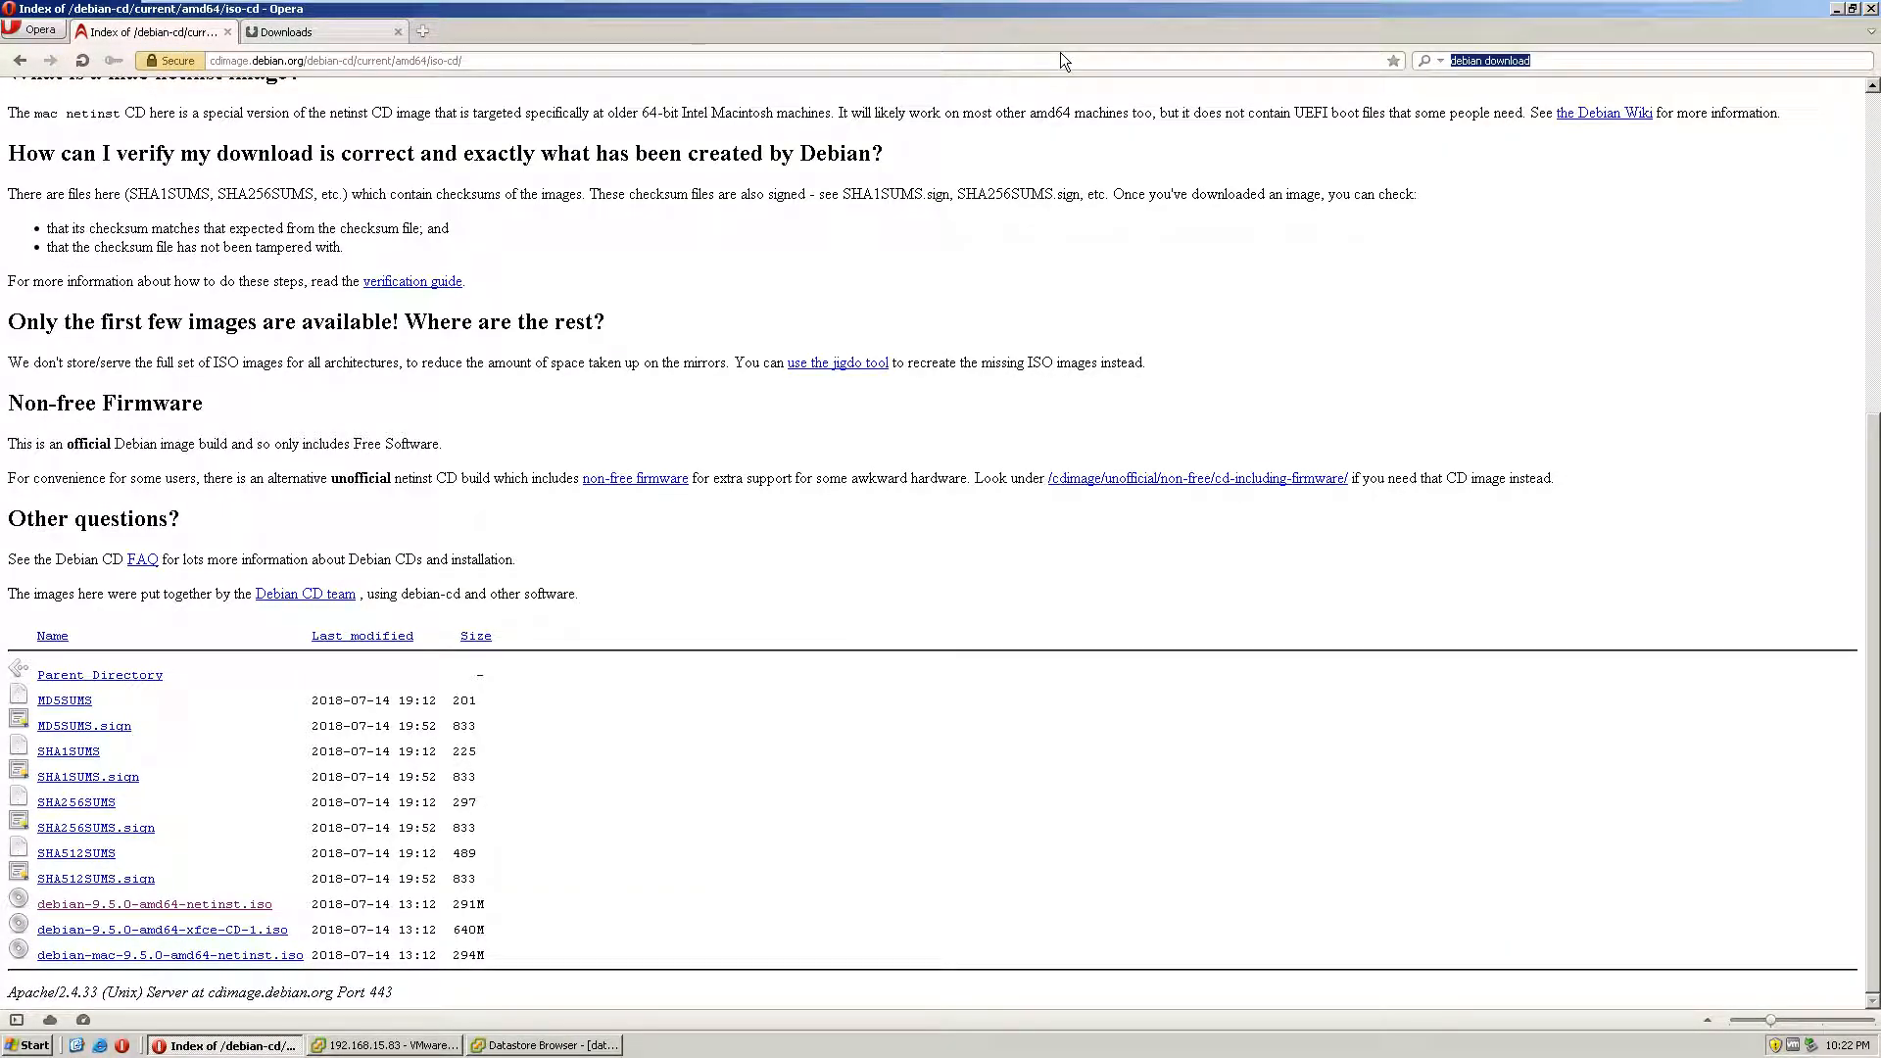
{"action": "type", "text": "ubuntu server download"}
{"action": "key", "text": "Return"}
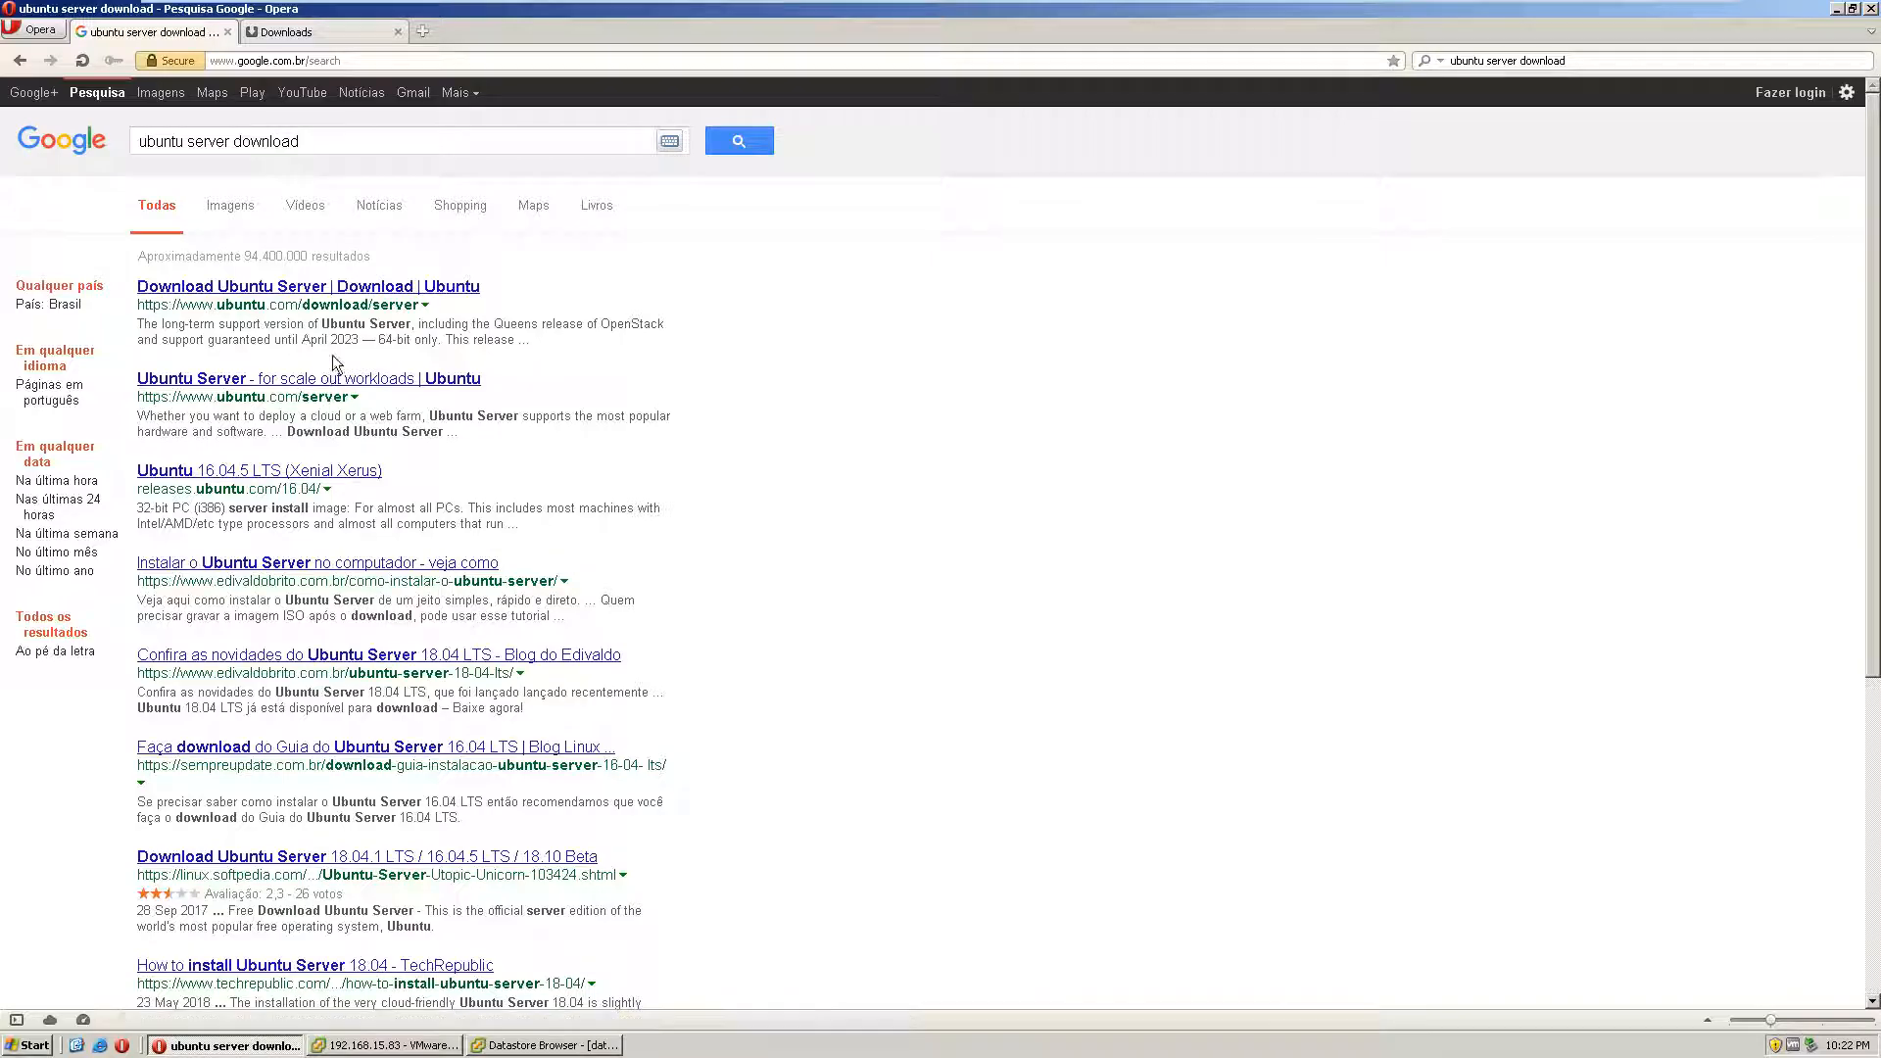
Step: Open Ubuntu's official server download page from the search results and close the Downloads page
{"action": "left_click", "coordinate": [397, 290]}
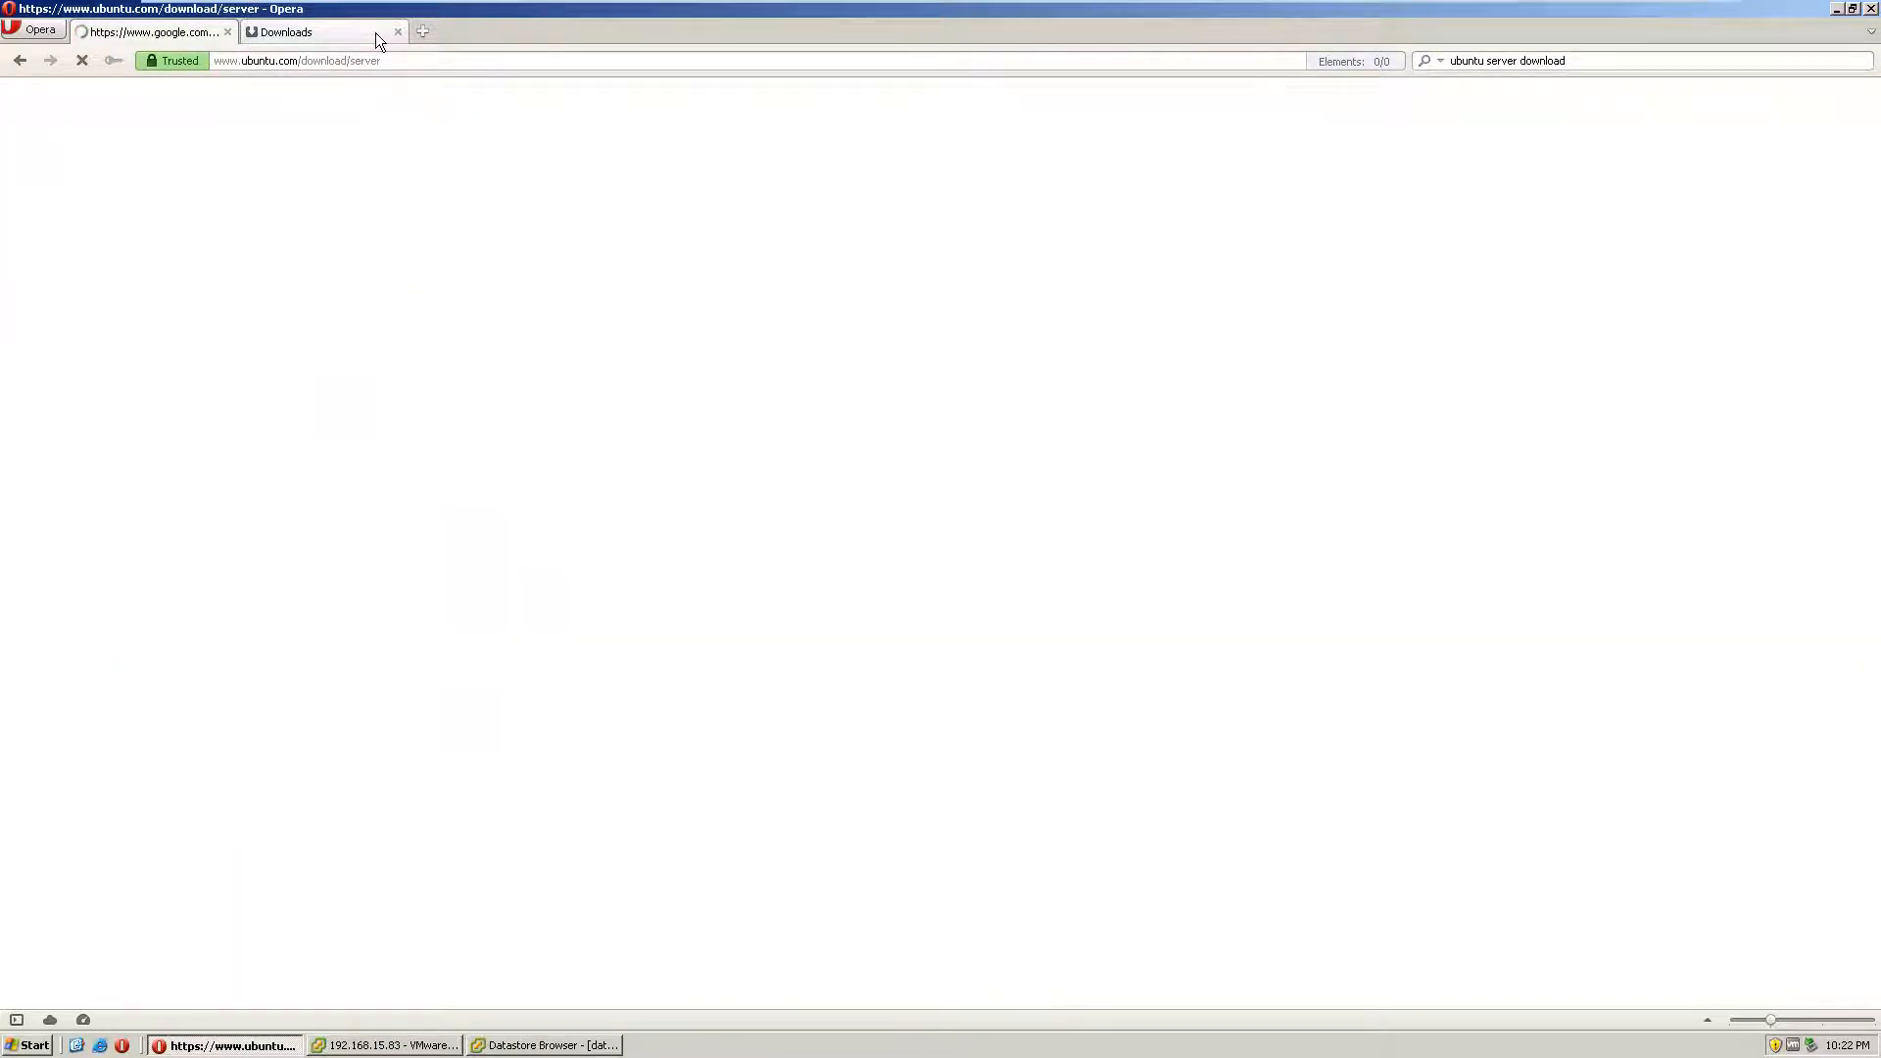
{"action": "left_click", "coordinate": [398, 31]}
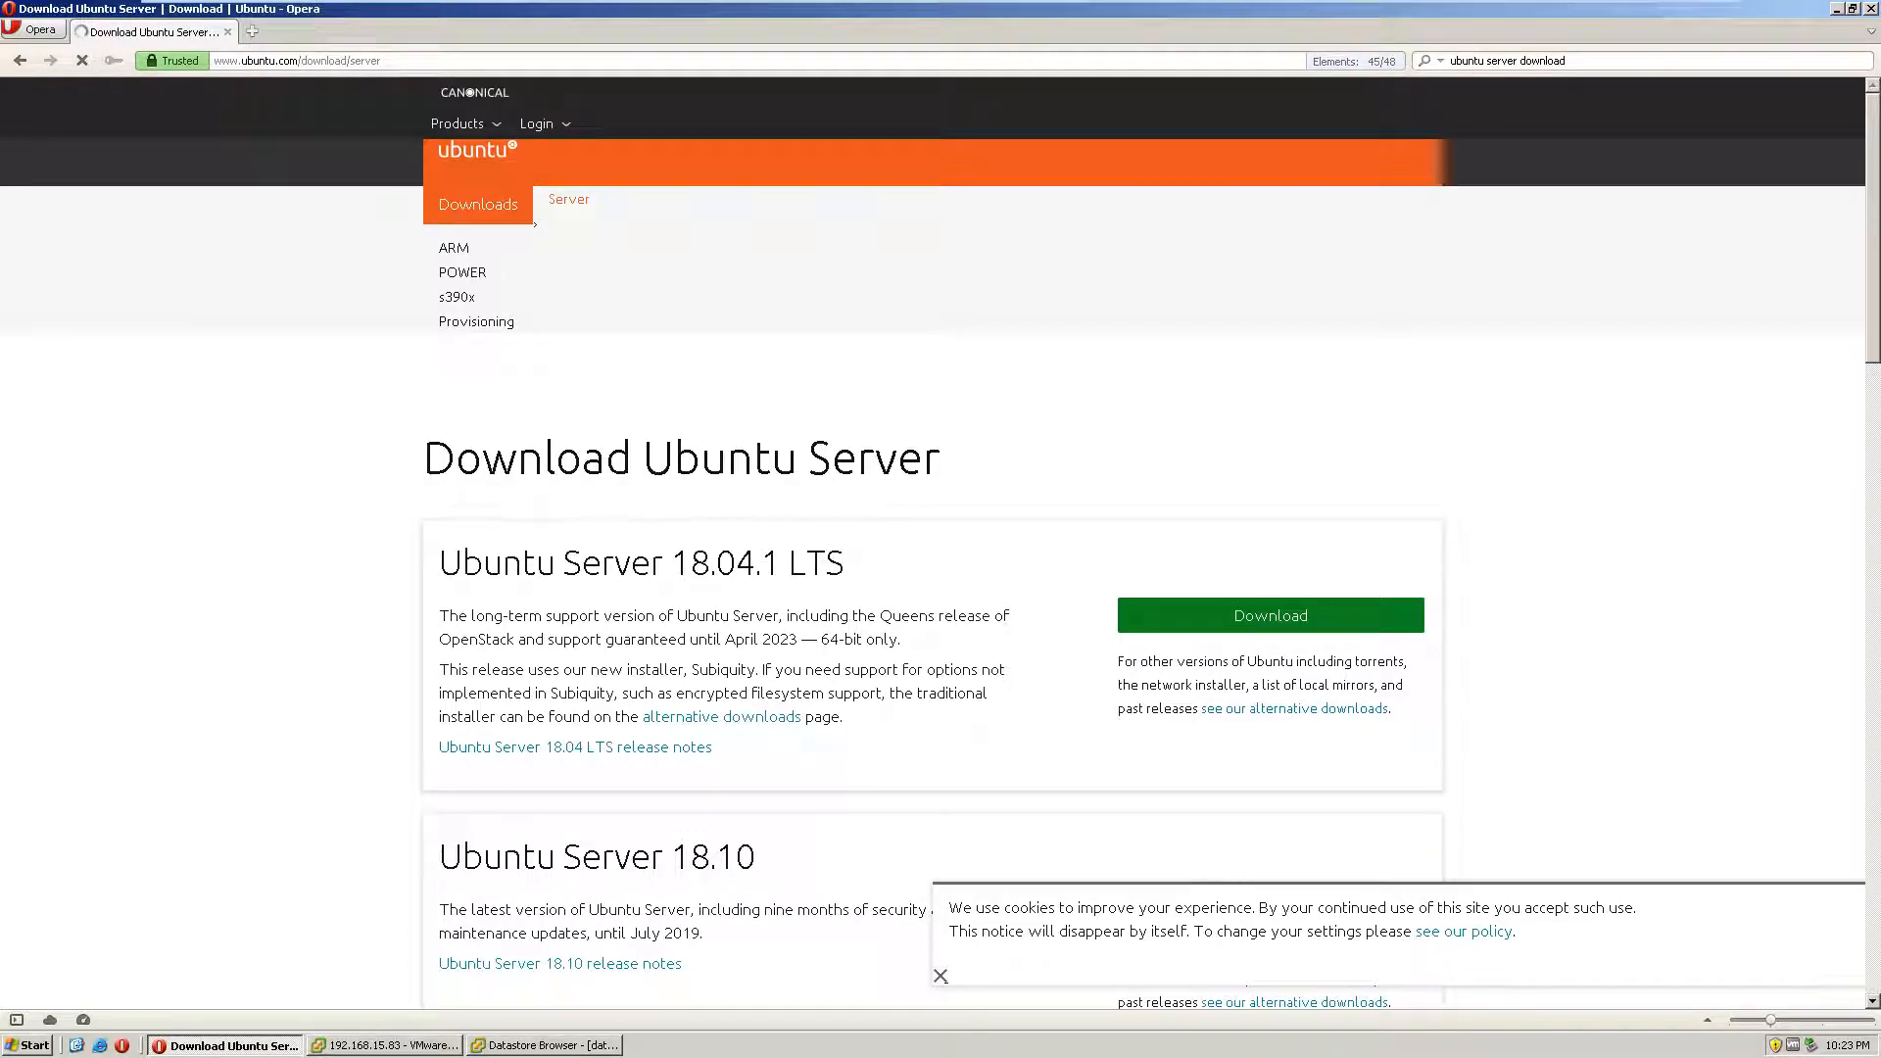
{"action": "scroll", "coordinate": [685, 507], "scroll_direction": "down", "scroll_amount": 3}
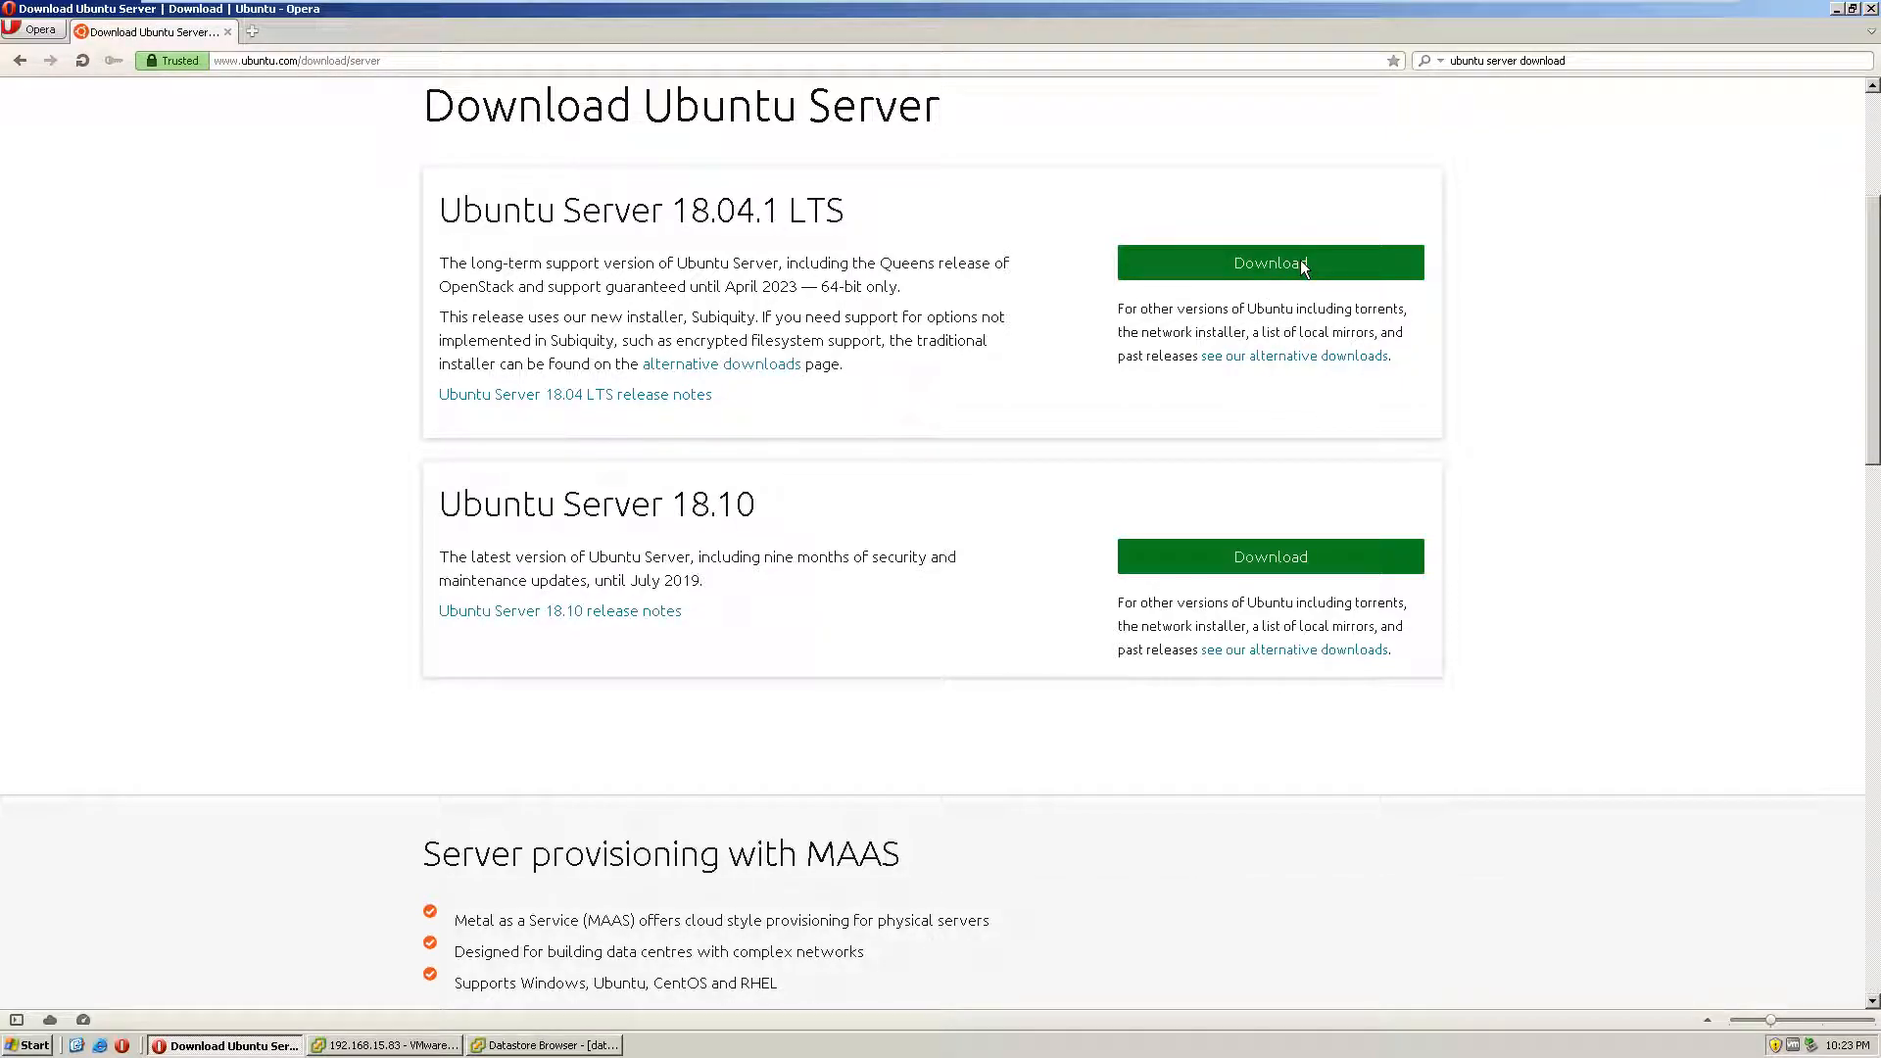
Step: Try to open the alternative downloads link listed under Ubuntu Server 18.04.1 LTS
{"action": "double_click", "coordinate": [1284, 358]}
{"action": "left_click", "coordinate": [1284, 359]}
{"action": "double_click", "coordinate": [1314, 360]}
{"action": "left_click", "coordinate": [1323, 362]}
{"action": "right_click", "coordinate": [1320, 355]}
{"action": "triple_click", "coordinate": [1291, 357]}
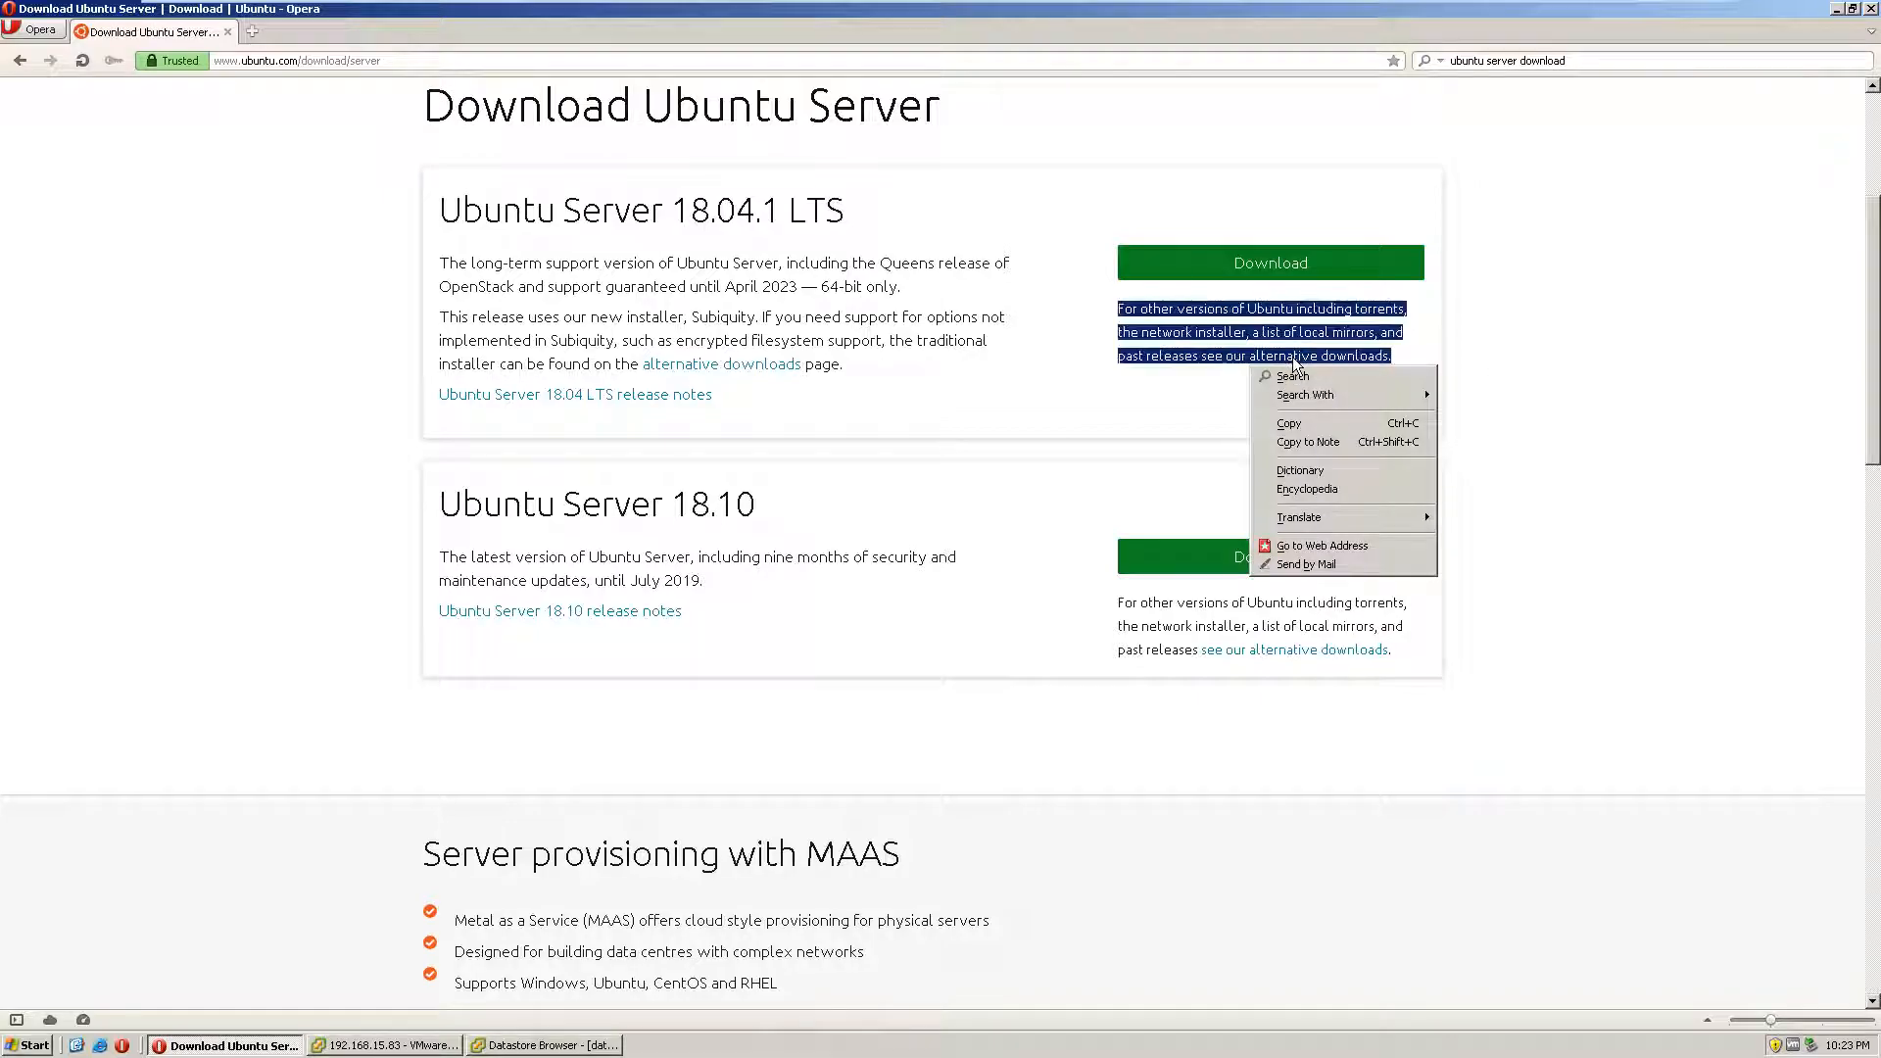
{"action": "left_click", "coordinate": [1246, 354]}
Step: Reload the Ubuntu Server page and try again to get the alternative downloads link's address for 18.04.1 LTS
{"action": "left_click", "coordinate": [82, 61]}
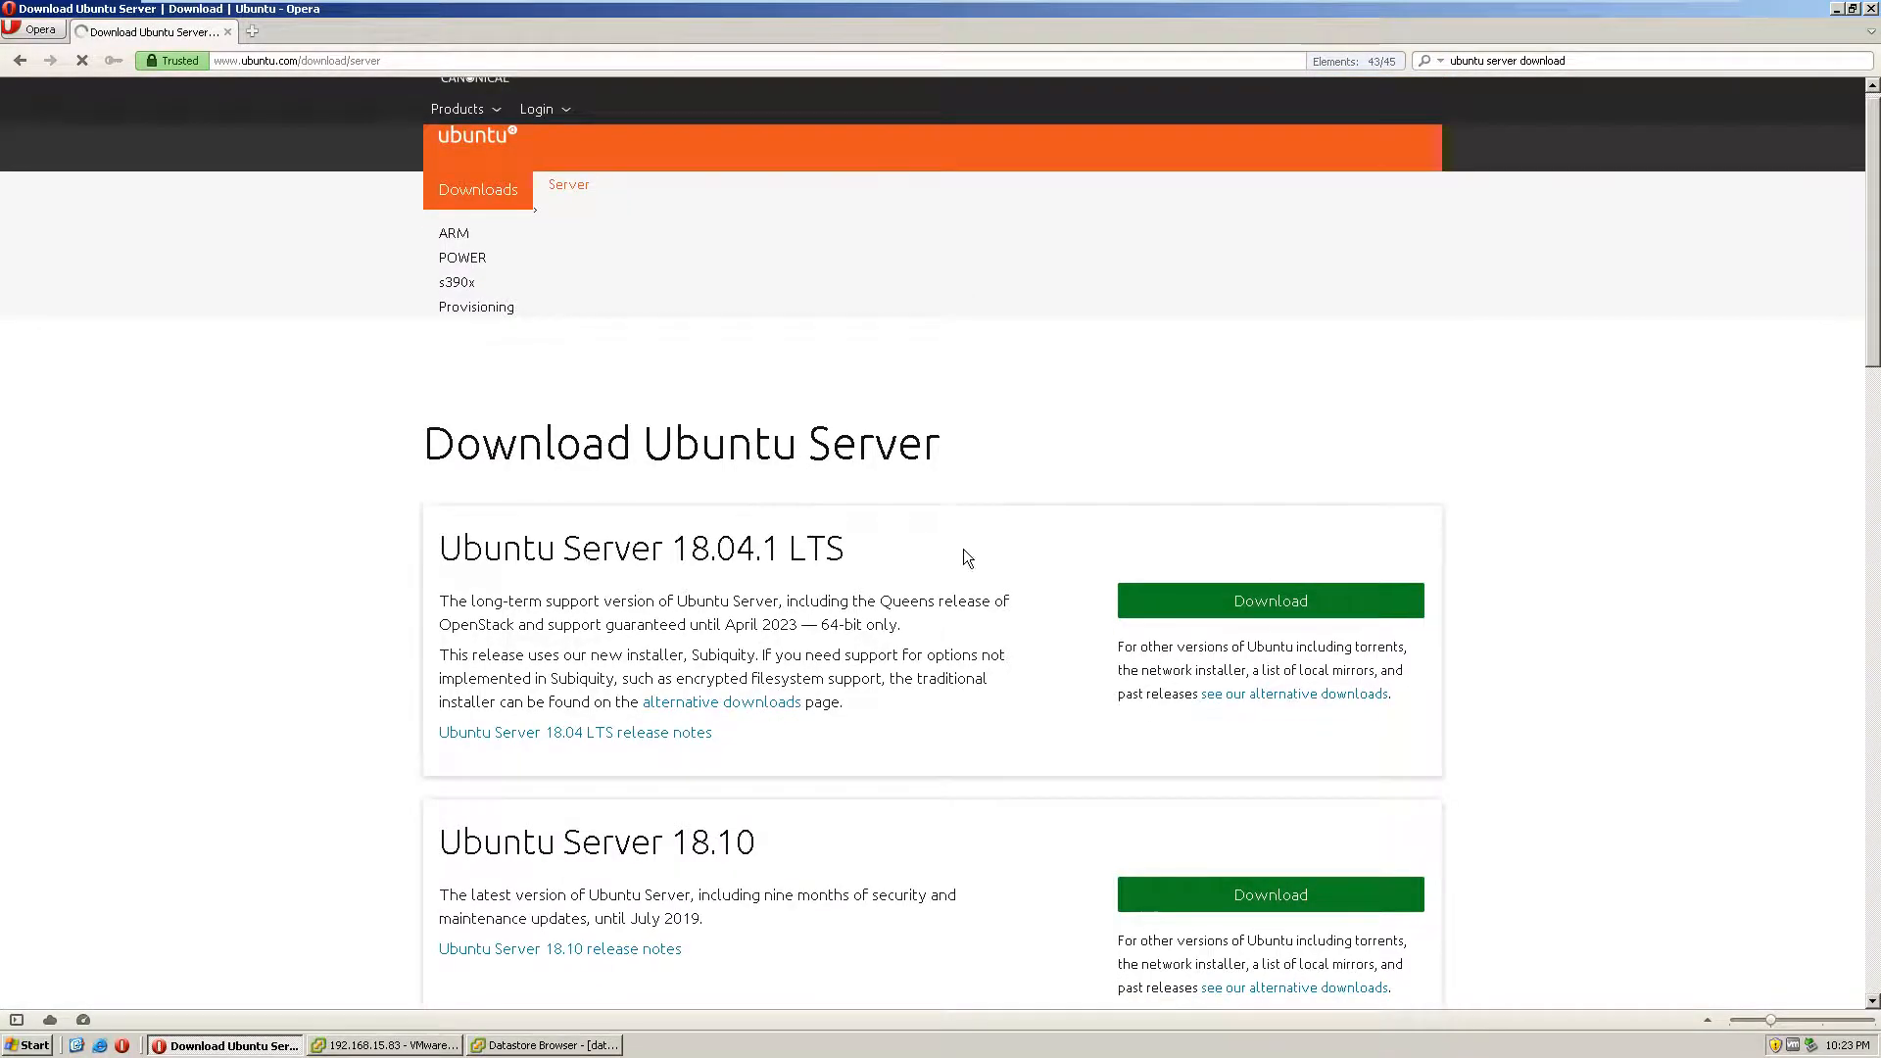
{"action": "scroll", "coordinate": [1184, 604], "scroll_direction": "down", "scroll_amount": 3}
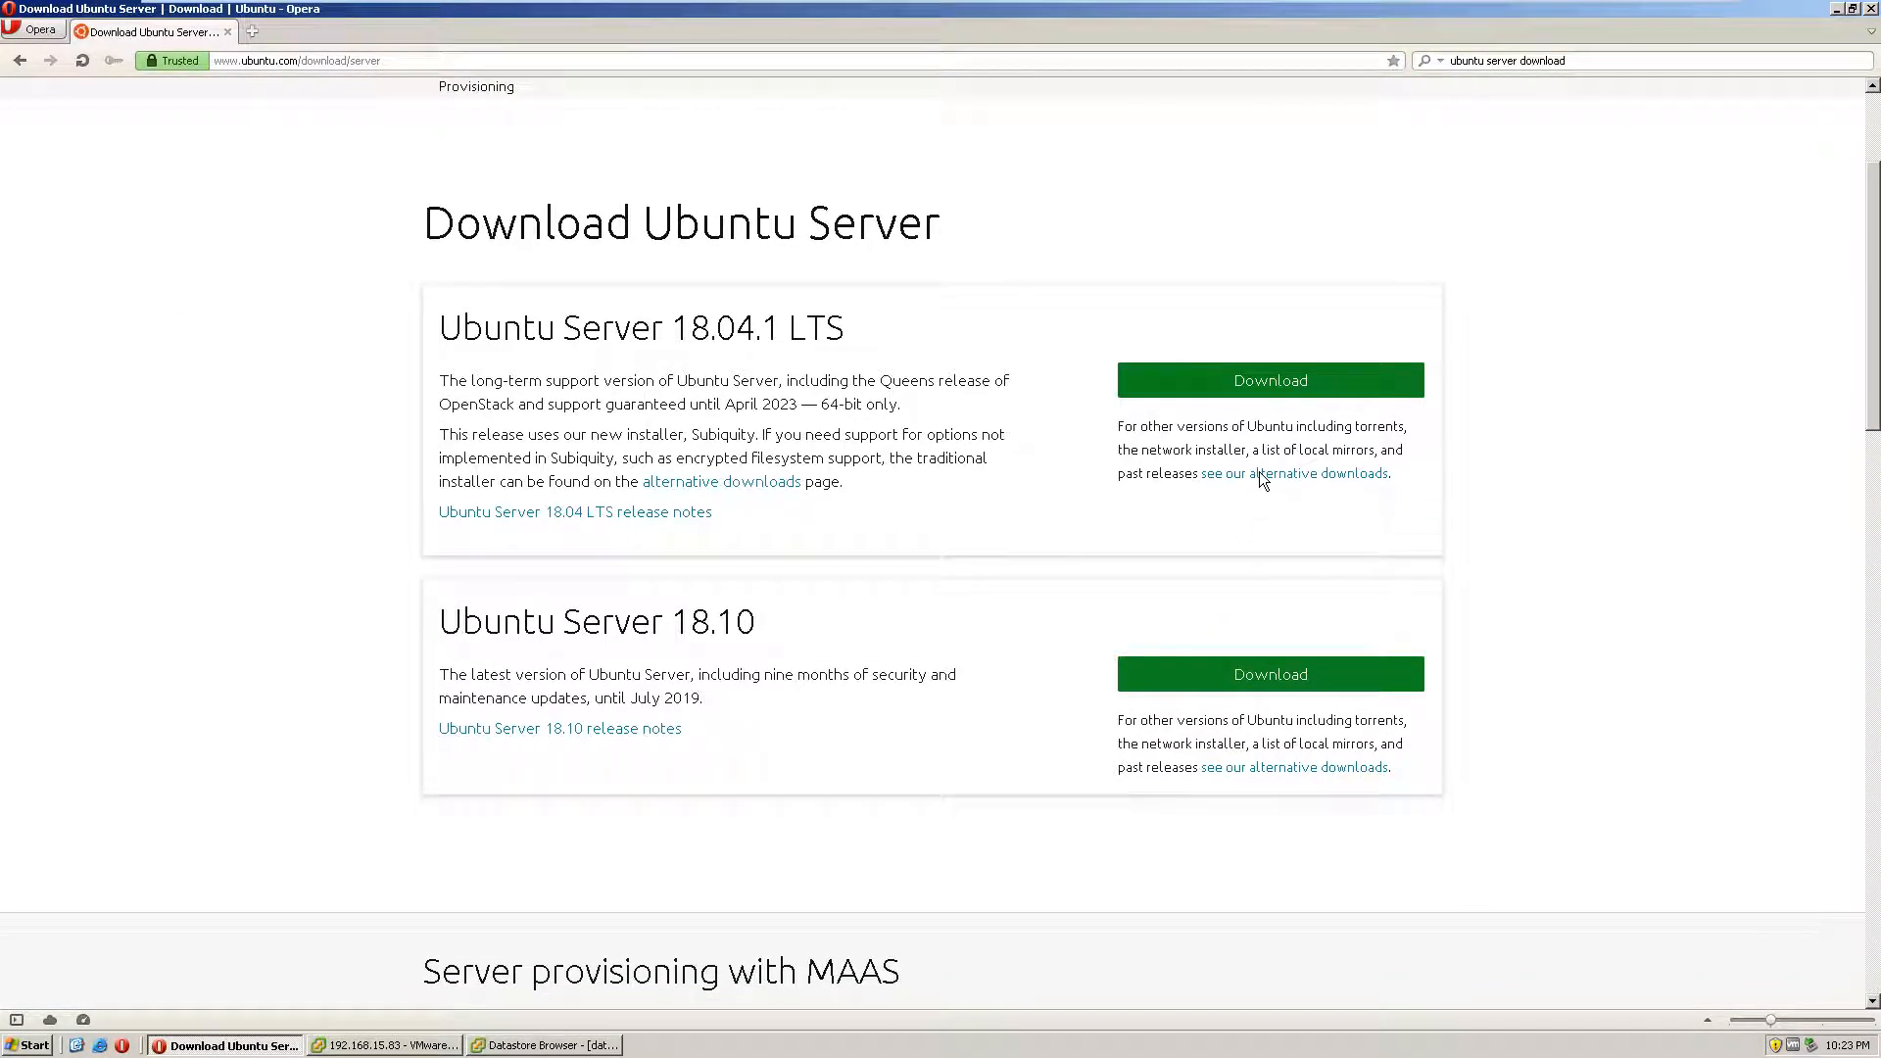
{"action": "right_click", "coordinate": [1261, 478]}
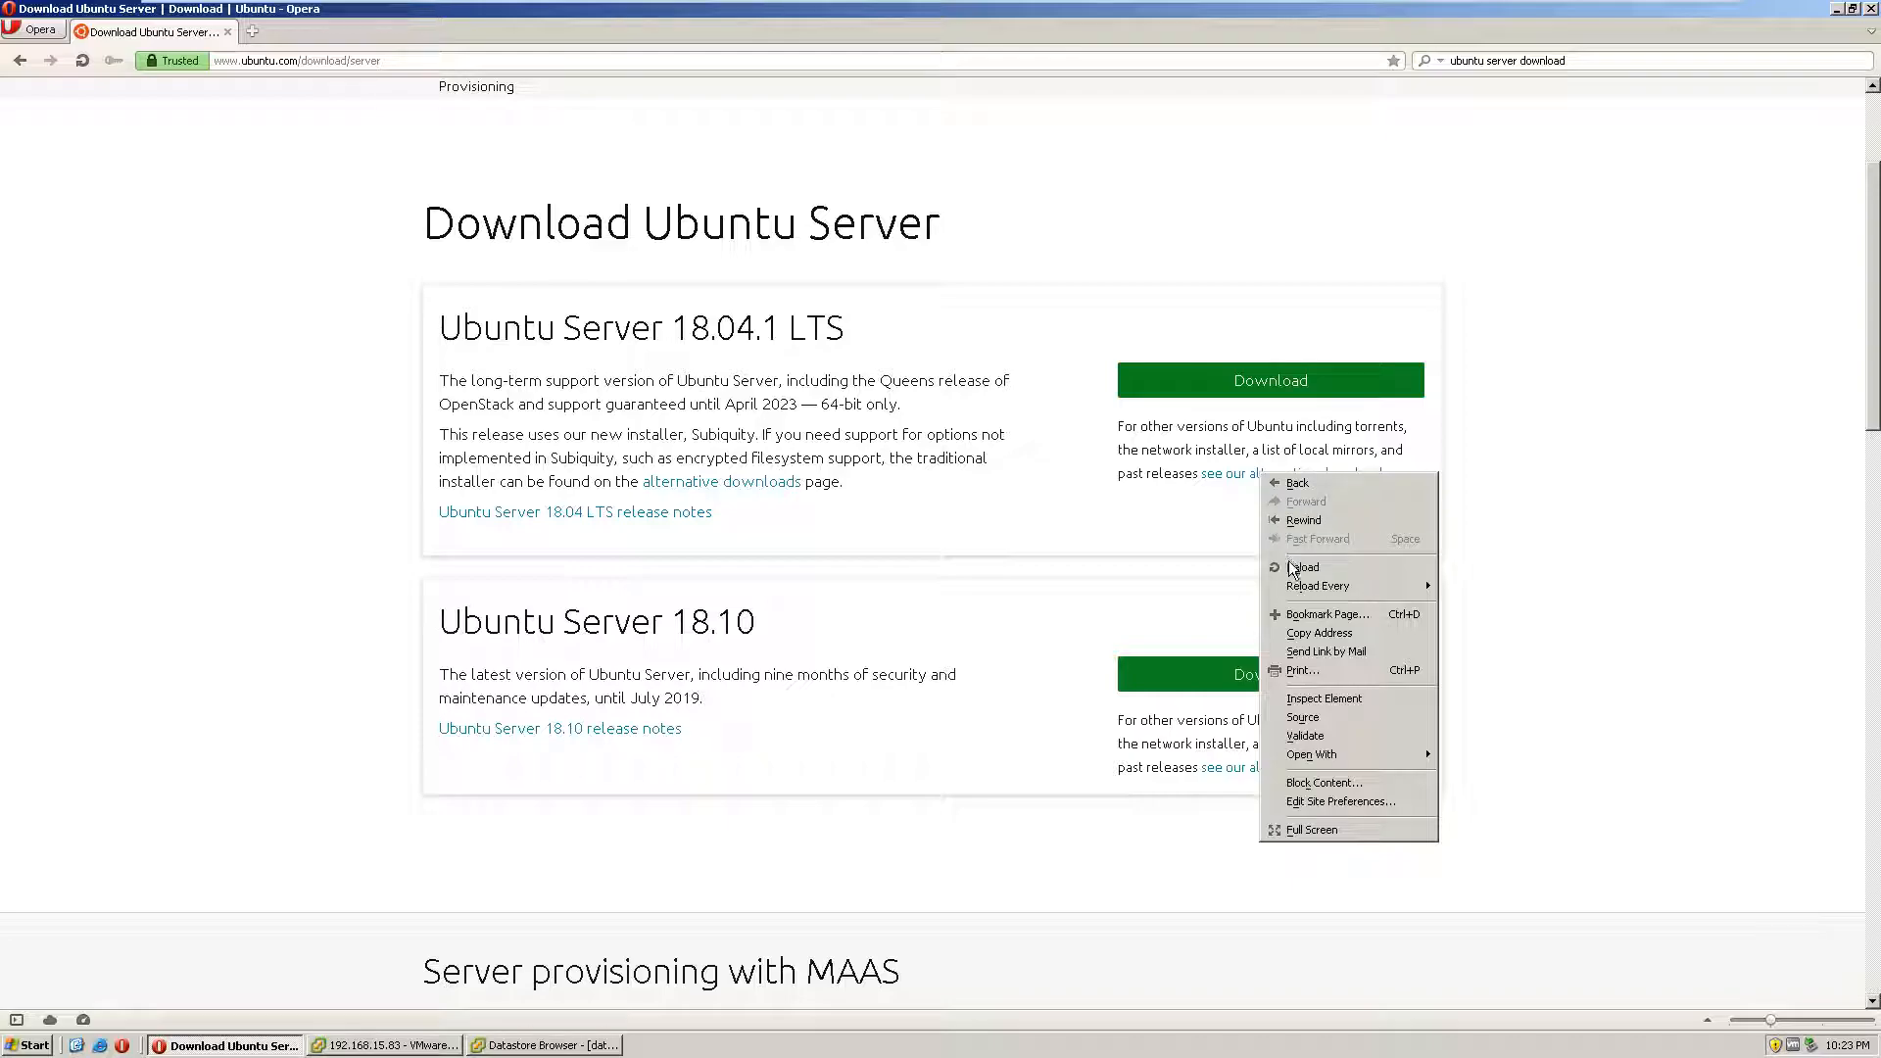
{"action": "left_click", "coordinate": [1313, 633]}
{"action": "left_click", "coordinate": [450, 59]}
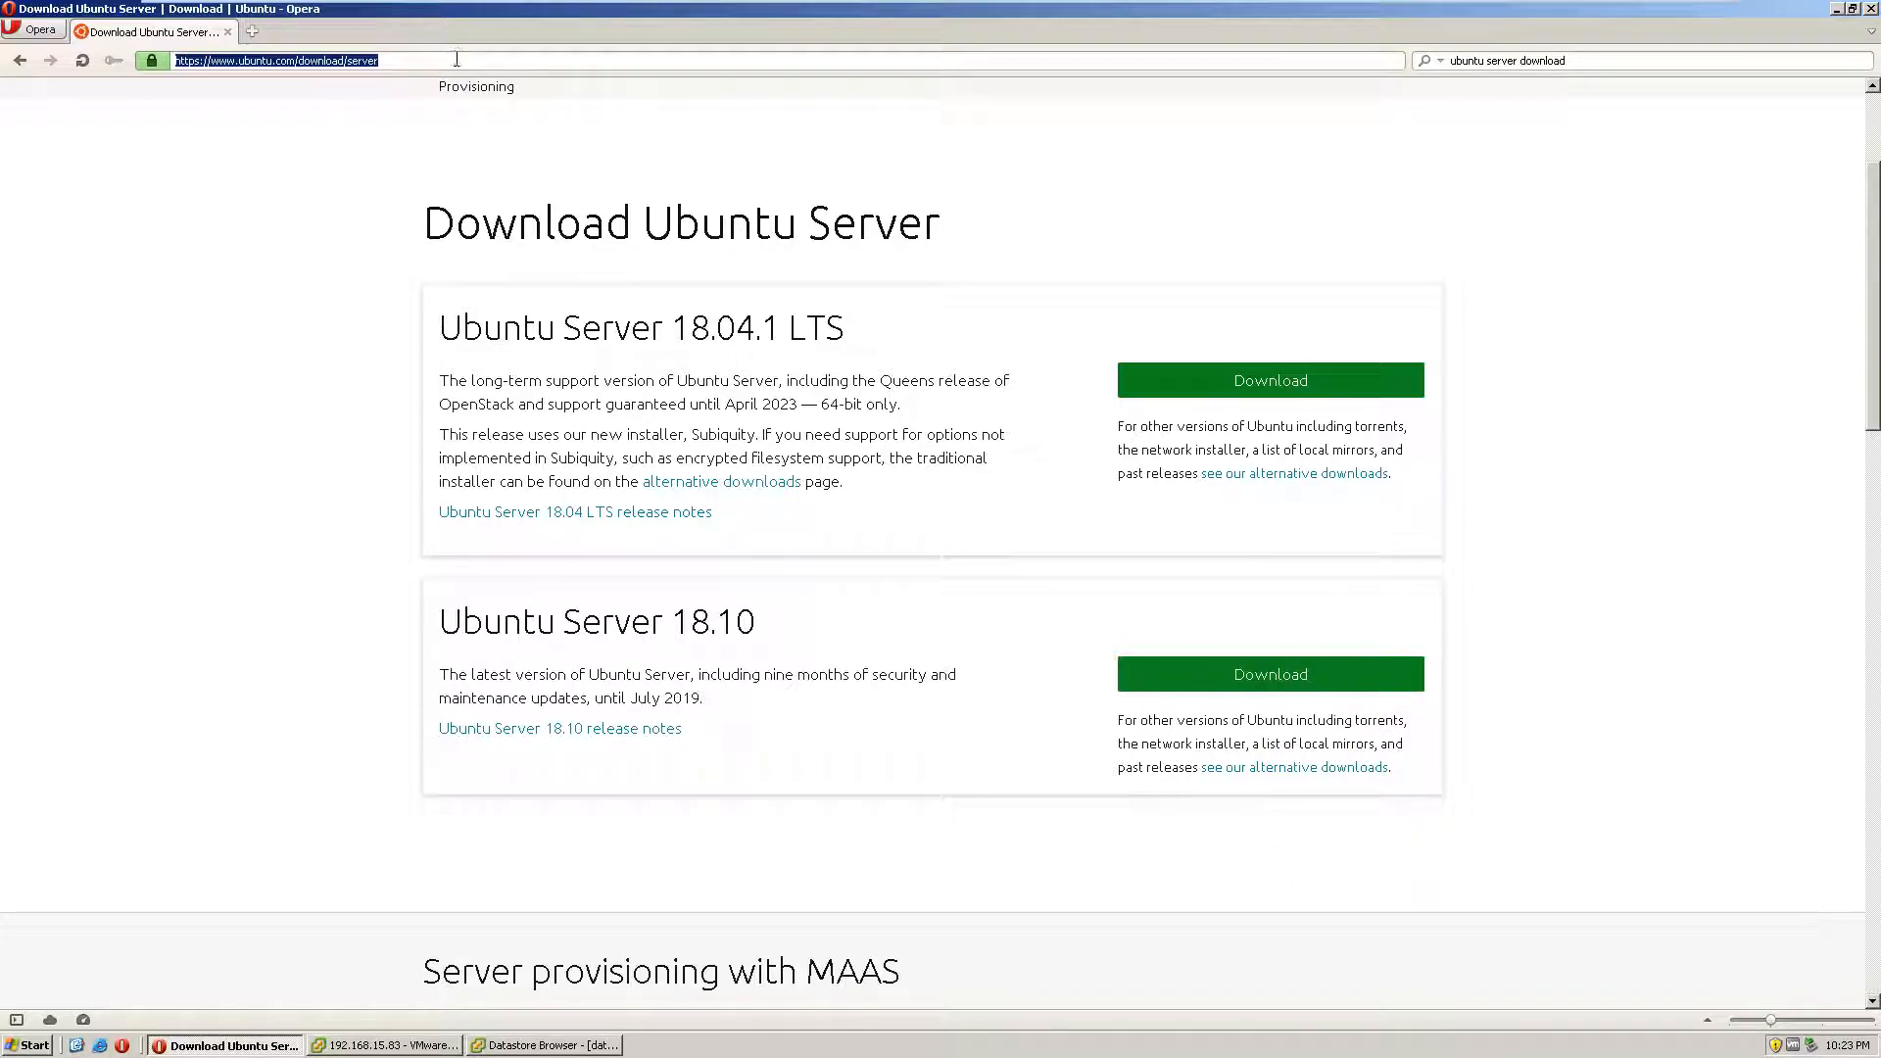
{"action": "left_click", "coordinate": [290, 337]}
{"action": "left_click_drag", "start_coordinate": [1318, 473], "coordinate": [1250, 470]}
{"action": "right_click", "coordinate": [1250, 479]}
{"action": "left_click", "coordinate": [1311, 284]}
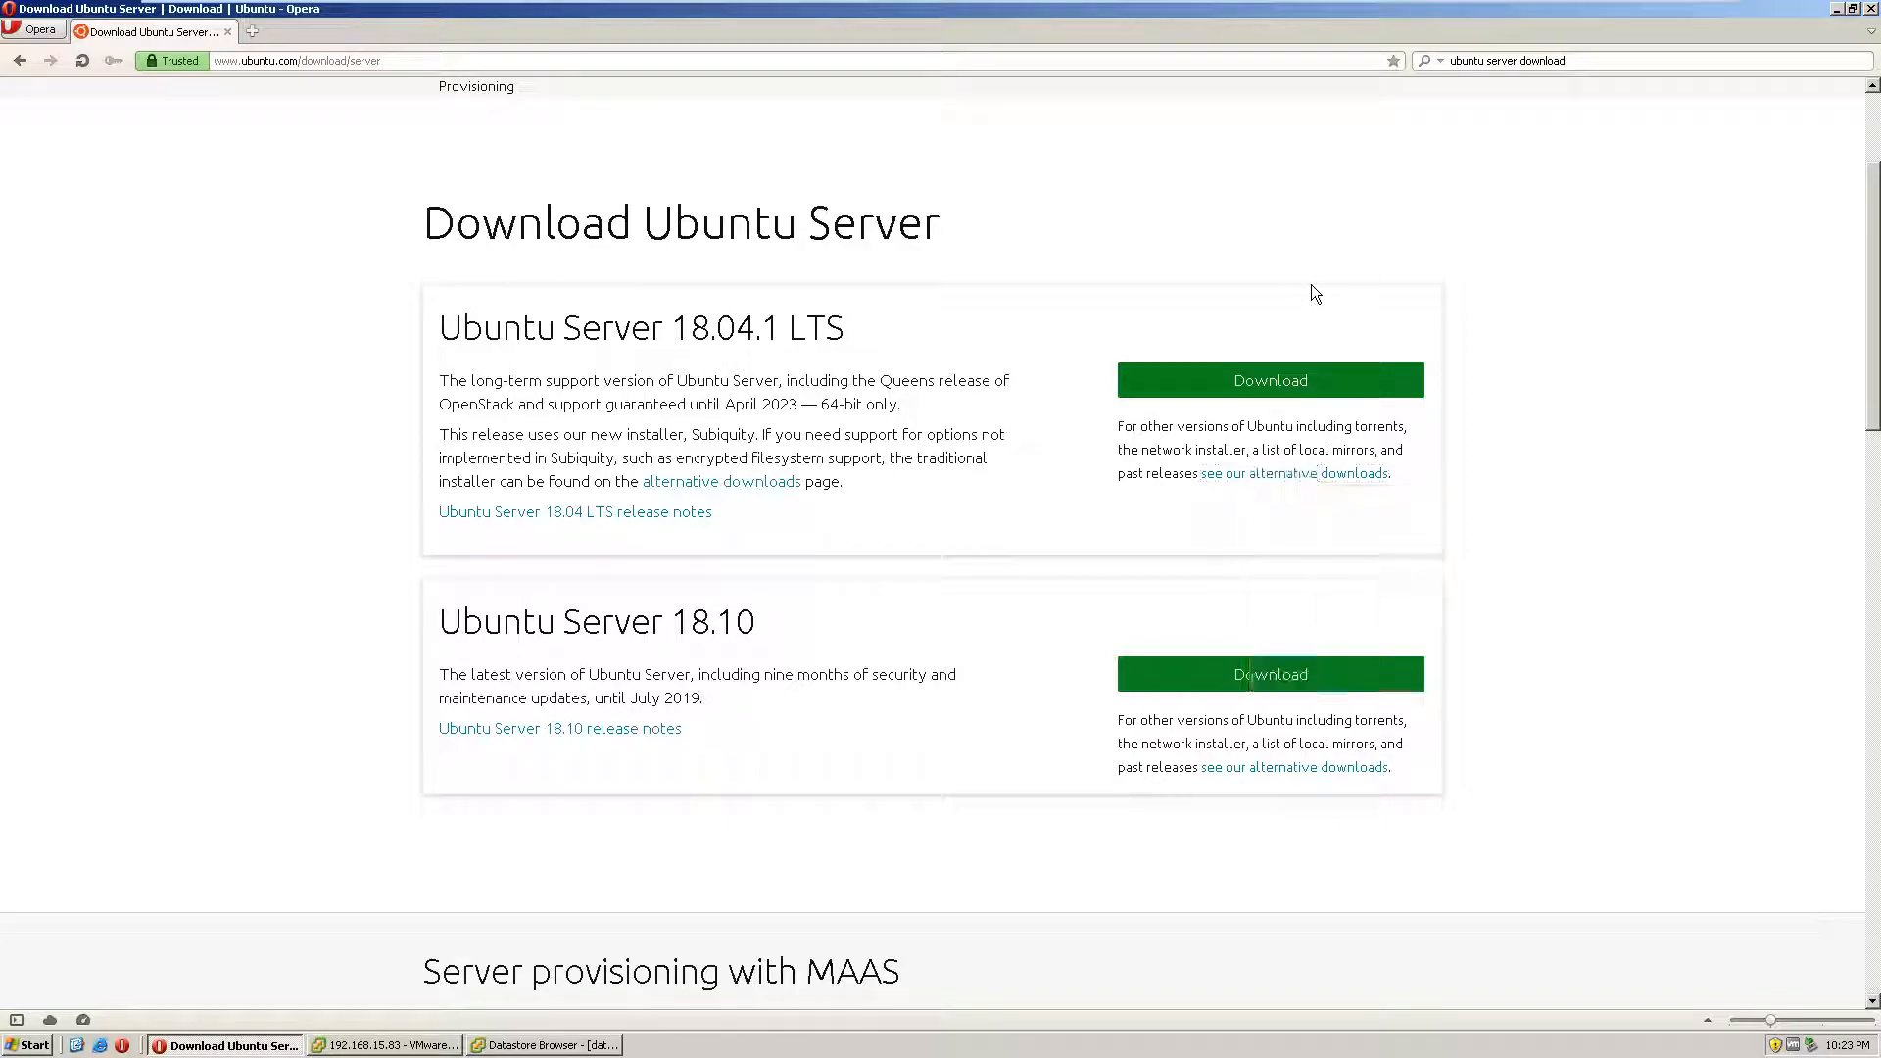
Step: Close the browser and minimize the Infrastructure Client, leaving the Datastore Browser window repositioned over the desktop
{"action": "mouse_move", "coordinate": [1690, 12]}
{"action": "left_click", "coordinate": [1870, 8]}
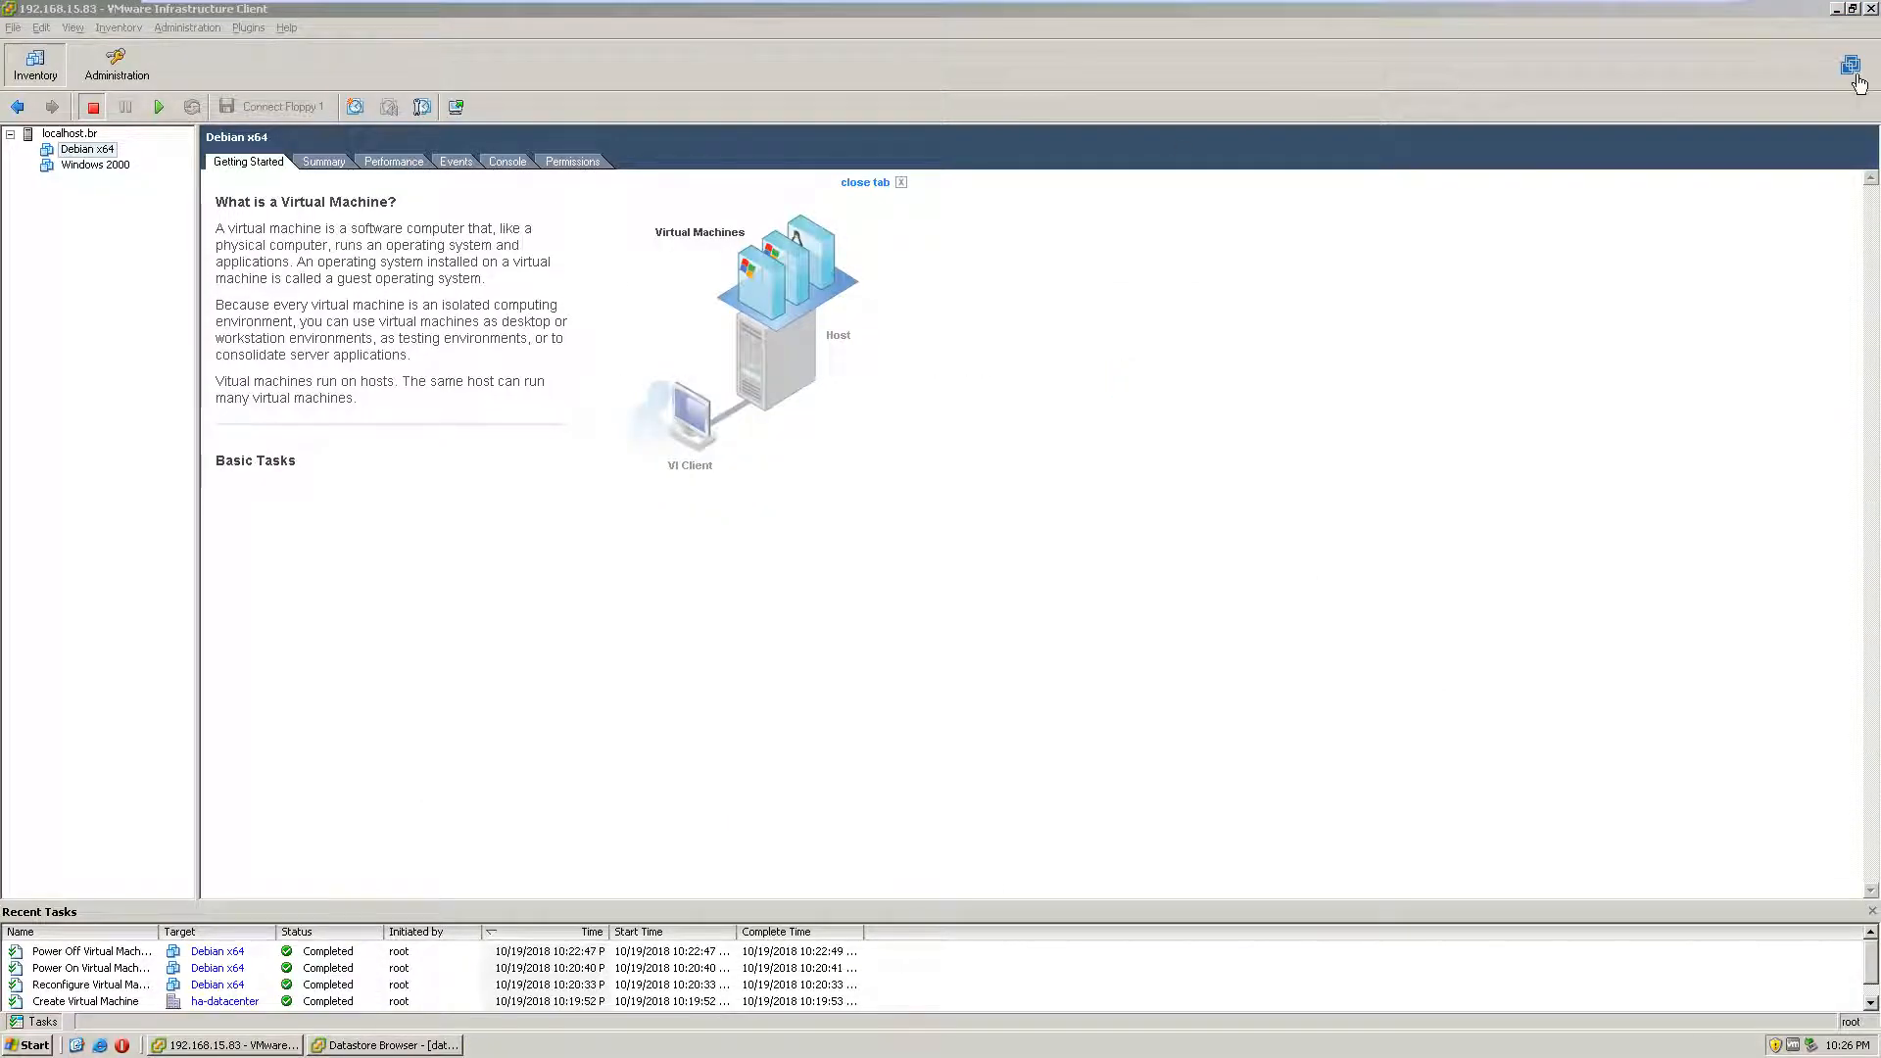
{"action": "left_click", "coordinate": [1837, 9]}
{"action": "left_click_drag", "start_coordinate": [992, 255], "coordinate": [1165, 284]}
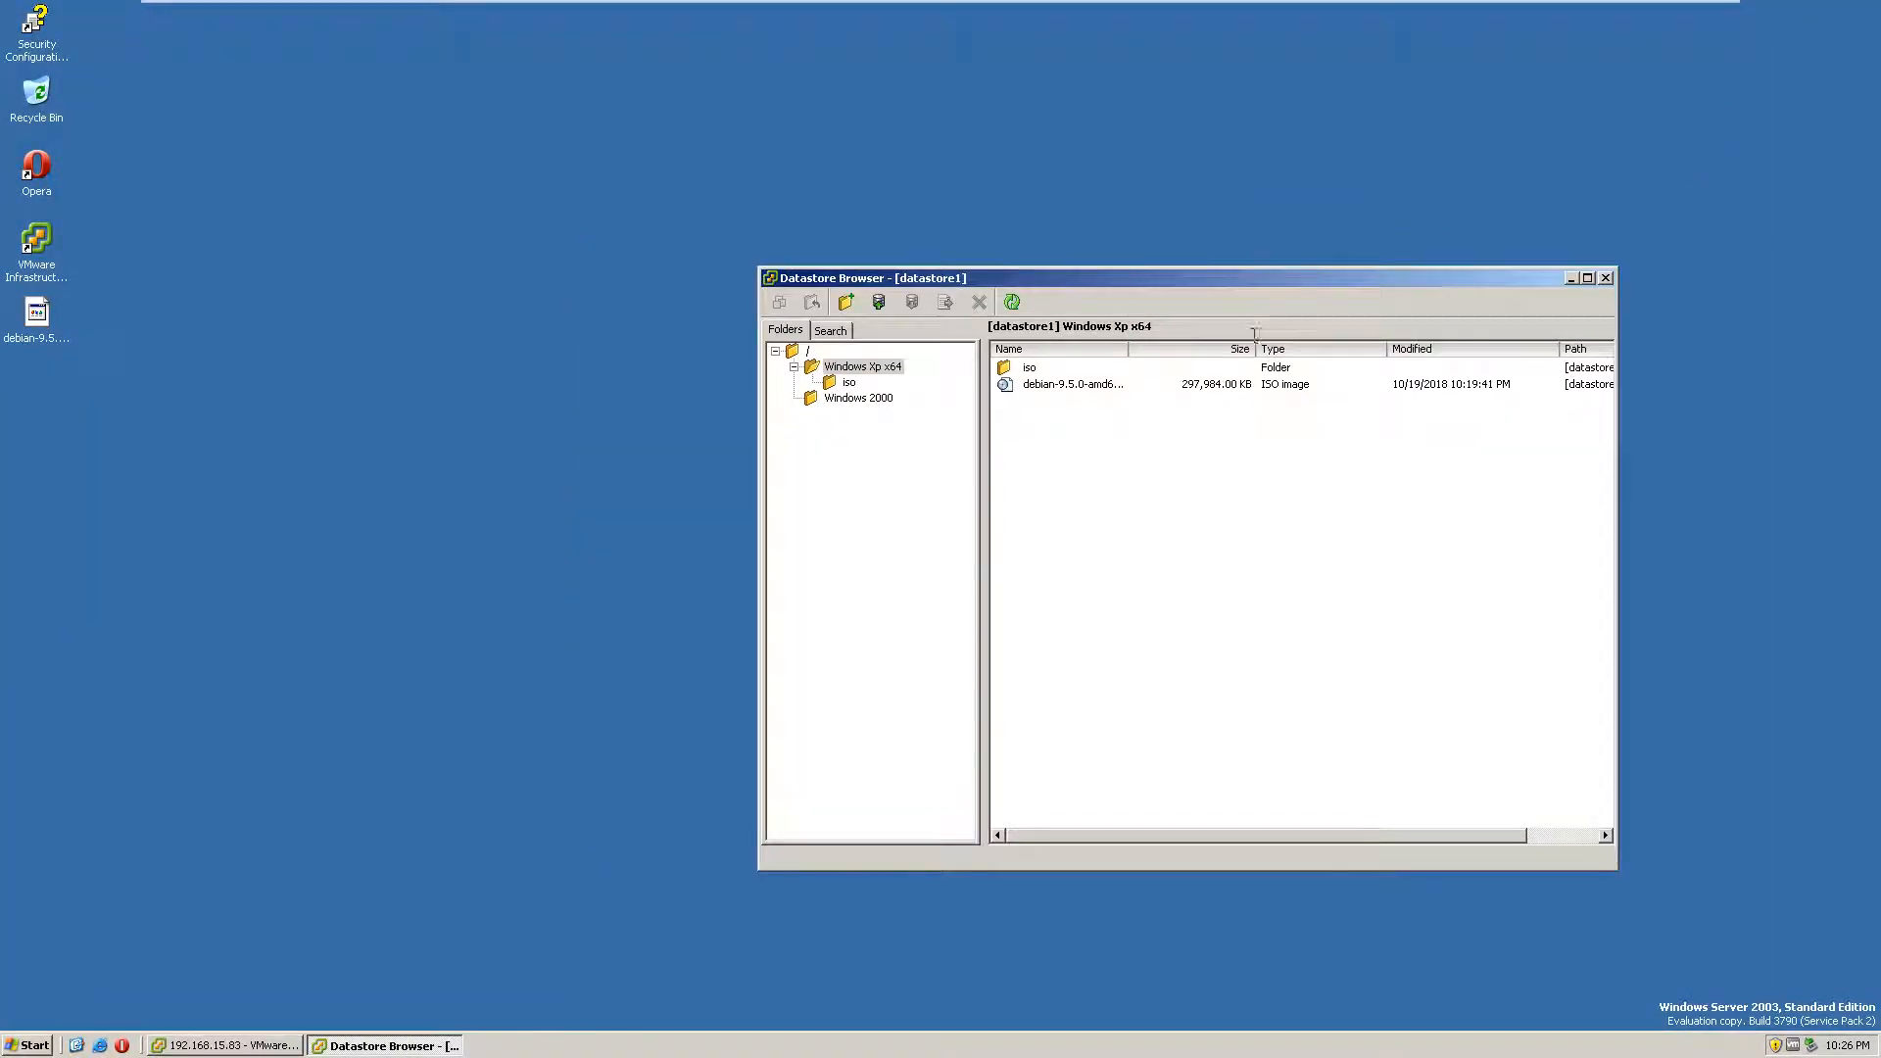
Step: Send debian-9.5.0-amd64-netinst.iso from the desktop to the Recycle Bin
{"action": "right_click", "coordinate": [37, 317]}
{"action": "left_click", "coordinate": [78, 453]}
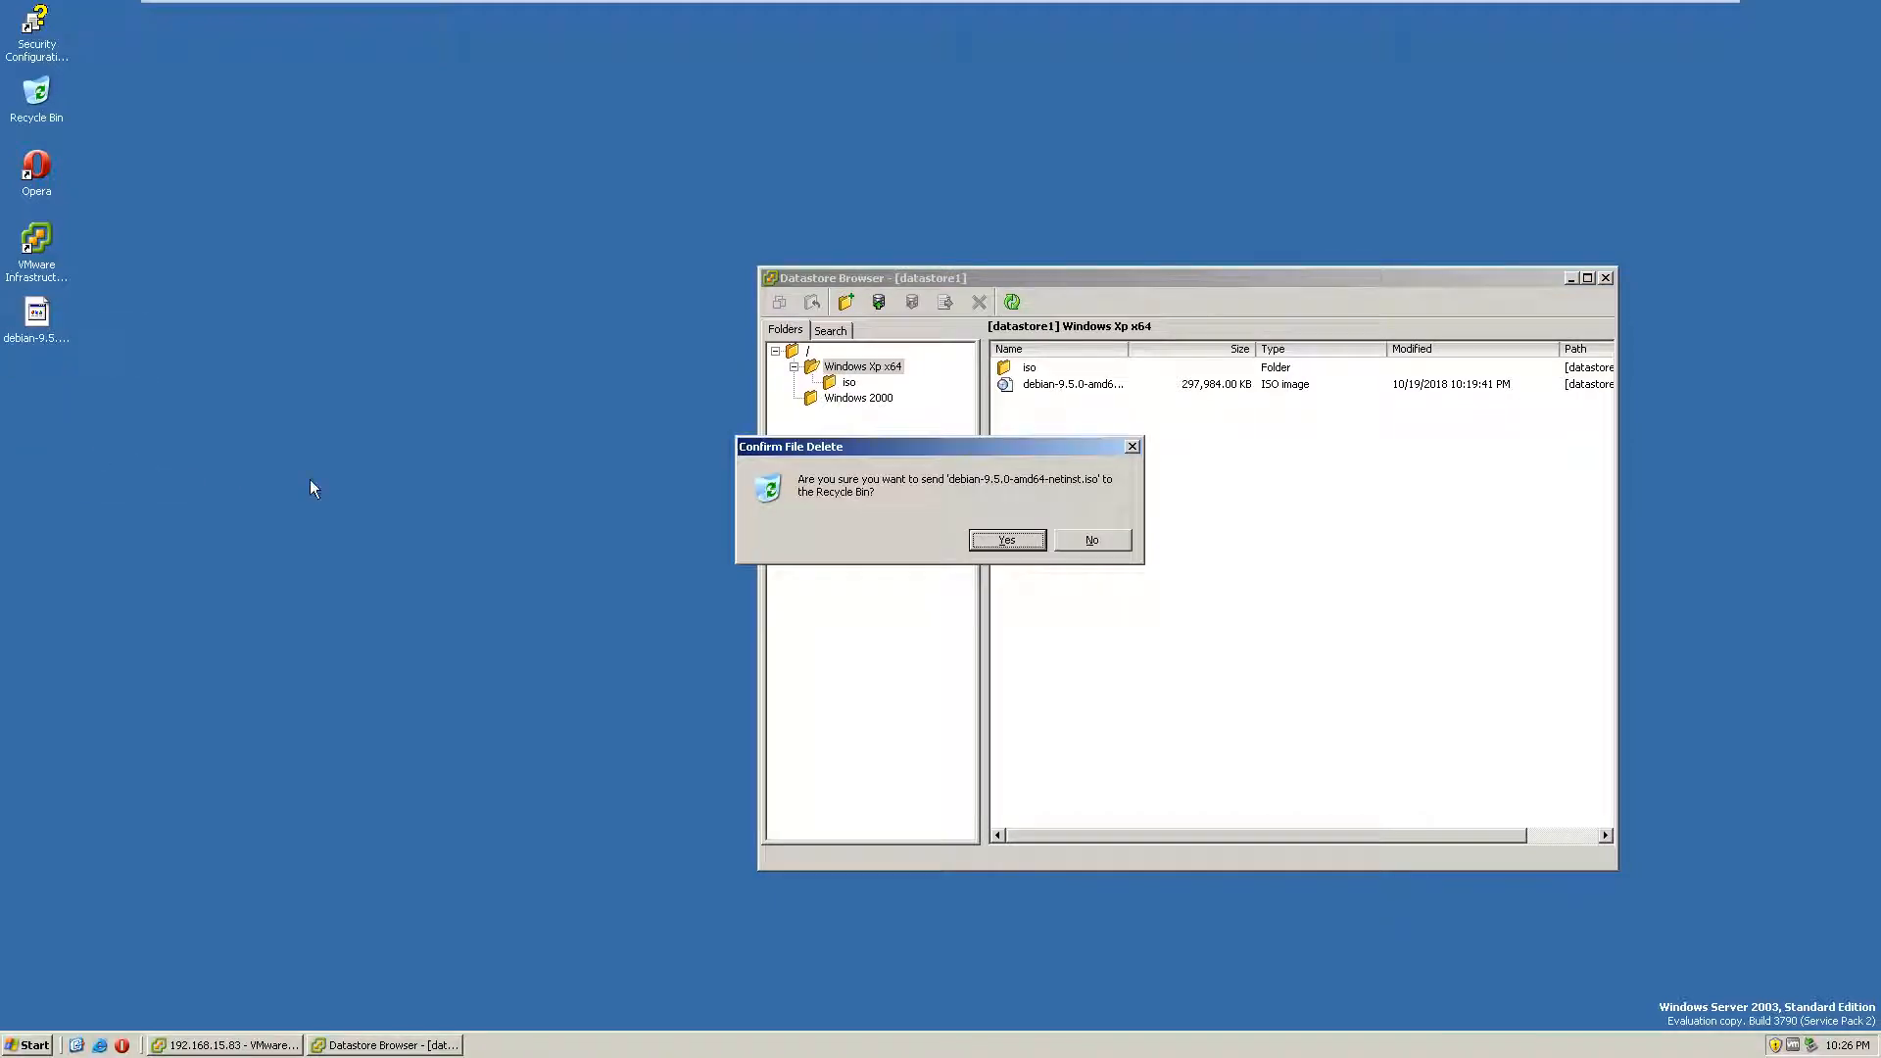
{"action": "left_click", "coordinate": [1007, 541]}
Step: Delete the Debian 9.5.0 amd64 ISO from the Windows Xp x64 folder on datastore1 and confirm
{"action": "left_click", "coordinate": [1103, 385]}
{"action": "right_click", "coordinate": [1103, 388]}
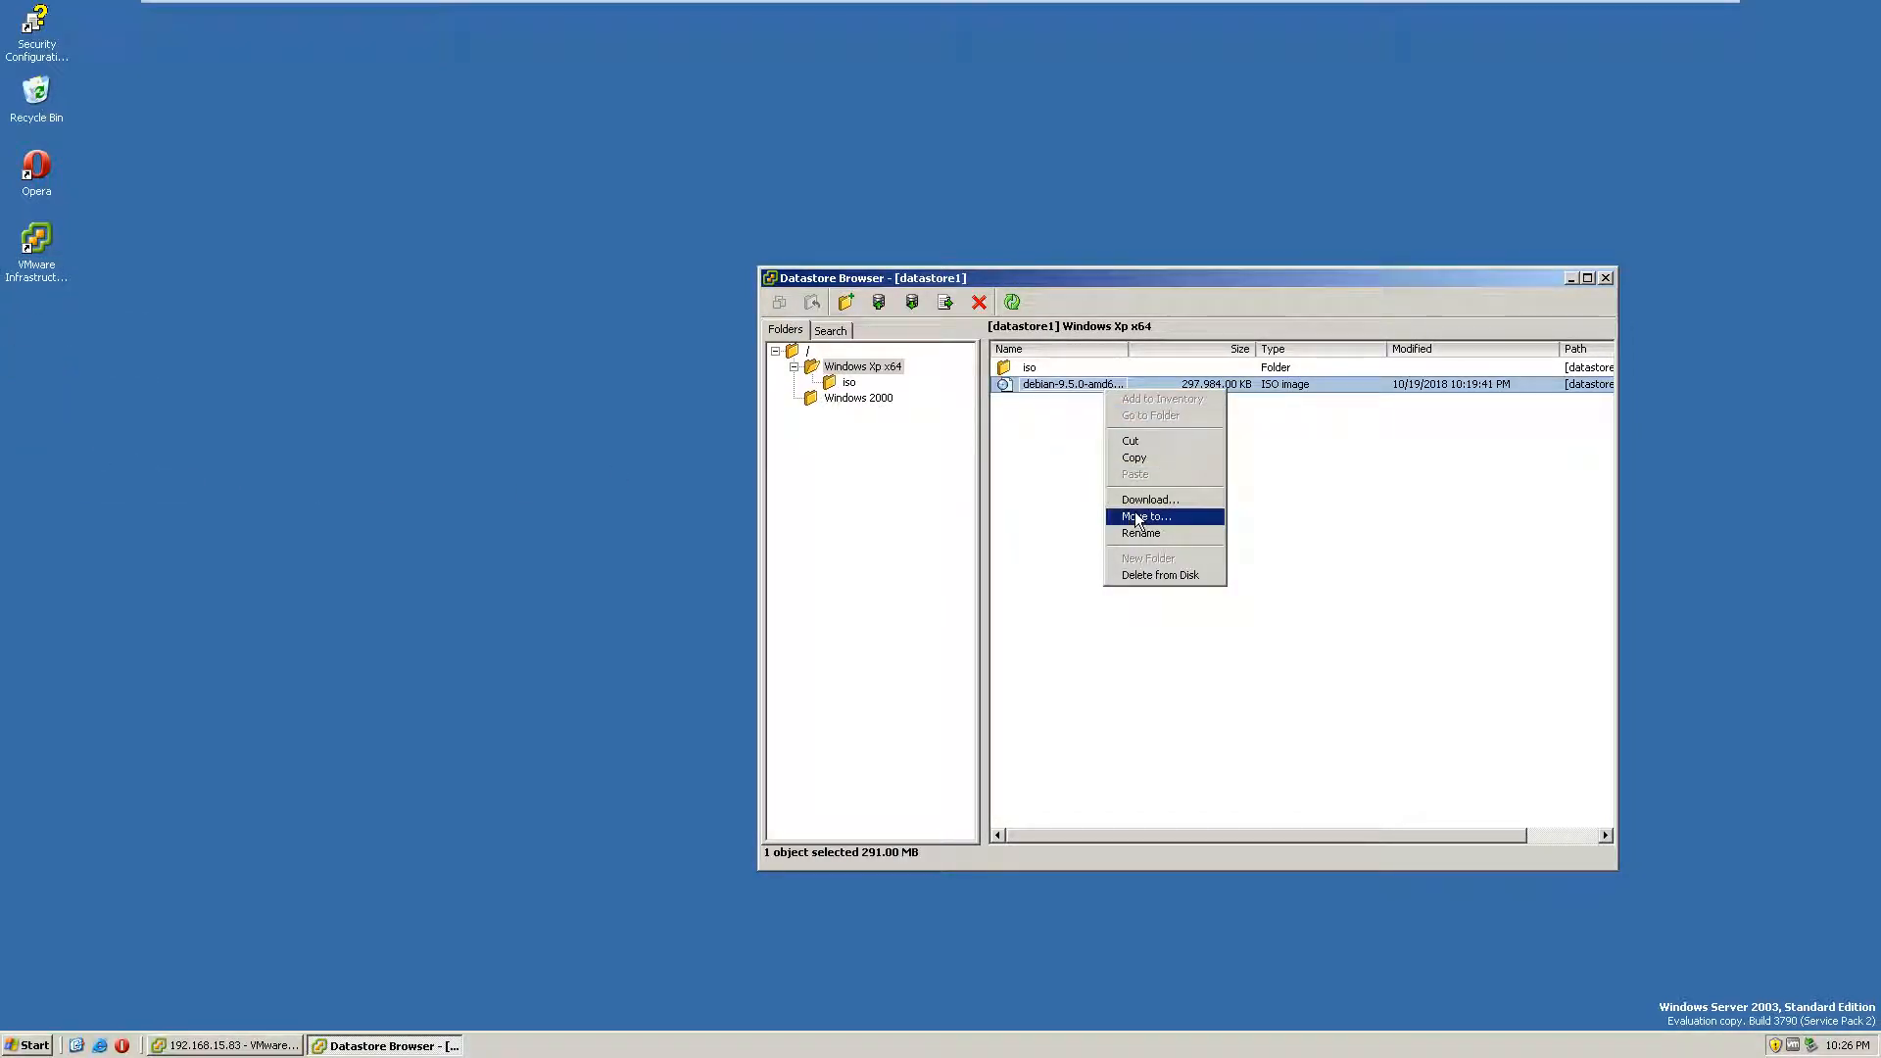
{"action": "left_click", "coordinate": [1069, 468]}
{"action": "left_click", "coordinate": [1073, 385]}
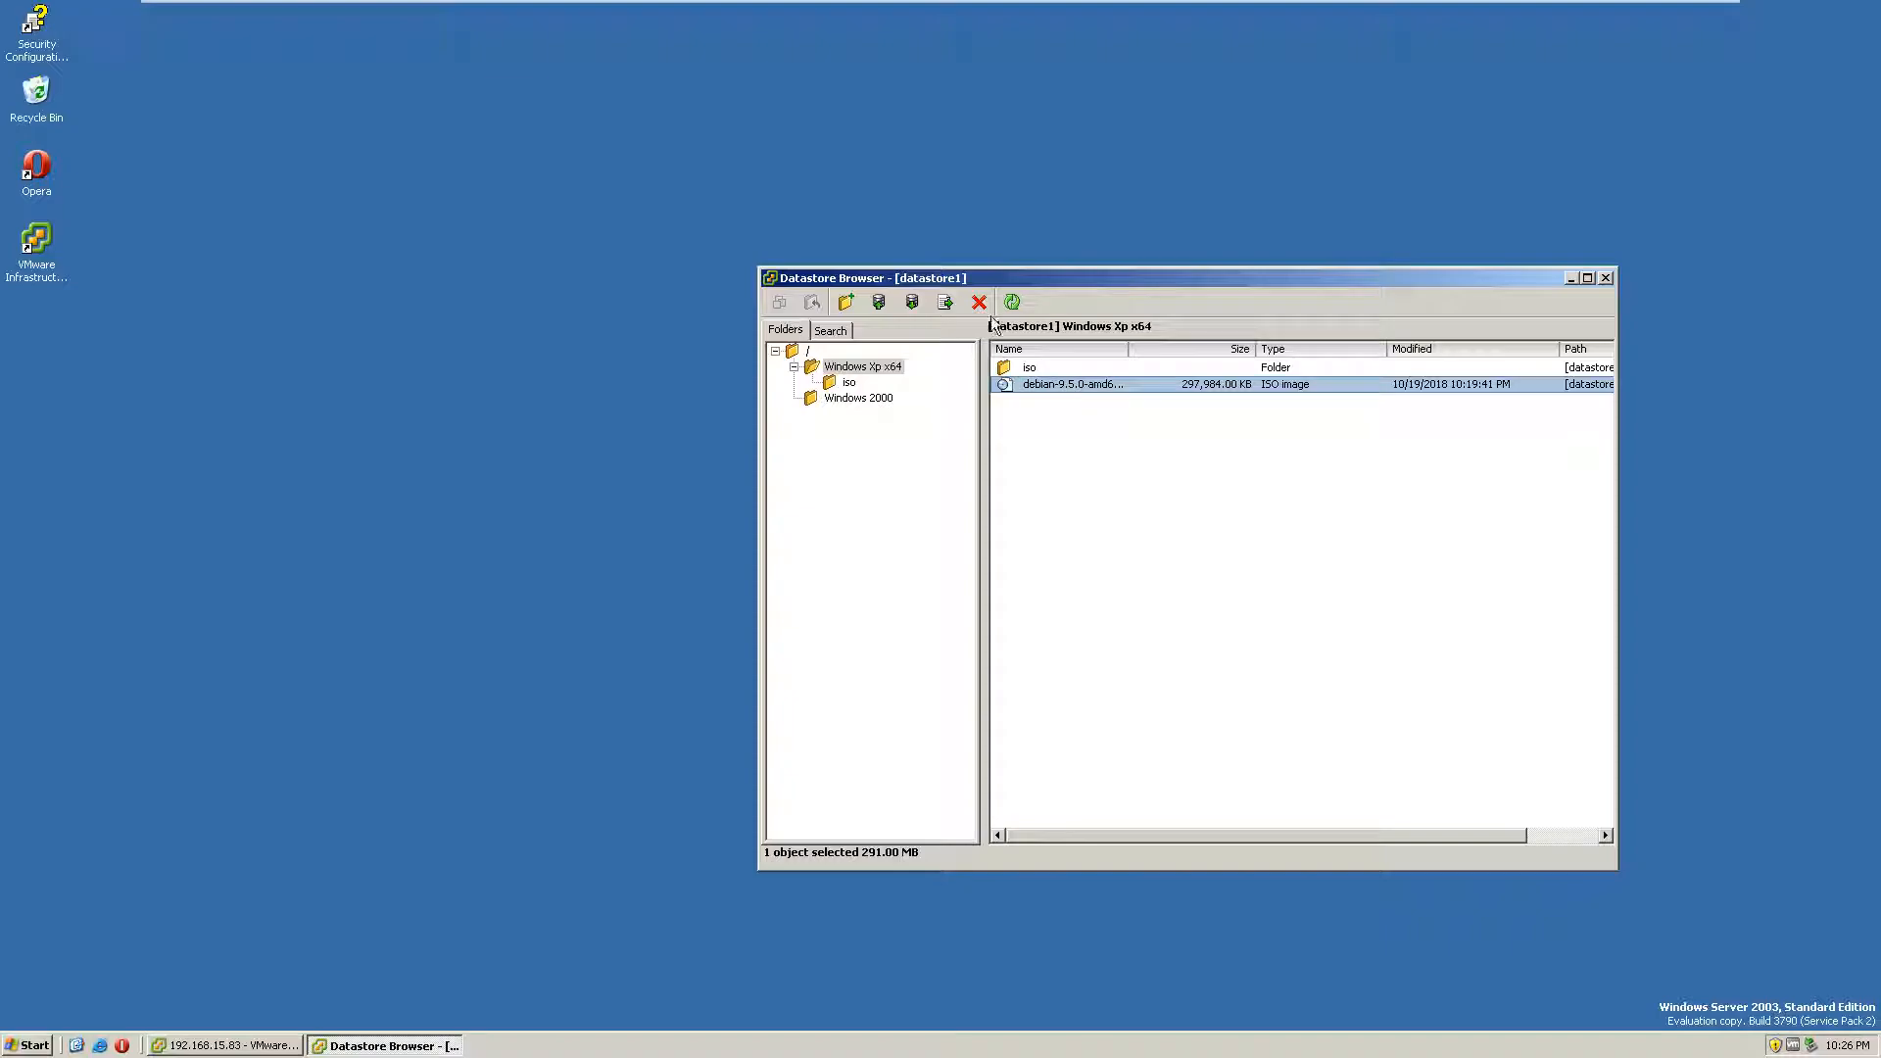
{"action": "right_click", "coordinate": [1108, 386]}
{"action": "left_click", "coordinate": [1136, 573]}
{"action": "left_click", "coordinate": [904, 569]}
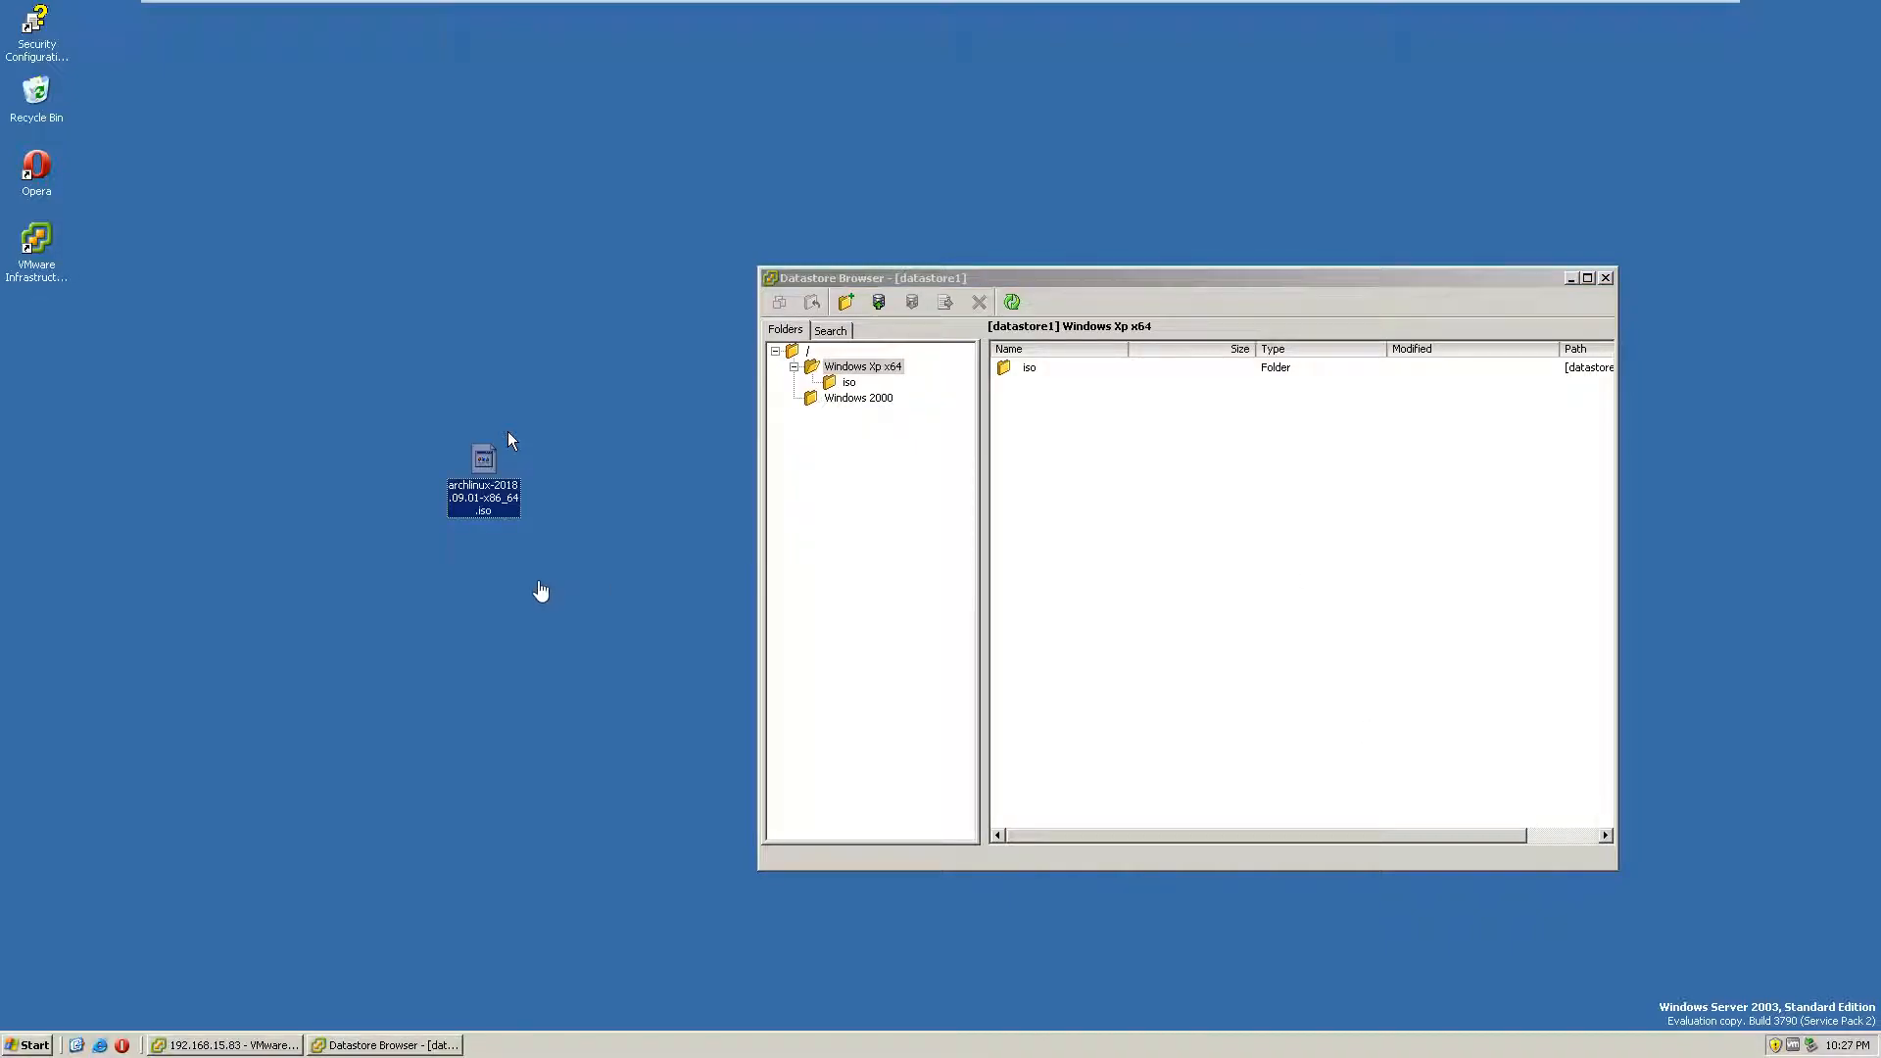
Step: Line up archlinux-2018.09.01-x86_64.iso with the desktop icons and upload it to datastore1's Windows Xp x64 folder
{"action": "left_click_drag", "start_coordinate": [41, 373], "coordinate": [42, 373]}
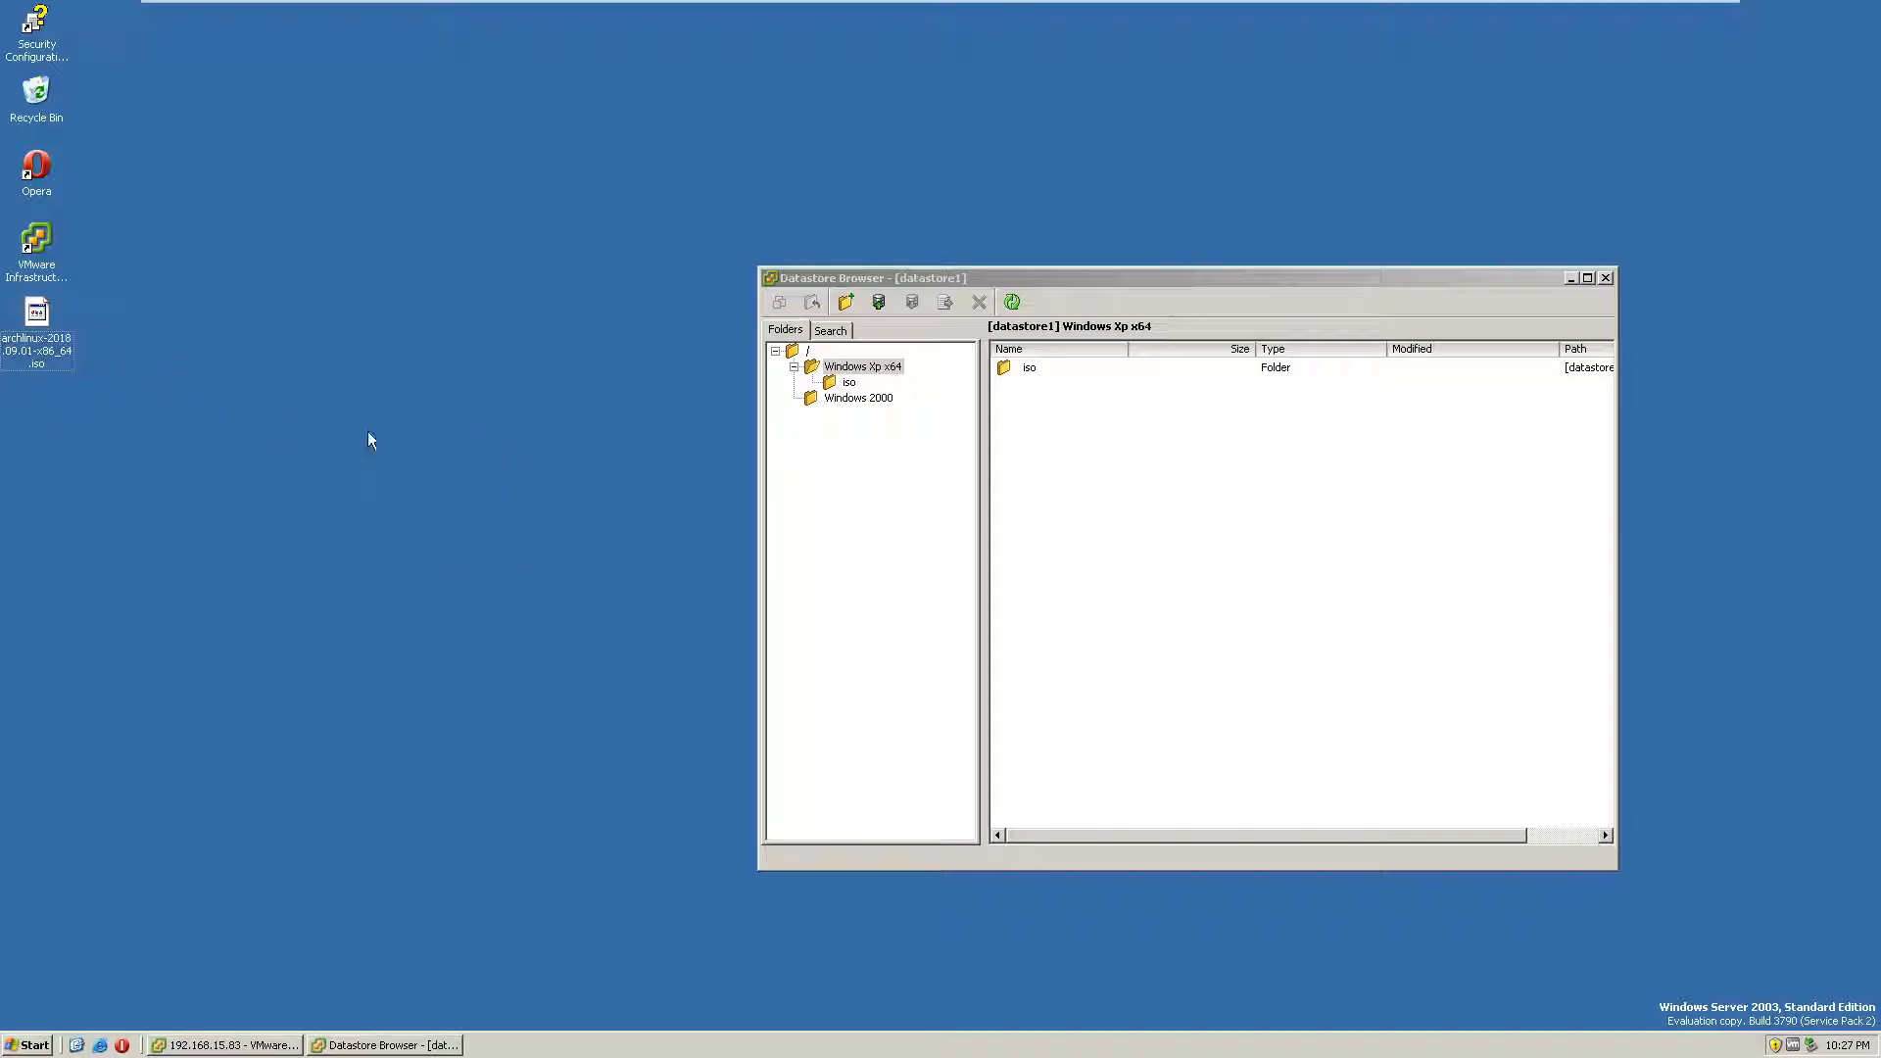
{"action": "left_click", "coordinate": [878, 302]}
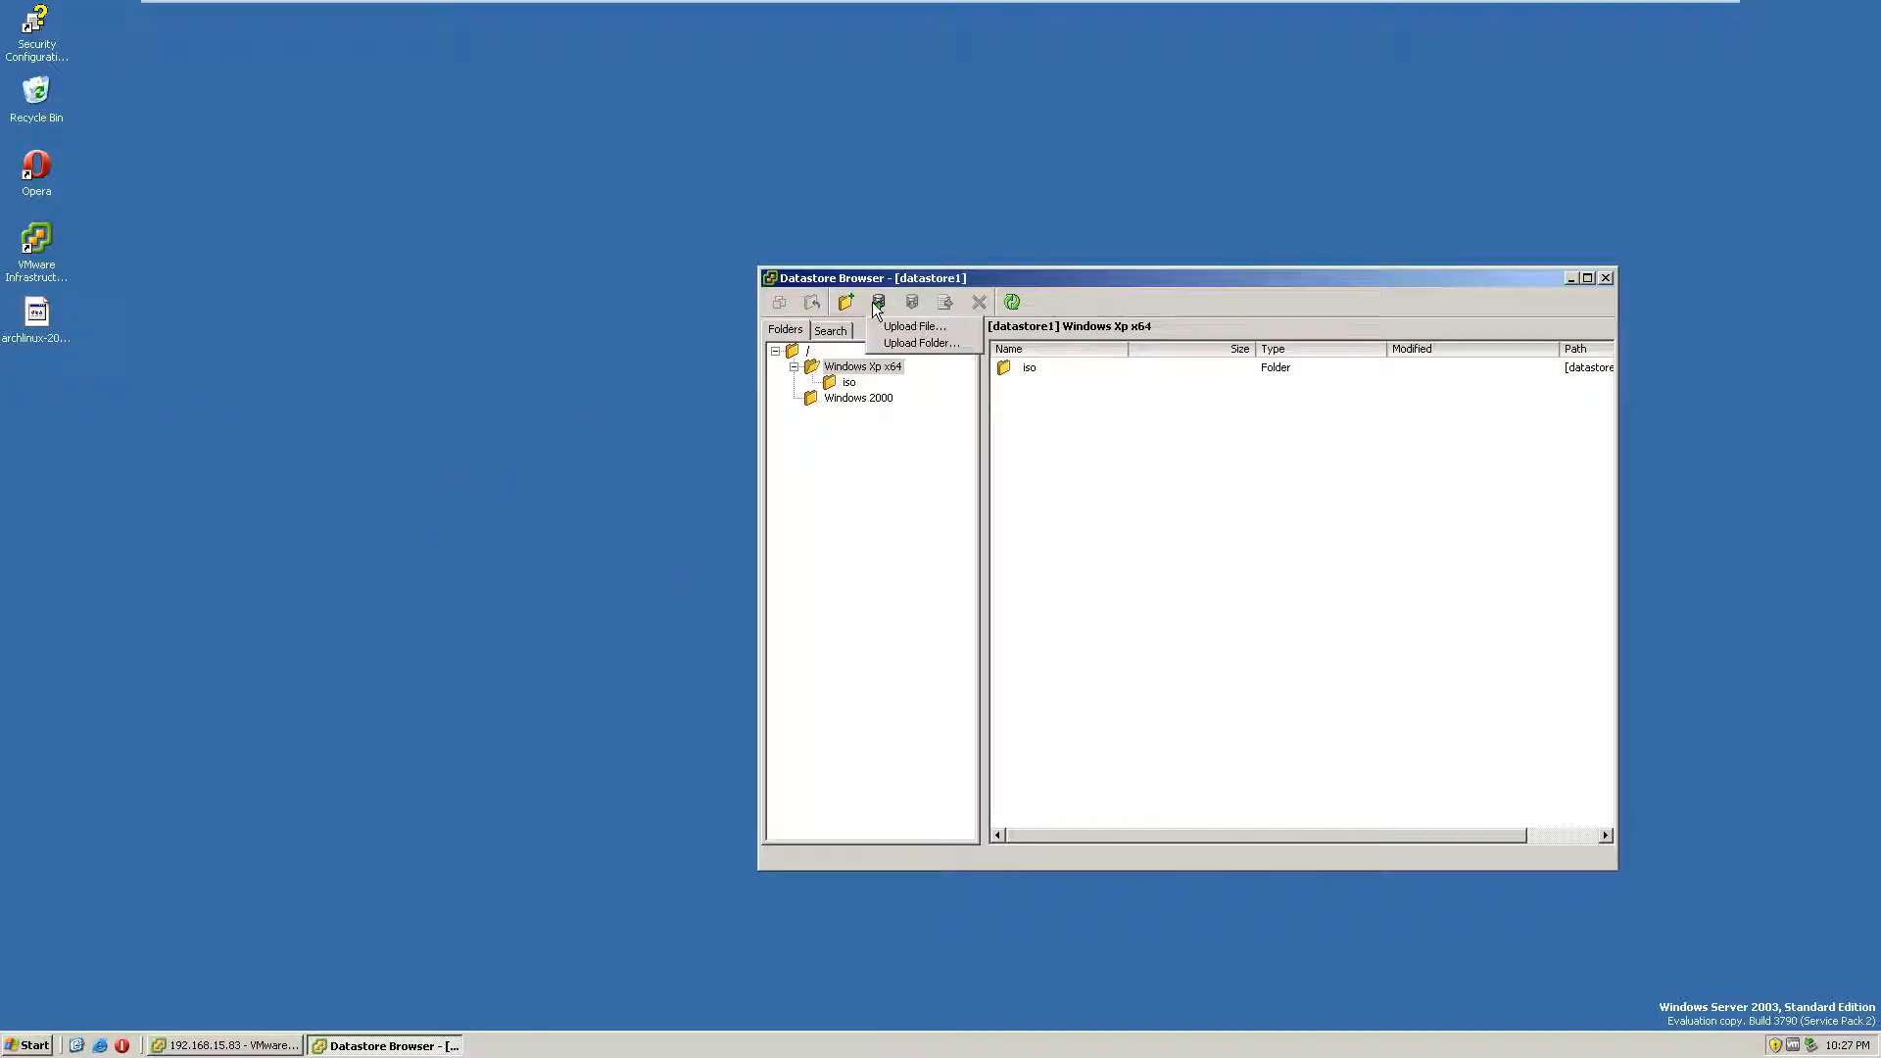
{"action": "left_click", "coordinate": [897, 325]}
{"action": "left_click", "coordinate": [715, 327]}
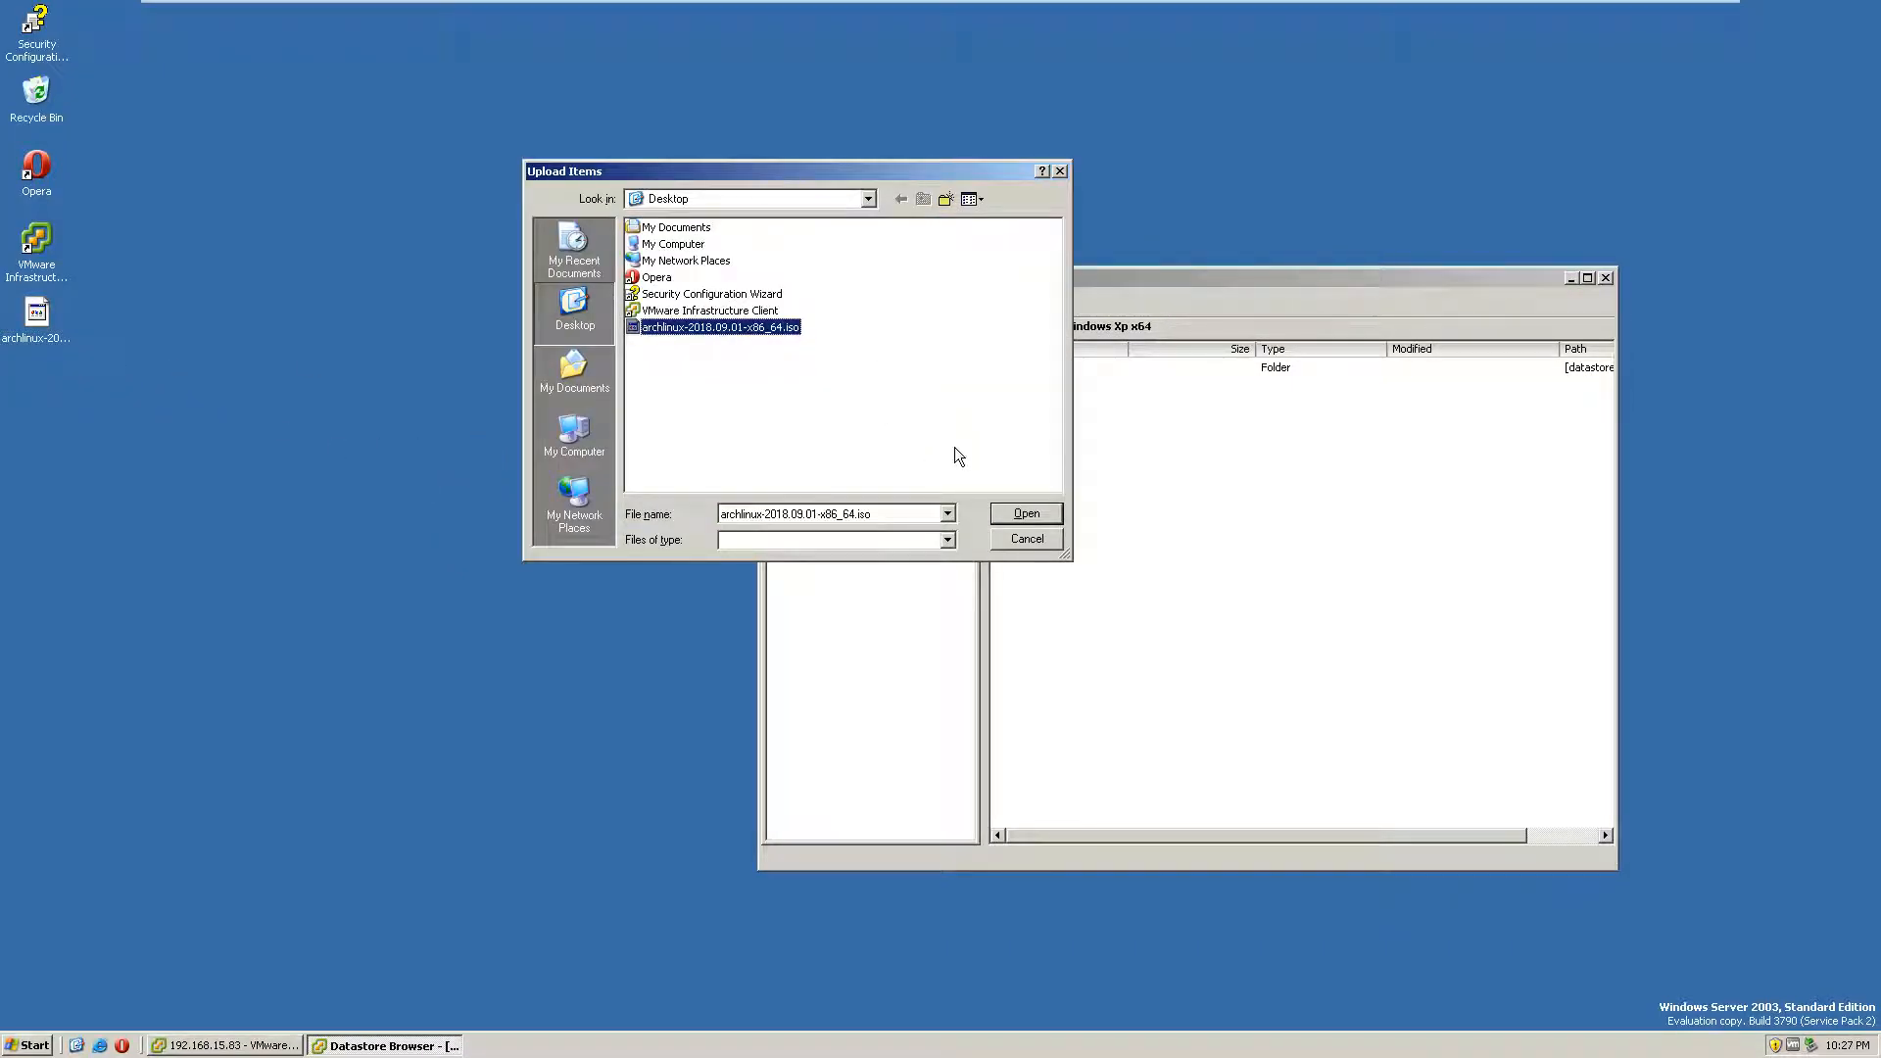
{"action": "left_click", "coordinate": [1025, 513]}
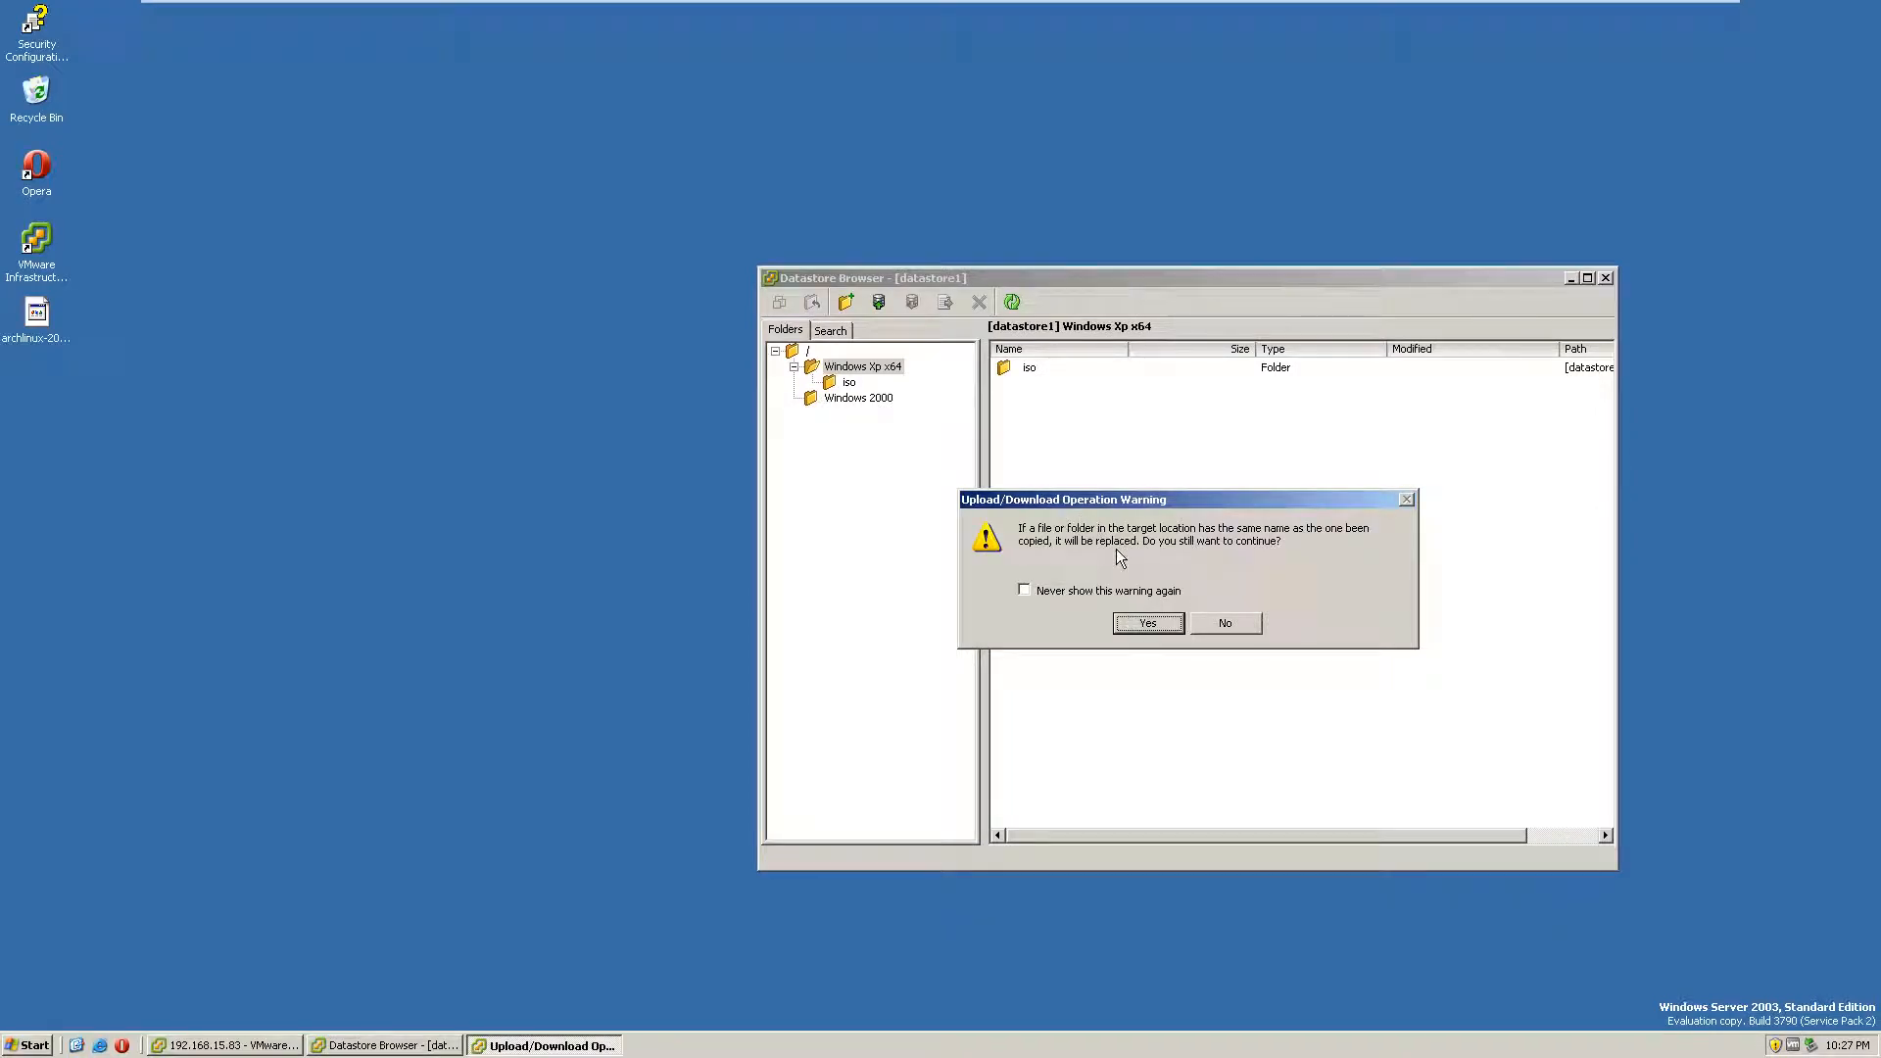
{"action": "left_click", "coordinate": [1134, 621]}
Step: Move the upload progress window over the empty area of the Datastore Browser's file list
{"action": "left_click_drag", "start_coordinate": [413, 227], "coordinate": [1177, 494]}
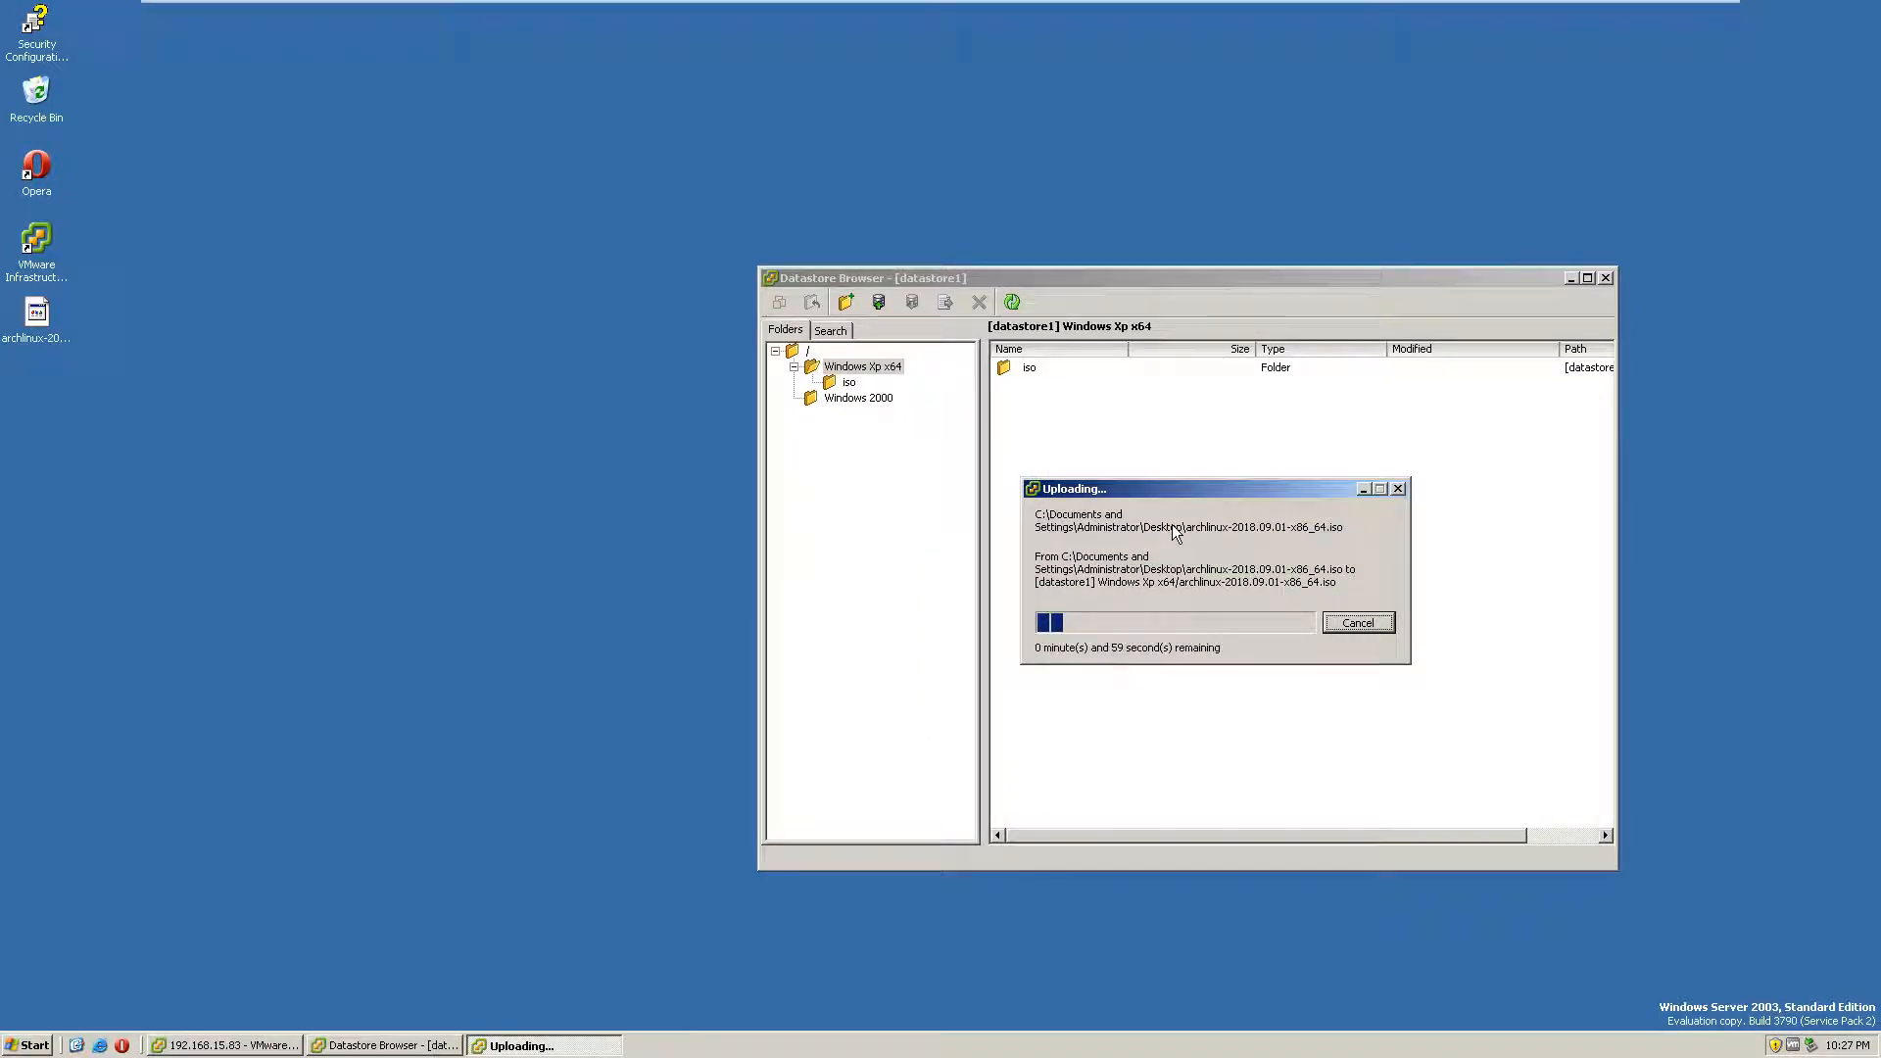
{"action": "left_click_drag", "start_coordinate": [1148, 490], "coordinate": [1204, 443]}
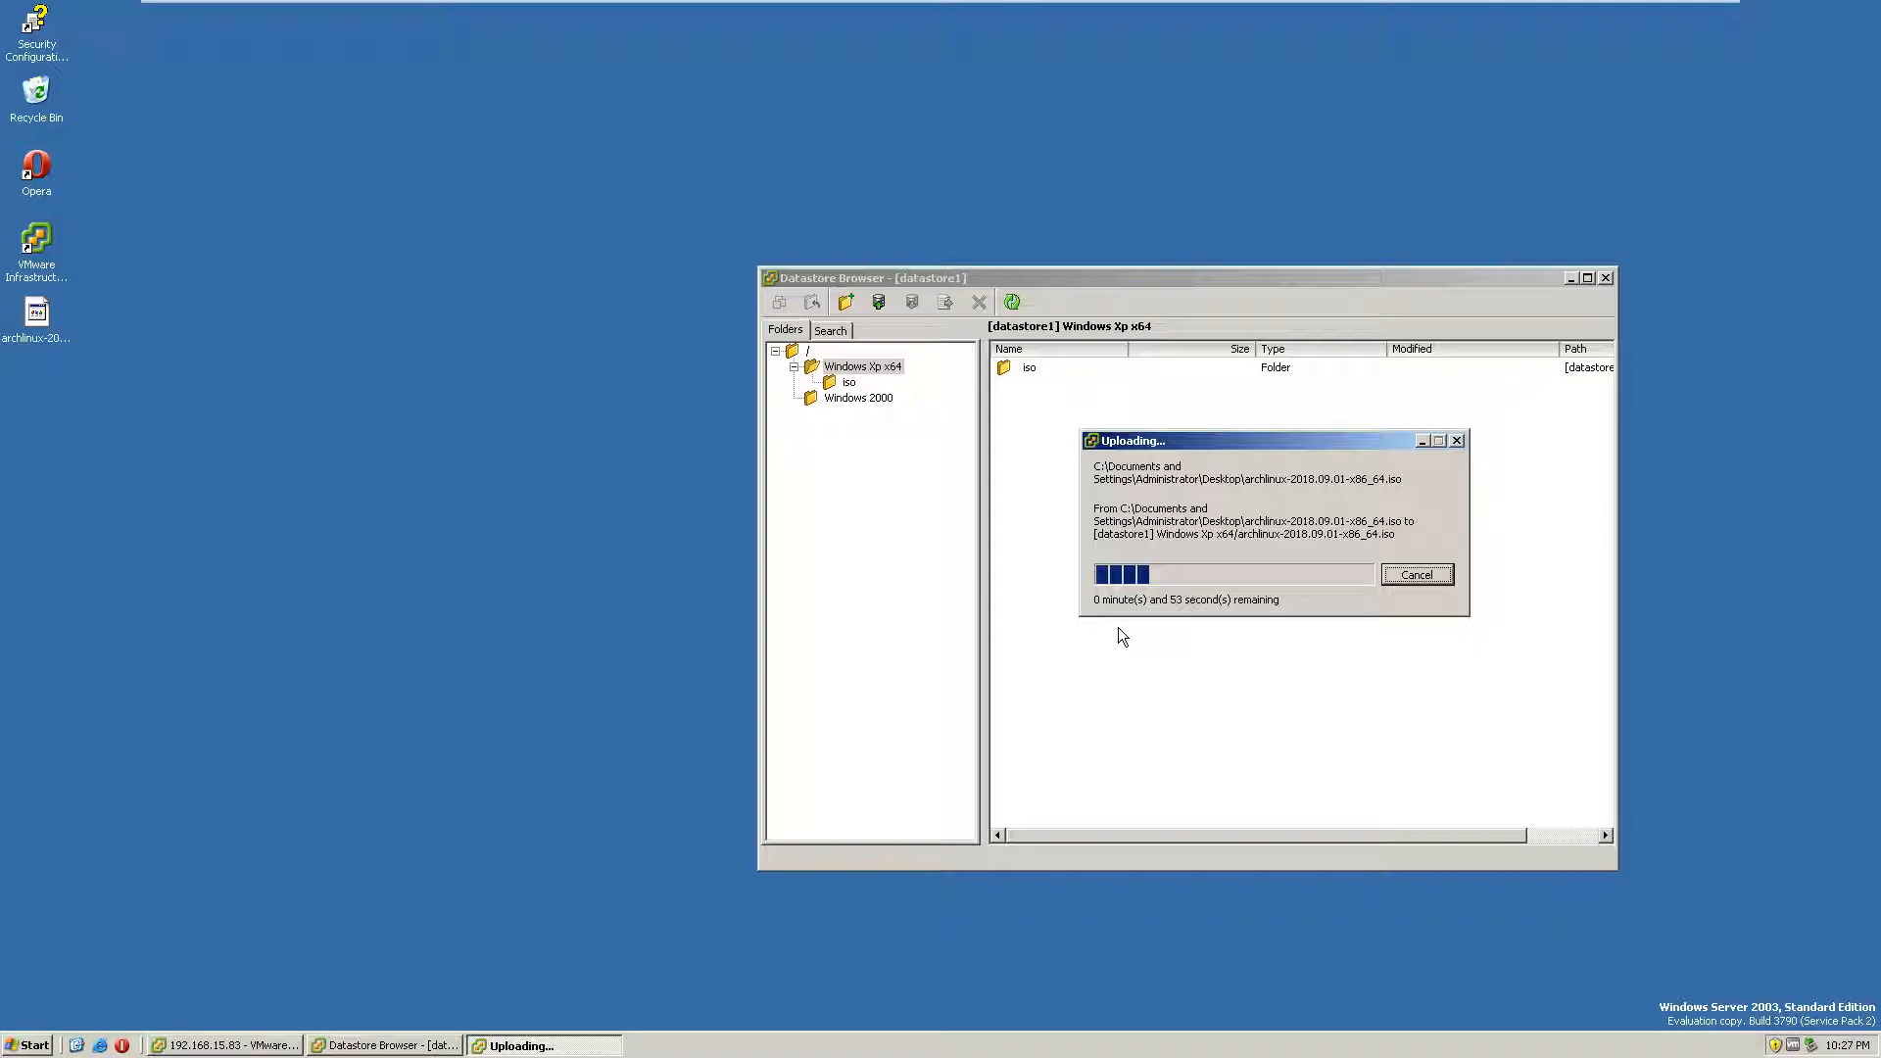
{"action": "left_click_drag", "start_coordinate": [1220, 446], "coordinate": [1179, 554]}
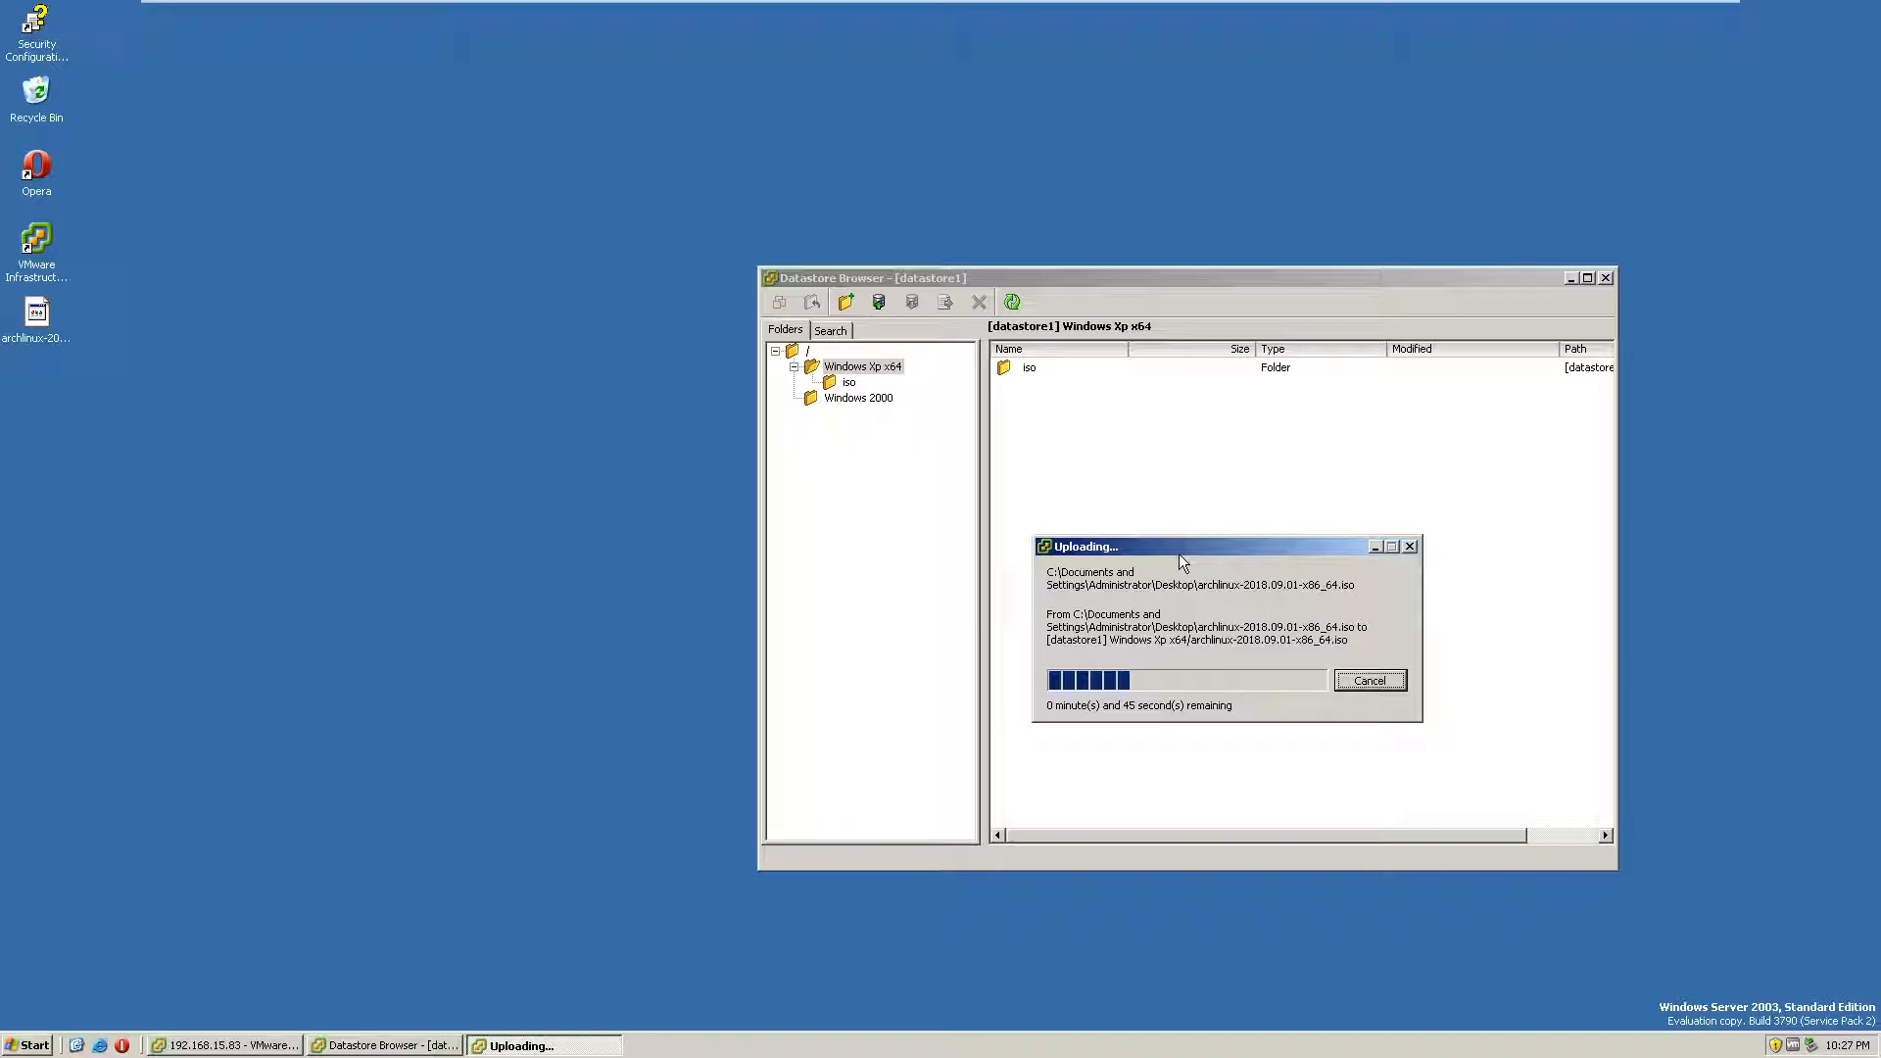
Step: Switch to the Infrastructure Client and delete the Debian x64 virtual machine together with its base disk
{"action": "left_click", "coordinate": [514, 1045]}
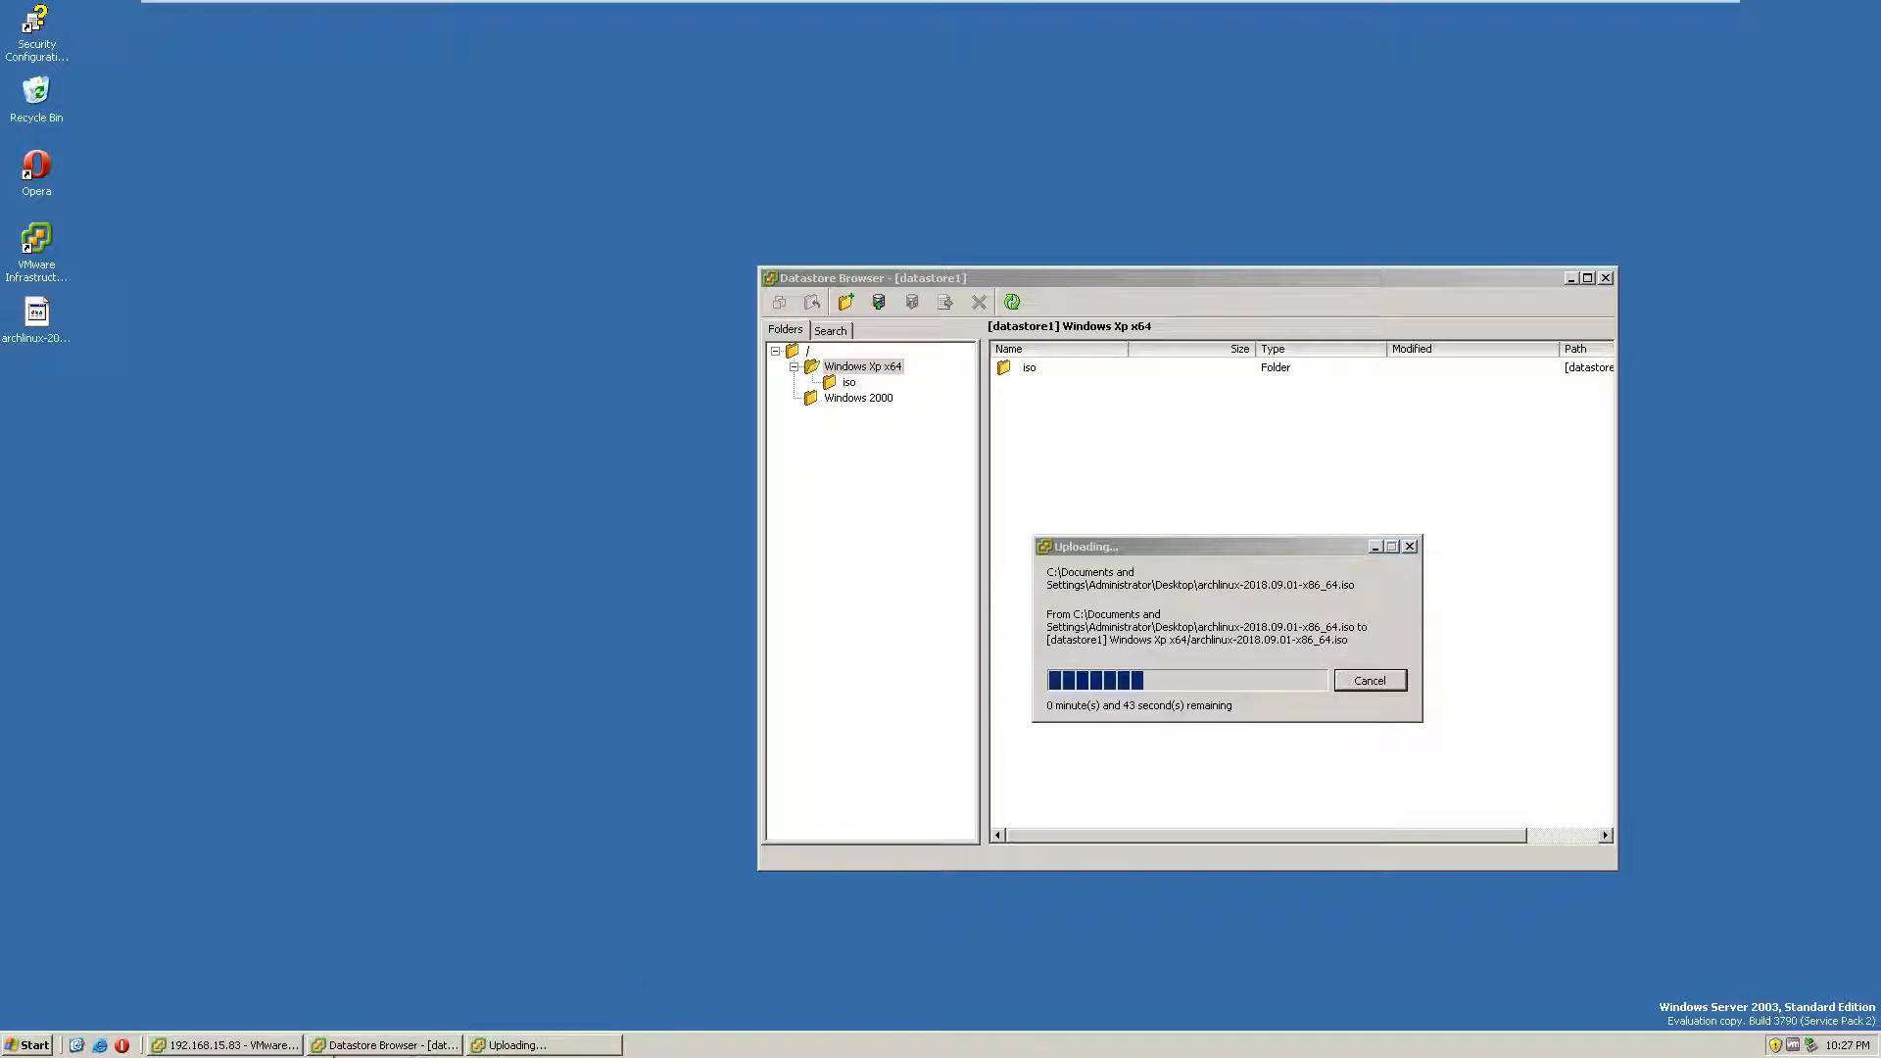
{"action": "left_click", "coordinate": [294, 1045]}
{"action": "left_click", "coordinate": [78, 149]}
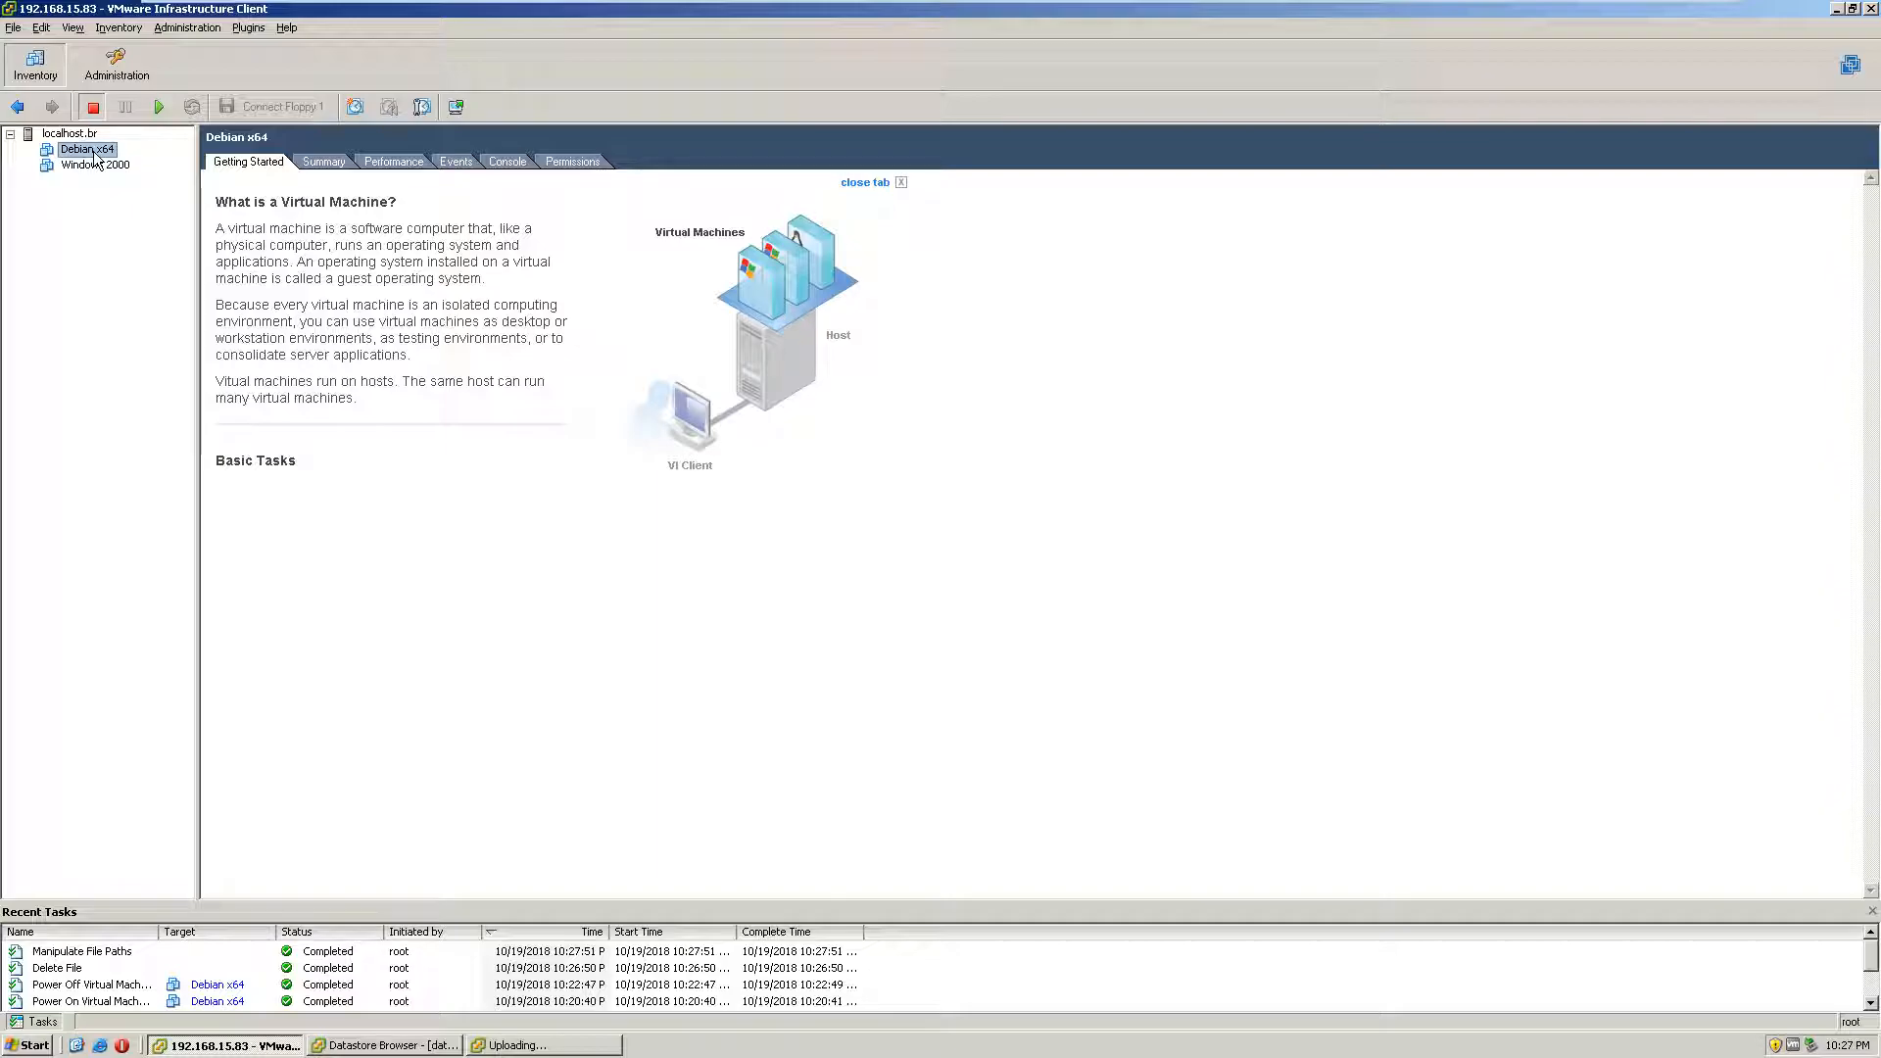
{"action": "right_click", "coordinate": [98, 149]}
{"action": "left_click", "coordinate": [161, 486]}
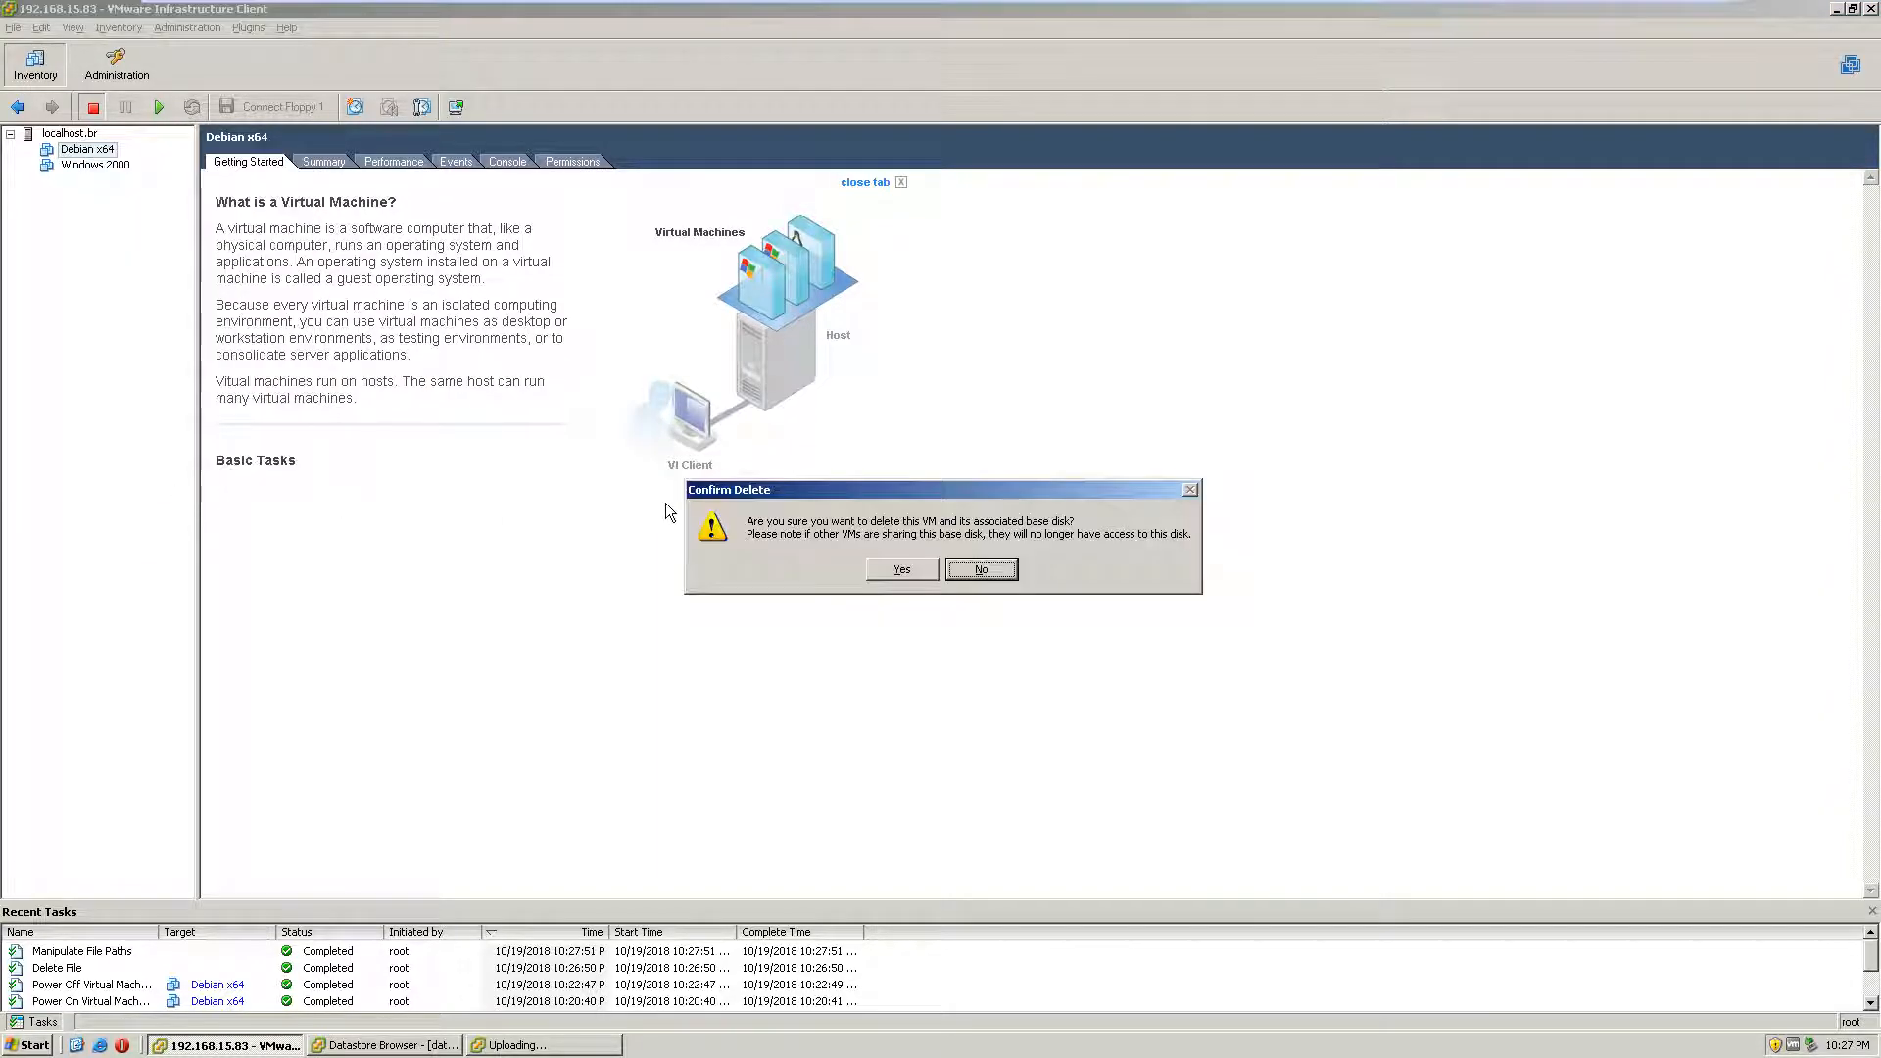
{"action": "left_click", "coordinate": [921, 578]}
{"action": "left_click", "coordinate": [14, 27]}
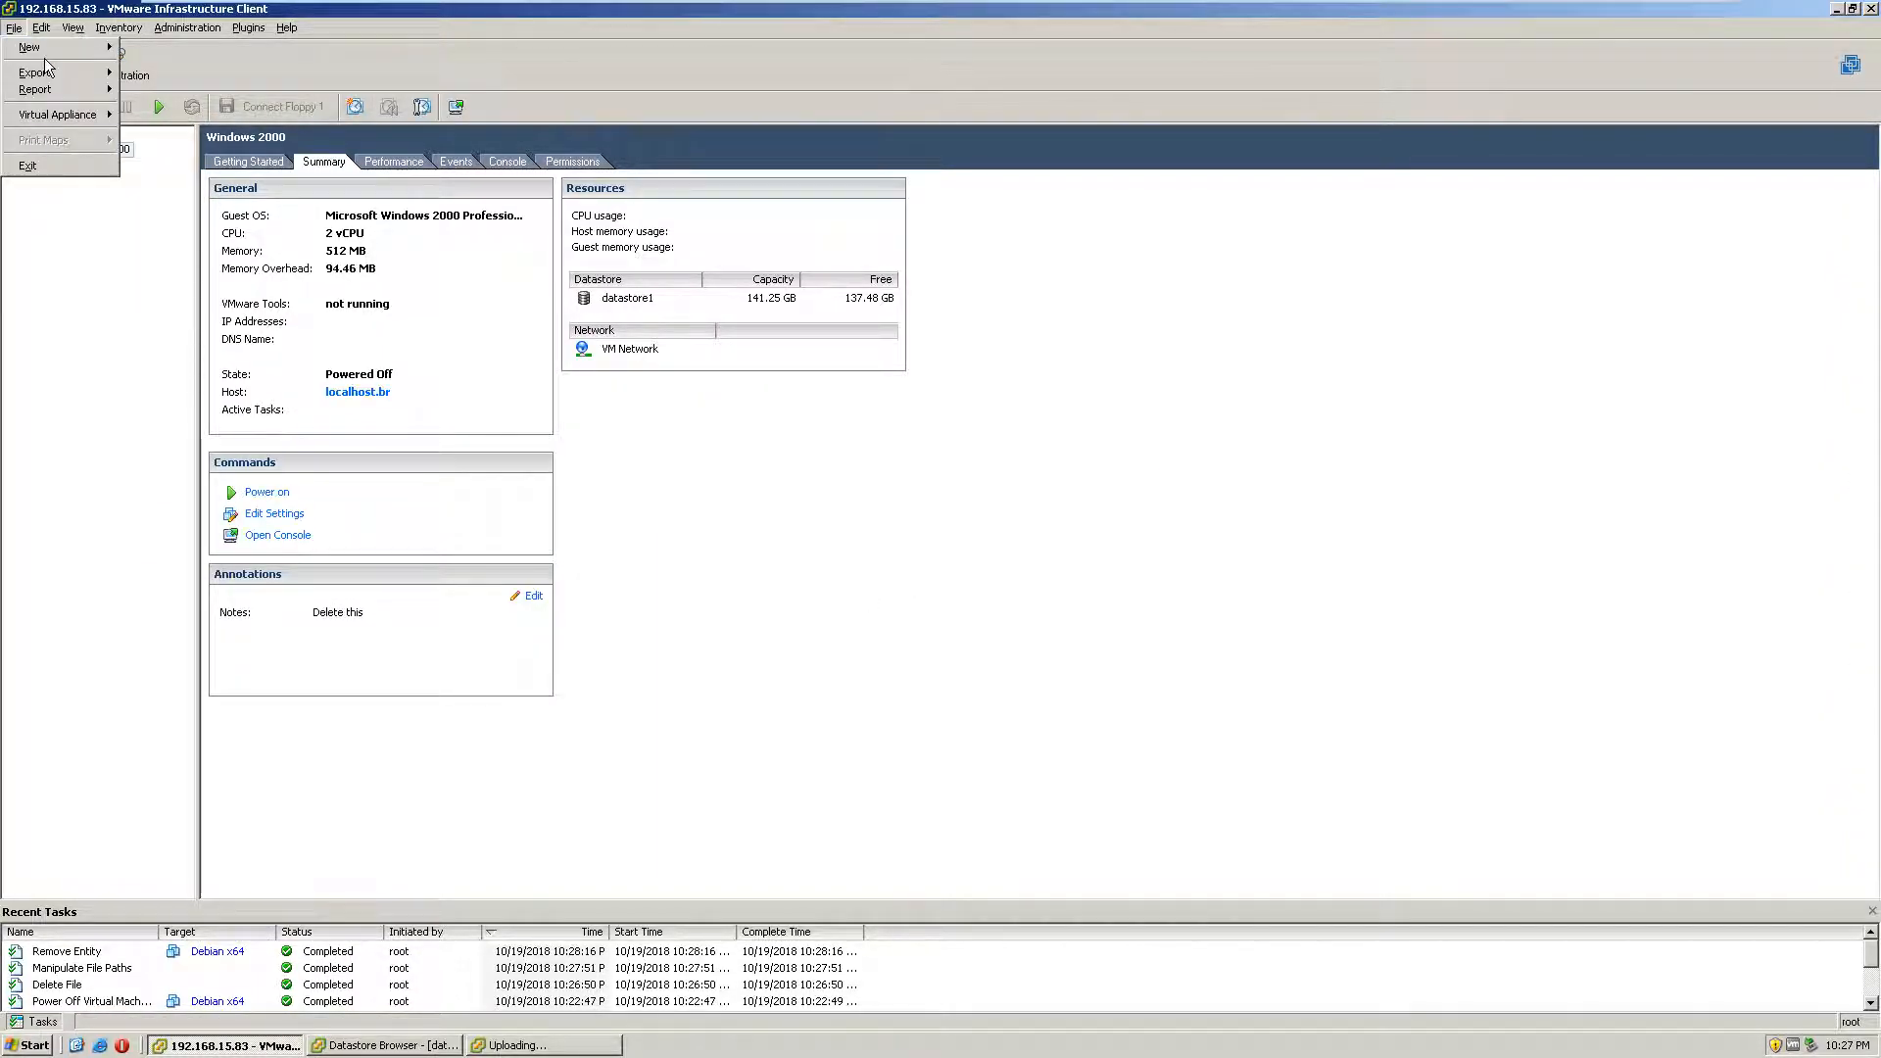
{"action": "mouse_move", "coordinate": [98, 47]}
{"action": "left_click", "coordinate": [60, 178]}
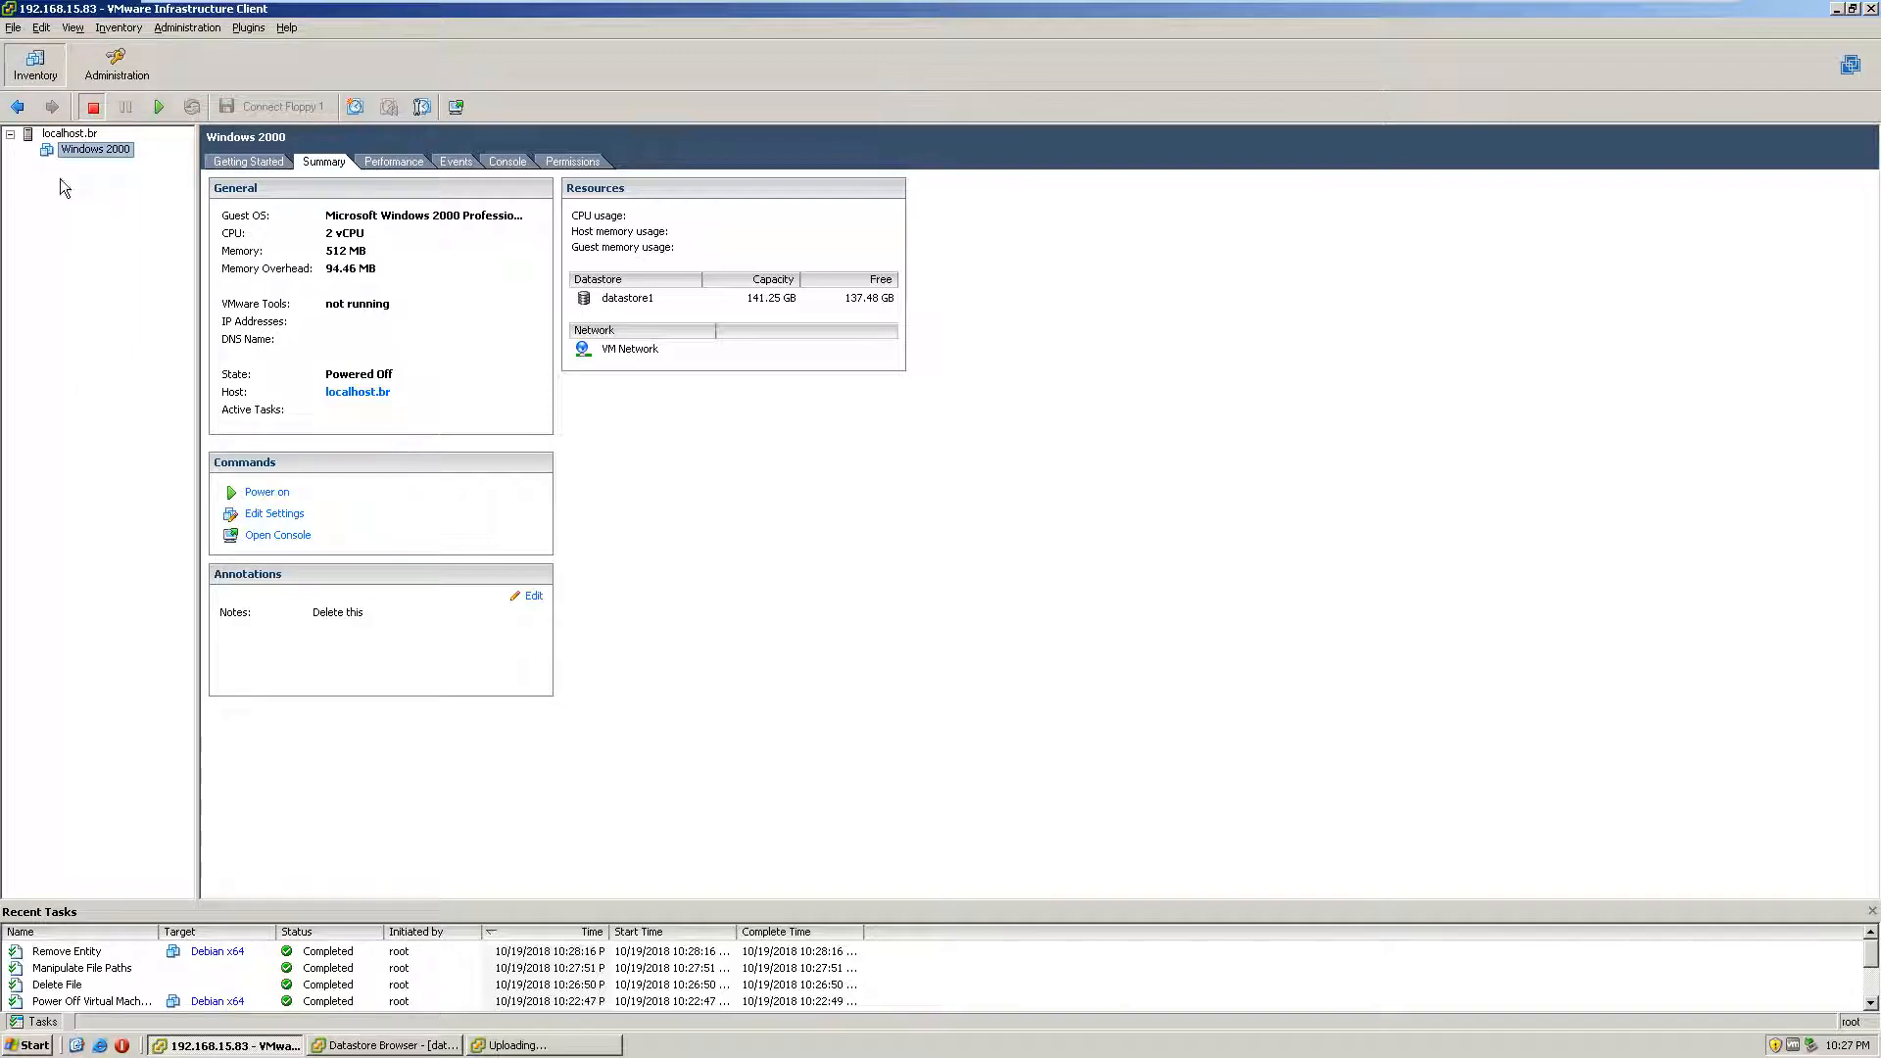
Step: Start creating a new custom virtual machine on the localhost.br host and advance to naming it
{"action": "left_click", "coordinate": [47, 137]}
{"action": "left_click", "coordinate": [13, 28]}
{"action": "key", "text": "Escape"}
{"action": "left_click", "coordinate": [14, 27]}
{"action": "mouse_move", "coordinate": [58, 47]}
{"action": "left_click", "coordinate": [162, 47]}
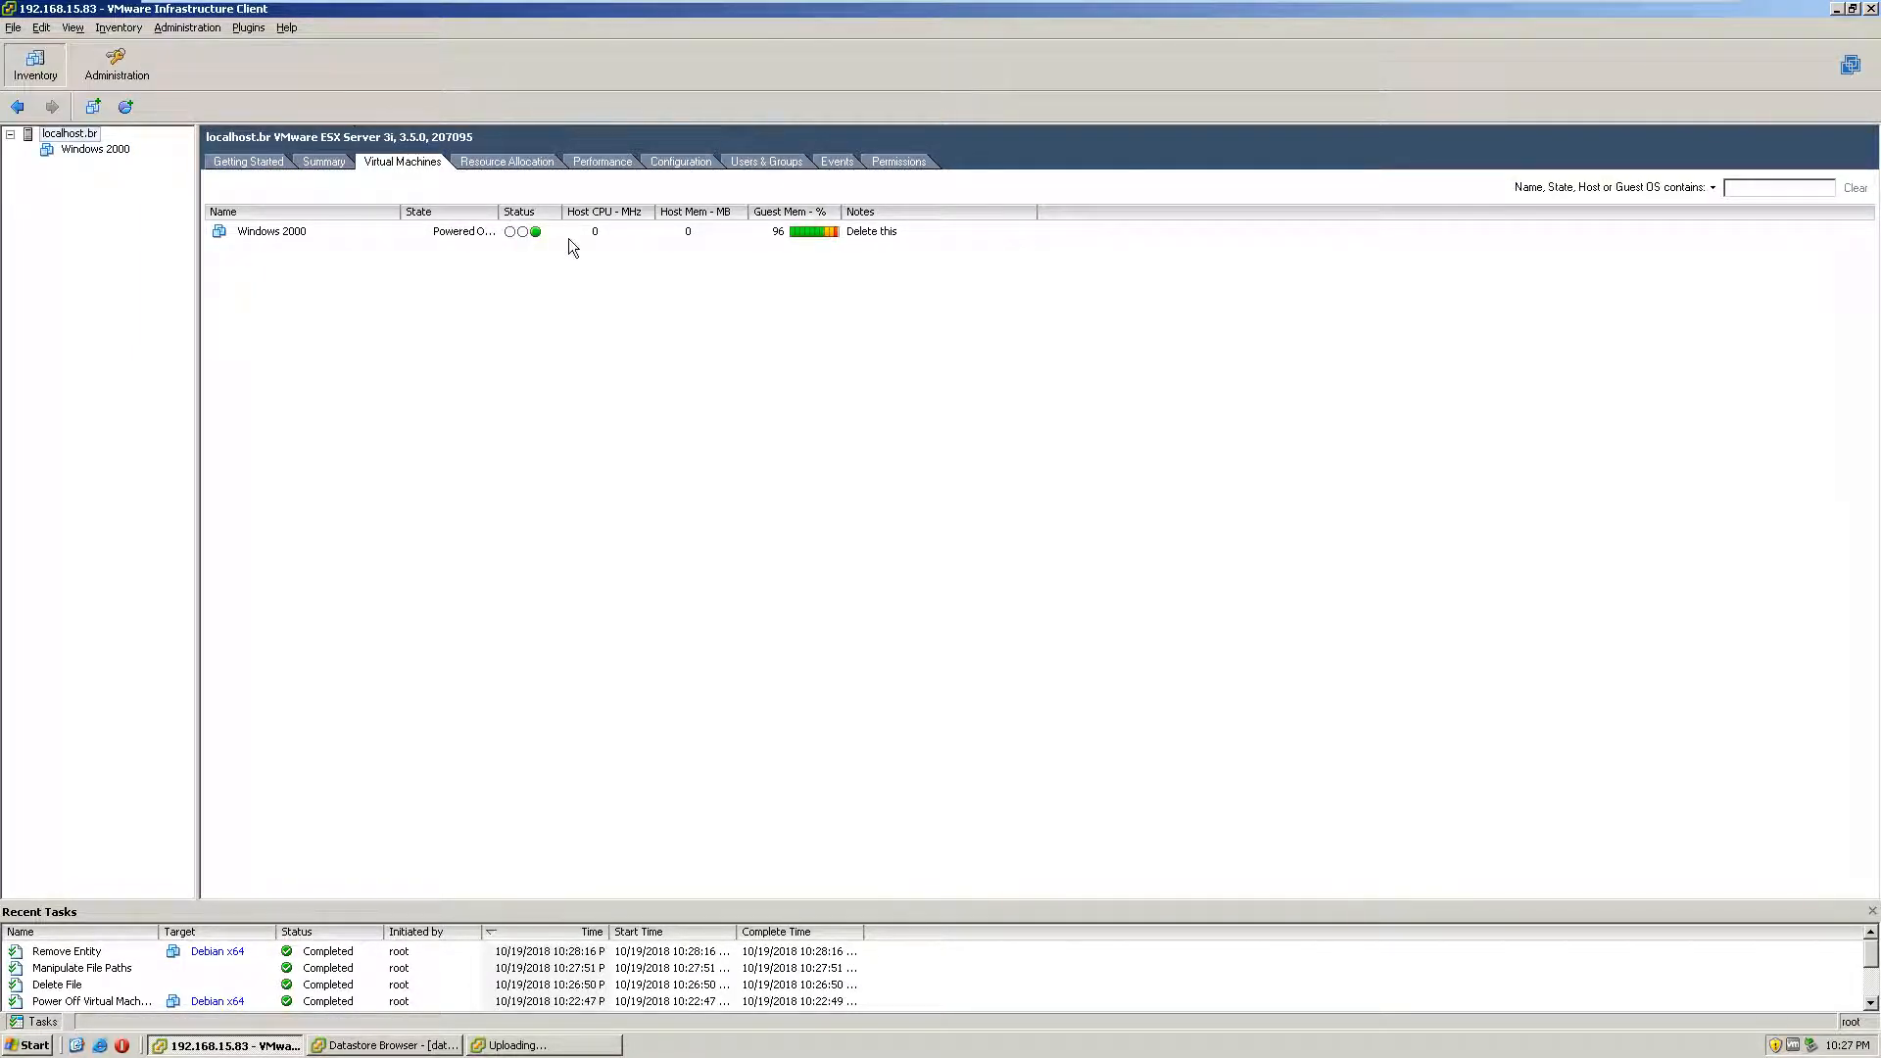
{"action": "left_click", "coordinate": [1068, 502]}
{"action": "left_click", "coordinate": [1395, 775]}
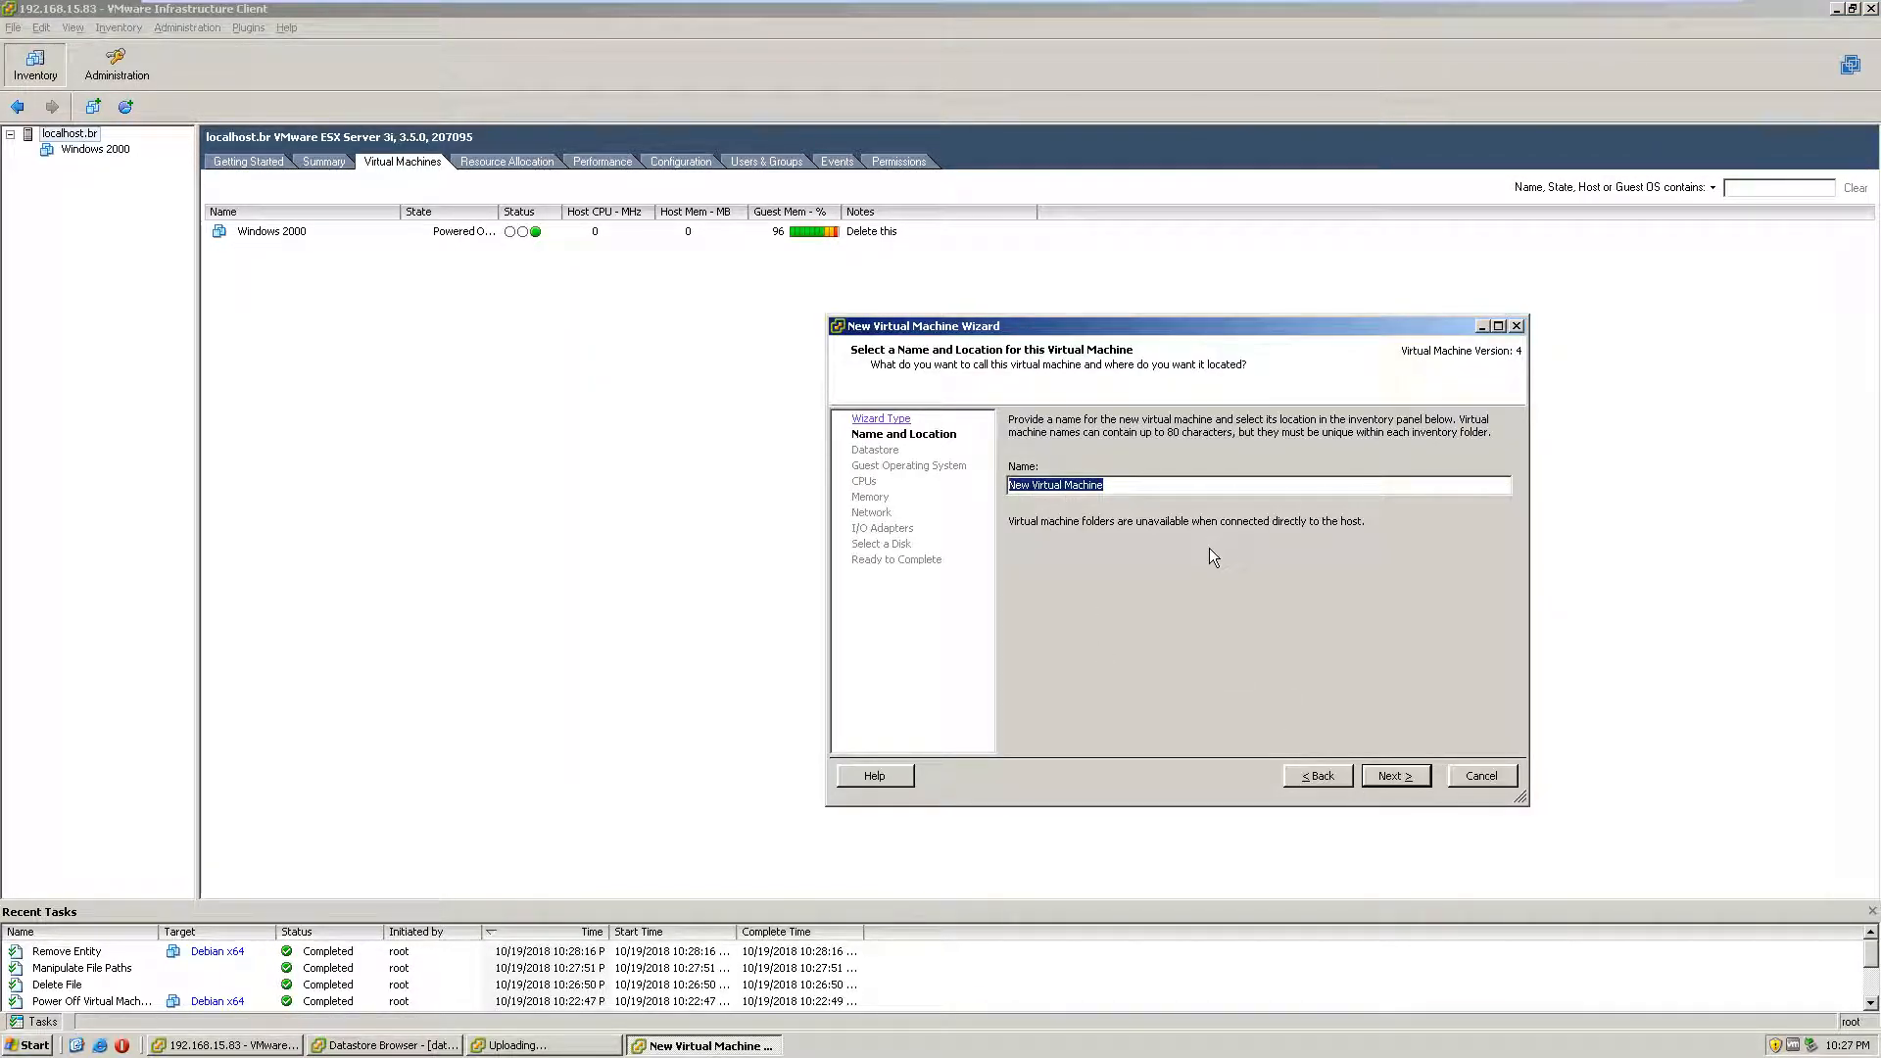
Step: Name the new virtual machine ArchLinux and store its files on datastore1
{"action": "type", "text": "ArchLinux"}
{"action": "key", "text": "Return"}
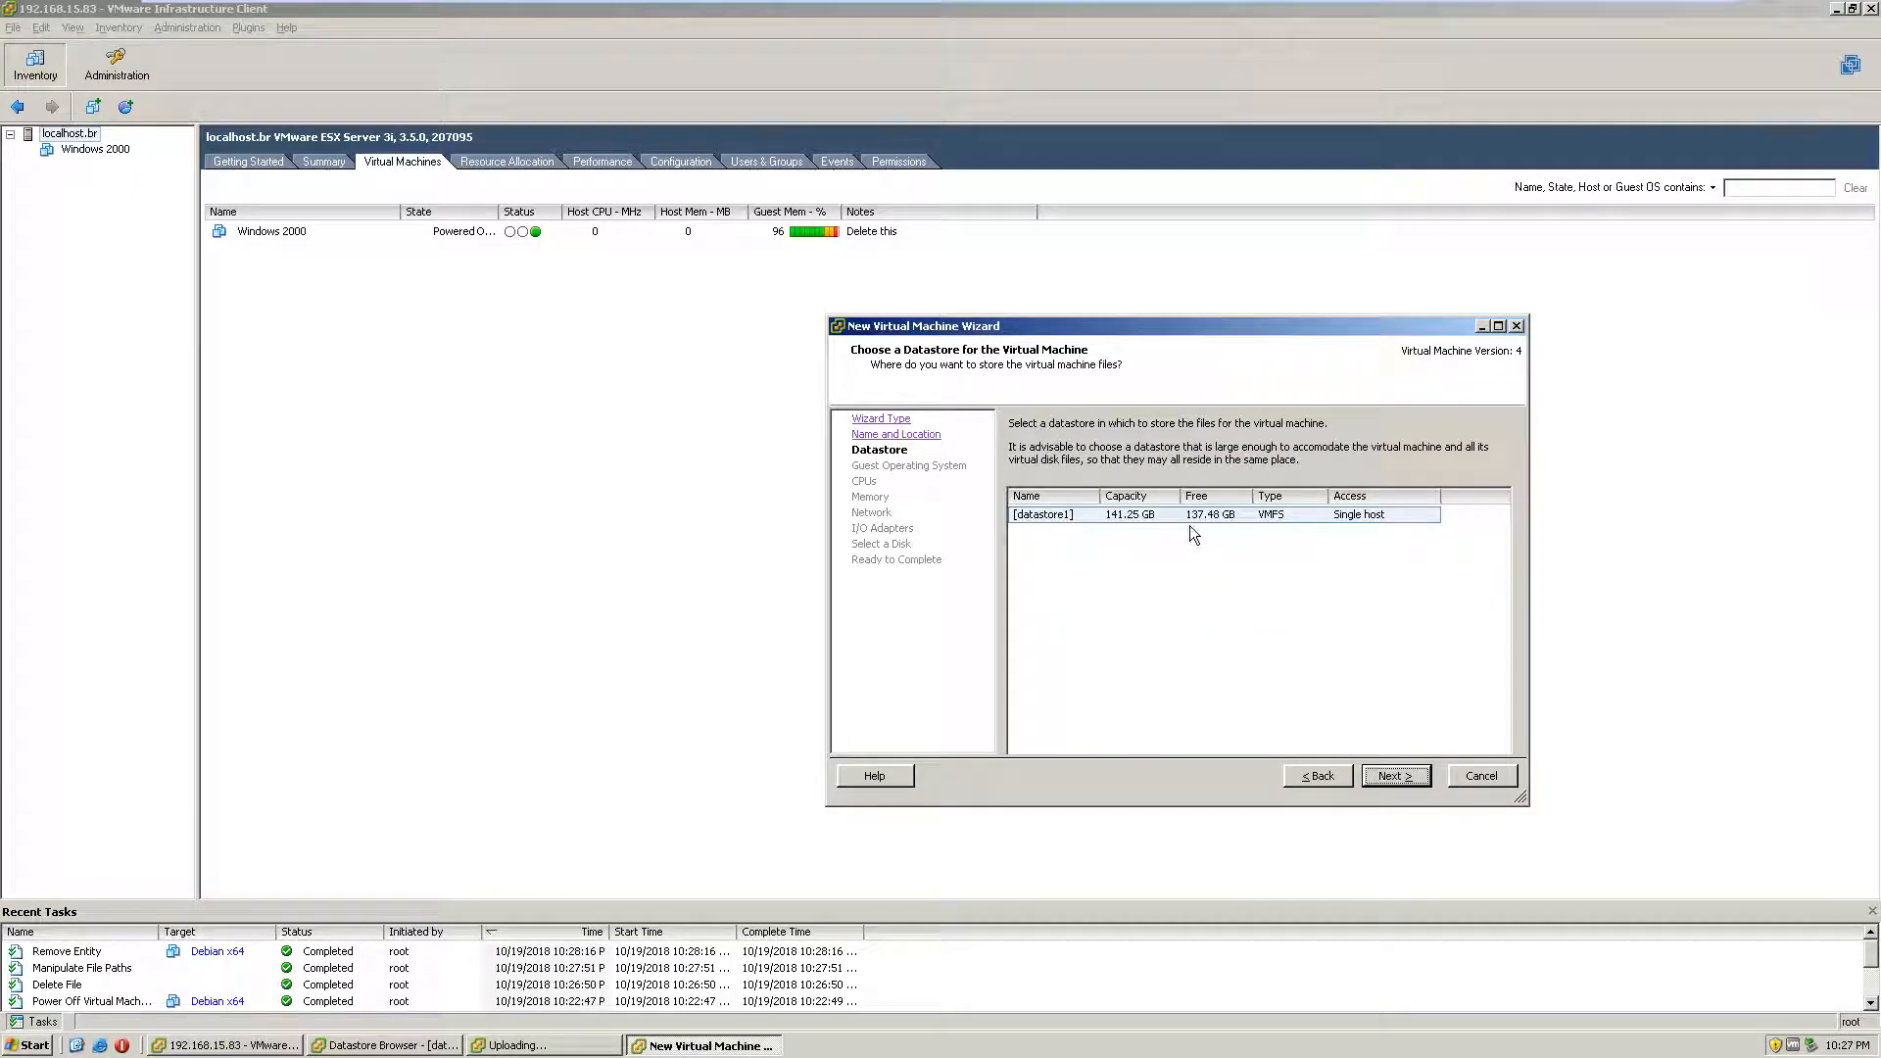
{"action": "left_click", "coordinate": [1213, 523]}
{"action": "left_click", "coordinate": [1393, 782]}
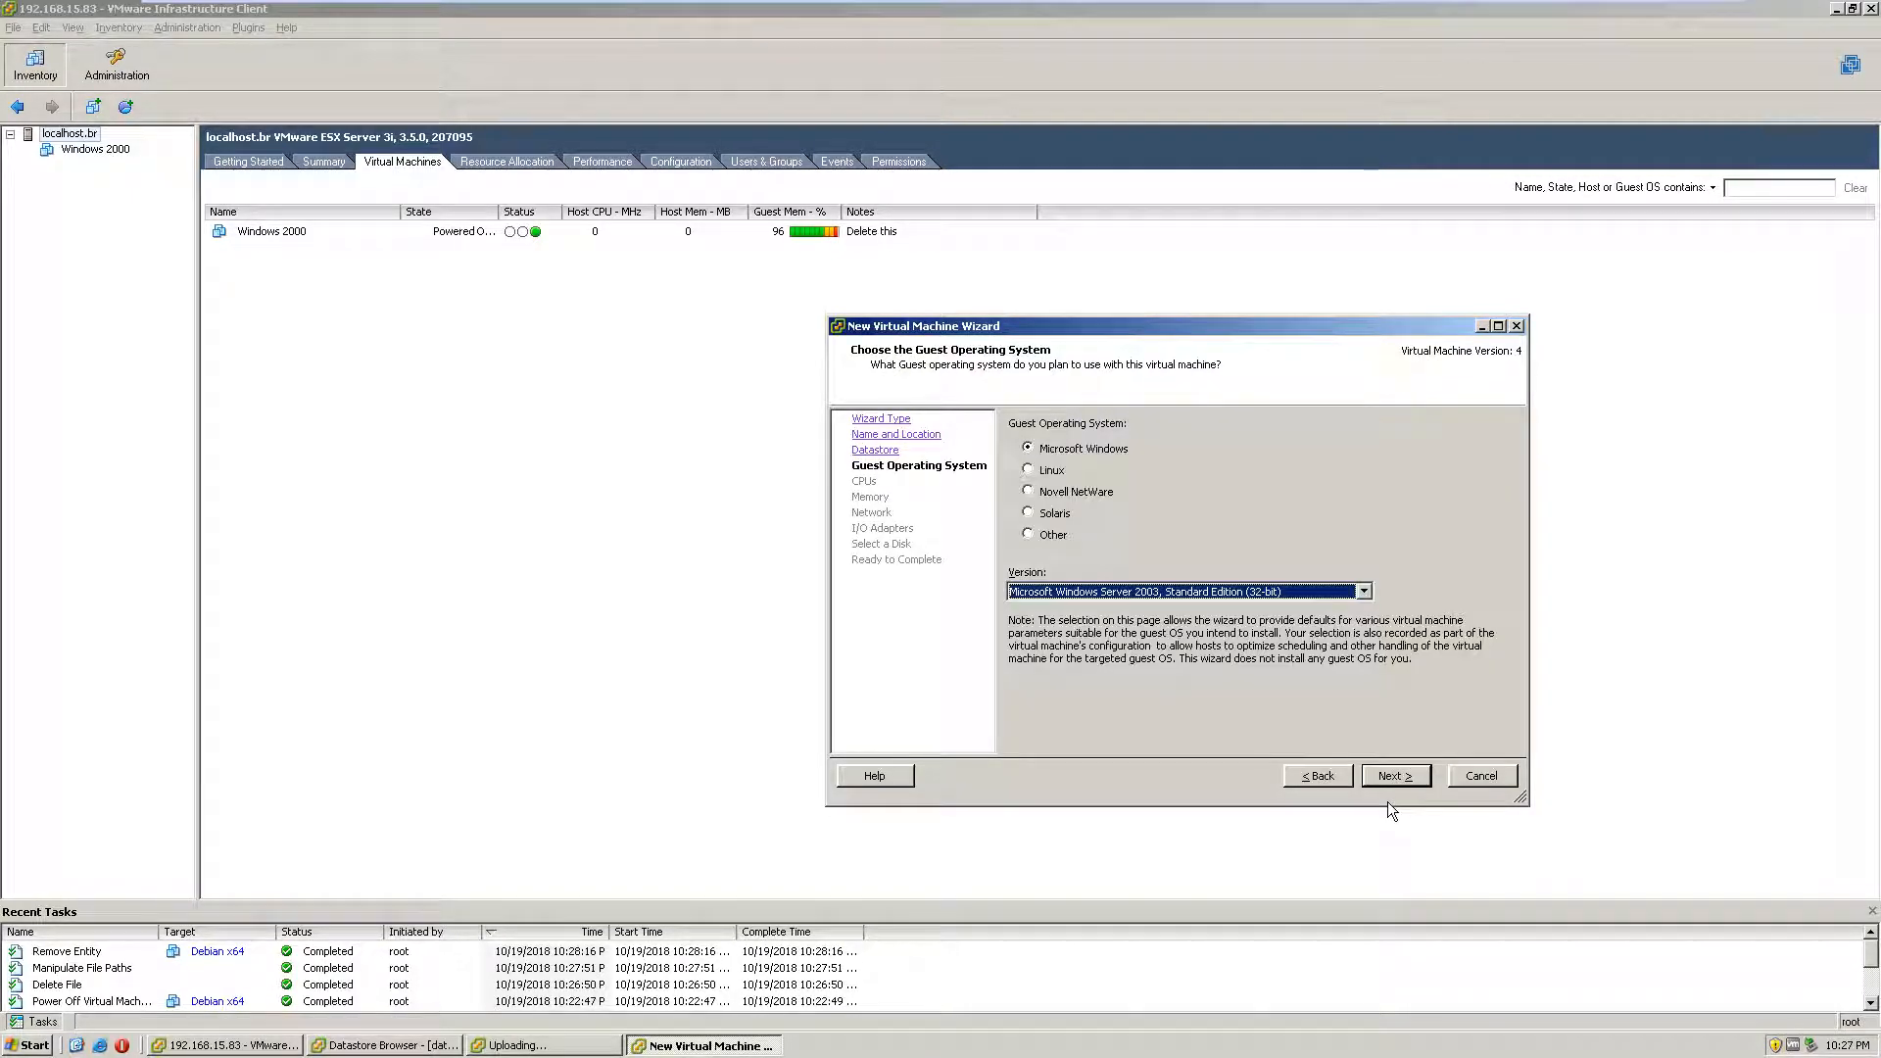
Step: Set the guest operating system to Linux with the version Other Linux (64-bit)
{"action": "left_click", "coordinate": [1048, 470]}
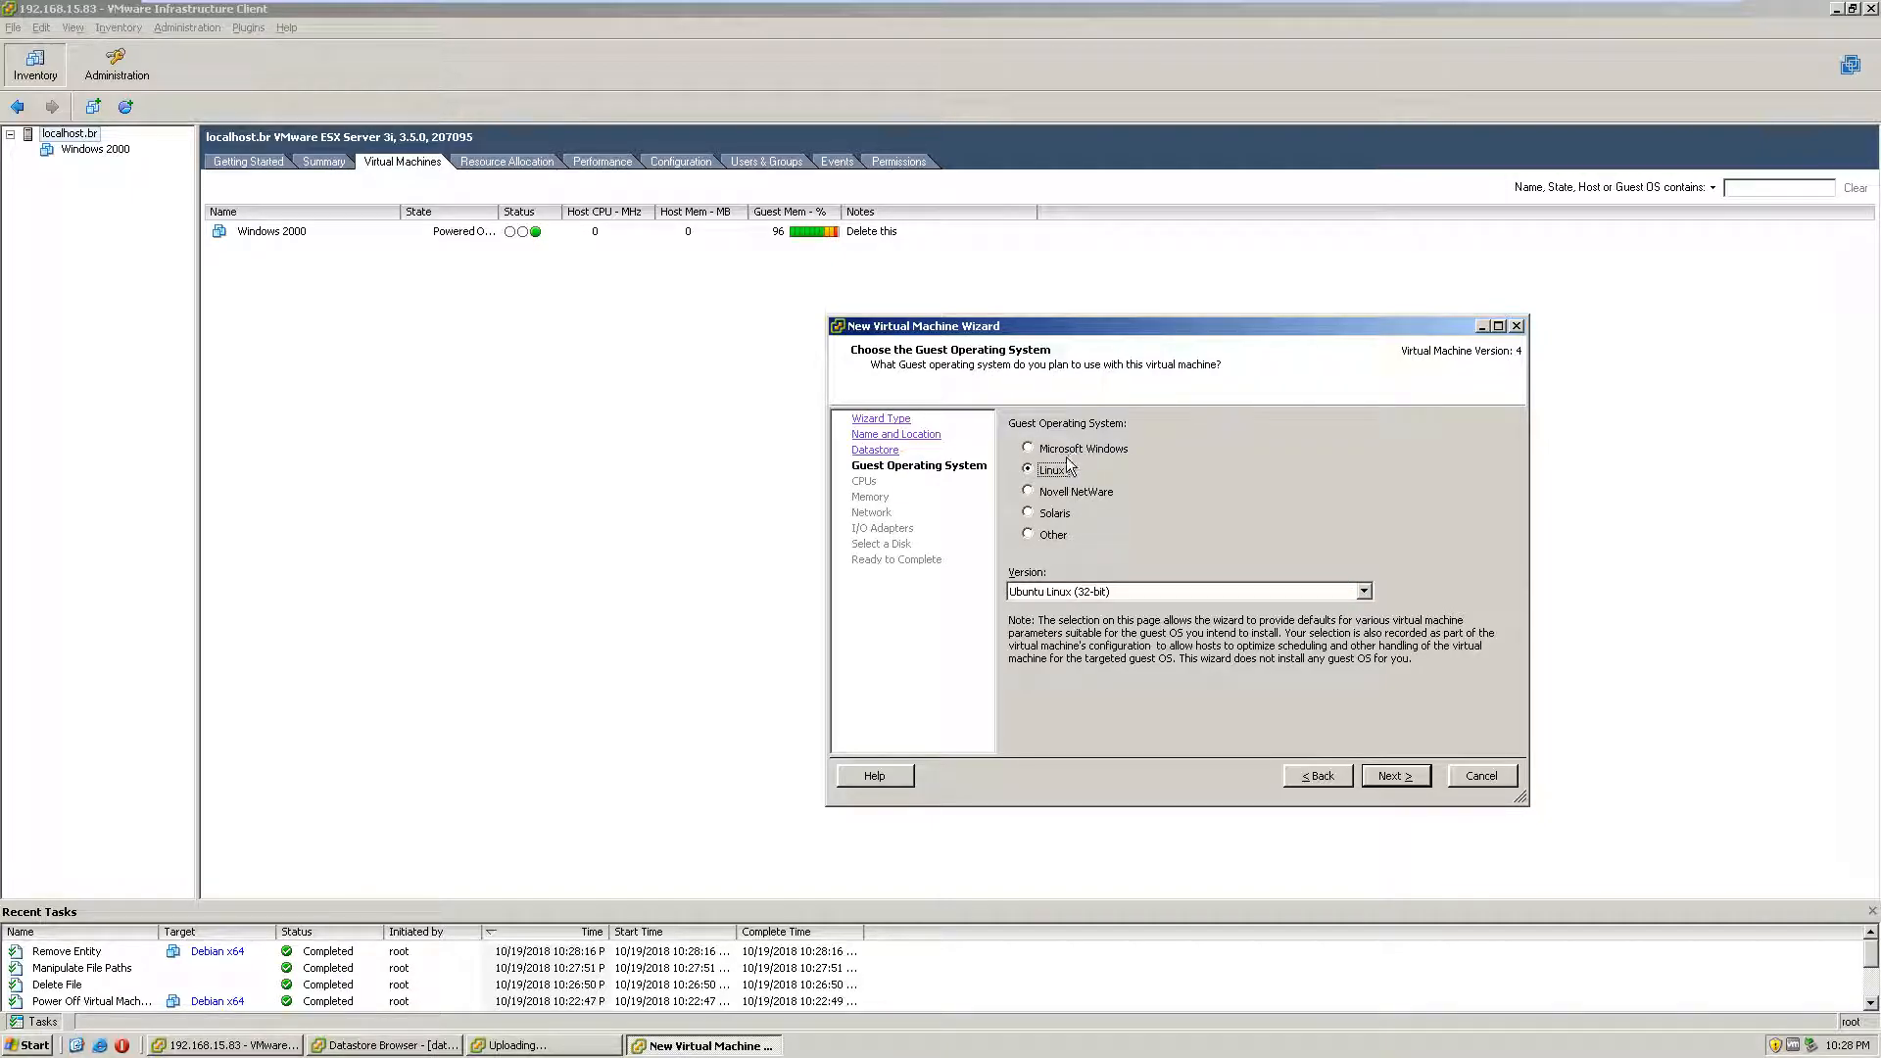
{"action": "left_click", "coordinate": [1148, 592]}
{"action": "left_click", "coordinate": [1156, 636]}
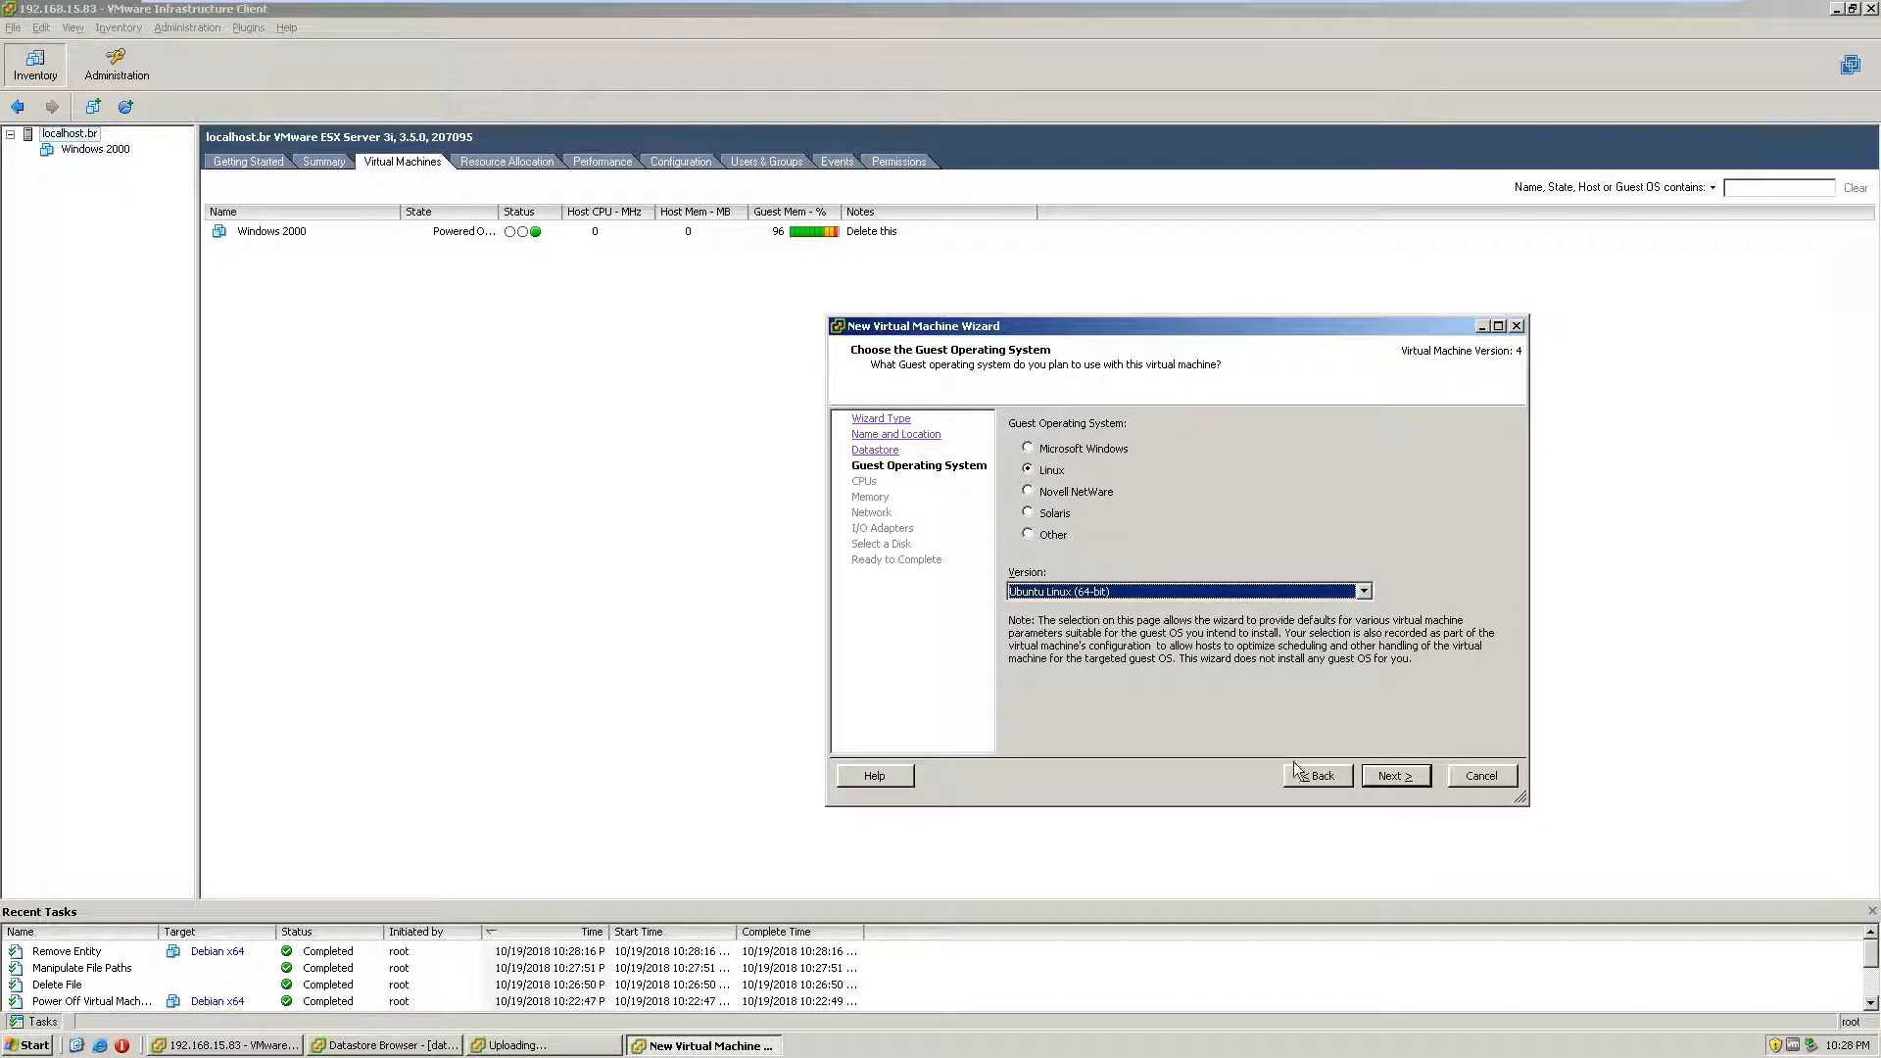
{"action": "left_click", "coordinate": [1395, 779]}
{"action": "left_click", "coordinate": [1331, 779]}
{"action": "left_click", "coordinate": [1122, 596]}
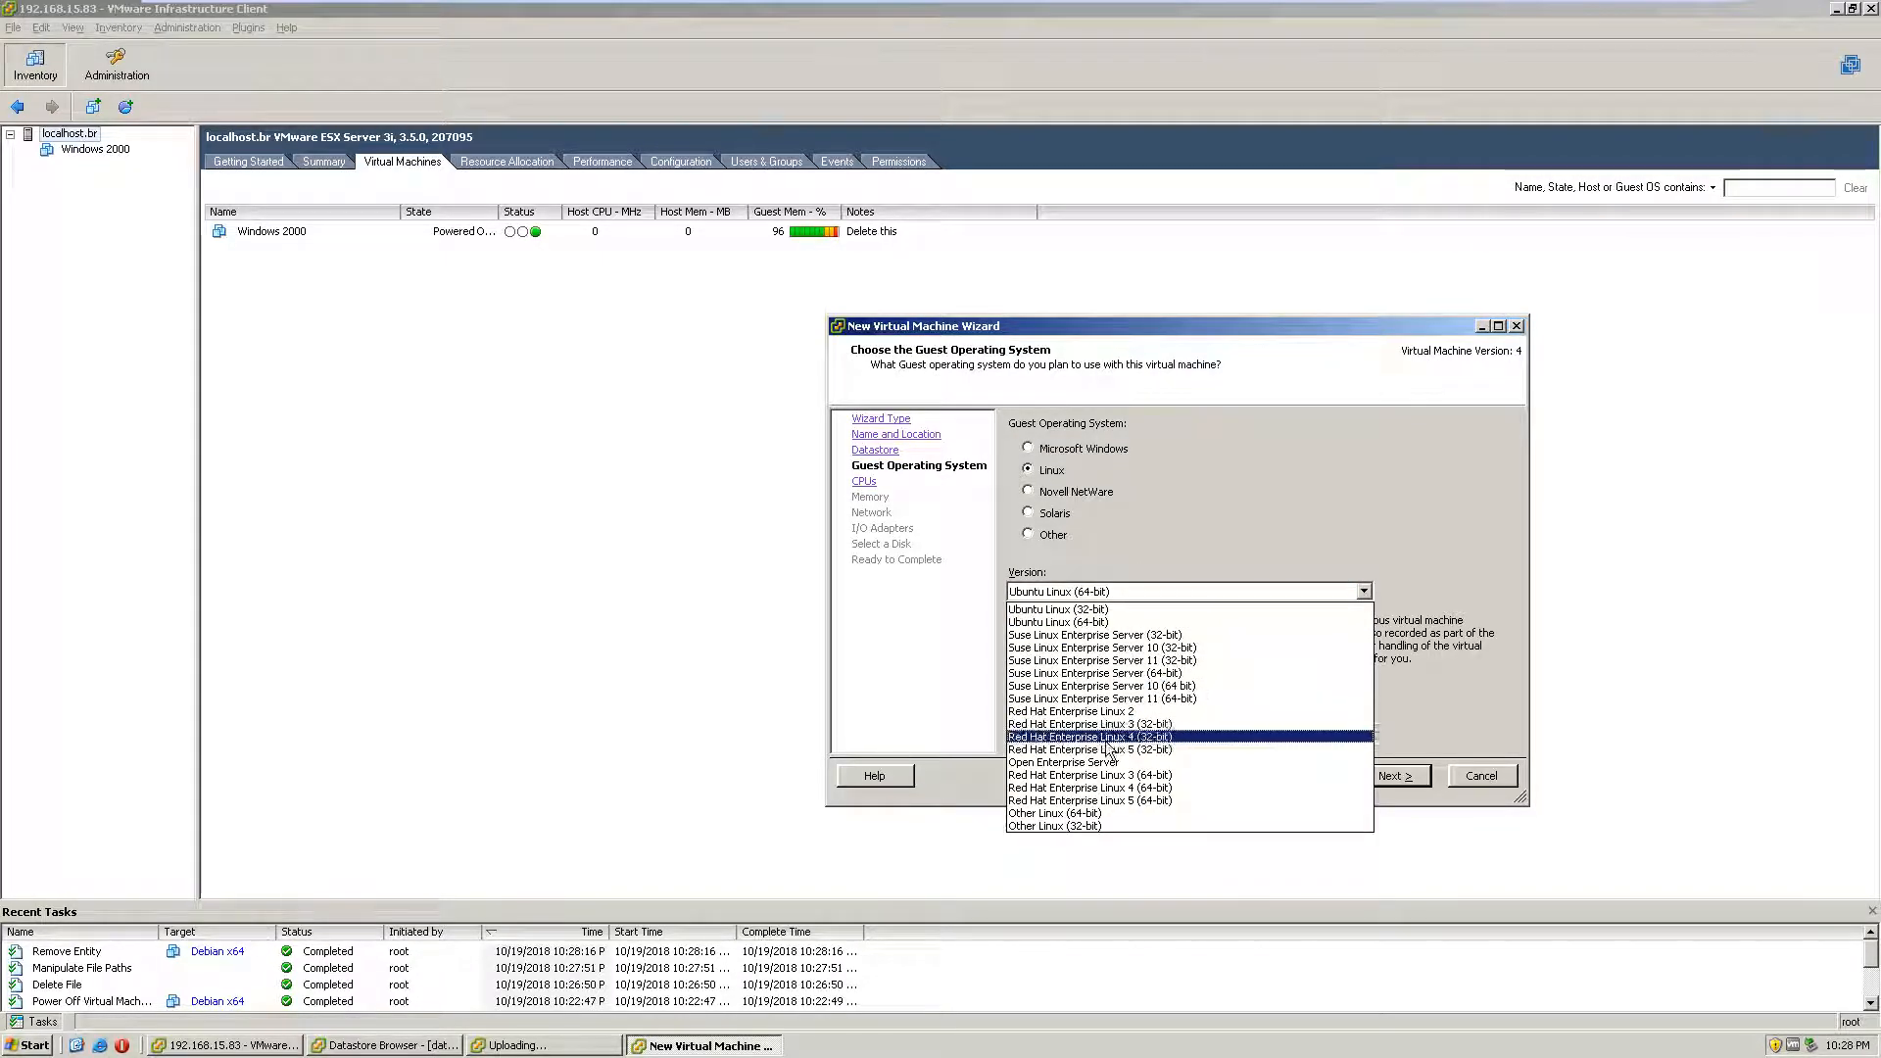
{"action": "left_click", "coordinate": [1107, 823]}
{"action": "left_click", "coordinate": [1153, 593]}
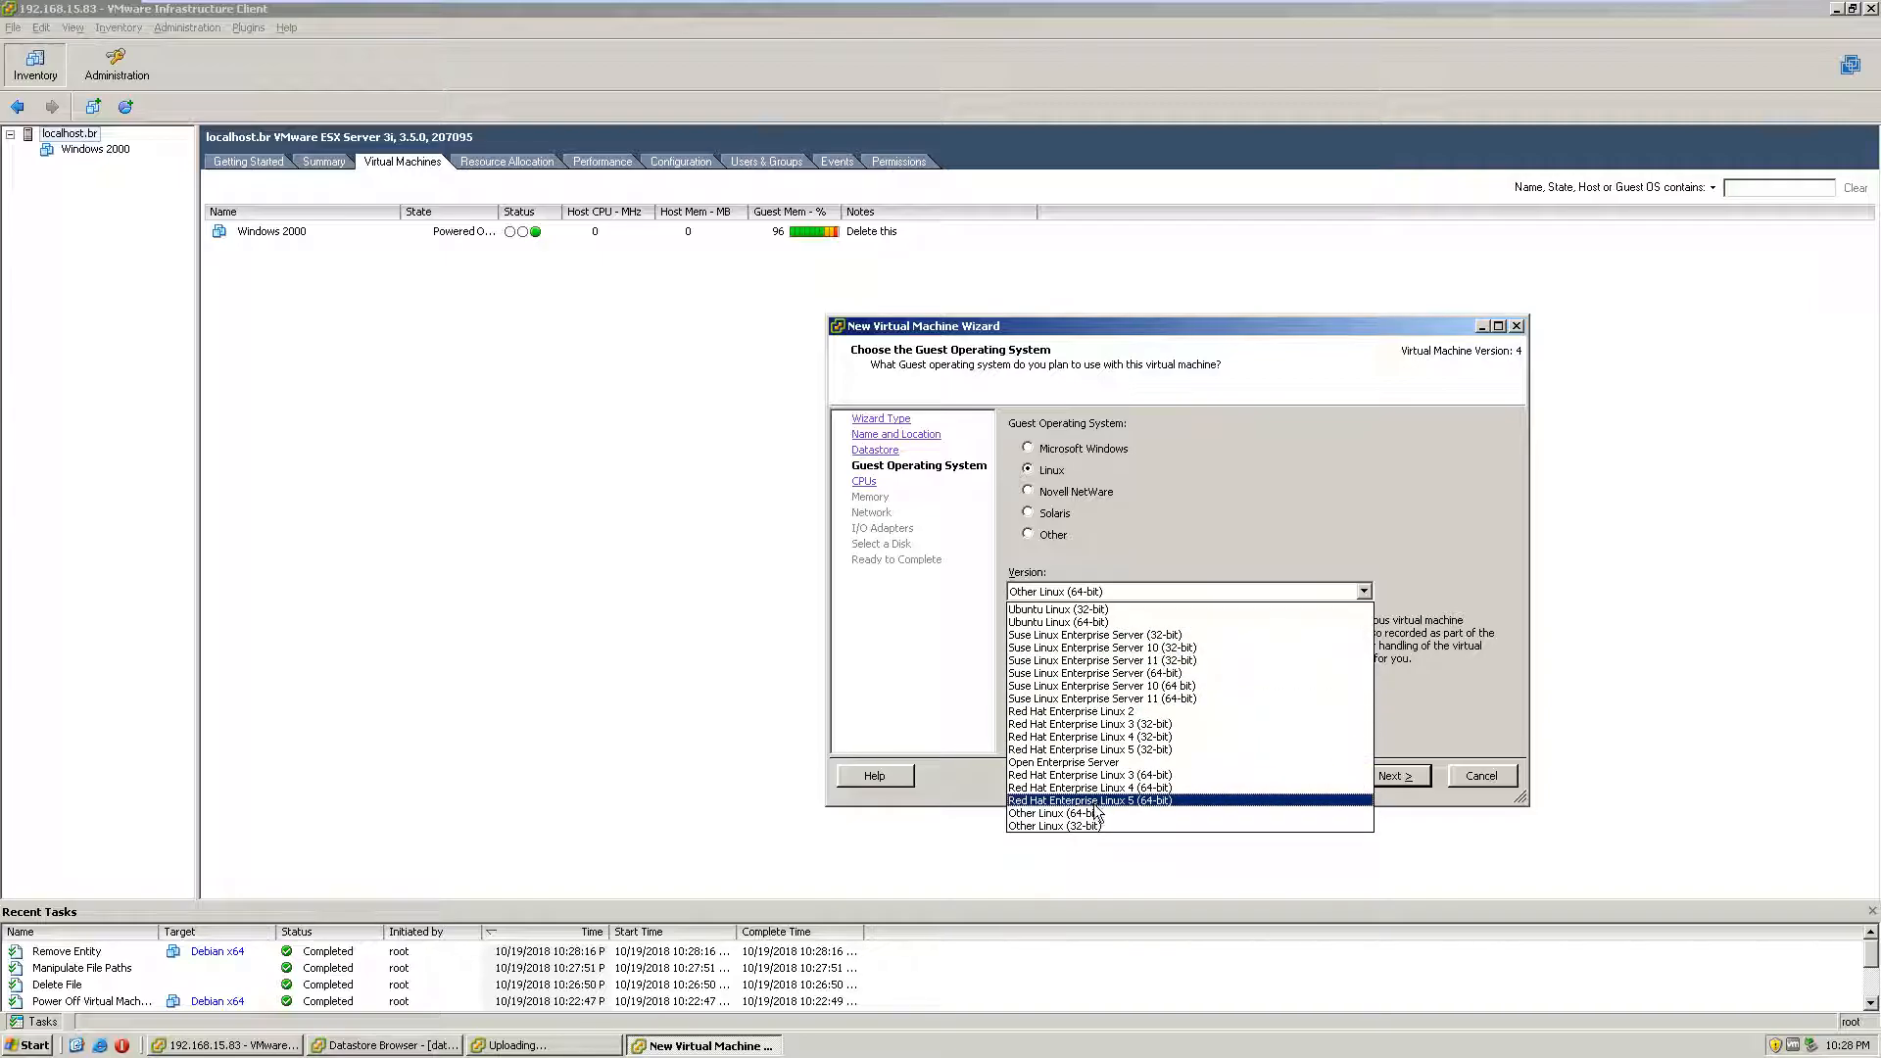
{"action": "left_click", "coordinate": [1142, 826]}
{"action": "left_click", "coordinate": [1137, 593]}
{"action": "left_click", "coordinate": [1225, 823]}
{"action": "left_click", "coordinate": [1409, 776]}
Step: Give the new virtual machine two virtual processors
{"action": "left_click", "coordinate": [1242, 438]}
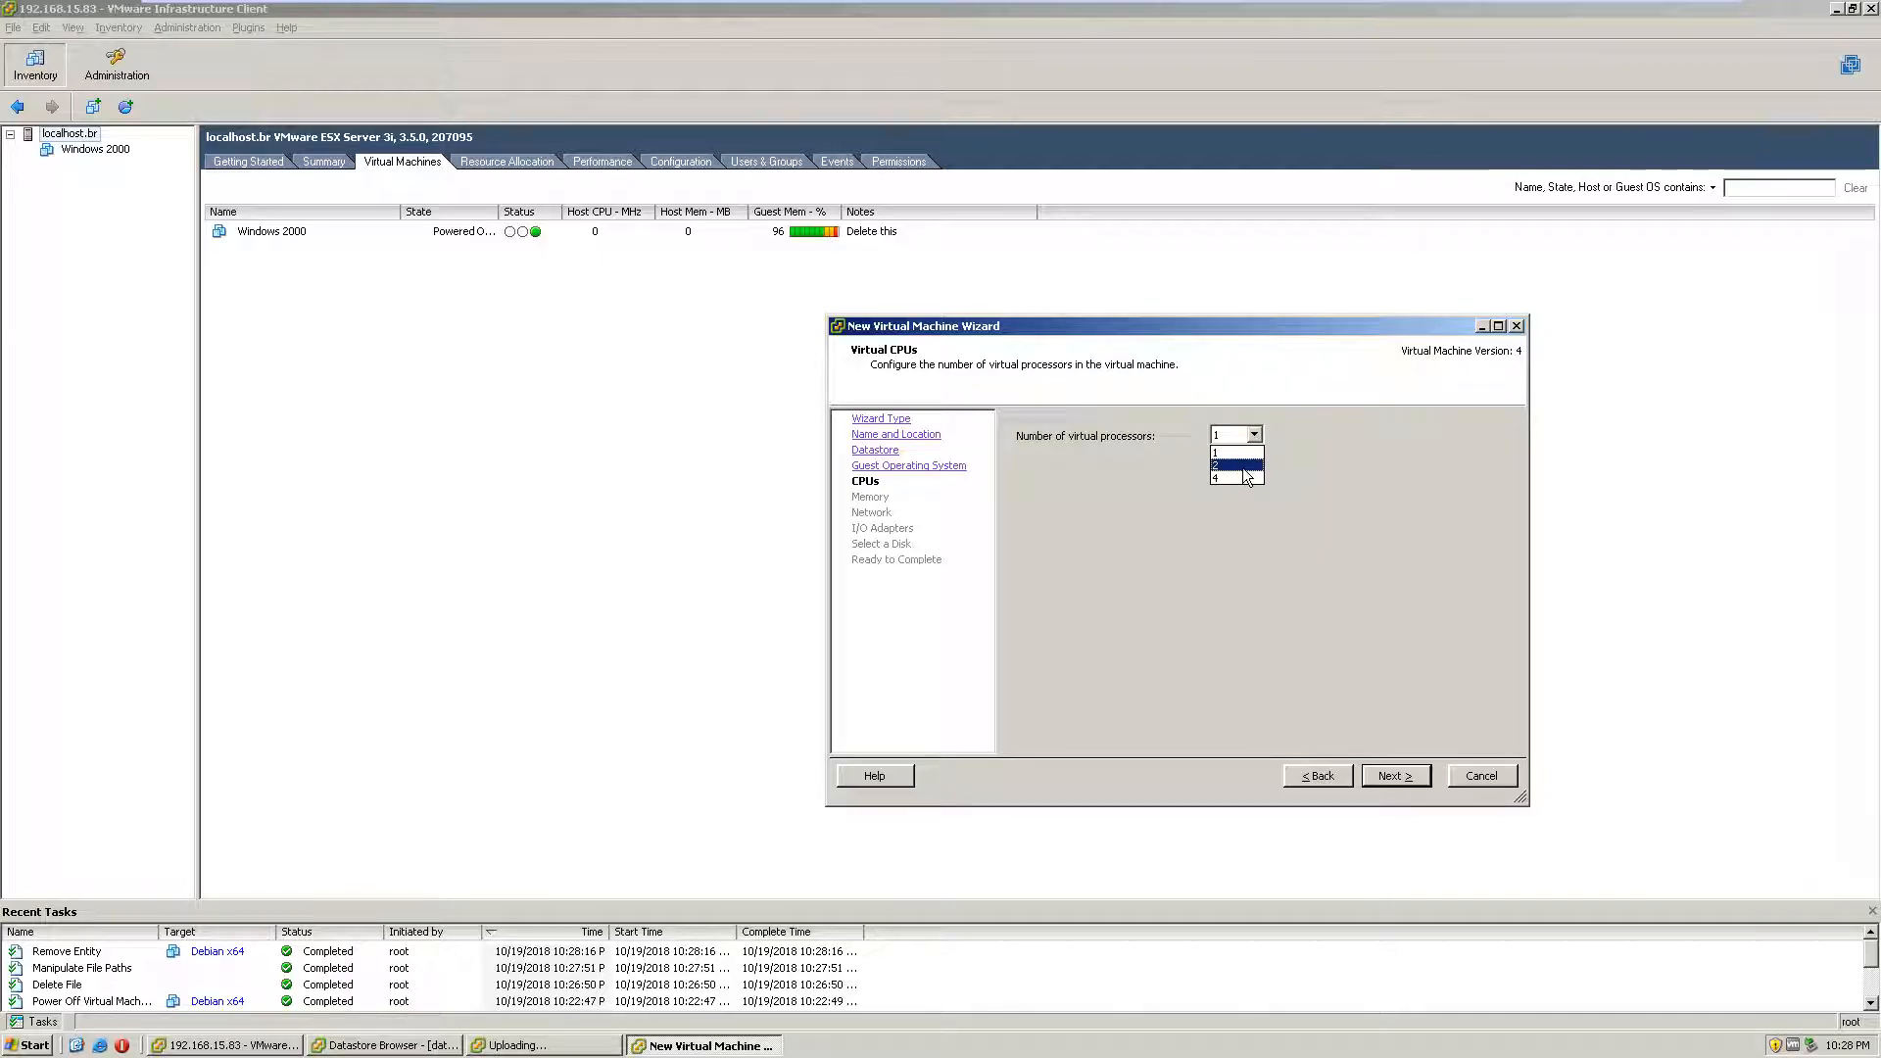
{"action": "left_click", "coordinate": [1241, 466]}
{"action": "left_click", "coordinate": [1395, 776]}
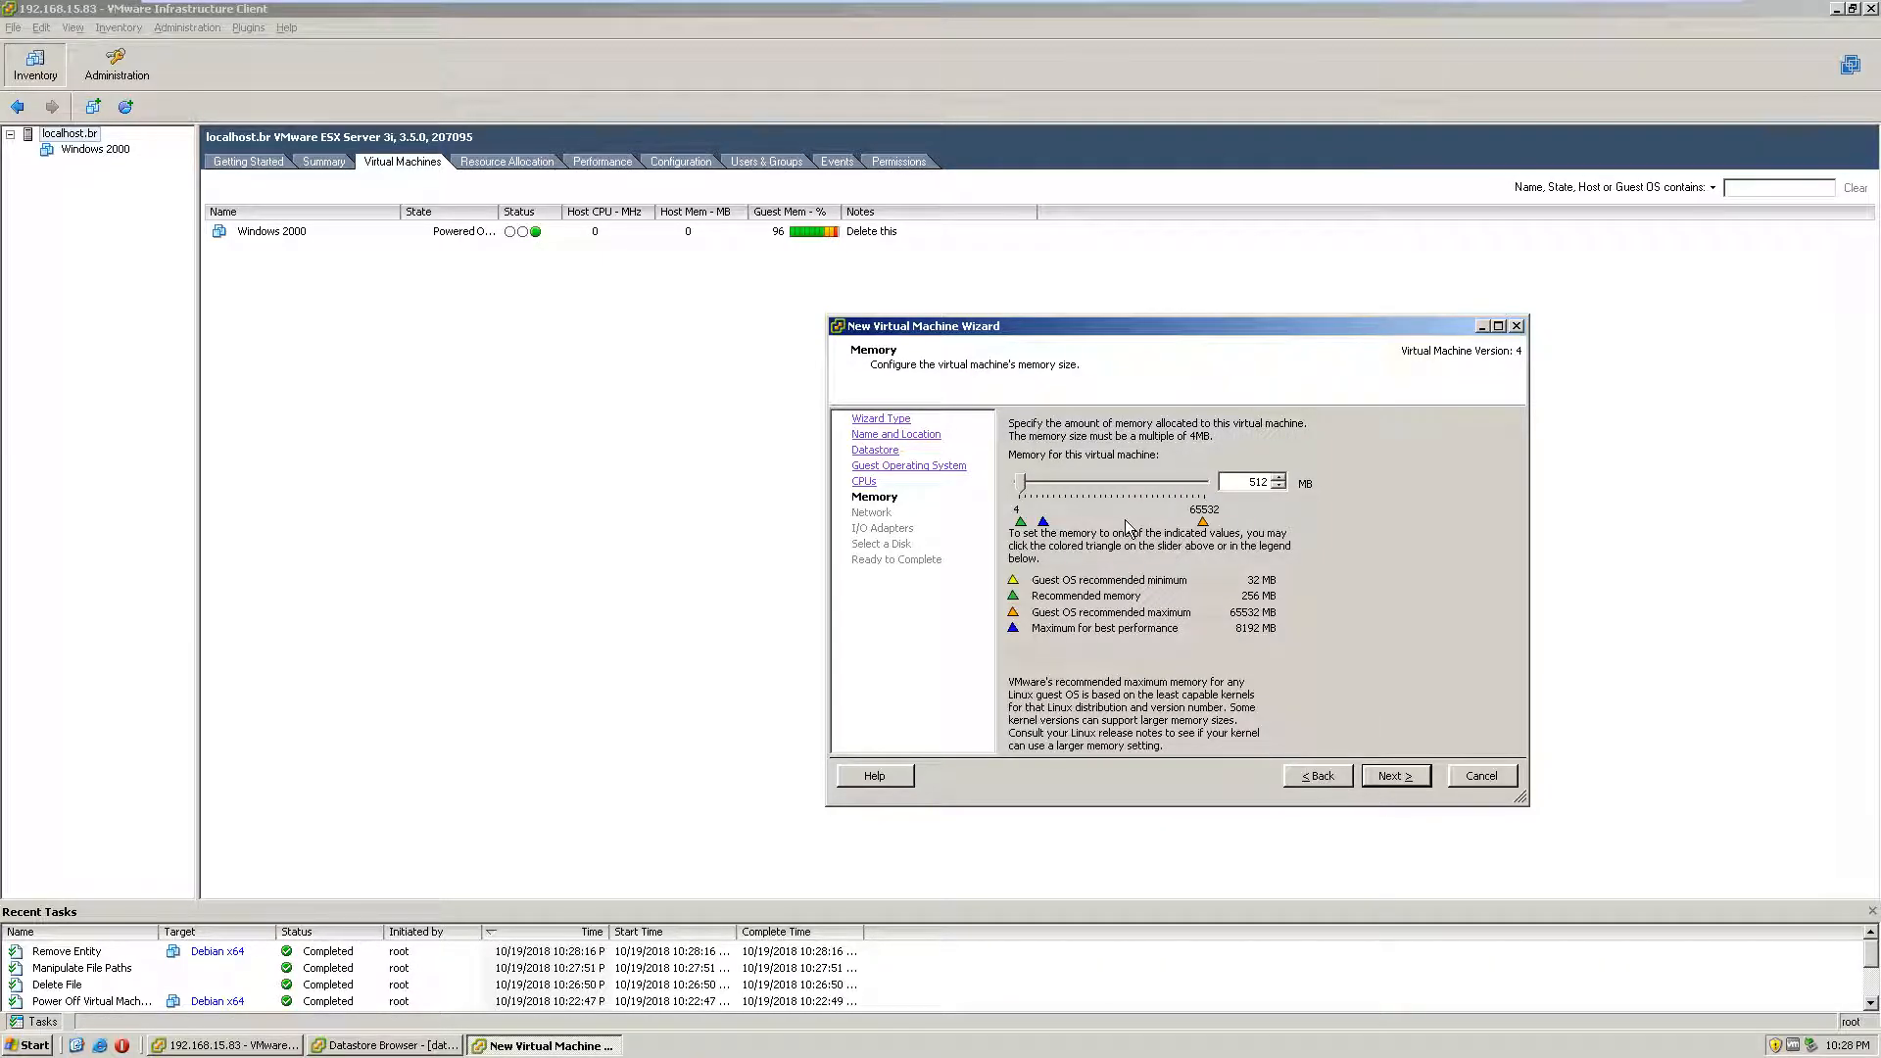
Step: Set the virtual machine's memory to 1024 MB and accept the default network connection
{"action": "left_click_drag", "start_coordinate": [1019, 489], "coordinate": [1038, 490]}
{"action": "key", "text": "Tab"}
{"action": "type", "text": "1024"}
{"action": "left_click", "coordinate": [1395, 775]}
{"action": "left_click", "coordinate": [1370, 781]}
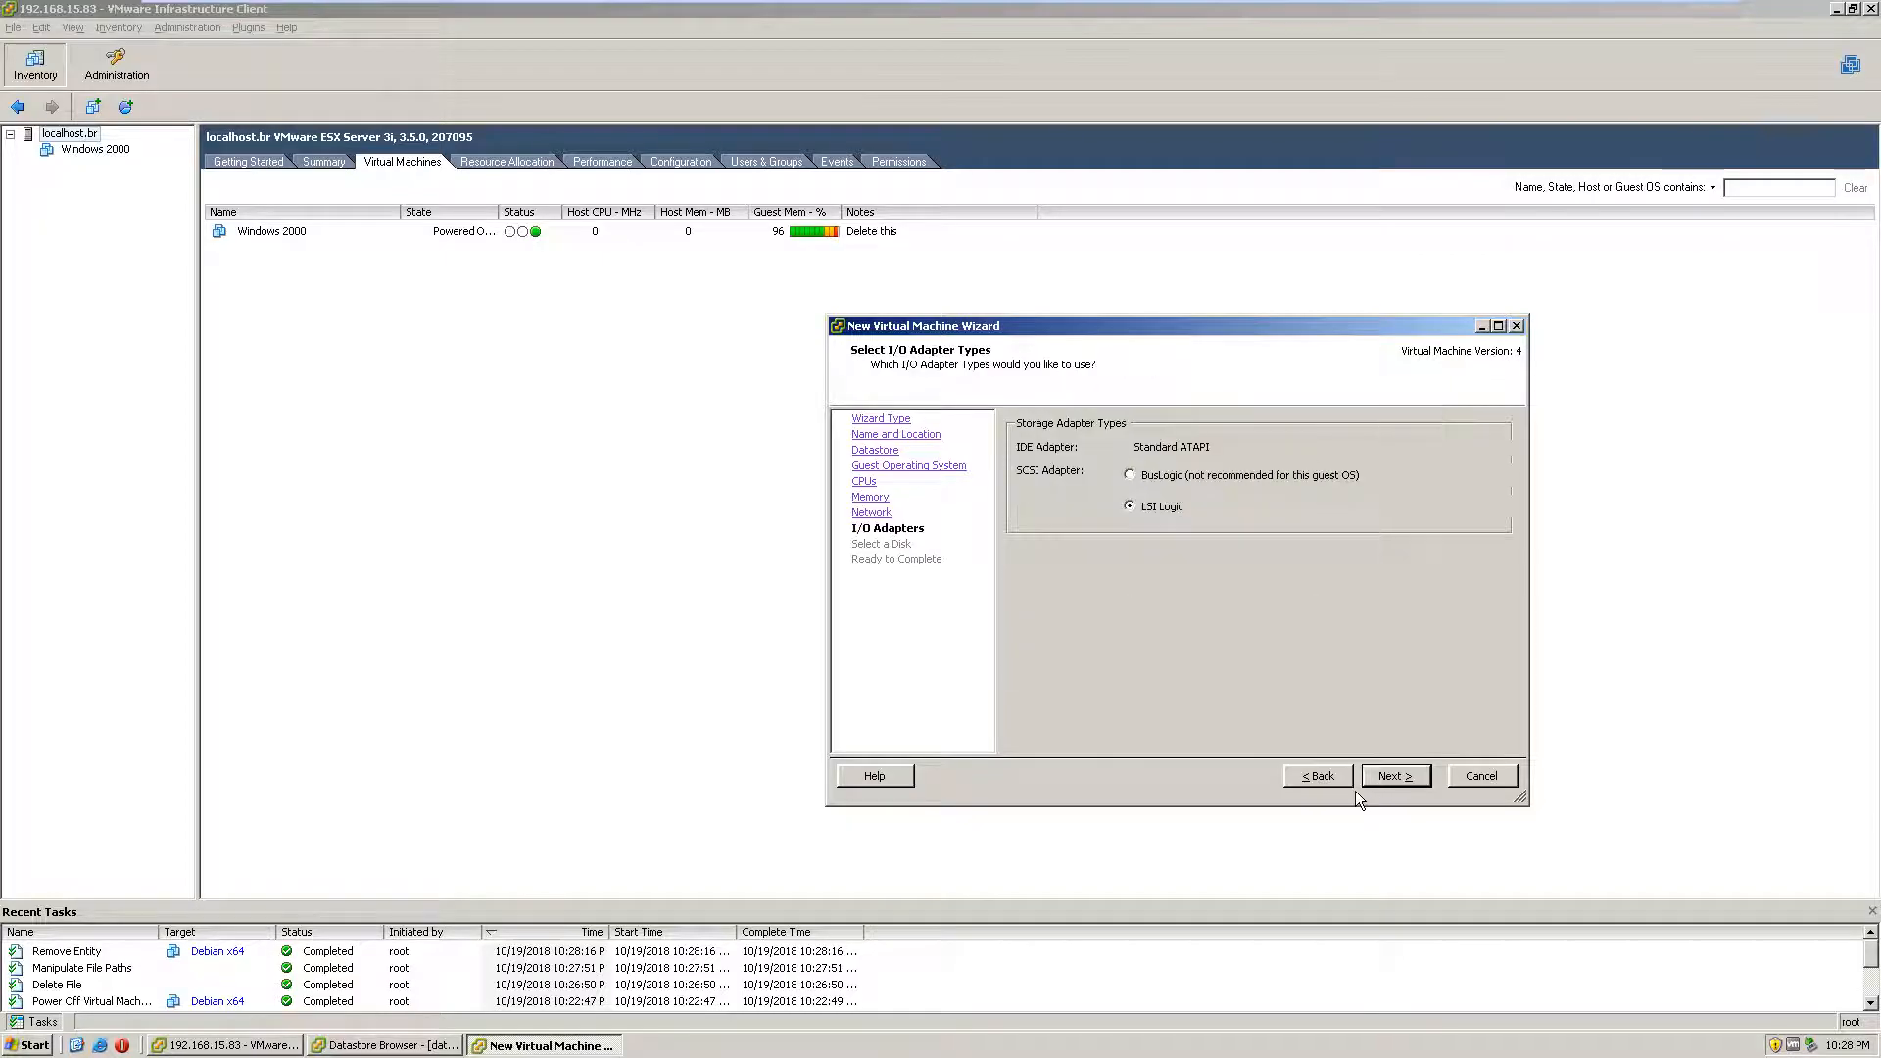
Step: Keep the LSI Logic SCSI adapter and define a new 3 GB virtual disk stored with the virtual machine, using the default advanced options
{"action": "left_click", "coordinate": [1161, 475]}
{"action": "left_click", "coordinate": [1164, 507]}
{"action": "left_click", "coordinate": [1369, 783]}
{"action": "left_click", "coordinate": [1379, 779]}
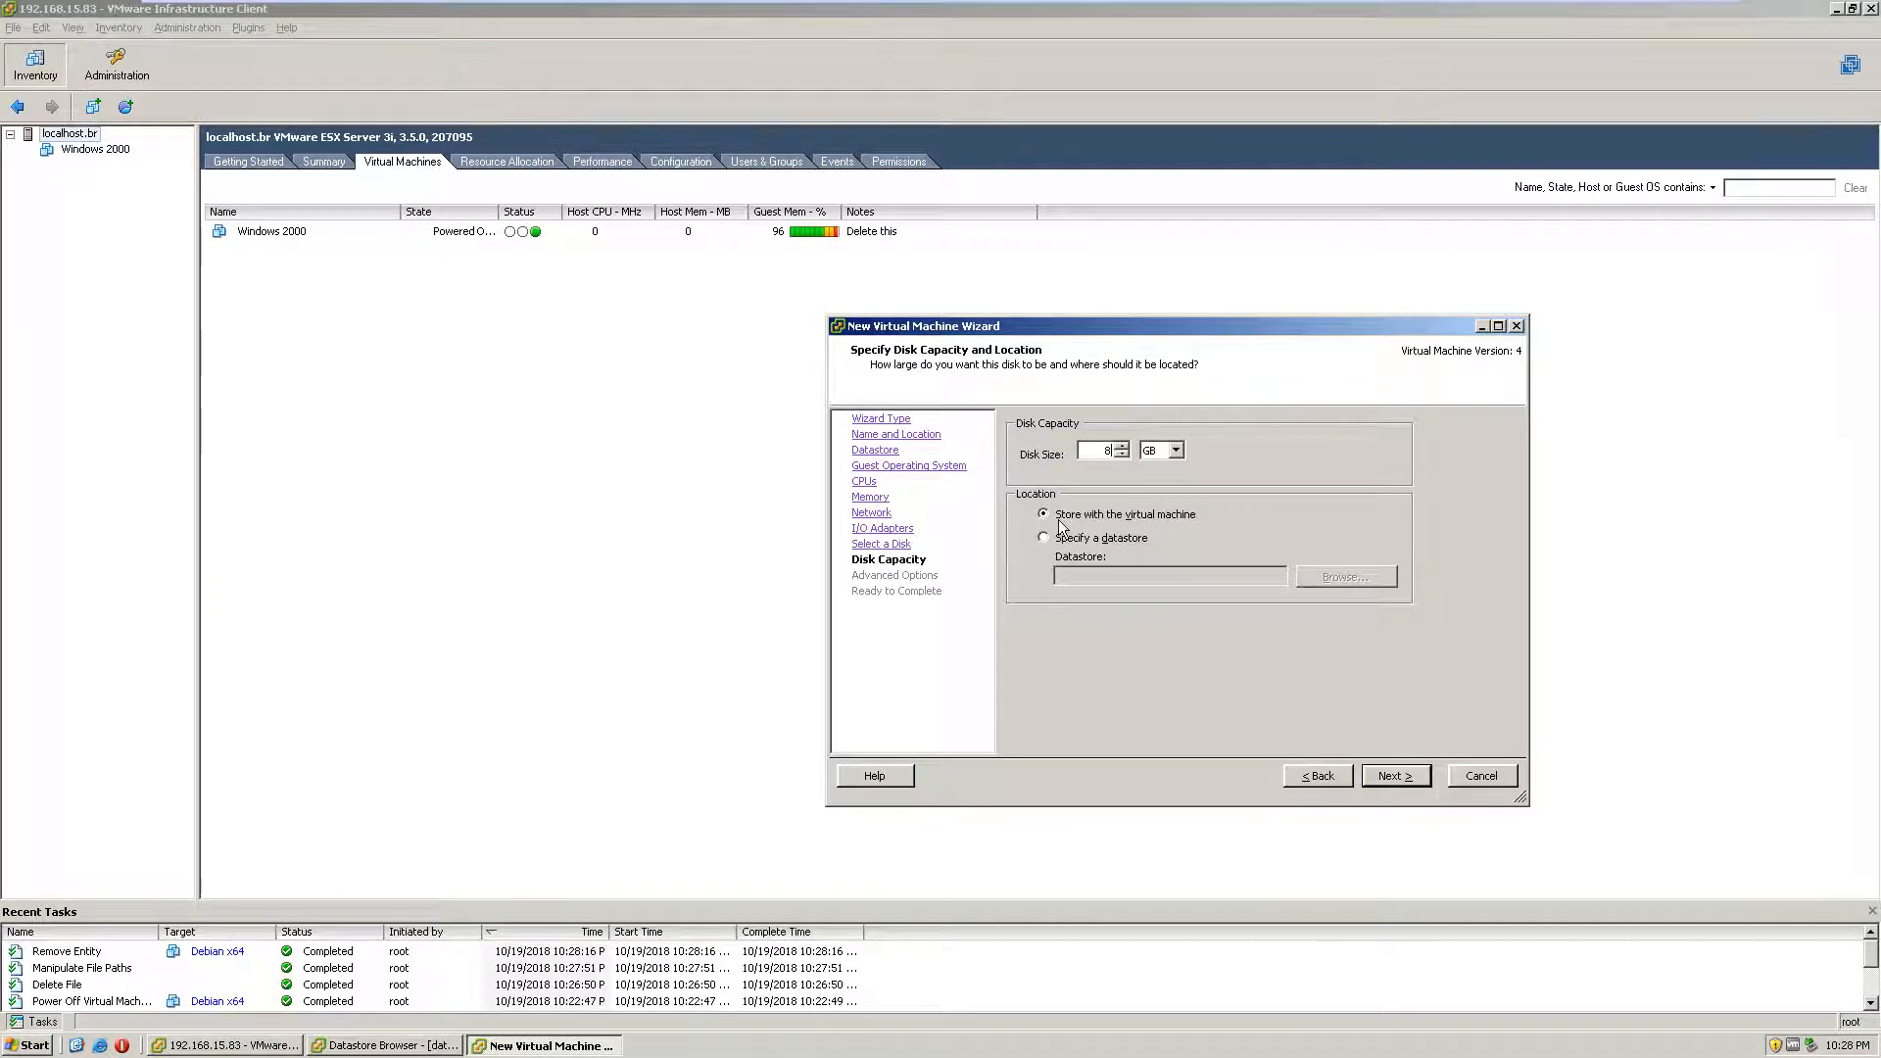
{"action": "left_click", "coordinate": [1383, 772]}
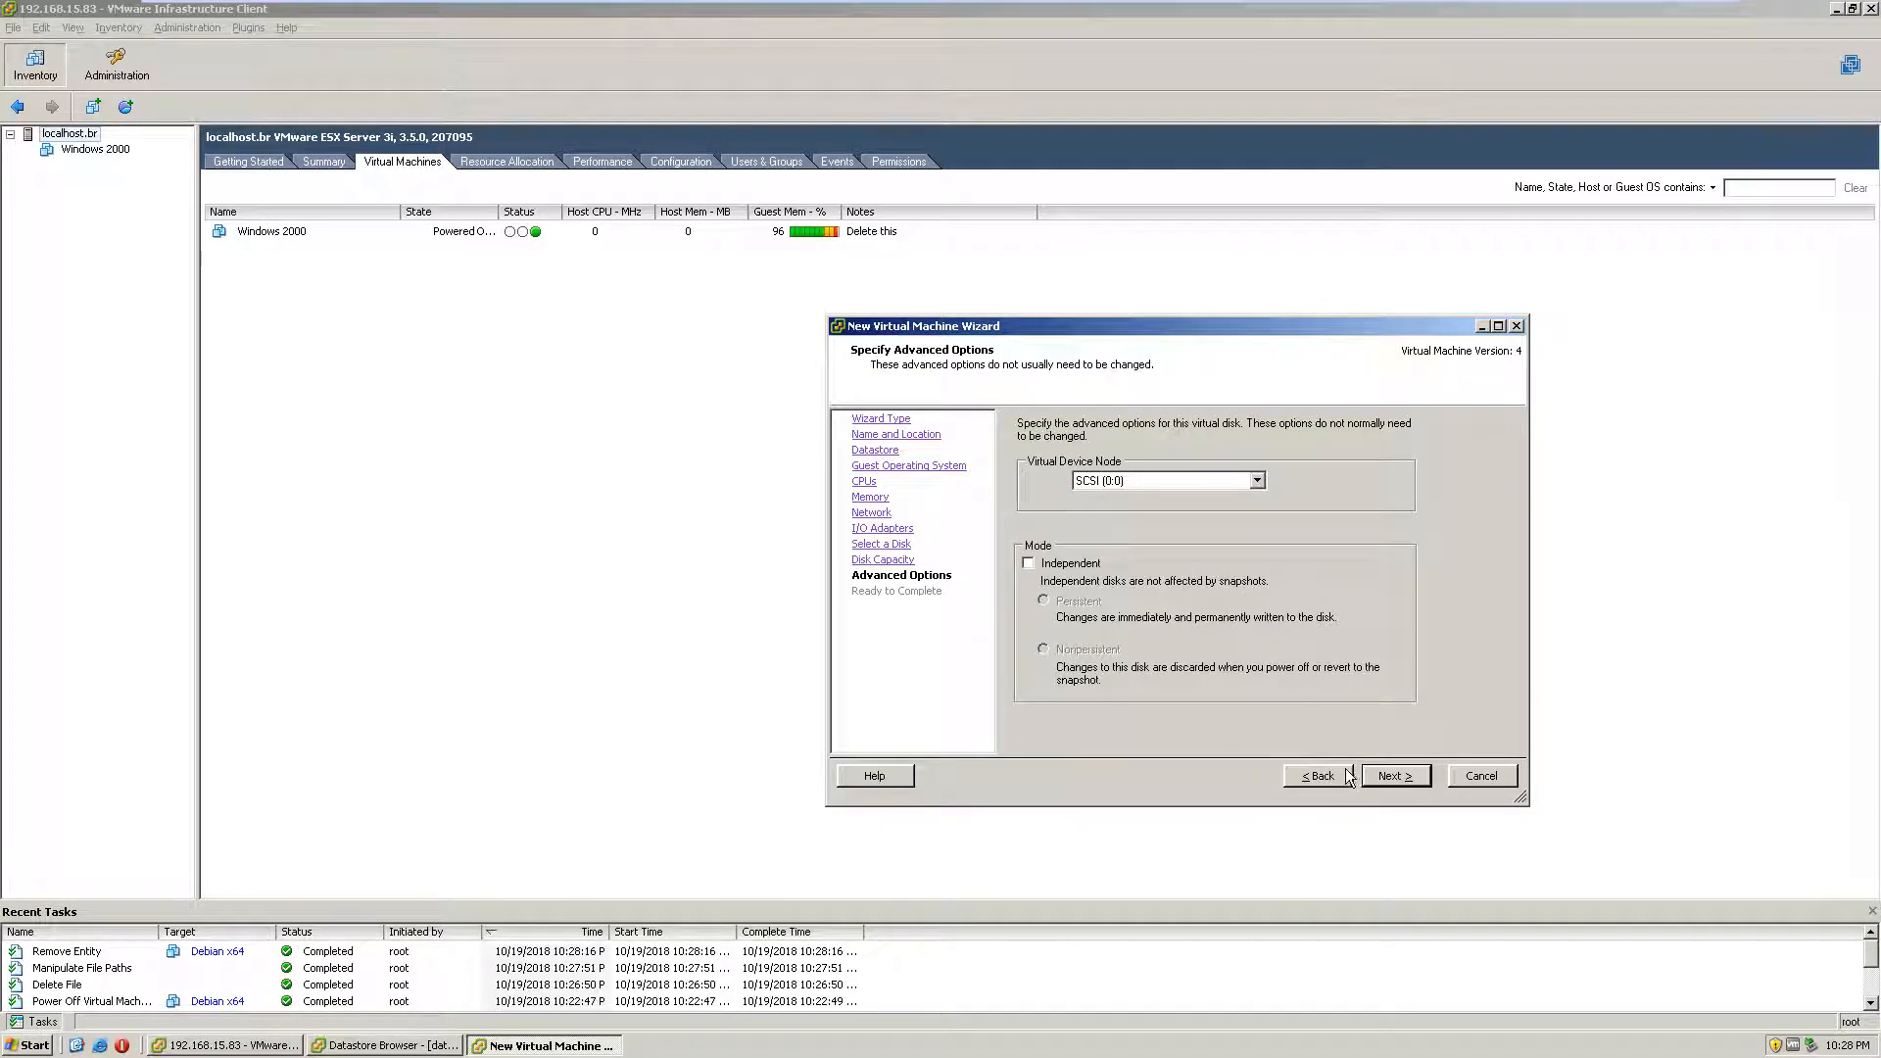
{"action": "left_click", "coordinate": [1391, 776]}
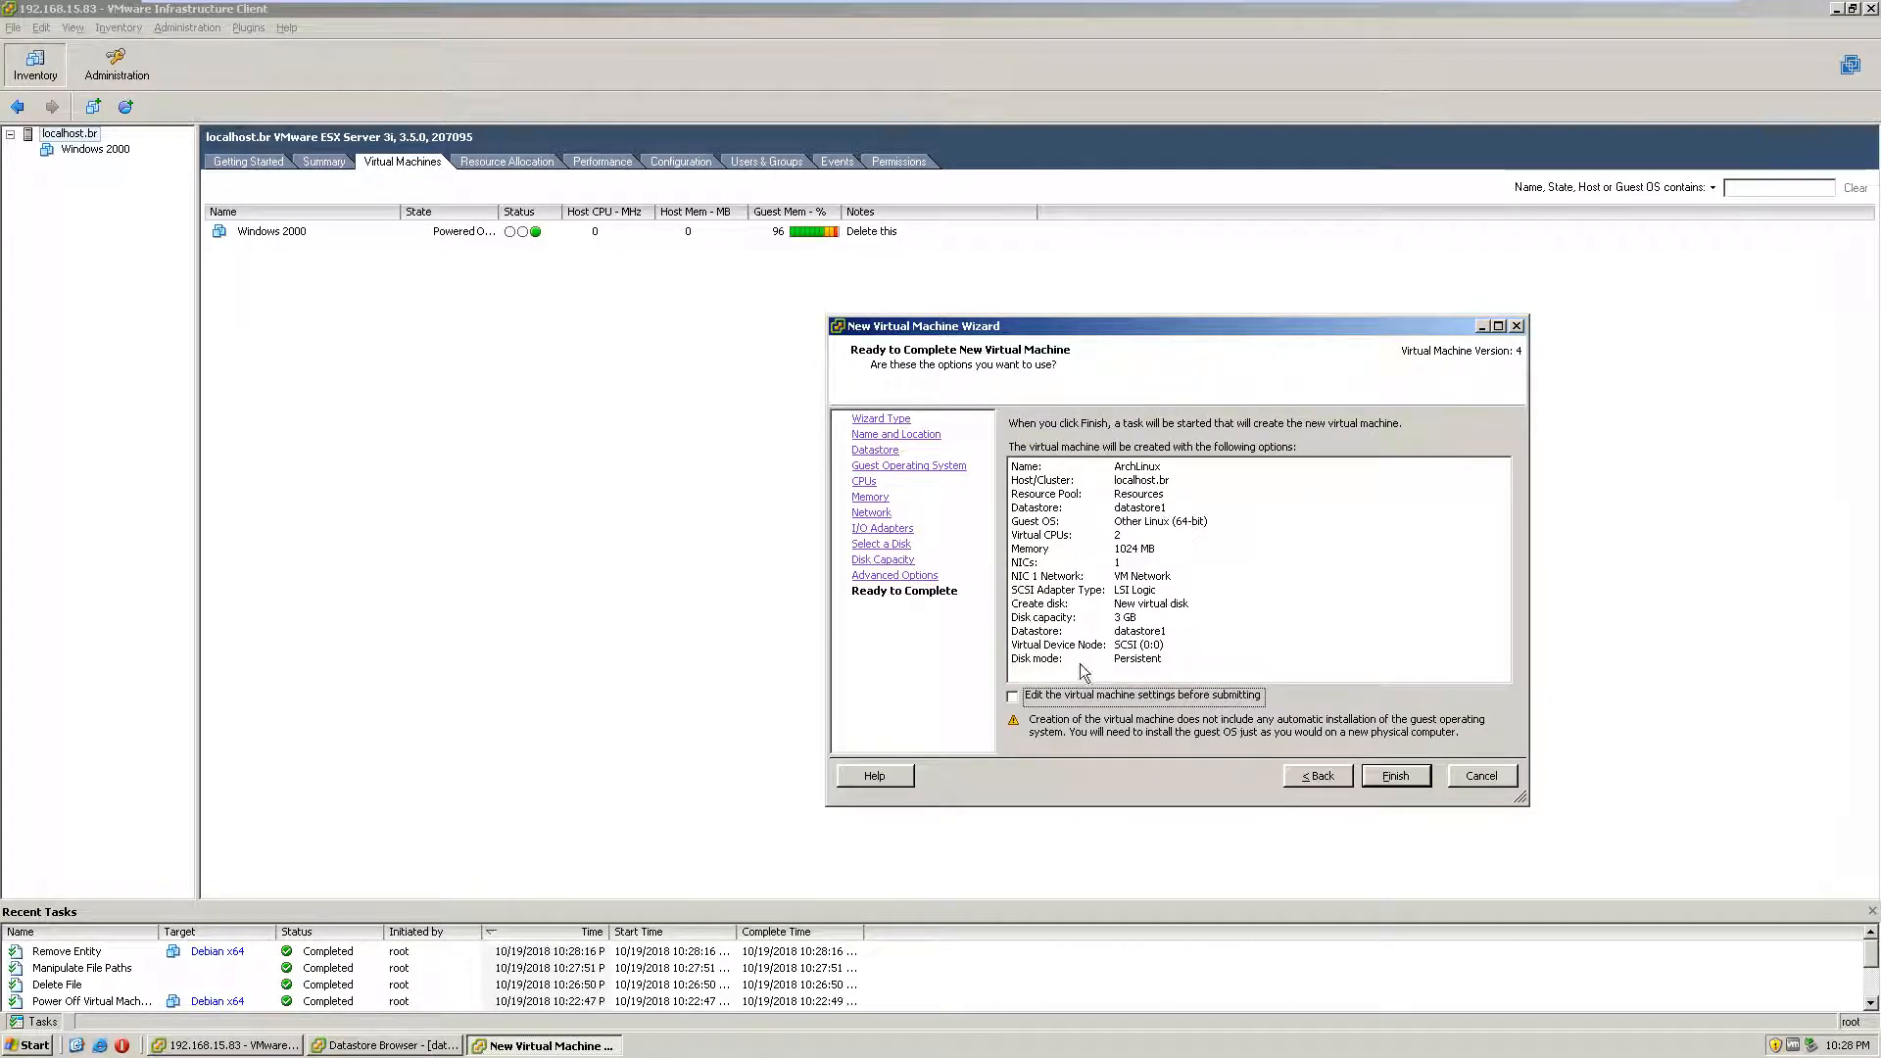
Step: Choose to edit the ArchLinux settings before submitting and review its CD/DVD, network adapter and hard disk entries
{"action": "left_click", "coordinate": [1120, 698]}
{"action": "left_click", "coordinate": [1393, 775]}
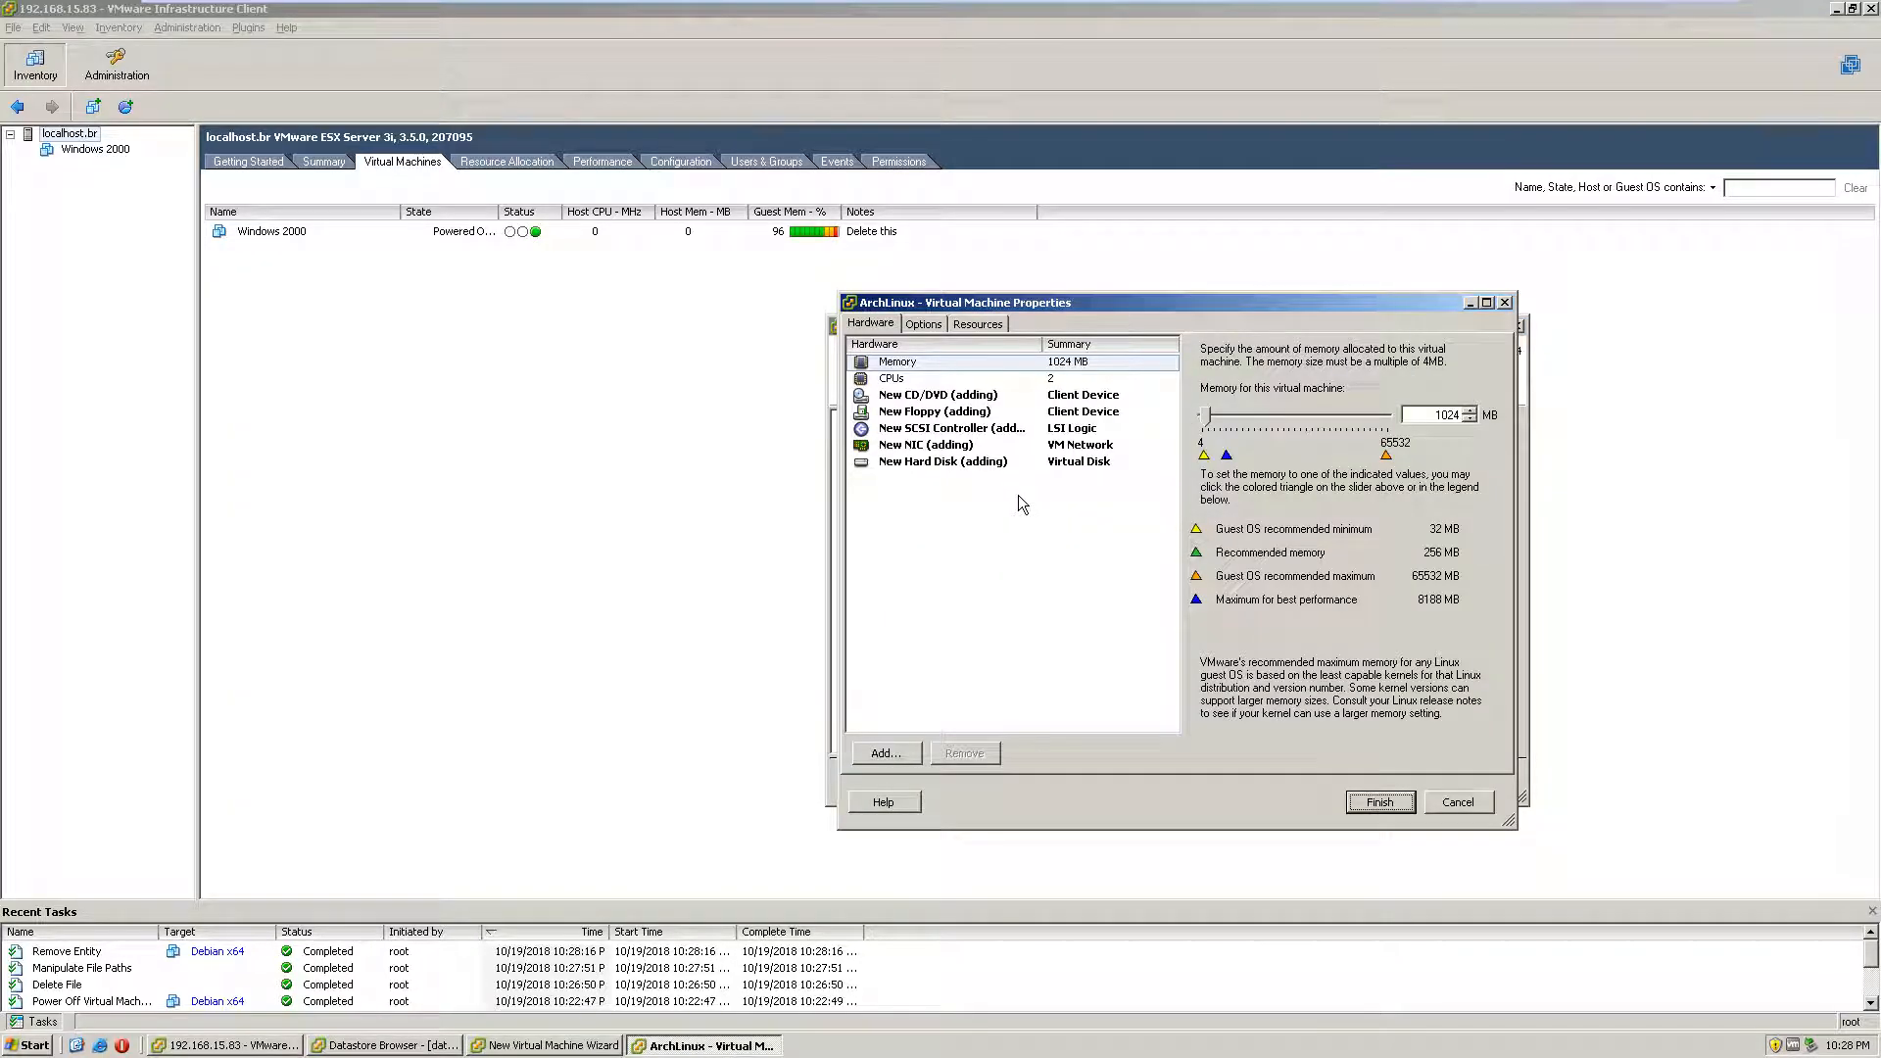
{"action": "left_click", "coordinate": [979, 396]}
{"action": "left_click", "coordinate": [980, 445]}
{"action": "left_click", "coordinate": [985, 461]}
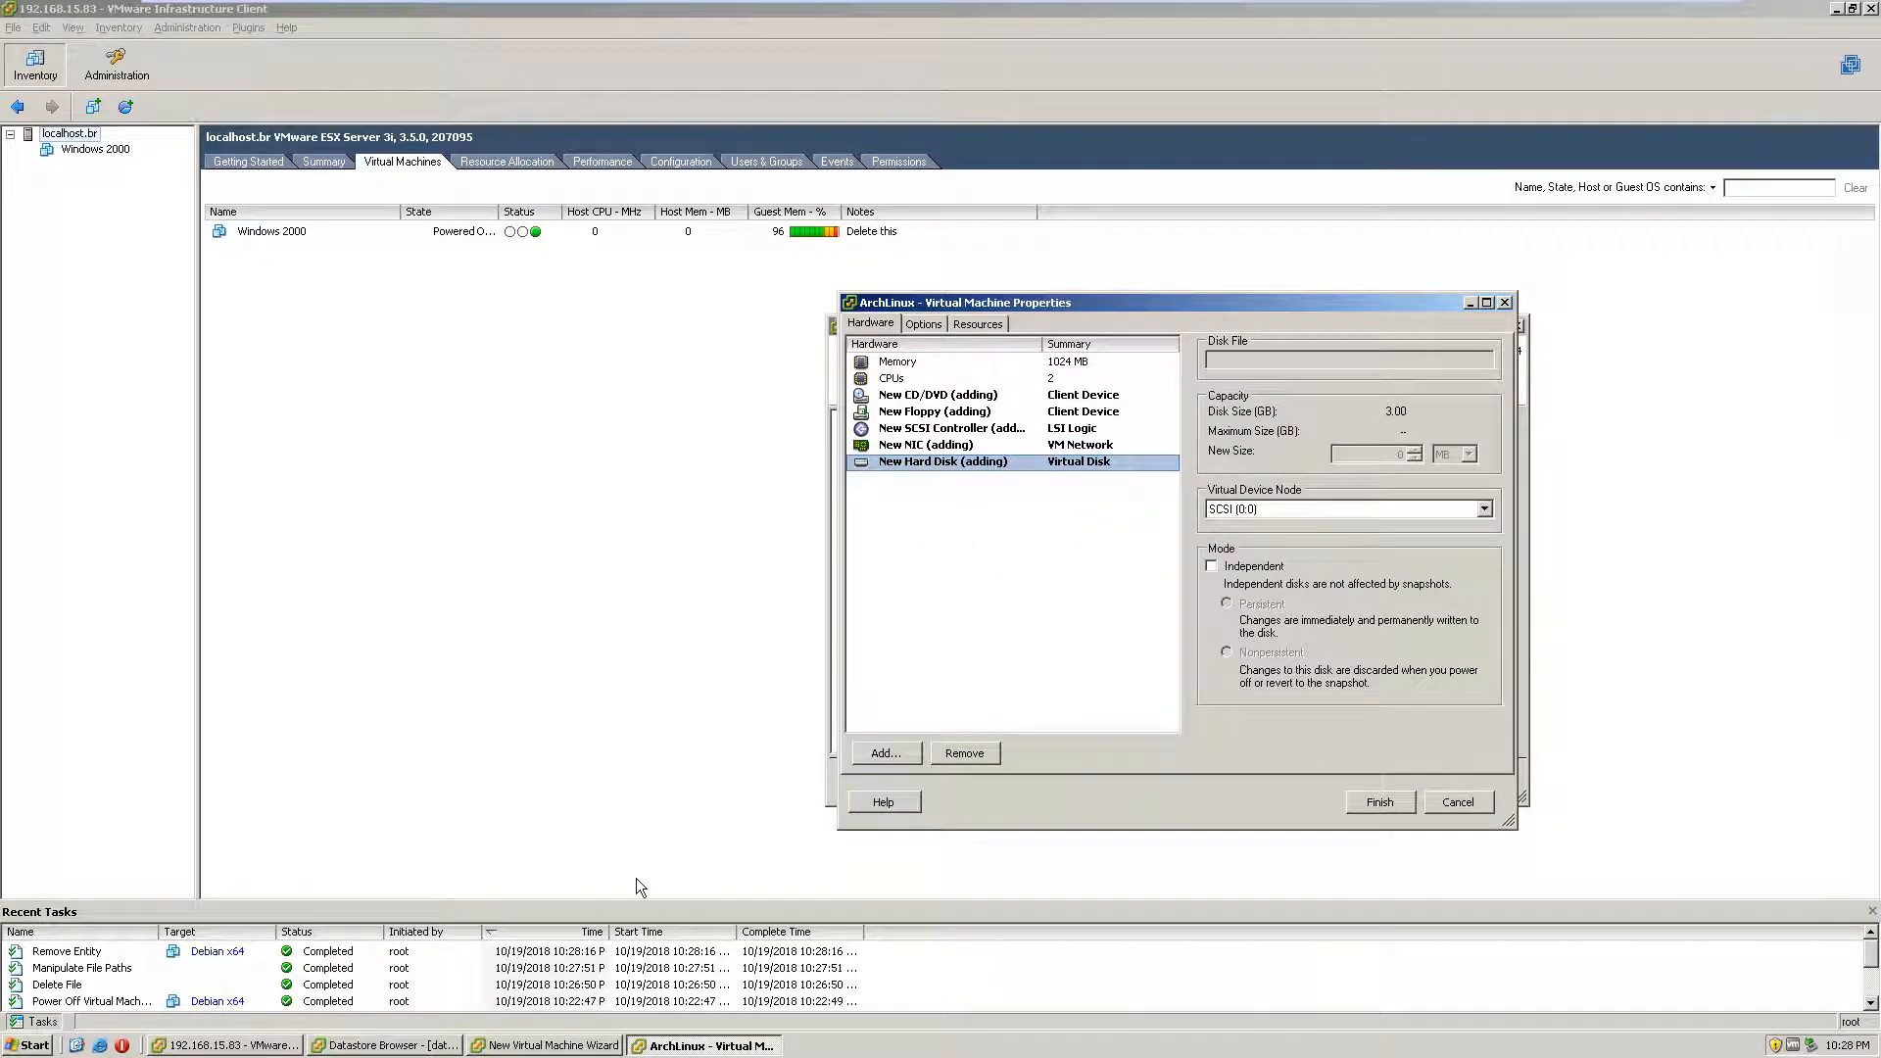
Step: Check the uploaded Arch Linux ISO in the Datastore Browser and return to the ArchLinux virtual machine properties
{"action": "left_click", "coordinate": [549, 1045]}
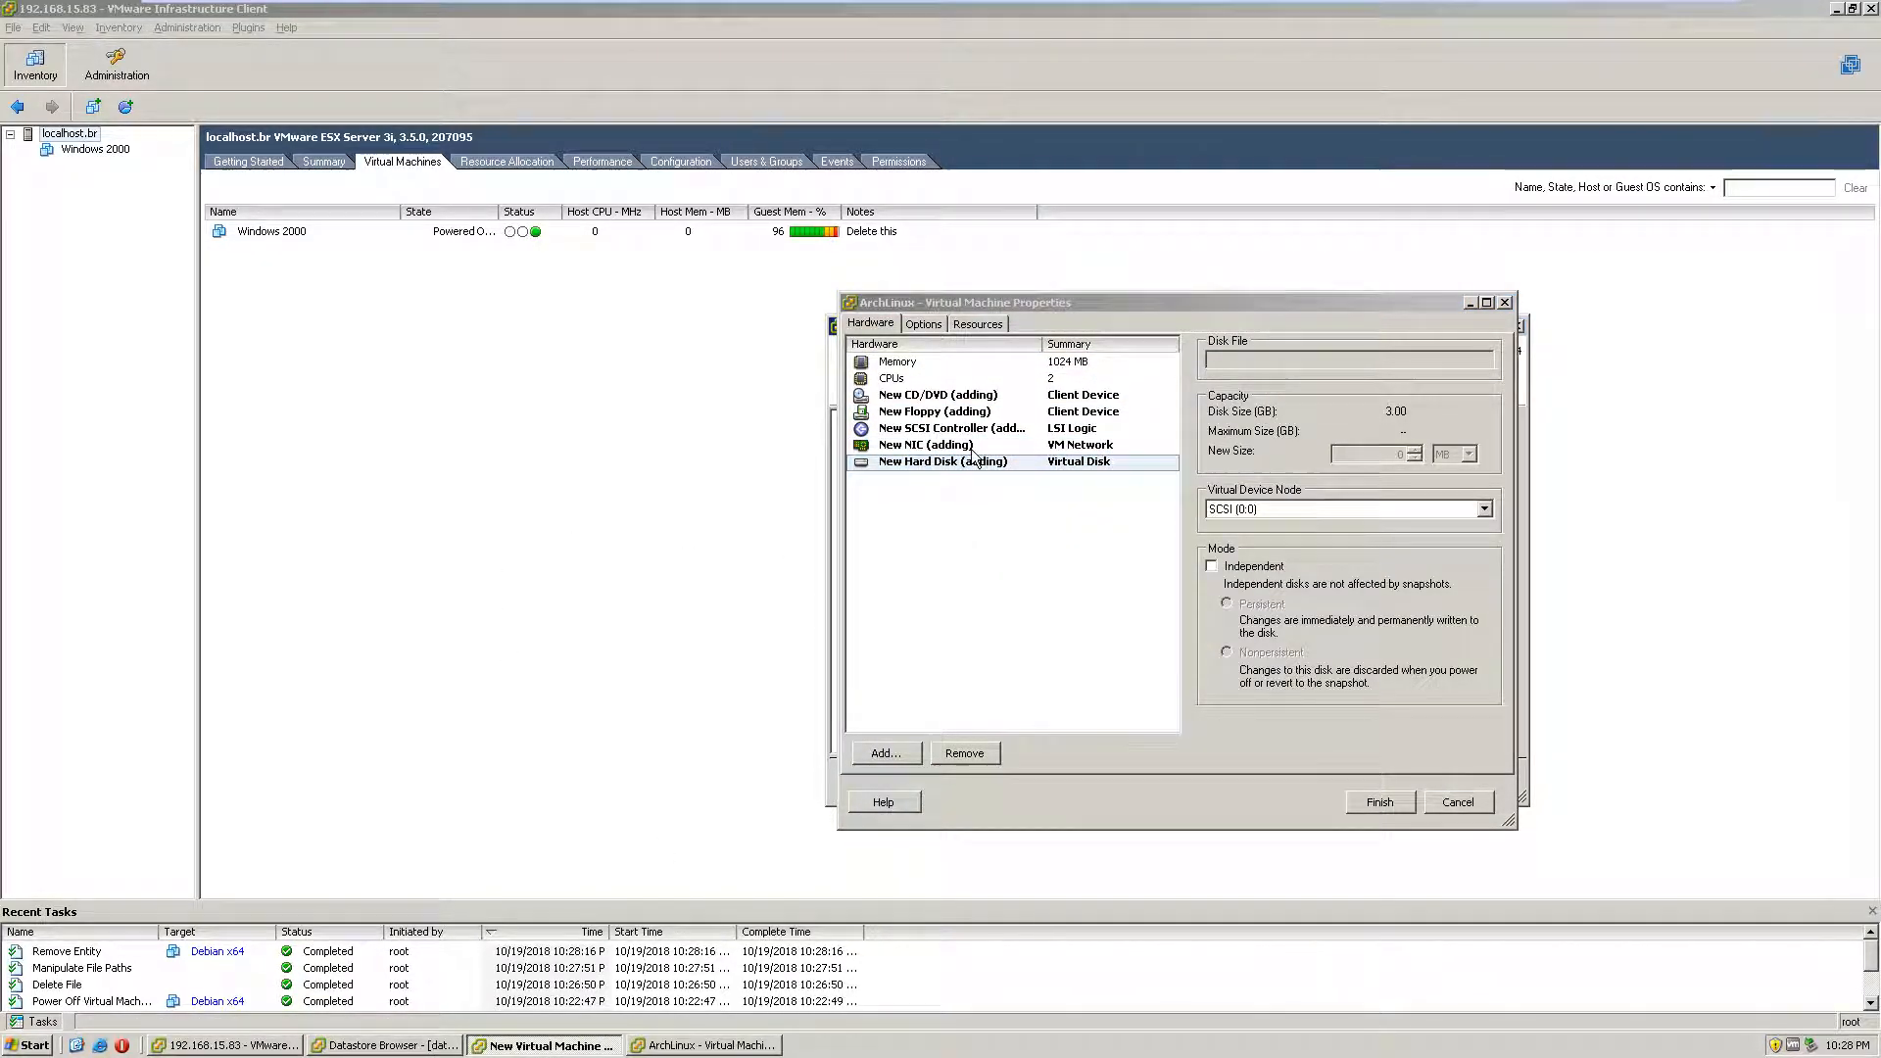
{"action": "left_click_drag", "start_coordinate": [980, 302], "coordinate": [1199, 555]}
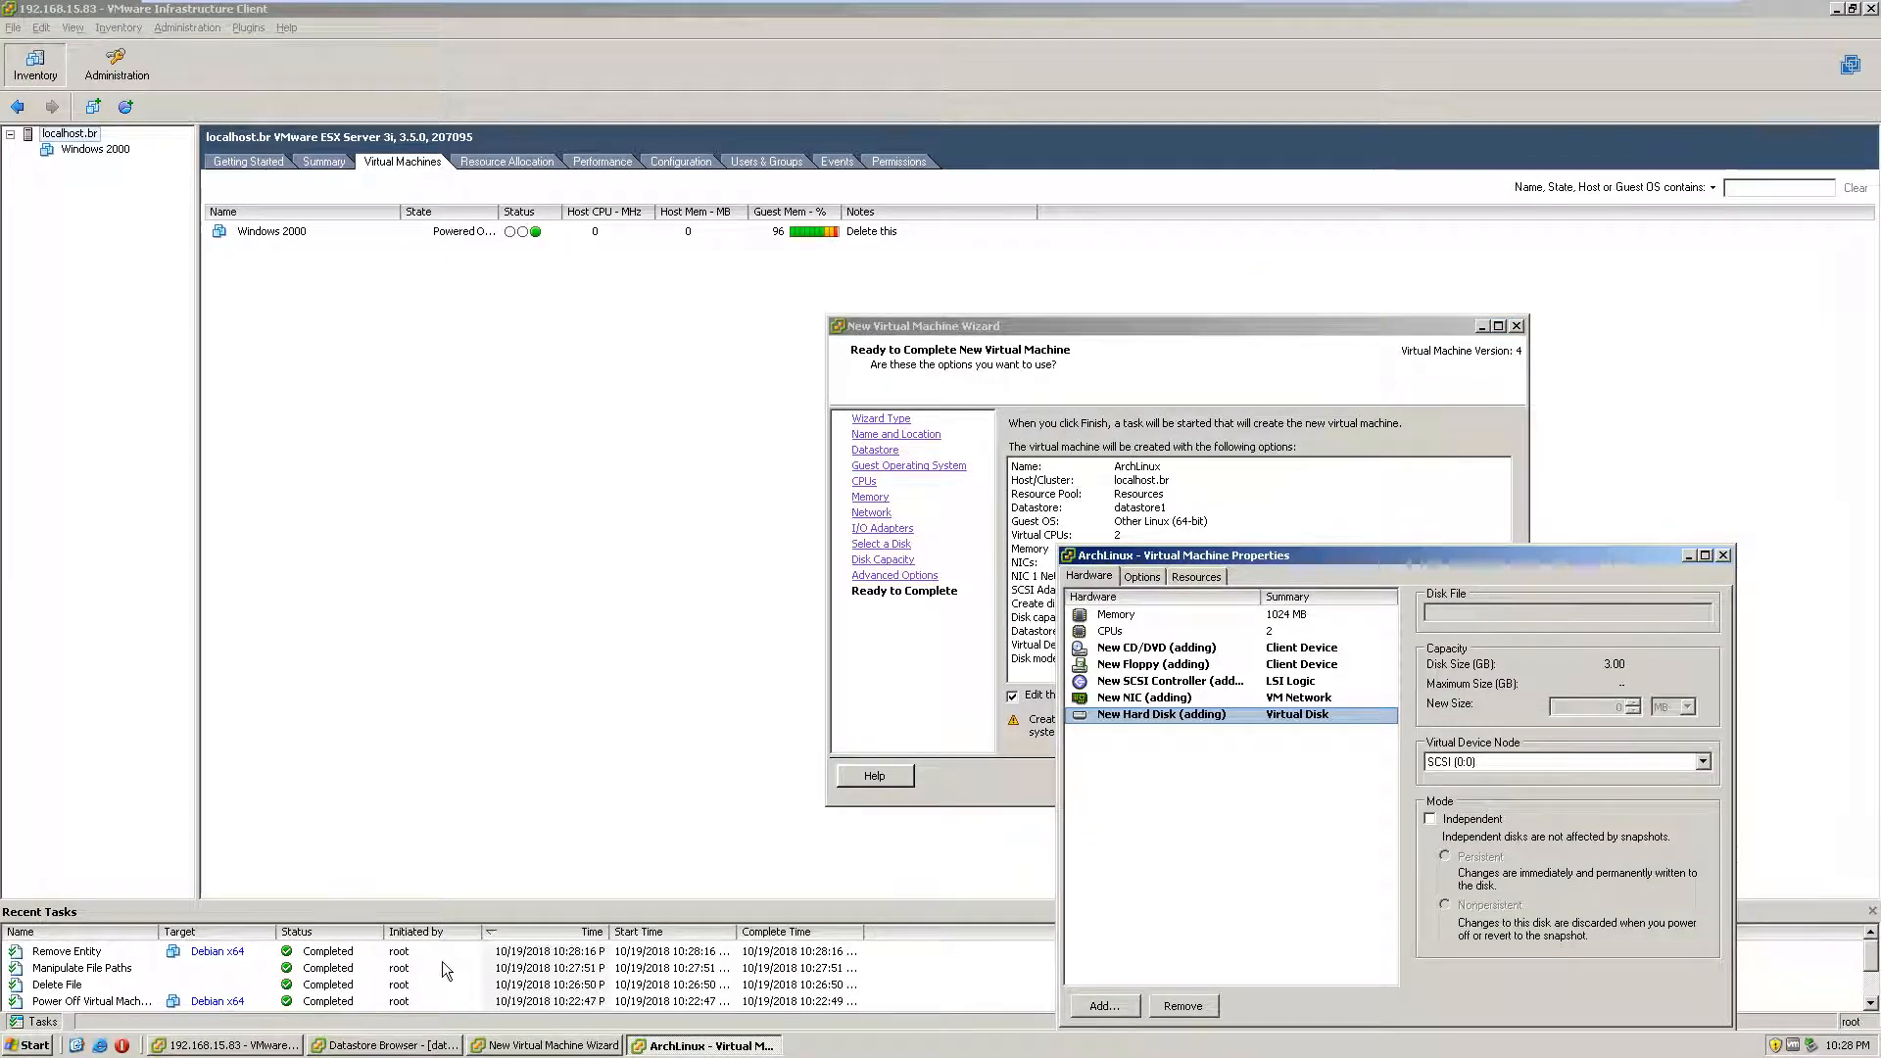
{"action": "left_click", "coordinate": [385, 1046]}
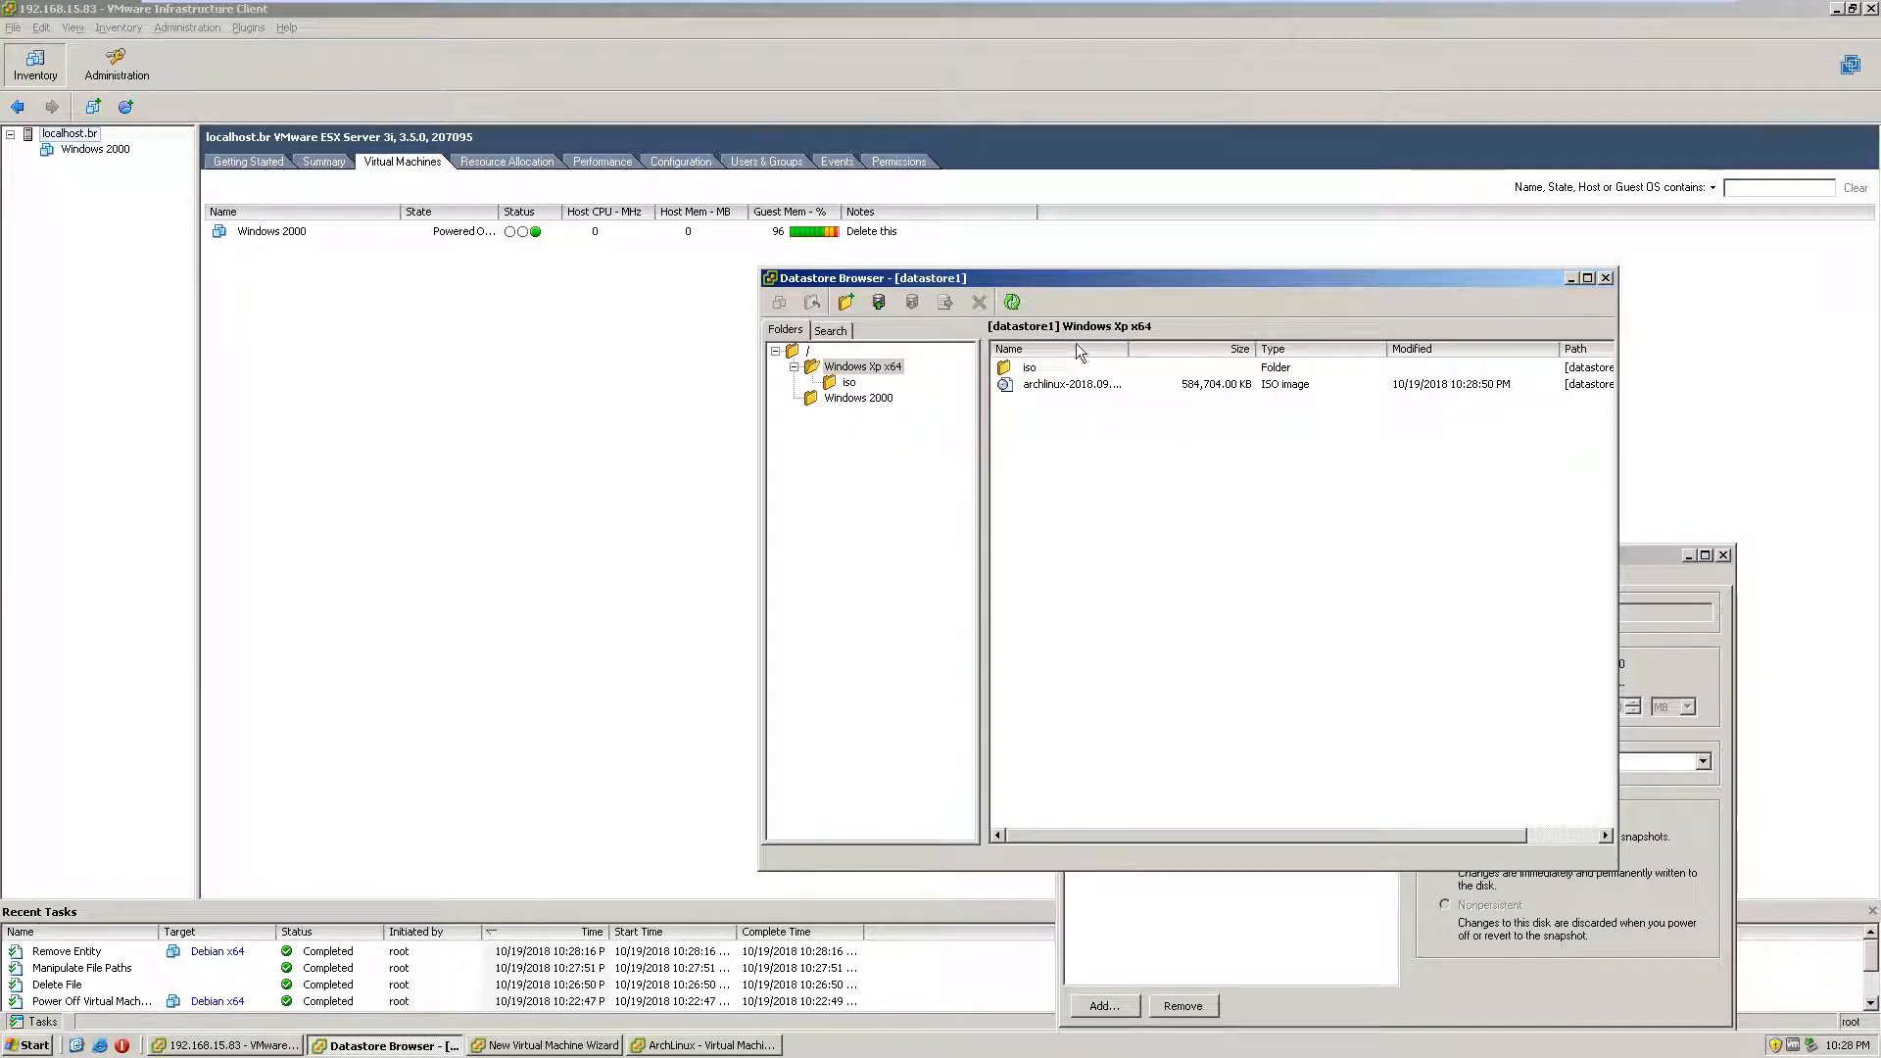
{"action": "left_click", "coordinate": [1661, 580]}
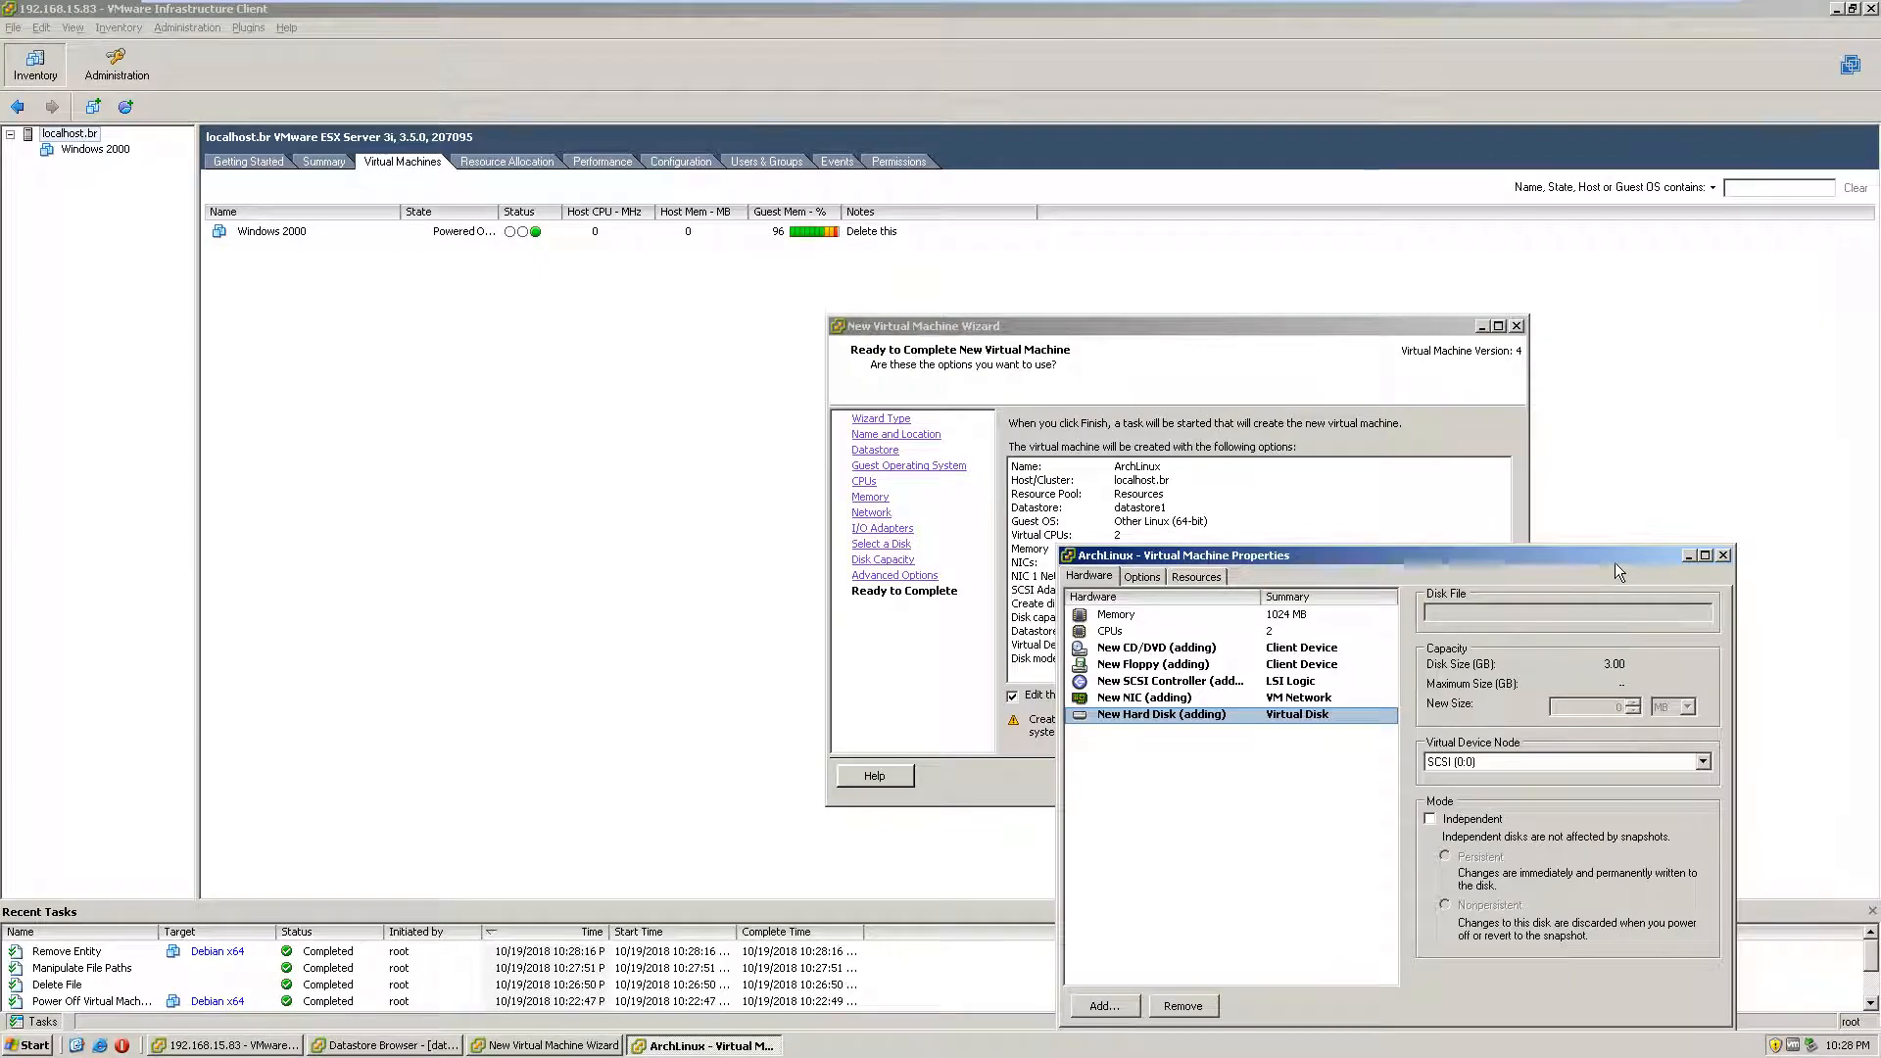
{"action": "left_click_drag", "start_coordinate": [1618, 569], "coordinate": [1406, 403]}
Step: Attach the Arch Linux ISO from datastore1's Windows Xp x64 folder to the new CD/DVD drive and finish creating the virtual machine
{"action": "left_click", "coordinate": [994, 501]}
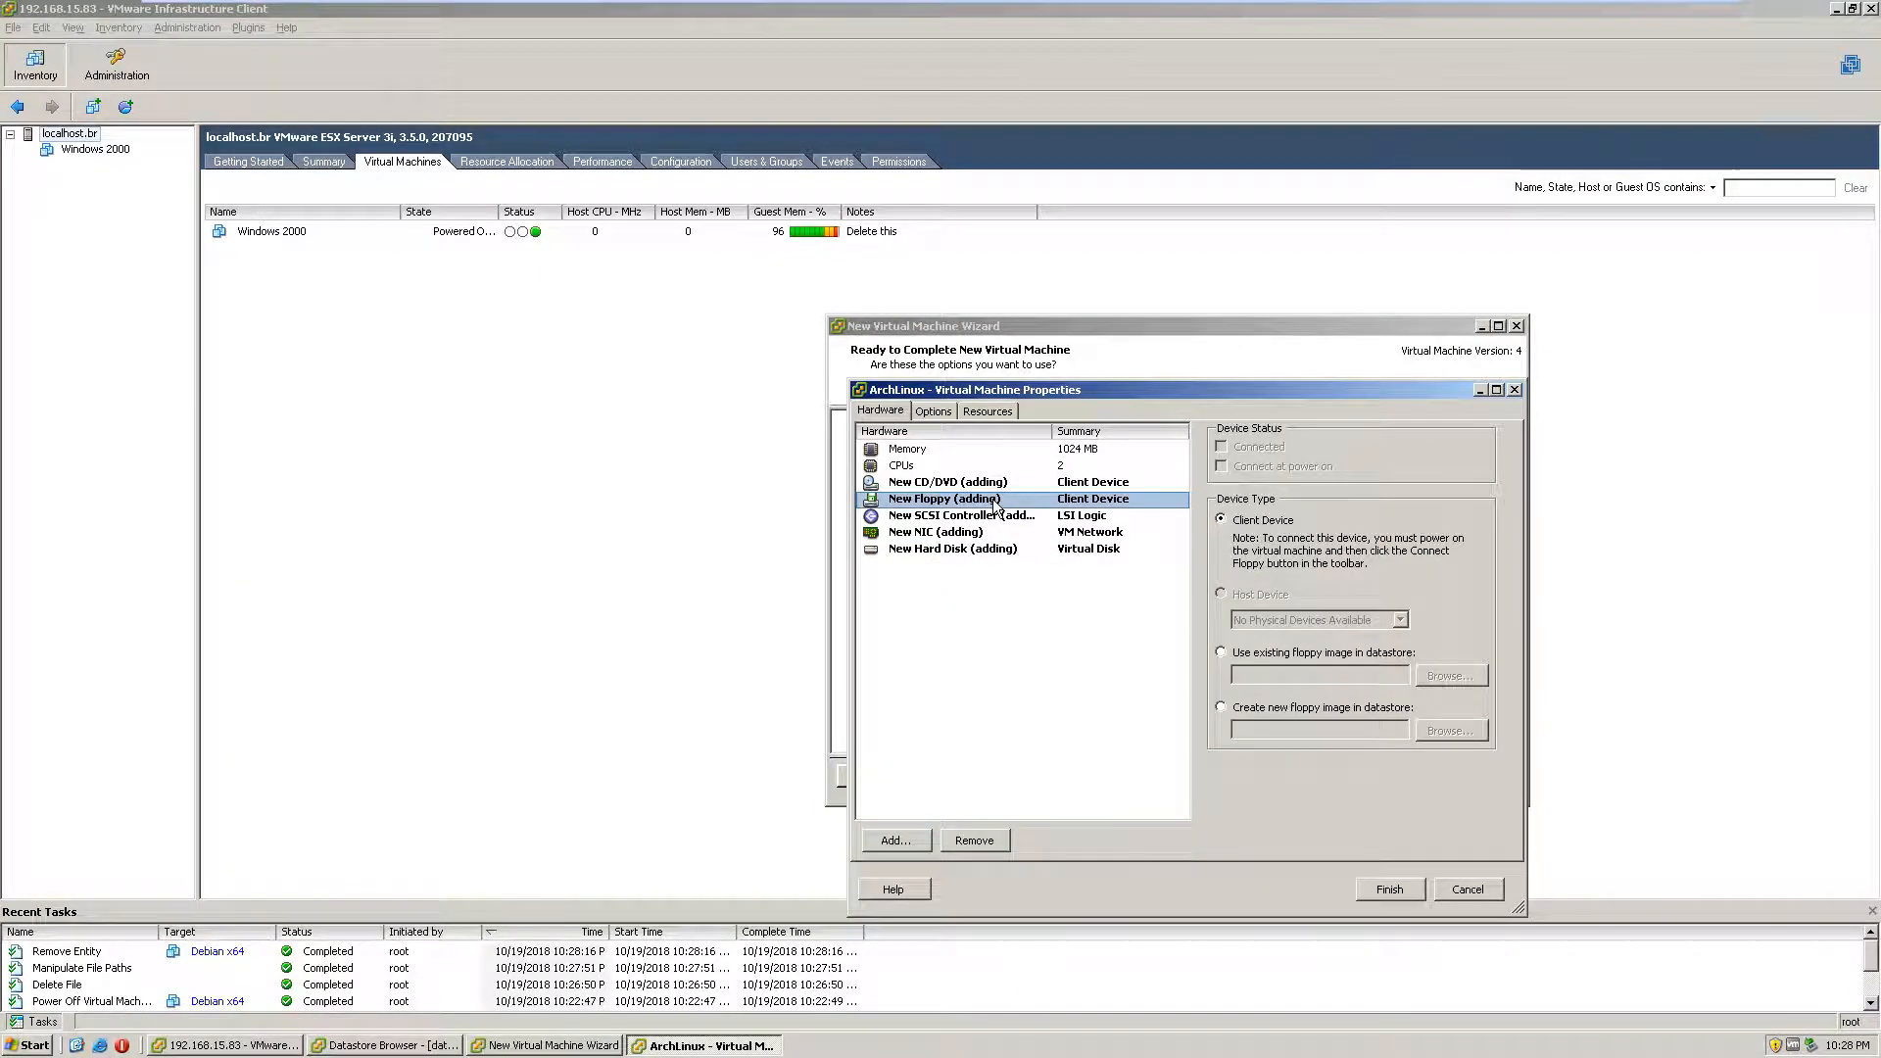
{"action": "key", "text": "Up"}
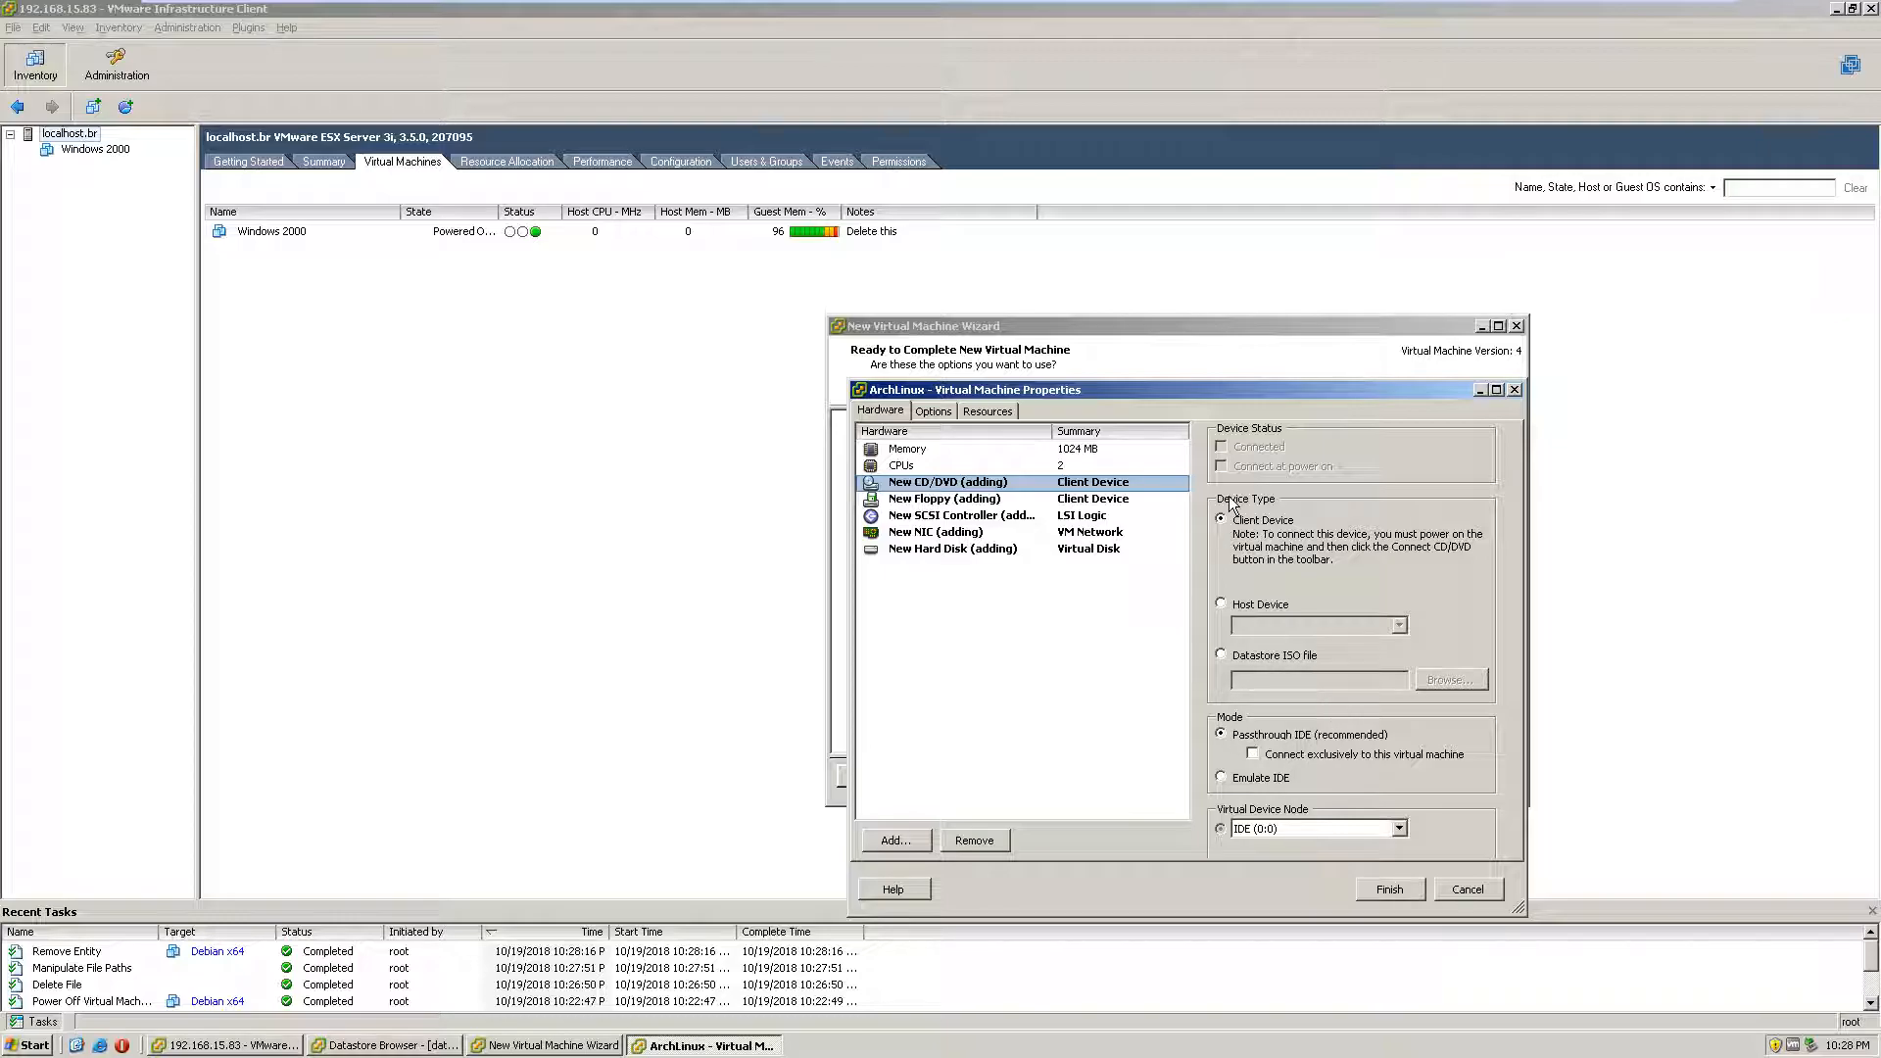
{"action": "left_click", "coordinate": [1242, 652]}
{"action": "left_click", "coordinate": [1450, 679]}
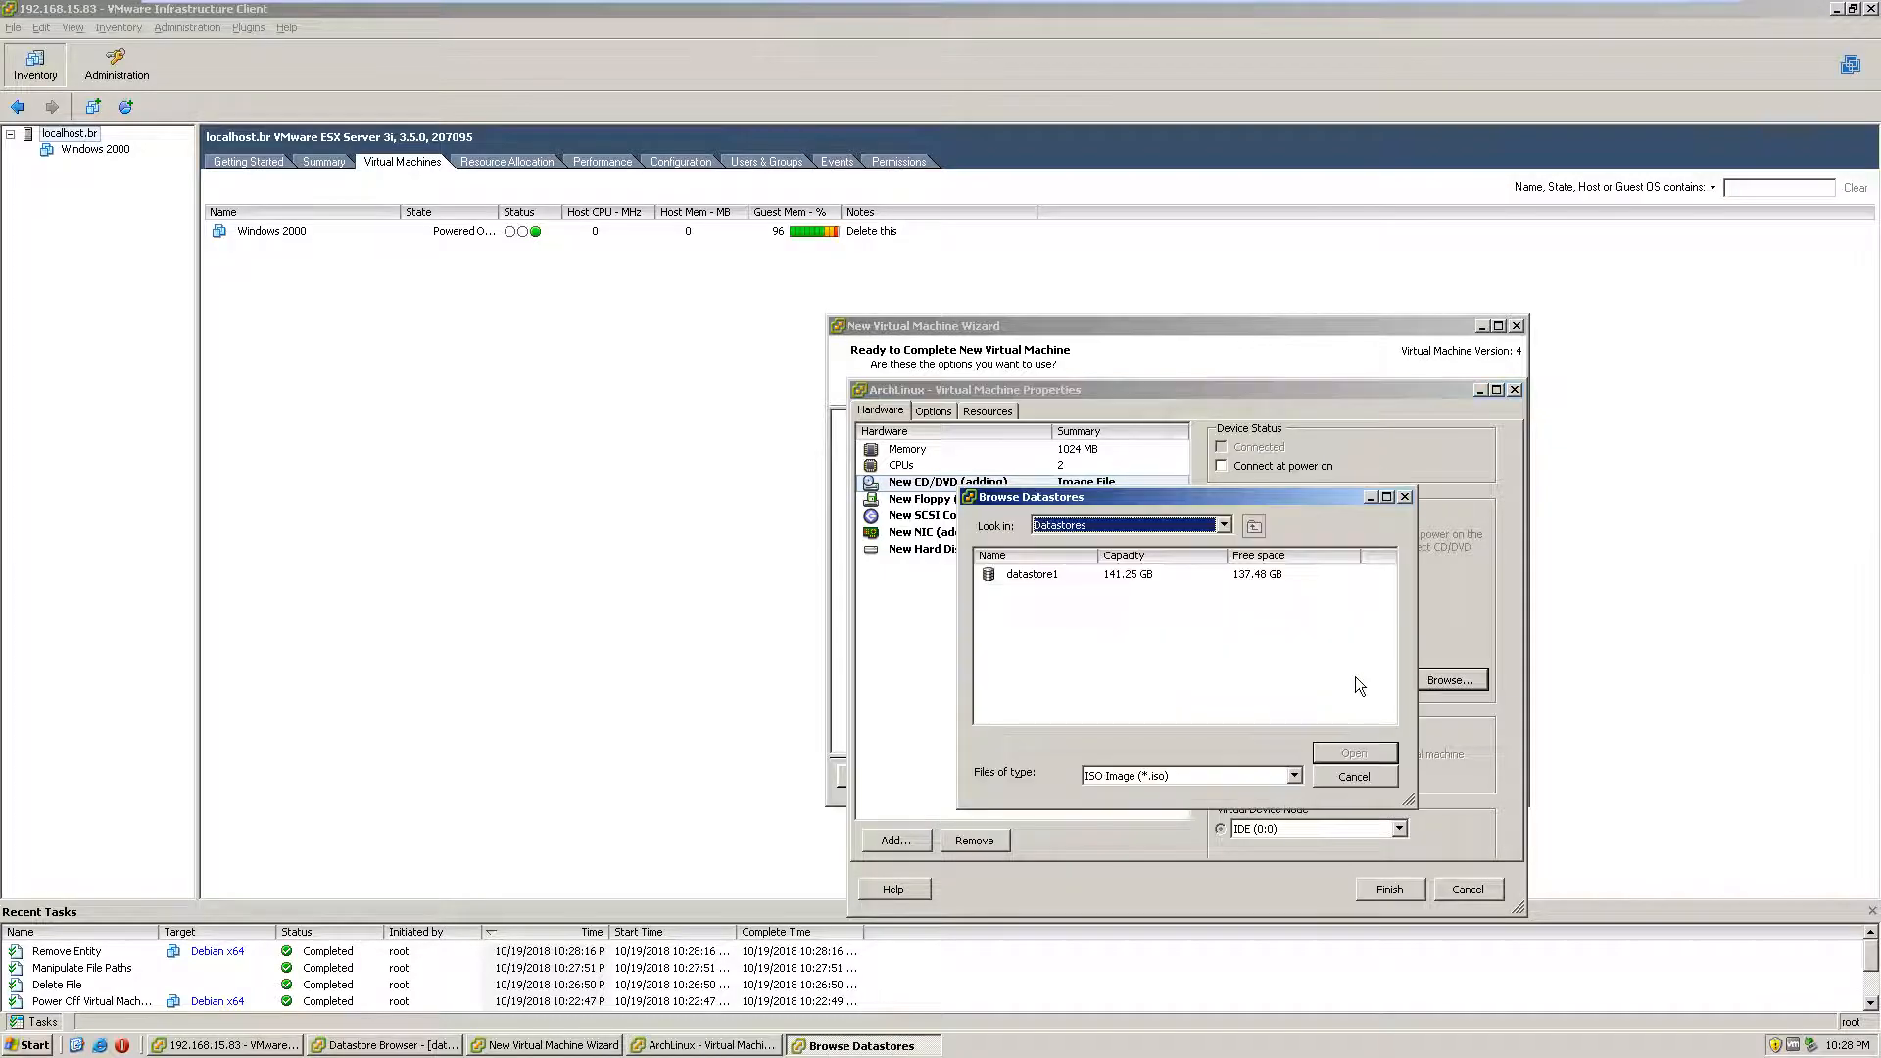
{"action": "left_click", "coordinate": [1019, 576]}
{"action": "double_click", "coordinate": [1015, 580]}
{"action": "left_click", "coordinate": [1040, 592]}
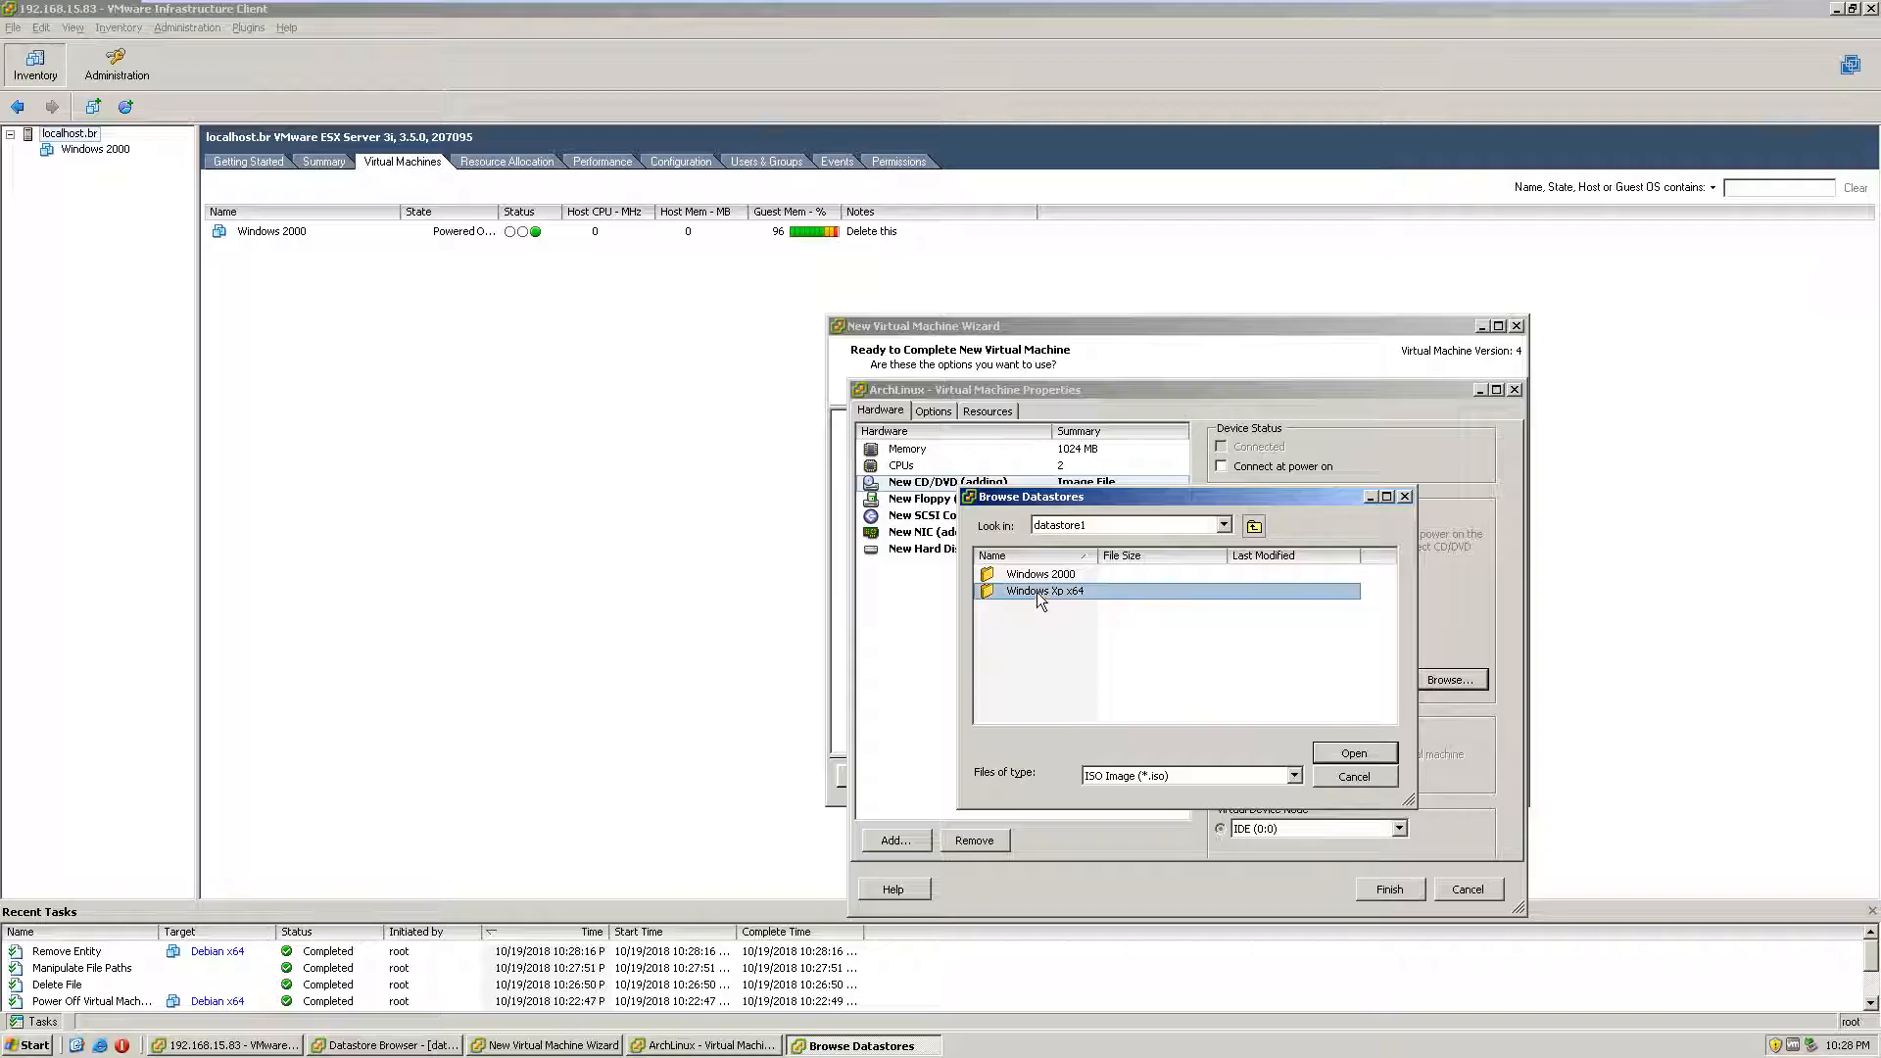
{"action": "double_click", "coordinate": [1040, 592]}
{"action": "left_click", "coordinate": [1043, 574]}
{"action": "left_click", "coordinate": [1350, 752]}
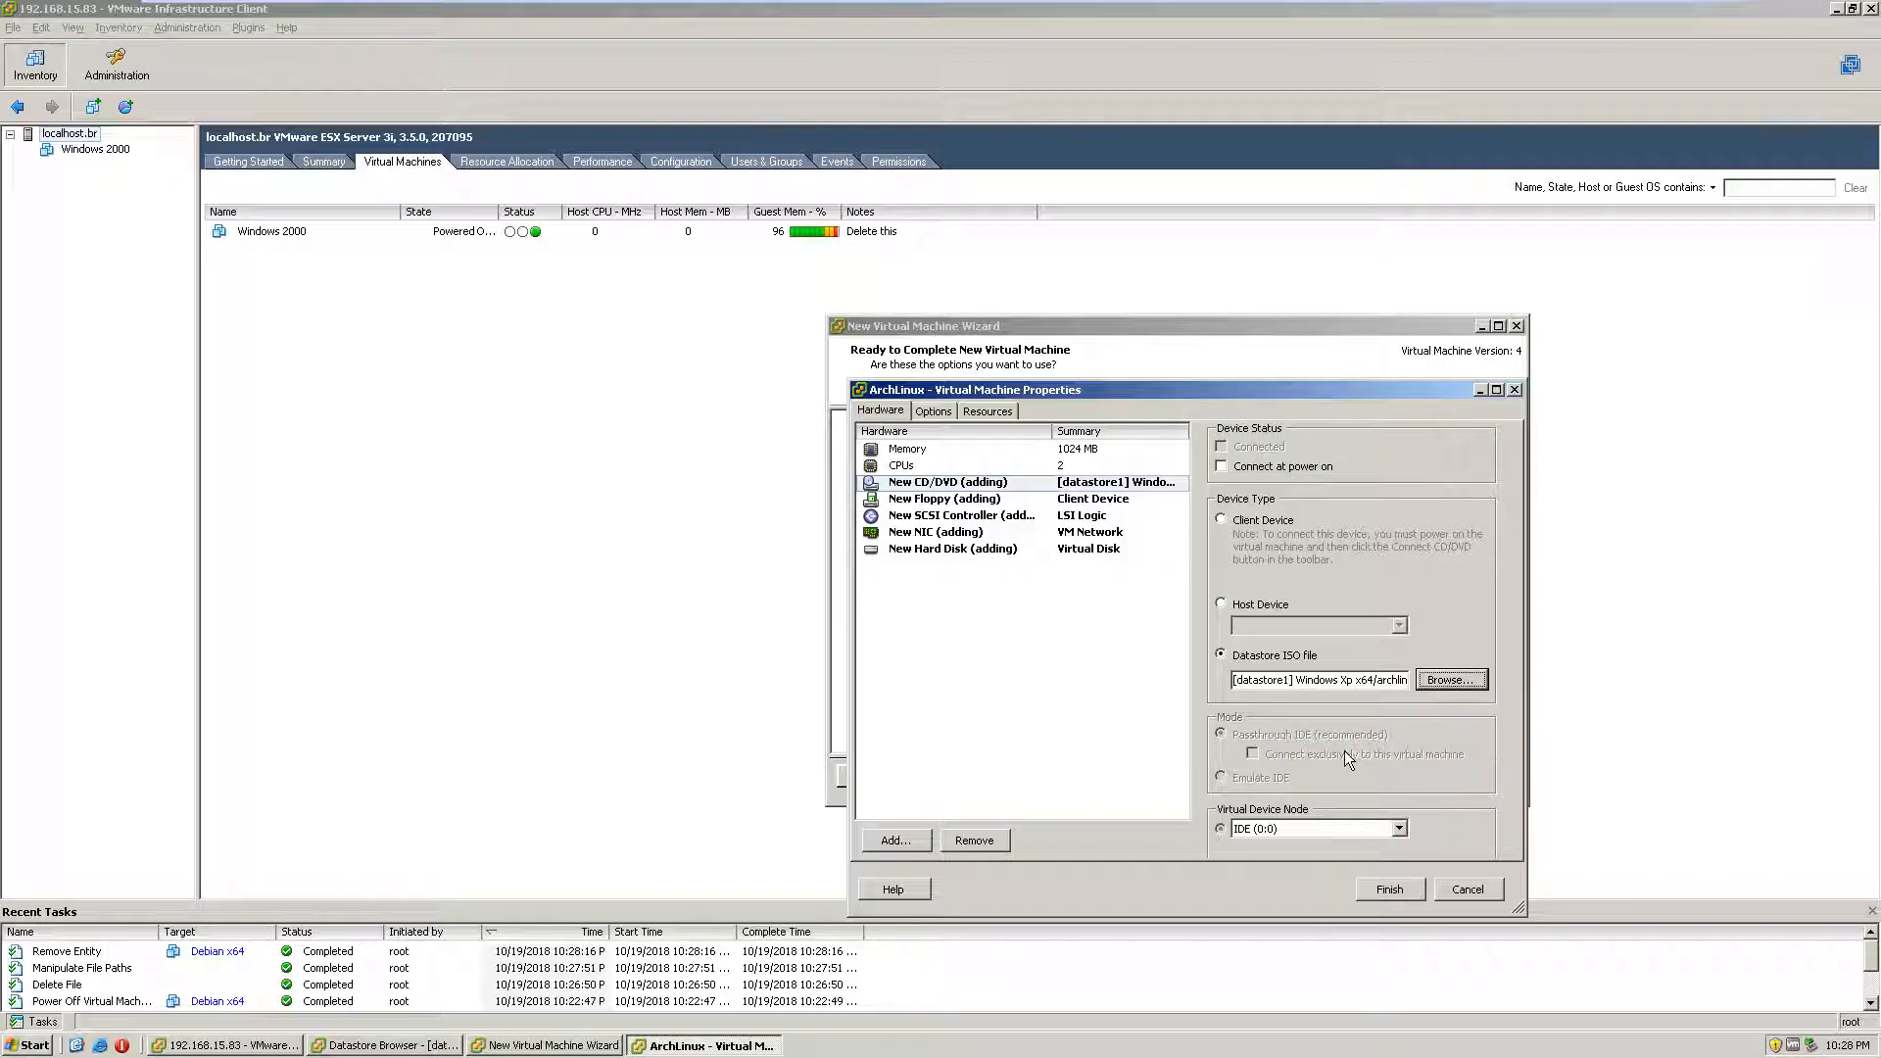
{"action": "left_click", "coordinate": [1373, 892]}
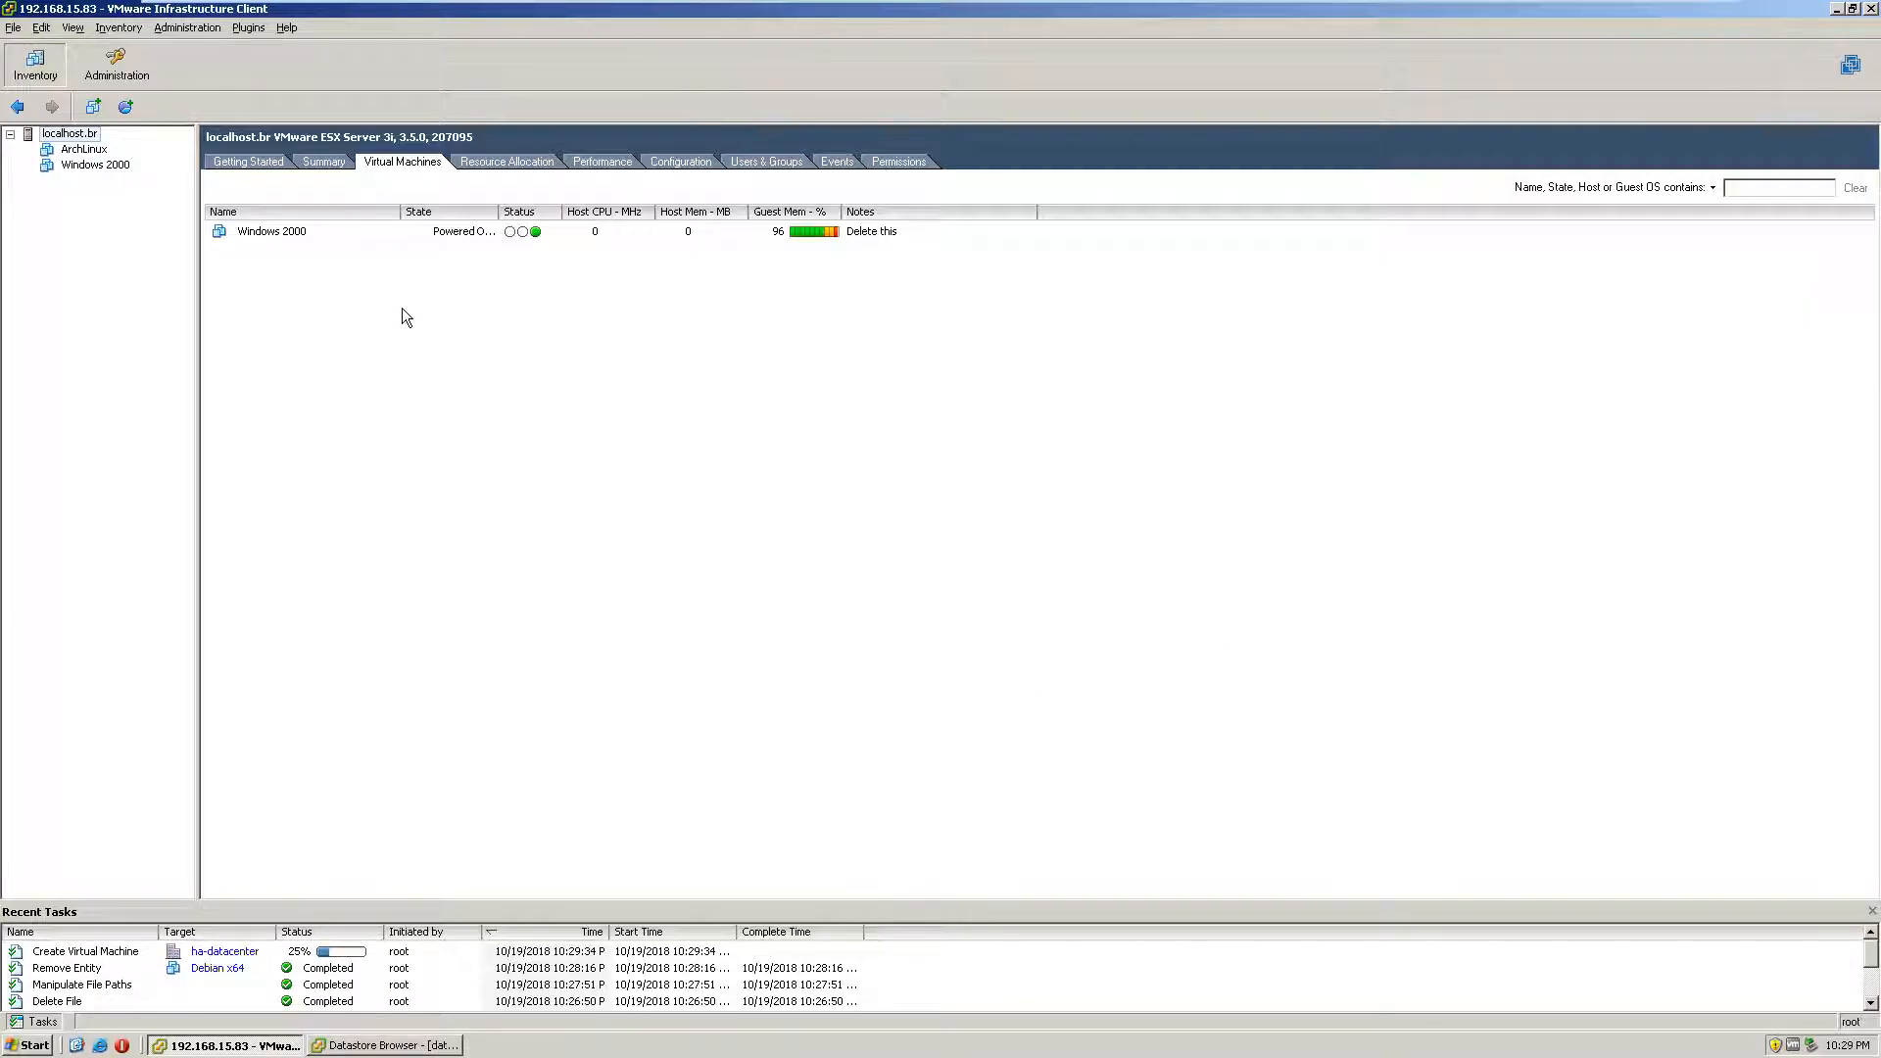
Step: Edit the ArchLinux virtual machine's settings so that CD/DVD Drive 1 connects at power on
{"action": "right_click", "coordinate": [247, 251]}
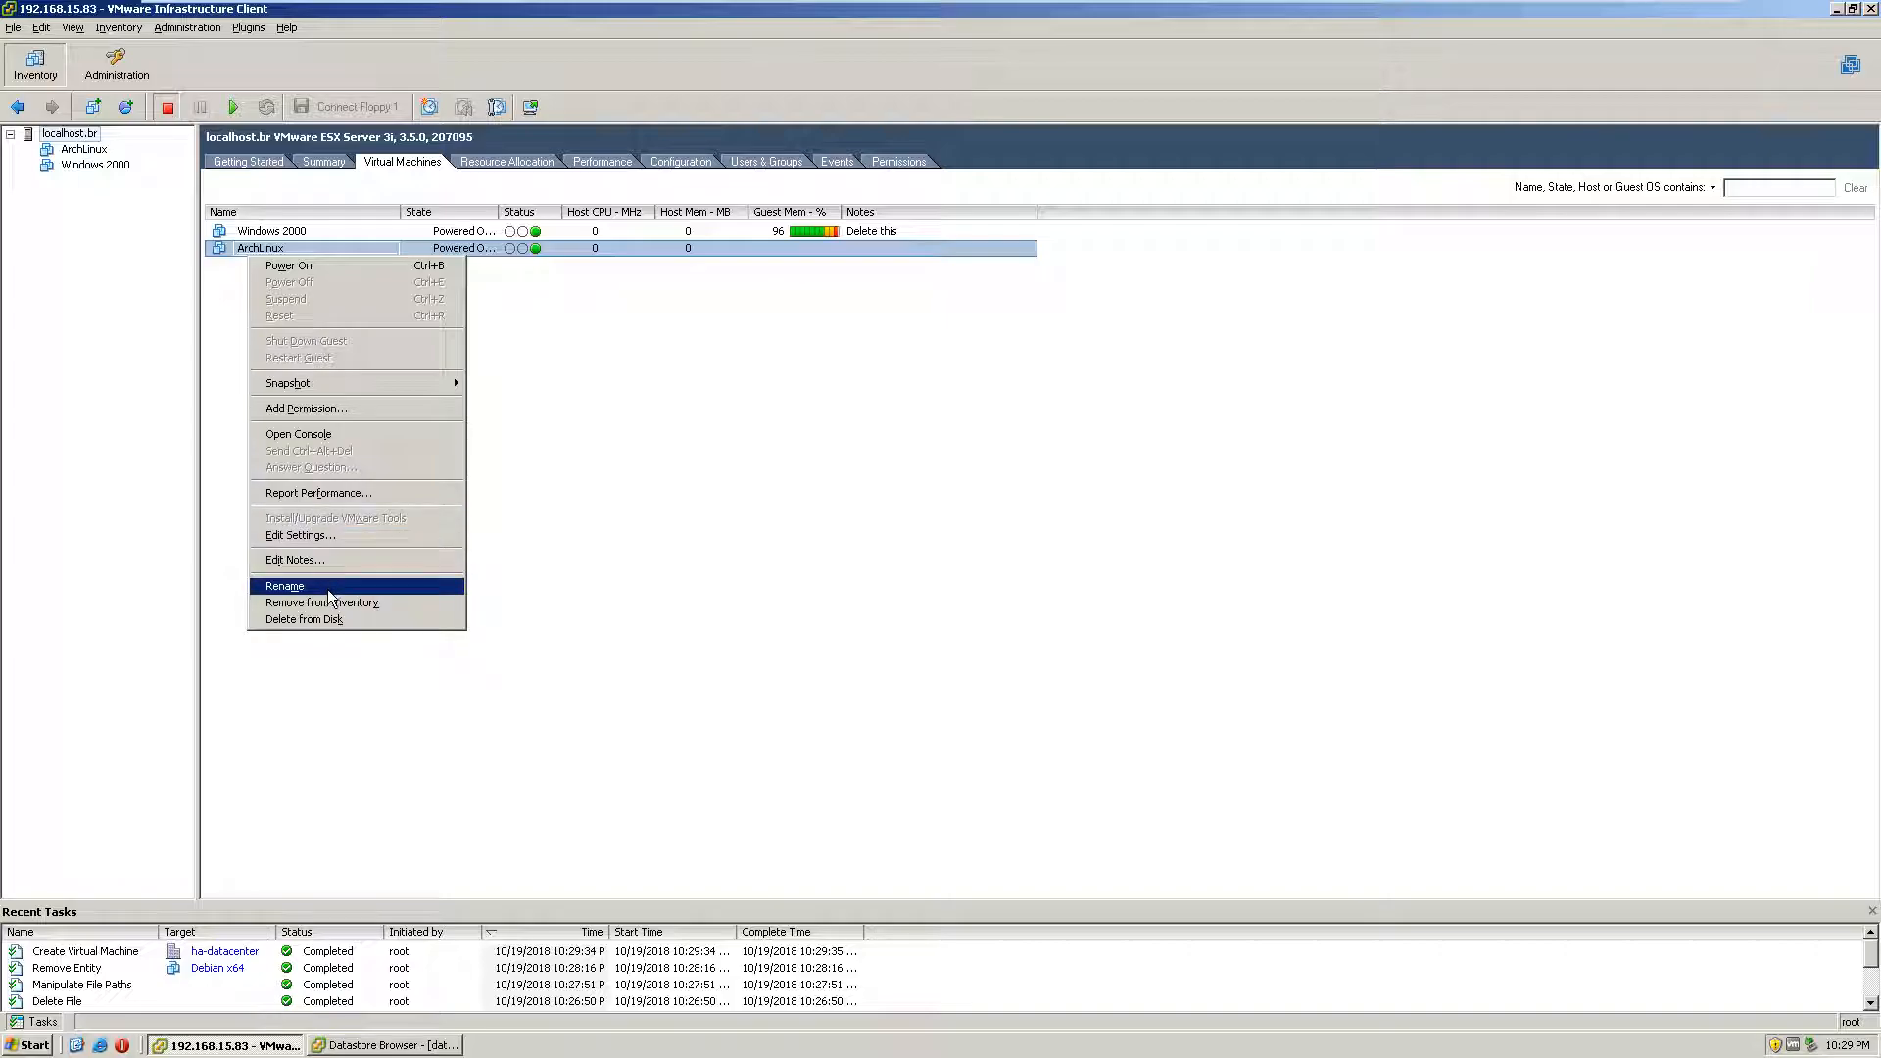
{"action": "right_click", "coordinate": [57, 152]}
{"action": "right_click", "coordinate": [73, 148]}
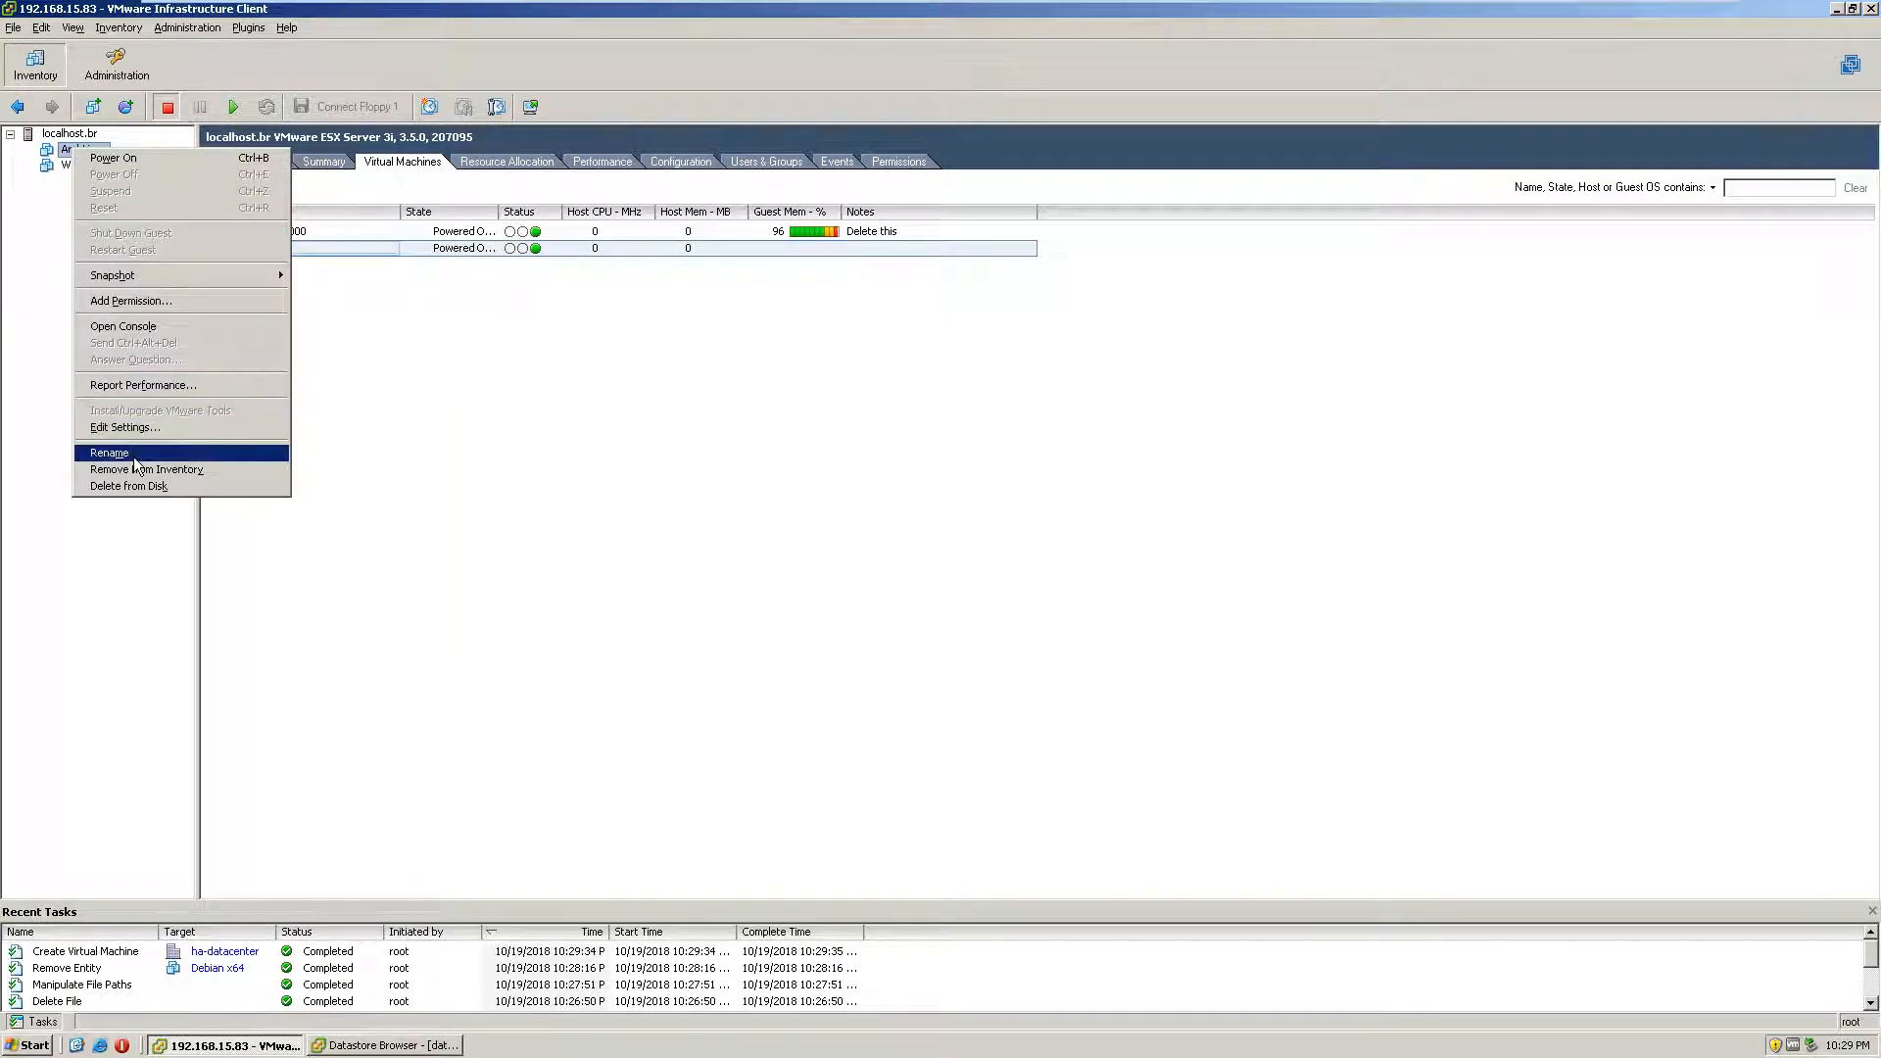
{"action": "left_click", "coordinate": [145, 431]}
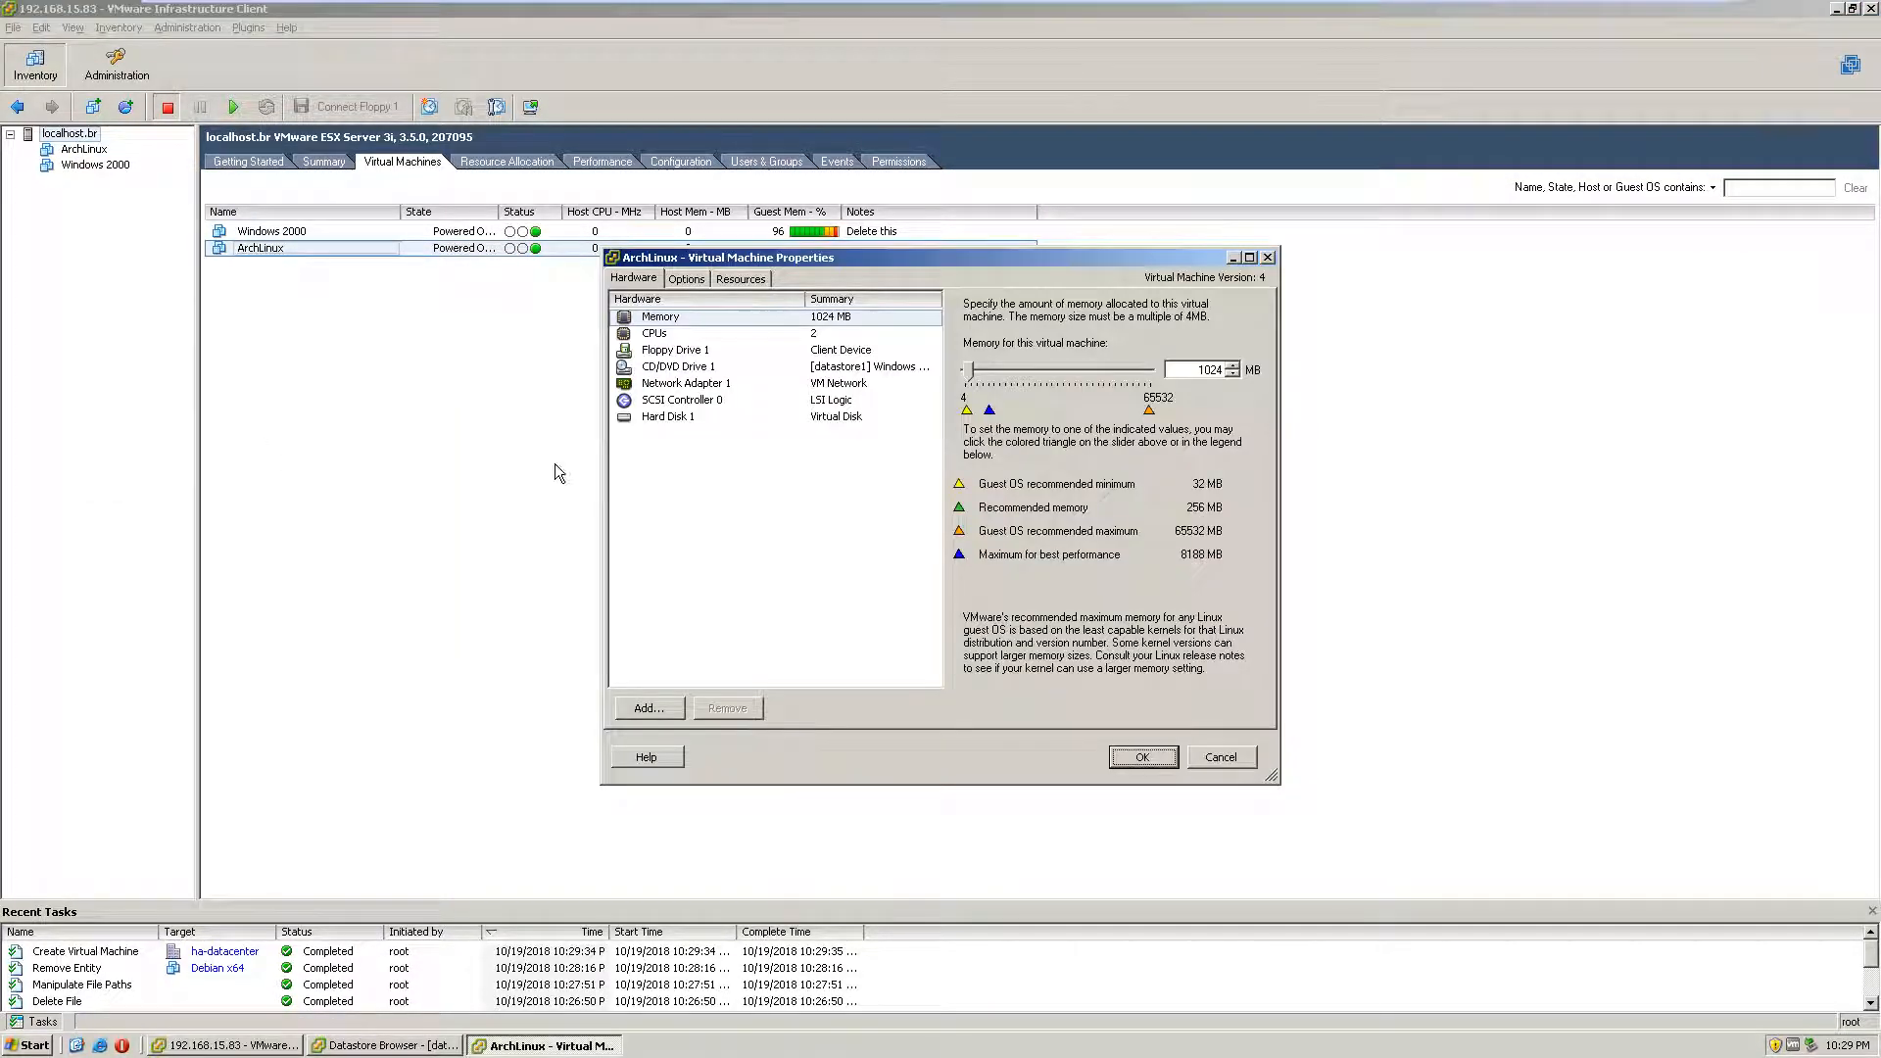
{"action": "left_click", "coordinate": [773, 367]}
{"action": "left_click", "coordinate": [975, 334]}
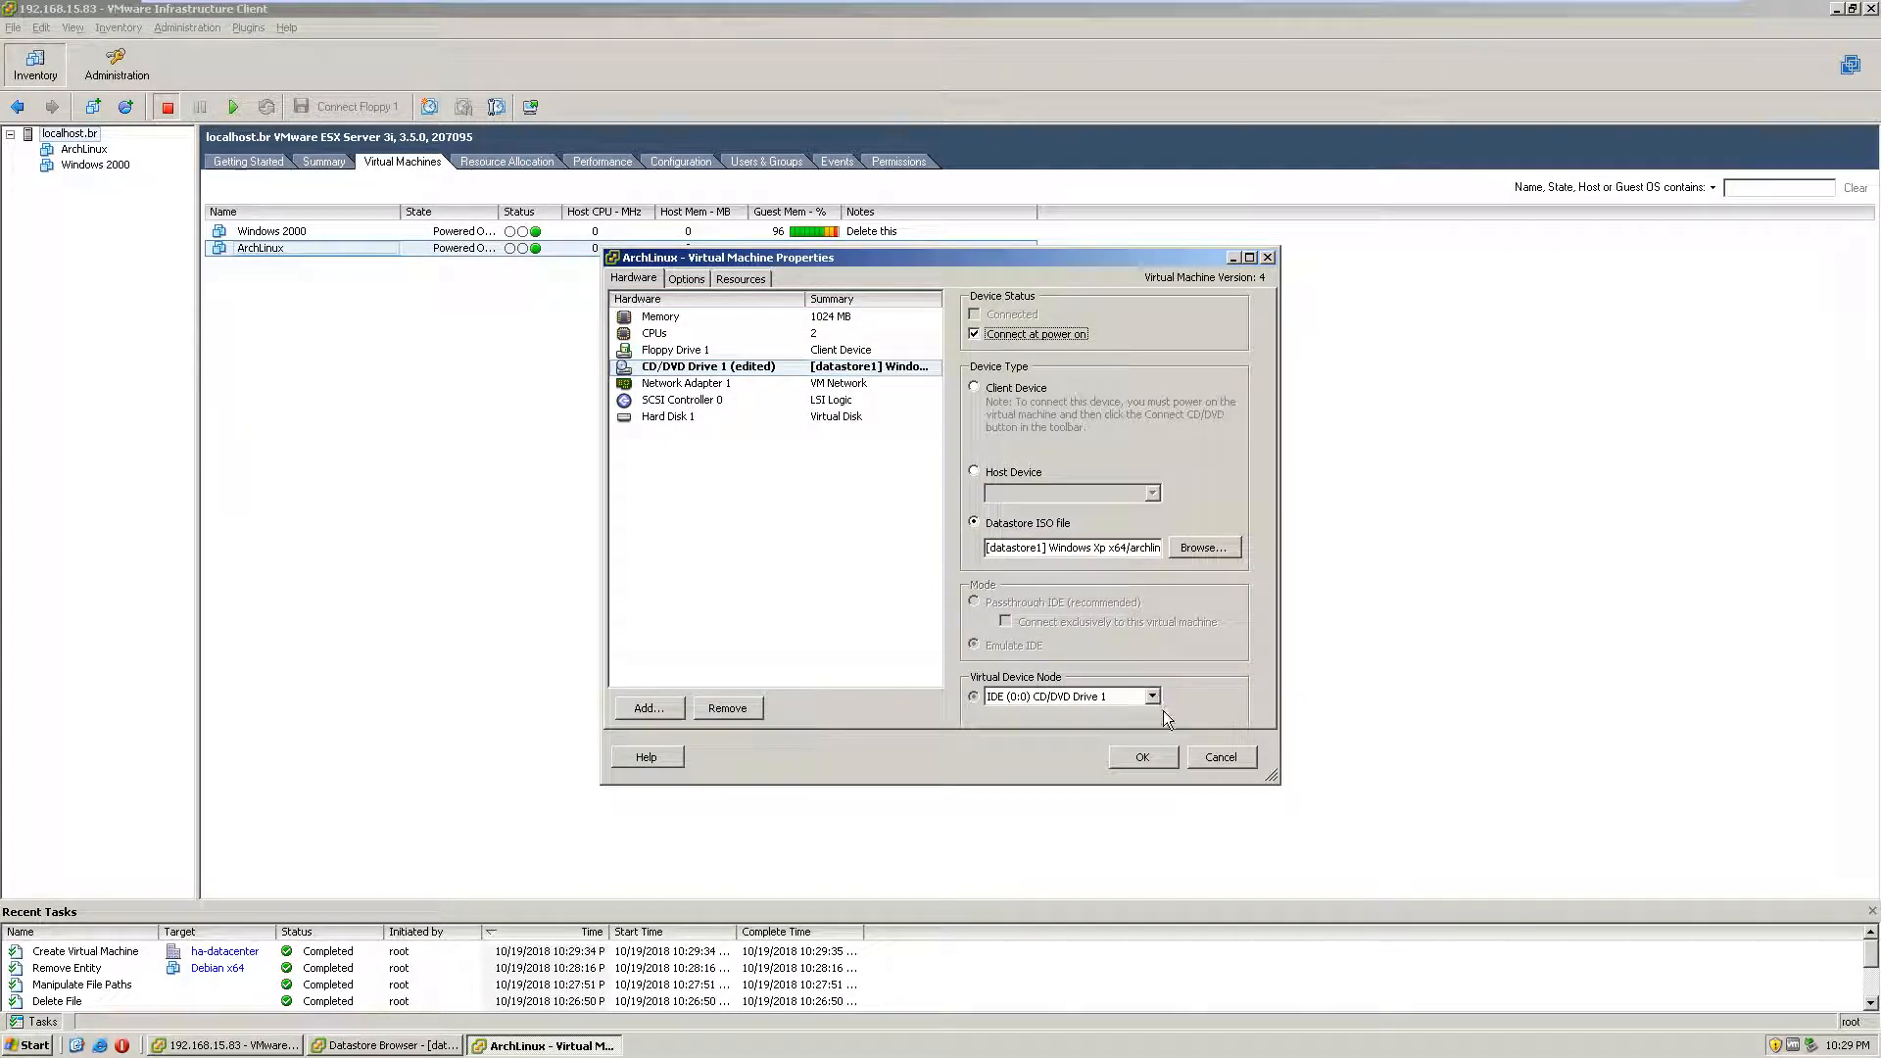
{"action": "left_click", "coordinate": [1142, 756]}
Step: Open the ArchLinux console in its own window and power on the virtual machine
{"action": "right_click", "coordinate": [96, 153]}
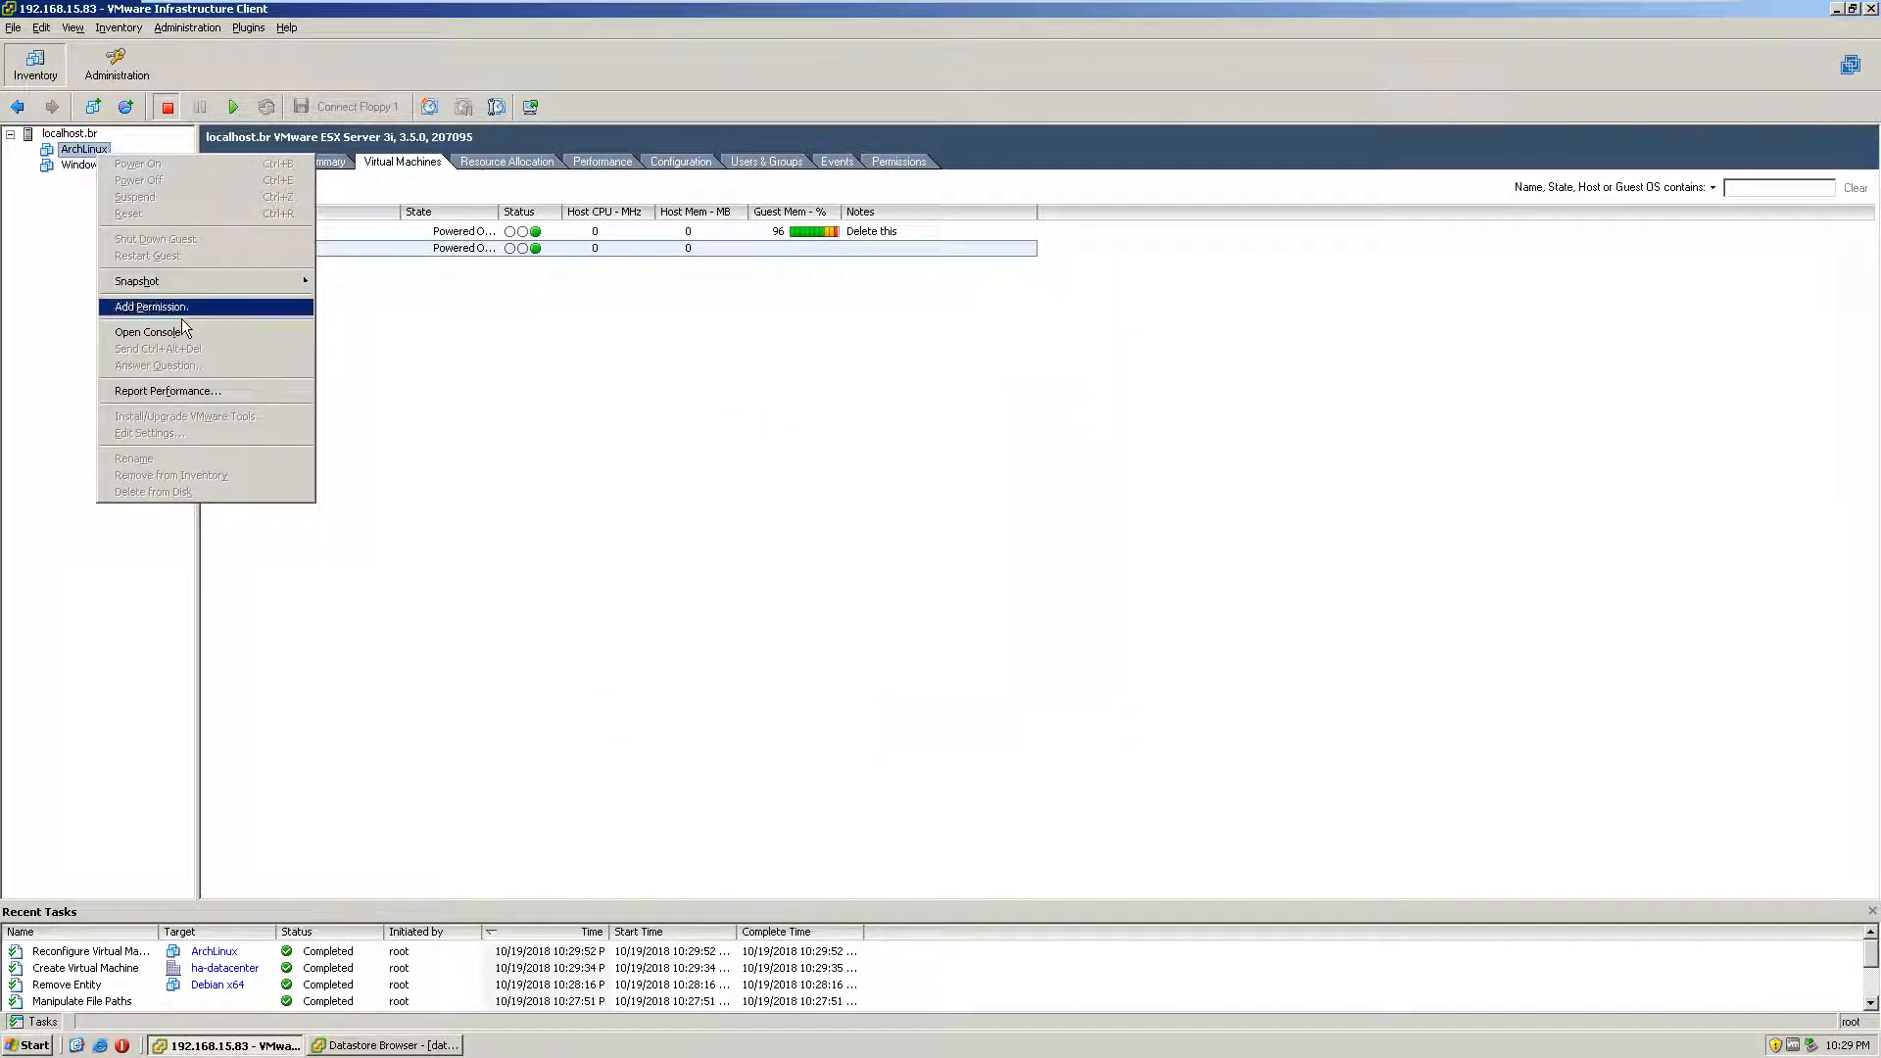
{"action": "left_click", "coordinate": [146, 332]}
{"action": "left_click_drag", "start_coordinate": [421, 102], "coordinate": [1201, 415]}
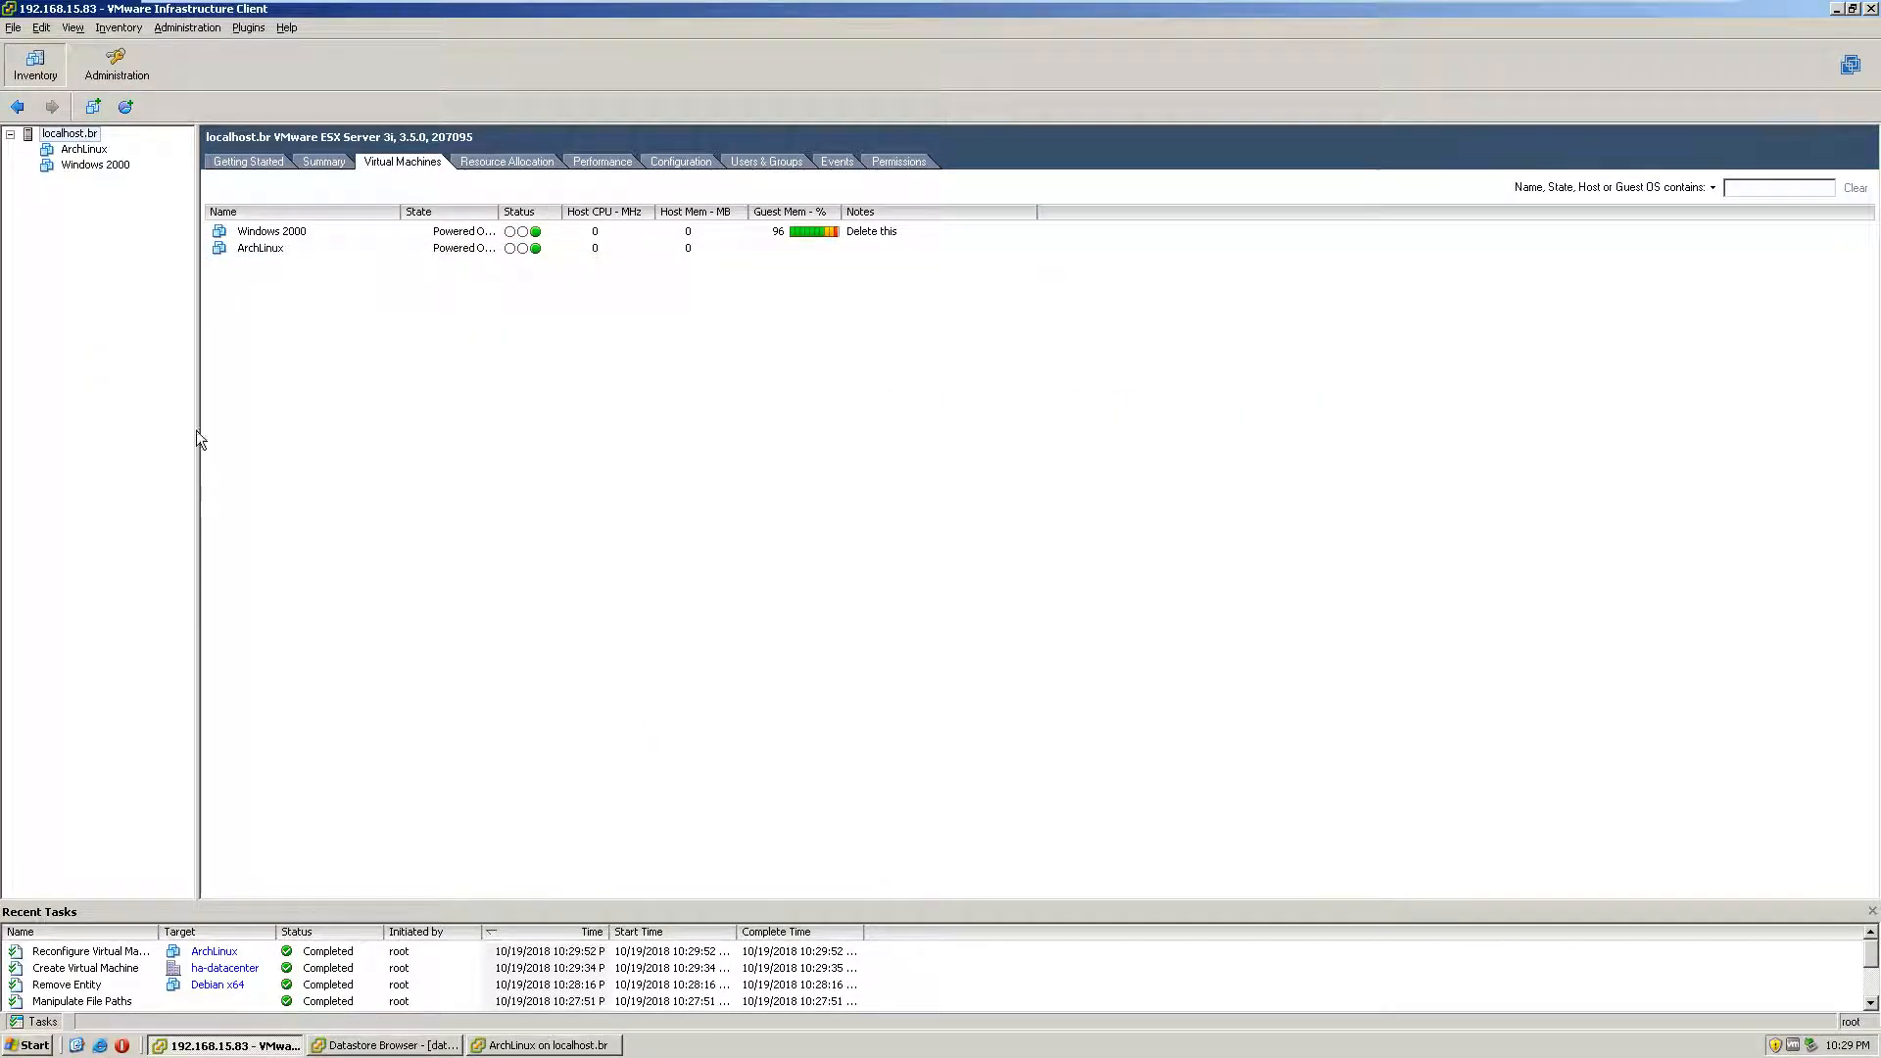
{"action": "left_click", "coordinate": [544, 1045]}
{"action": "left_click", "coordinate": [976, 449]}
{"action": "left_click_drag", "start_coordinate": [1055, 409], "coordinate": [1095, 368]}
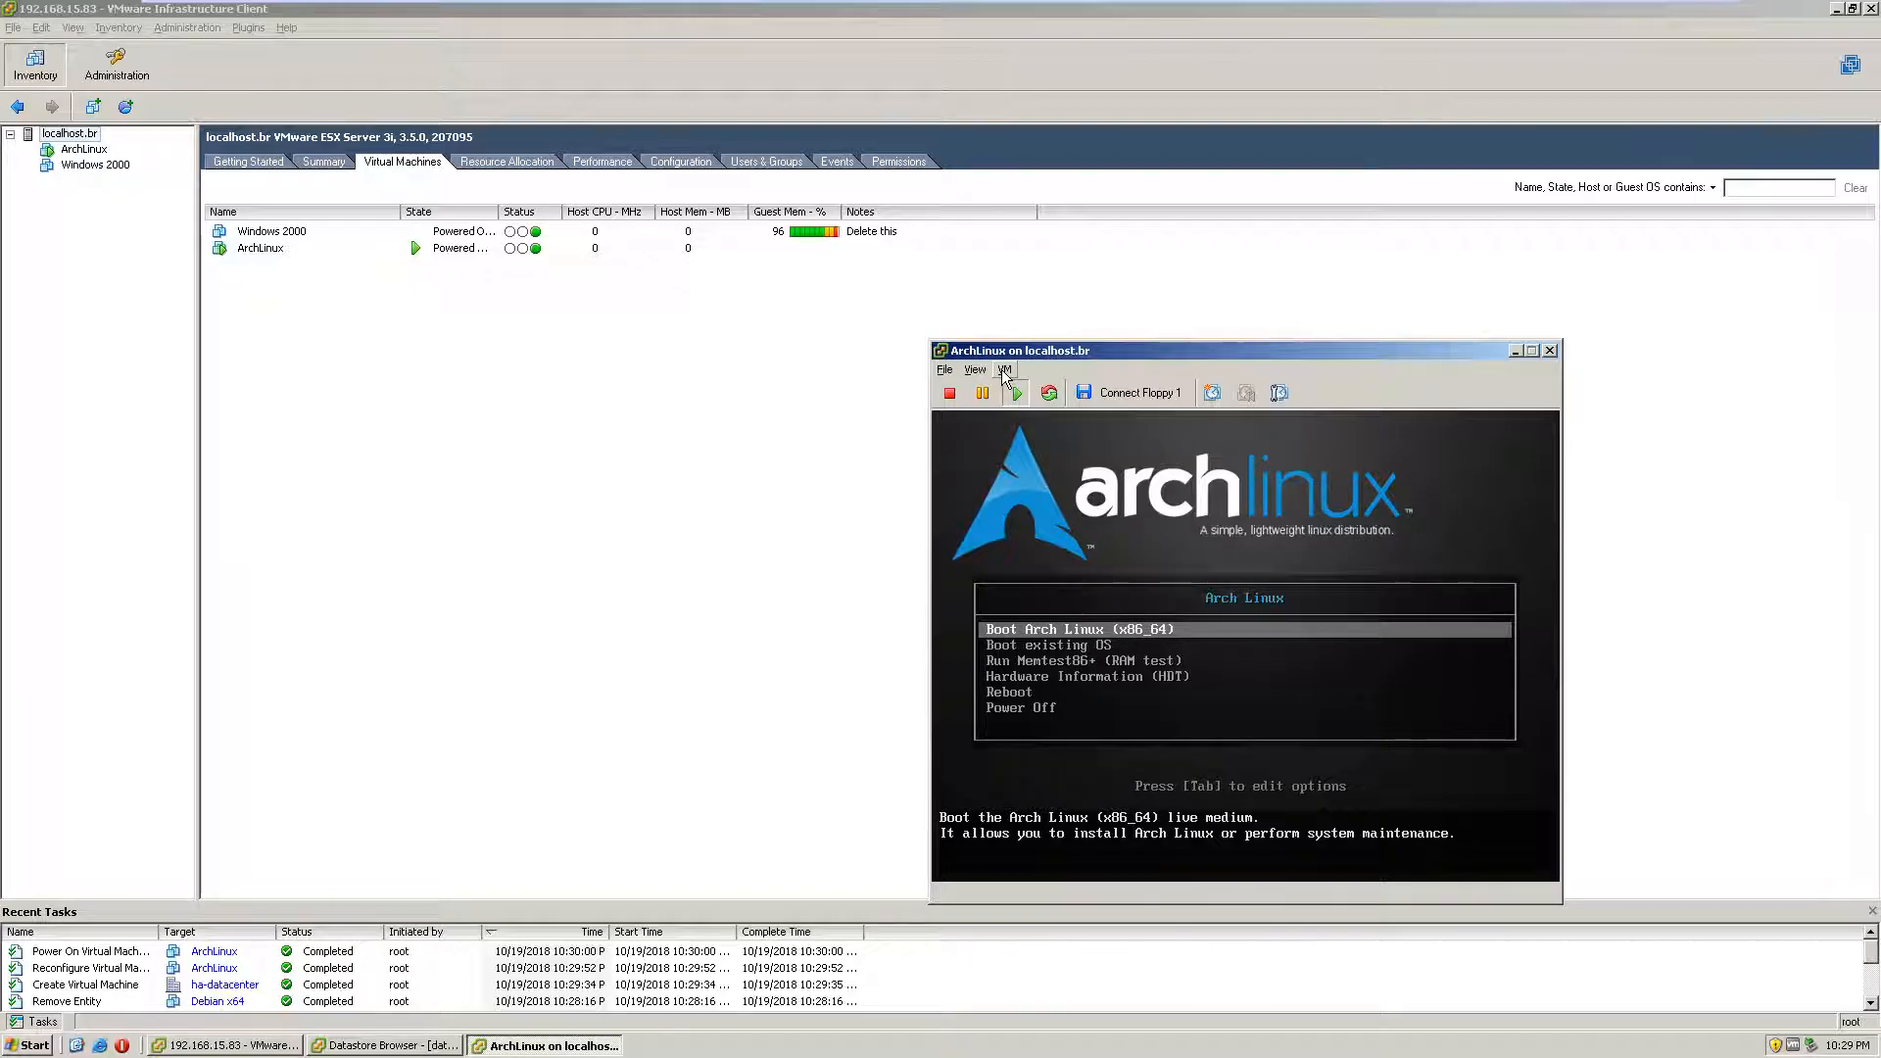
Step: Start the Boot Arch Linux (x86_64) entry from the boot menu in the console
{"action": "left_click", "coordinate": [1128, 576]}
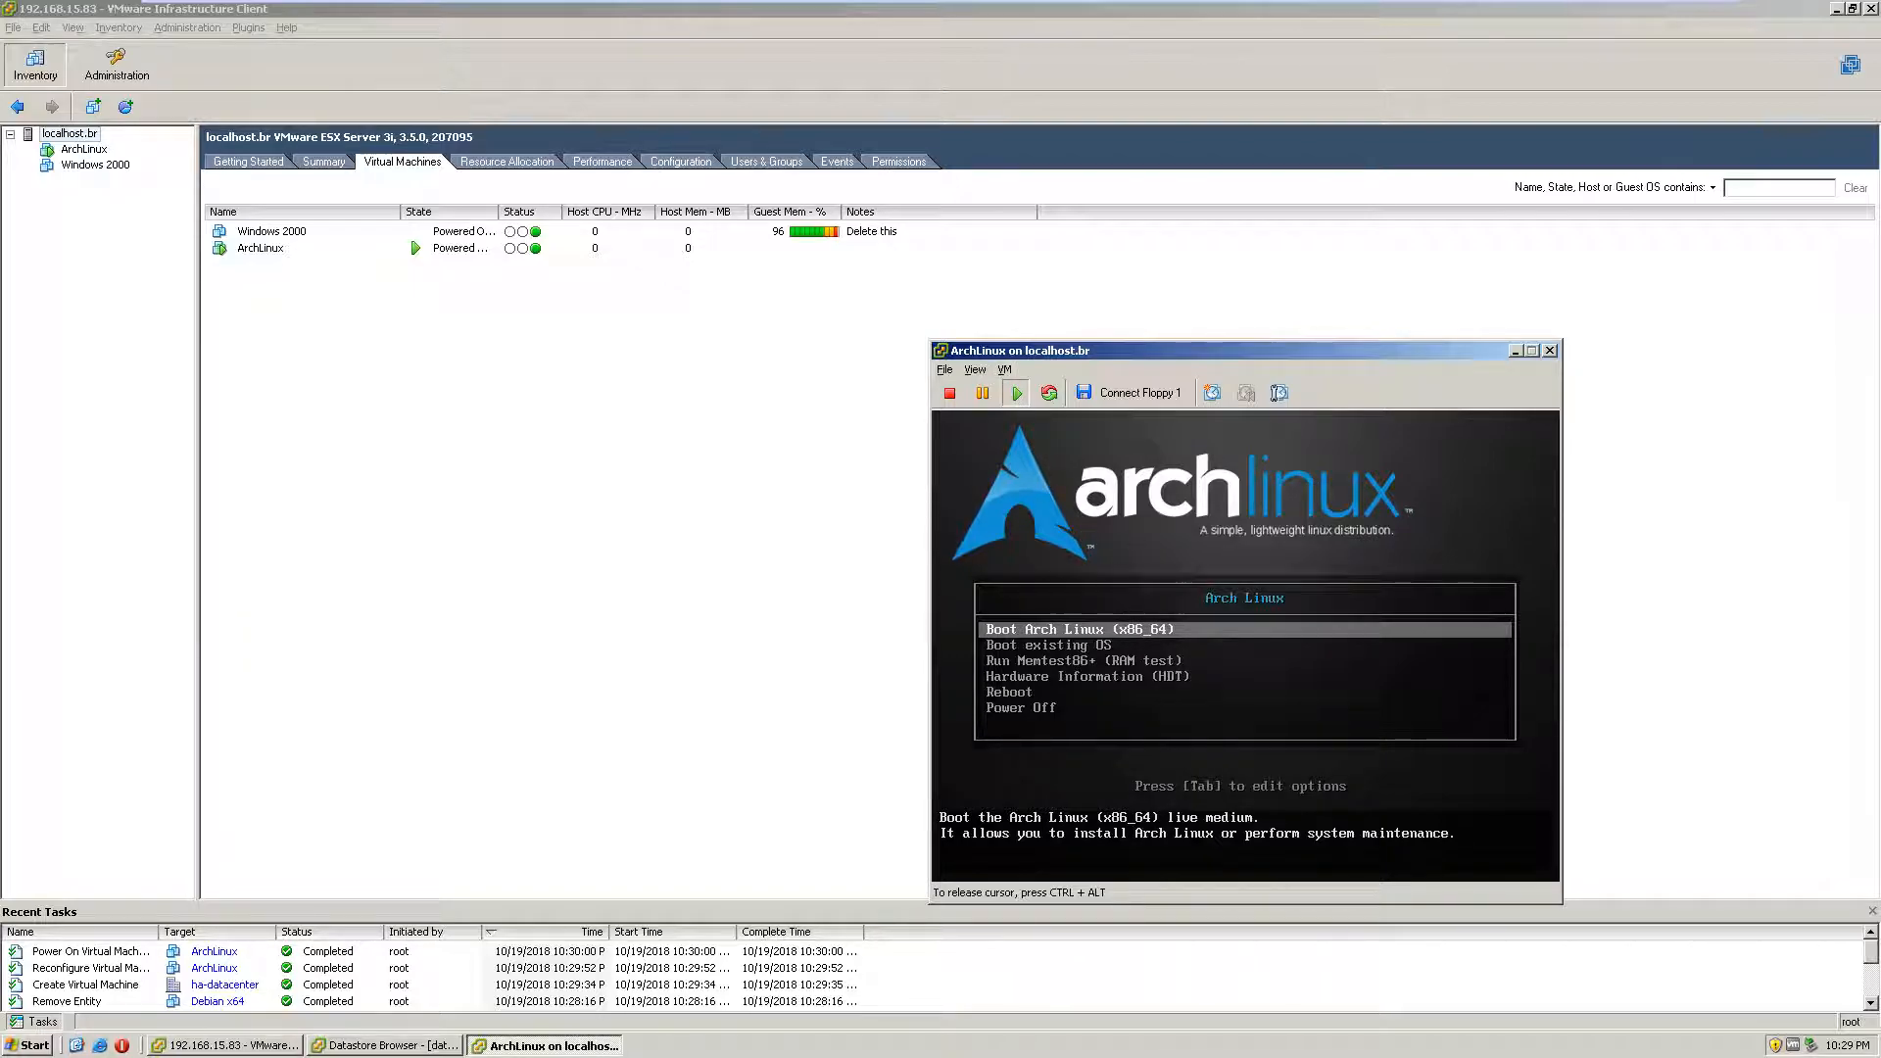
{"action": "key", "text": "Down"}
{"action": "key", "text": "Down"}
{"action": "key", "text": "Up"}
{"action": "key", "text": "Up"}
{"action": "key", "text": "Return"}
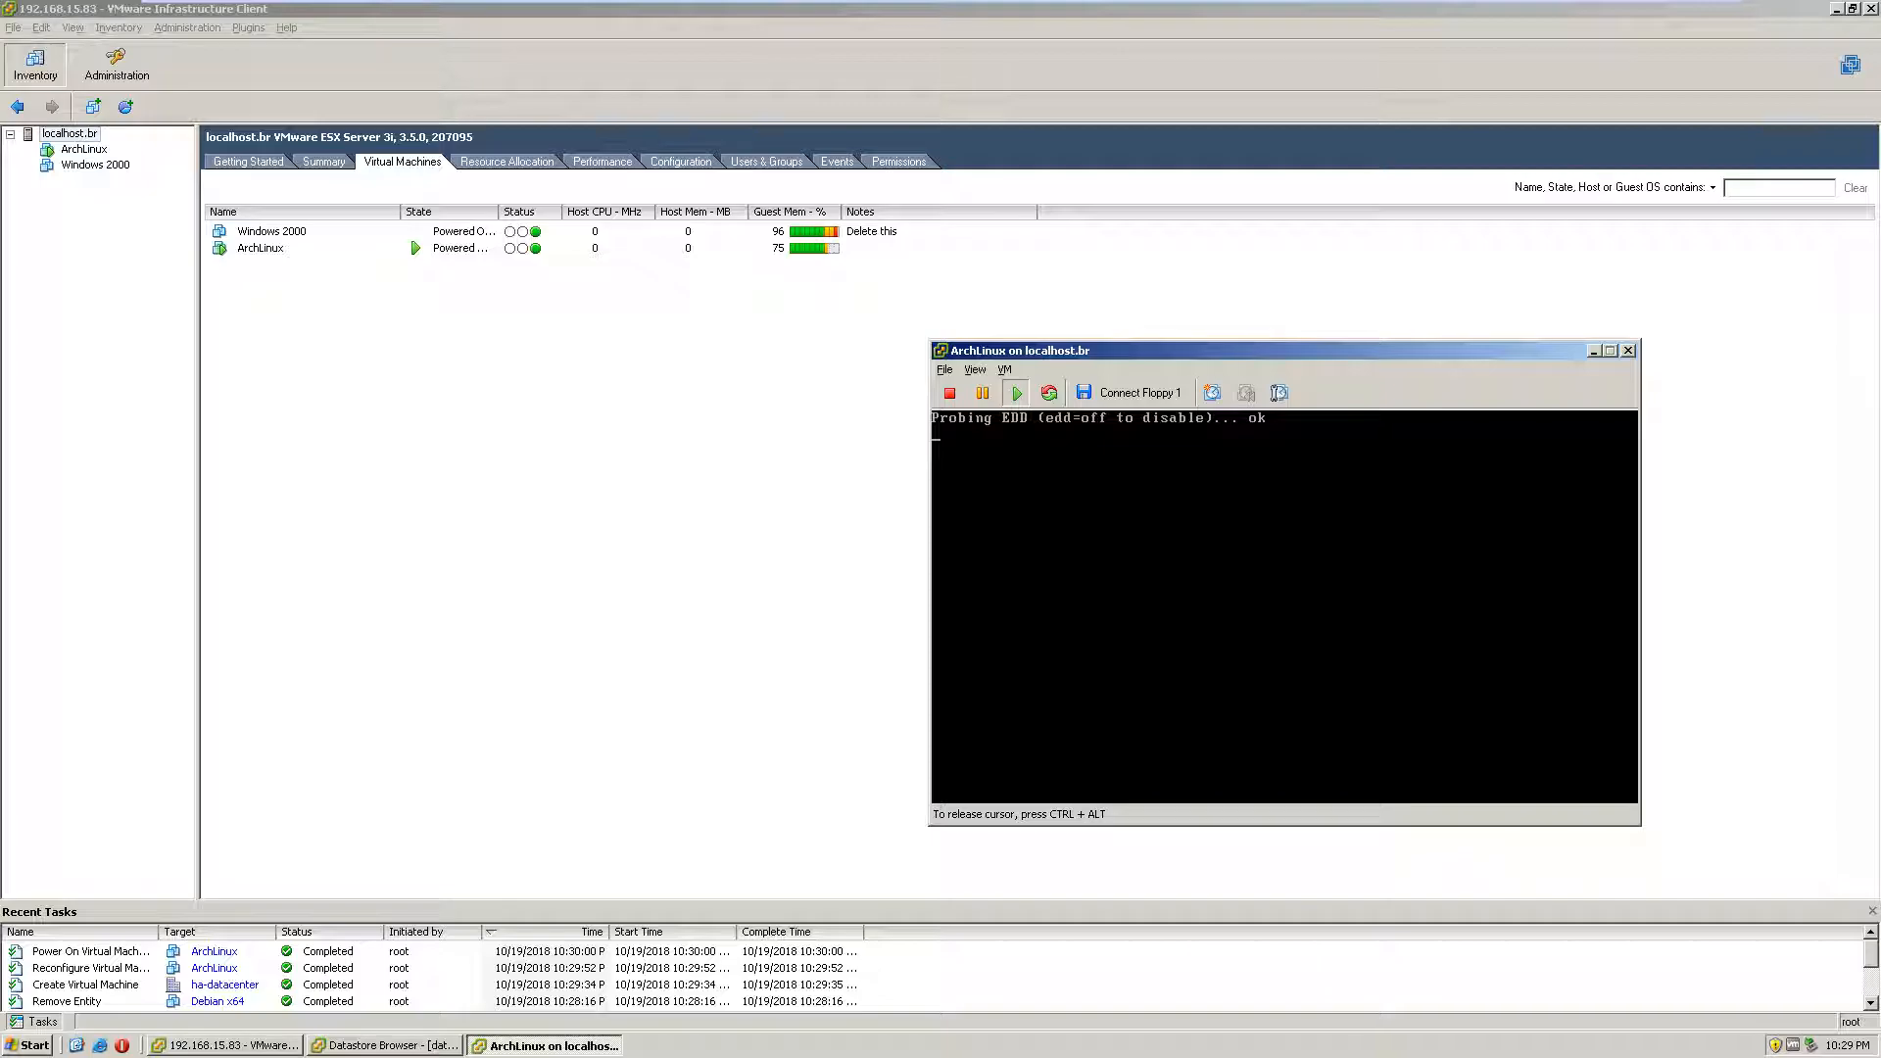
Step: Release the cursor from the console and examine ArchLinux's summary, performance, events and embedded console in the Infrastructure Client
{"action": "key", "text": "ctrl+alt"}
{"action": "left_click", "coordinate": [84, 150]}
{"action": "left_click", "coordinate": [324, 161]}
{"action": "left_click", "coordinate": [392, 162]}
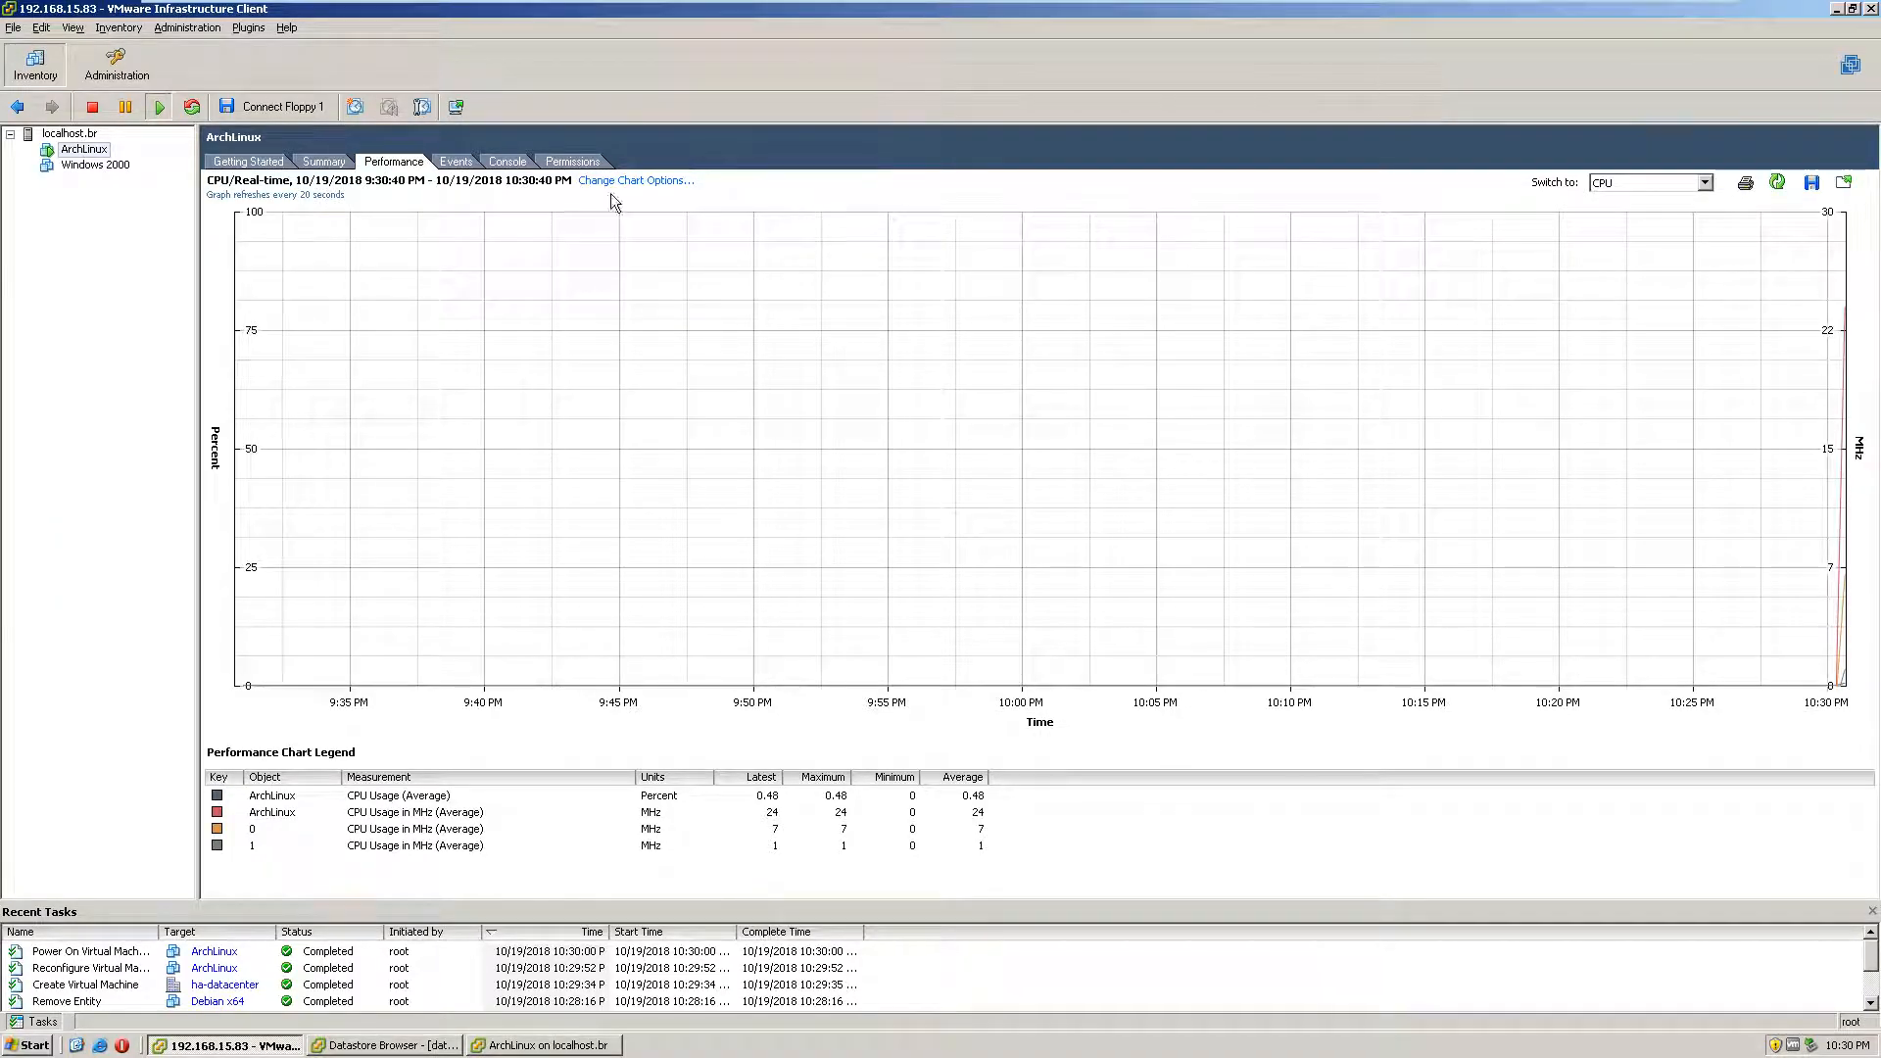
{"action": "left_click", "coordinate": [457, 162]}
{"action": "left_click", "coordinate": [507, 161]}
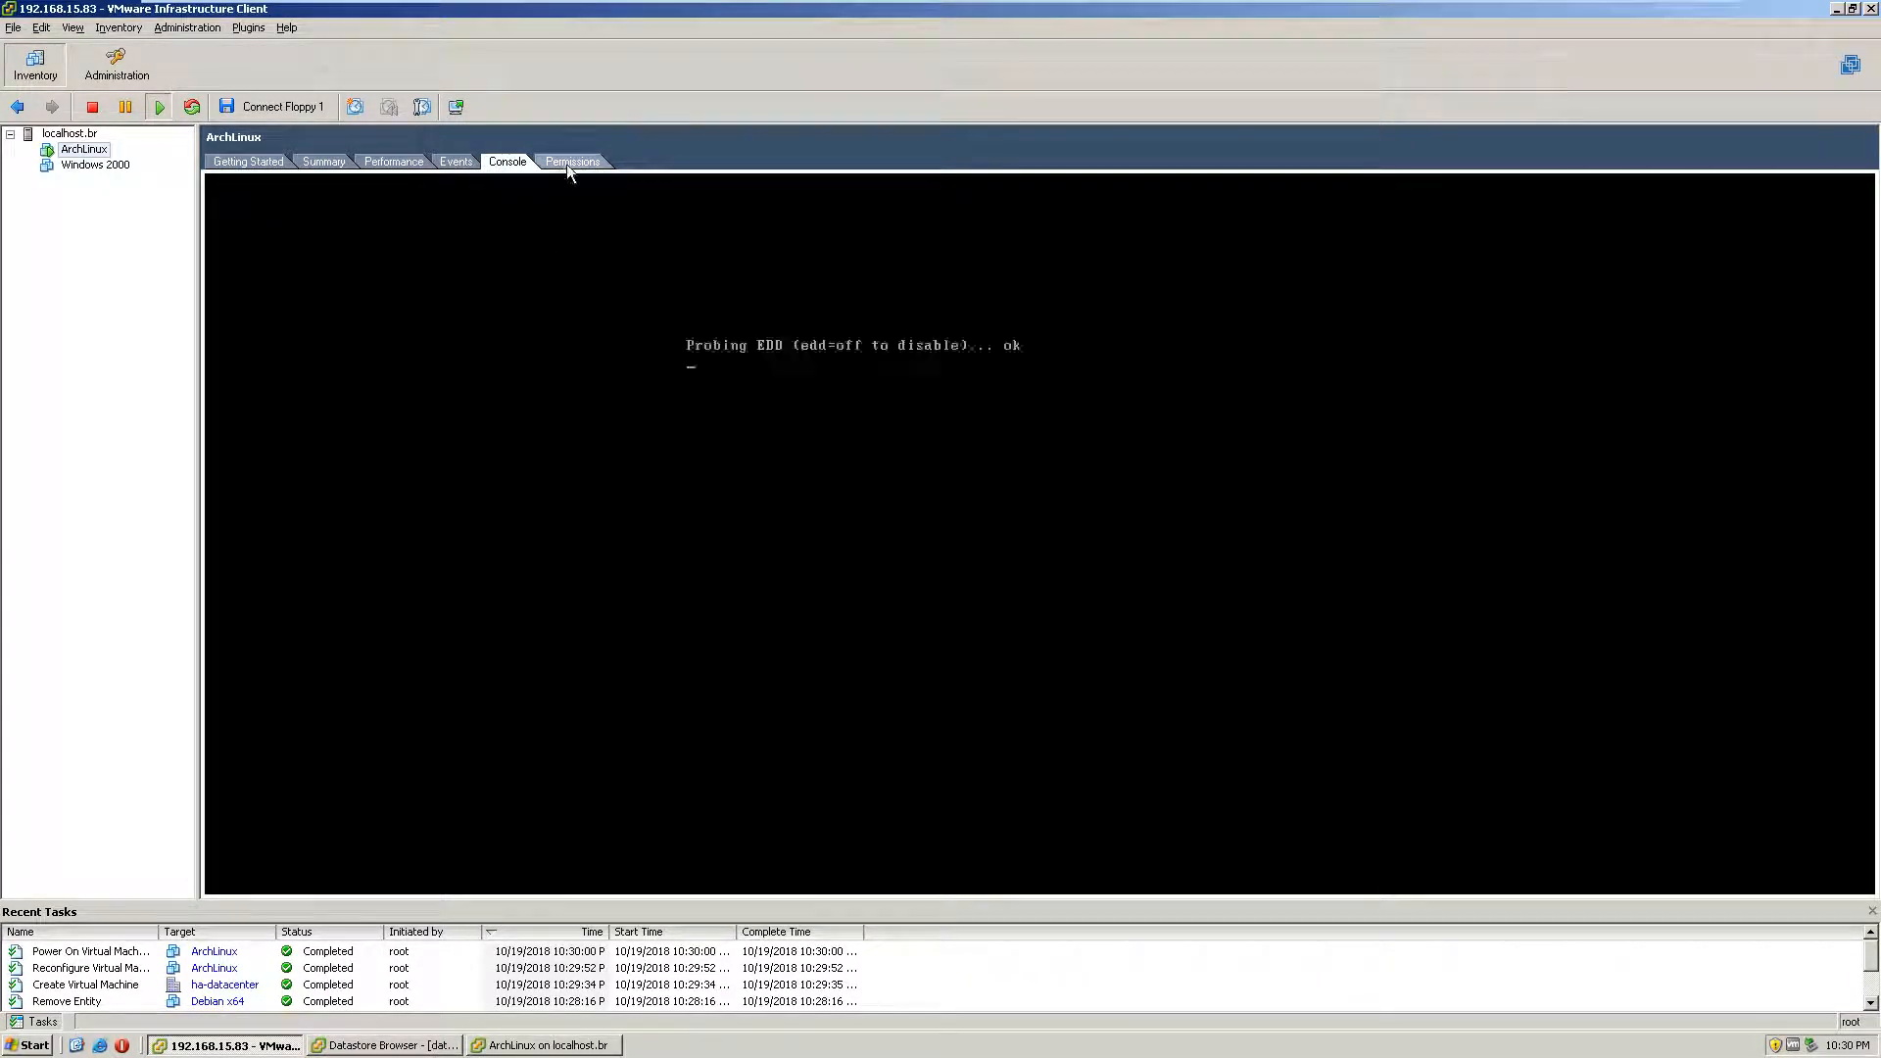
Step: Compare ArchLinux's separate console window with its permissions, embedded console, performance, events and summary views
{"action": "left_click", "coordinate": [566, 162]}
{"action": "left_click", "coordinate": [508, 162]}
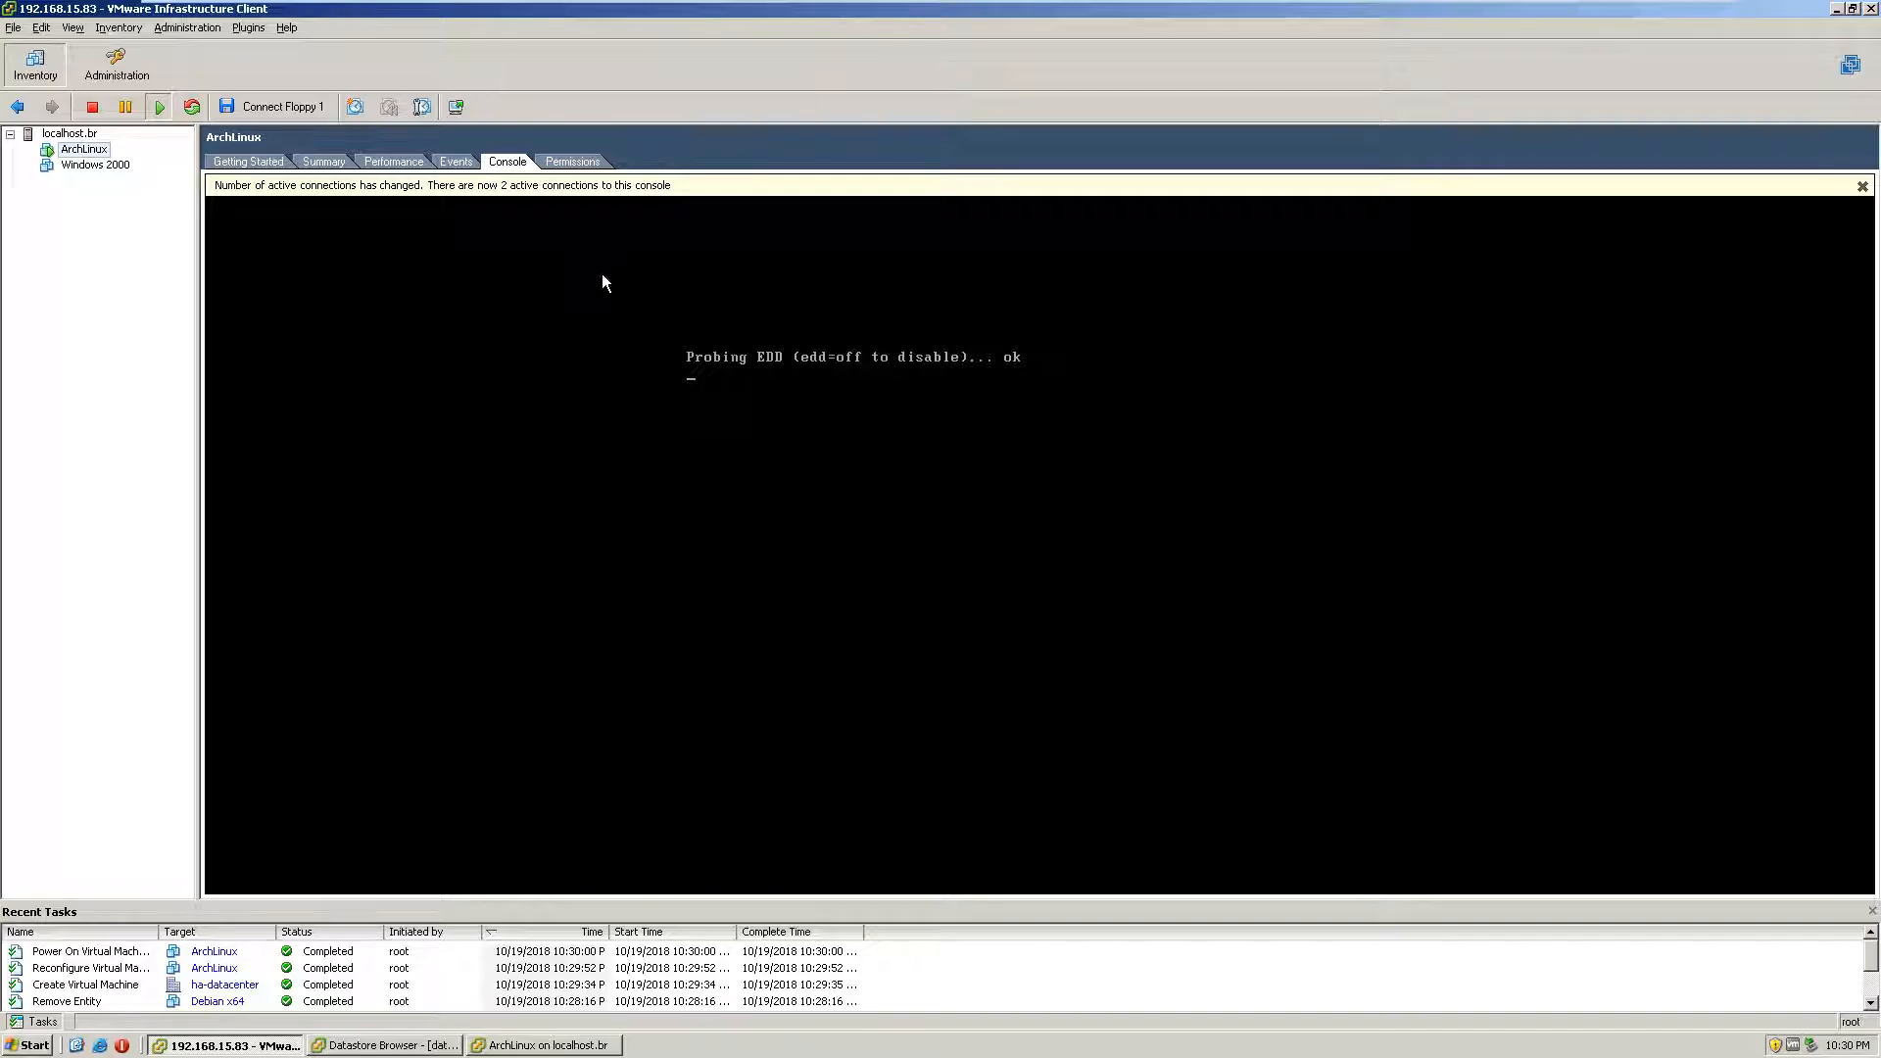
{"action": "left_click", "coordinate": [338, 160]}
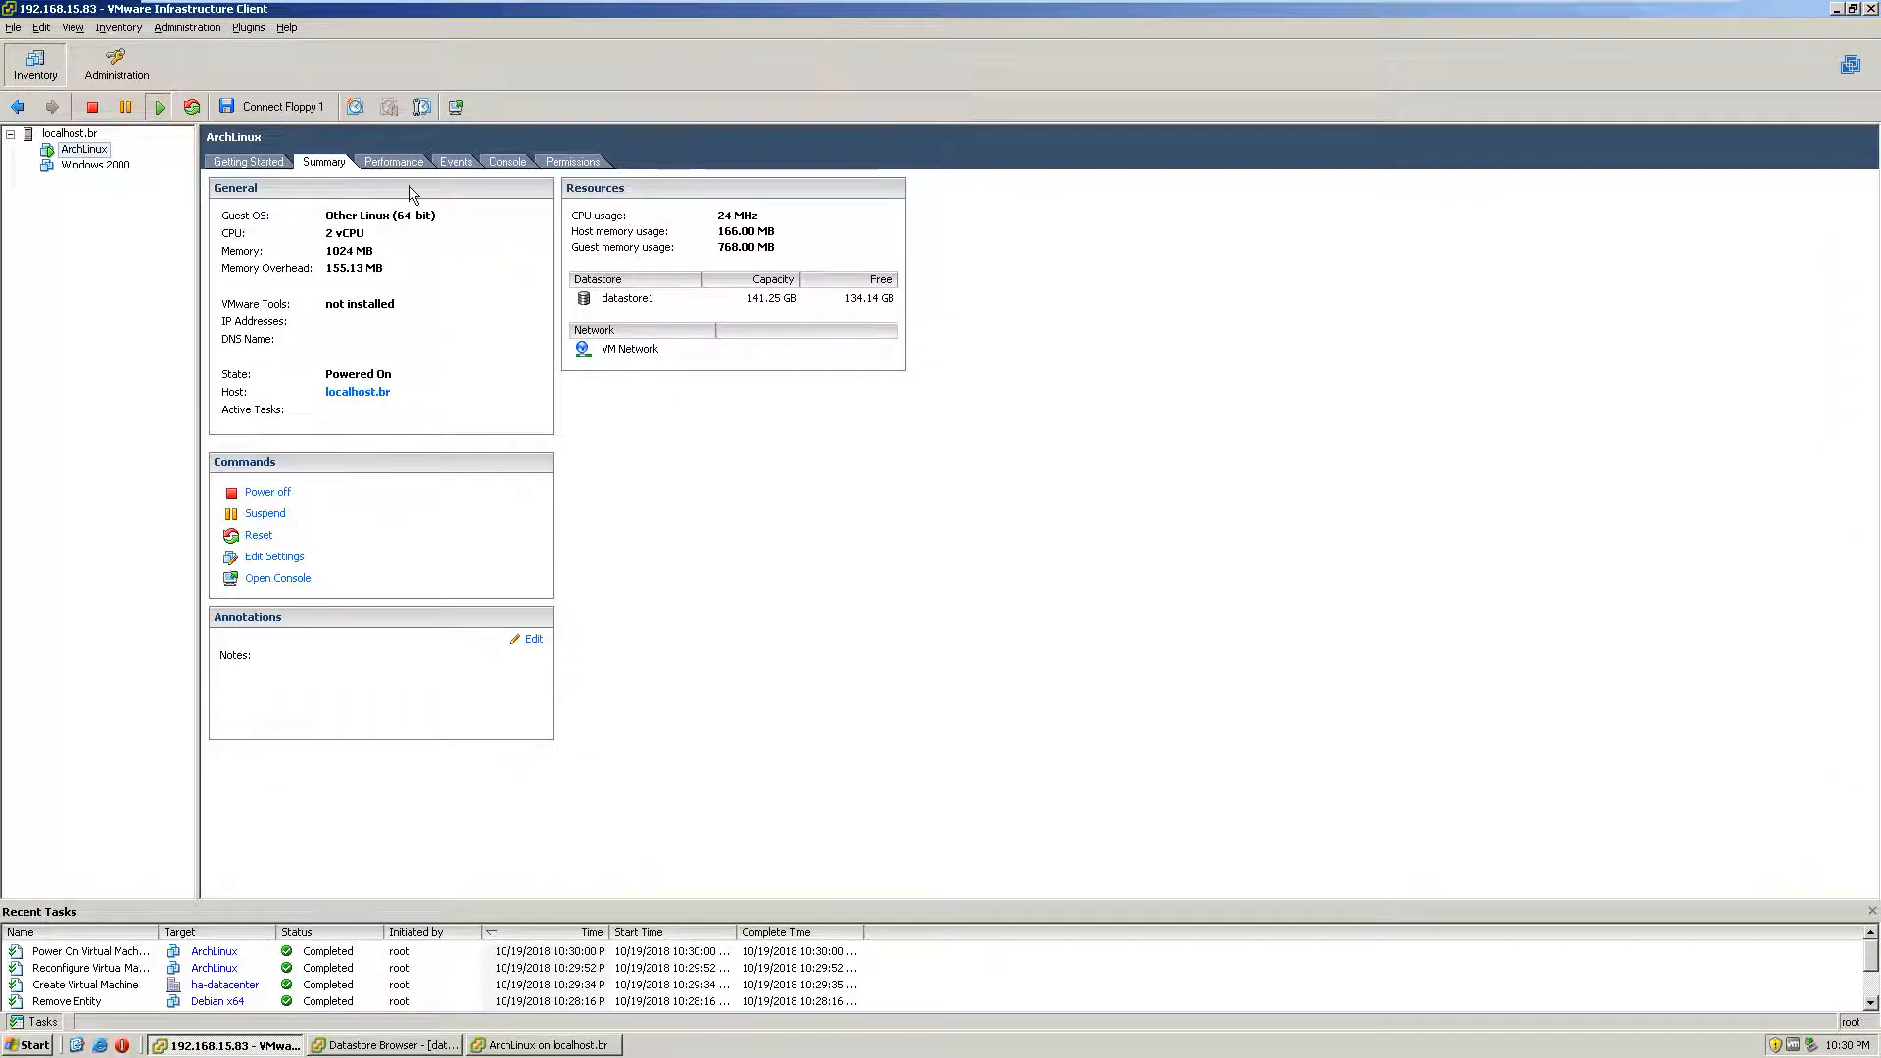
{"action": "left_click", "coordinate": [598, 1045]}
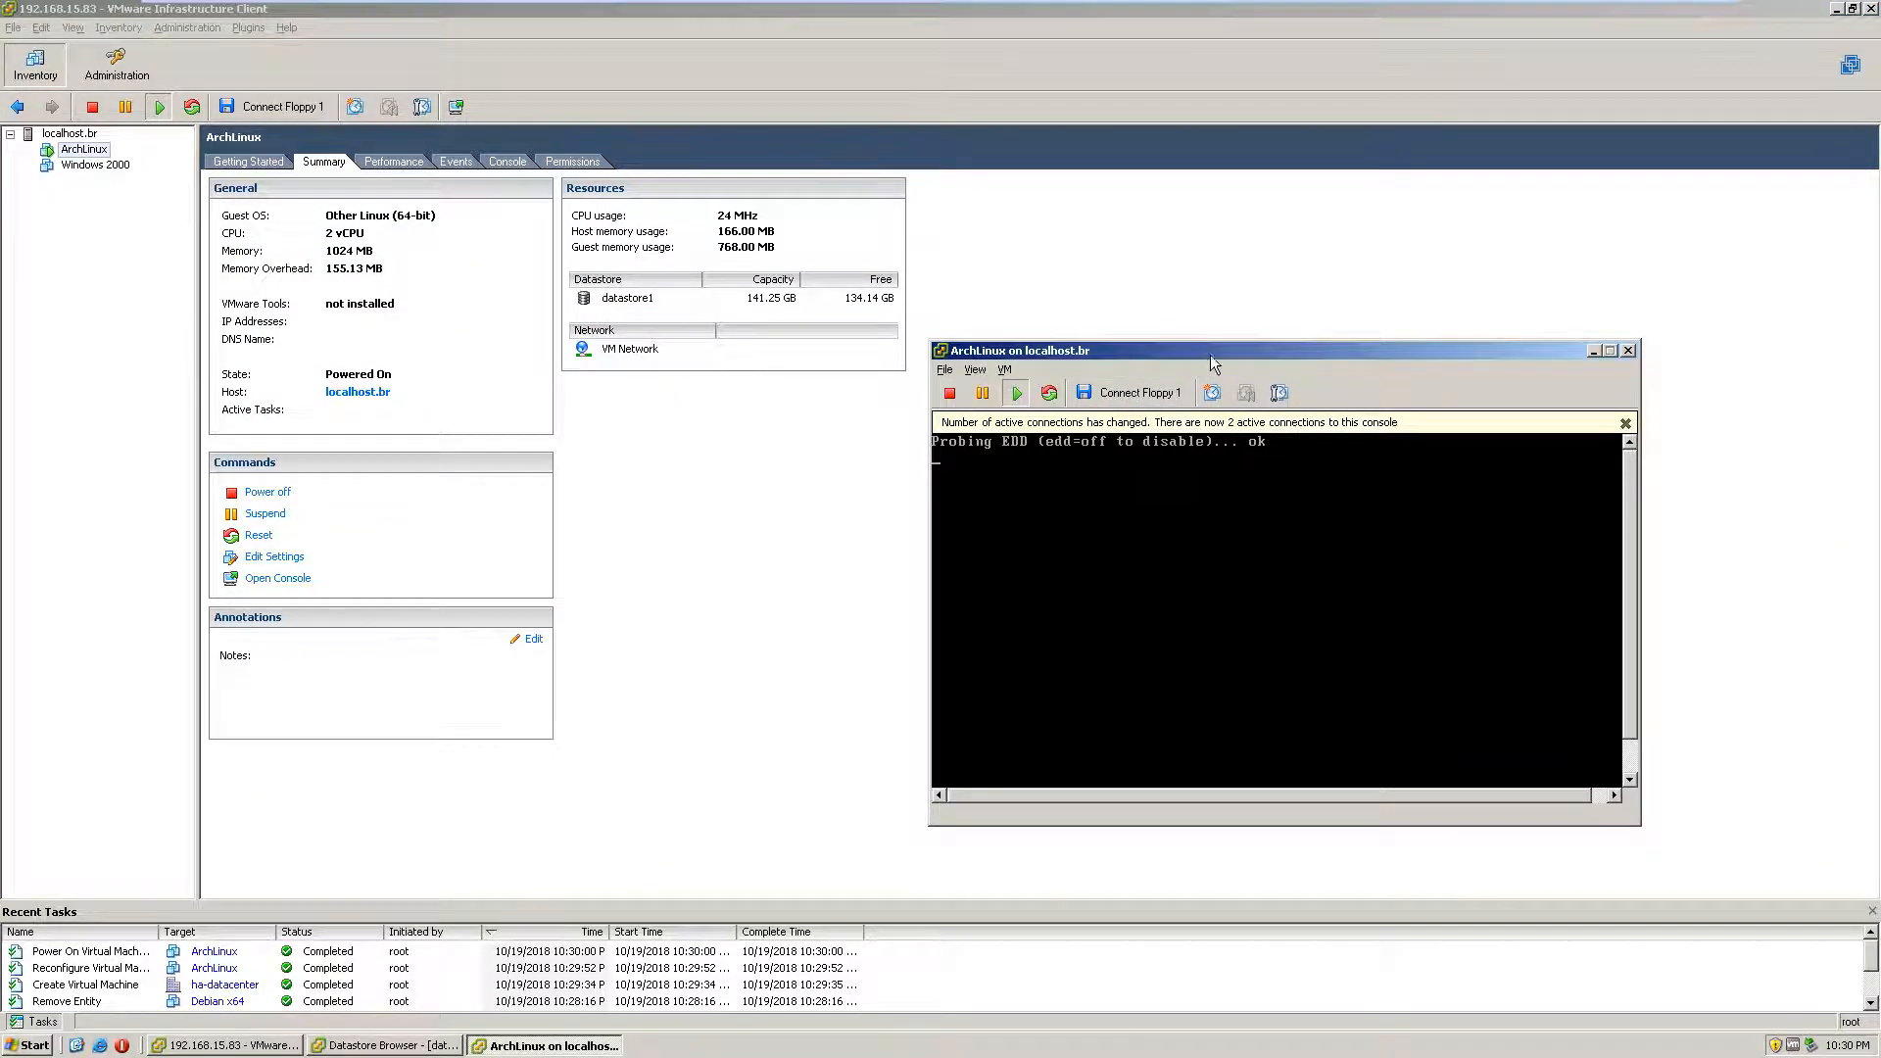
{"action": "left_click_drag", "start_coordinate": [1209, 354], "coordinate": [1294, 342]}
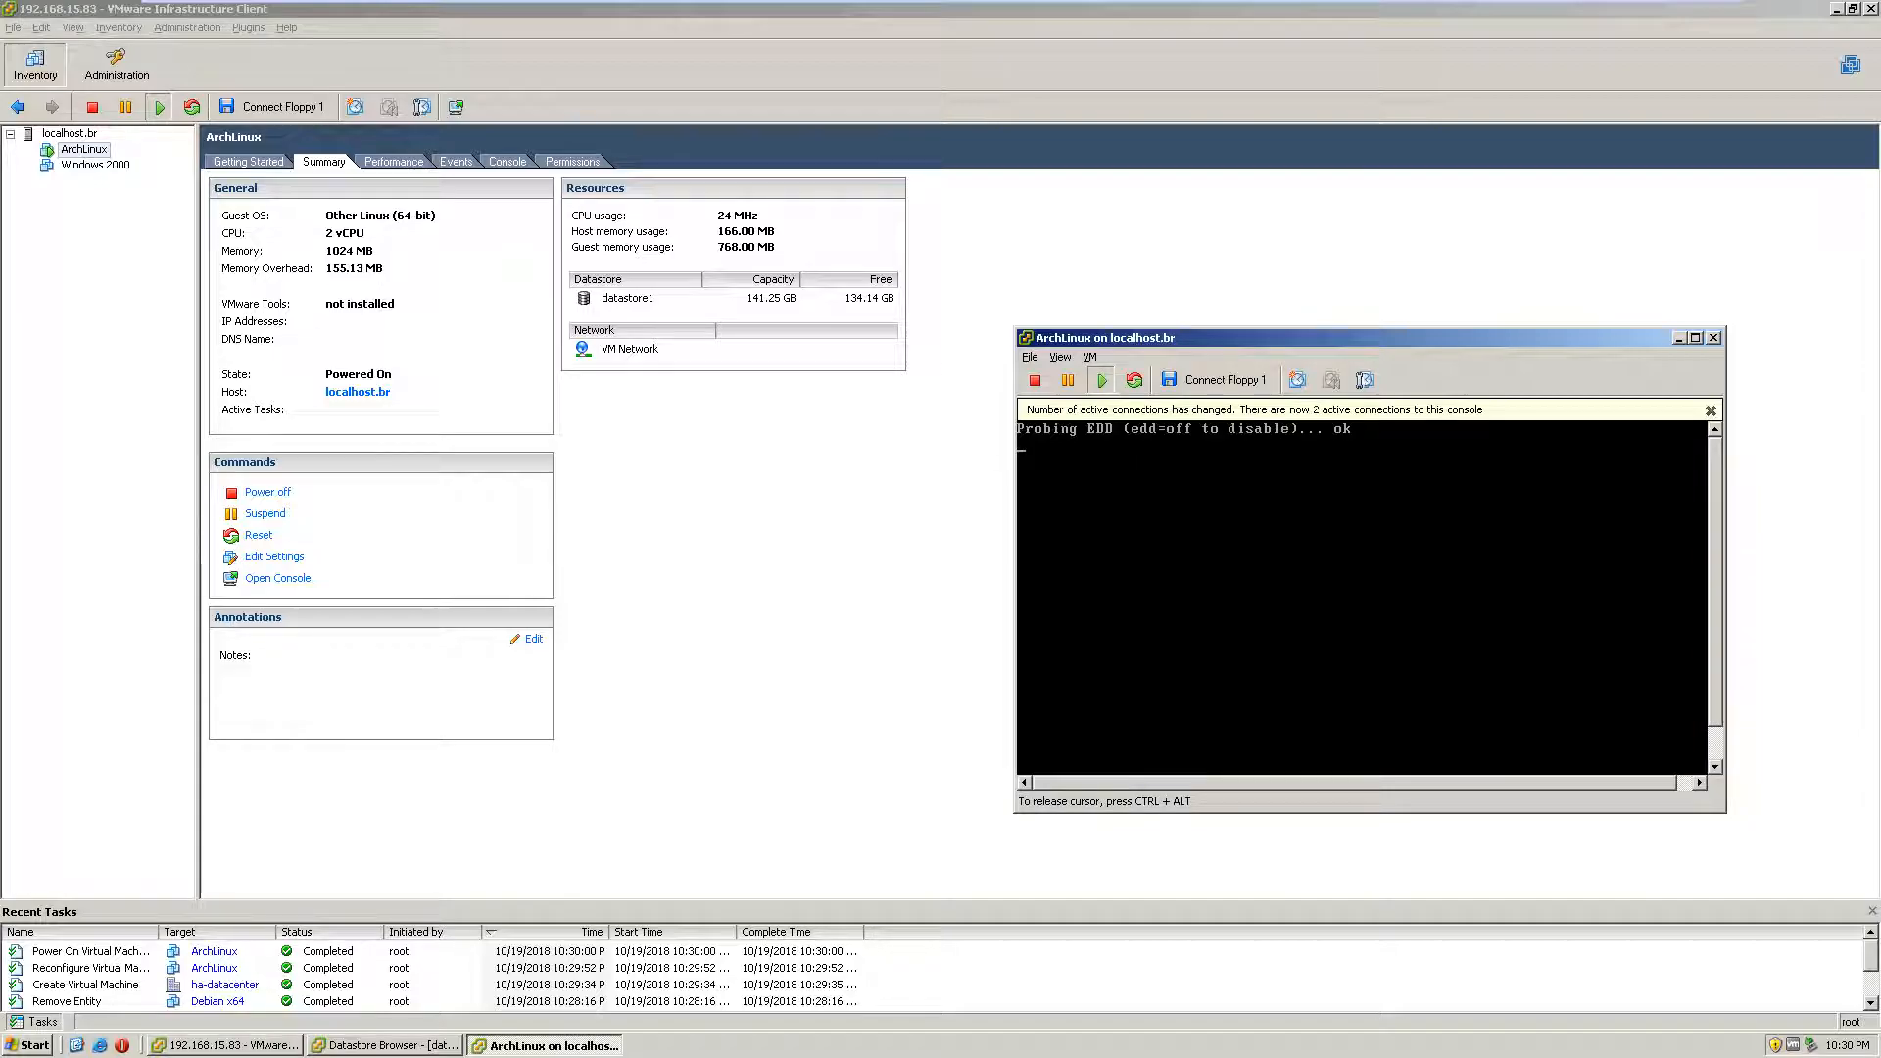
{"action": "key", "text": "ctrl+alt"}
{"action": "left_click", "coordinate": [393, 162]}
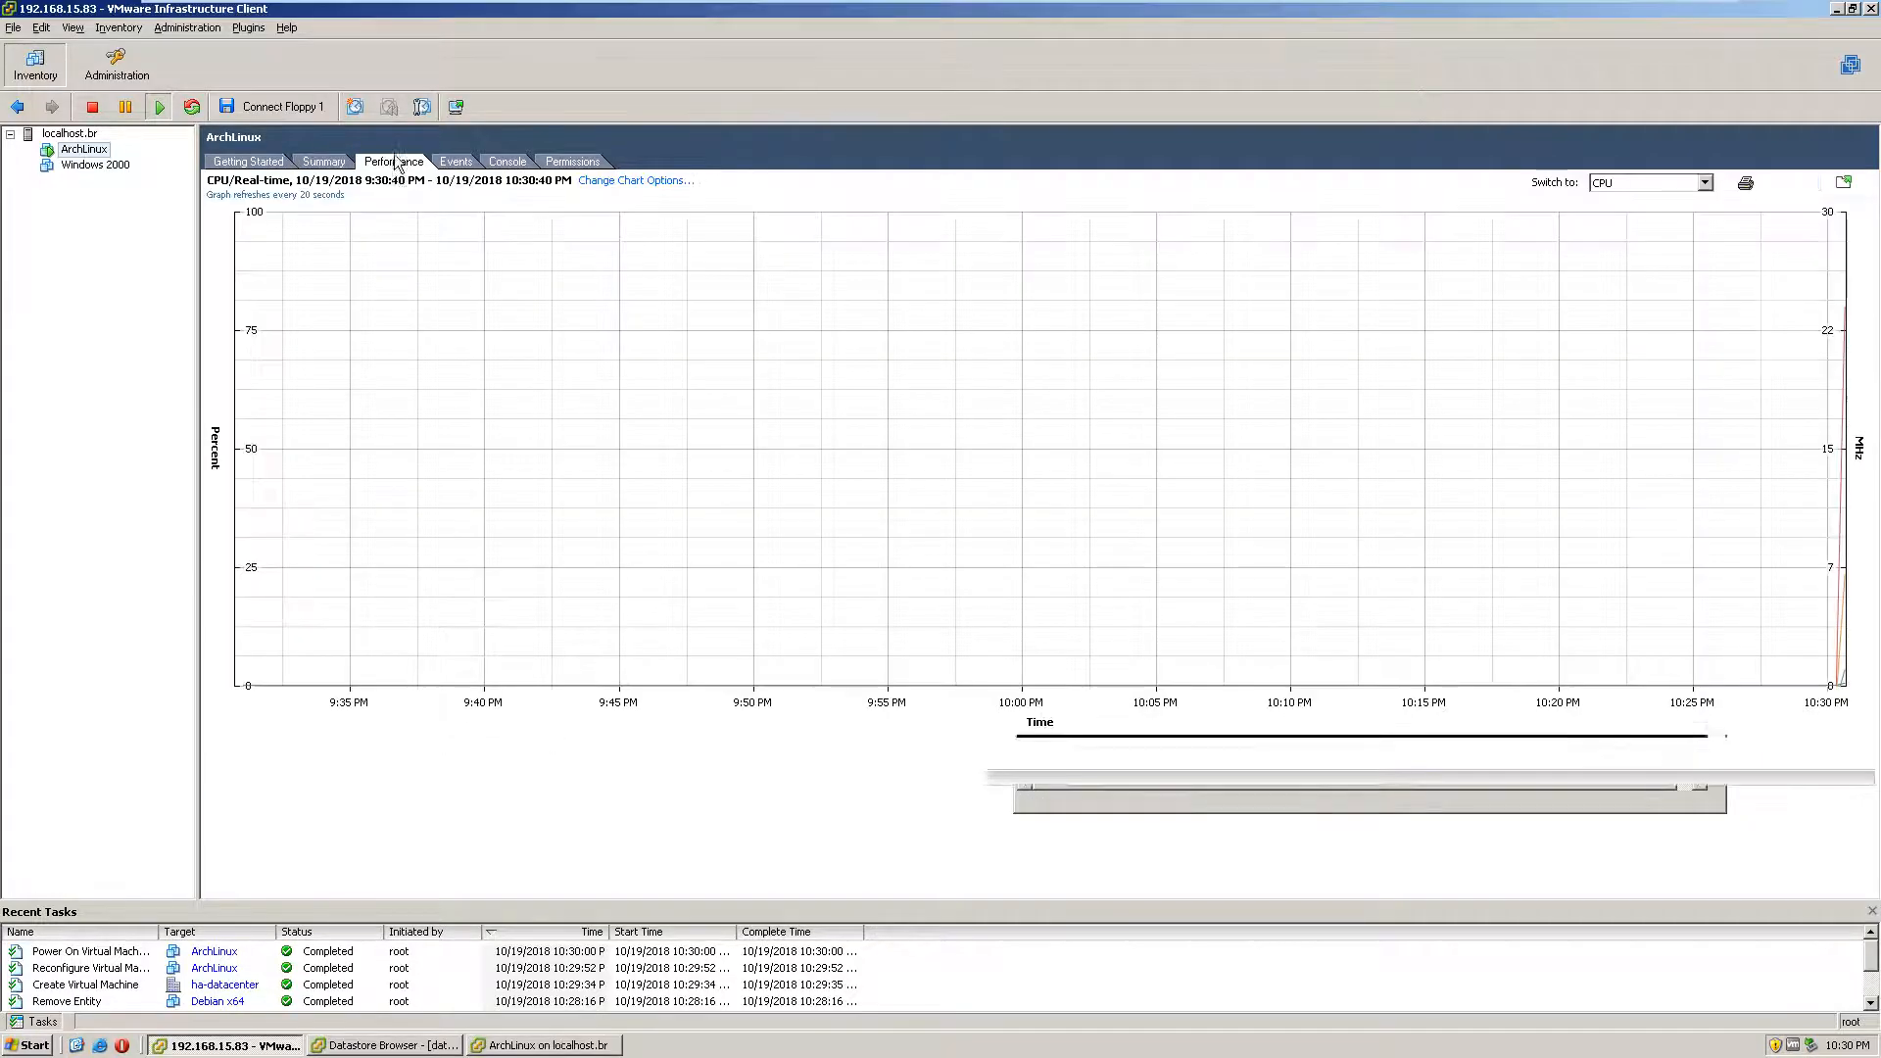
{"action": "left_click", "coordinate": [248, 162]}
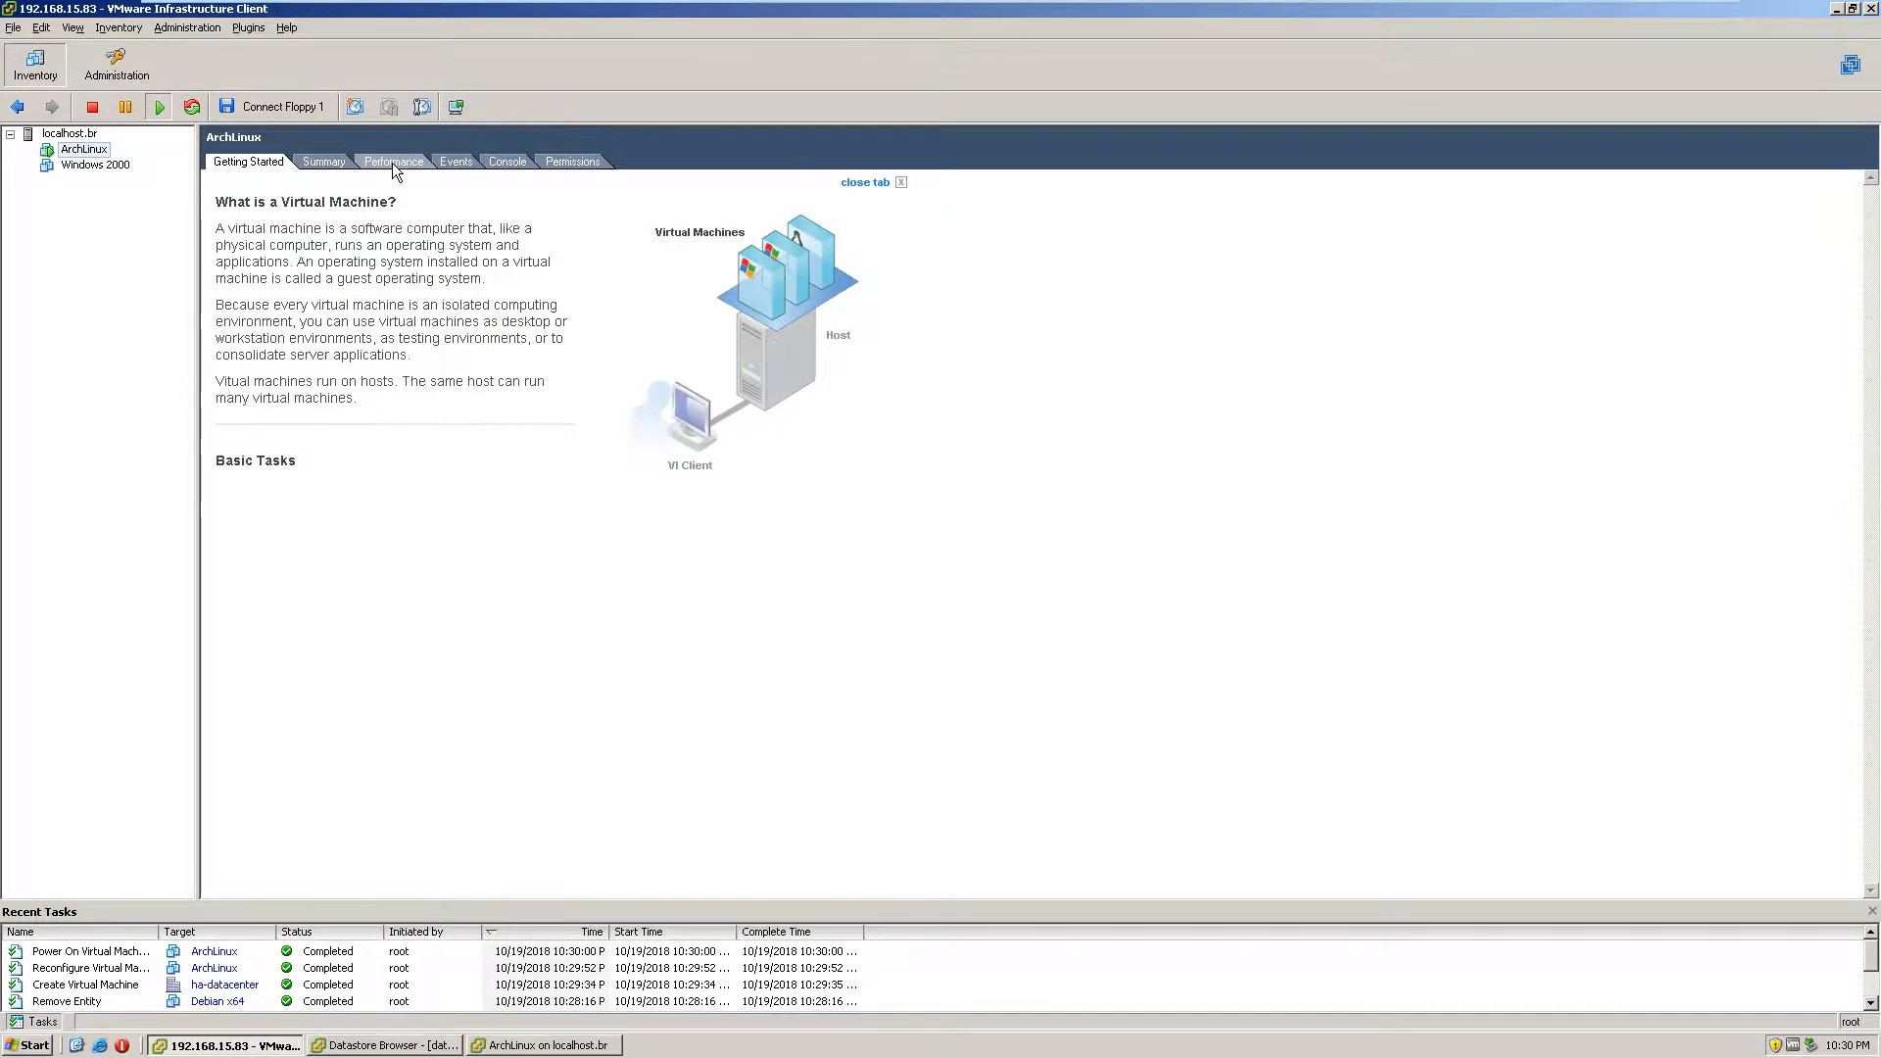
{"action": "left_click", "coordinate": [392, 163]}
{"action": "left_click", "coordinate": [311, 162]}
{"action": "left_click", "coordinate": [457, 162]}
{"action": "left_click", "coordinate": [515, 160]}
{"action": "left_click", "coordinate": [568, 161]}
{"action": "left_click", "coordinate": [331, 163]}
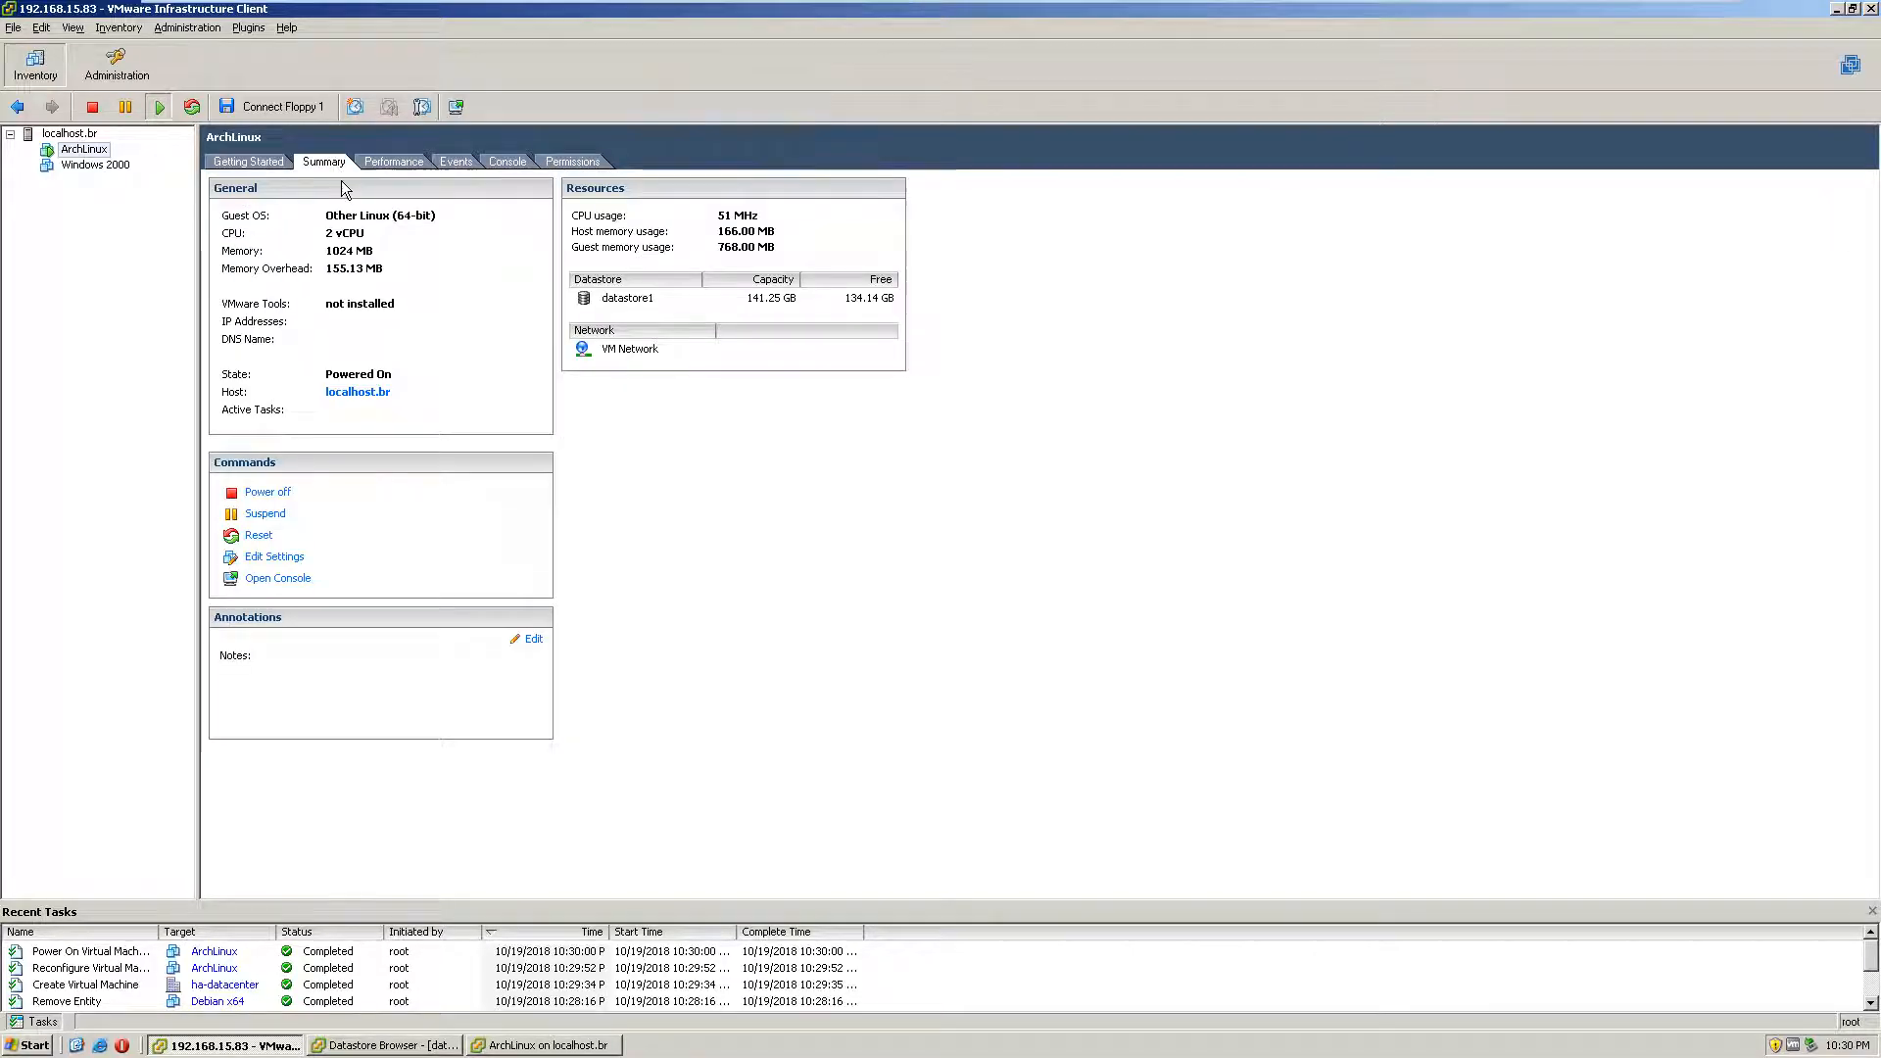
Step: View the virtual machine list of the localhost.br host and check the Windows 2000 and ArchLinux entries
{"action": "left_click", "coordinate": [86, 135]}
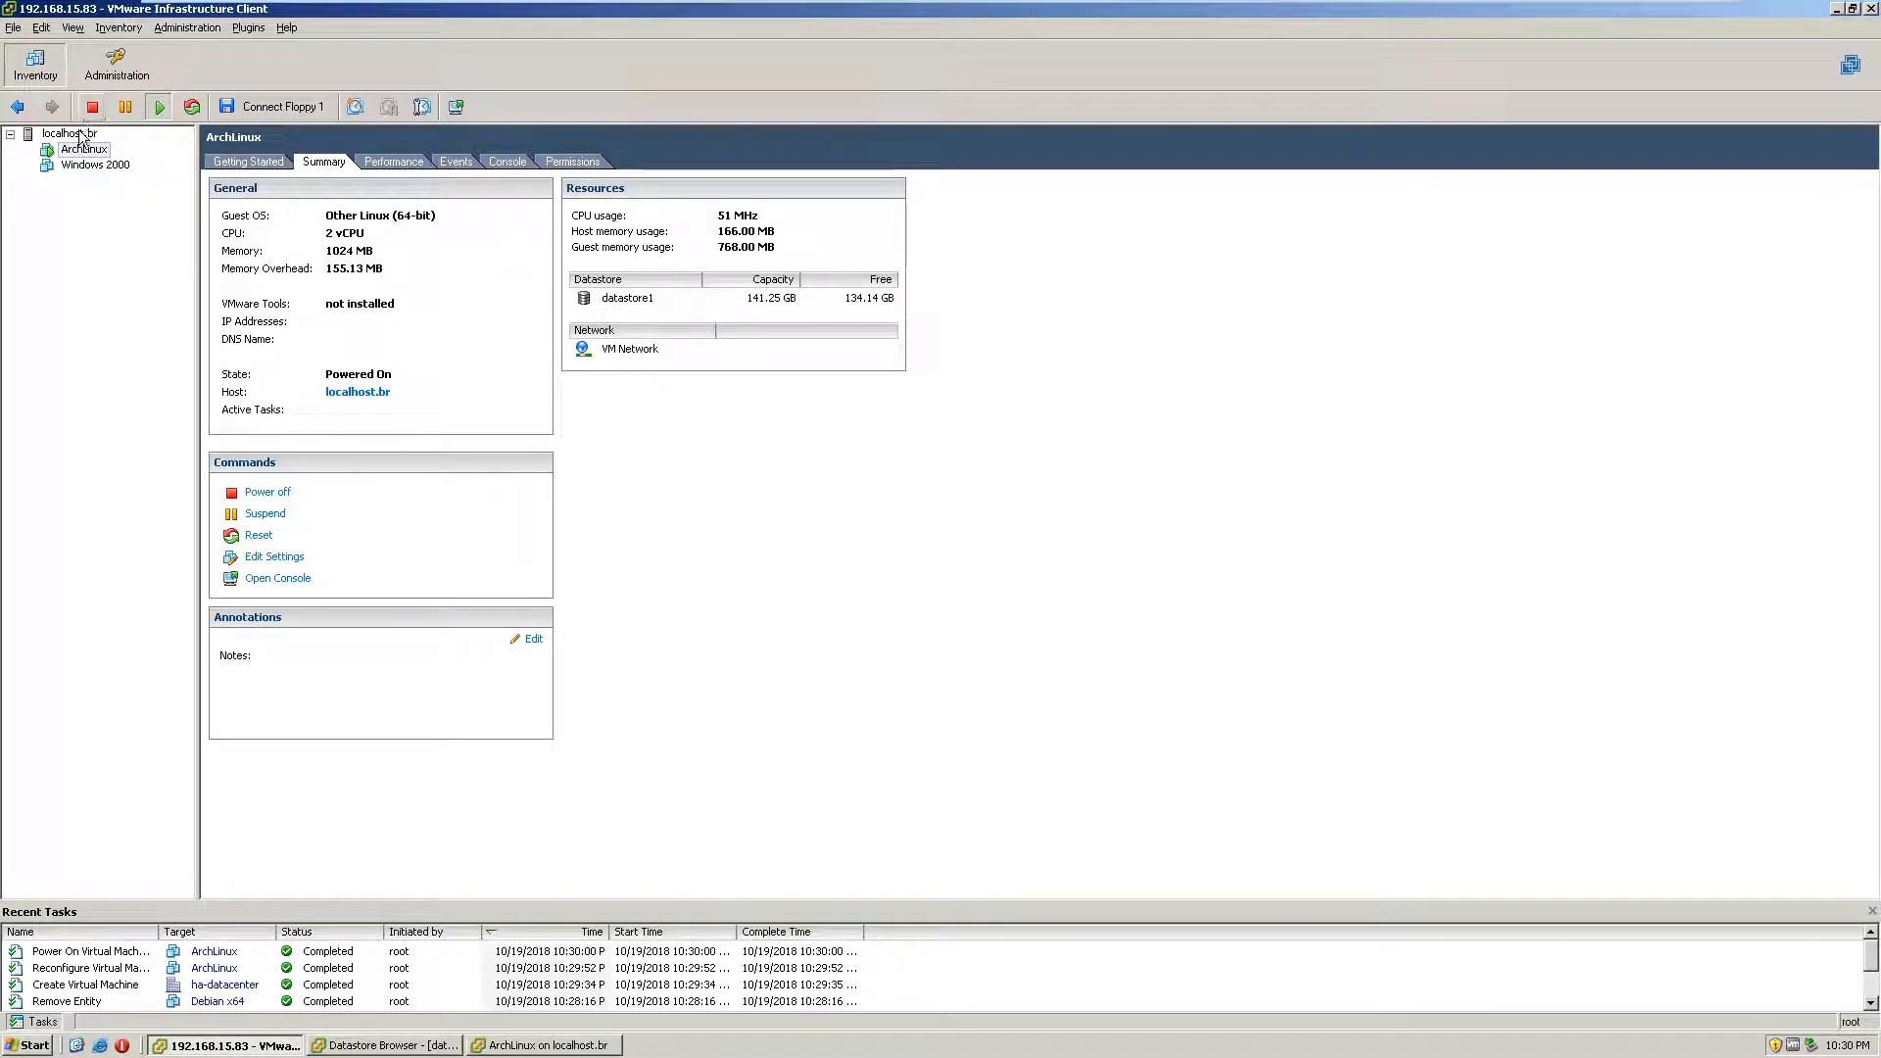
{"action": "left_click", "coordinate": [547, 233]}
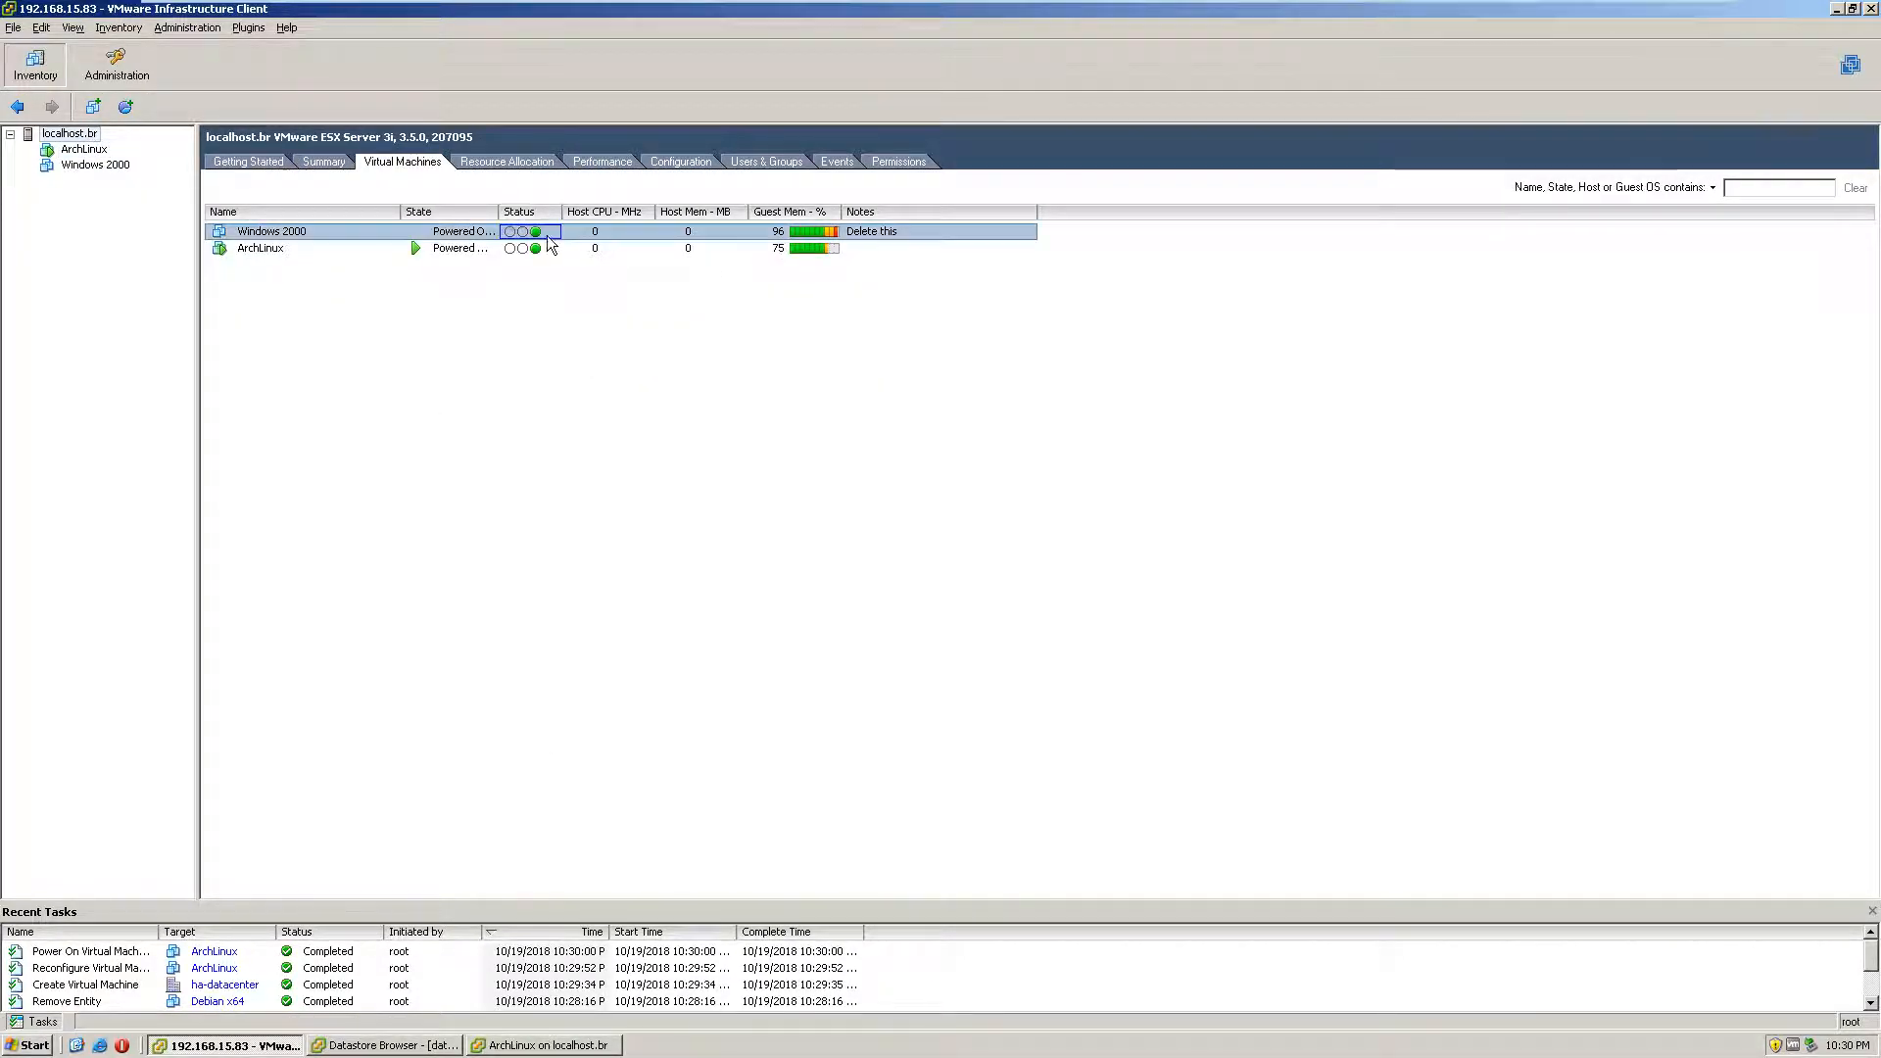
{"action": "left_click", "coordinate": [621, 249]}
{"action": "left_click", "coordinate": [464, 164]}
{"action": "left_click", "coordinate": [410, 164]}
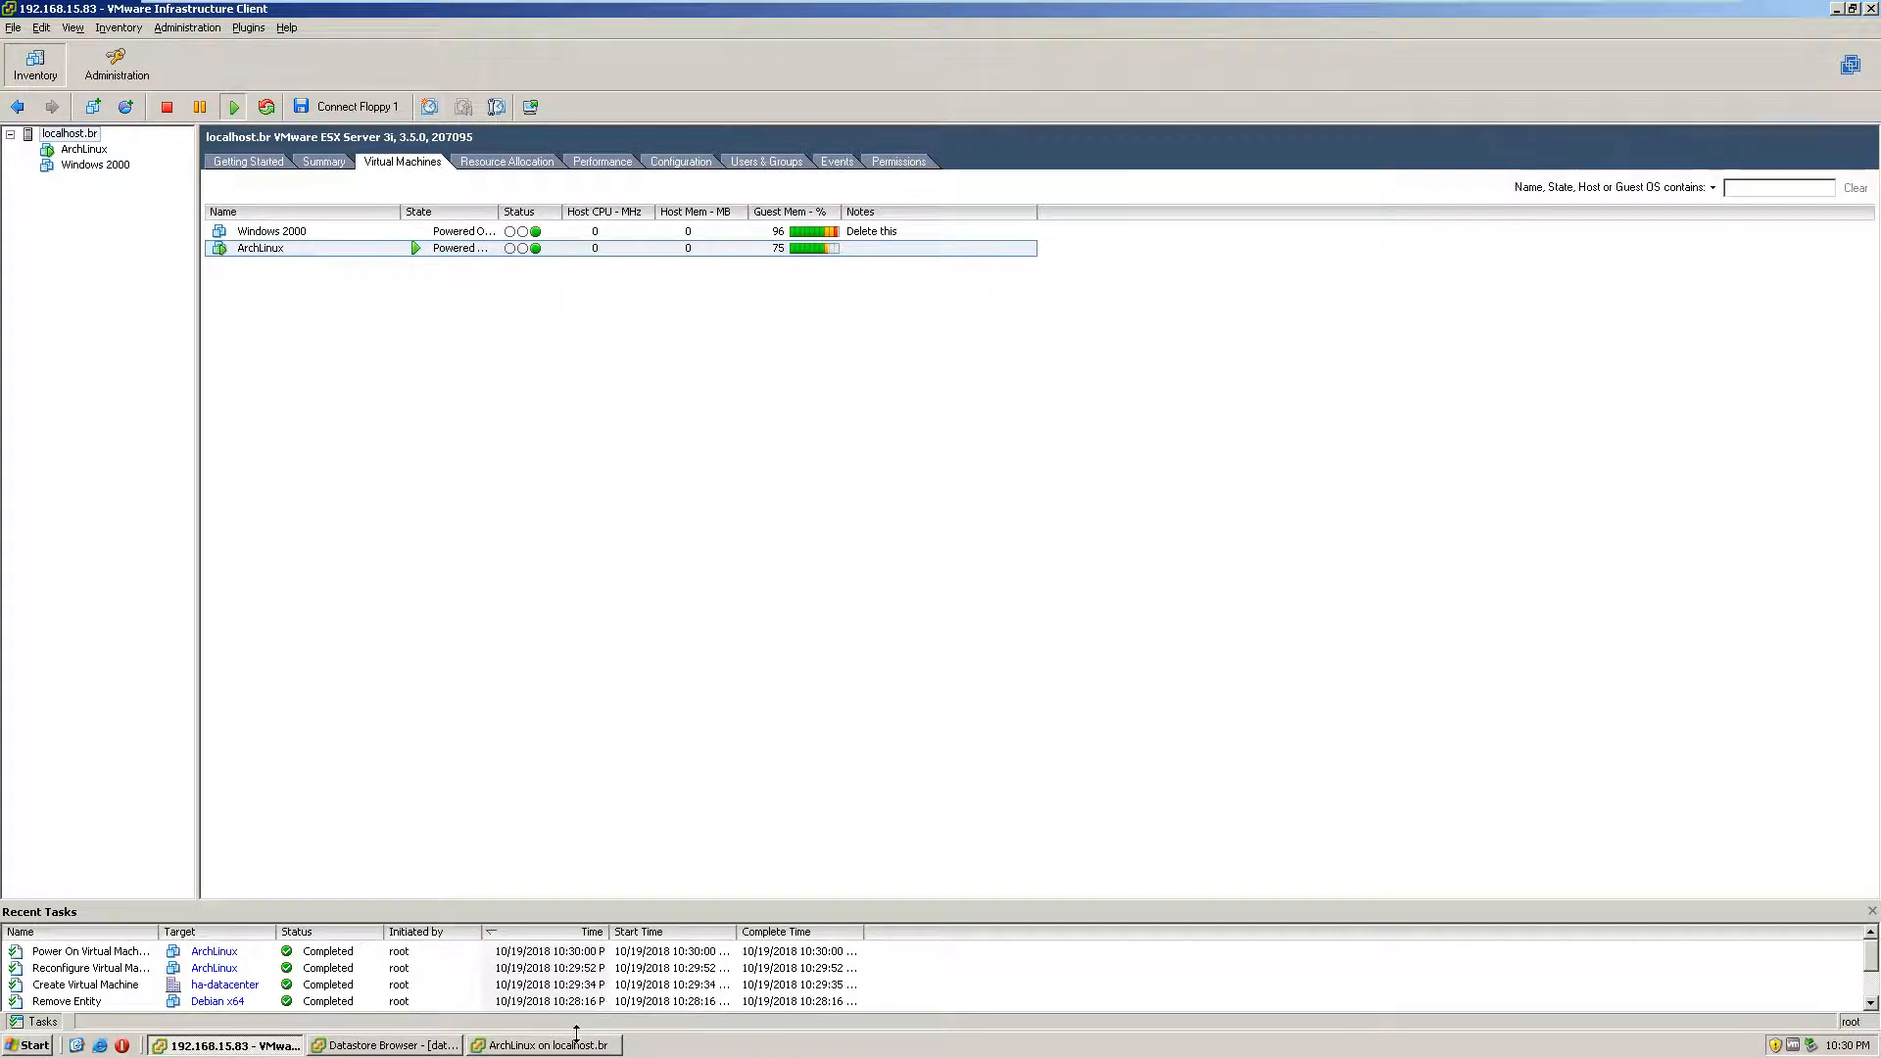
Step: Bring the ArchLinux console window to the front and dismiss its active connections notice
{"action": "left_click", "coordinate": [549, 1045]}
{"action": "left_click_drag", "start_coordinate": [1274, 326], "coordinate": [872, 285]}
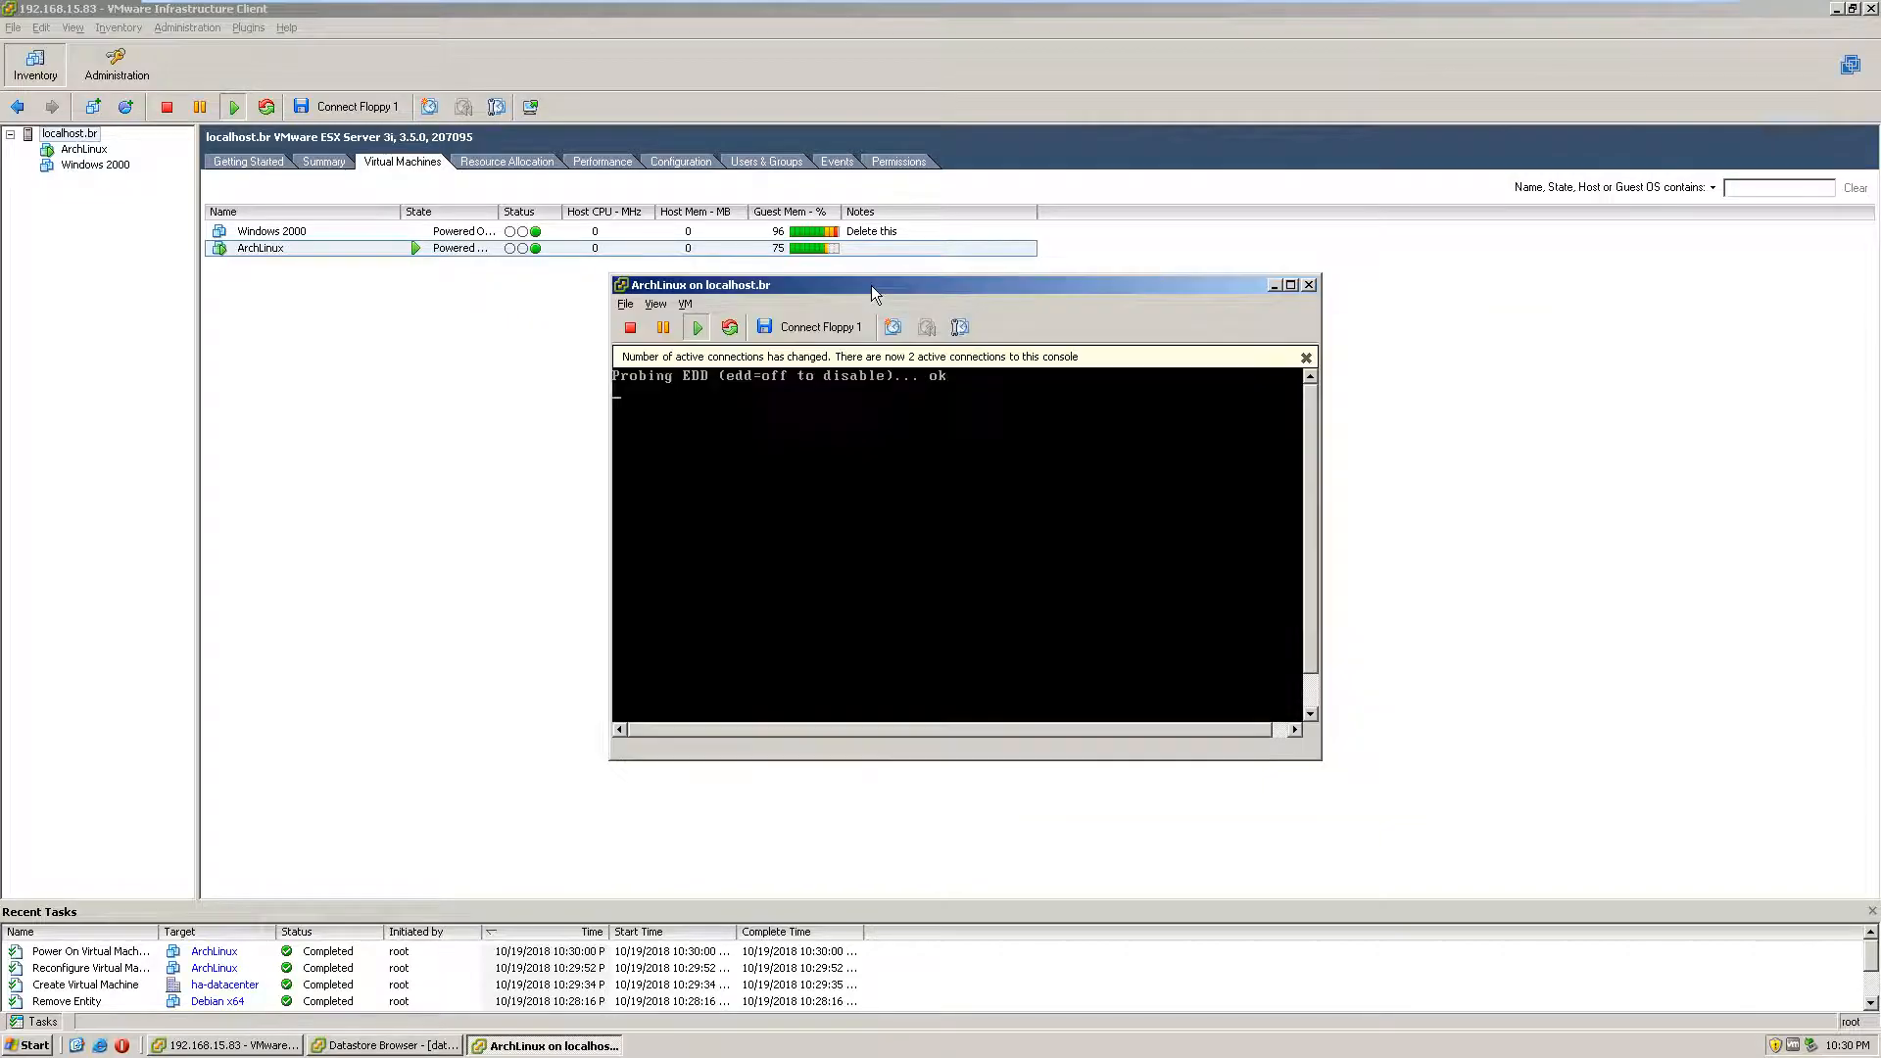
{"action": "left_click", "coordinate": [1306, 357]}
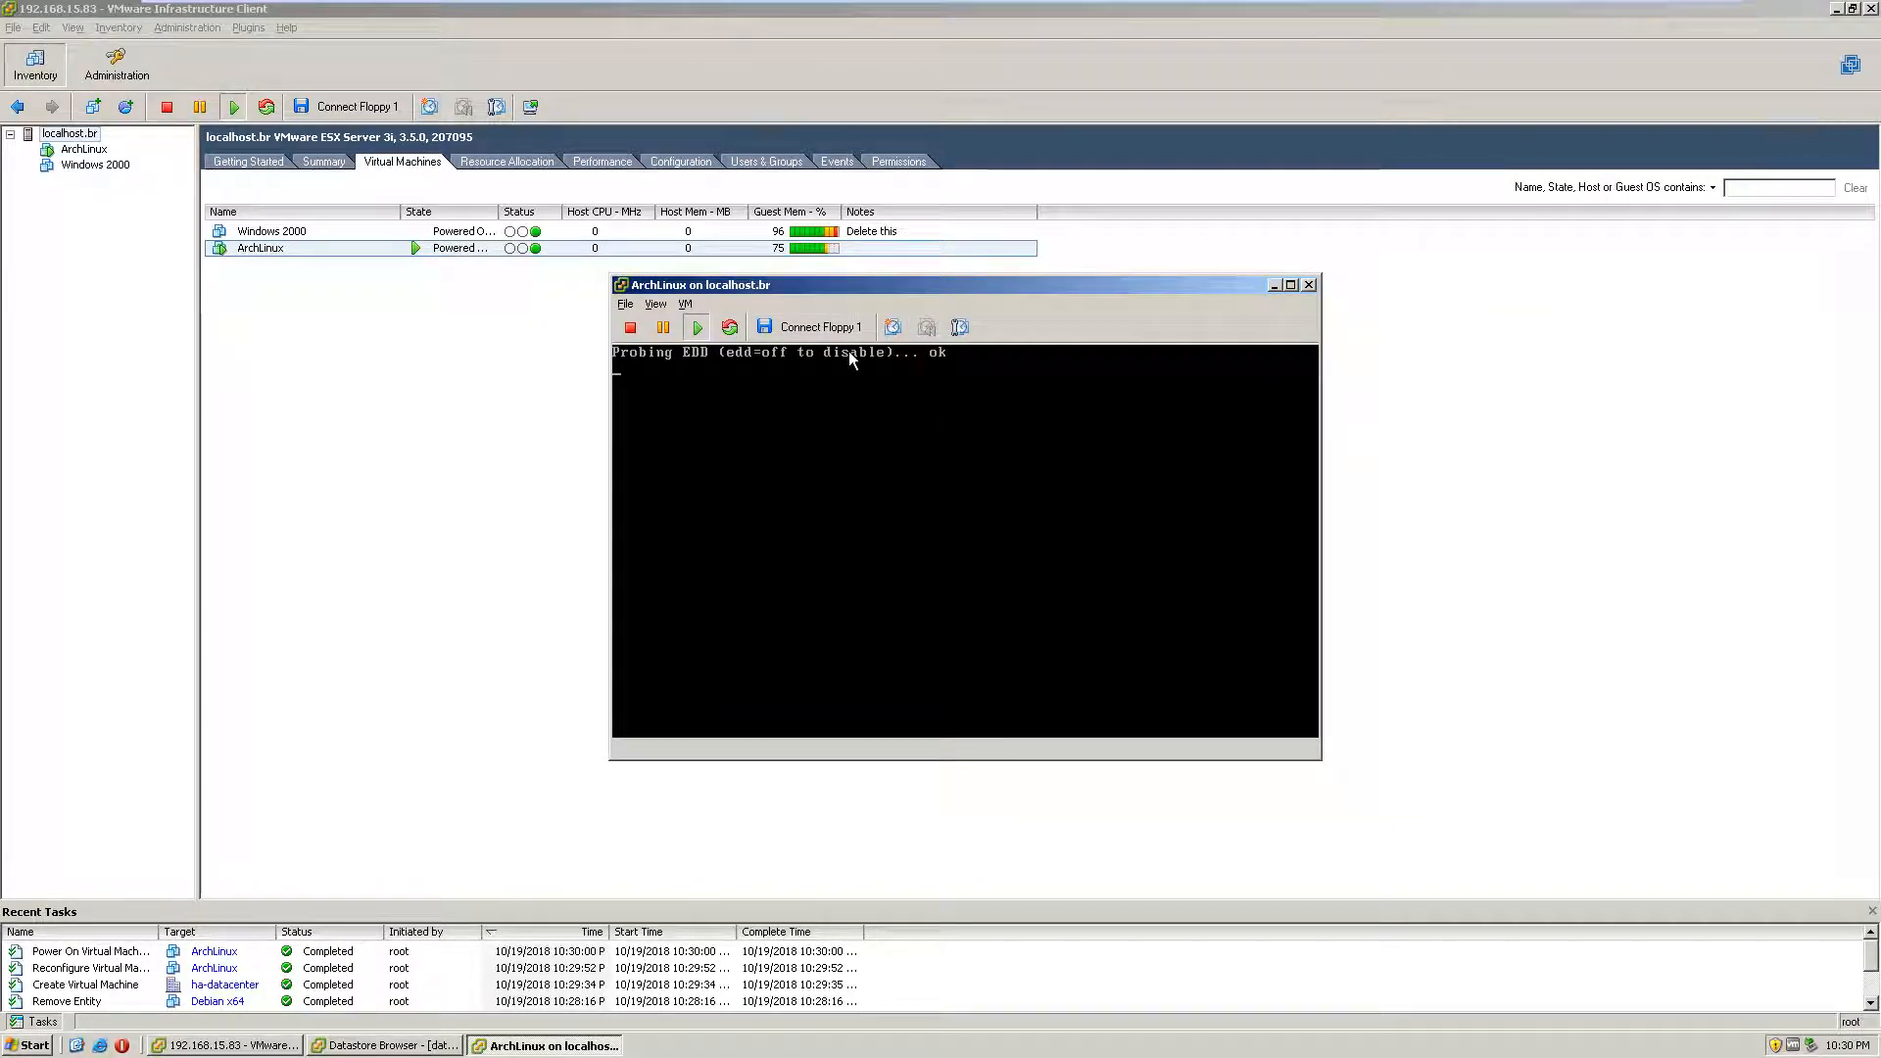
{"action": "left_click_drag", "start_coordinate": [1062, 285], "coordinate": [1140, 329]}
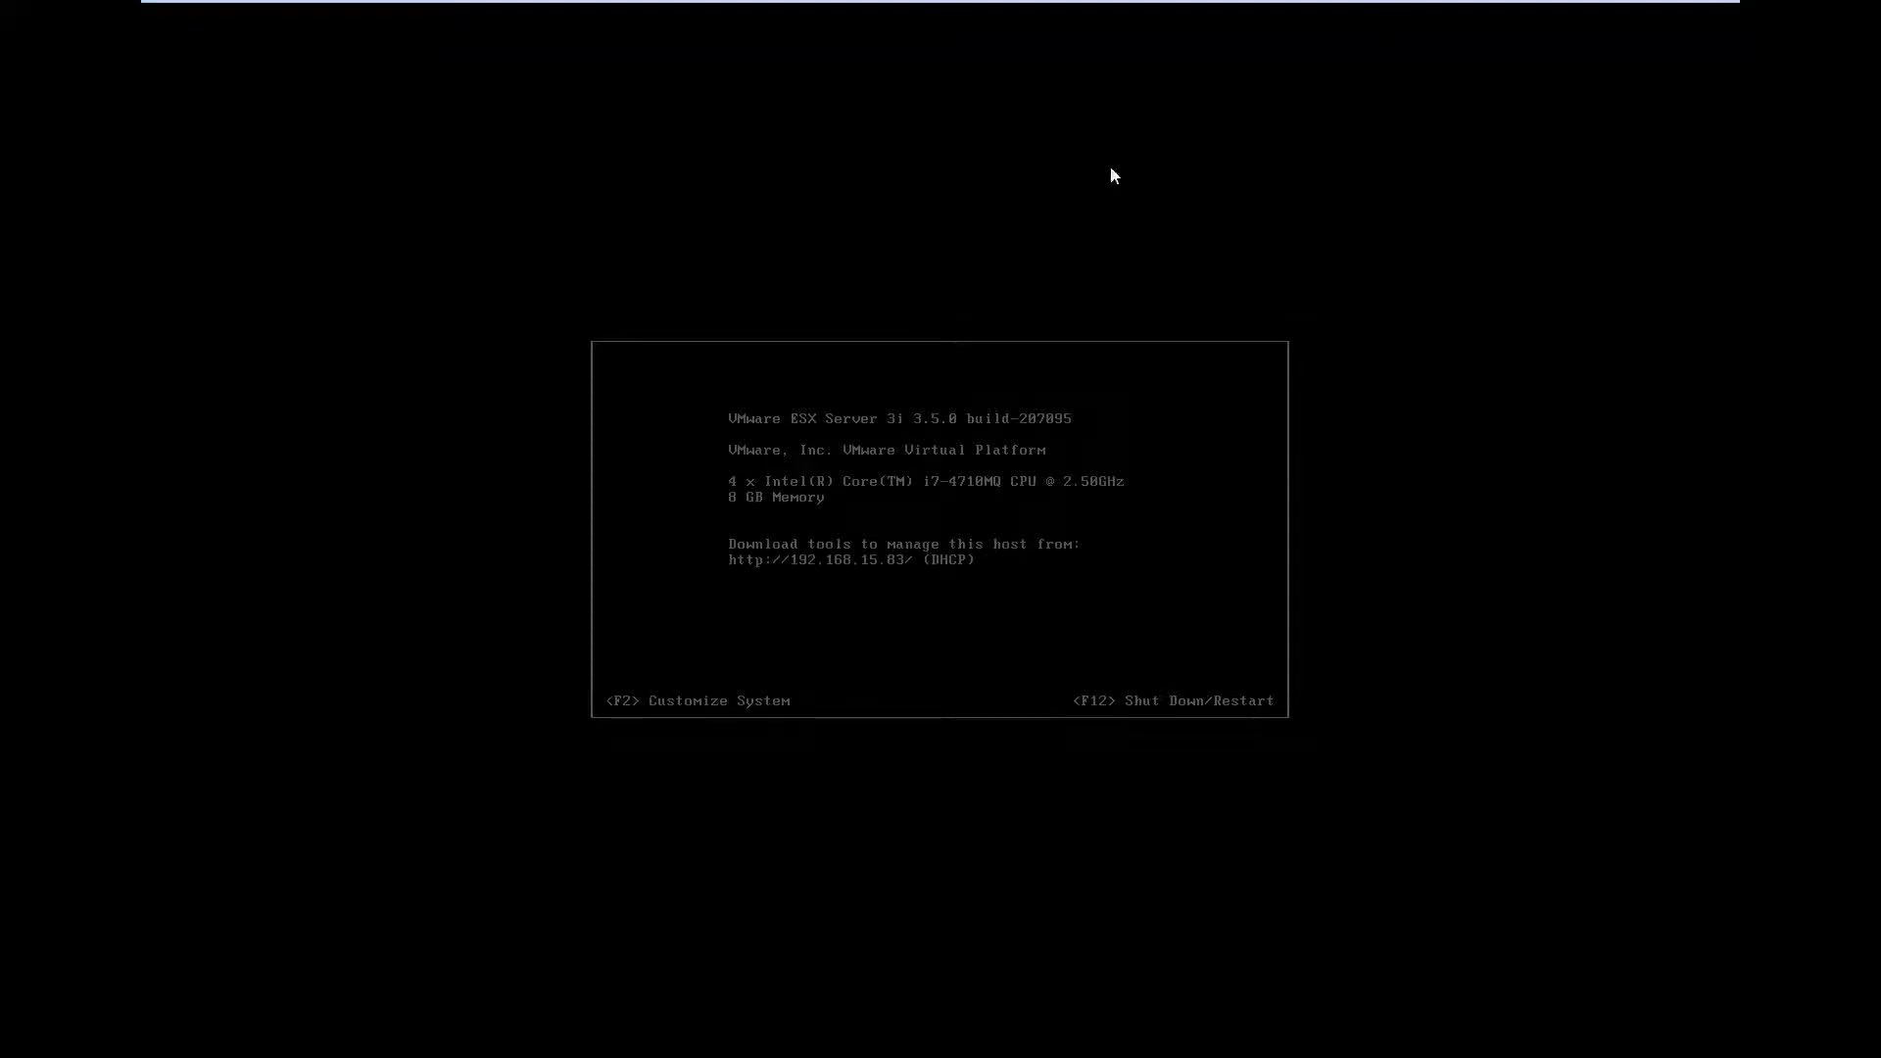
Step: Switch back to the Windows Server 2003 machine and monitor the ArchLinux console's boot output alongside its host resource usage
{"action": "left_click", "coordinate": [1053, 15]}
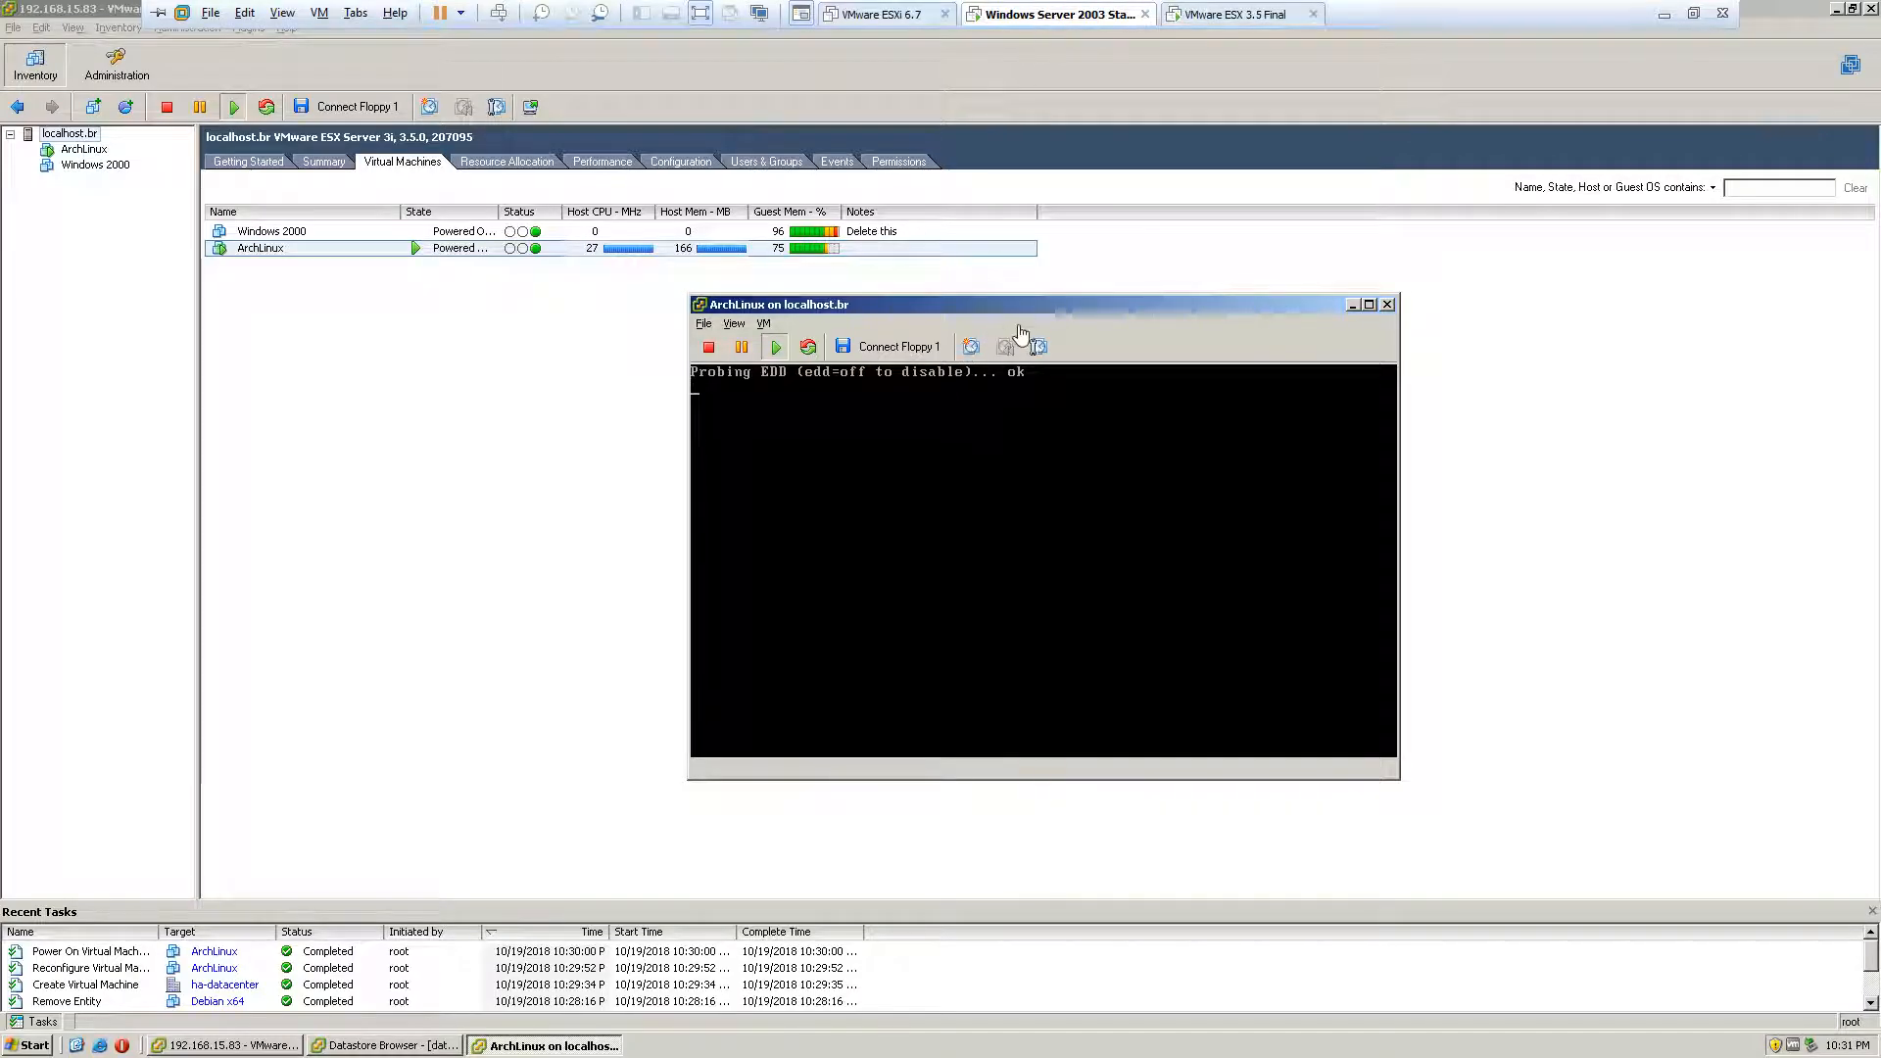
{"action": "left_click_drag", "start_coordinate": [1148, 309], "coordinate": [1254, 414]}
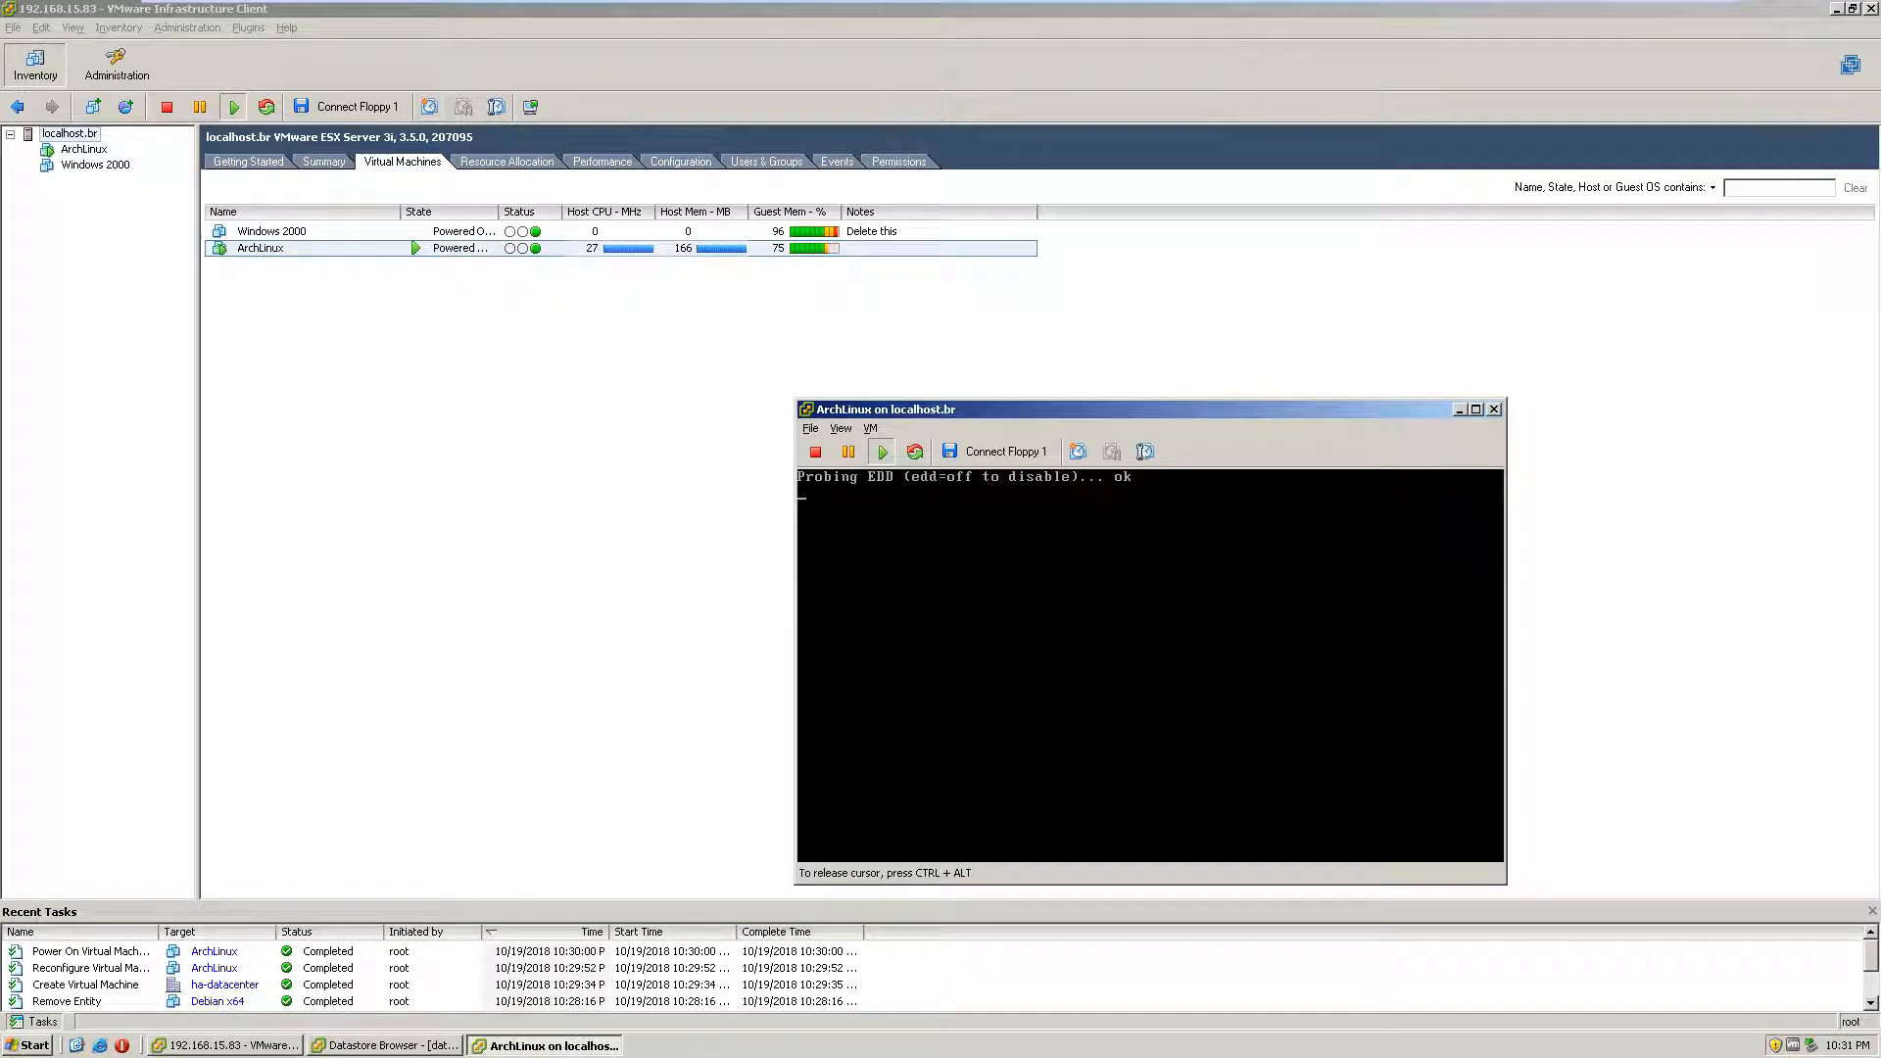
{"action": "key", "text": "ctrl+alt"}
{"action": "left_click_drag", "start_coordinate": [1111, 411], "coordinate": [1131, 265]}
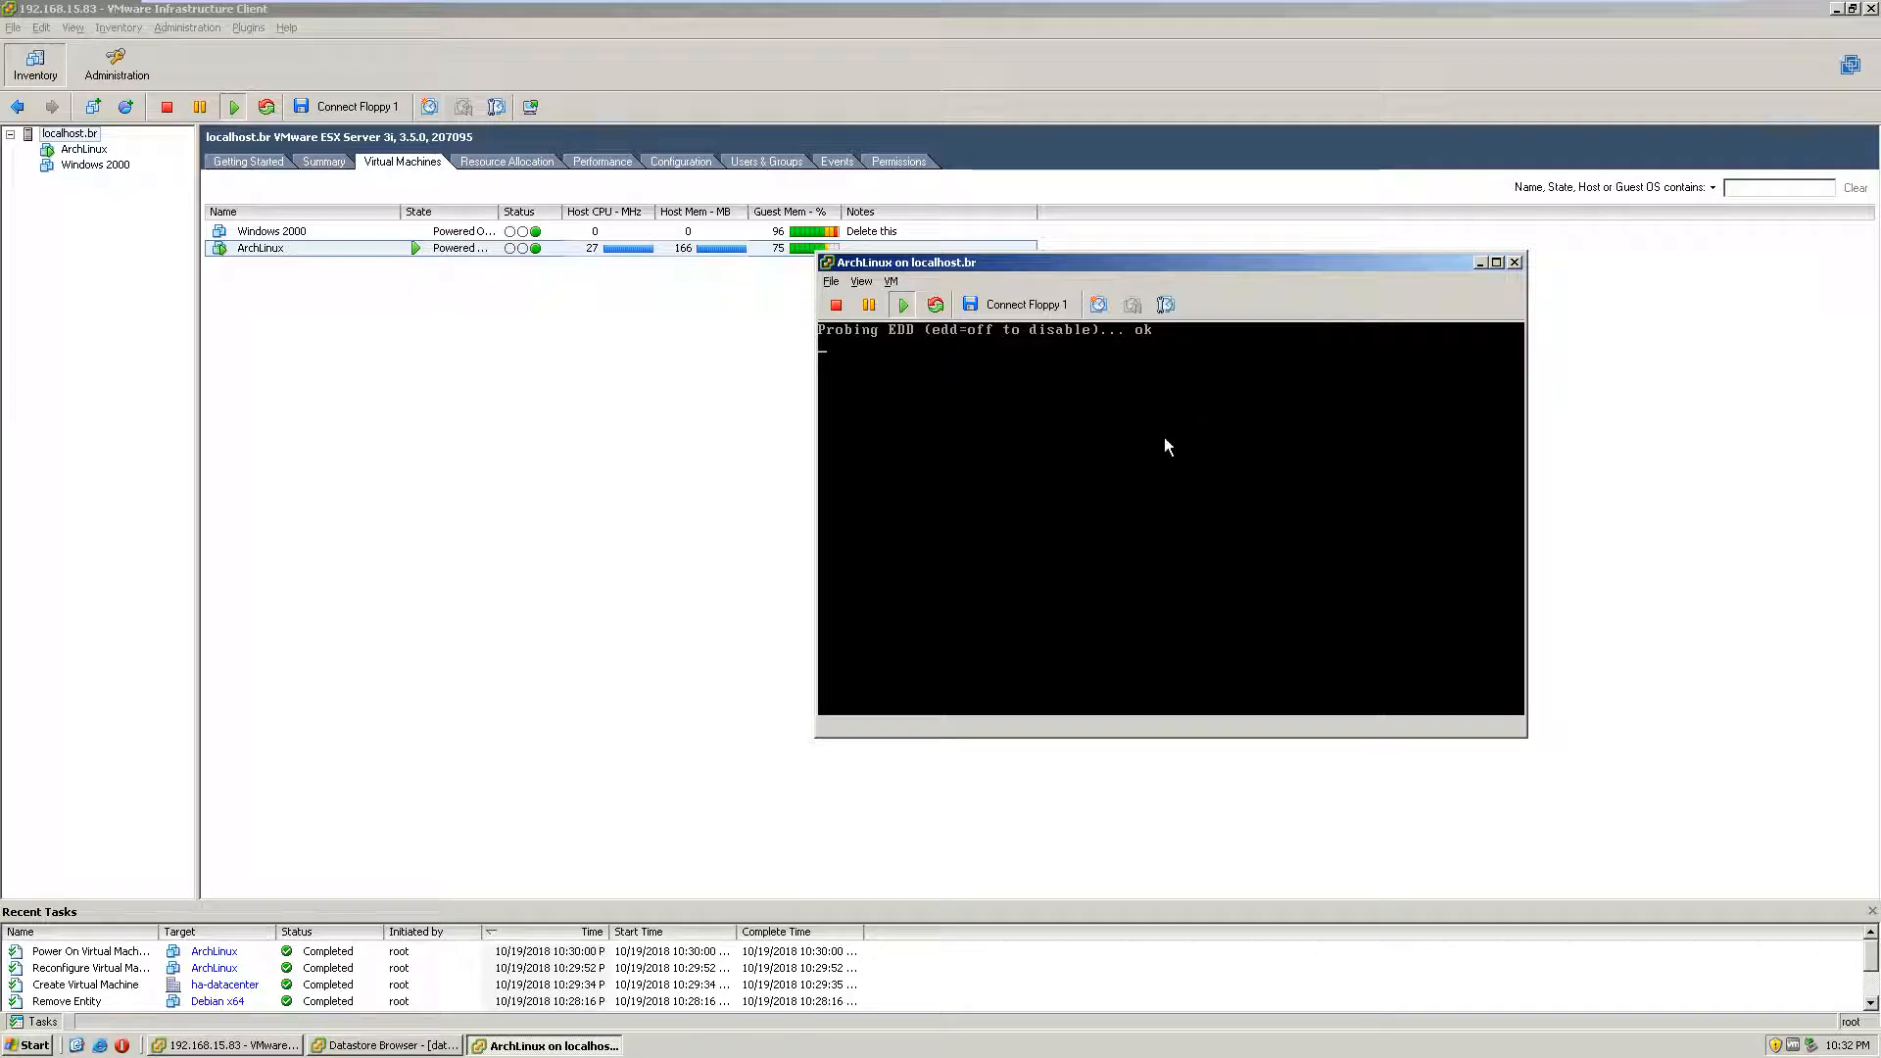
{"action": "left_click", "coordinate": [1026, 425]}
{"action": "key", "text": "ctrl+alt"}
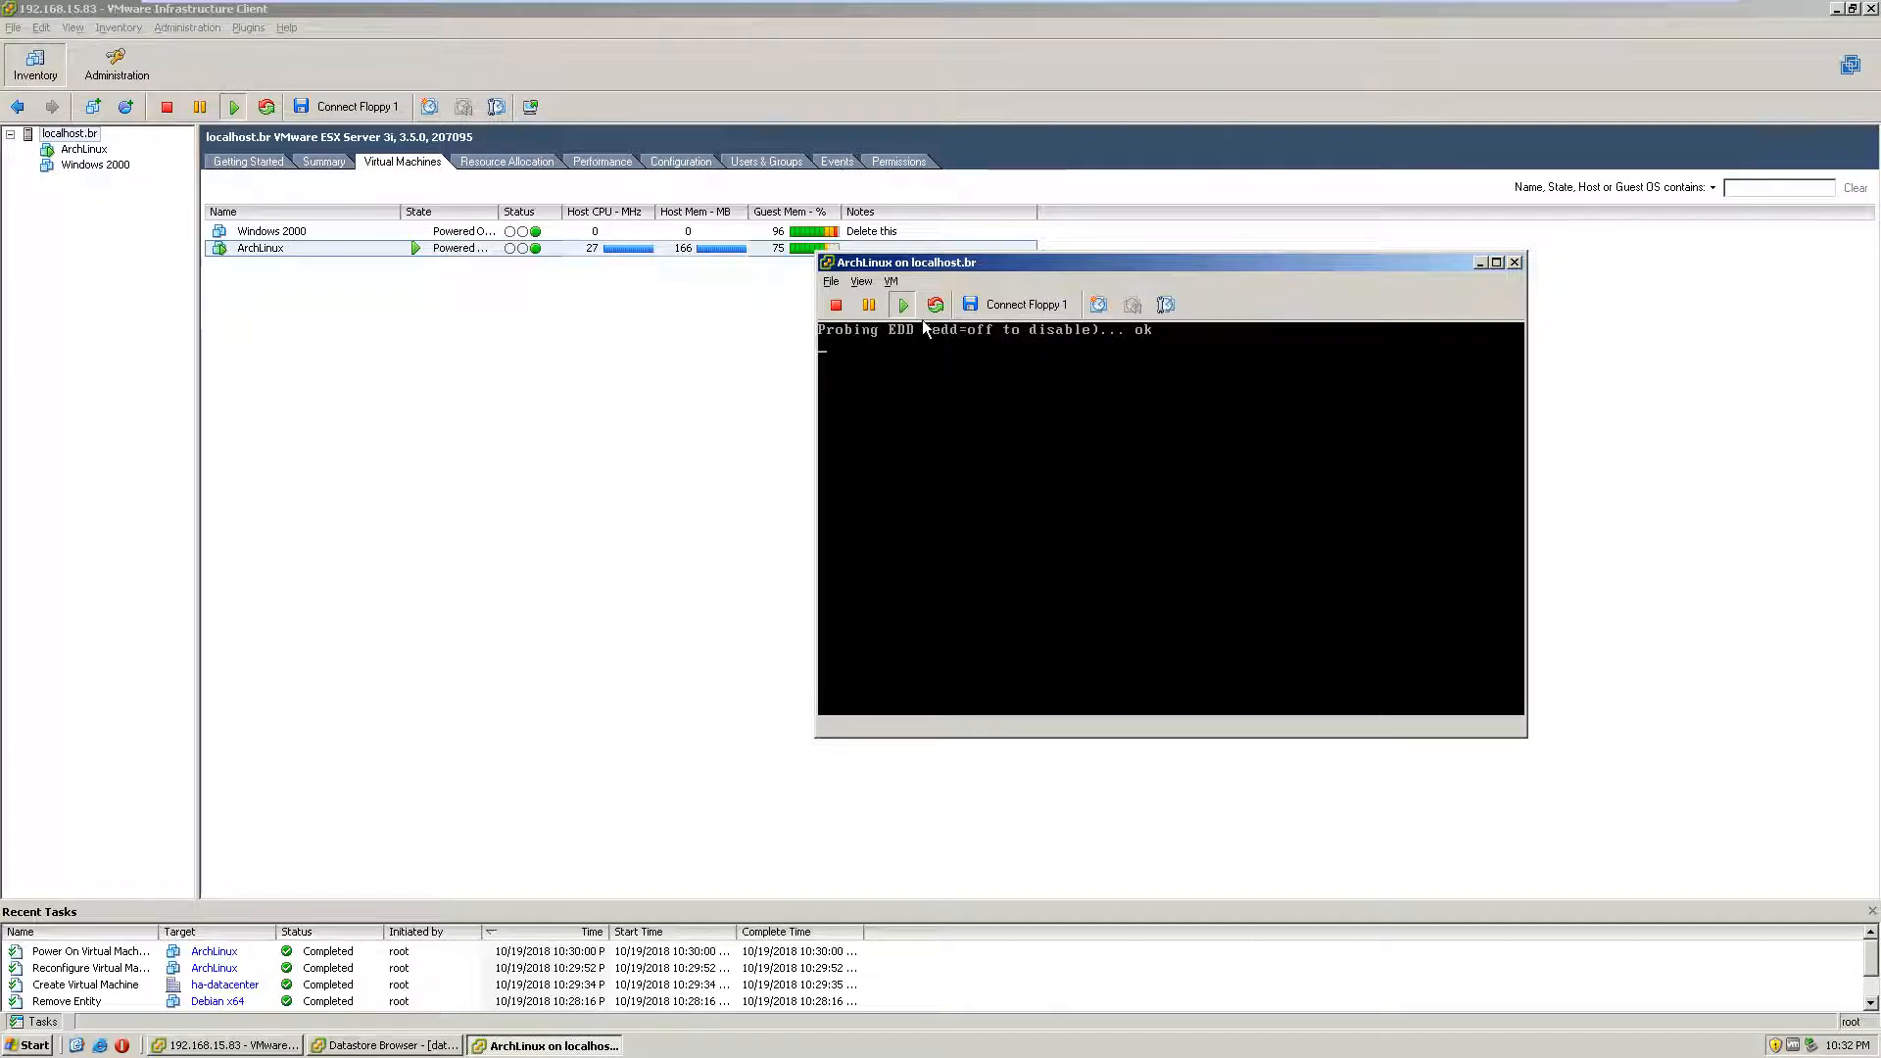
{"action": "left_click_drag", "start_coordinate": [1019, 263], "coordinate": [948, 338]}
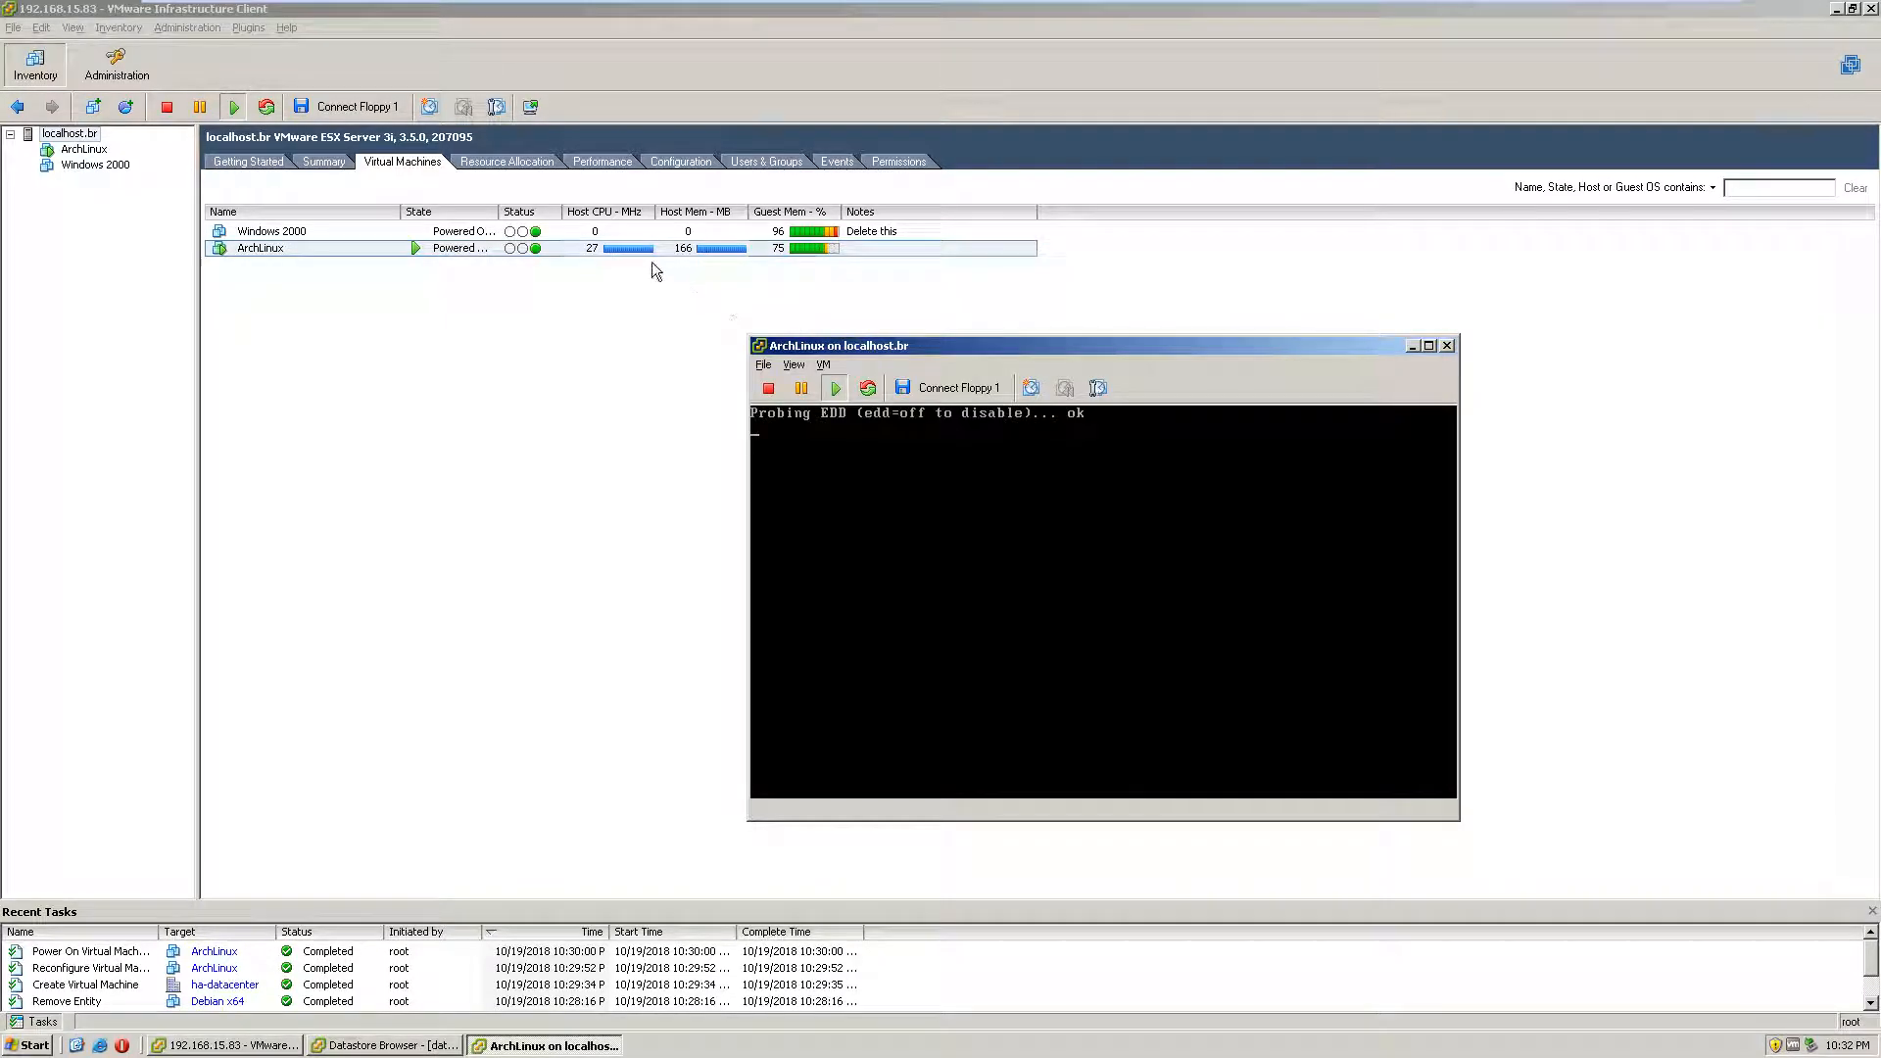
{"action": "left_click", "coordinate": [650, 253]}
{"action": "left_click", "coordinate": [531, 1045]}
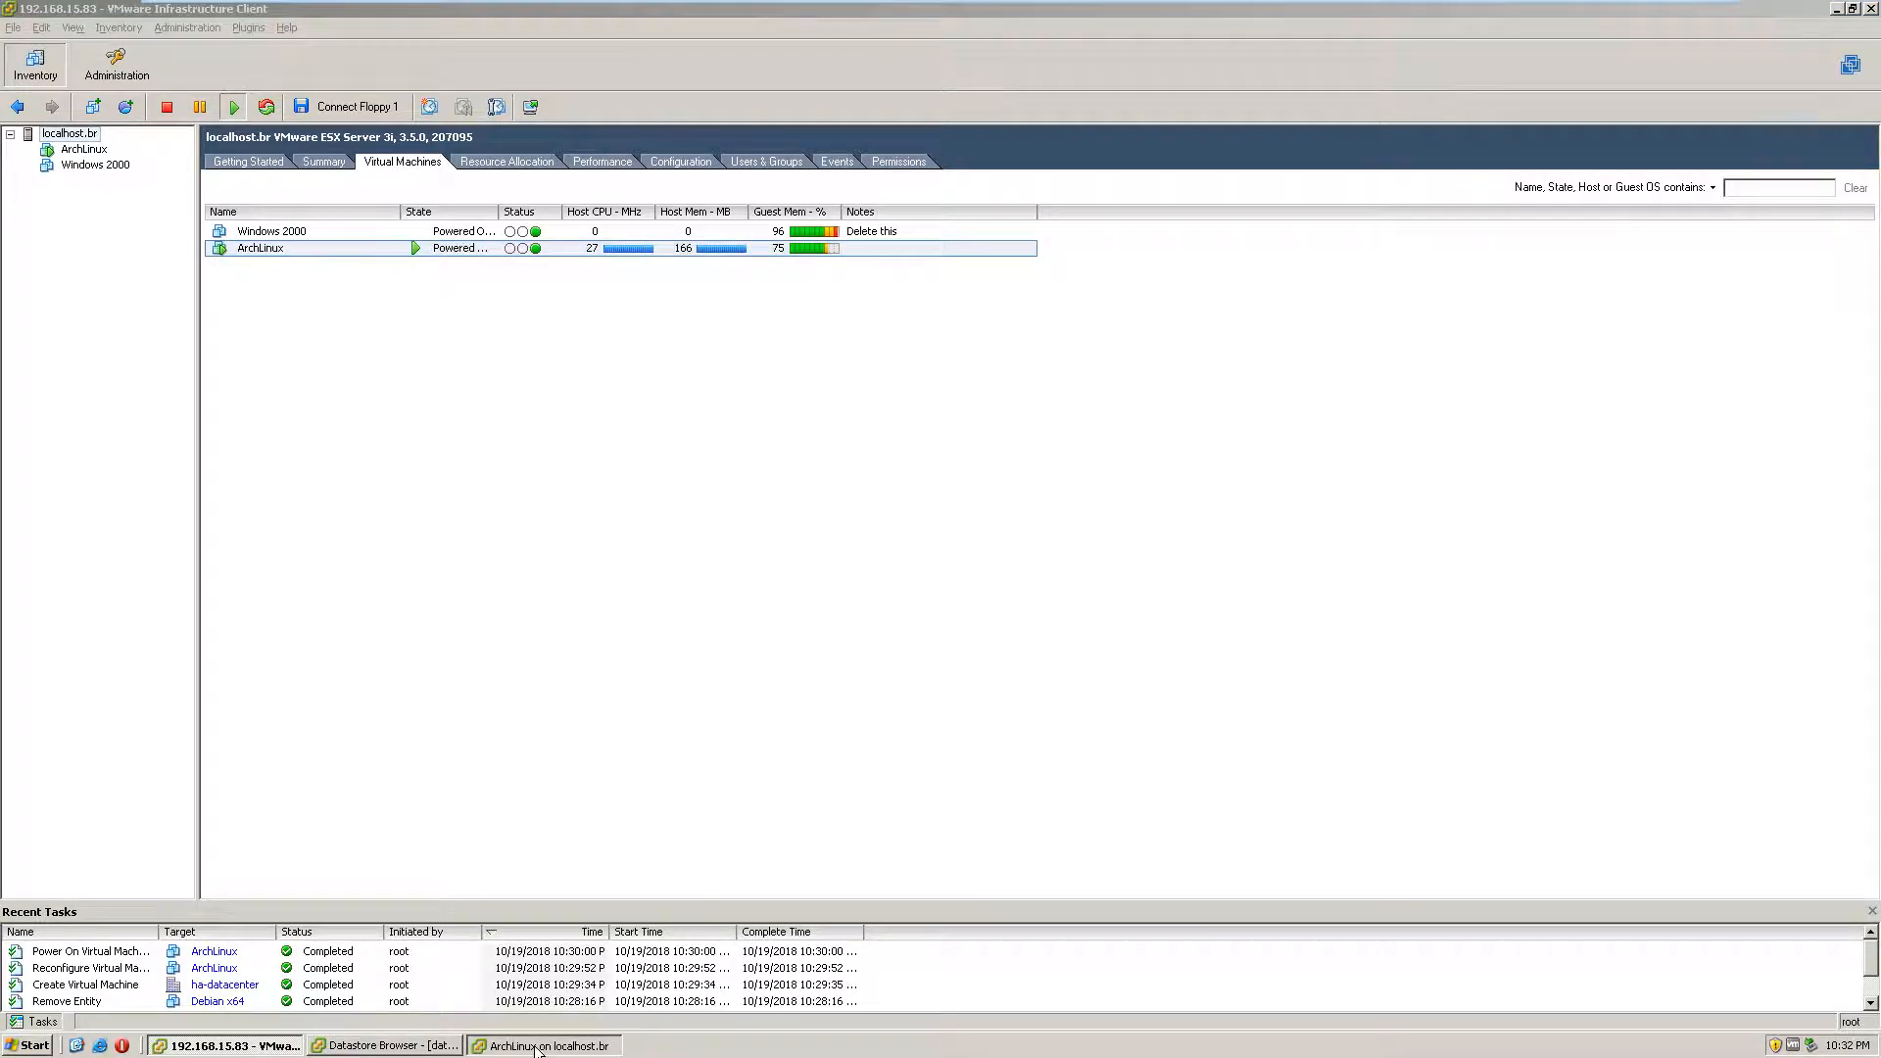
{"action": "left_click_drag", "start_coordinate": [1079, 349], "coordinate": [1207, 378]}
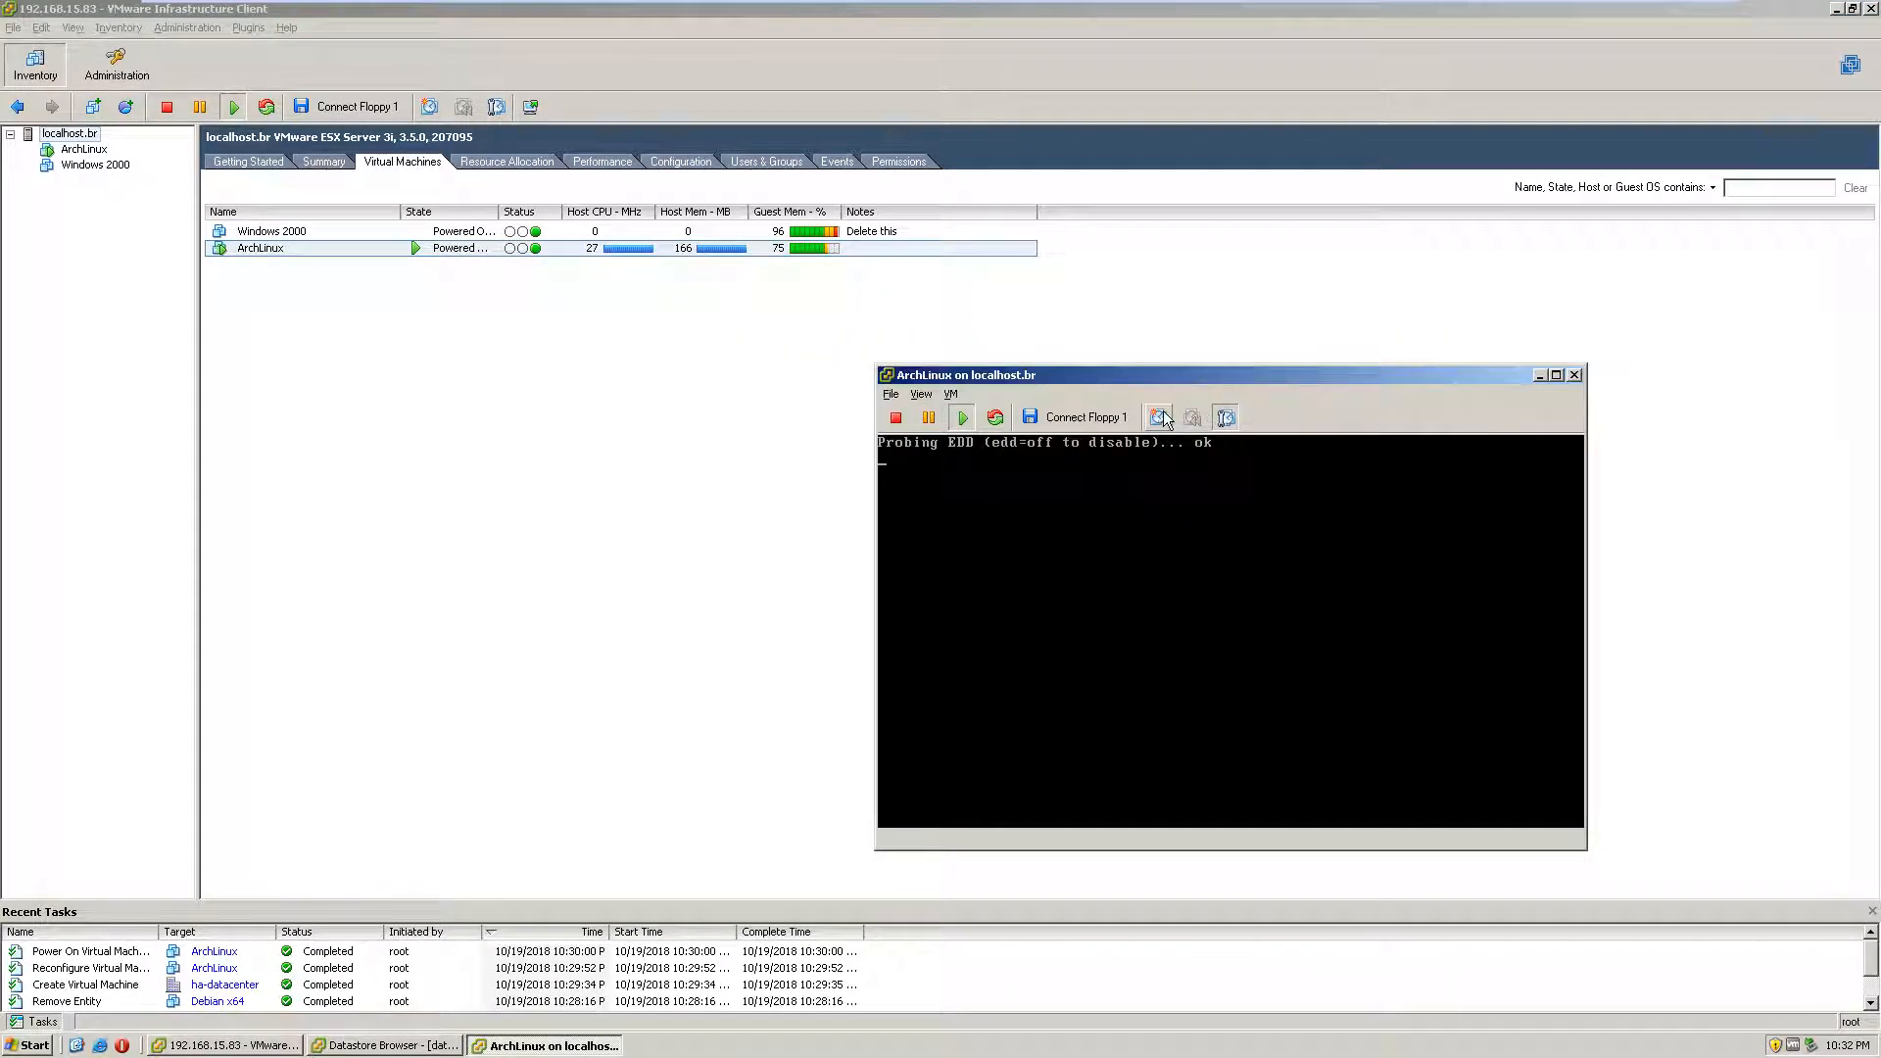
{"action": "left_click_drag", "start_coordinate": [1224, 376], "coordinate": [1222, 333]}
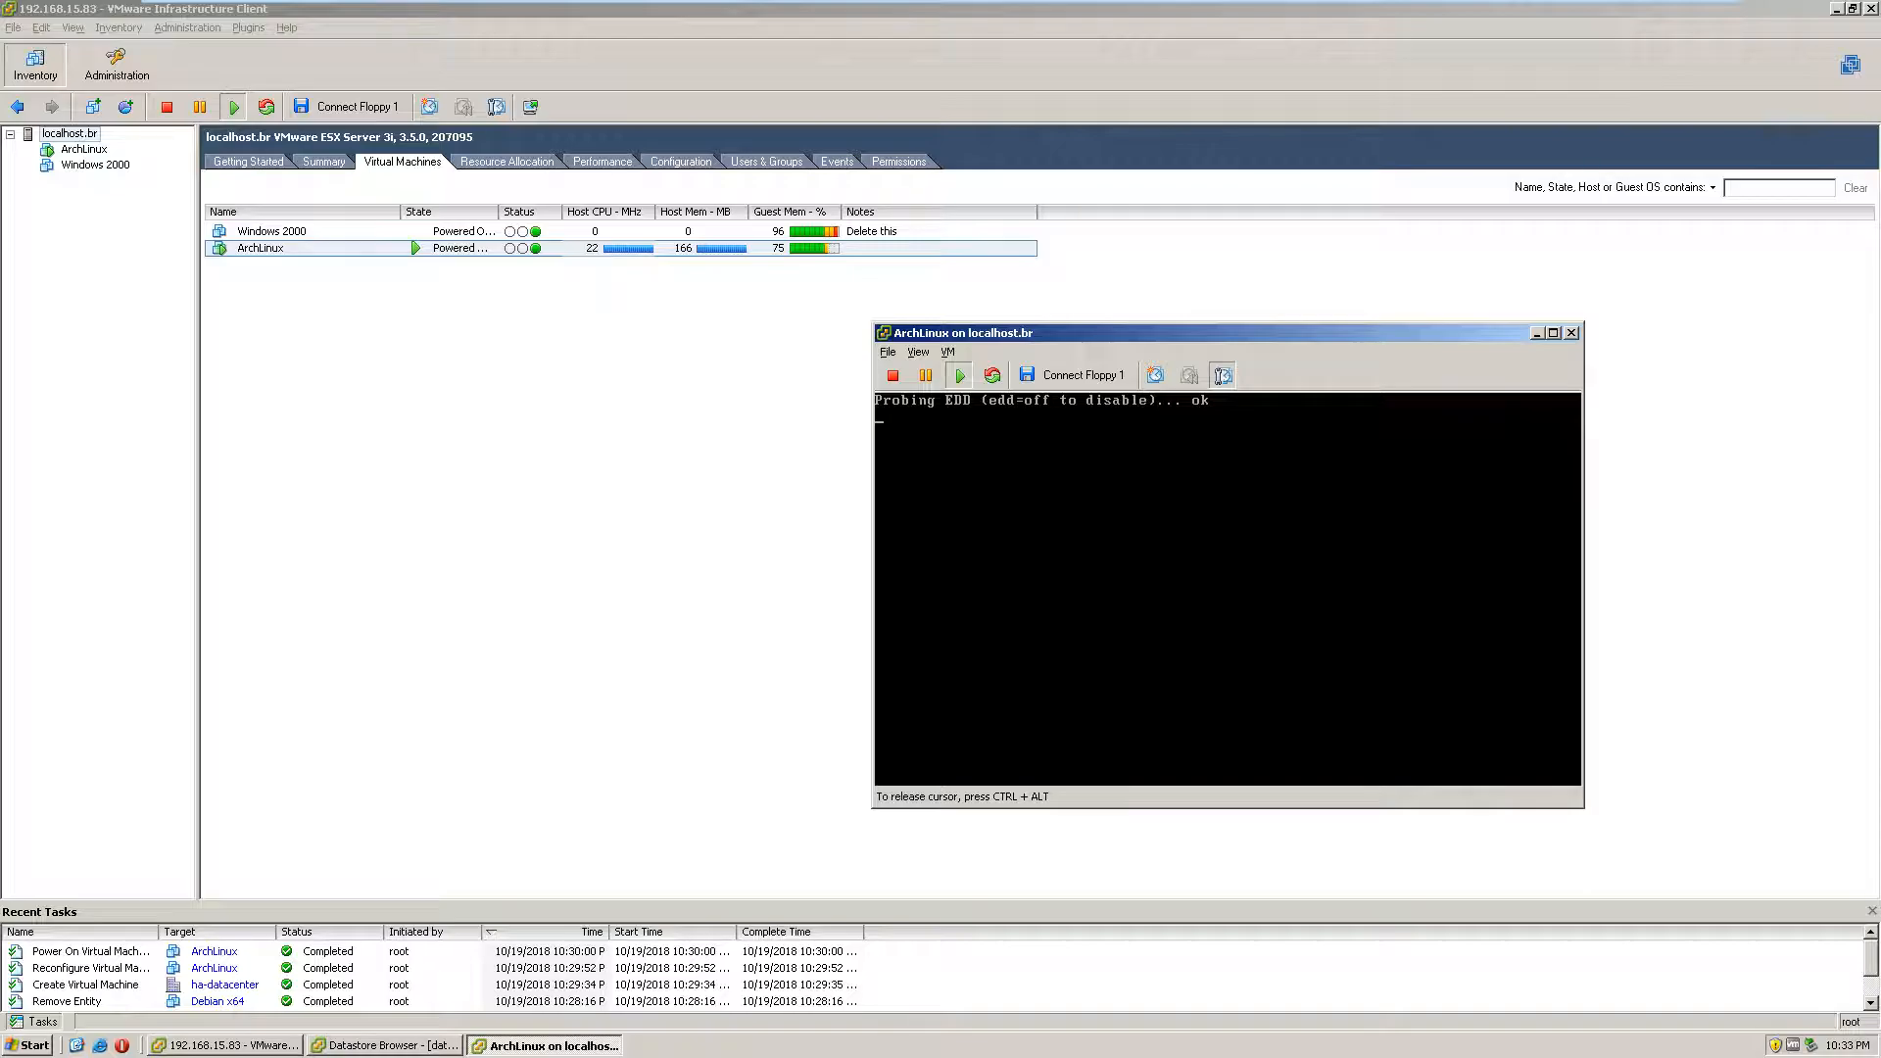
{"action": "key", "text": "ctrl+alt"}
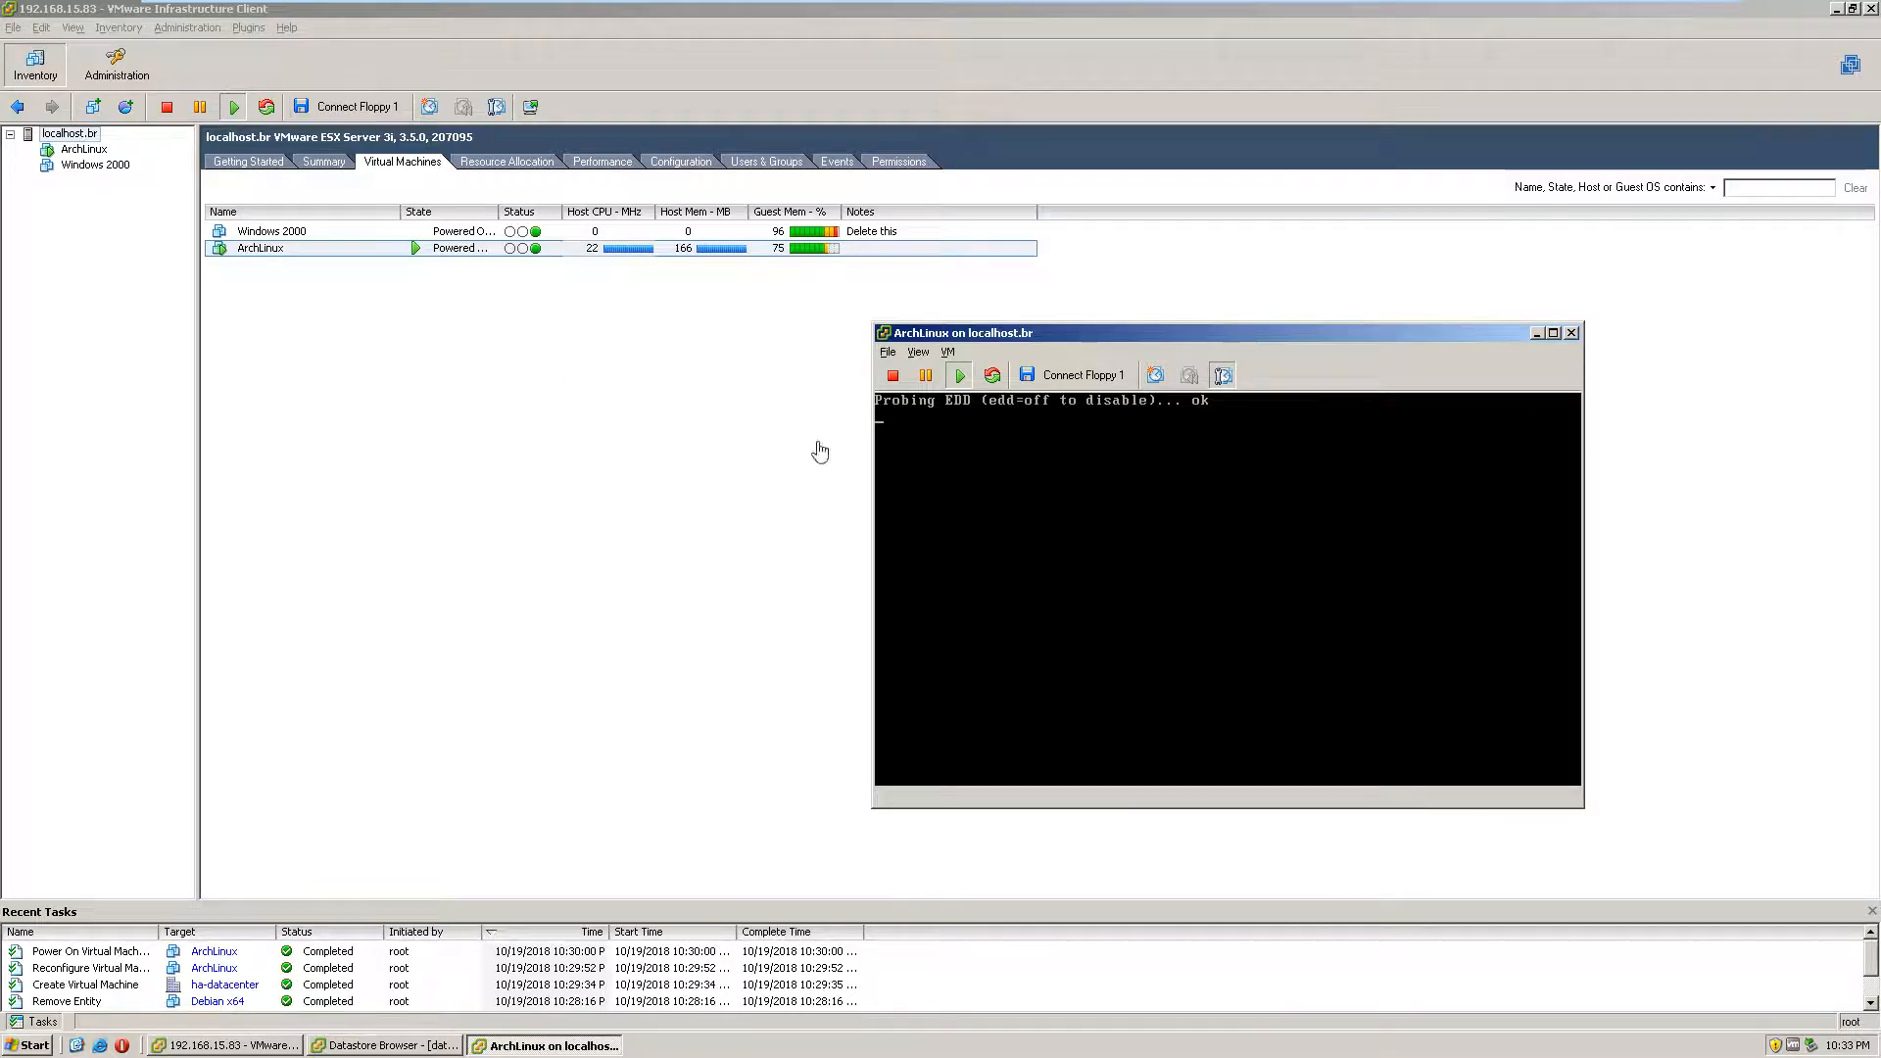
Step: Reset the ArchLinux virtual machine from its console window, dismissing the power-off confirmation
{"action": "left_click", "coordinate": [892, 375]}
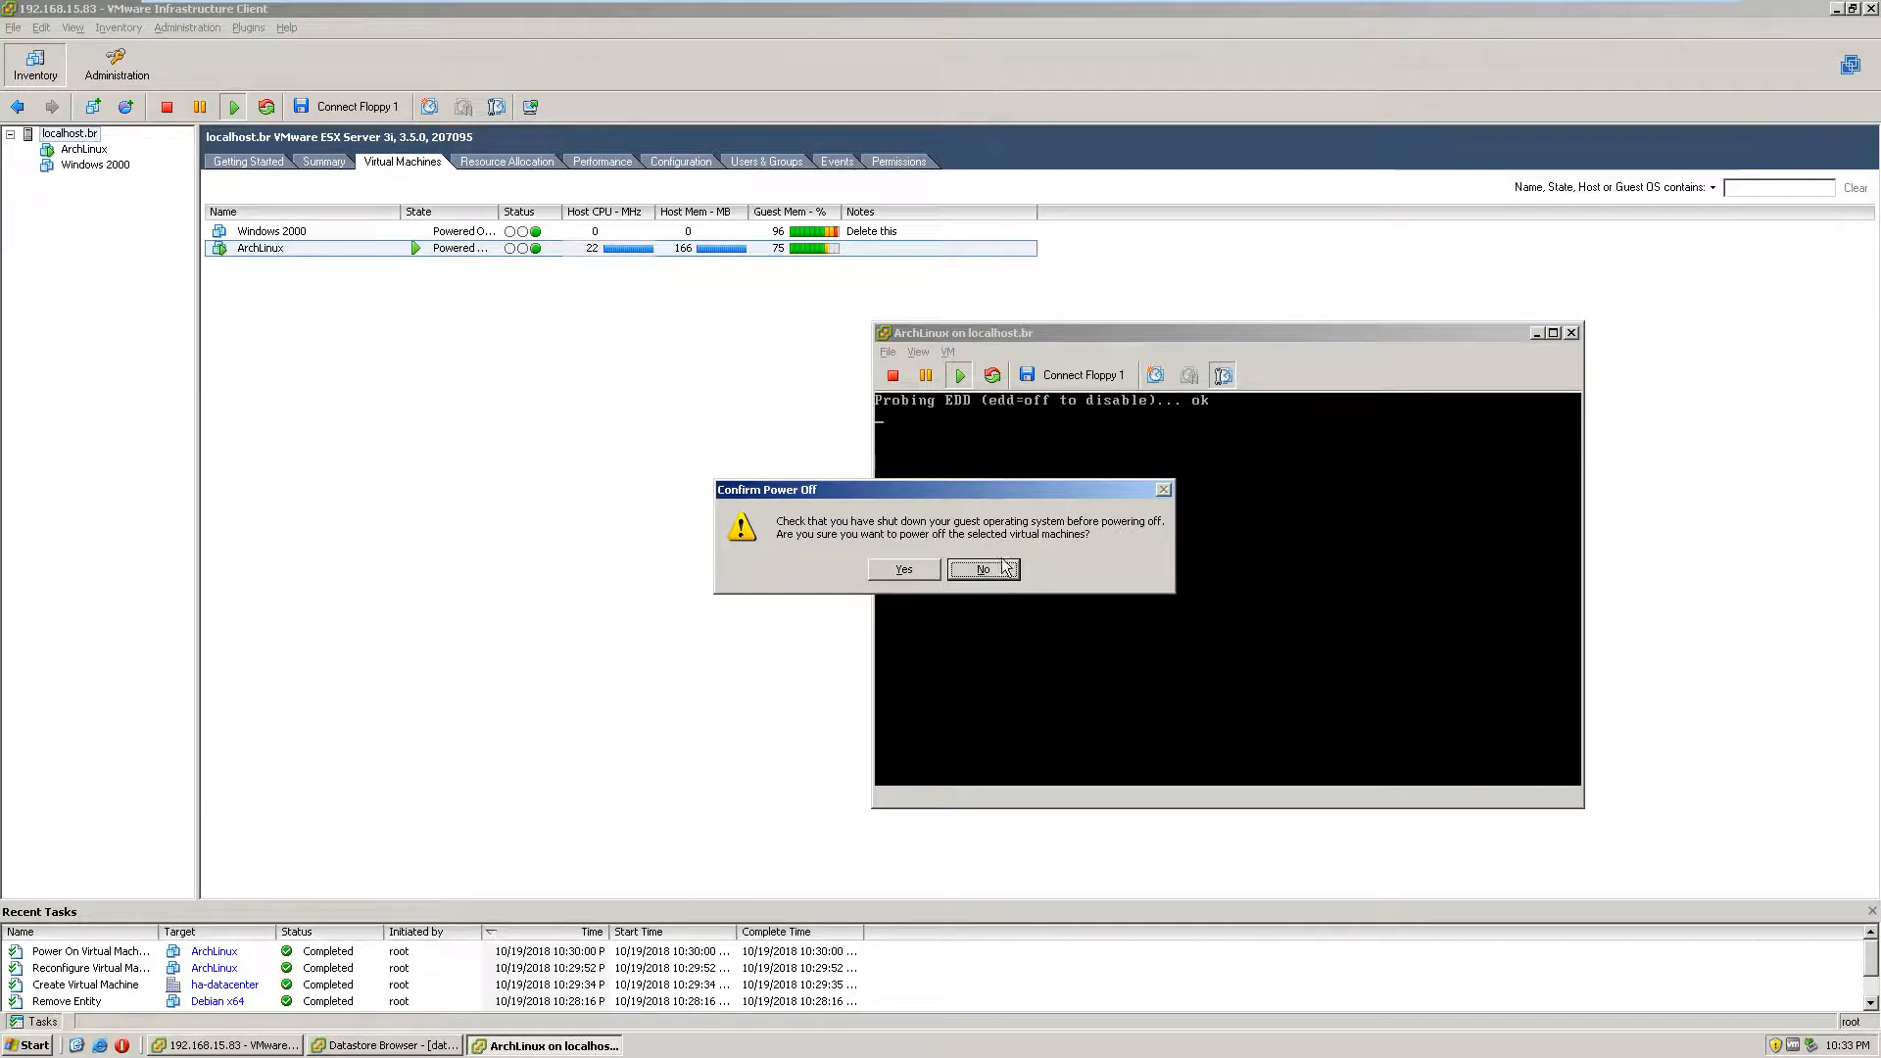
{"action": "left_click", "coordinate": [1163, 489]}
{"action": "left_click", "coordinate": [992, 376]}
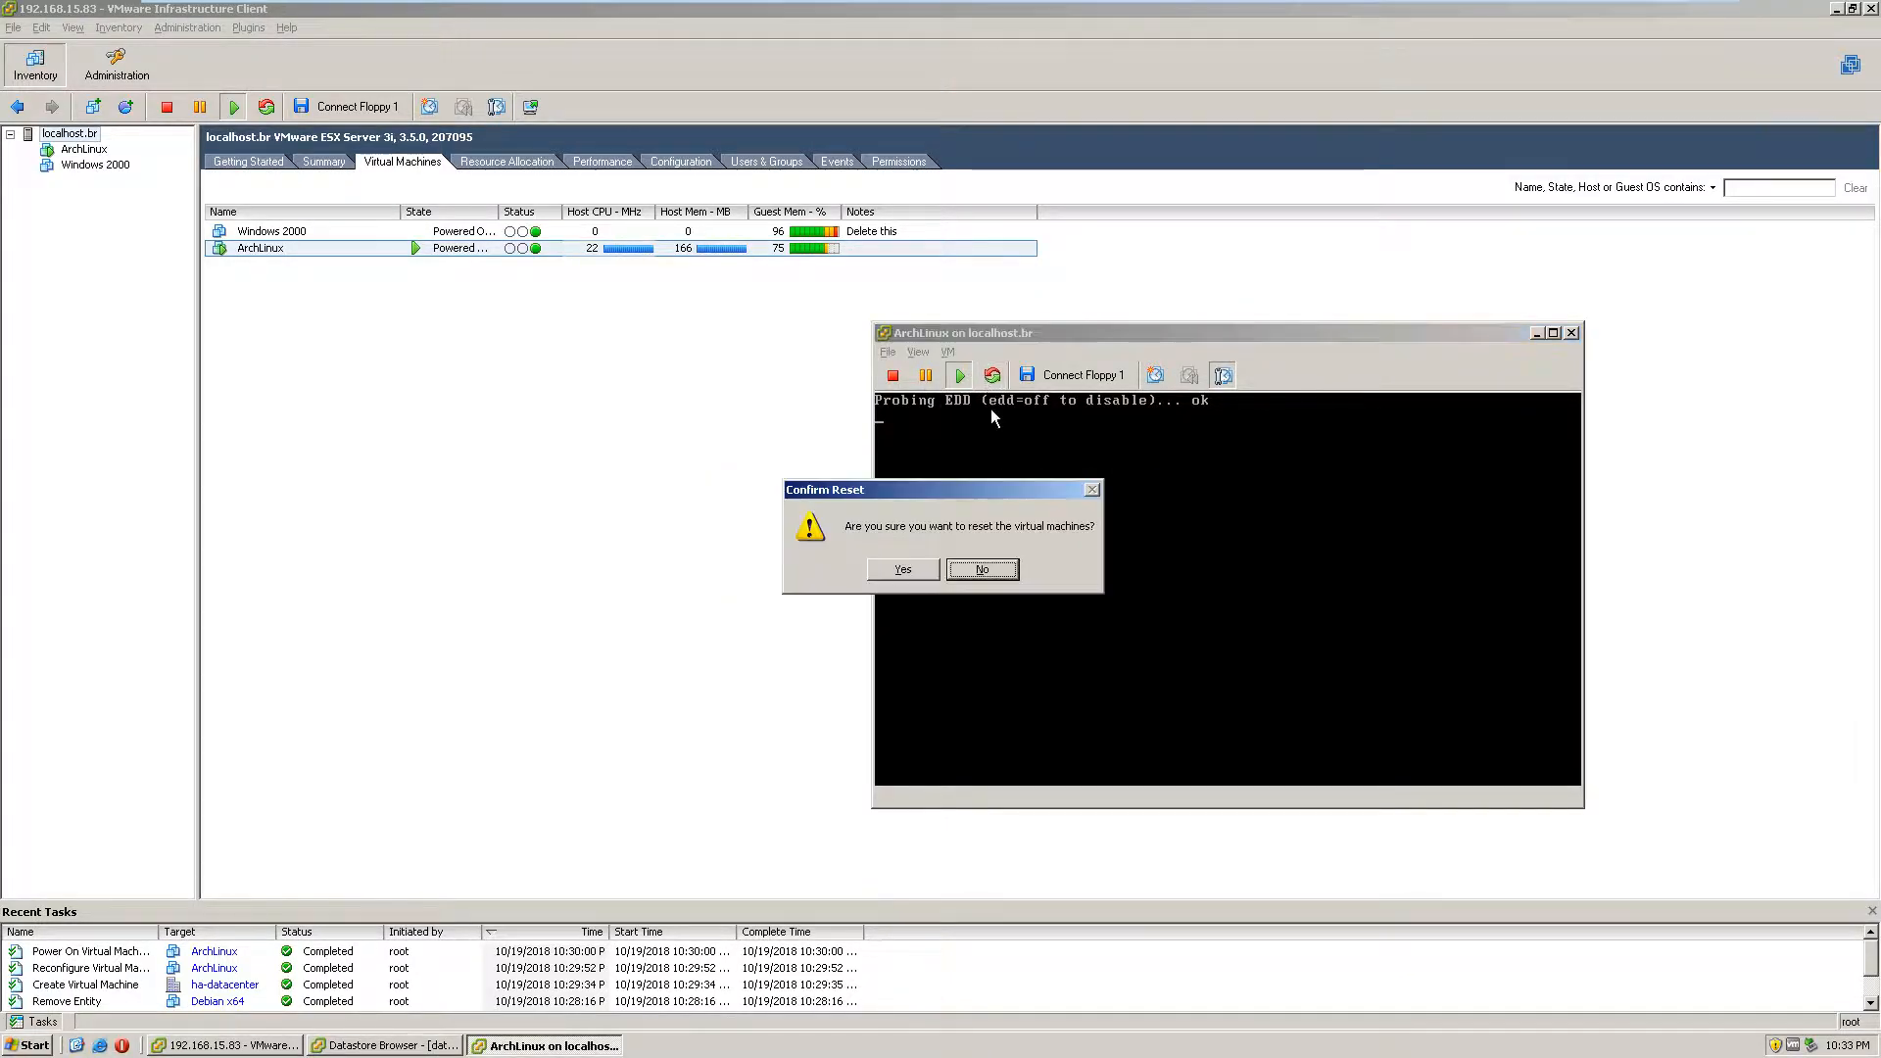
{"action": "key", "text": "y"}
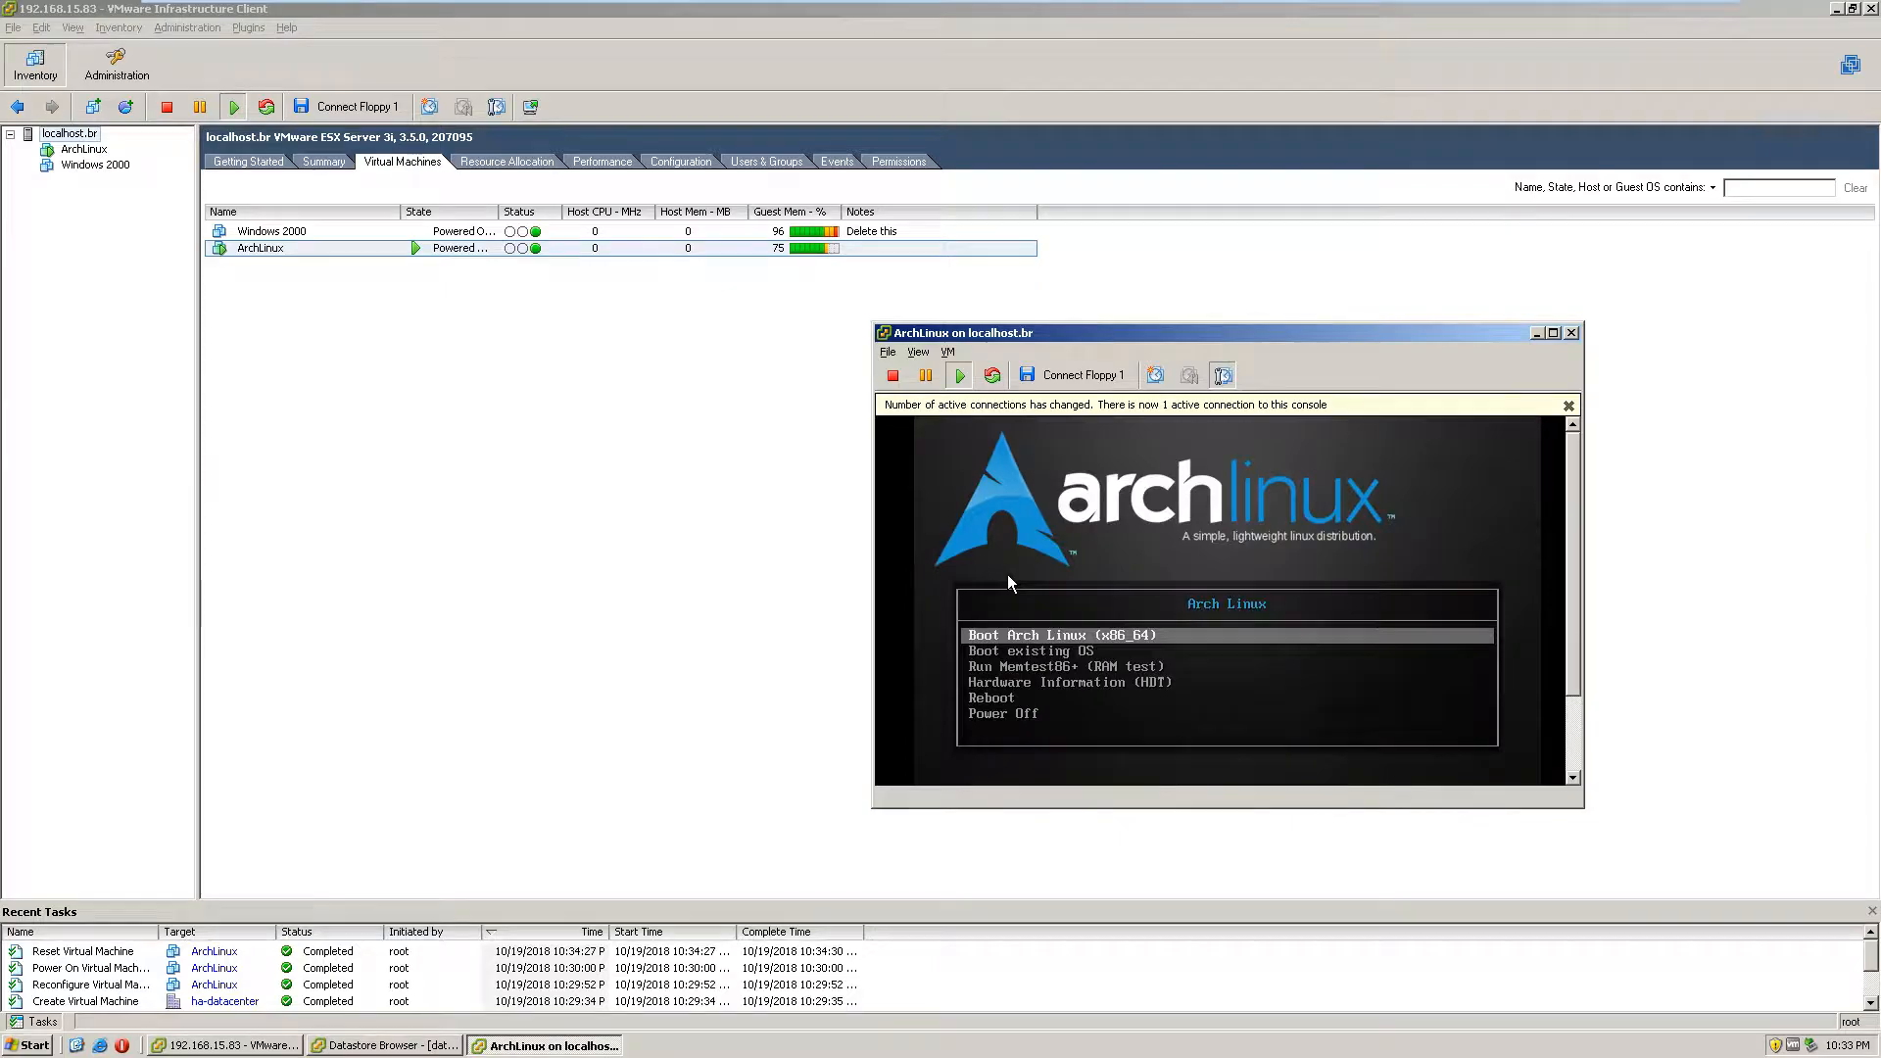
Step: Start the Hardware Information (HDT) entry from the Arch Linux boot menu, then release the cursor from the console
{"action": "left_click", "coordinate": [1032, 569]}
{"action": "key", "text": "Down"}
{"action": "key", "text": "Down"}
{"action": "key", "text": "Down"}
{"action": "key", "text": "Return"}
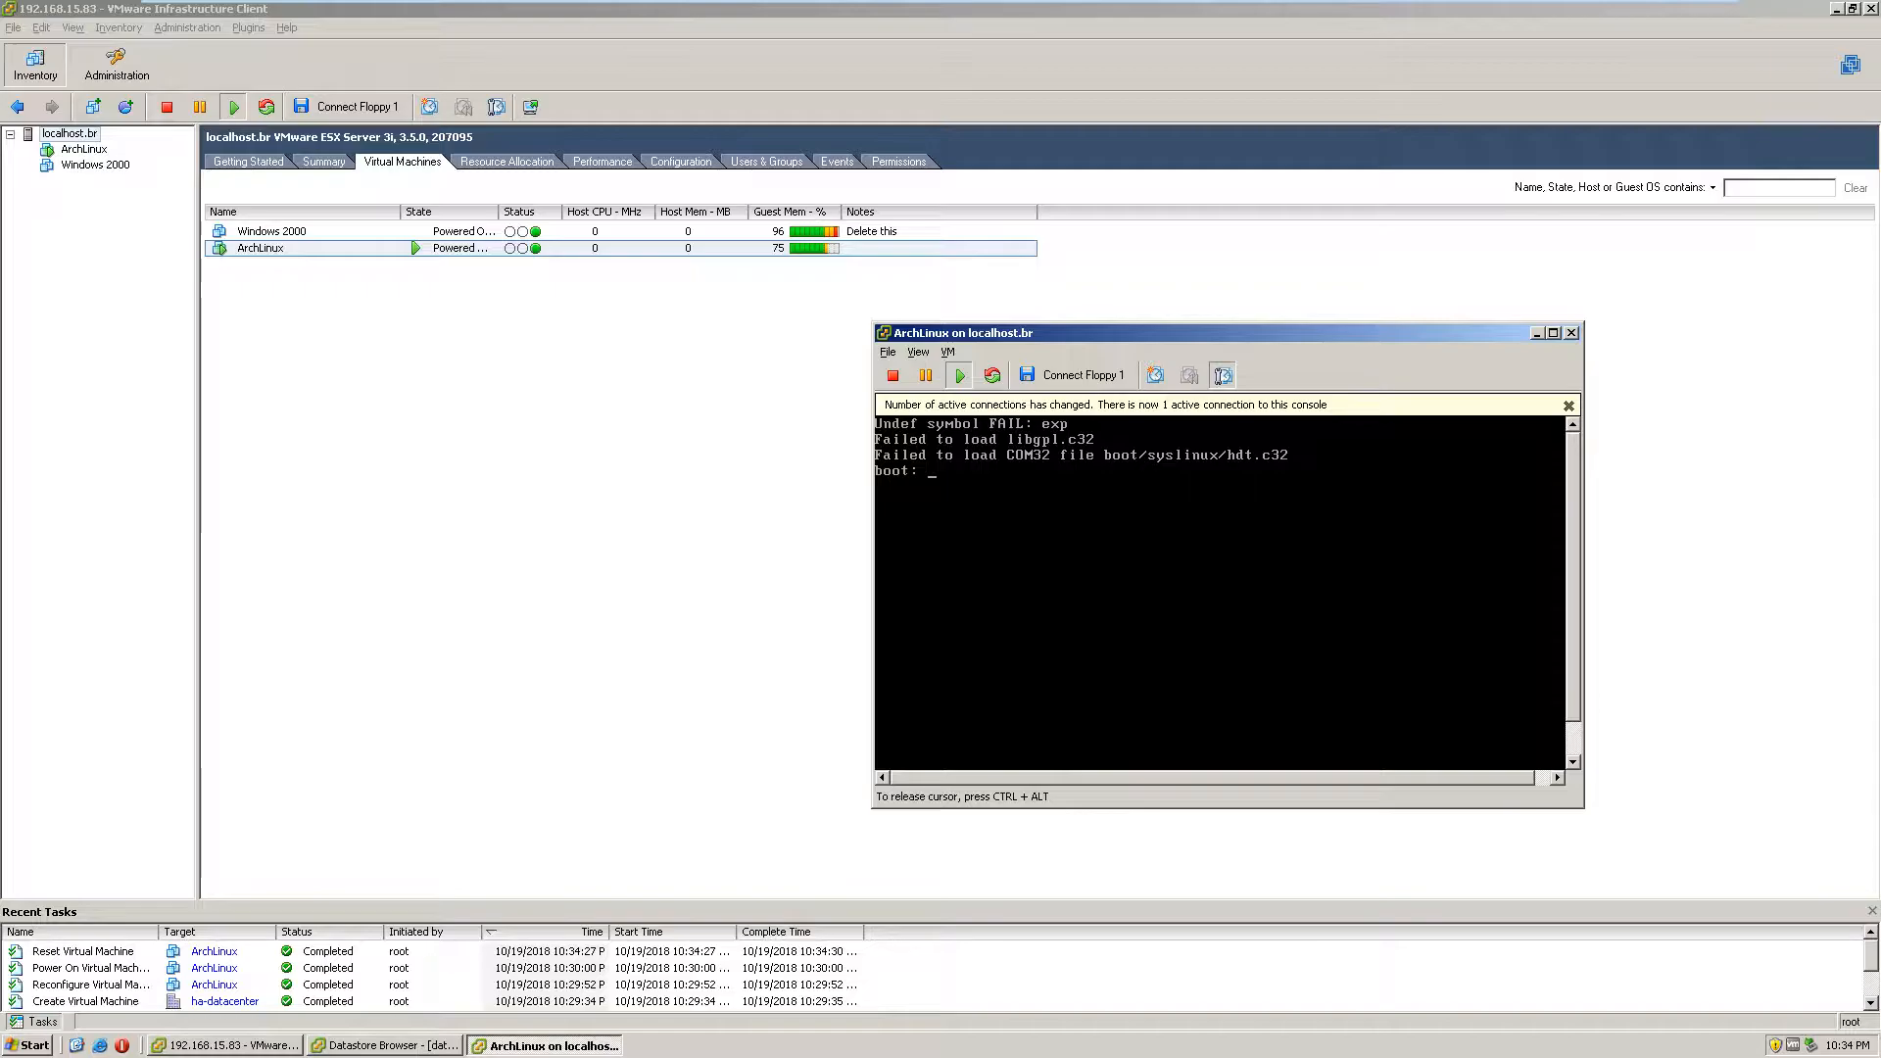
{"action": "key", "text": "ctrl+alt"}
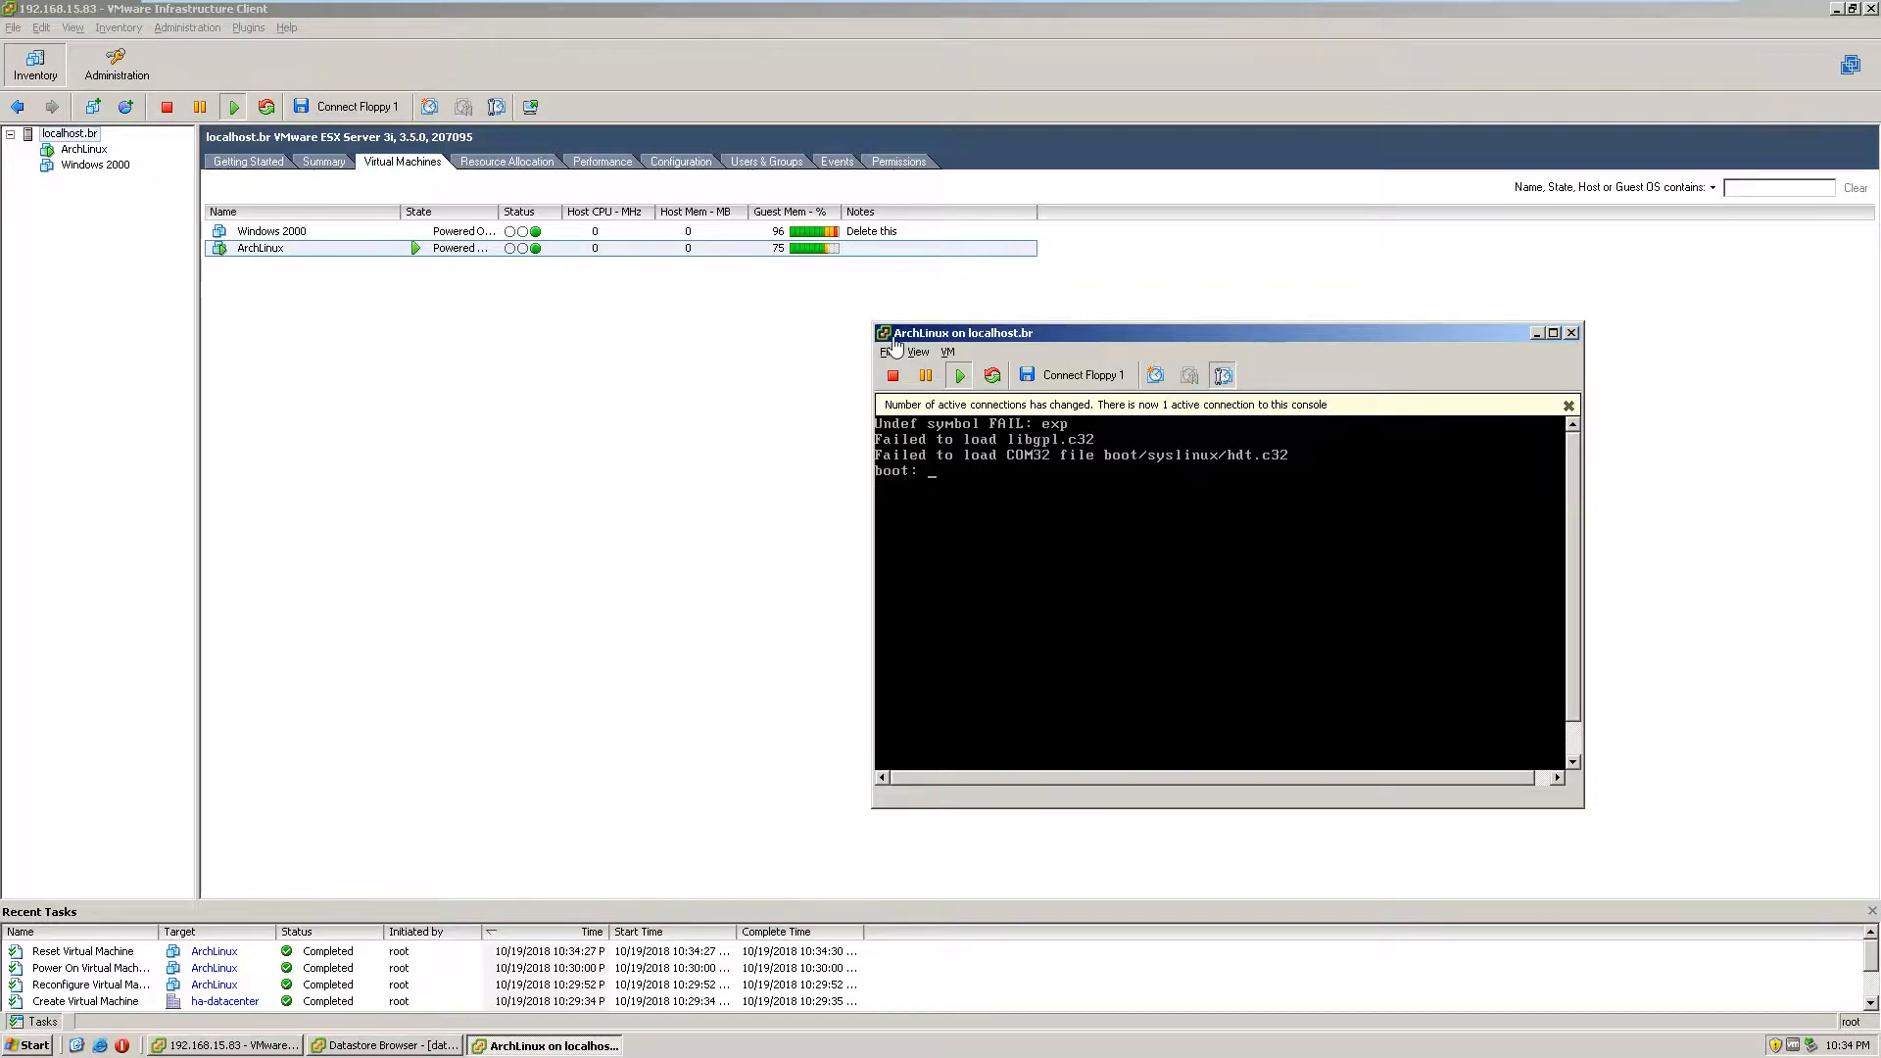
Step: Close the ArchLinux console window and power off the ArchLinux virtual machine
{"action": "key", "text": "alt+f"}
{"action": "key", "text": "Return"}
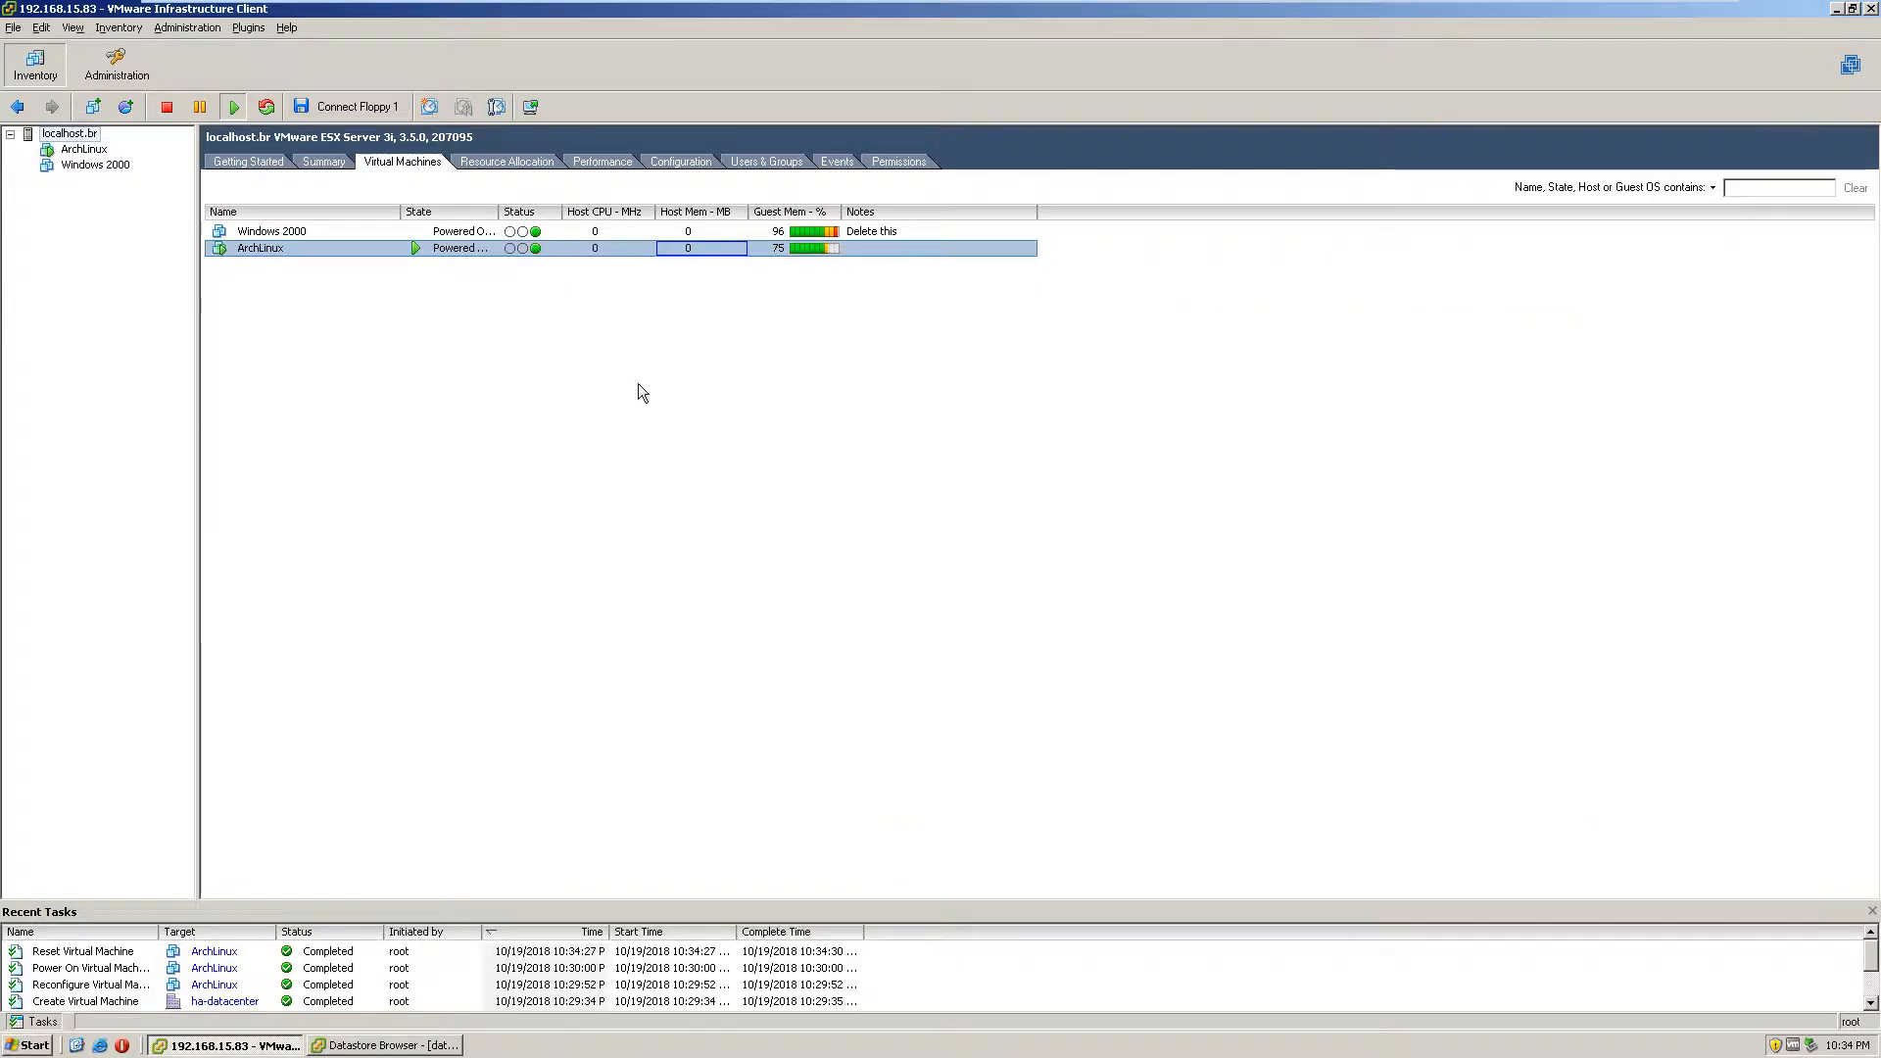
{"action": "right_click", "coordinate": [269, 251]}
{"action": "left_click", "coordinate": [315, 280]}
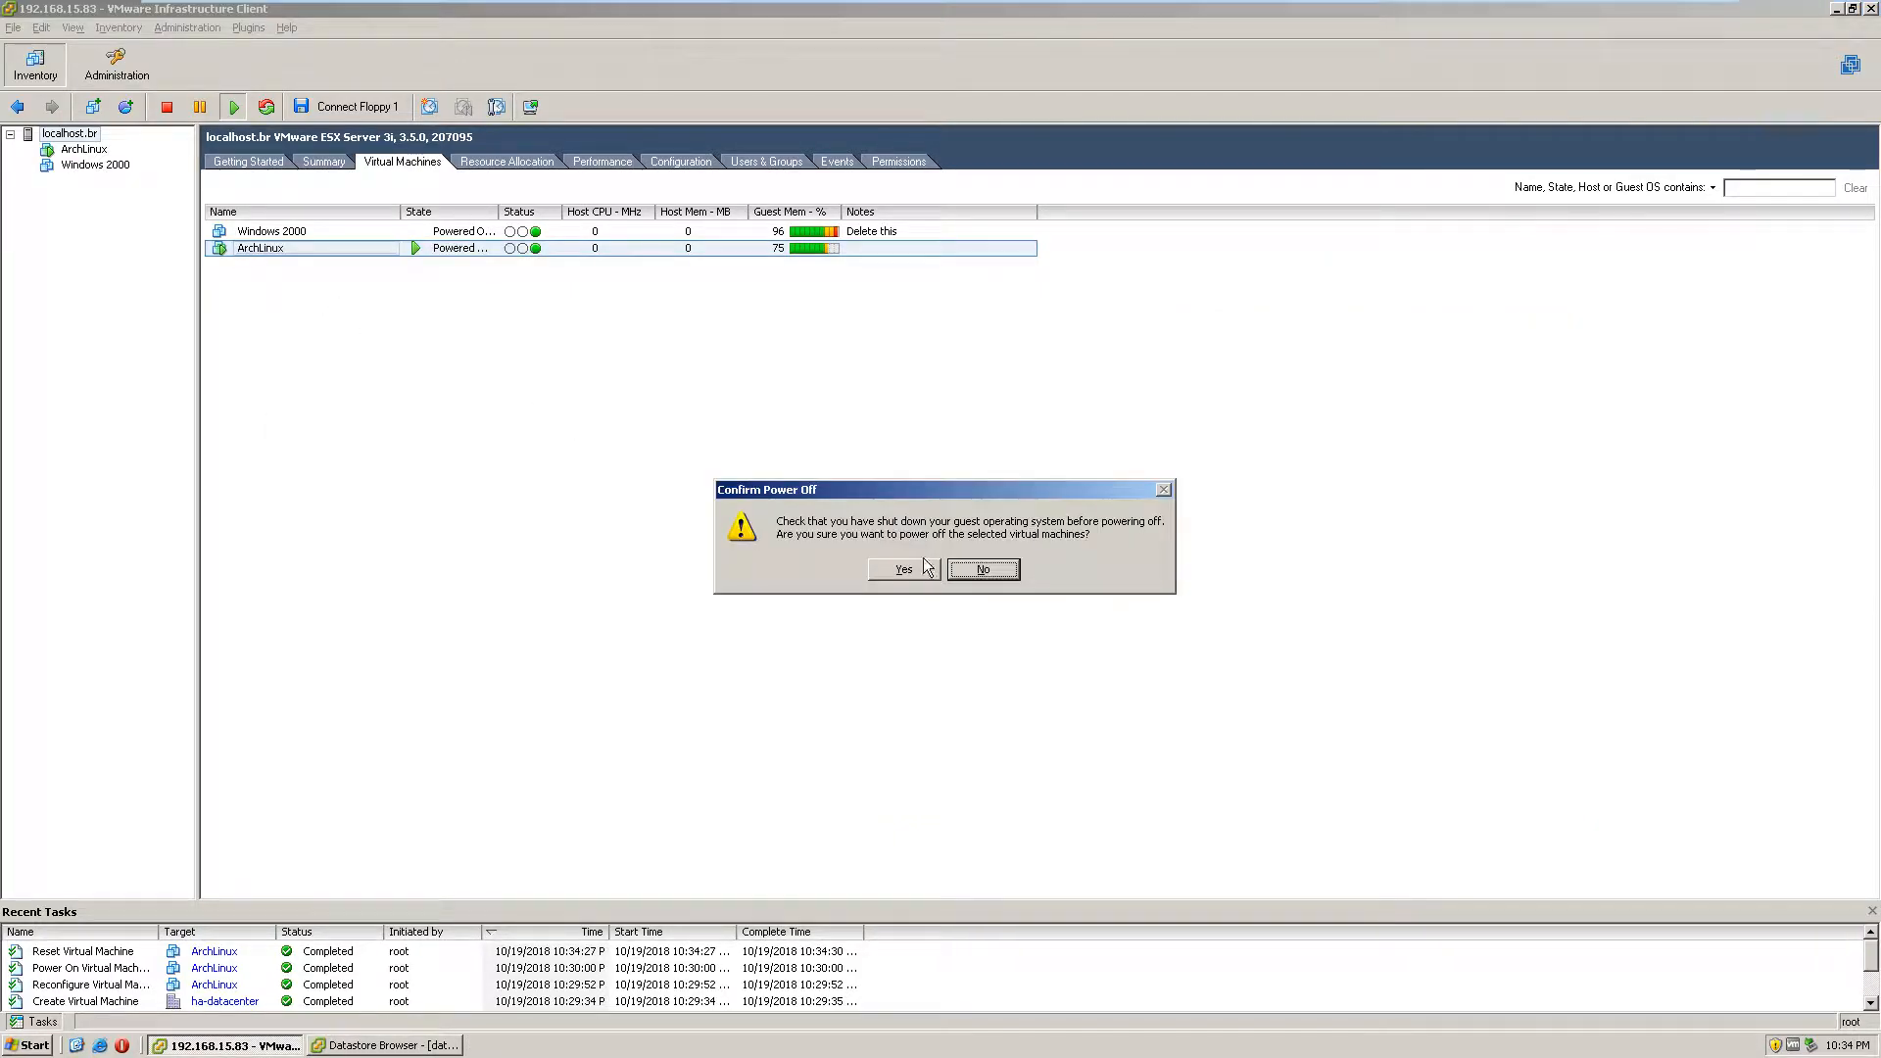
{"action": "left_click", "coordinate": [854, 570]}
{"action": "right_click", "coordinate": [105, 155]}
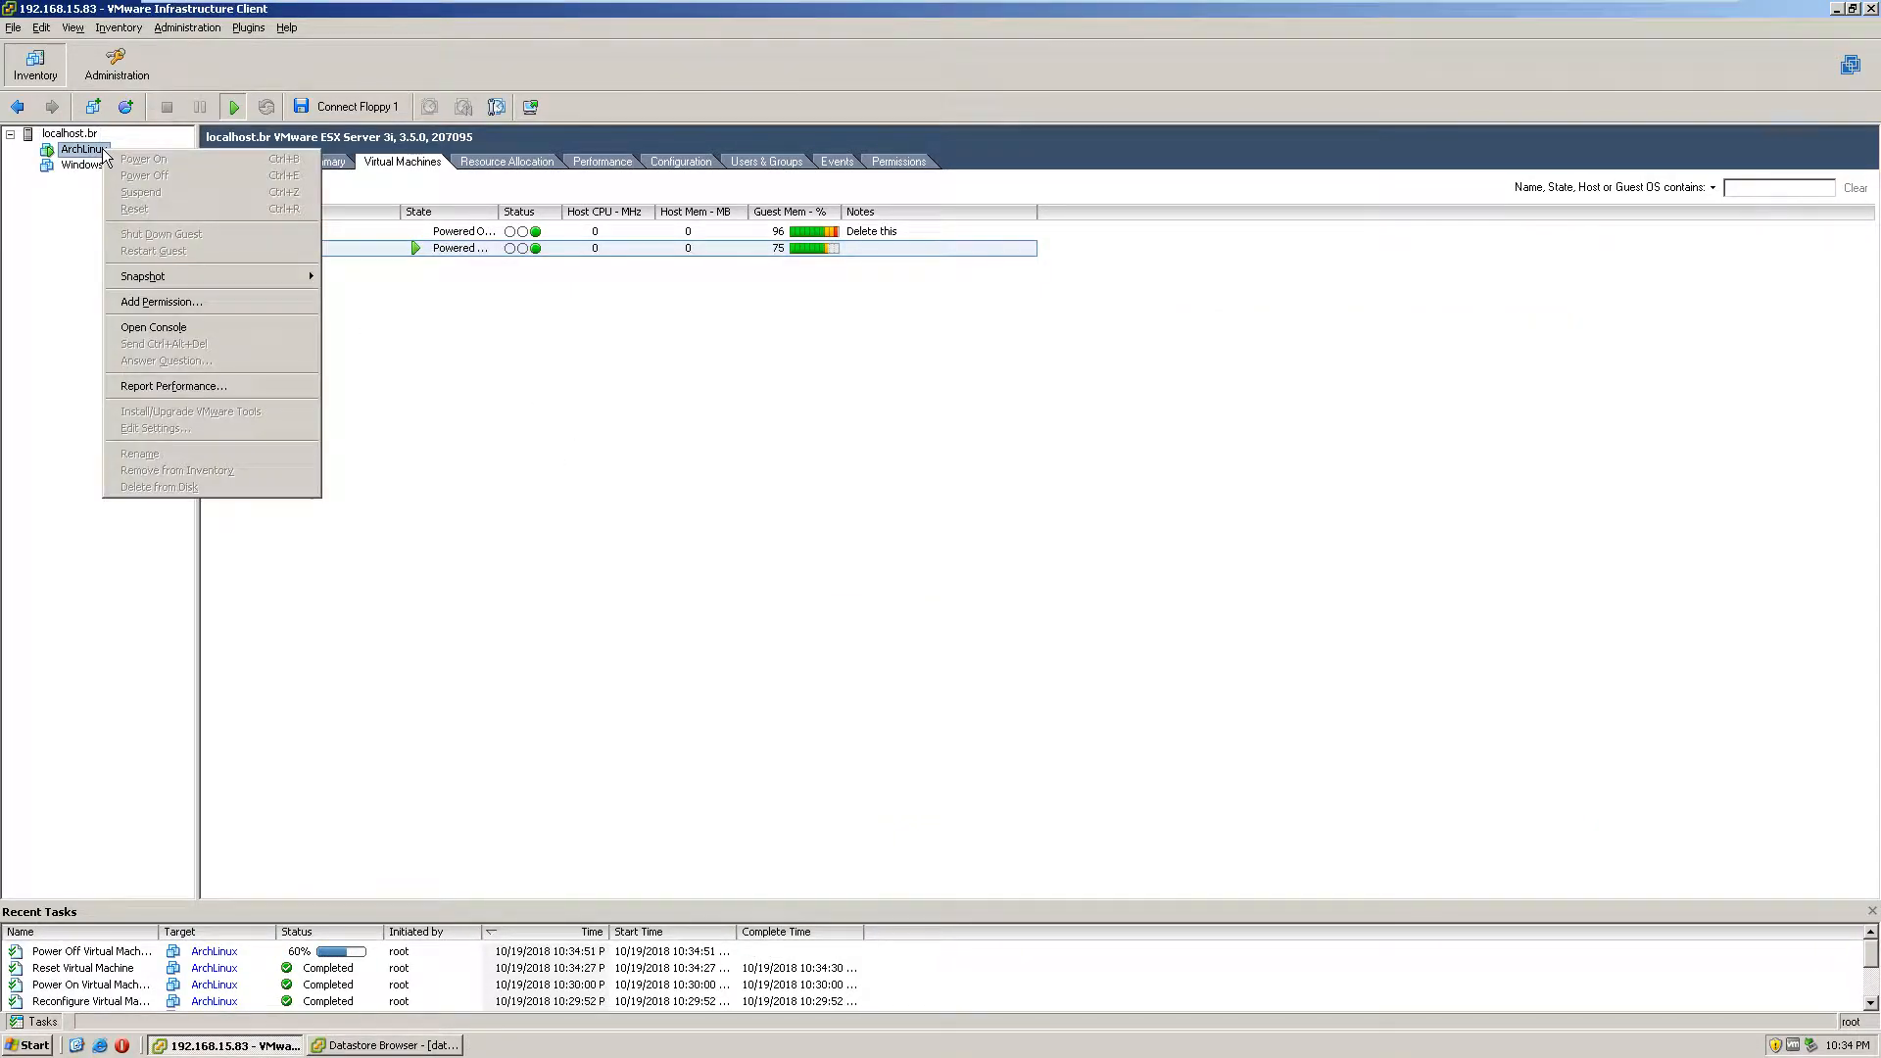
{"action": "key", "text": "Escape"}
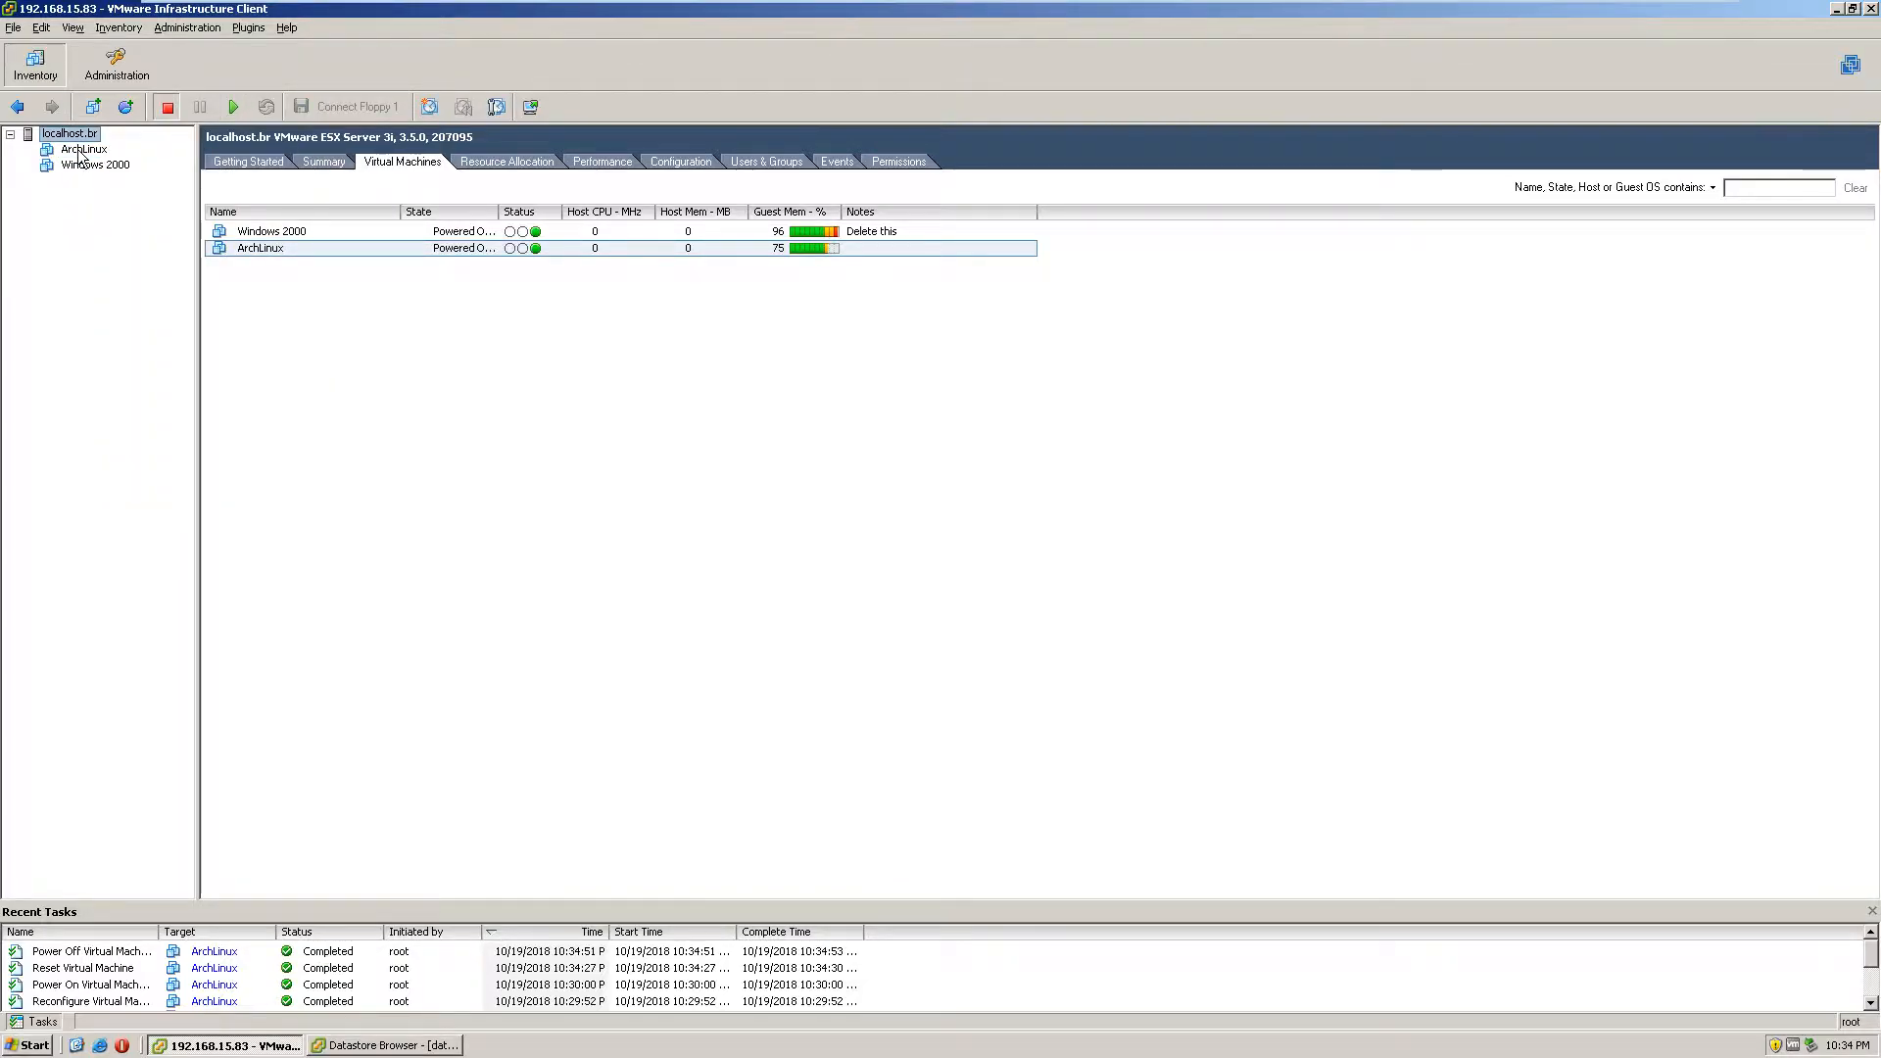
Step: Delete the powered-off ArchLinux virtual machine from disk and confirm the deletion
{"action": "right_click", "coordinate": [80, 151]}
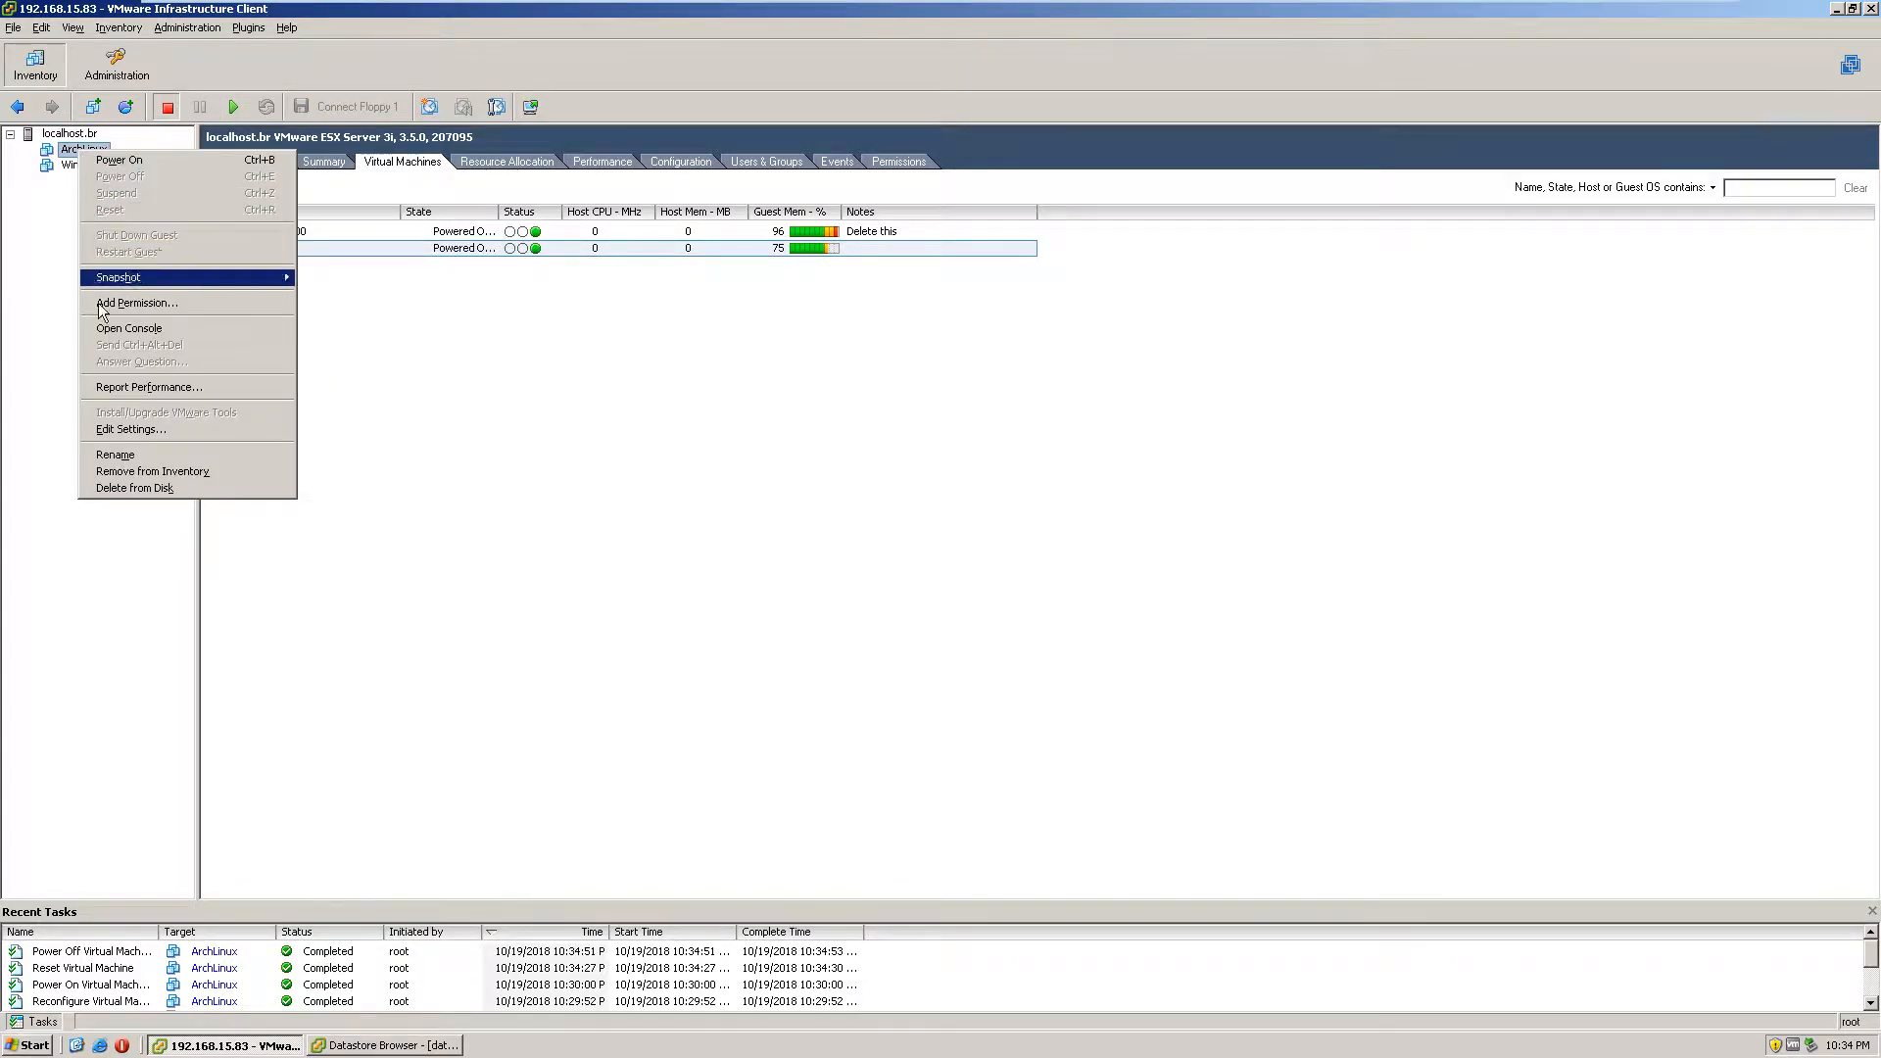
{"action": "left_click", "coordinate": [137, 471]}
{"action": "left_click", "coordinate": [894, 571]}
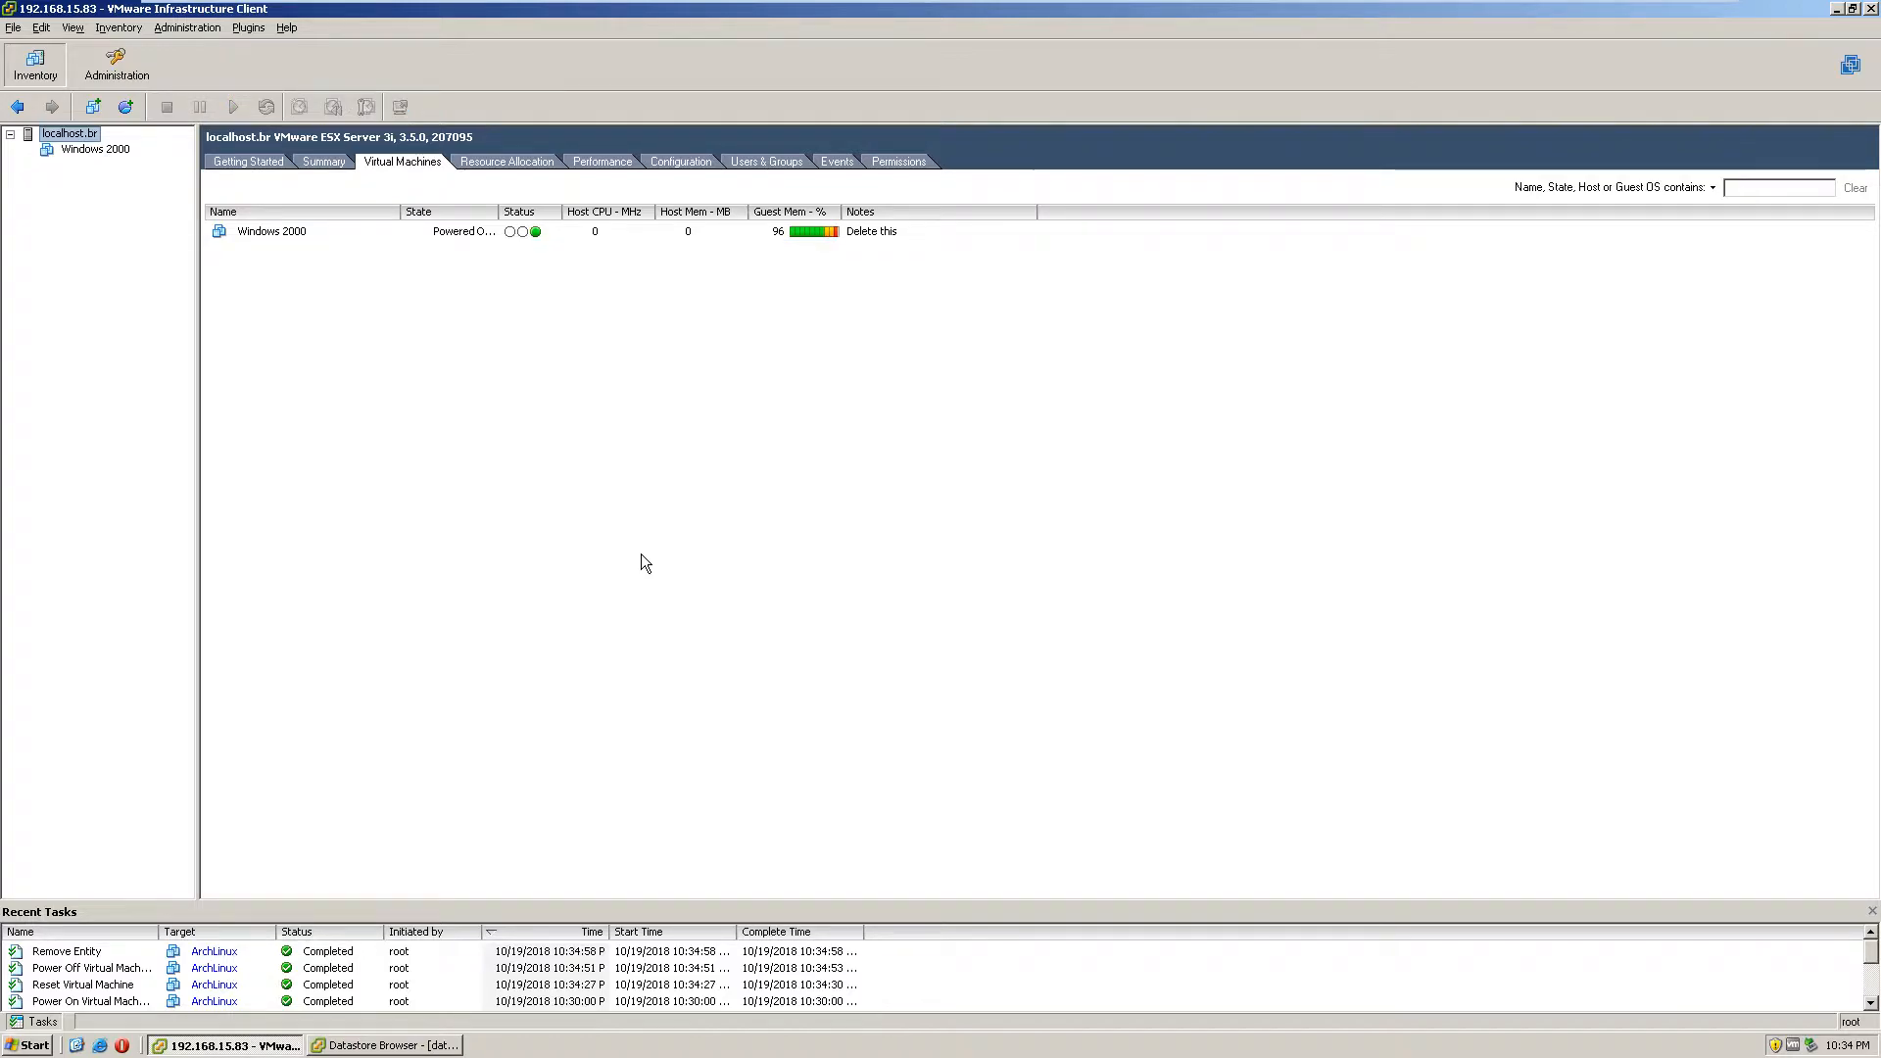
Step: Delete the Windows 2000 virtual machine from disk, confirm the deletion, and show the host's summary
{"action": "key", "text": "Down"}
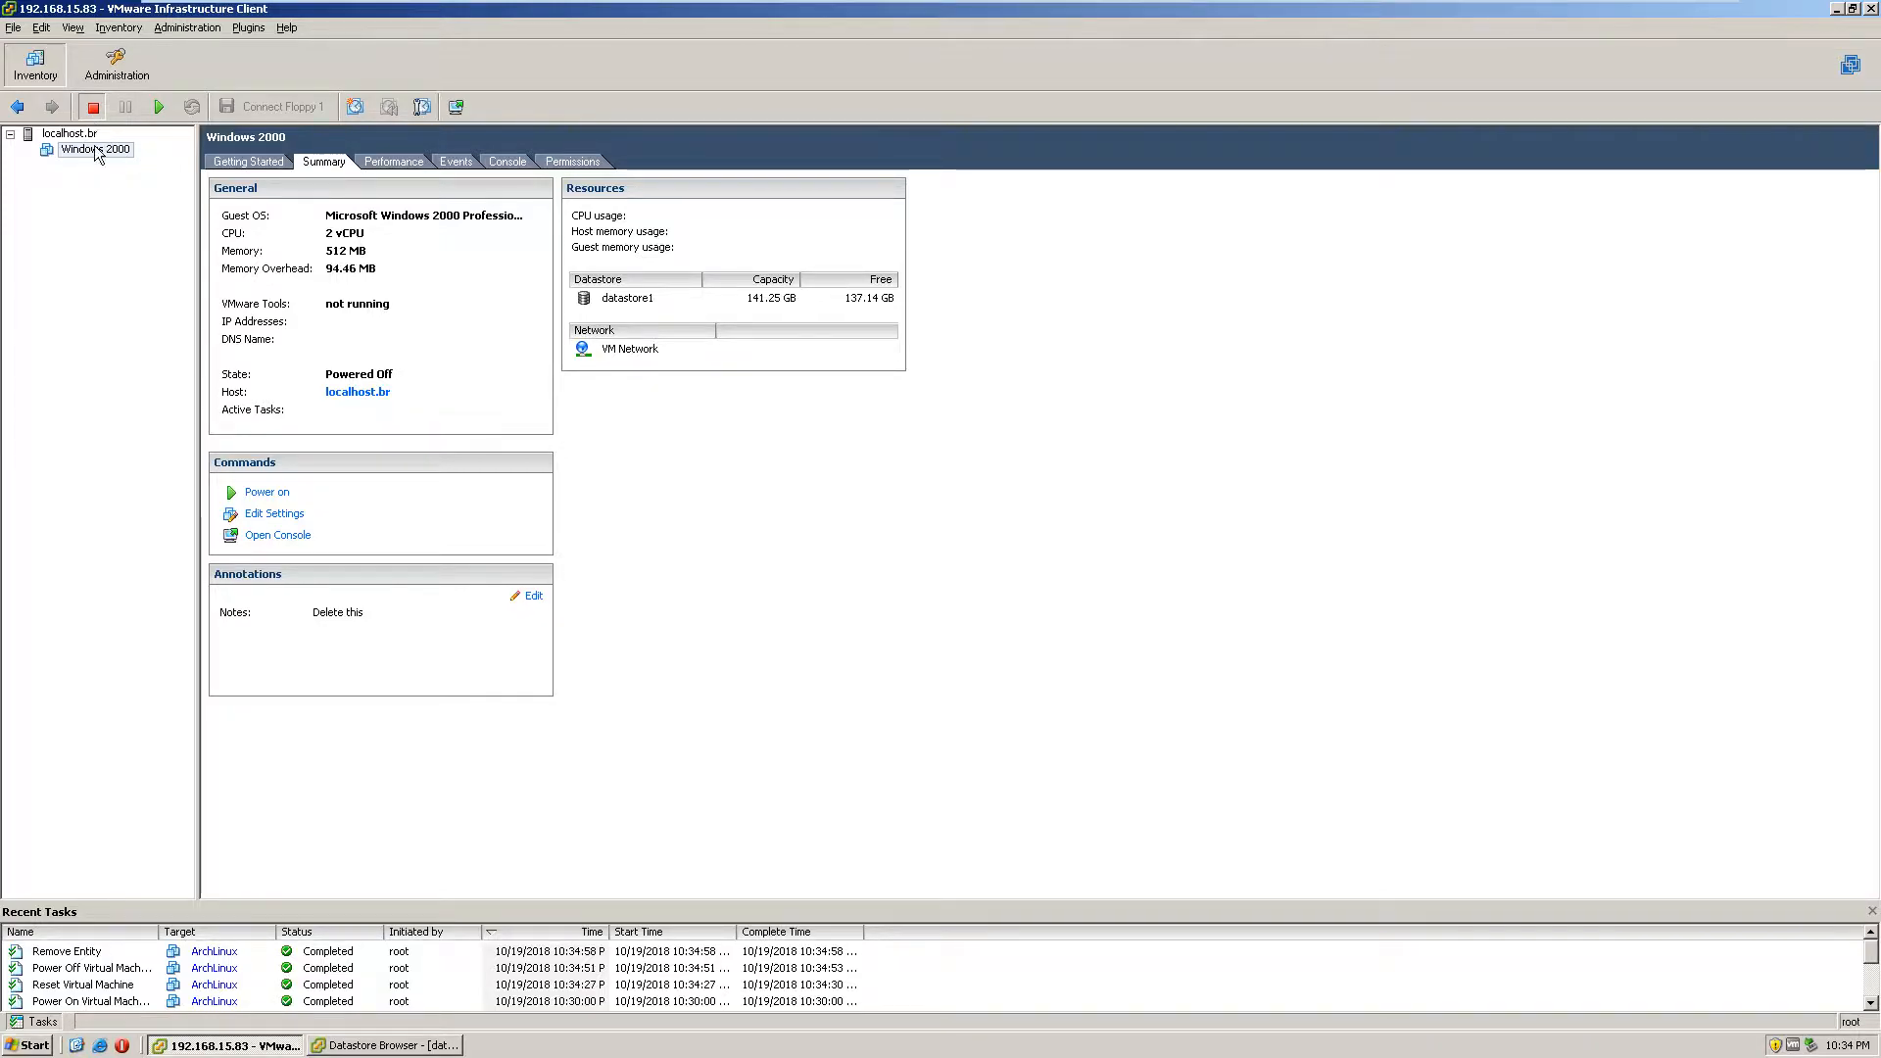
{"action": "right_click", "coordinate": [96, 149]}
{"action": "left_click", "coordinate": [149, 484]}
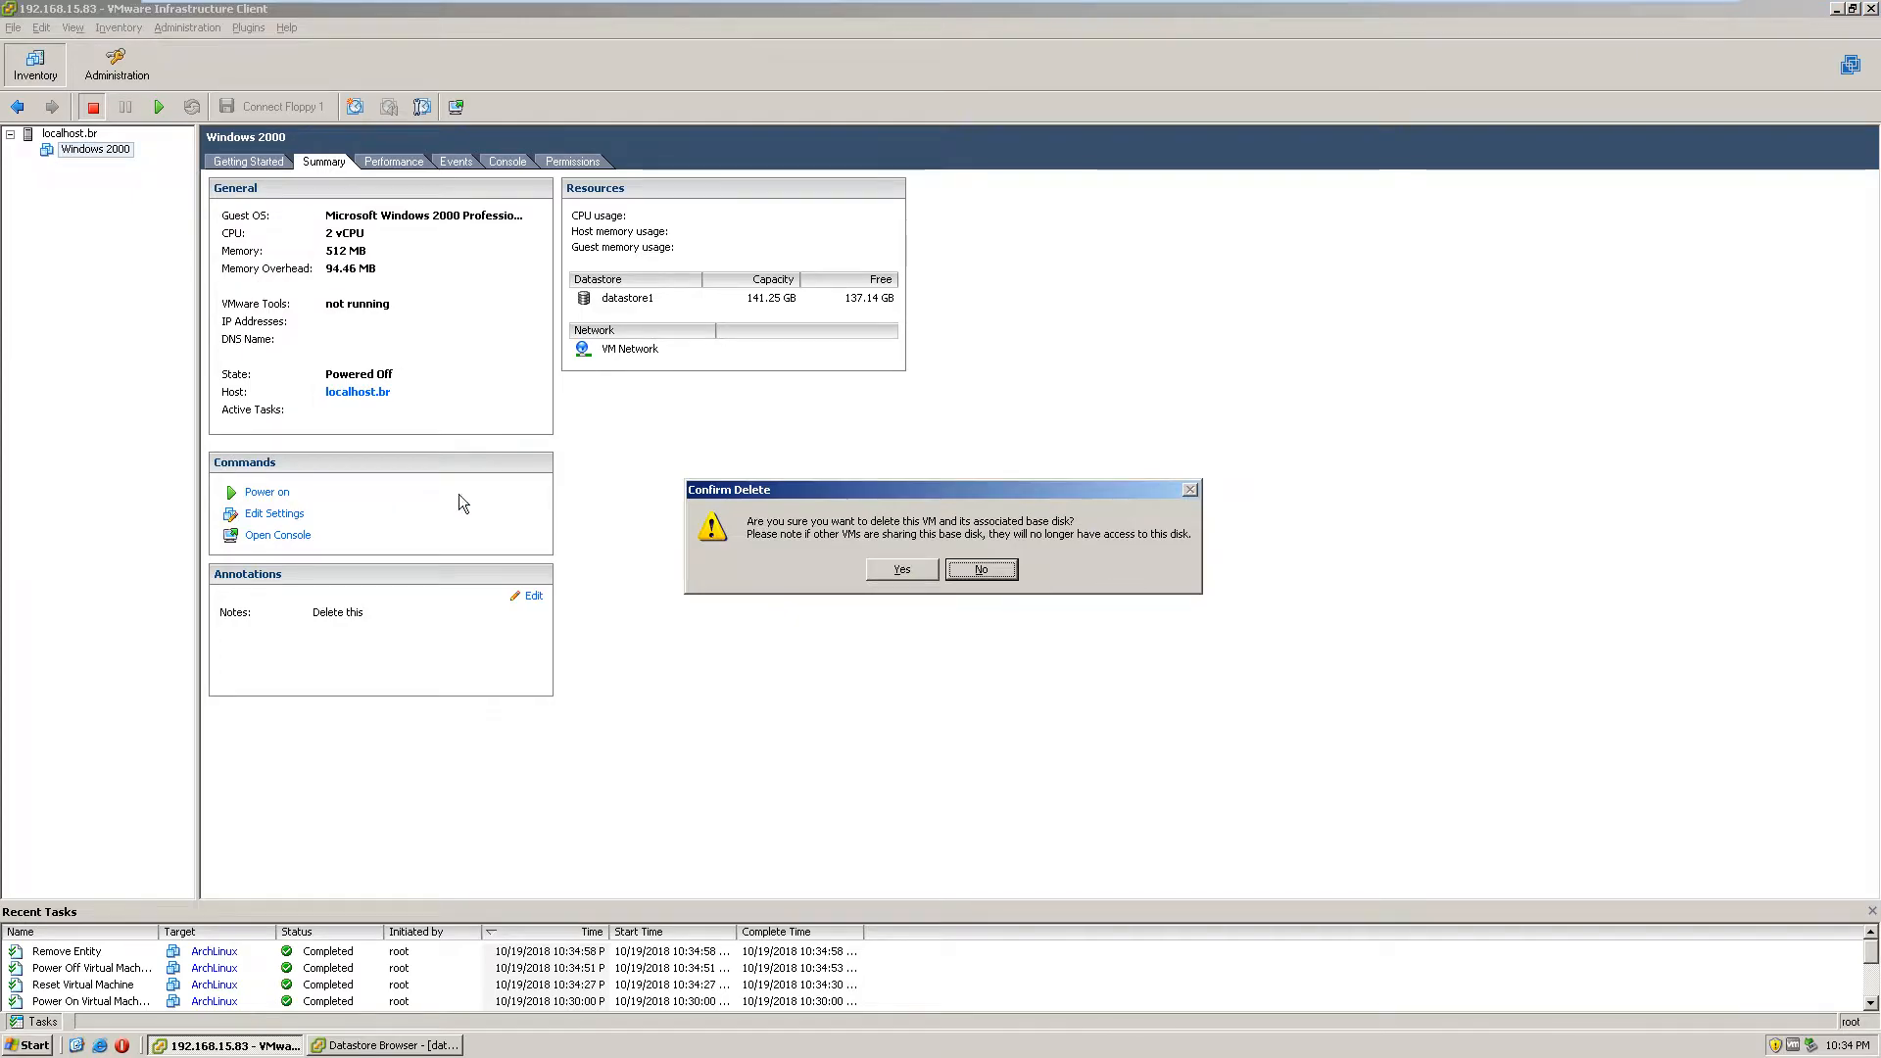
{"action": "left_click", "coordinate": [881, 577]}
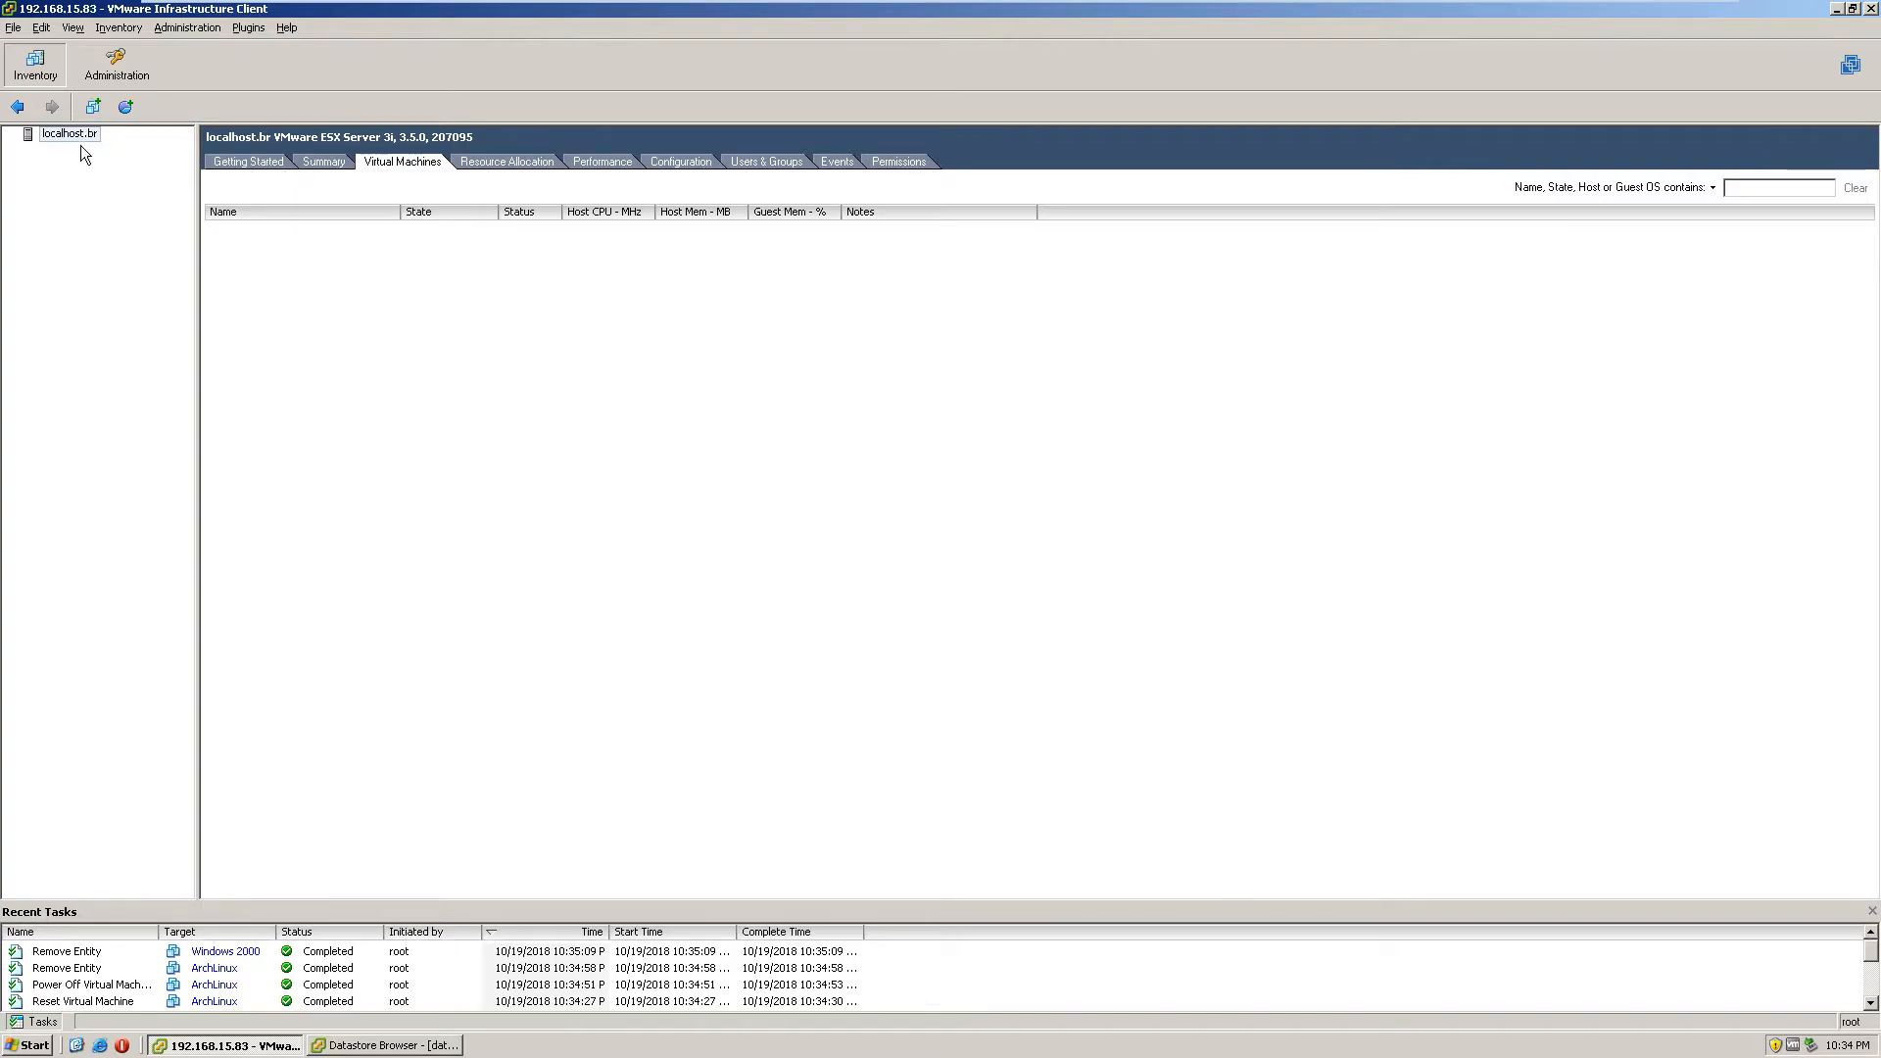
{"action": "left_click", "coordinate": [315, 163]}
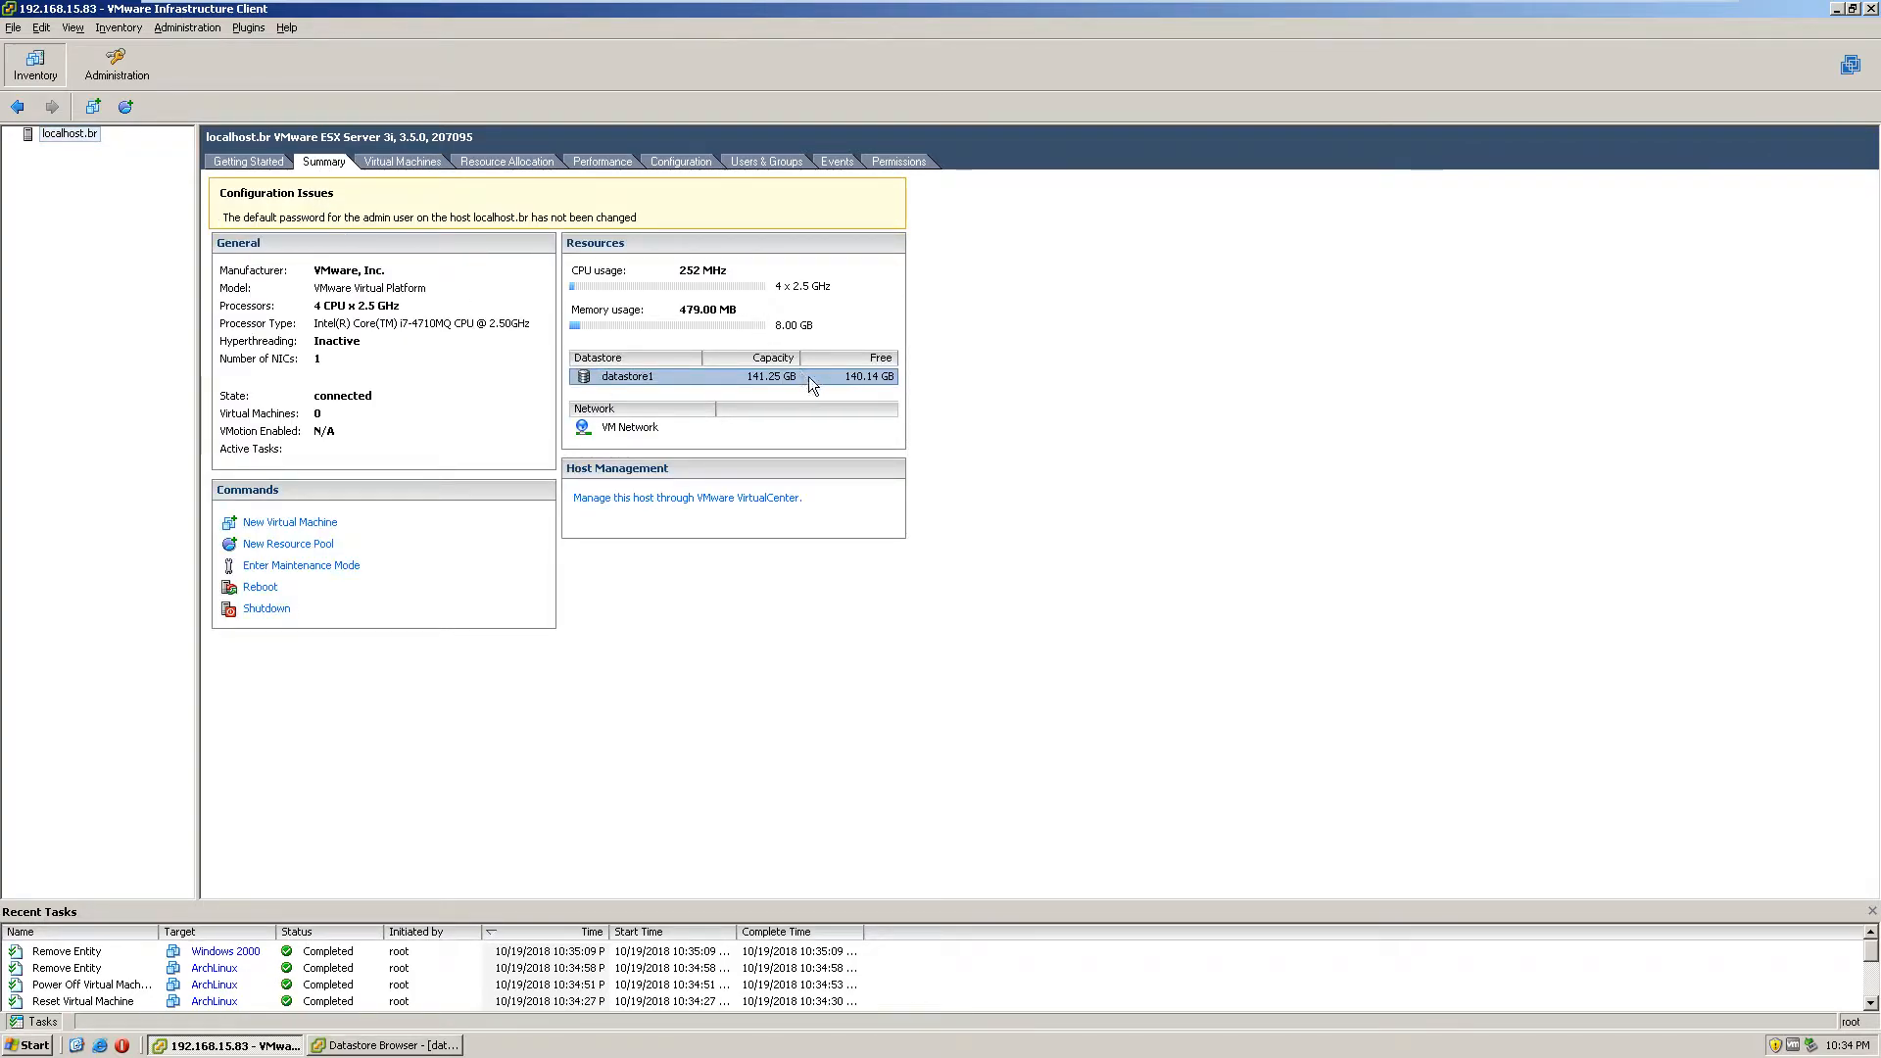
Step: Minimize the client window and delete the Arch Linux ISO file from the desktop, confirming the deletion
{"action": "left_click", "coordinate": [1837, 8]}
{"action": "left_click", "coordinate": [37, 321]}
{"action": "right_click", "coordinate": [37, 328]}
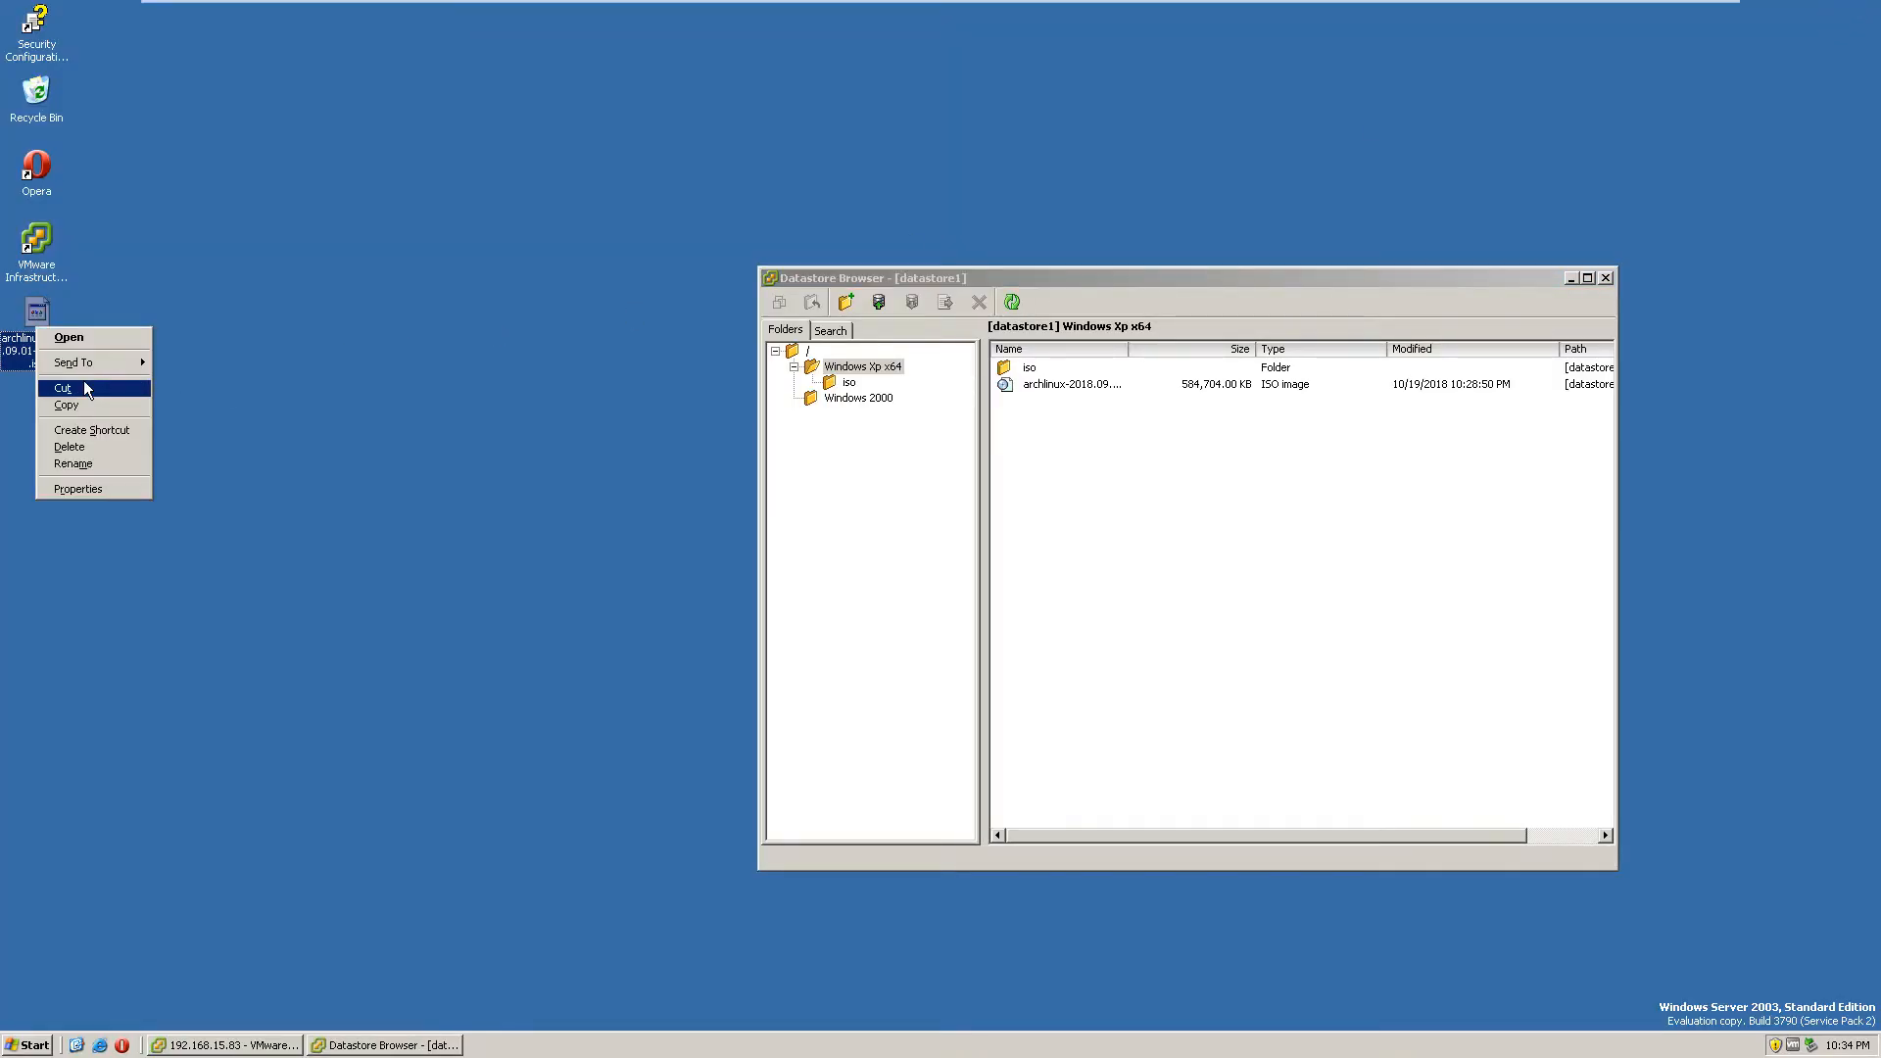
{"action": "left_click", "coordinate": [90, 448]}
{"action": "left_click", "coordinate": [970, 549]}
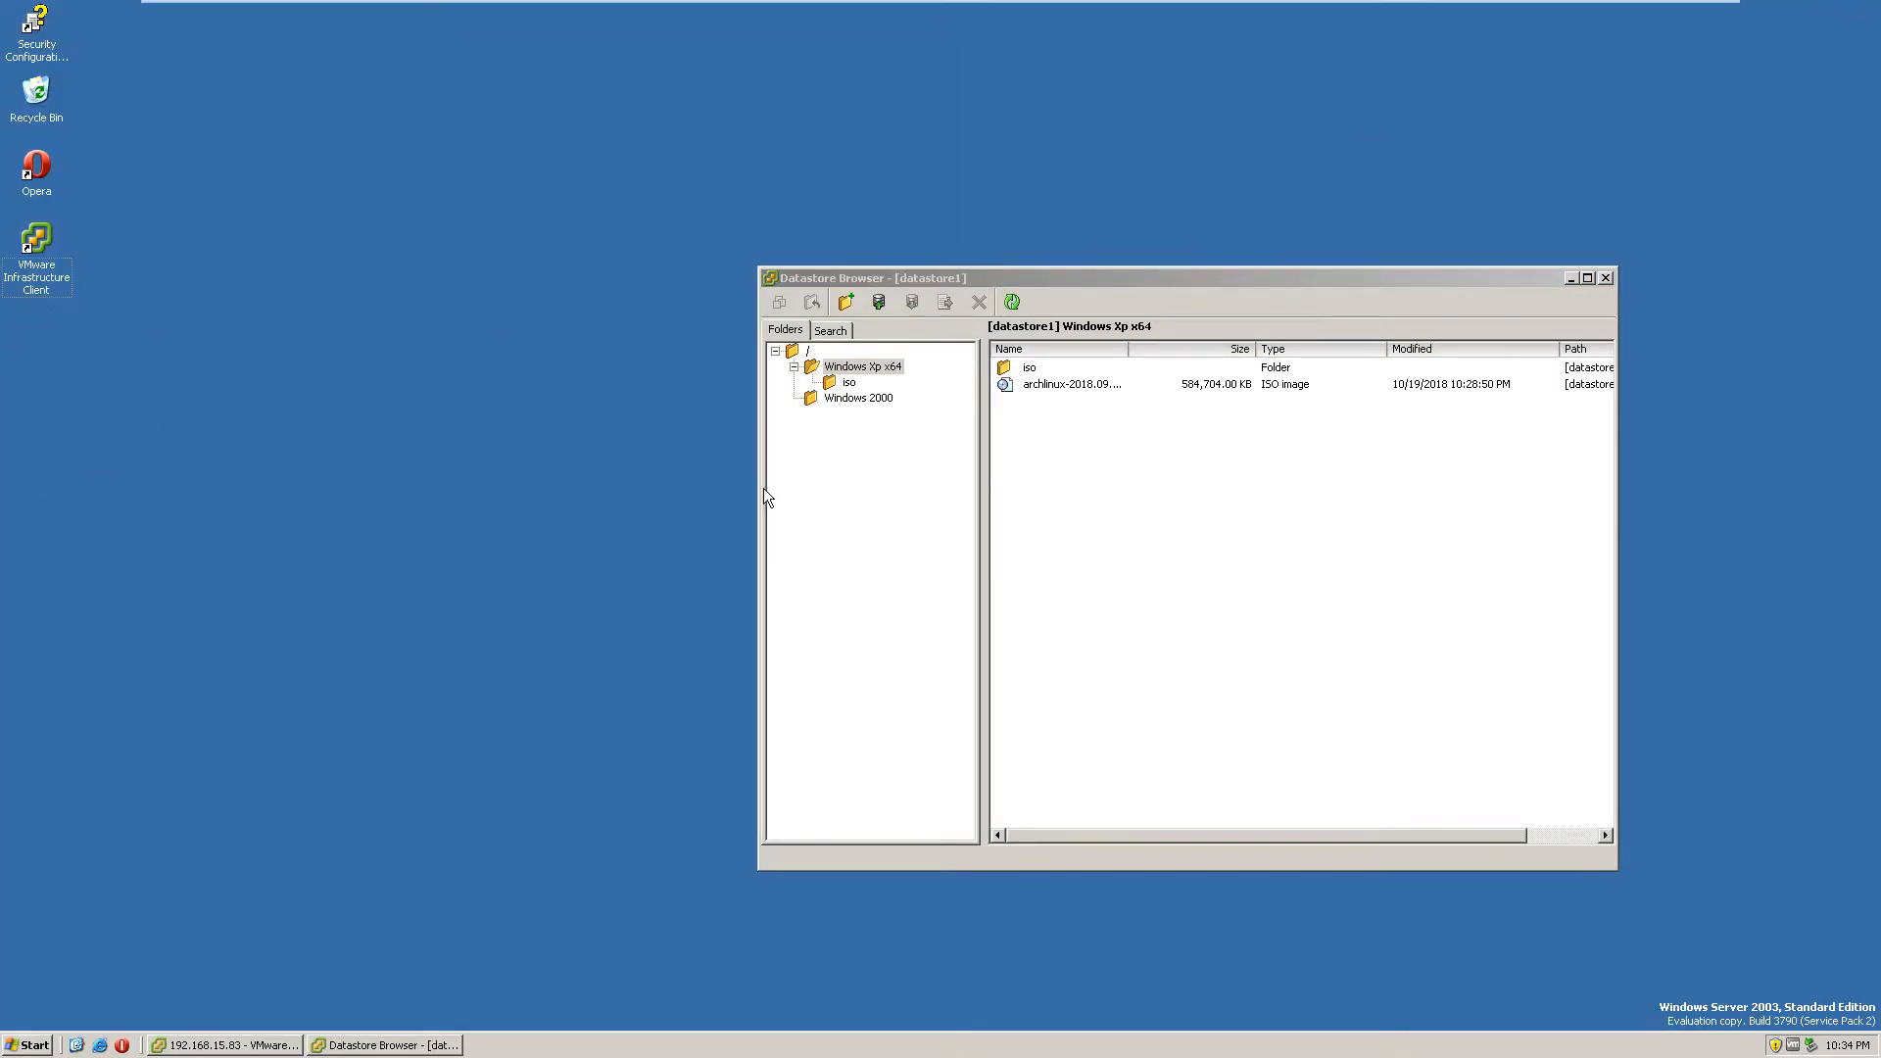
Step: Delete the Arch Linux ISO image from the Windows Xp x64 folder of datastore1 and confirm the deletion
{"action": "left_click", "coordinate": [1072, 384]}
{"action": "left_click", "coordinate": [979, 302]}
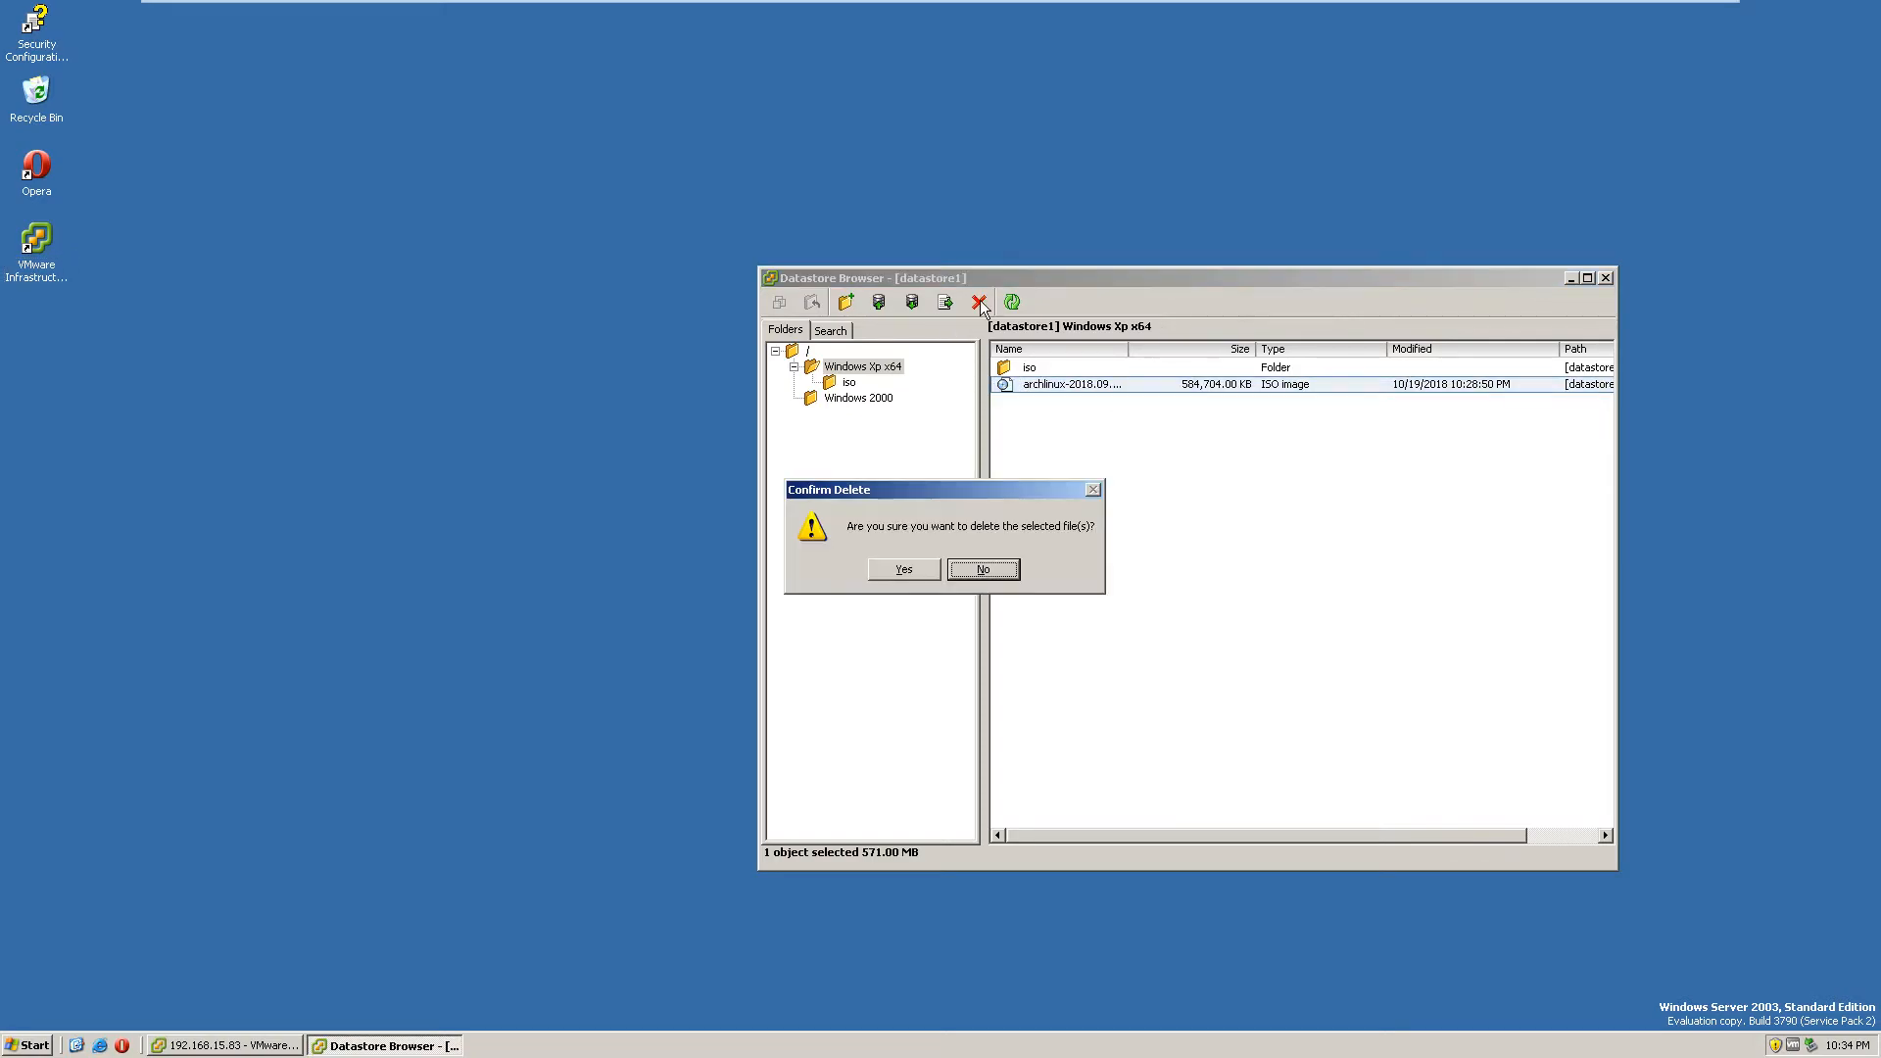
{"action": "left_click", "coordinate": [929, 566]}
Step: Open the Recycle Bin, permanently delete all the files in it, and close its window
{"action": "double_click", "coordinate": [44, 94]}
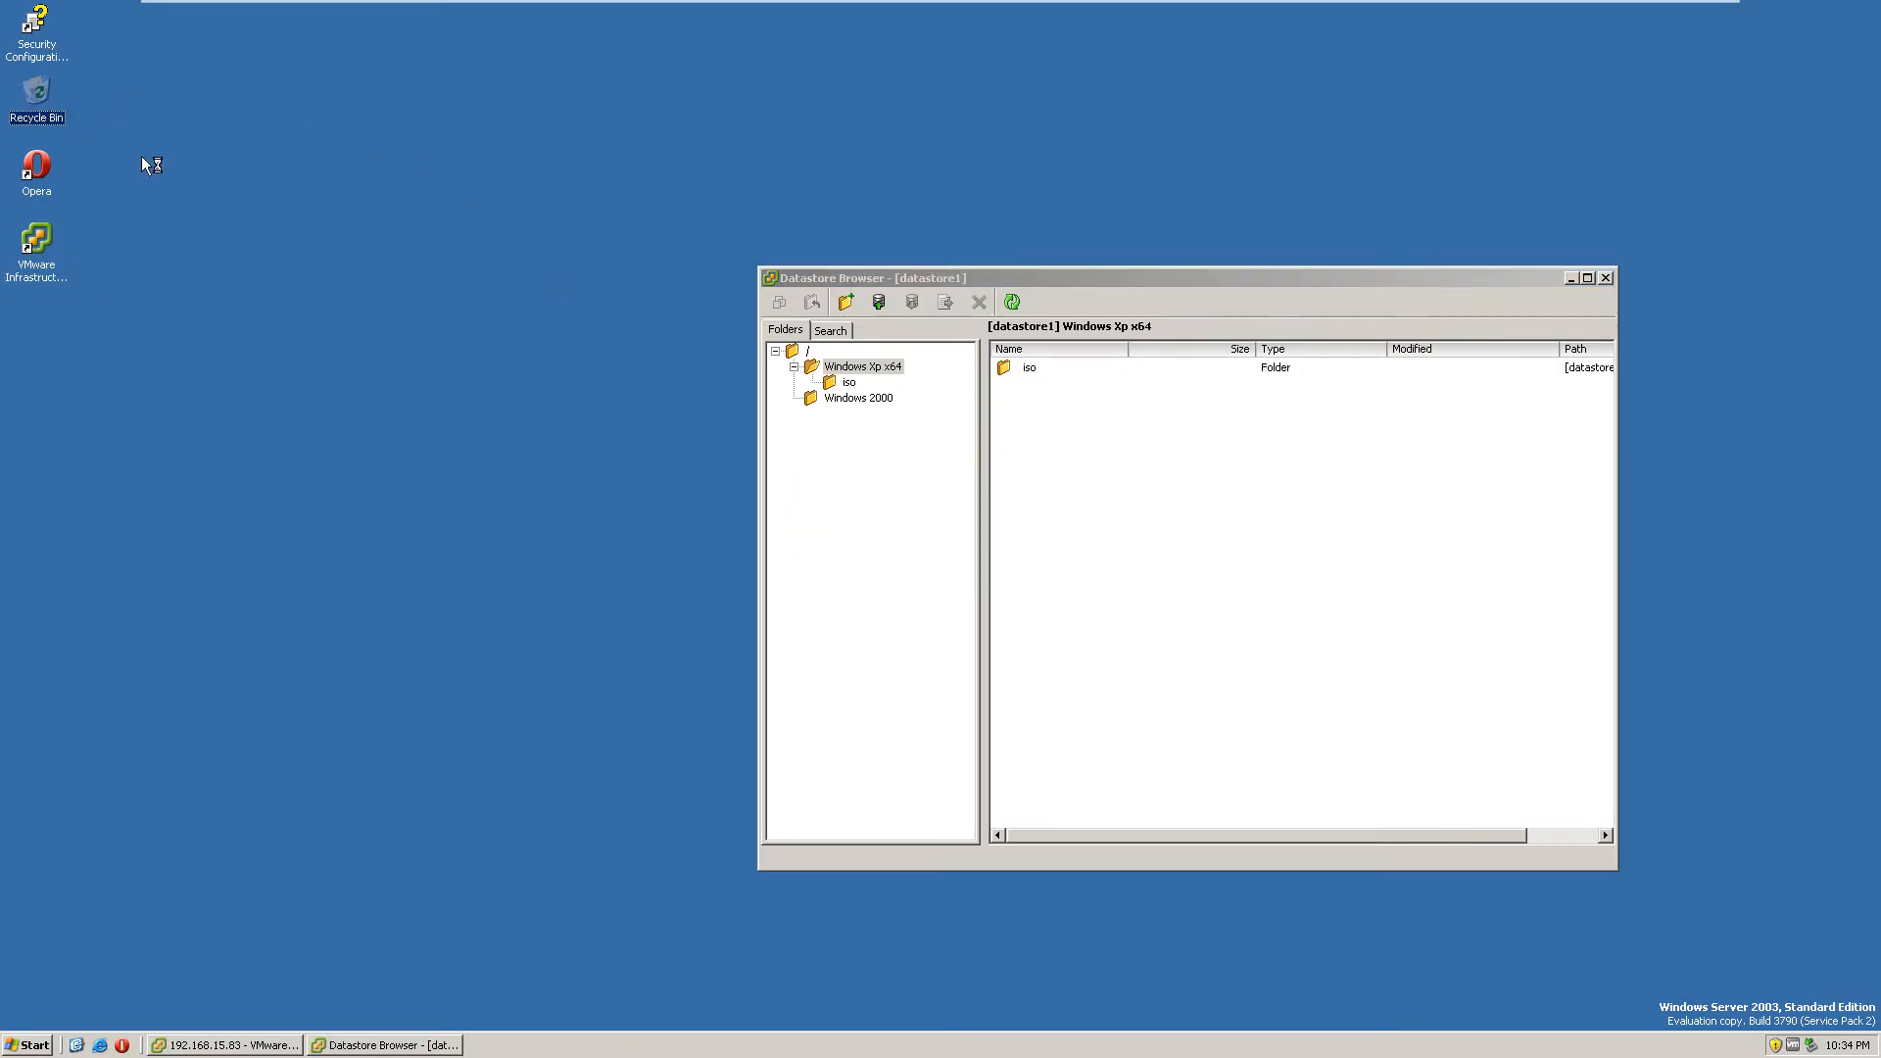
{"action": "right_click", "coordinate": [366, 323]}
{"action": "left_click", "coordinate": [425, 459]}
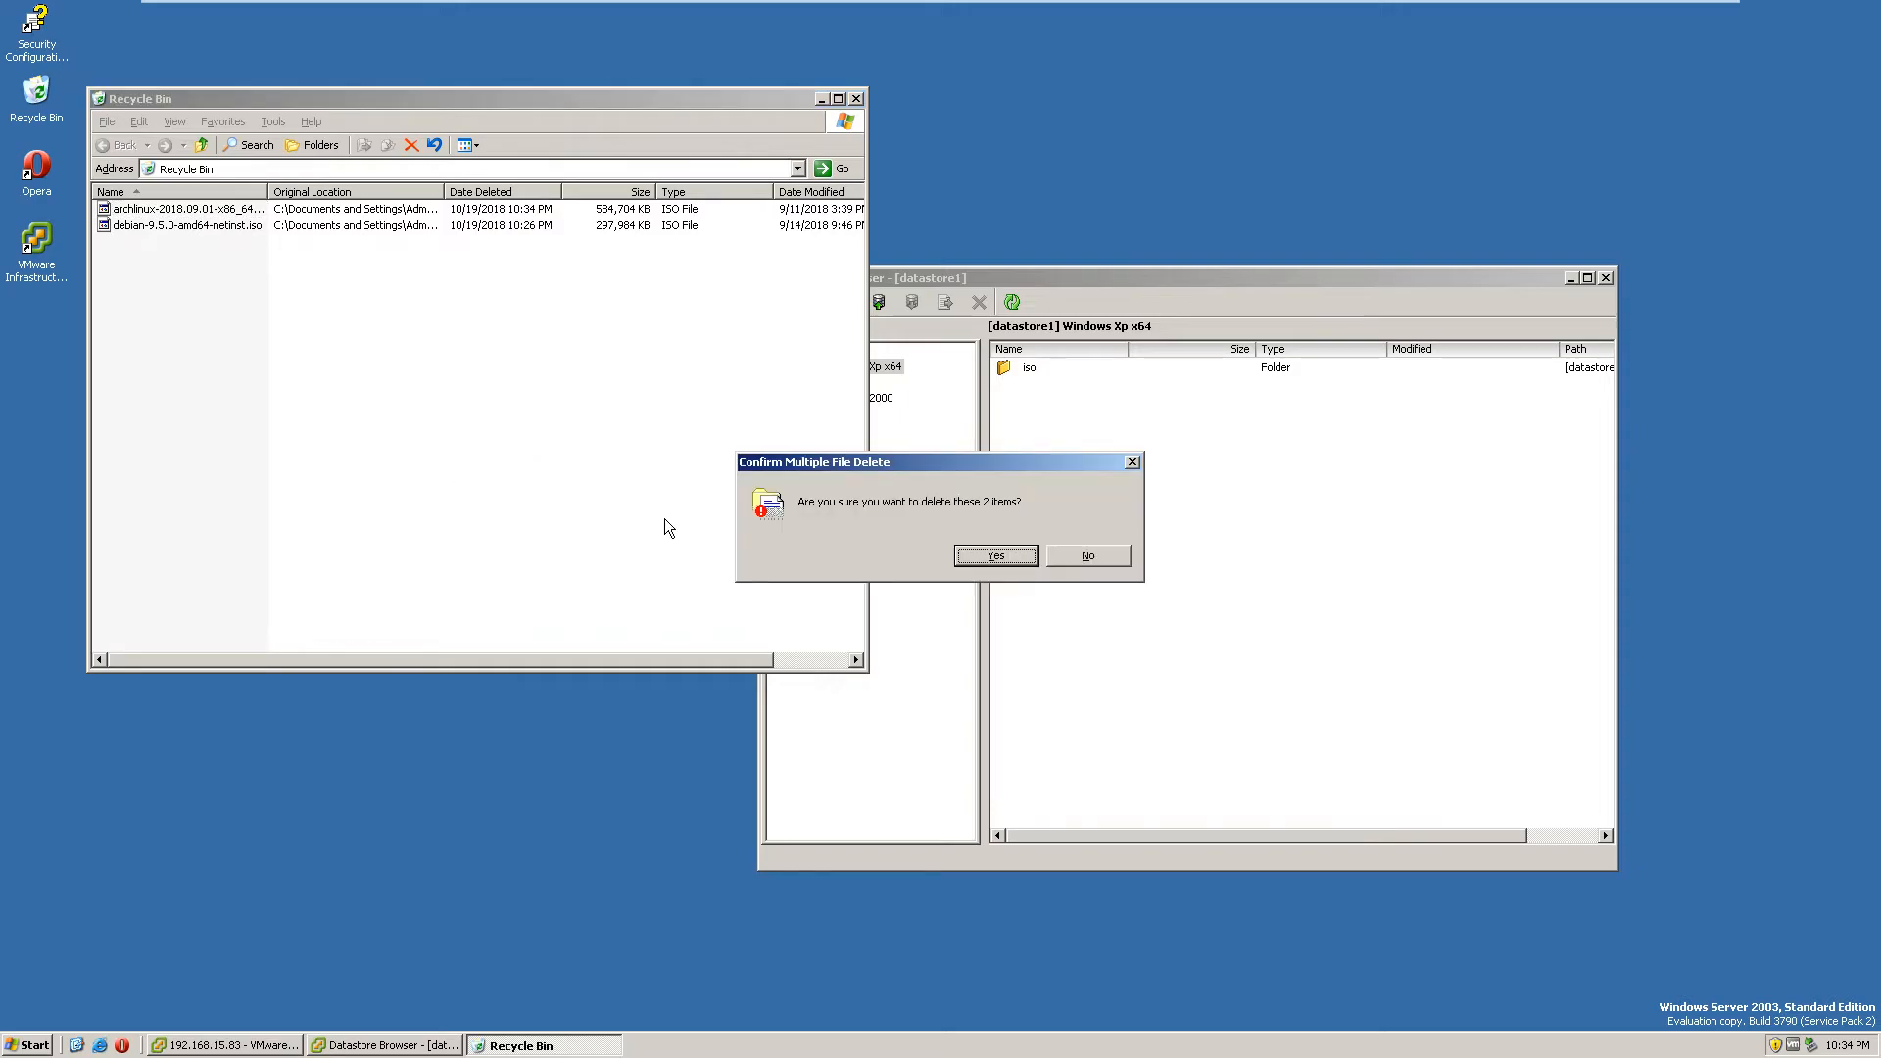
{"action": "left_click", "coordinate": [995, 562]}
{"action": "left_click", "coordinate": [856, 99]}
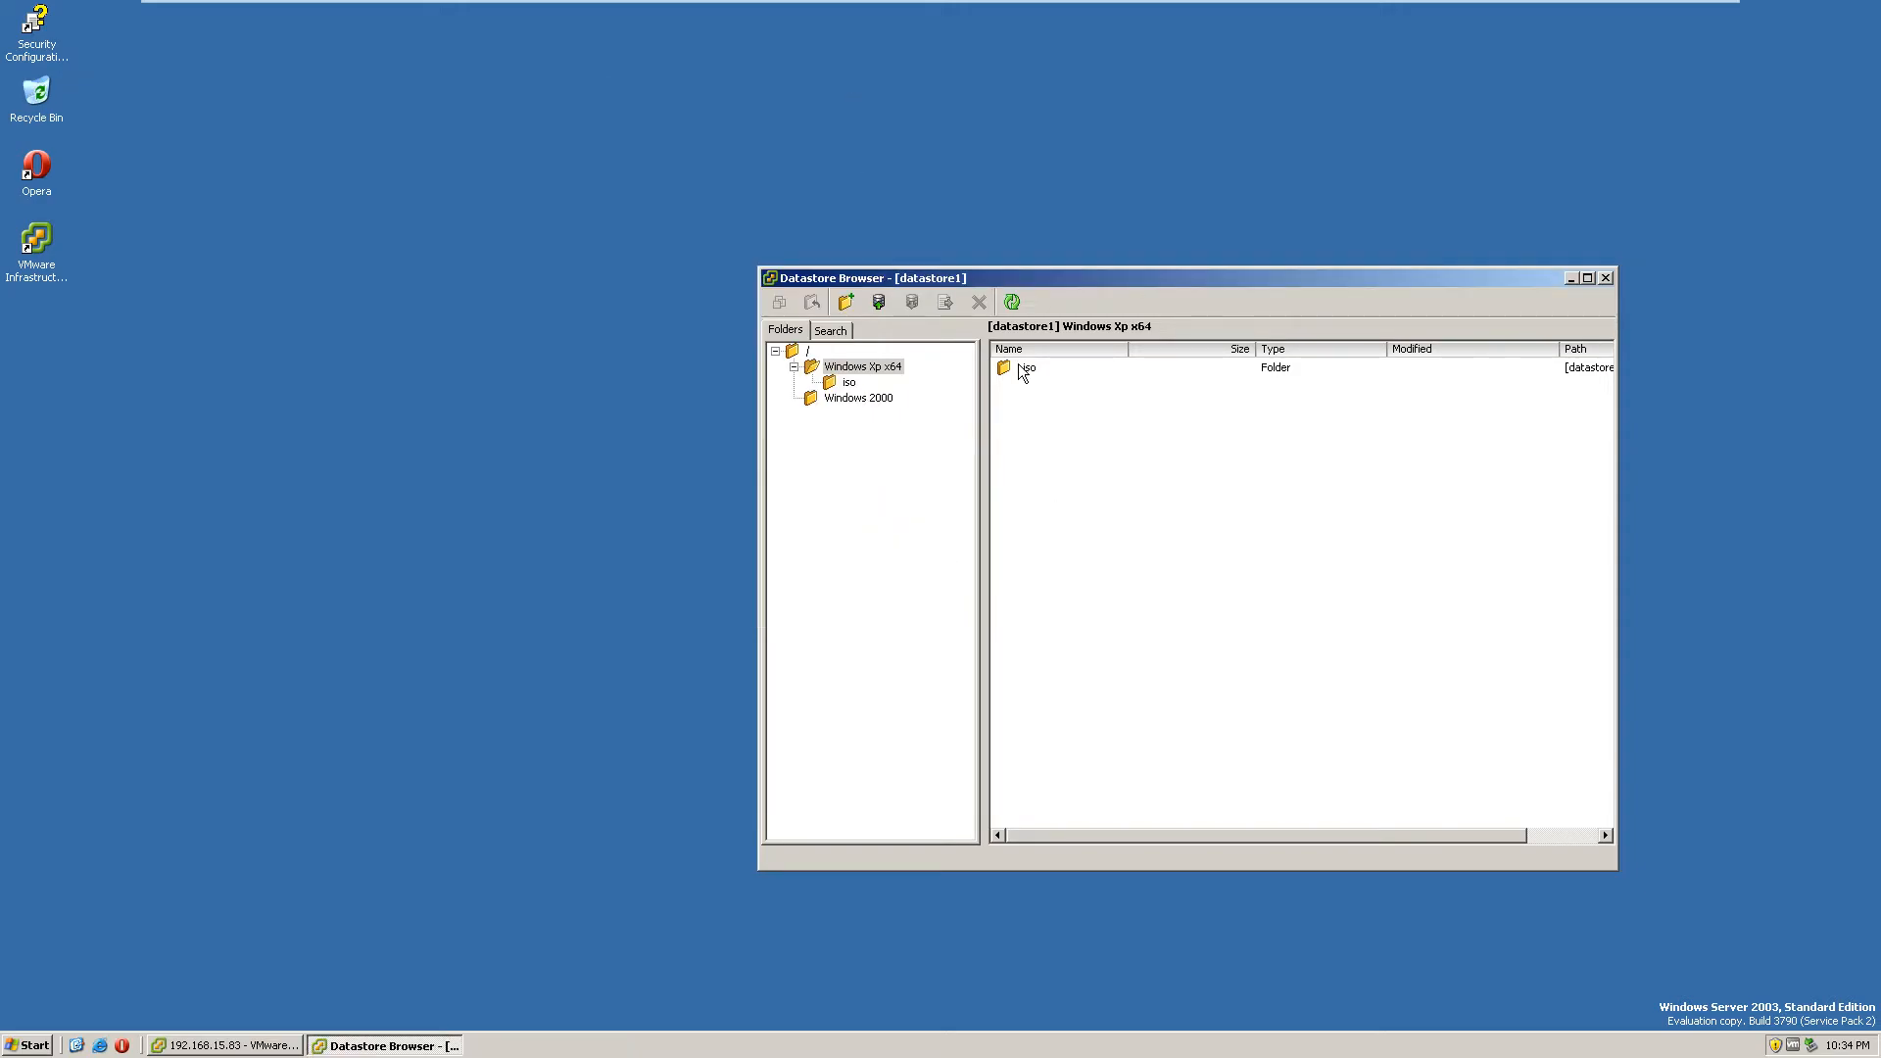
Step: Close the Datastore Browser and switch back to the VMware Infrastructure Client window
{"action": "left_click_drag", "start_coordinate": [1020, 260], "coordinate": [966, 251]}
{"action": "left_click", "coordinate": [1535, 238]}
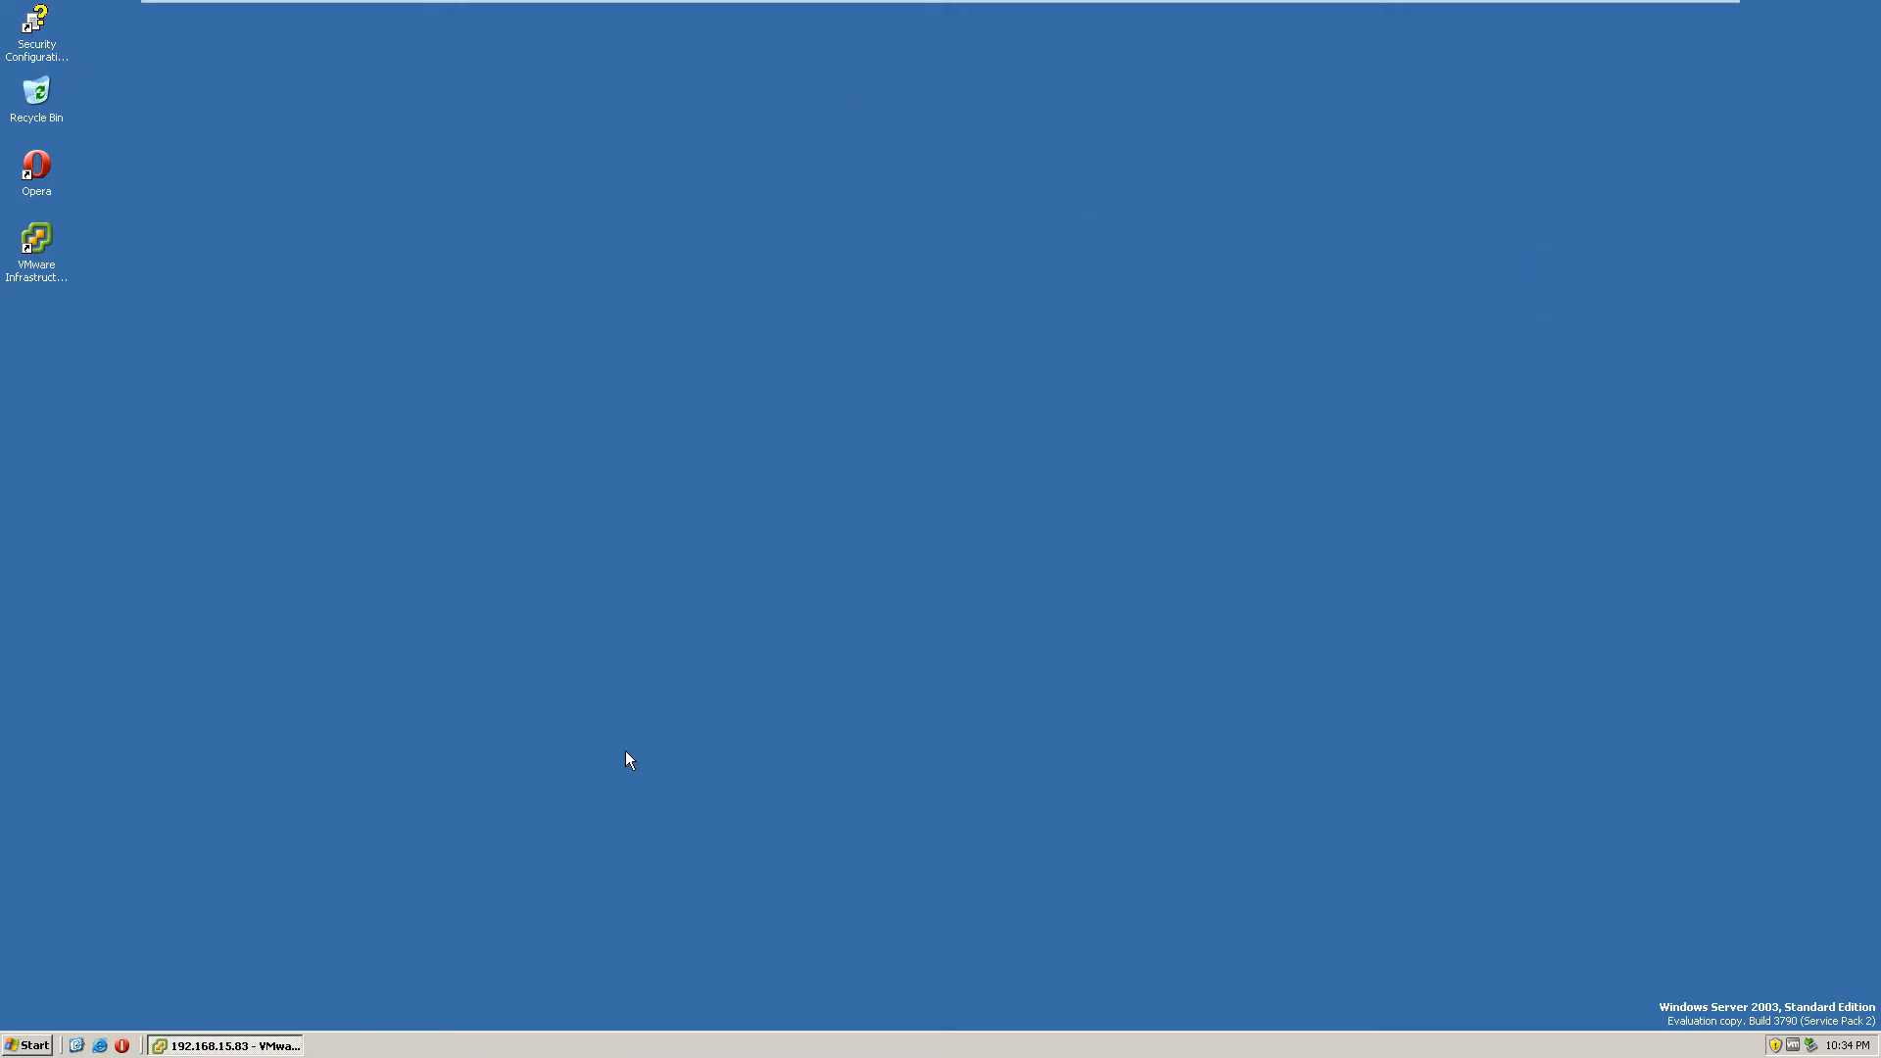
{"action": "left_click", "coordinate": [245, 1046]}
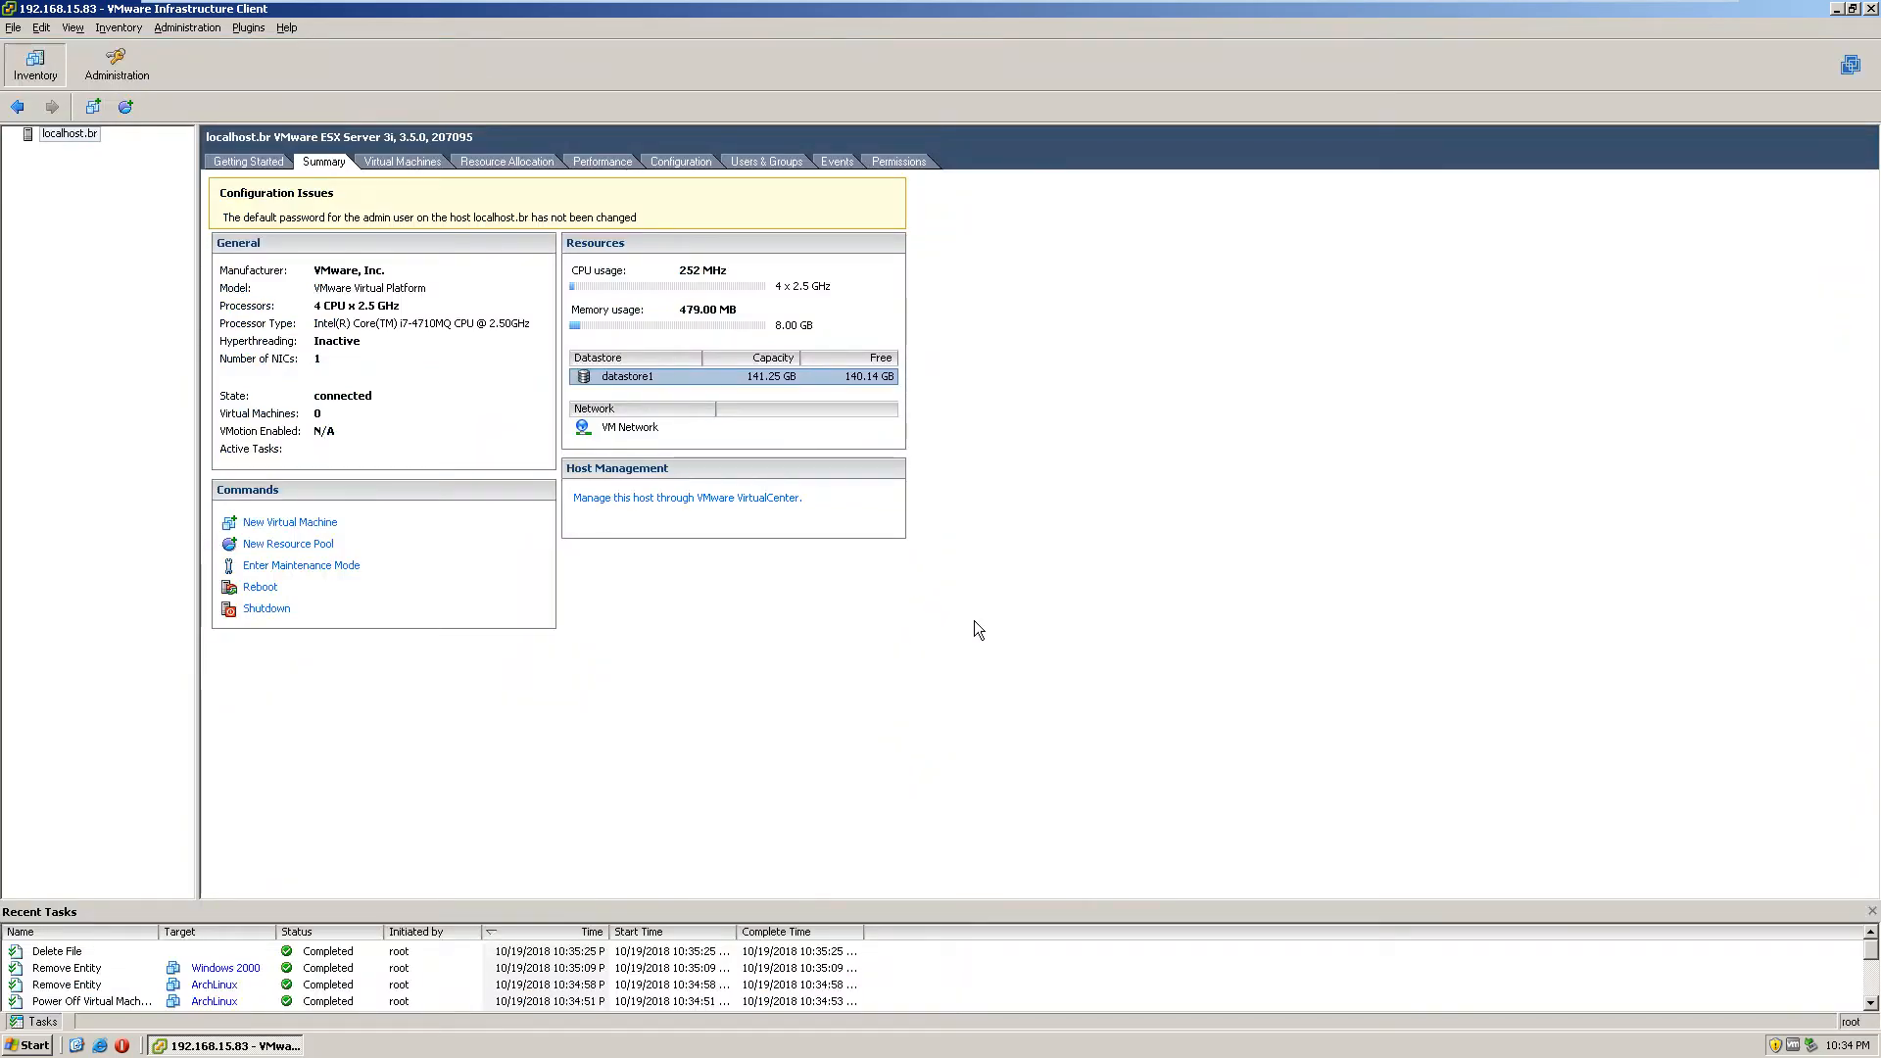